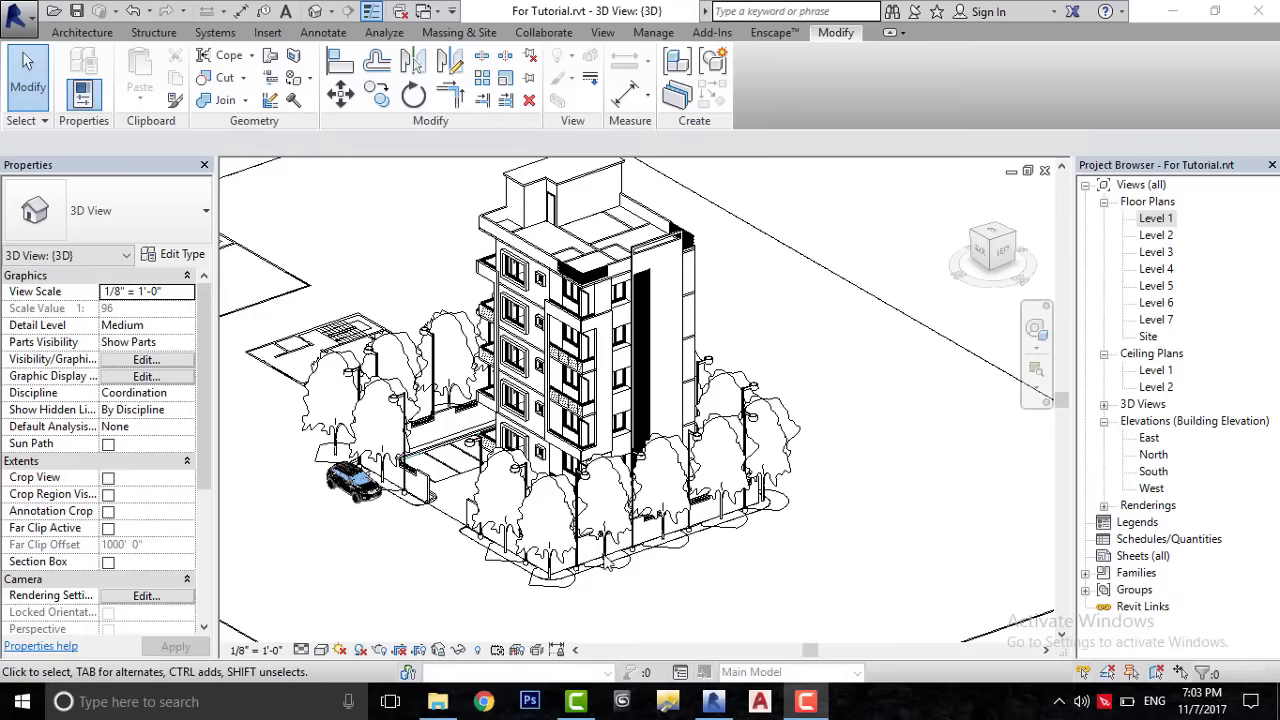
- Hide the tree in front of the building as a single element in this view
scroll(530, 420, up, 3)
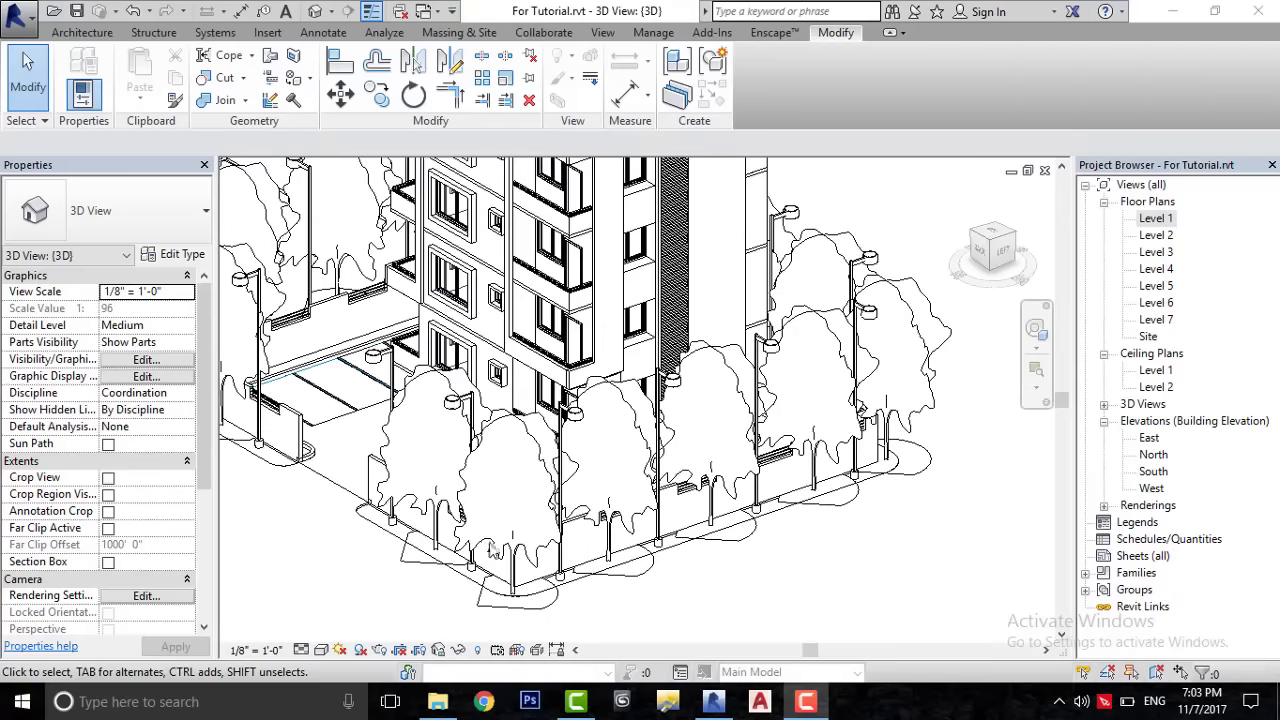
scroll(530, 420, up, 2)
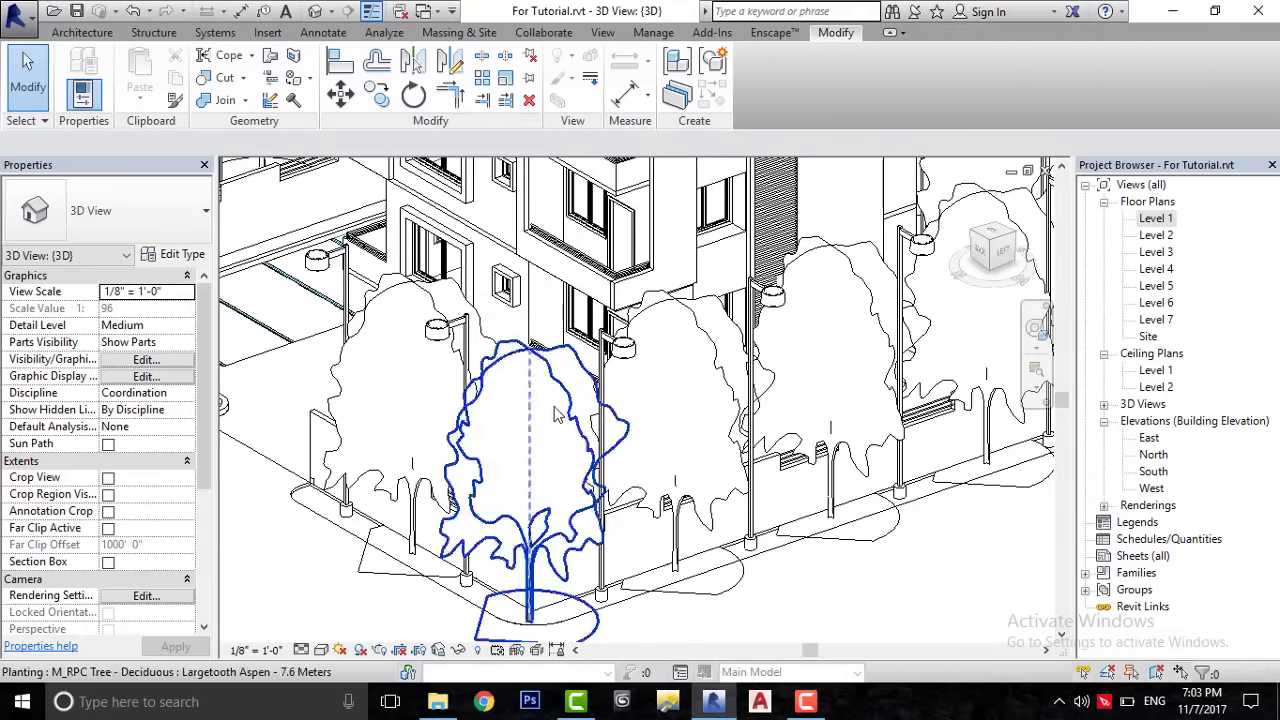
click(575, 410)
right_click(580, 407)
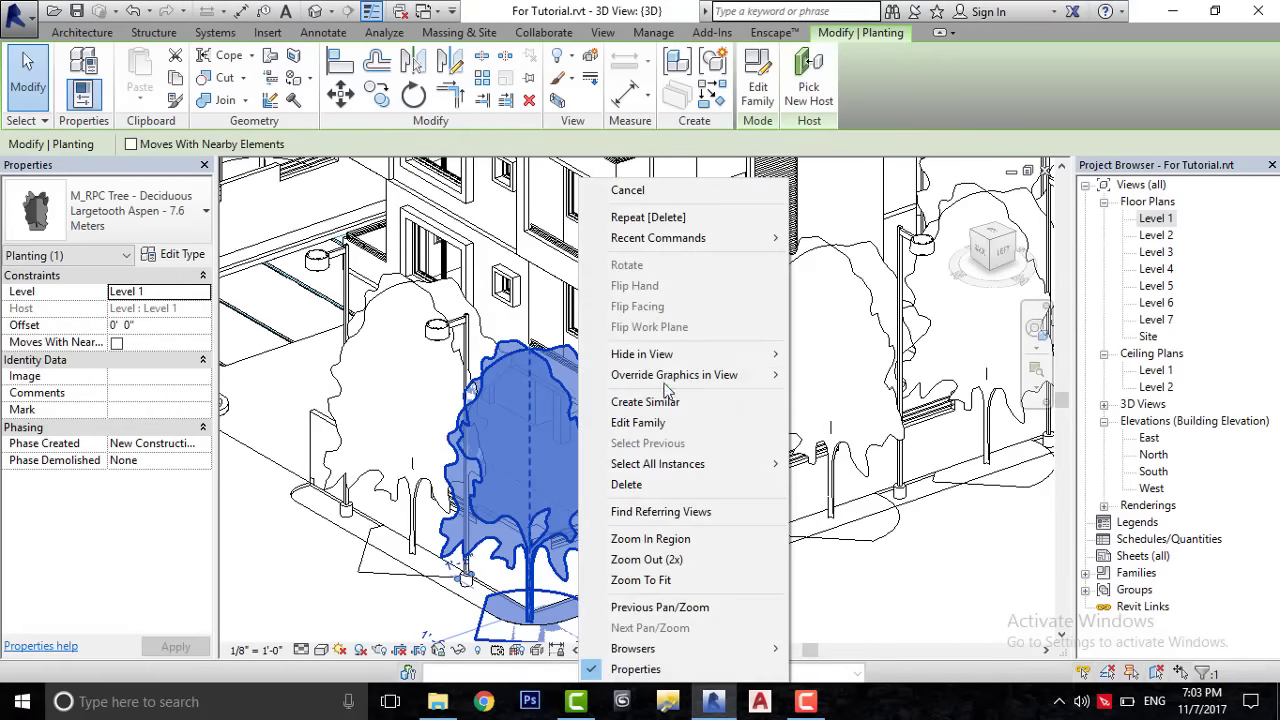
mouse_move(642, 354)
click(875, 354)
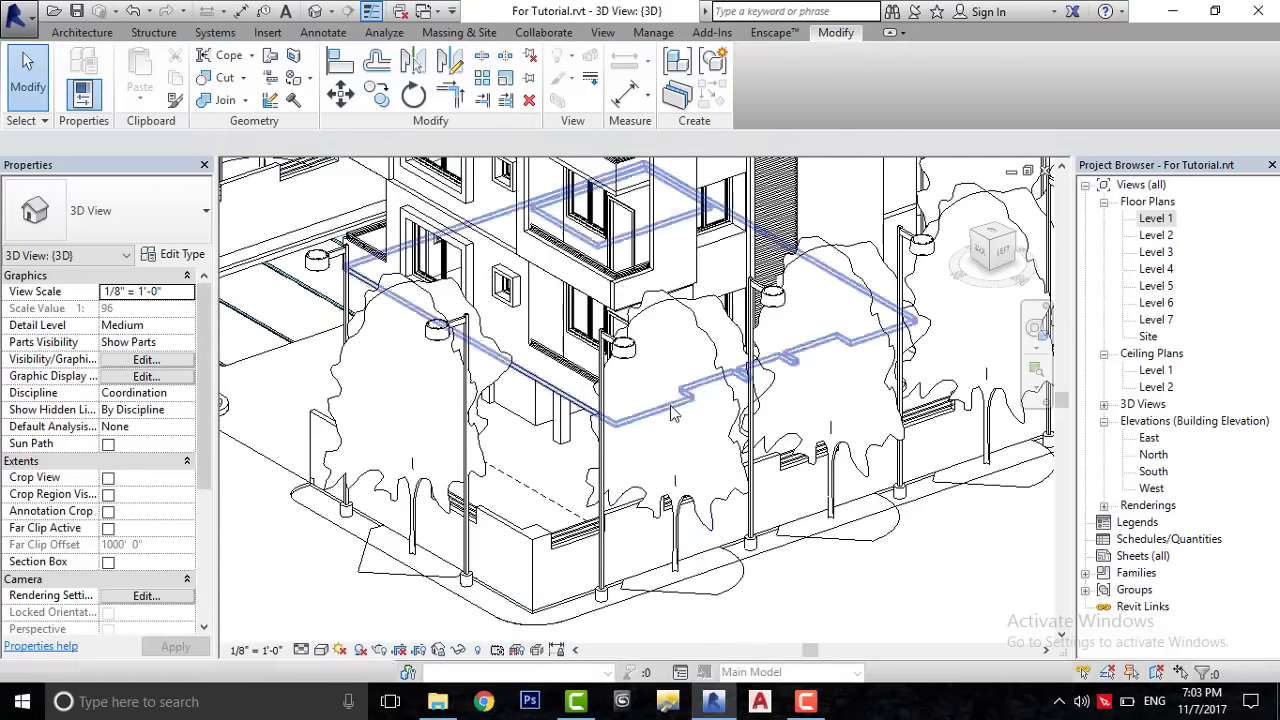
- Hide the entire tree and street light categories in the 3D view
click(718, 400)
right_click(728, 405)
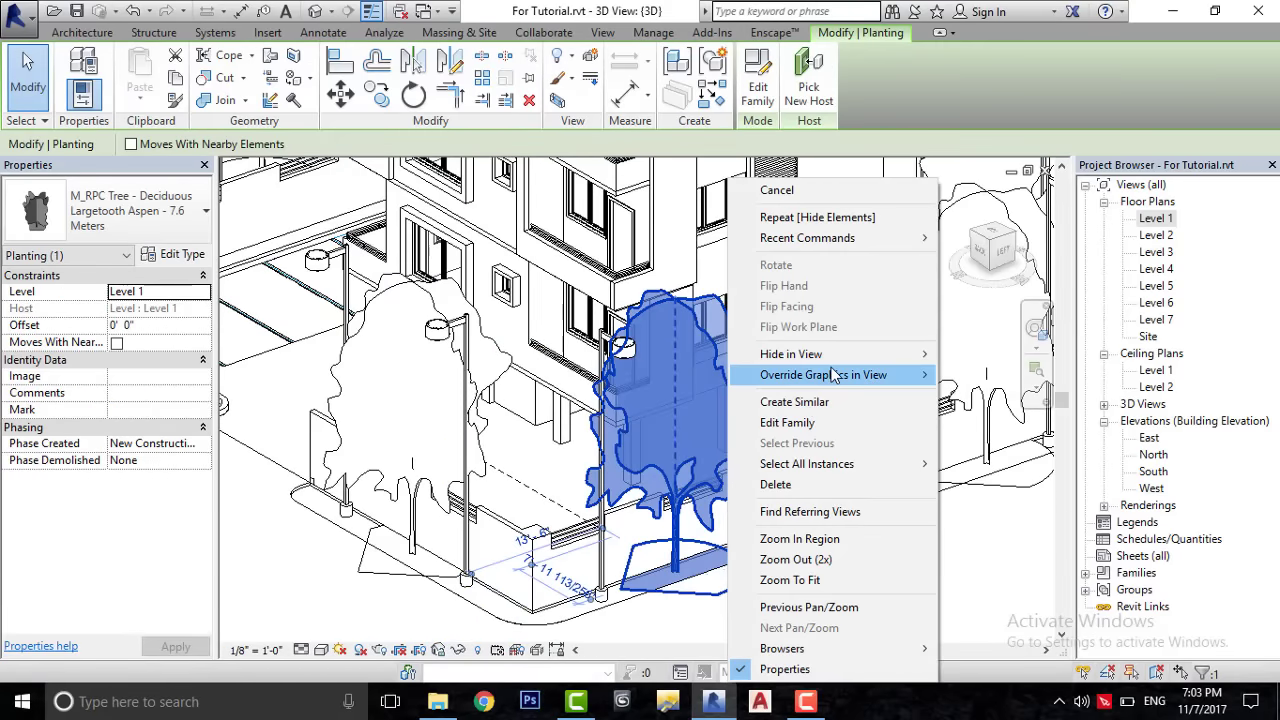
mouse_move(791, 354)
click(1008, 383)
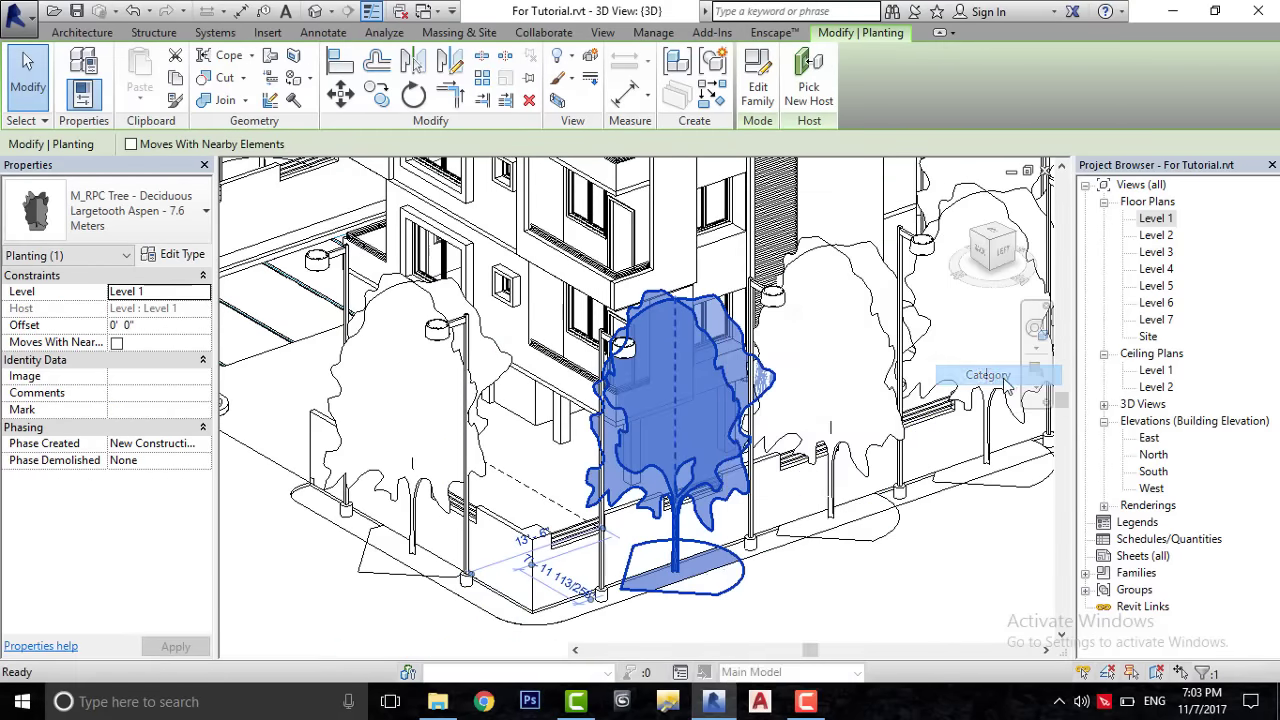
click(622, 356)
right_click(622, 356)
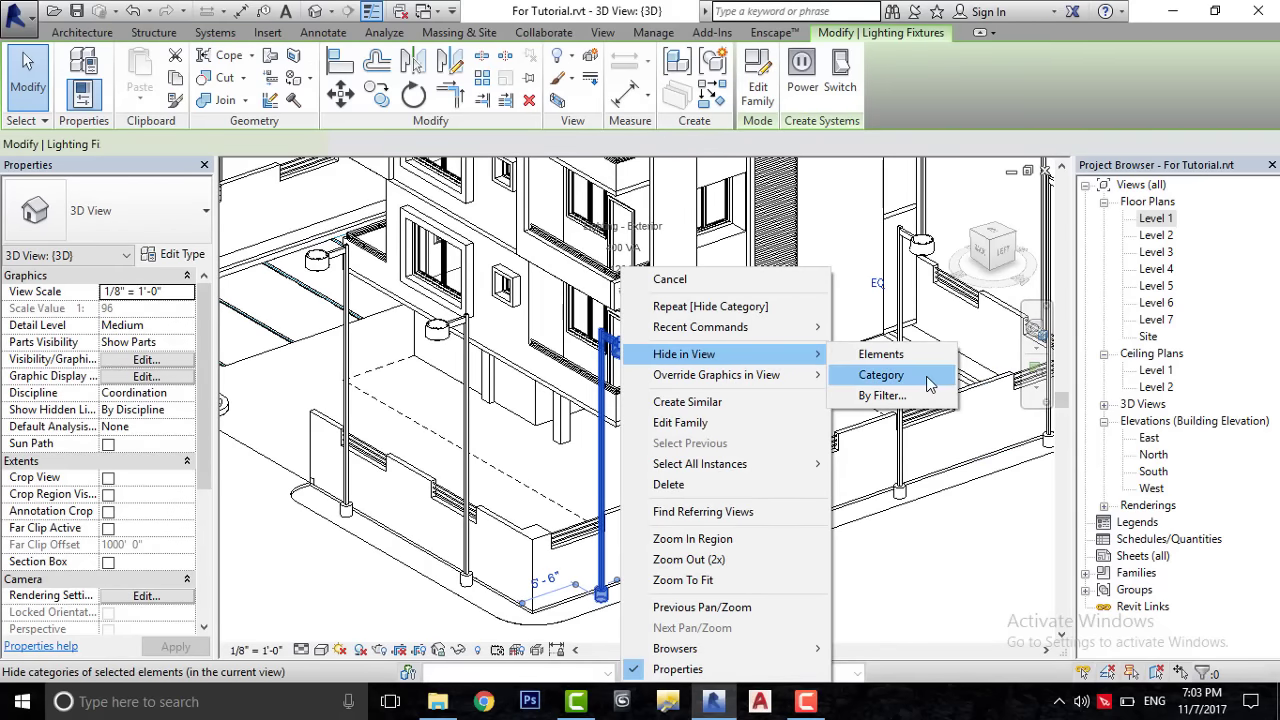
click(930, 384)
scroll(628, 432, down, 5)
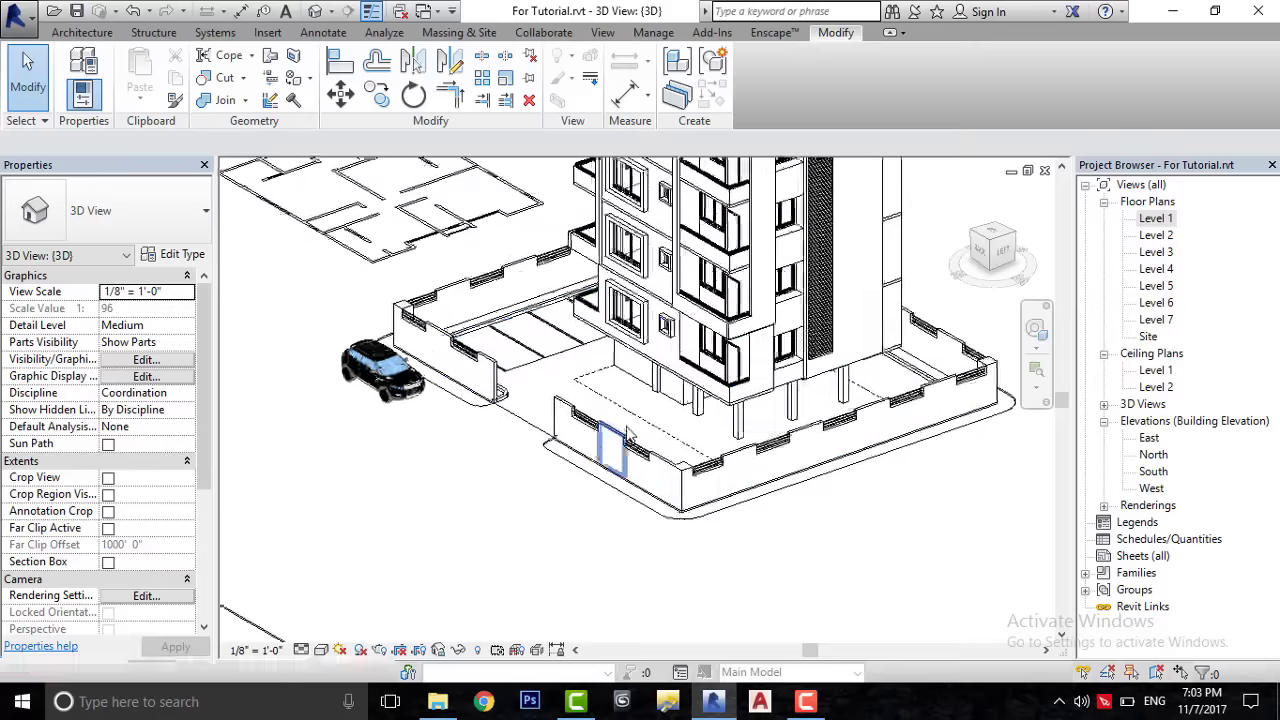
- Orbit the model and switch the 3D view's visual style to Shaded
shift+middle_drag(628, 432, 335, 640)
click(321, 650)
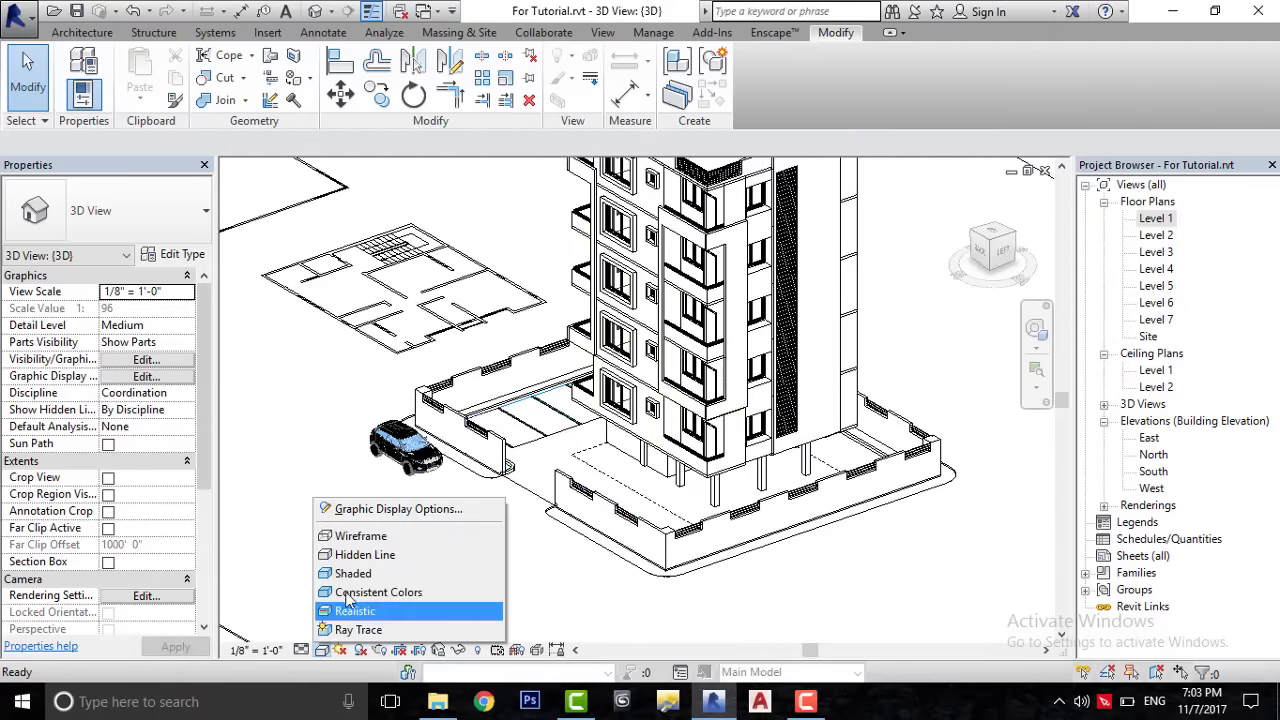
click(360, 572)
scroll(630, 380, down, 3)
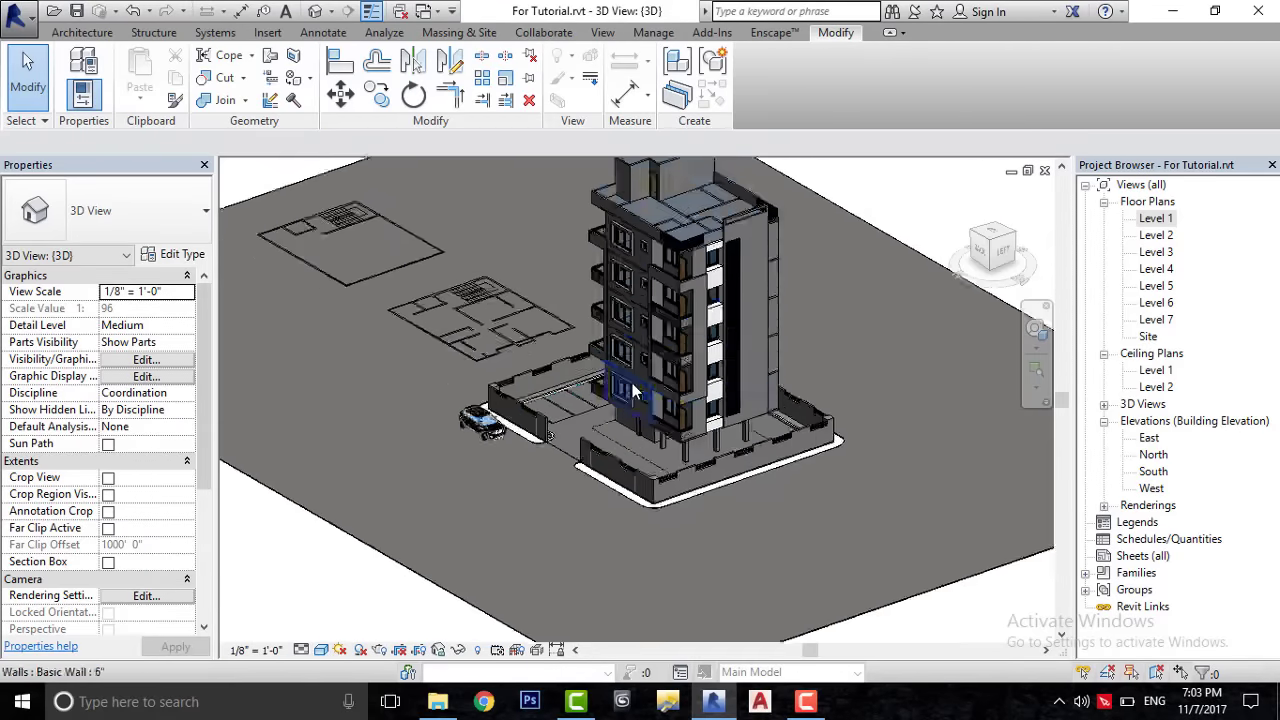
scroll(630, 380, down, 3)
- Delete the large ground floor slab
middle_drag(660, 400, 762, 492)
scroll(824, 609, up, 2)
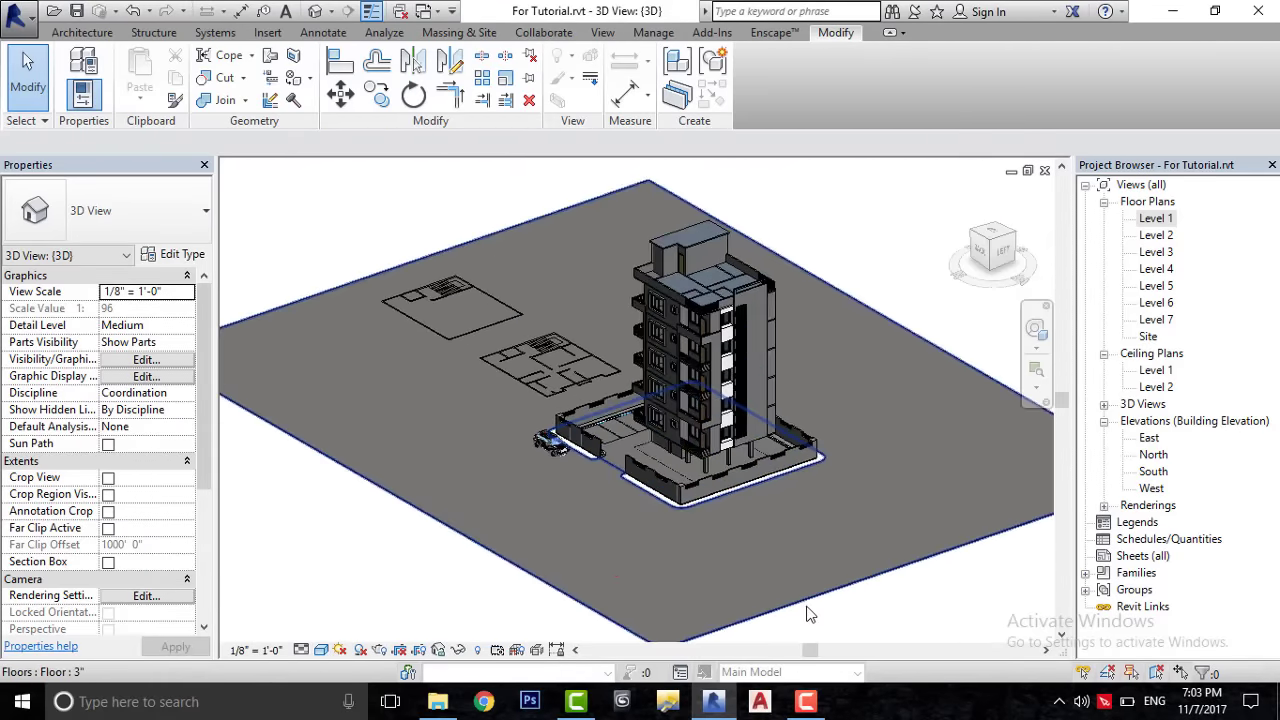
click(819, 595)
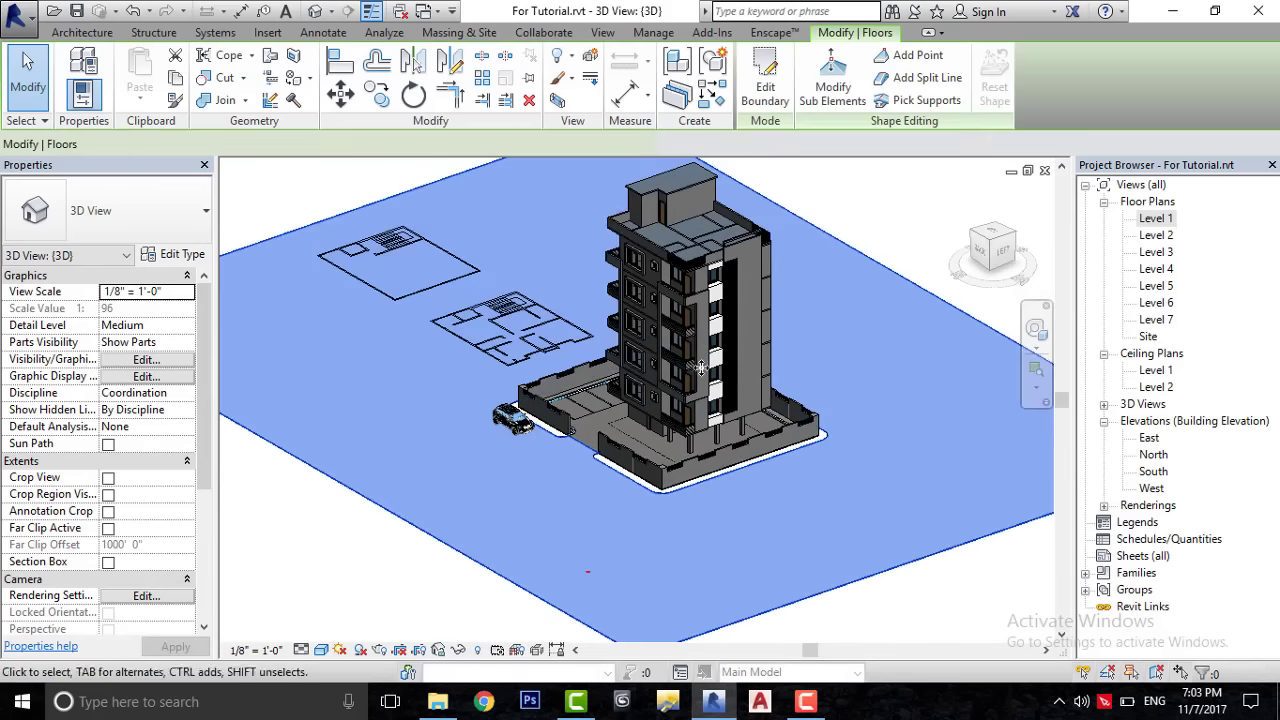
click(530, 102)
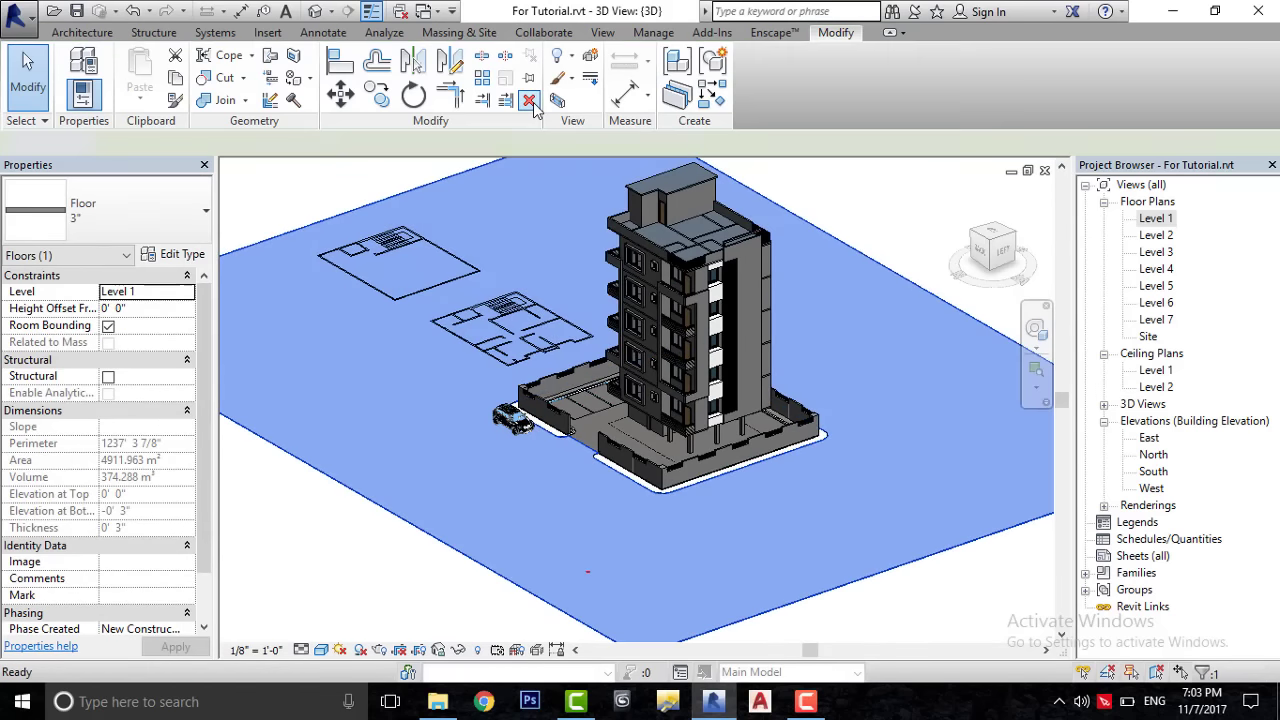
- Hide the car in this view and center the building on screen
scroll(777, 514, up, 1)
scroll(774, 516, up, 1)
scroll(770, 517, down, 2)
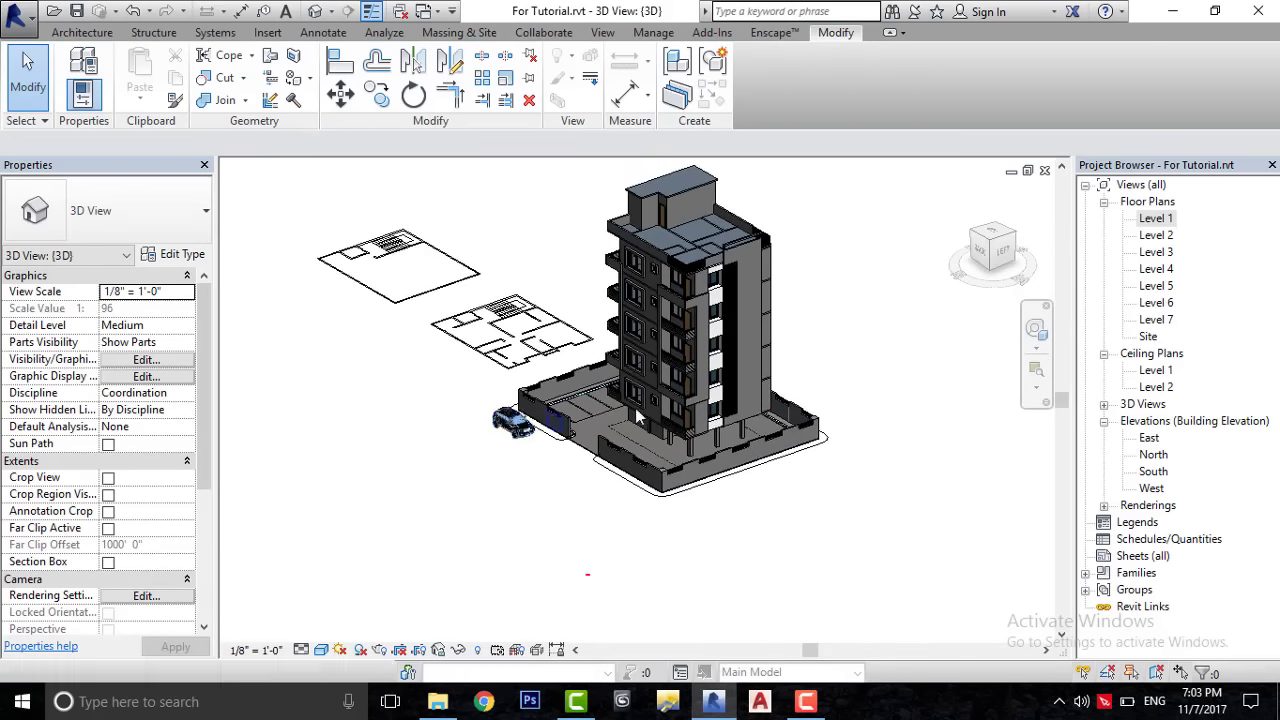
scroll(700, 450, down, 1)
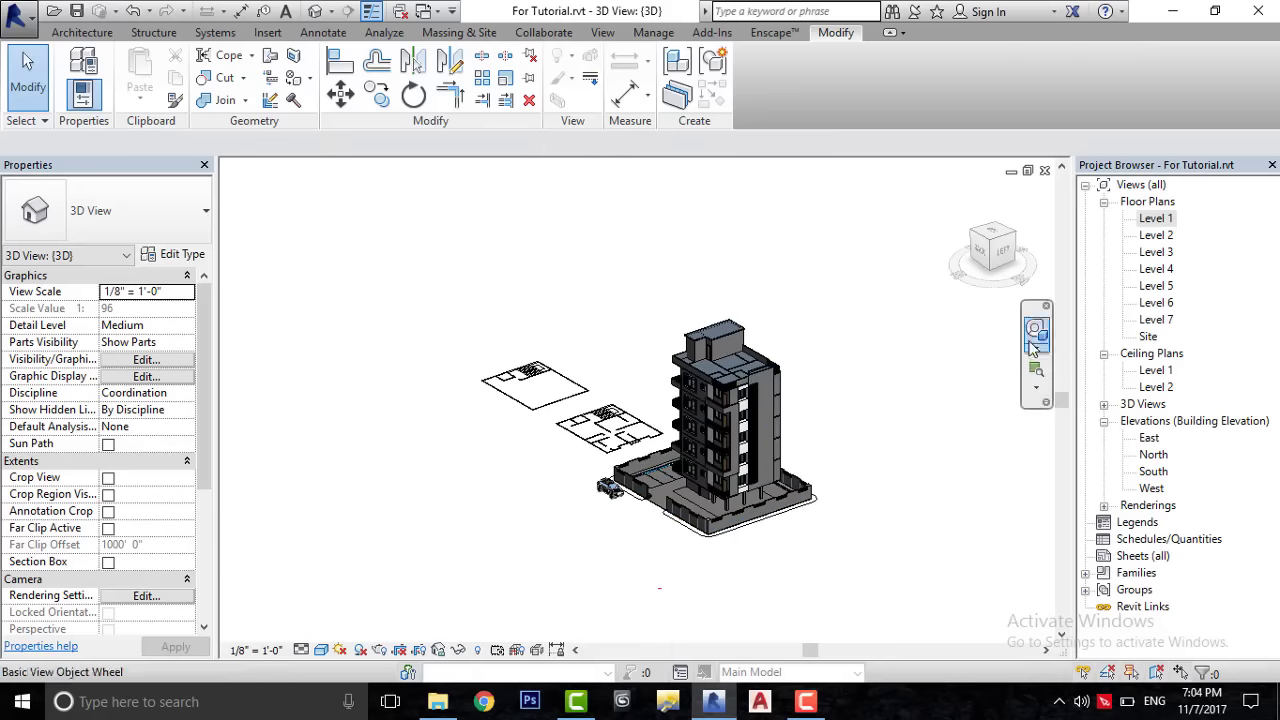
scroll(610, 450, up, 1)
scroll(605, 448, up, 1)
click(605, 448)
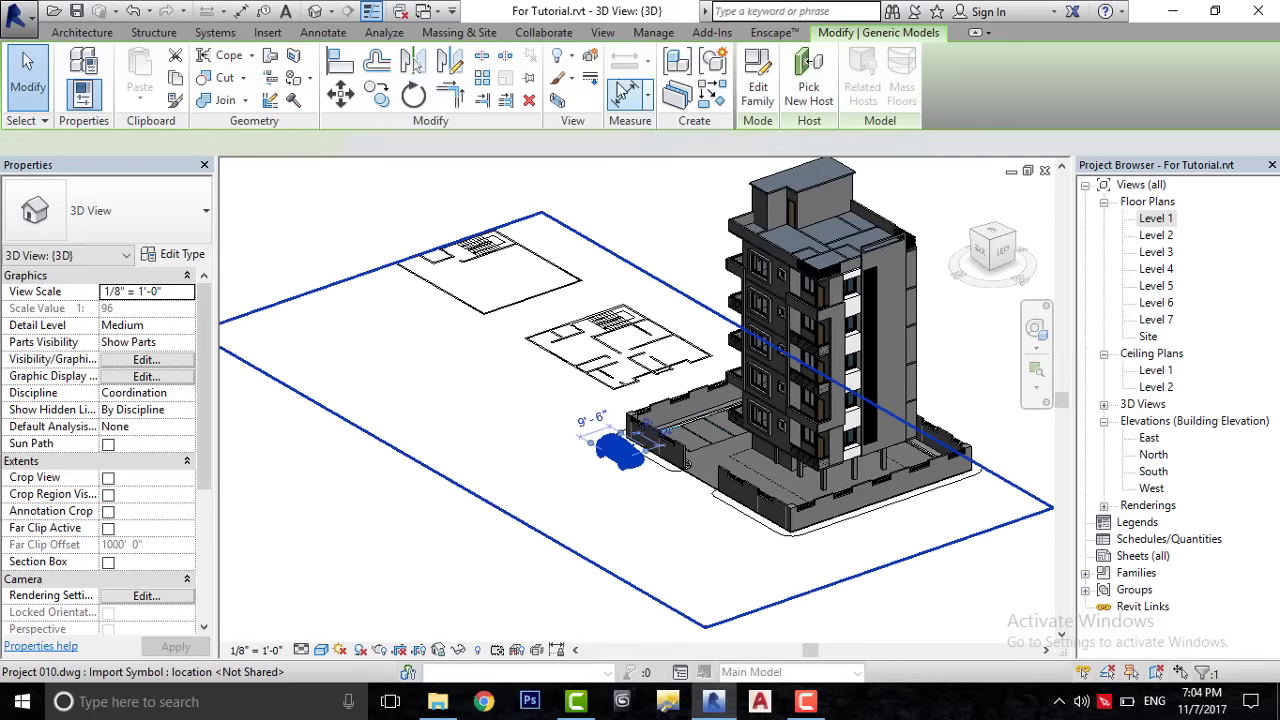
right_click(632, 512)
mouse_move(695, 181)
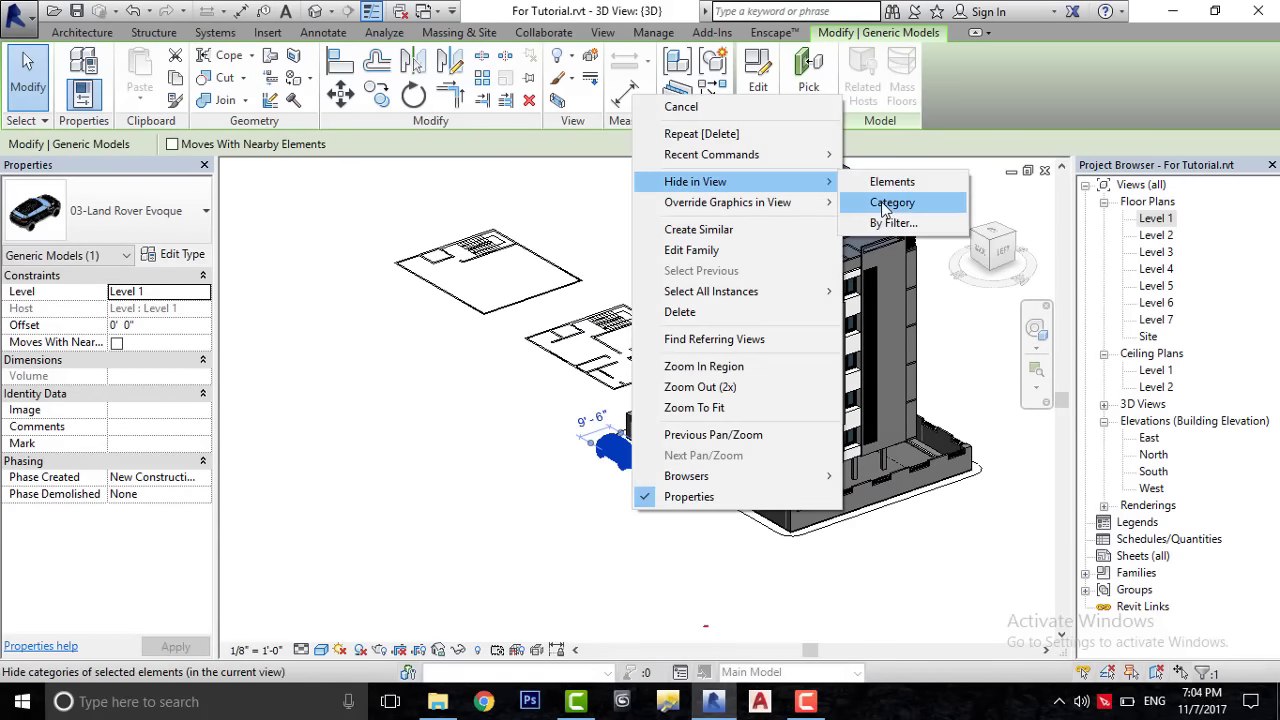
click(886, 182)
scroll(838, 484, down, 1)
middle_drag(838, 484, 708, 447)
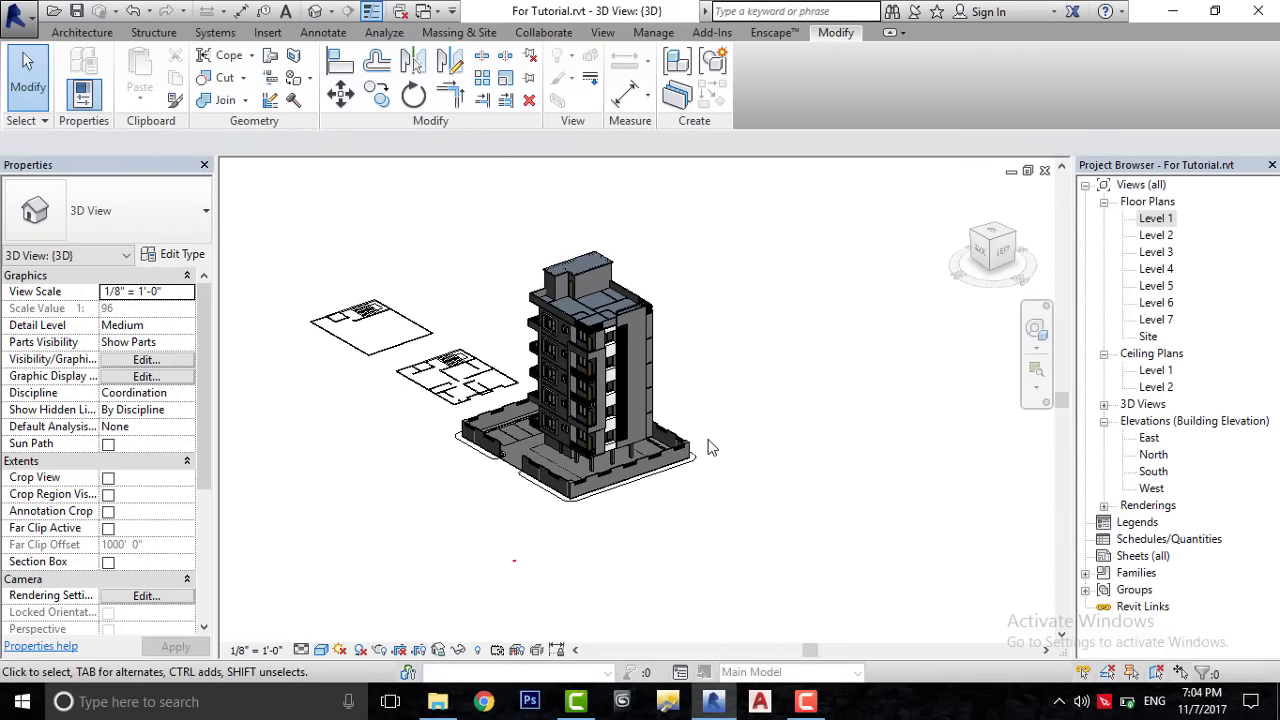
- On the Level 1 plan, sketch a rectangular floor boundary around the building and plans
double_click(1146, 220)
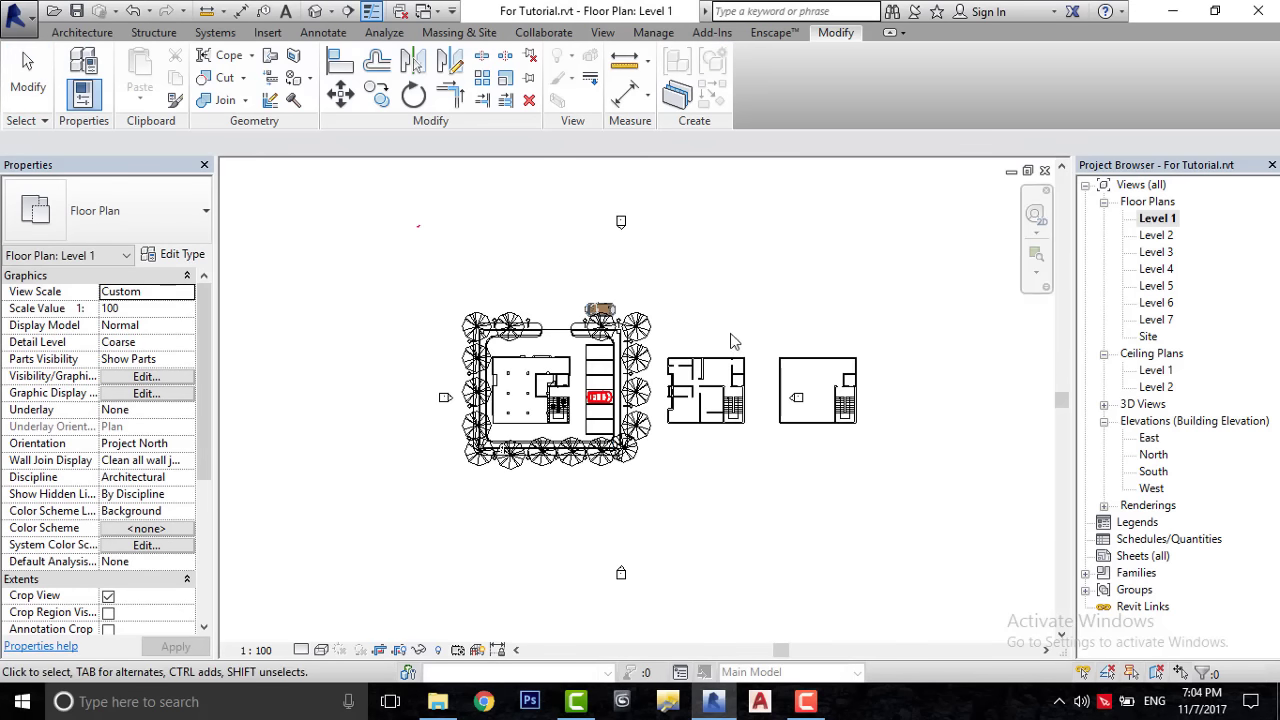
scroll(731, 332, up, 2)
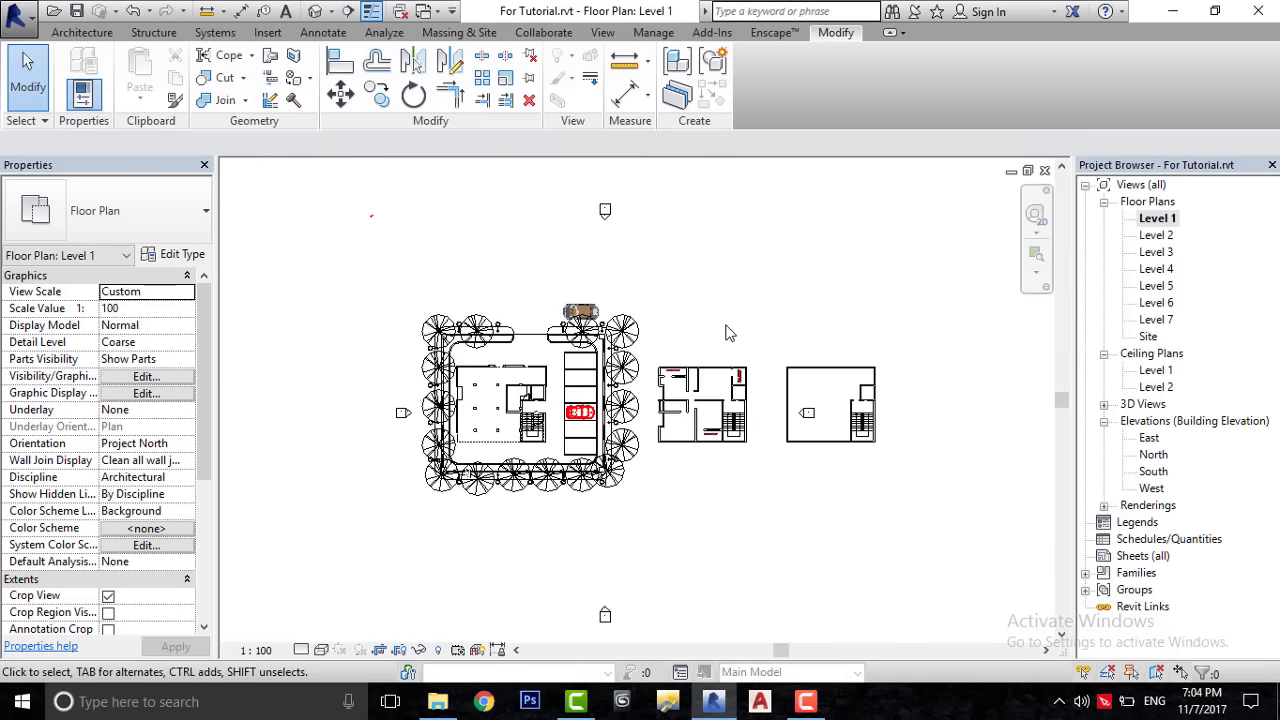
click(94, 32)
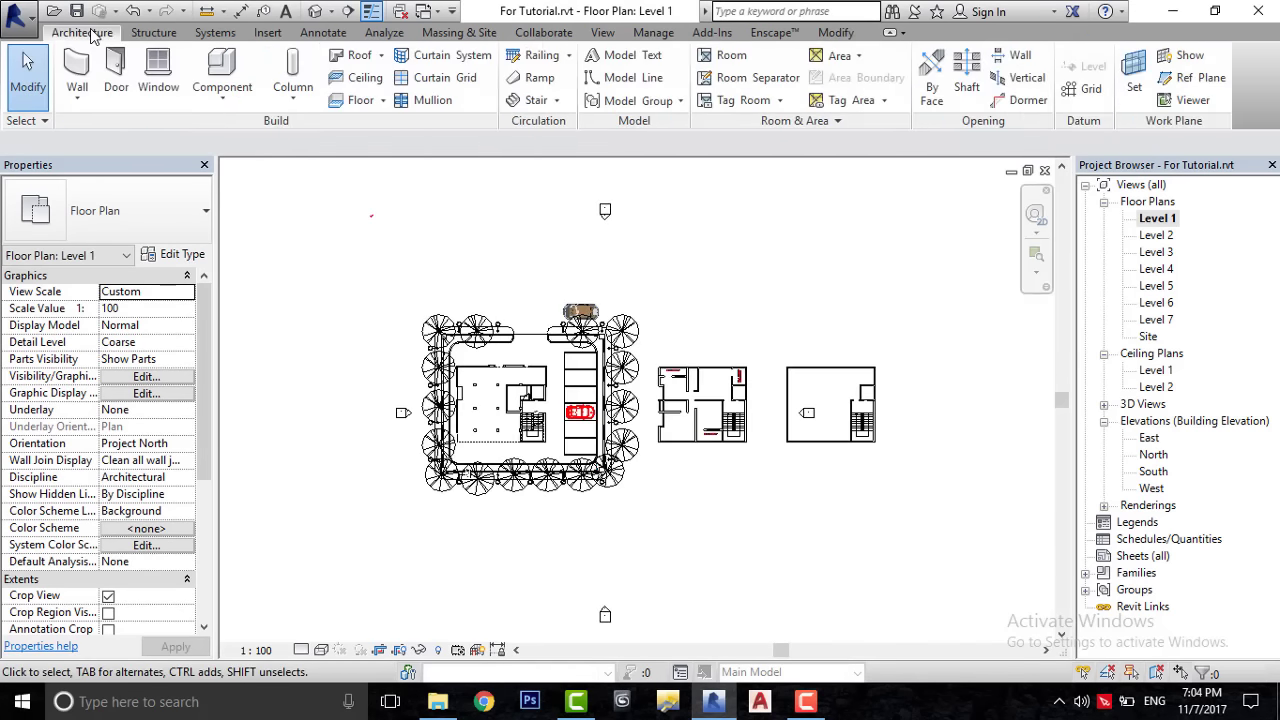
click(357, 100)
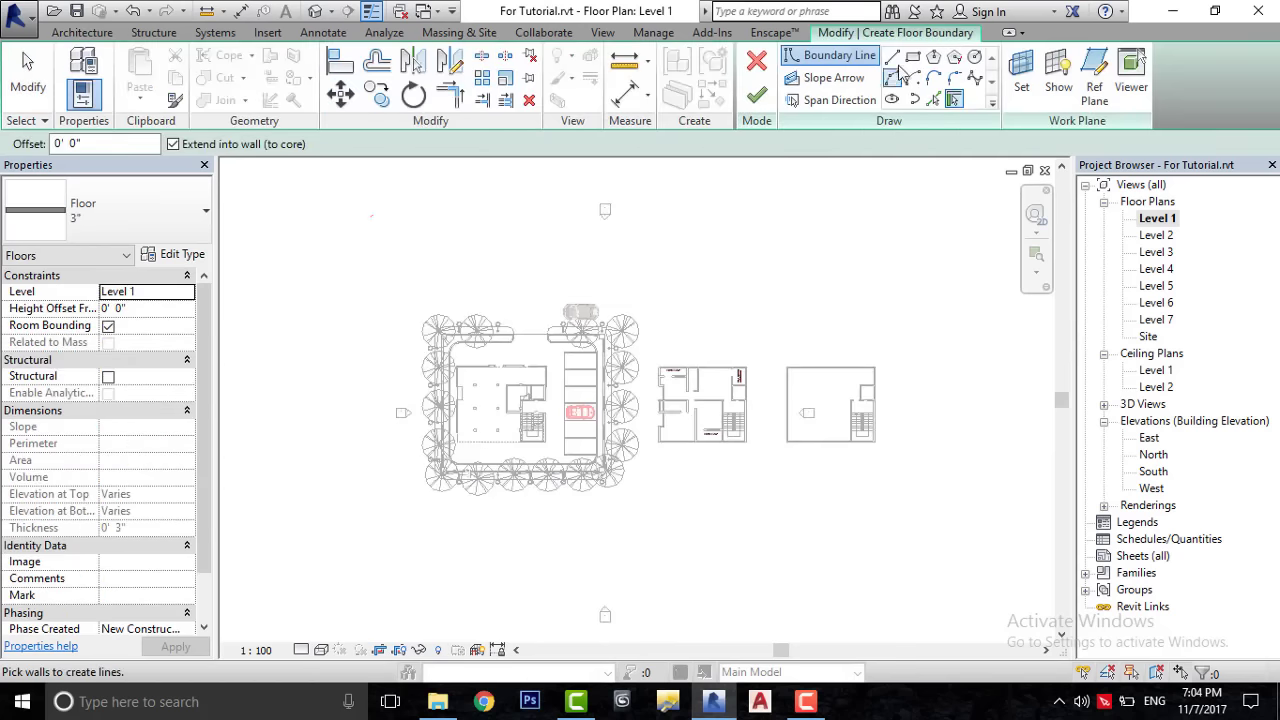
click(914, 60)
scroll(508, 336, down, 2)
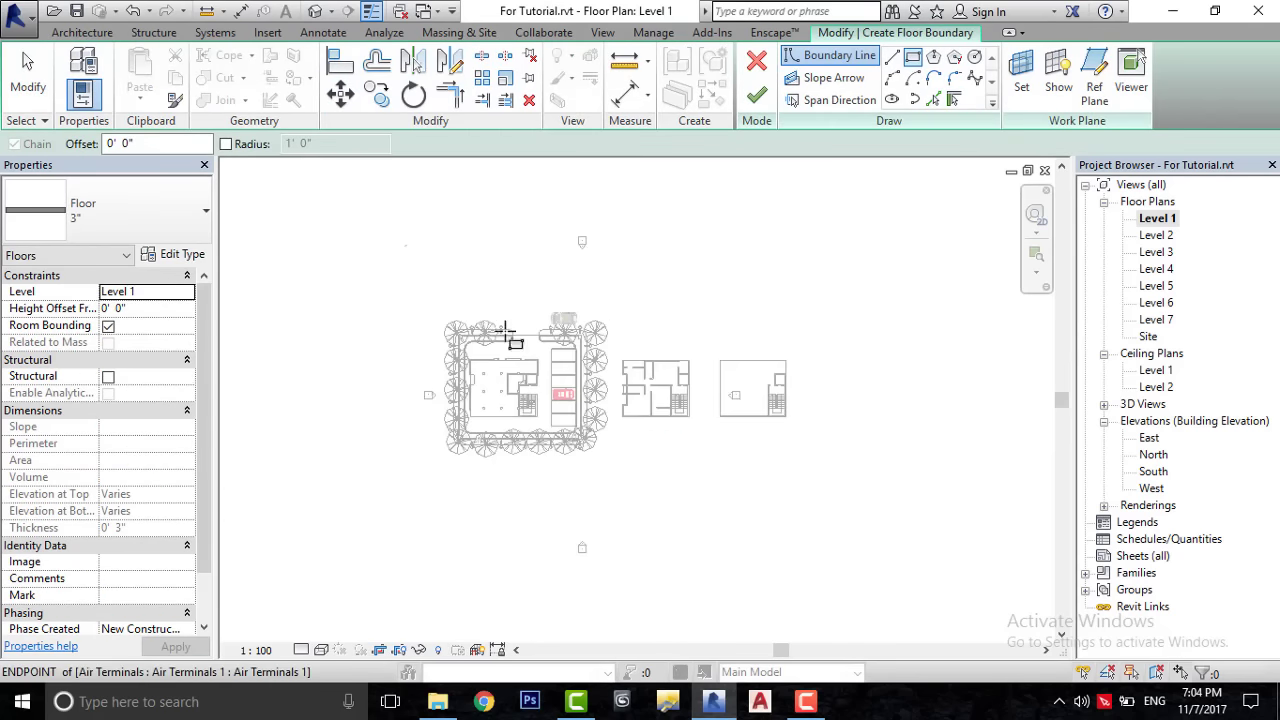
click(399, 246)
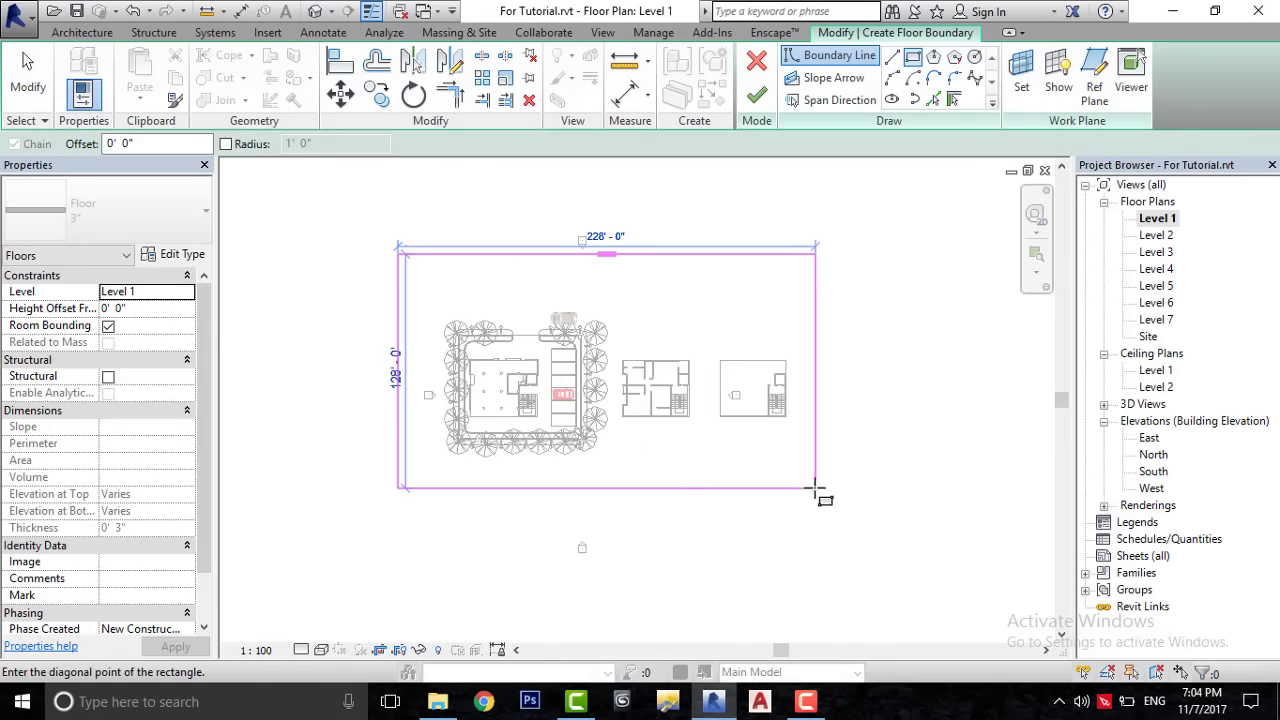
click(816, 524)
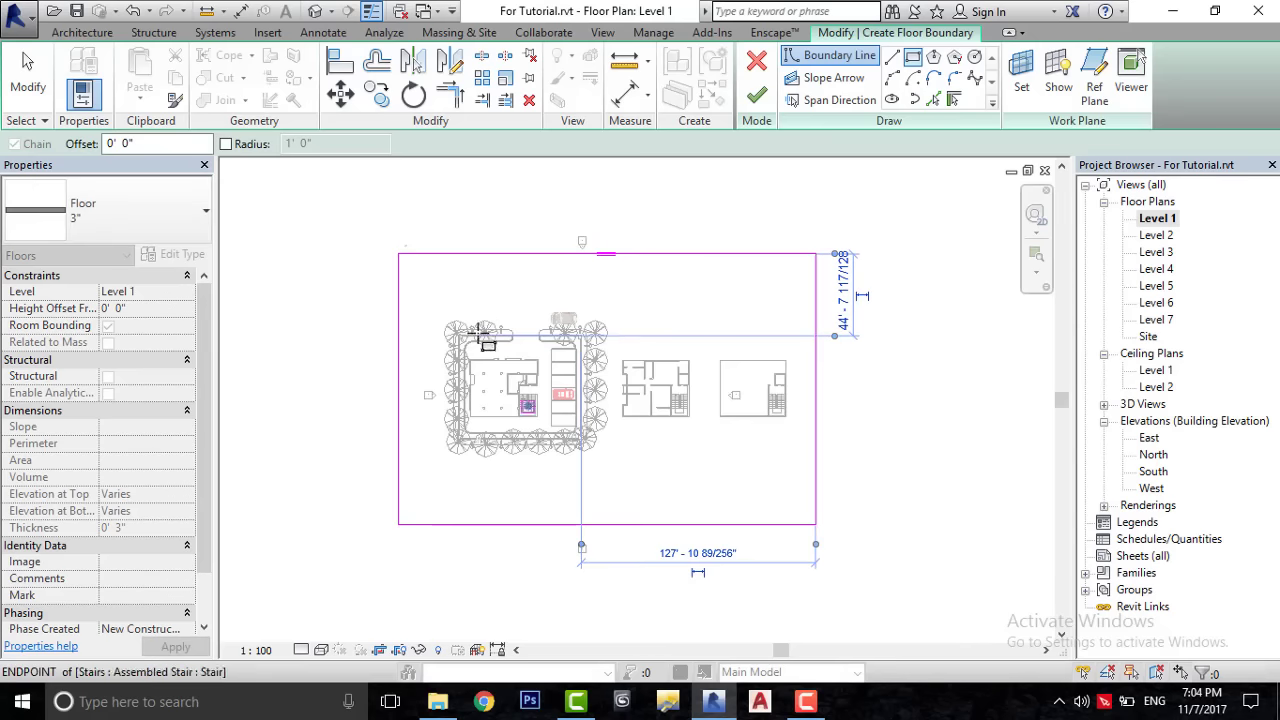
right_click(479, 214)
click(500, 224)
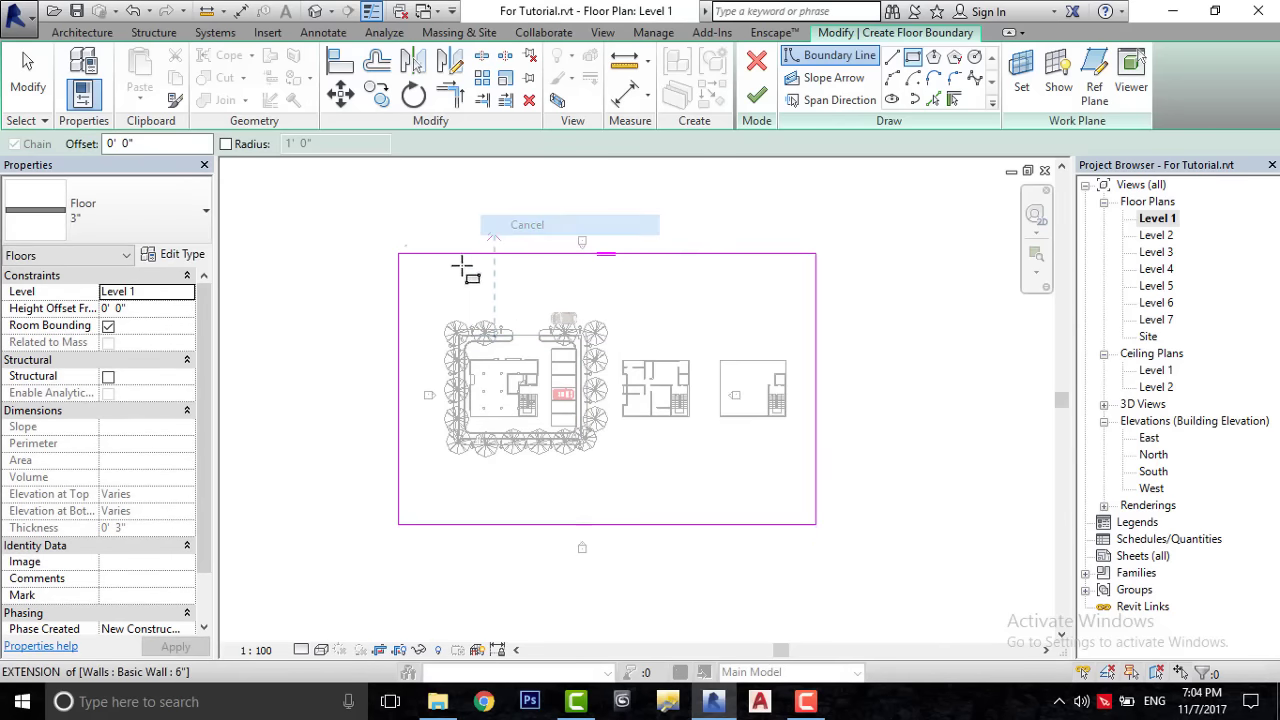
- Drag the rectangle's left edge further left and finish the 3" floor
right_click(431, 320)
click(447, 331)
drag(399, 352, 342, 350)
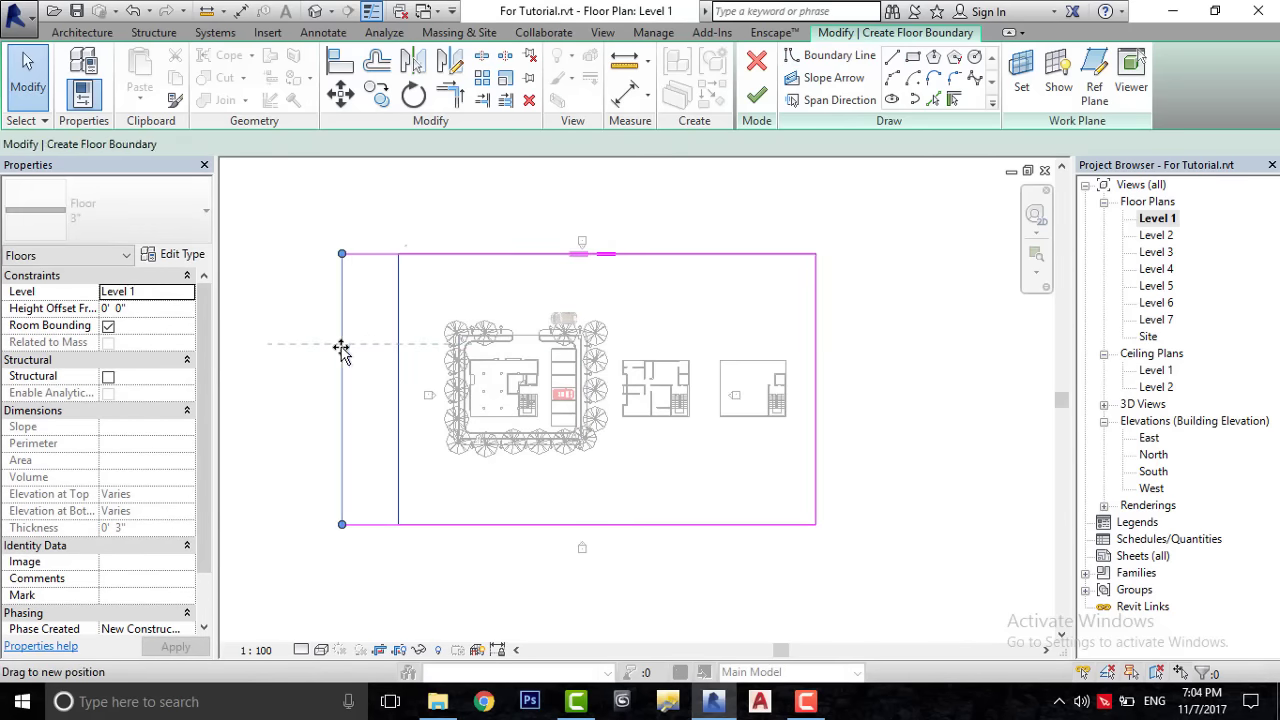
click(756, 95)
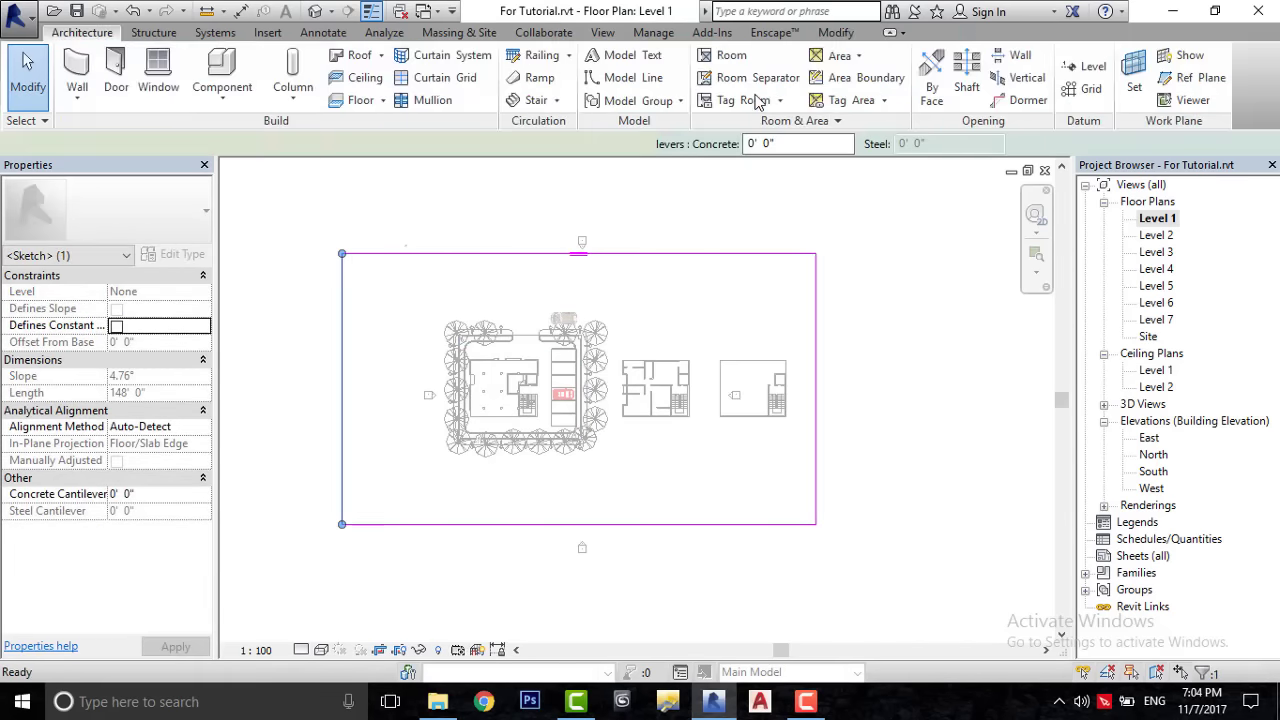
scroll(565, 440, up, 1)
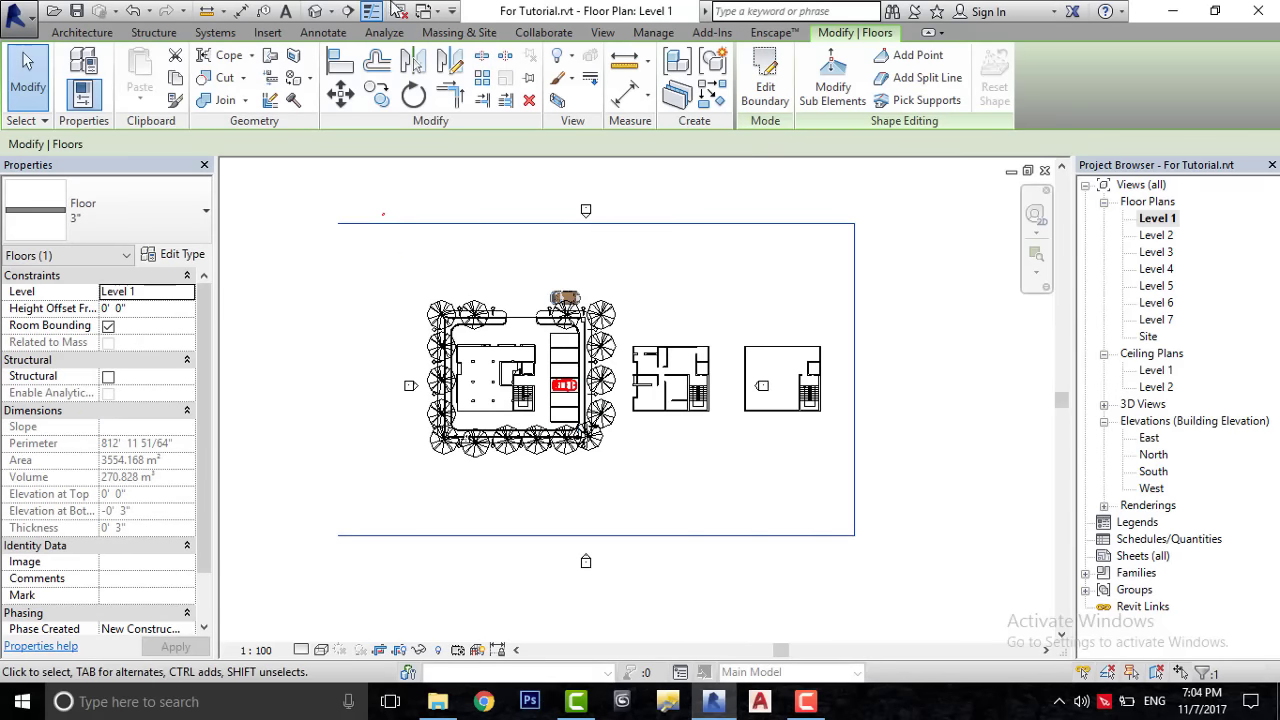
- Select the site floor in the default 3D view and enter Edit Boundary mode
click(316, 14)
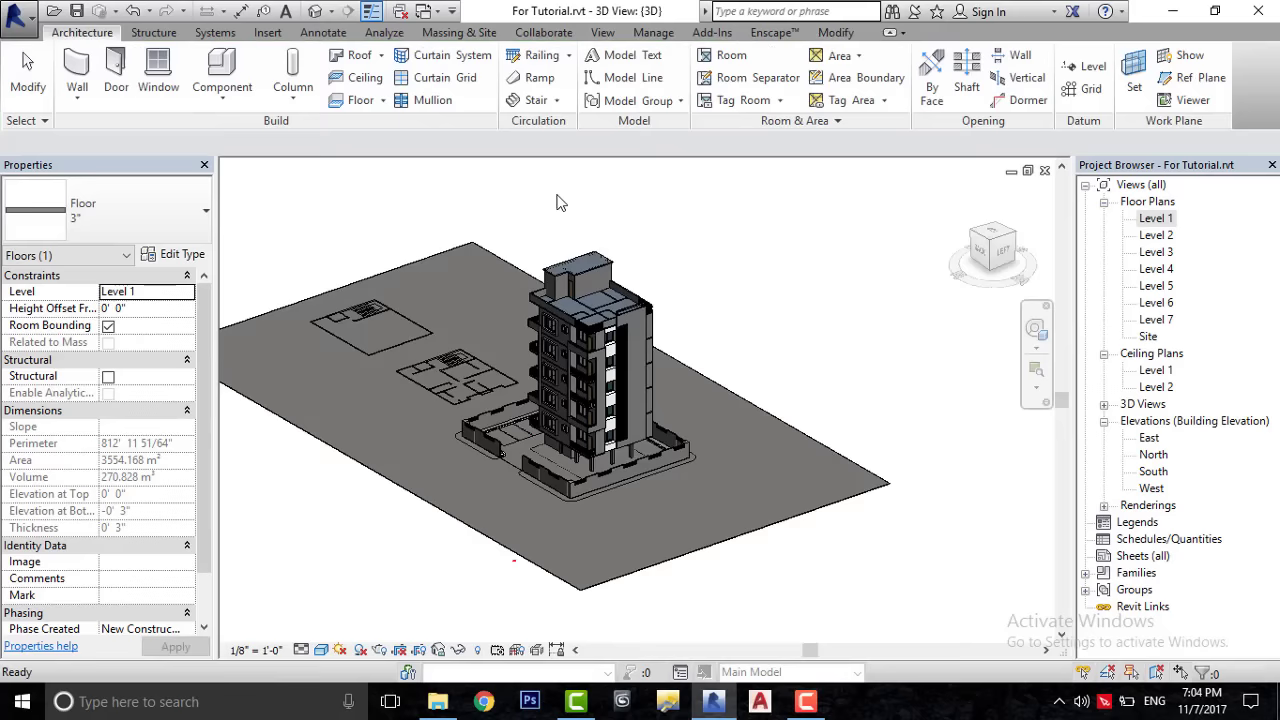
scroll(643, 600, up, 3)
middle_drag(592, 590, 650, 578)
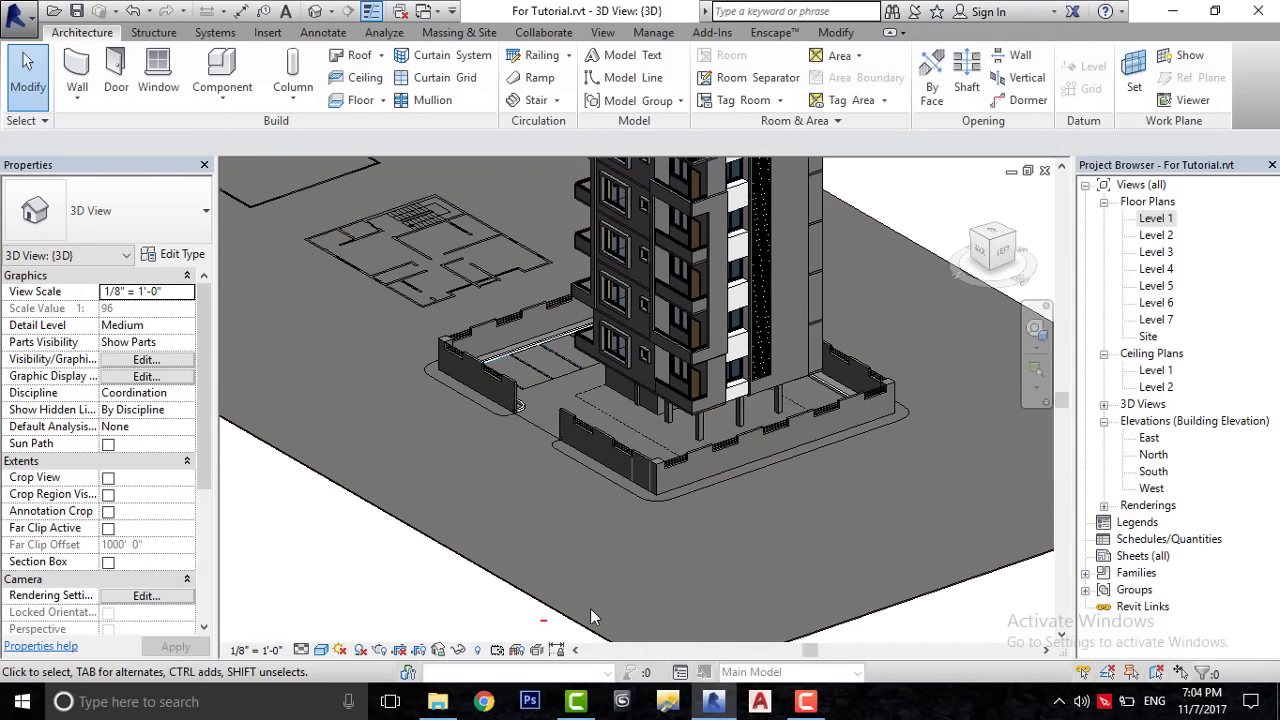
scroll(590, 608, up, 2)
click(481, 581)
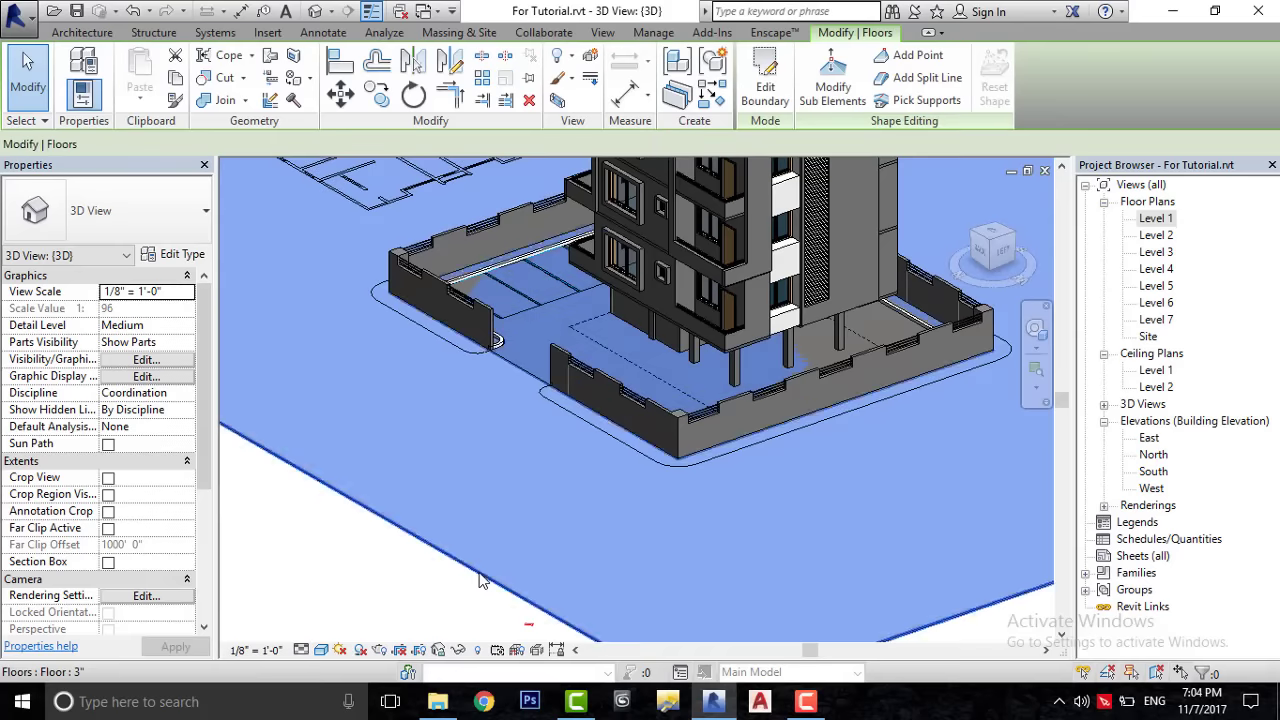
scroll(428, 247, up, 2)
scroll(580, 372, down, 2)
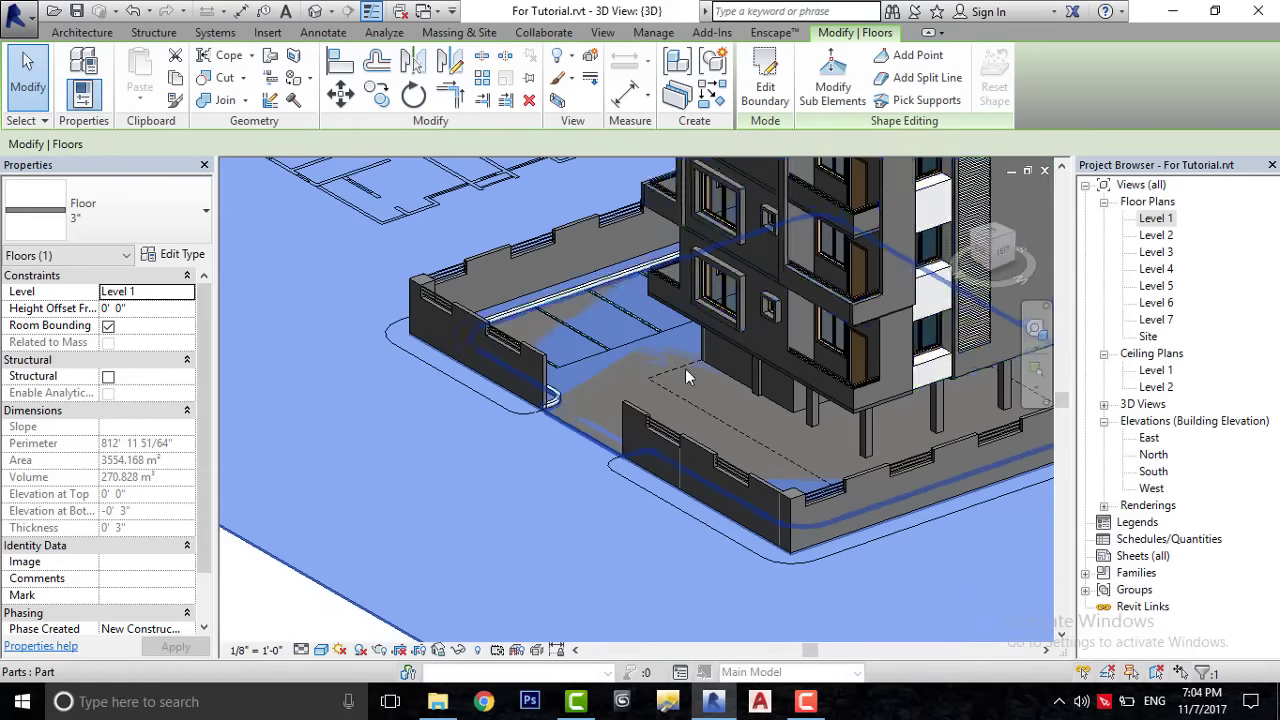
click(765, 75)
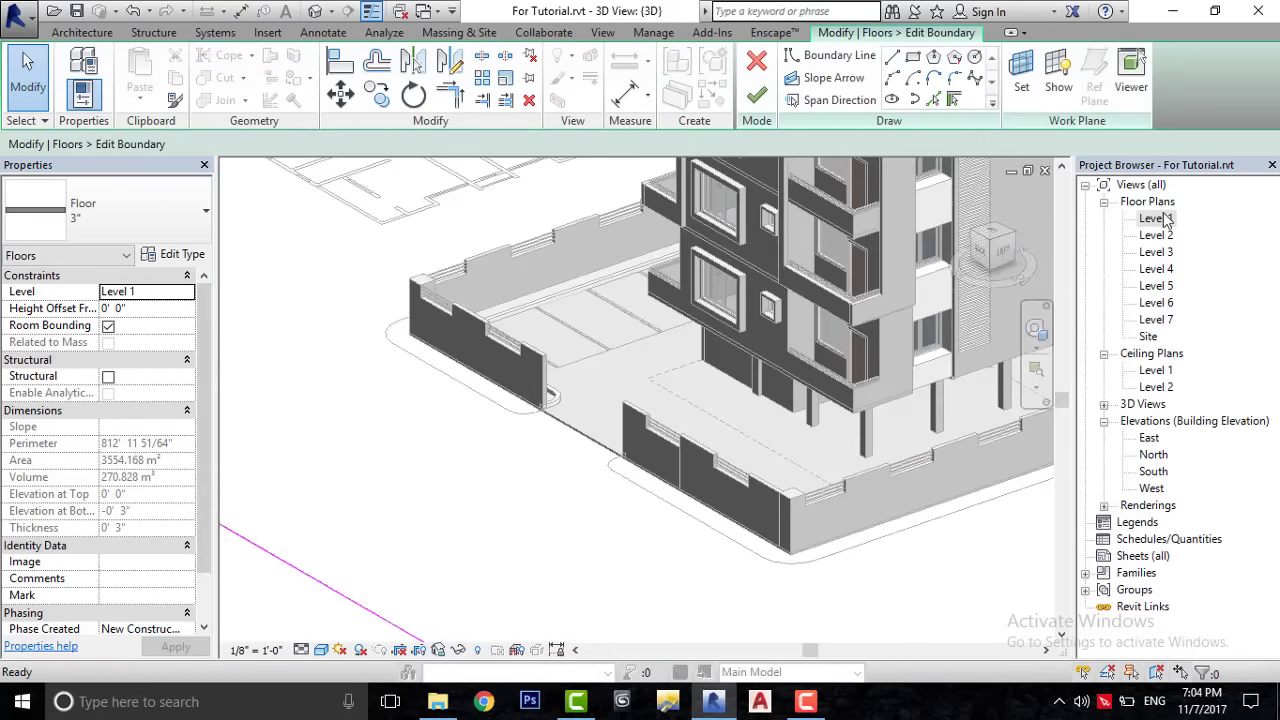
- On Level 1, draw a boundary line from the wall corner to the building's lower-left corner
double_click(1156, 218)
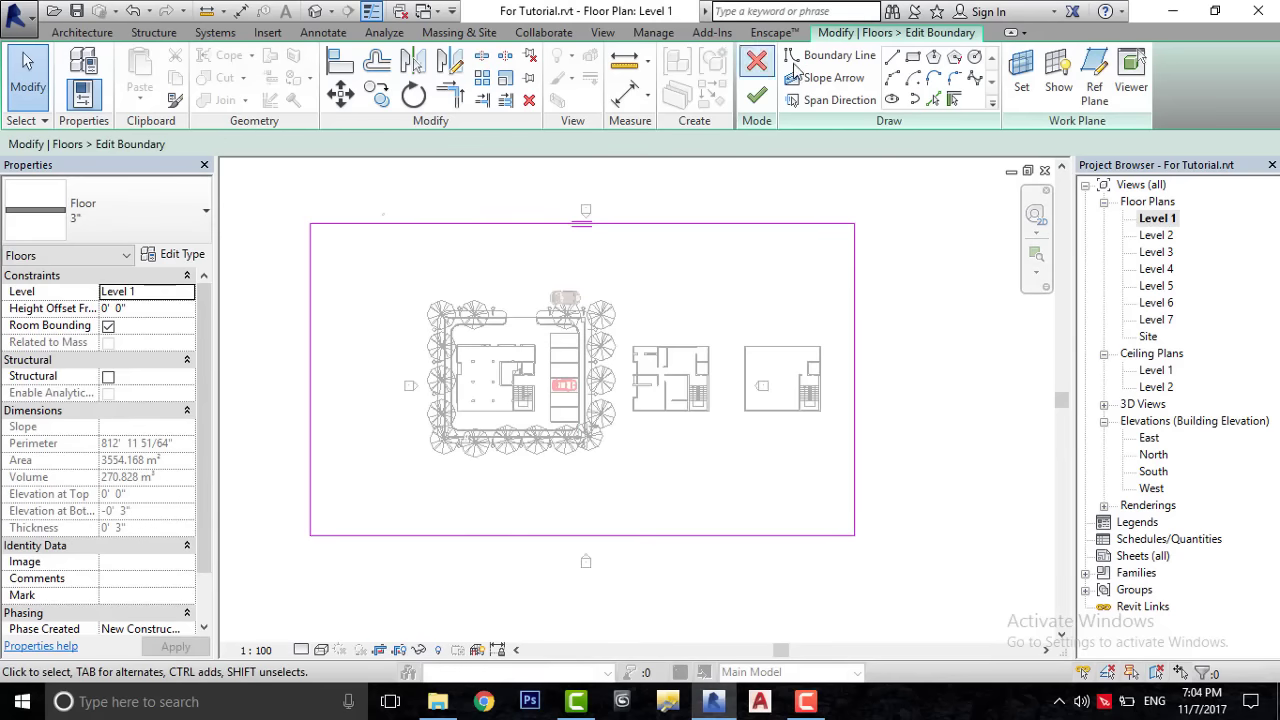
click(927, 73)
scroll(437, 451, up, 2)
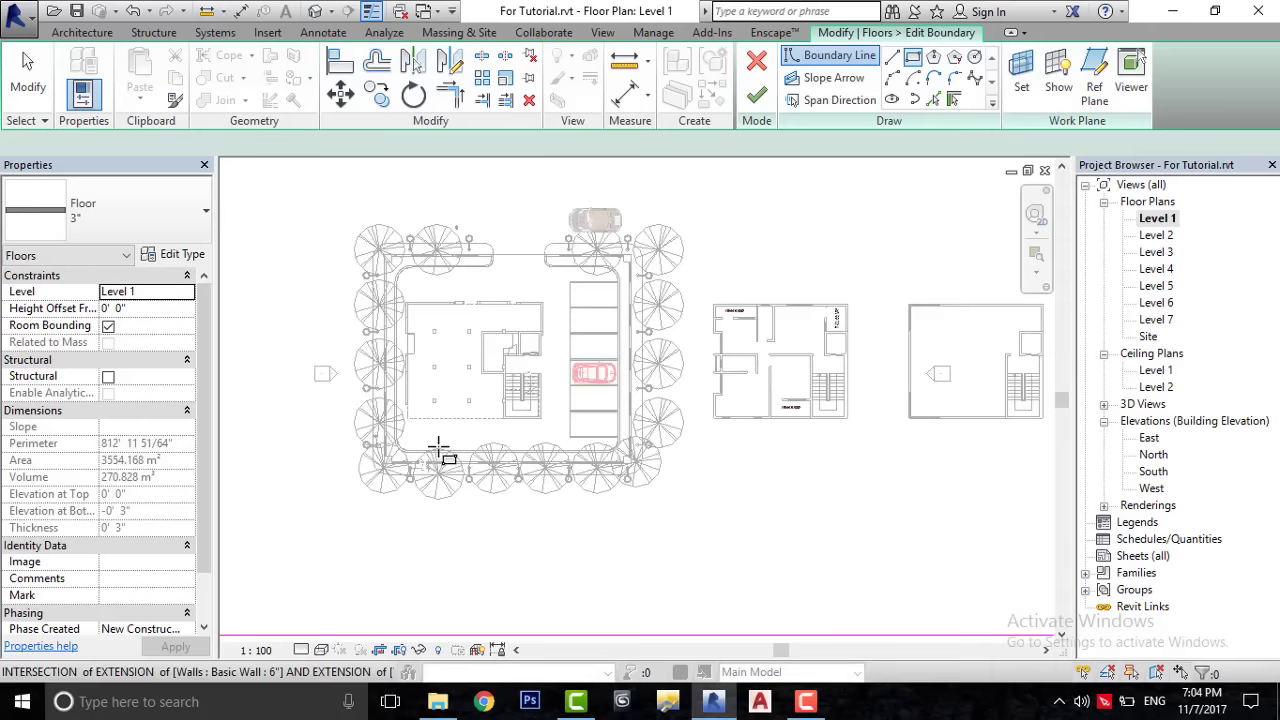
scroll(371, 543, up, 2)
scroll(455, 490, up, 2)
scroll(740, 266, down, 2)
middle_drag(740, 266, 620, 551)
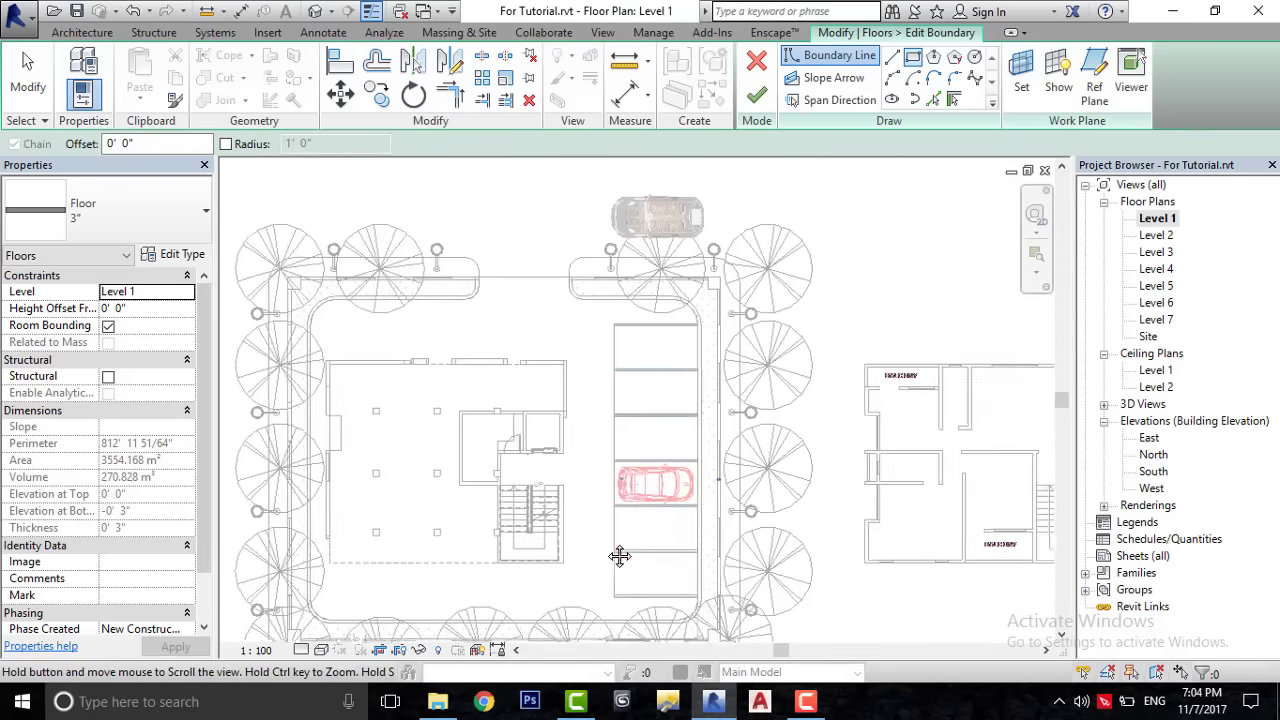
scroll(660, 486, up, 2)
scroll(703, 385, up, 2)
scroll(704, 360, up, 2)
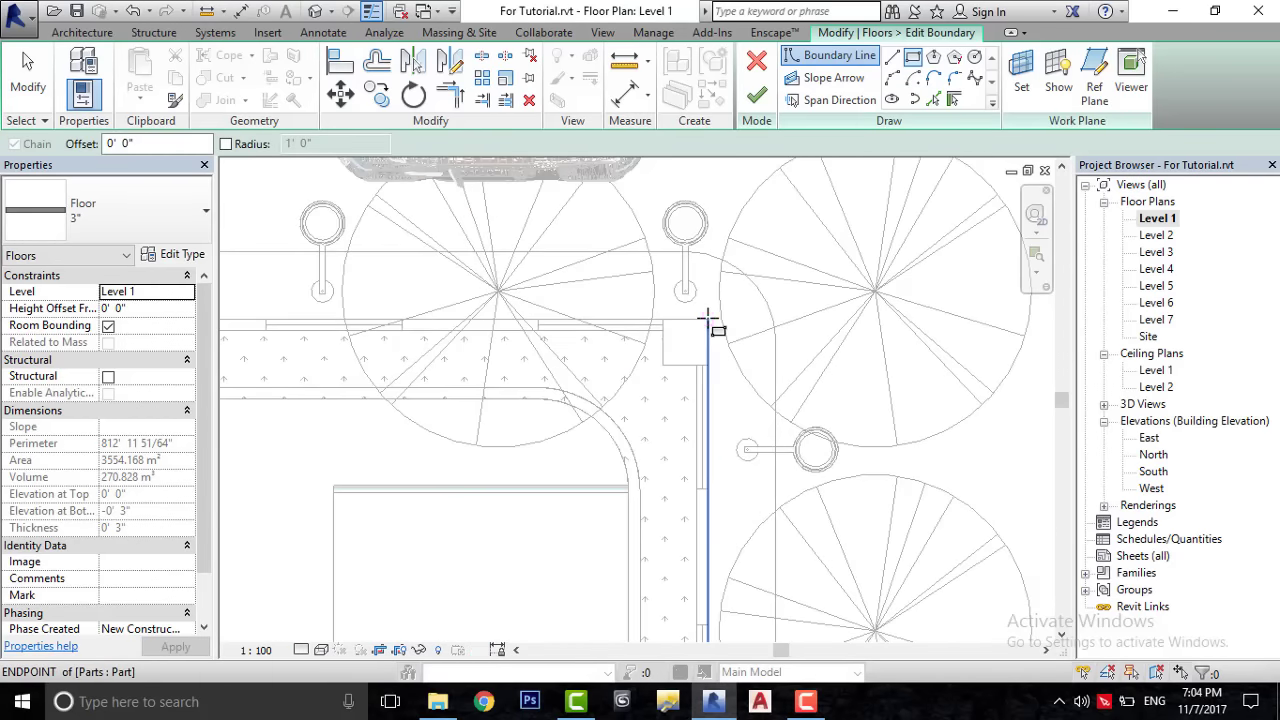
click(709, 320)
scroll(705, 325, down, 3)
scroll(630, 432, down, 2)
scroll(630, 432, up, 3)
scroll(569, 394, up, 2)
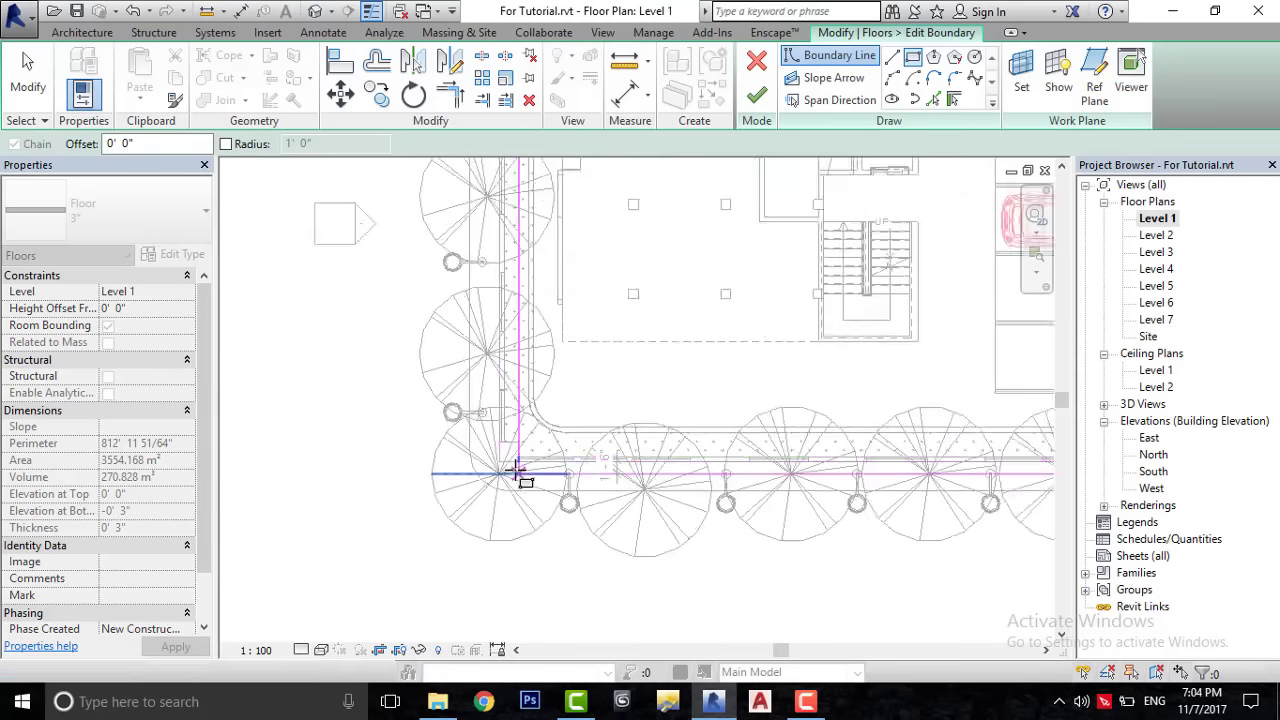
scroll(514, 477, up, 2)
scroll(506, 477, up, 2)
scroll(505, 460, up, 2)
click(458, 413)
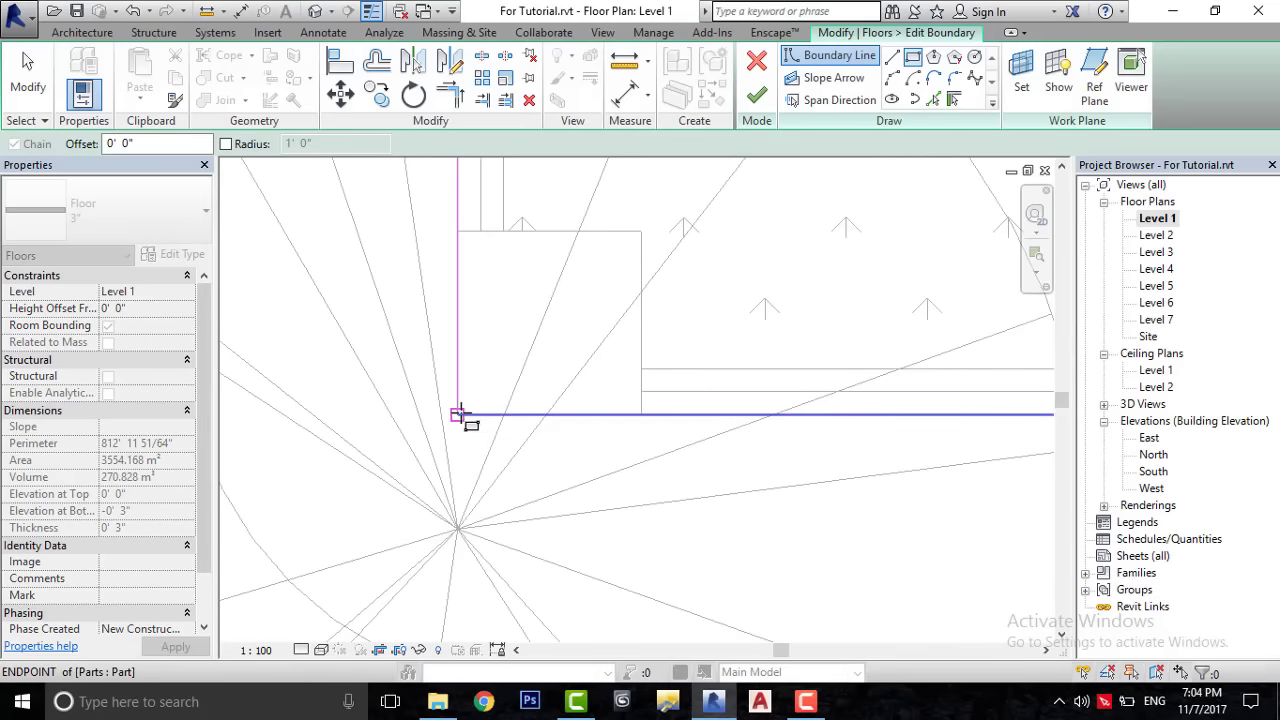
key(Escape)
- Commit the edited floor and orbit the default 3D view to a new angle
click(757, 95)
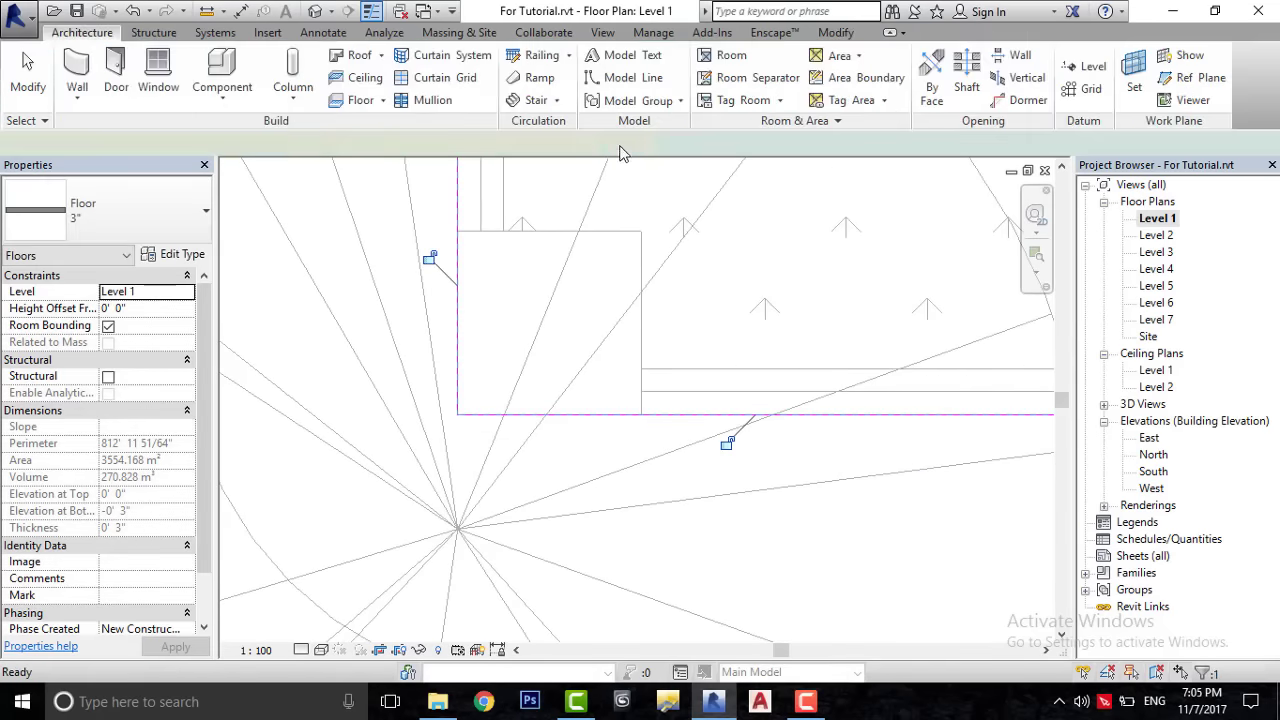
click(602, 32)
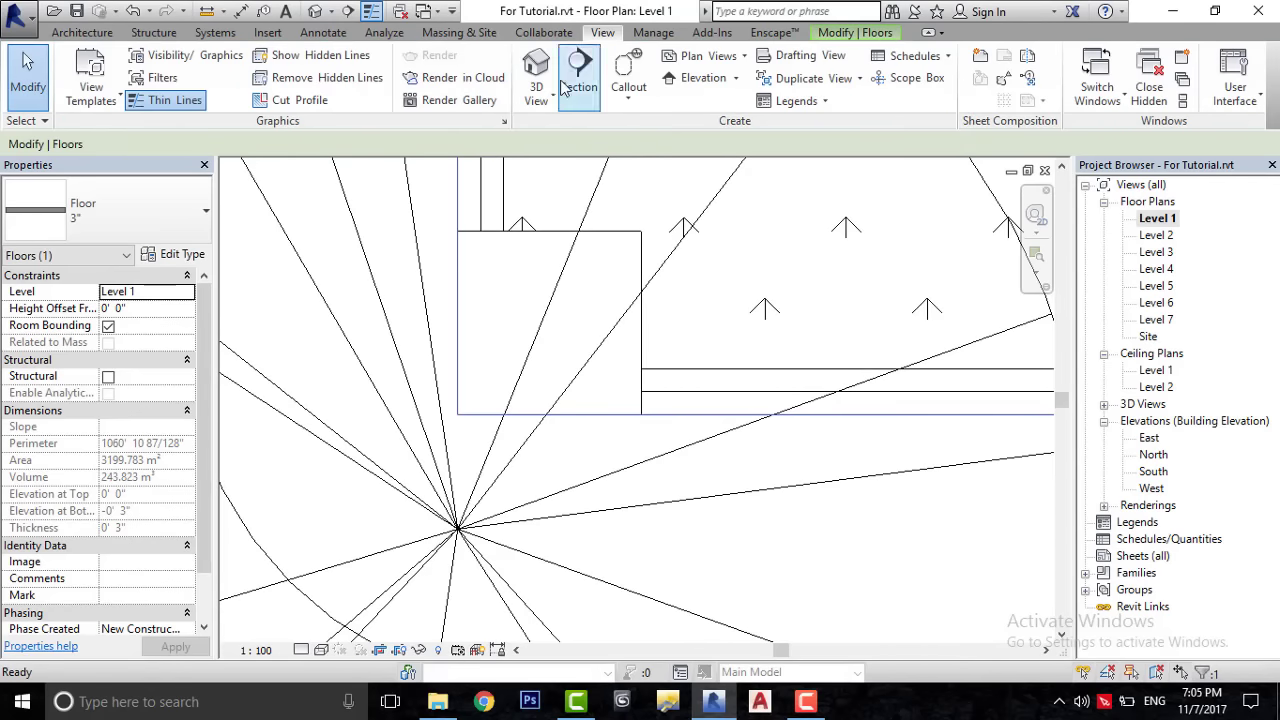
click(536, 70)
scroll(477, 342, down, 2)
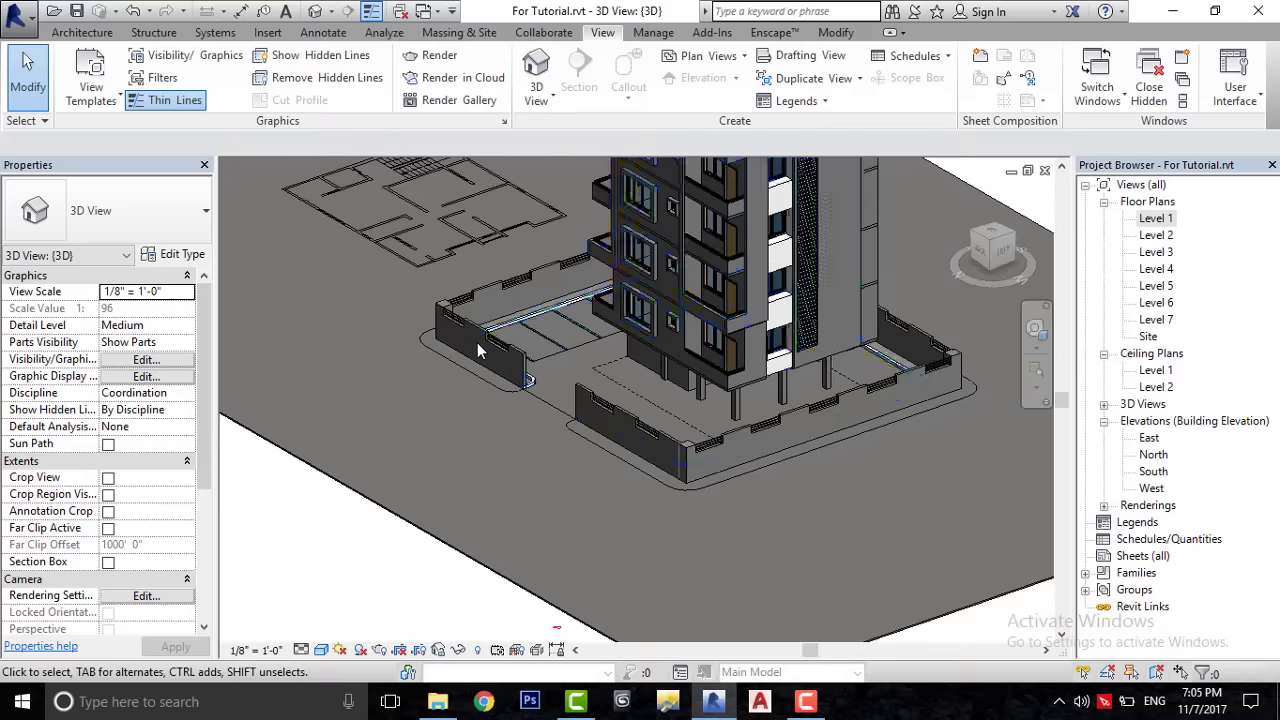
shift+middle_drag(477, 342, 708, 463)
scroll(672, 372, down, 2)
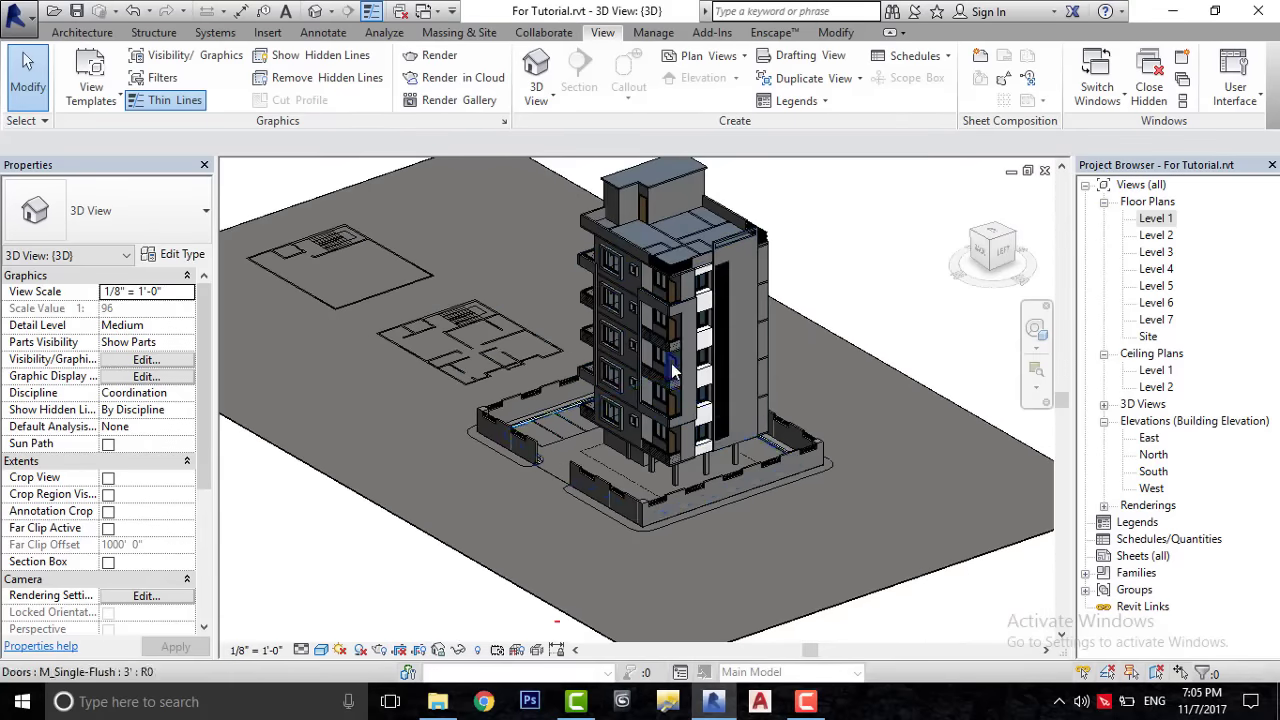
- Set the 3D view's visual style to Realistic
click(321, 650)
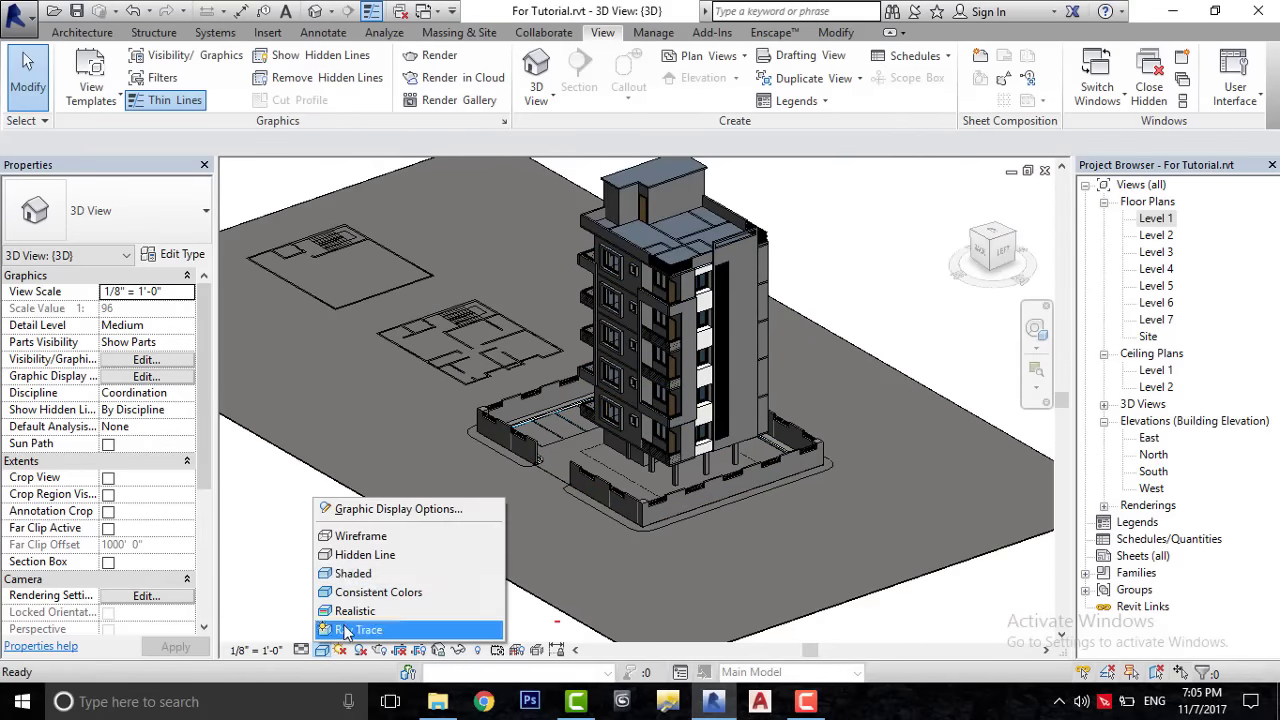
click(386, 613)
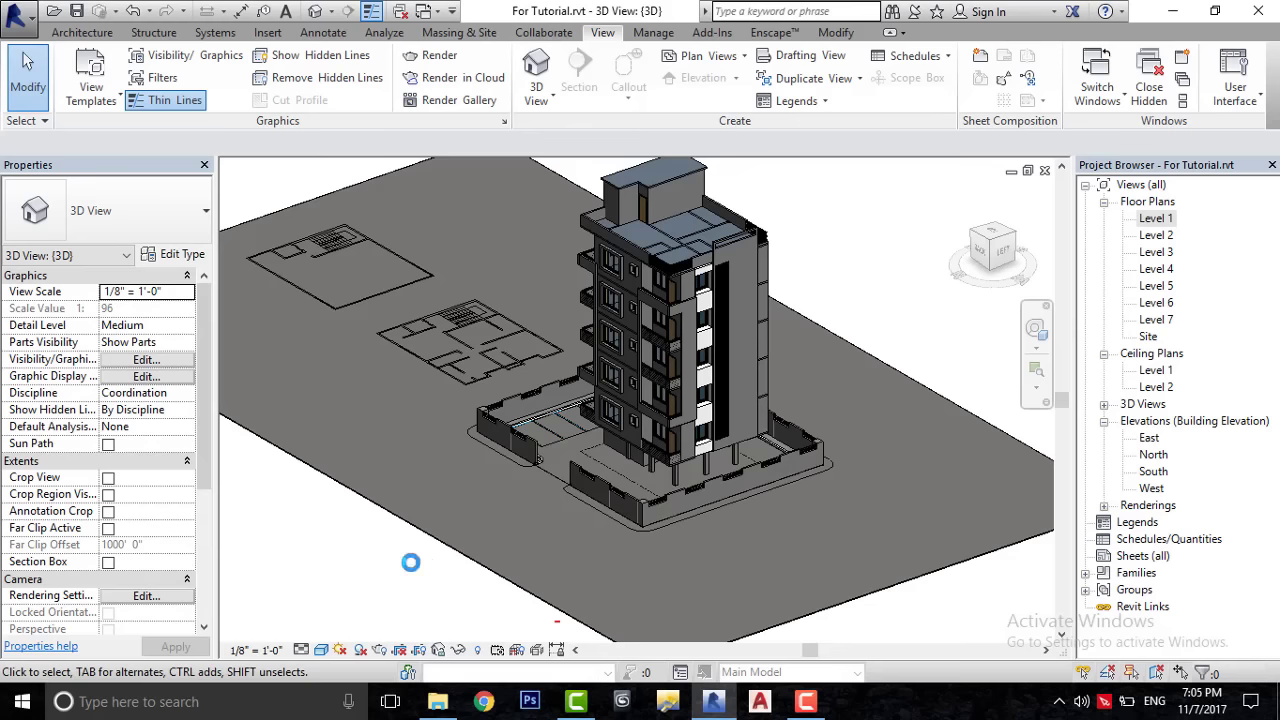
scroll(466, 594, up, 3)
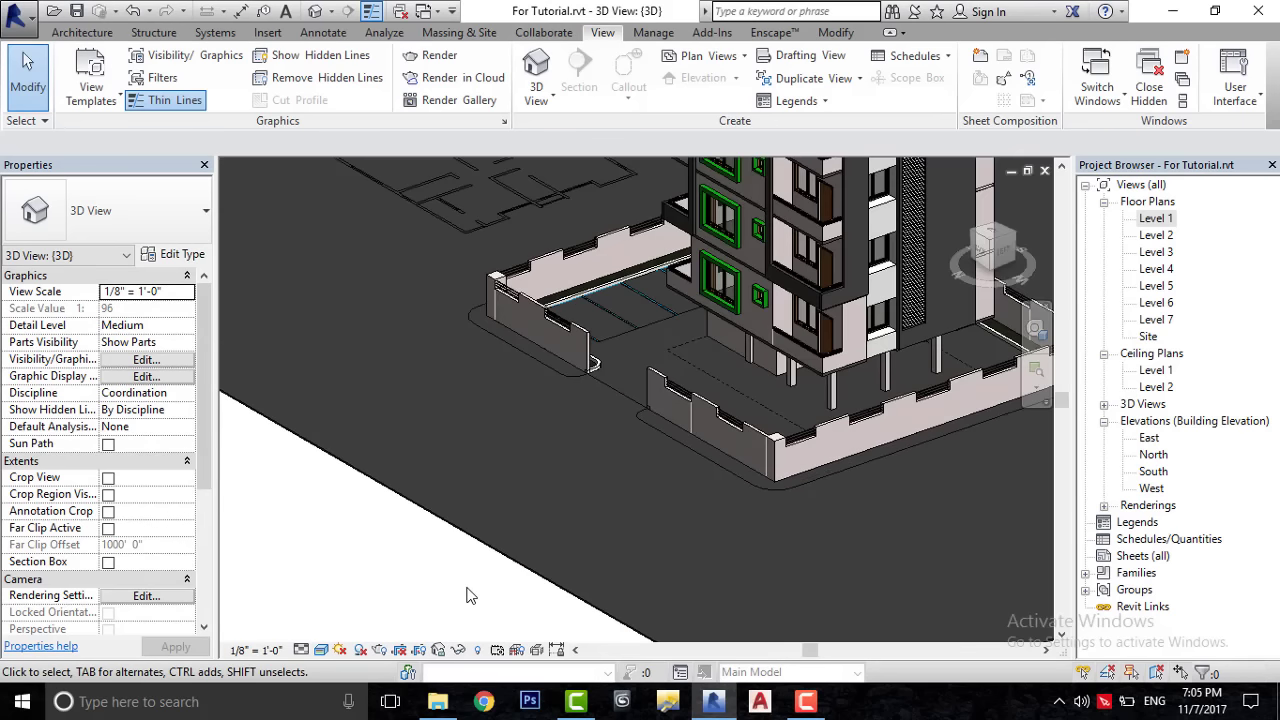
scroll(503, 594, up, 2)
scroll(527, 549, up, 2)
- Open the site floor type's structure and pick the material for its structure layer
click(521, 560)
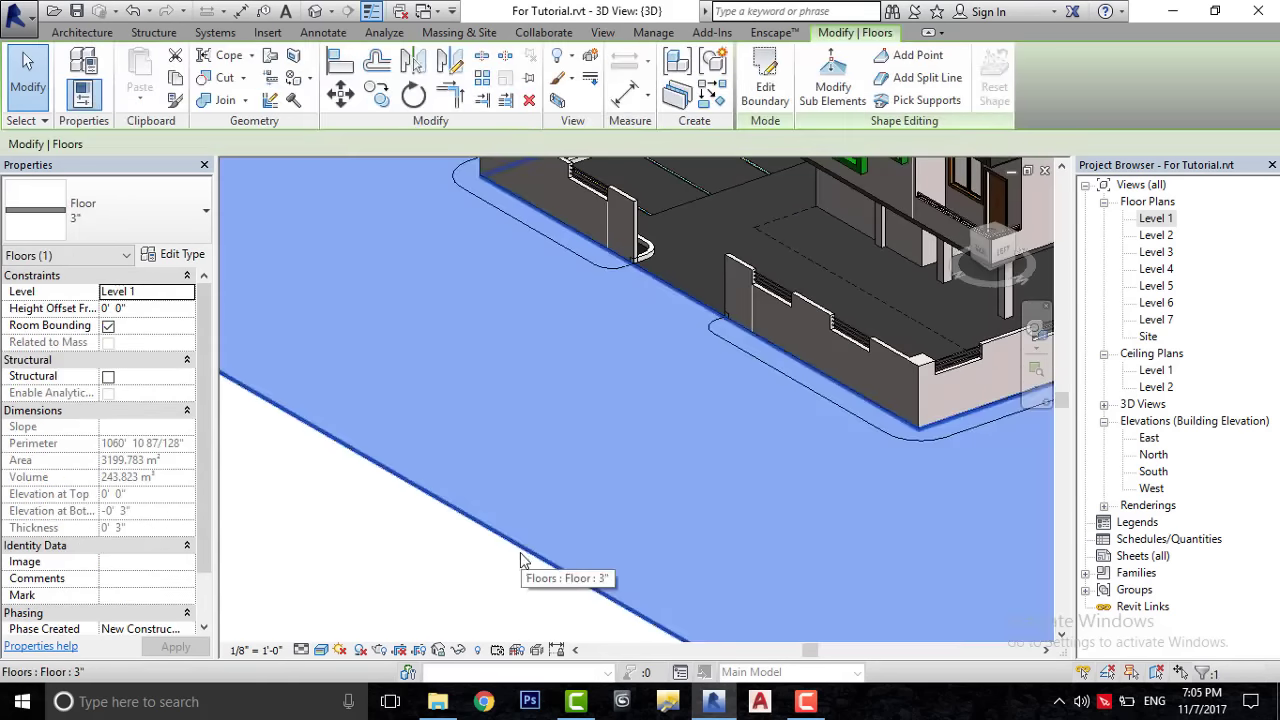
click(194, 258)
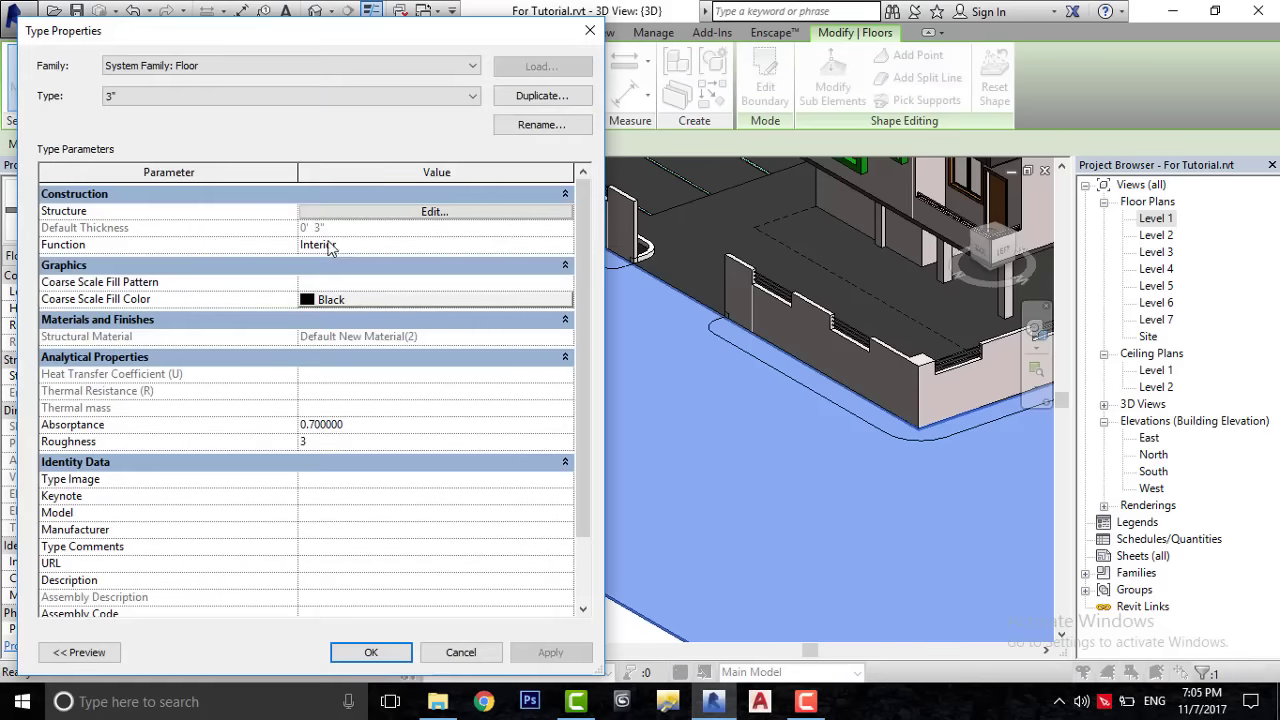
click(361, 213)
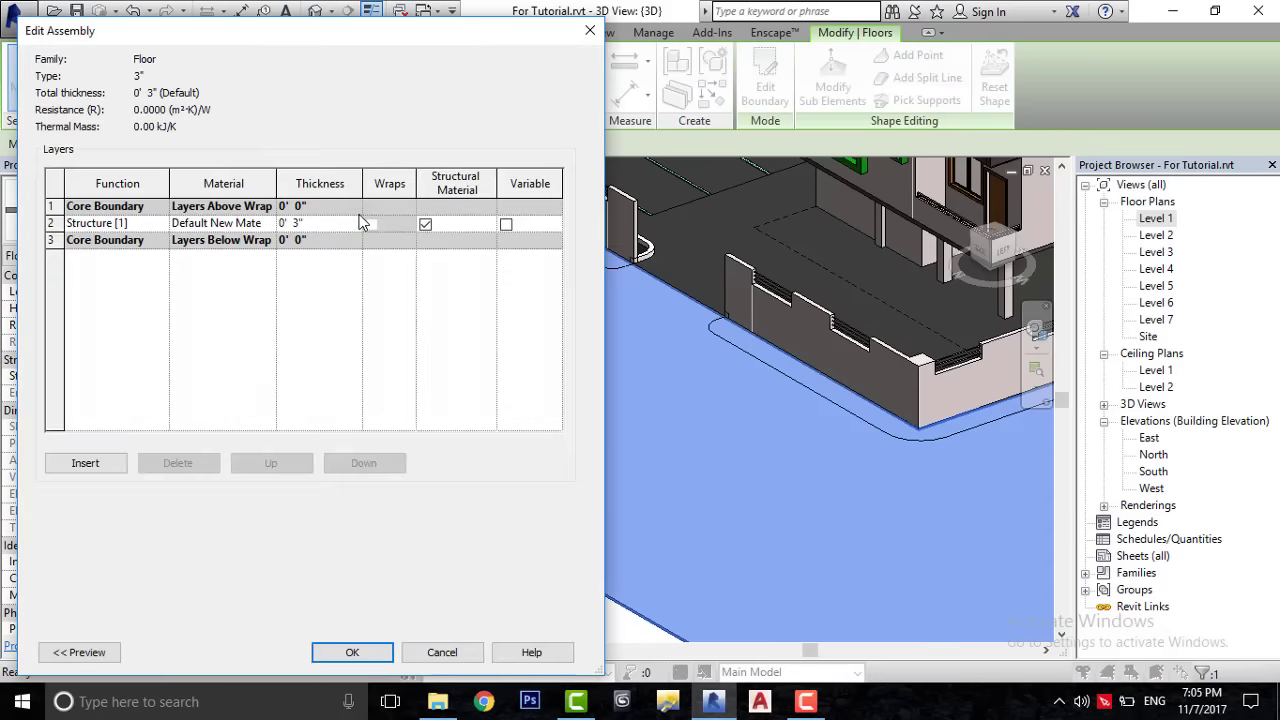
click(268, 223)
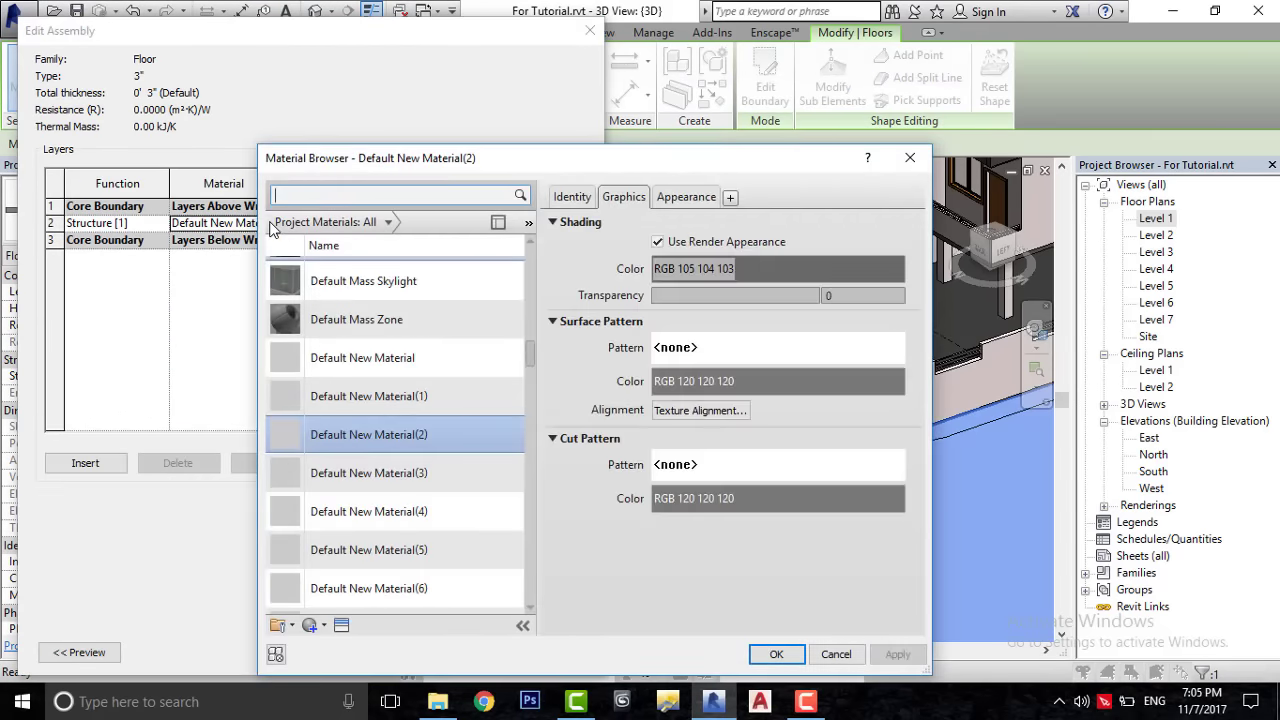
scroll(320, 605, down, 1)
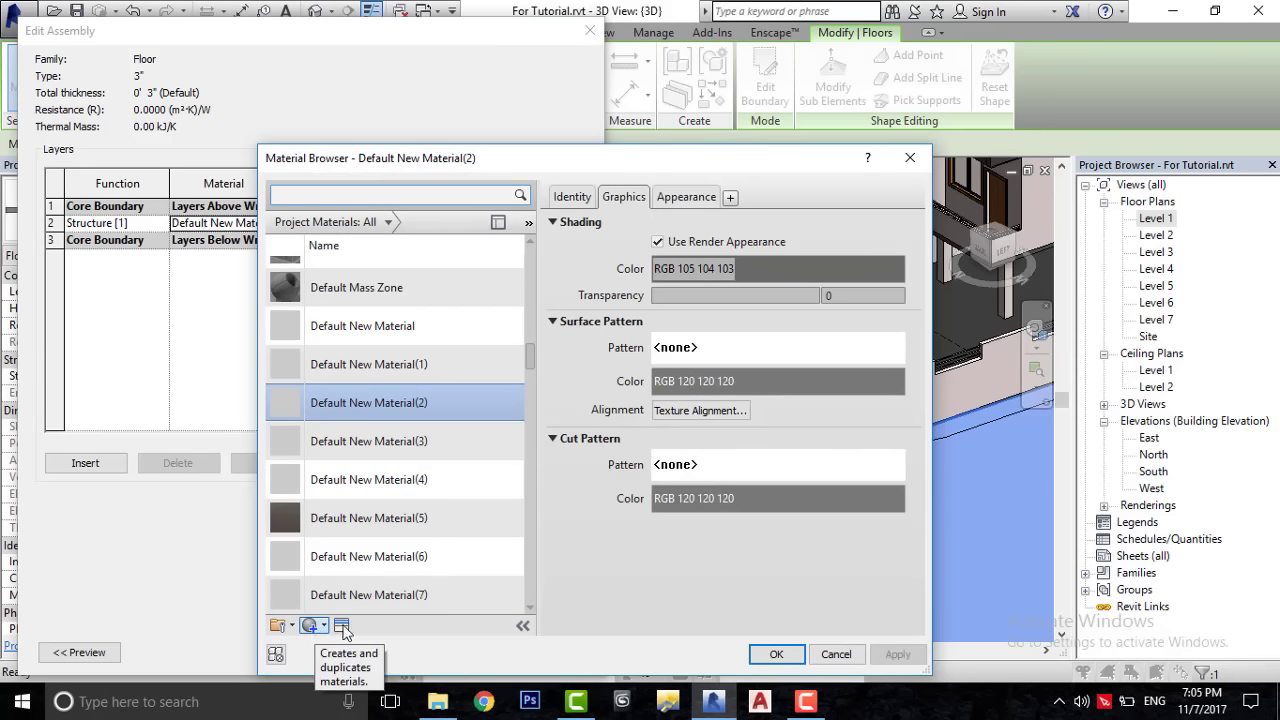
- Create a new material in the Material Browser and rename it Road
click(321, 628)
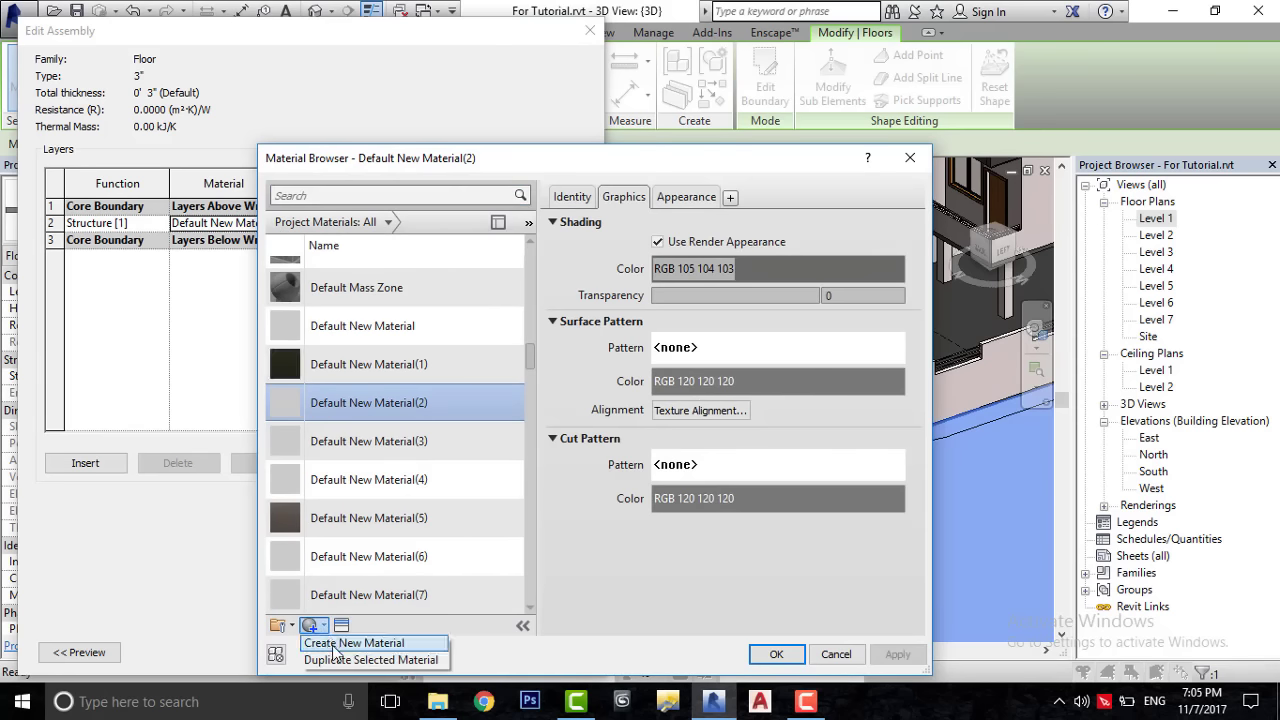
click(335, 653)
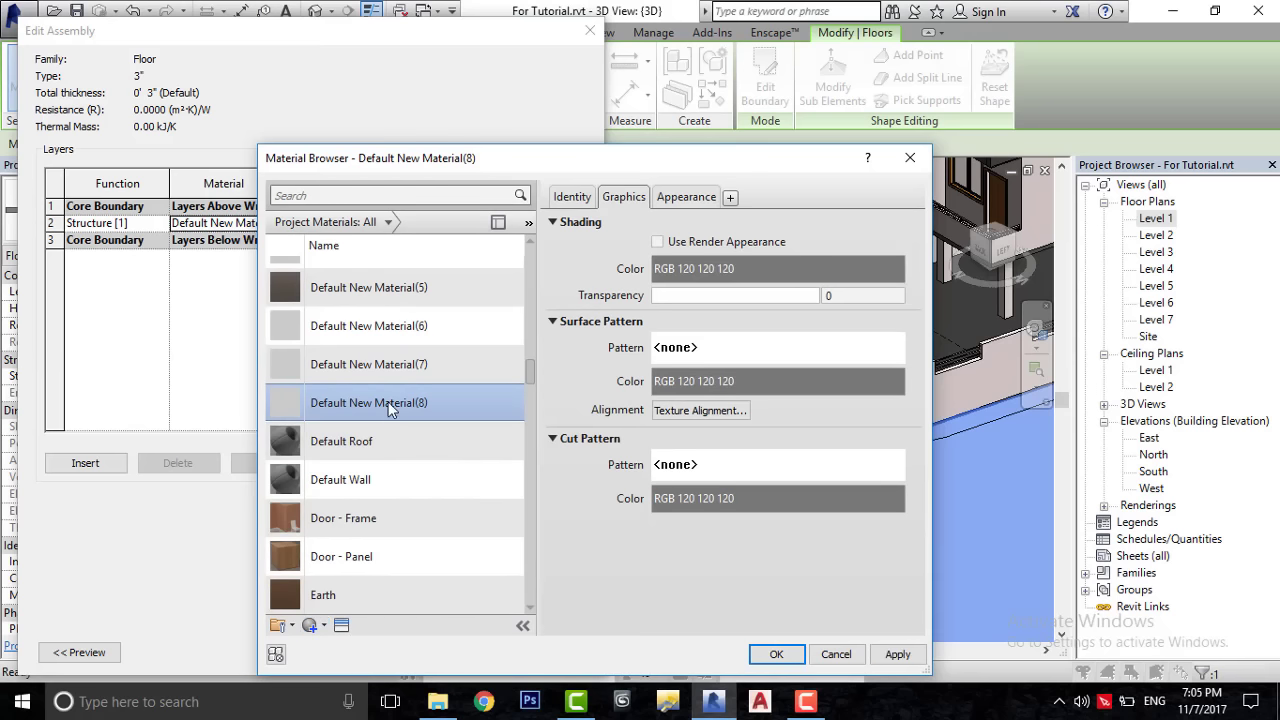
right_click(388, 401)
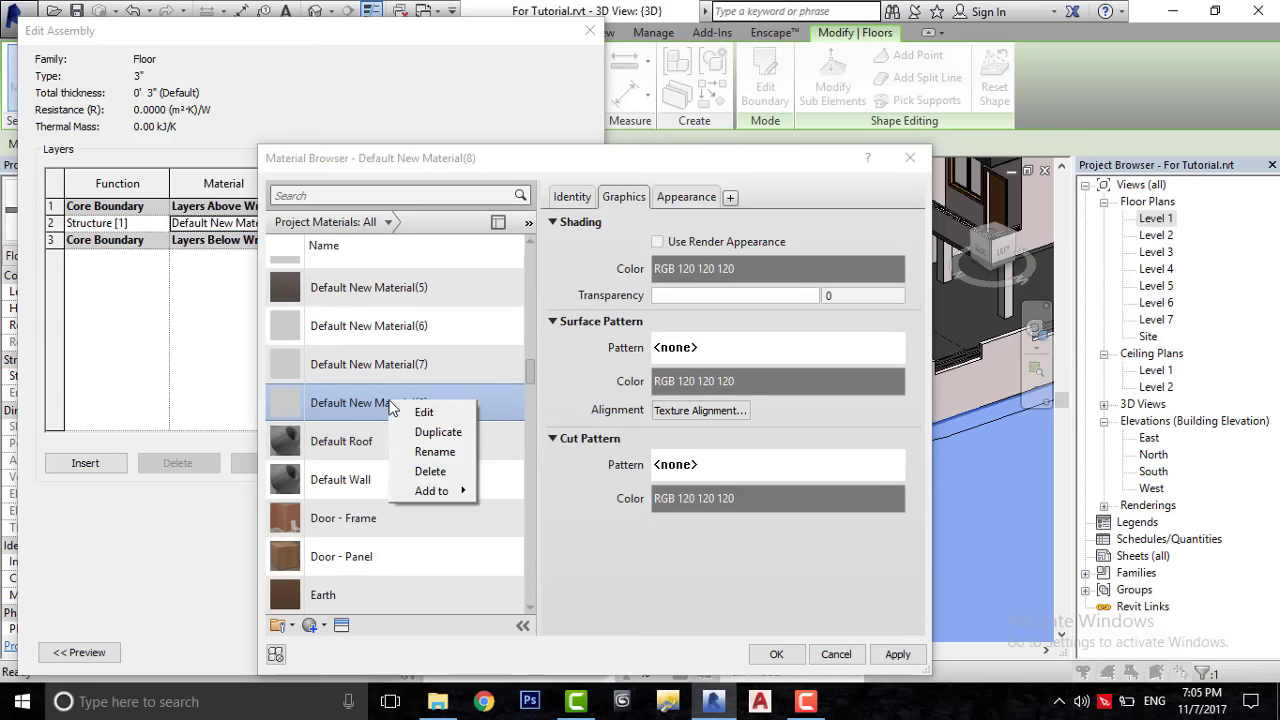
click(416, 462)
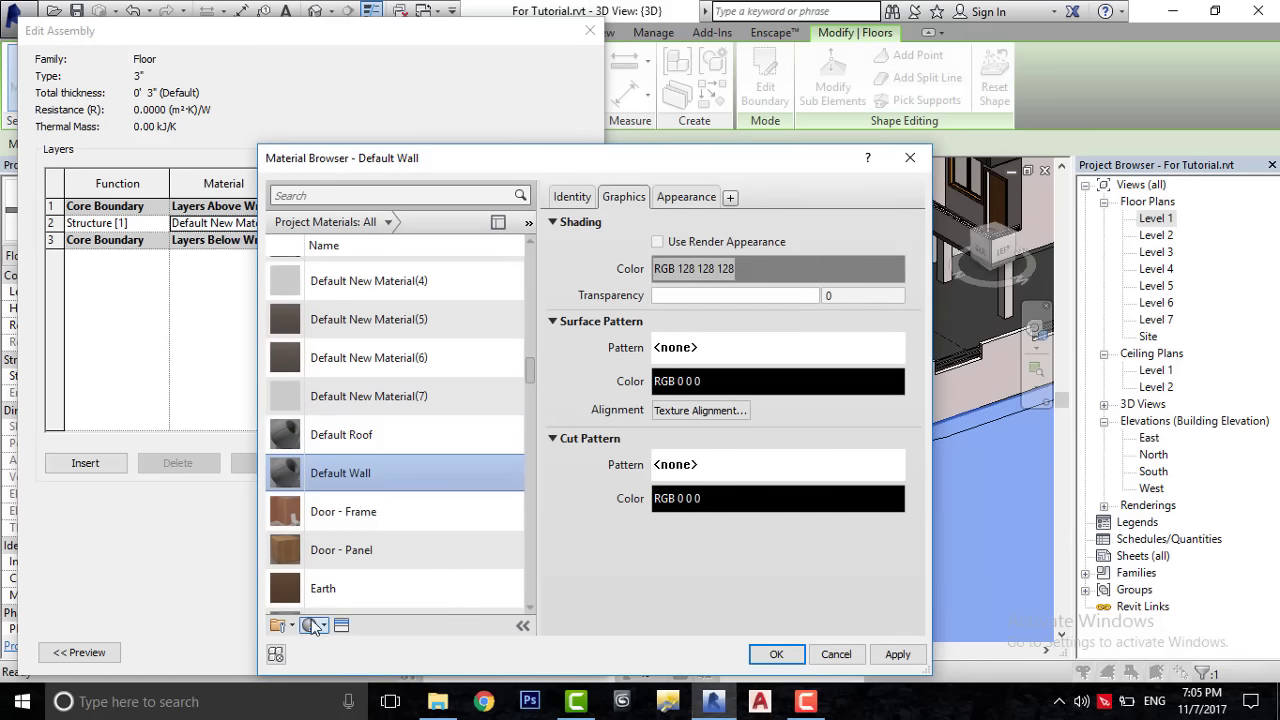
click(315, 626)
click(365, 641)
right_click(383, 433)
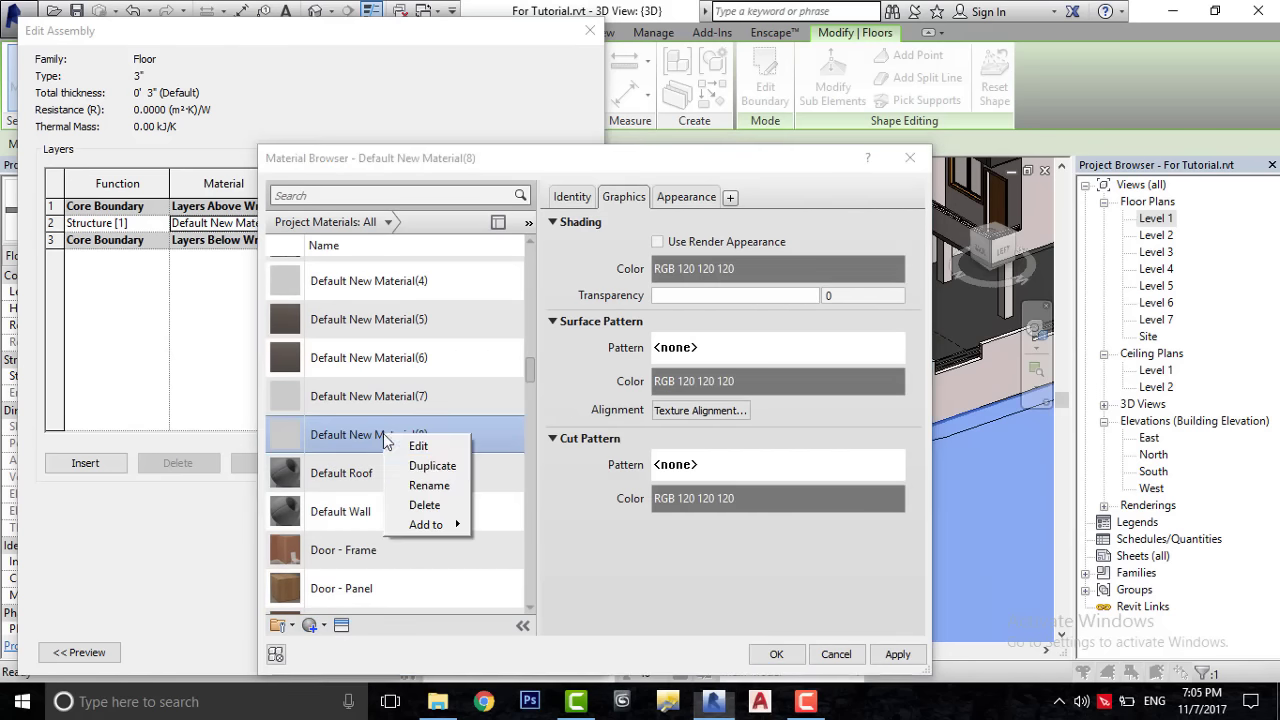
click(424, 485)
click(383, 433)
text(Road)
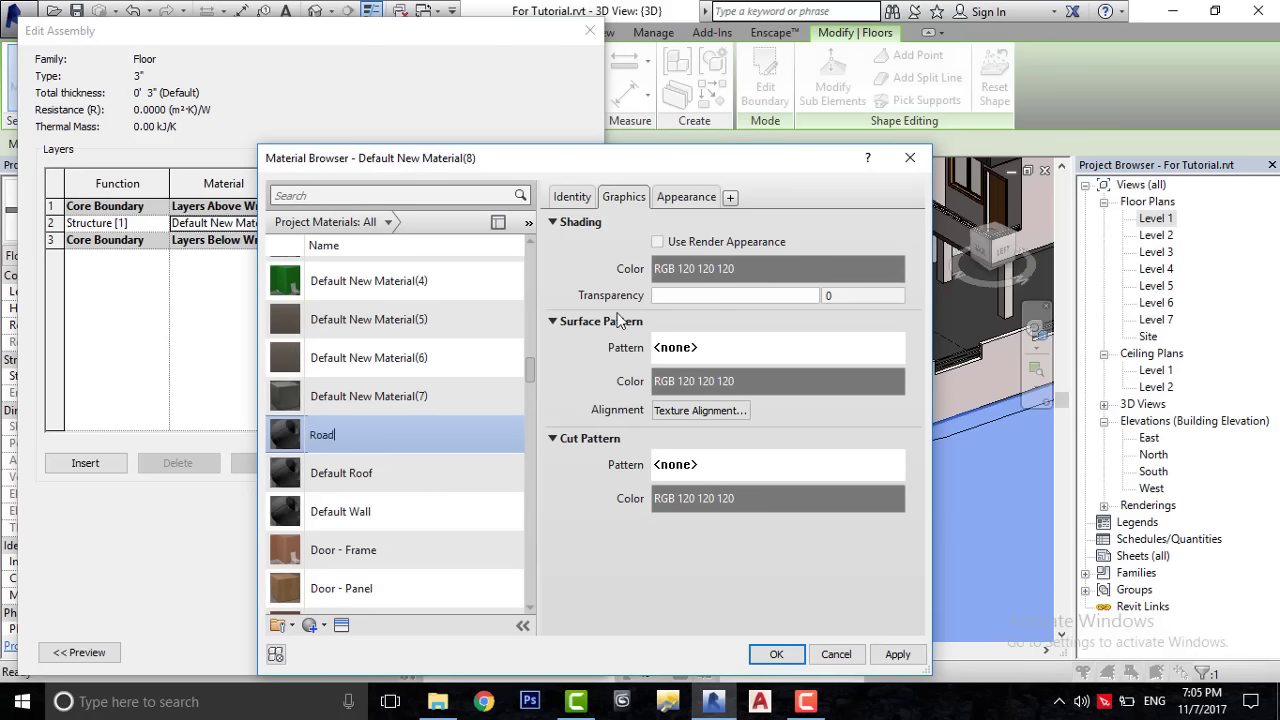
click(660, 244)
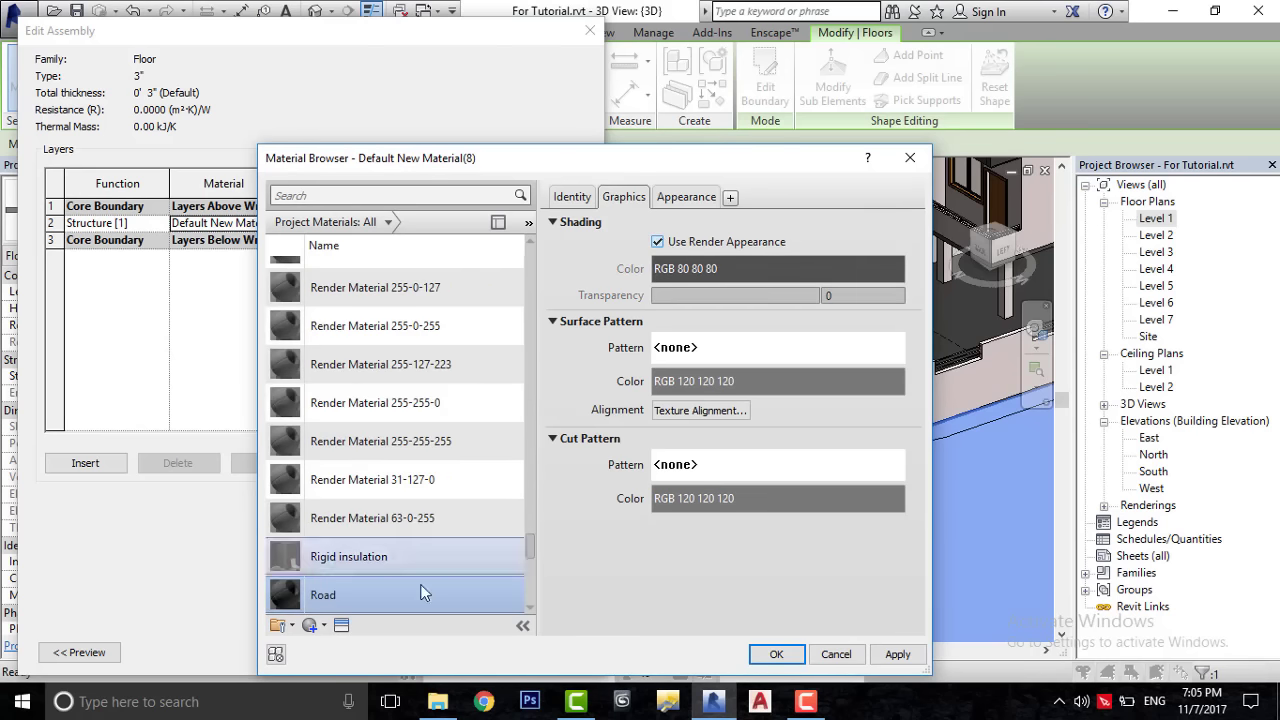
- Replace the Road material's appearance with Asphalt 2 from the Sitework appearance library
click(341, 626)
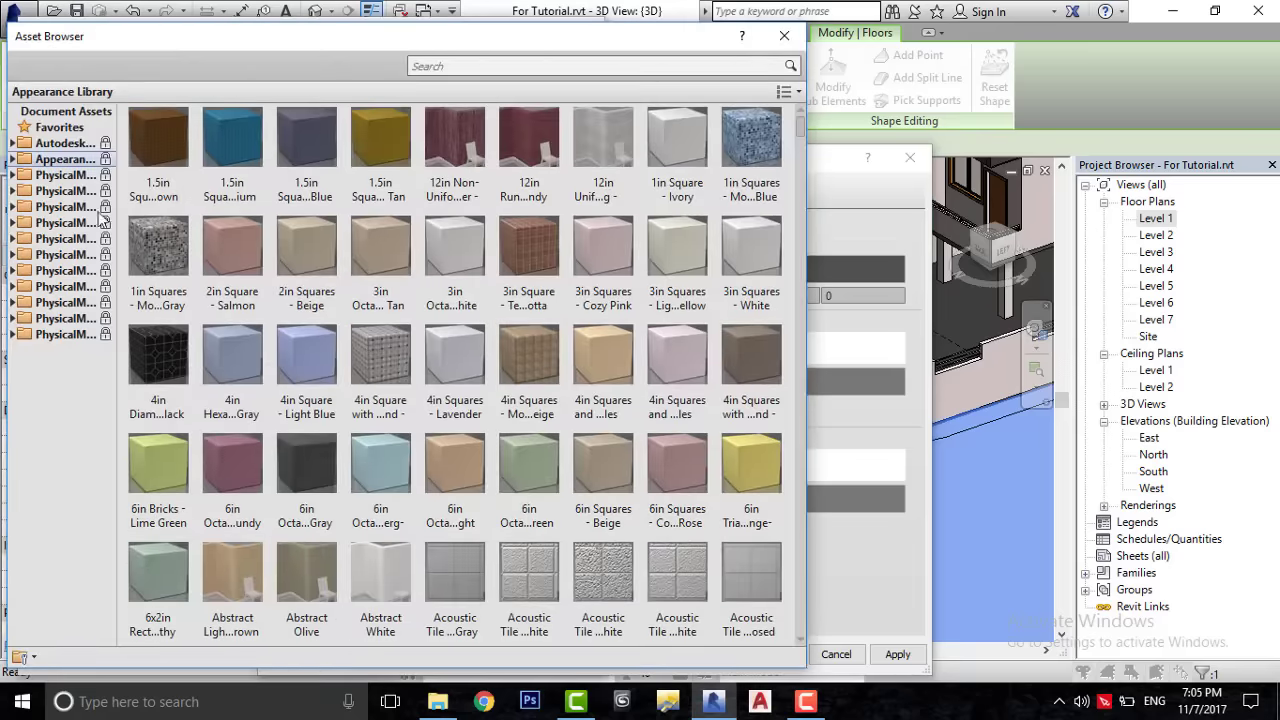
click(13, 159)
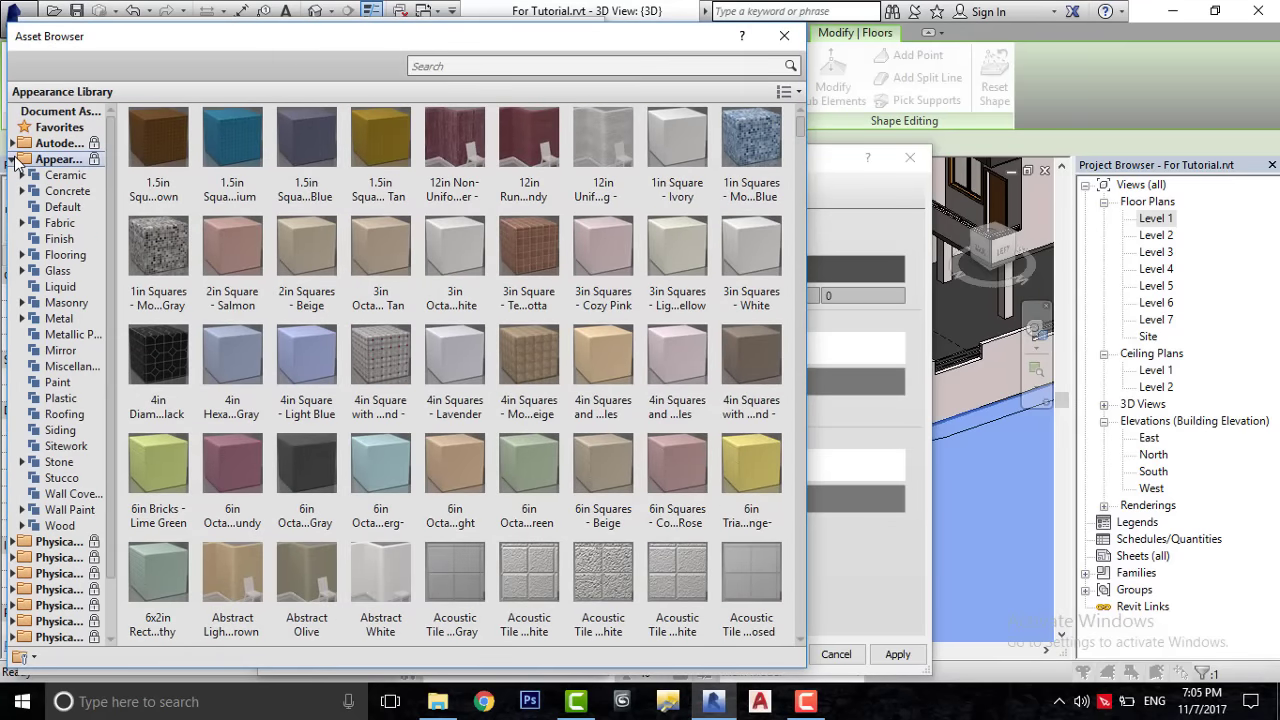
click(65, 446)
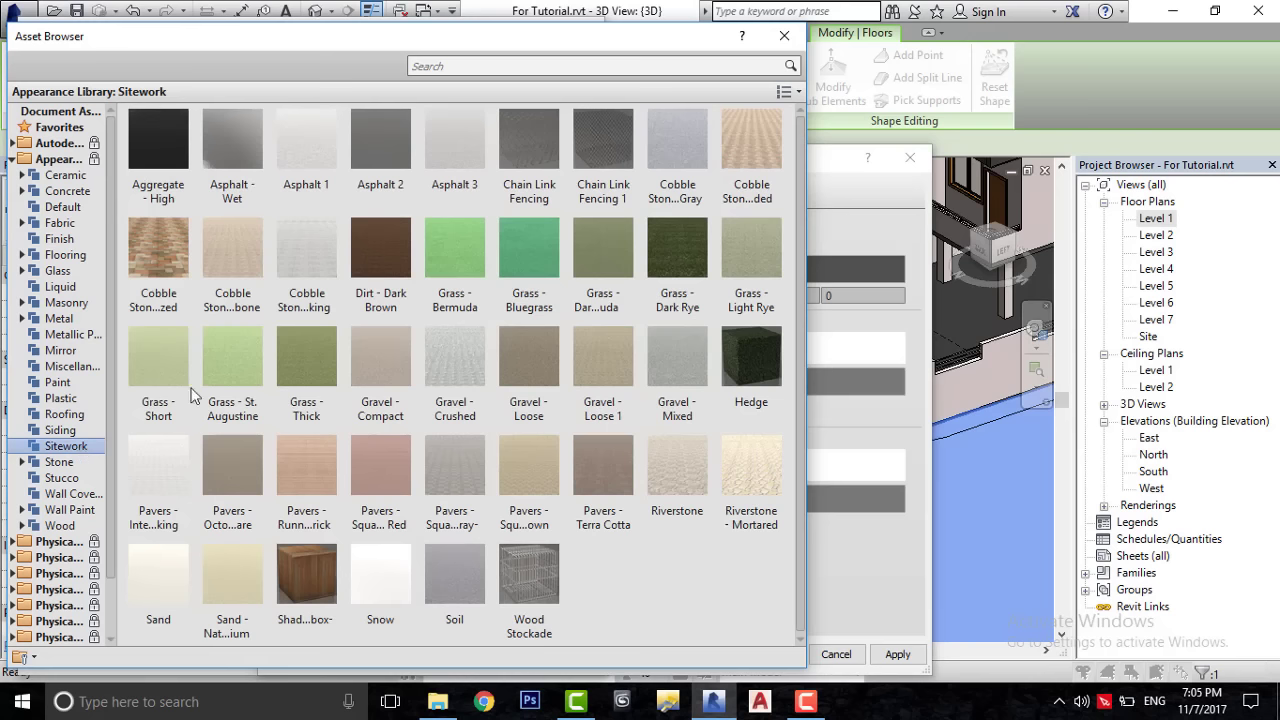
mouse_move(380, 140)
right_click(362, 162)
click(414, 228)
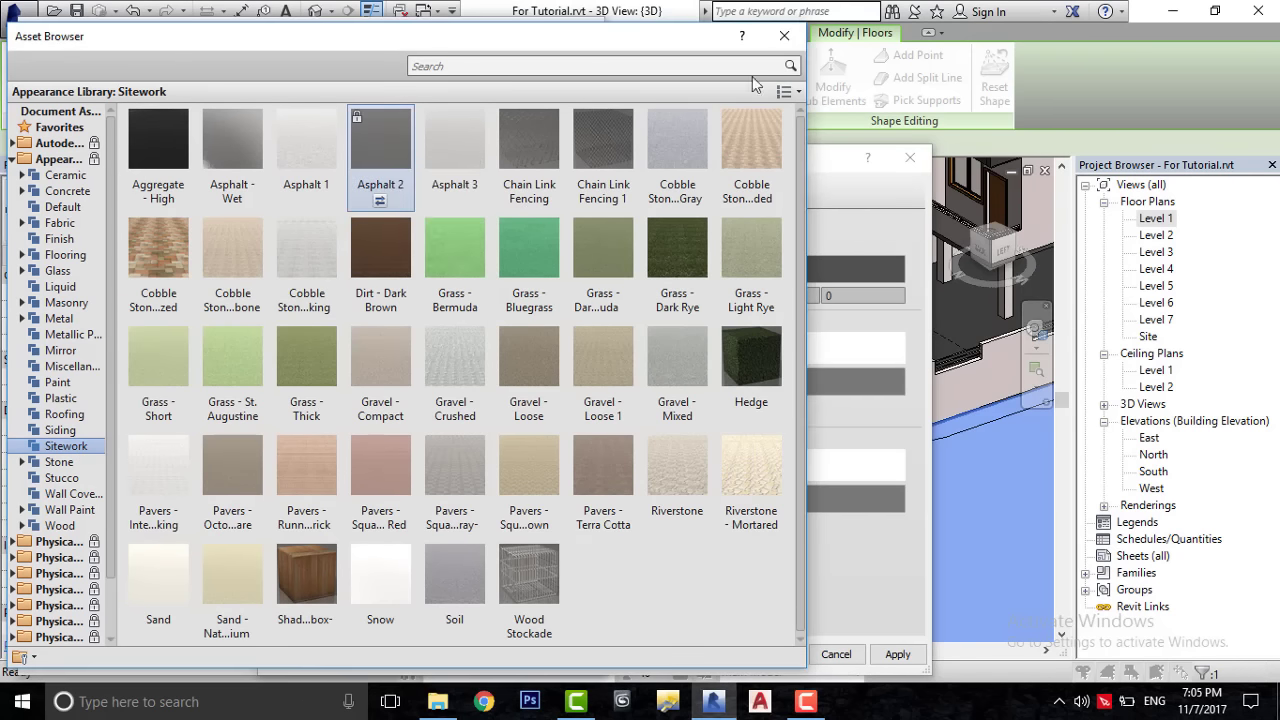
click(785, 35)
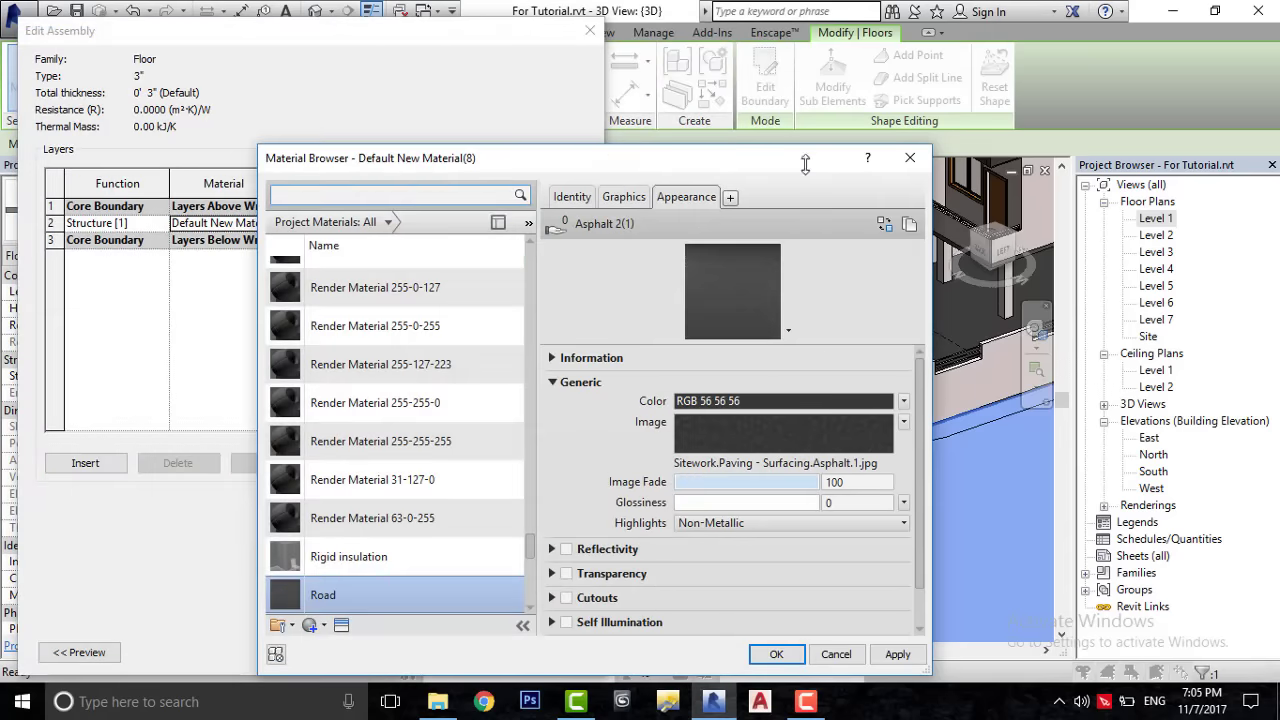
- Lower the asphalt texture brightness to 76 and assign Road to the structure layer
click(810, 433)
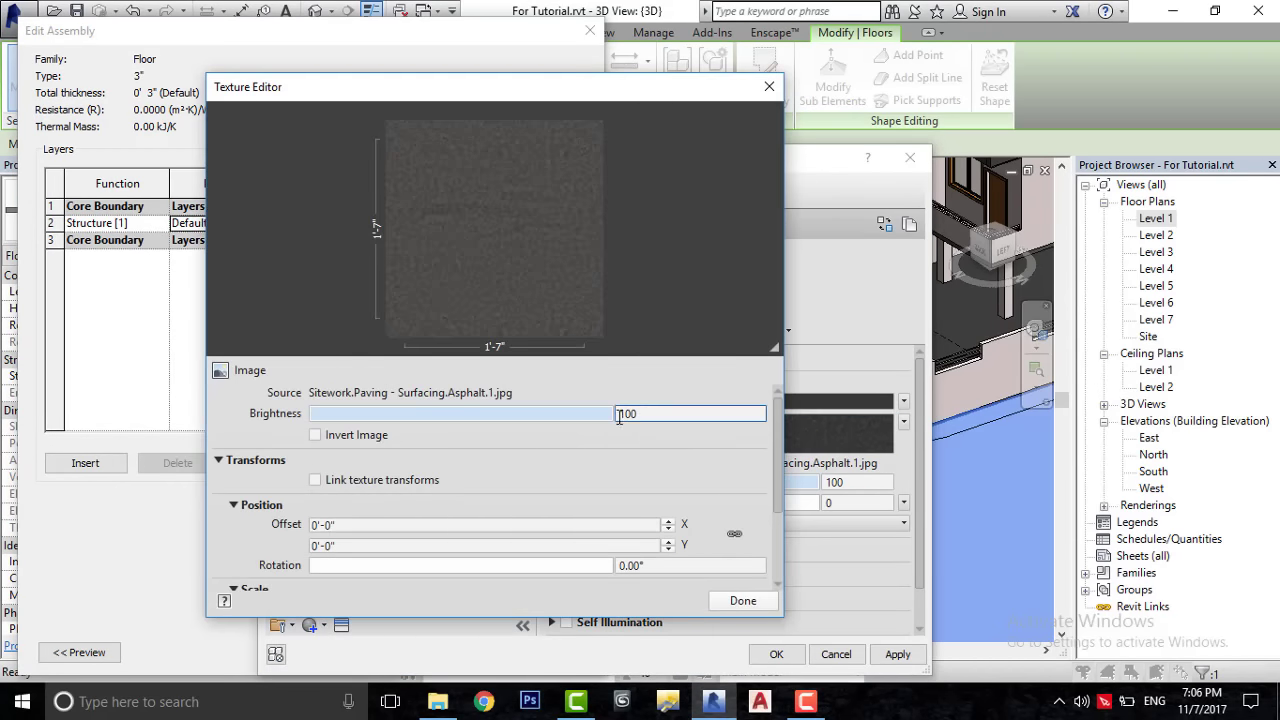
drag(612, 414, 539, 417)
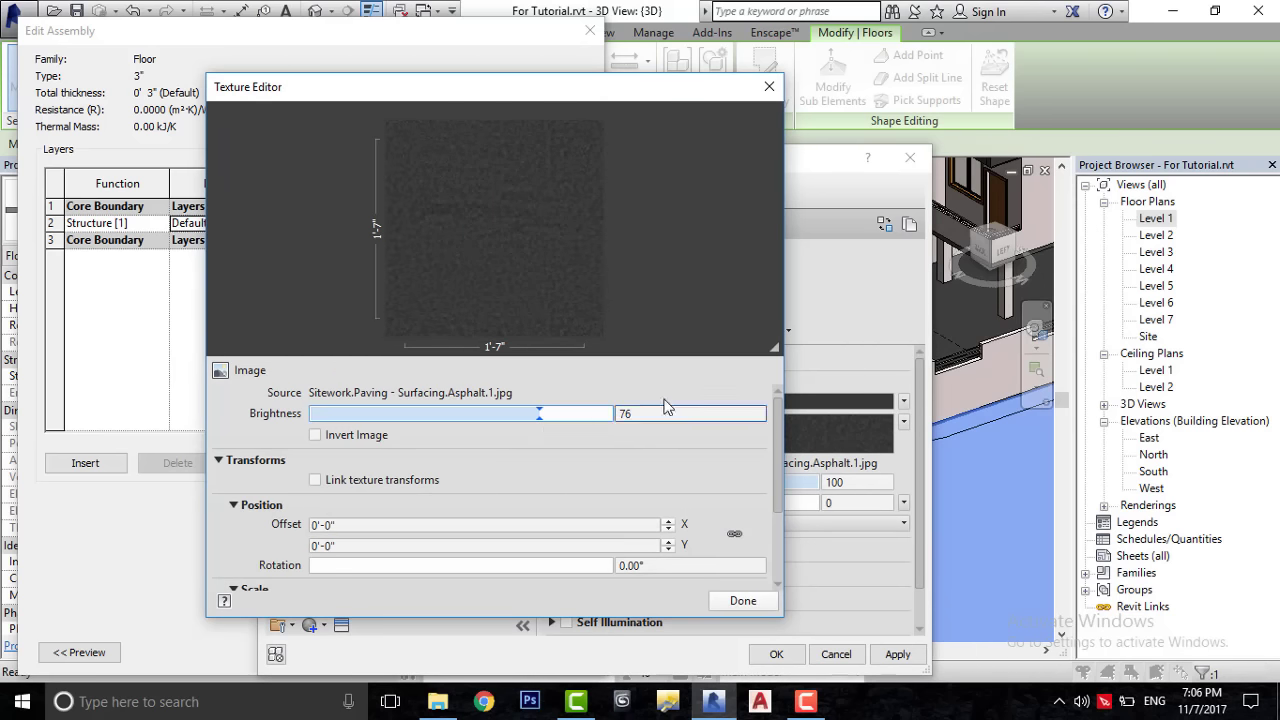
click(739, 602)
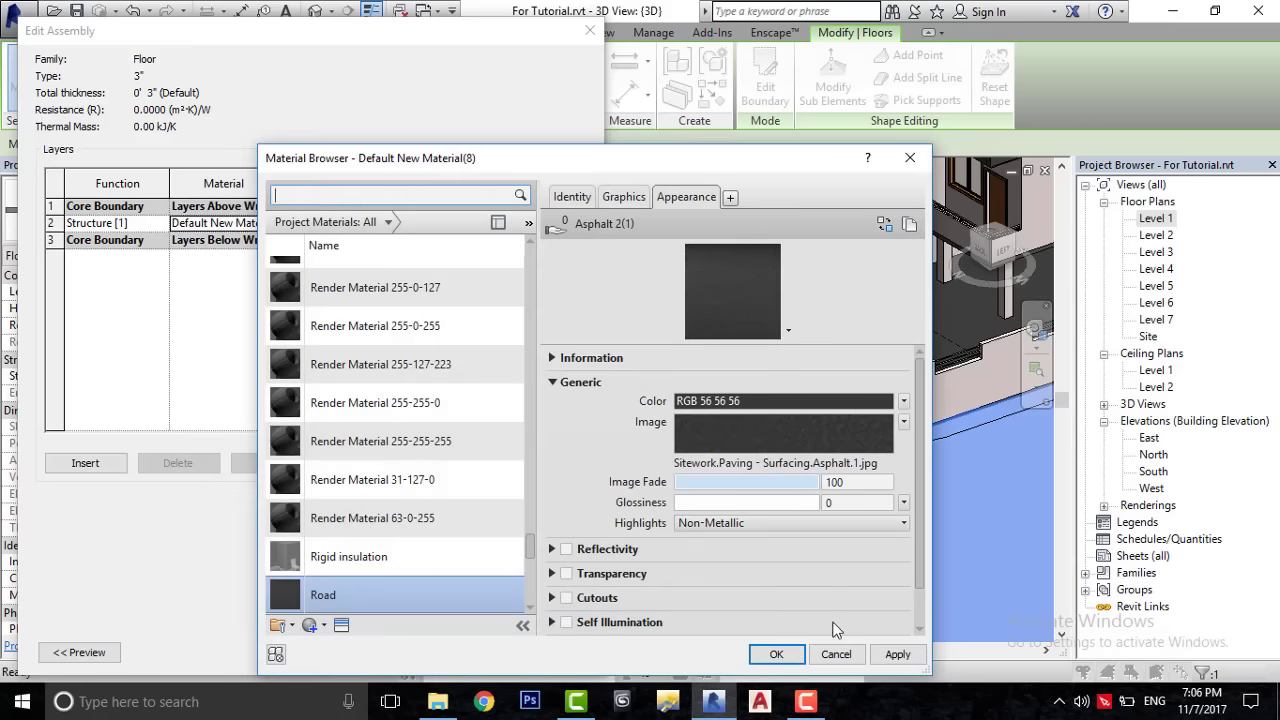
click(756, 660)
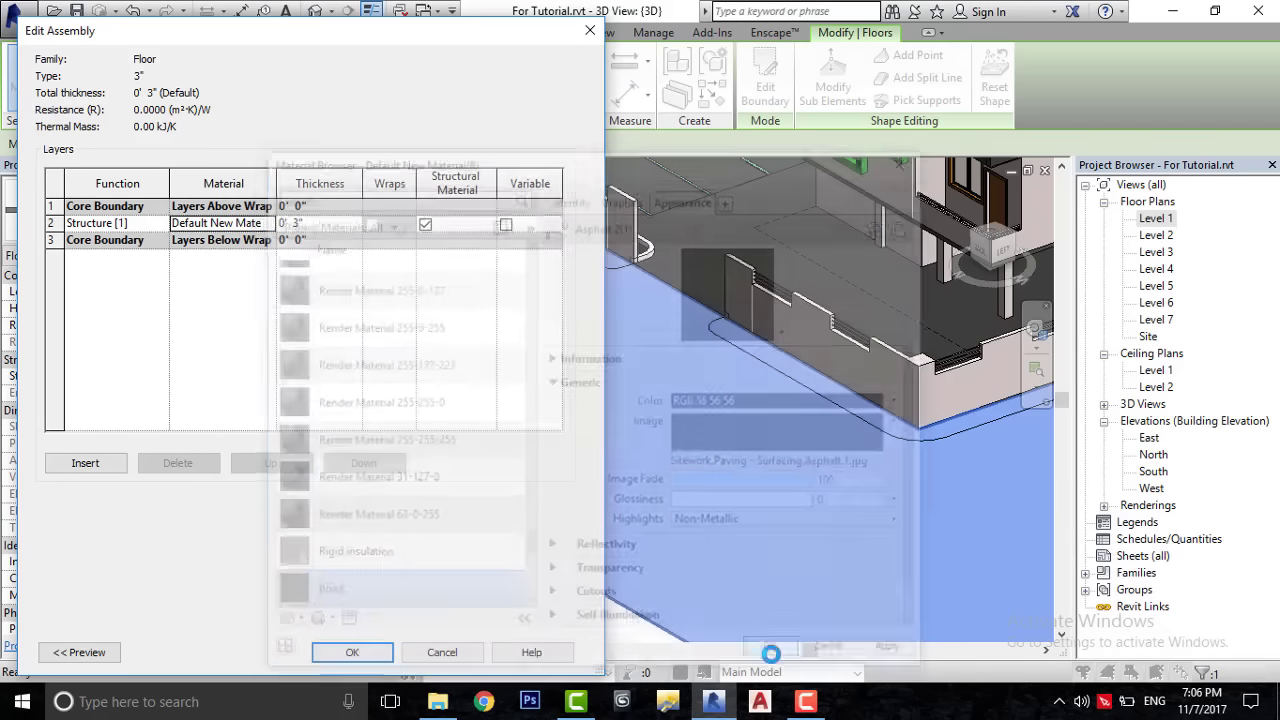
- Confirm Edit Assembly and Type Properties with OK and clear the floor selection
click(388, 652)
click(395, 654)
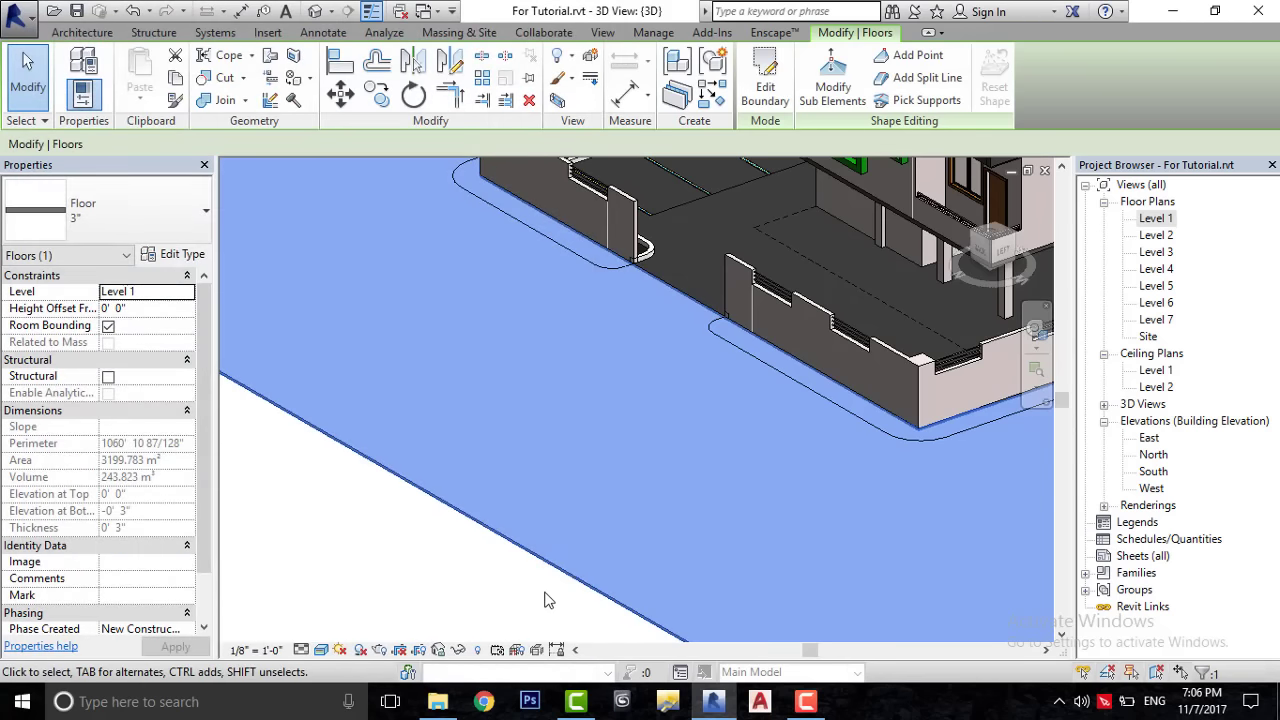
click(547, 600)
scroll(737, 506, up, 1)
scroll(737, 506, up, 1)
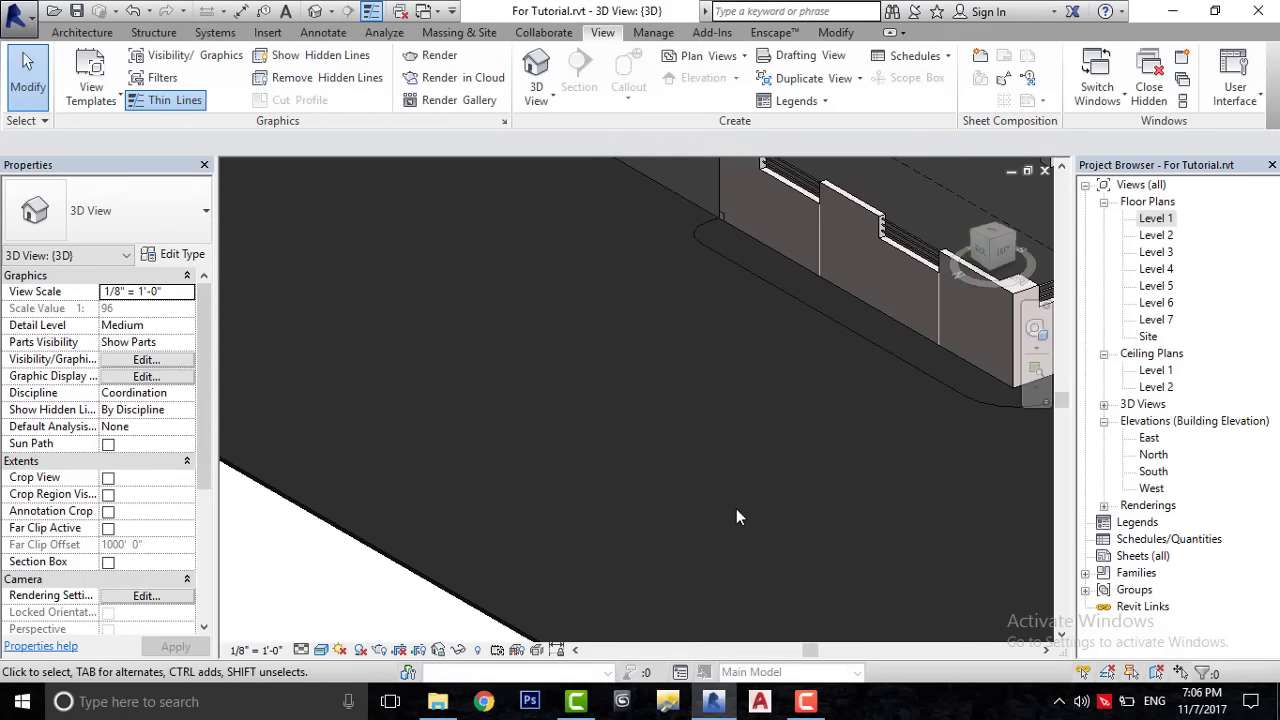
- Zoom and pan out to show the whole building on the asphalt site floor
scroll(736, 517, down, 2)
scroll(706, 477, down, 1)
scroll(621, 429, up, 1)
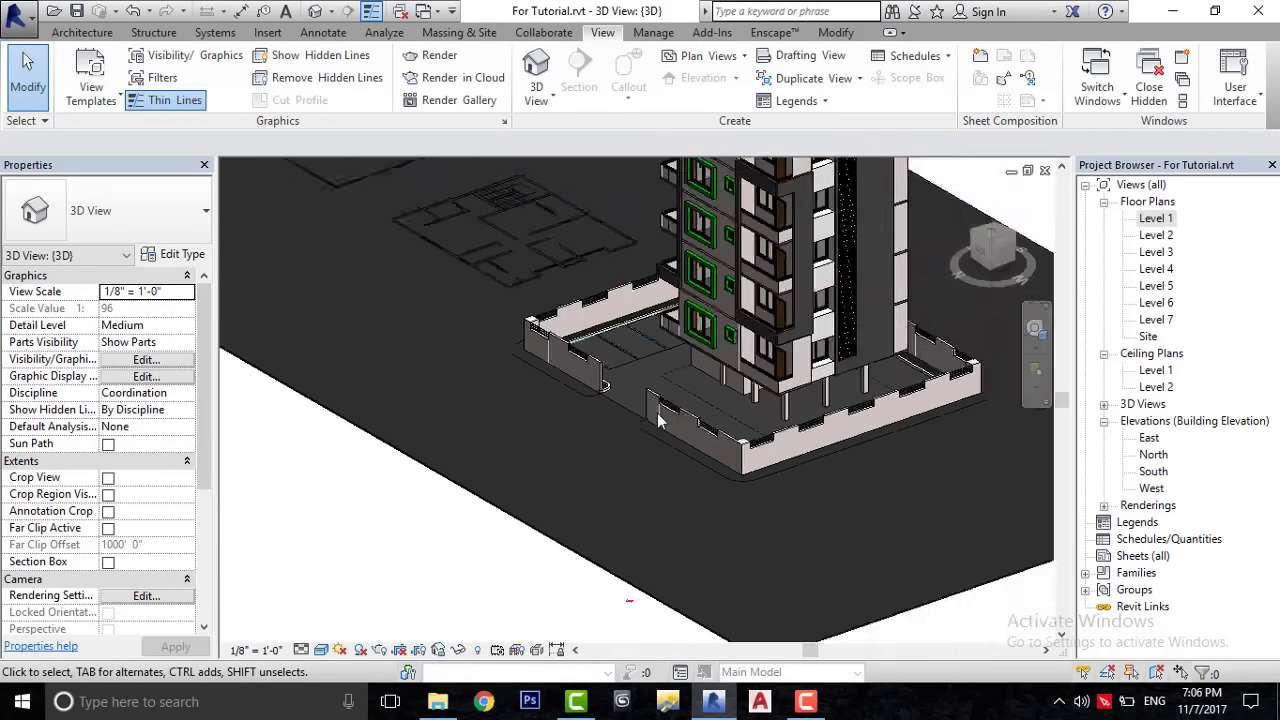
scroll(658, 420, down, 3)
middle_drag(650, 425, 622, 433)
click(806, 703)
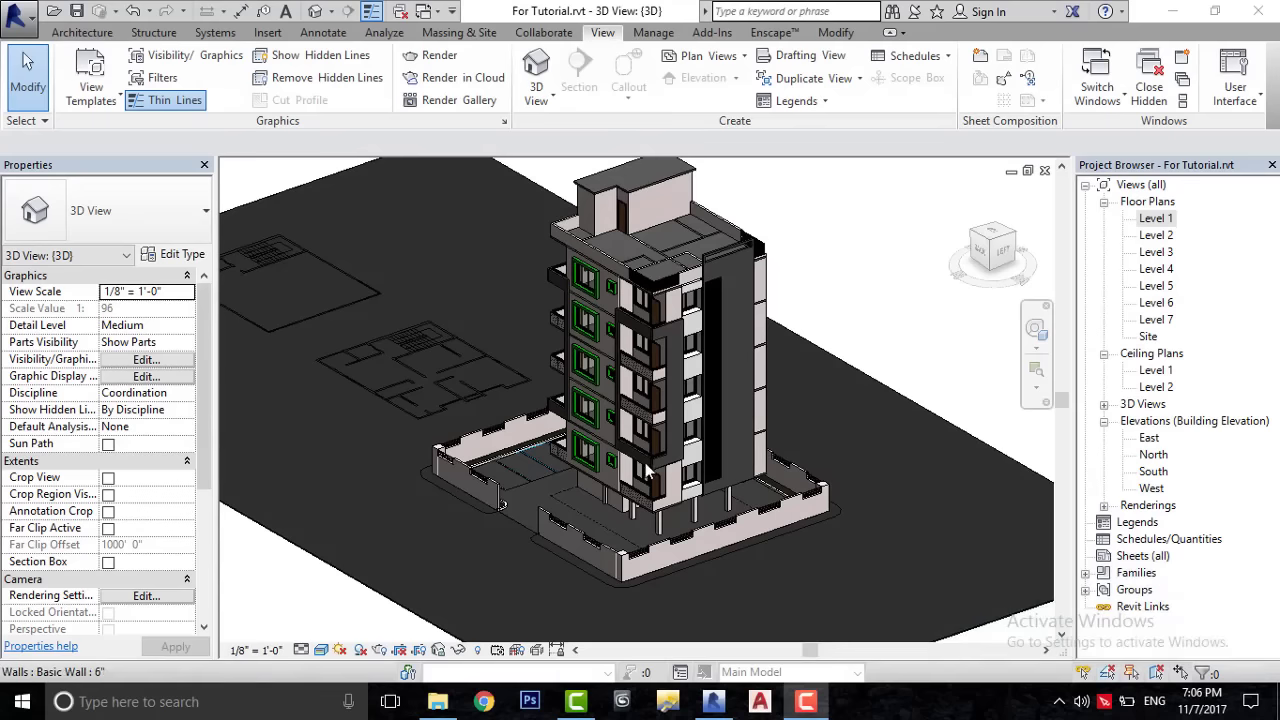
scroll(648, 472, up, 1)
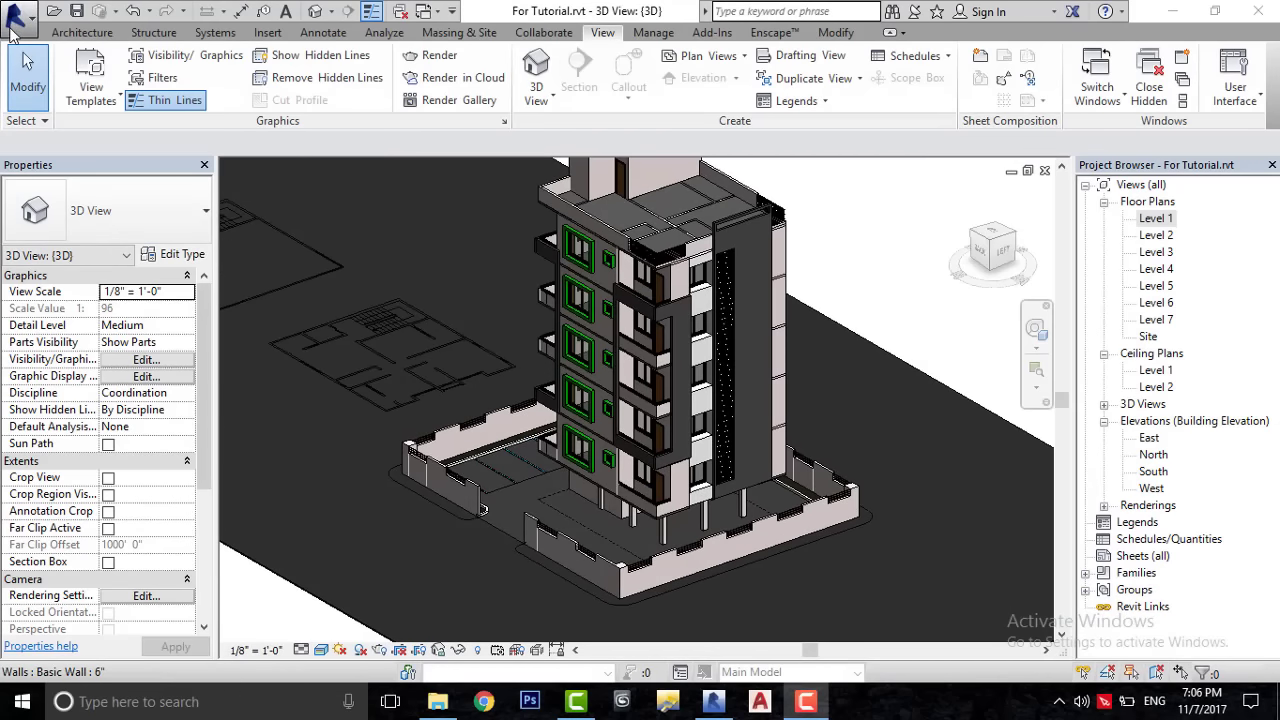
click(18, 18)
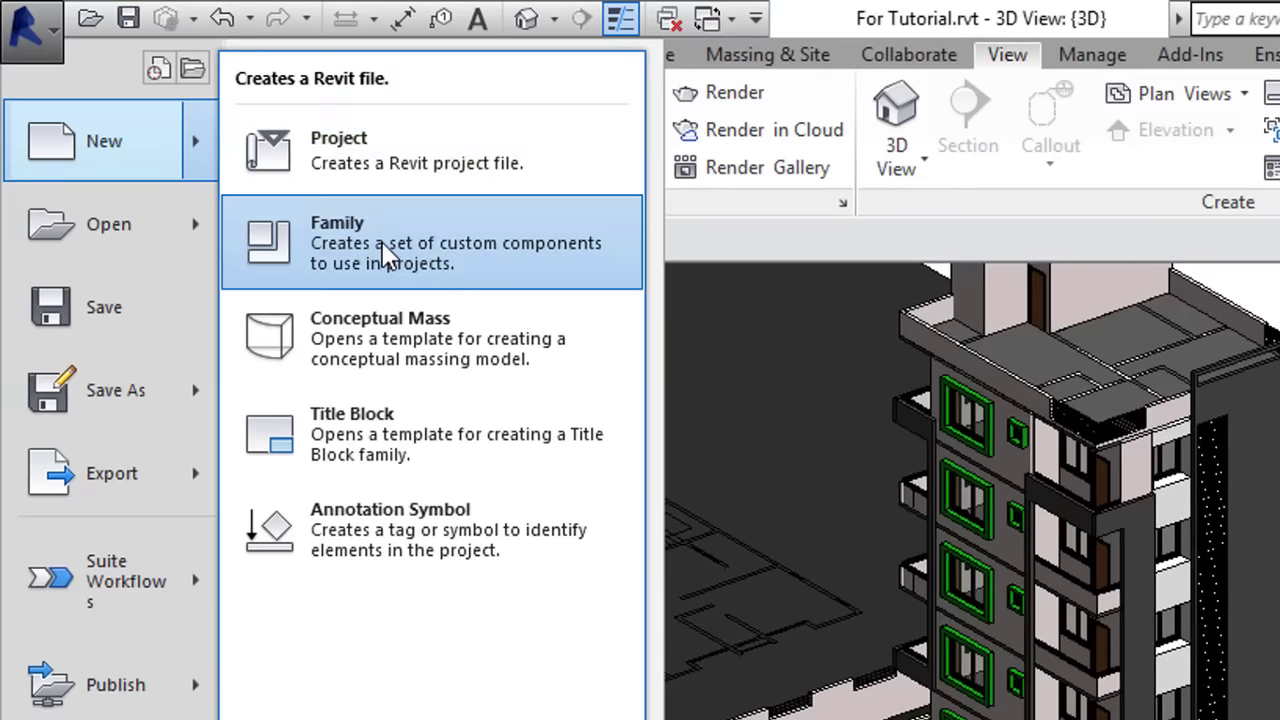
- Create a new family from the Metric Profile-Rail.rft template
click(388, 255)
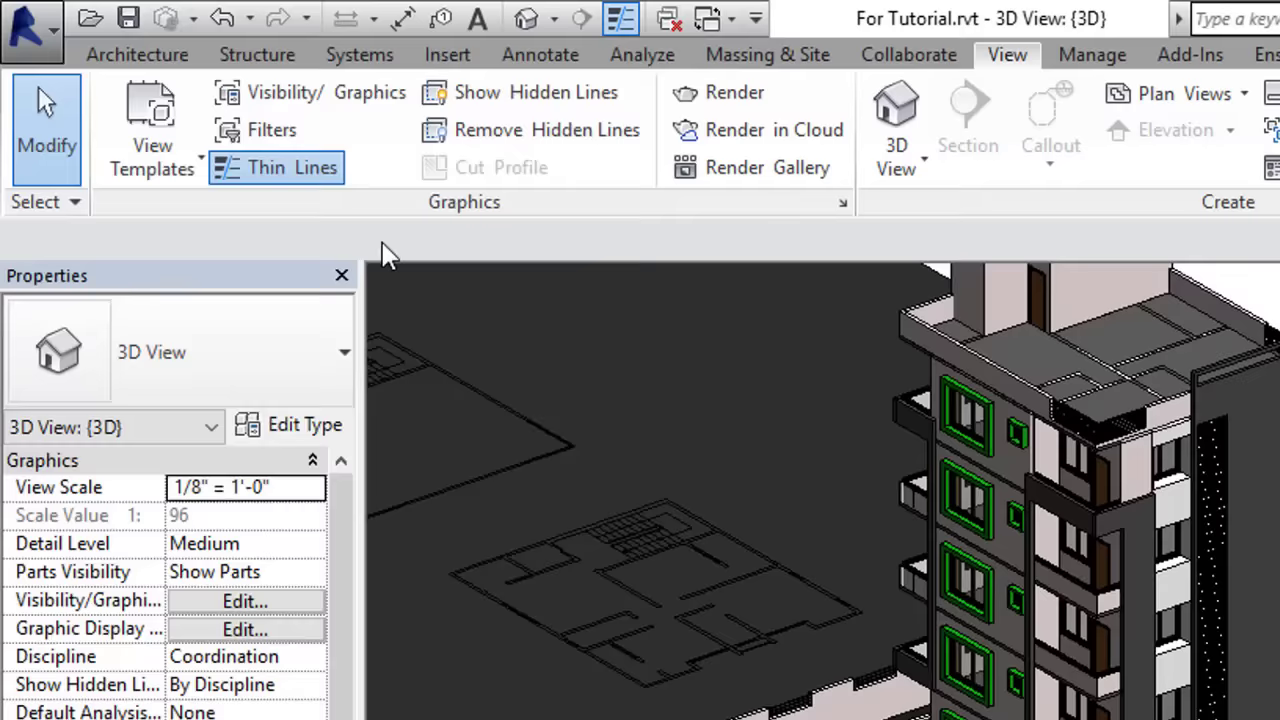
scroll(450, 210, down, 1)
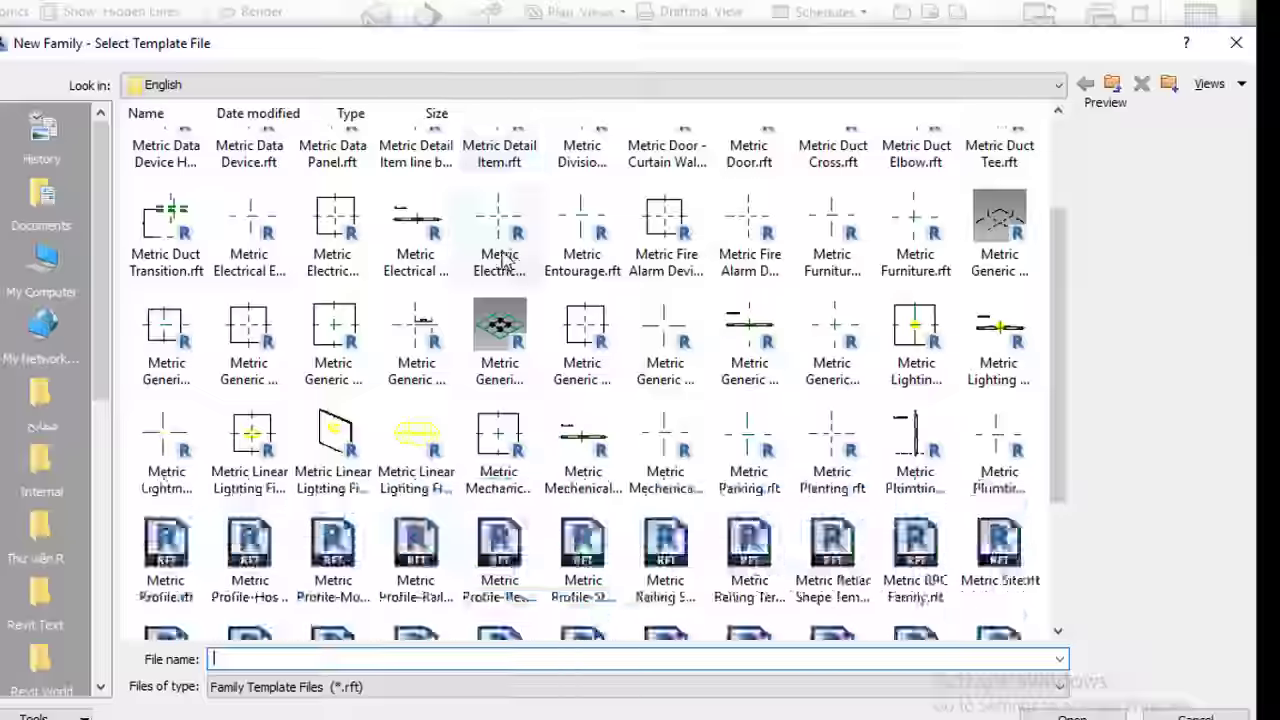
scroll(455, 230, down, 2)
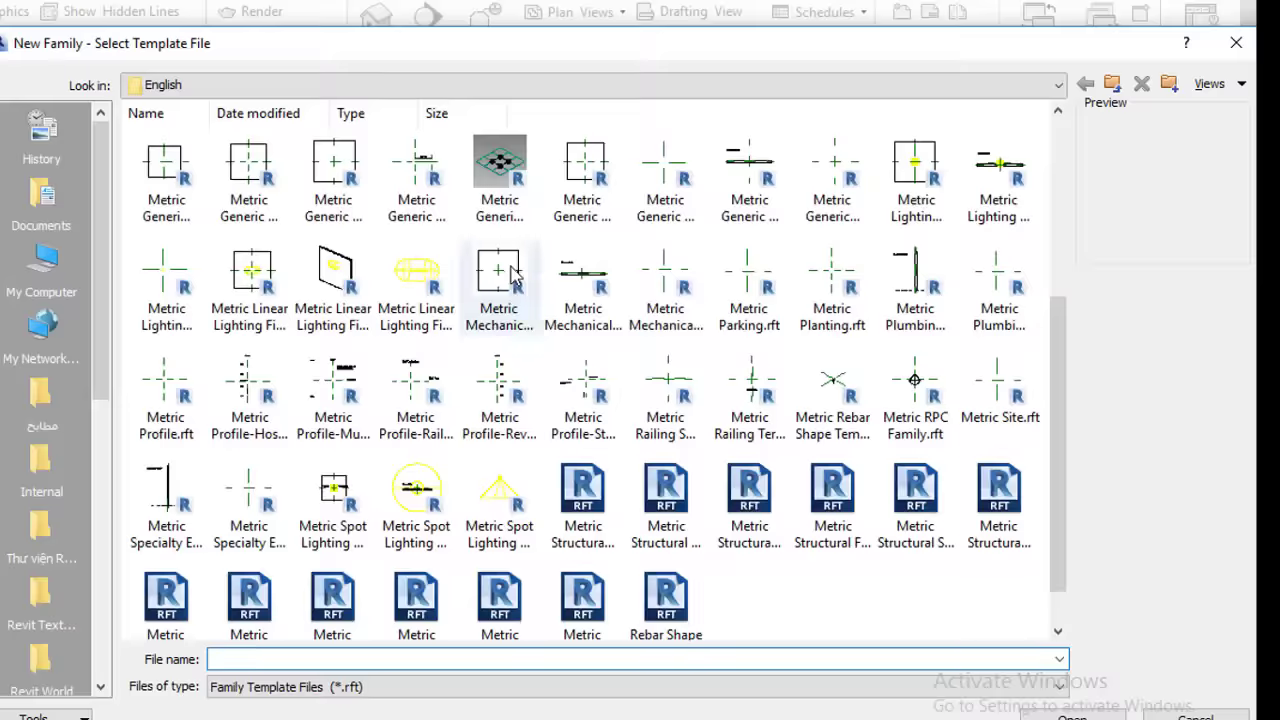
click(440, 445)
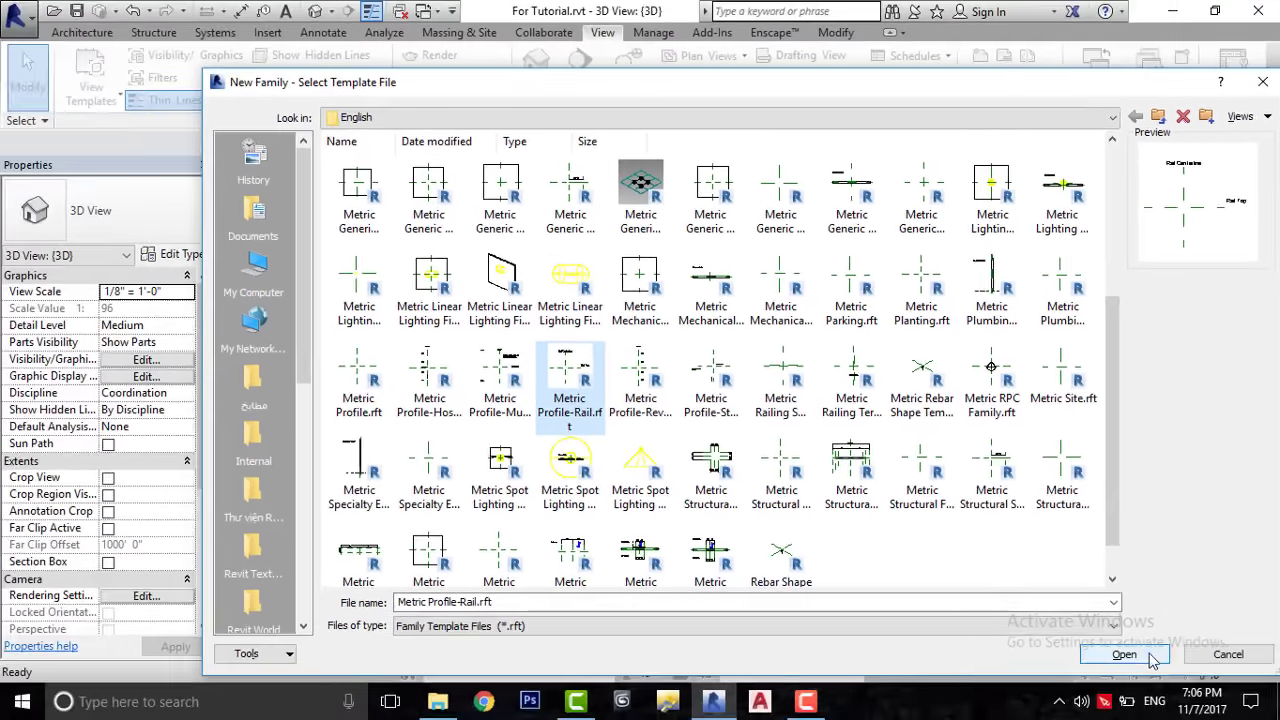
click(1192, 673)
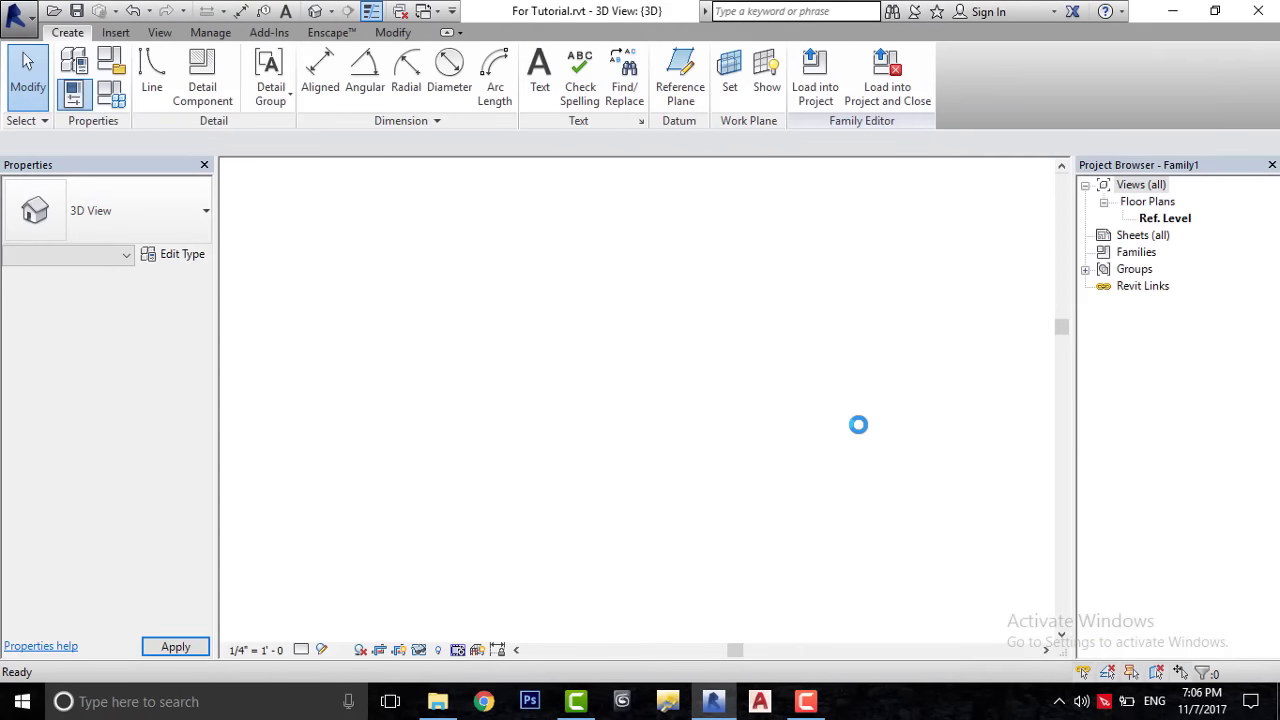
- Frame the rail reference planes and start drawing profile lines with the Rectangle option
middle_drag(781, 343, 640, 411)
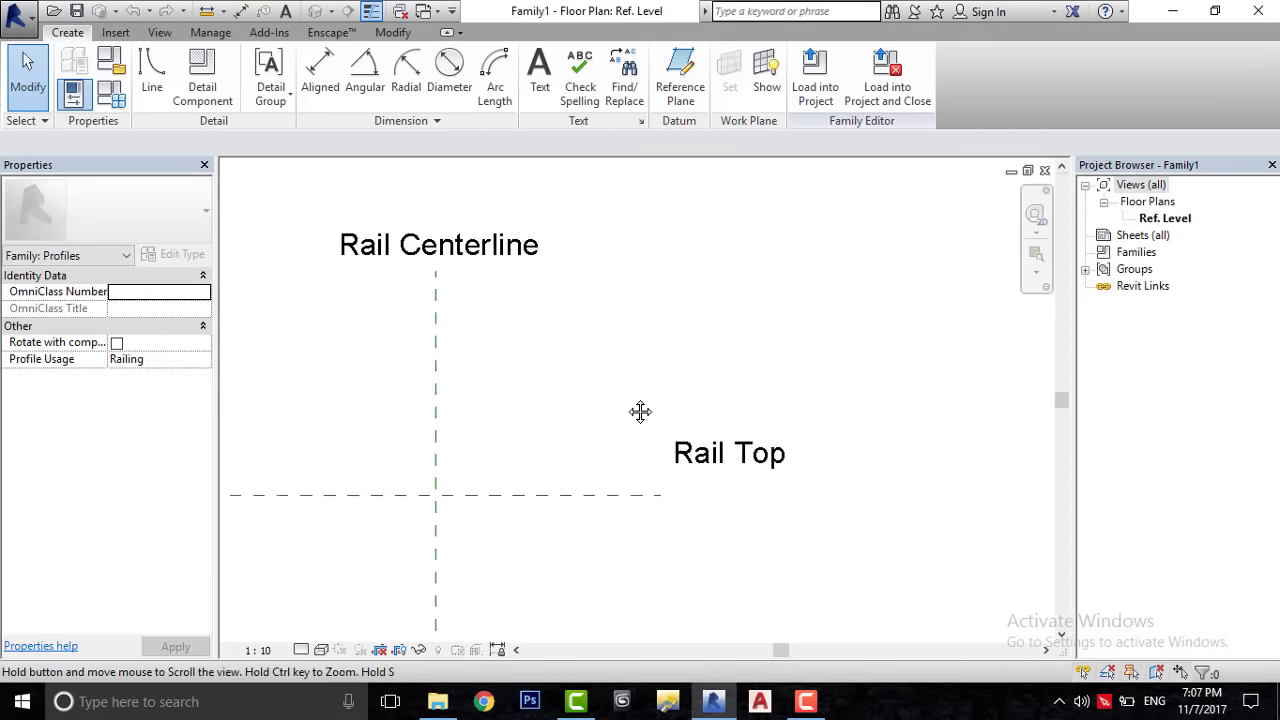
click(153, 84)
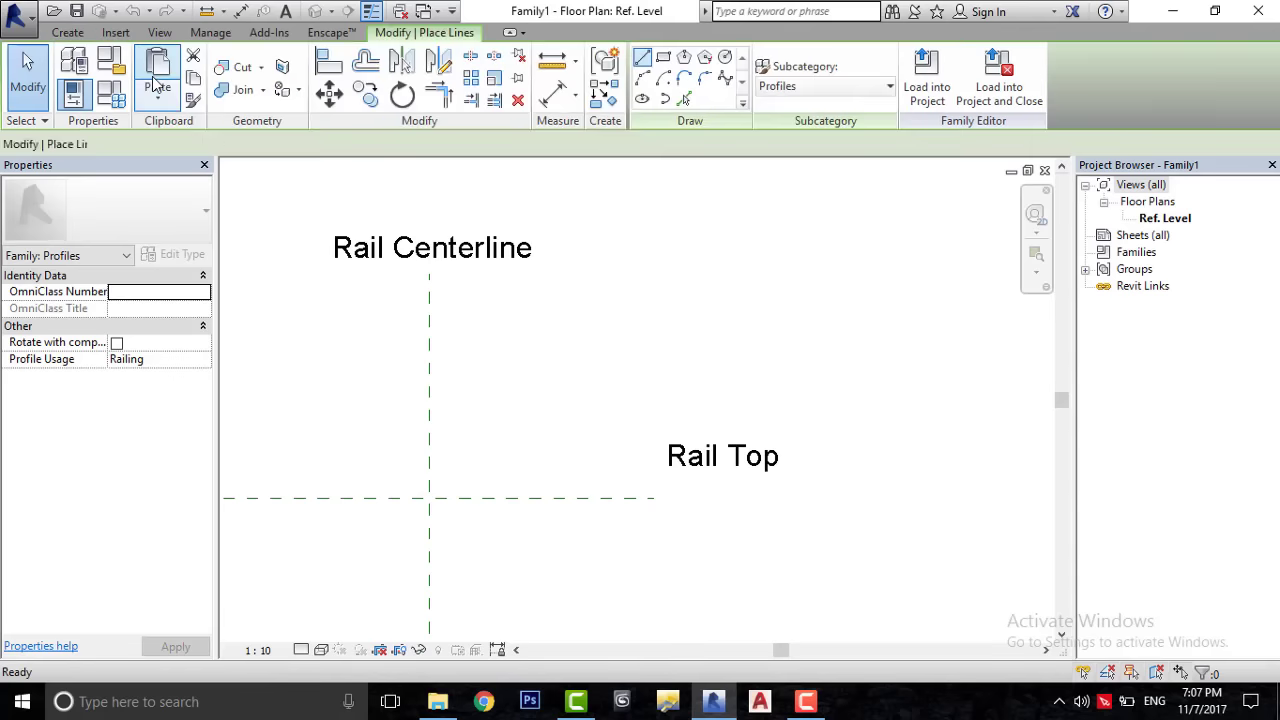
click(664, 57)
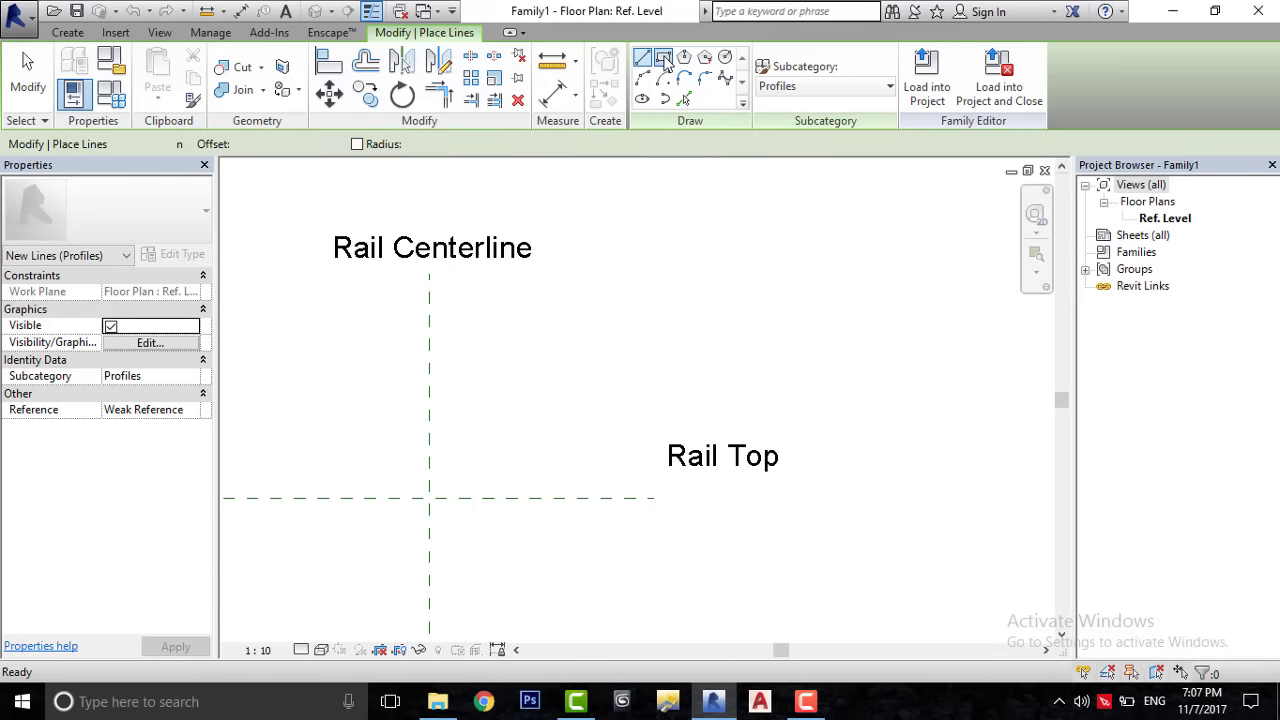
- Draw a rectangle starting at the Rail Centerline and Rail Top intersection
click(429, 497)
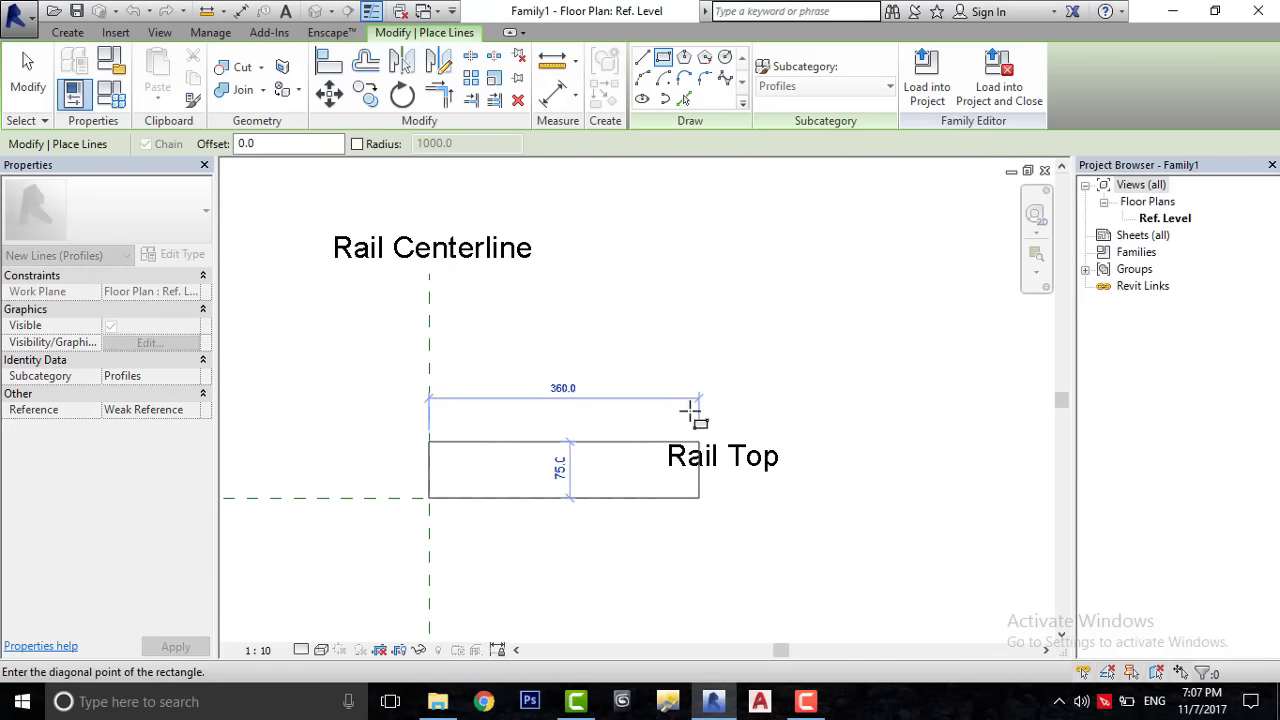
click(690, 412)
right_click(749, 340)
click(752, 347)
right_click(748, 345)
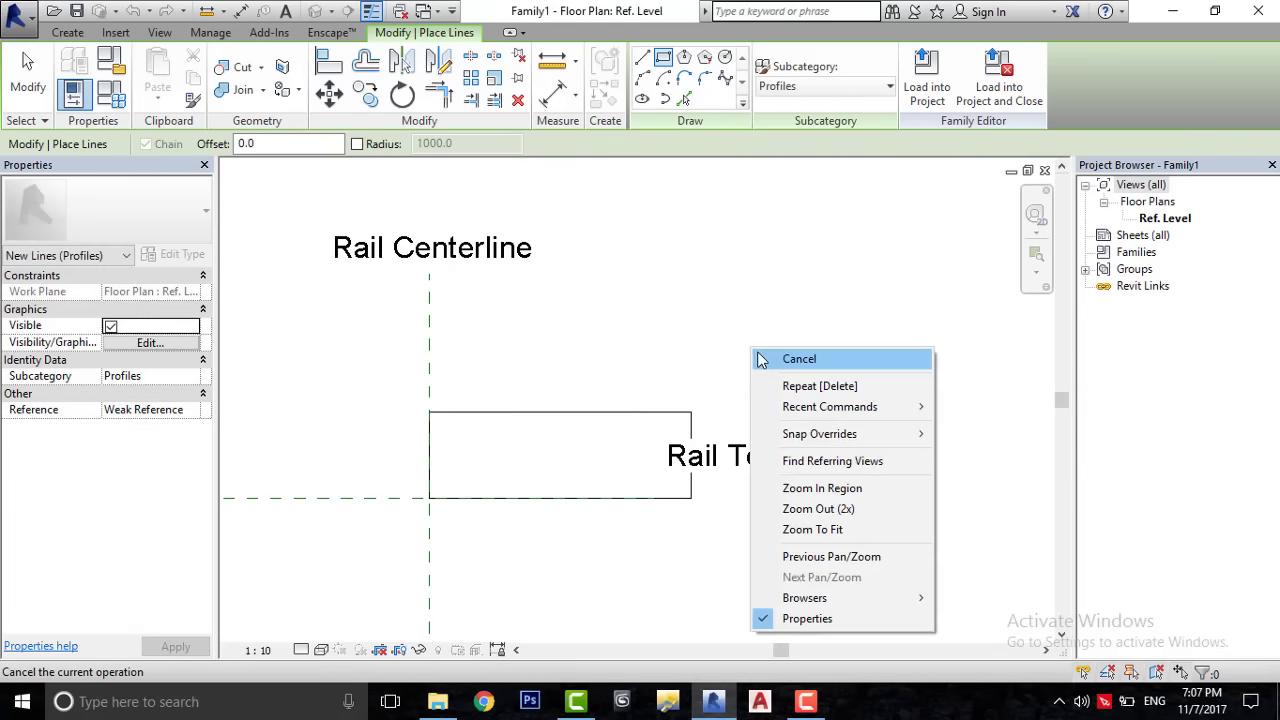
click(752, 356)
mouse_move(877, 456)
mouse_down()
mouse_move(971, 437)
mouse_move(1127, 446)
mouse_up()
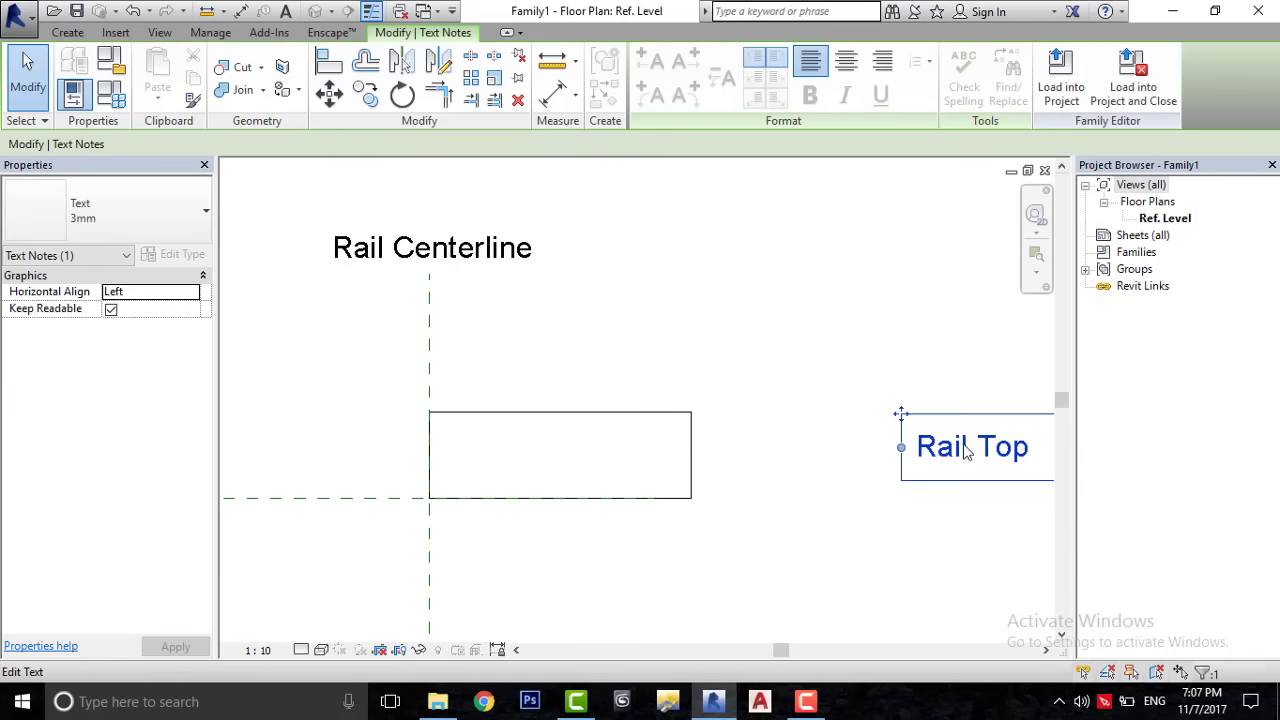
- Resize the rectangle to 3' (914.4) wide and 6" (152.4) tall
click(690, 464)
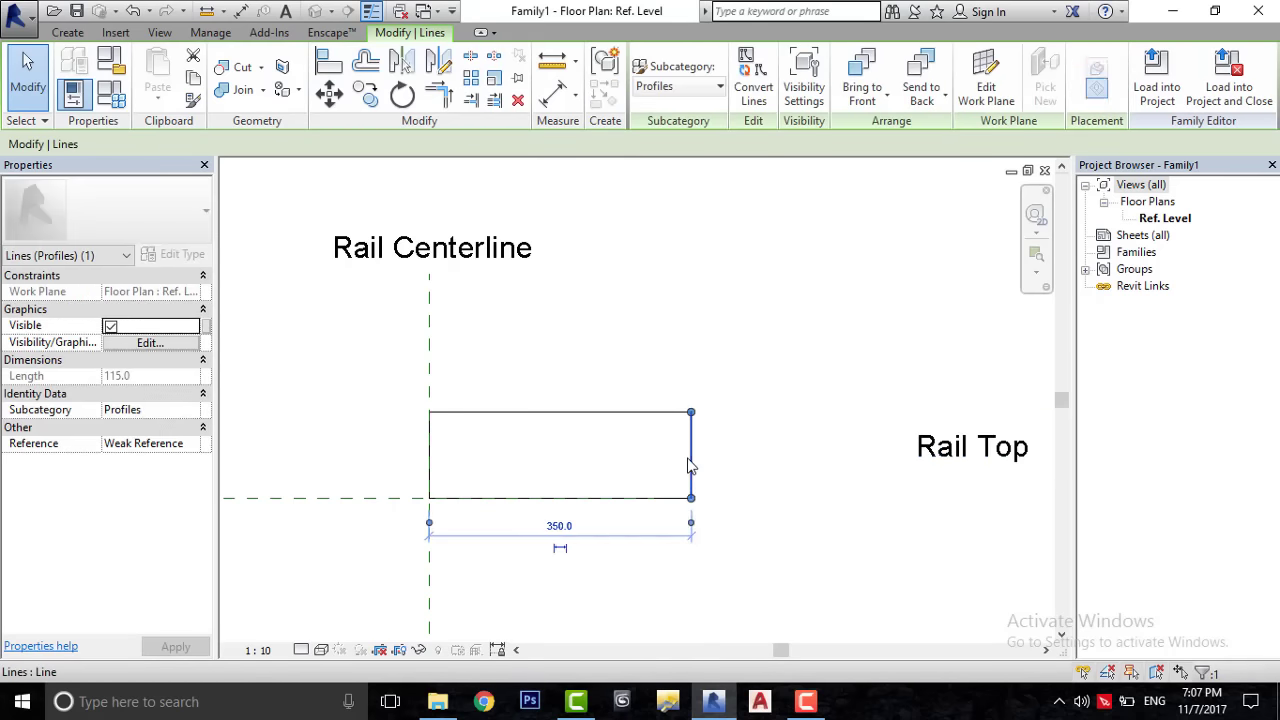
click(570, 527)
text(3)
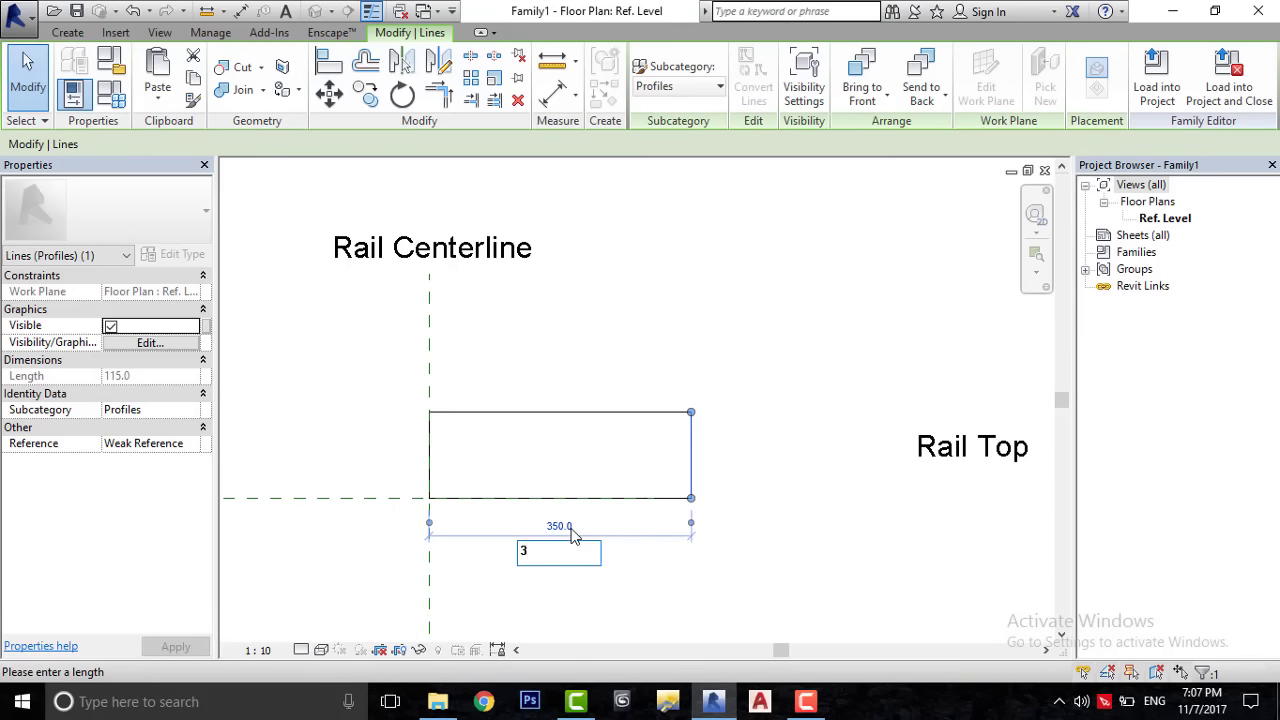
text(')
key(Return)
scroll(537, 540, down, 3)
scroll(720, 517, up, 1)
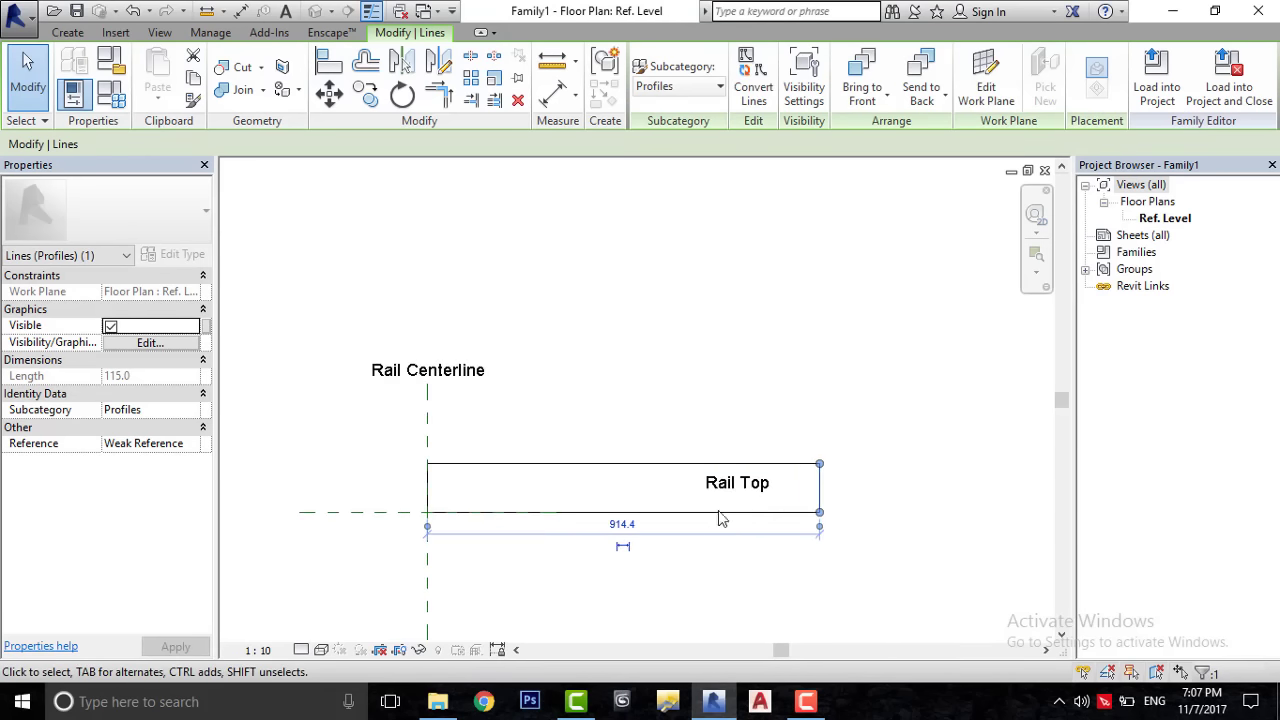
drag(762, 494, 930, 480)
scroll(837, 517, up, 1)
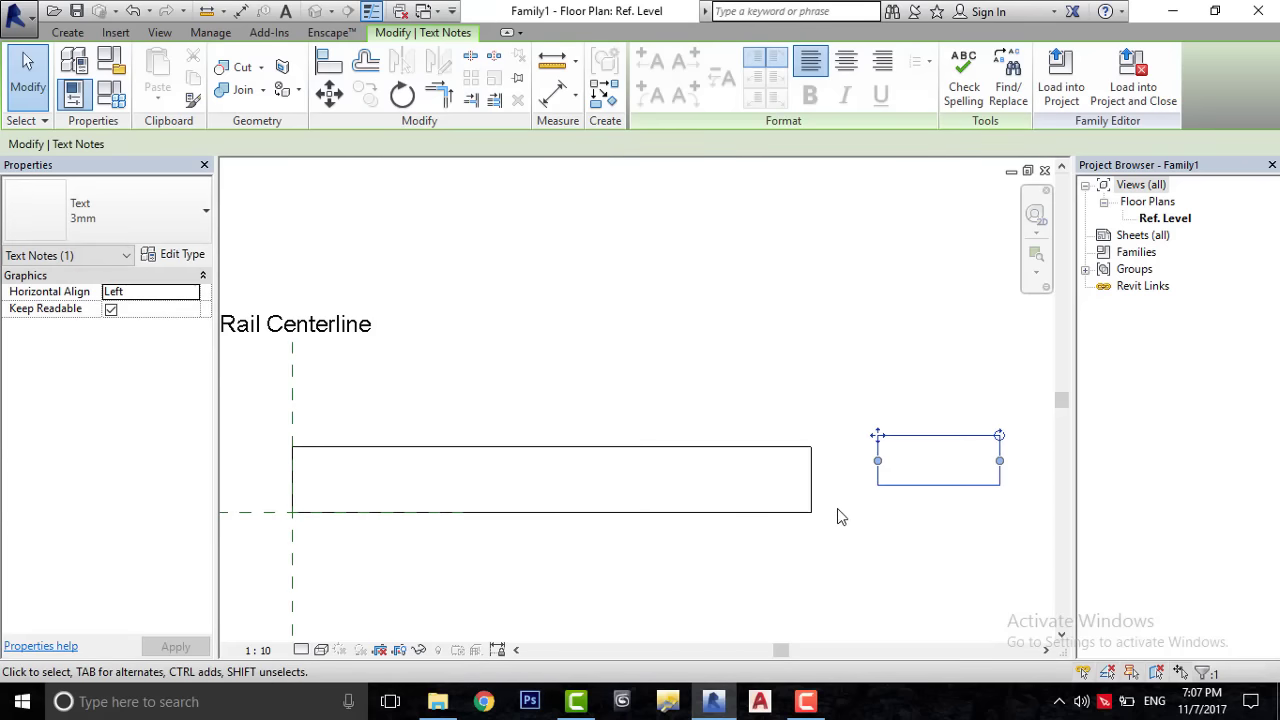
key(Delete)
click(714, 448)
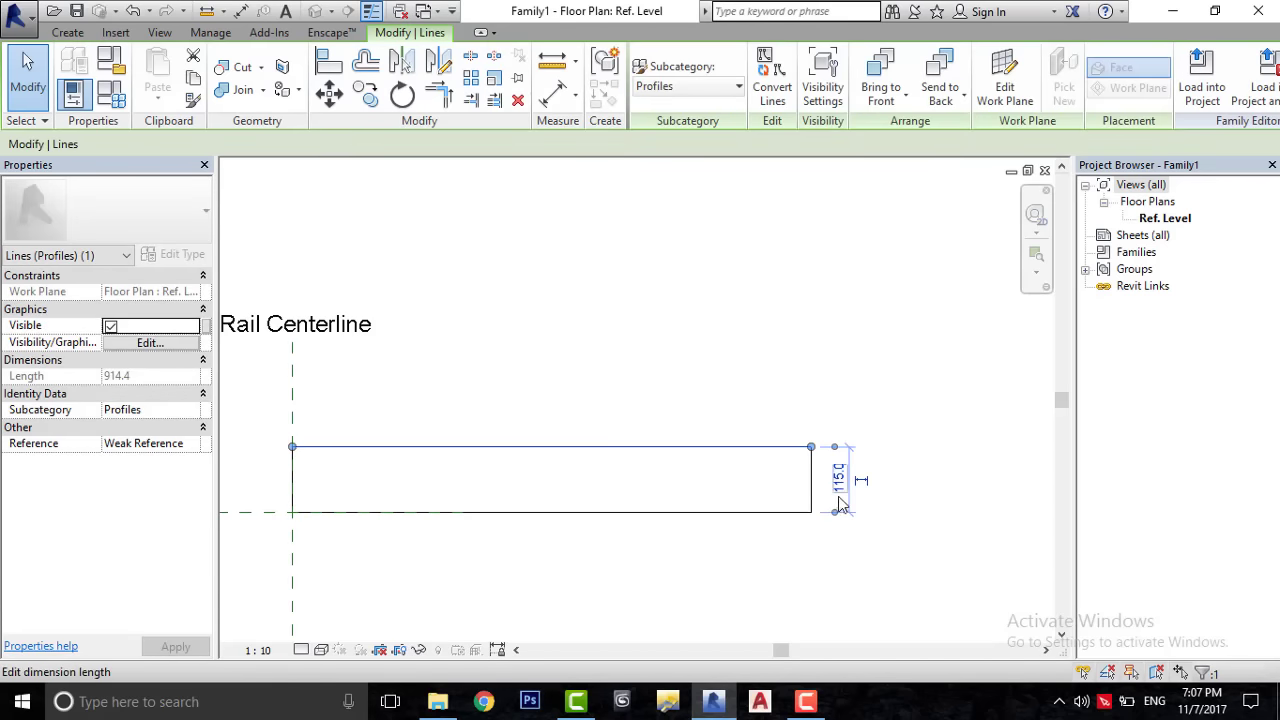
click(838, 479)
text(6')
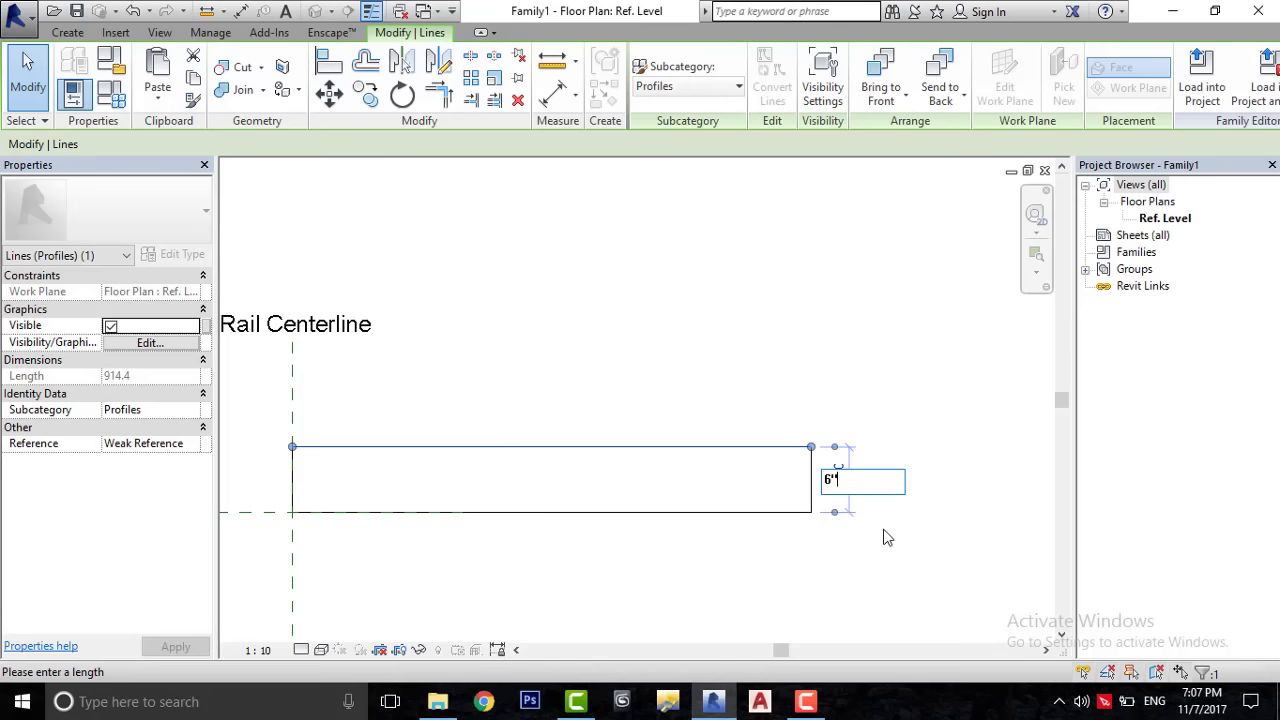
key(Return)
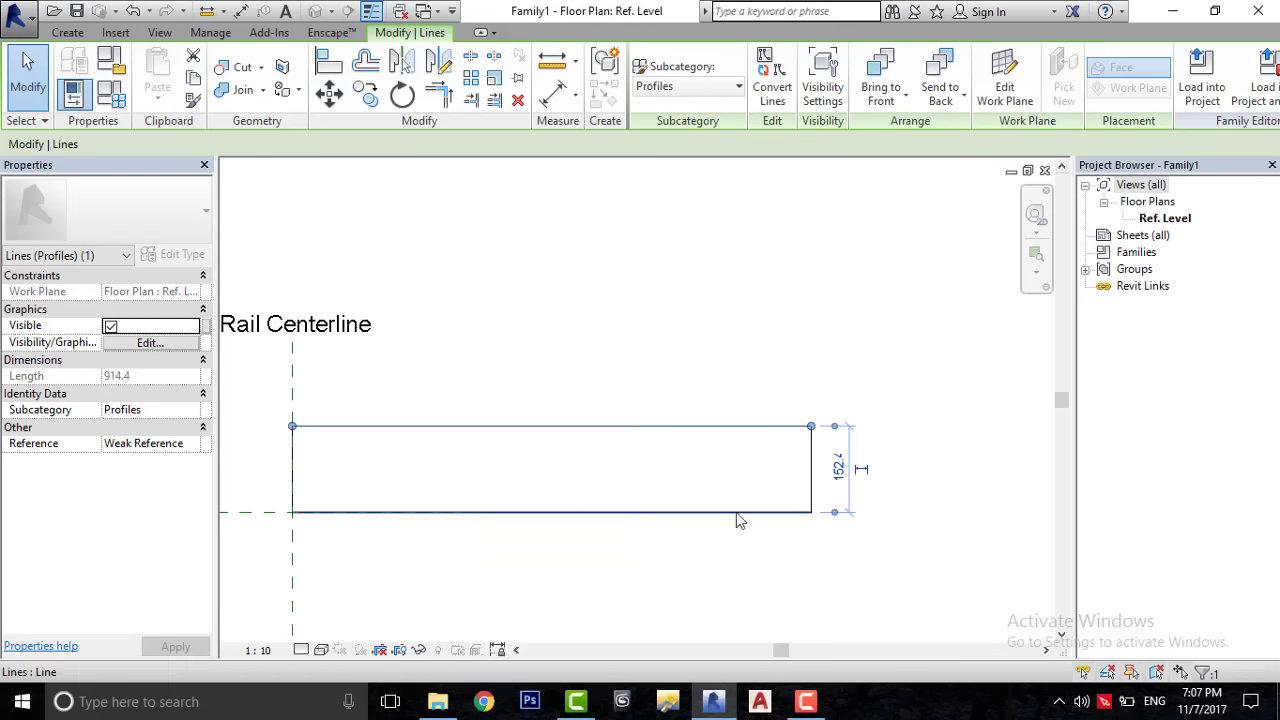
- Browse the Save As dialog back to the For R folder
click(76, 14)
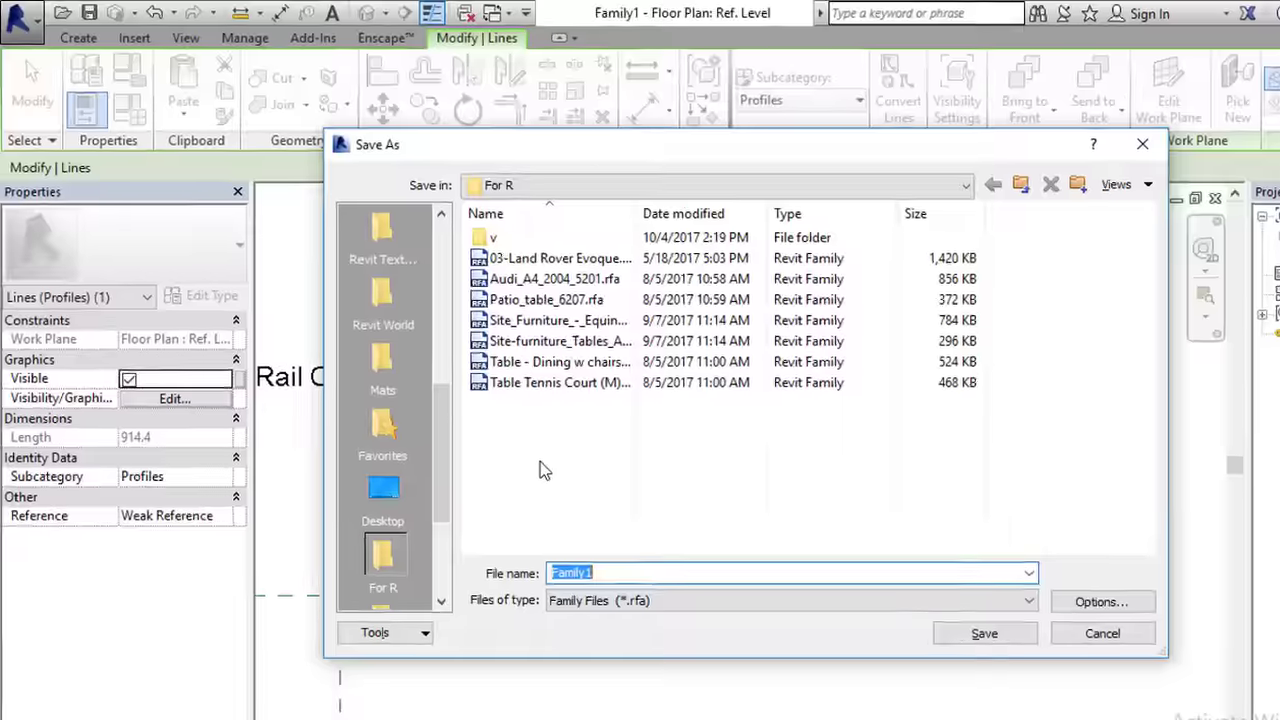
scroll(441, 453, up, 5)
scroll(464, 522, up, 2)
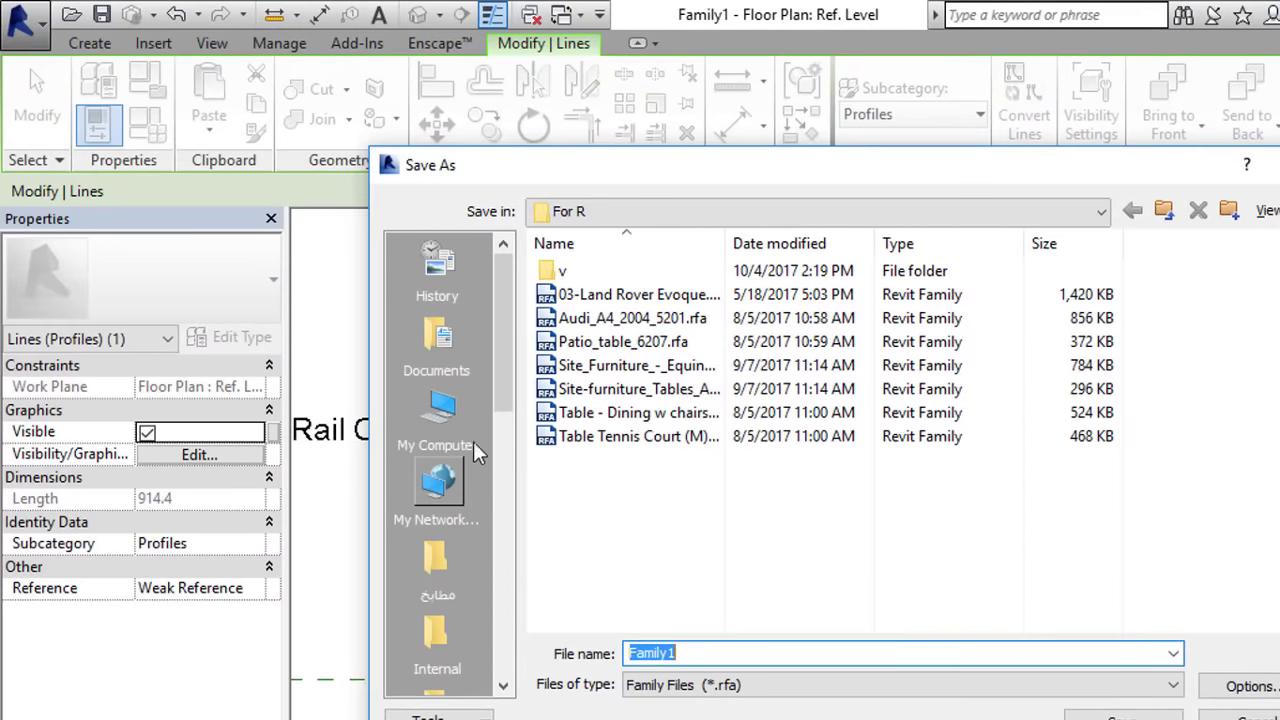
click(437, 340)
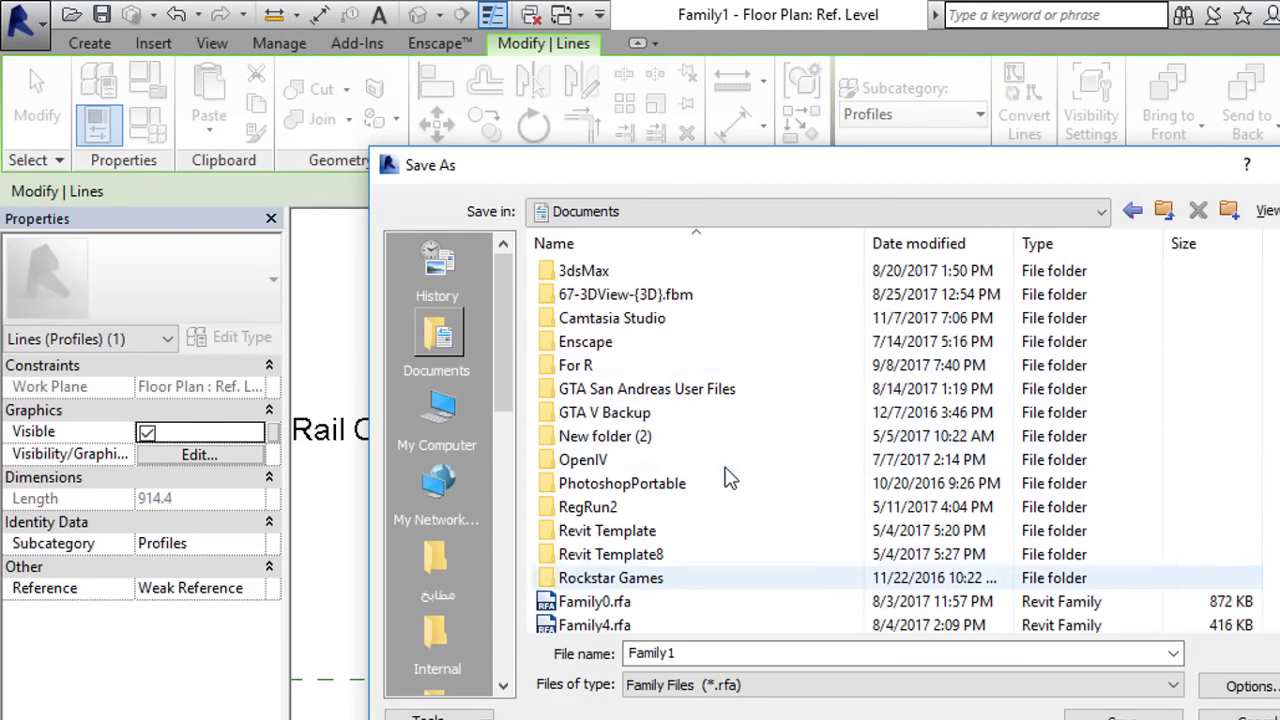
click(1162, 210)
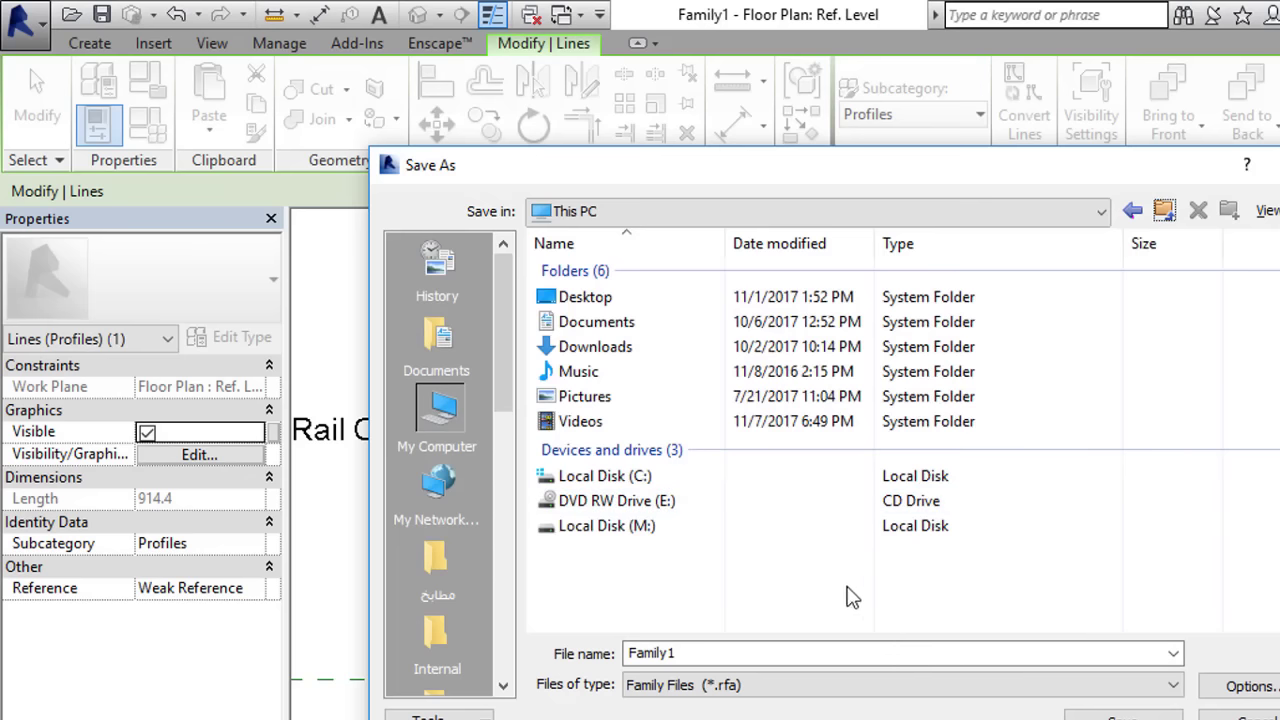
double_click(1133, 211)
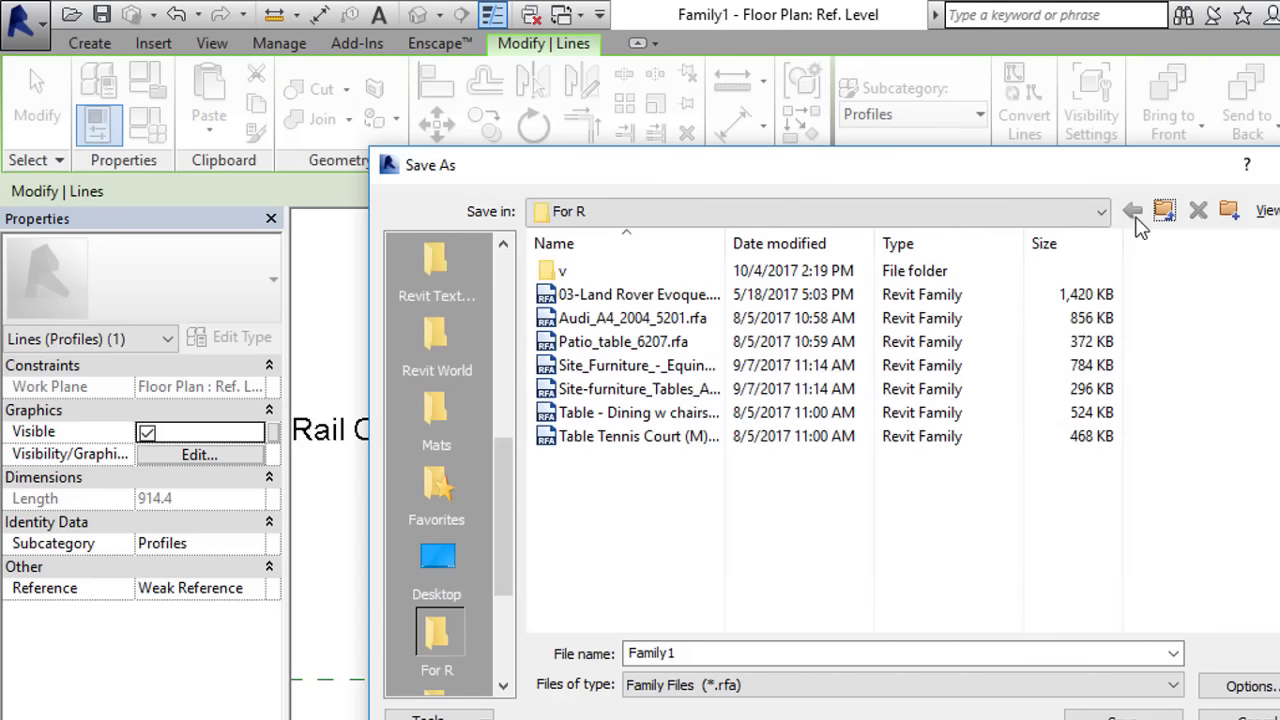
- Name the family Sidewalk and save it, confirming the default save options
click(817, 658)
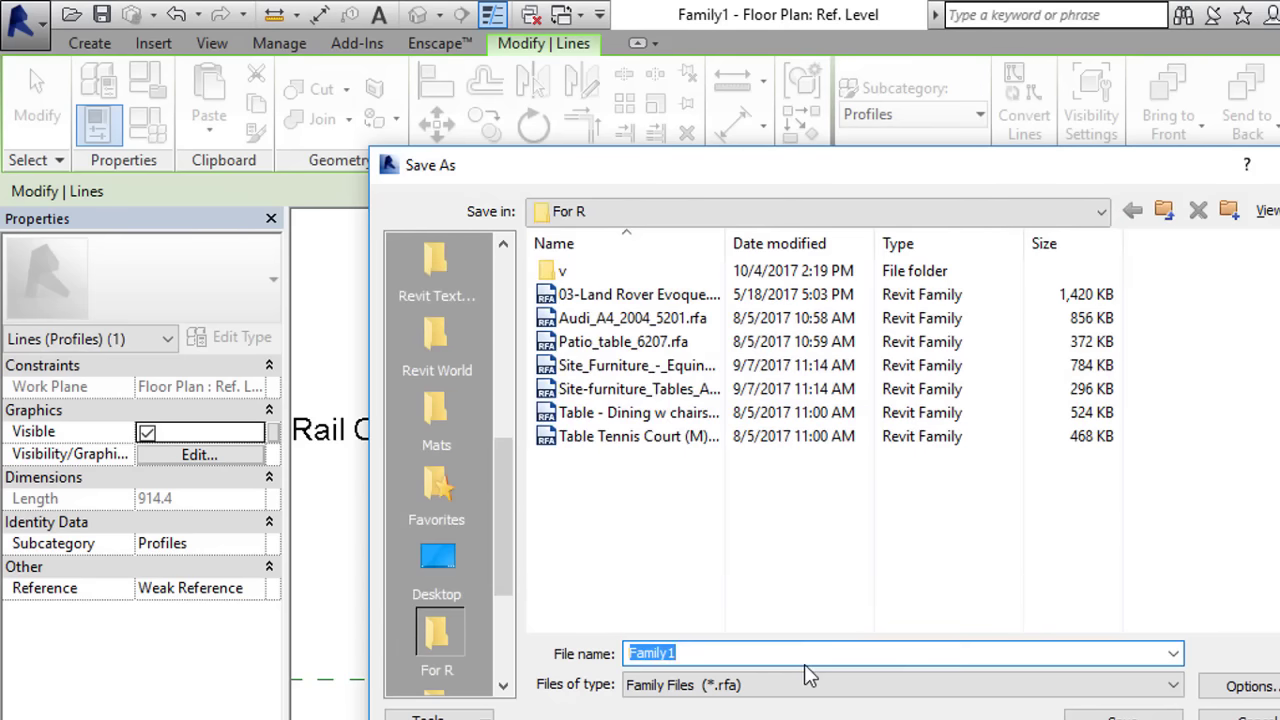
text(Sidewalk)
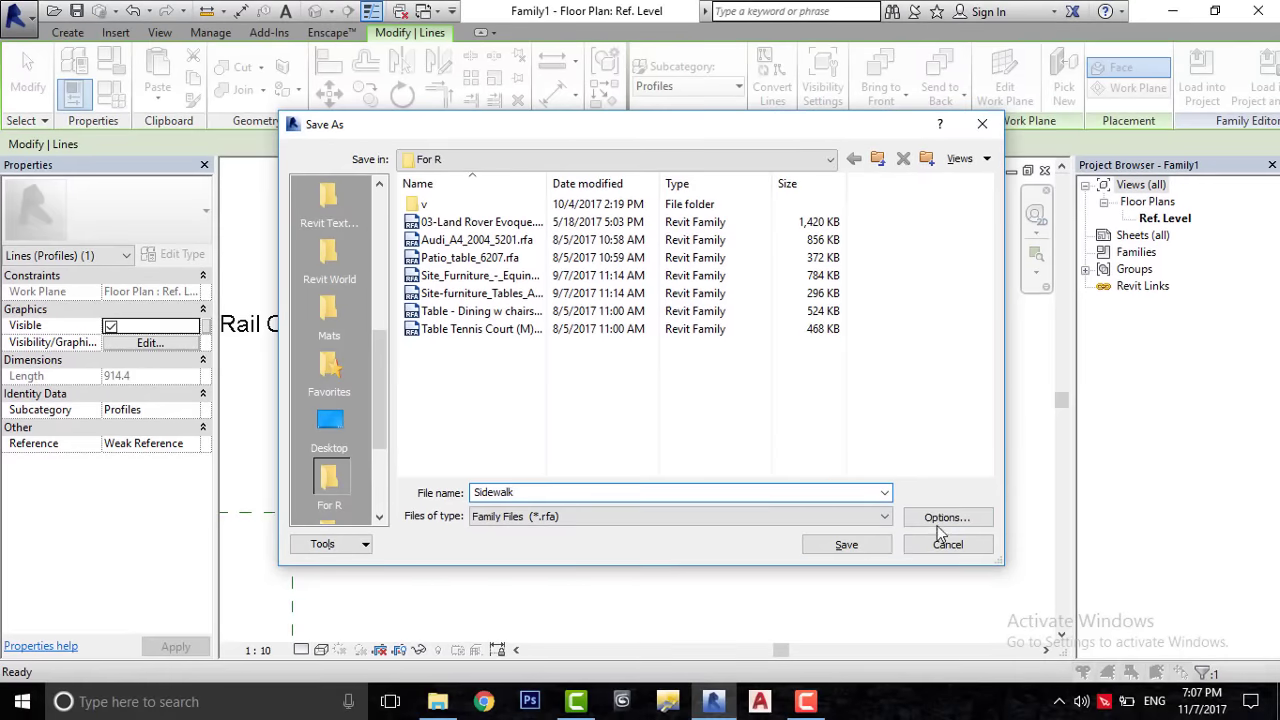
click(928, 520)
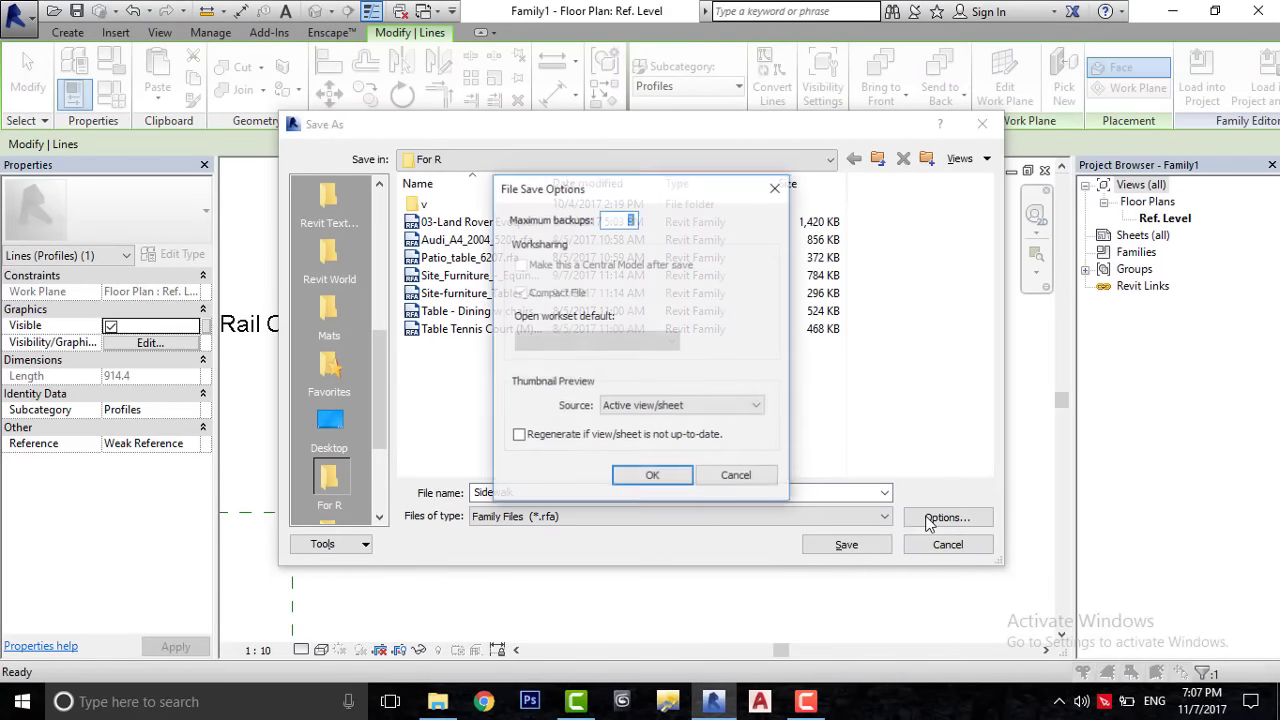
click(673, 478)
click(850, 546)
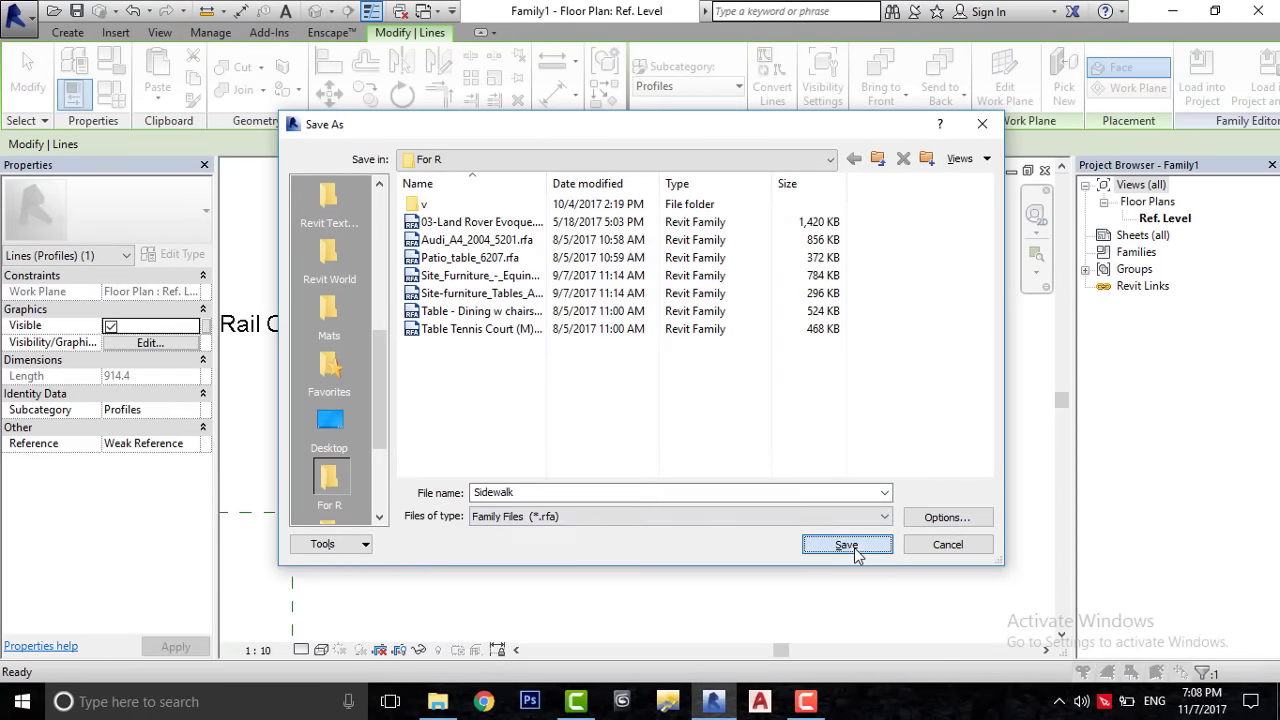
- Window-select and delete the old wide rectangle
click(810, 567)
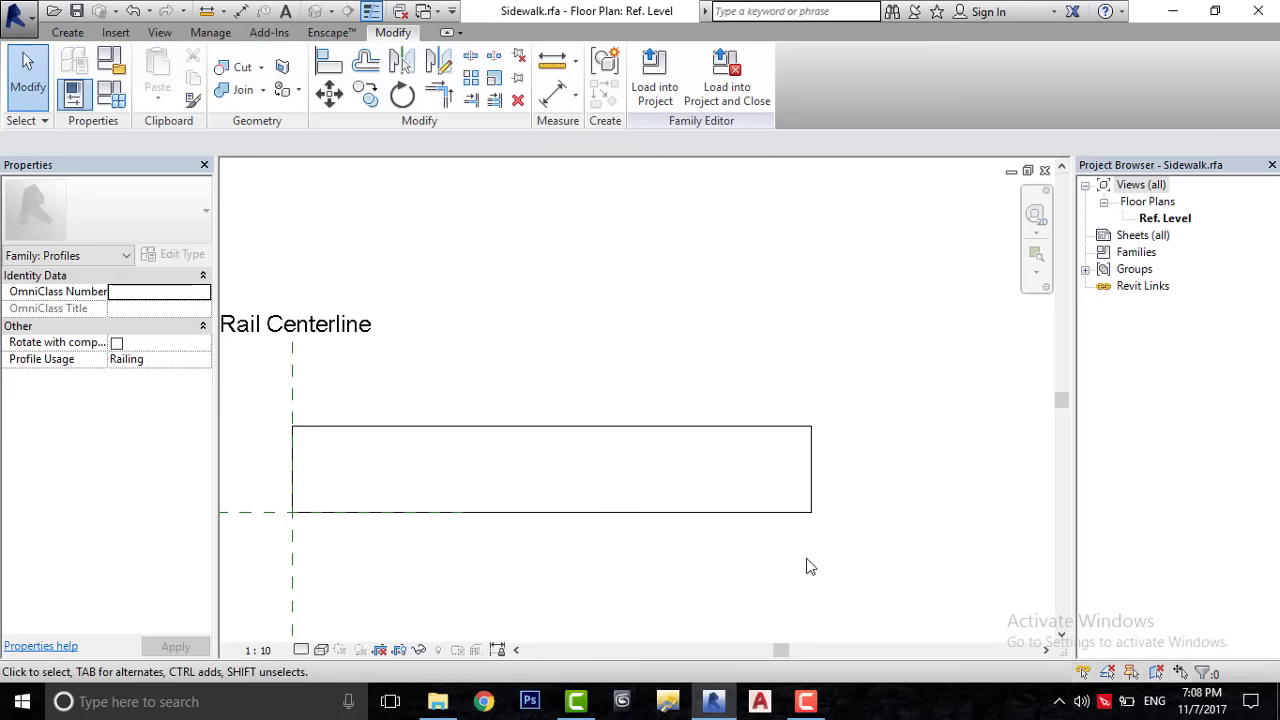
drag(256, 402, 874, 622)
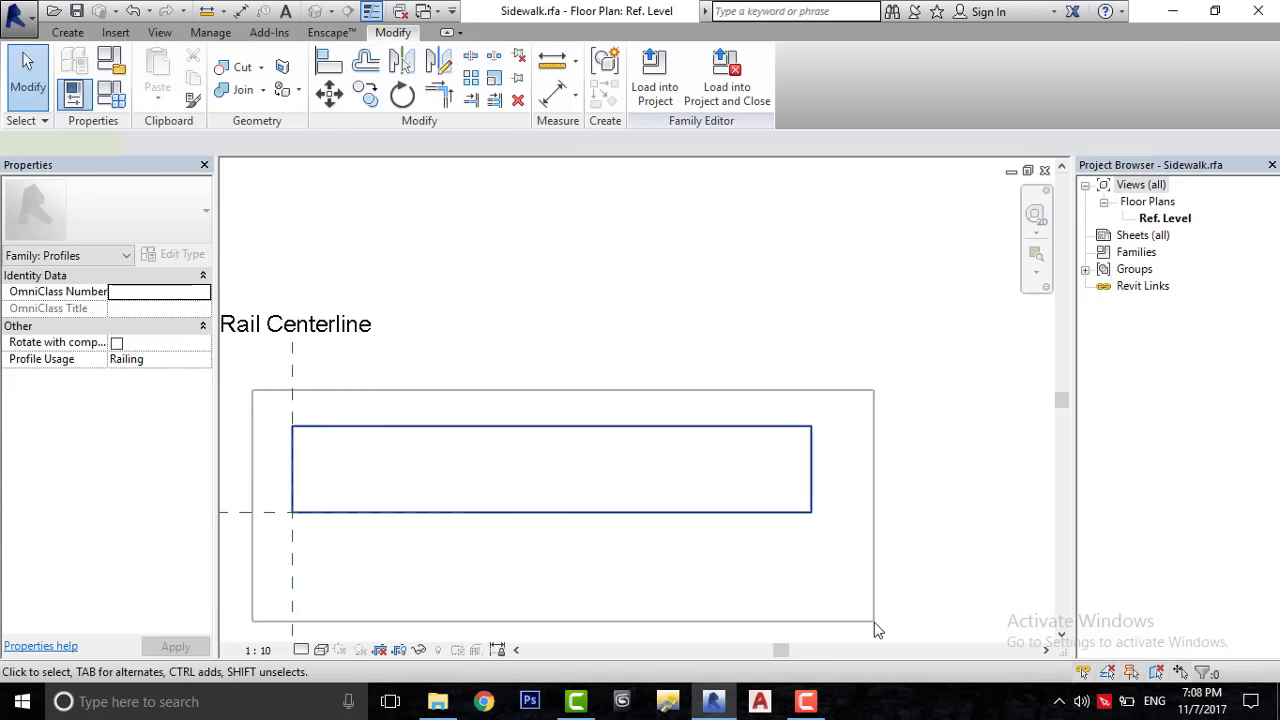
key(Delete)
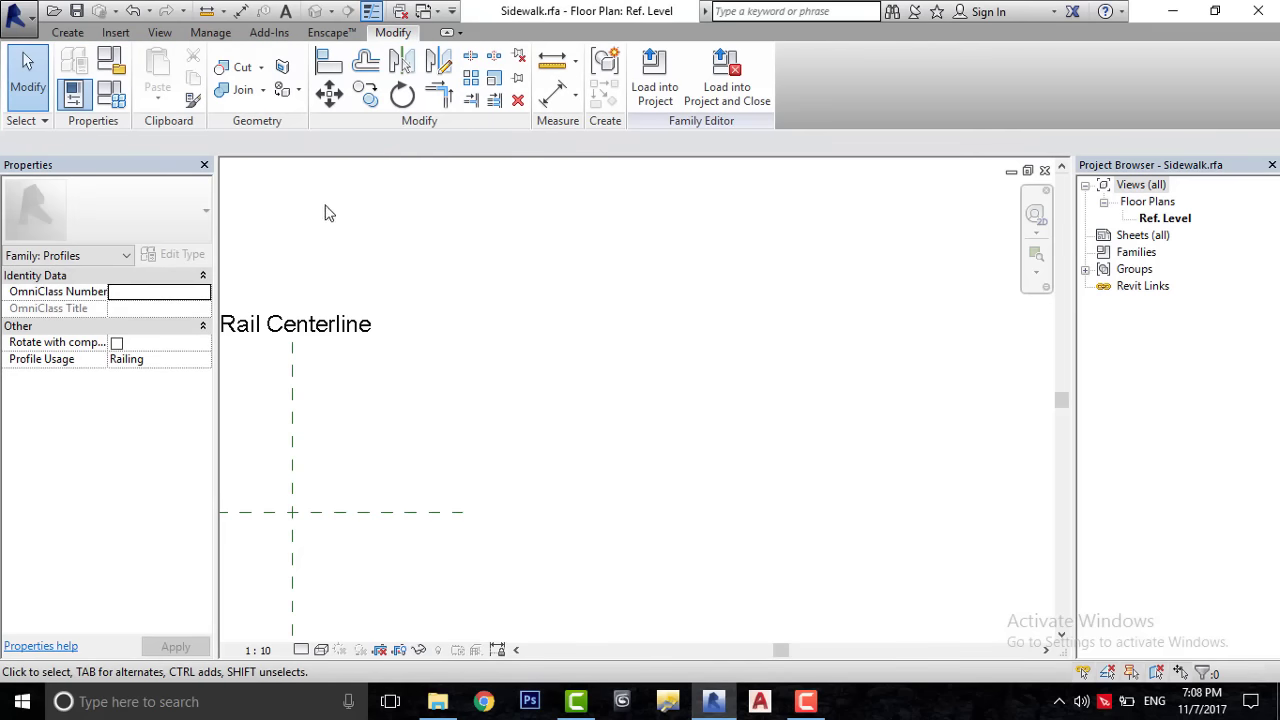
- Draw a 6" vertical edge up from the reference-plane intersection
click(85, 36)
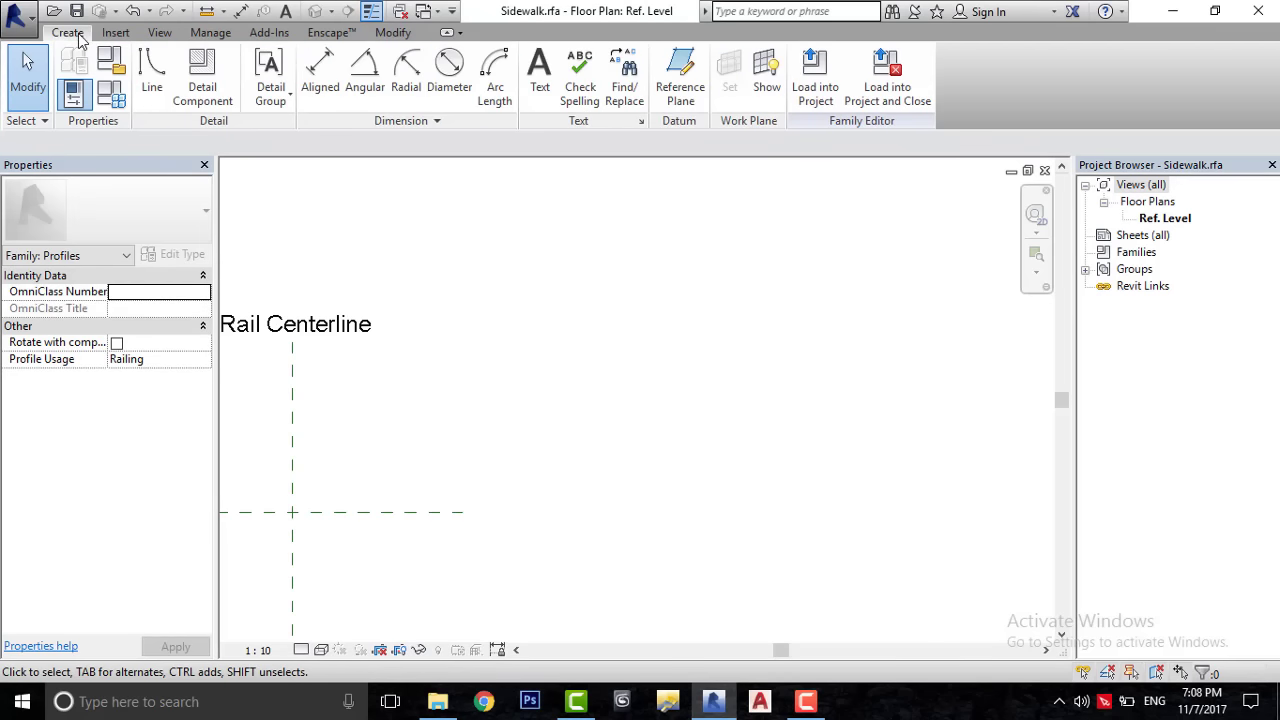
click(155, 100)
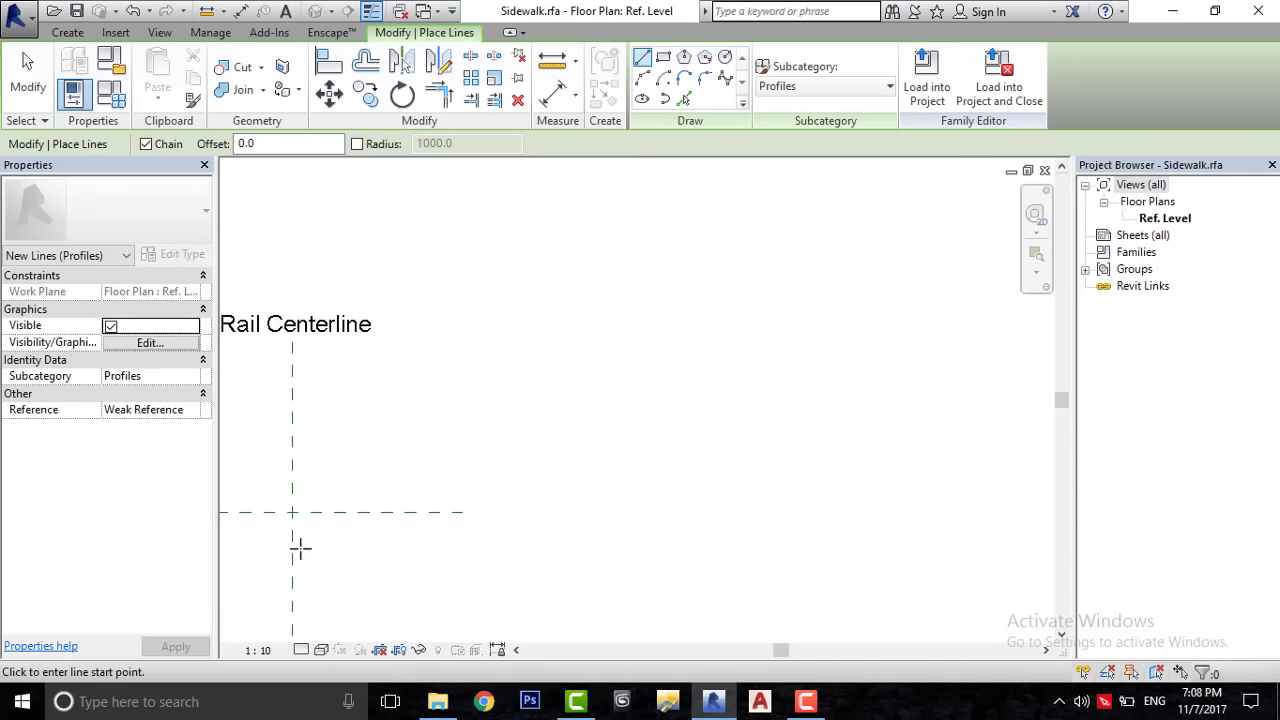
click(292, 513)
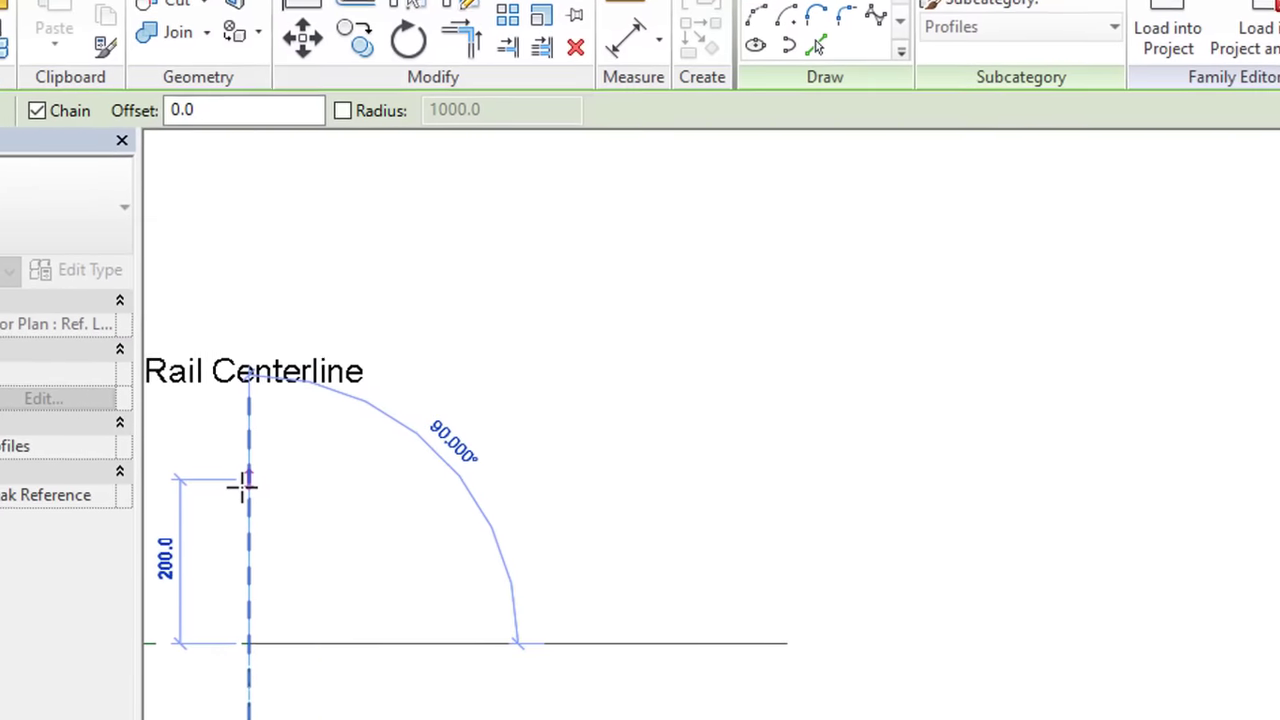
text(1)
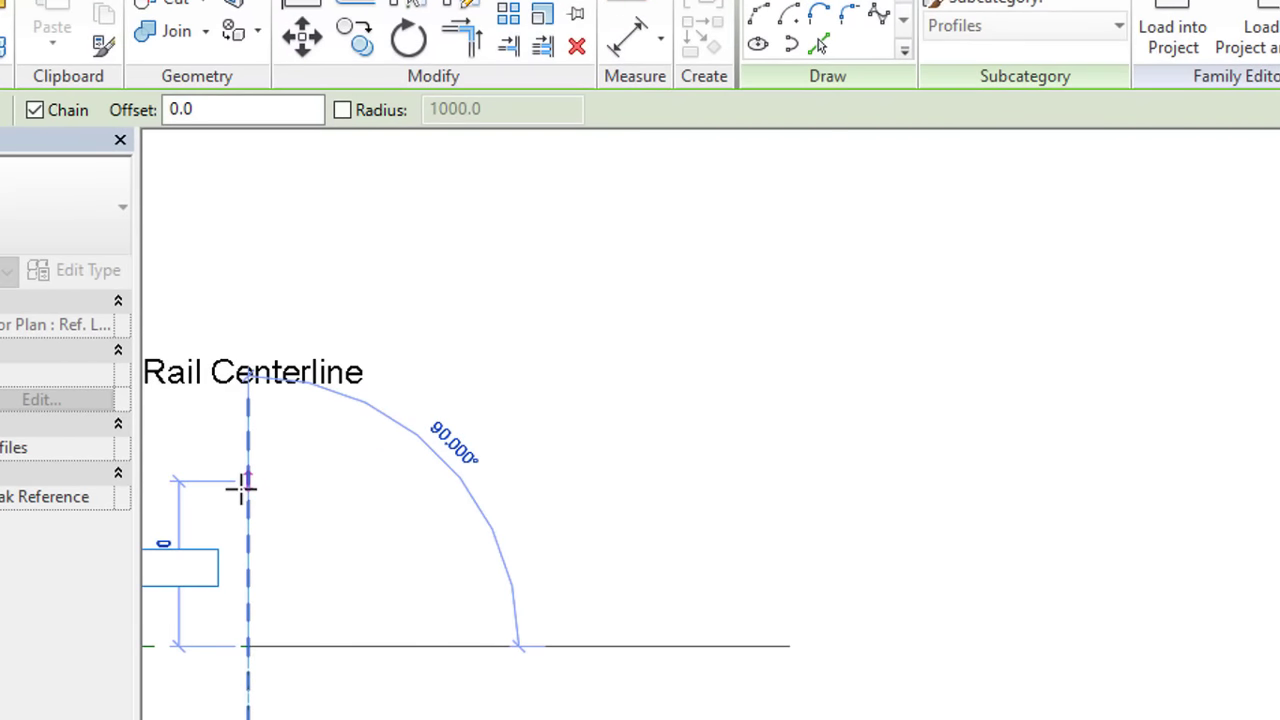
text(6")
scroll(814, 397, down, 1)
scroll(514, 478, up, 2)
scroll(512, 477, up, 1)
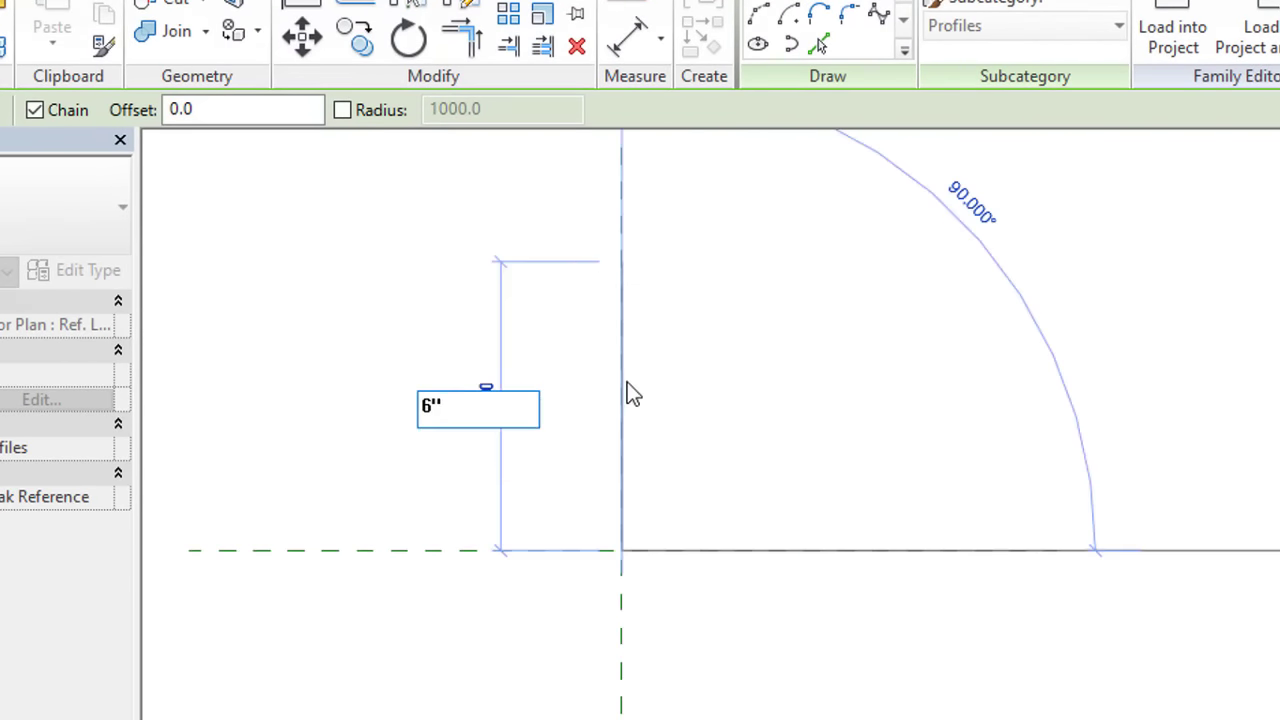
mouse_move(627, 390)
middle_down()
mouse_move(526, 660)
mouse_move(603, 574)
middle_up()
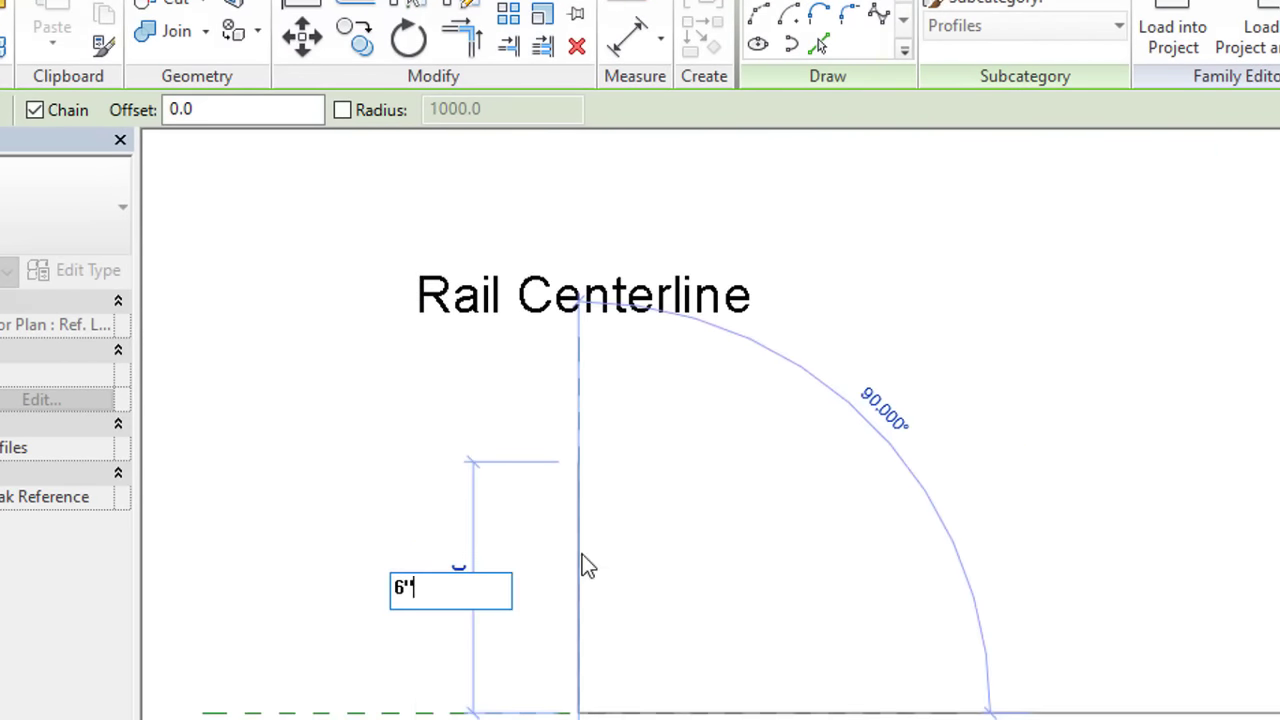
key(Return)
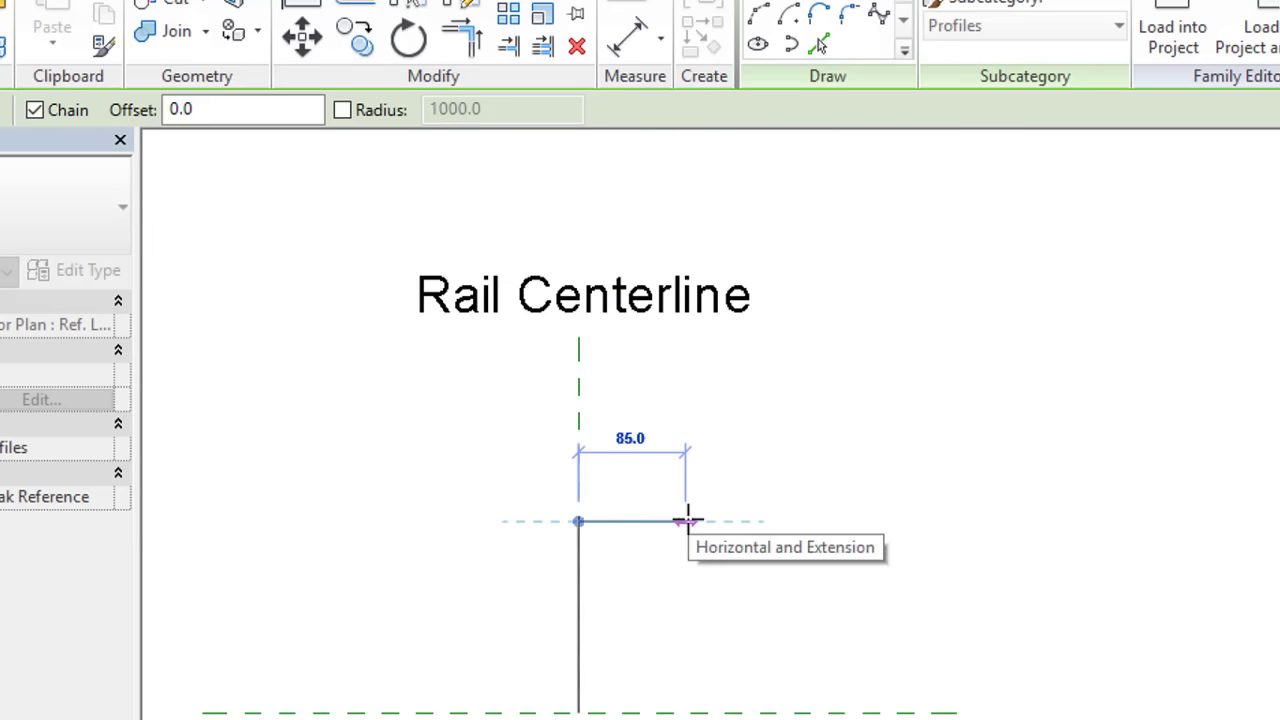
- Add the 1.5" top edge and close the narrow rectangle back at the start
text(1.5")
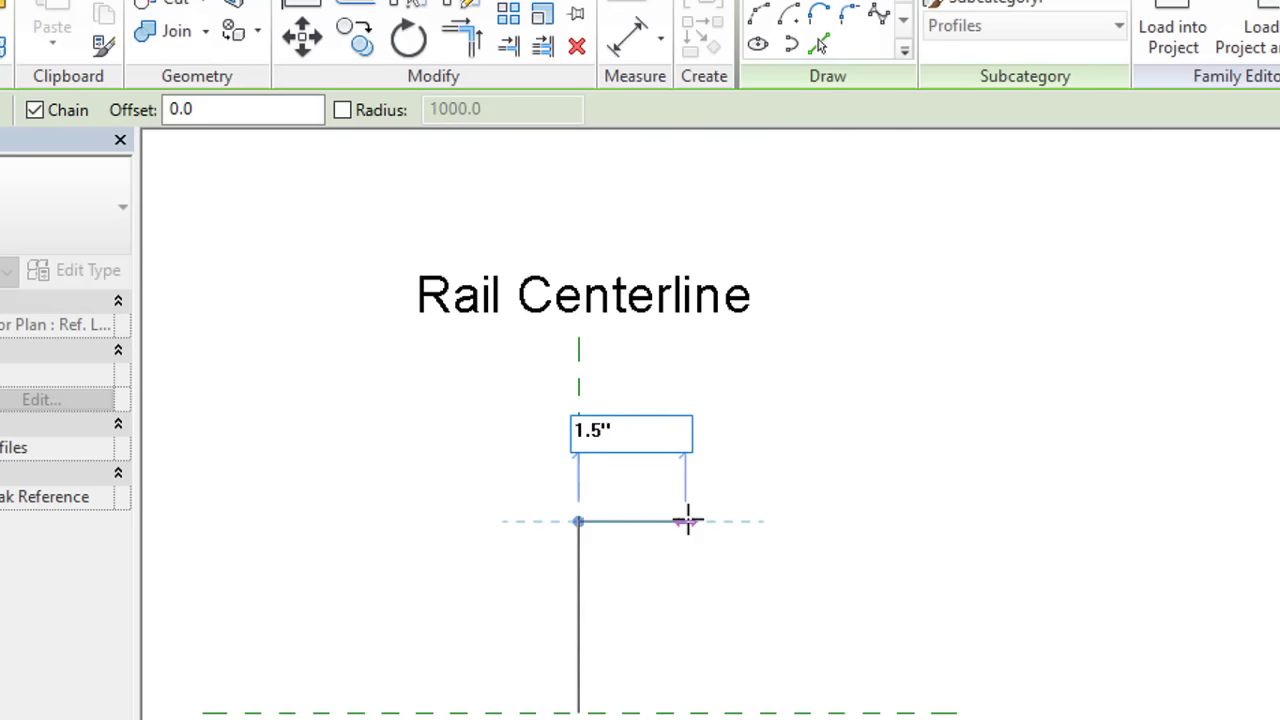
key(Return)
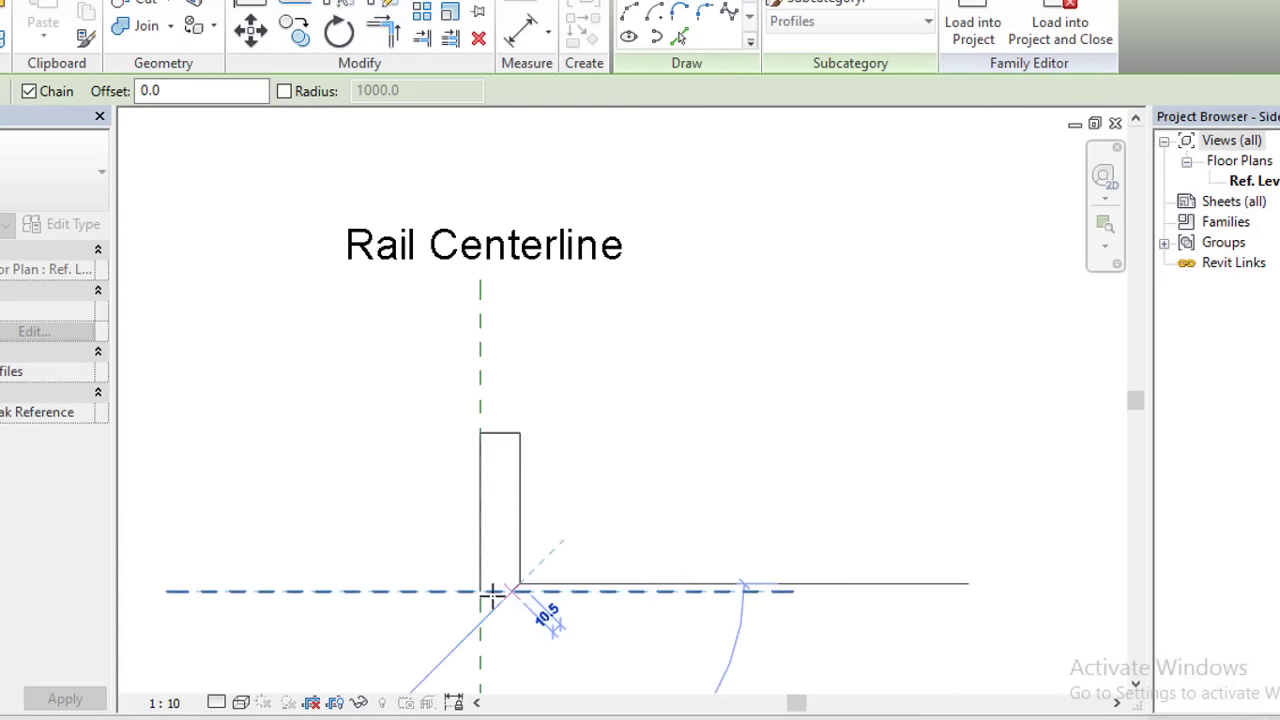
scroll(510, 600, up, 1)
scroll(520, 590, up, 1)
click(504, 577)
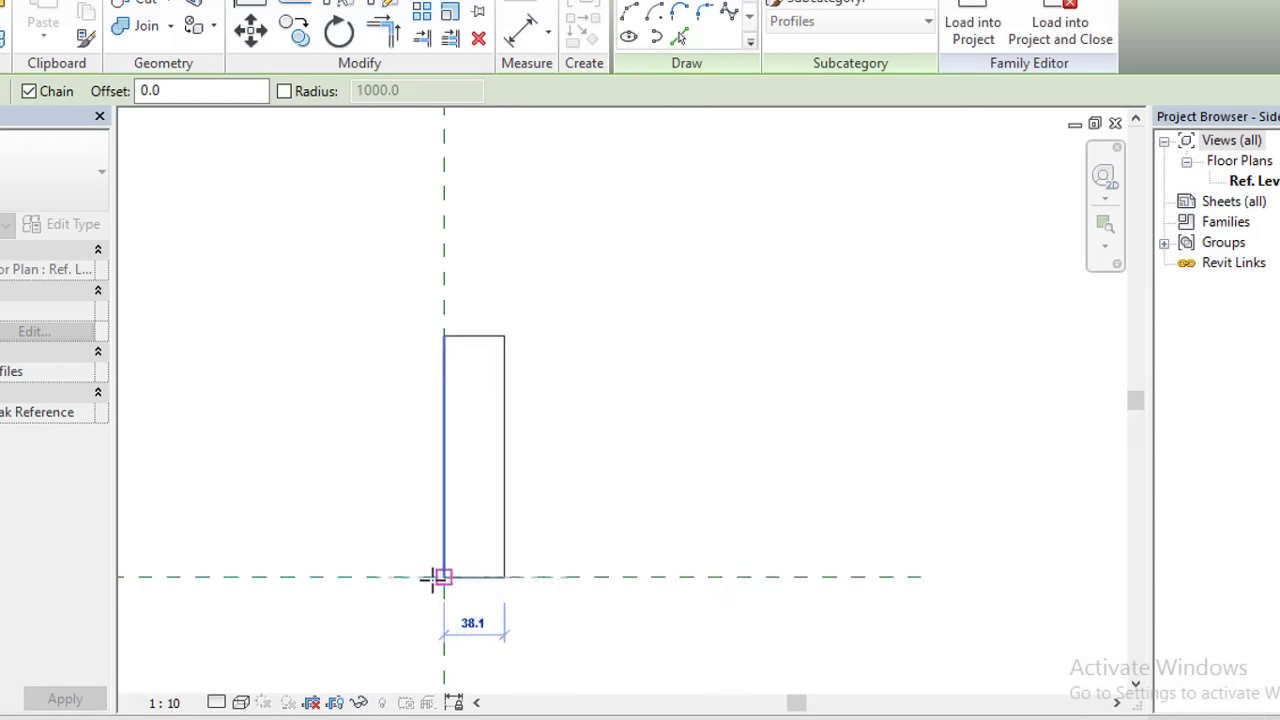
click(444, 577)
right_click(617, 296)
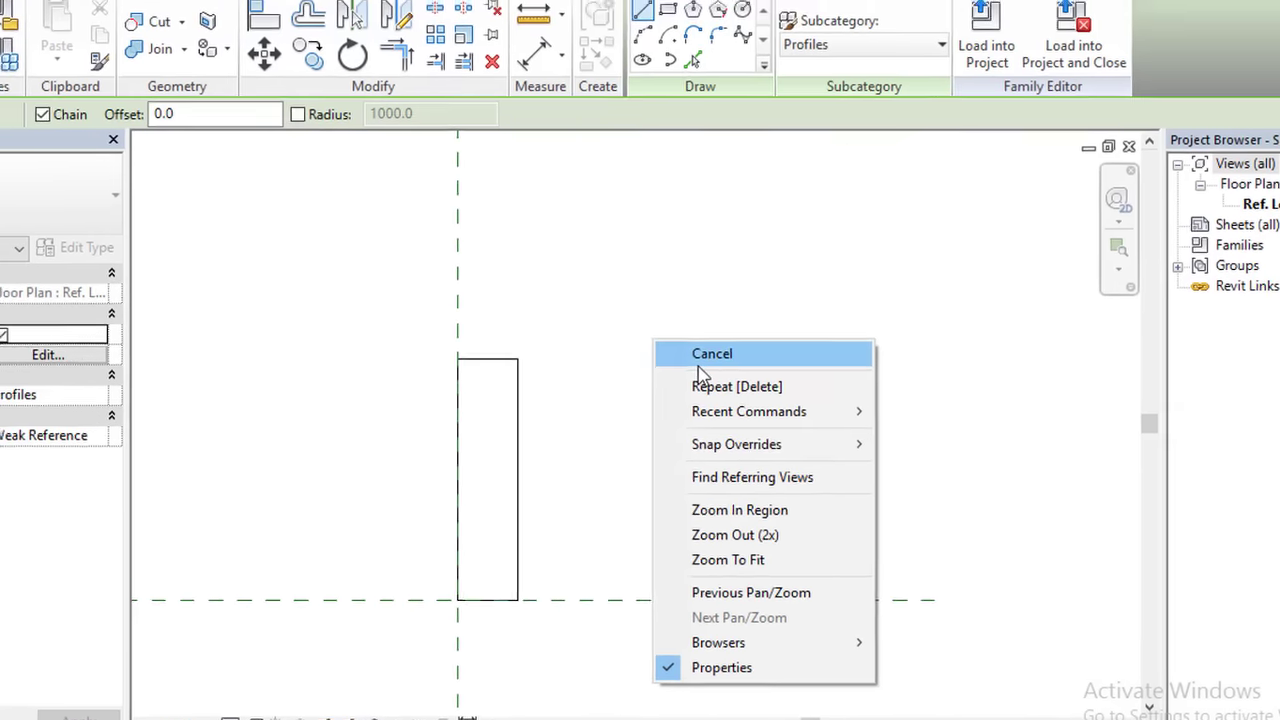
click(698, 362)
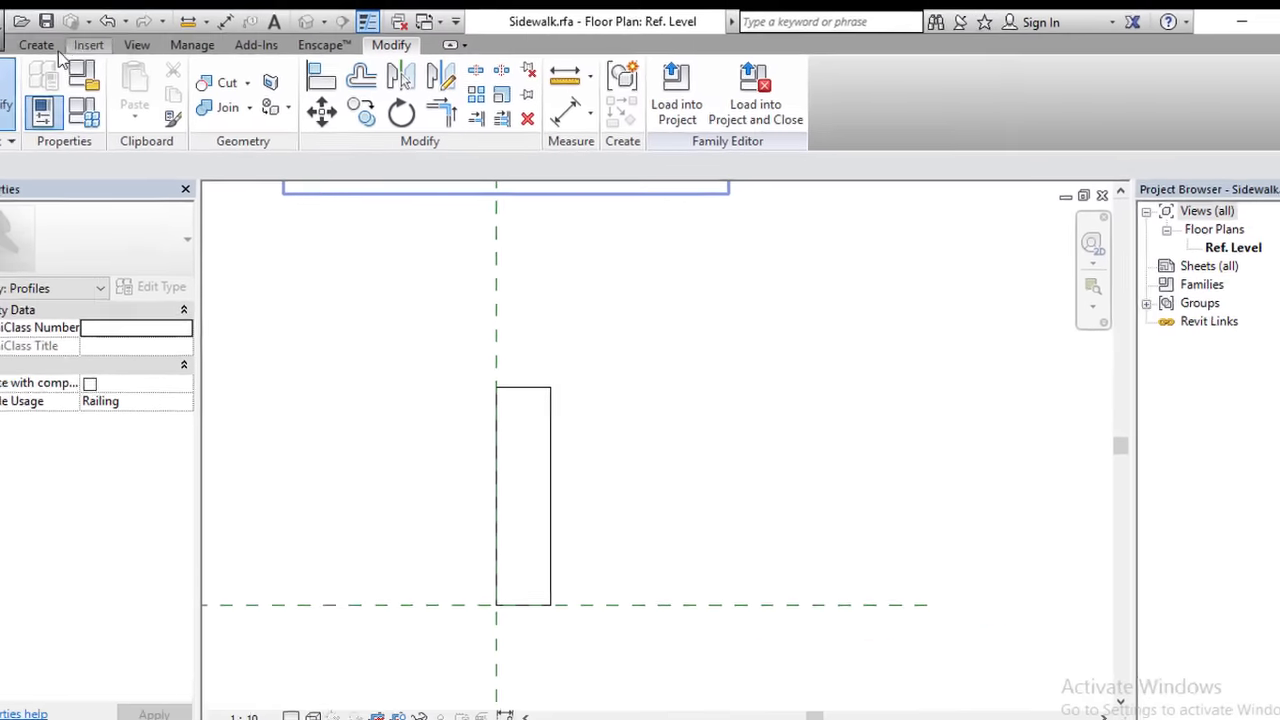
click(74, 34)
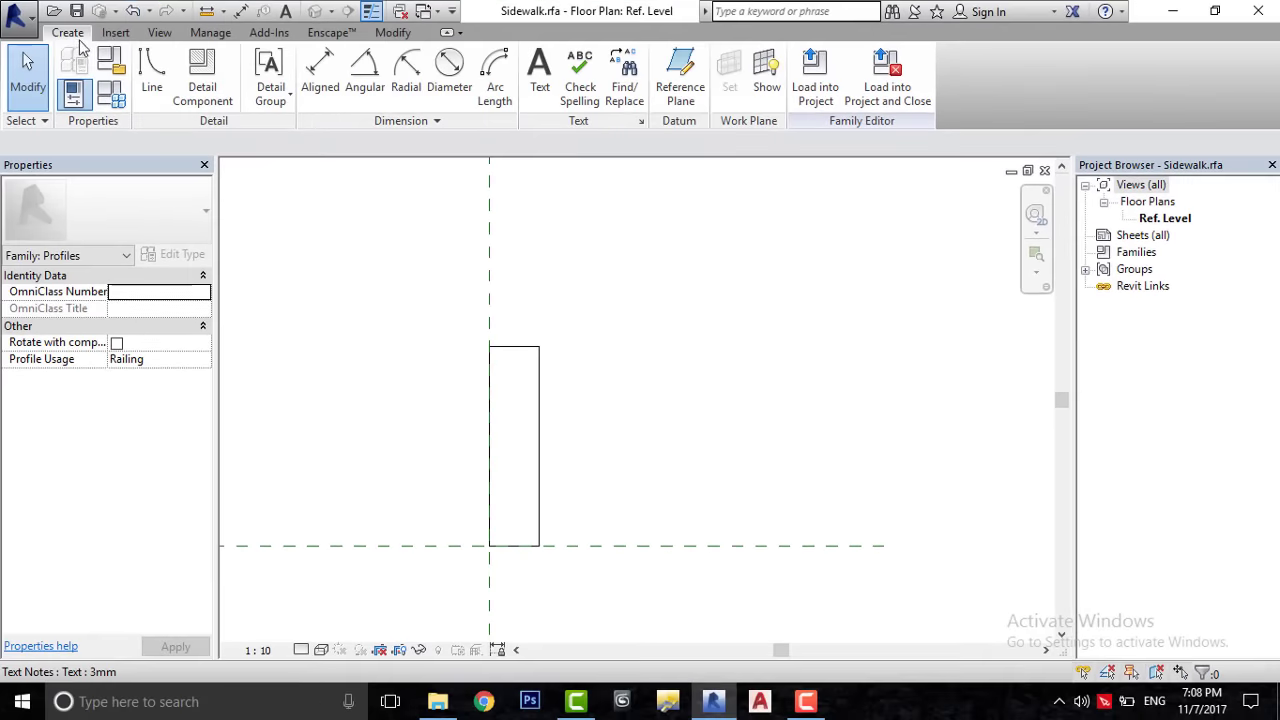
- Draw a diagonal line from the top edge midpoint to the right edge
click(202, 95)
click(762, 364)
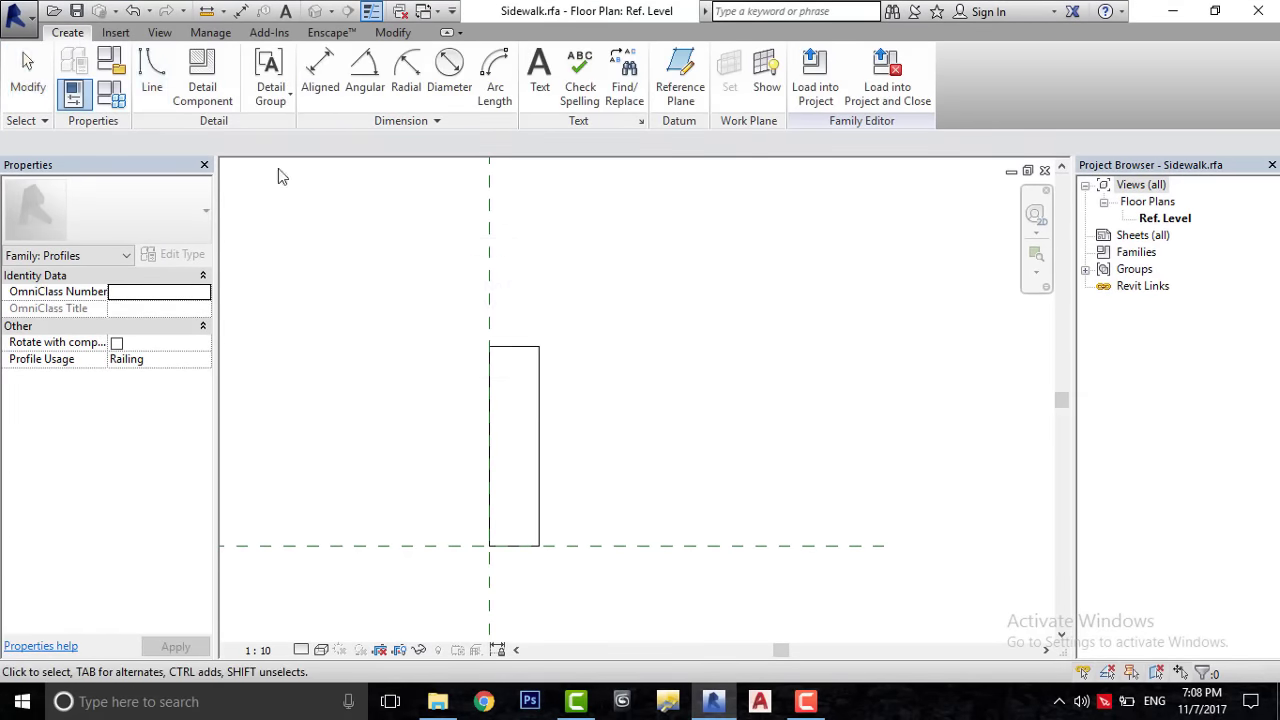
click(152, 80)
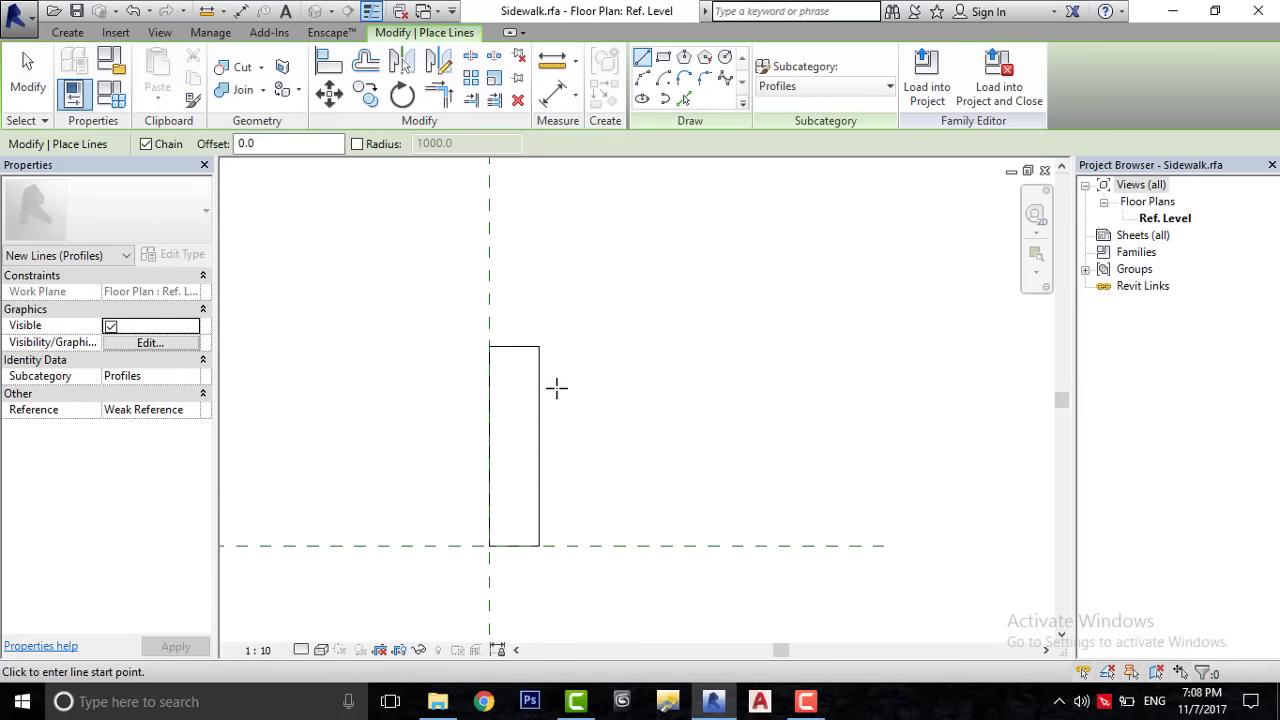
scroll(557, 388, up, 2)
scroll(443, 357, up, 2)
click(478, 298)
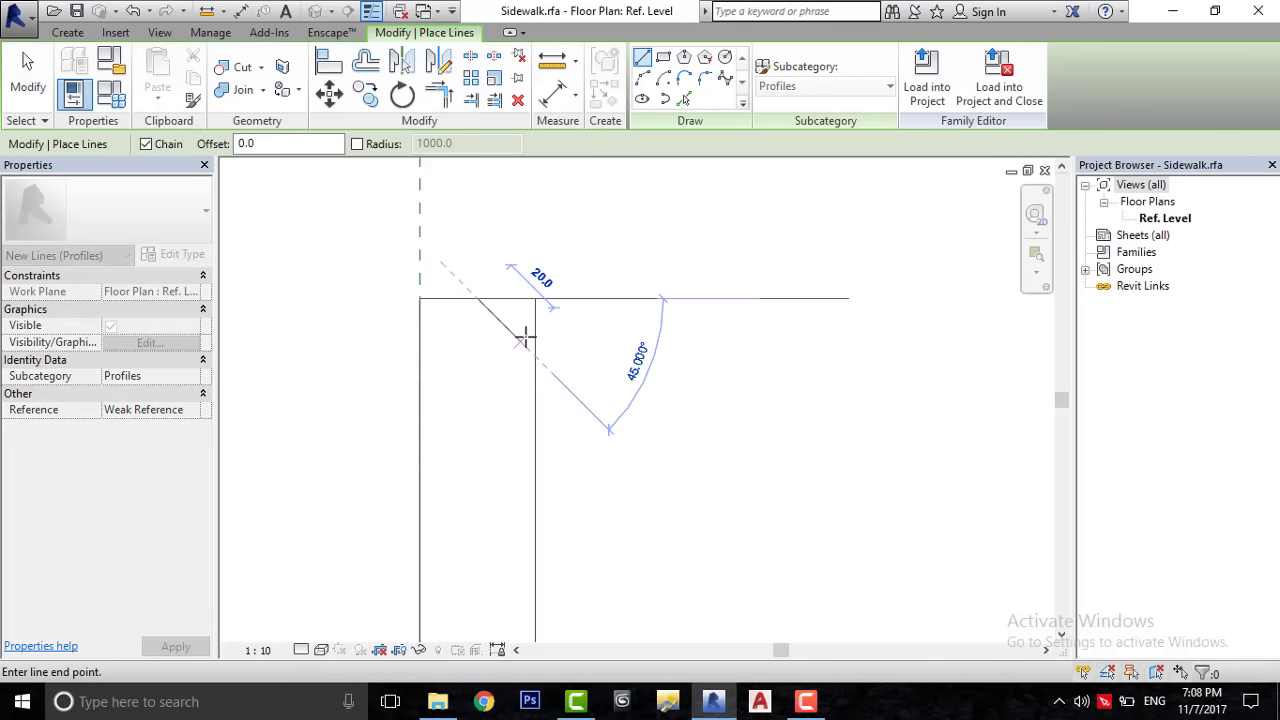
click(535, 350)
right_click(597, 294)
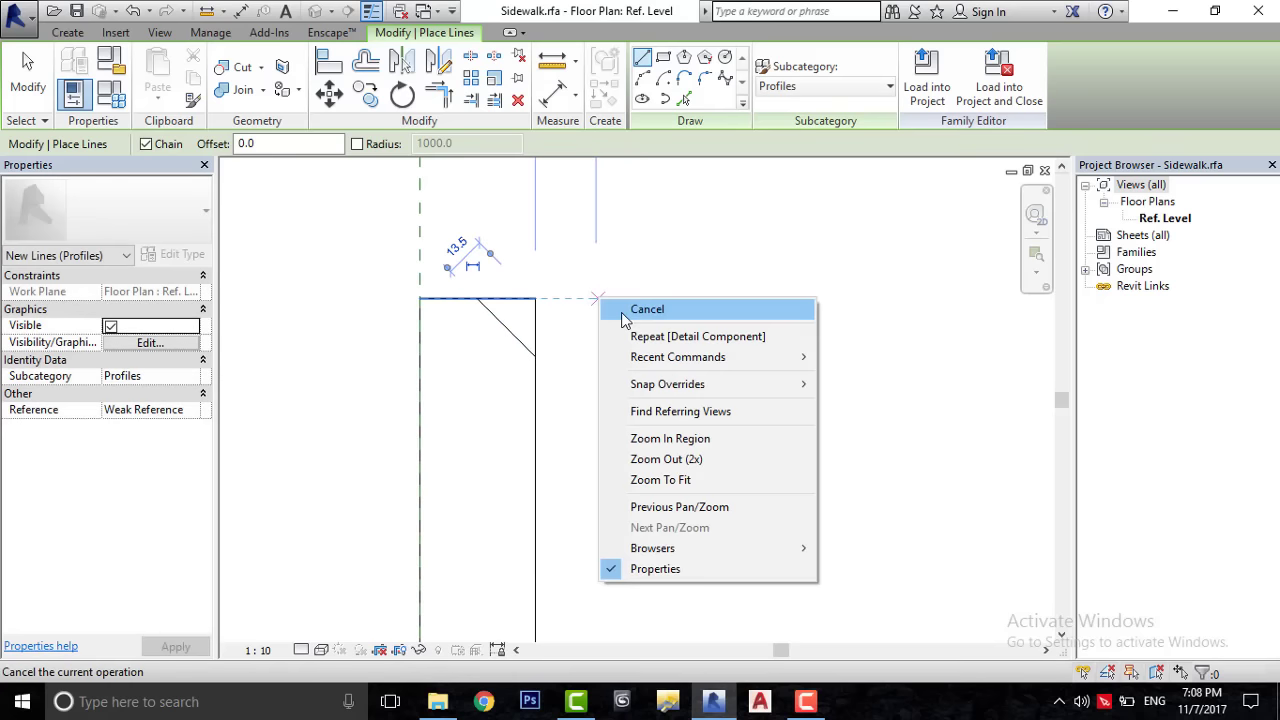
click(630, 306)
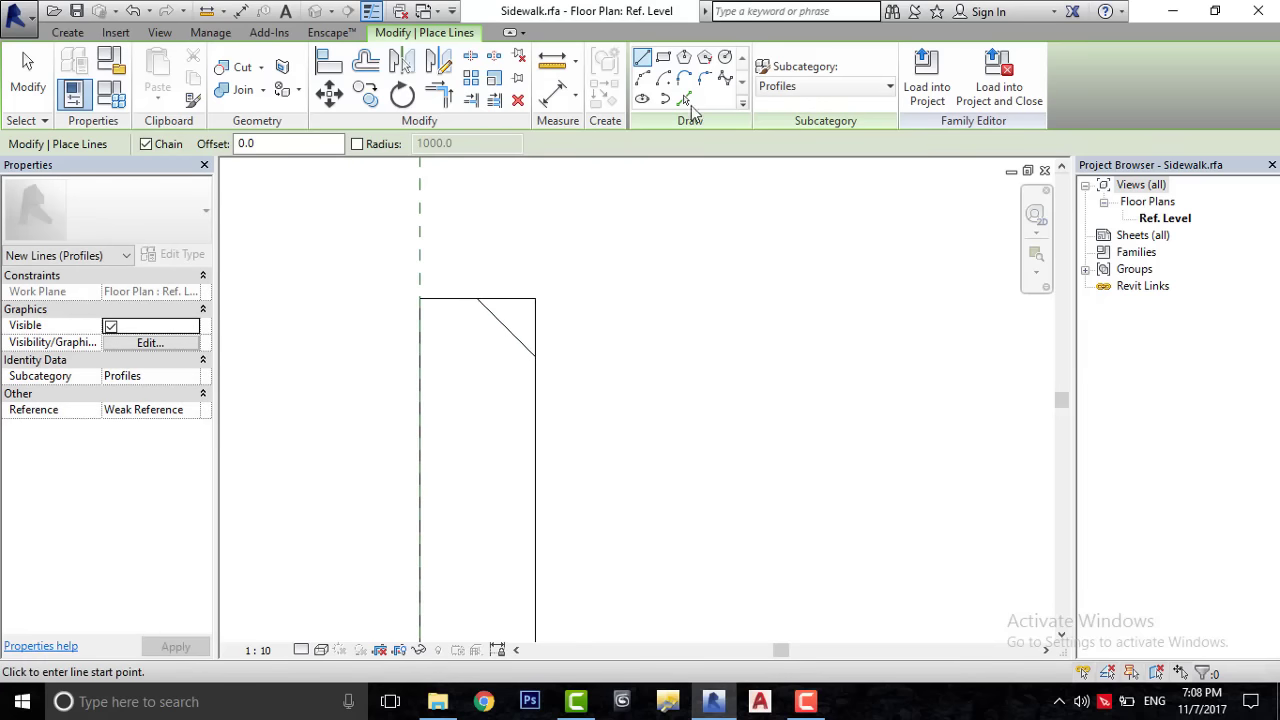
- Trim the top line to meet the diagonal with Trim/Extend to Corner
click(469, 101)
scroll(500, 345, up, 1)
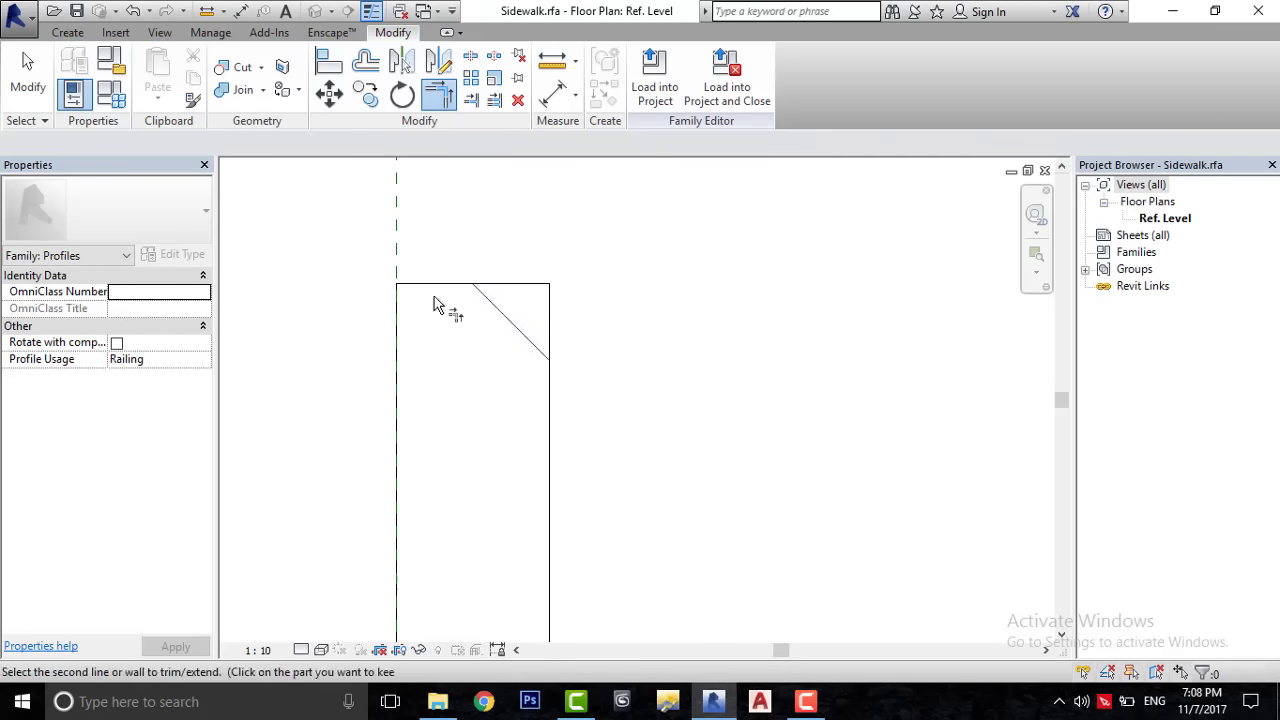
click(531, 339)
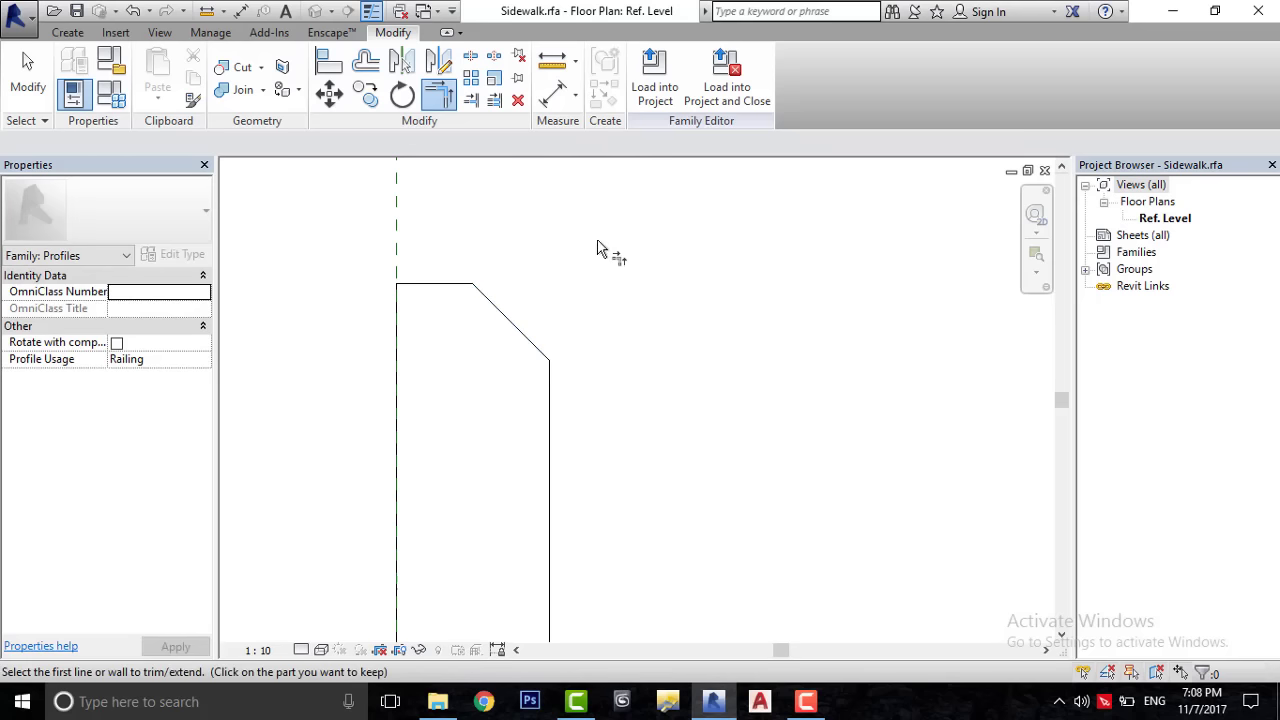
scroll(600, 251, down, 3)
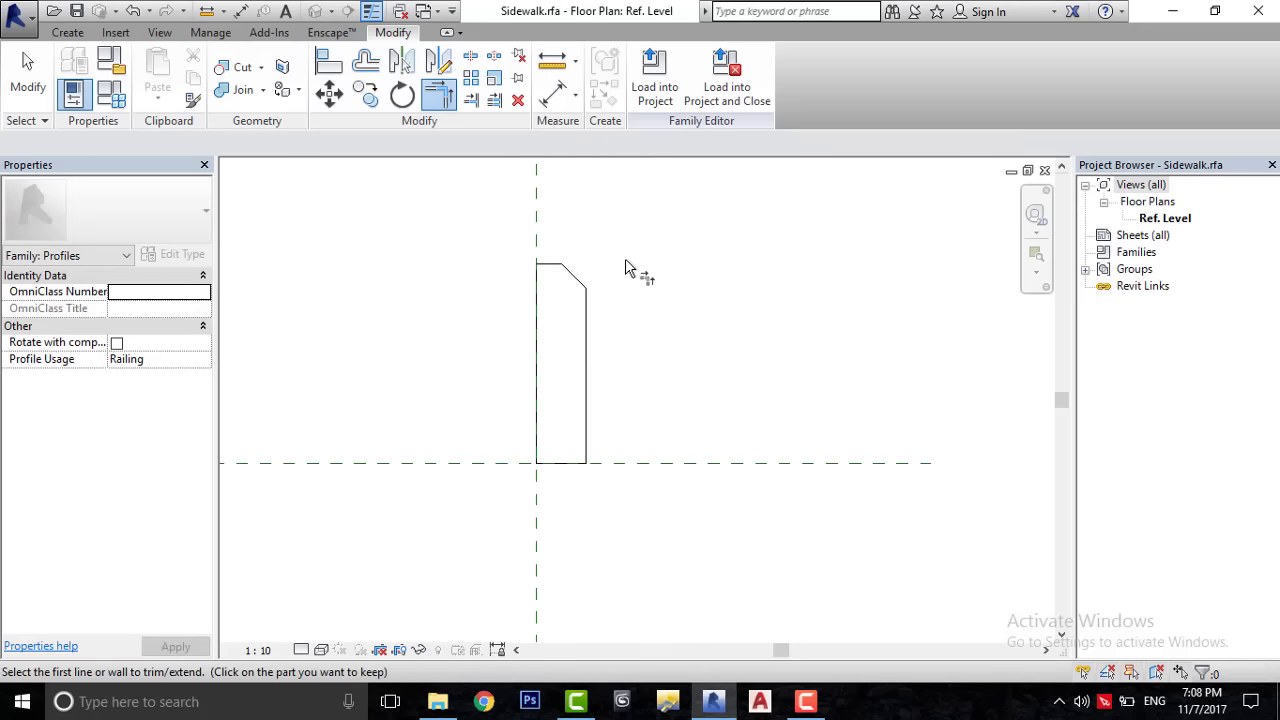
click(13, 14)
mouse_move(107, 381)
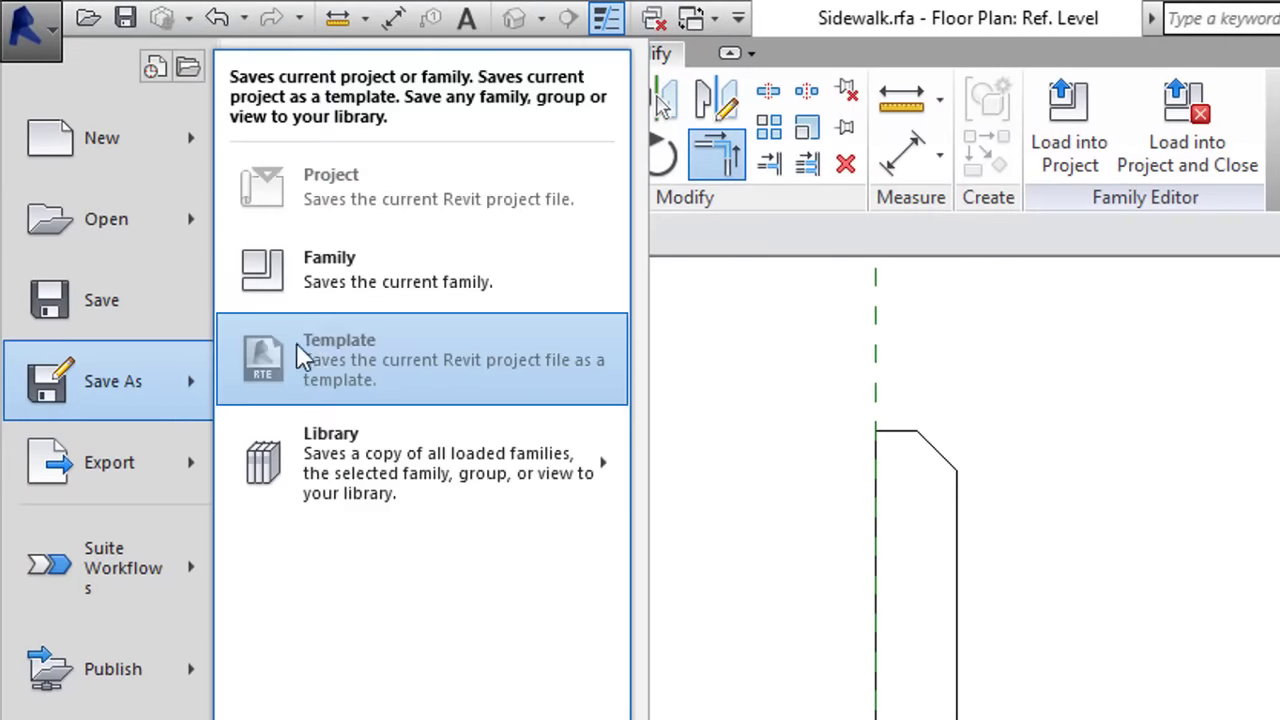
- Save the family as Sidewalk Edge.rfa and close it to return to the project
click(350, 282)
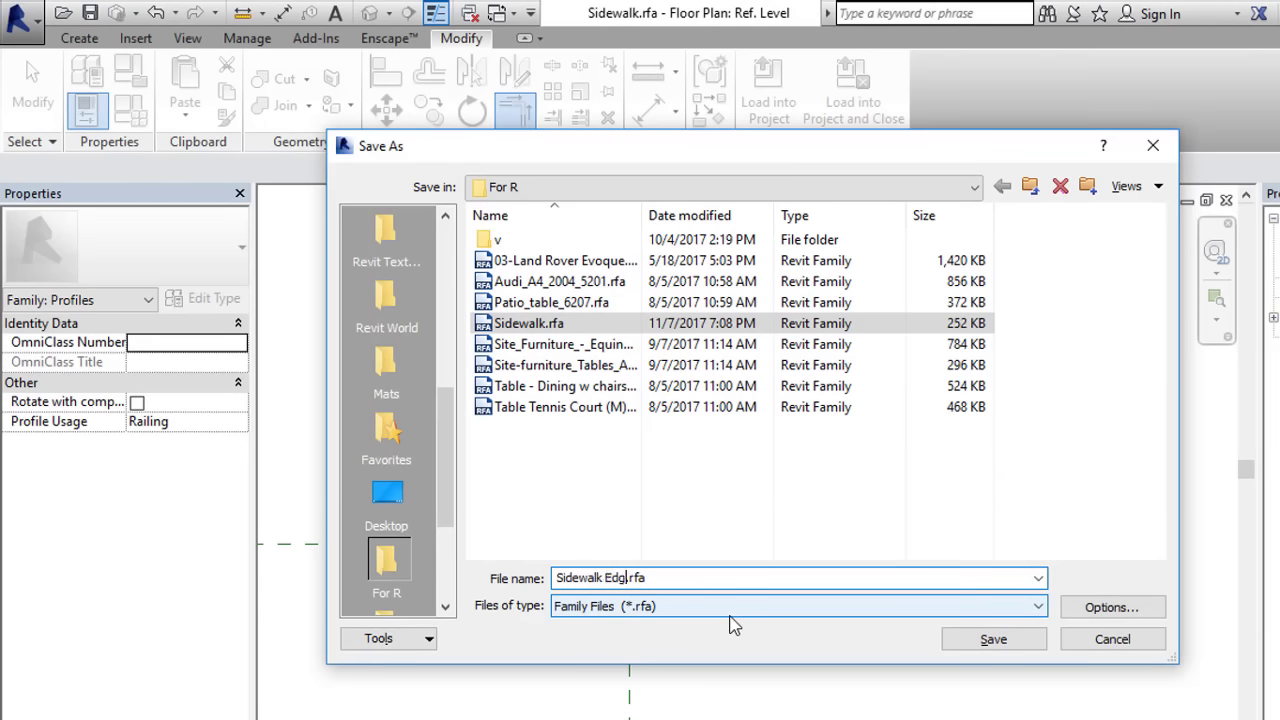
key(Return)
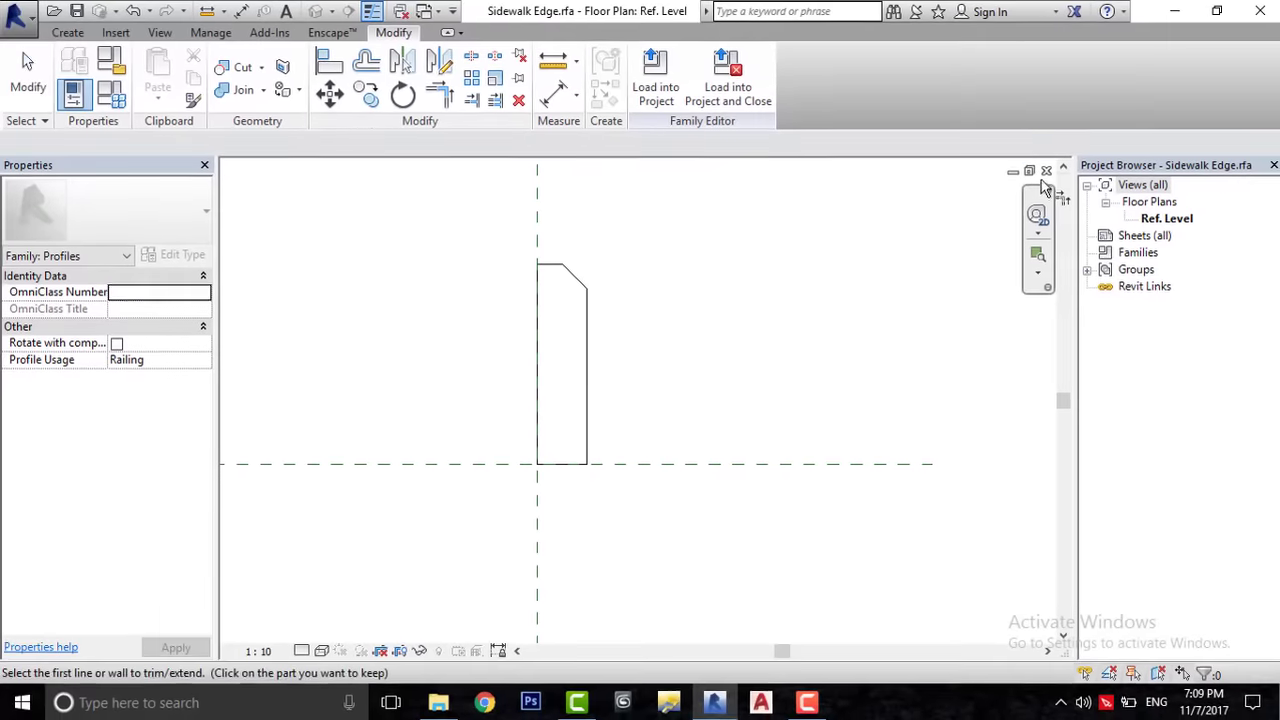
click(1045, 172)
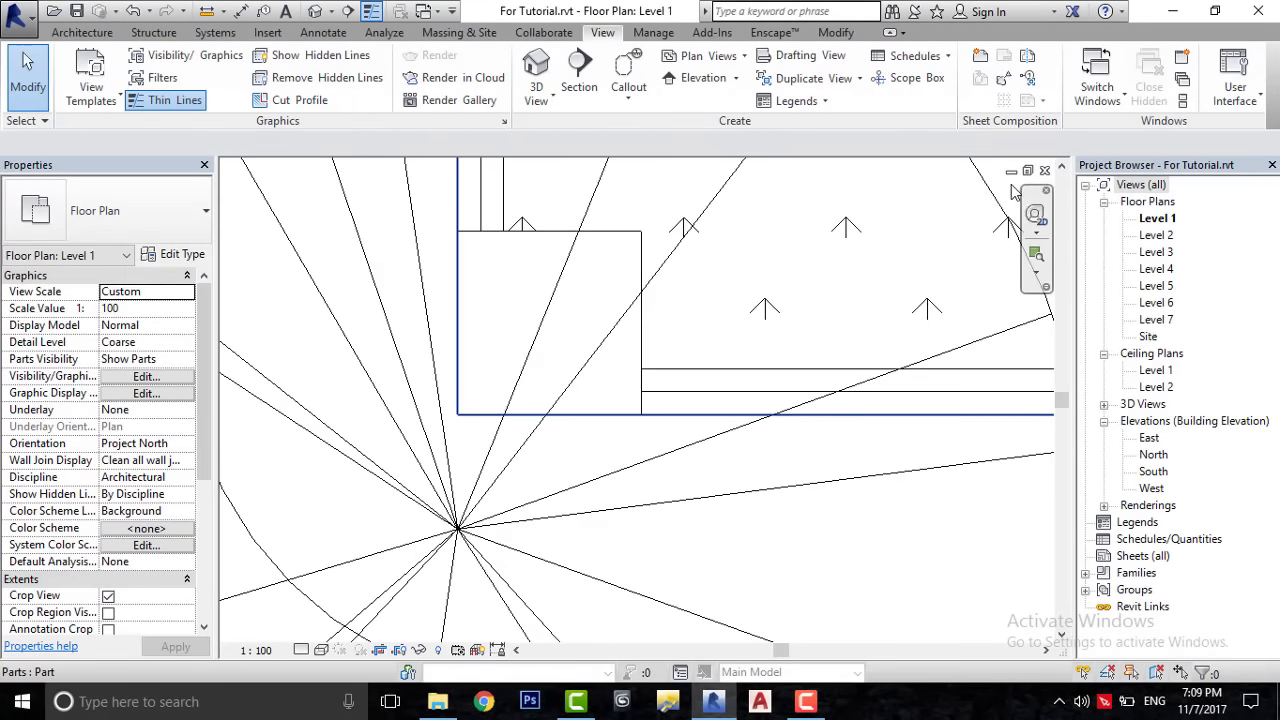
- Load Sidewalk Edge.rfa and Sidewalk.rfa from the For R folder into the project
scroll(760, 330, down, 4)
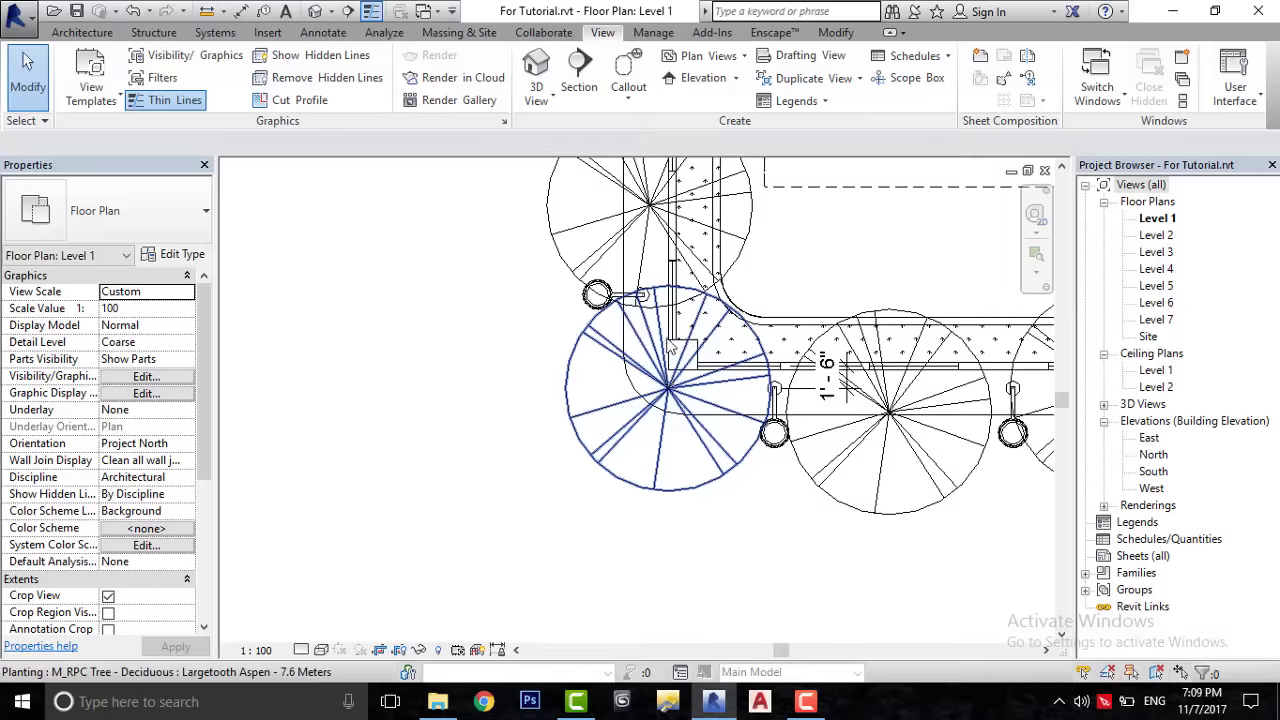
scroll(829, 363, down, 3)
scroll(814, 286, down, 3)
scroll(567, 507, down, 1)
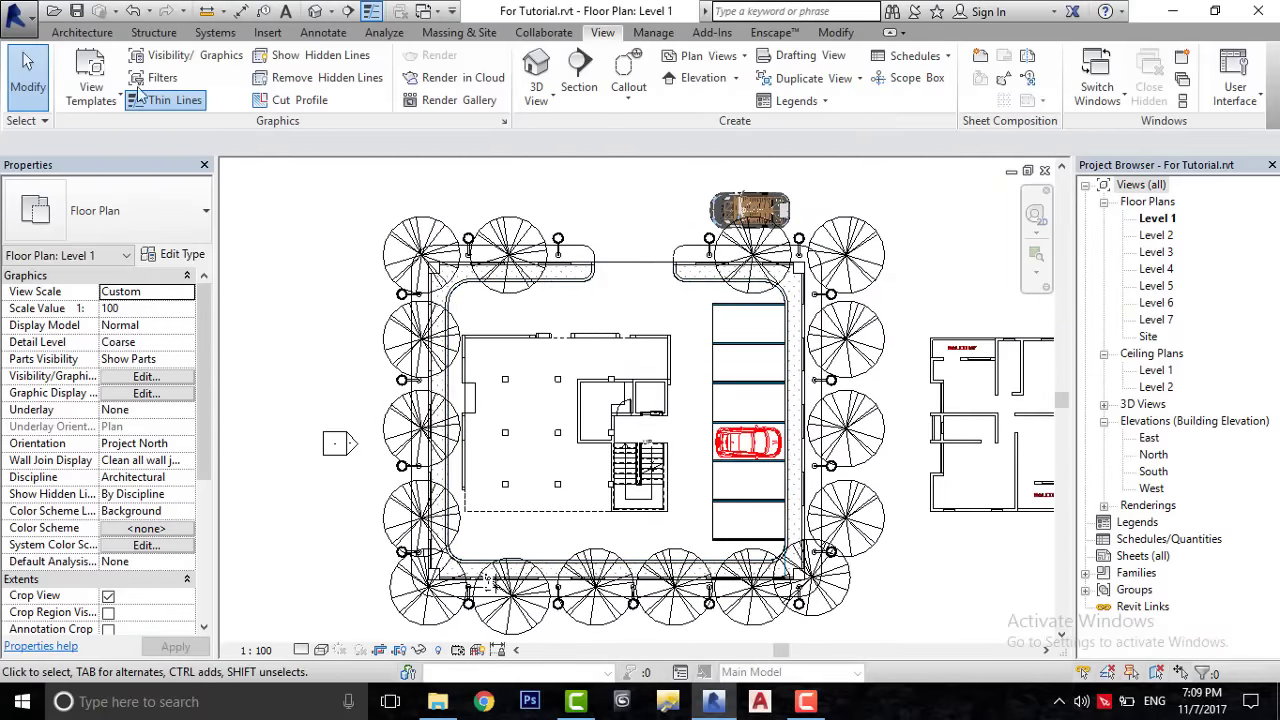
click(267, 33)
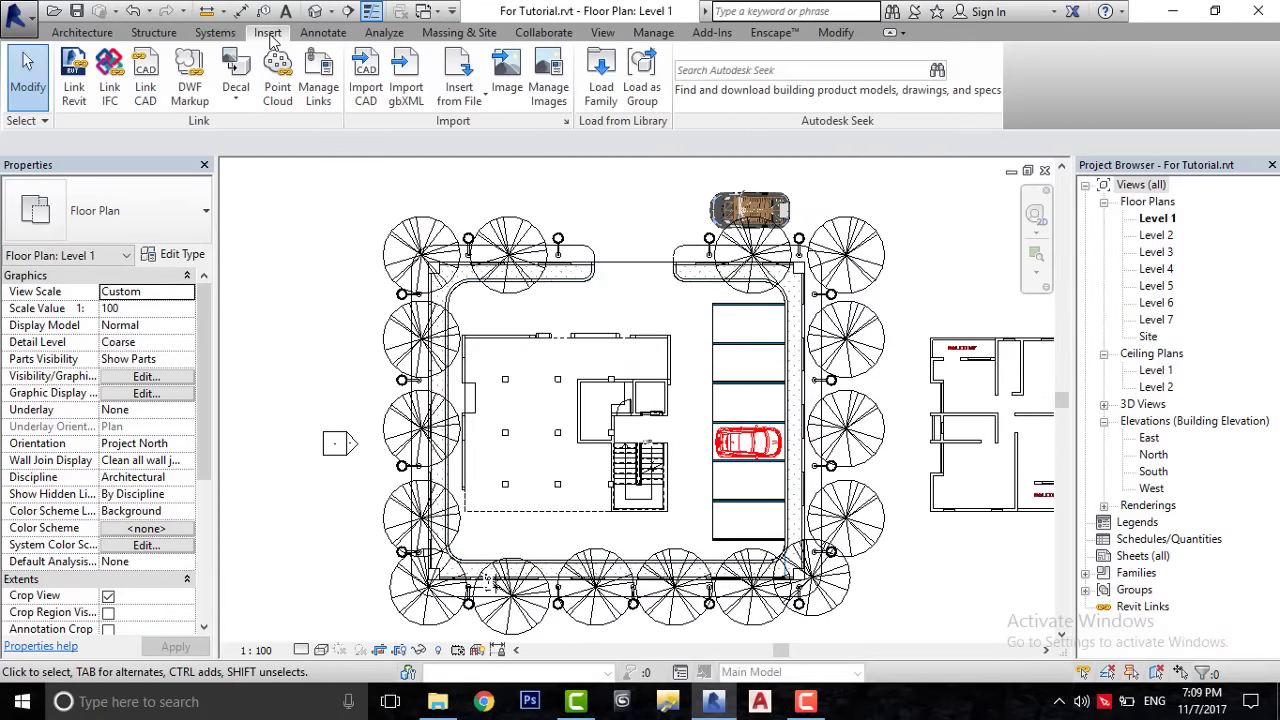
click(598, 90)
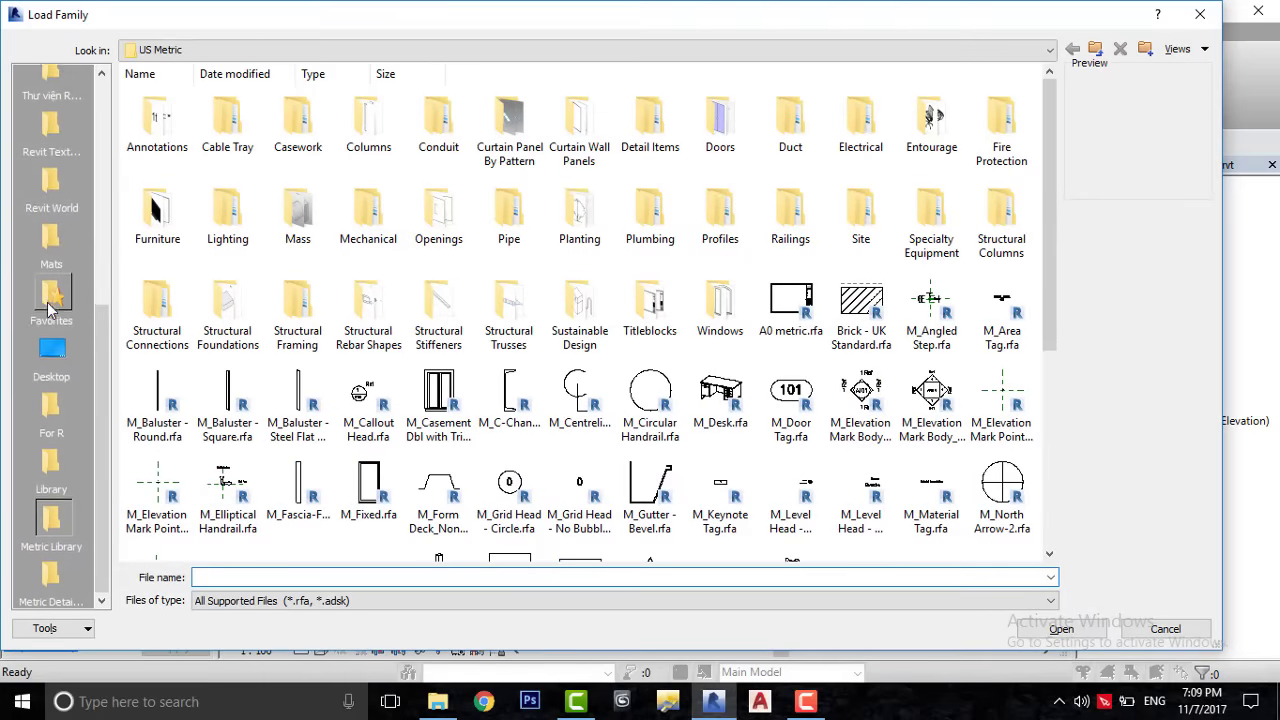
scroll(505, 160, down, 3)
scroll(500, 168, down, 1)
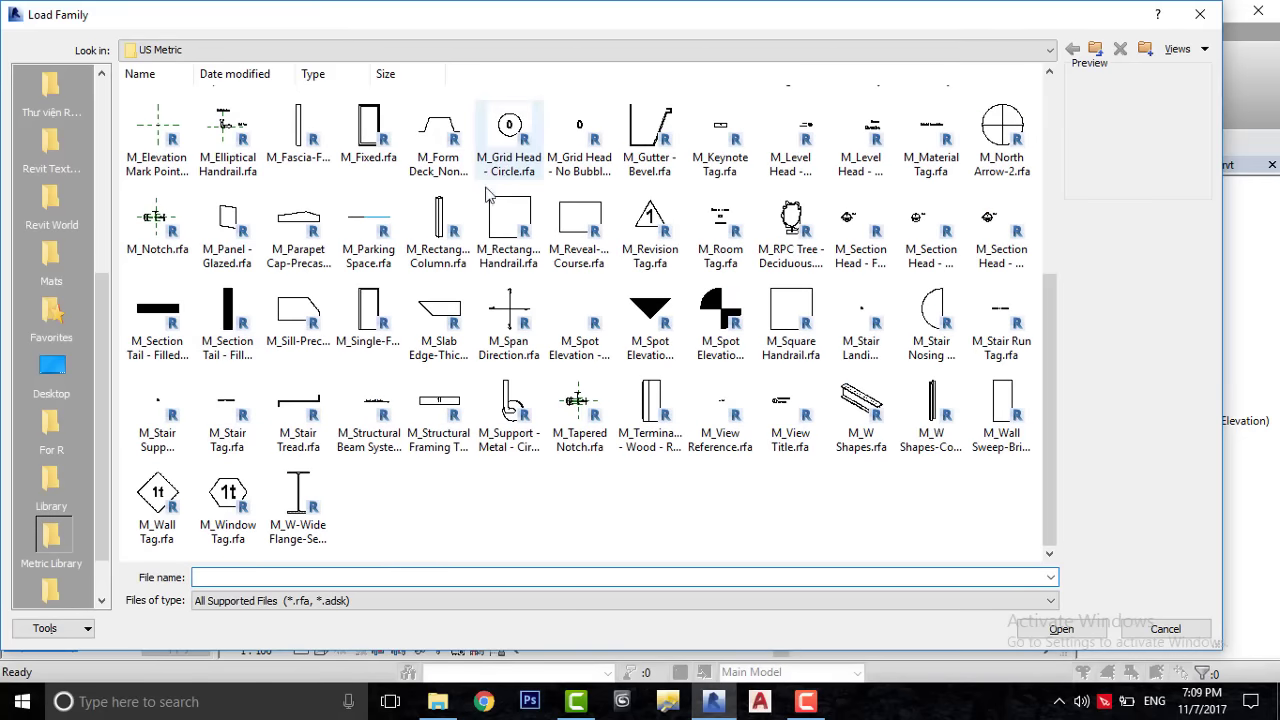
click(55, 432)
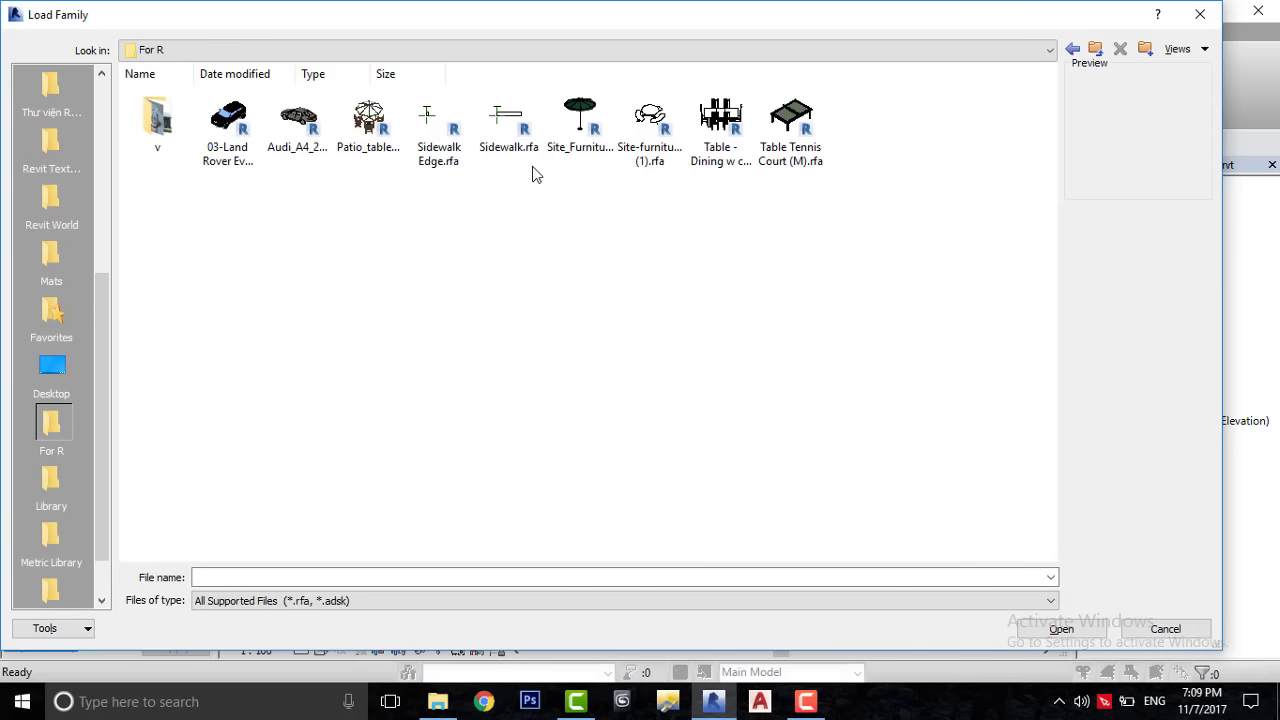
drag(533, 176, 440, 108)
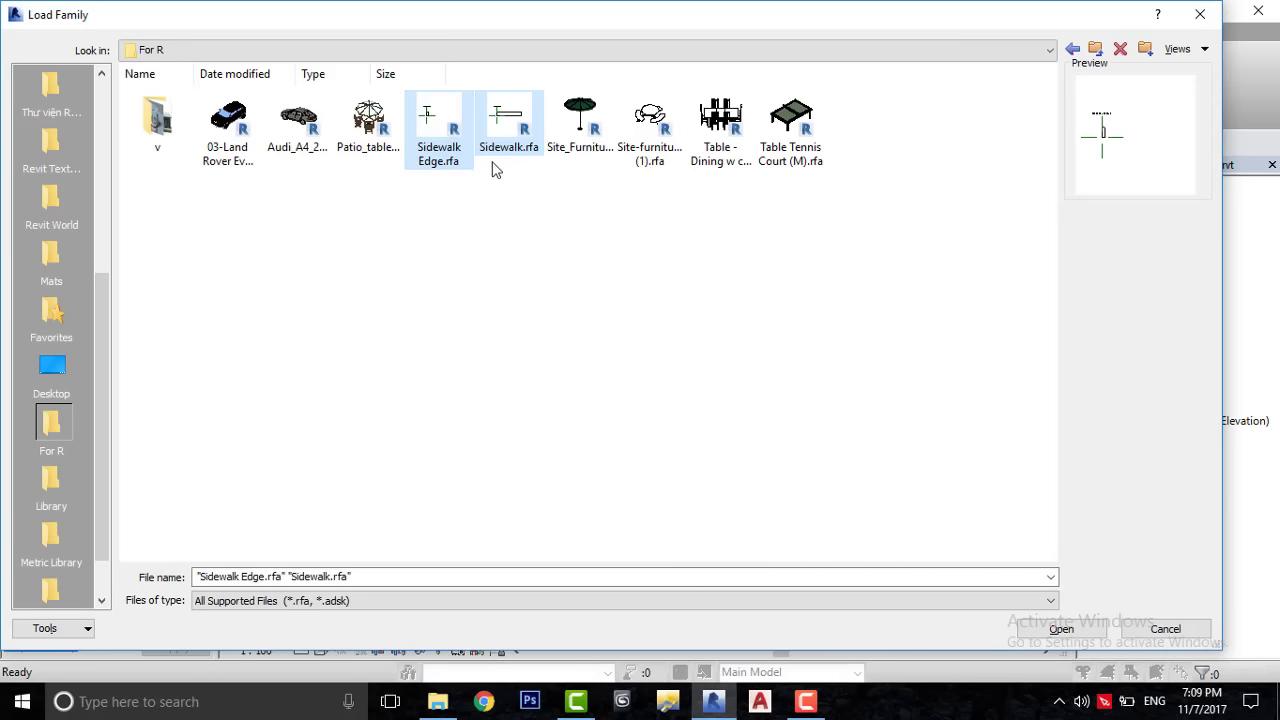
click(1079, 633)
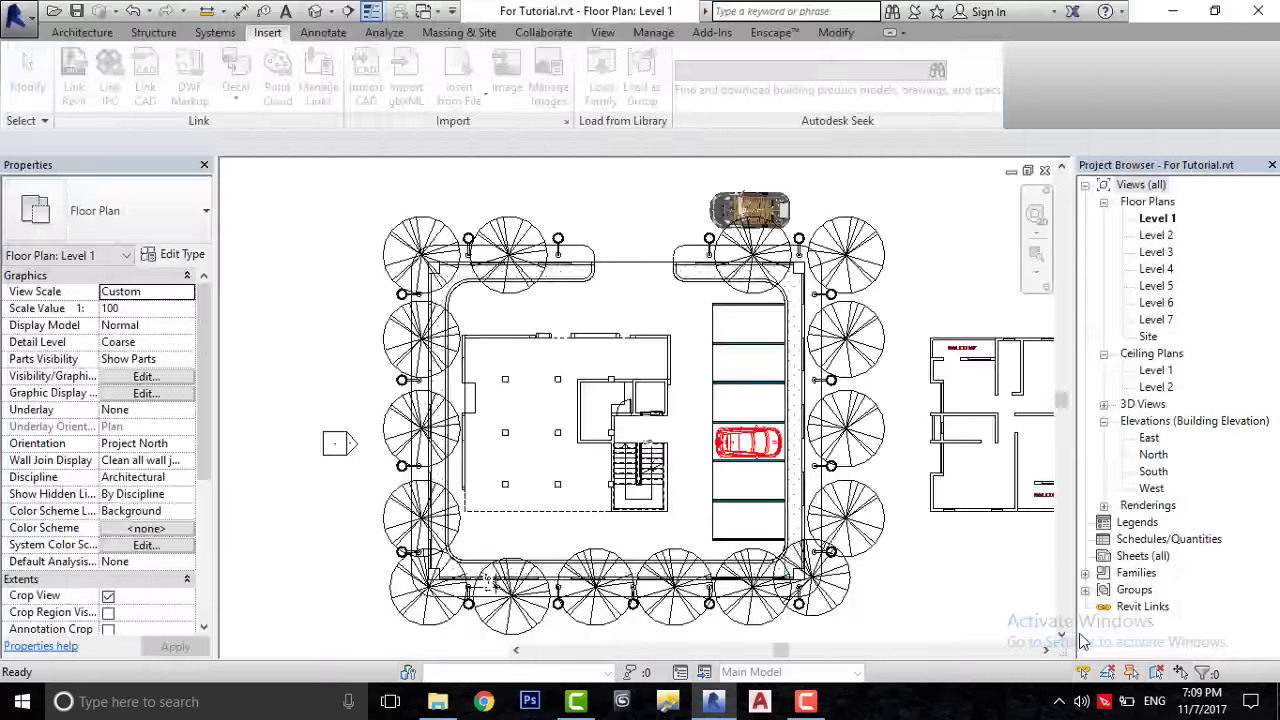
- Start sketching a railing path near the top sidewalk
click(57, 34)
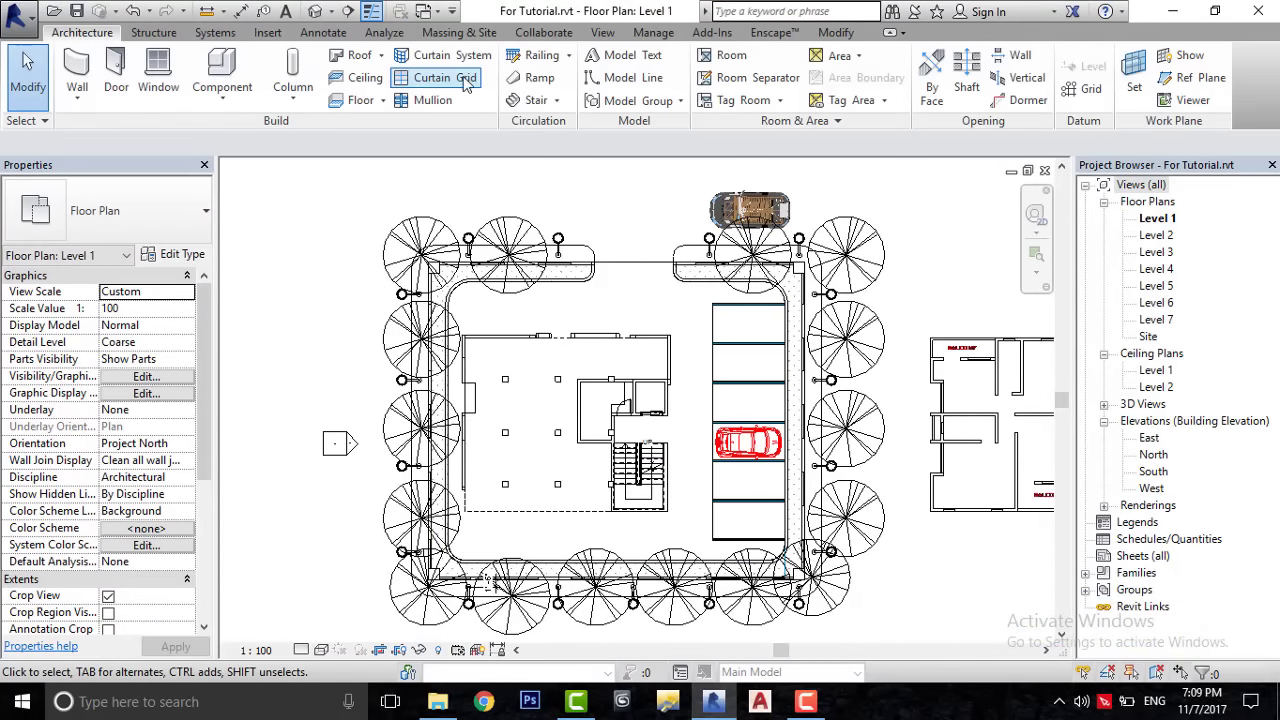
click(533, 66)
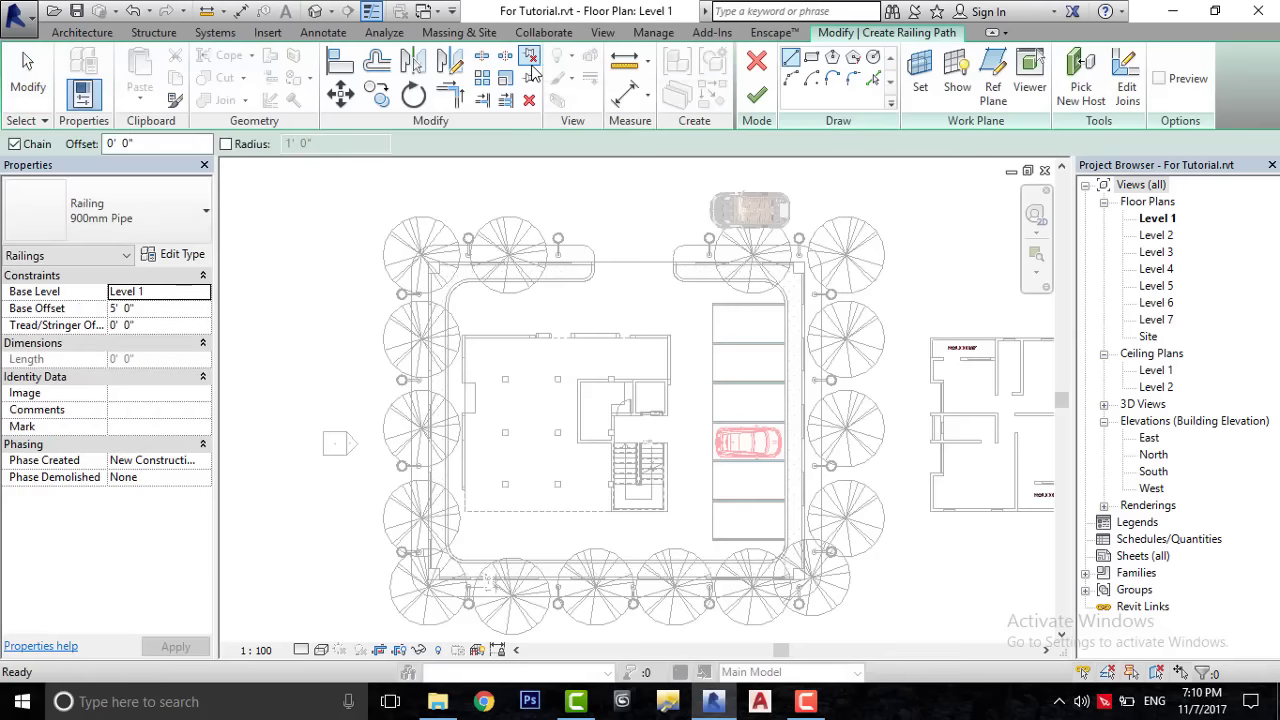
scroll(700, 212, up, 1)
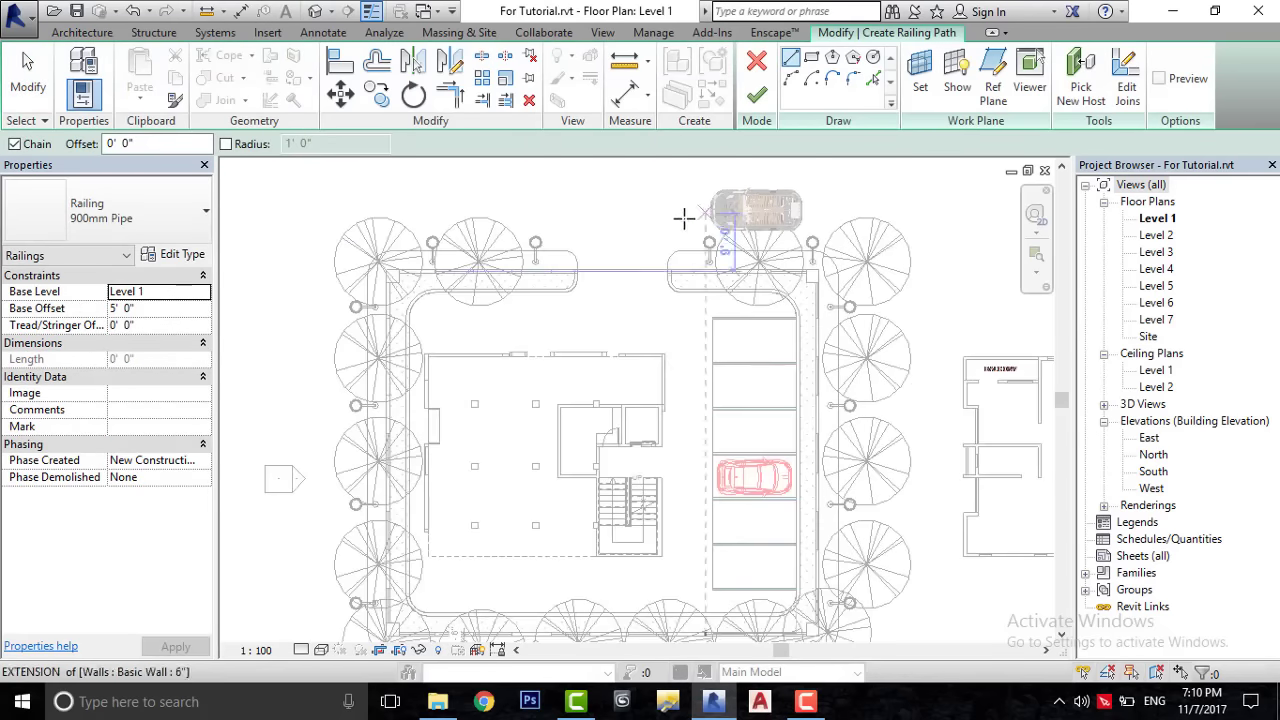
middle_drag(686, 217, 633, 281)
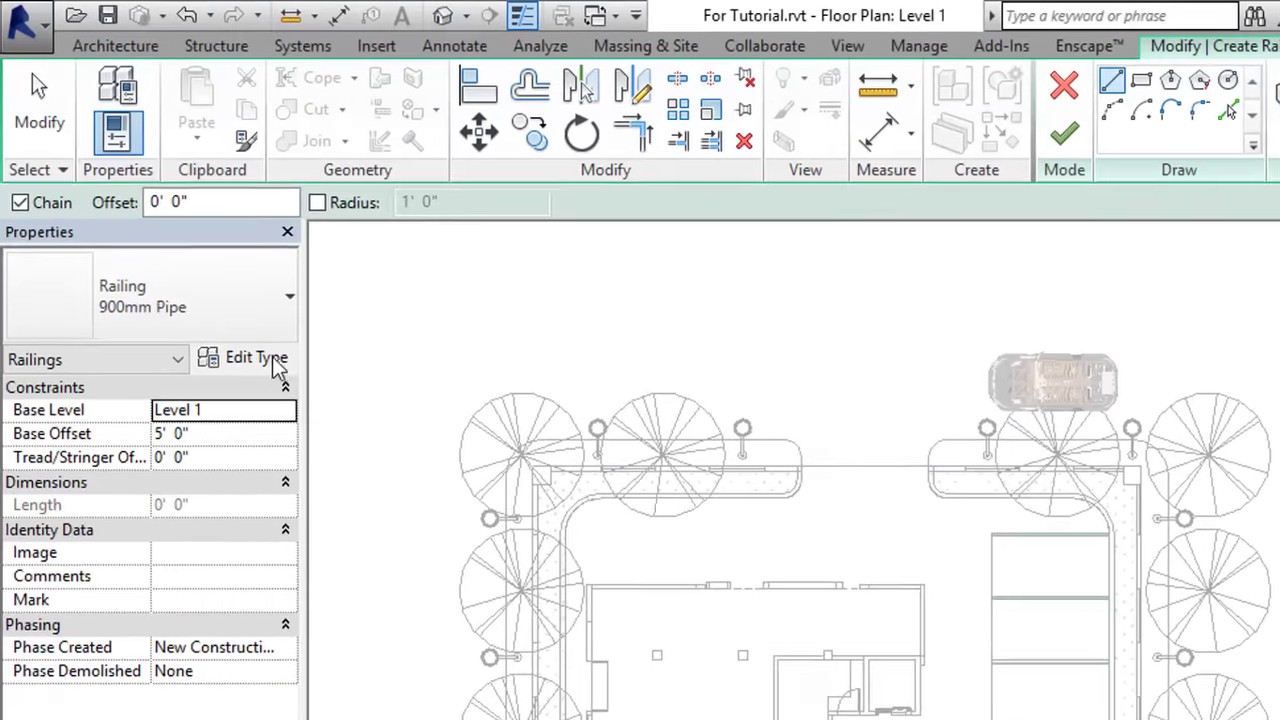
- Duplicate the railing type as Sitewalk and open its rail structure
click(183, 255)
click(749, 131)
text(Sitewall)
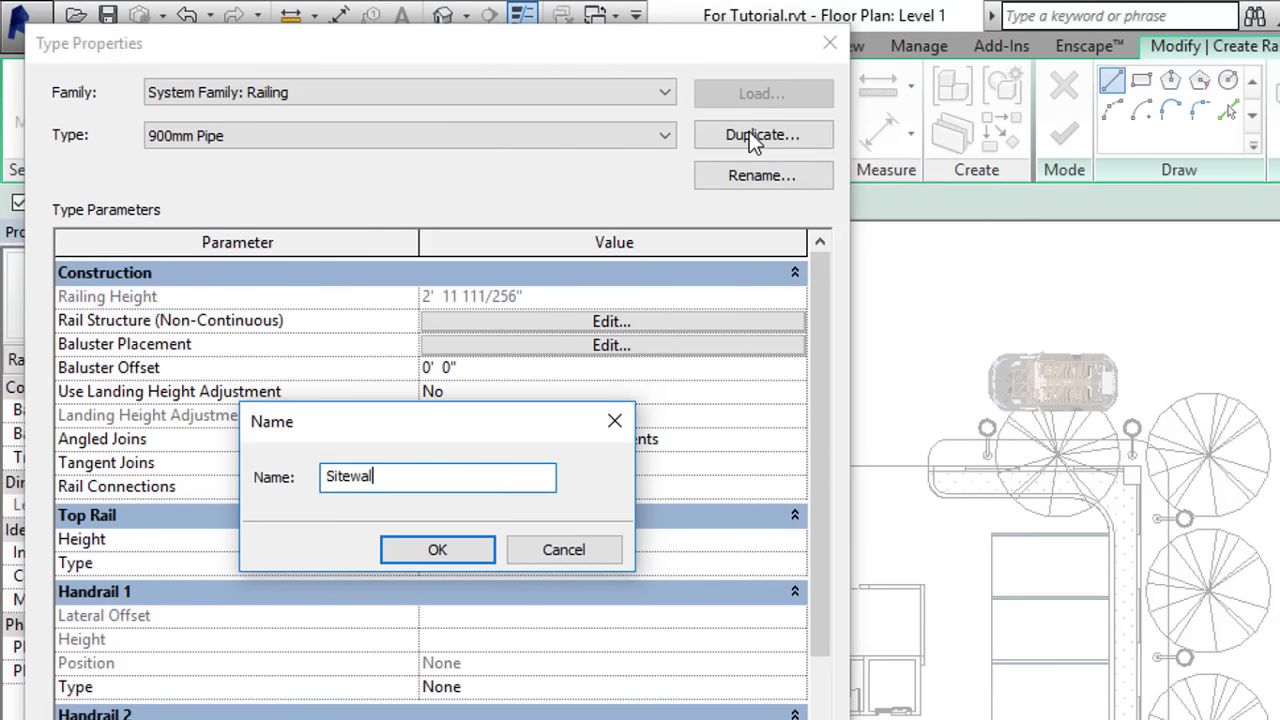
text(k)
key(Return)
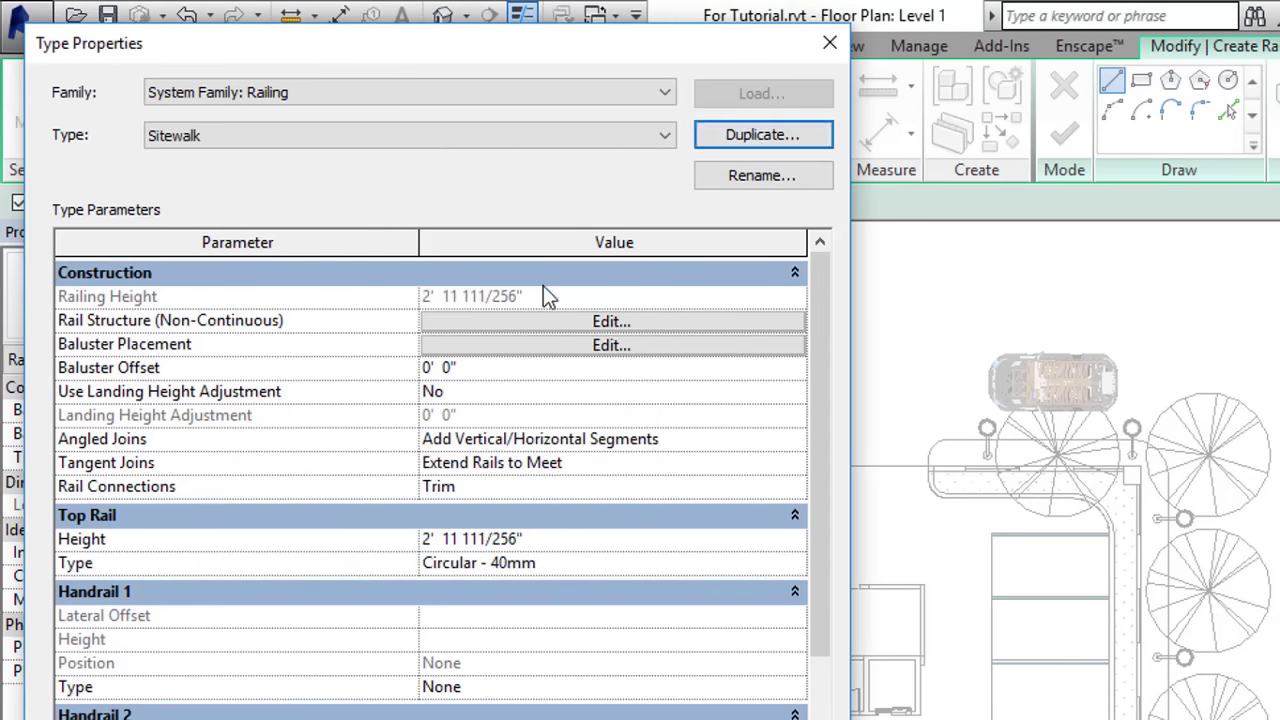
click(549, 328)
- Delete Rails 6 through 2, leaving only Rail 1
click(532, 342)
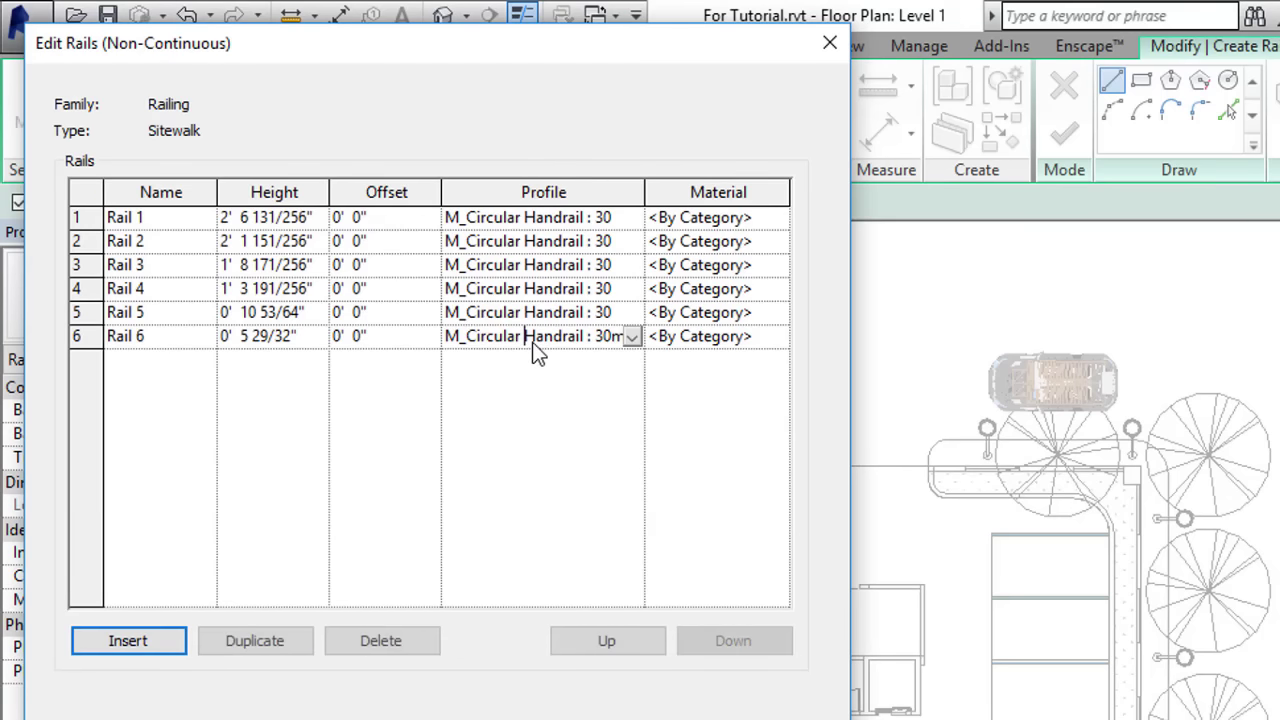
click(380, 650)
click(380, 650)
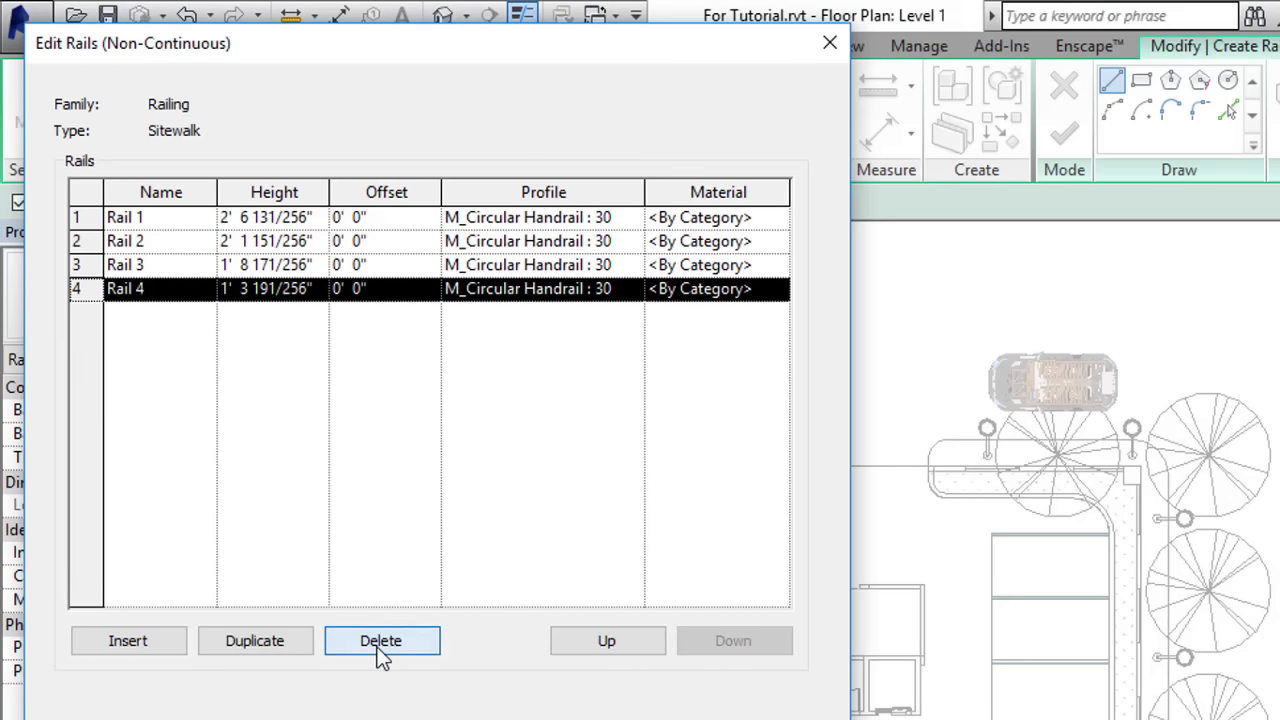
click(380, 650)
click(380, 650)
click(381, 652)
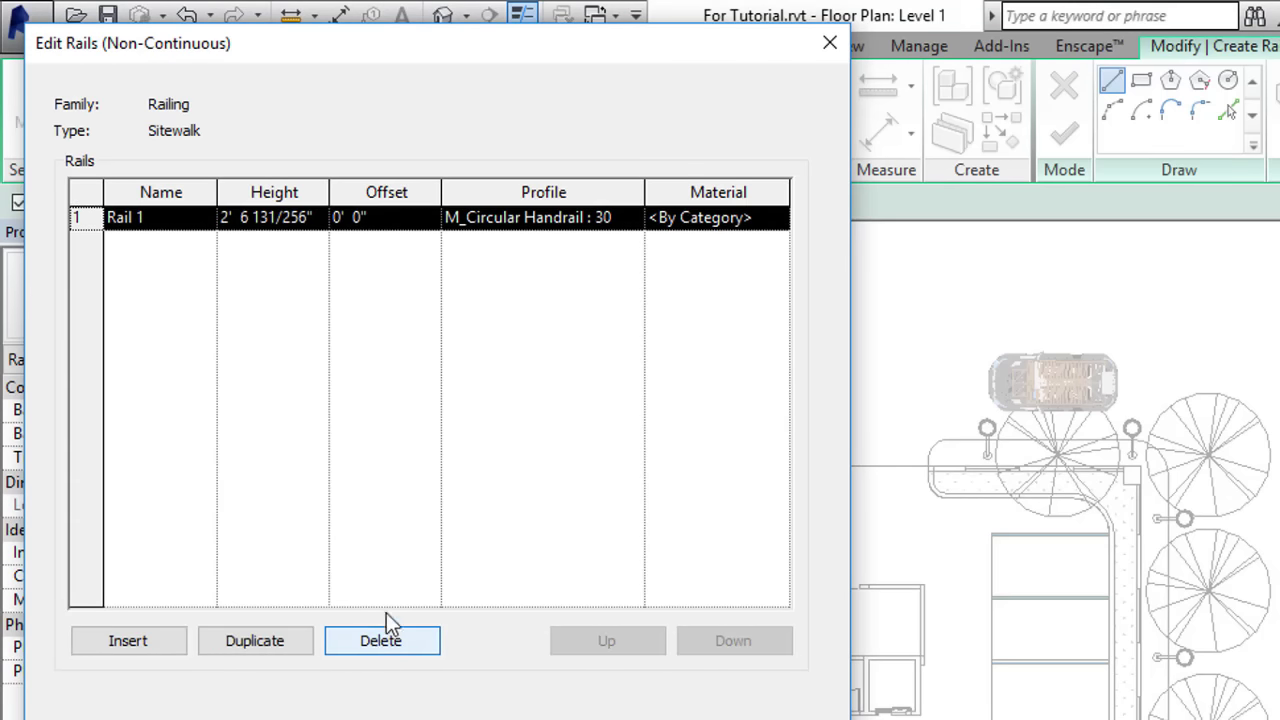
- Set Rail 1's profile to Sidewalk : Sidewalk
click(632, 226)
scroll(638, 280, down, 1)
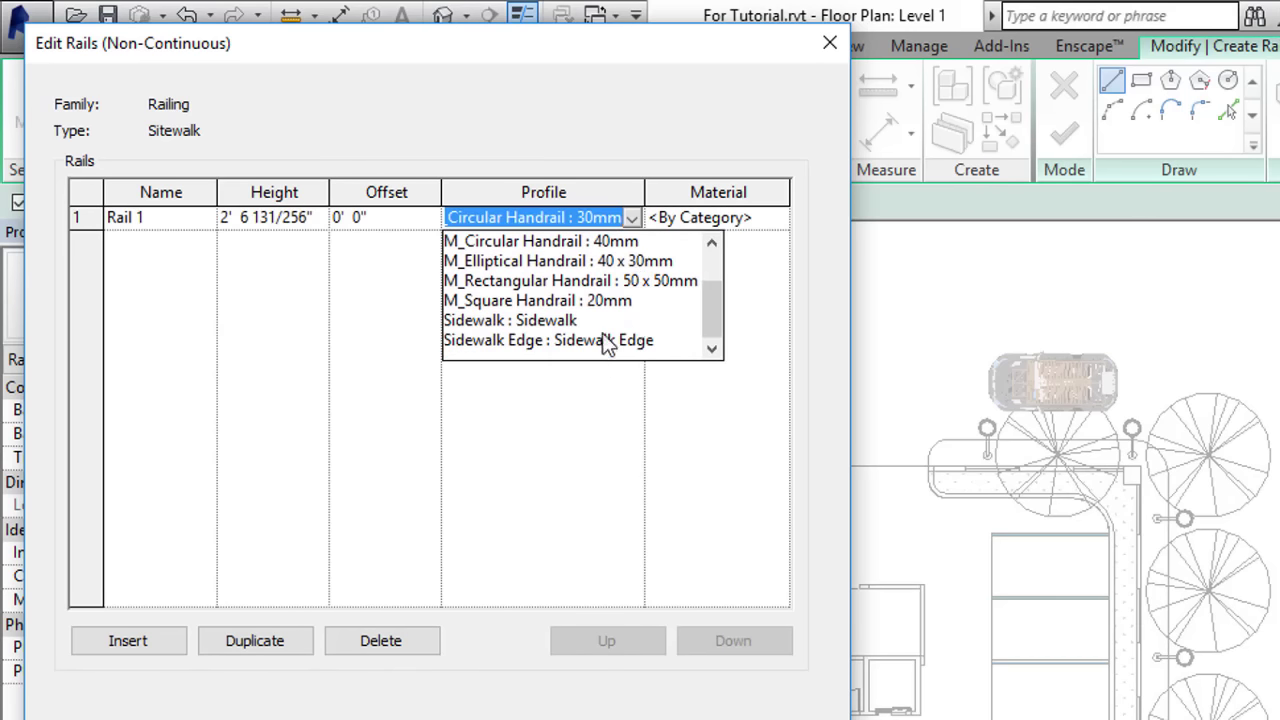
click(544, 321)
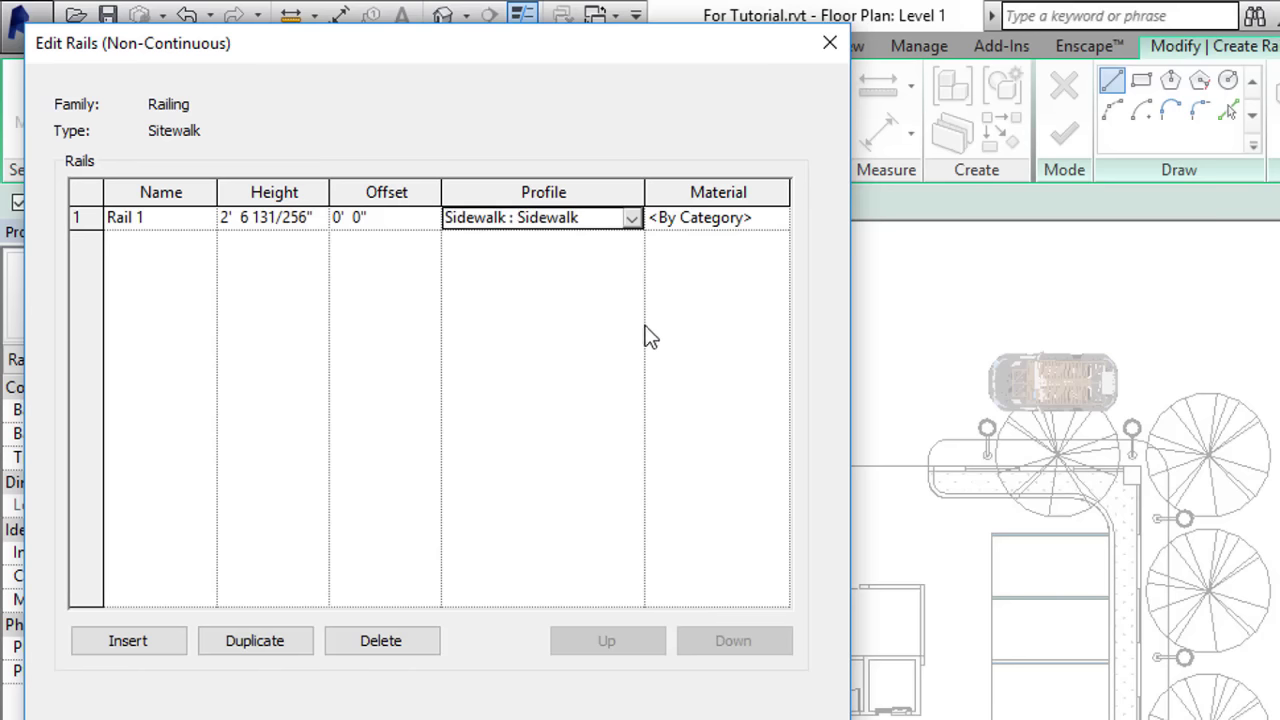
click(775, 217)
click(775, 217)
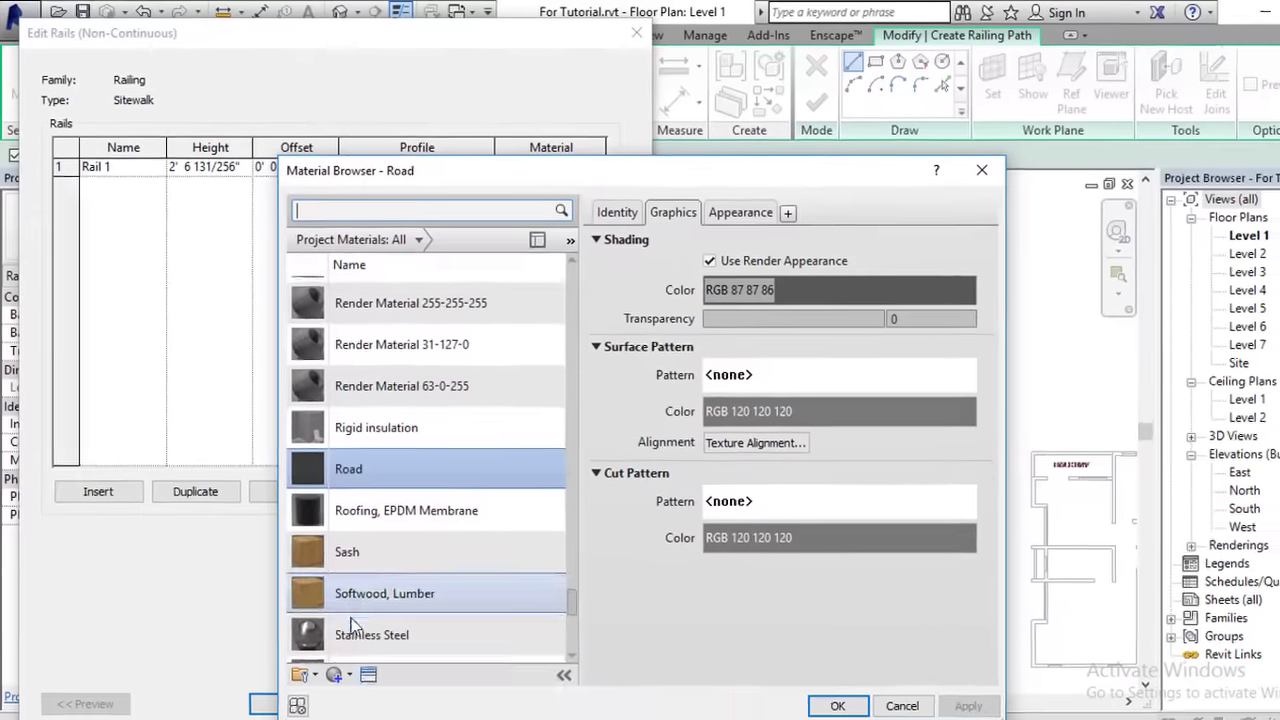
- Create and rename a new Sidewalk material, with shading using the render appearance
scroll(351, 618, down, 2)
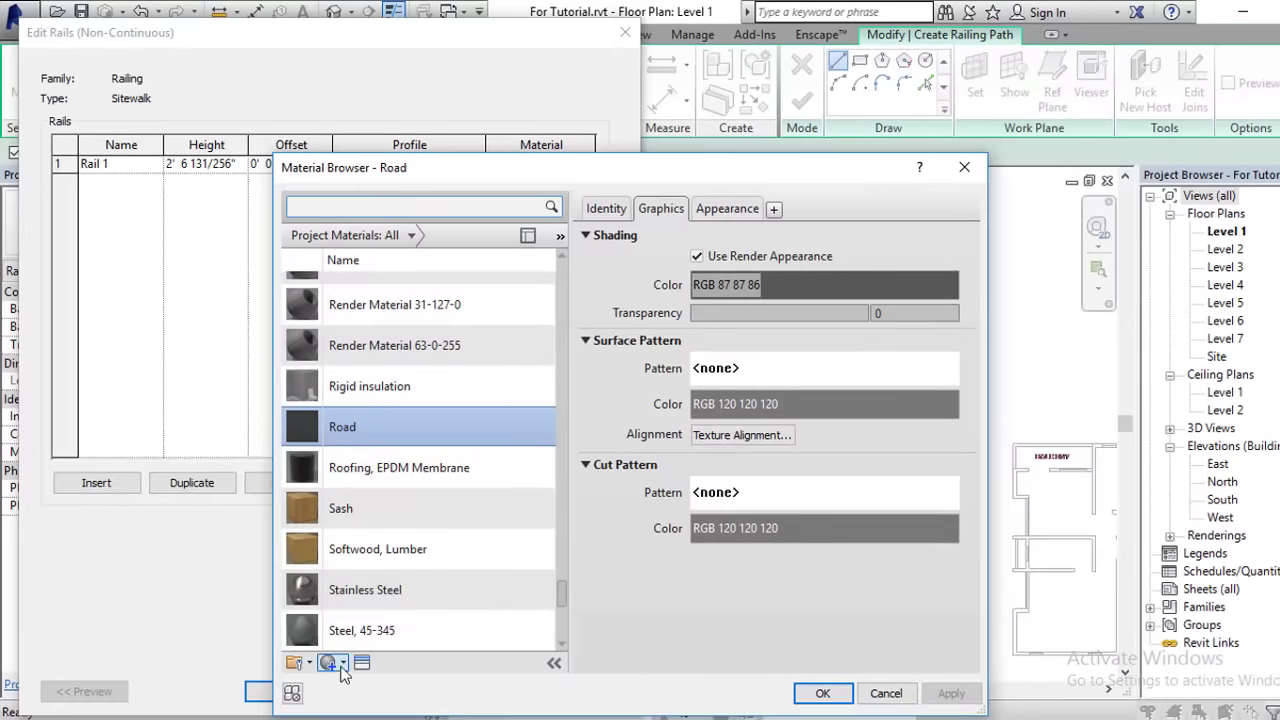
click(343, 663)
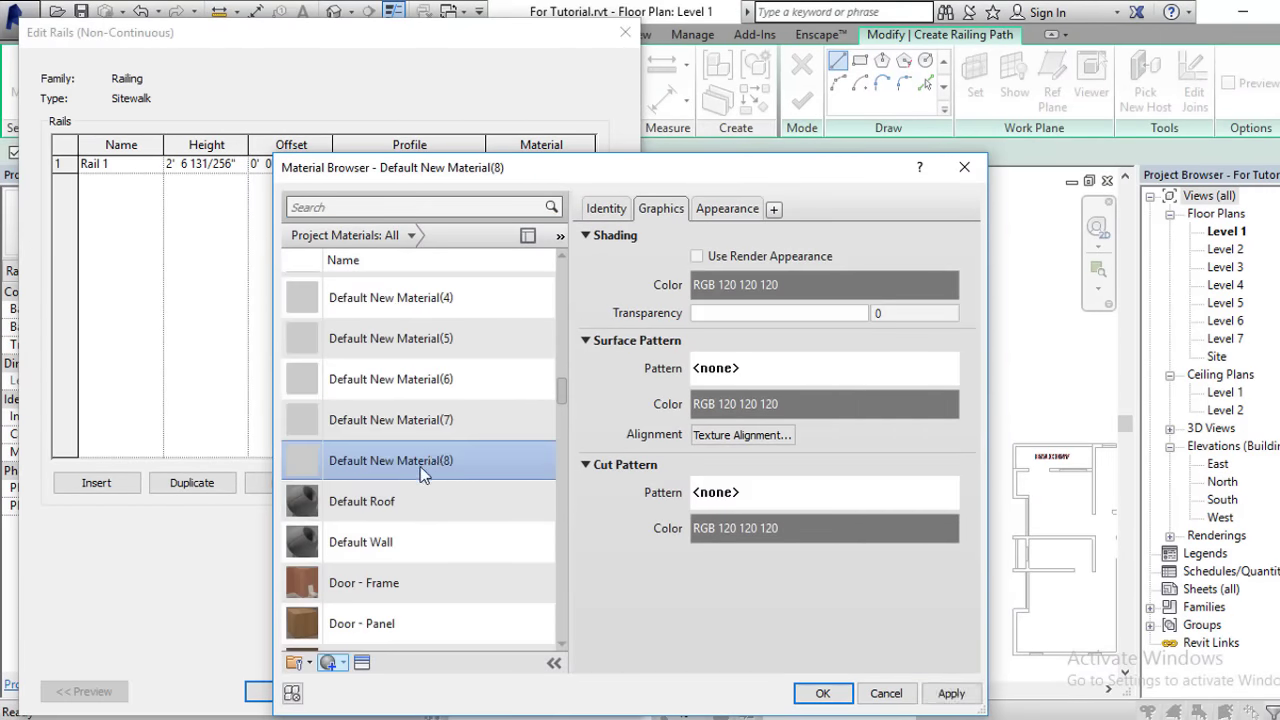
right_click(420, 466)
click(455, 521)
text(Sidewalk)
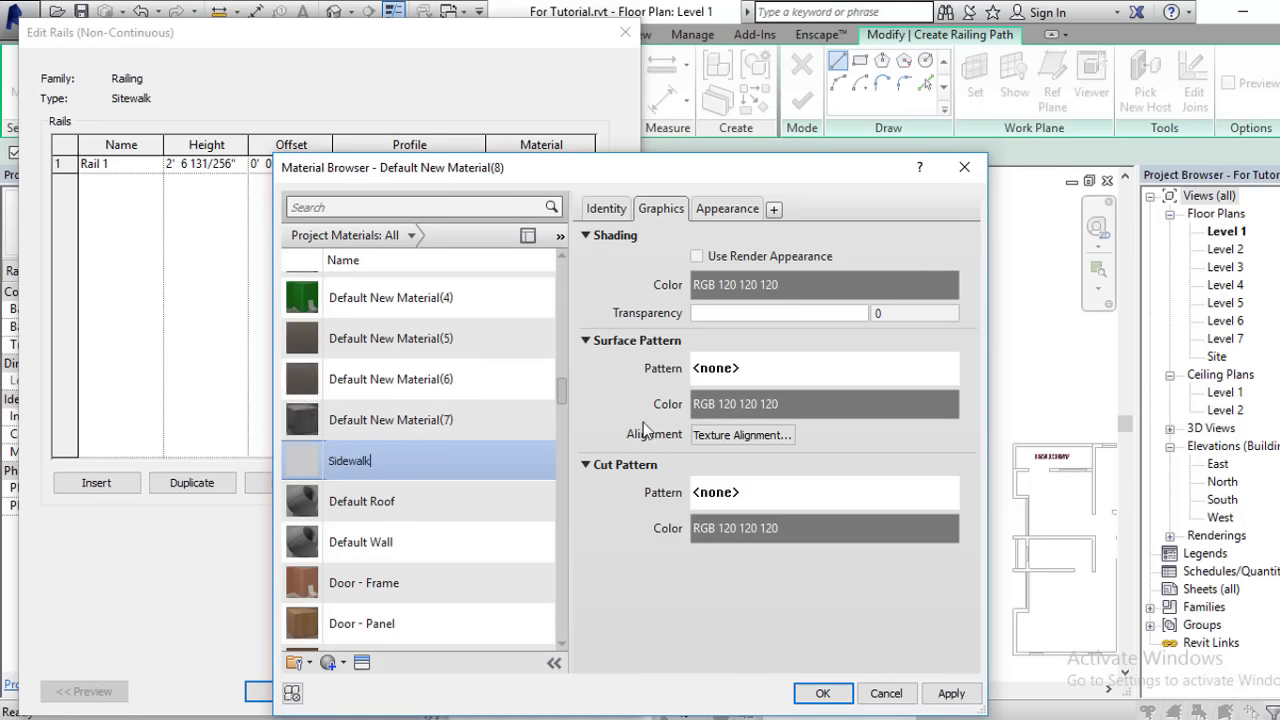
click(712, 258)
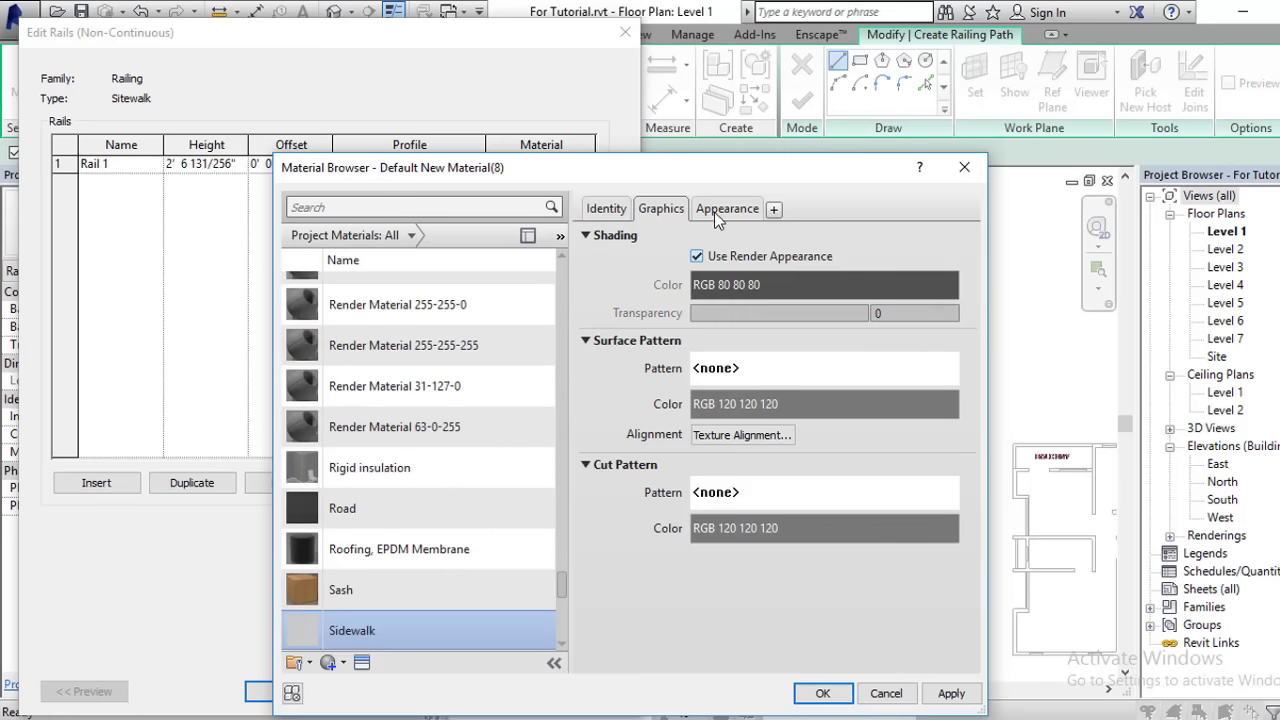
- Replace its appearance with Sitework's Cobble Stone - Interlocking asset
click(361, 663)
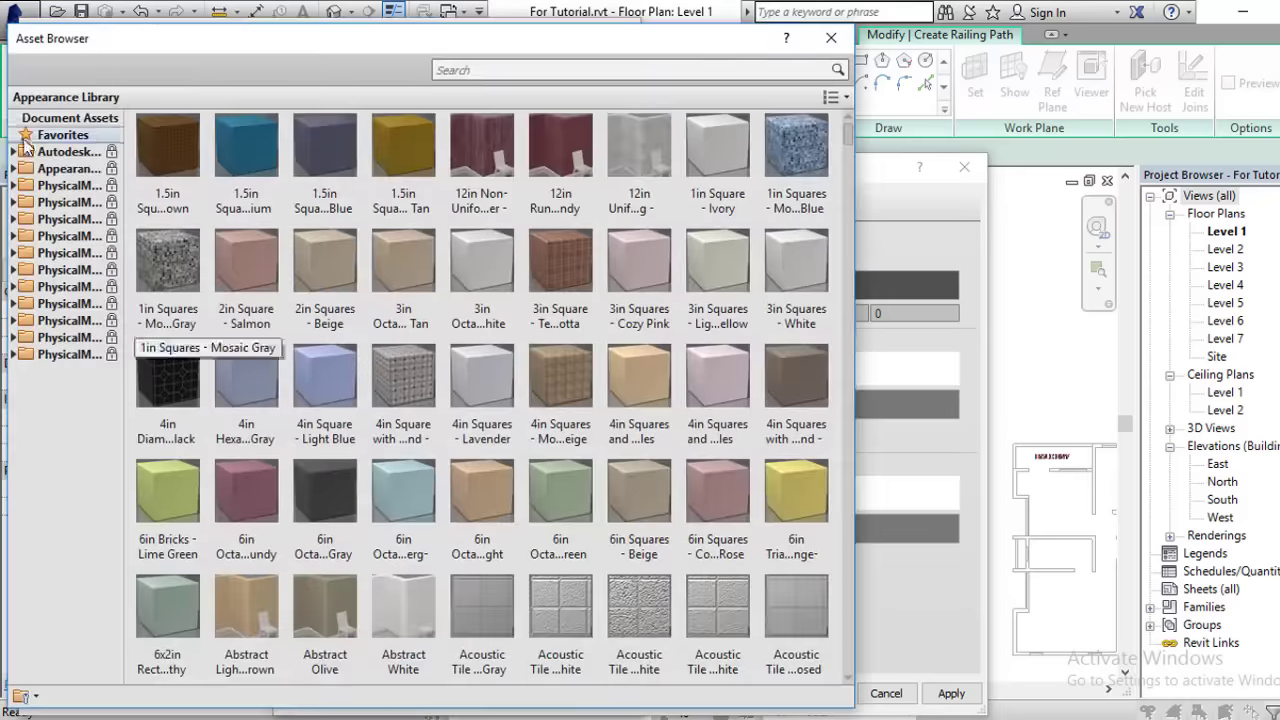
click(13, 169)
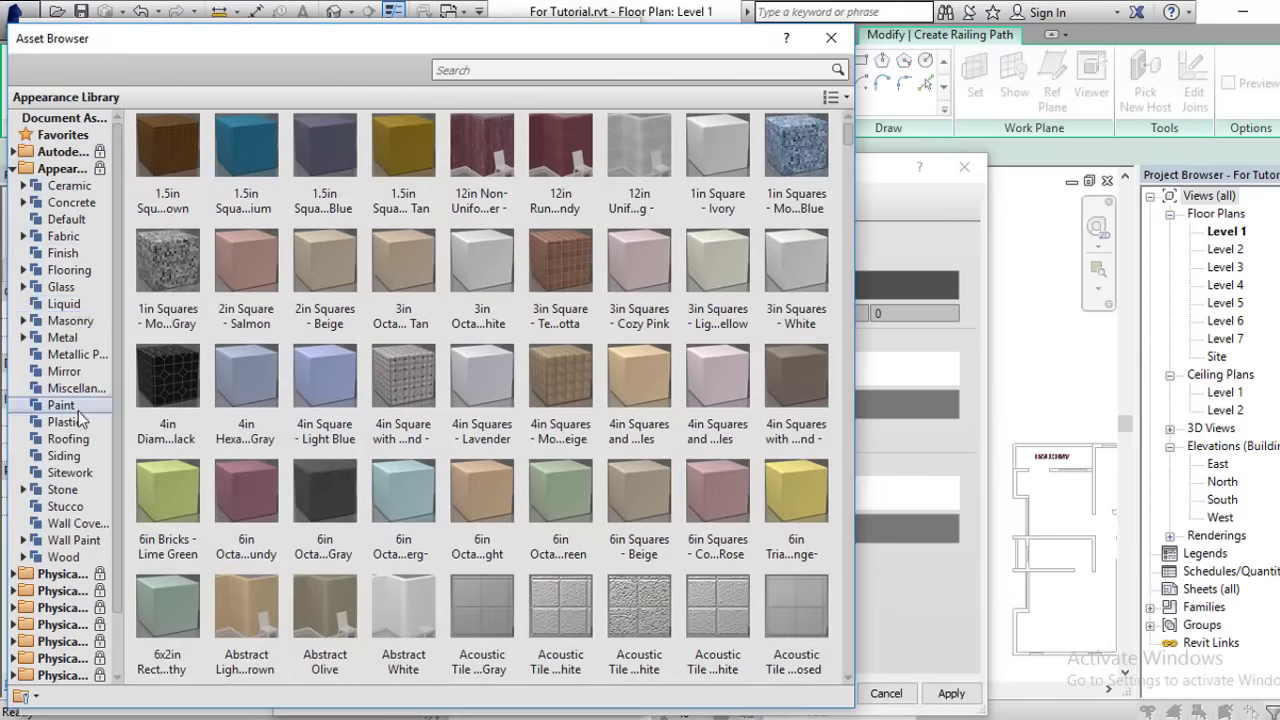
click(72, 474)
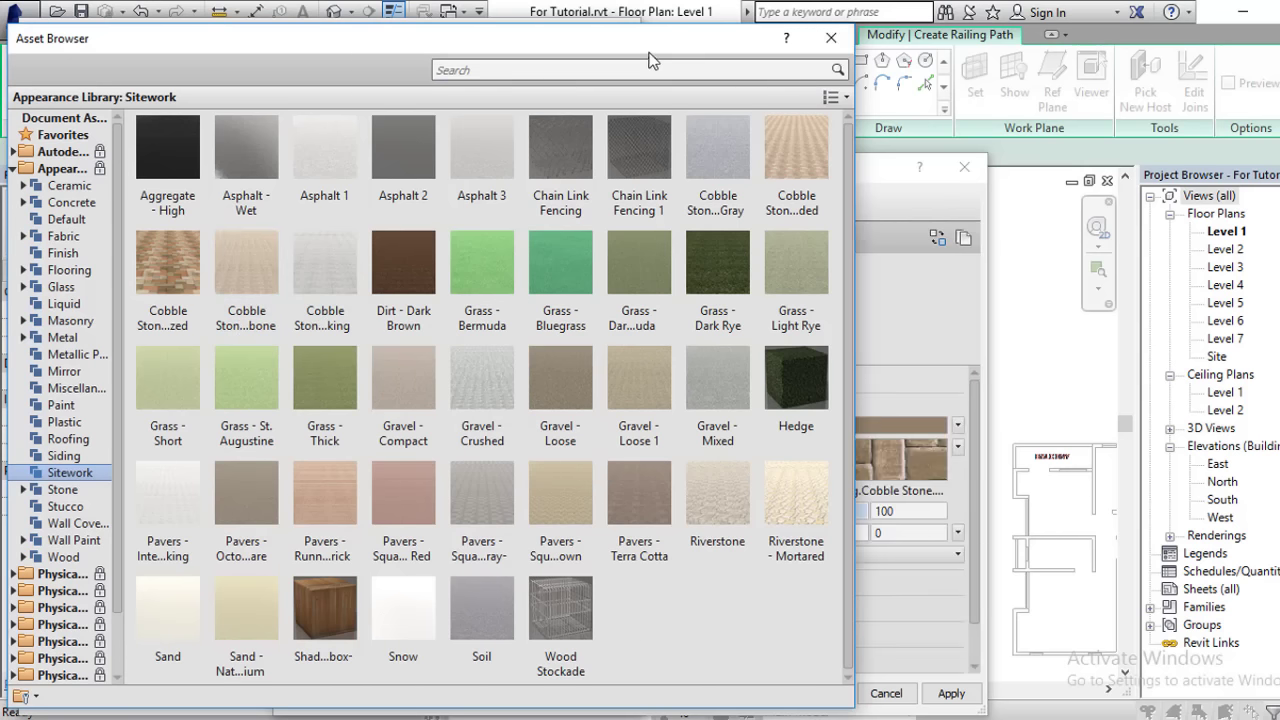
drag(648, 45, 653, 40)
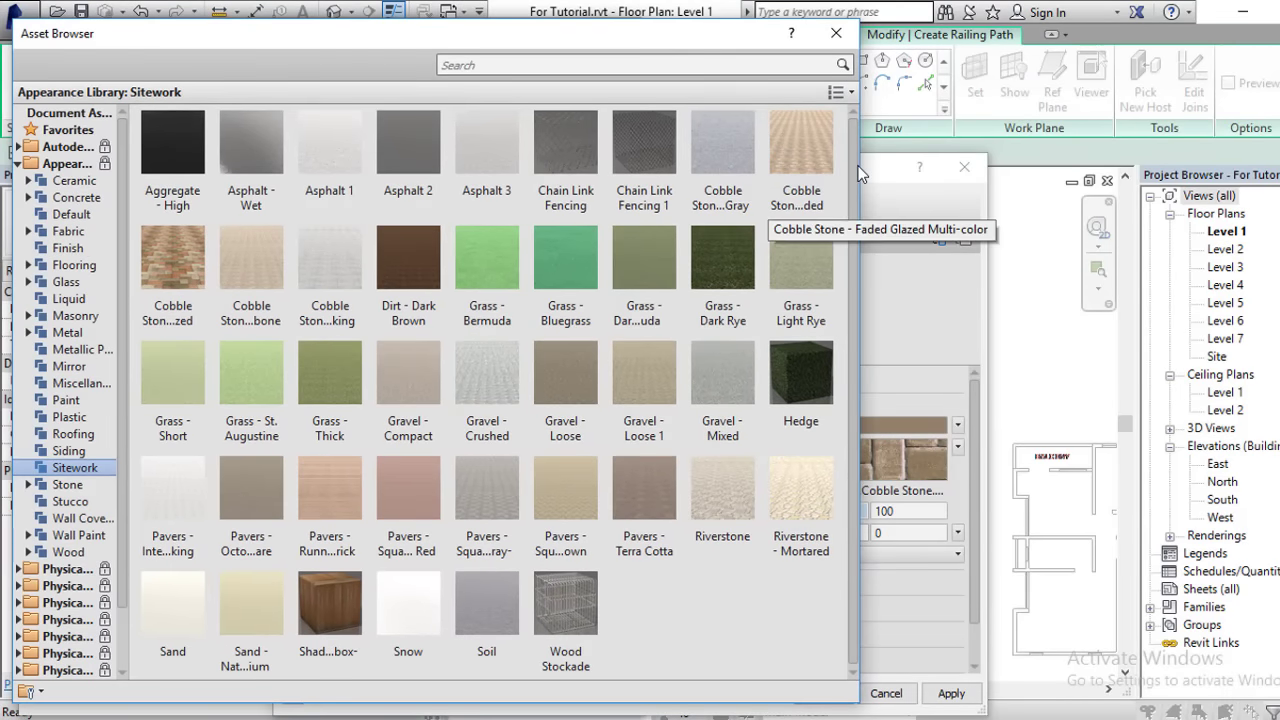
drag(860, 172, 693, 172)
mouse_move(509, 33)
mouse_down()
mouse_move(574, 37)
mouse_move(549, 37)
mouse_up()
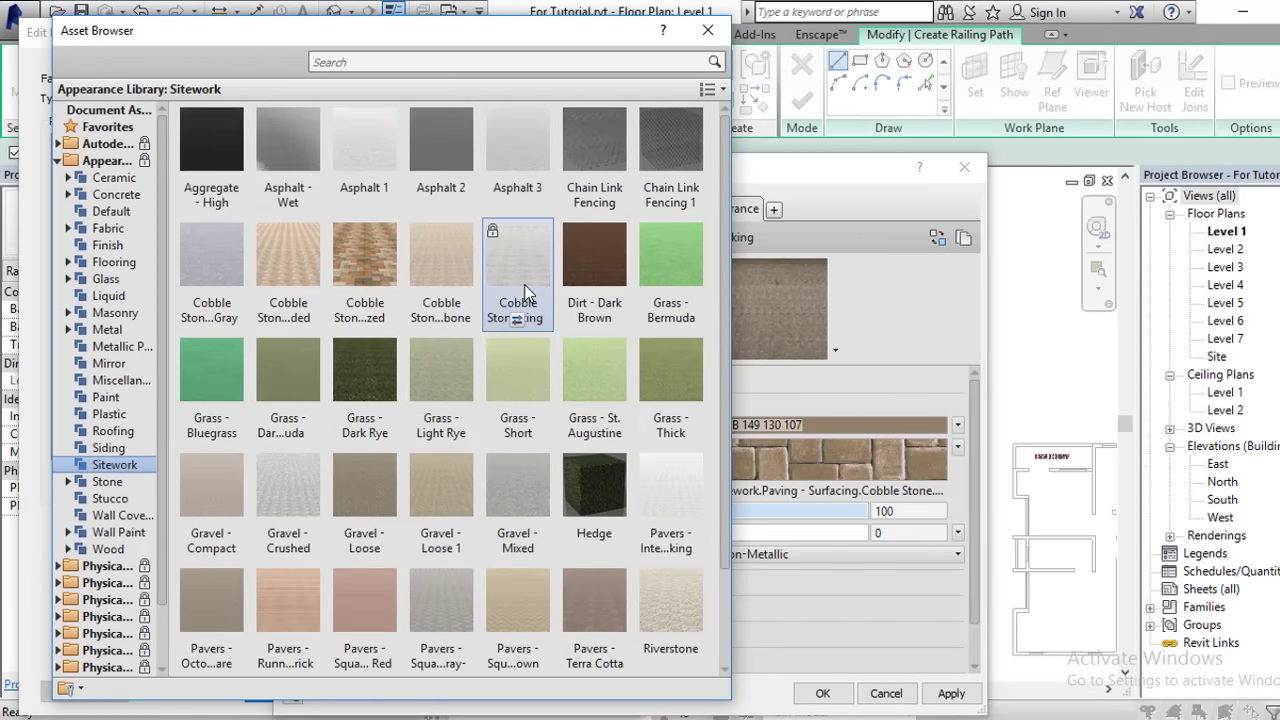
click(516, 320)
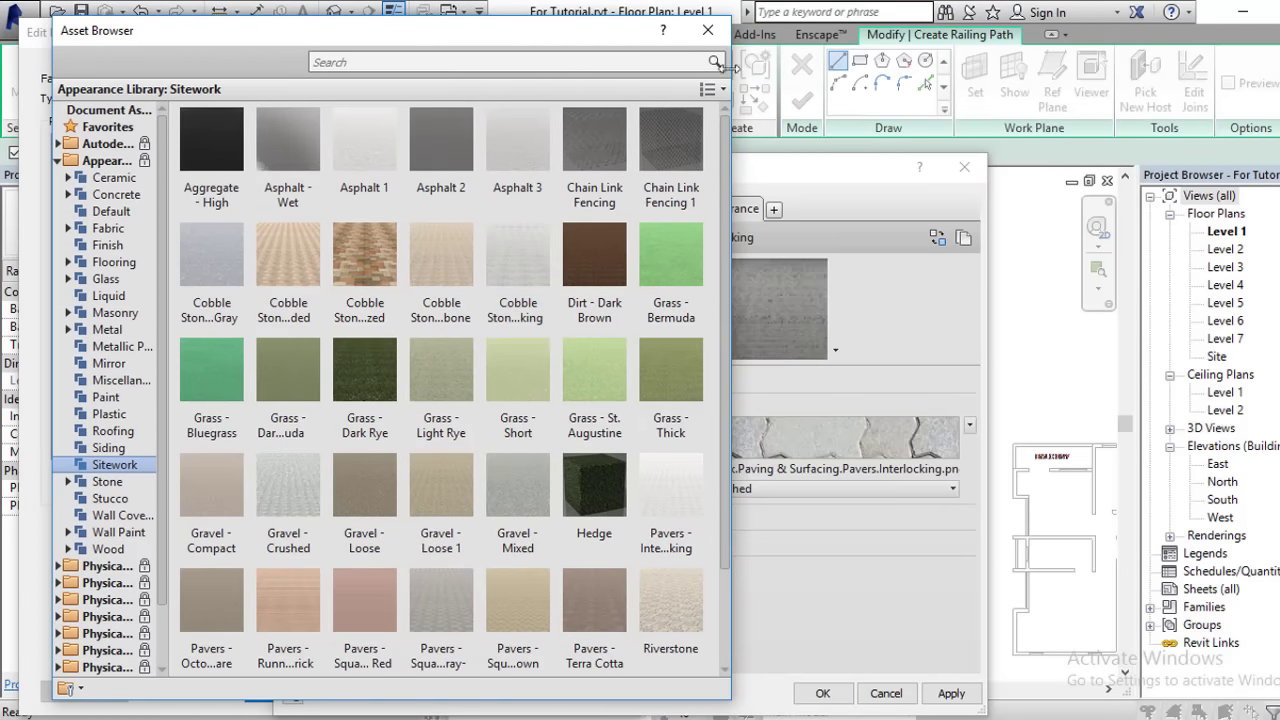
click(706, 36)
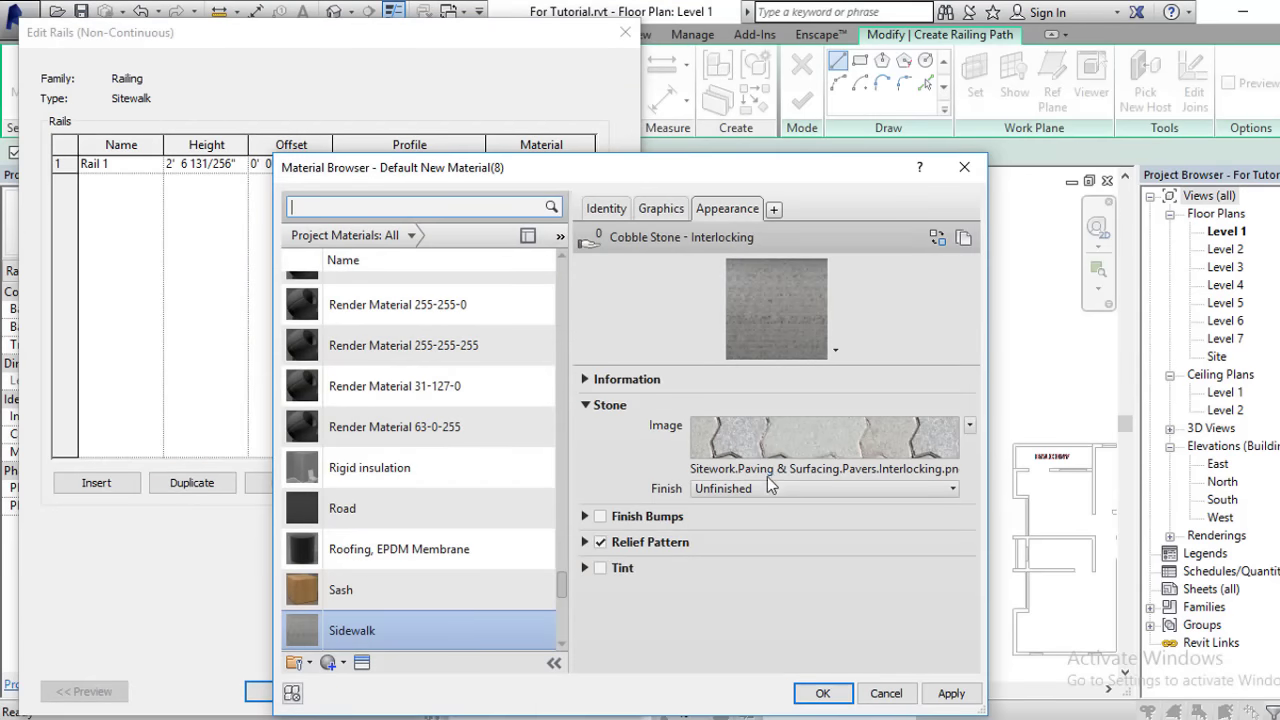
- Review the paver texture's image settings (brightness 81) and apply the Sidewalk material to Rail 1
click(765, 437)
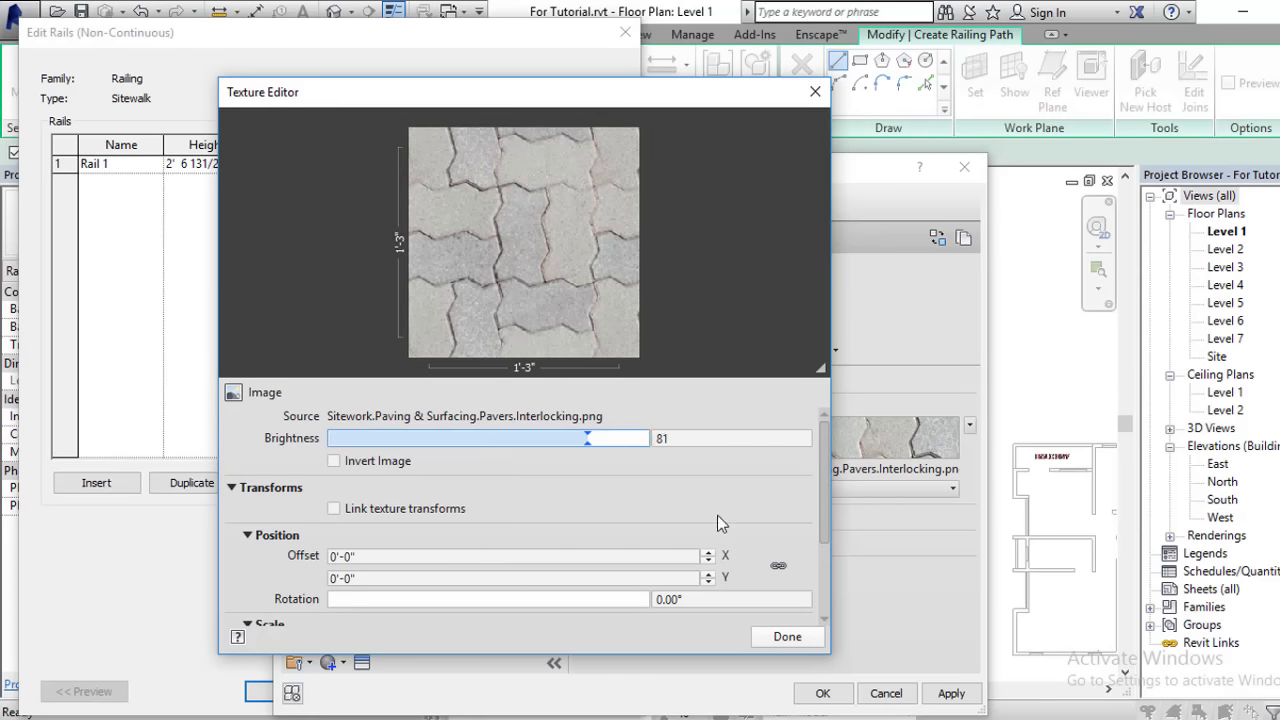
click(765, 636)
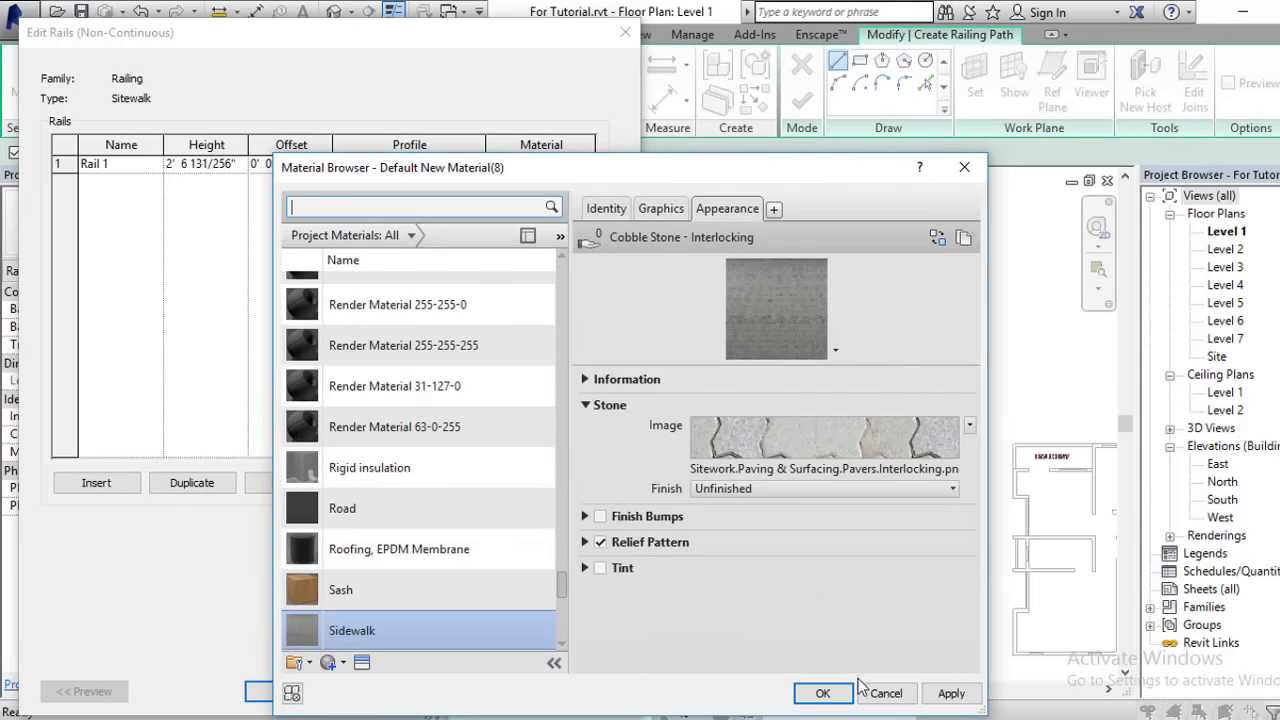
click(822, 693)
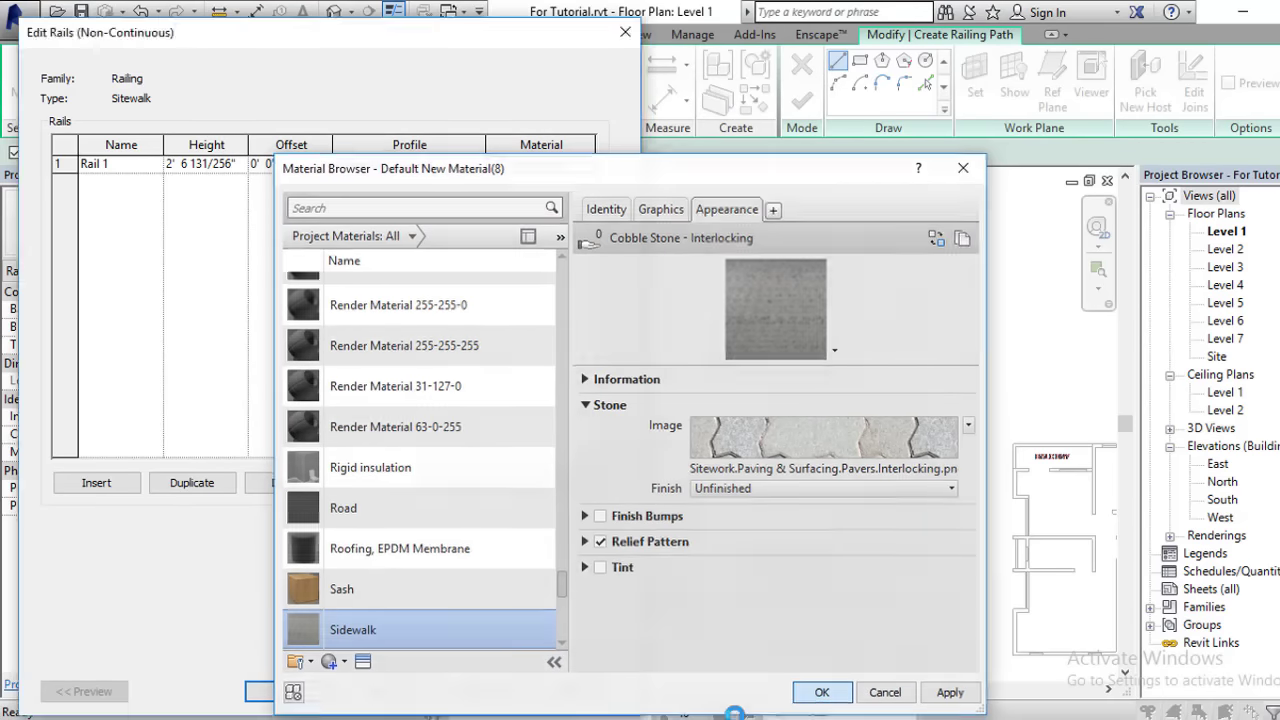
- Set the Sitewalk railing's regular baluster and start, corner and end posts all to None
click(290, 691)
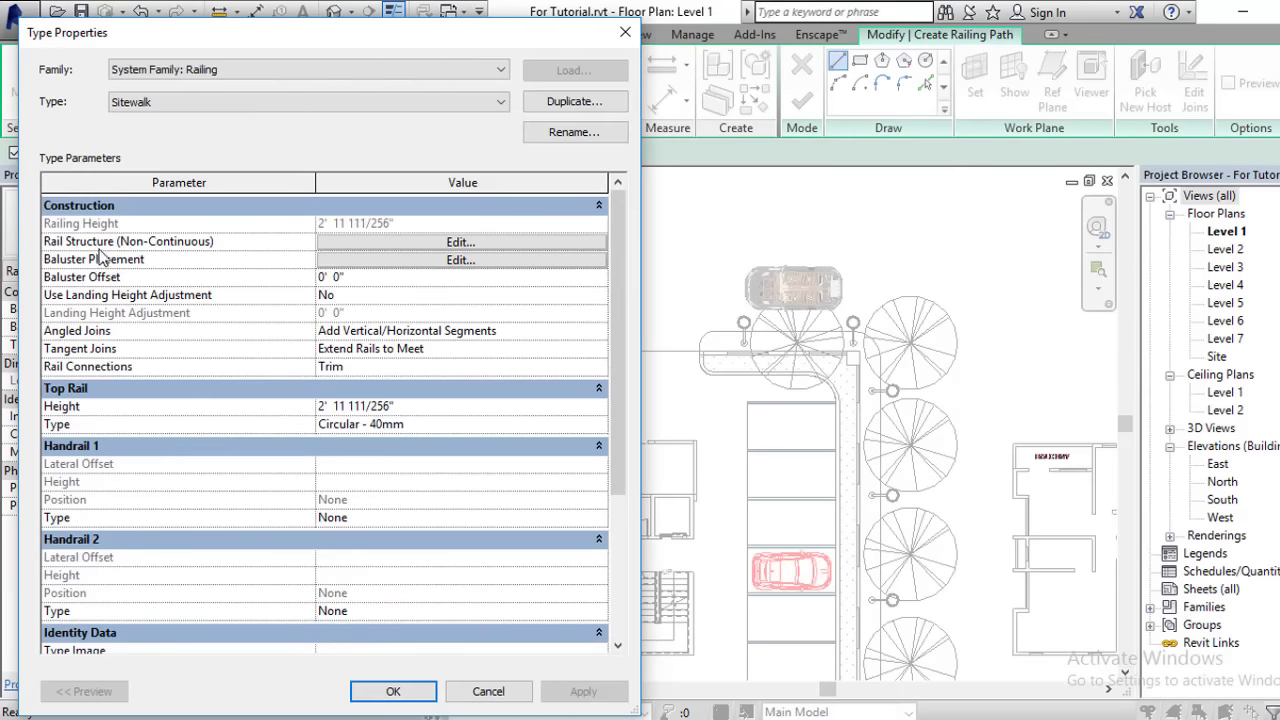
click(381, 266)
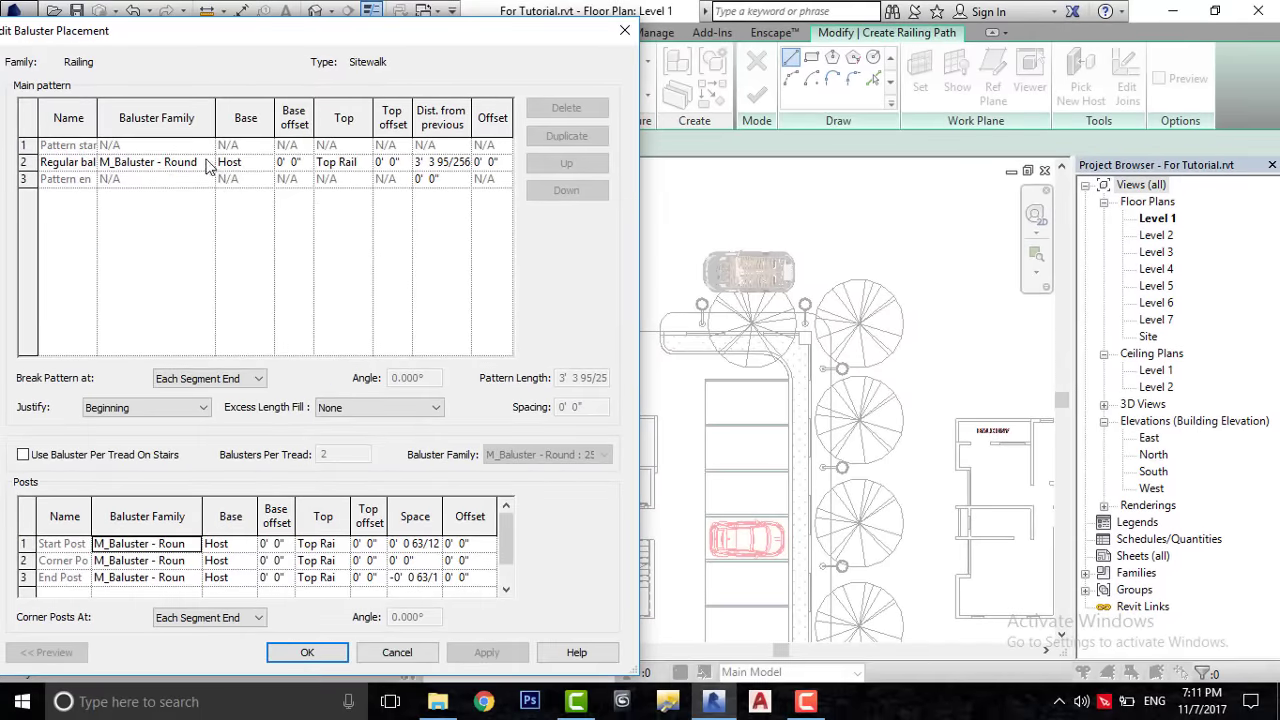
click(207, 165)
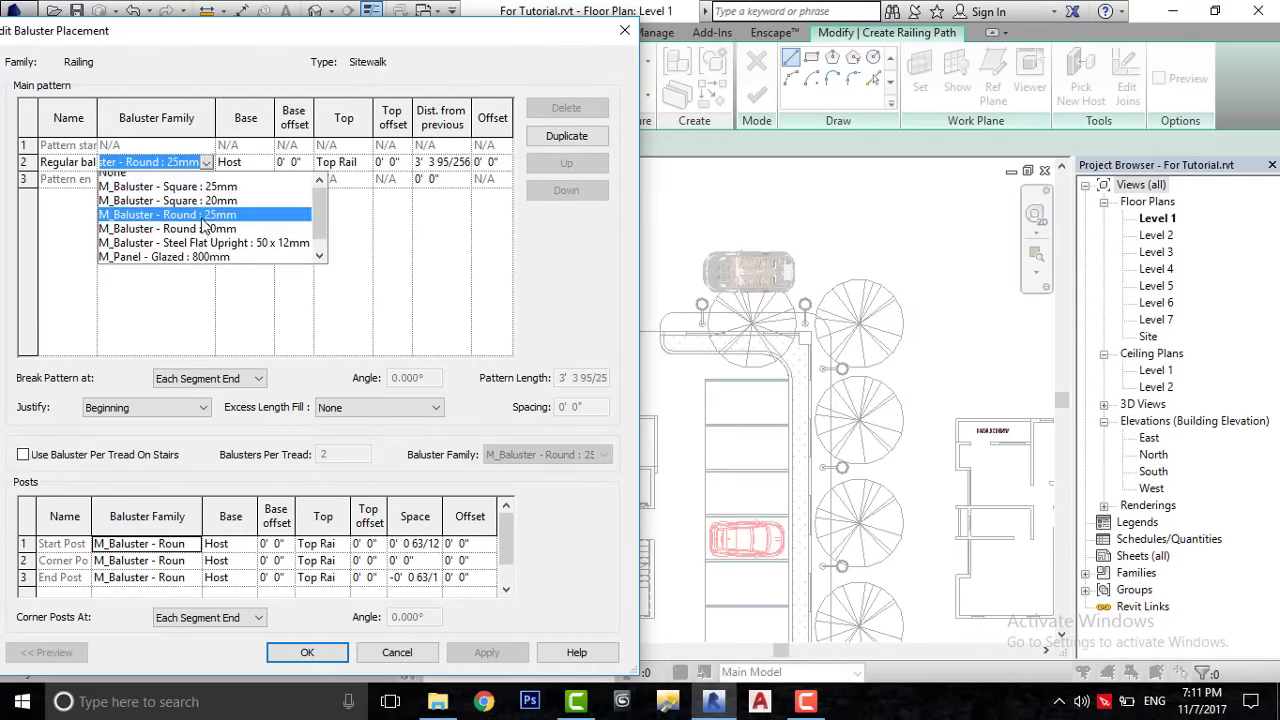
click(122, 182)
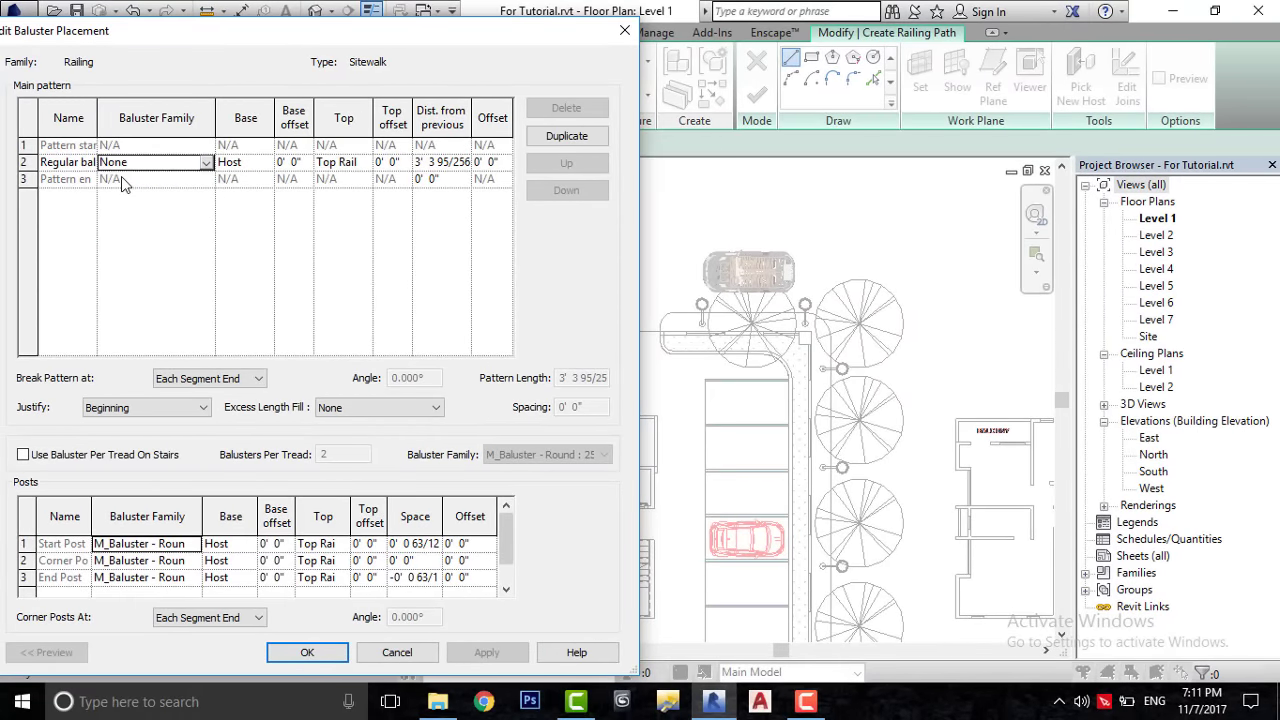
click(193, 545)
scroll(147, 605, up, 3)
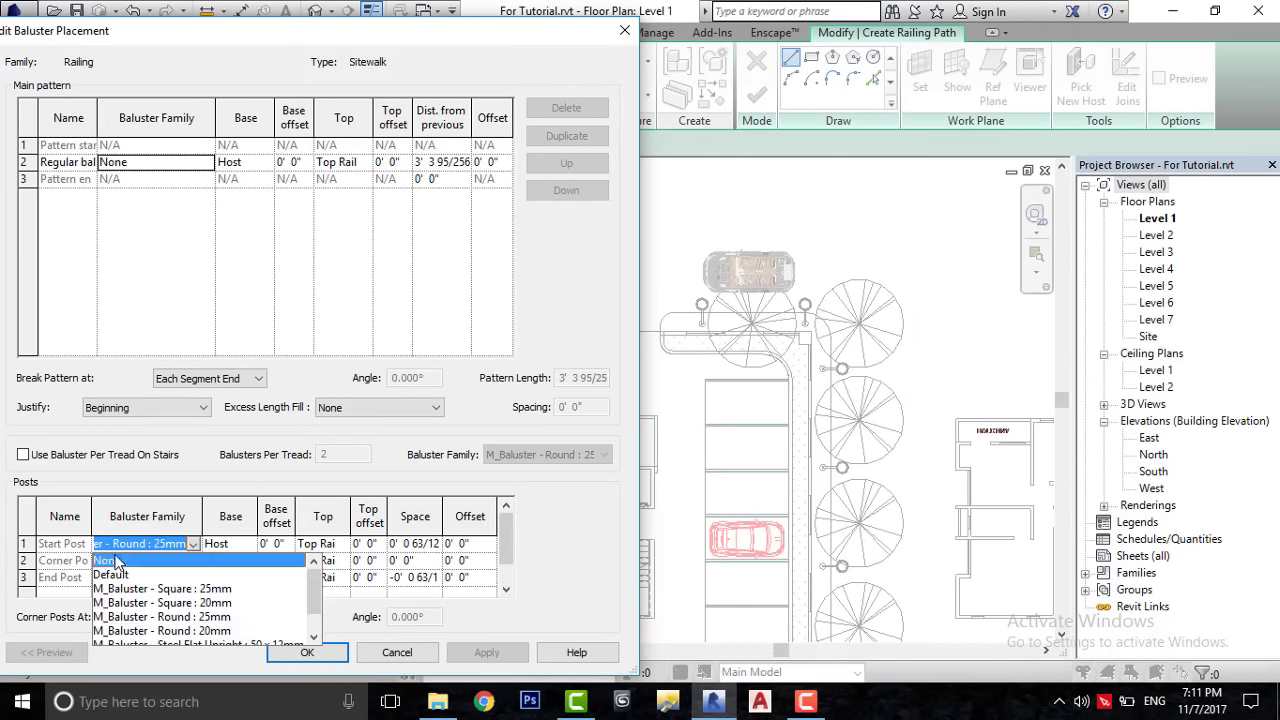
click(167, 565)
click(194, 561)
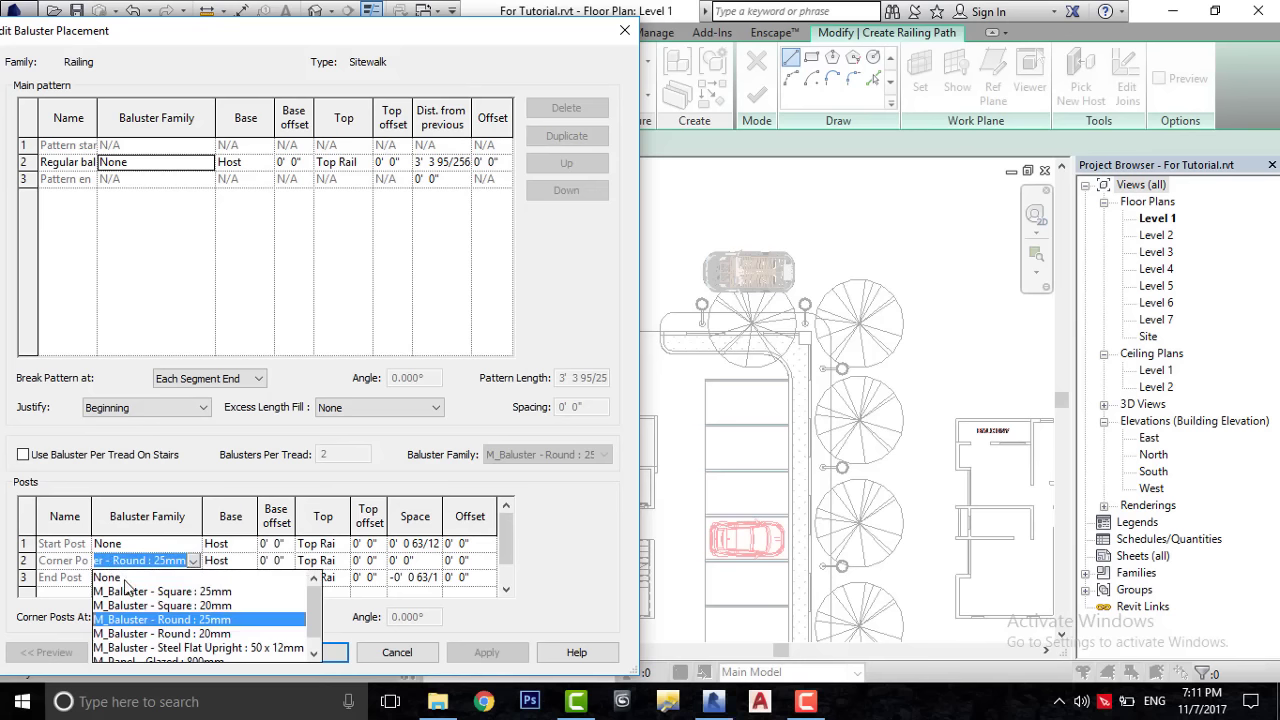
click(122, 578)
click(193, 578)
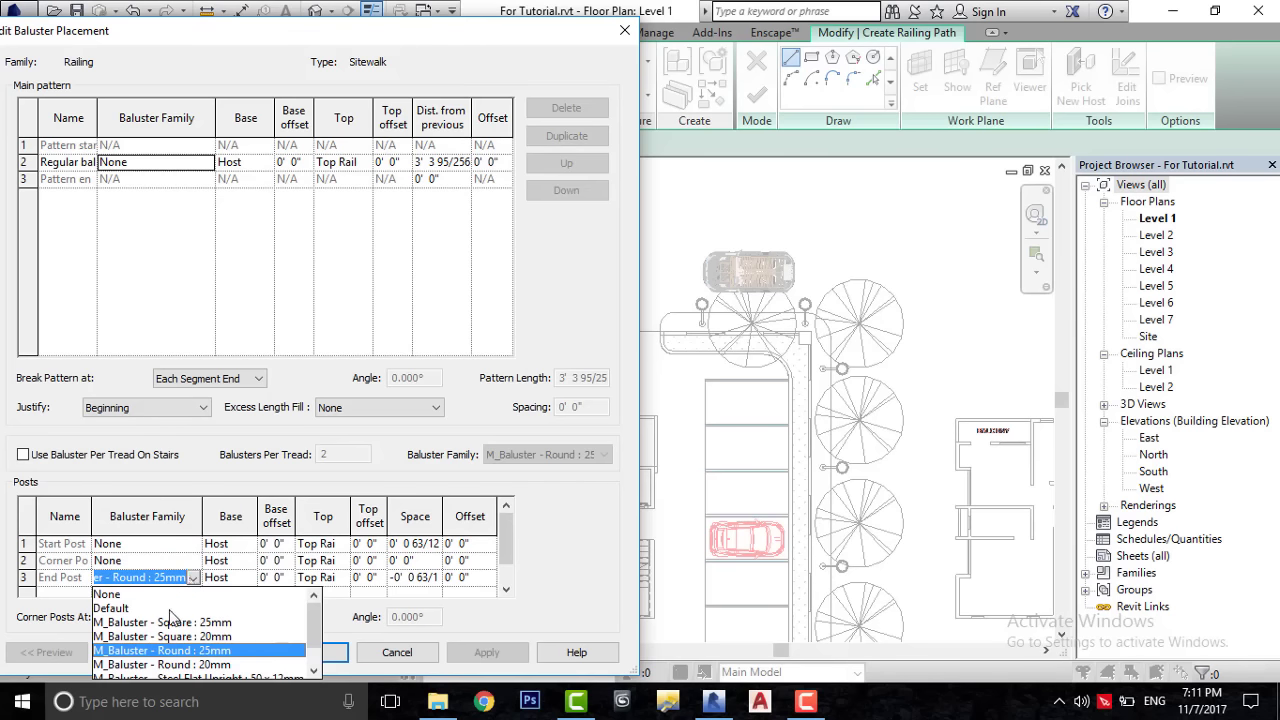
click(120, 594)
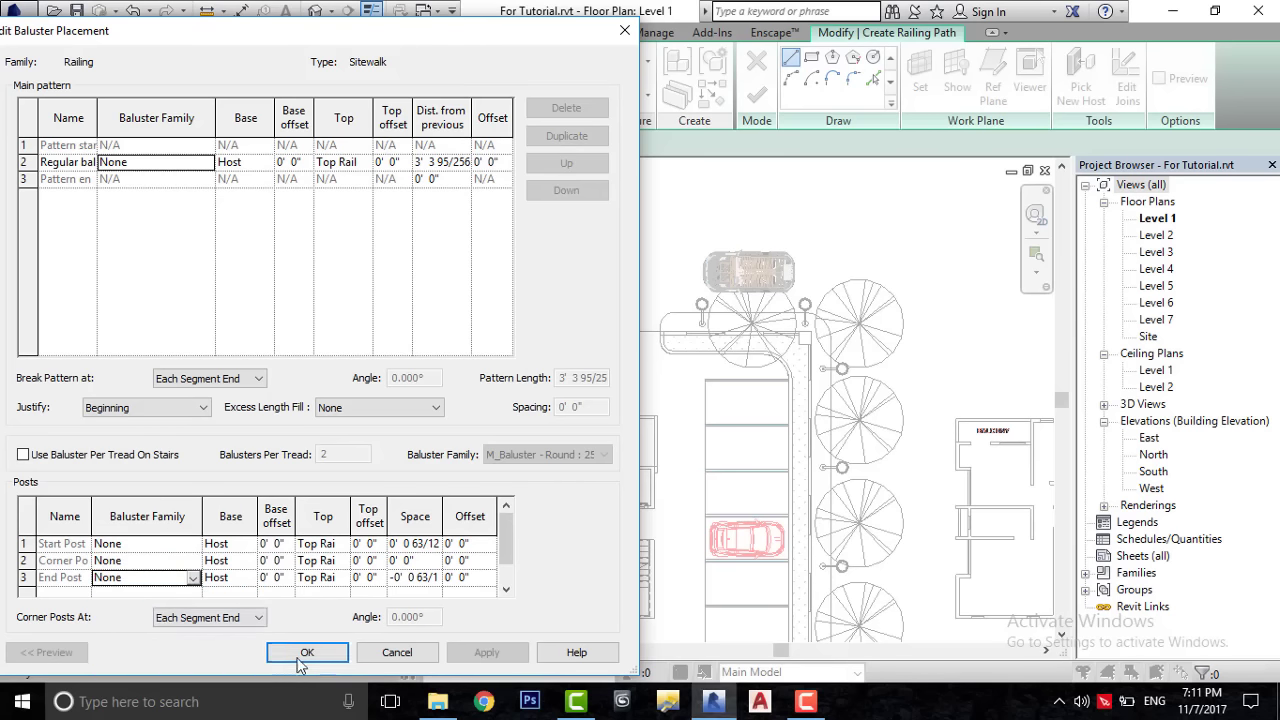
click(301, 655)
- Apply the railing type properties and cancel a misplaced first path line
click(408, 658)
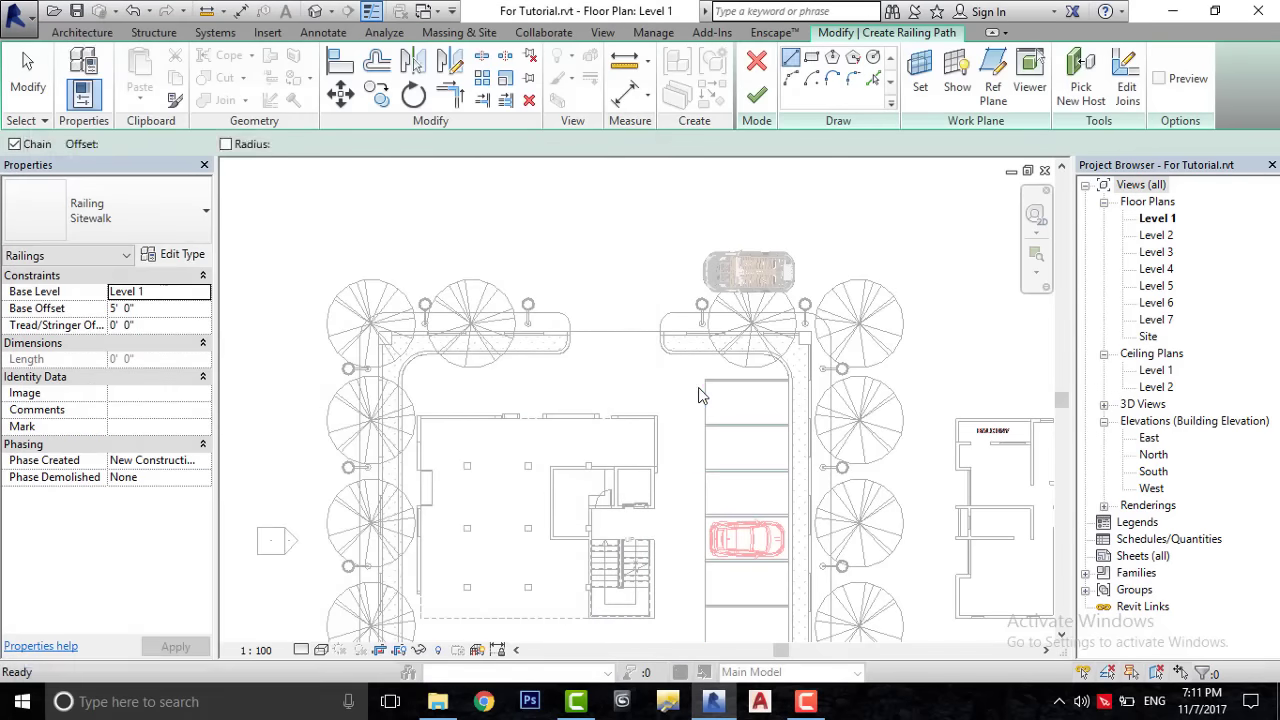
scroll(650, 295, down, 3)
scroll(677, 300, up, 5)
scroll(669, 341, up, 3)
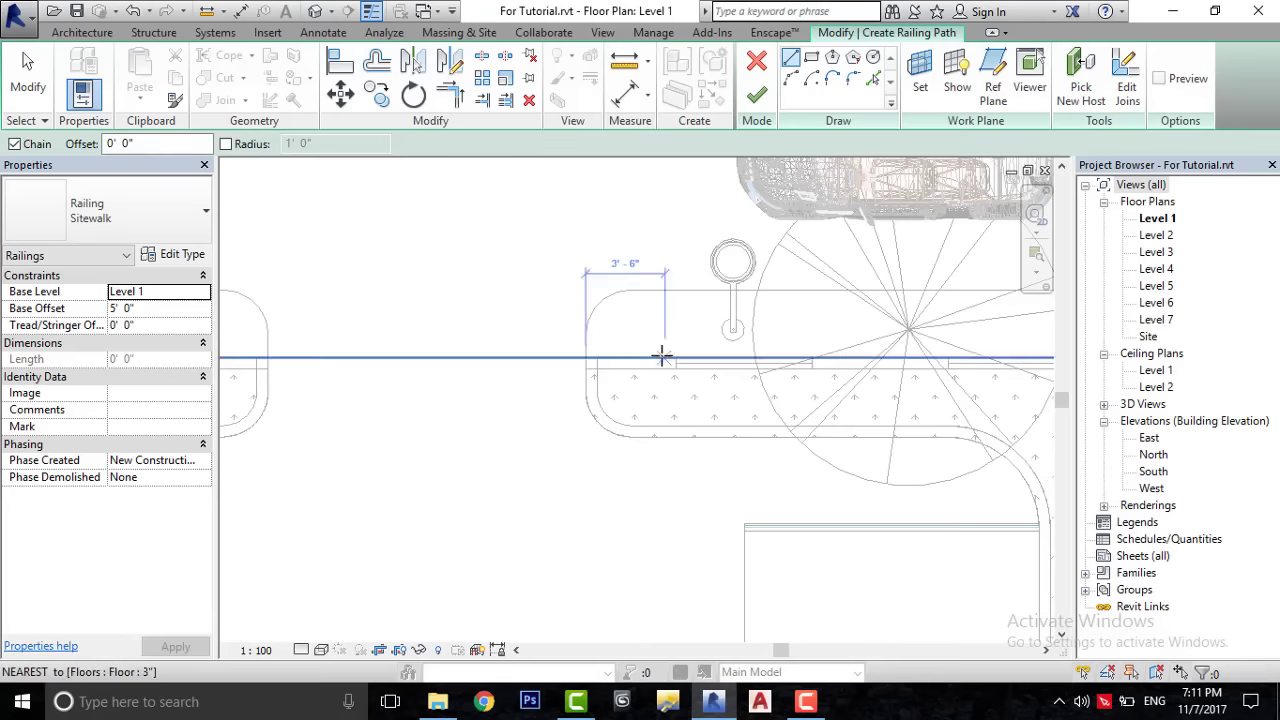
scroll(660, 357, up, 2)
click(540, 354)
scroll(371, 351, down, 2)
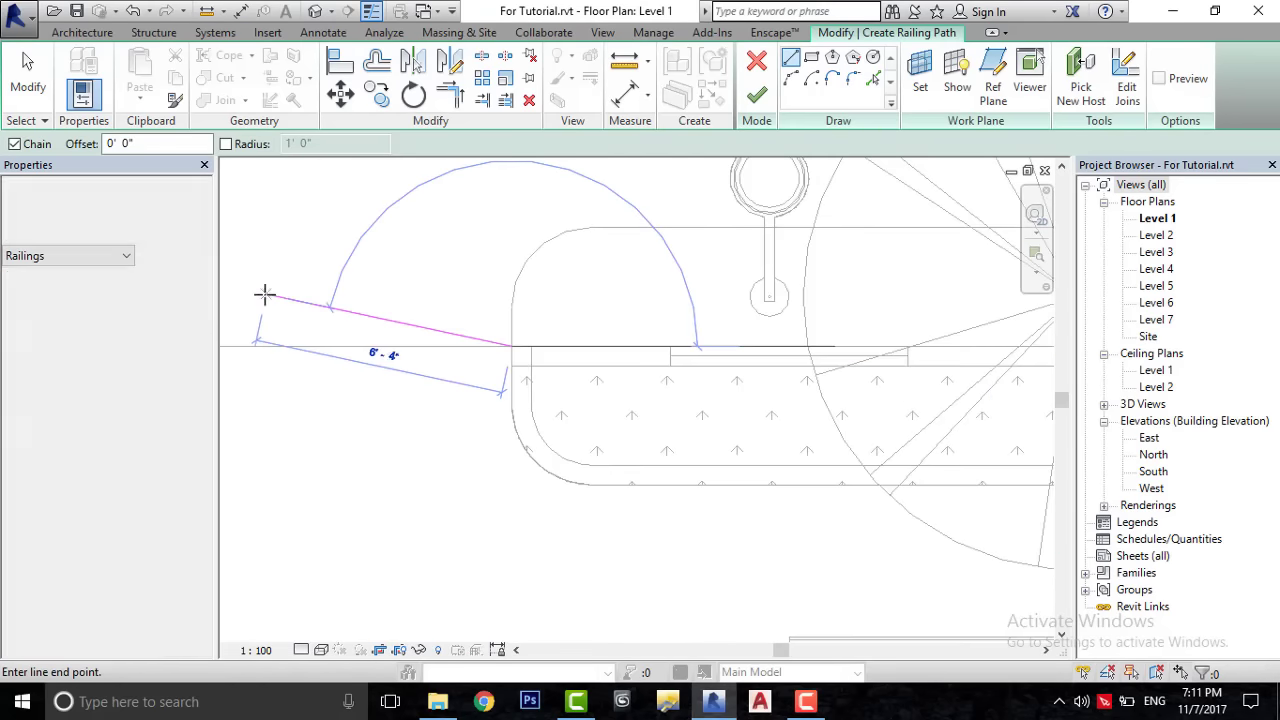
scroll(457, 291, down, 2)
right_click(536, 318)
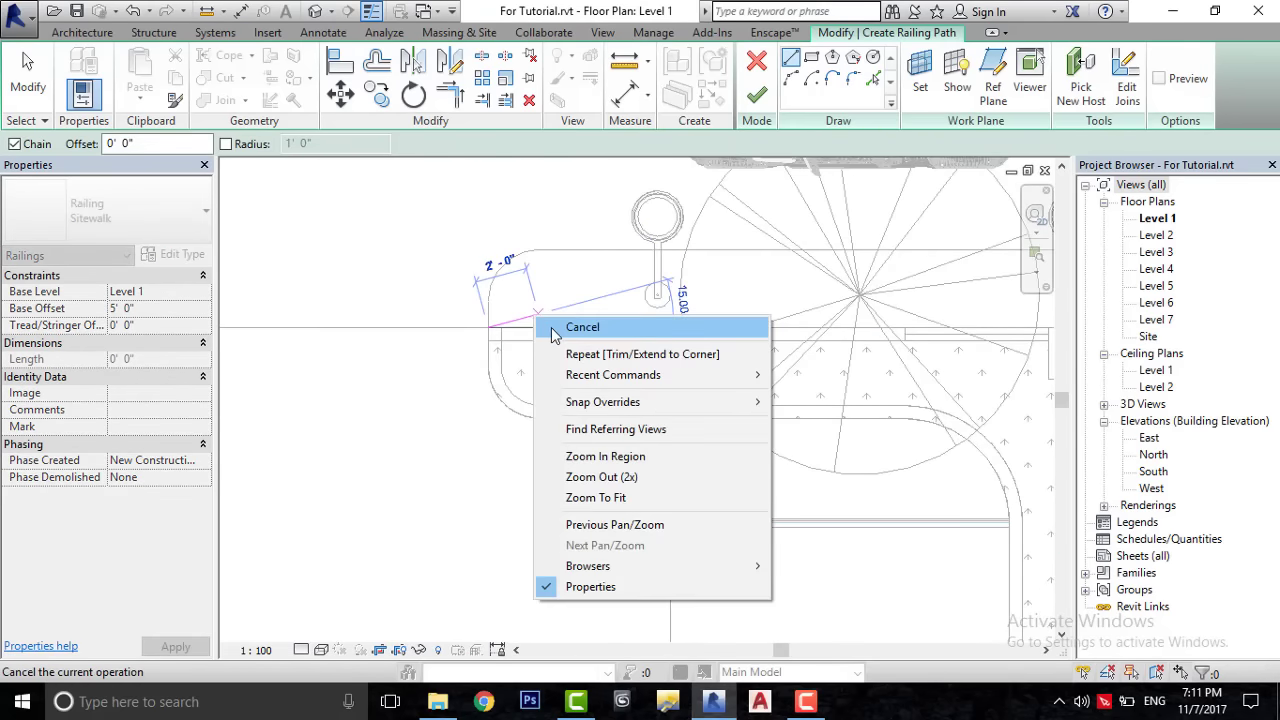
click(551, 327)
scroll(560, 323, up, 2)
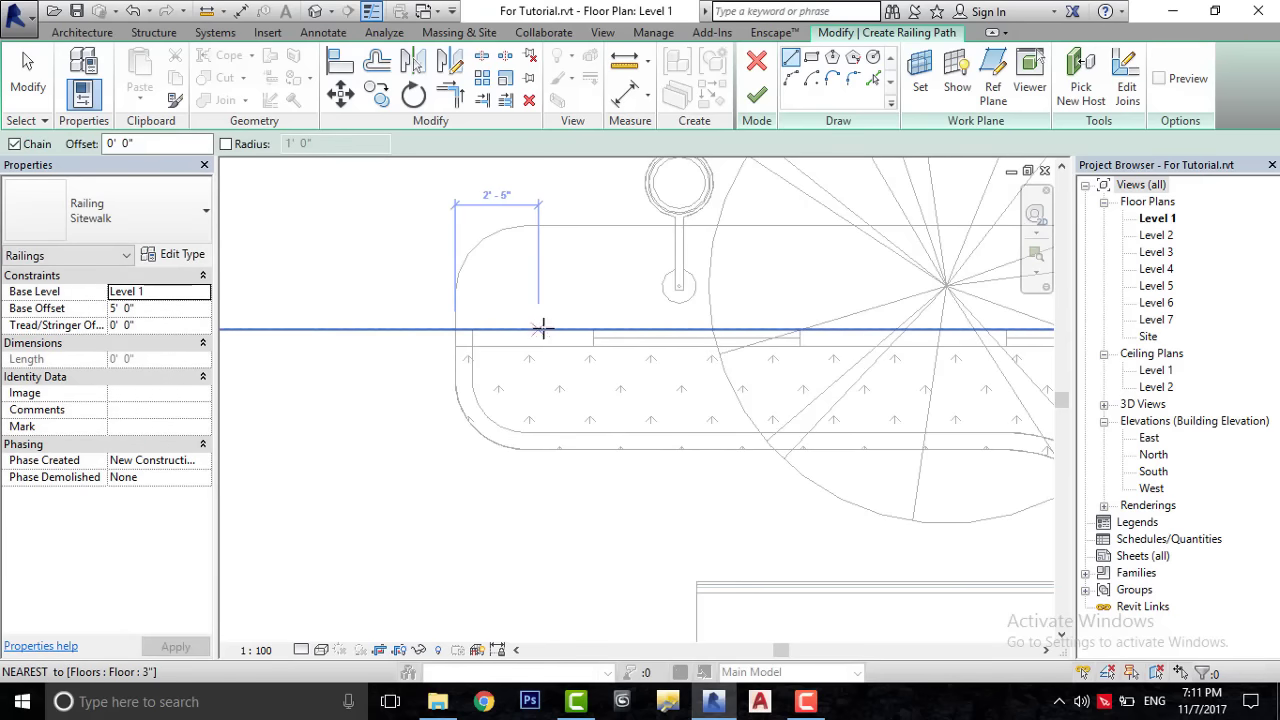
- Draw the railing path along the sidewalk's top edge and up to the top-left corner
click(543, 328)
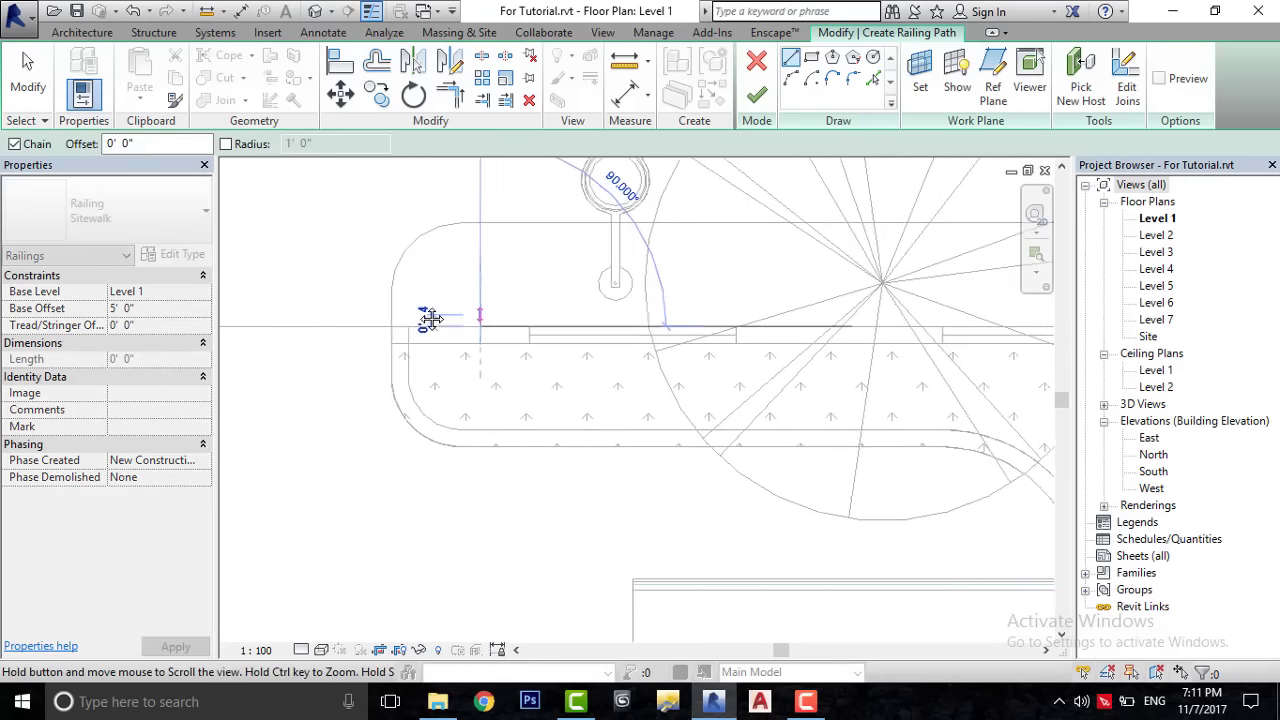
scroll(429, 323, up, 3)
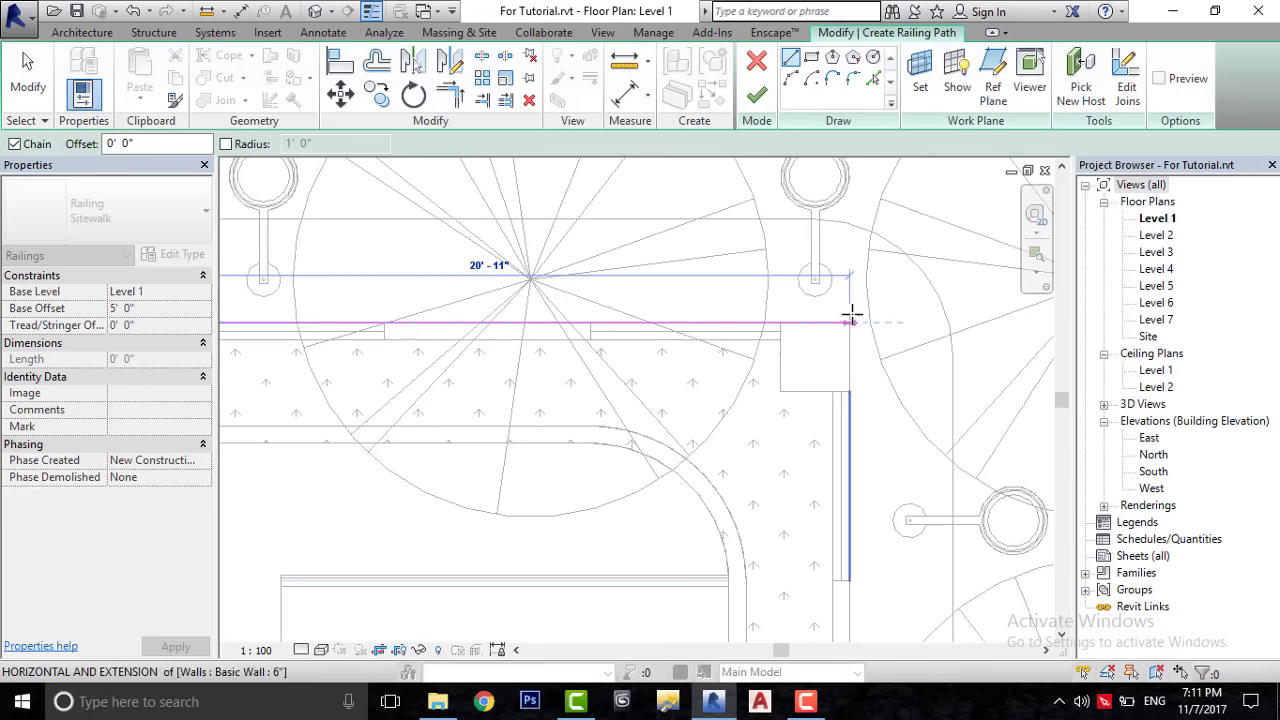
click(849, 322)
scroll(857, 304, down, 3)
scroll(857, 304, down, 2)
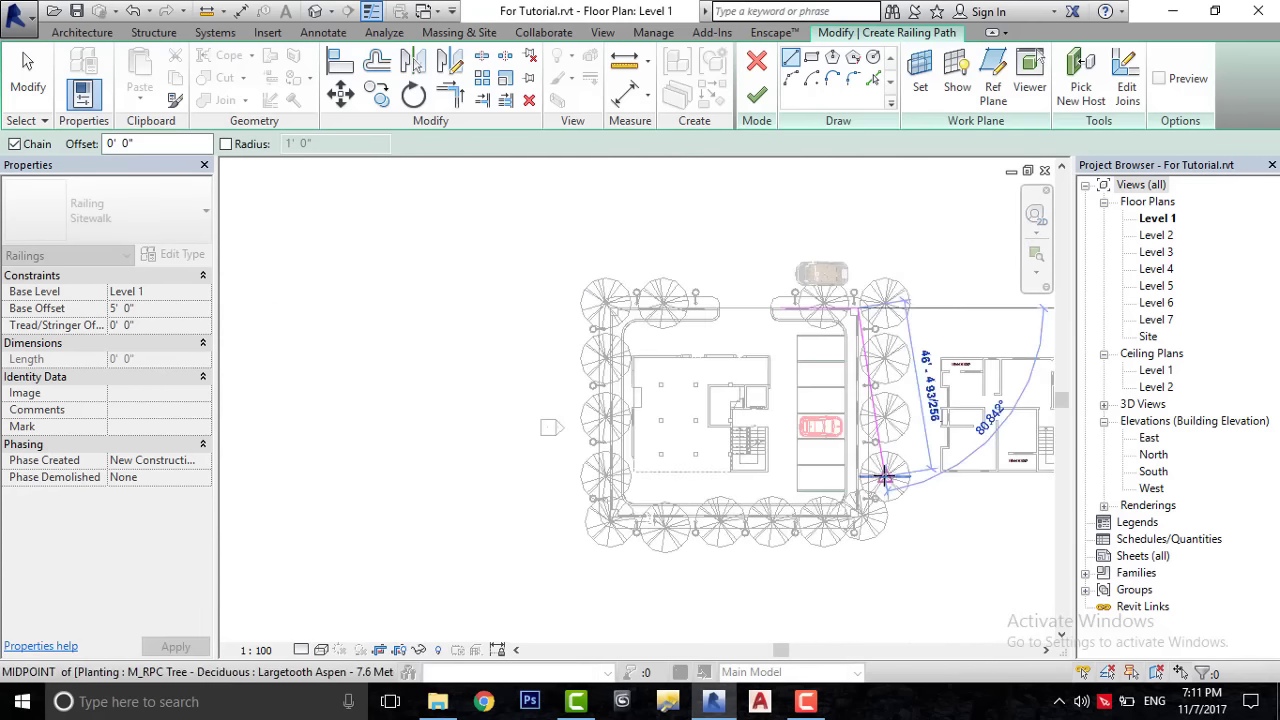
scroll(818, 597, up, 2)
scroll(818, 597, up, 3)
scroll(818, 597, up, 2)
scroll(808, 557, up, 1)
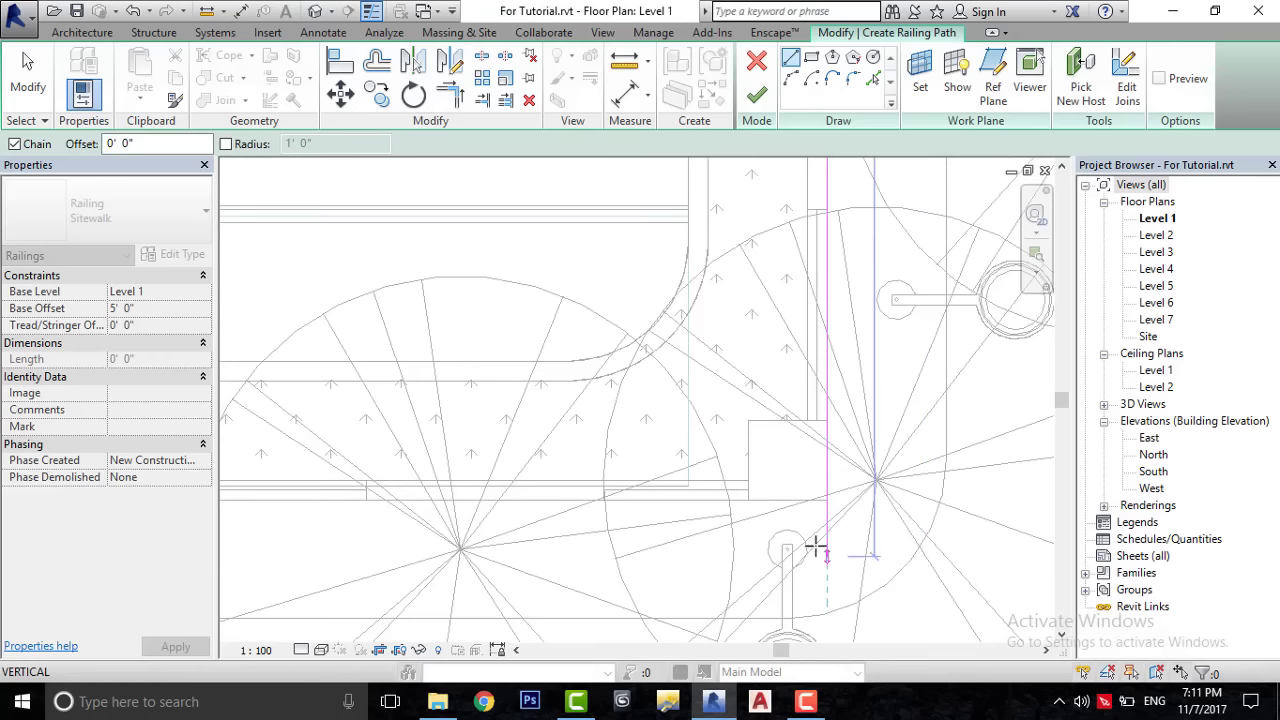
scroll(814, 543, up, 1)
scroll(828, 503, up, 1)
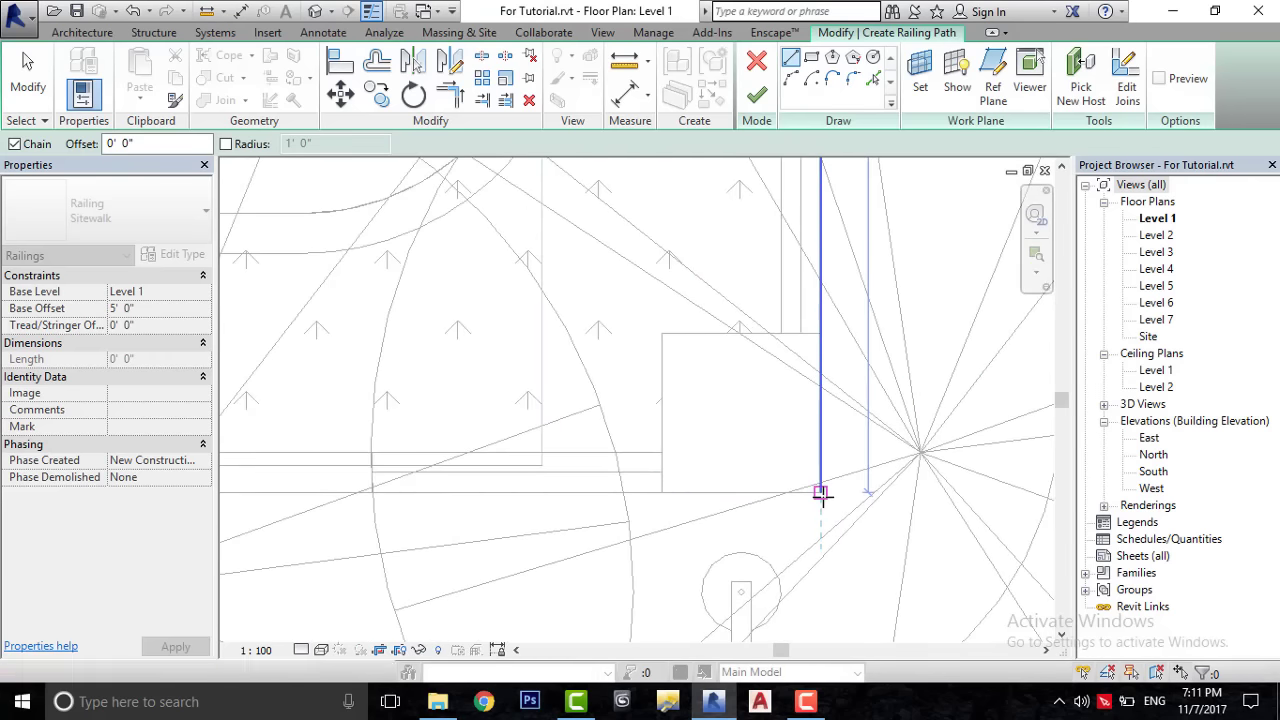
scroll(821, 494, down, 2)
scroll(843, 508, down, 2)
scroll(600, 508, down, 1)
scroll(488, 503, up, 2)
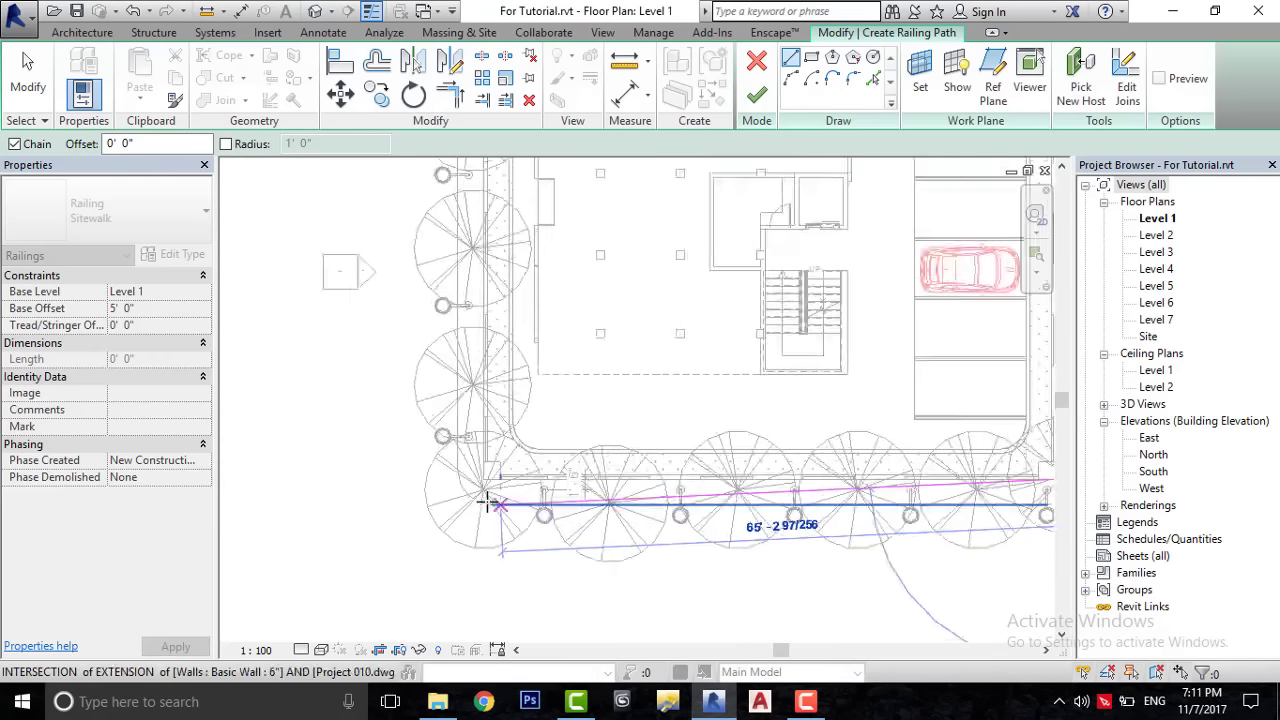
scroll(485, 480, up, 2)
scroll(475, 440, up, 2)
scroll(480, 446, up, 1)
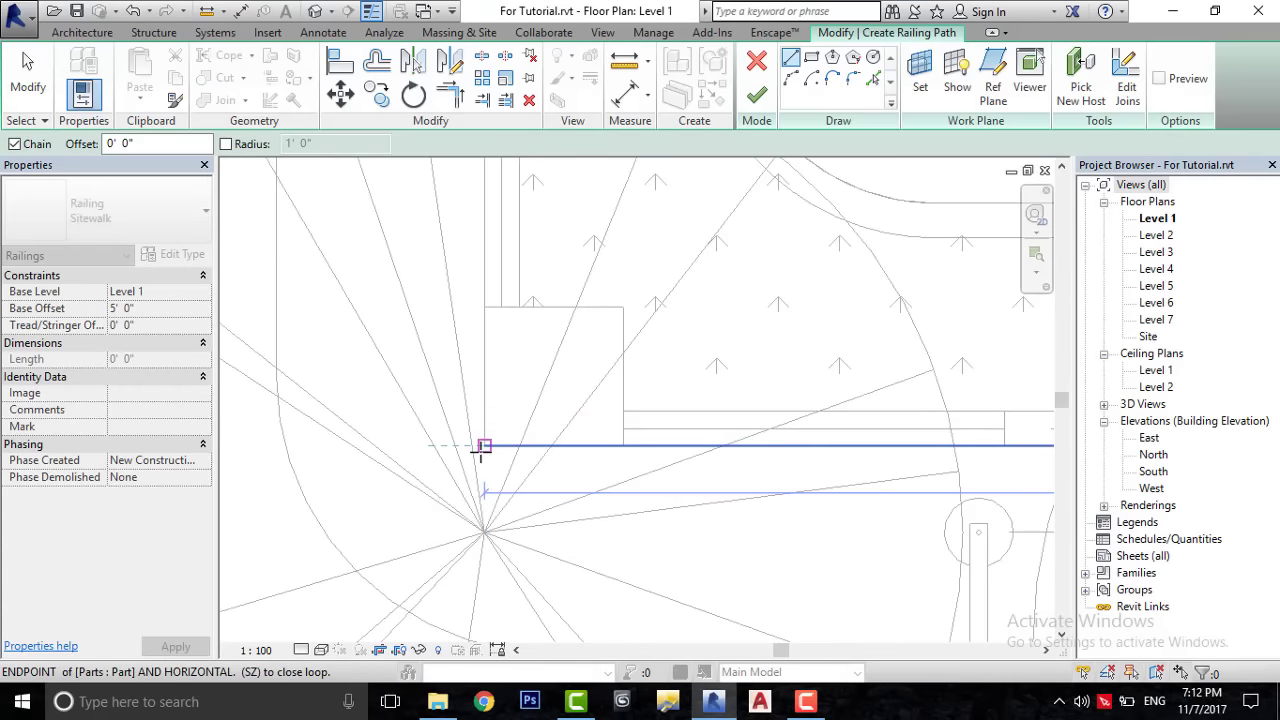
scroll(482, 447, down, 2)
scroll(482, 447, down, 2)
scroll(466, 393, up, 2)
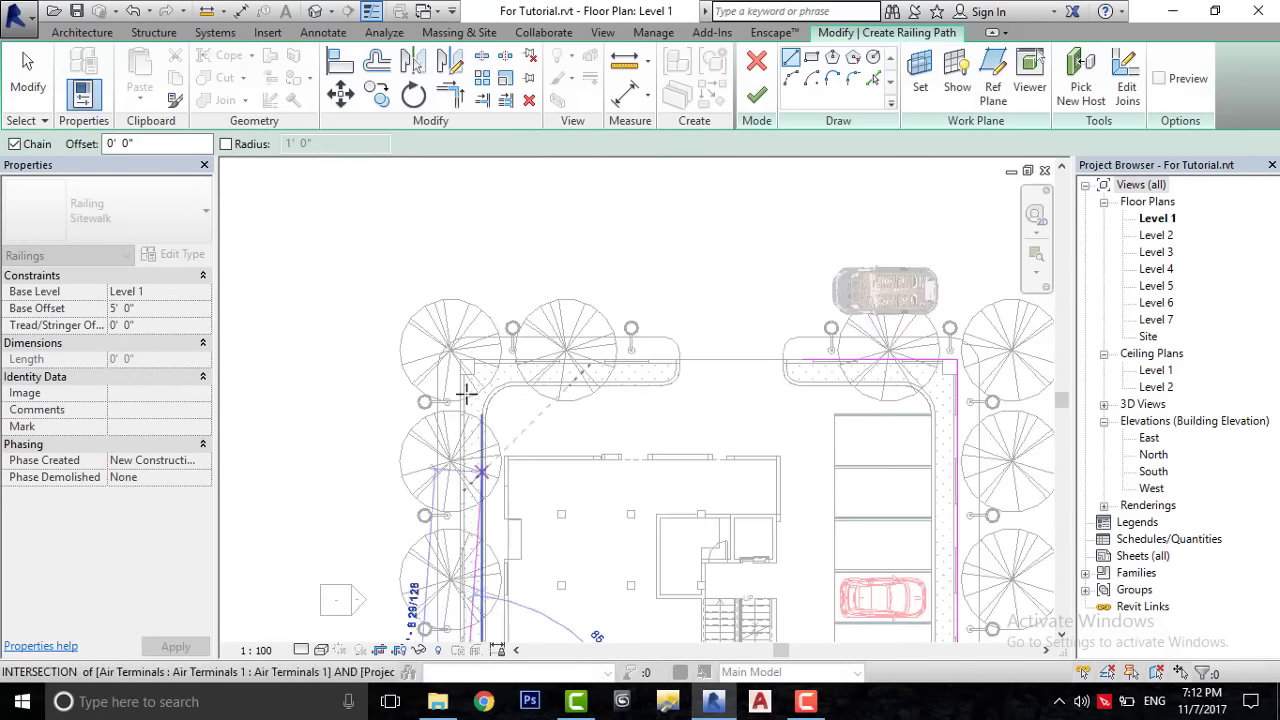
scroll(466, 393, up, 2)
scroll(463, 357, up, 2)
scroll(463, 331, up, 2)
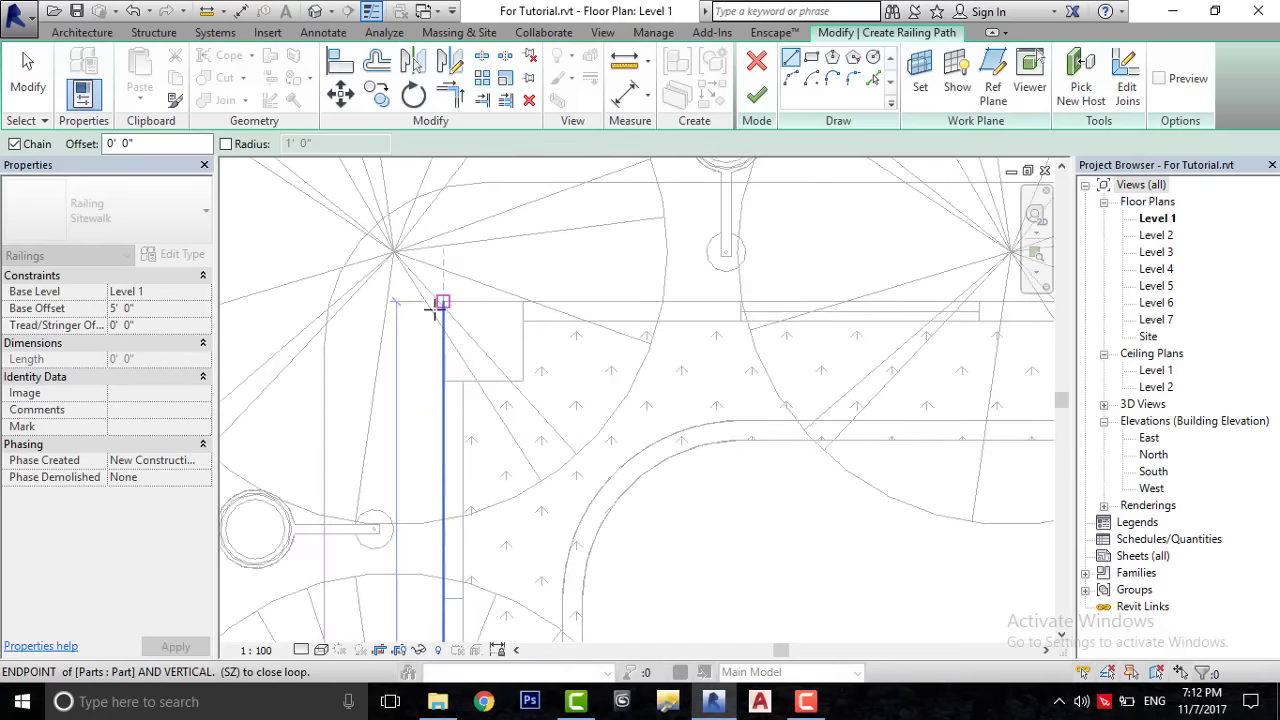
click(438, 306)
scroll(350, 340, down, 2)
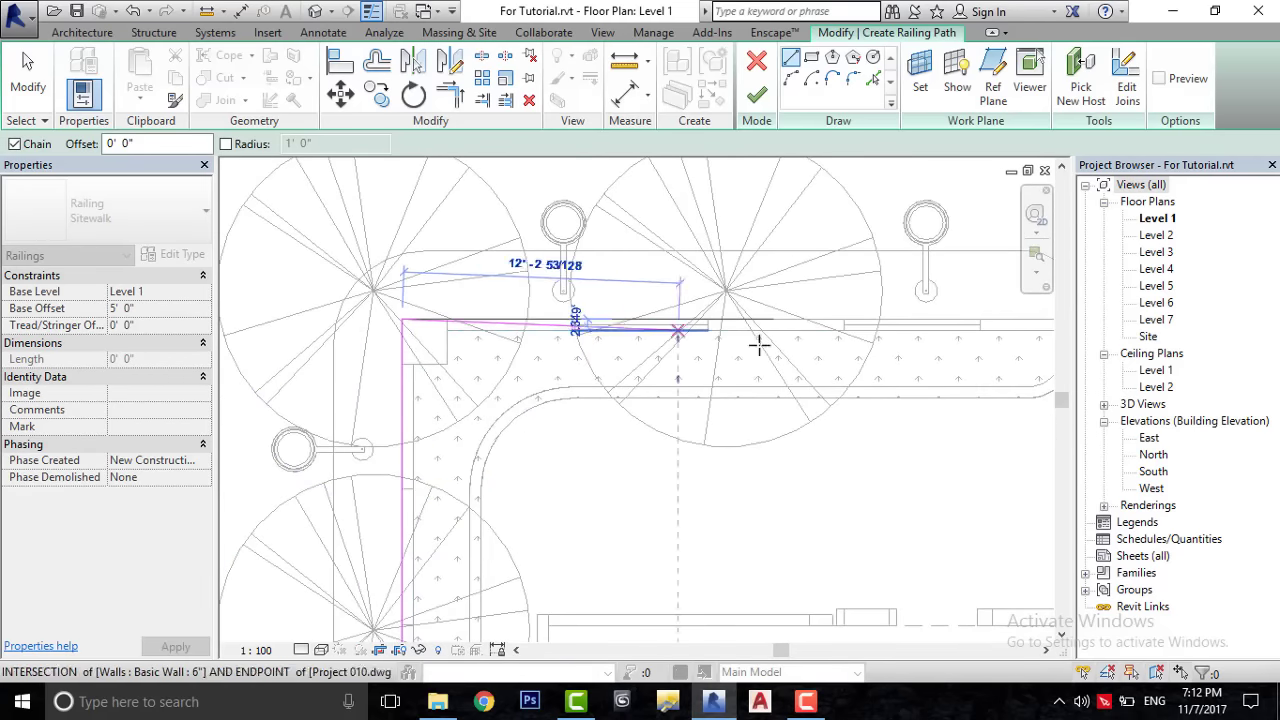
scroll(526, 366, up, 2)
scroll(306, 386, up, 2)
scroll(569, 366, up, 2)
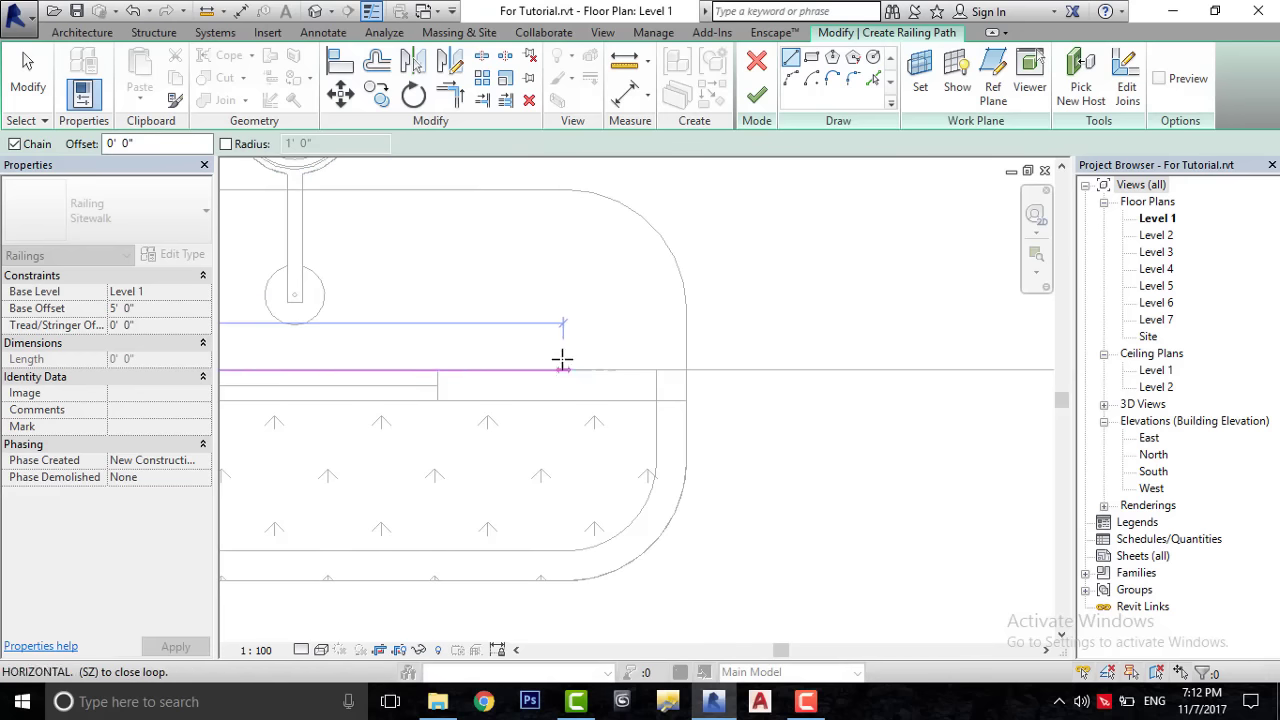
- Cancel the path line in progress and stop drawing railing path lines
right_click(612, 297)
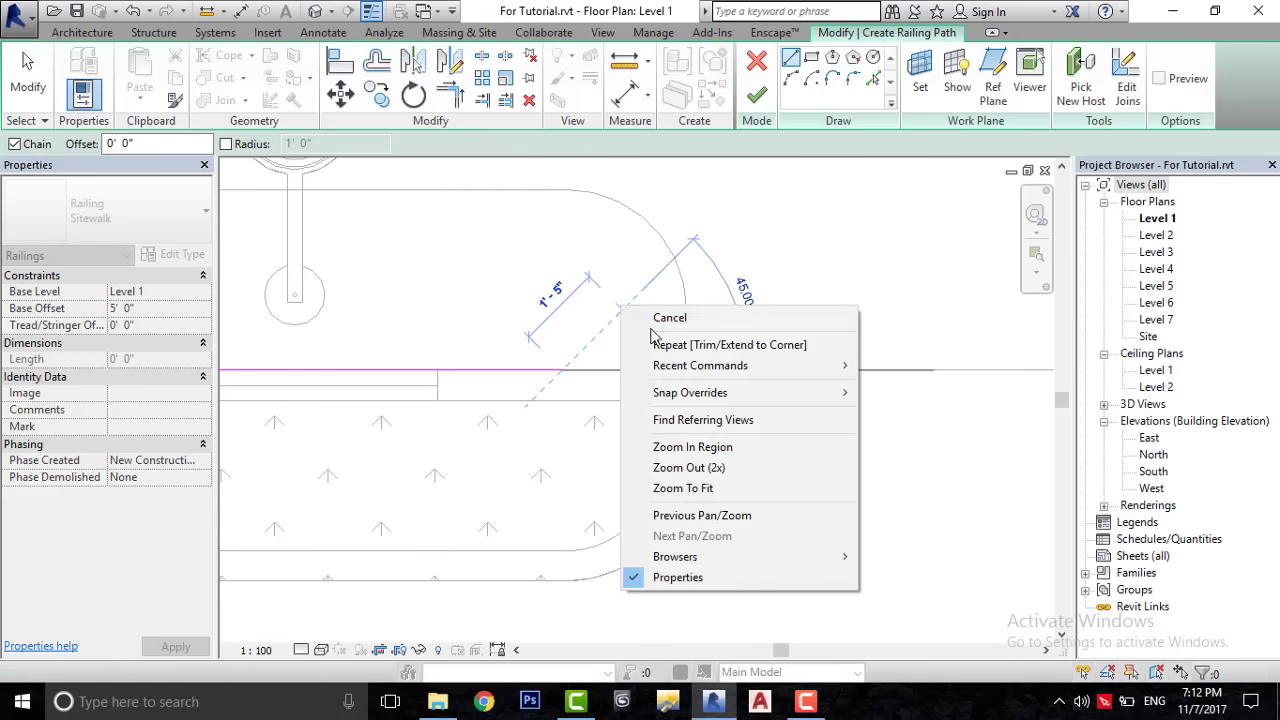
click(626, 313)
right_click(600, 303)
click(626, 313)
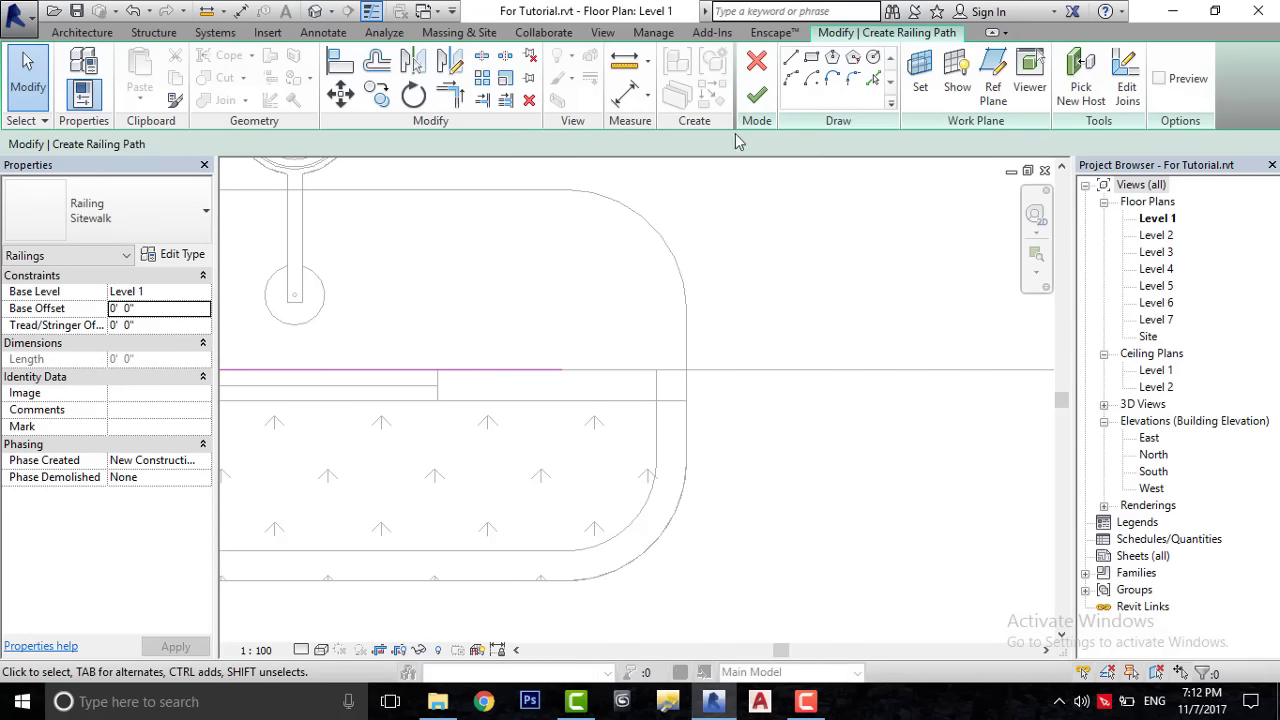
- Finish the path sketch and inspect the new Sitewalk railing in the 3D view
click(757, 97)
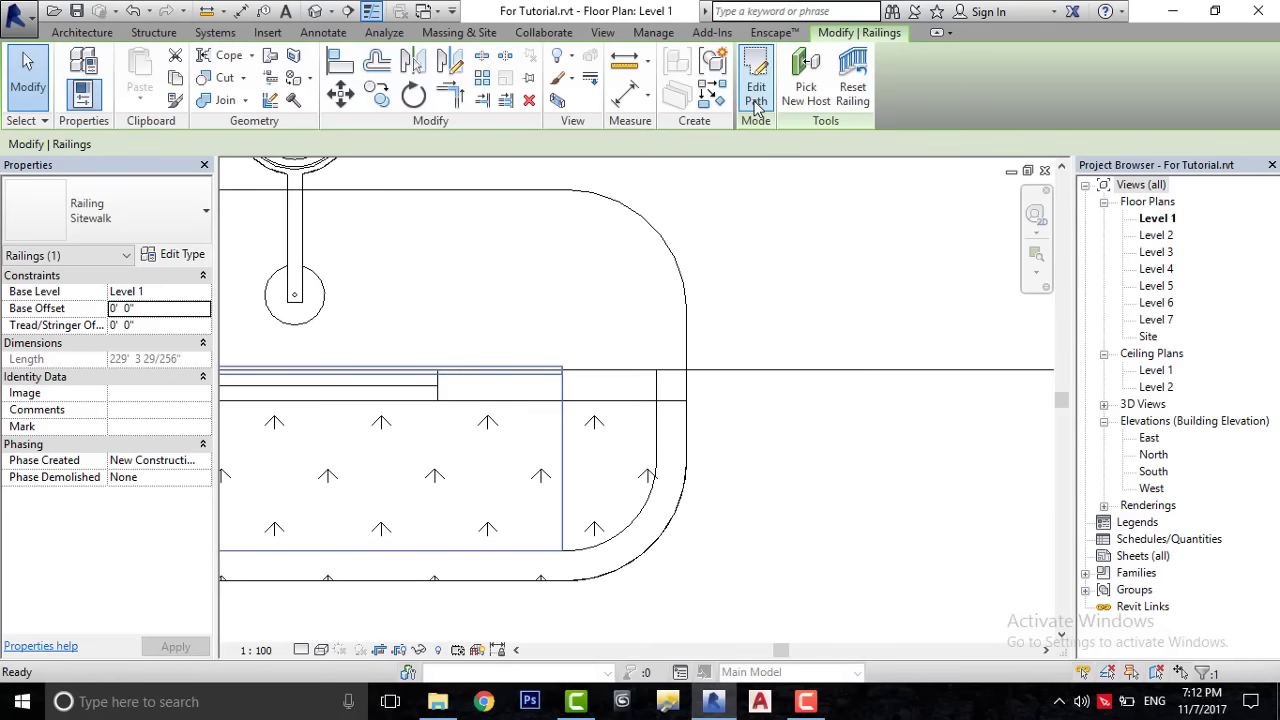
click(603, 32)
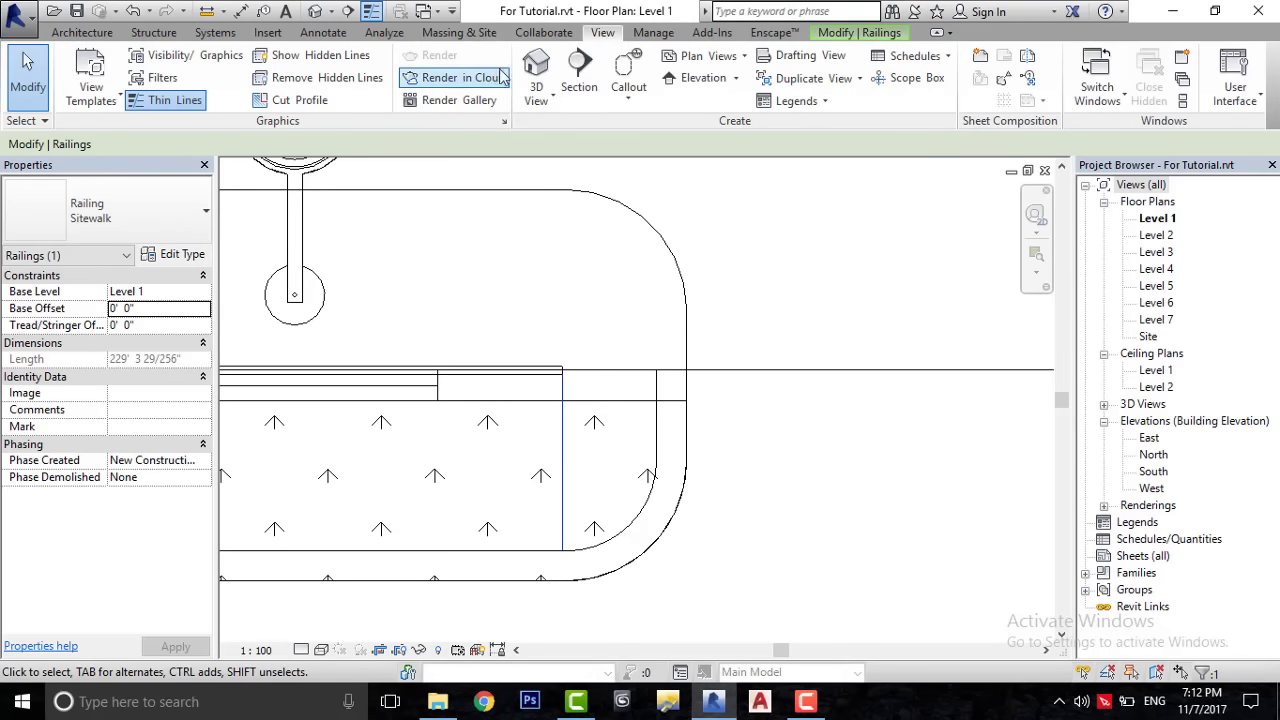
click(536, 70)
click(671, 259)
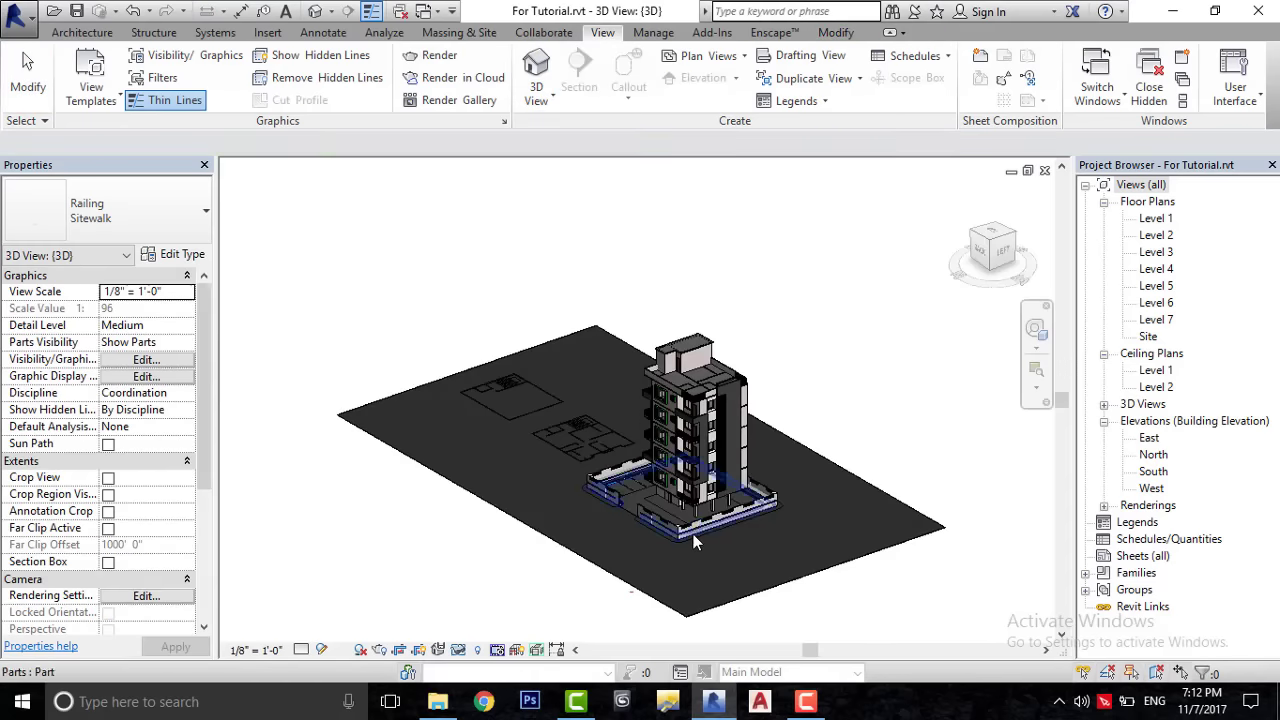
scroll(690, 535, up, 4)
scroll(613, 560, up, 2)
scroll(631, 425, up, 3)
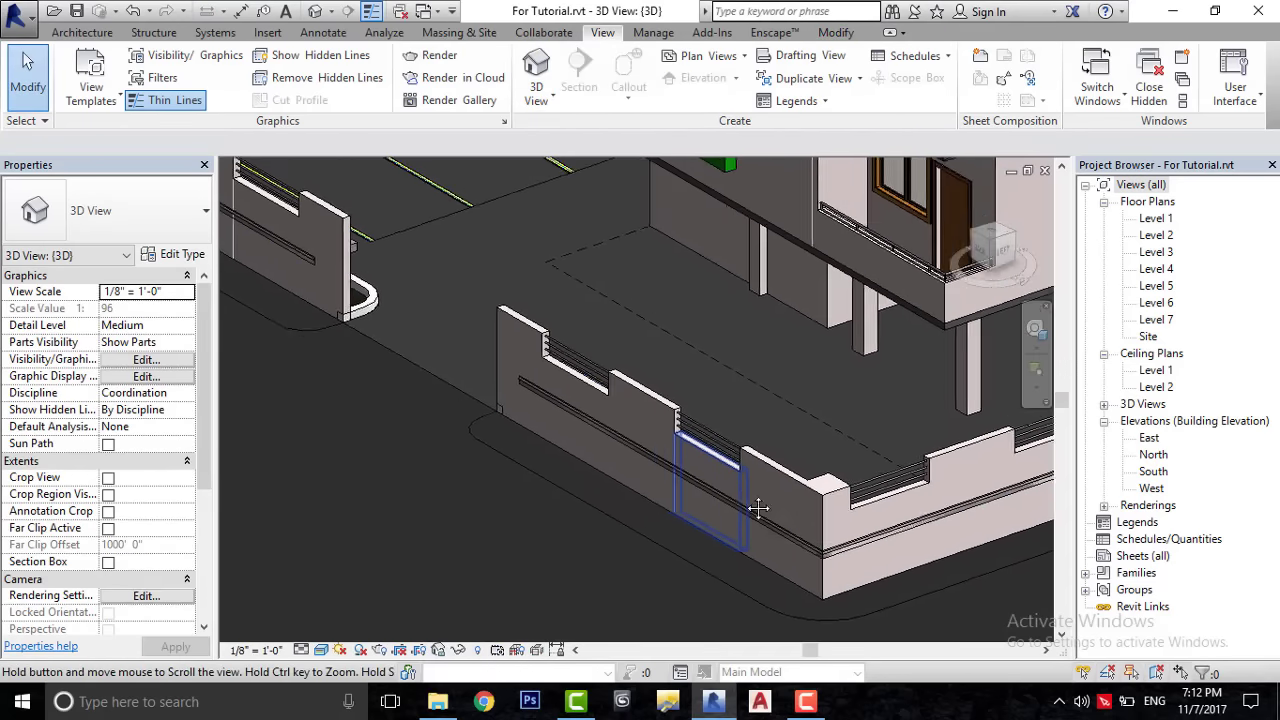
scroll(539, 445, up, 3)
scroll(539, 446, up, 1)
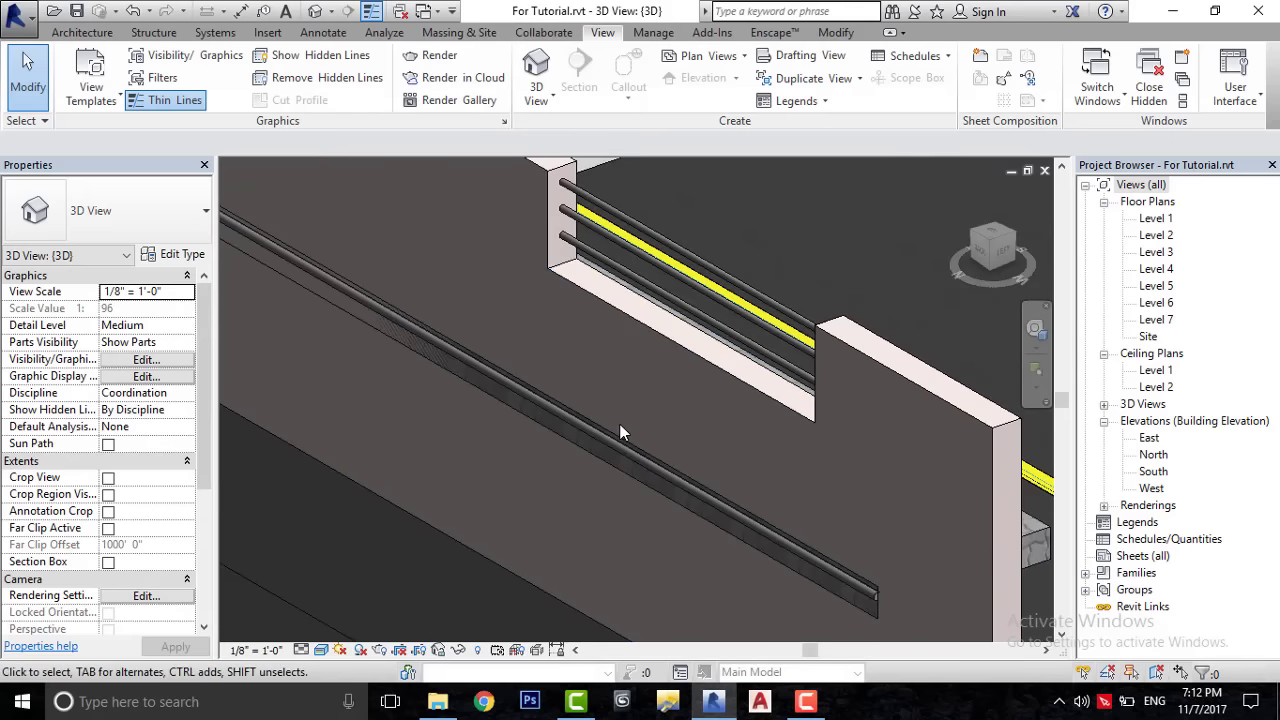
click(617, 440)
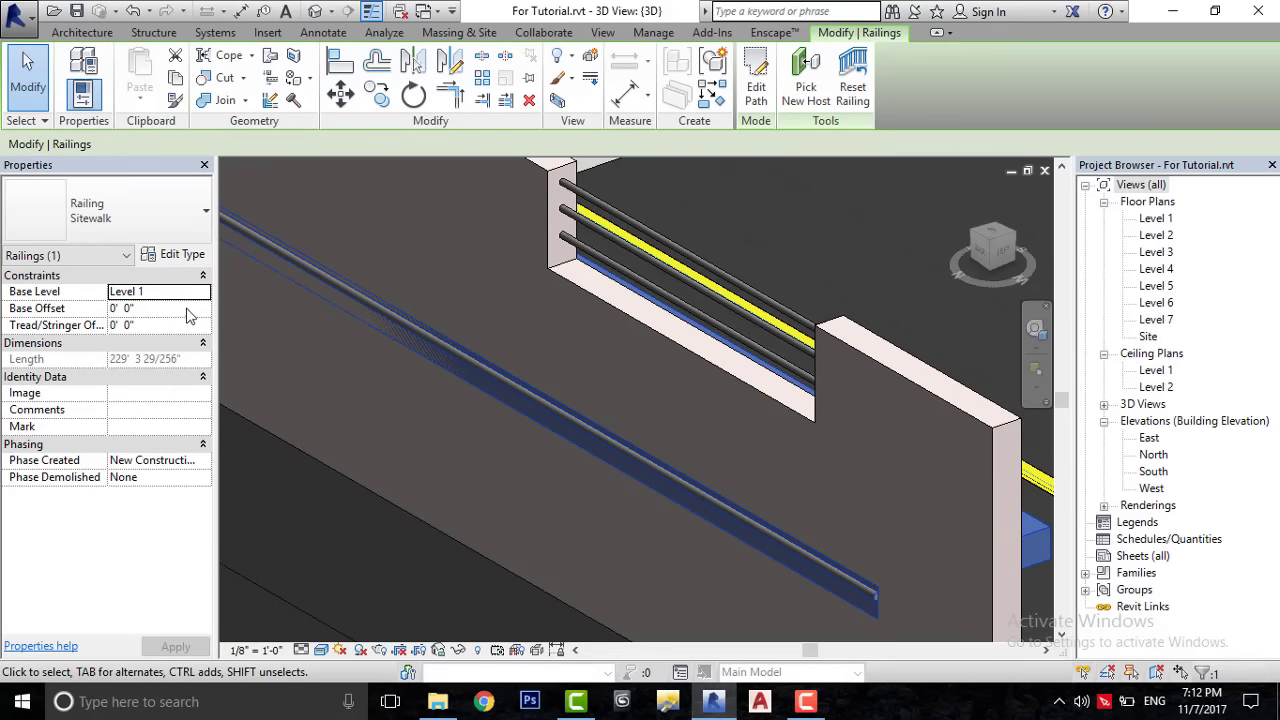
mouse_move(526, 321)
shift+middle_down()
mouse_move(514, 284)
mouse_move(600, 403)
mouse_move(728, 411)
mouse_move(407, 297)
mouse_move(666, 369)
mouse_move(396, 370)
shift+middle_up()
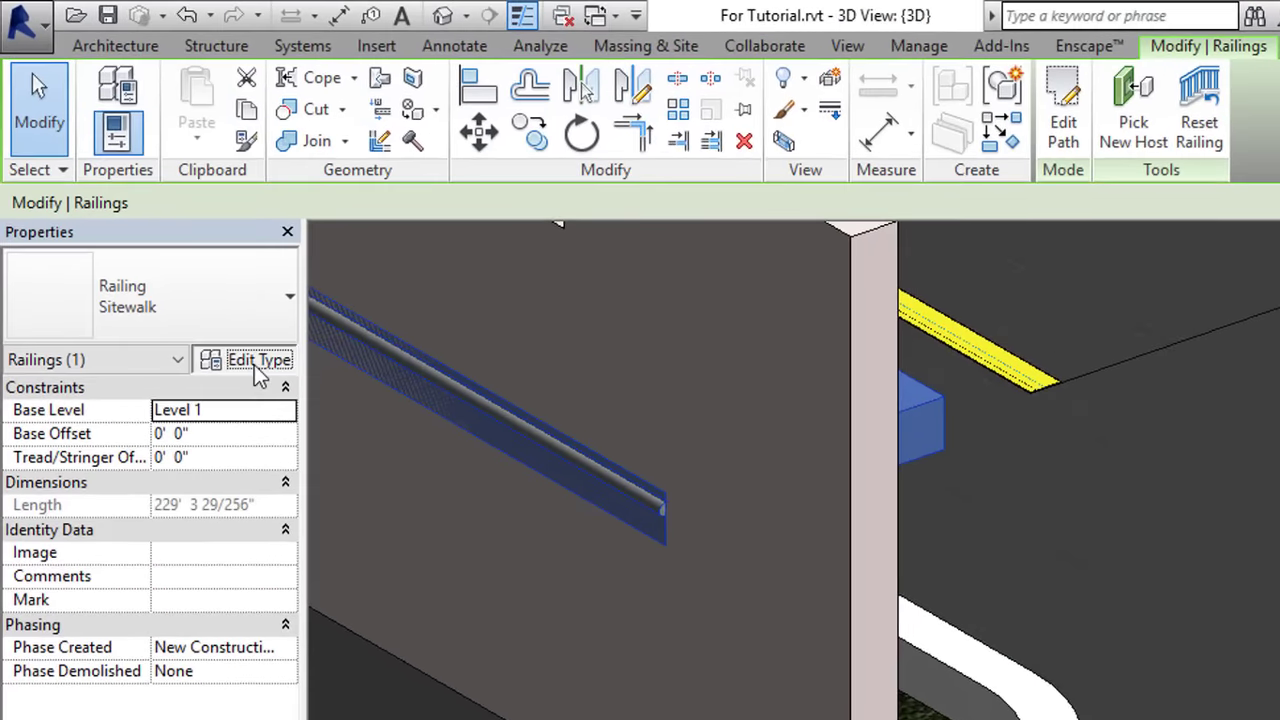
- Set Rail 1 height to 0 in the Sitewalk railing's rail structure
click(212, 313)
click(549, 321)
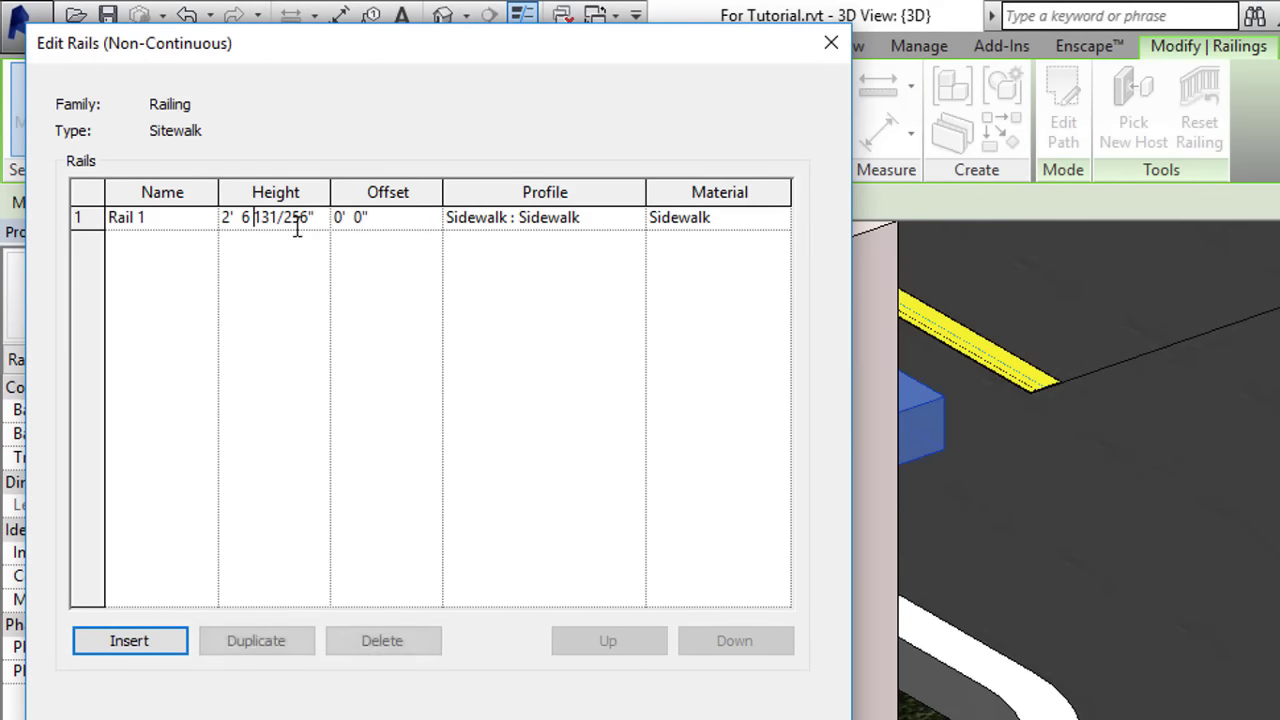
drag(322, 222, 152, 224)
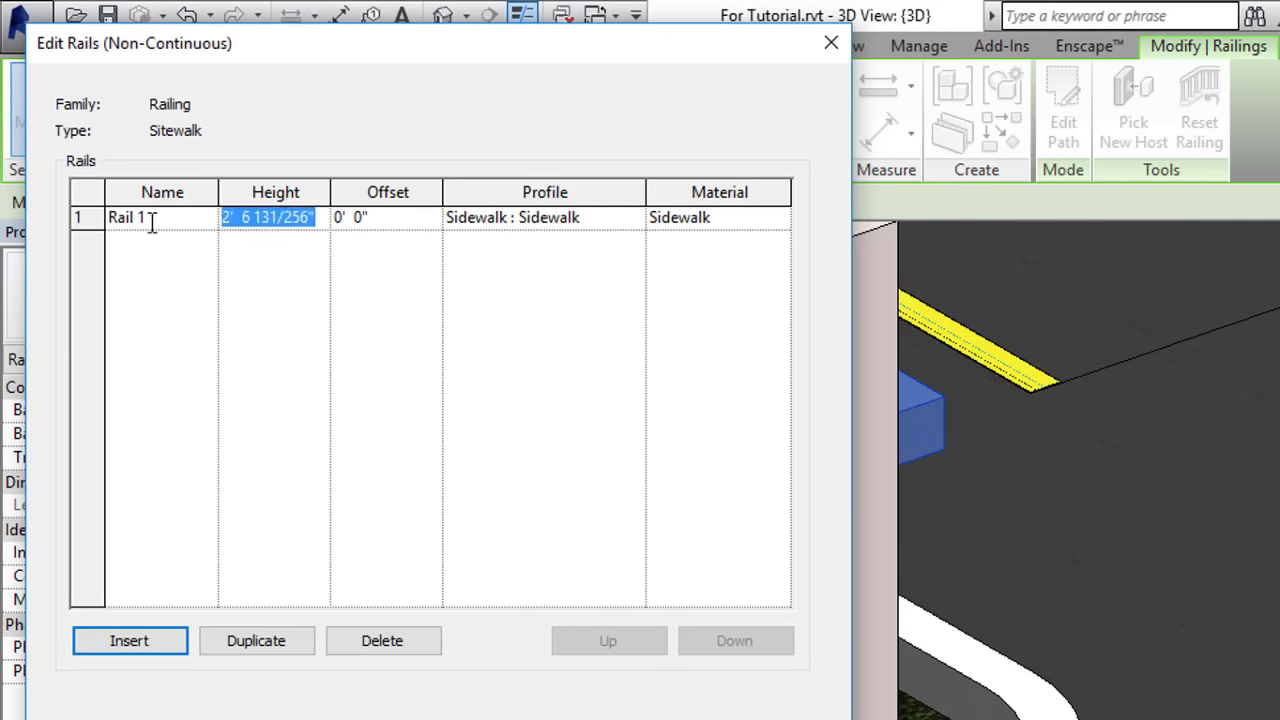
text(0'  0)
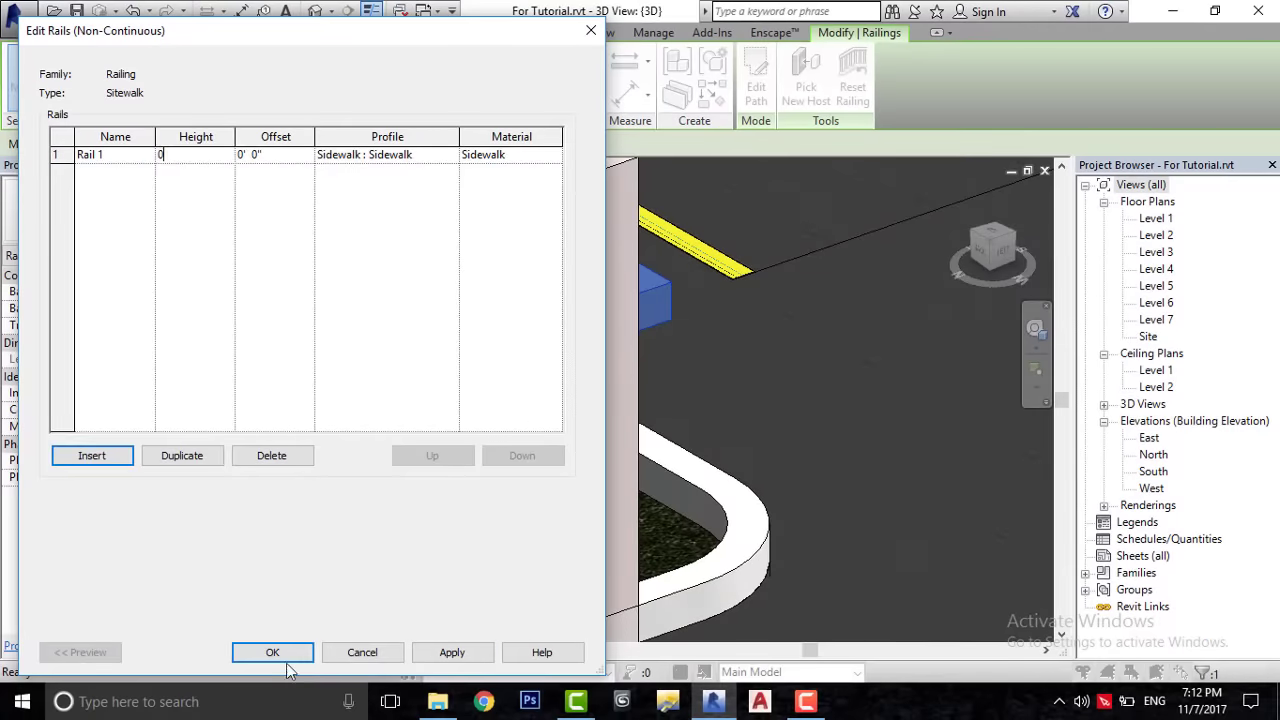
click(304, 648)
- Close the type properties and orbit the 3D view toward the planter railing
click(372, 652)
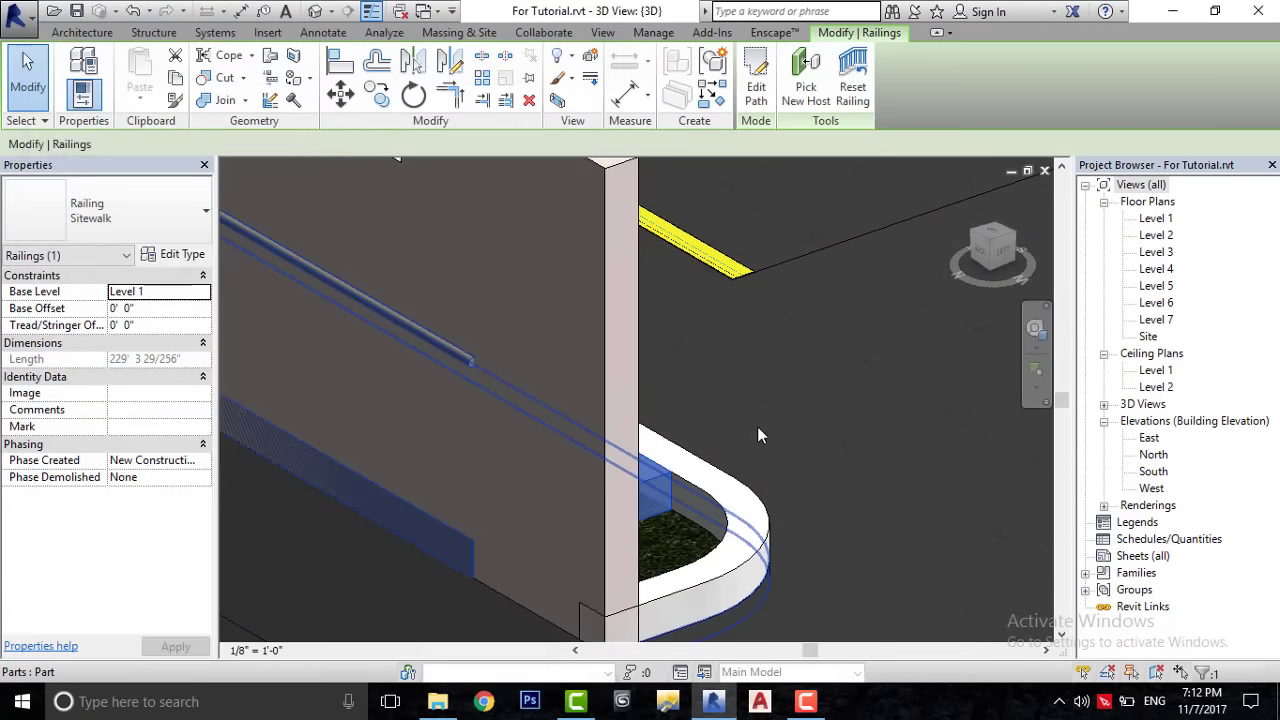
scroll(754, 329, down, 1)
scroll(776, 421, down, 2)
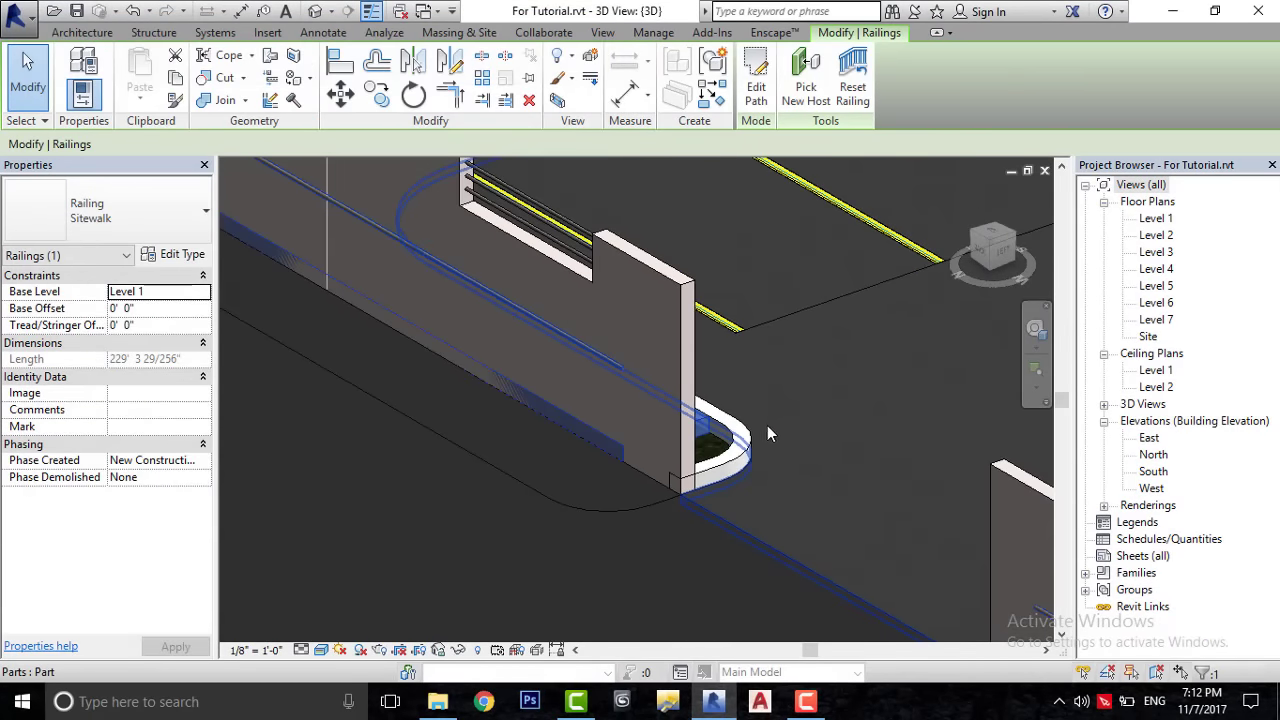
mouse_move(655, 440)
shift+middle_down()
mouse_move(578, 450)
mouse_move(545, 478)
shift+middle_up()
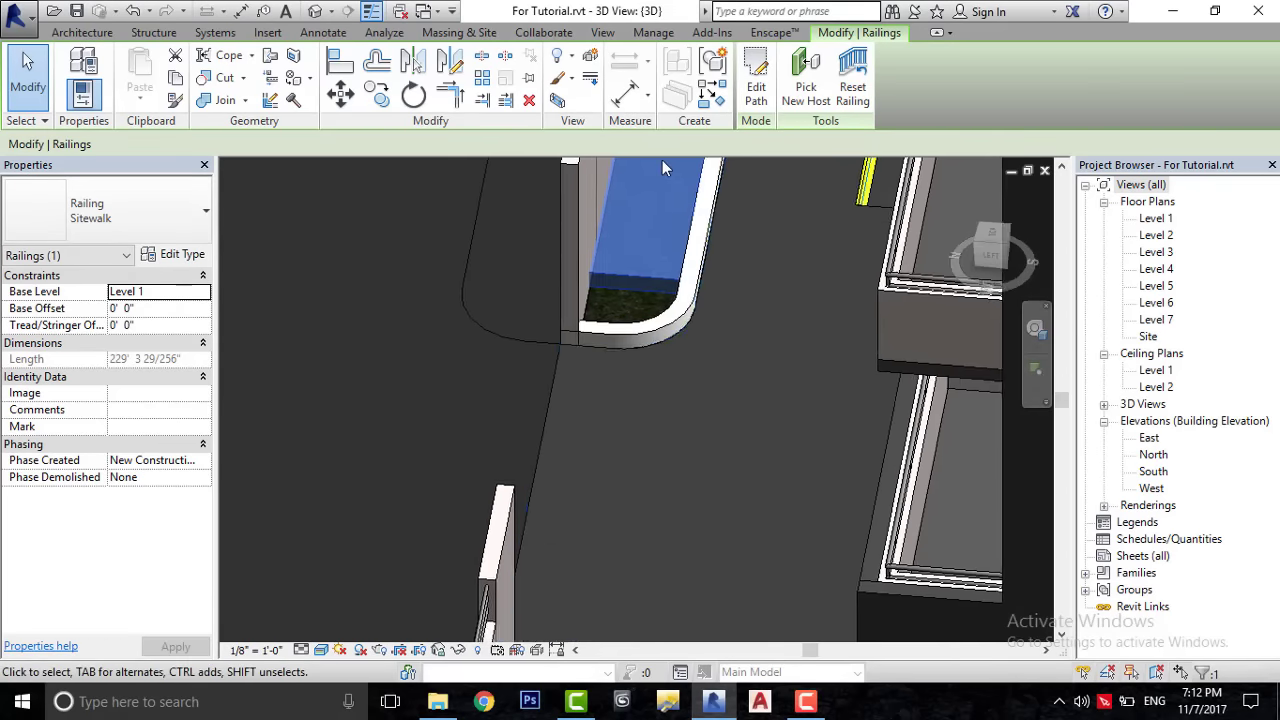
key(Escape)
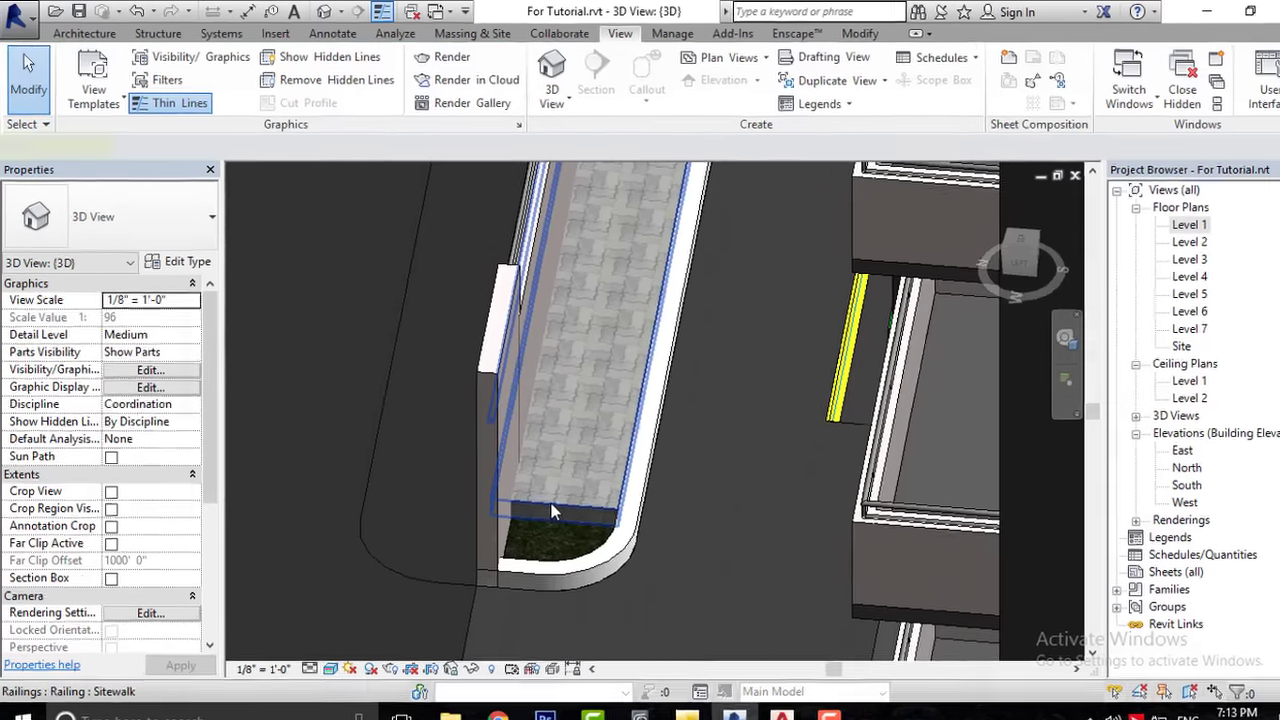
- Flip the sidewalk railing's orientation so the paver slab lies beside the wall
click(535, 489)
right_click(677, 618)
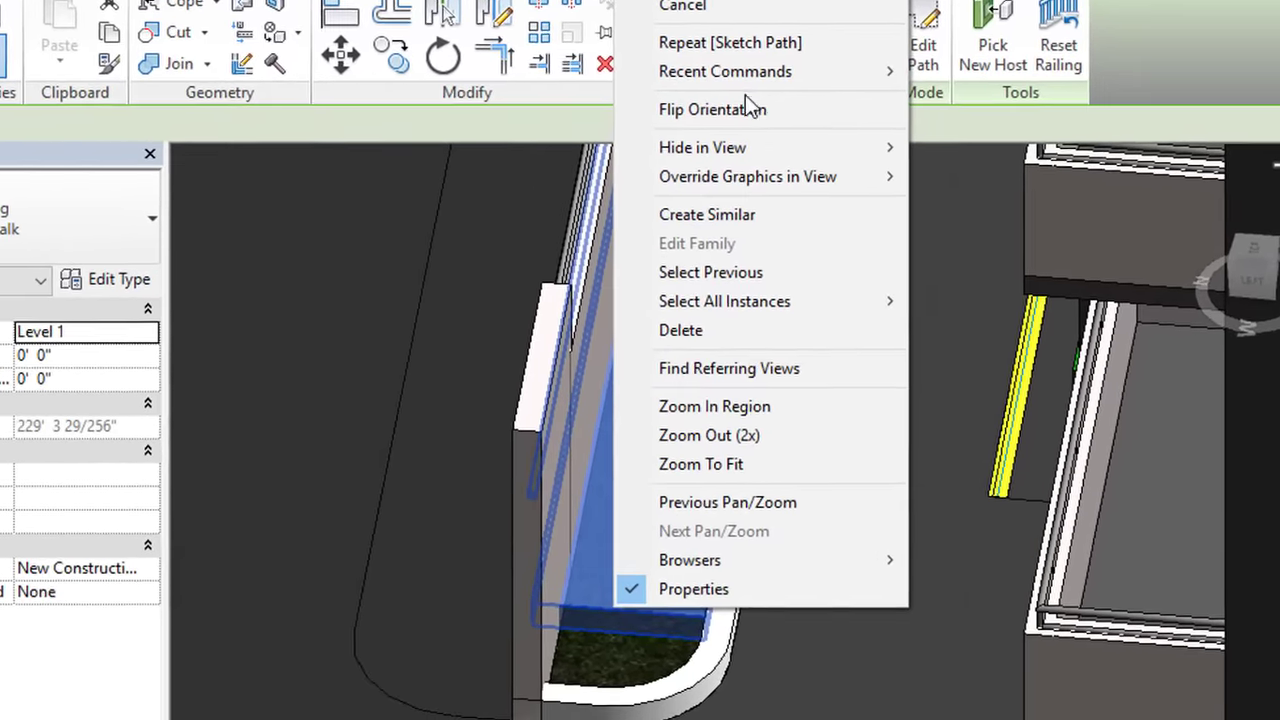
click(703, 108)
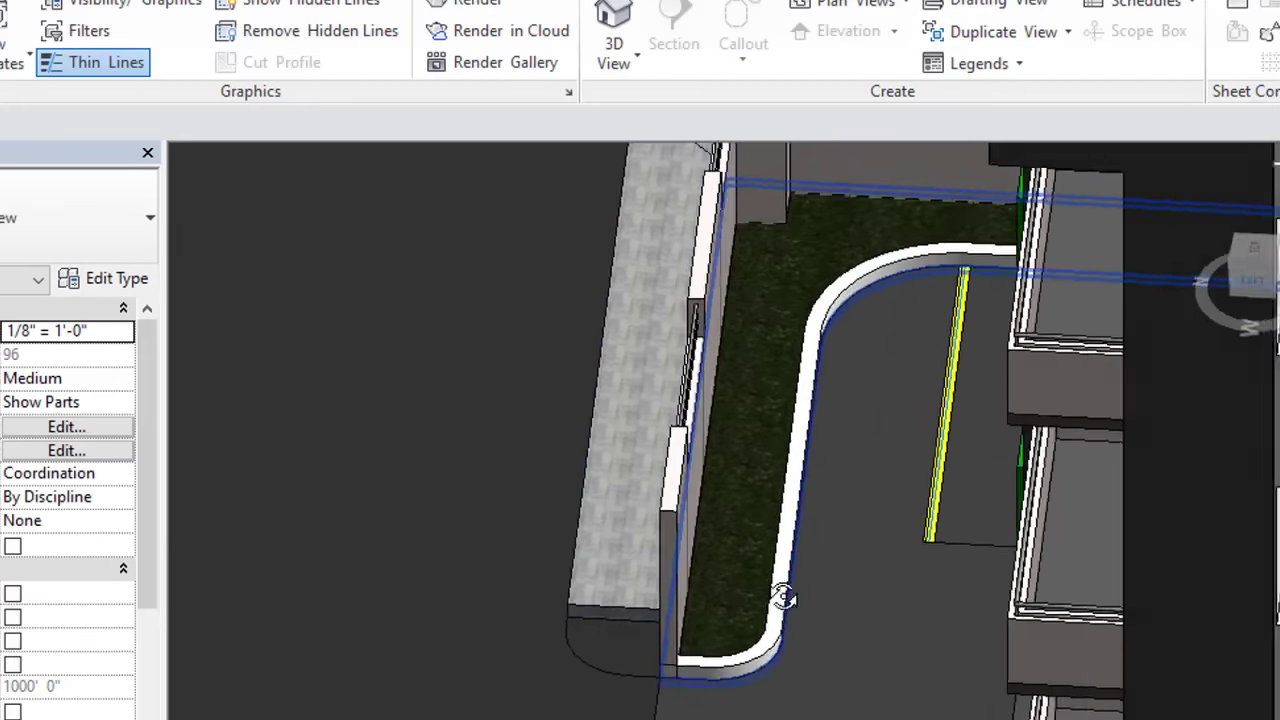
mouse_move(786, 594)
shift+middle_down()
mouse_move(849, 480)
mouse_move(667, 432)
mouse_move(703, 235)
shift+middle_up()
scroll(563, 481, up, 3)
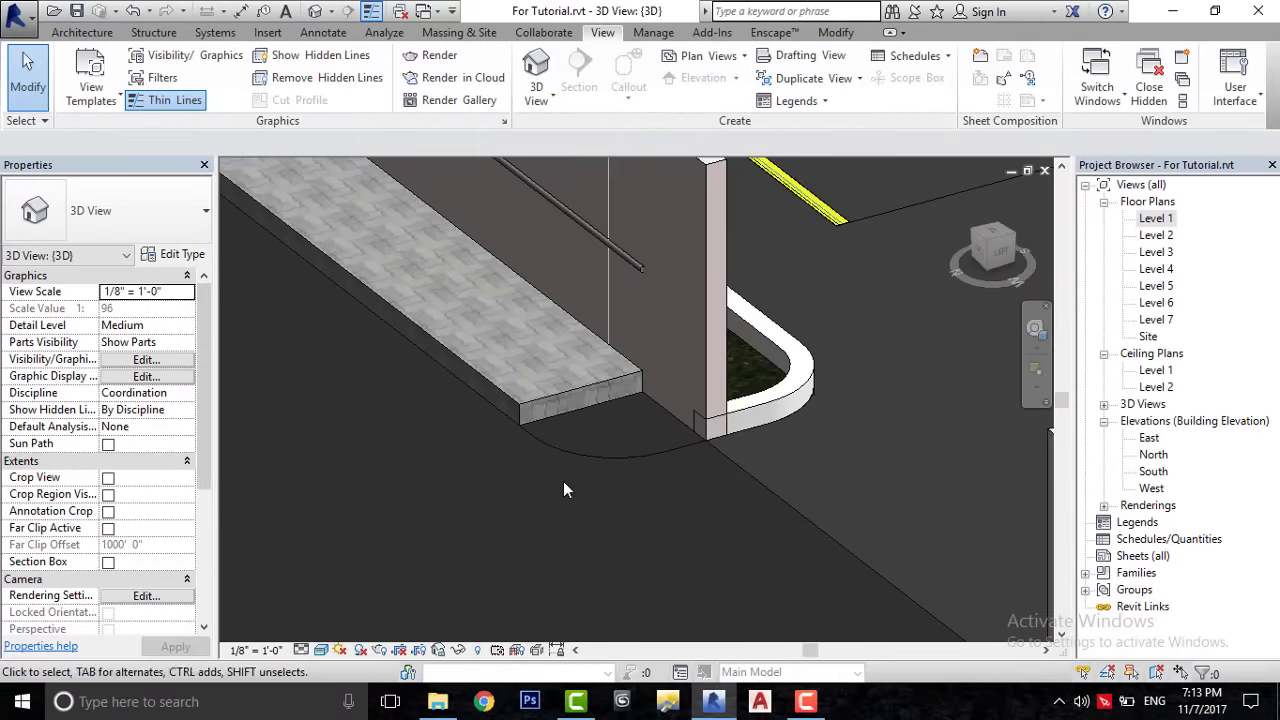
scroll(600, 457, up, 2)
scroll(665, 527, up, 3)
scroll(615, 535, up, 2)
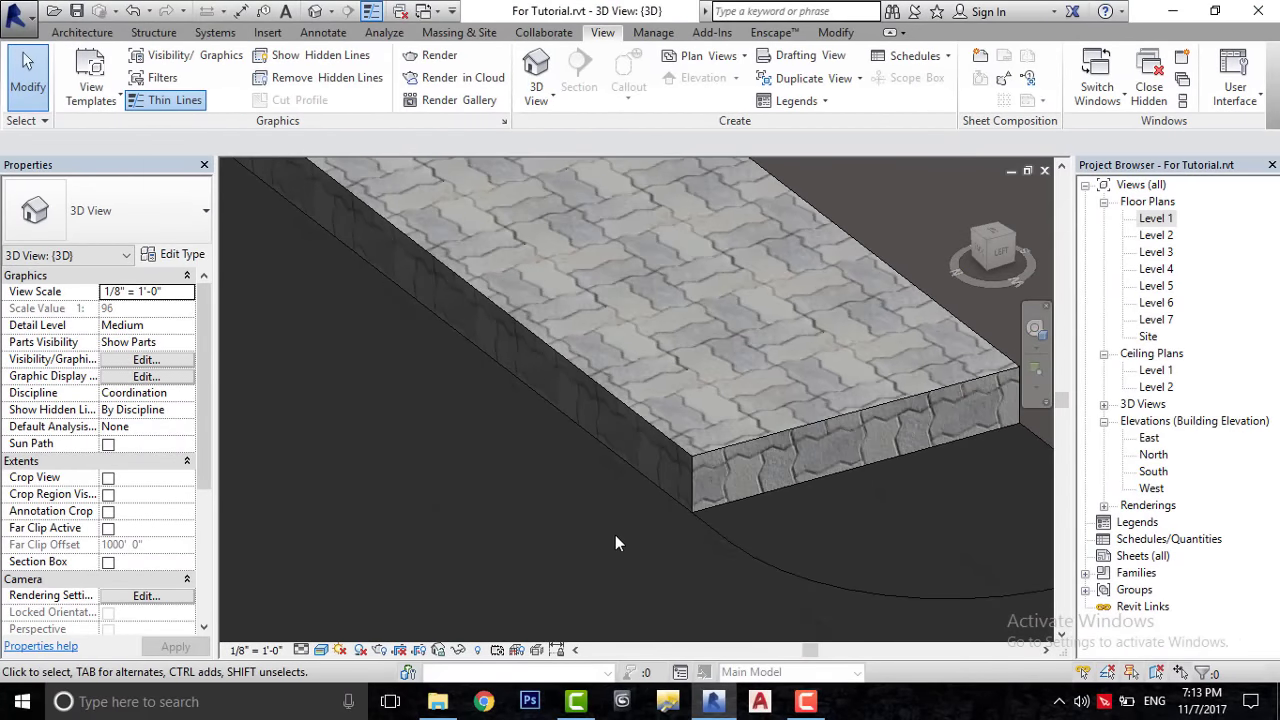
scroll(615, 535, down, 5)
middle_drag(700, 479, 755, 544)
scroll(750, 458, up, 3)
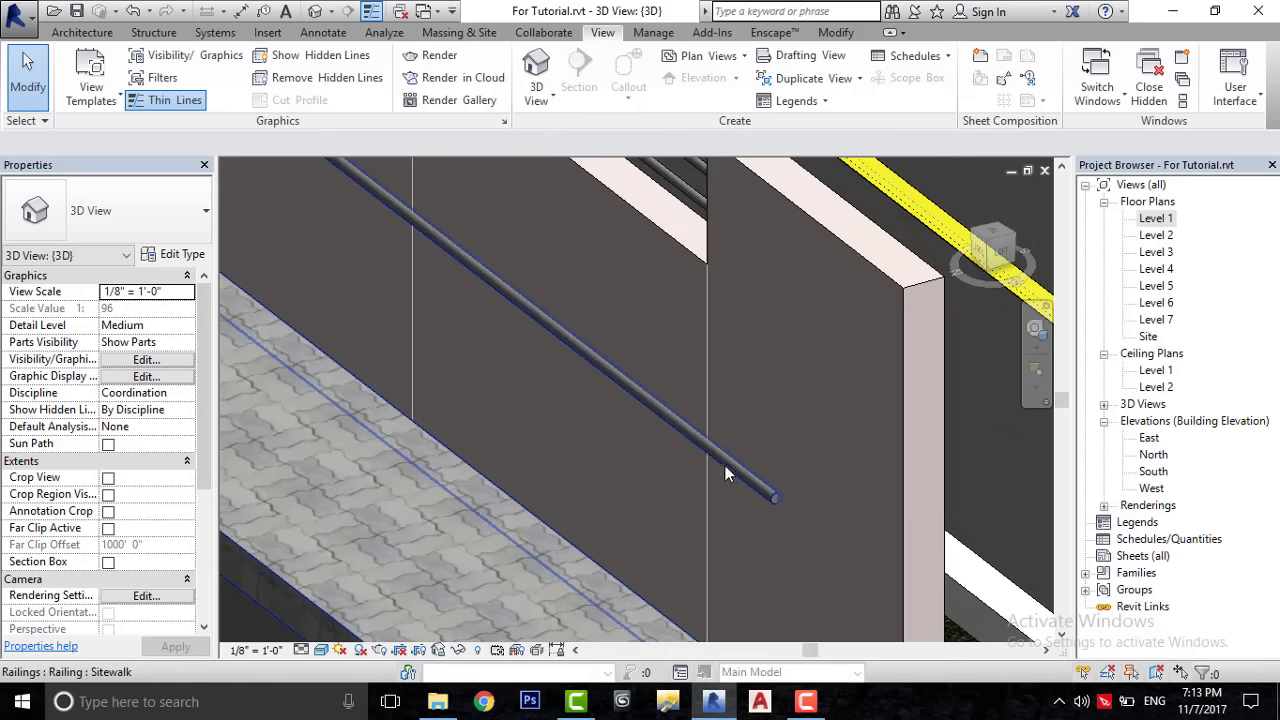
key(Tab)
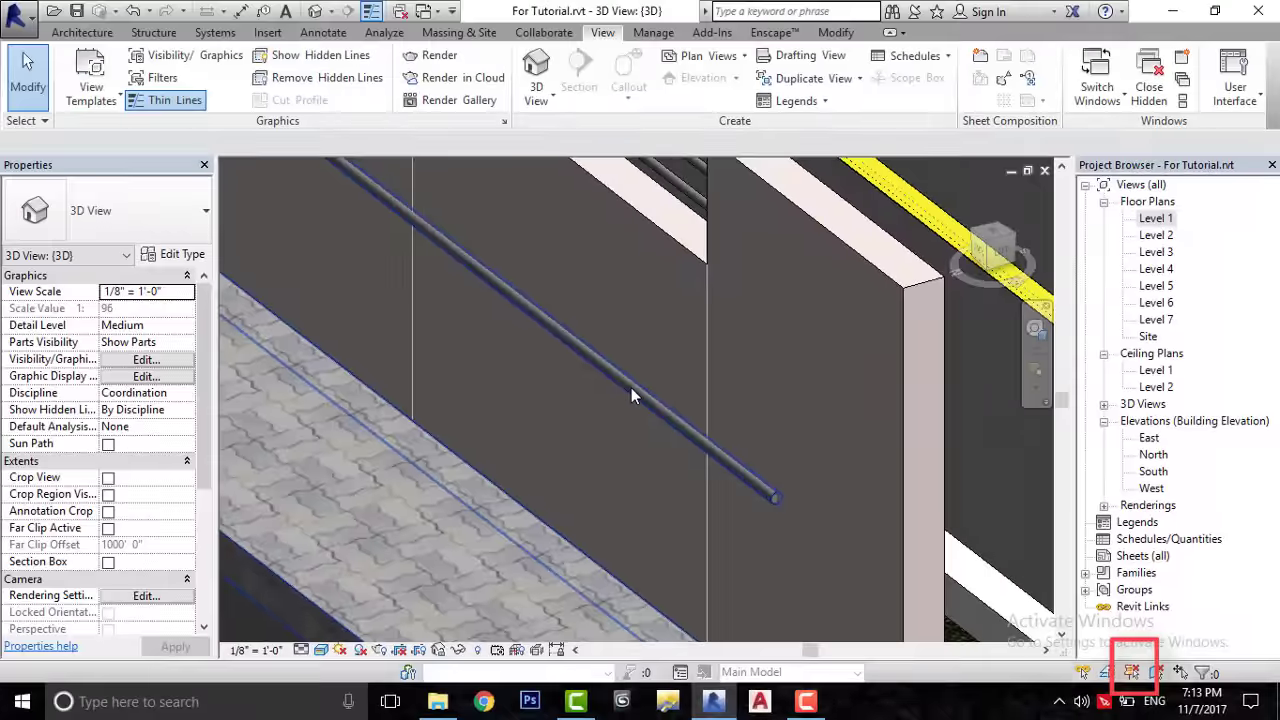
- Isolate the blue pipe top rail with Tab and delete it
key(Tab)
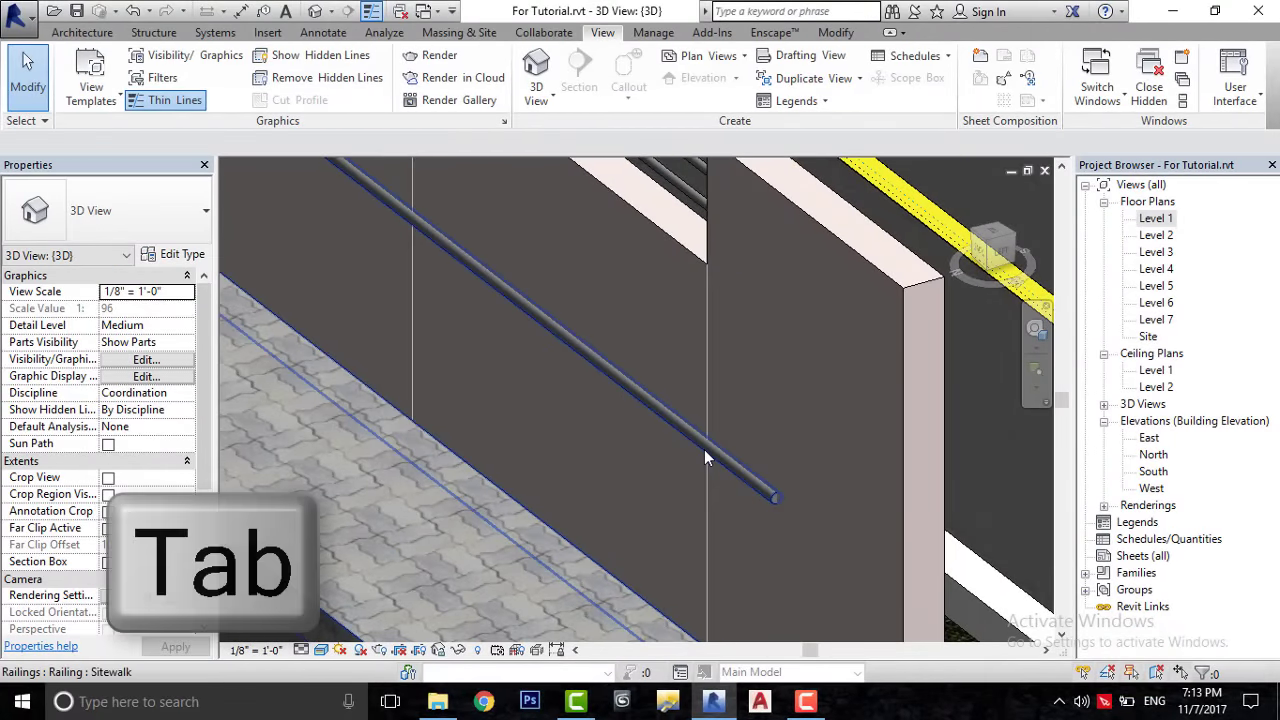
key(Tab)
click(704, 455)
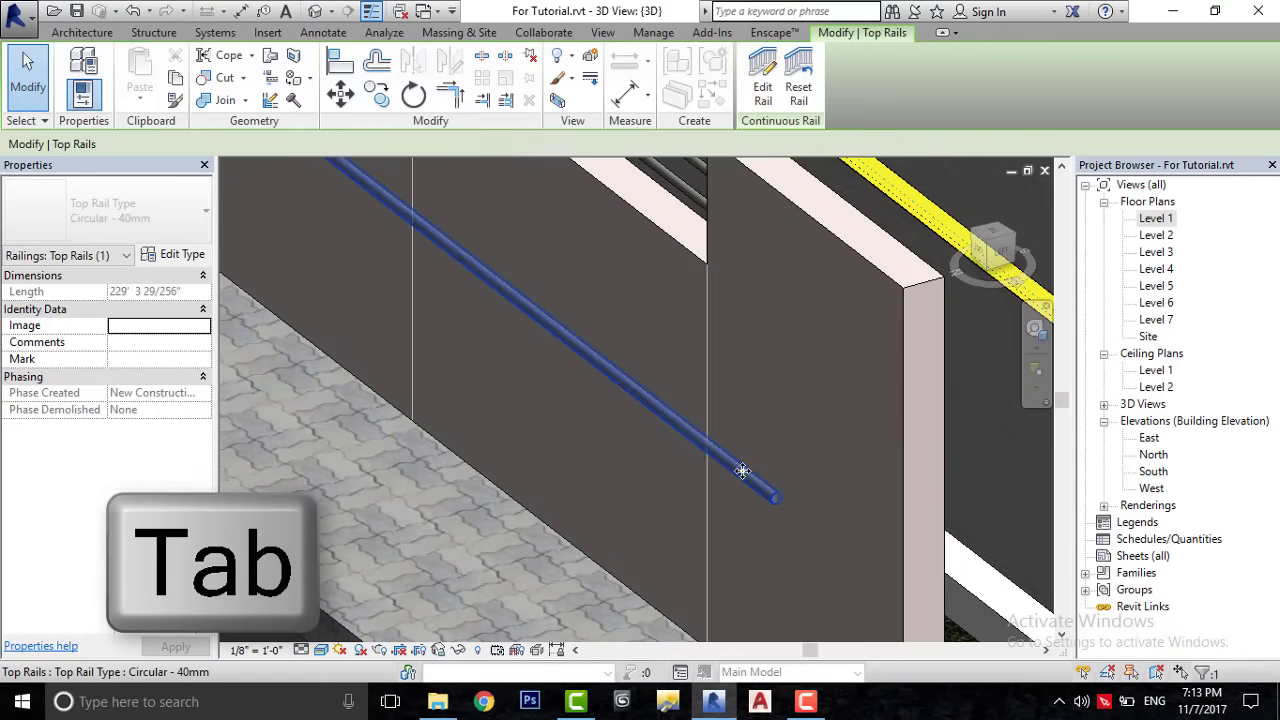
scroll(843, 532, down, 5)
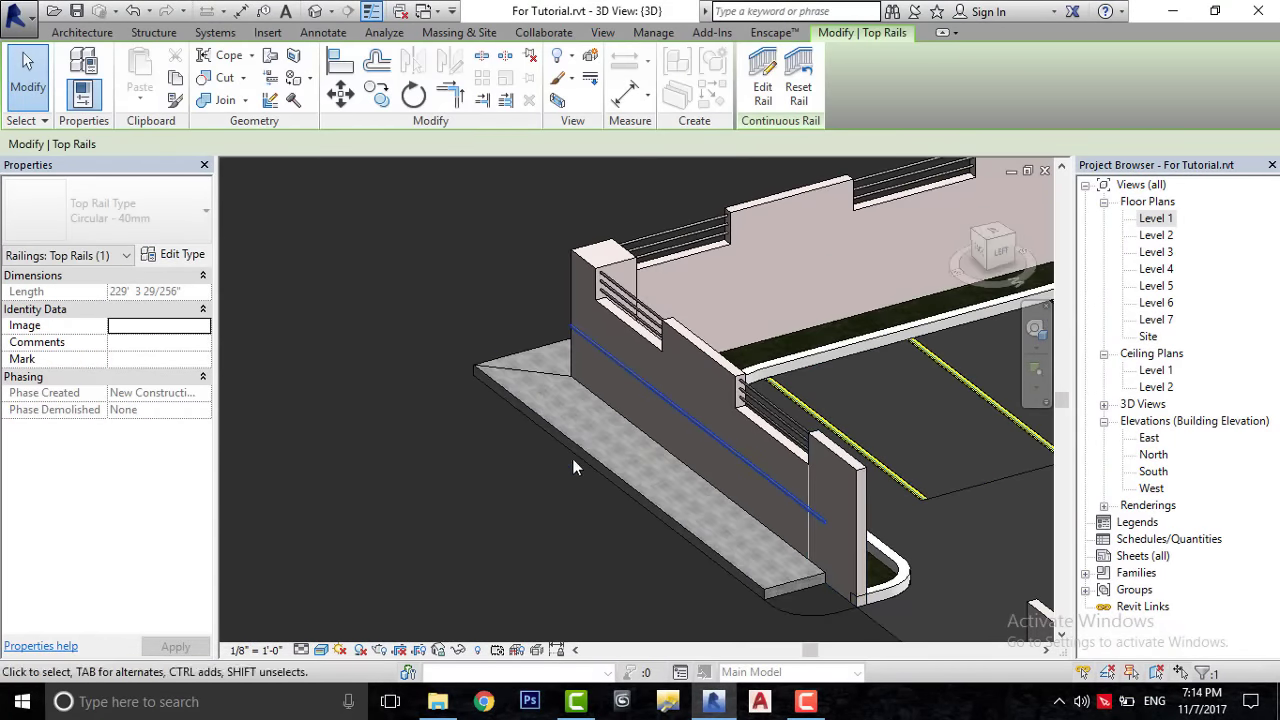
shift+middle_drag(878, 592, 687, 535)
scroll(667, 476, up, 5)
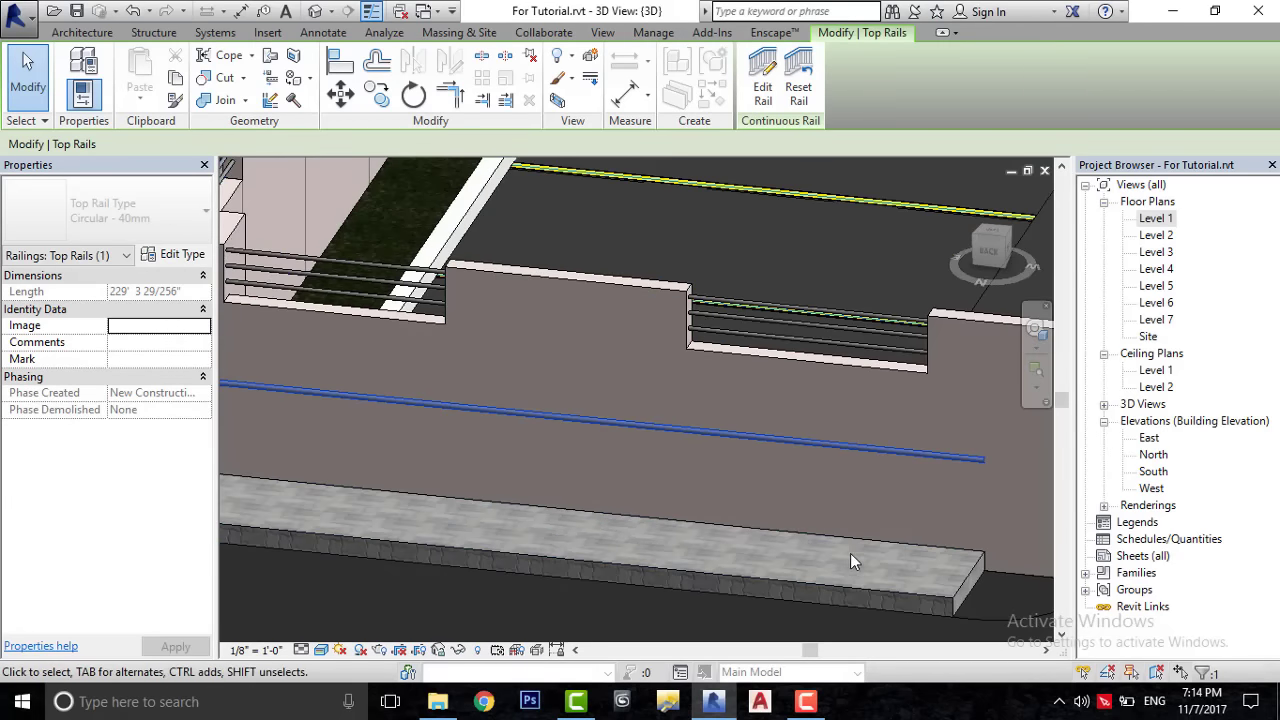
shift+middle_drag(794, 549, 837, 506)
scroll(629, 527, up, 5)
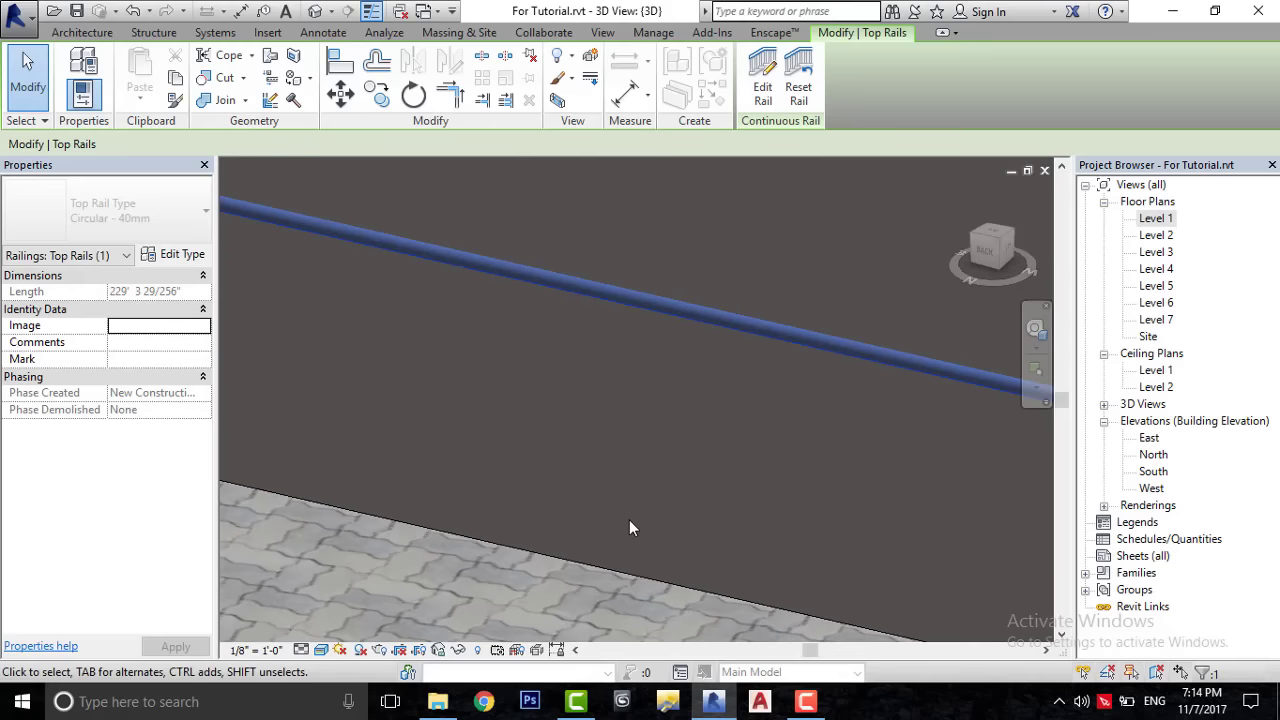
scroll(630, 530, down, 2)
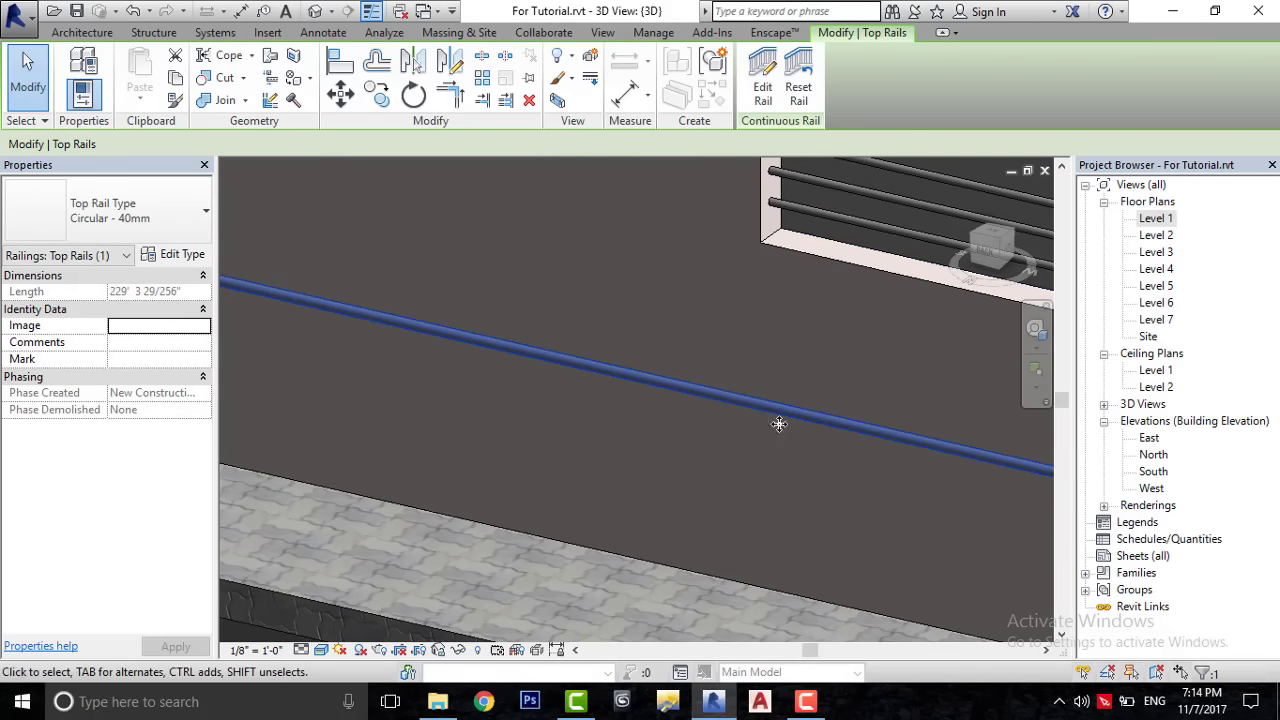
click(529, 102)
scroll(640, 290, down, 2)
scroll(710, 400, down, 3)
scroll(745, 421, down, 2)
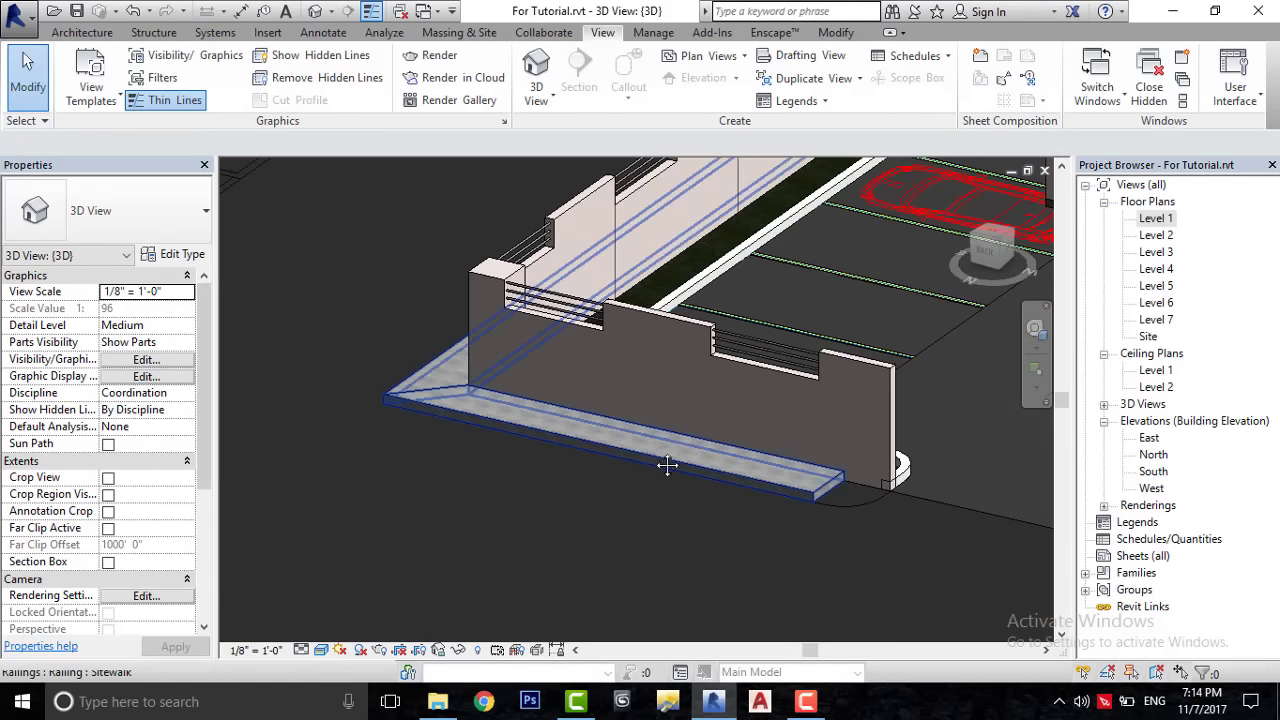
scroll(760, 480, down, 3)
shift+middle_drag(762, 500, 863, 516)
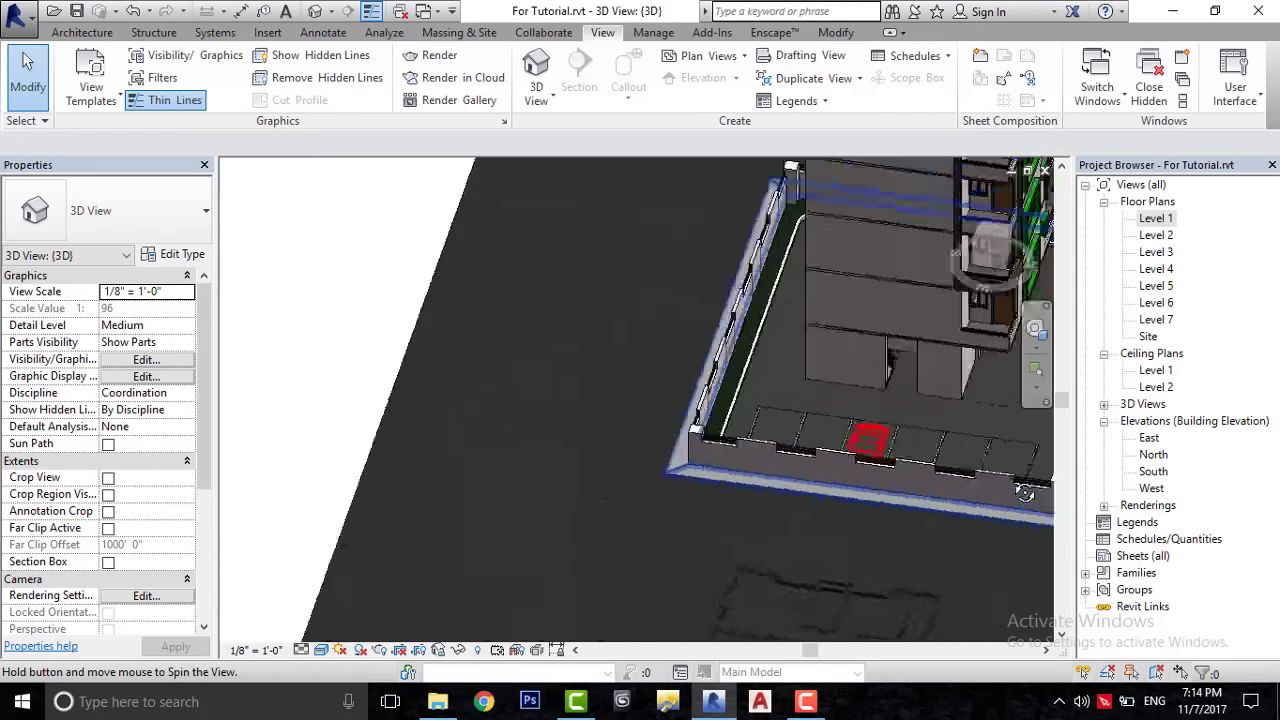
mouse_move(692, 511)
shift+middle_down()
mouse_move(593, 511)
mouse_move(409, 549)
mouse_move(619, 561)
shift+middle_up()
scroll(619, 561, up, 5)
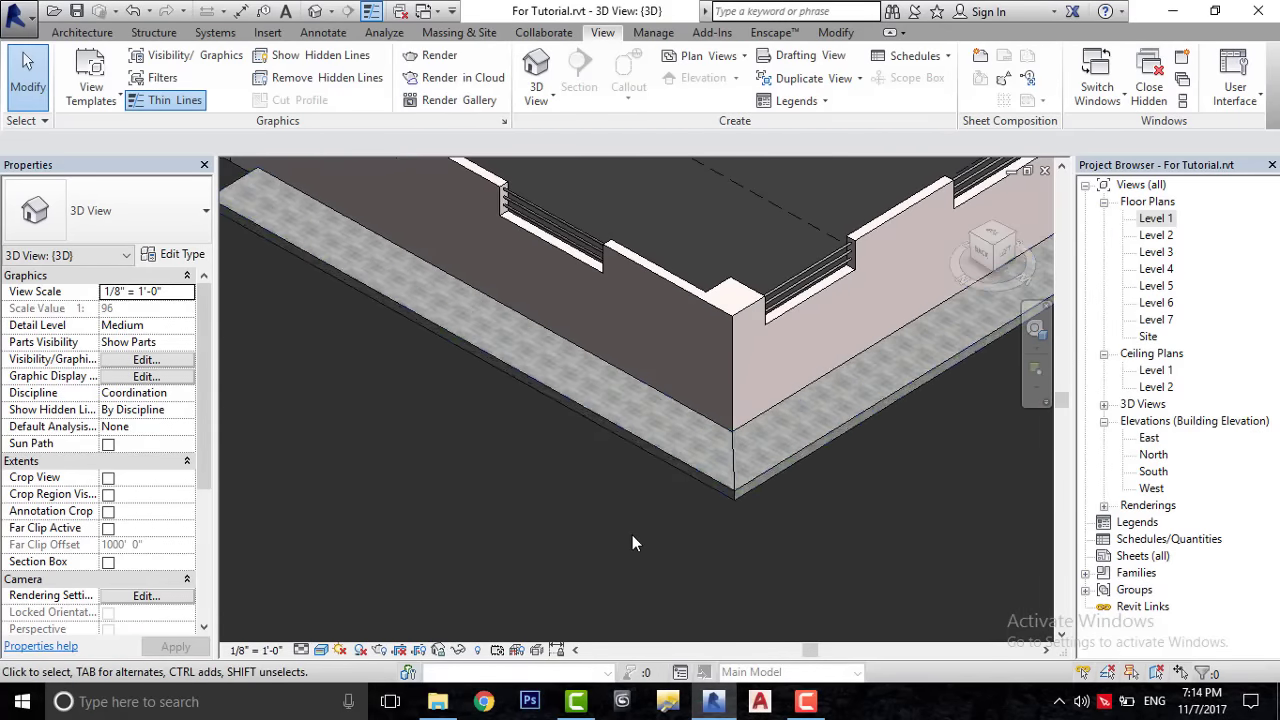
mouse_move(586, 414)
middle_down()
mouse_move(888, 566)
mouse_move(793, 485)
middle_up()
scroll(793, 485, down, 2)
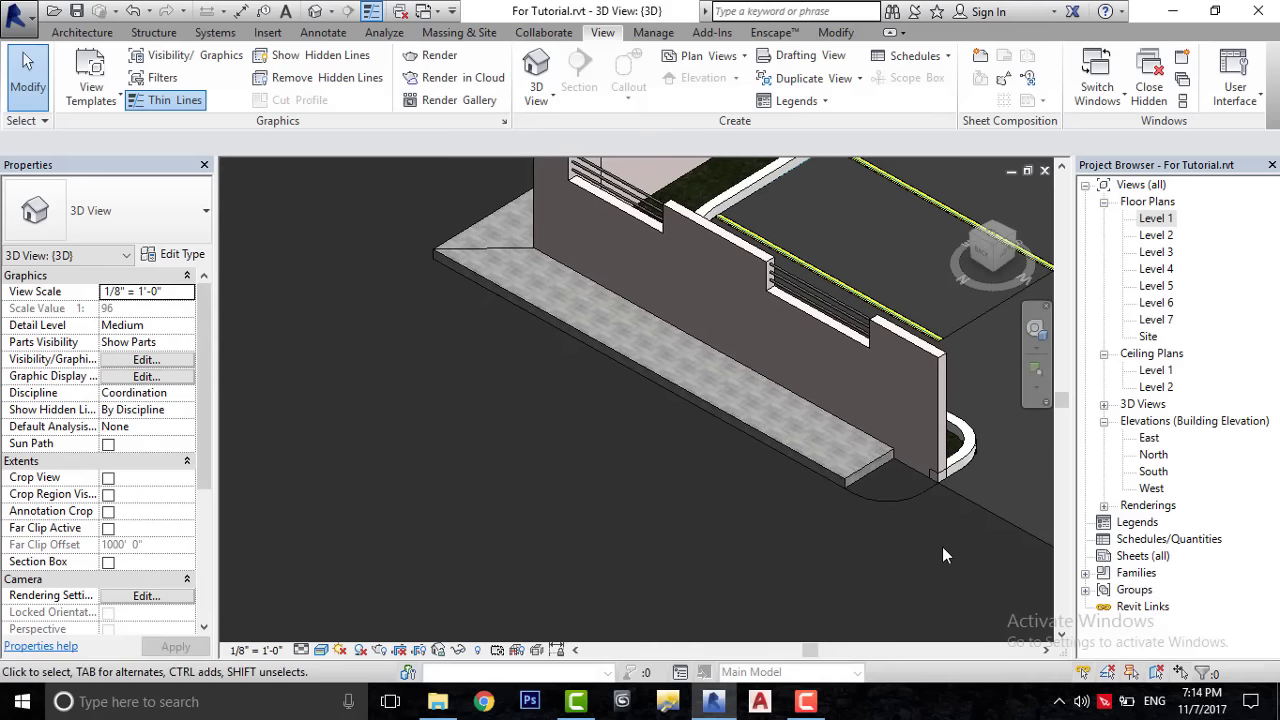
middle_drag(942, 546, 790, 579)
scroll(790, 579, up, 2)
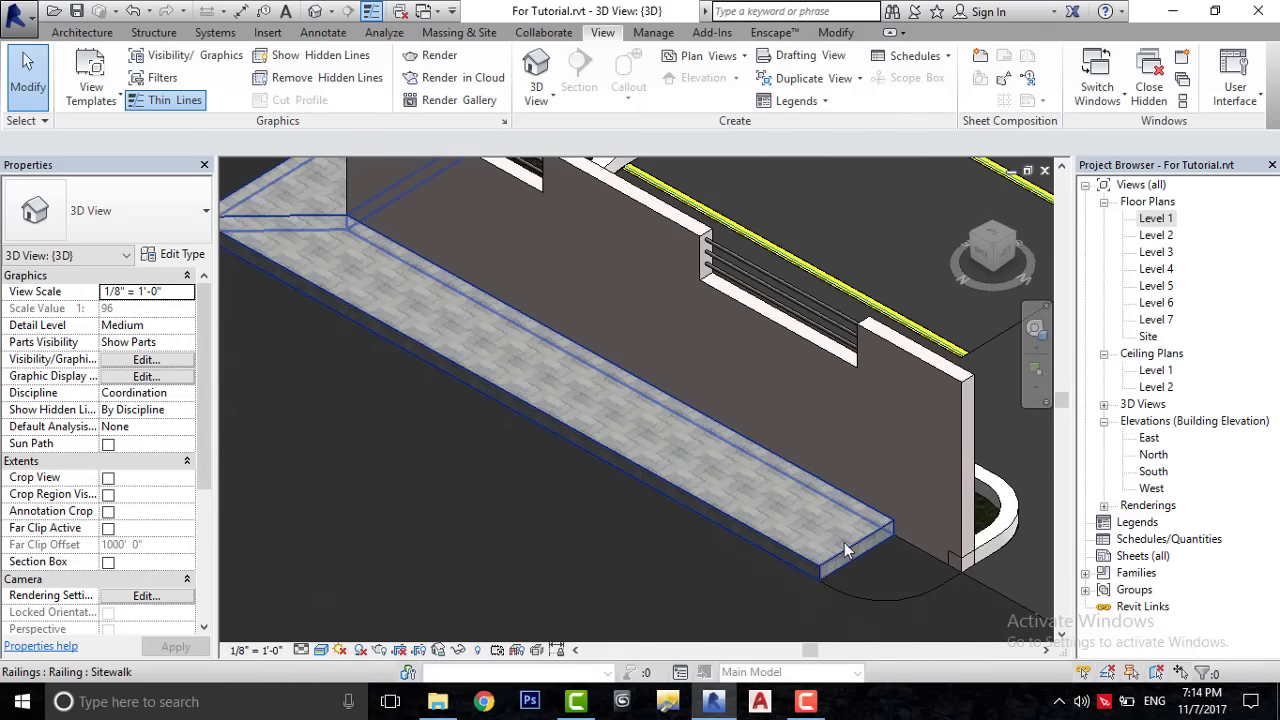
scroll(553, 372, up, 2)
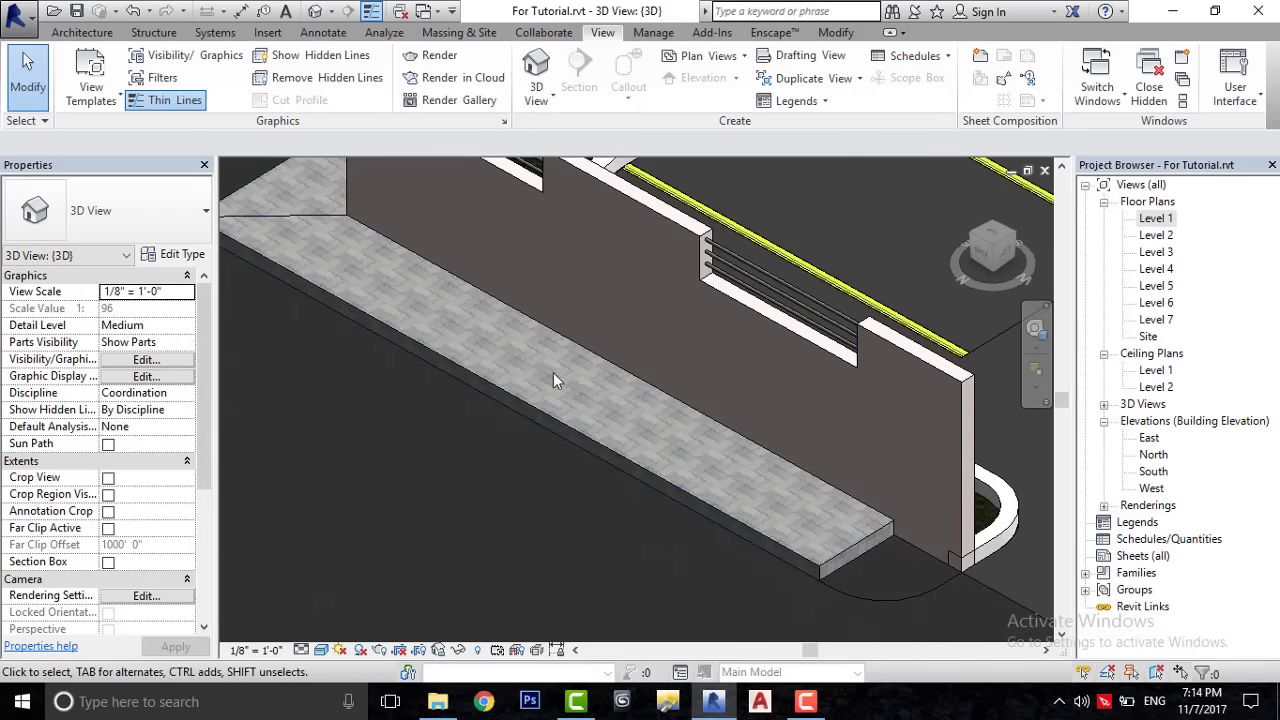
middle_drag(553, 372, 575, 498)
scroll(623, 380, up, 2)
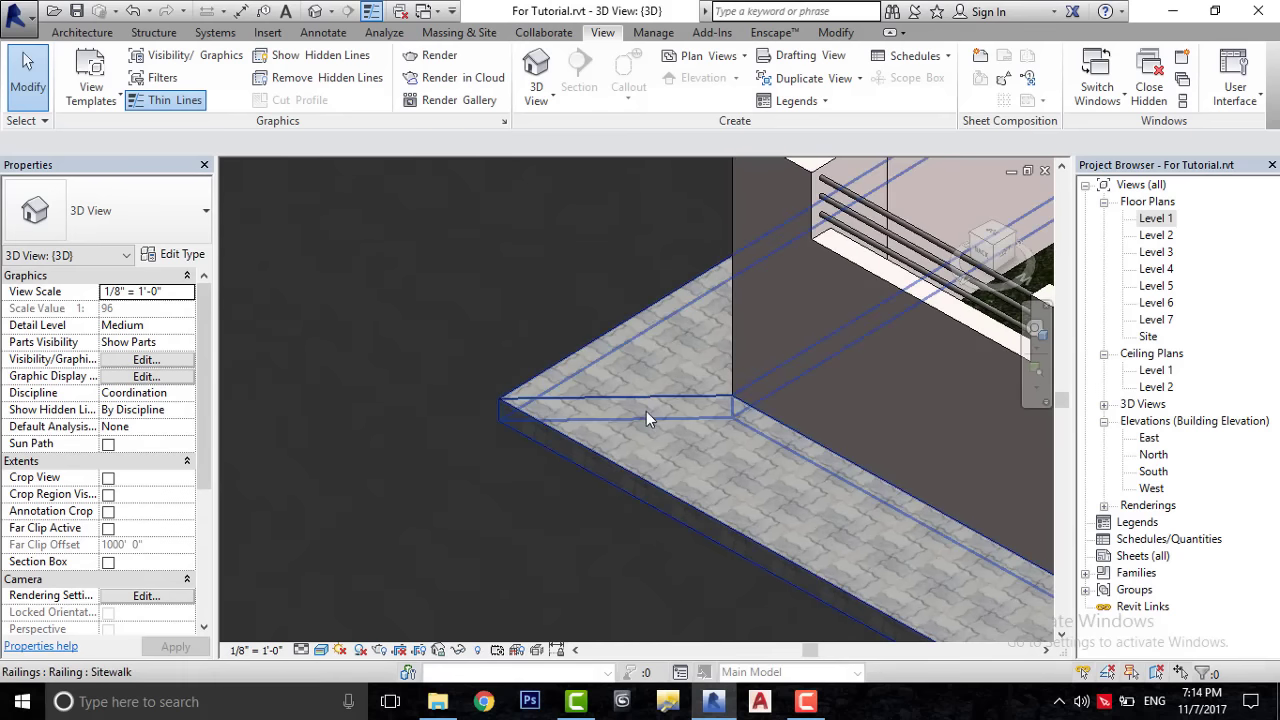
- Edit the railing path and zoom to its corner in the Level 1 plan
double_click(669, 487)
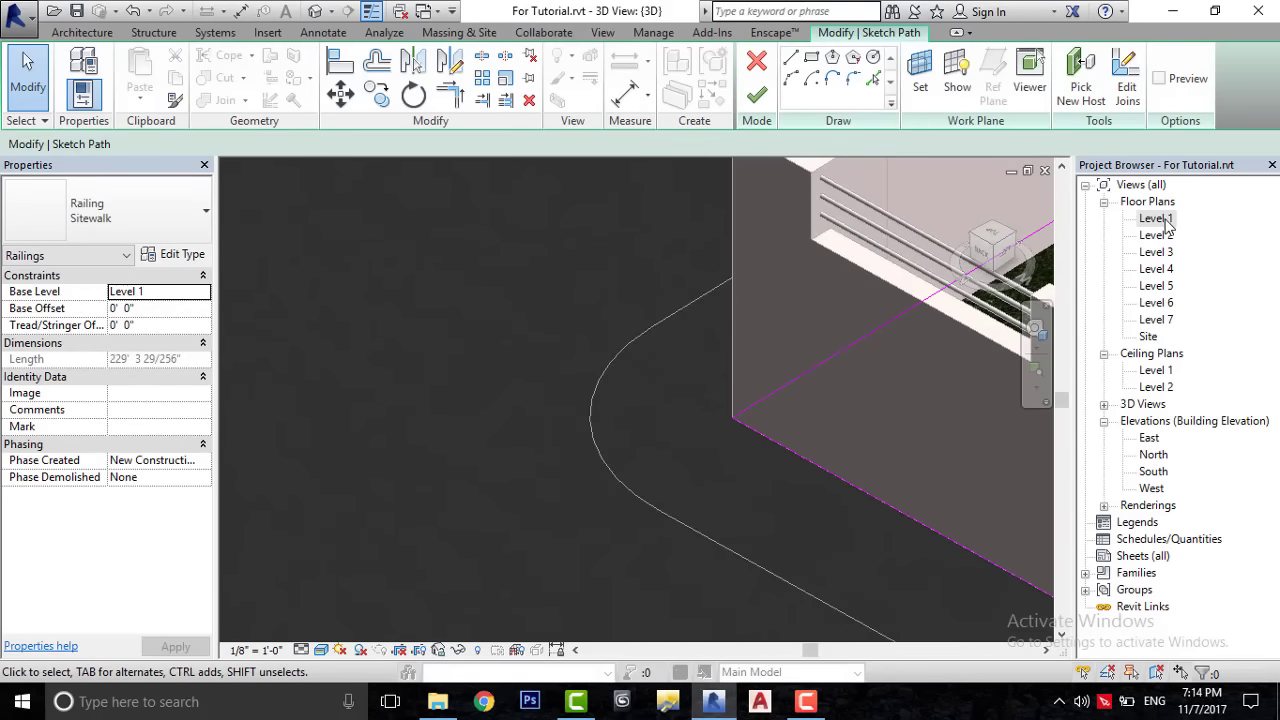
double_click(1156, 219)
middle_drag(908, 465, 745, 463)
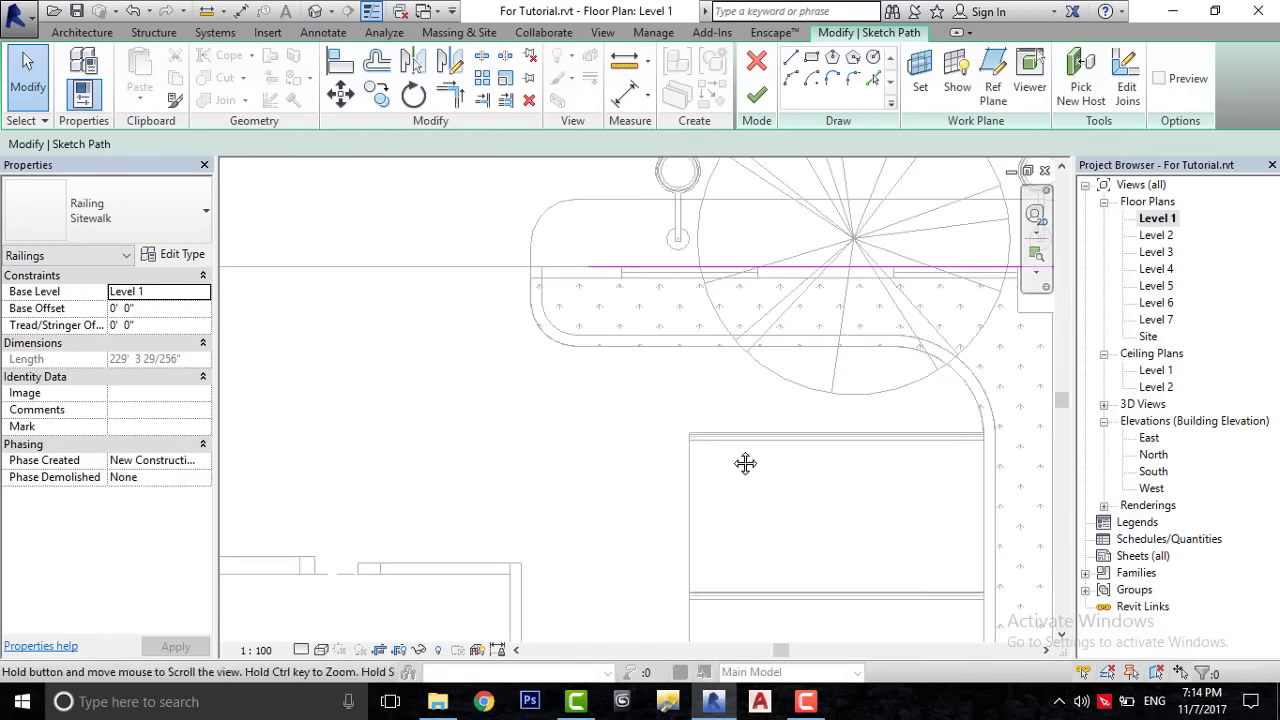
scroll(745, 463, up, 2)
scroll(671, 457, up, 2)
scroll(654, 470, up, 2)
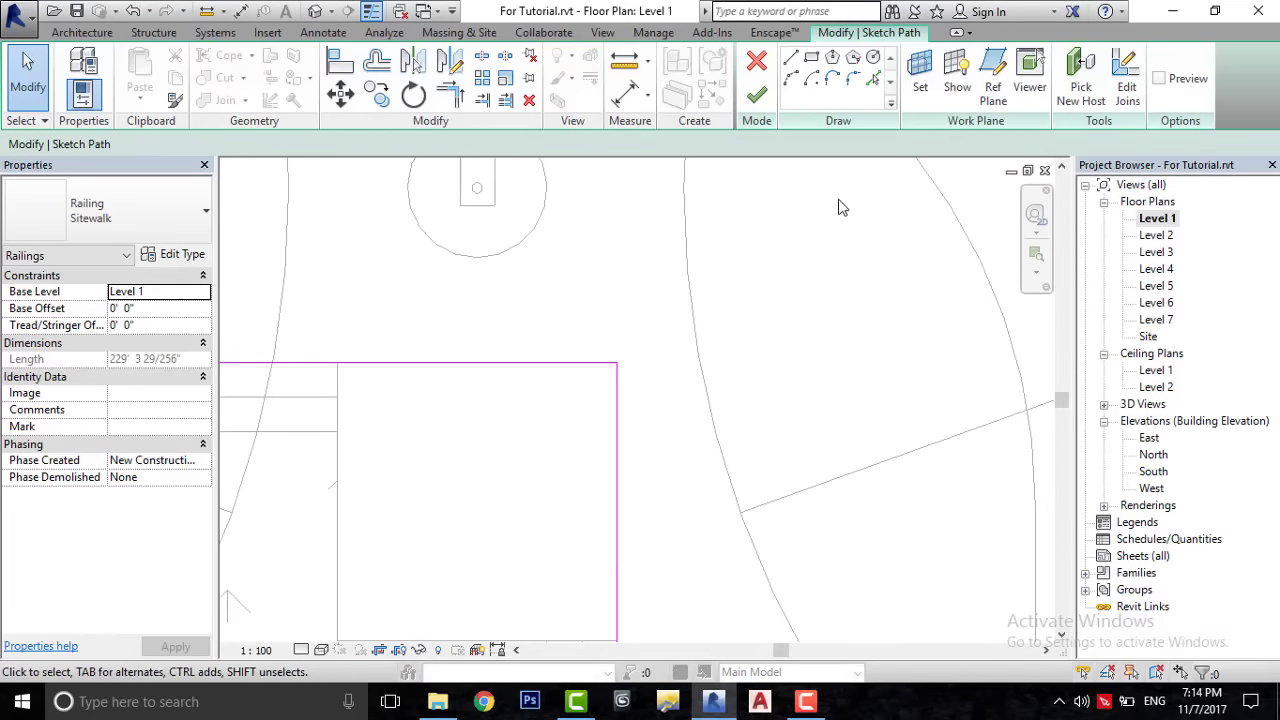
- Attempt a fillet arc on the corner lines, then cancel it
click(850, 80)
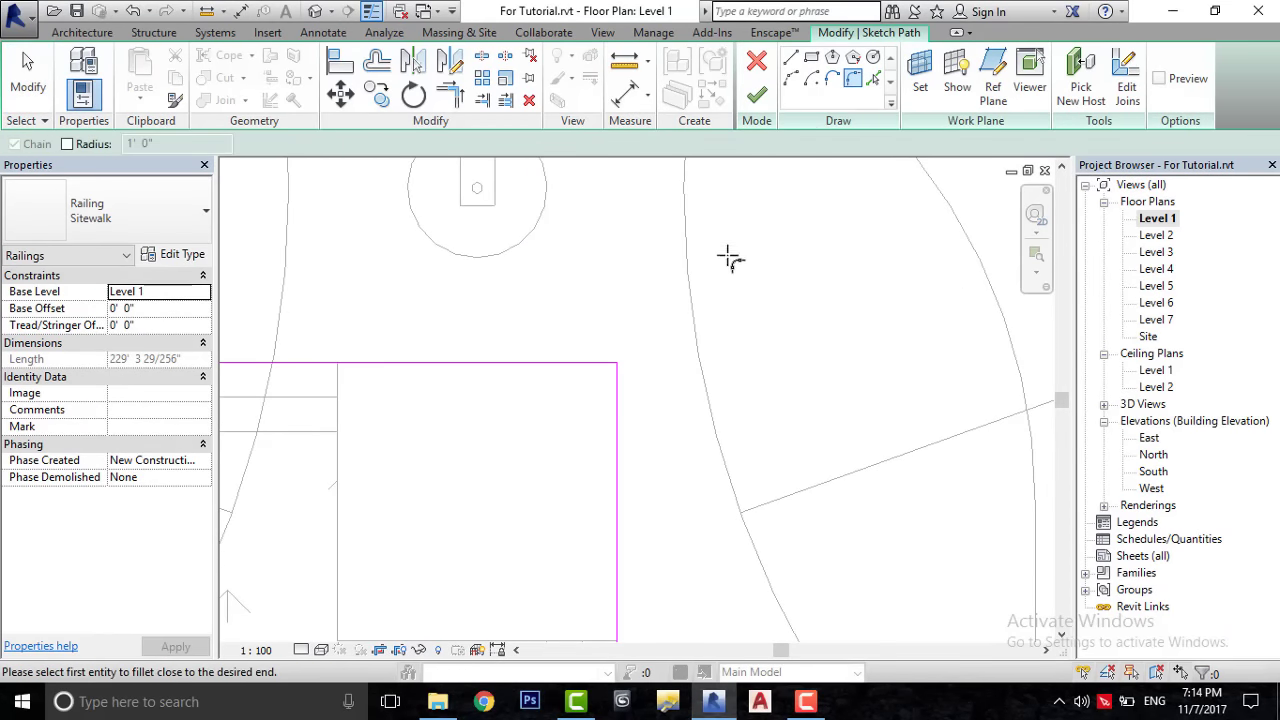
click(617, 420)
click(617, 368)
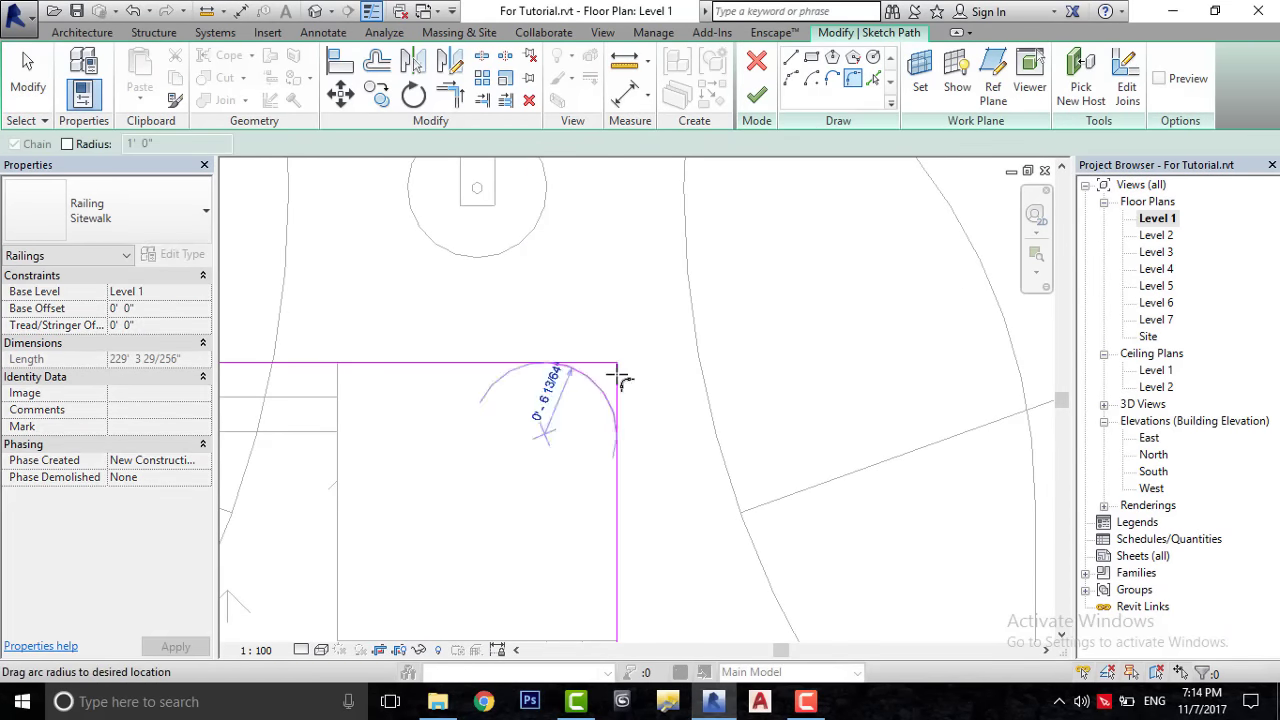
scroll(606, 349, up, 2)
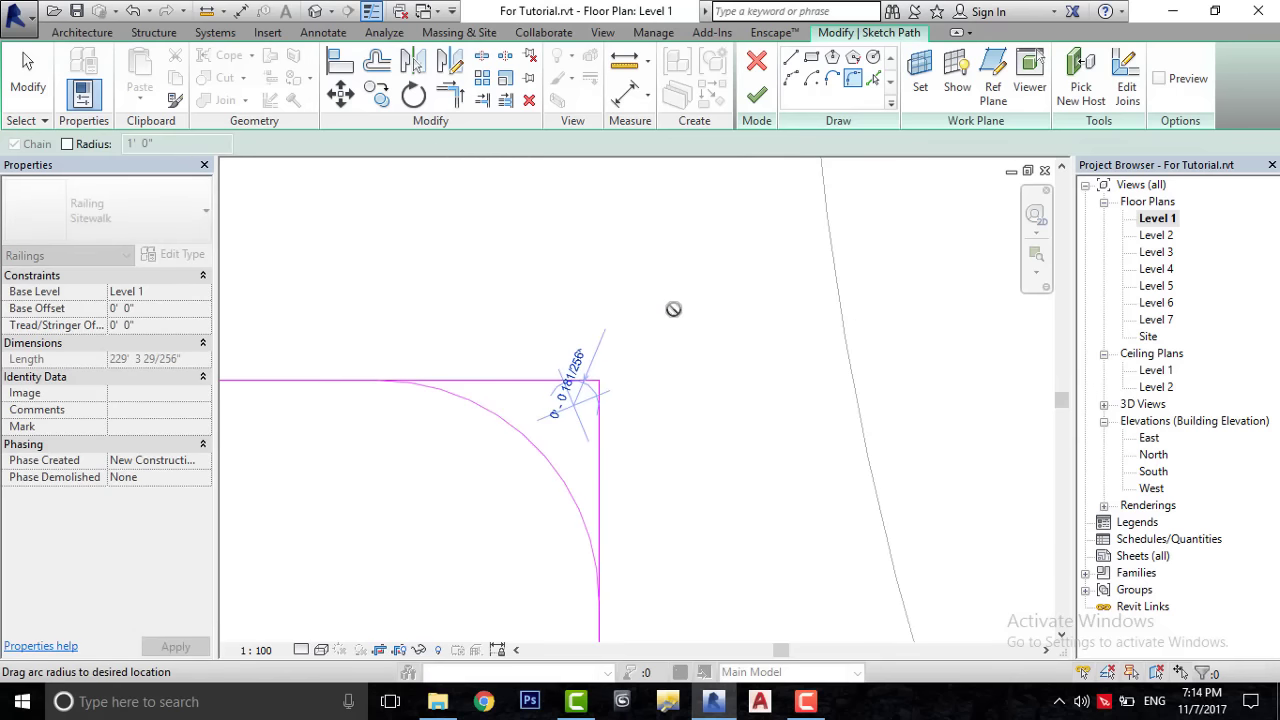
scroll(700, 260, down, 3)
key(Escape)
key(Escape)
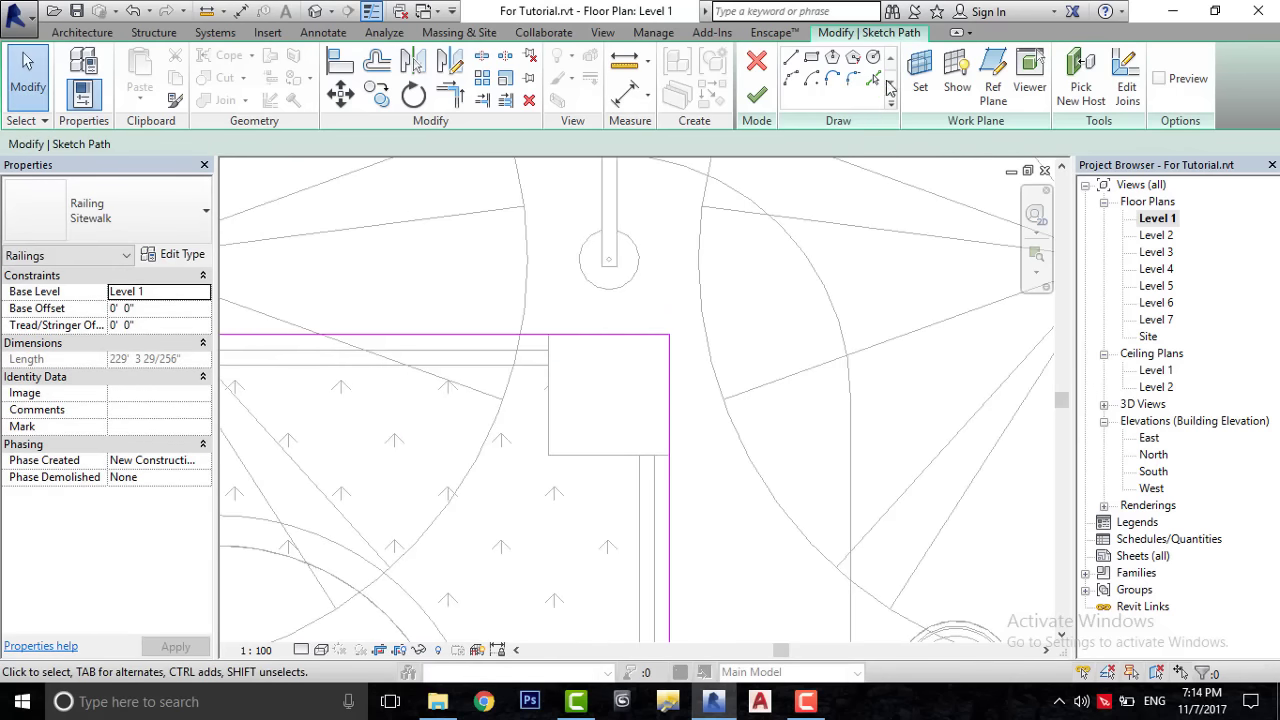
- Fillet the path corner with a 7" radius and finish the sketch
click(850, 80)
scroll(722, 290, up, 1)
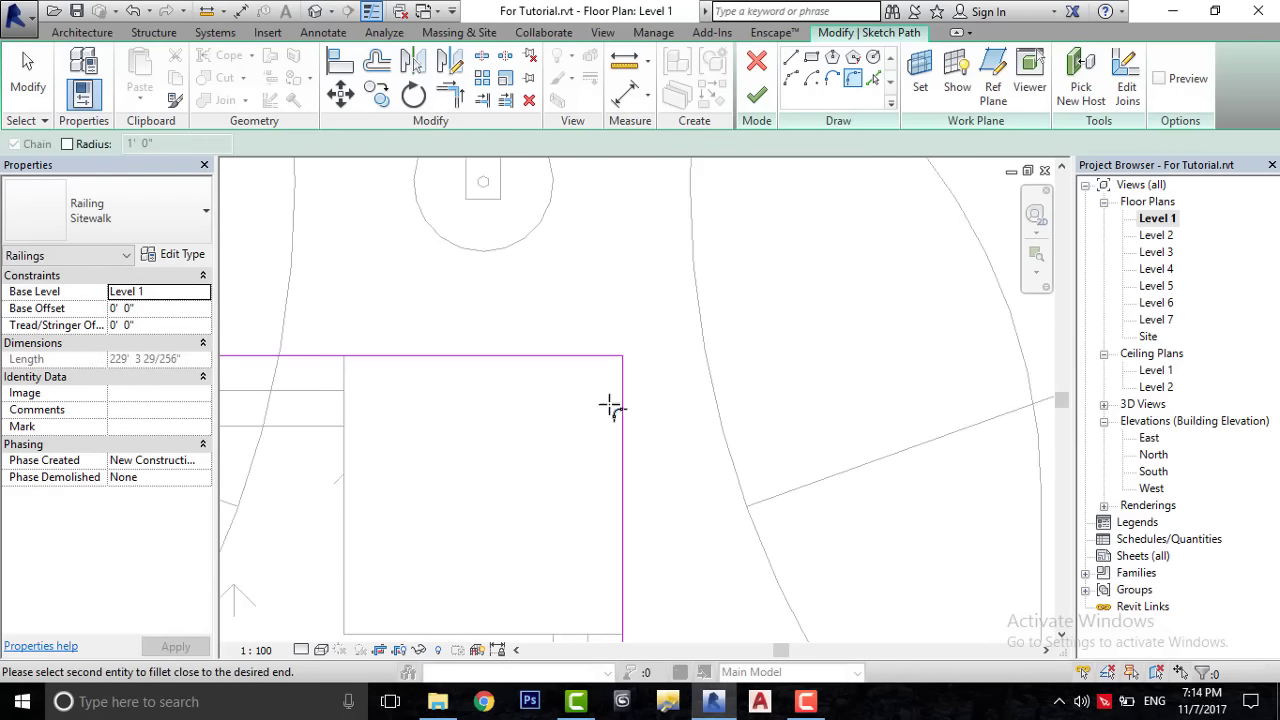
click(560, 356)
click(622, 420)
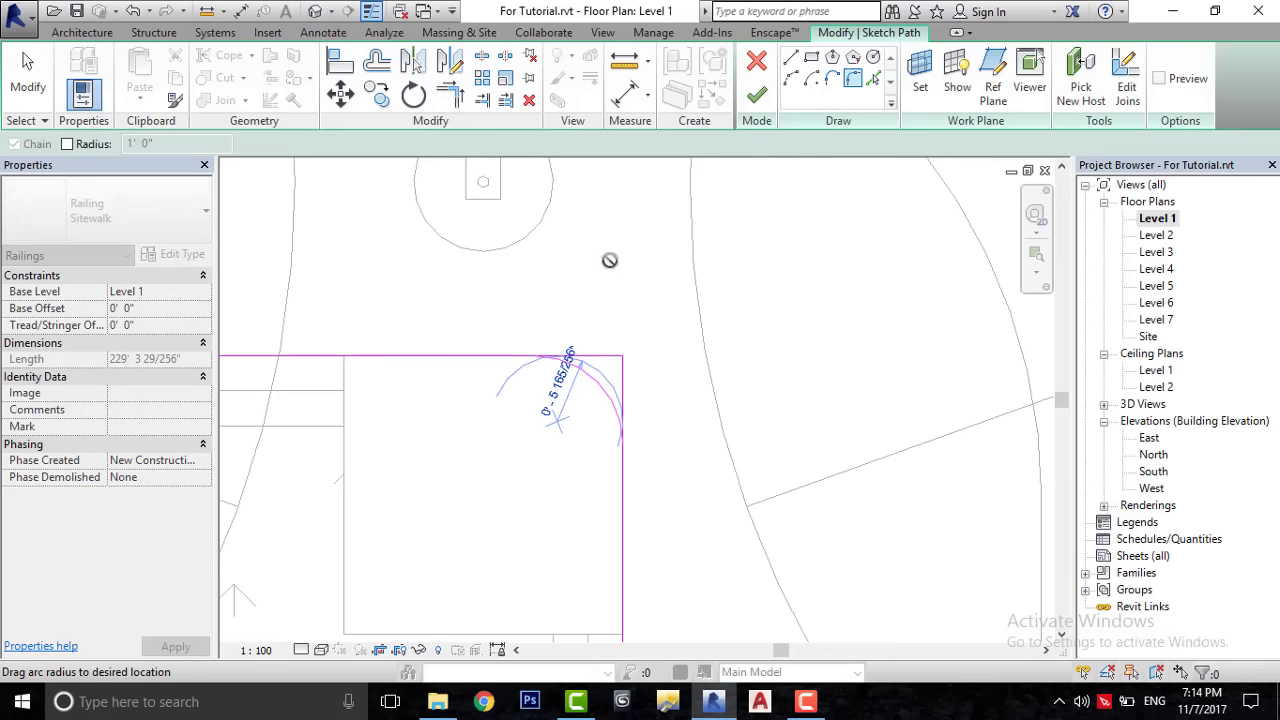
scroll(594, 388, up, 1)
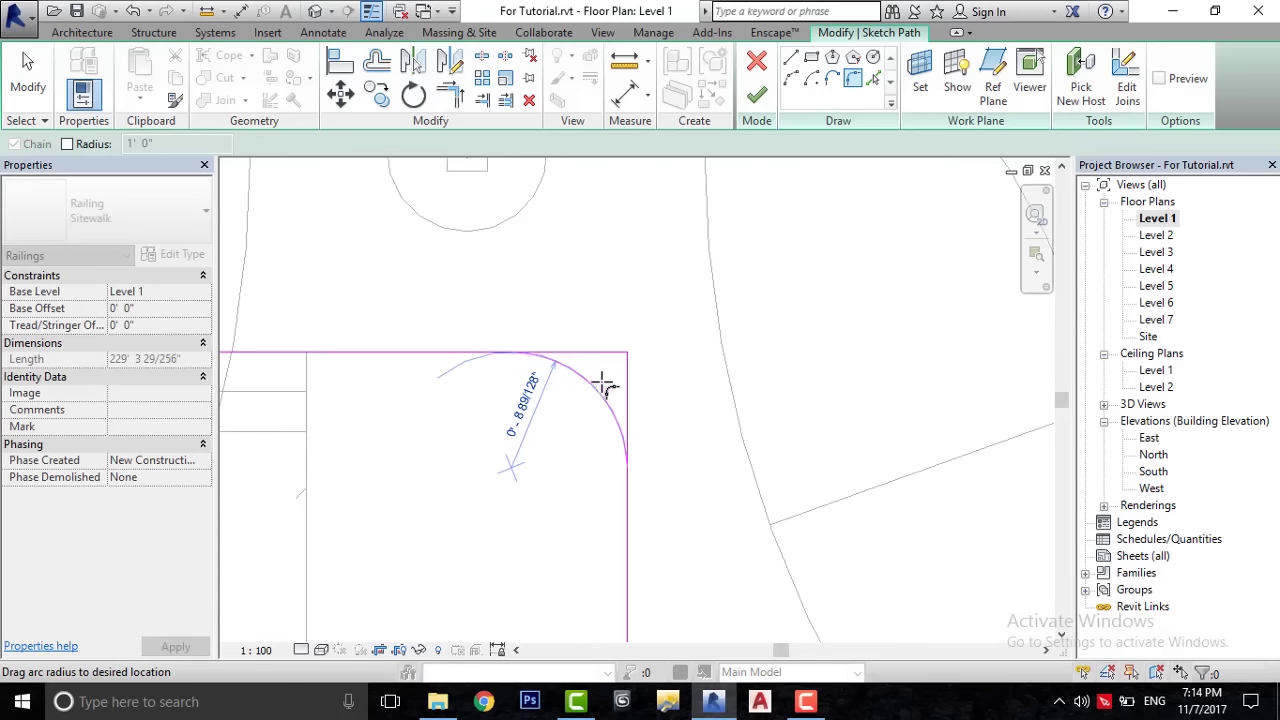
click(605, 385)
scroll(671, 303, down, 2)
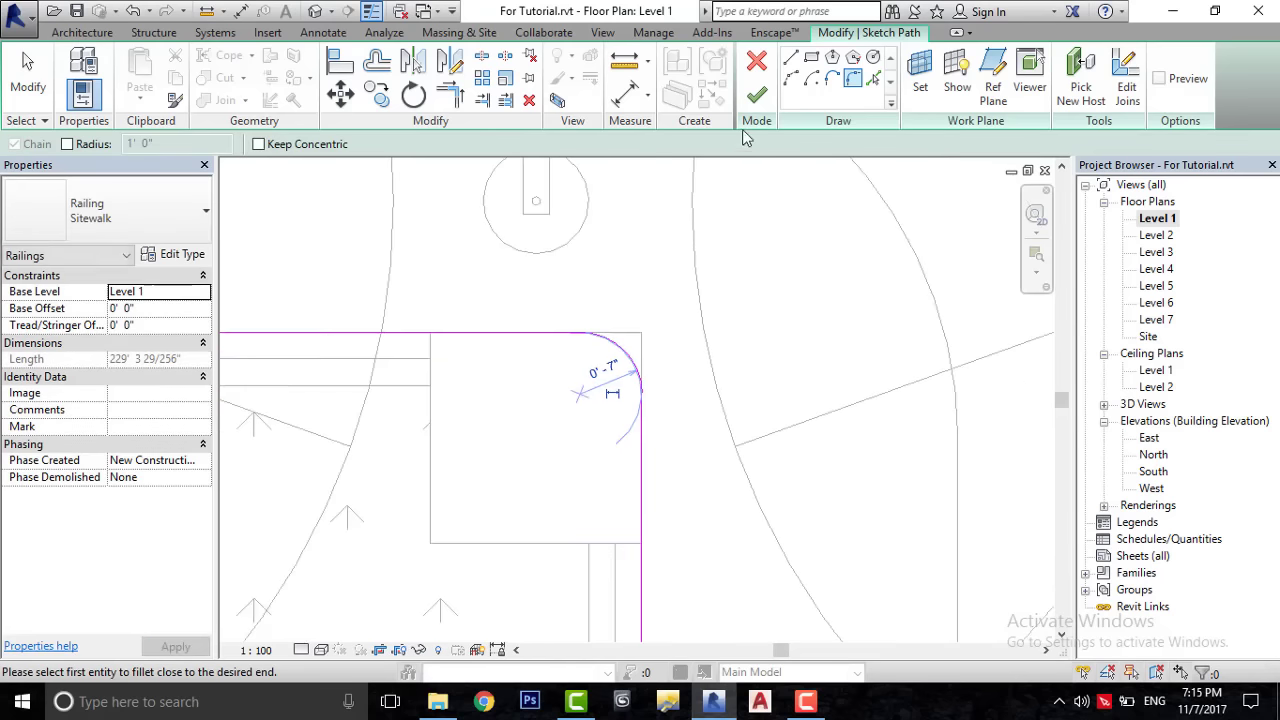
click(757, 94)
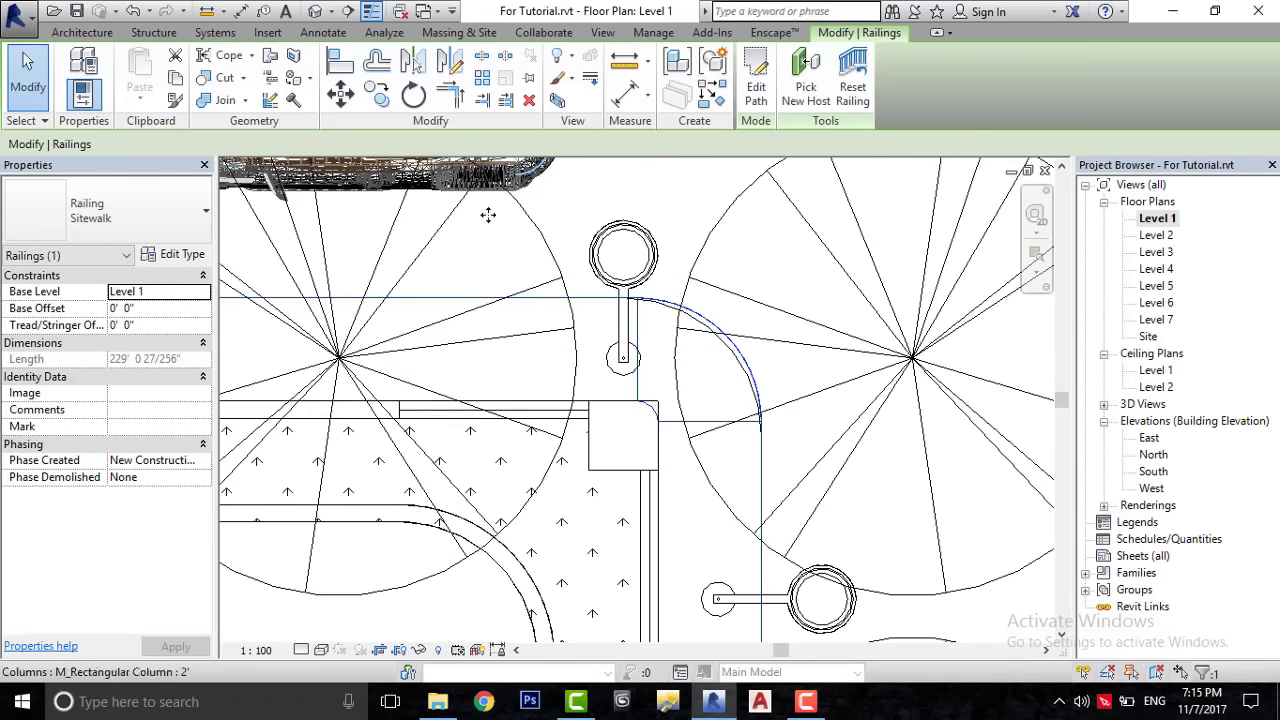
- Check the rounded corner in the default 3D view and reopen the railing path
click(314, 12)
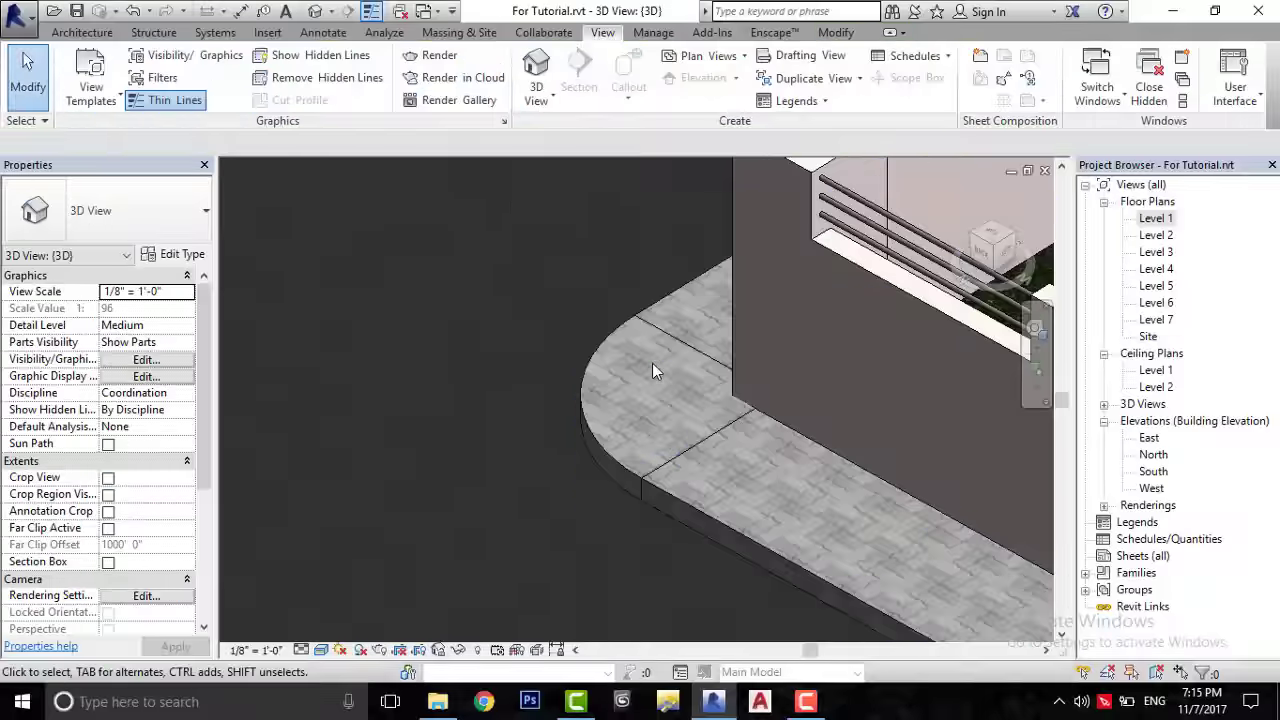
scroll(652, 420, up, 3)
scroll(652, 478, up, 2)
scroll(520, 313, down, 3)
scroll(477, 328, down, 2)
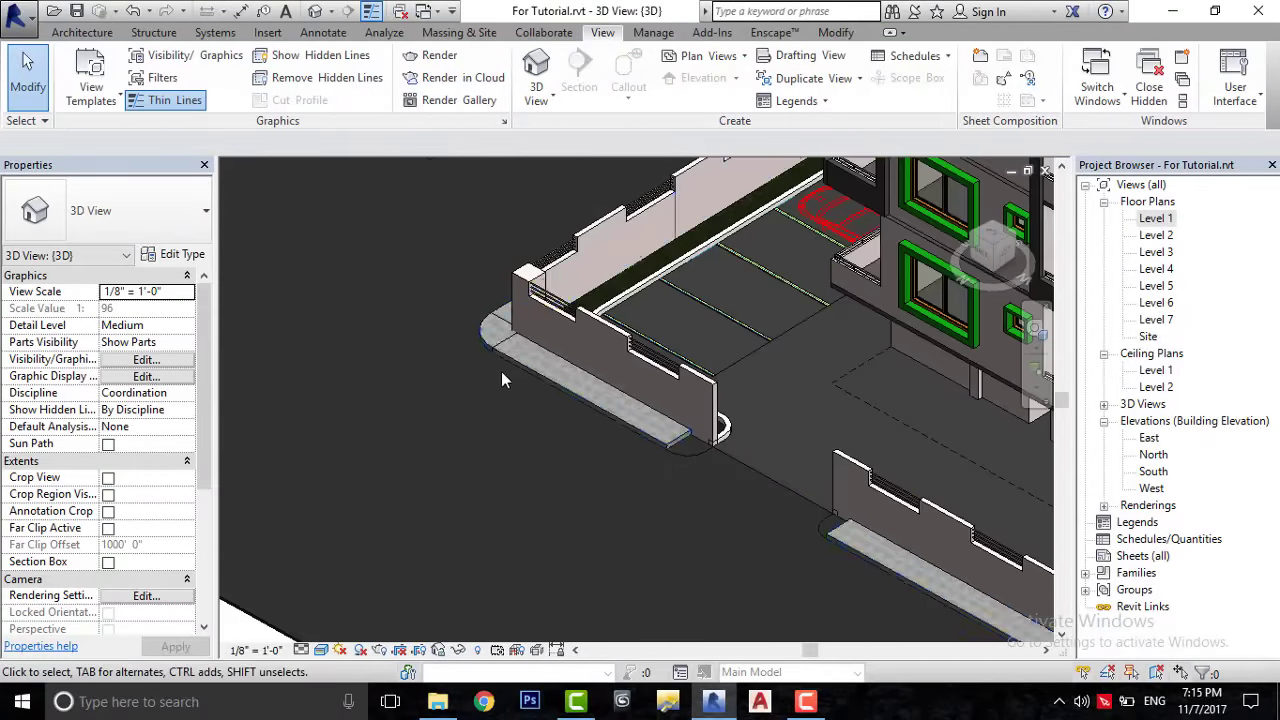
scroll(660, 490, up, 3)
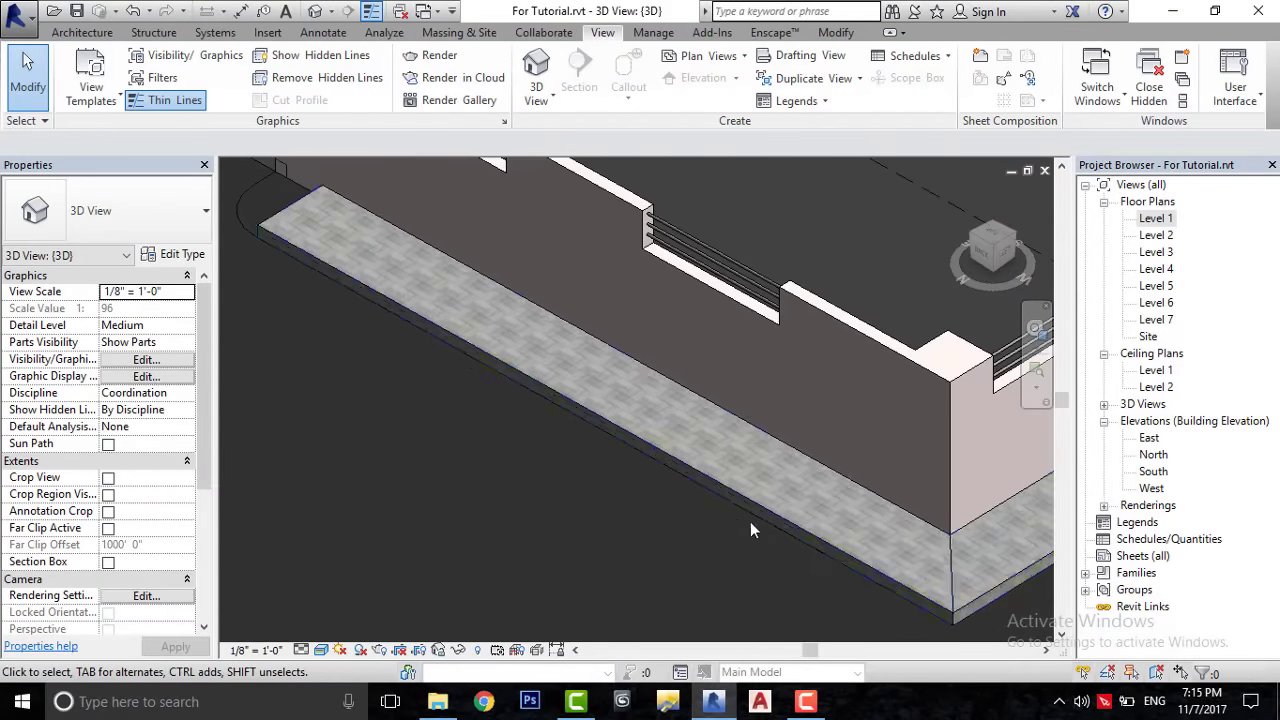
click(822, 543)
click(1036, 86)
- Show the path sketch in the Level 1 plan, selecting the corner arc and panning across it
double_click(1155, 218)
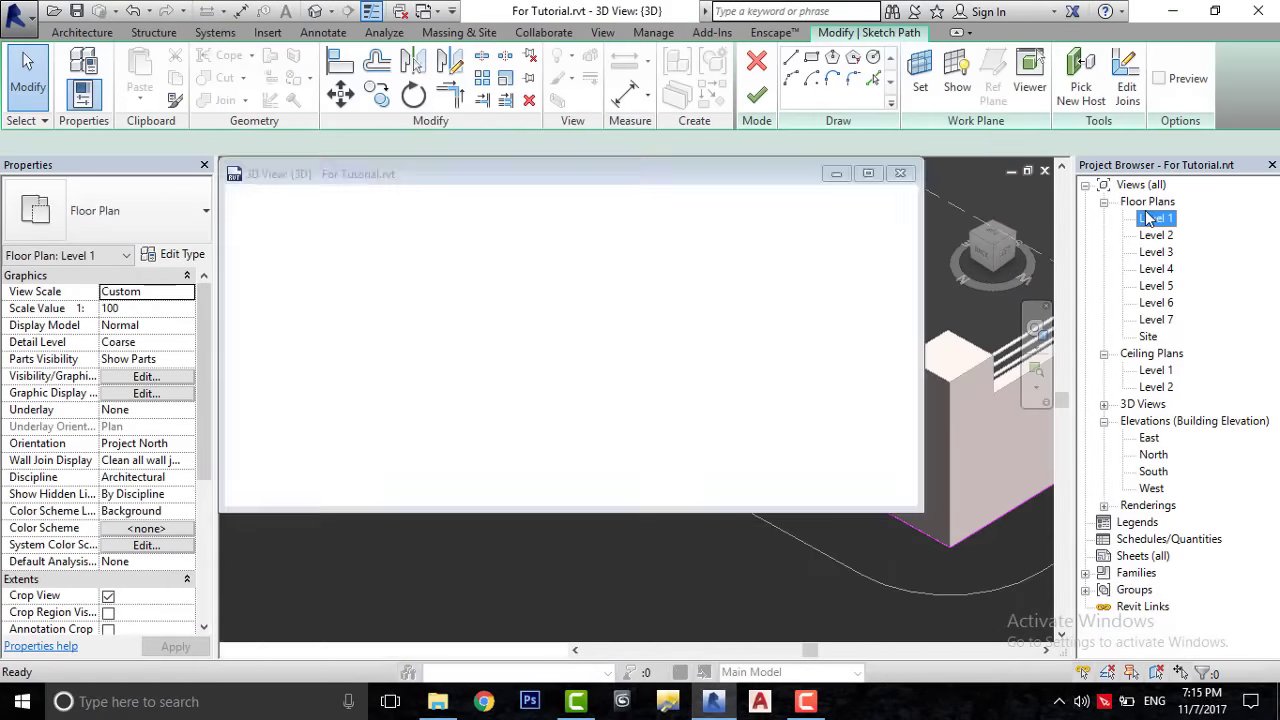
scroll(757, 457, down, 2)
scroll(757, 424, up, 3)
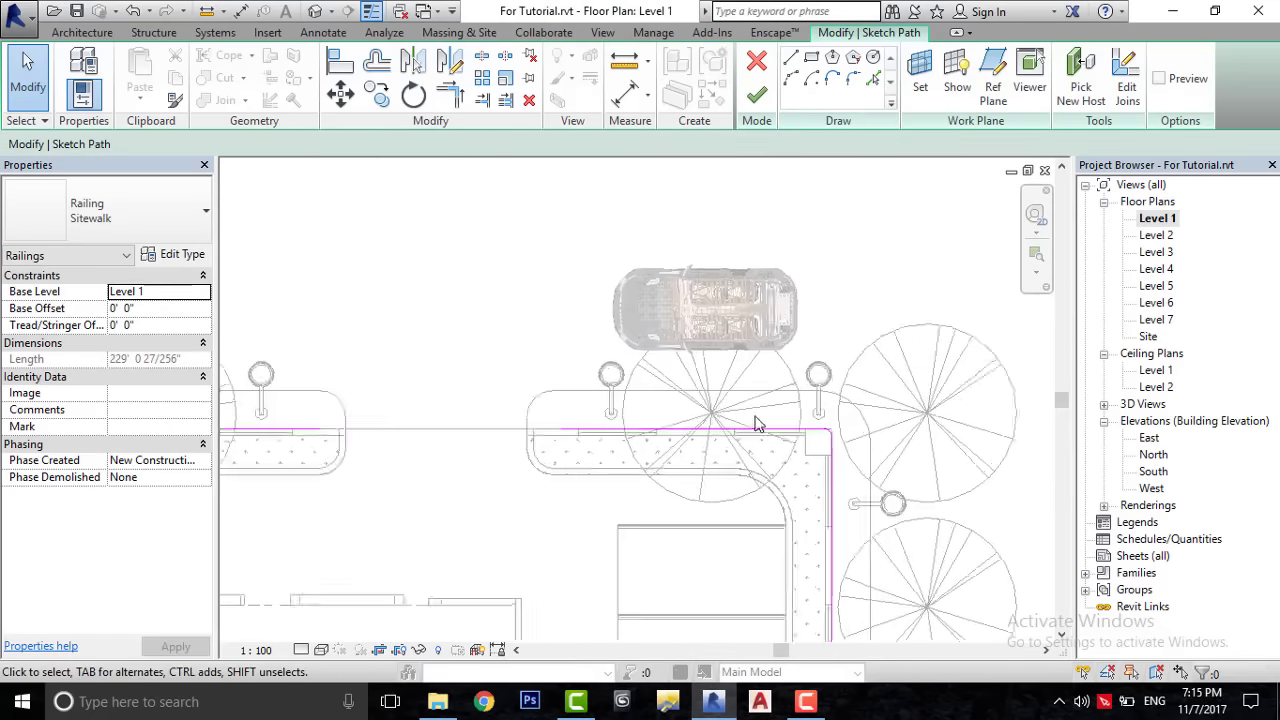
scroll(757, 424, up, 3)
click(909, 455)
scroll(690, 430, down, 3)
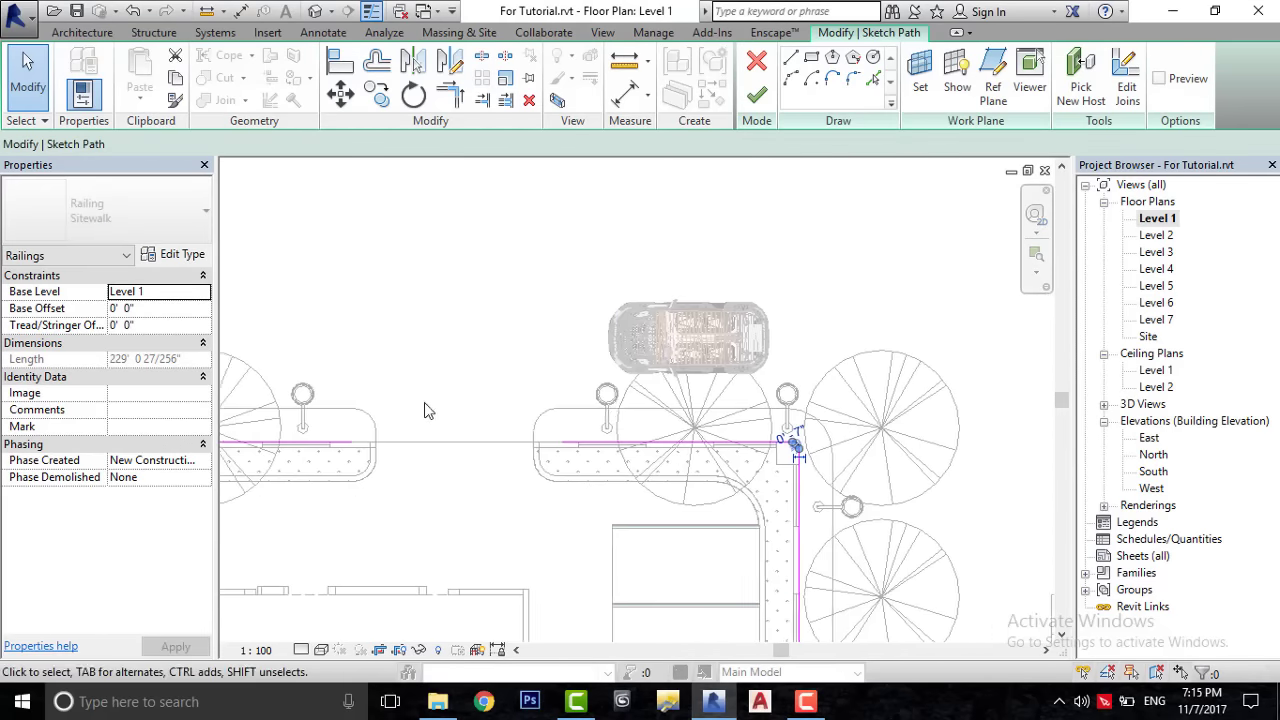
middle_drag(423, 409, 636, 404)
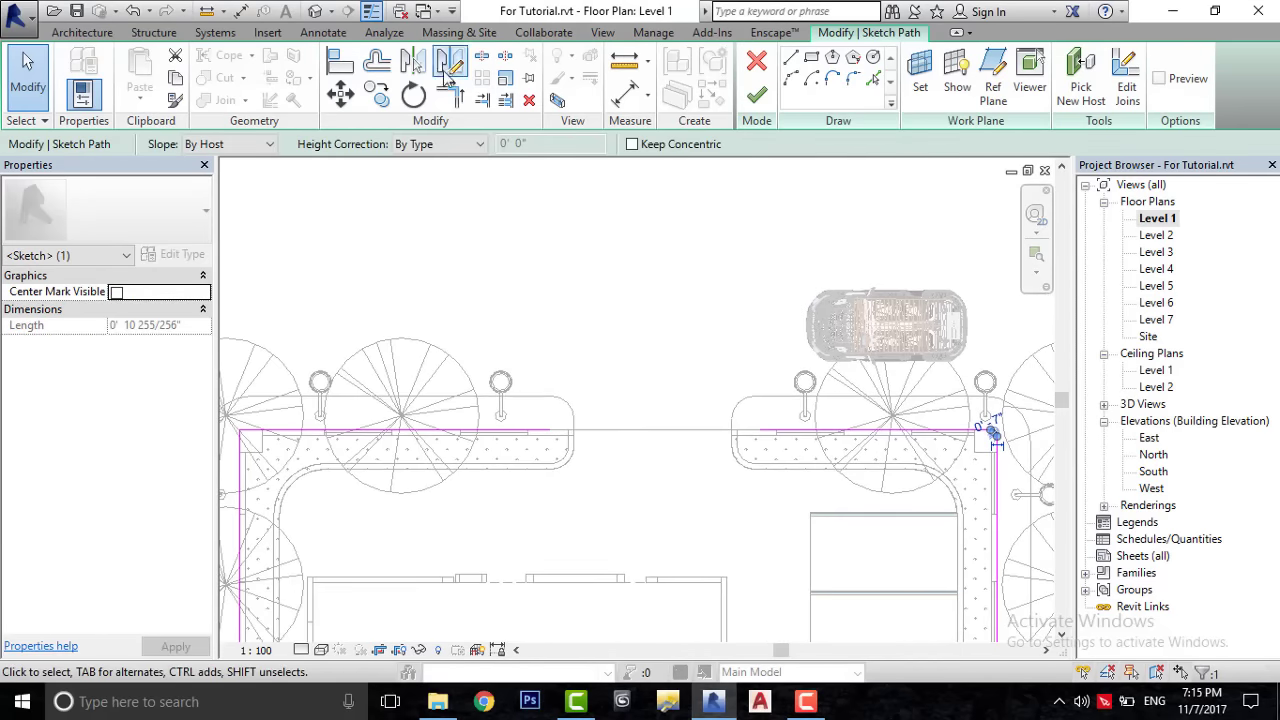
click(694, 420)
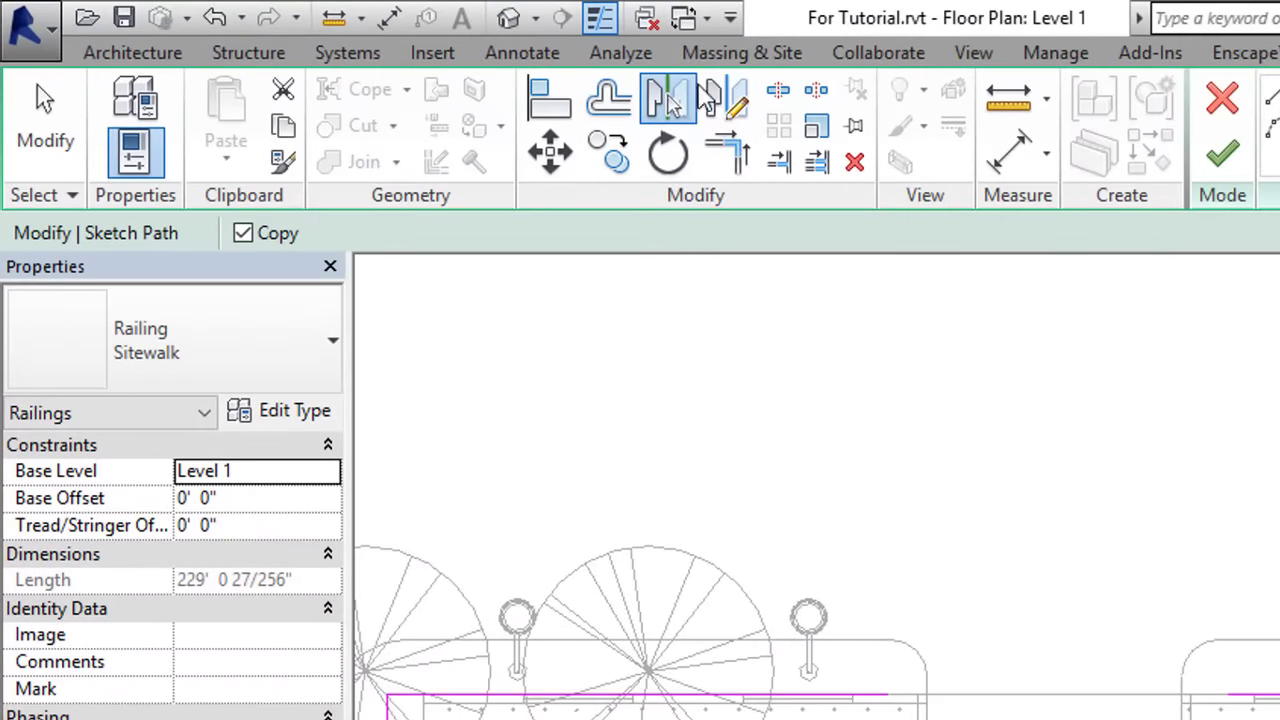
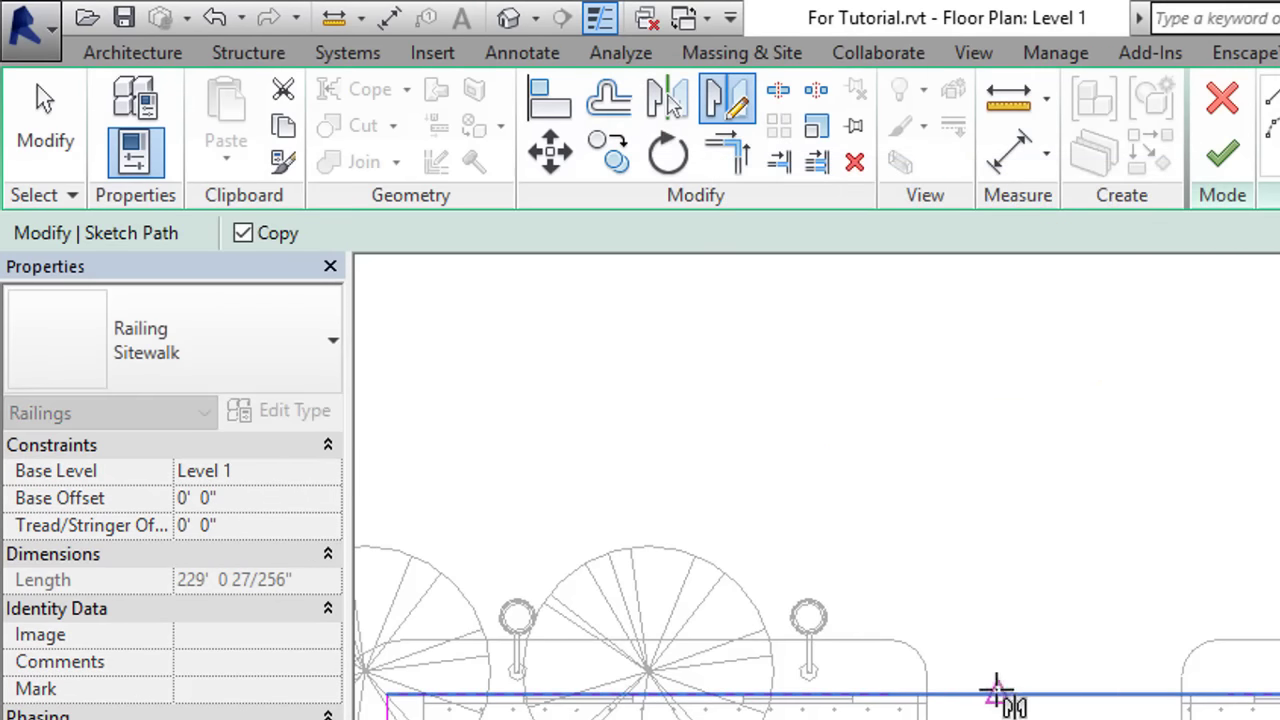
- Trim the top-left corner arc to the vertical path line and finish the railing path edit
click(947, 397)
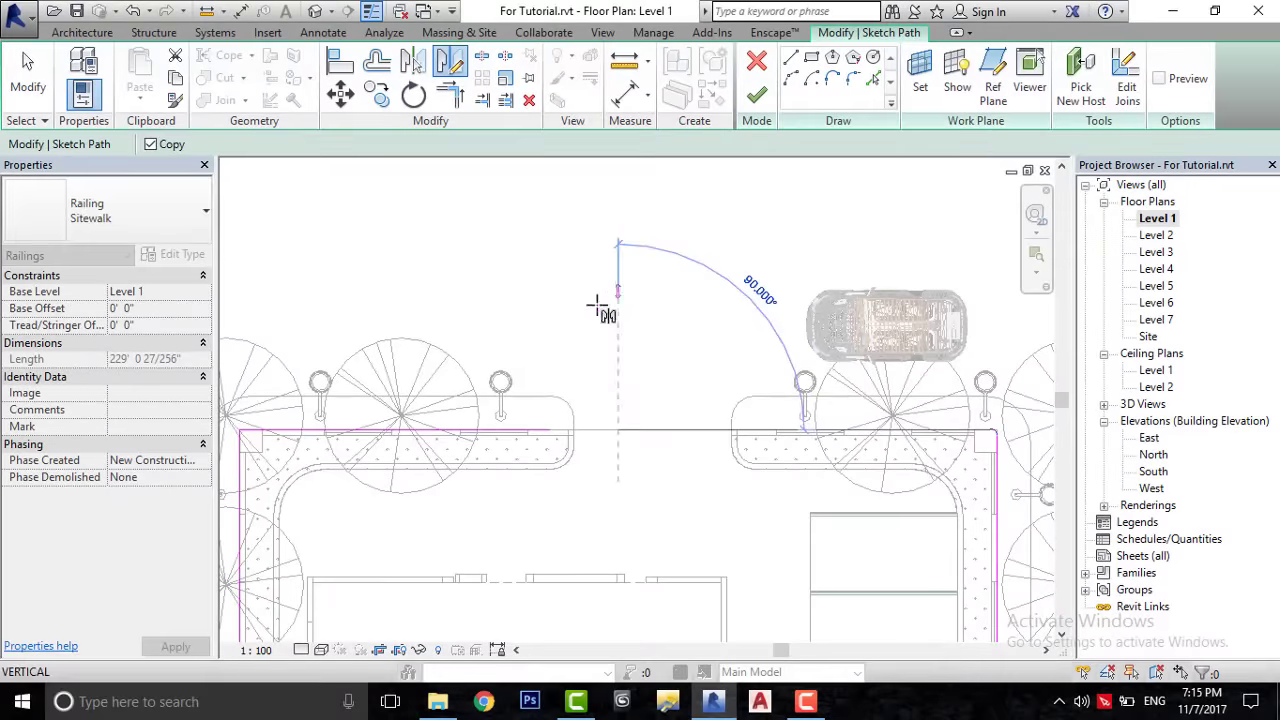
click(543, 398)
scroll(430, 445, up, 2)
scroll(470, 490, up, 2)
scroll(440, 470, up, 2)
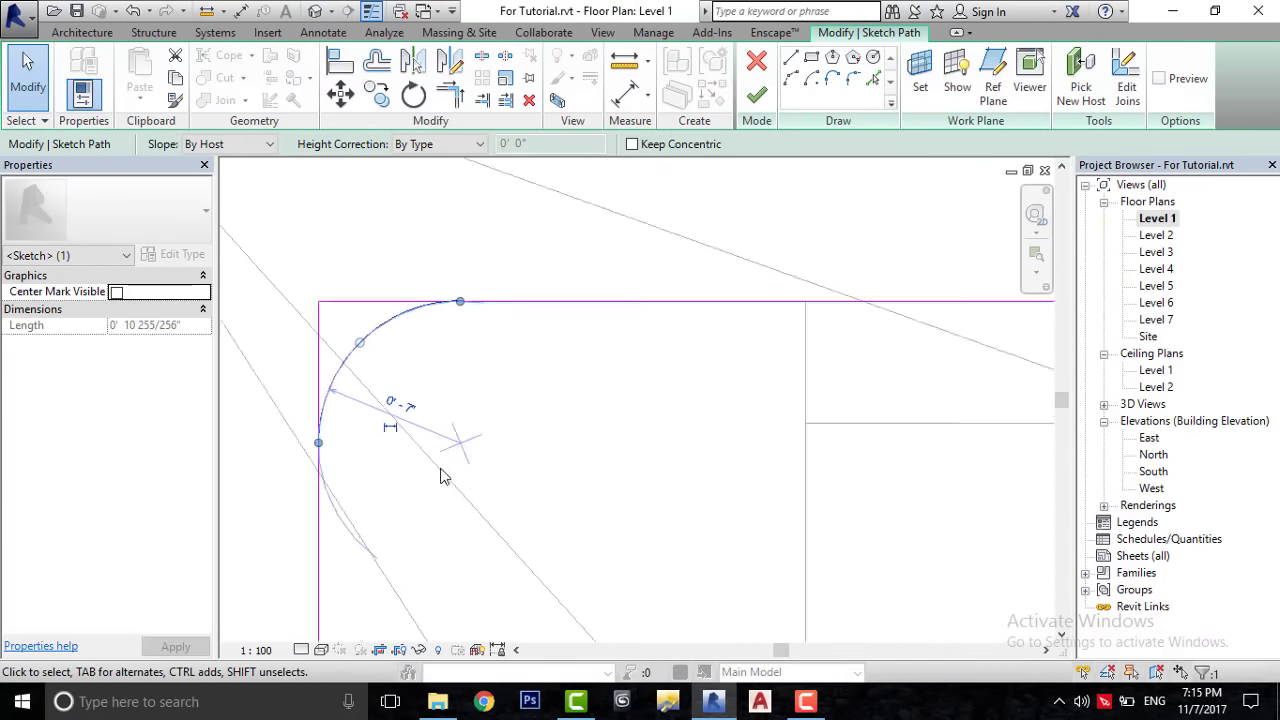
scroll(393, 378, down, 1)
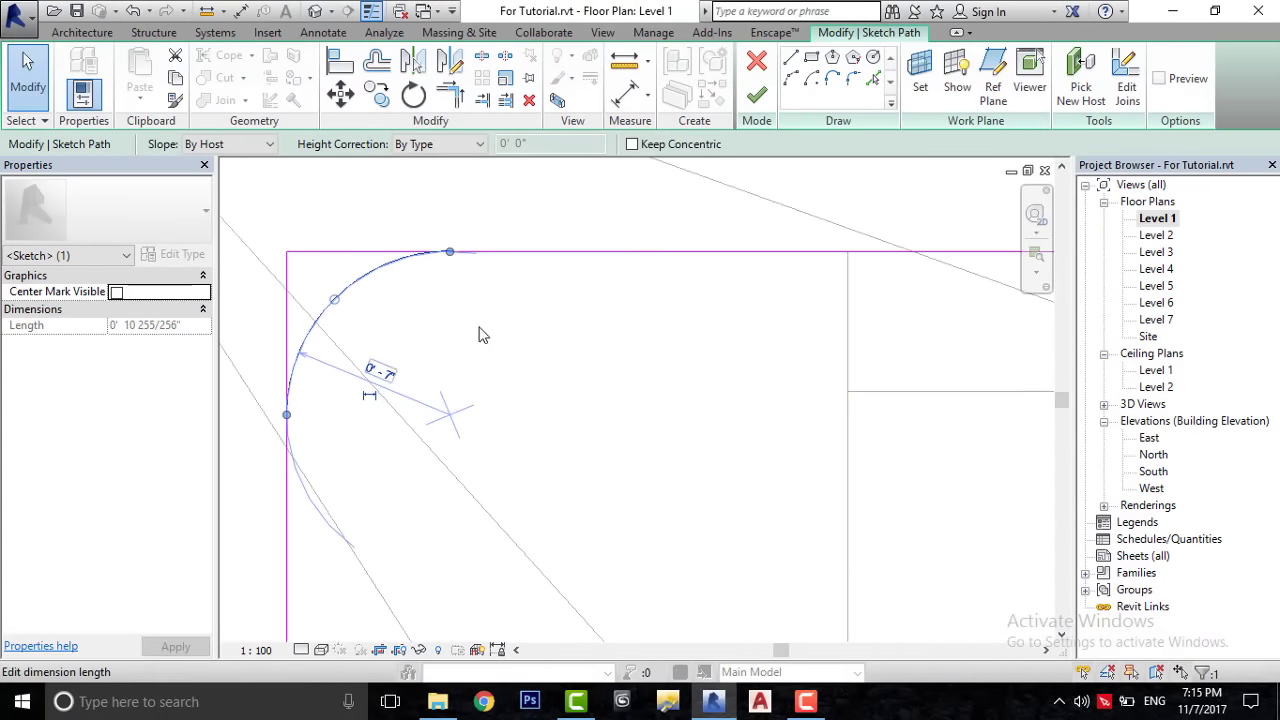
click(445, 95)
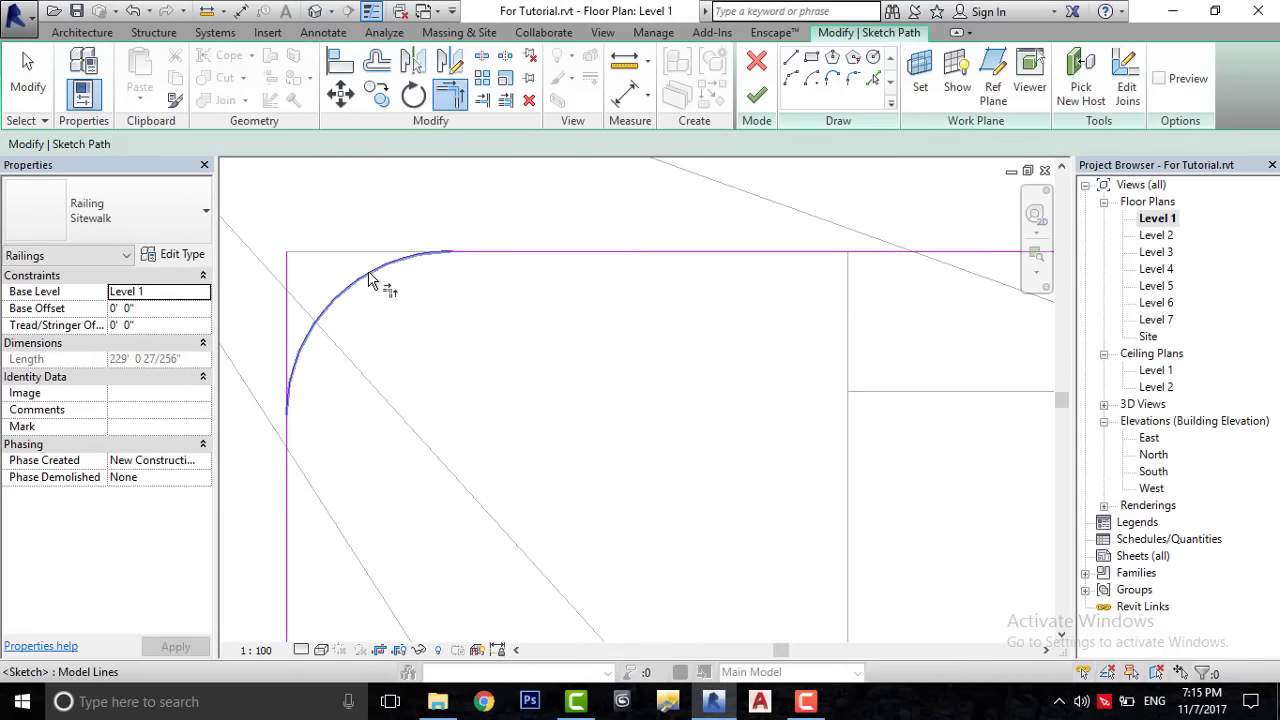
click(369, 279)
click(287, 458)
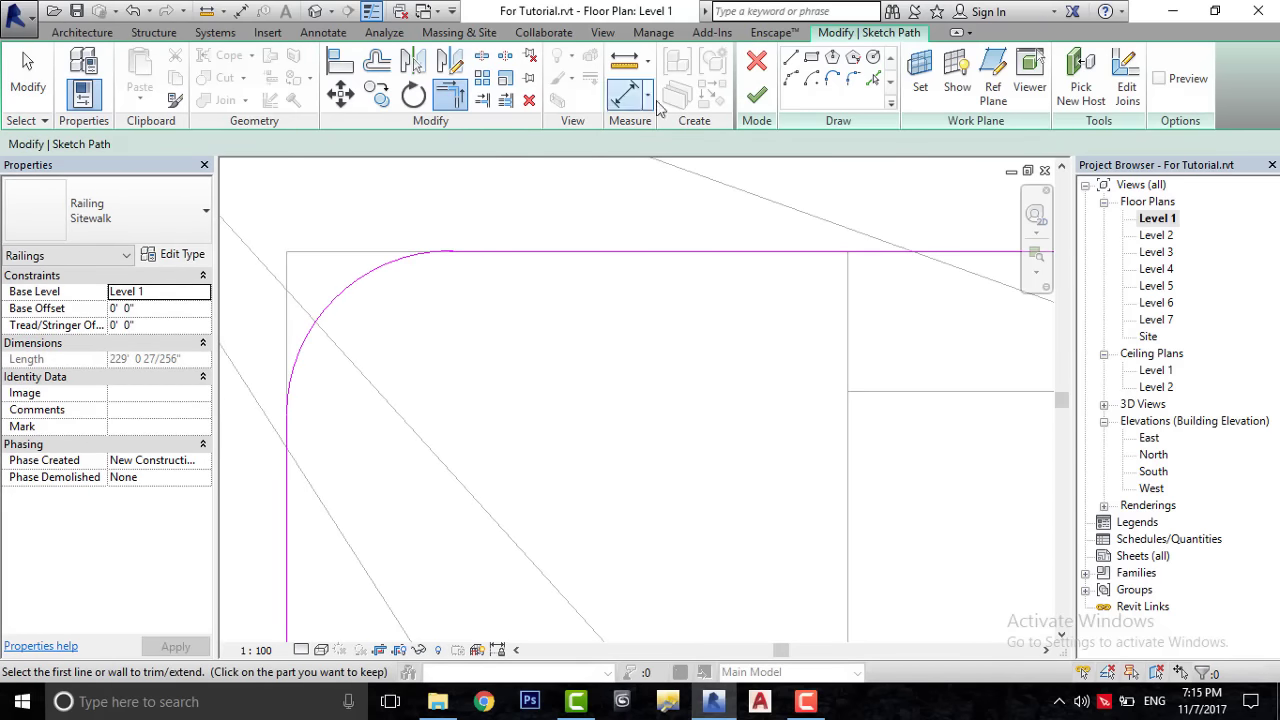
click(756, 95)
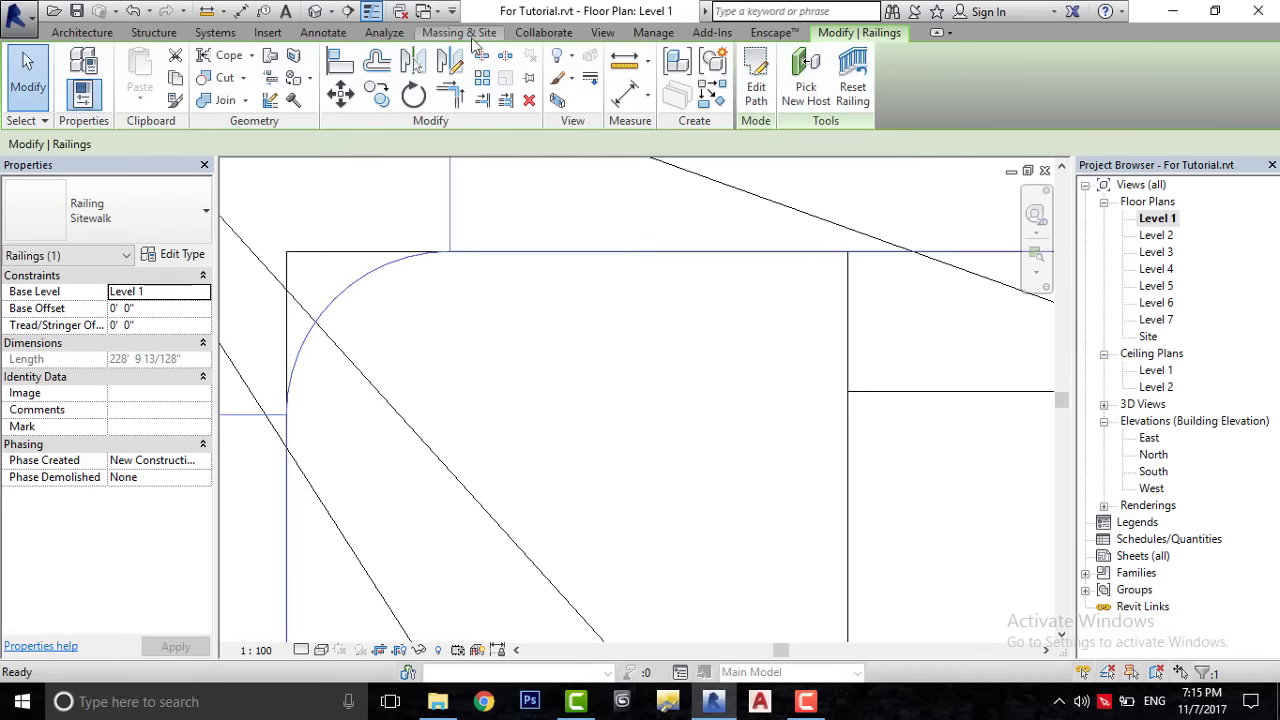
- Switch to the default 3D view, zoom to the sidewalk, and reopen the Sitewalk railing path
click(315, 11)
mouse_move(656, 292)
middle_down()
mouse_move(551, 344)
mouse_move(492, 333)
mouse_move(646, 510)
middle_up()
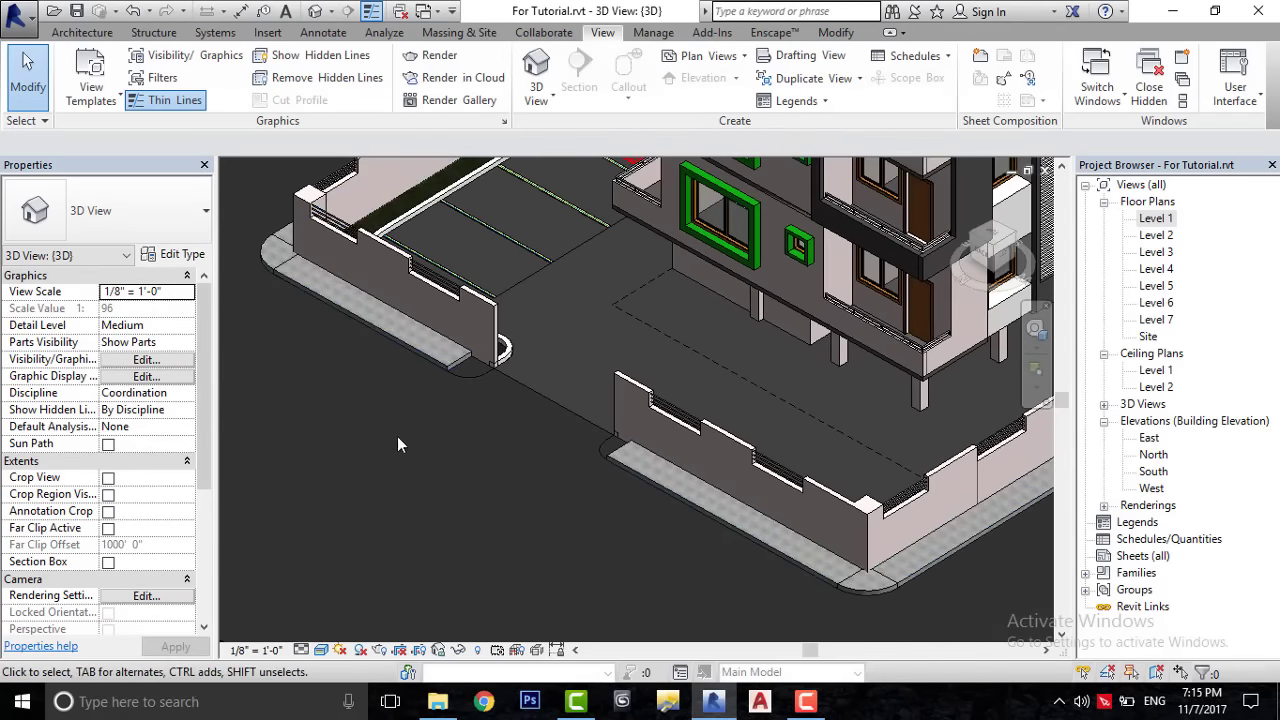
scroll(397, 436, up, 2)
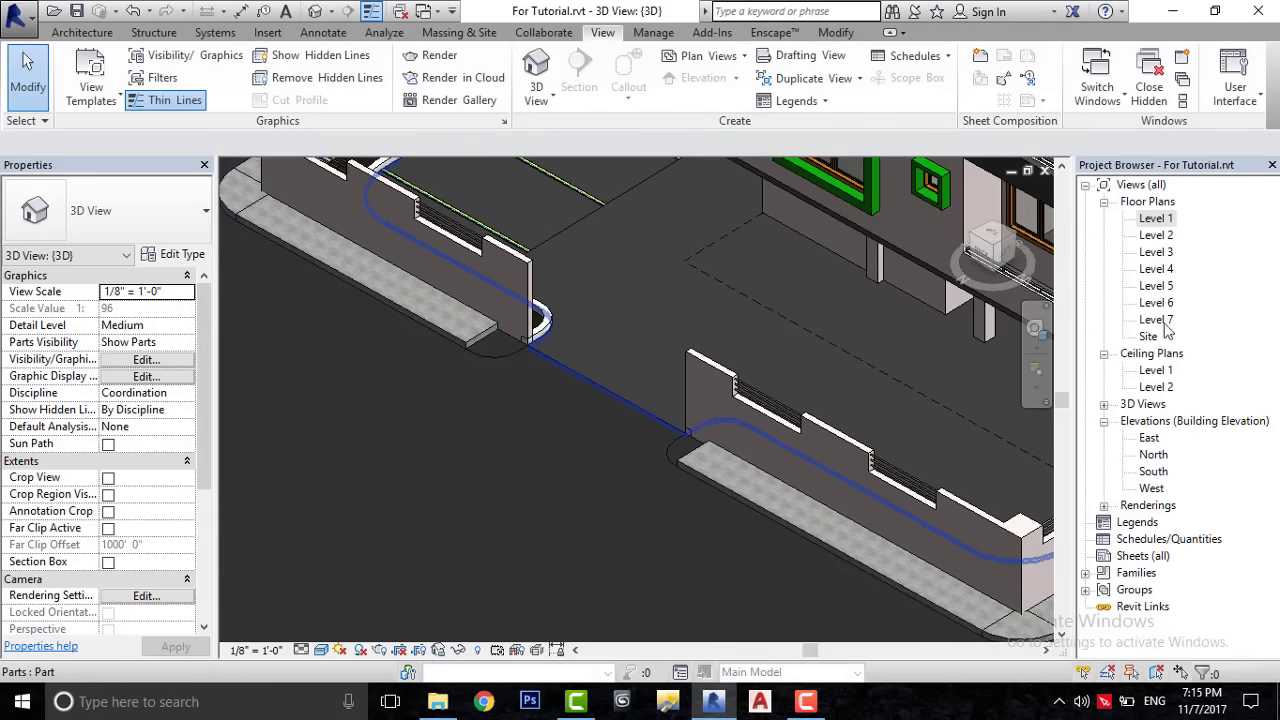
double_click(911, 585)
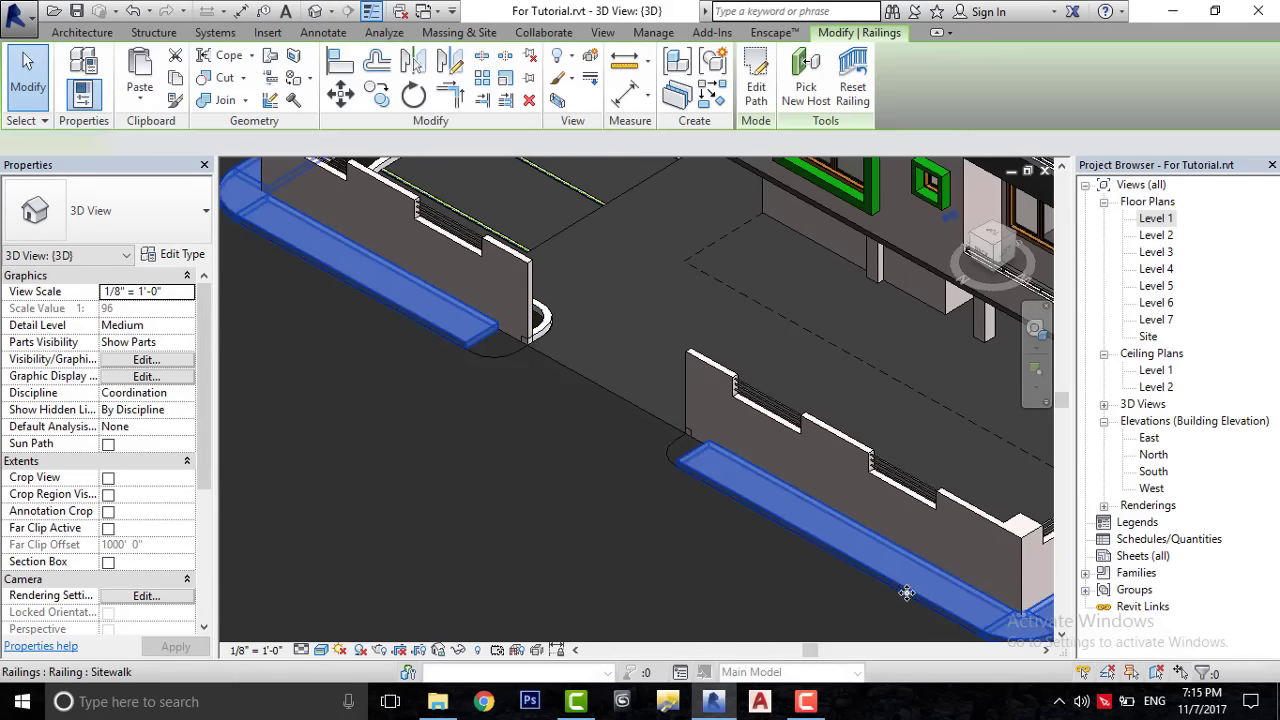
double_click(1155, 218)
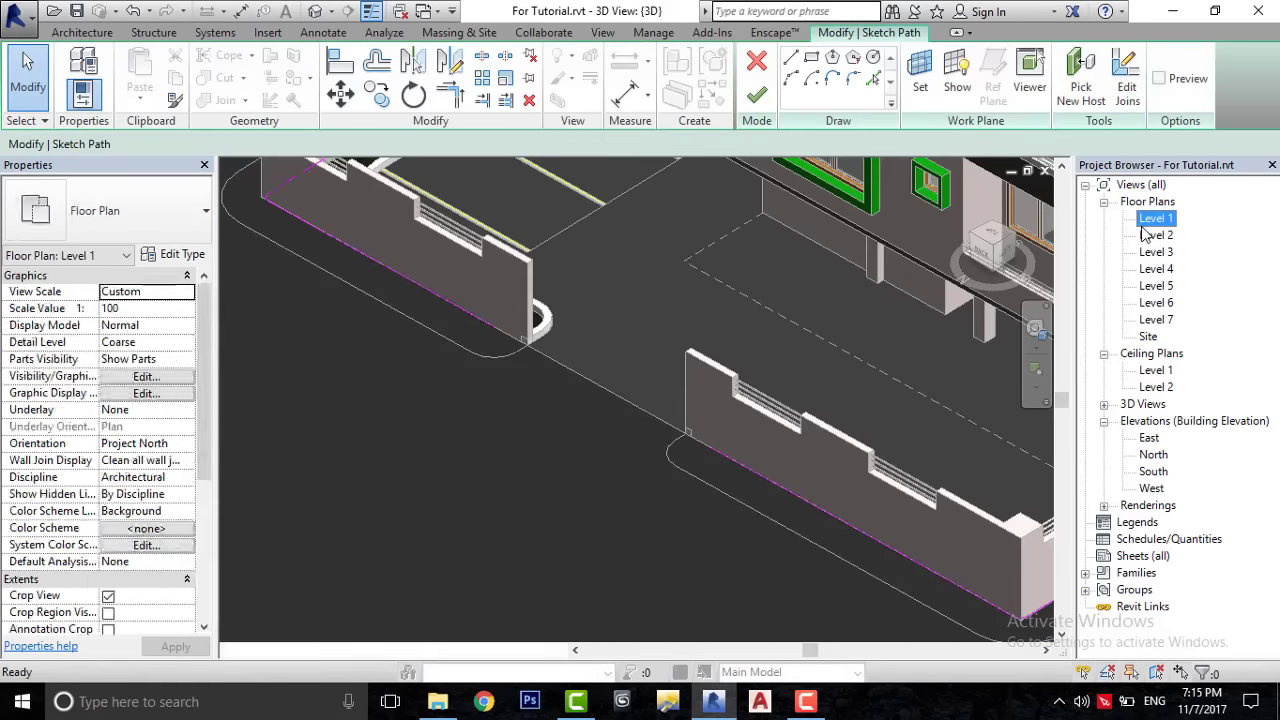
scroll(614, 586, down, 3)
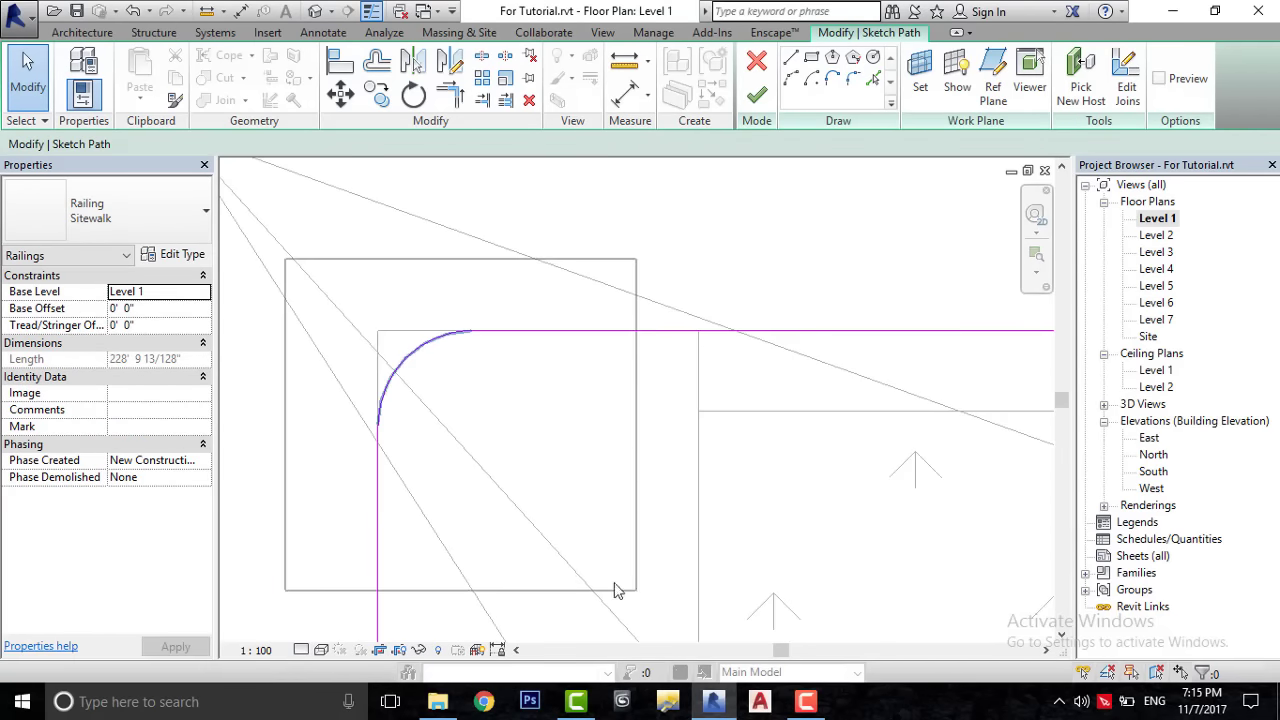
click(337, 363)
scroll(571, 414, down, 2)
scroll(764, 383, up, 5)
scroll(764, 383, up, 3)
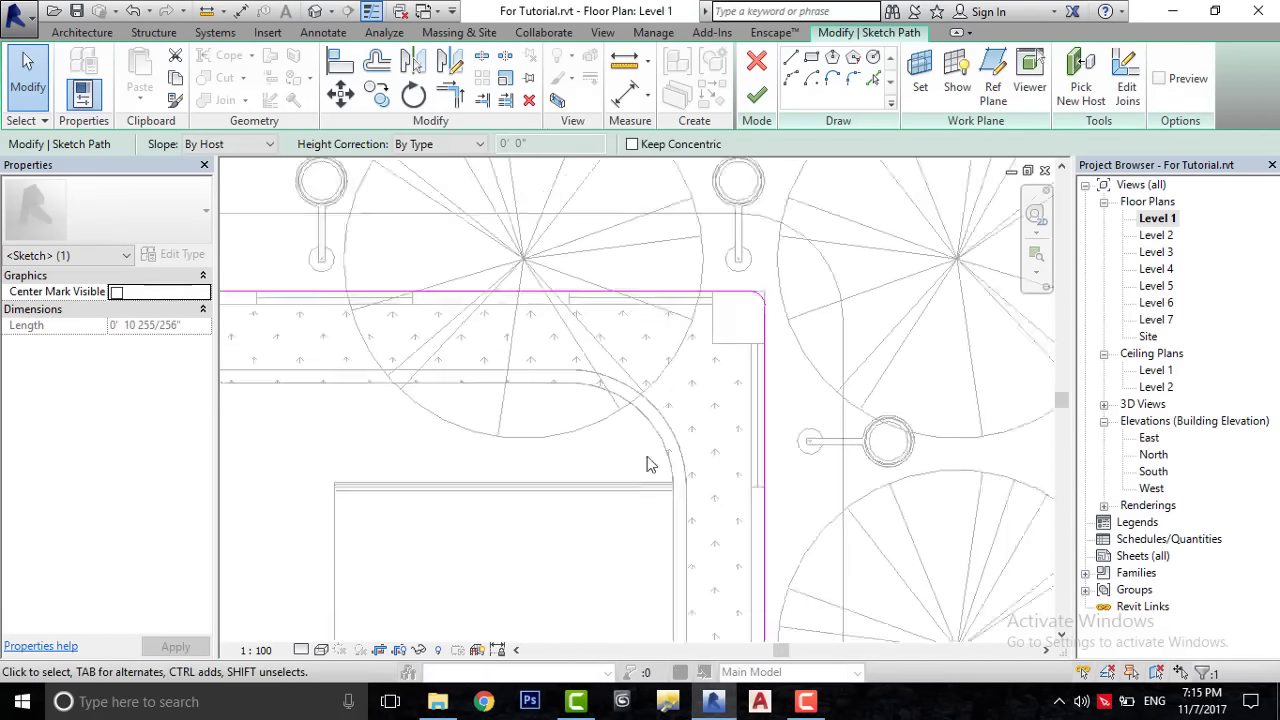
scroll(764, 383, up, 2)
click(443, 67)
scroll(943, 371, down, 3)
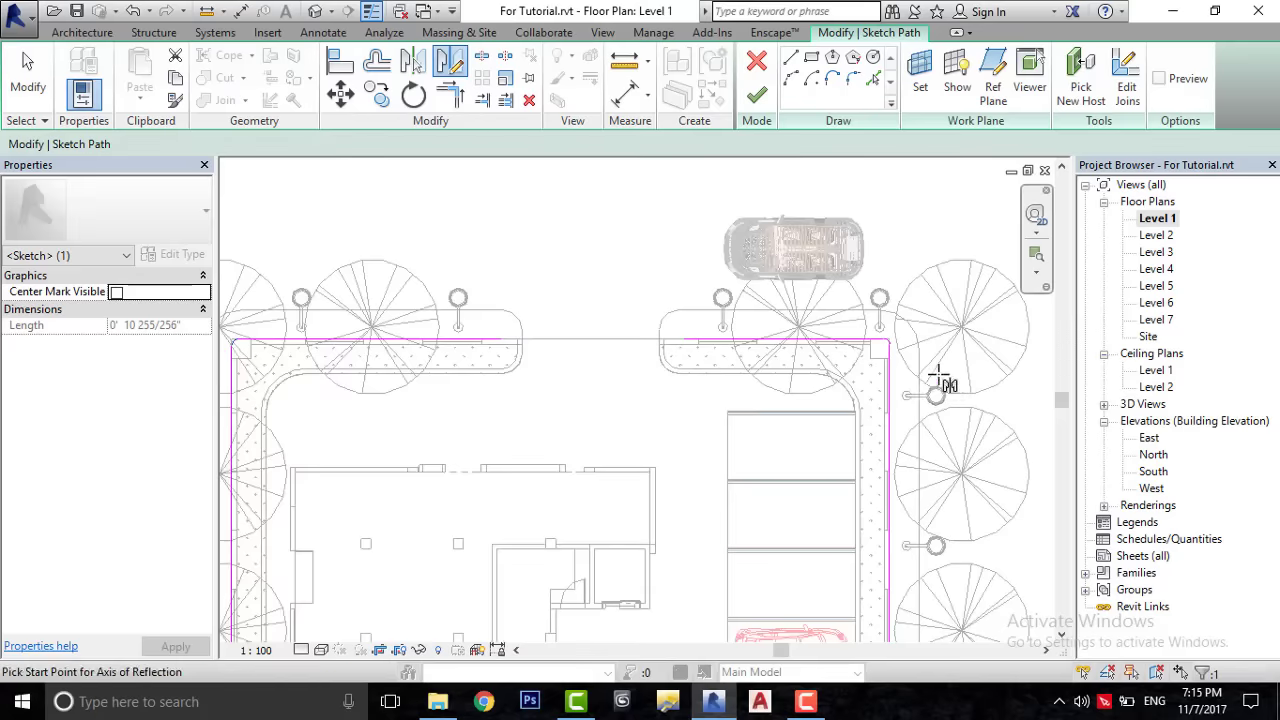
scroll(408, 290, down, 2)
scroll(408, 286, up, 2)
scroll(400, 305, up, 2)
scroll(400, 305, up, 2)
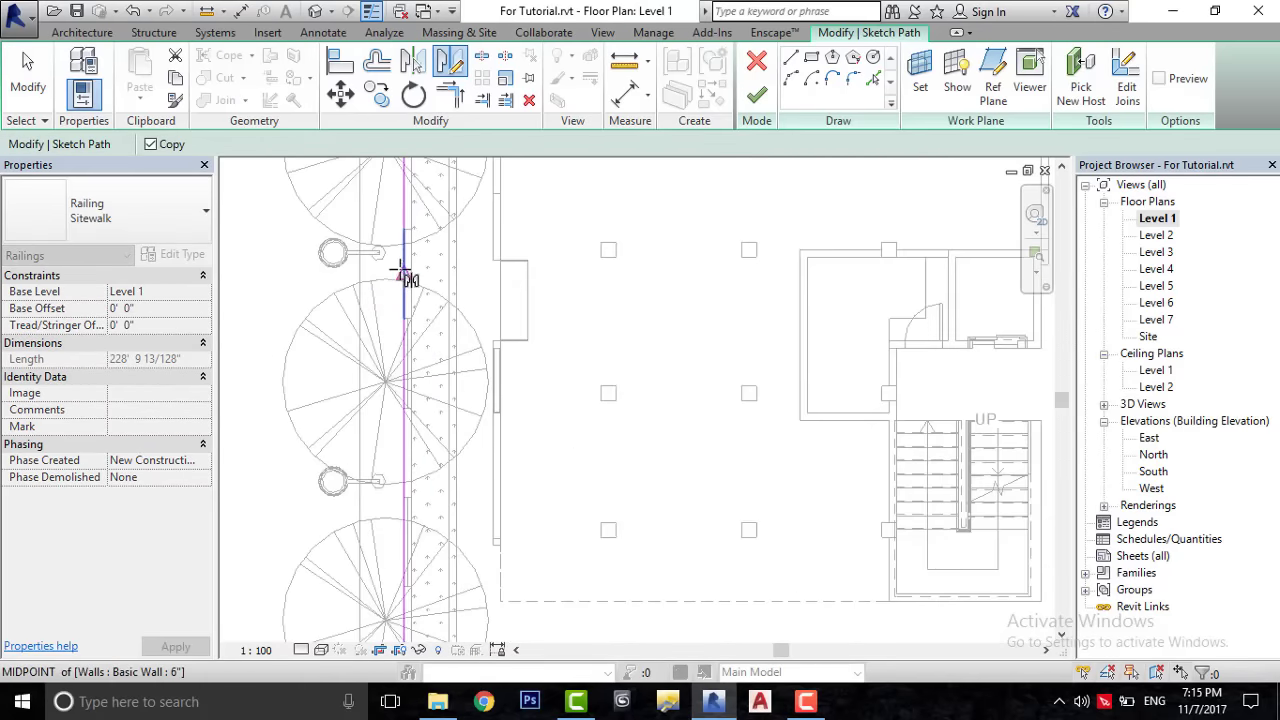
scroll(410, 279, down, 3)
key(Escape)
scroll(340, 230, up, 3)
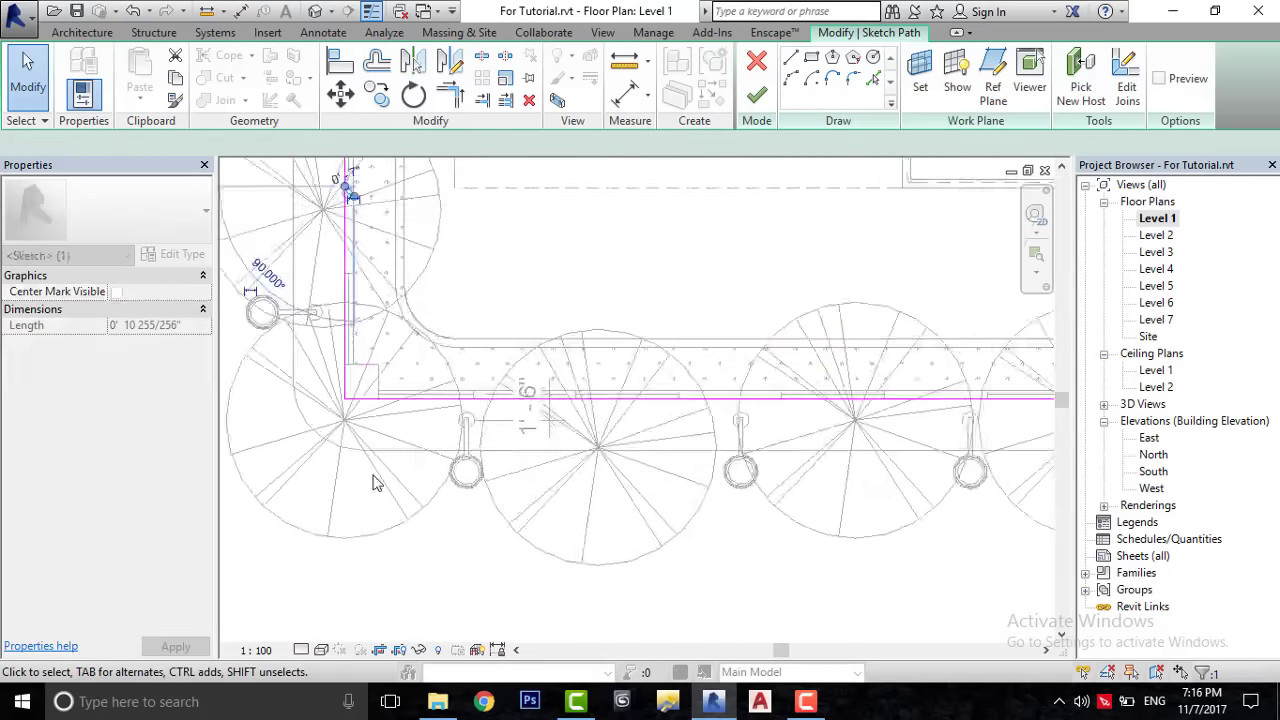
scroll(466, 446, up, 3)
scroll(475, 500, down, 10)
scroll(462, 478, up, 5)
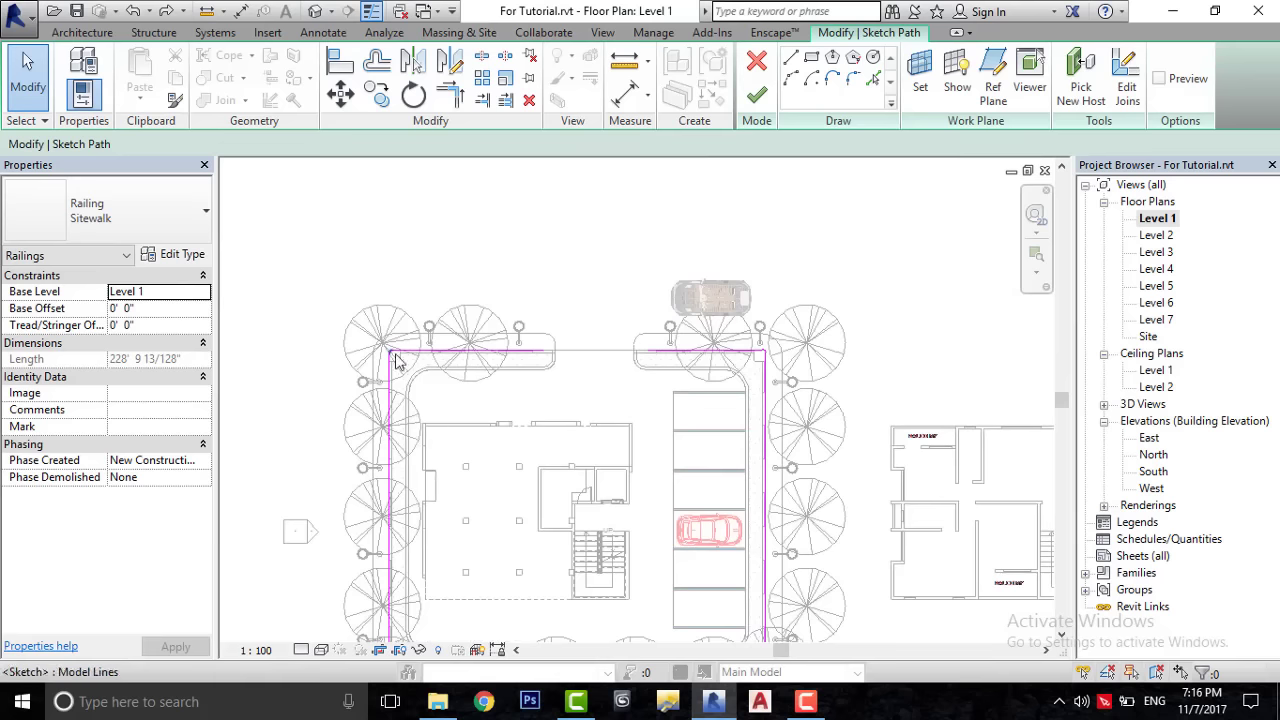
drag(786, 381, 727, 268)
click(420, 358)
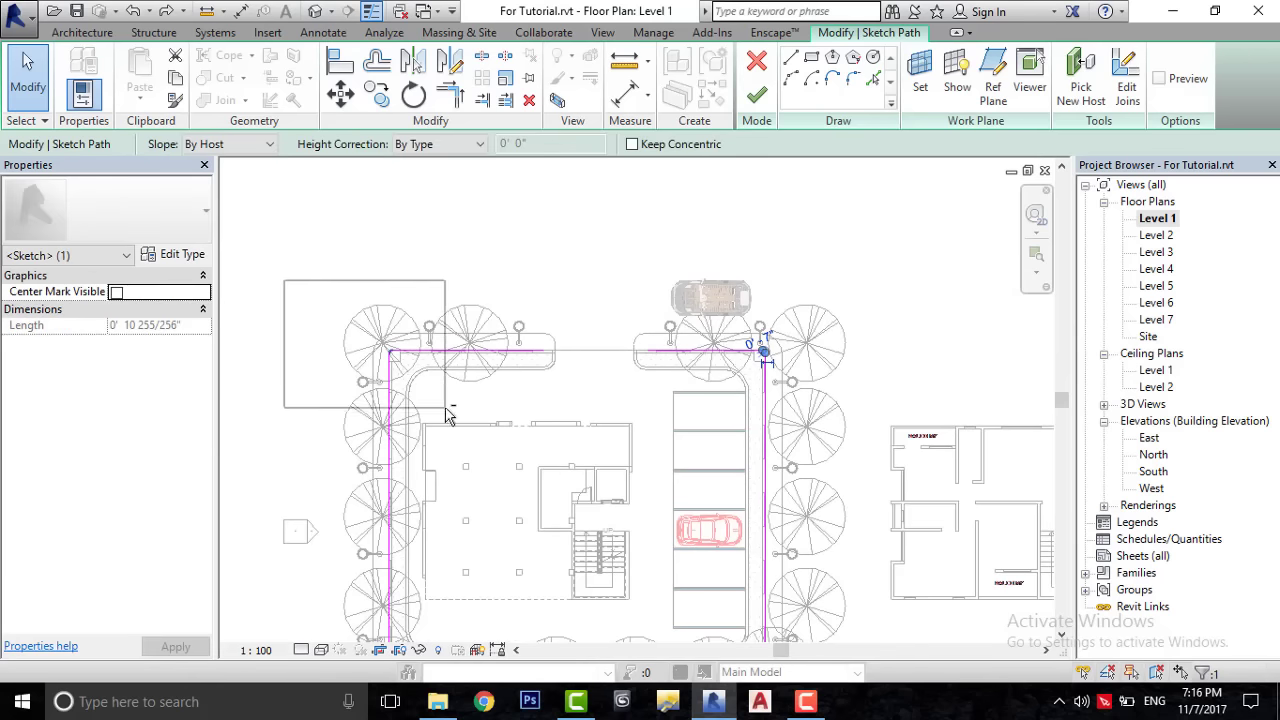
ctrl+click(389, 420)
middle_drag(712, 477, 660, 337)
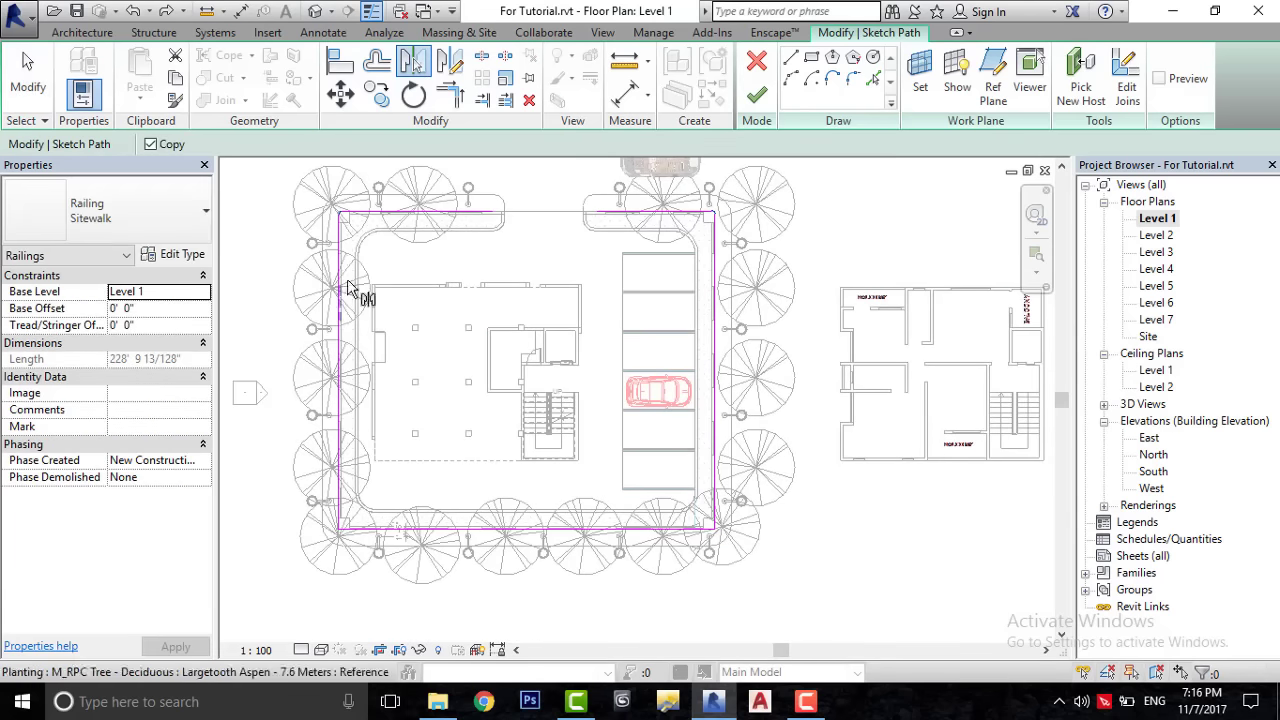
key(d)
key(m)
scroll(385, 330, up, 4)
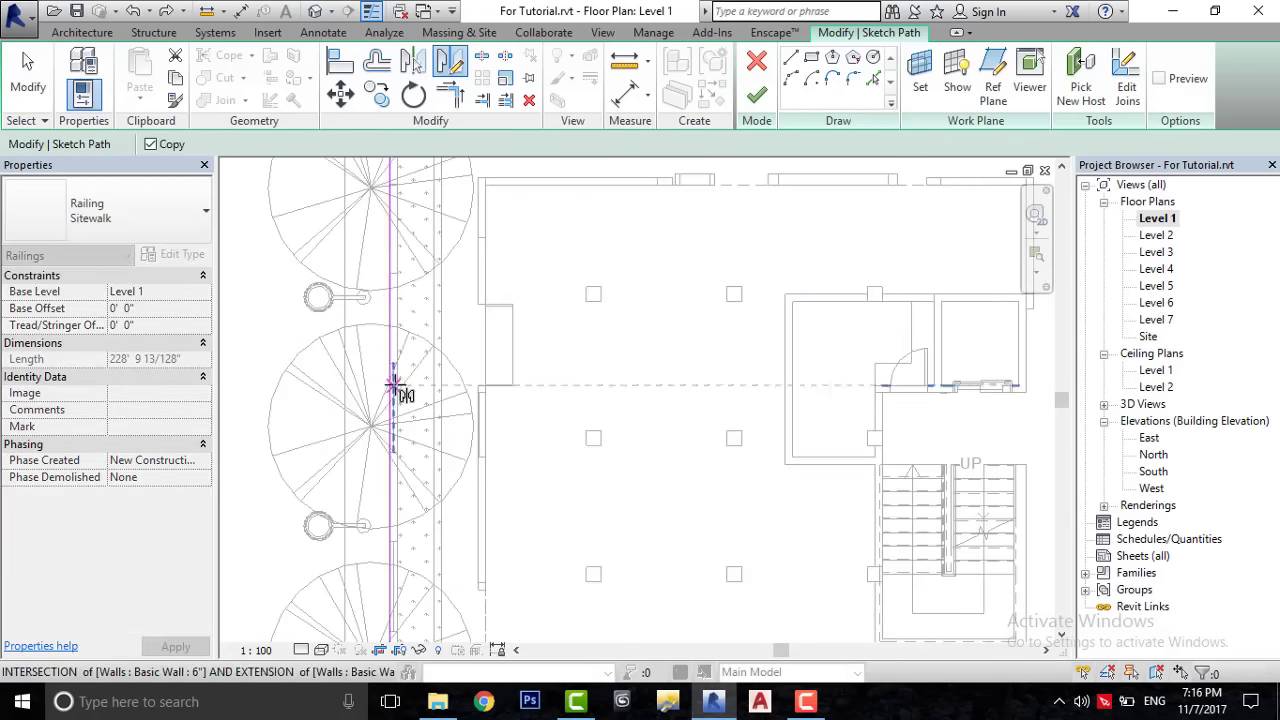
scroll(480, 306, down, 3)
scroll(443, 397, down, 2)
scroll(408, 318, down, 2)
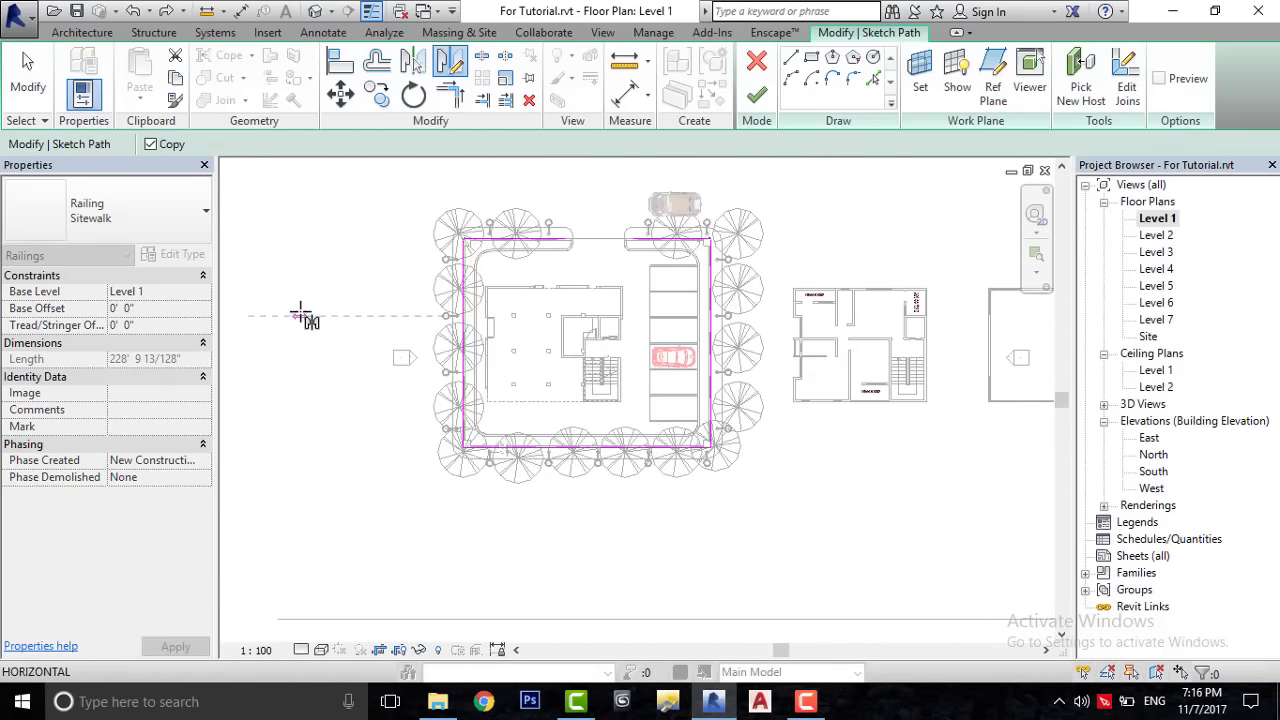
key(Escape)
scroll(620, 374, down, 3)
scroll(717, 500, up, 2)
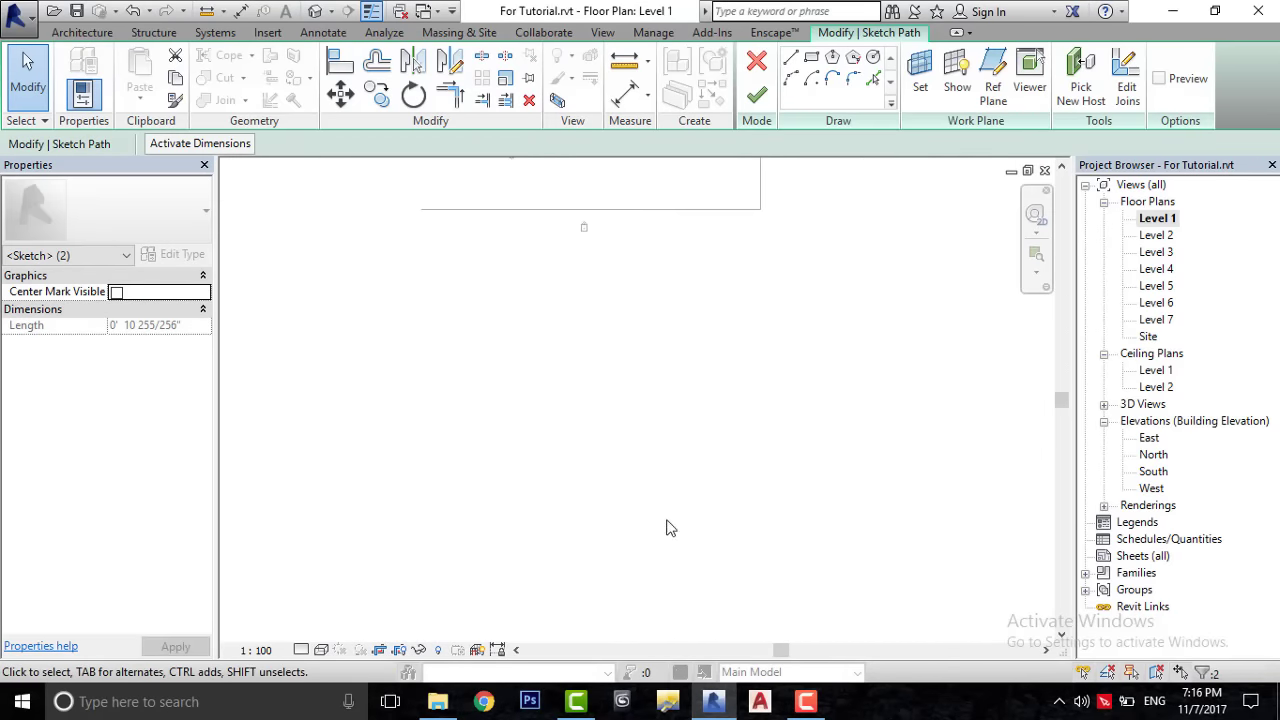
middle_drag(669, 526, 666, 631)
scroll(700, 450, up, 3)
scroll(708, 408, up, 2)
scroll(708, 408, down, 2)
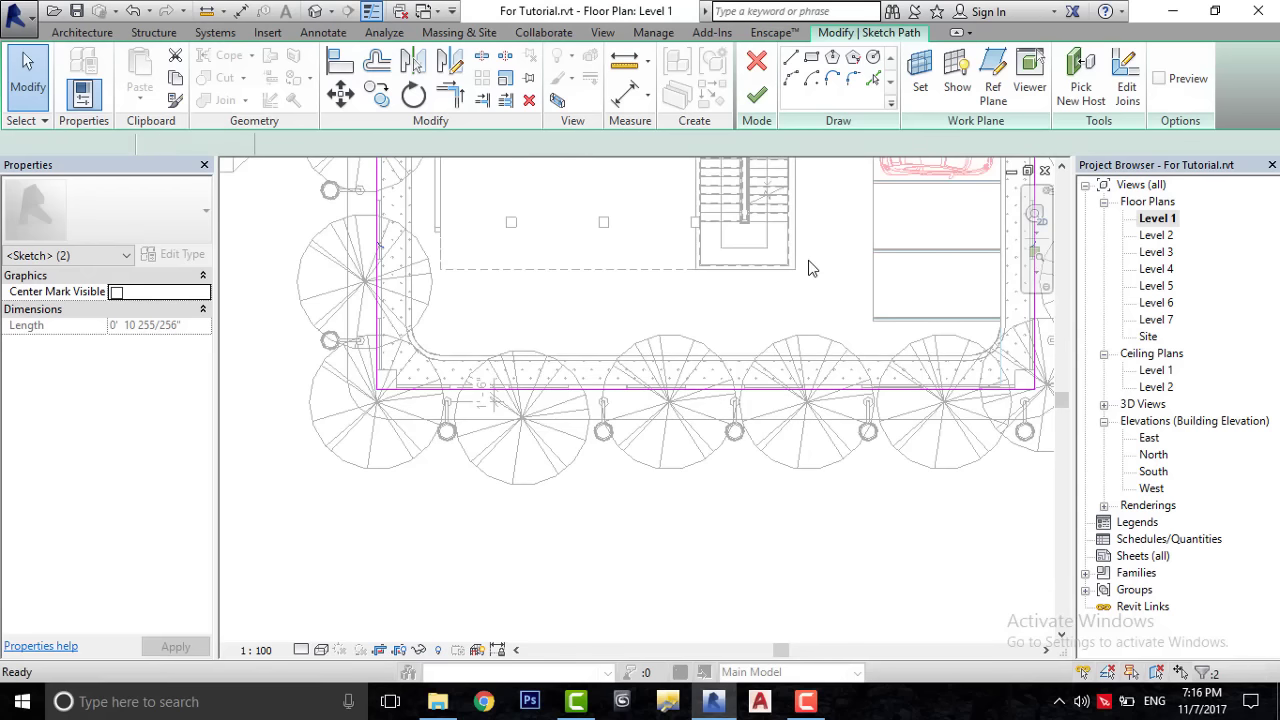
click(757, 95)
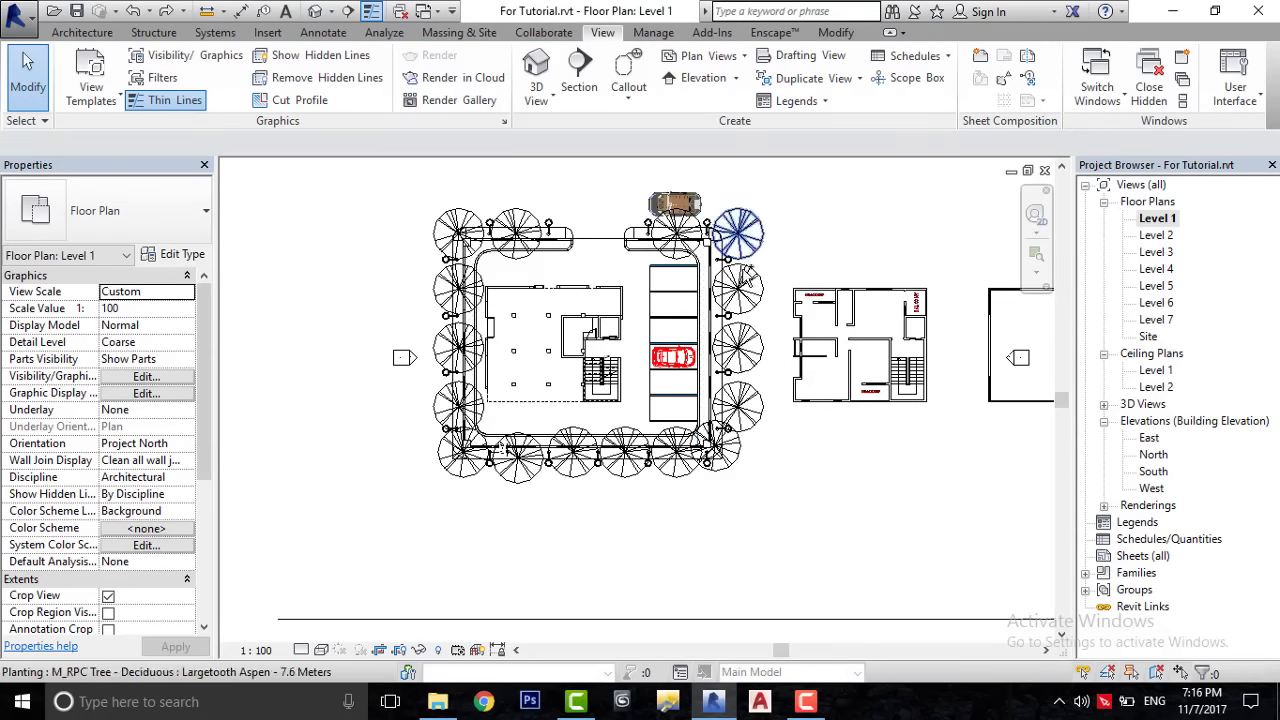
double_click(748, 276)
scroll(500, 271, up, 5)
scroll(508, 451, up, 2)
scroll(420, 403, up, 2)
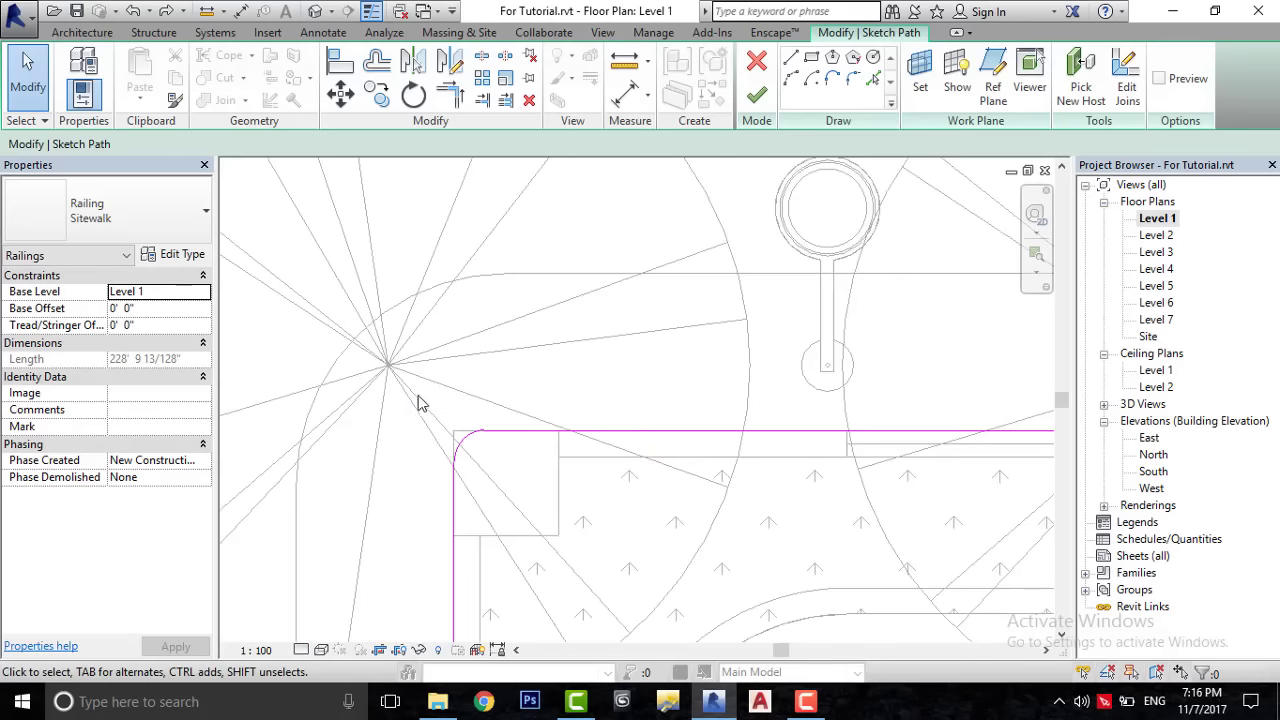
scroll(540, 330, down, 3)
scroll(533, 324, down, 1)
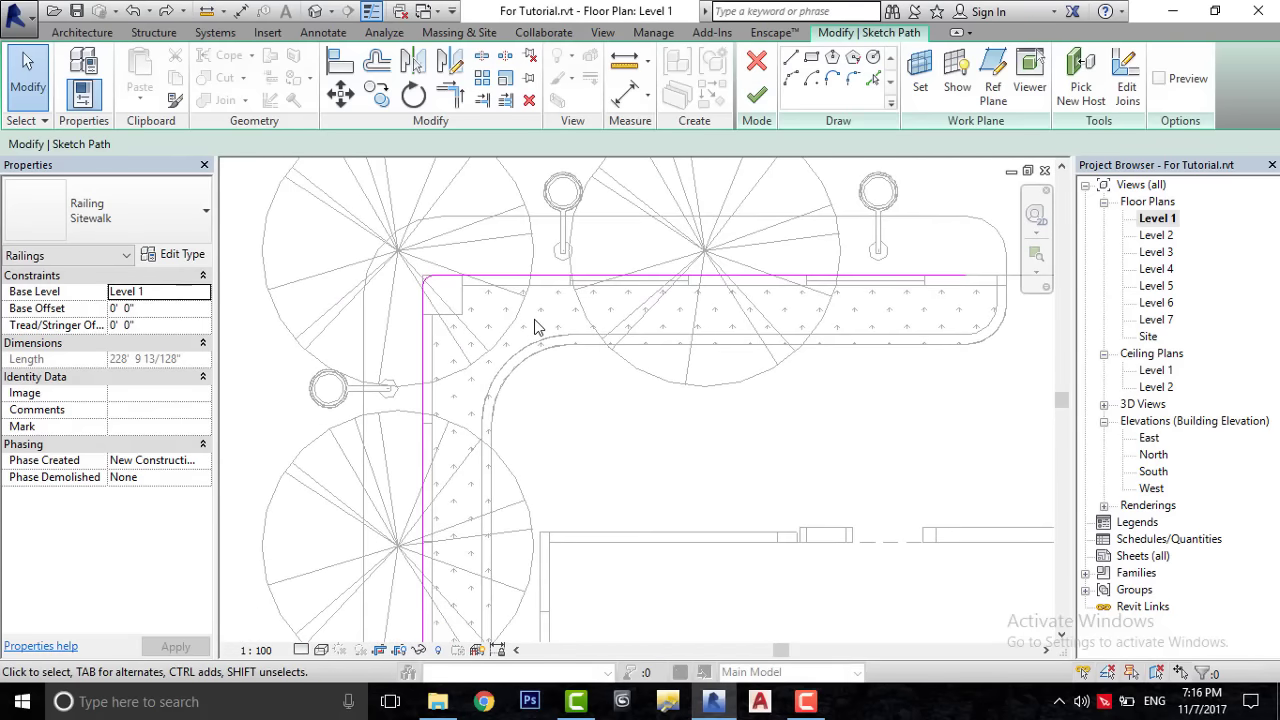
- Cancel the railing path edit mode, discarding the sketch changes
click(758, 75)
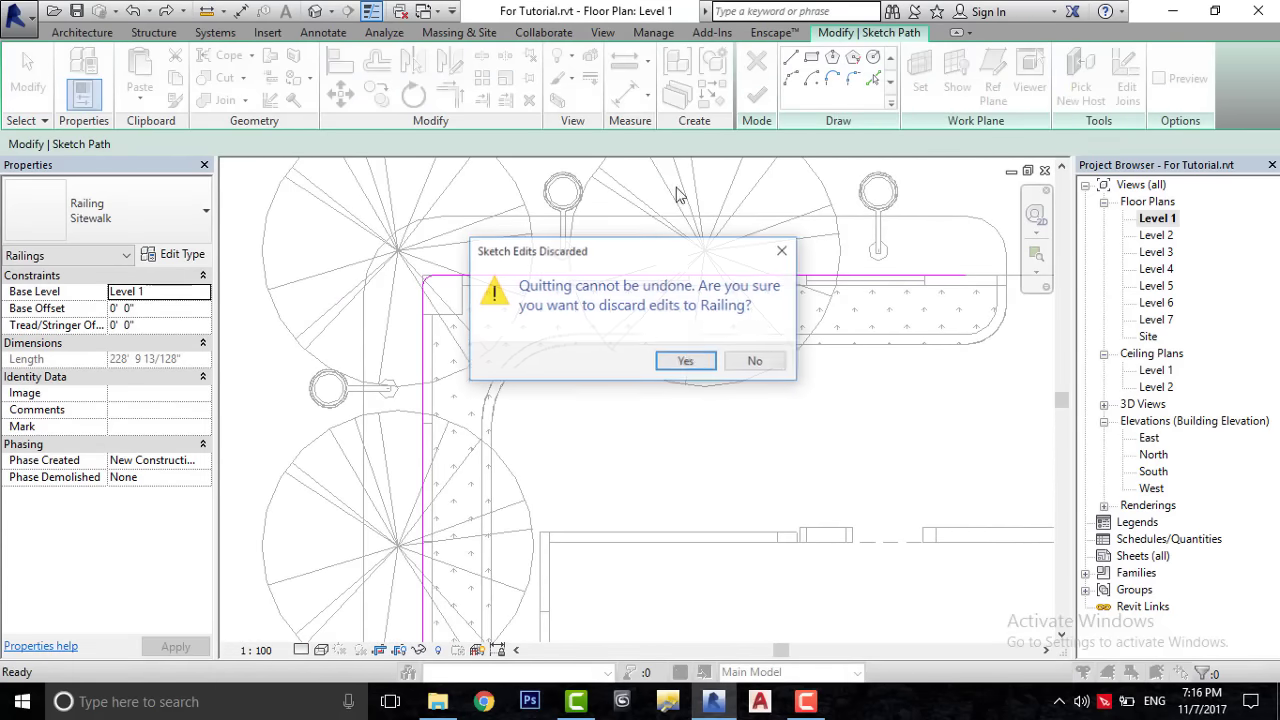
click(688, 362)
scroll(600, 300, down, 2)
- Hide the tree and street light categories in the Level 1 plan
click(600, 290)
right_click(612, 290)
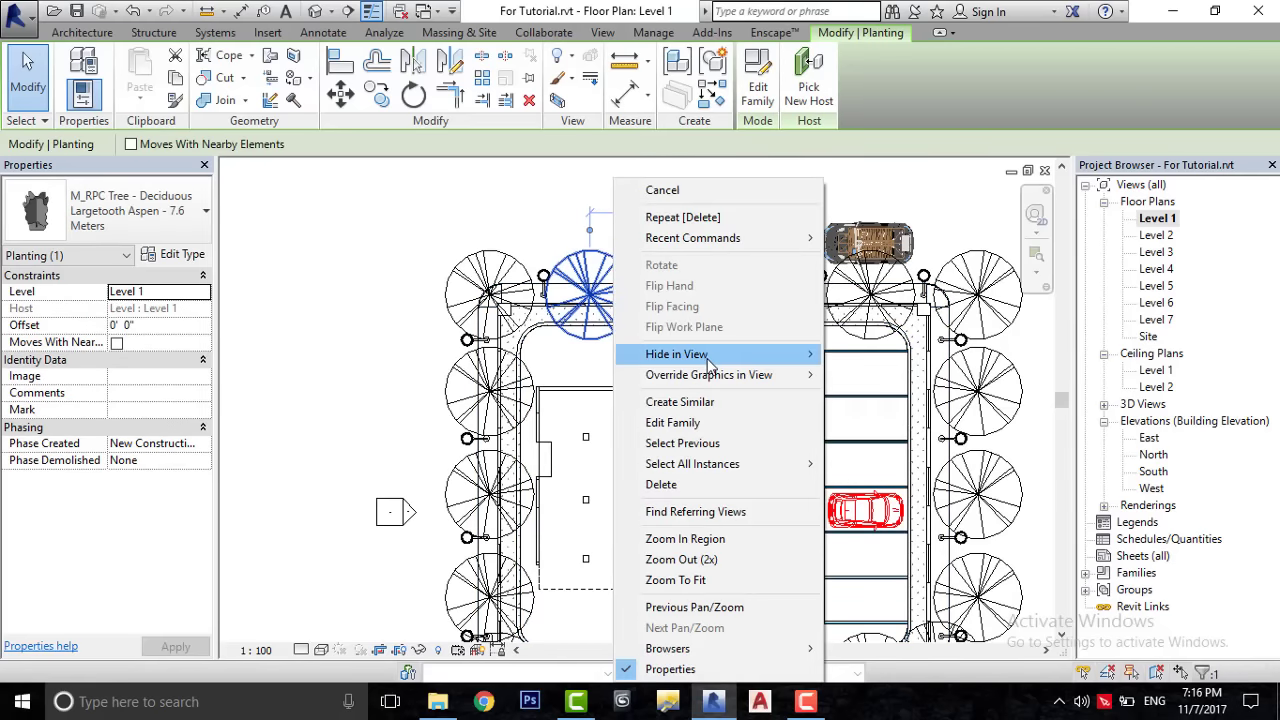
click(862, 374)
click(638, 272)
right_click(638, 272)
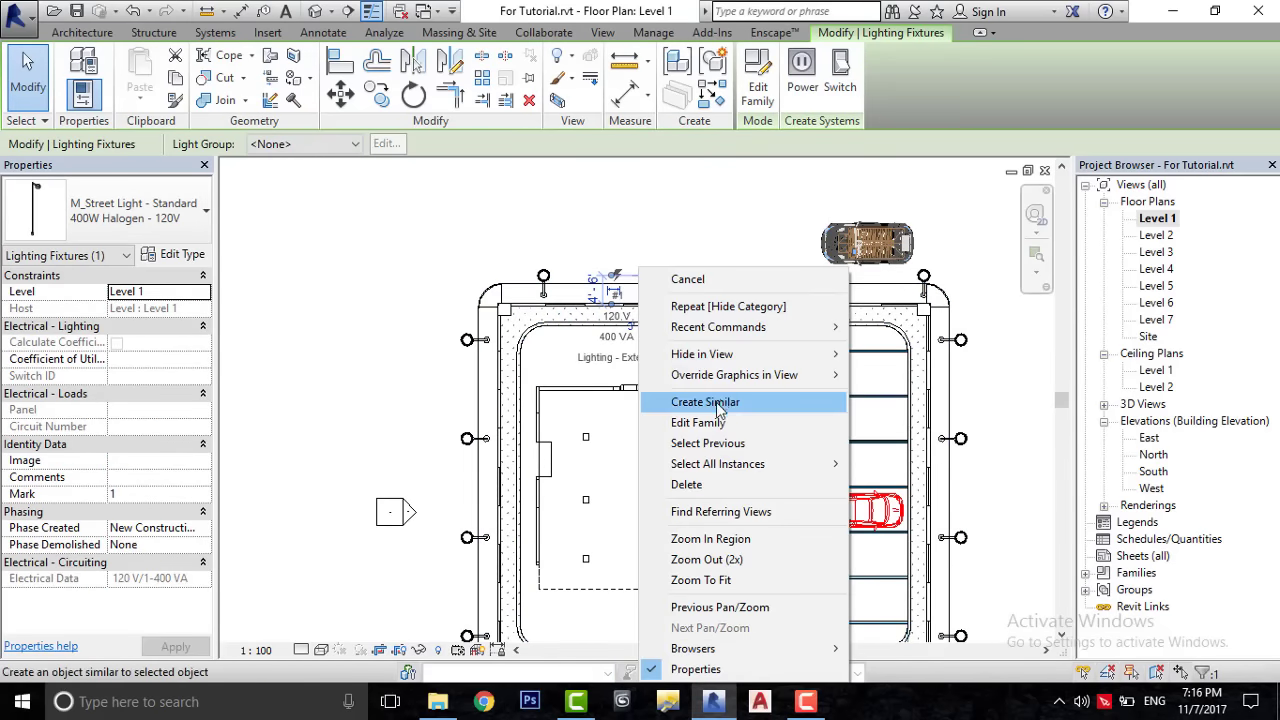
mouse_move(702, 354)
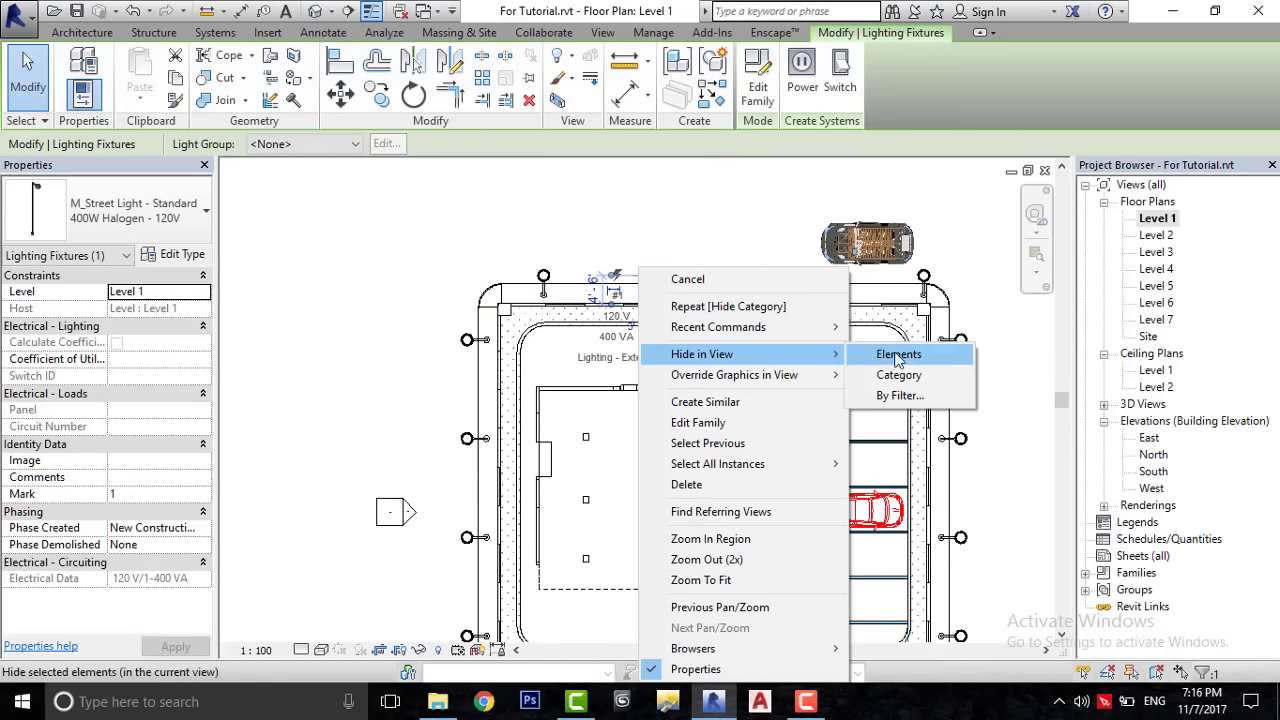
click(899, 375)
scroll(540, 305, up, 3)
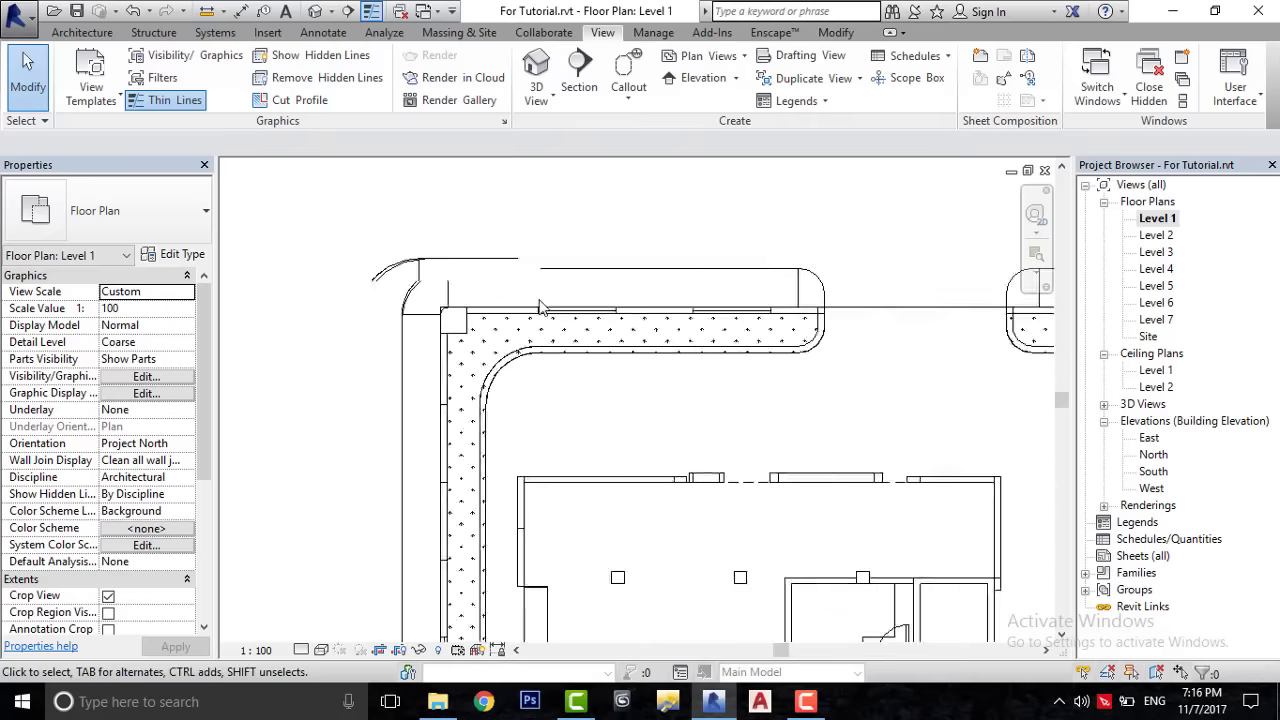
scroll(540, 305, up, 2)
- Open the Sitewalk railing path for editing and select a corner arc with its adjoining line
click(490, 255)
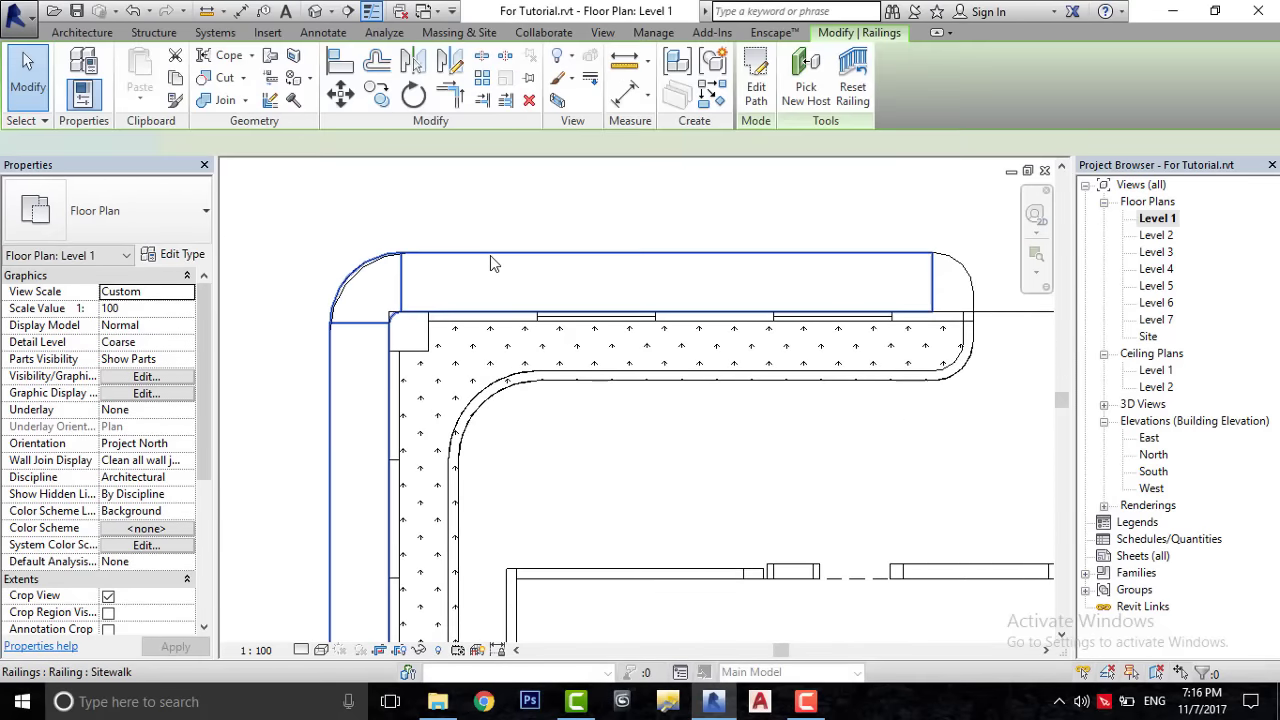
double_click(490, 255)
scroll(325, 240, up, 2)
scroll(325, 240, up, 2)
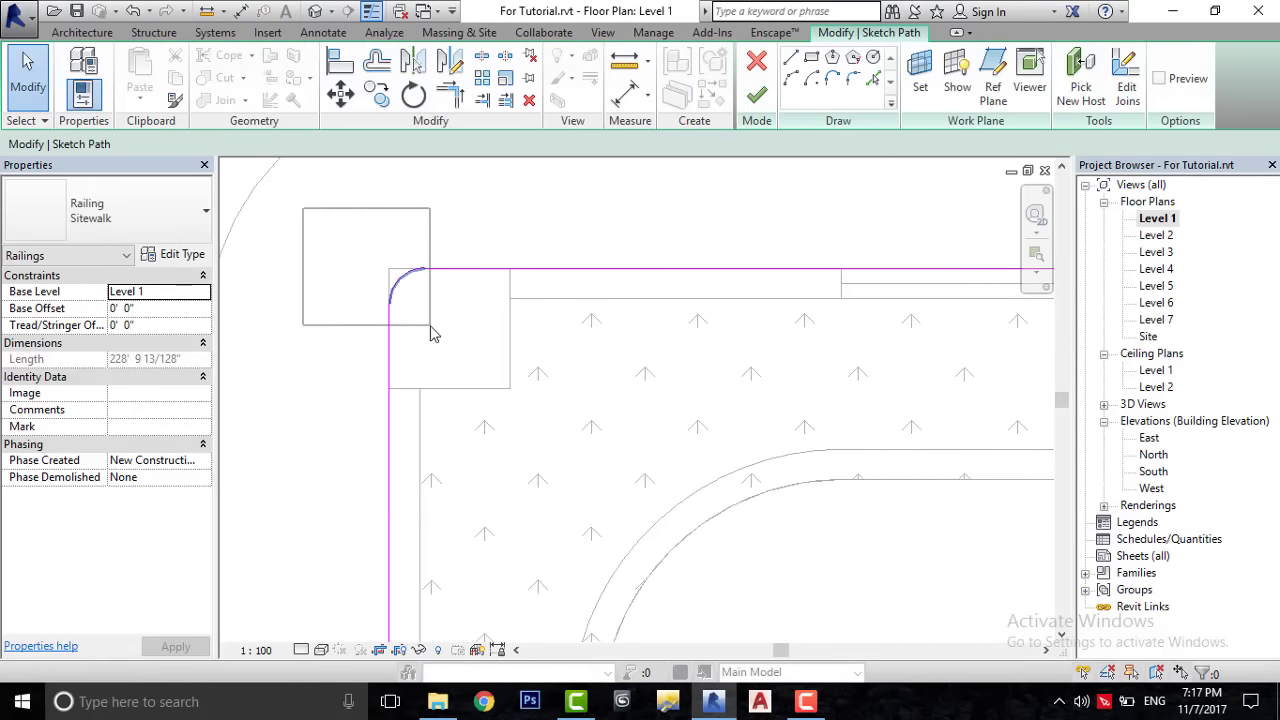
click(400, 277)
scroll(329, 351, down, 3)
middle_drag(556, 473, 504, 466)
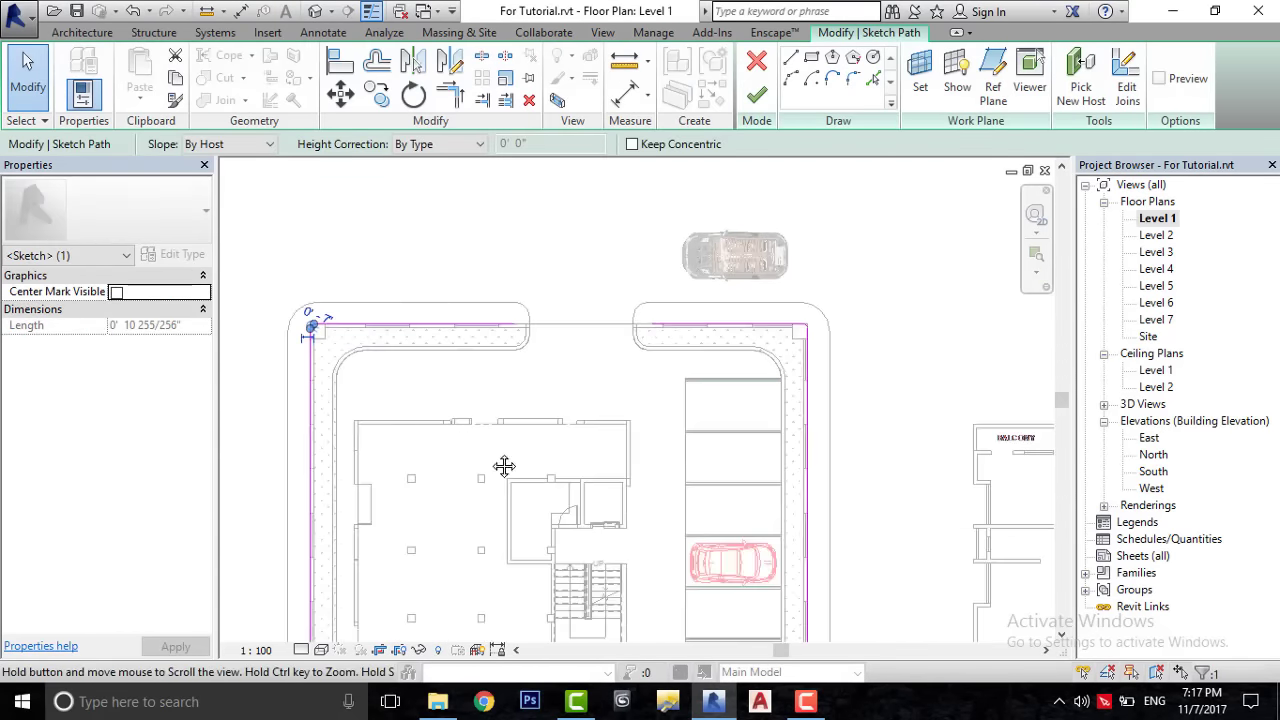
scroll(729, 391, up, 1)
scroll(466, 443, up, 3)
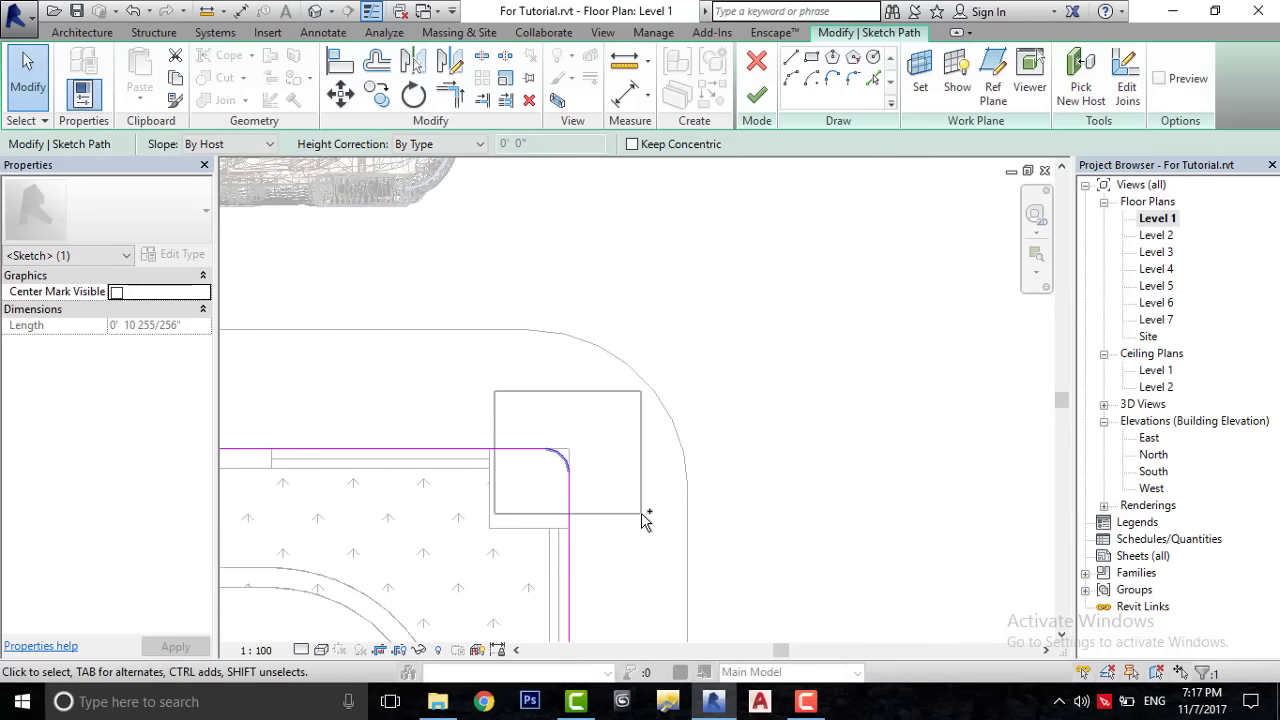
drag(643, 514, 642, 513)
- Start mirroring the selected corner lines, pick an axis point, then cancel the mirror
click(455, 80)
scroll(745, 265, down, 3)
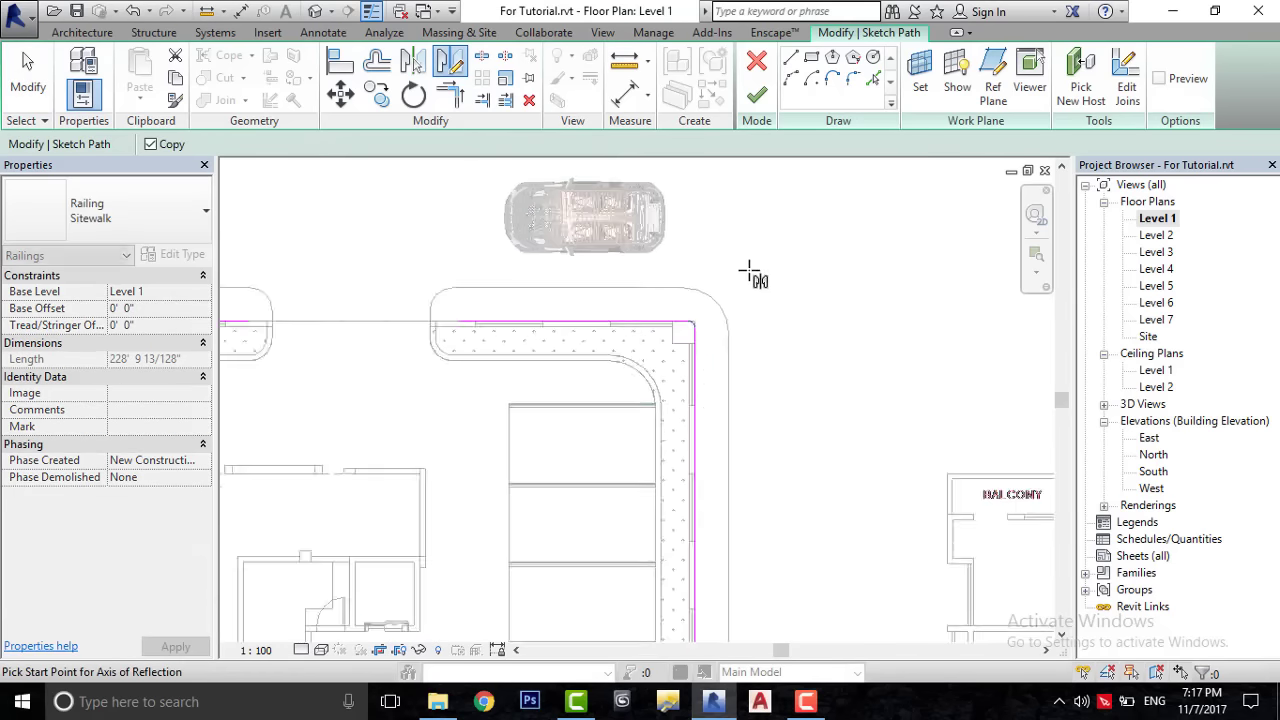
scroll(751, 271, down, 2)
mouse_move(480, 529)
middle_down()
mouse_move(593, 332)
mouse_move(534, 423)
middle_up()
scroll(593, 332, up, 2)
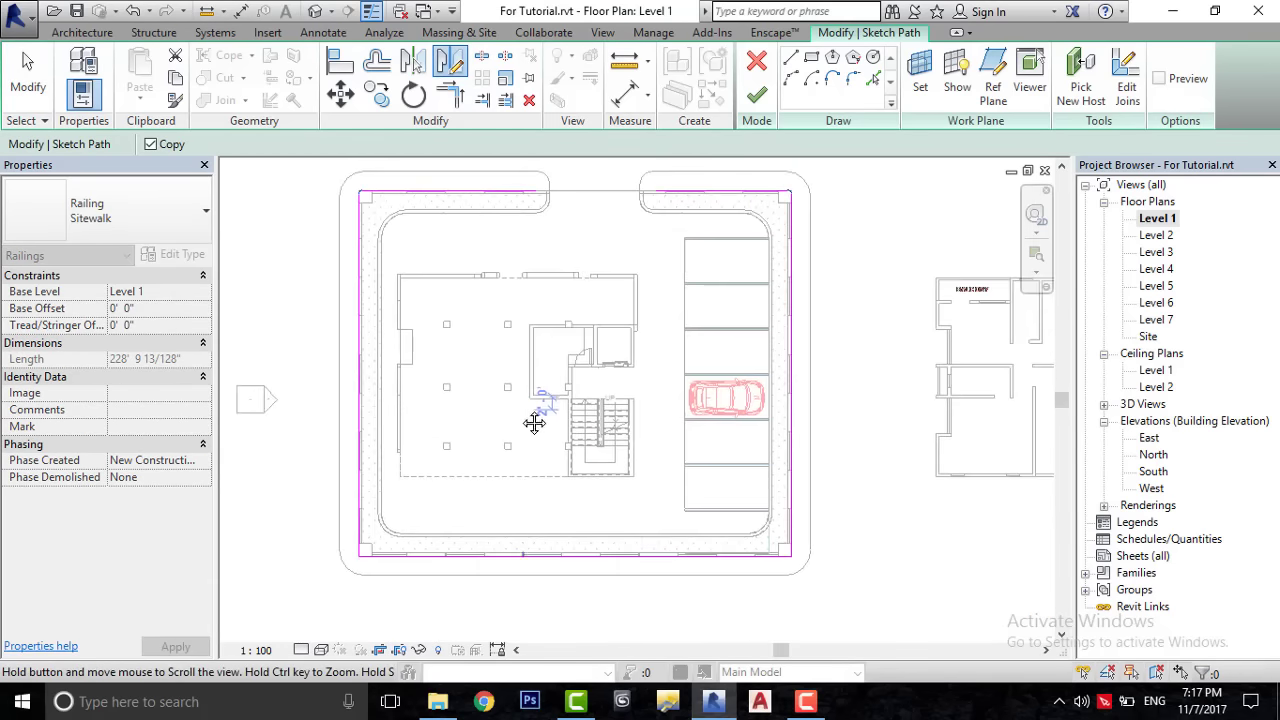
scroll(374, 354, up, 2)
click(354, 332)
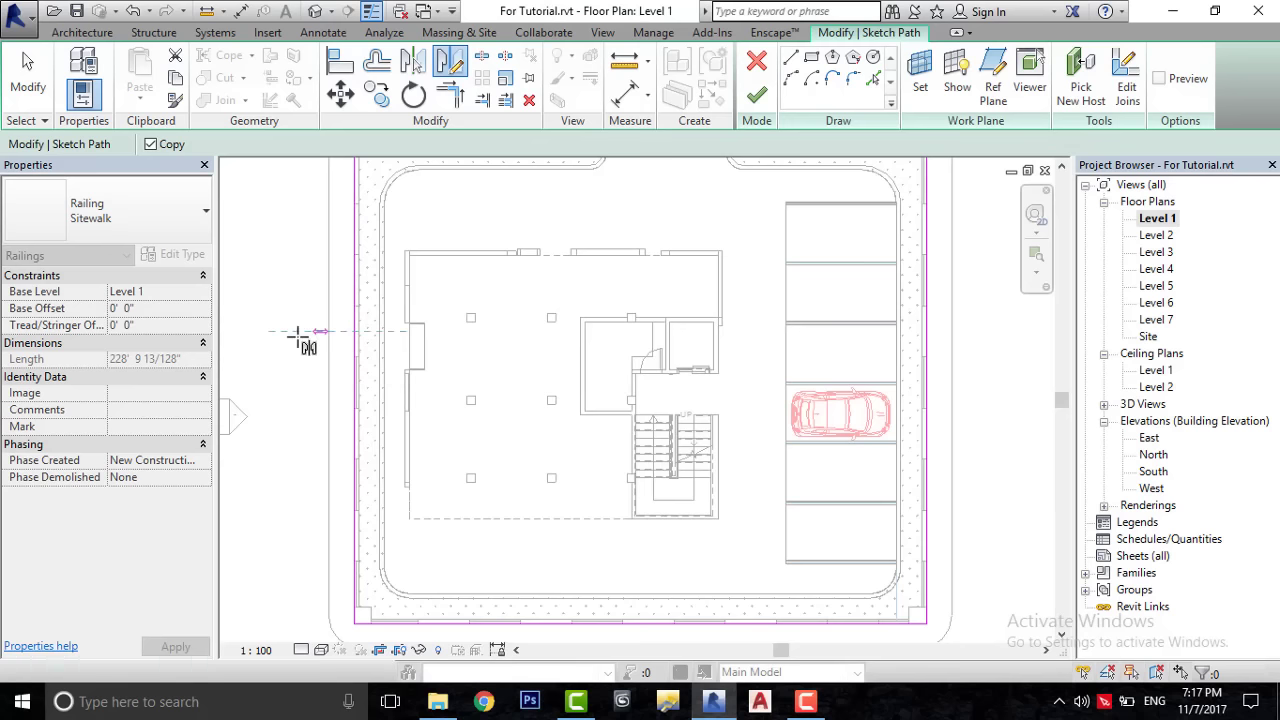
scroll(273, 331, down, 1)
scroll(273, 331, up, 2)
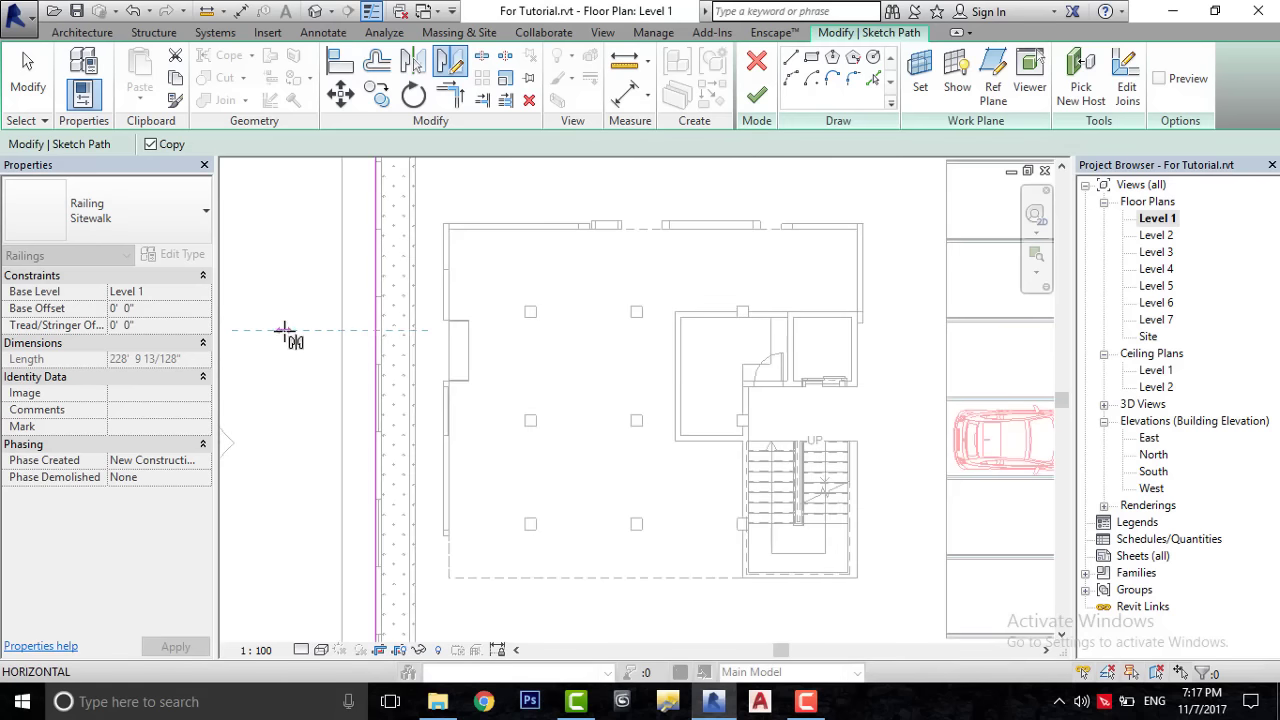
right_click(286, 334)
click(330, 337)
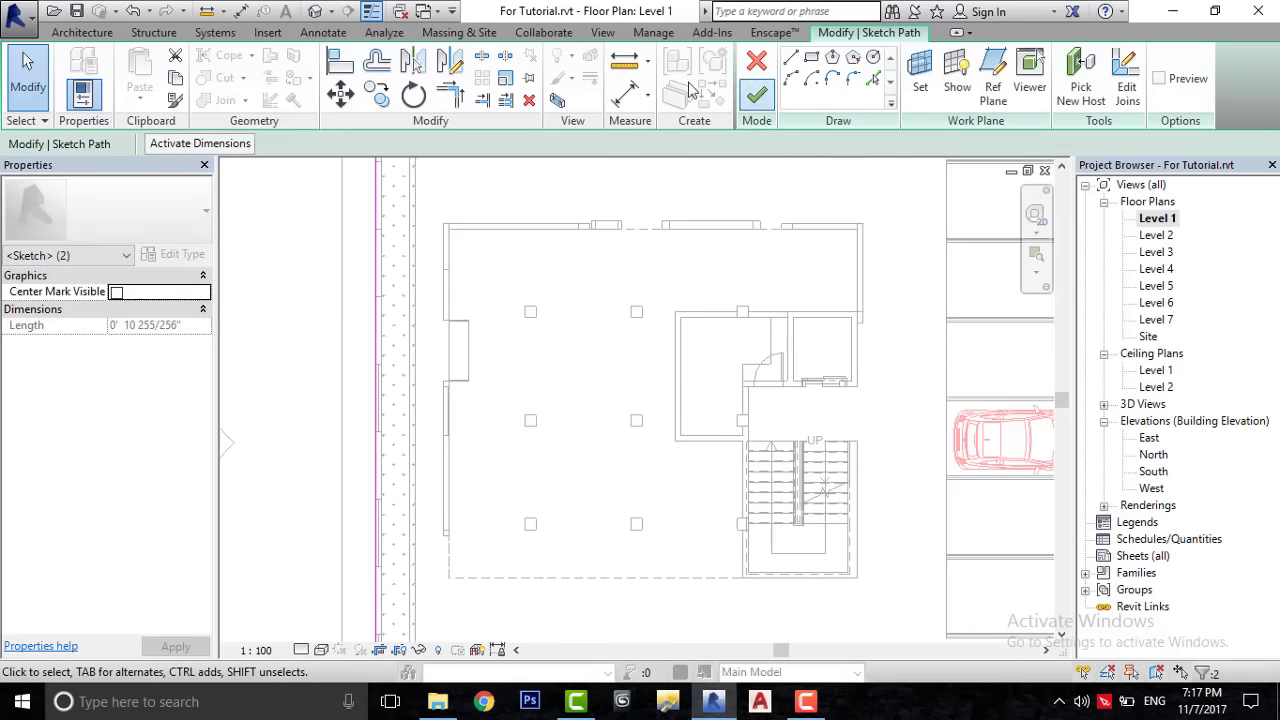
- Retry the mirror-by-axis tool, recentre on the building, and escape out of it
click(450, 78)
scroll(500, 371, up, 2)
scroll(543, 294, down, 2)
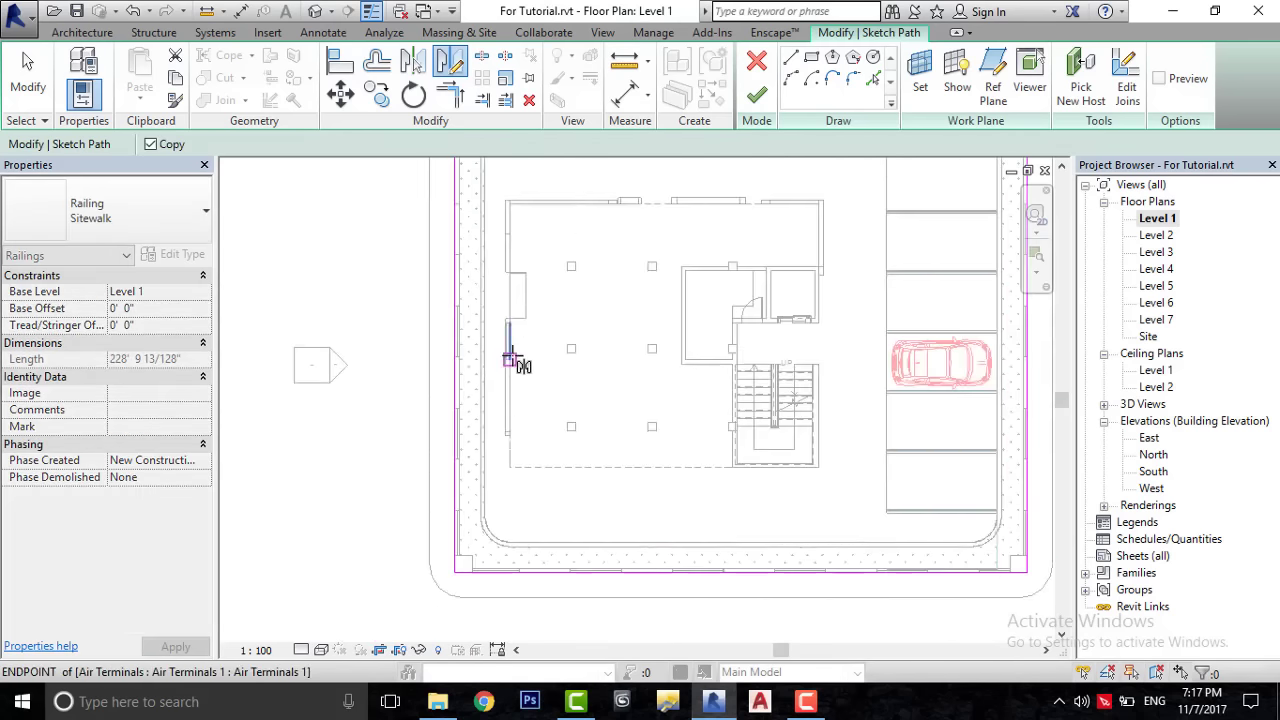
mouse_move(508, 363)
middle_down()
mouse_move(525, 369)
mouse_move(465, 401)
middle_up()
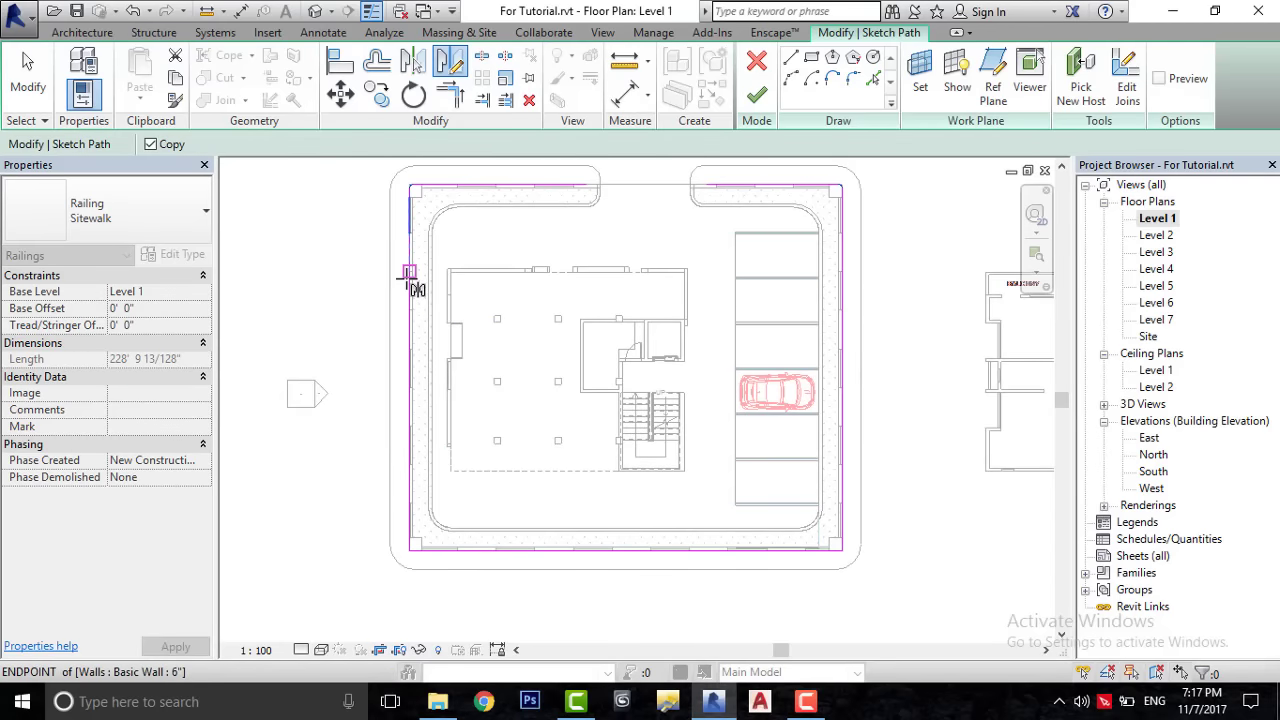
scroll(412, 315, up, 3)
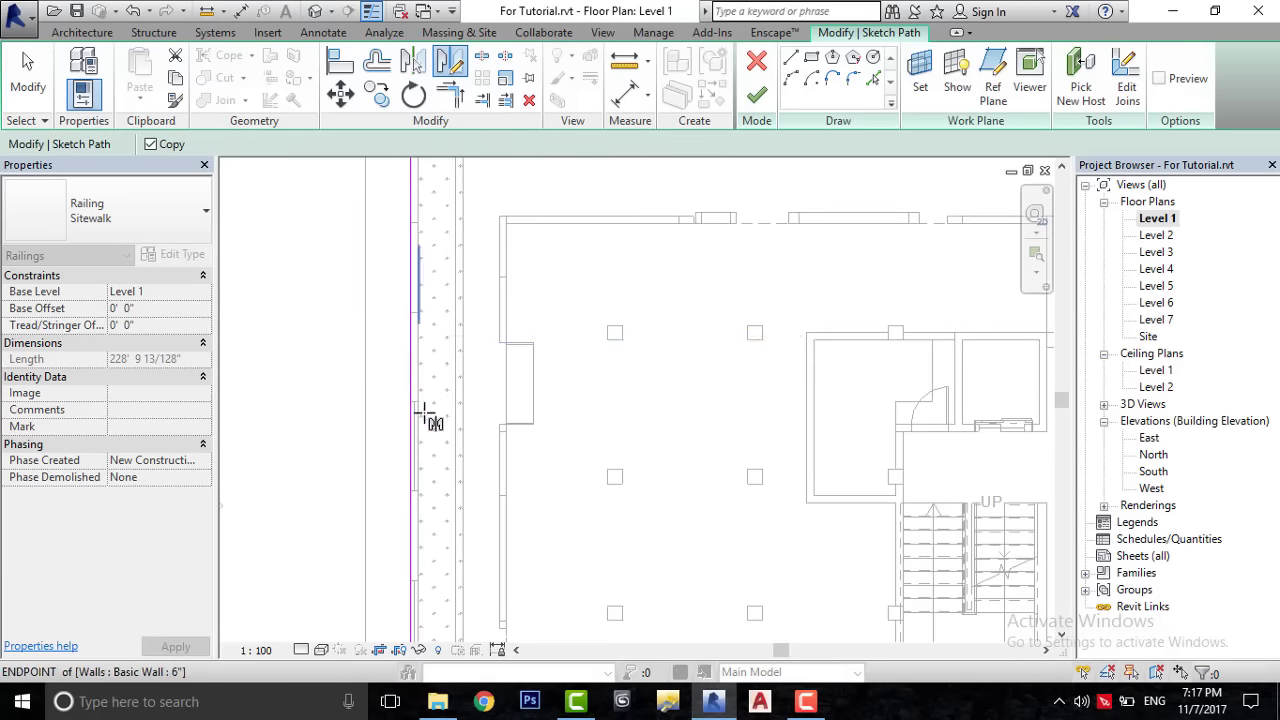
scroll(424, 412, down, 1)
scroll(457, 337, down, 1)
scroll(429, 354, down, 1)
scroll(414, 343, down, 1)
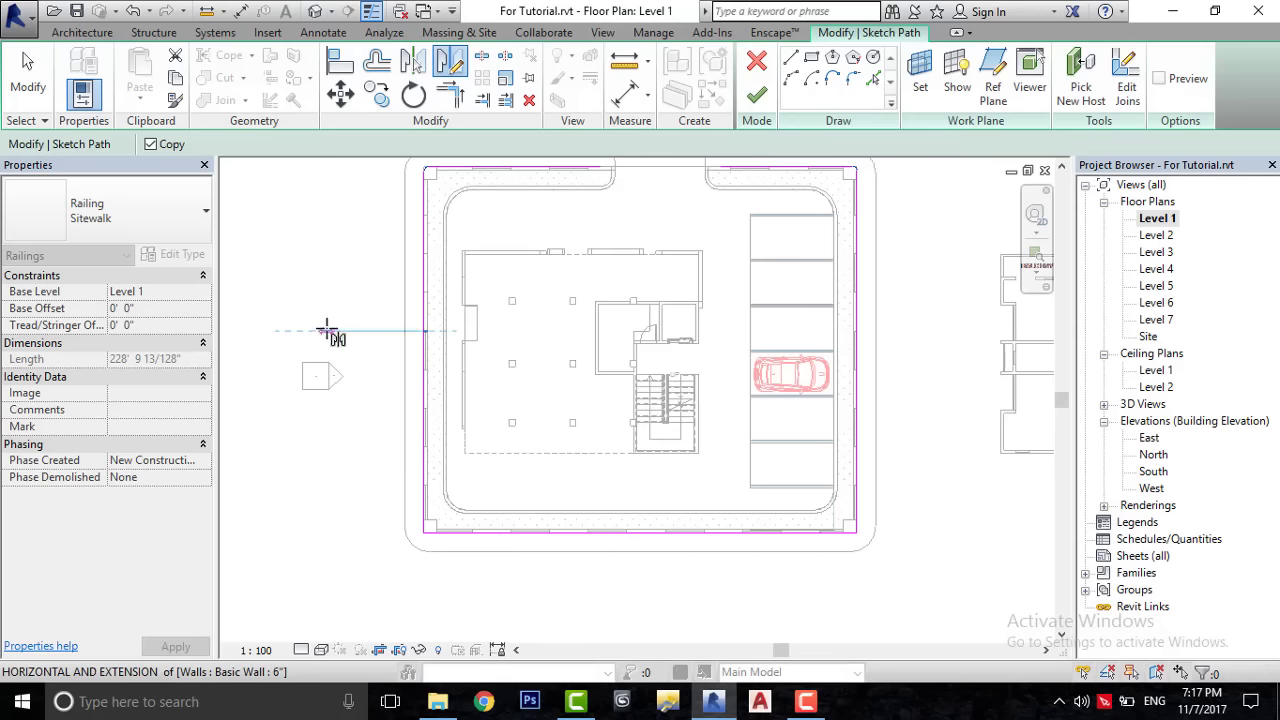
key(Escape)
key(Escape)
- Select the left-edge path lines, the small corner arc and the bottom-edge lines
scroll(390, 480, up, 3)
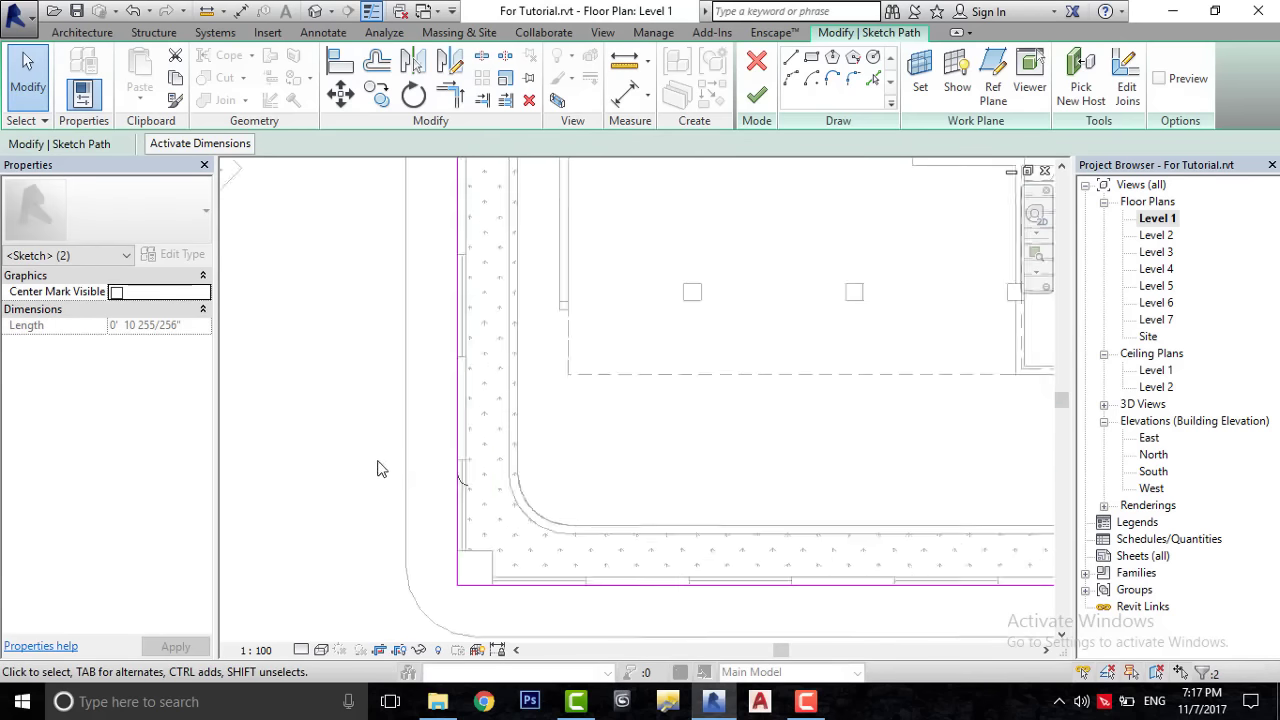
scroll(380, 468, up, 4)
drag(387, 394, 614, 509)
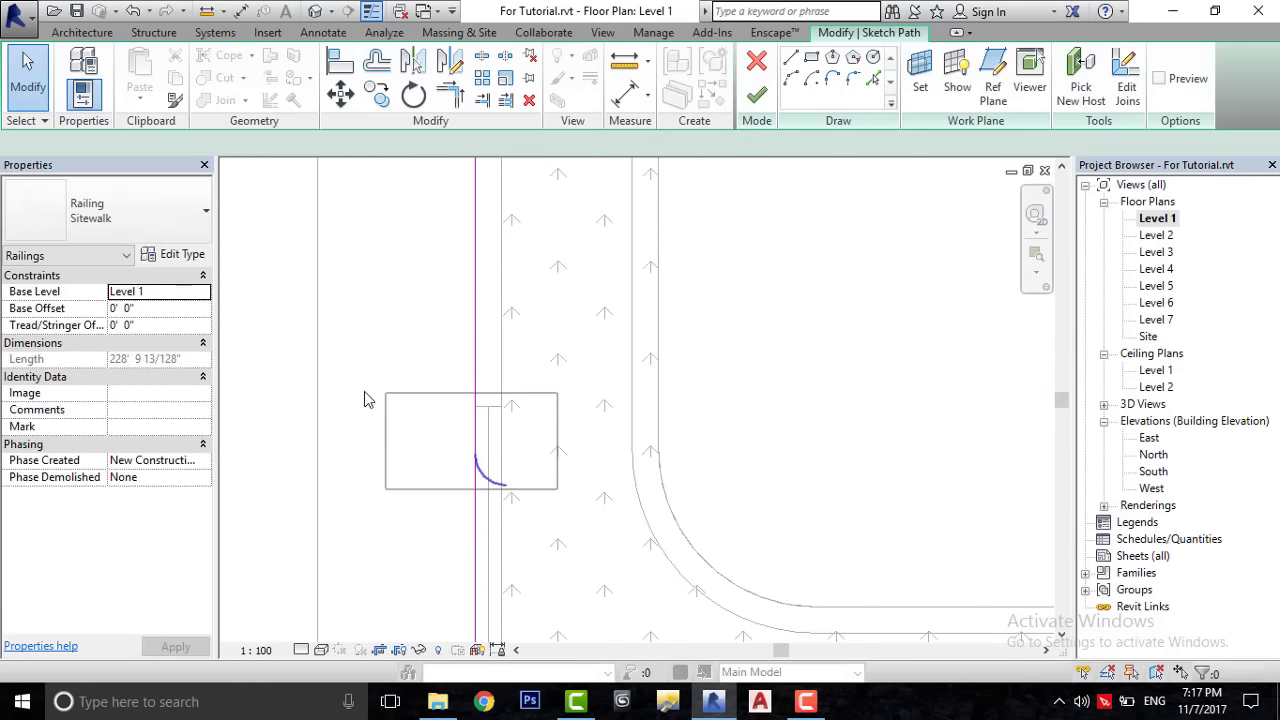
scroll(365, 400, down, 4)
click(402, 414)
scroll(400, 418, down, 3)
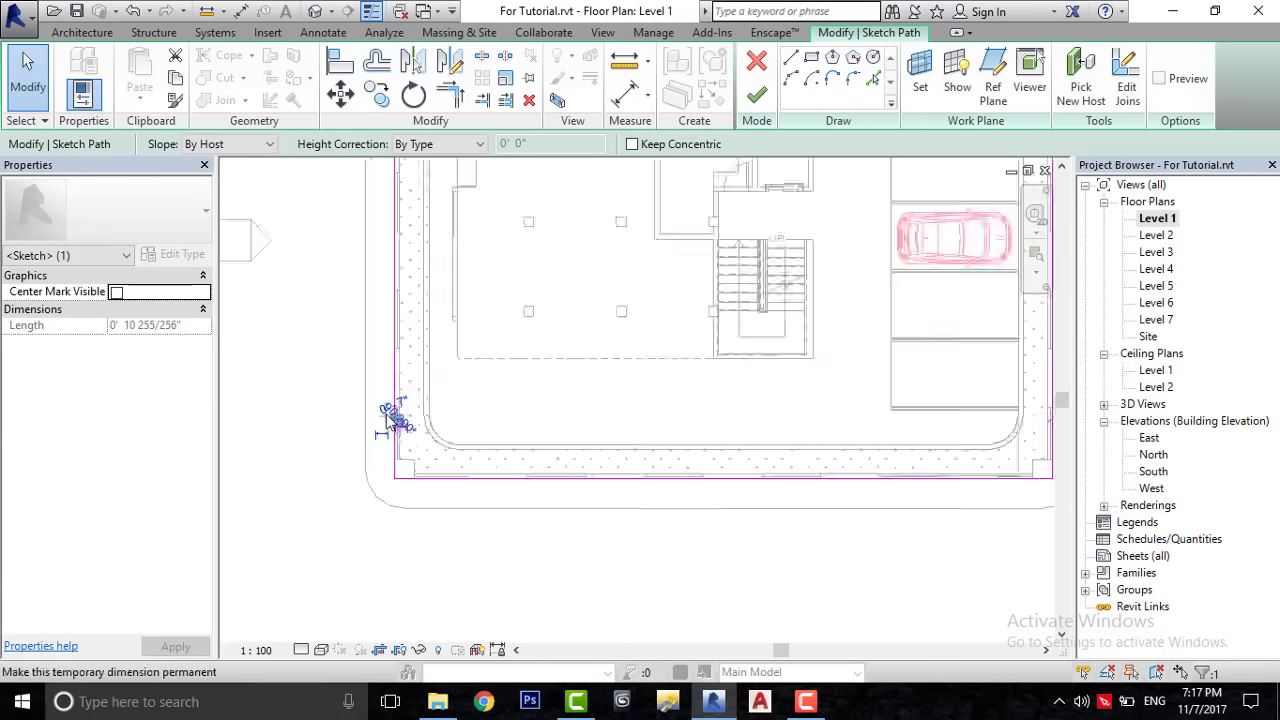
scroll(380, 417, down, 2)
drag(593, 388, 818, 446)
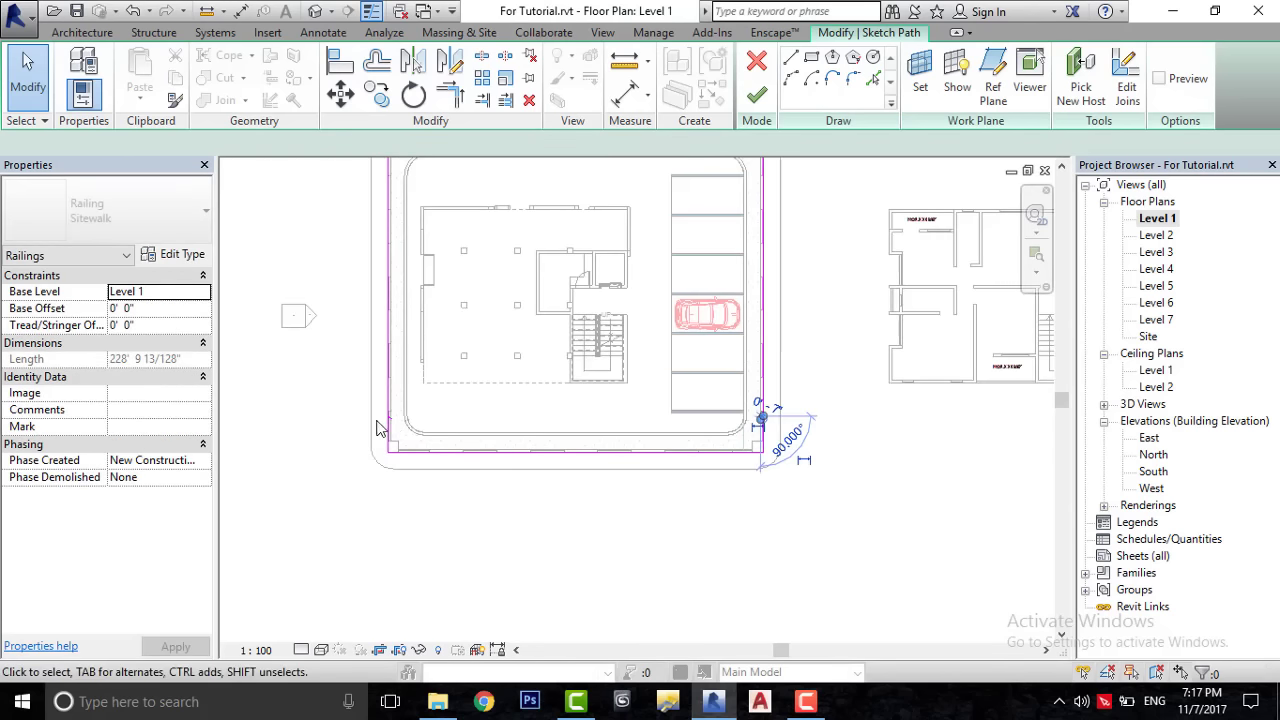
ctrl+click(432, 443)
scroll(386, 446, up, 5)
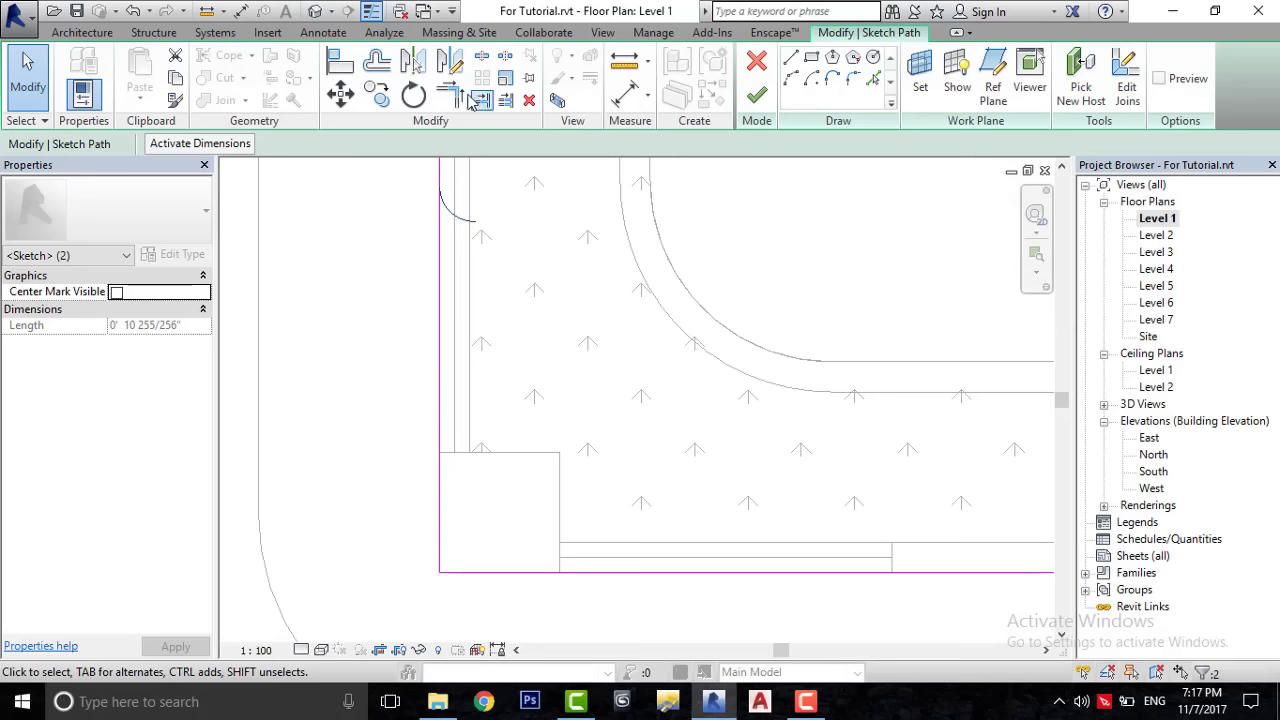
- Move the selected path lines from the sketch endpoint to the sidewalk's bottom corner
click(340, 93)
click(478, 228)
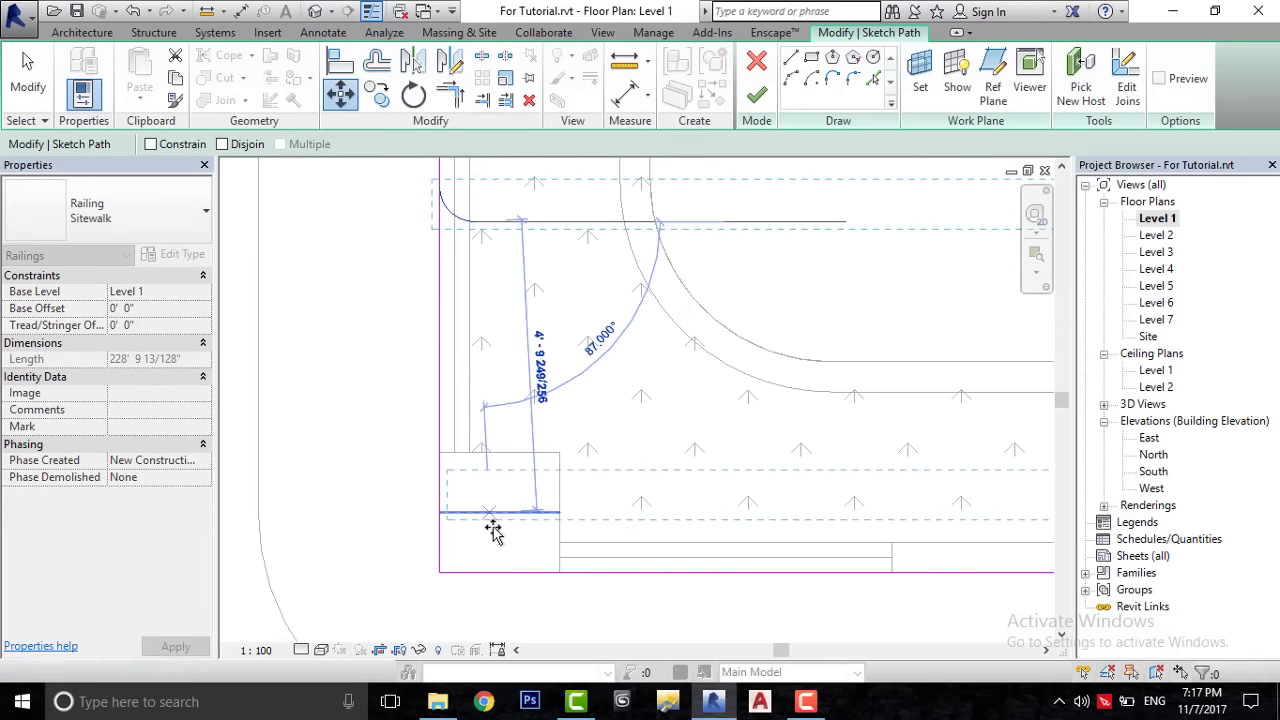
scroll(484, 580, up, 2)
click(475, 570)
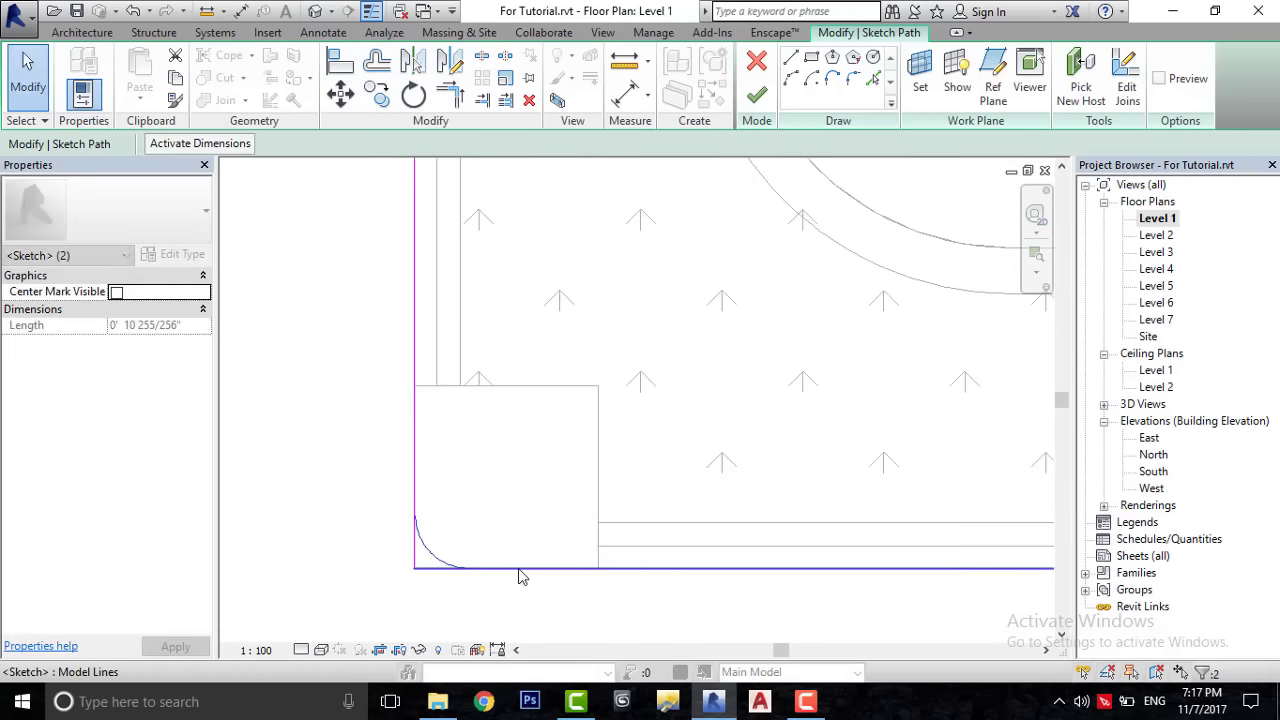
scroll(427, 557, up, 3)
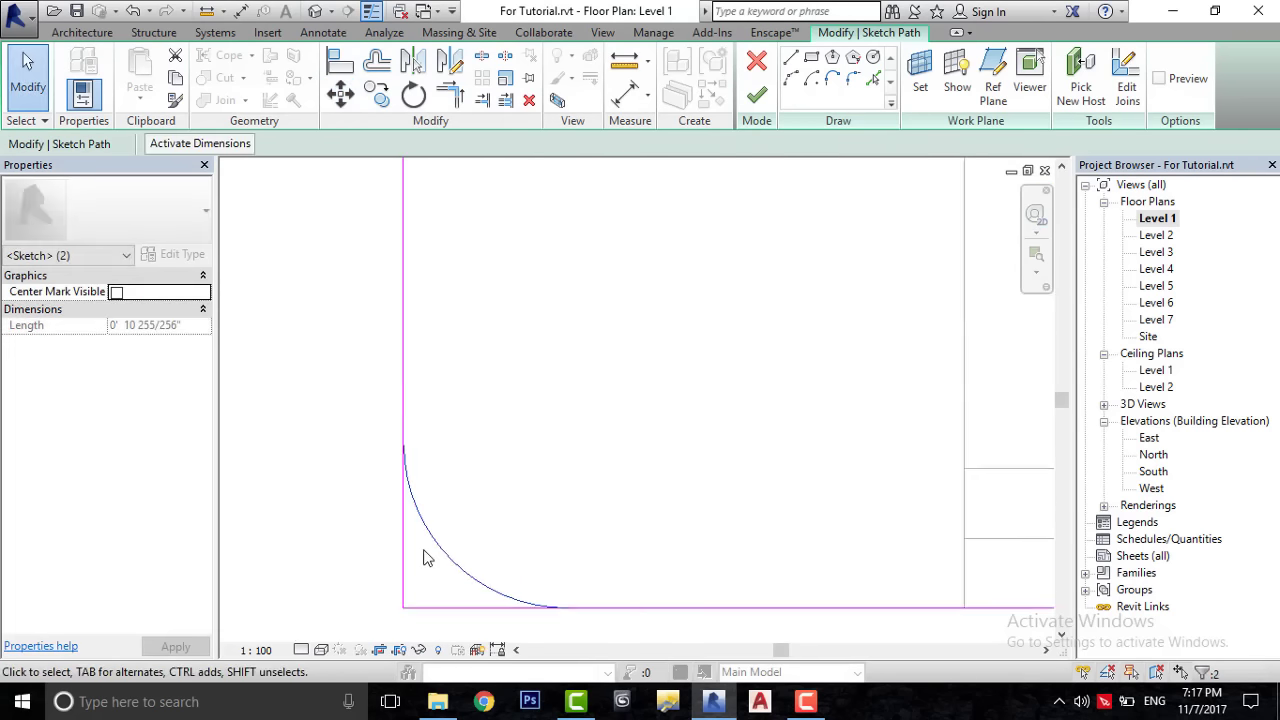
- Trim/Extend the bottom-right corner arc and bottom line into a square corner
click(452, 95)
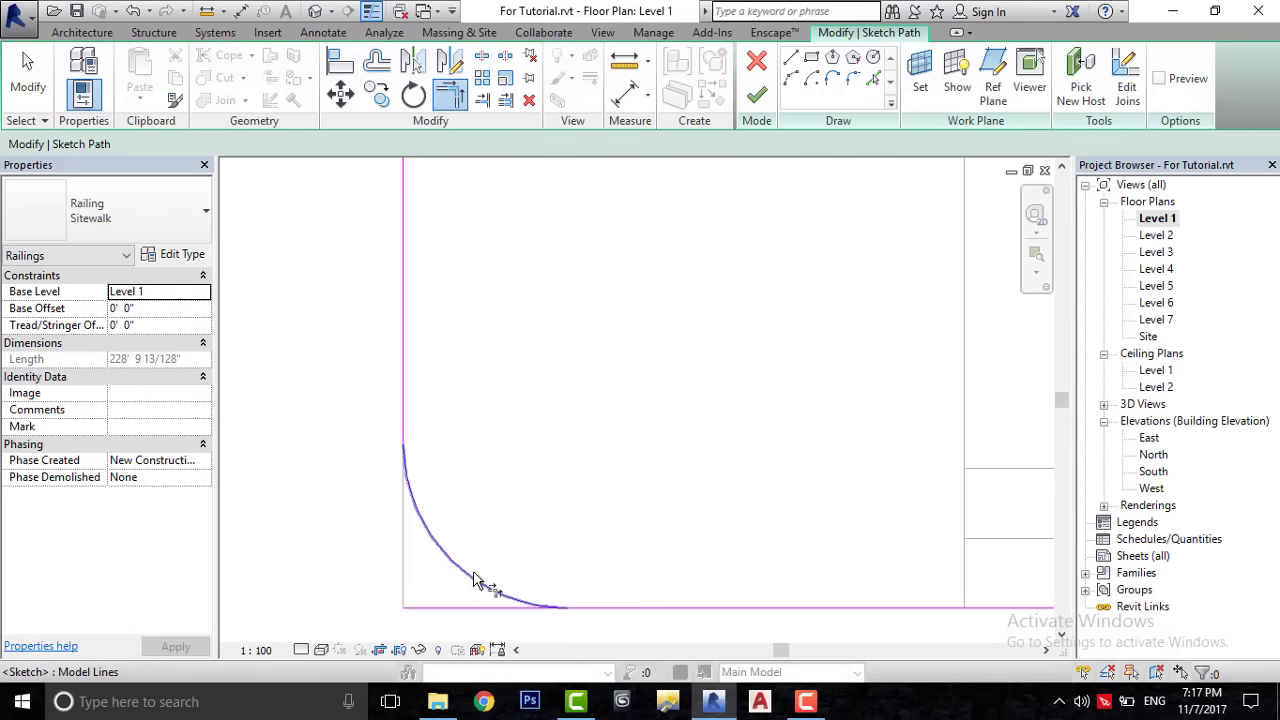
scroll(509, 448, down, 2)
scroll(431, 500, down, 2)
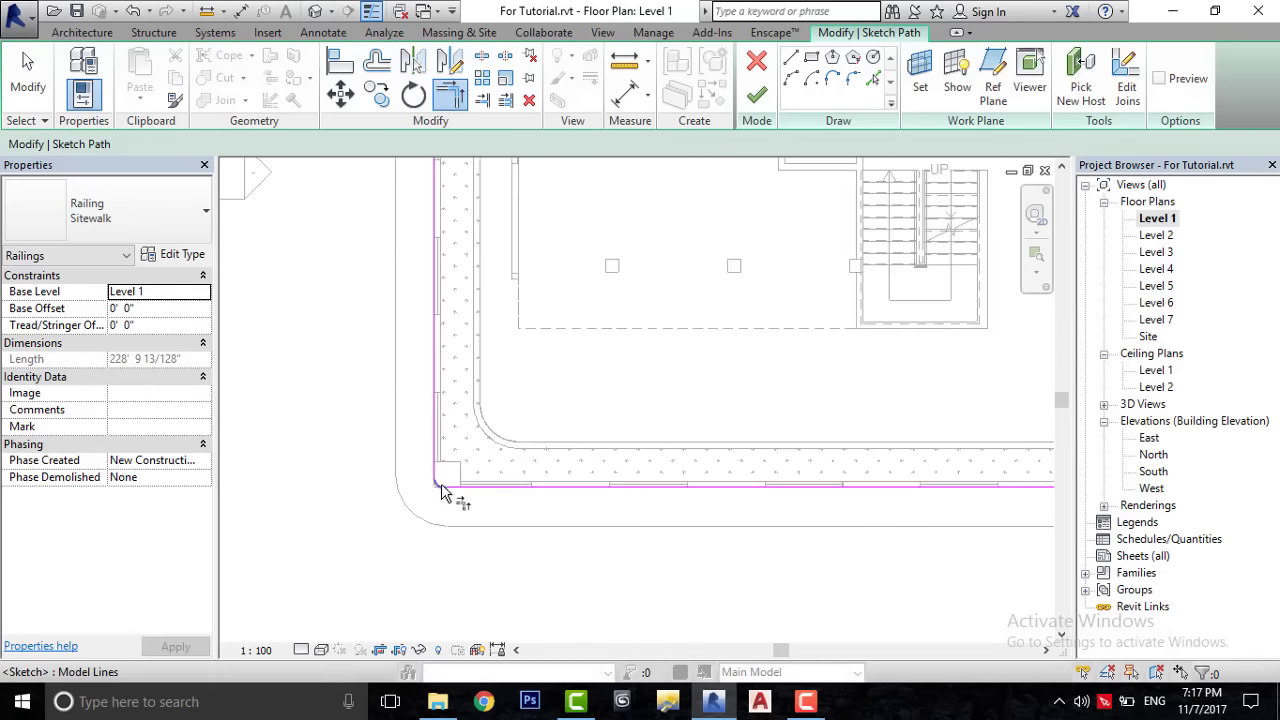
scroll(441, 490, down, 3)
scroll(882, 454, up, 3)
scroll(882, 454, up, 2)
scroll(766, 424, up, 2)
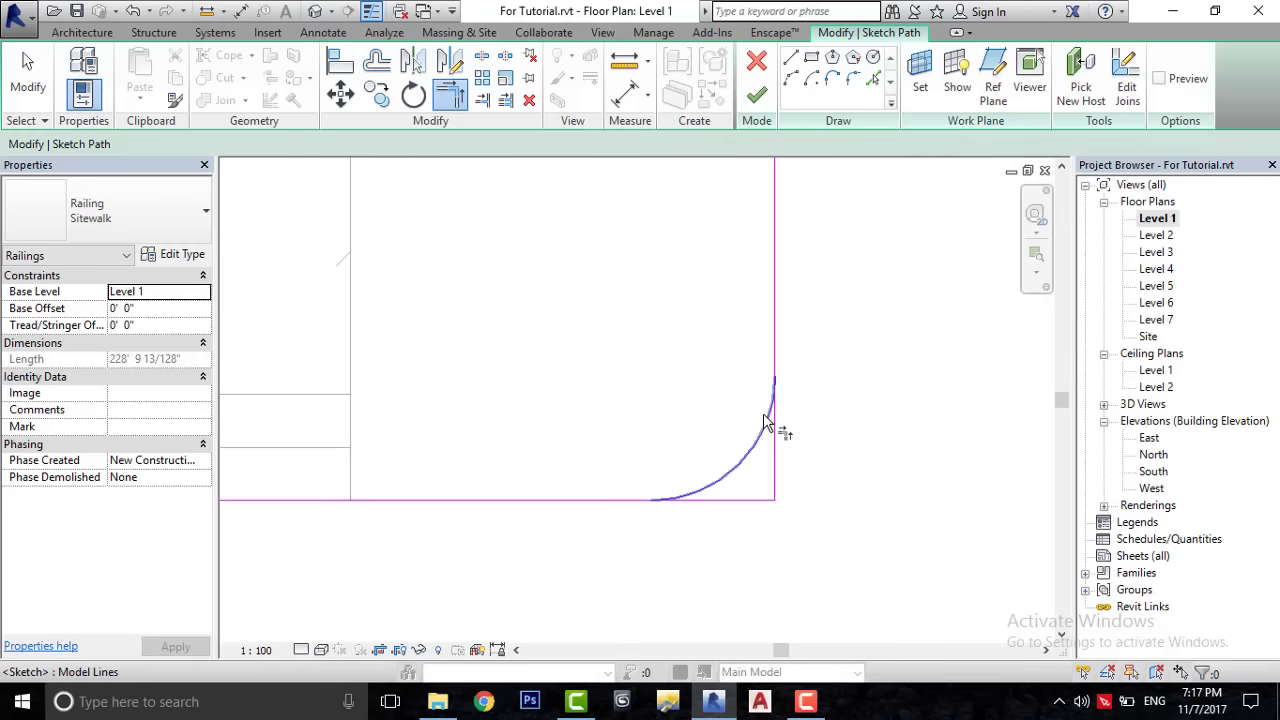
click(737, 450)
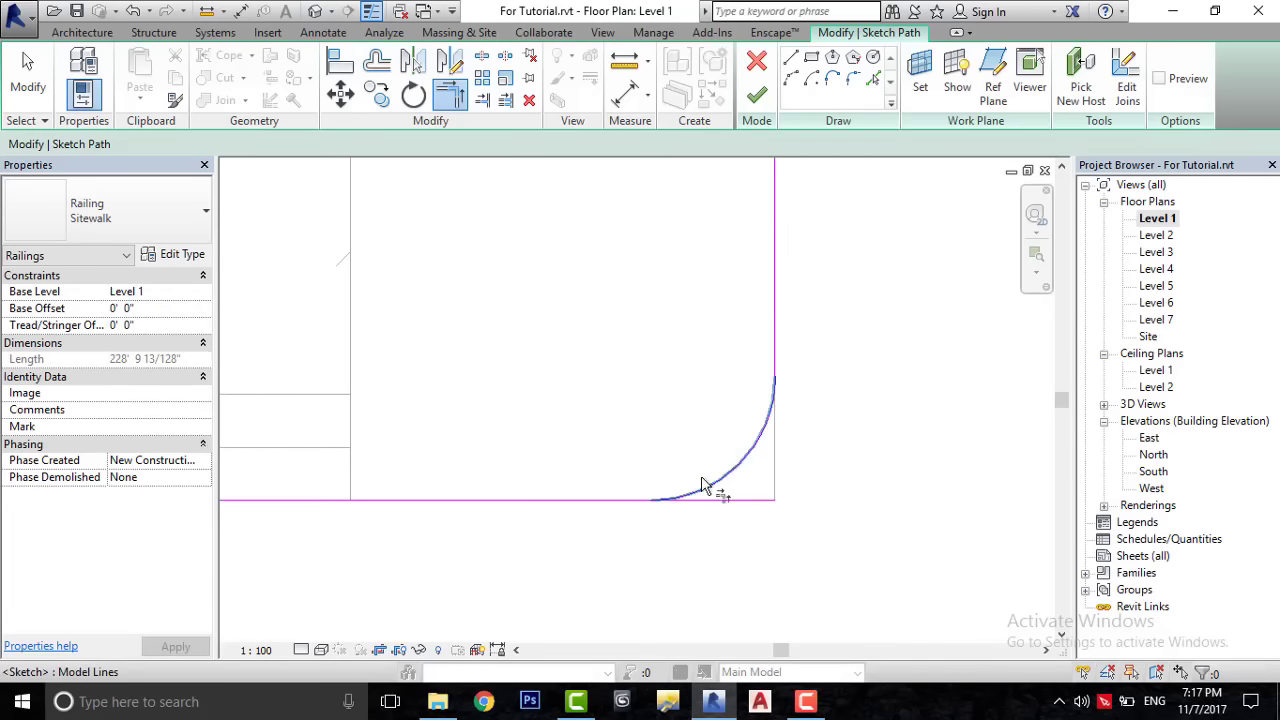
click(596, 508)
scroll(800, 495, down, 2)
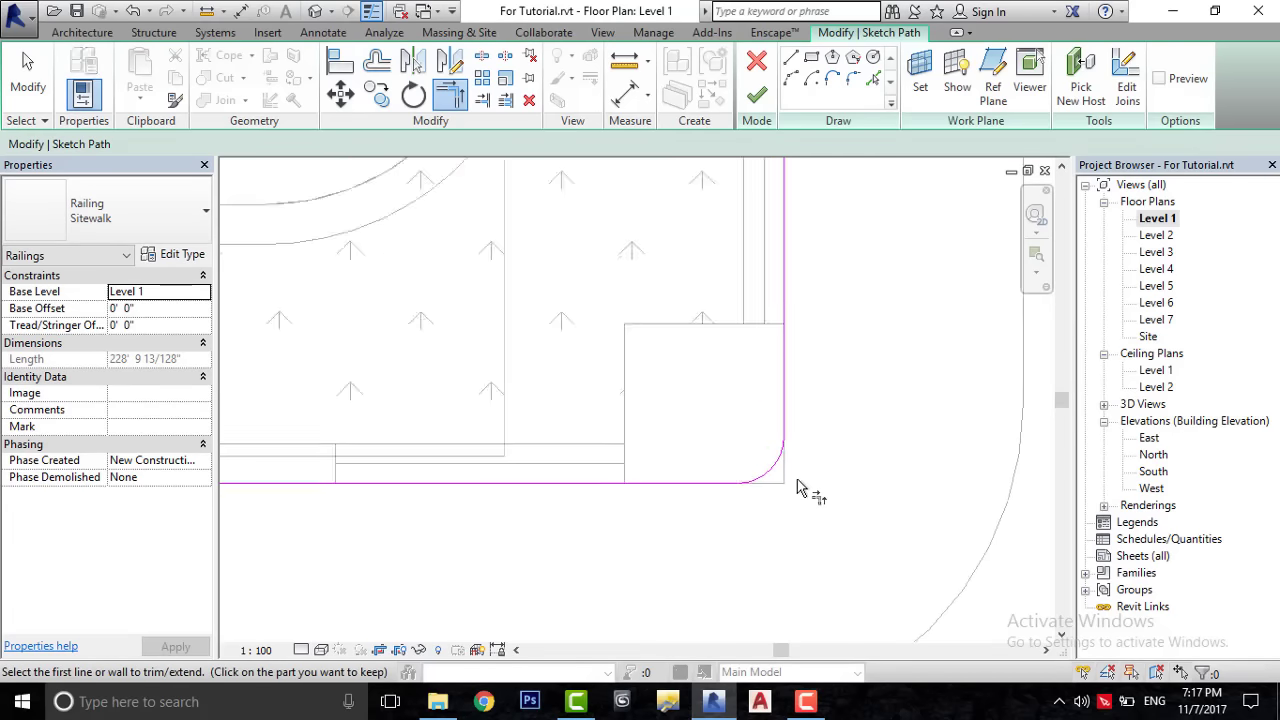
click(757, 97)
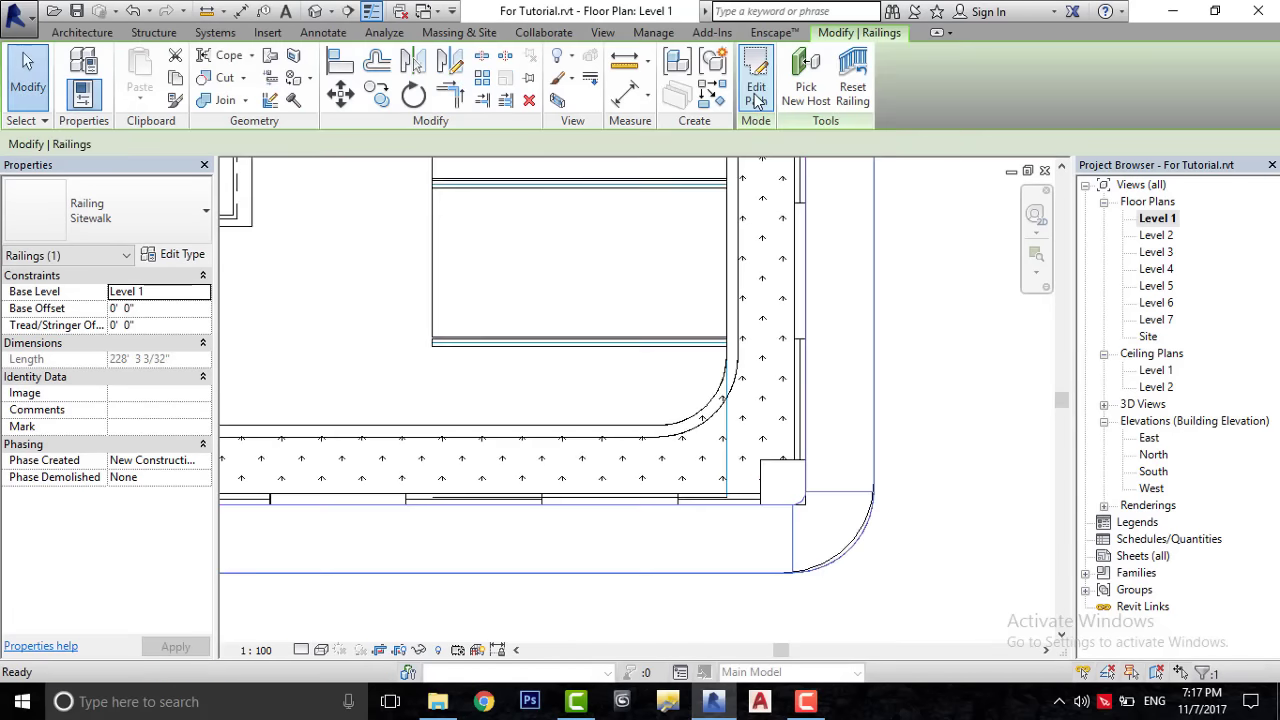
click(316, 12)
mouse_move(722, 308)
middle_down()
mouse_move(651, 351)
mouse_move(614, 536)
middle_up()
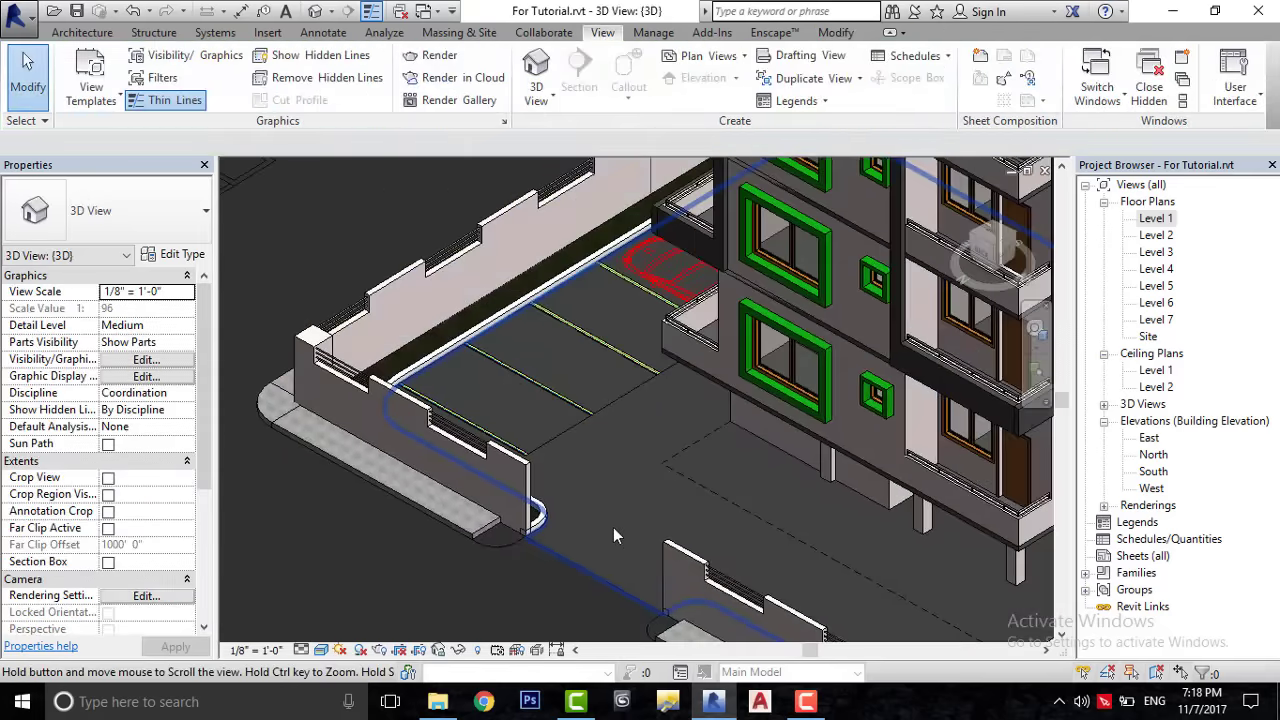
scroll(614, 536, down, 2)
scroll(615, 545, down, 2)
scroll(616, 555, down, 1)
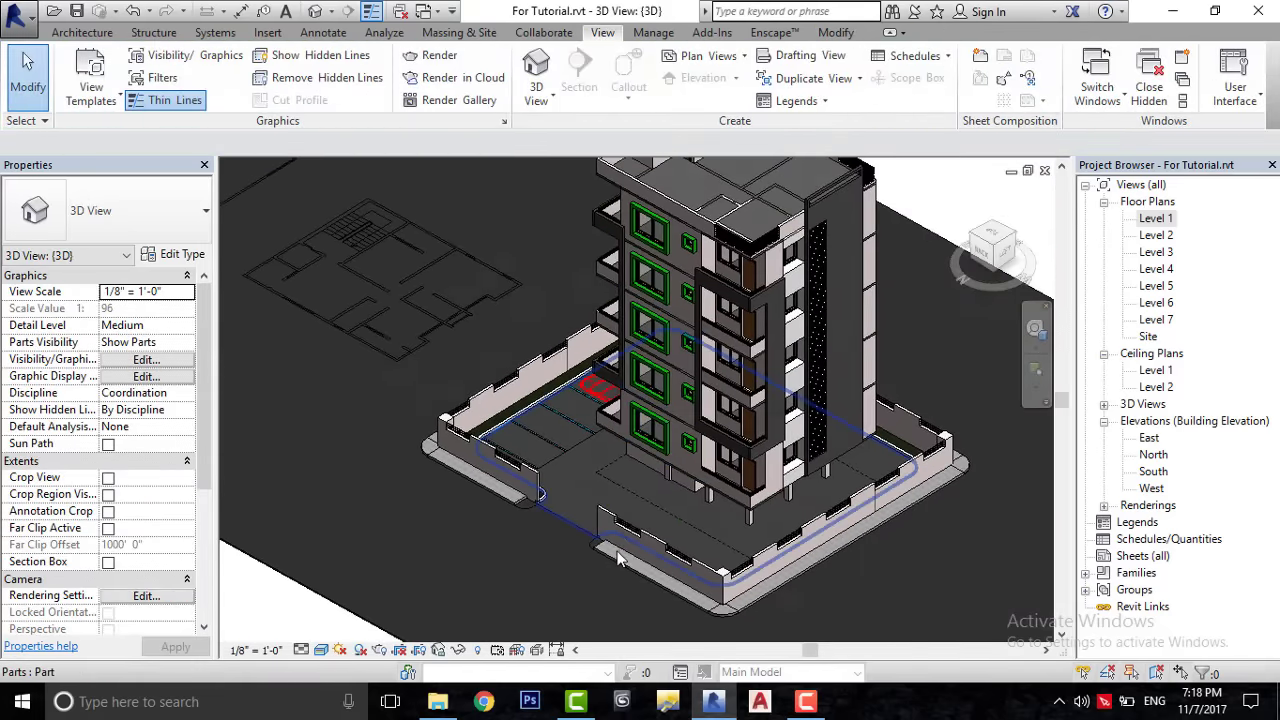
scroll(617, 558, up, 2)
scroll(660, 558, up, 1)
scroll(700, 560, up, 1)
scroll(715, 565, up, 2)
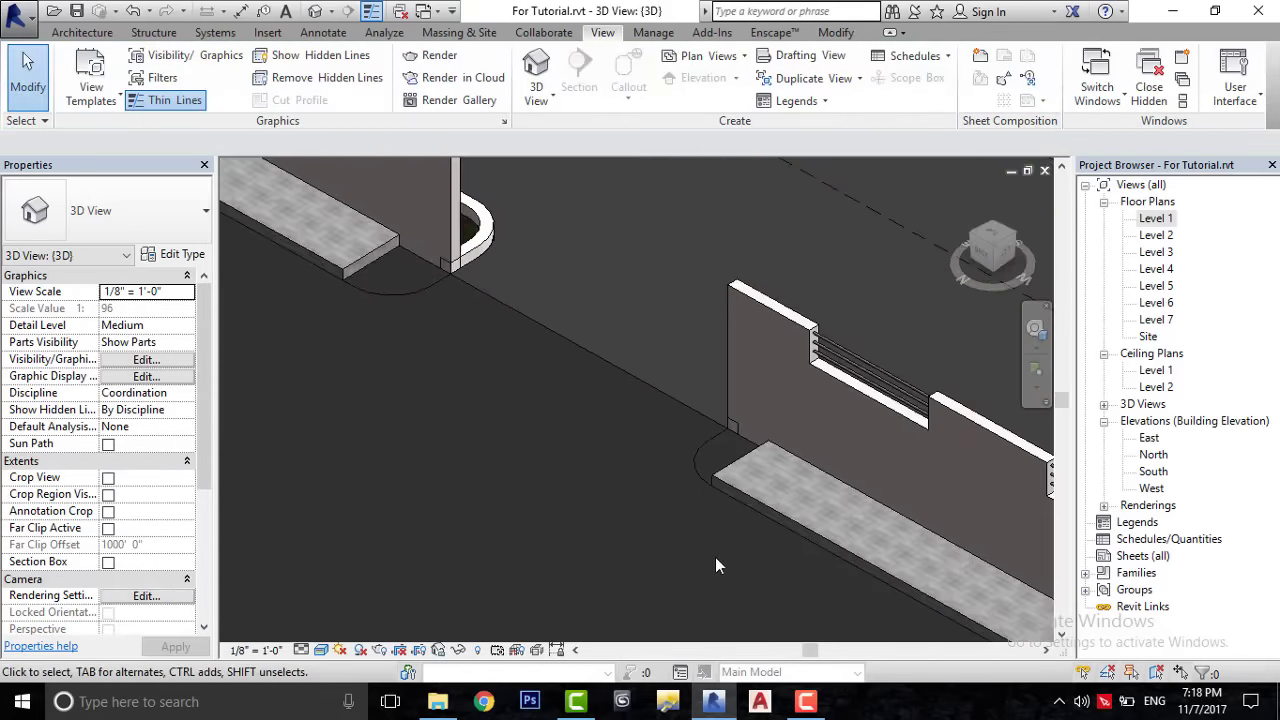
scroll(715, 565, down, 1)
scroll(668, 505, down, 1)
scroll(500, 443, up, 2)
click(1156, 218)
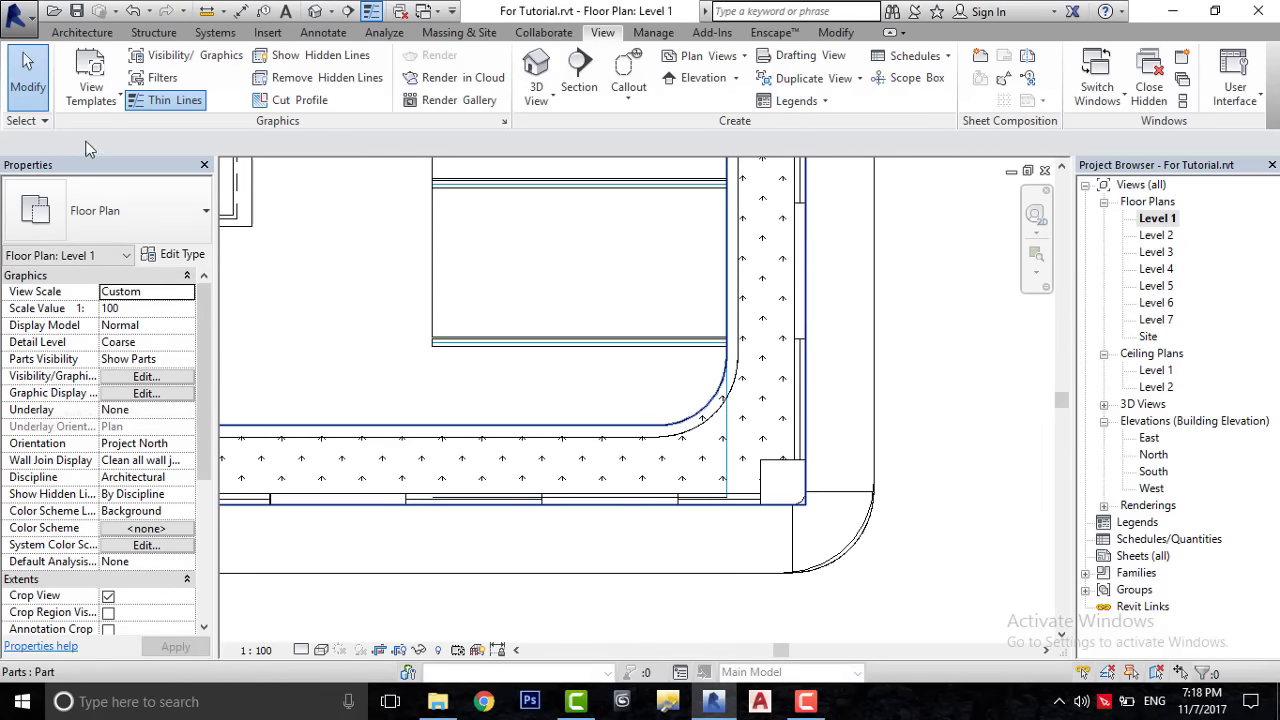
- Start a new railing and duplicate the Sitewalk type as Sitewalk Edge
click(115, 33)
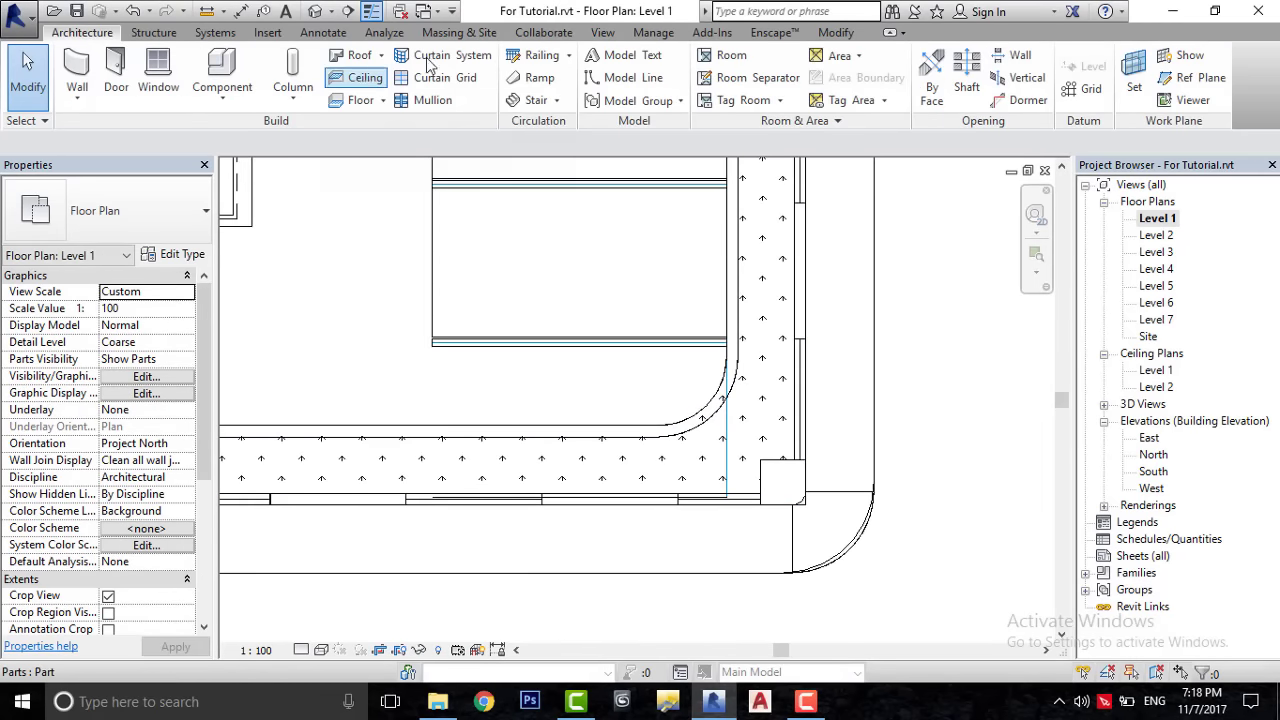
click(538, 56)
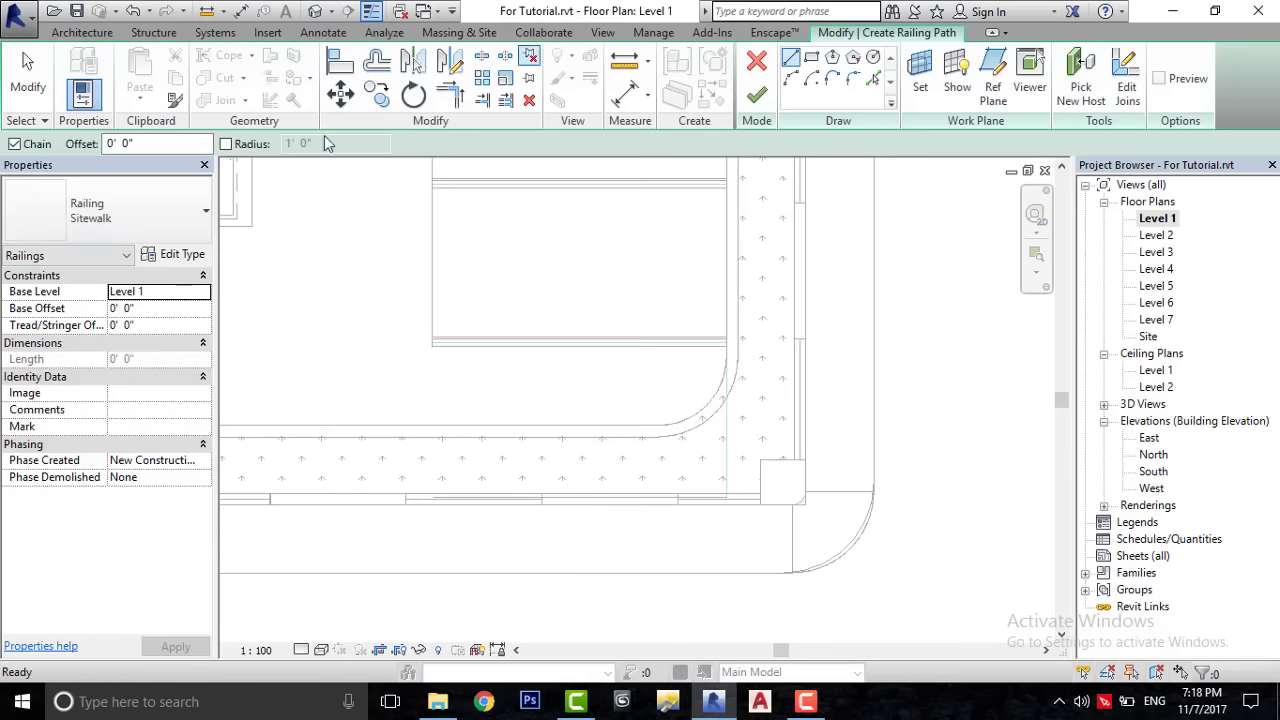
click(178, 262)
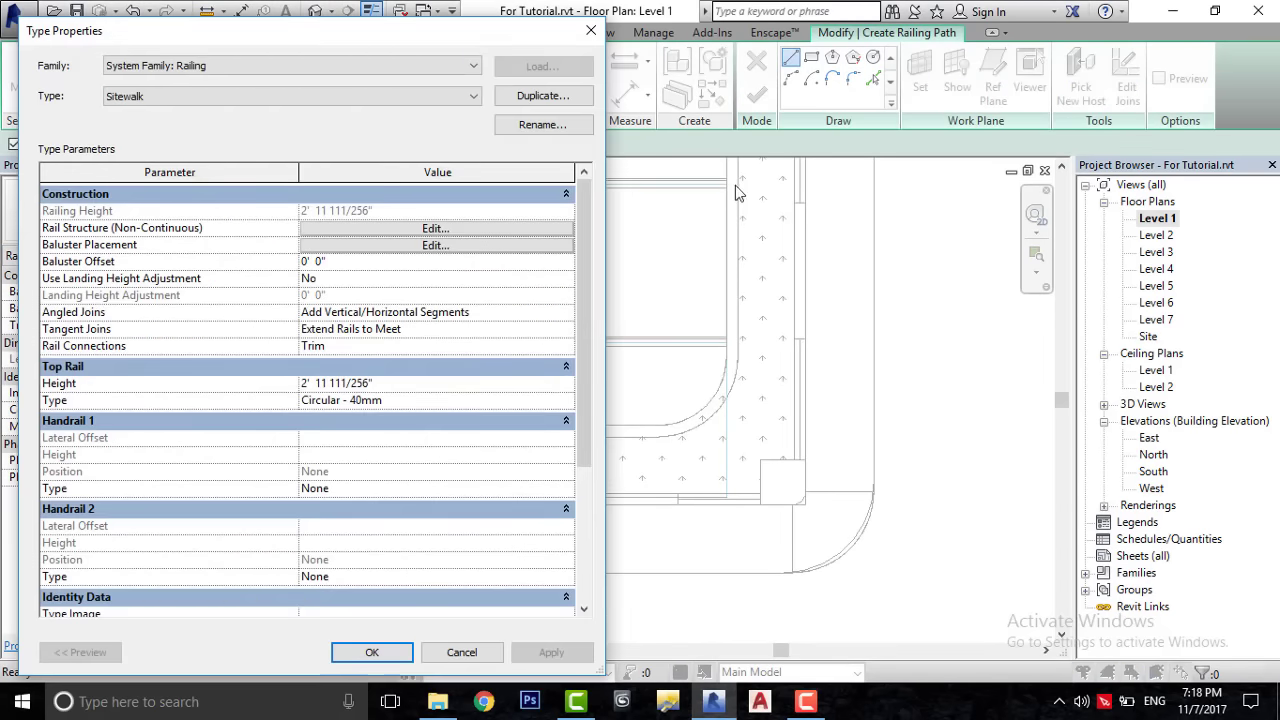
click(563, 96)
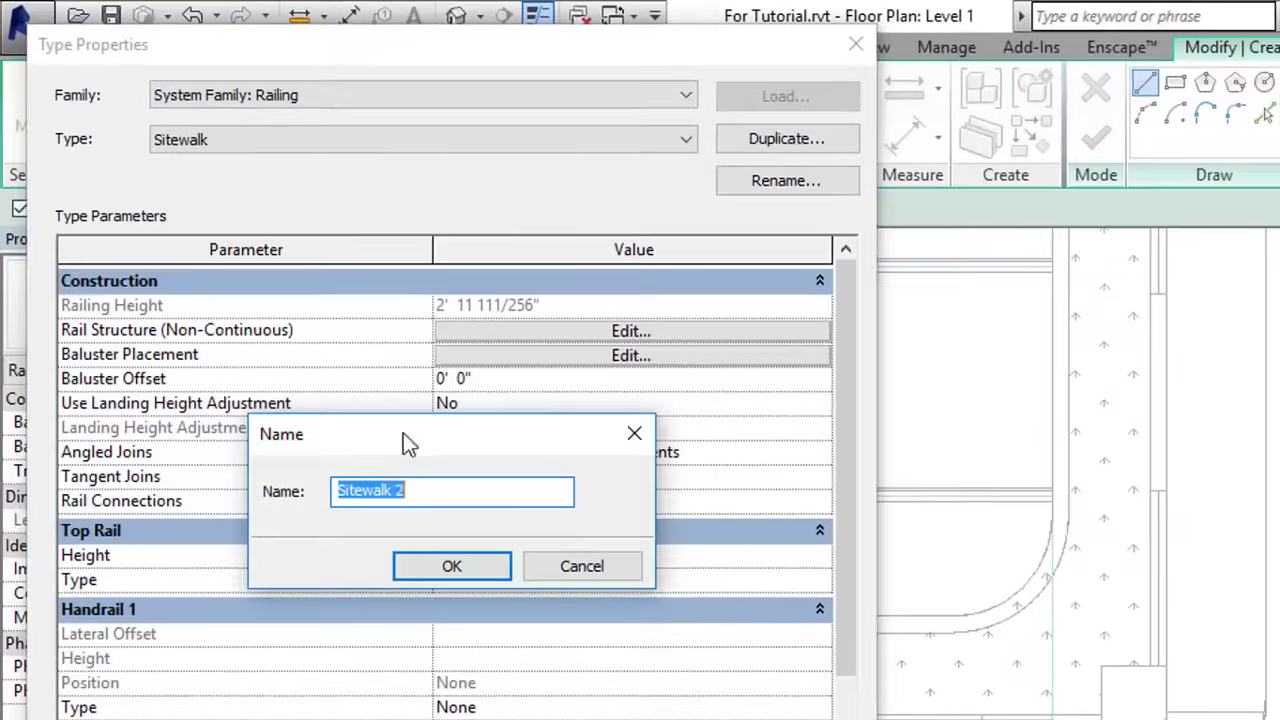
click(468, 572)
- Set the rail structure's profile to Sidewalk Edge : Sidewalk
click(580, 331)
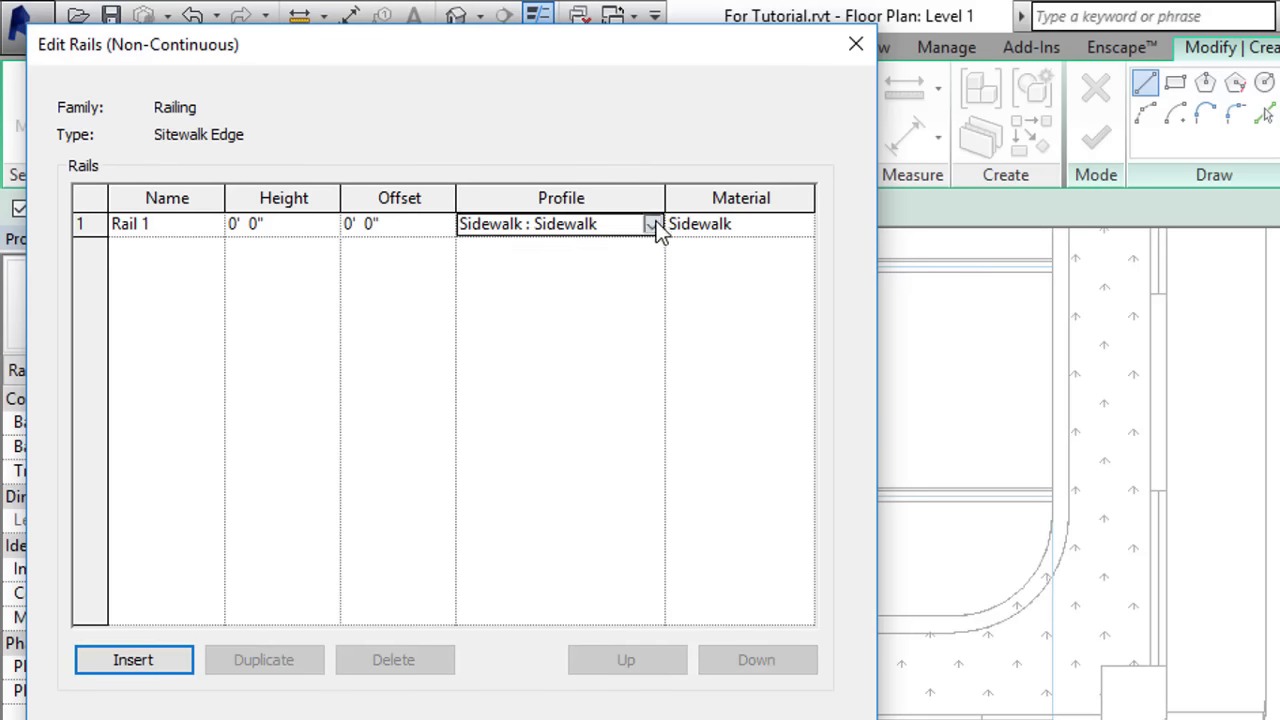
click(652, 226)
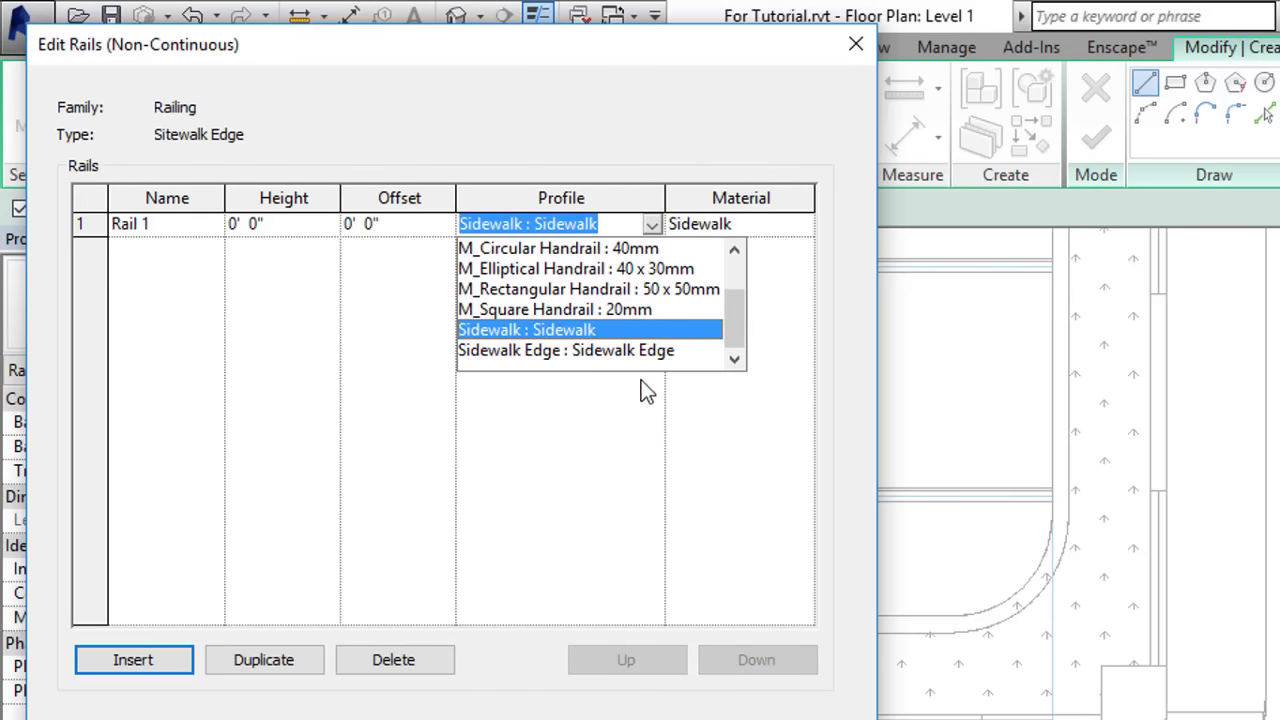
click(631, 347)
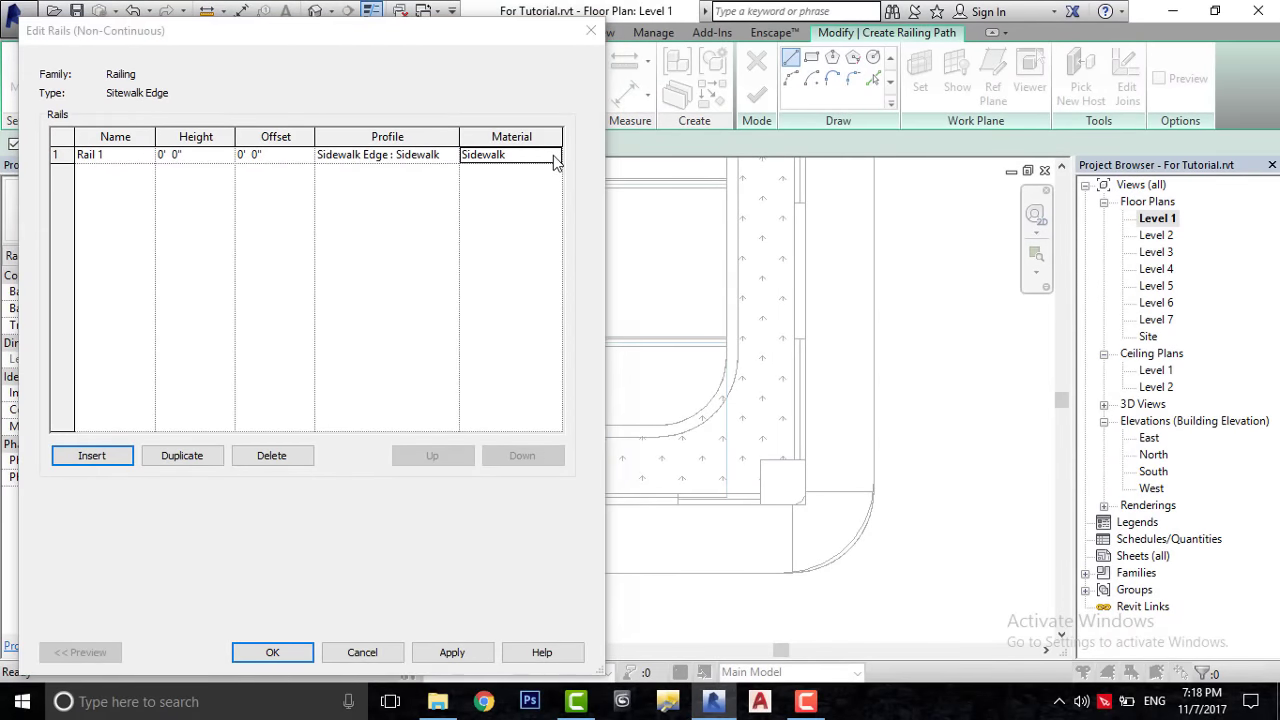
- Assign Concrete, Lightweight as Rail 1's material and accept the rail structure changes
click(555, 157)
click(376, 392)
text(Conc)
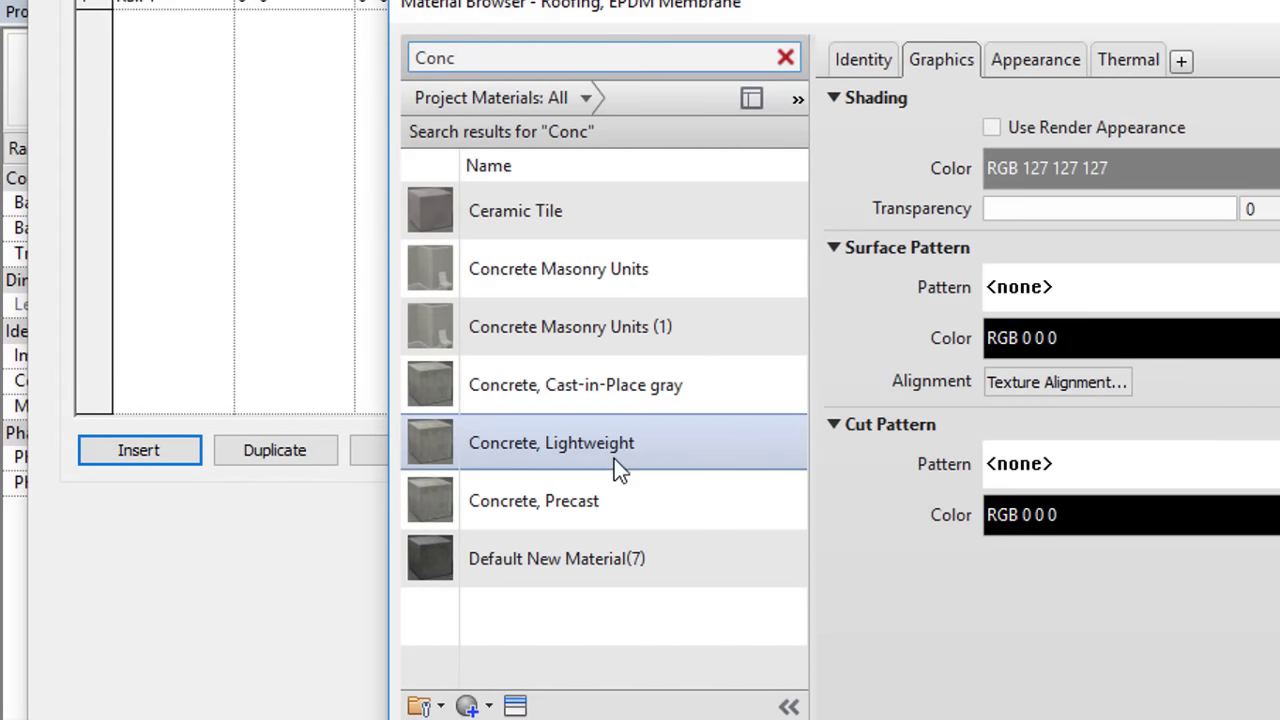
click(614, 458)
click(1012, 60)
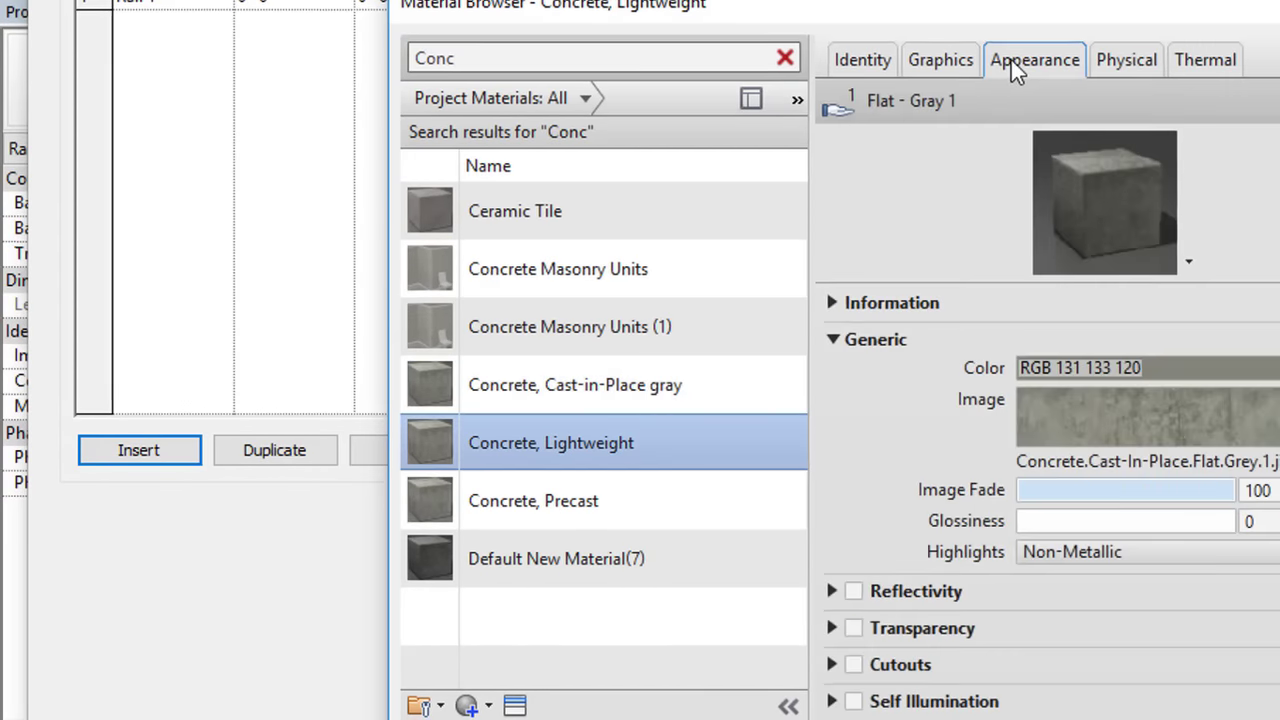
key(Return)
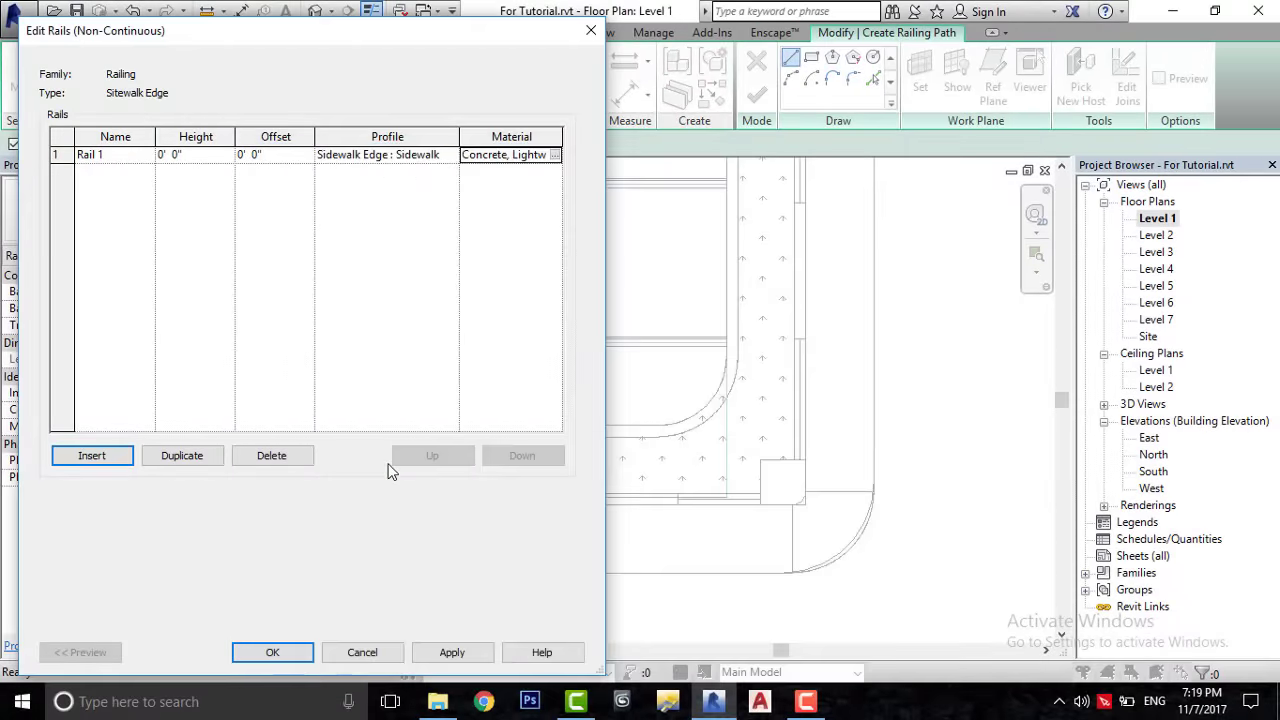
click(272, 652)
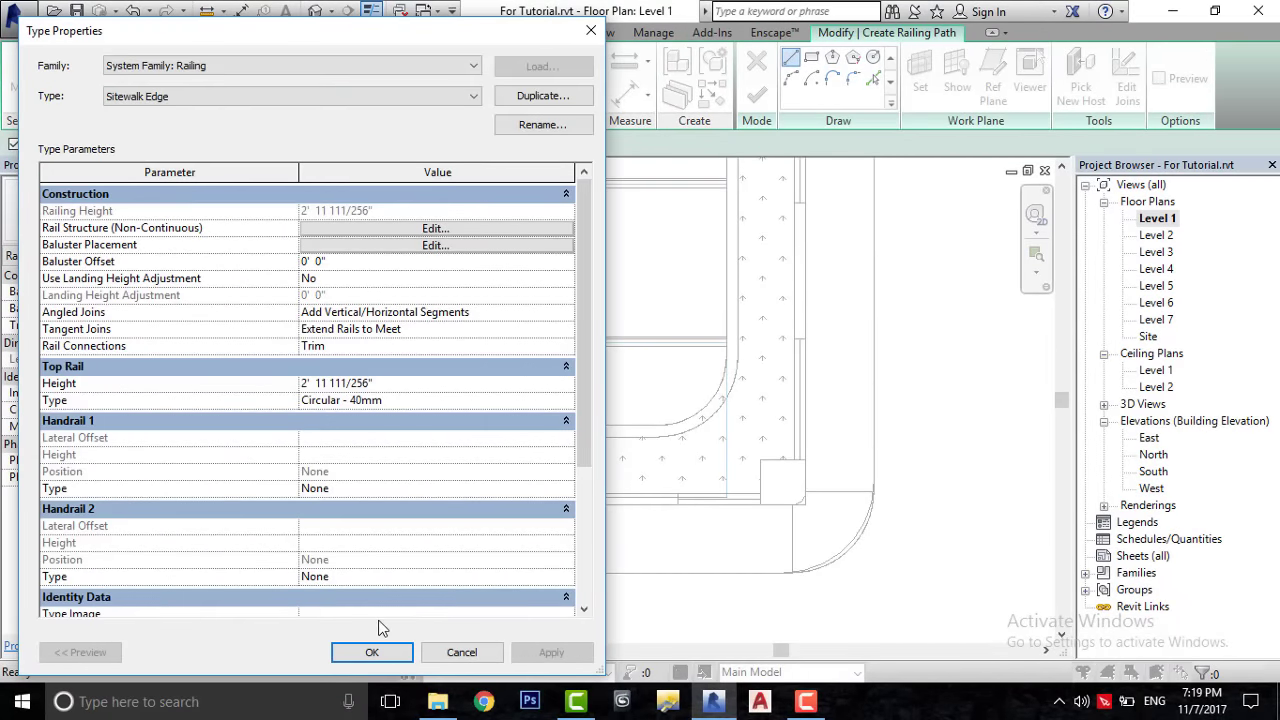
- Accept the Sitewalk Edge type properties and bring the building edge into view
click(371, 652)
scroll(446, 457, down, 3)
mouse_move(446, 457)
middle_down()
mouse_move(720, 514)
mouse_move(560, 620)
middle_up()
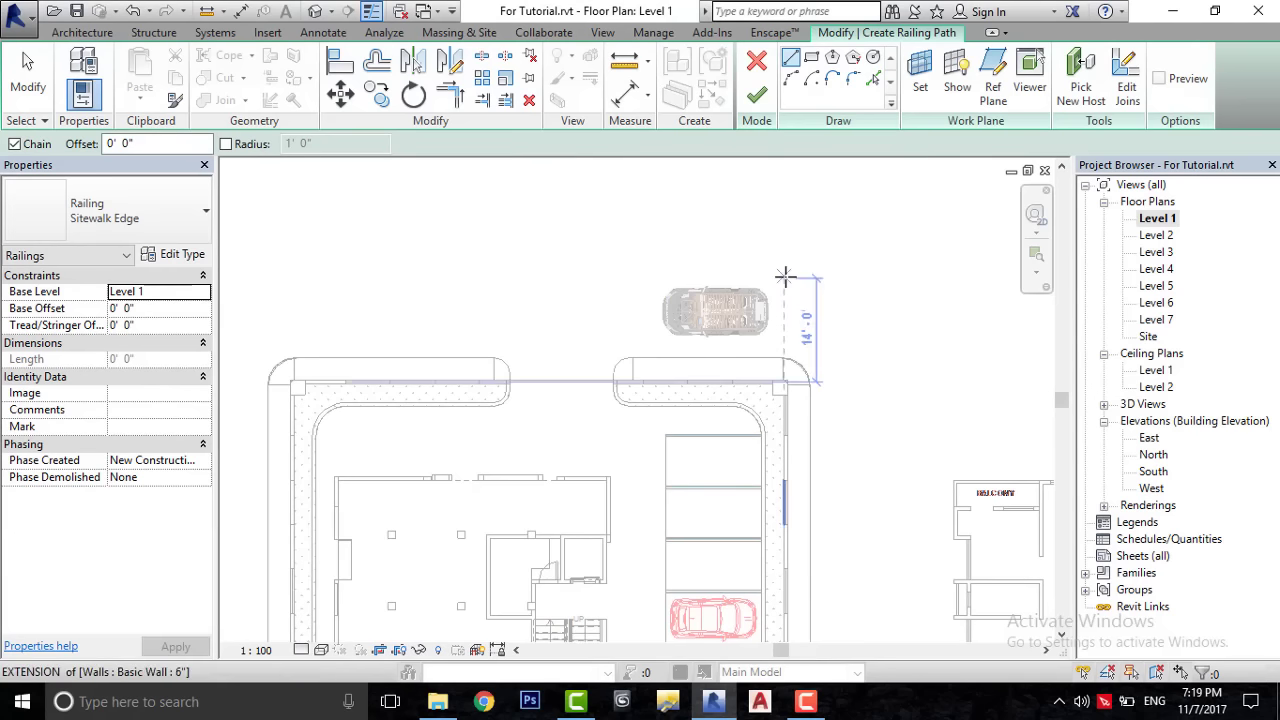
- Pick the top sidewalk edge, upper-right corner arc and right edge as railing path lines
click(872, 80)
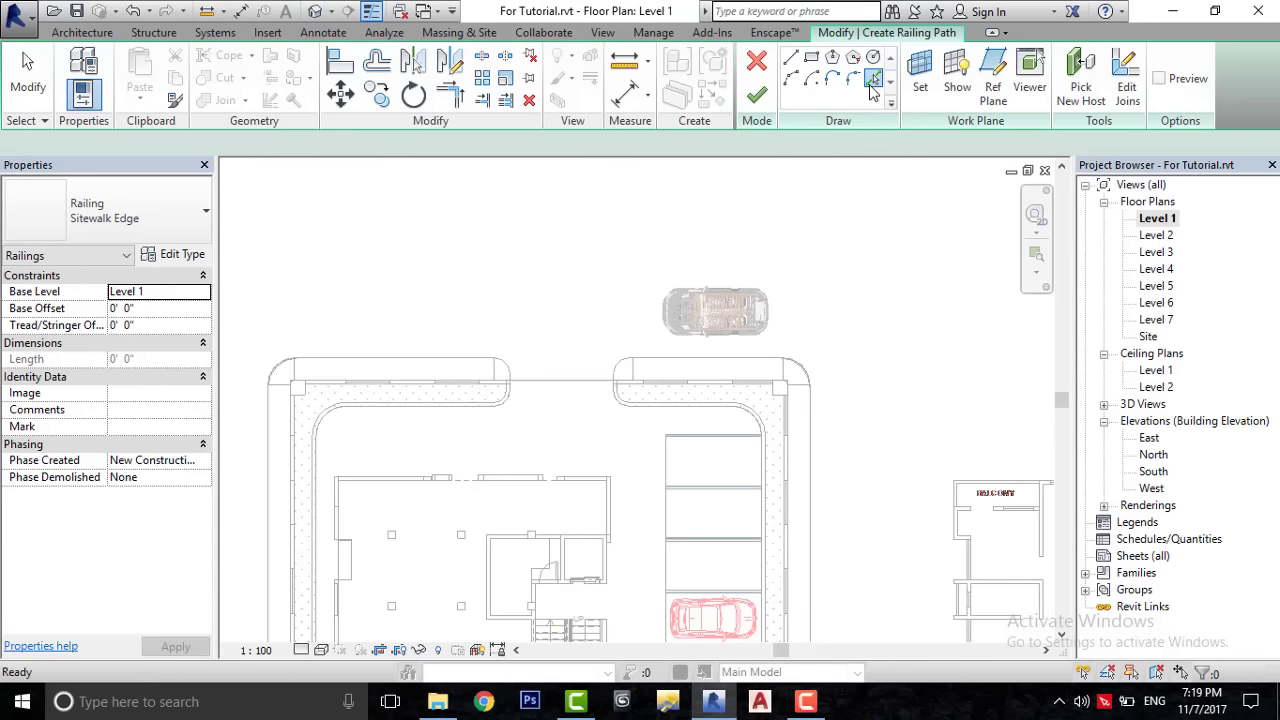
scroll(771, 366, up, 3)
scroll(680, 486, up, 2)
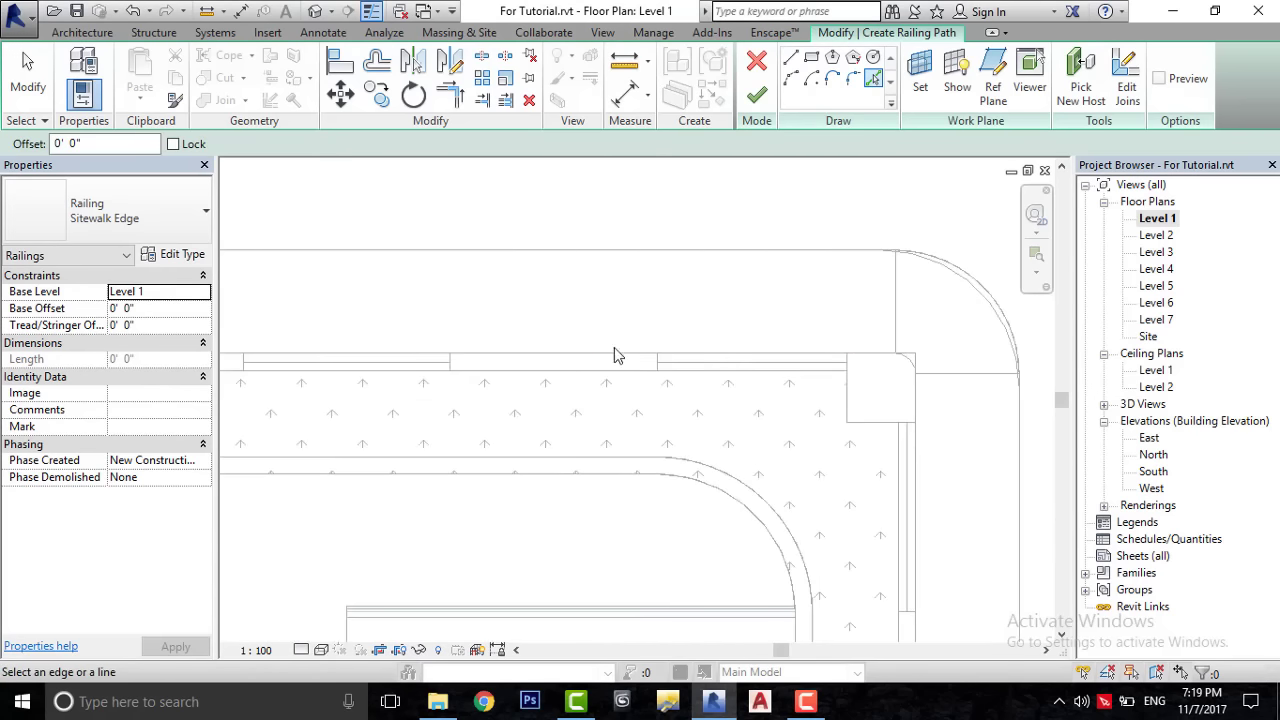
click(620, 251)
scroll(990, 283, up, 3)
click(983, 296)
scroll(706, 234, down, 2)
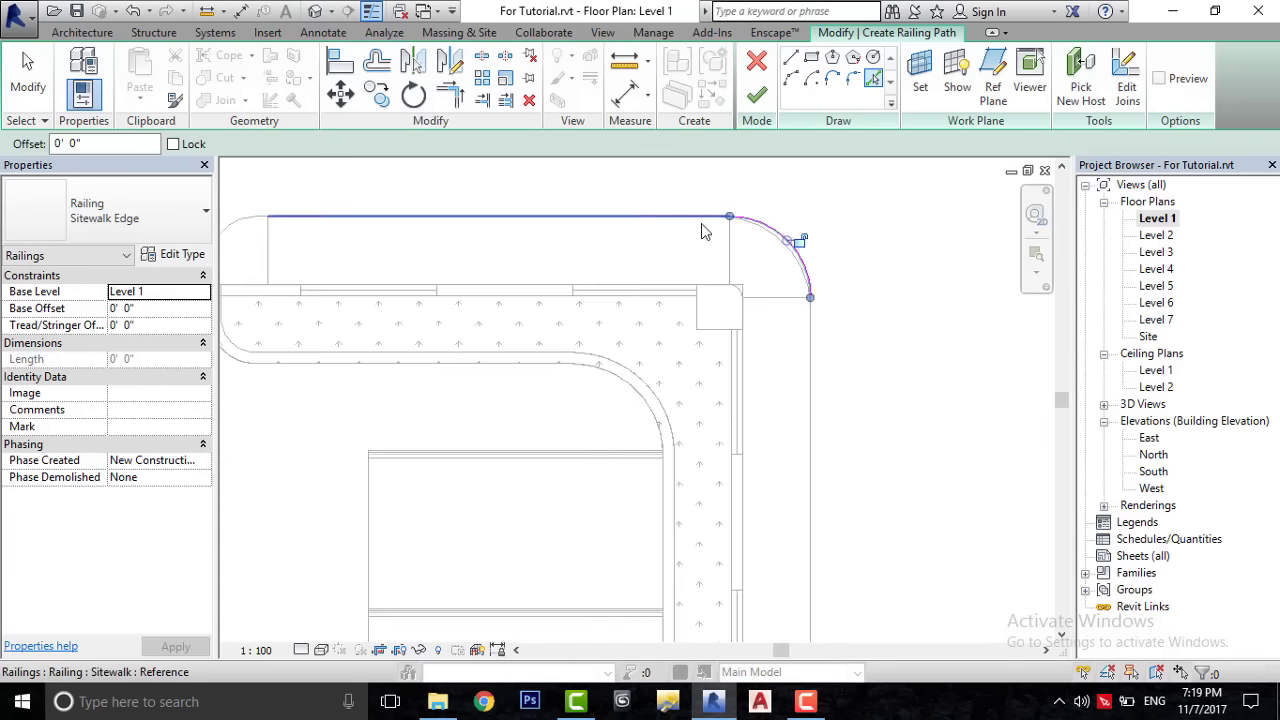
scroll(777, 251, up, 2)
click(817, 233)
scroll(810, 300, down, 1)
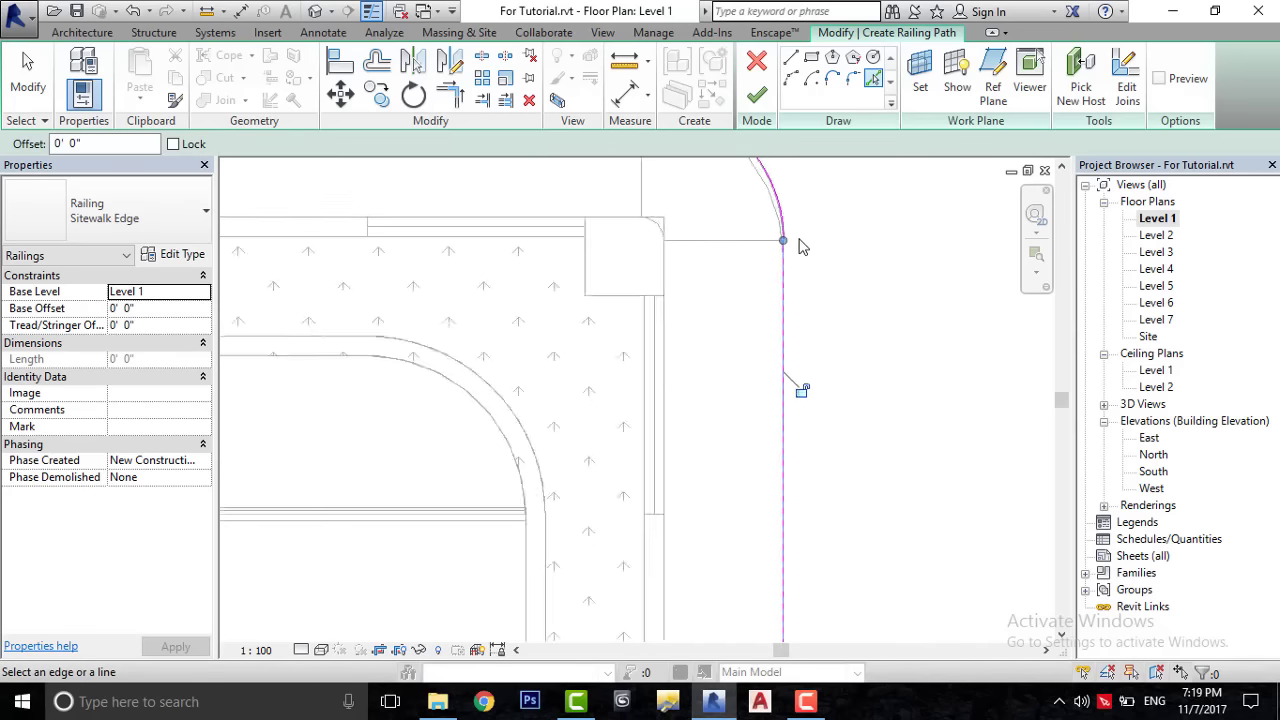
scroll(805, 380, down, 2)
scroll(805, 320, down, 3)
scroll(810, 400, down, 2)
scroll(813, 484, up, 4)
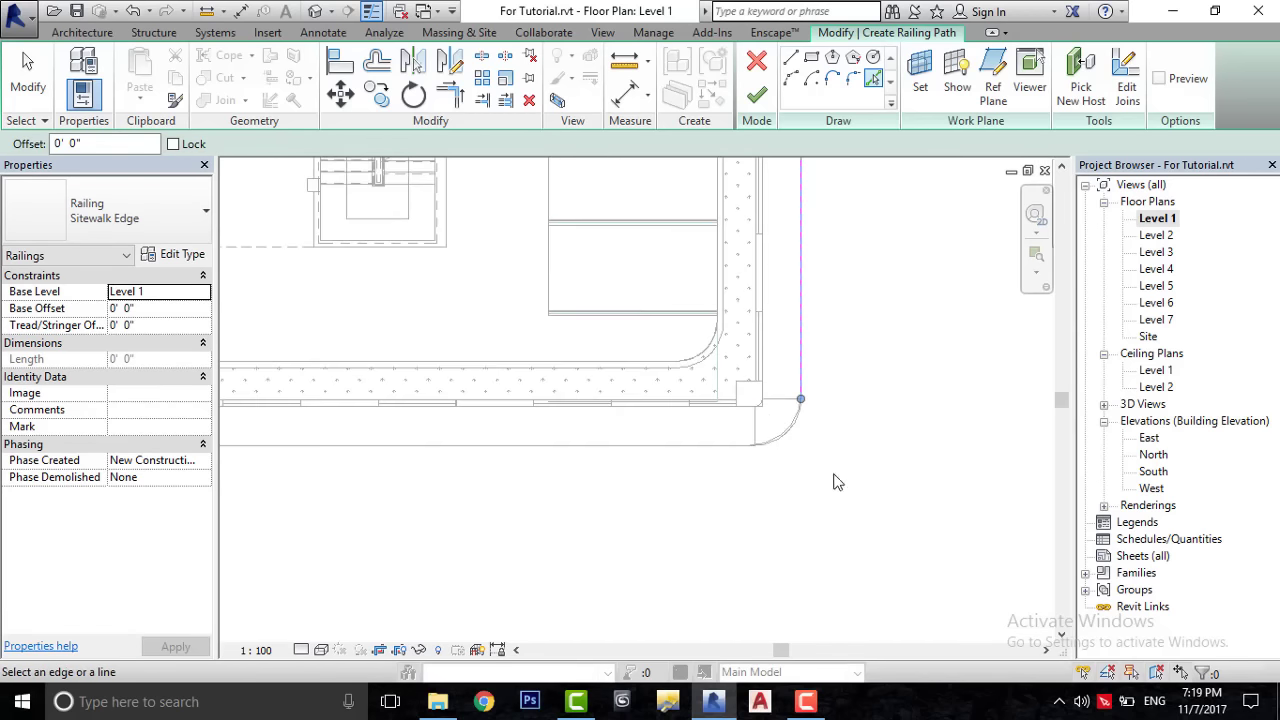
scroll(808, 443, up, 2)
scroll(783, 436, up, 2)
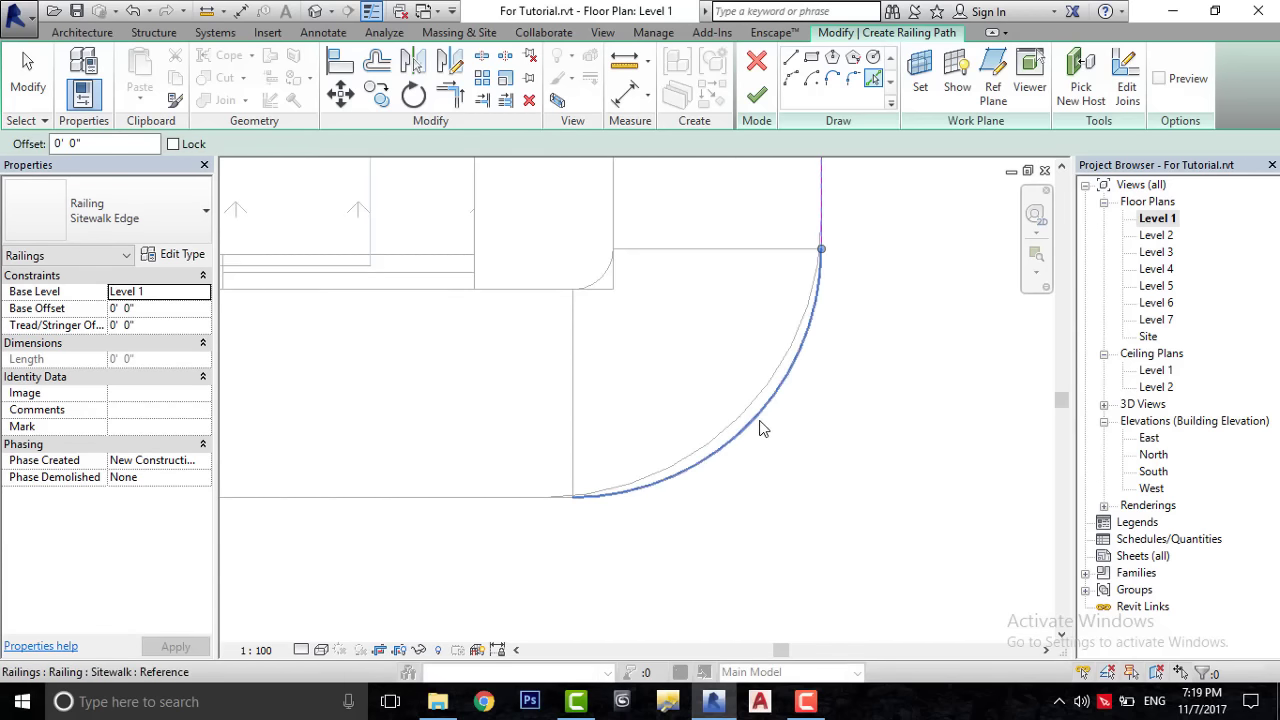
- Pick the lower-right arc, bottom edge, lower-left arc, upper-left arc and adjoining top line
click(760, 429)
scroll(523, 510, down, 3)
middle_drag(523, 509, 718, 463)
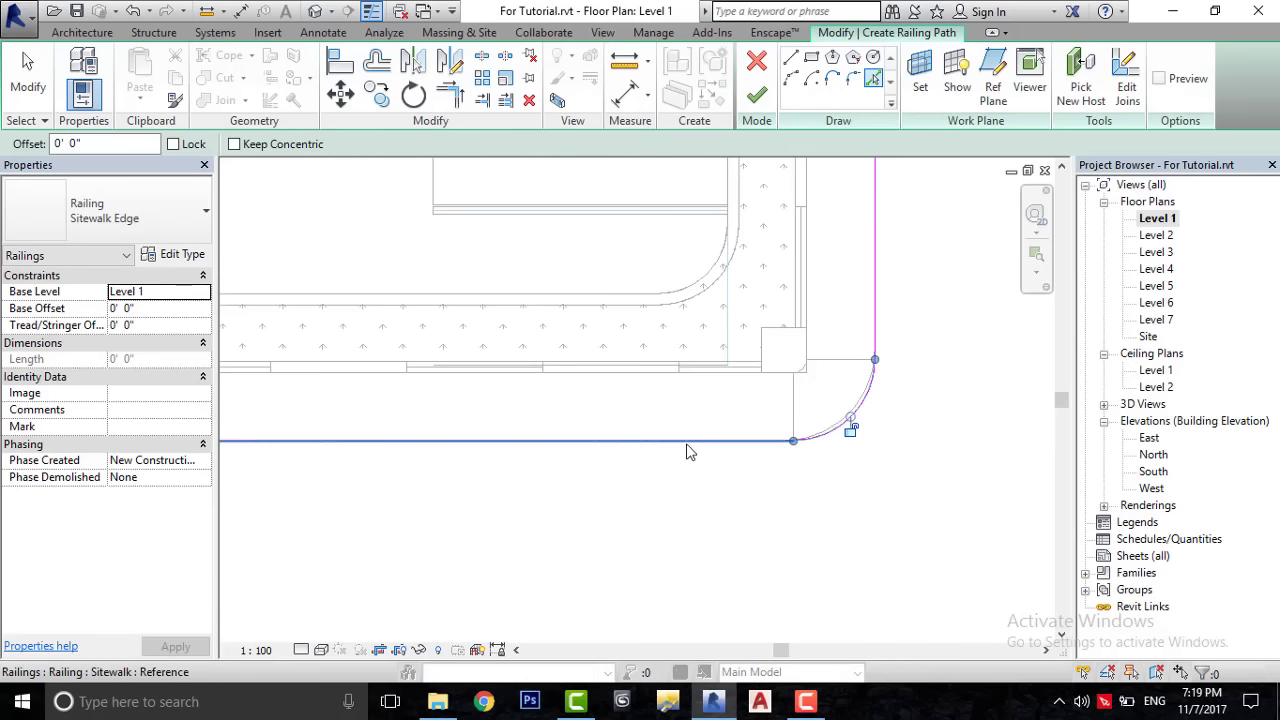
click(693, 441)
middle_drag(591, 451, 500, 421)
scroll(500, 421, up, 1)
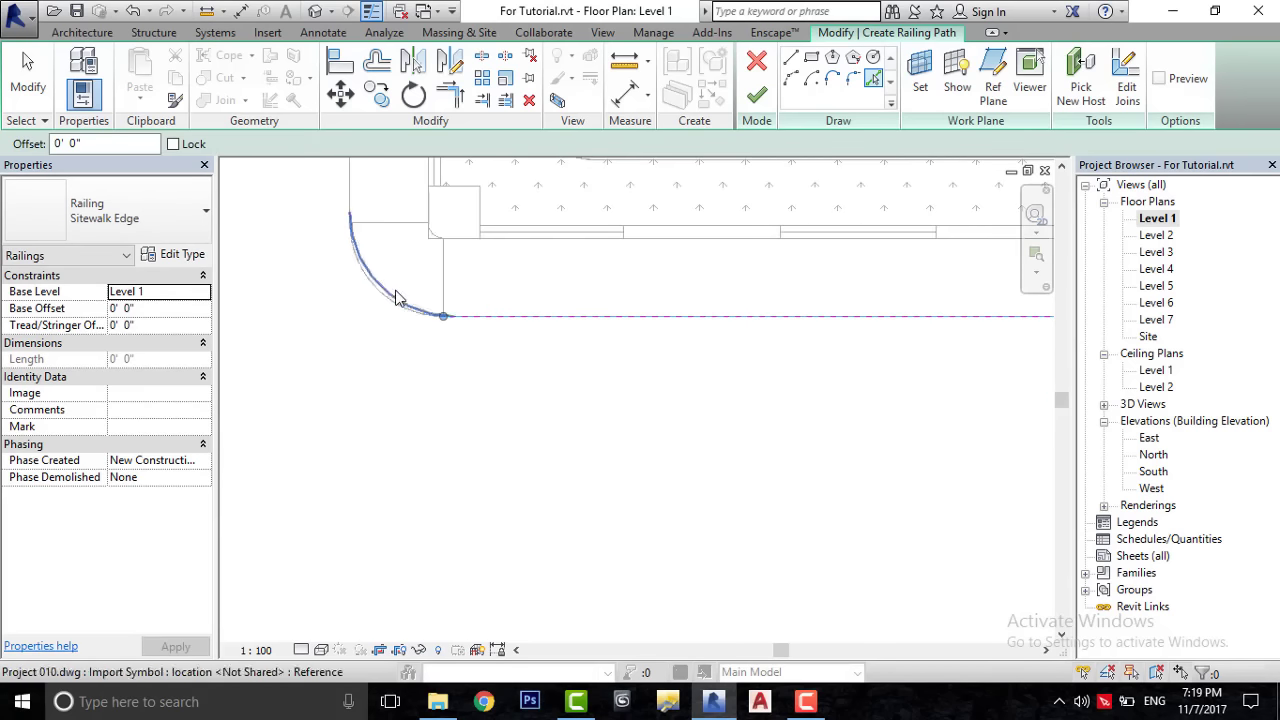
click(388, 306)
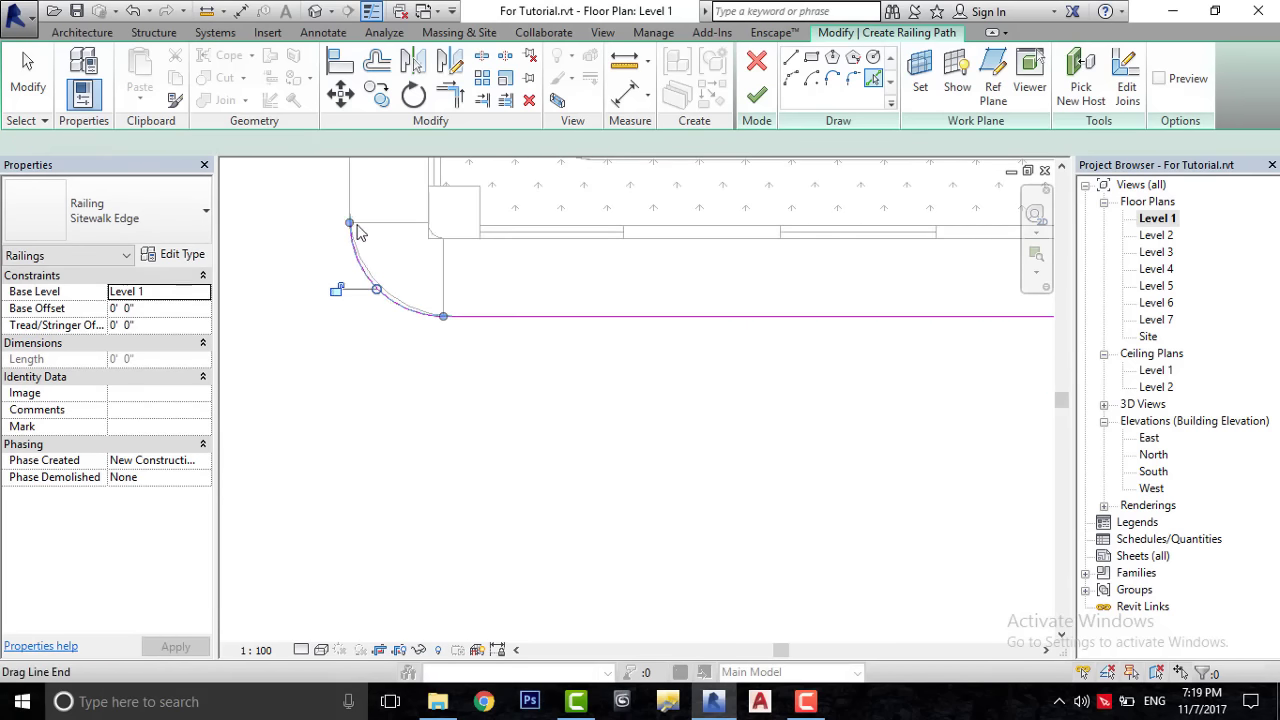
scroll(608, 494, down, 3)
scroll(614, 497, down, 2)
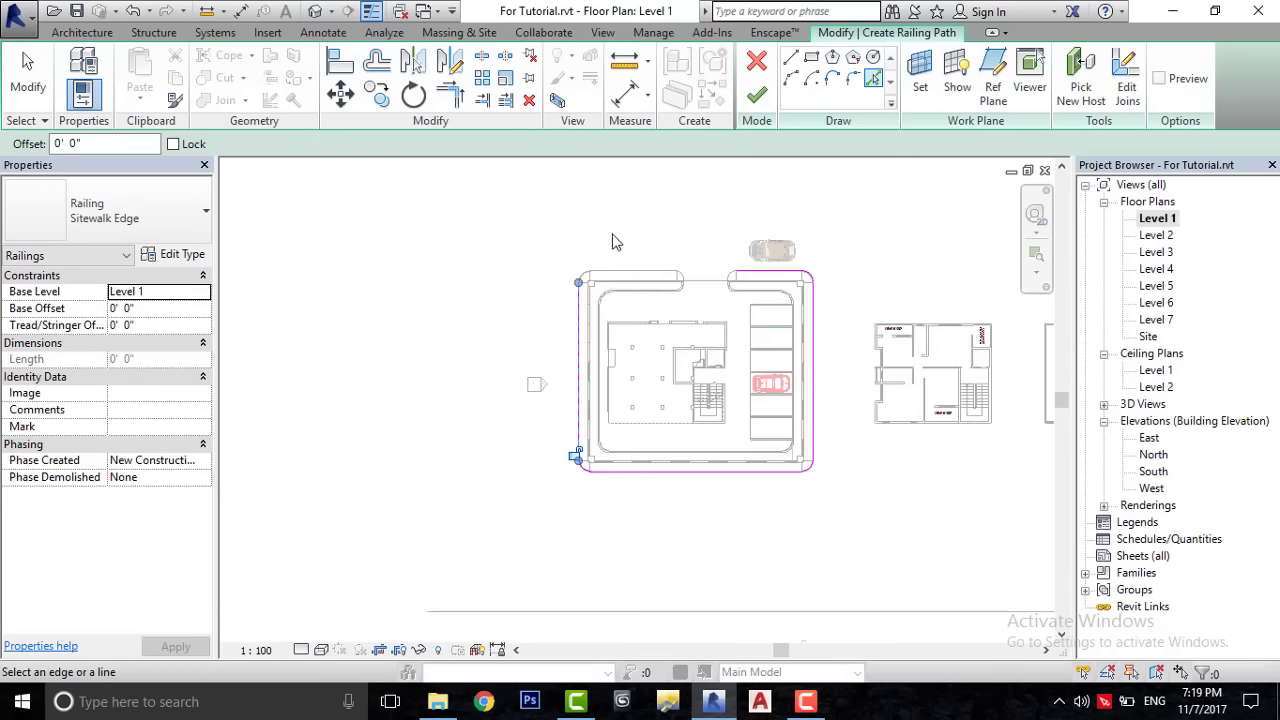
scroll(580, 275, up, 4)
scroll(586, 280, up, 2)
click(427, 421)
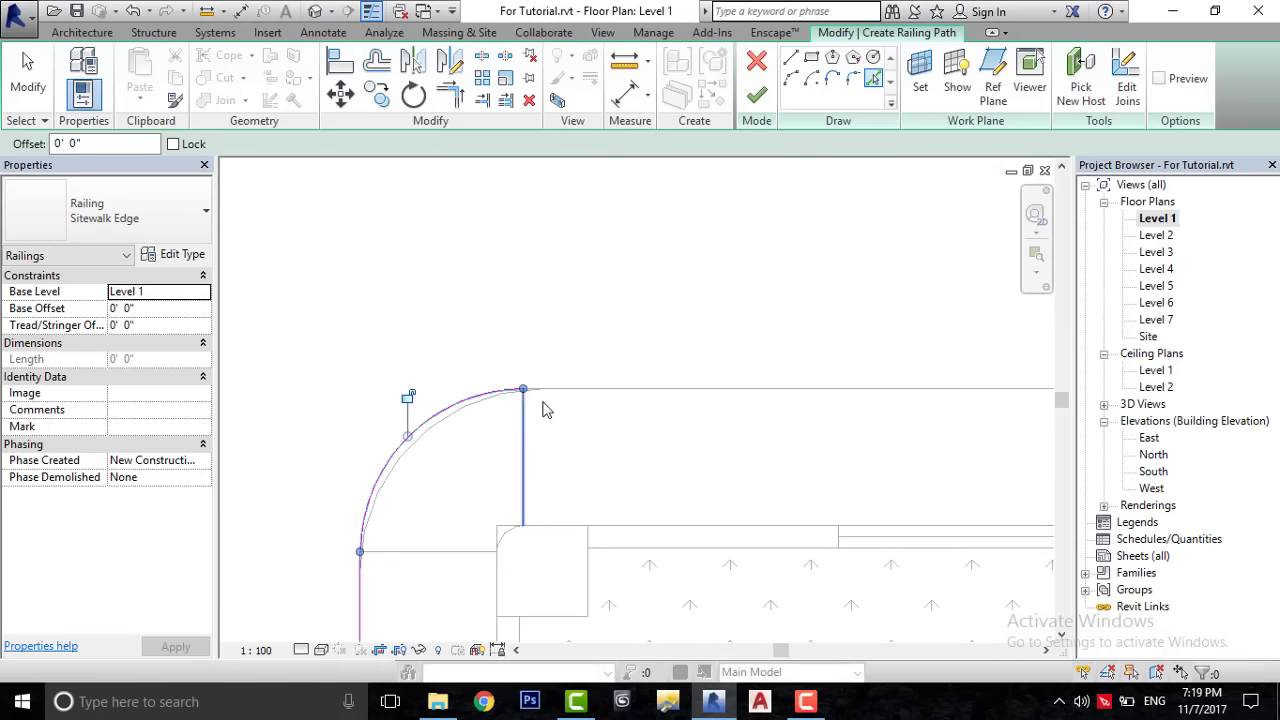
click(600, 391)
- Finish the Sitewalk Edge railing path, 247' 1 37/128" long around the sidewalk
scroll(520, 395, down, 3)
scroll(910, 402, up, 2)
scroll(921, 437, up, 3)
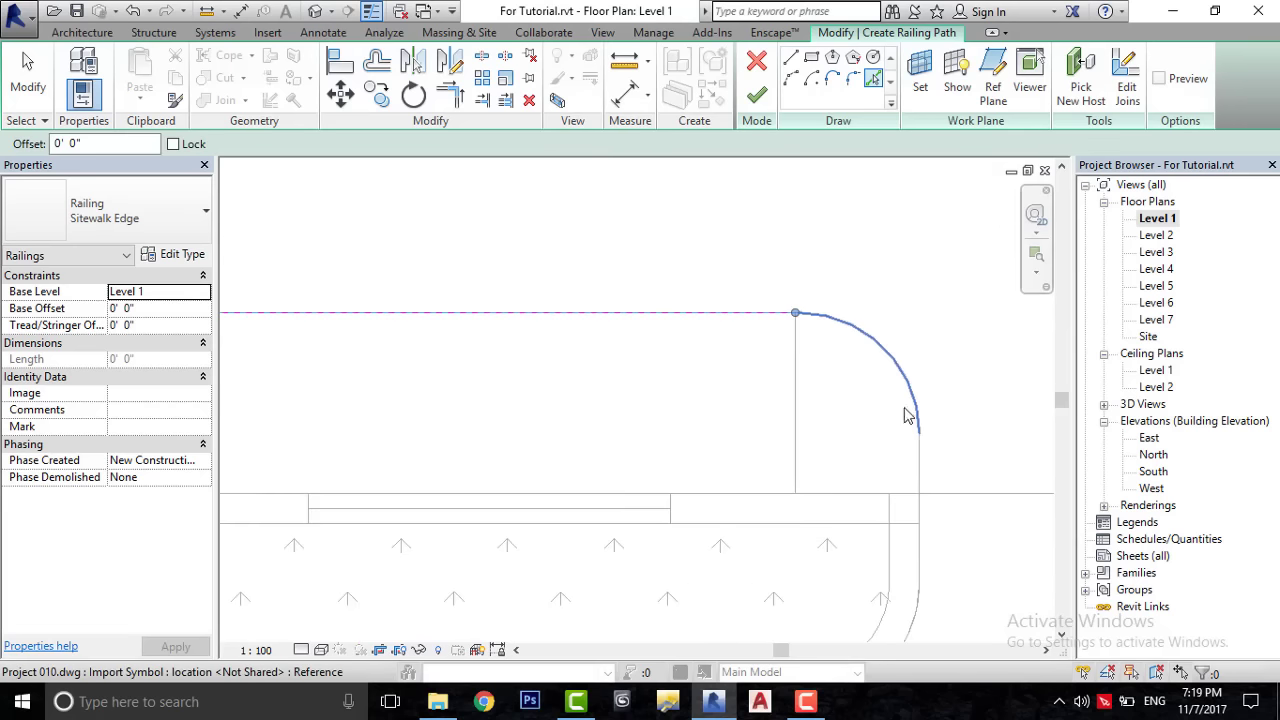
scroll(687, 328, down, 2)
scroll(549, 283, down, 2)
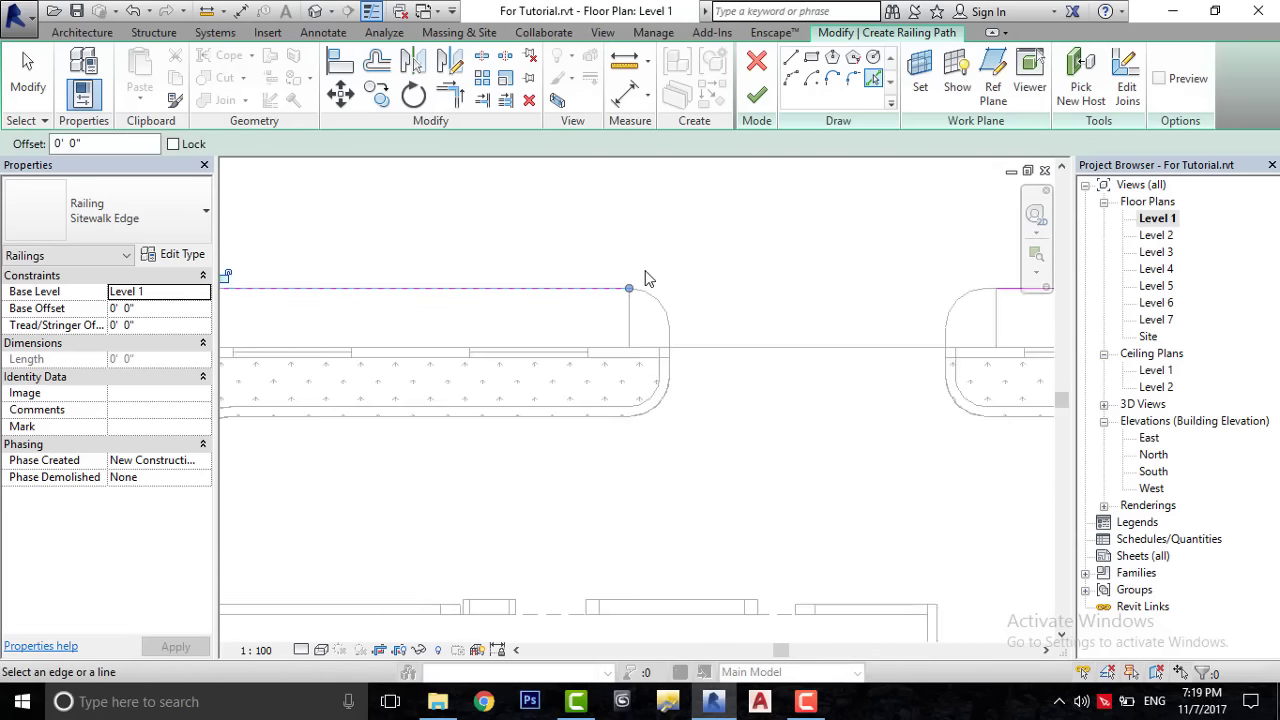
scroll(649, 277, down, 2)
scroll(649, 277, up, 2)
mouse_move(912, 368)
middle_down()
mouse_move(651, 101)
mouse_move(643, 297)
middle_up()
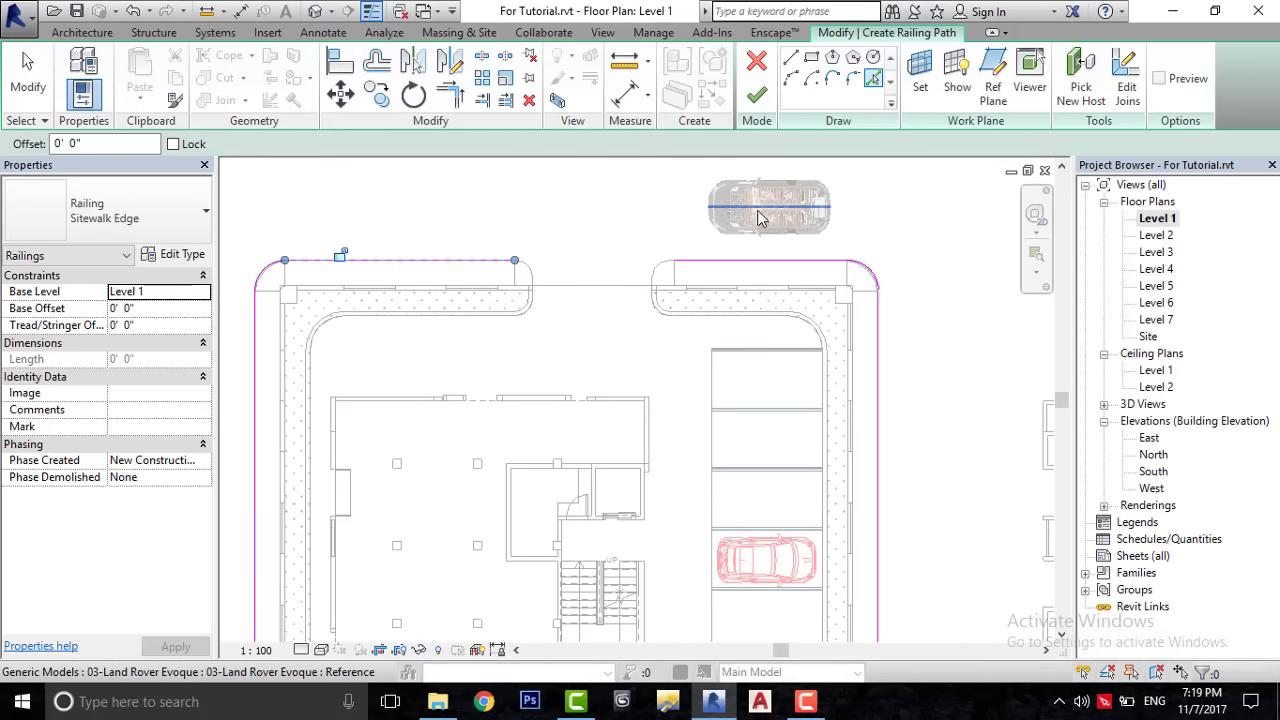
click(757, 100)
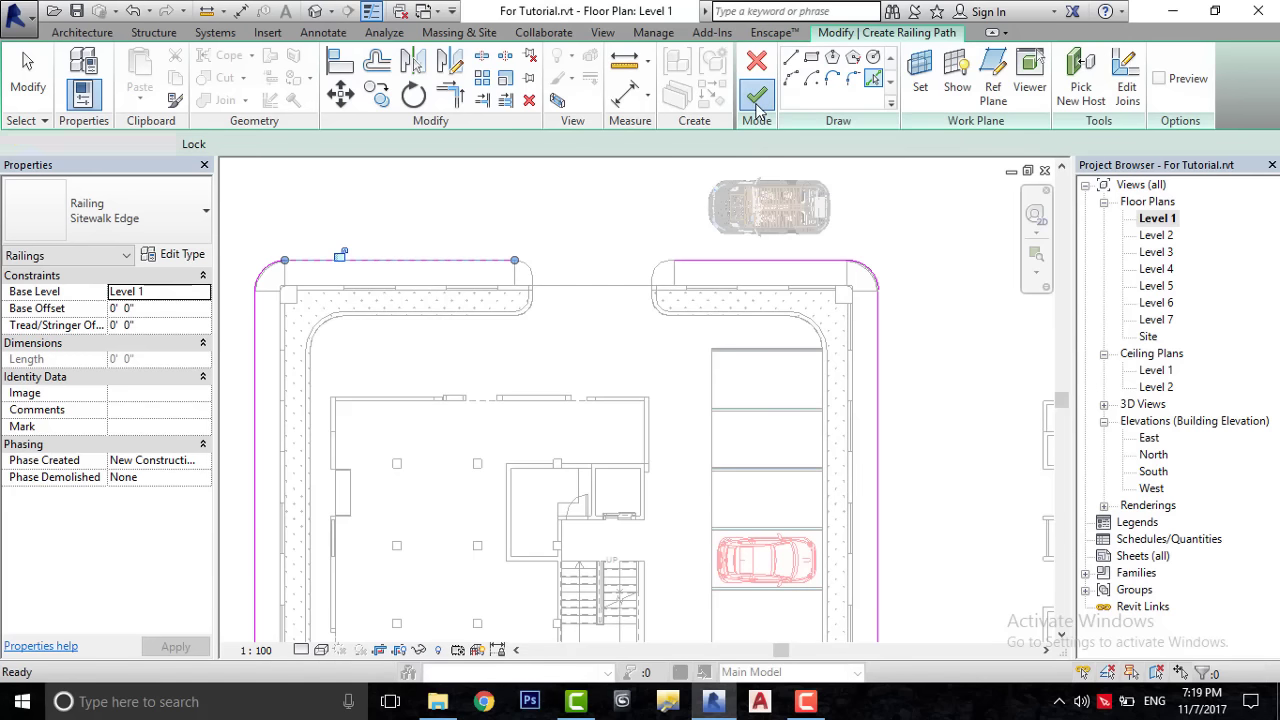
- In the 3D view, Tab-select the sidewalk railing's top rail to inspect it
click(312, 14)
scroll(577, 440, up, 3)
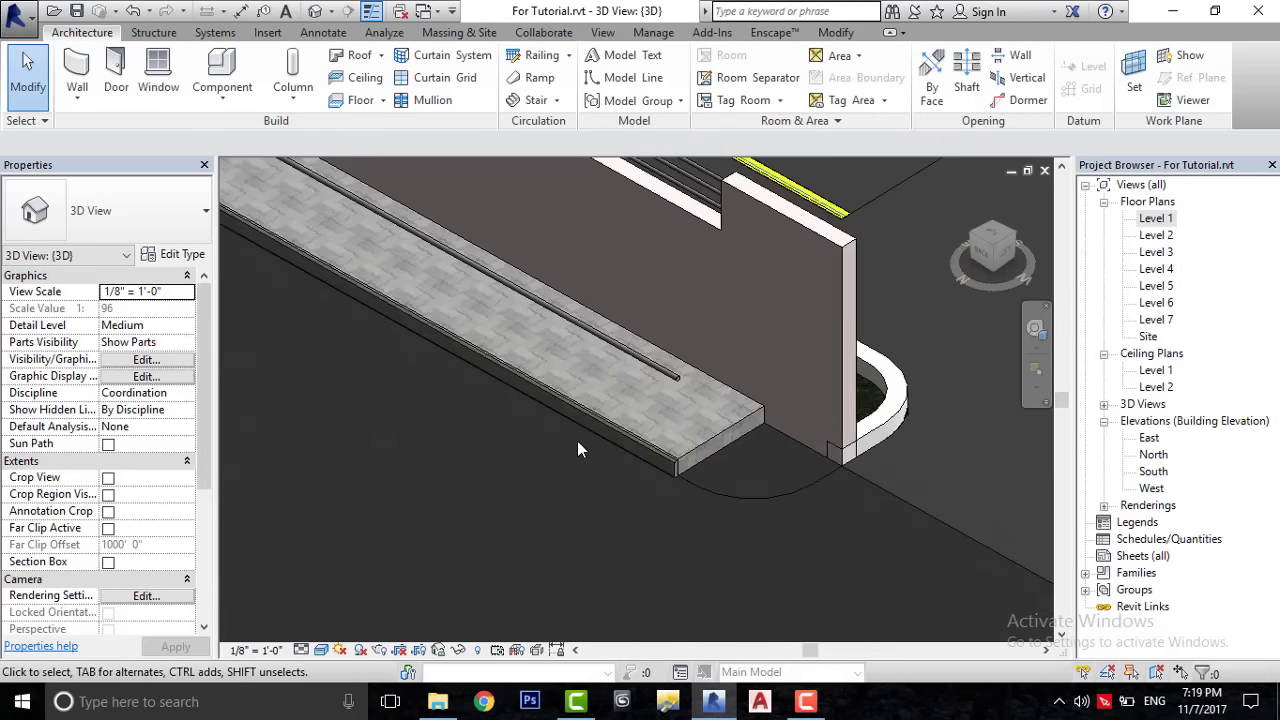
scroll(750, 510, up, 3)
scroll(647, 432, down, 2)
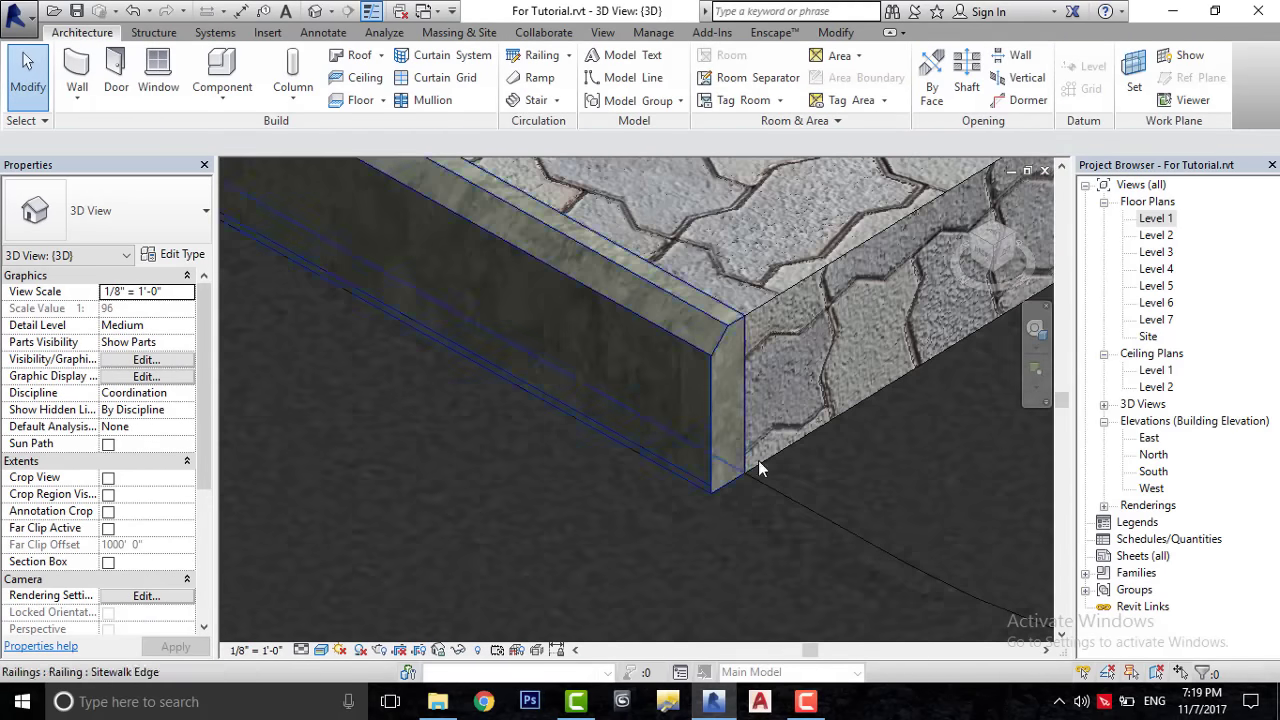
scroll(818, 547, down, 3)
mouse_move(818, 547)
middle_down()
mouse_move(731, 419)
mouse_move(737, 560)
middle_up()
scroll(737, 560, up, 2)
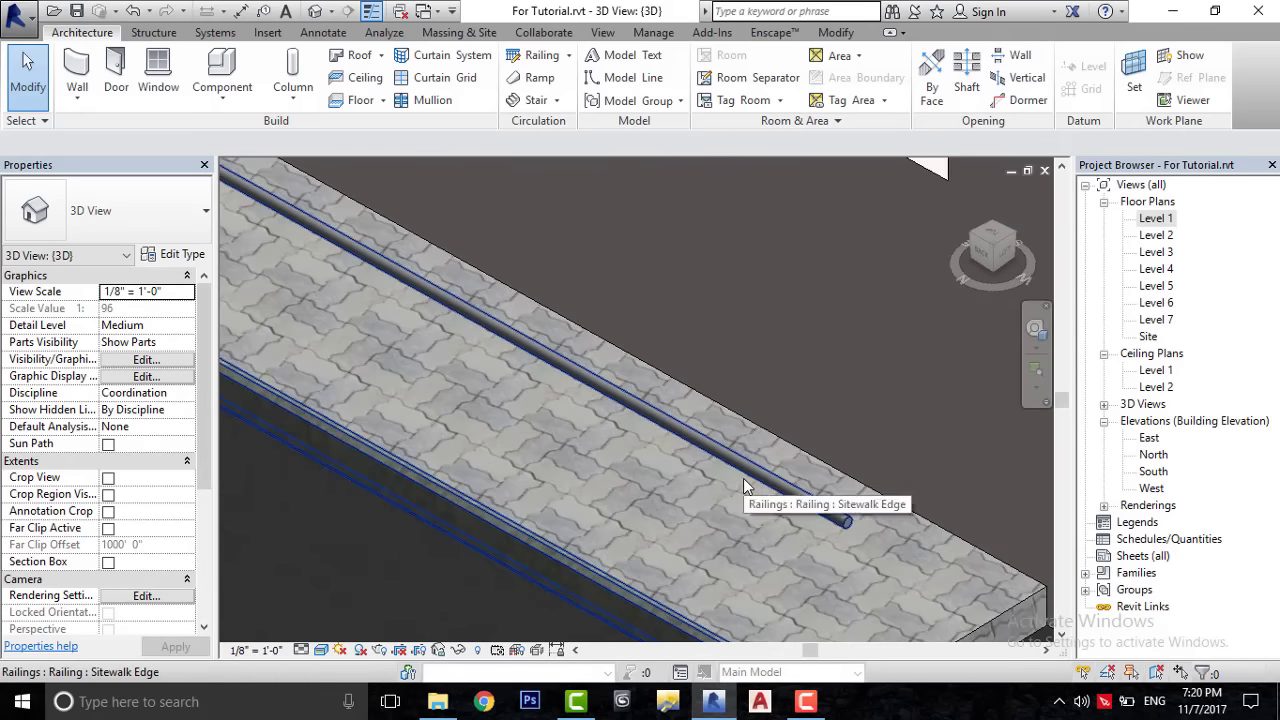
key(Tab)
click(743, 478)
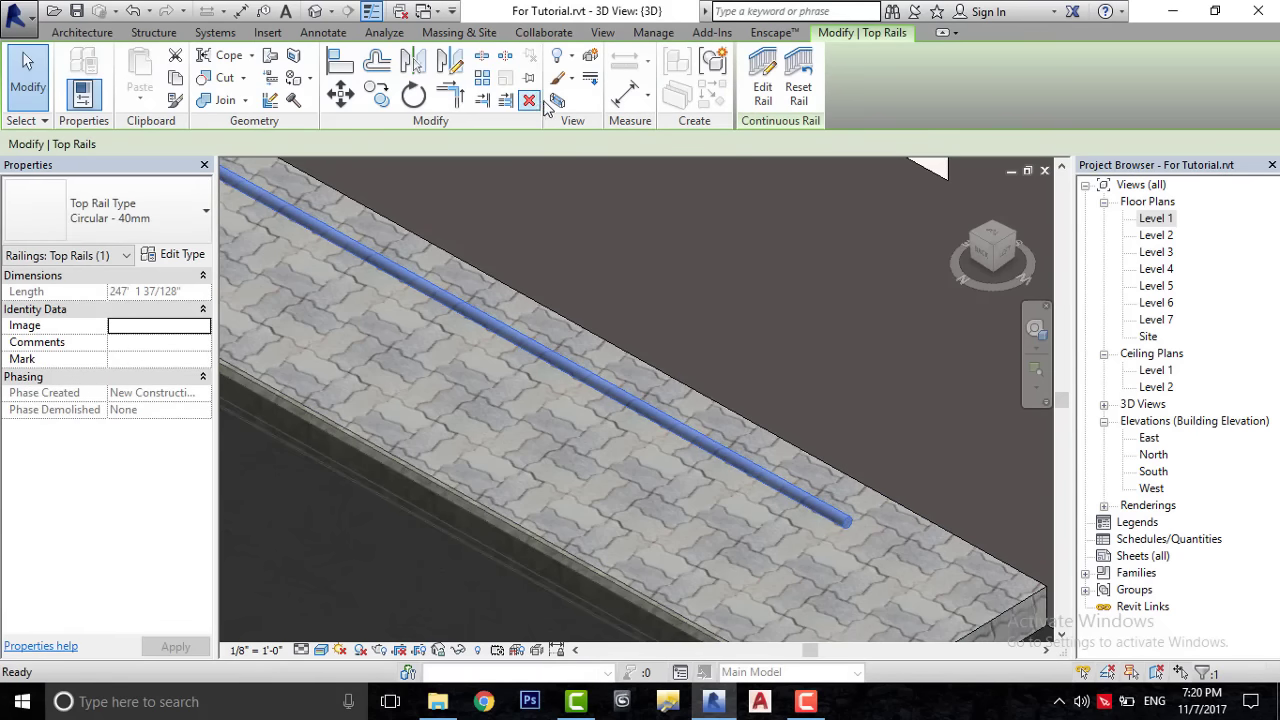
key(Escape)
- Inspect both paved sidewalk strip ends, then show the Component placement options
scroll(638, 368, down, 3)
middle_drag(770, 389, 555, 270)
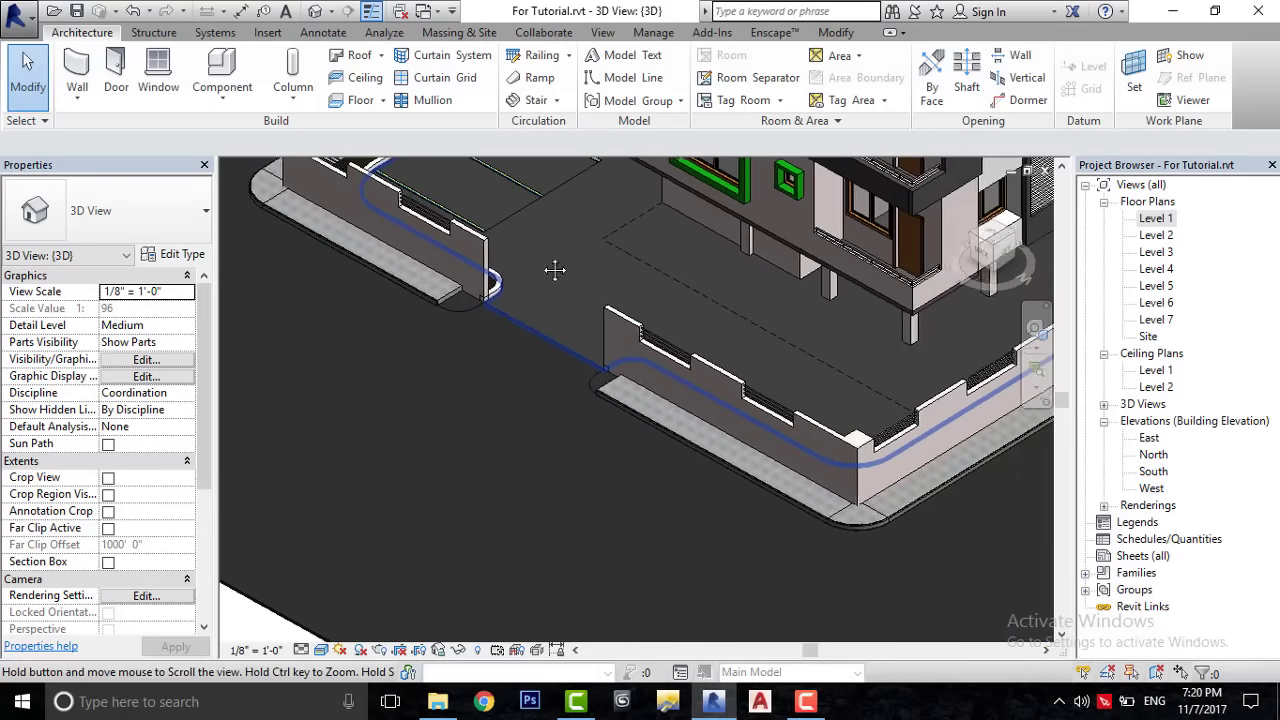
scroll(837, 542, up, 3)
scroll(873, 464, up, 3)
scroll(874, 462, up, 2)
scroll(874, 462, up, 2)
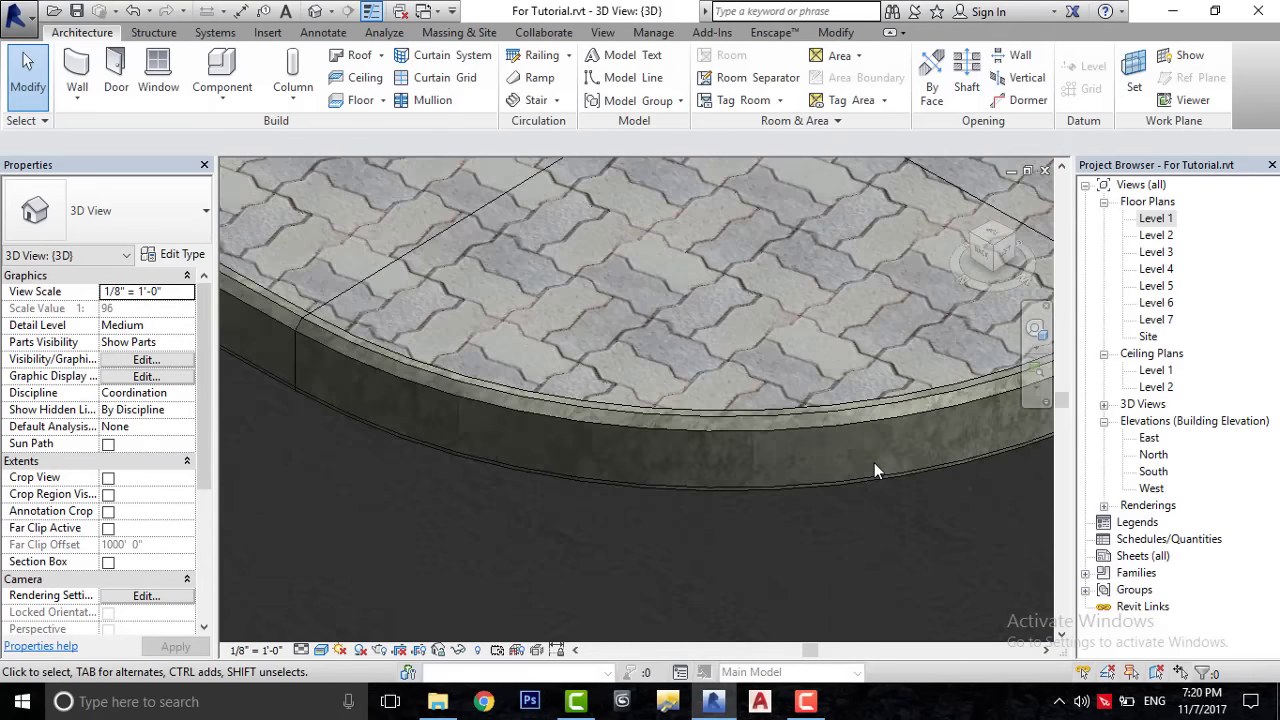
scroll(874, 462, down, 3)
middle_drag(651, 376, 987, 532)
middle_drag(874, 517, 497, 459)
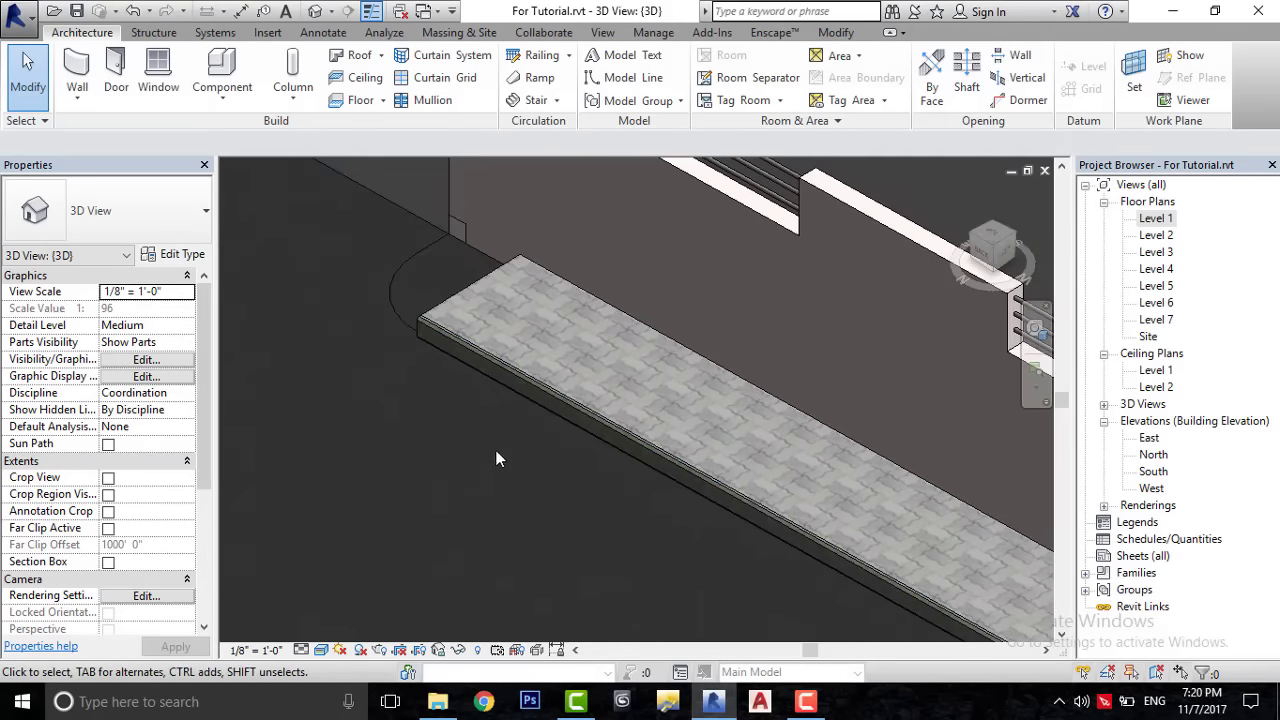
scroll(647, 377, down, 3)
scroll(571, 380, up, 2)
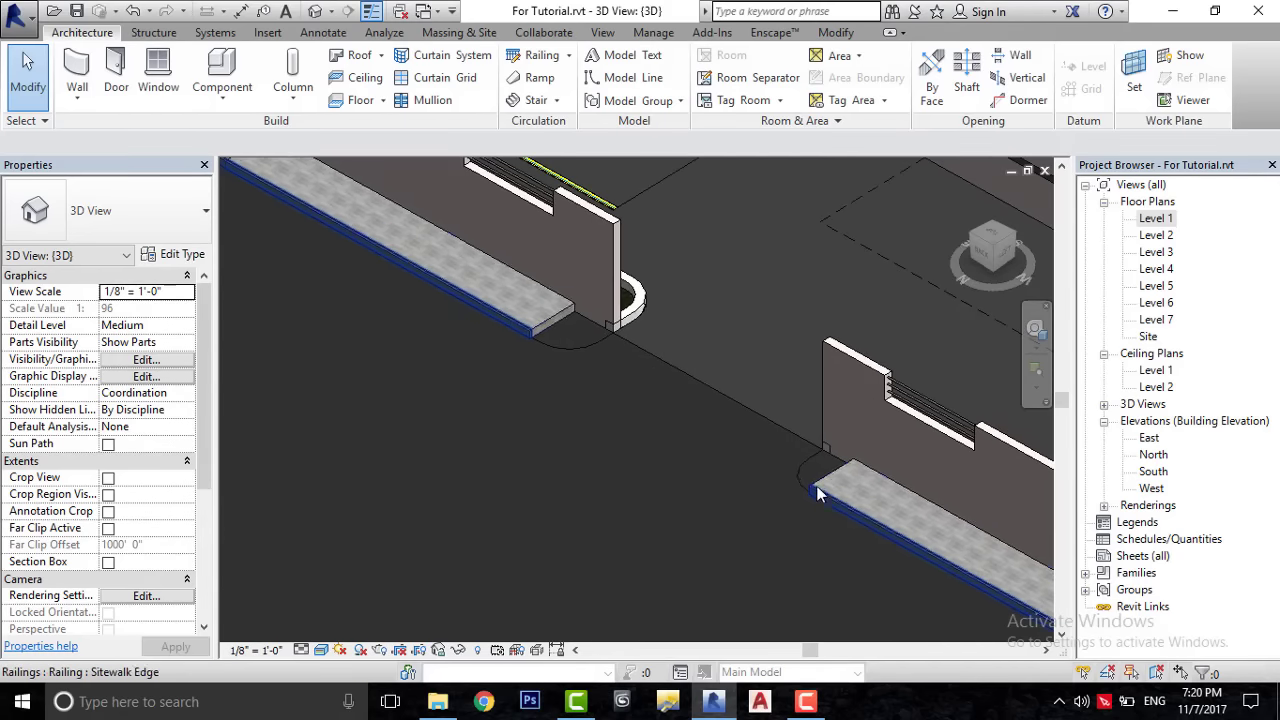
scroll(596, 294, up, 2)
scroll(327, 444, up, 2)
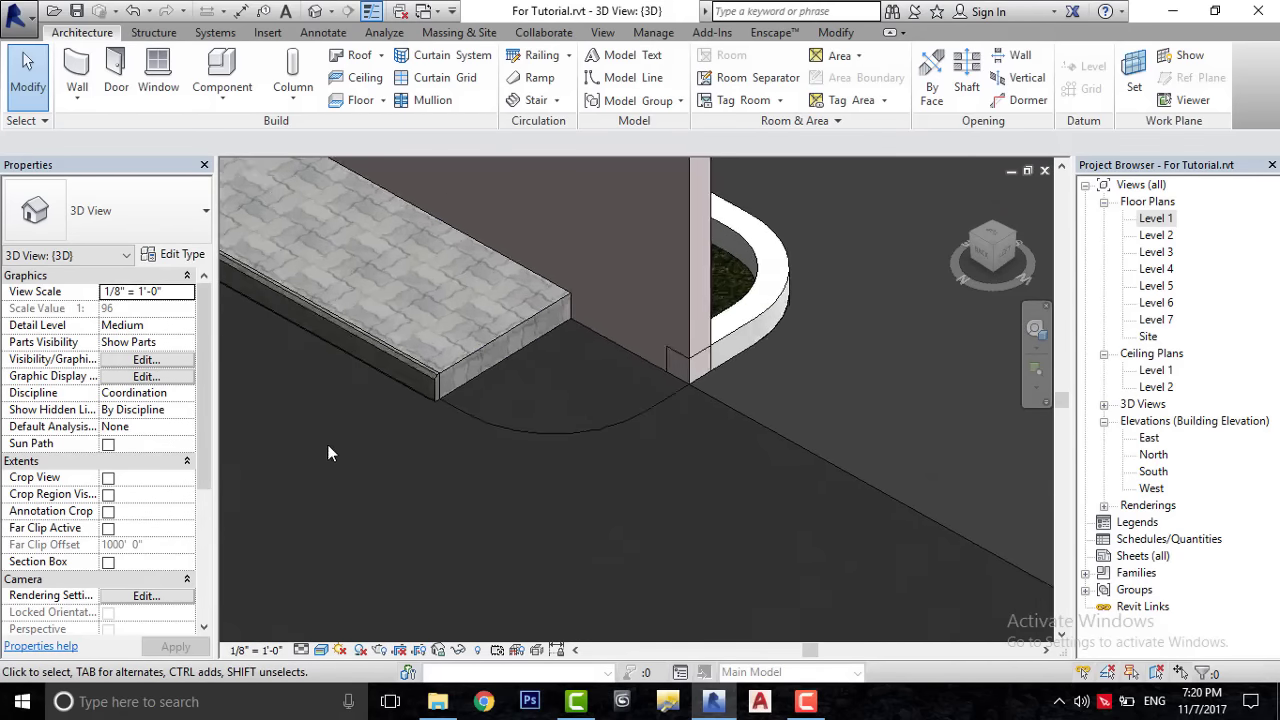
scroll(481, 373, up, 2)
scroll(485, 371, up, 2)
scroll(485, 371, down, 2)
scroll(494, 340, down, 2)
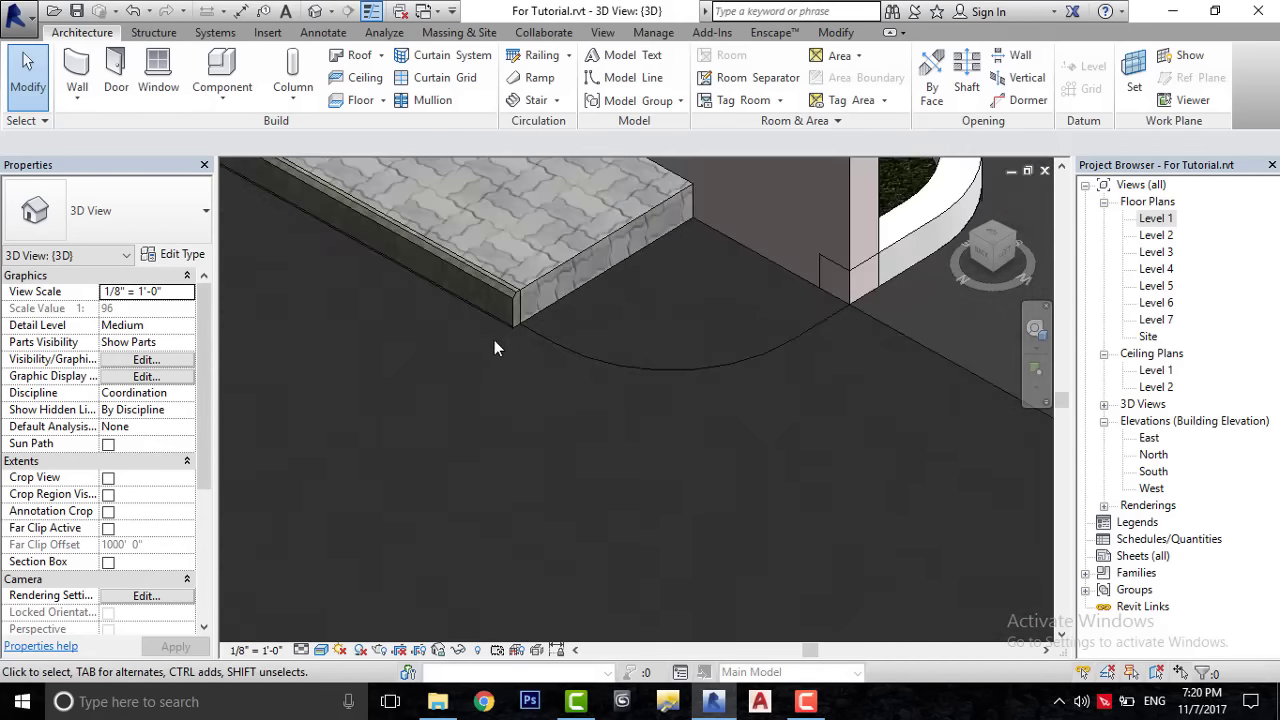
scroll(494, 340, down, 2)
middle_drag(569, 313, 518, 406)
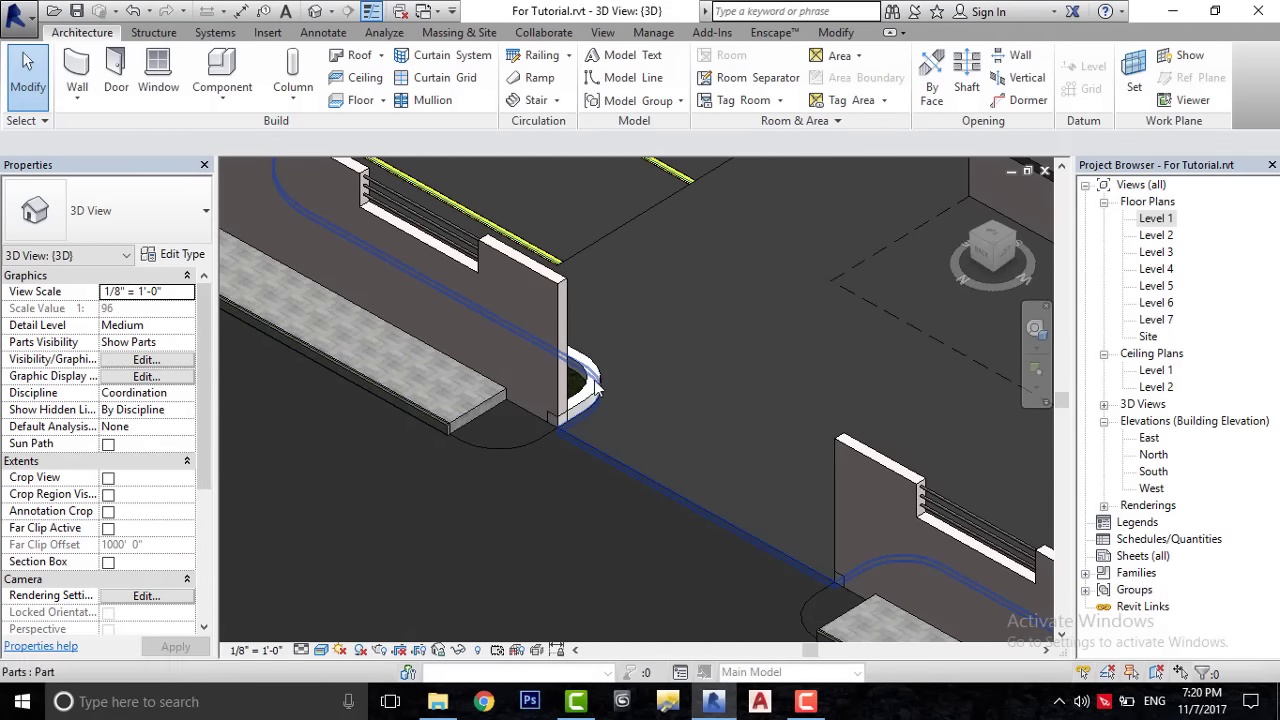
click(221, 94)
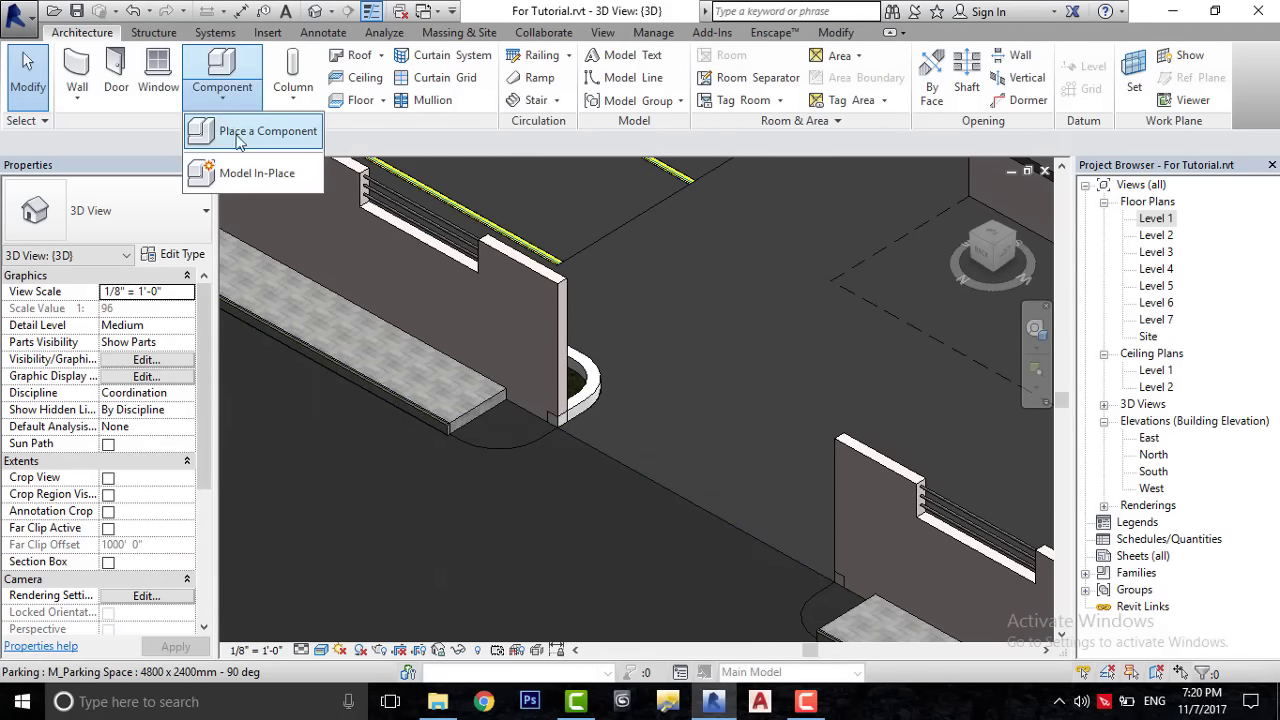
- Start an in-place Floors element named Floors 1 and open the Level 1 plan
click(234, 172)
scroll(592, 280, down, 2)
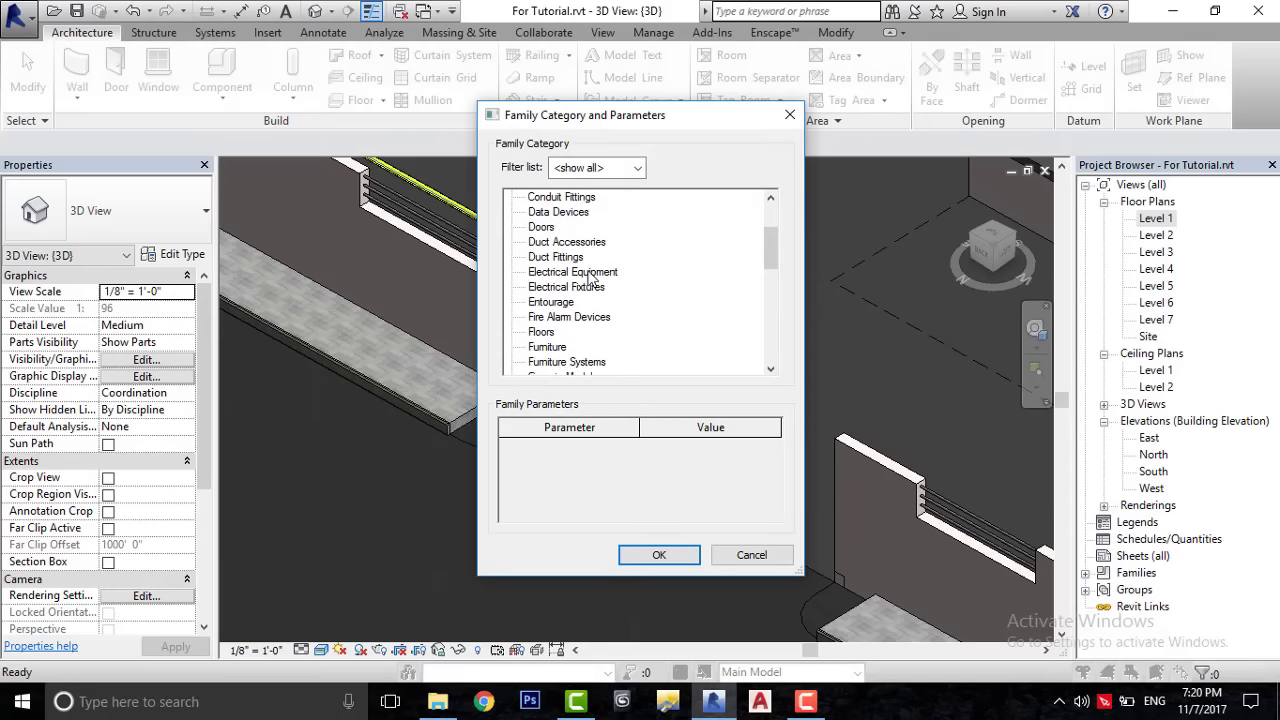
scroll(590, 280, down, 1)
double_click(539, 302)
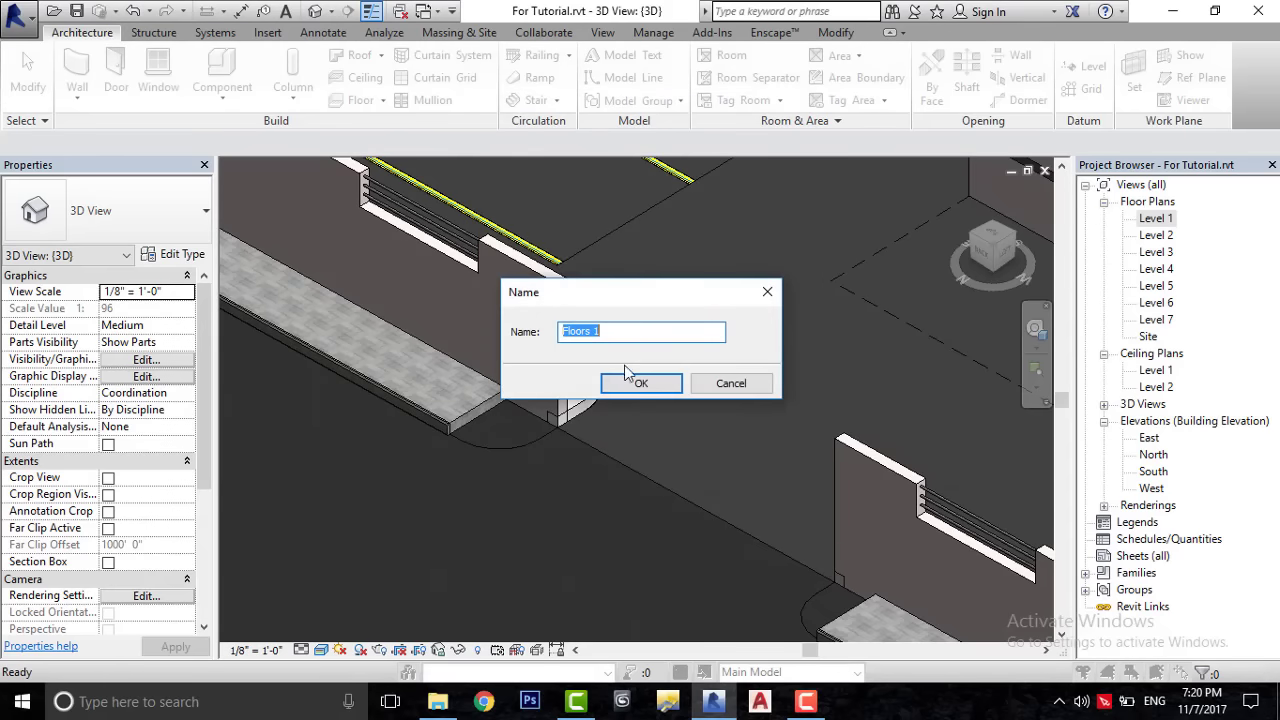
click(563, 380)
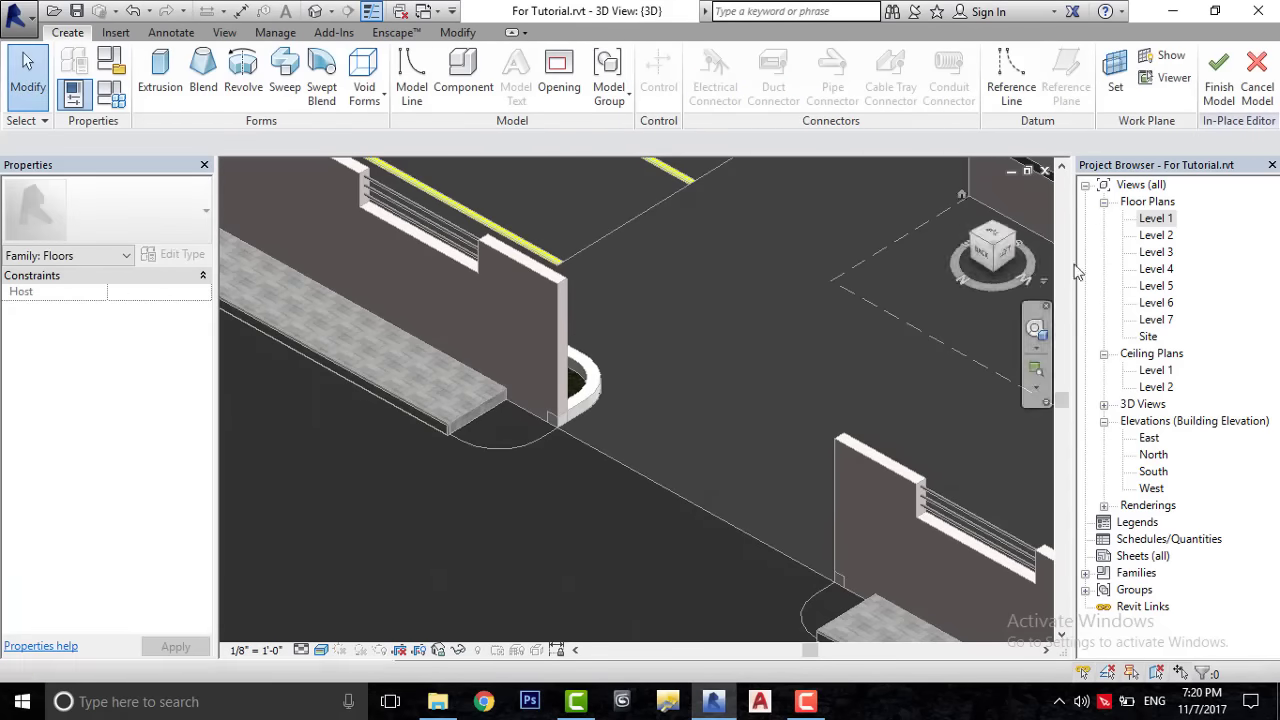
double_click(1148, 221)
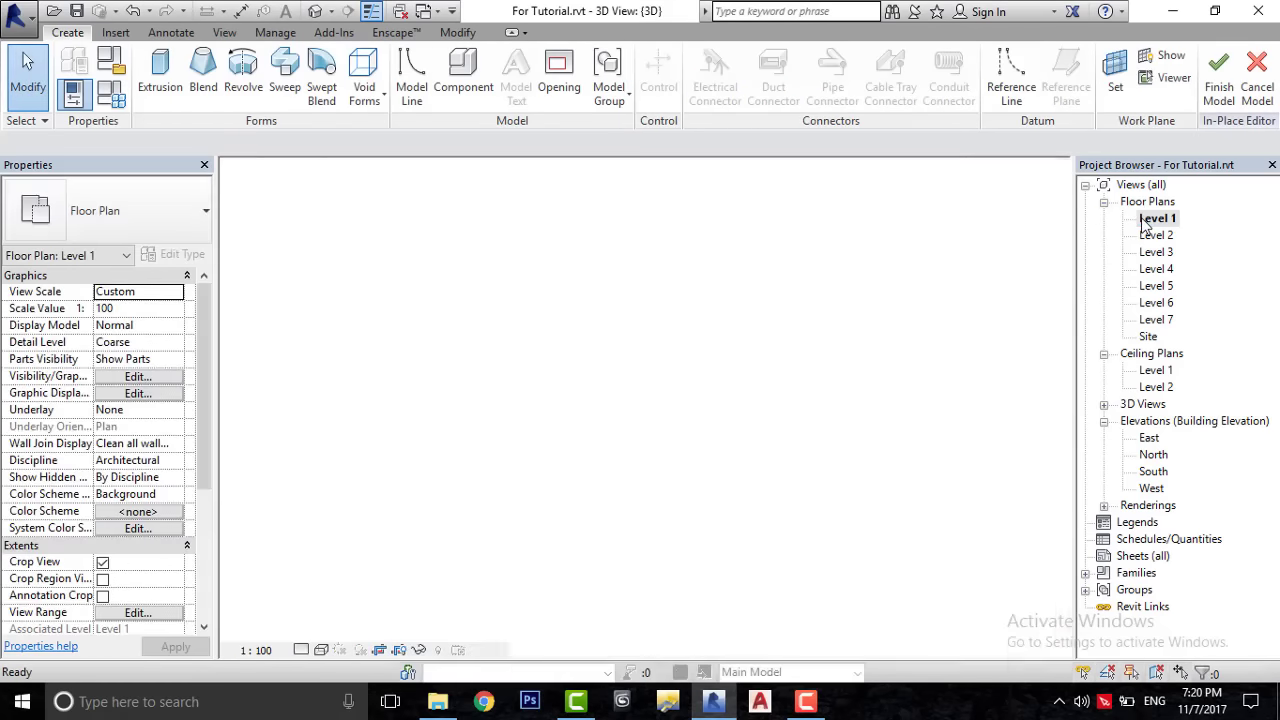
- Begin an extrusion by picking the vertical, curved corner and bottom edges as sketch lines
click(150, 65)
scroll(640, 270, up, 3)
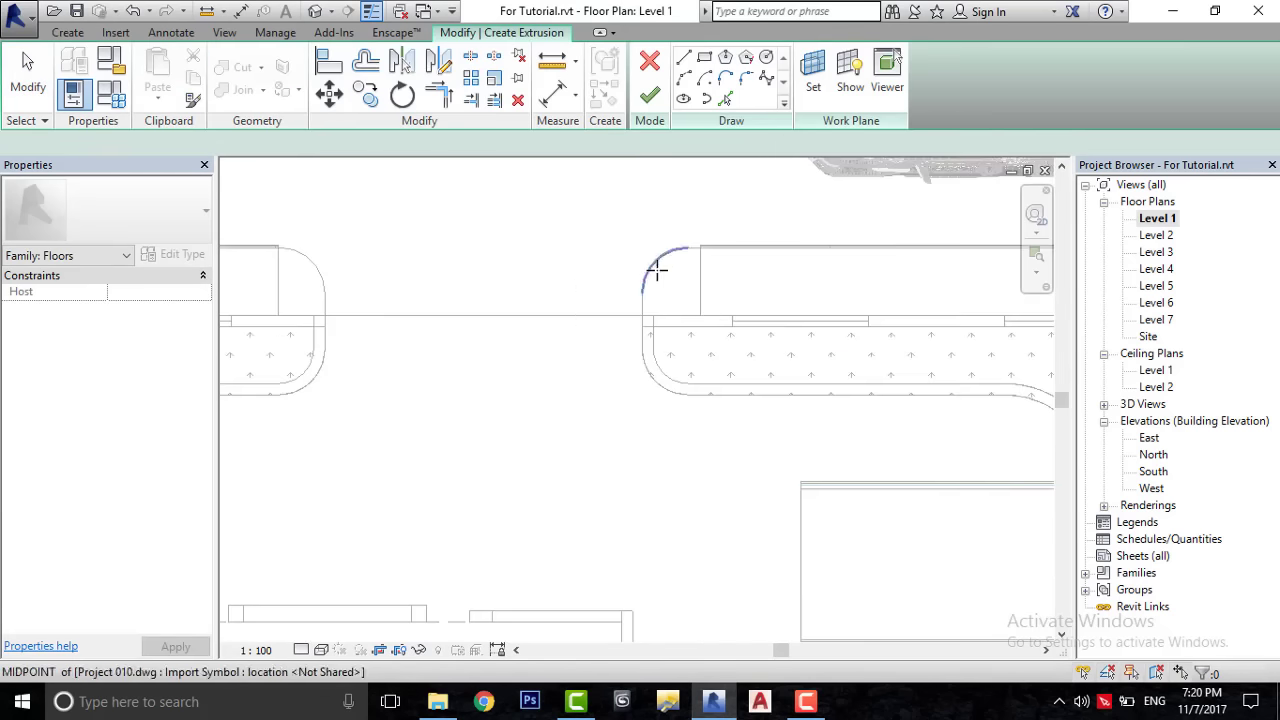
scroll(707, 315, up, 2)
click(725, 98)
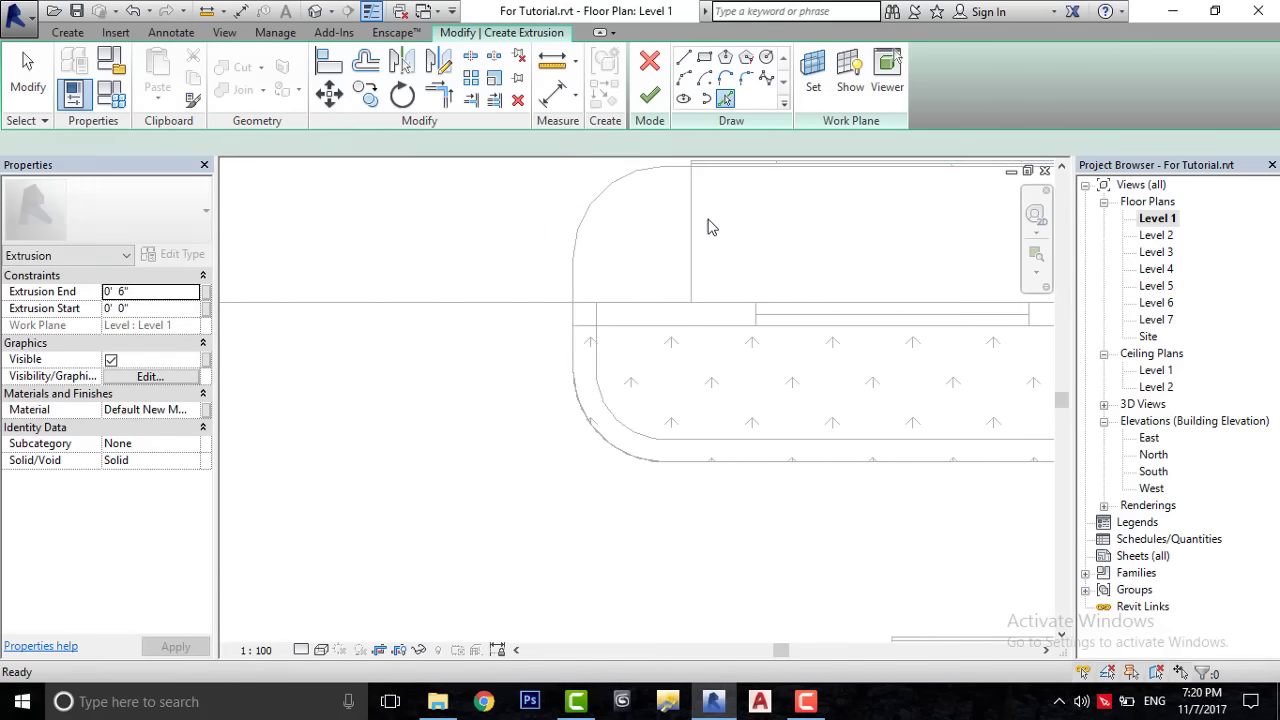
scroll(672, 228, up, 2)
middle_drag(670, 224, 630, 433)
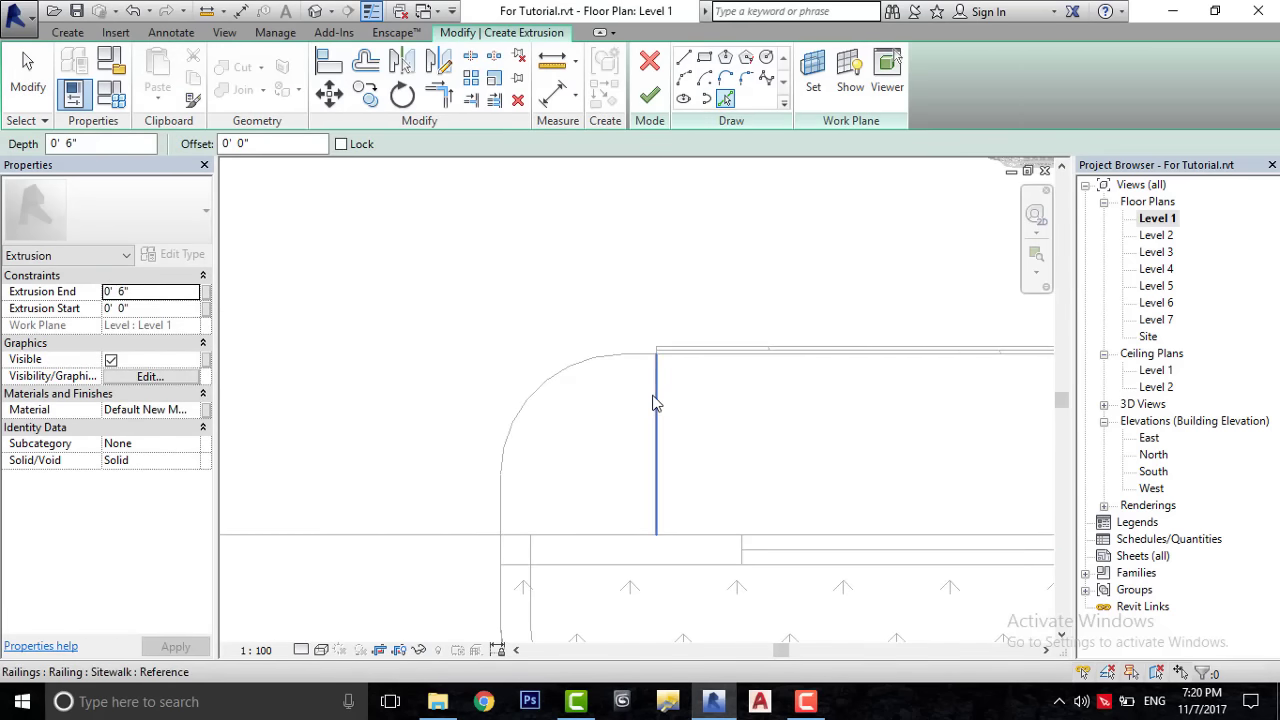
click(655, 400)
click(592, 374)
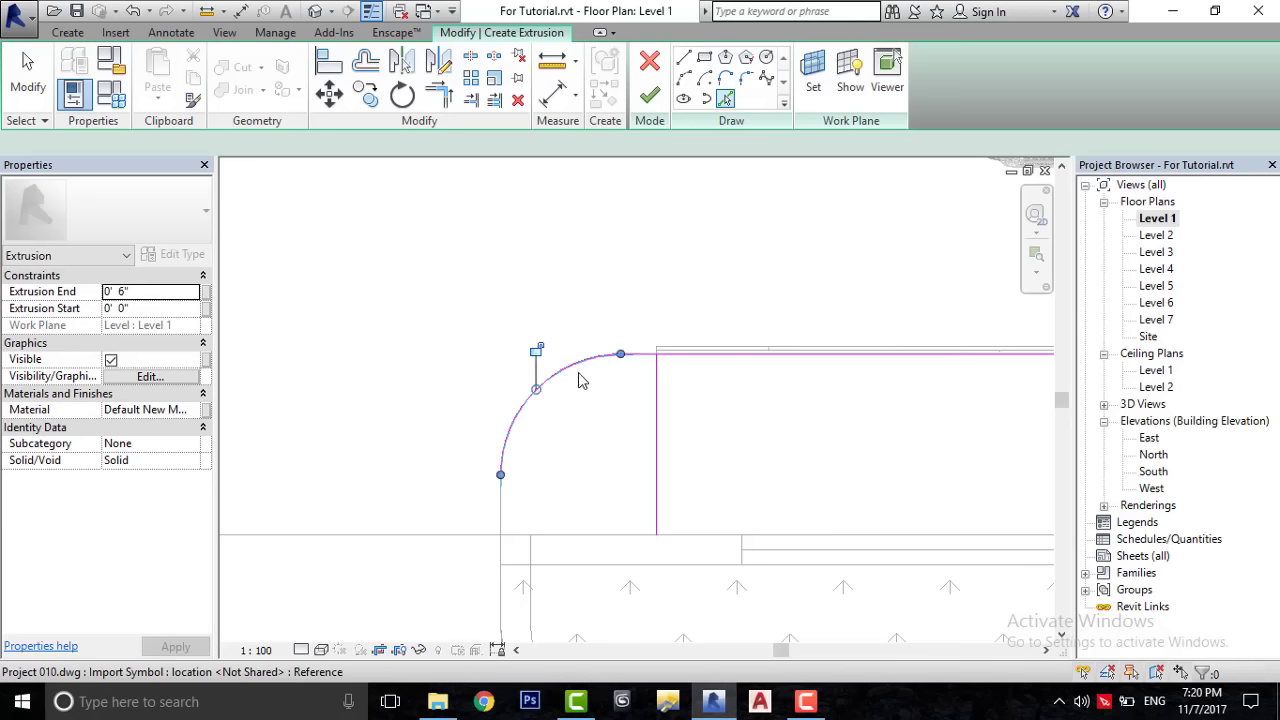
click(594, 536)
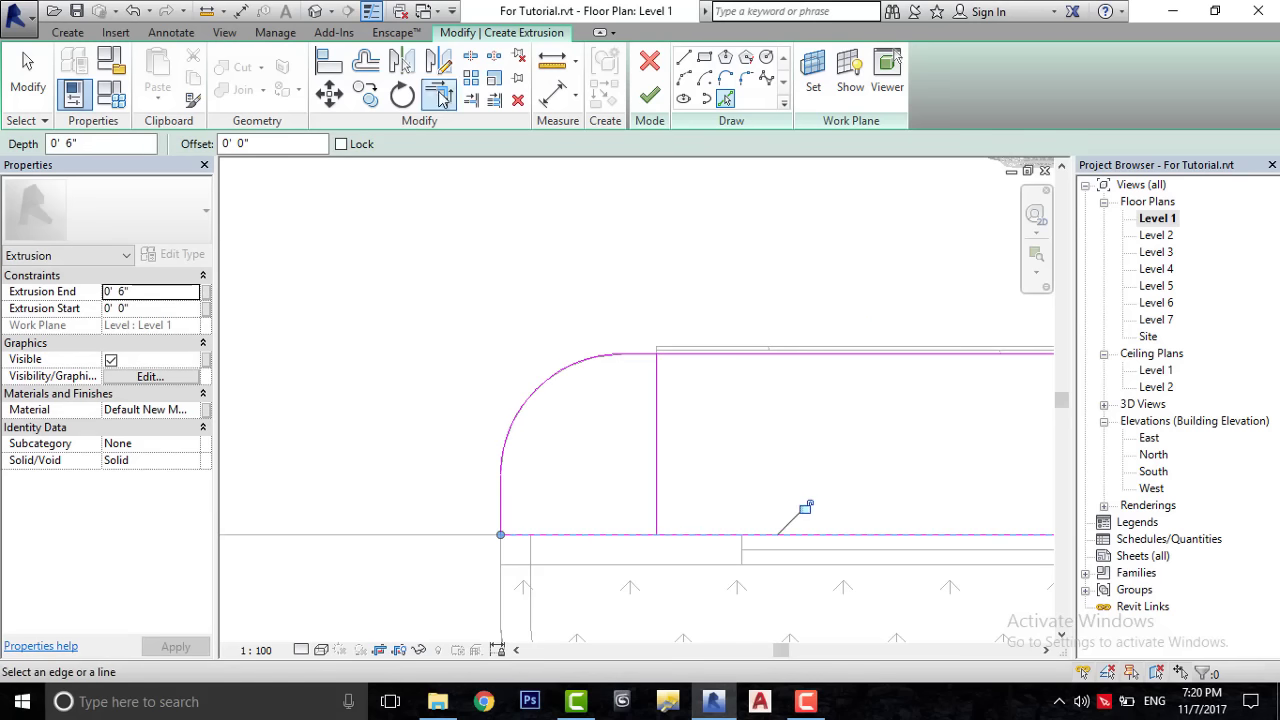
- Trim the bottom, vertical, top and arc lines into corners to close the outline
click(433, 90)
click(657, 470)
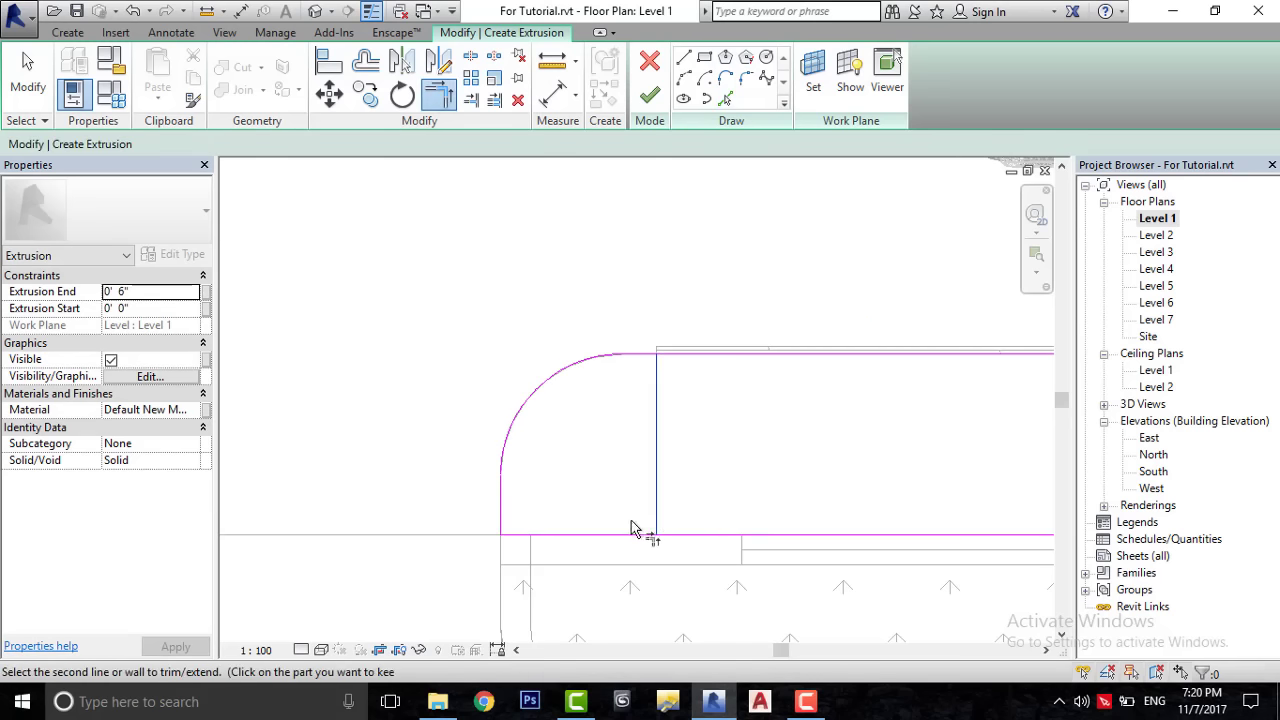
click(622, 537)
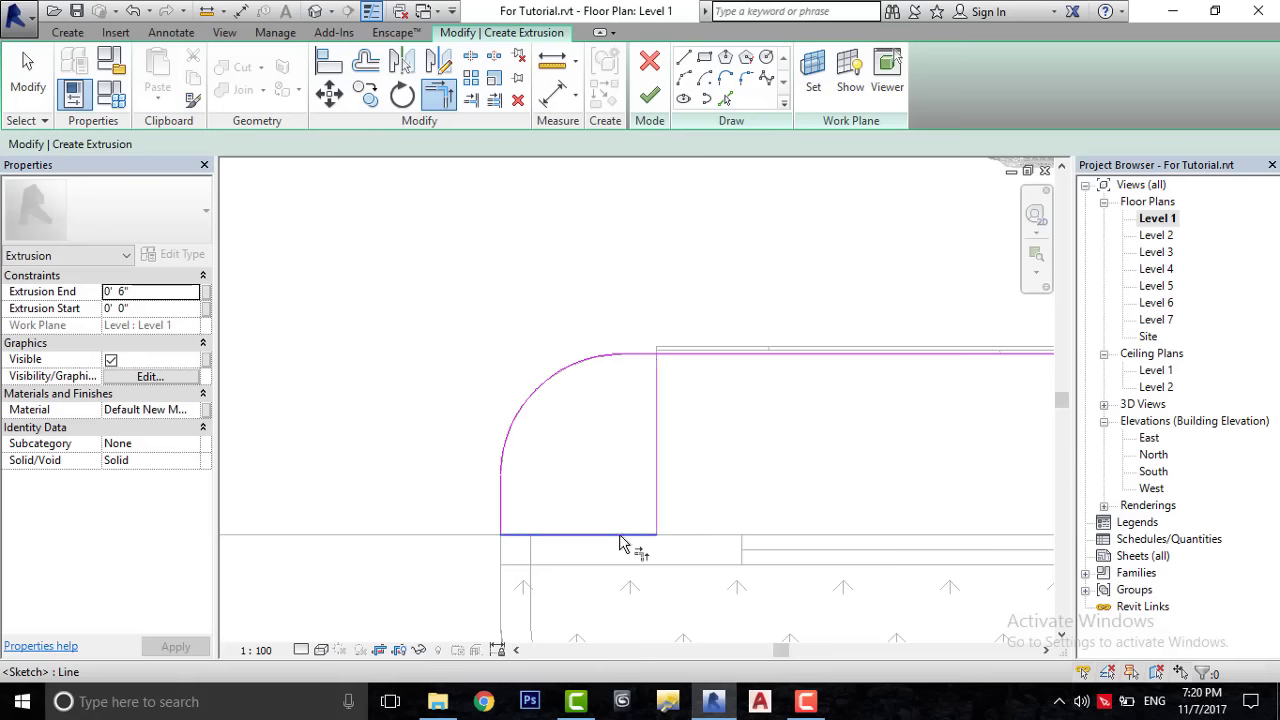
click(638, 357)
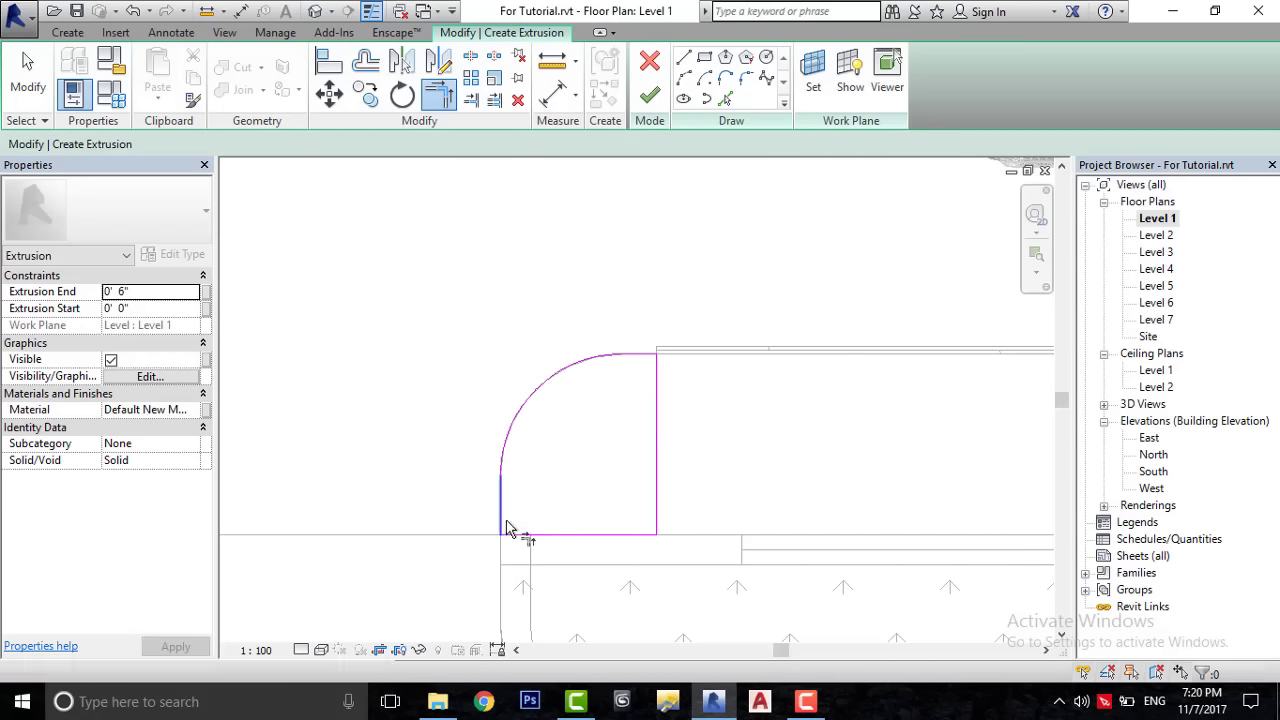
scroll(700, 314, down, 2)
scroll(749, 363, down, 1)
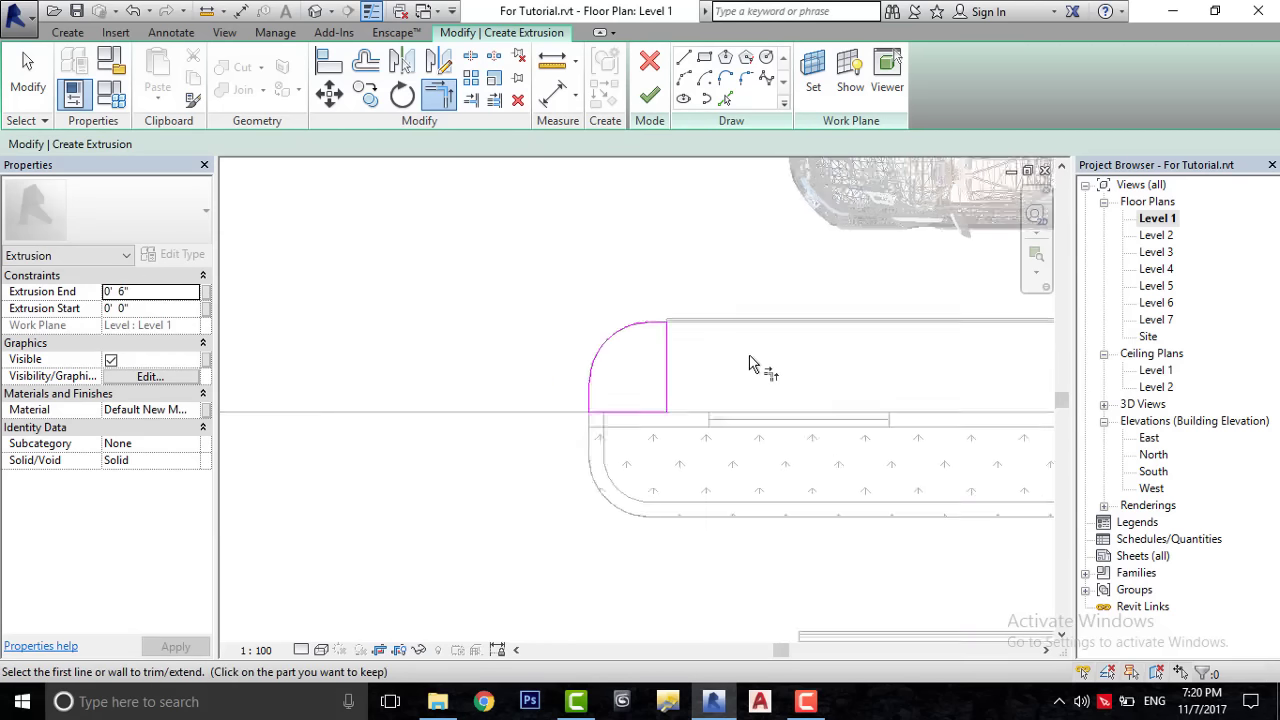
scroll(749, 363, up, 1)
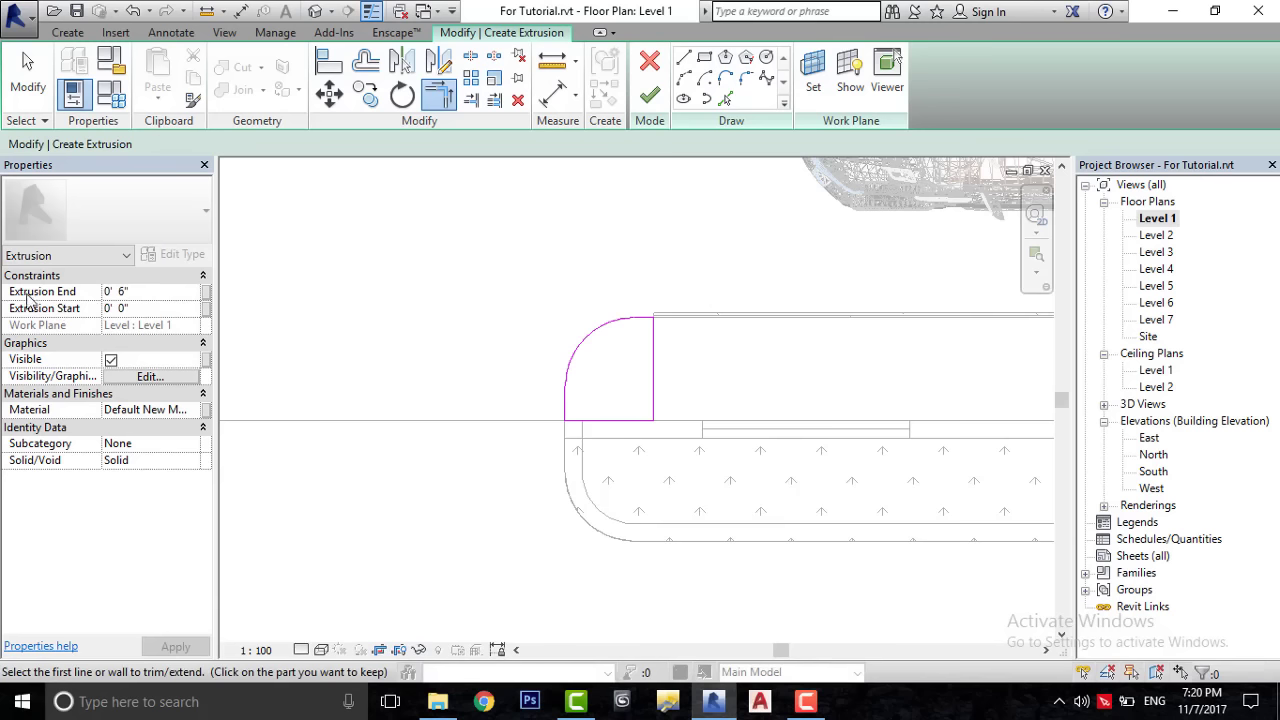
- Find Sidewalk with a 'sid' search in the Material Browser and assign it to the extrusion
click(192, 410)
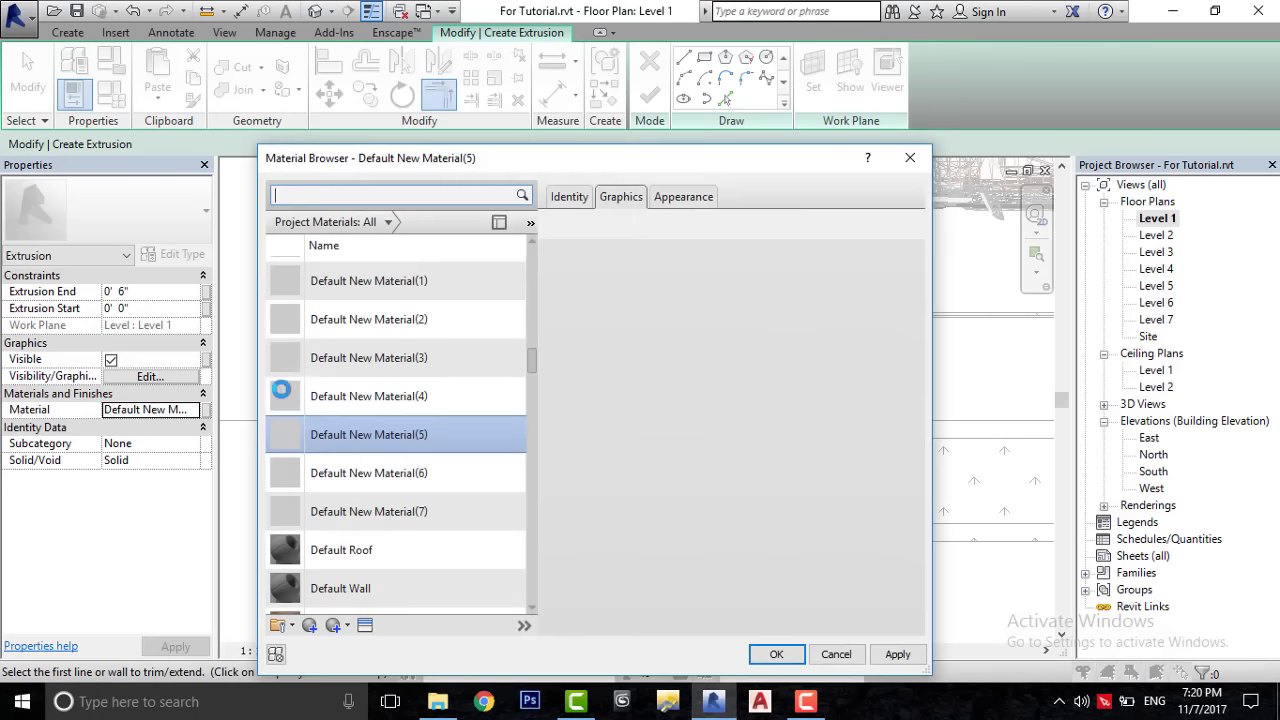
scroll(410, 430, down, 3)
scroll(407, 300, down, 3)
scroll(405, 300, up, 1)
text(sit)
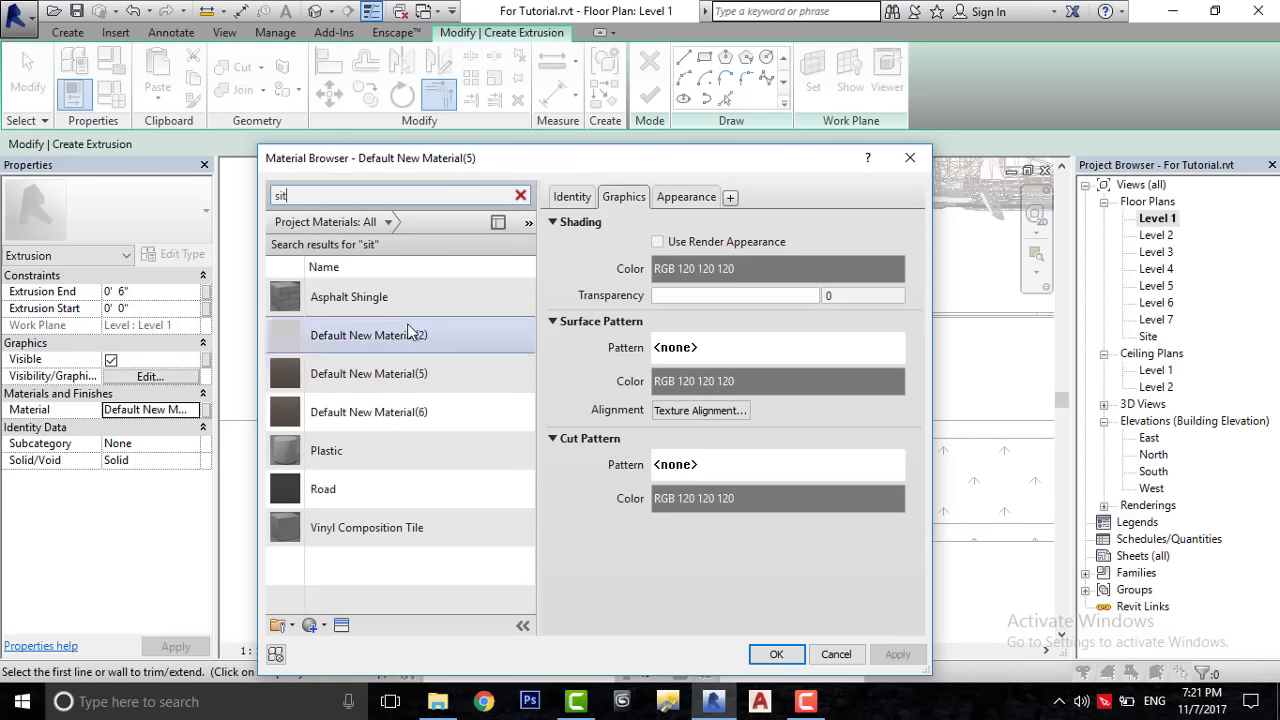
key(BackSpace)
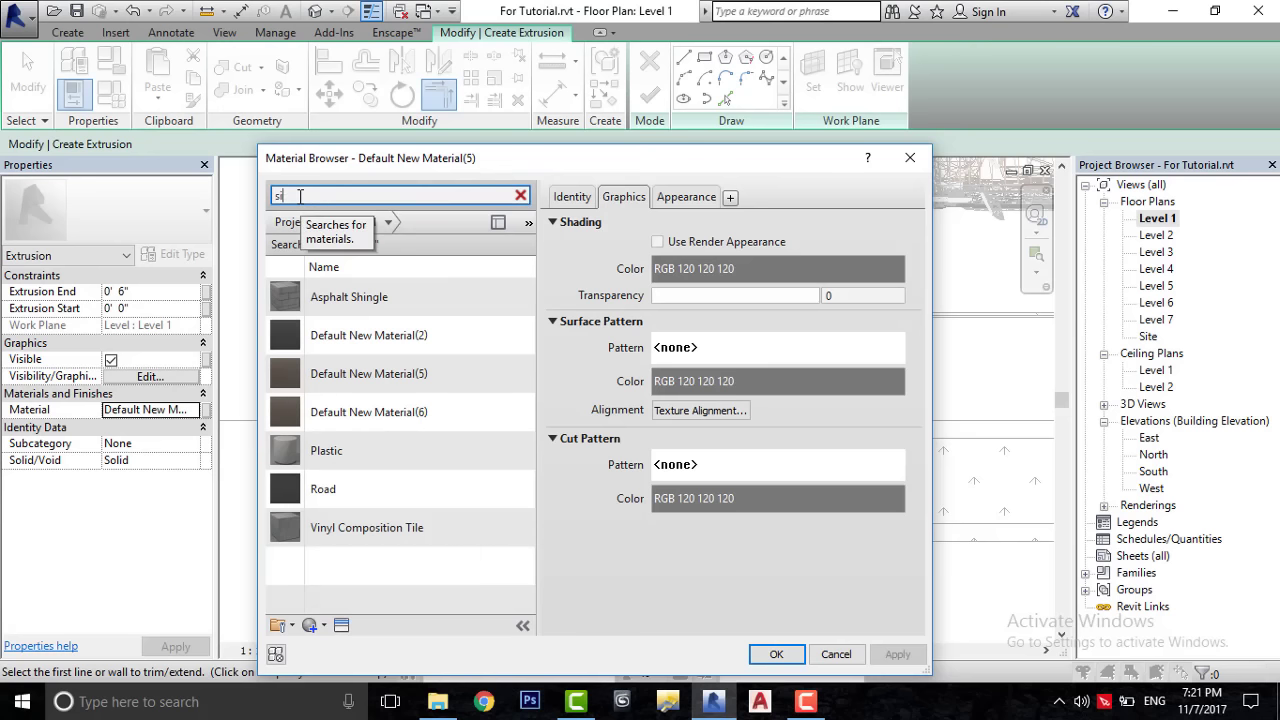
click(366, 301)
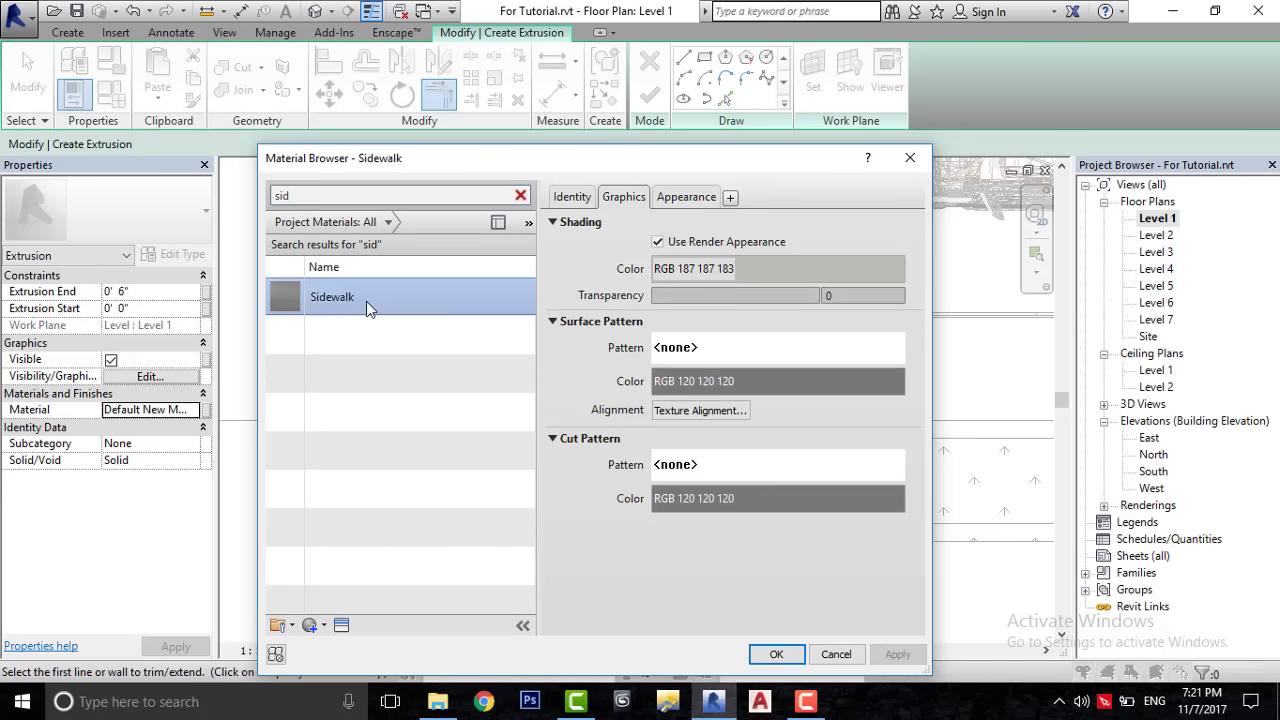
click(775, 655)
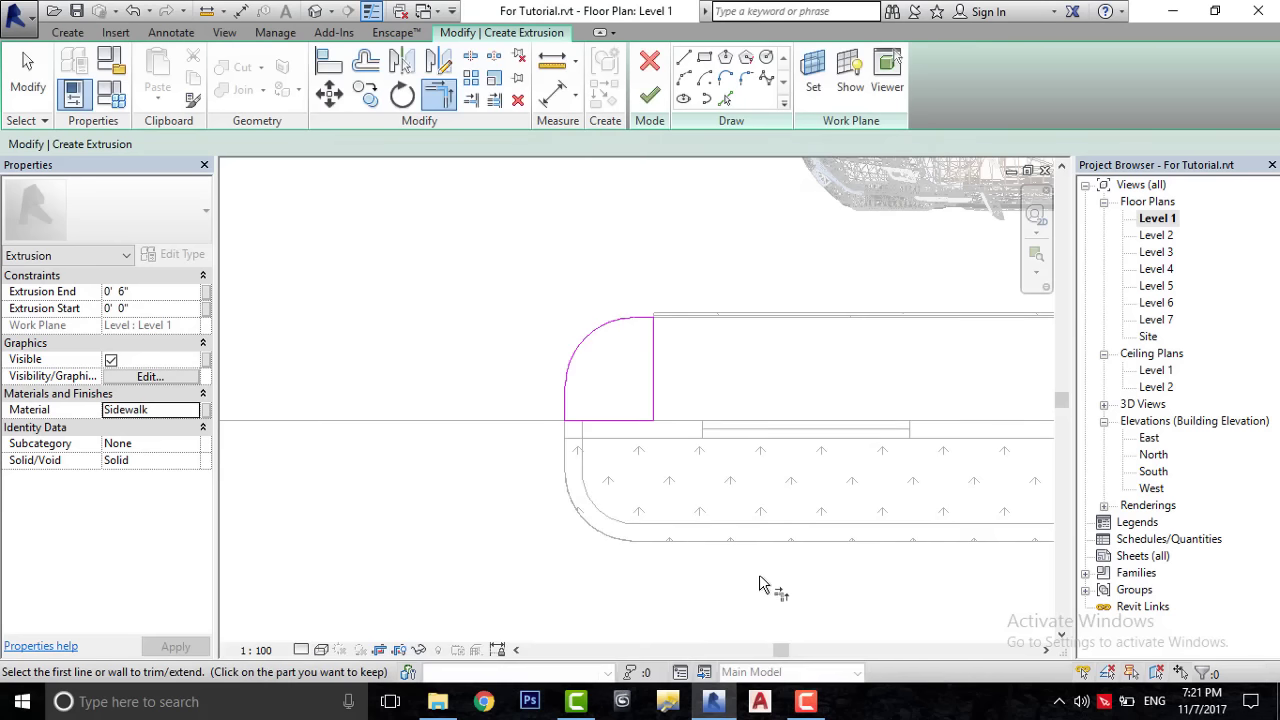
- Pick the straight edge, corner arc, vertical and horizontal lines as extrusion sketch lines
click(645, 97)
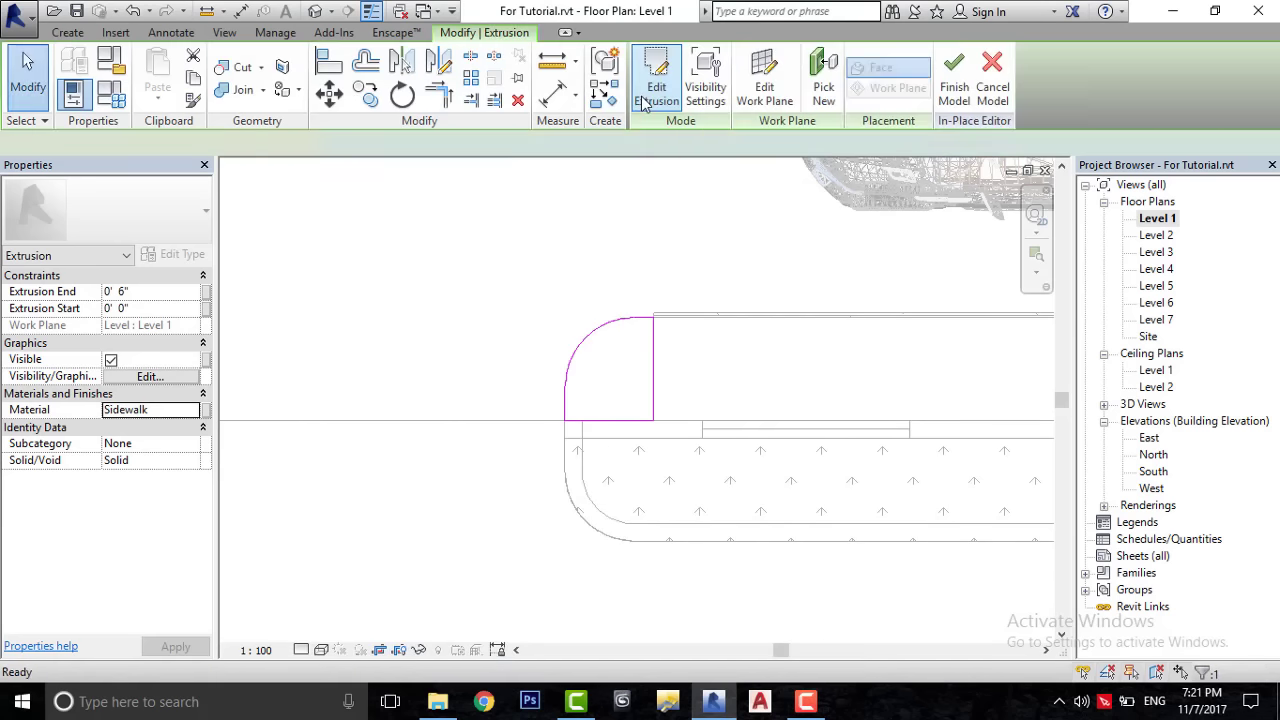
middle_drag(424, 335, 706, 398)
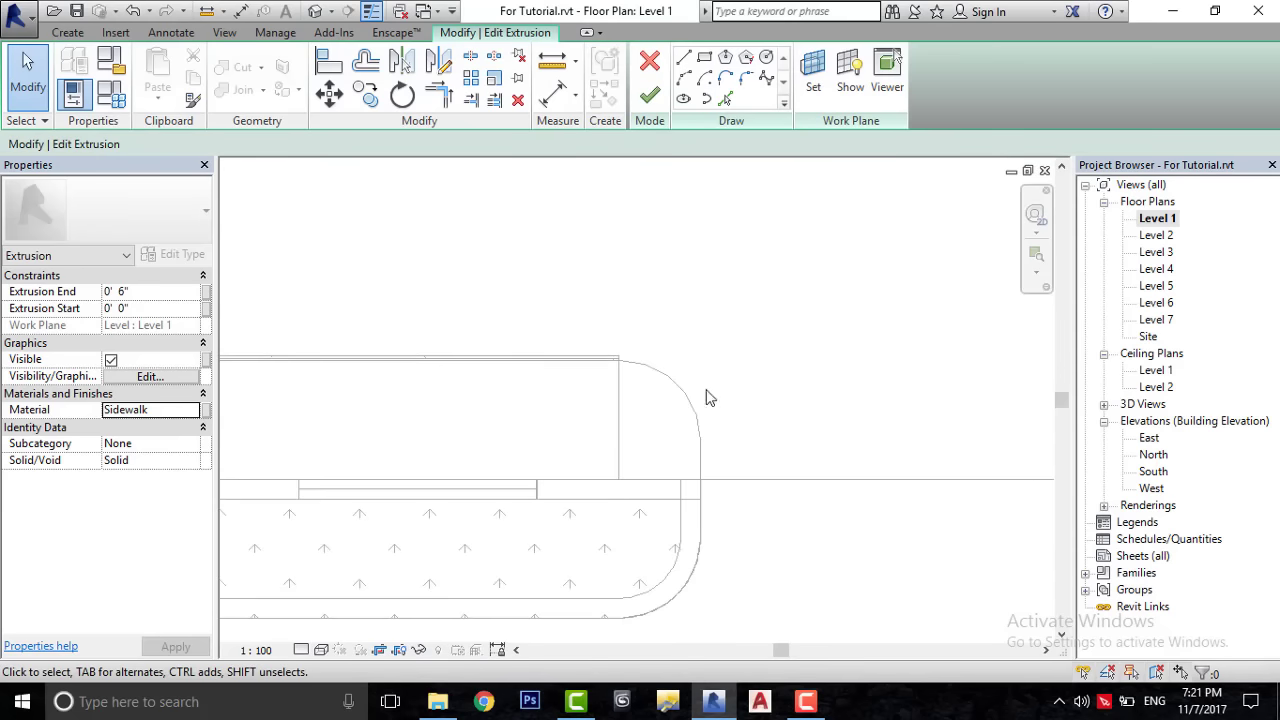
click(725, 99)
scroll(709, 491, up, 2)
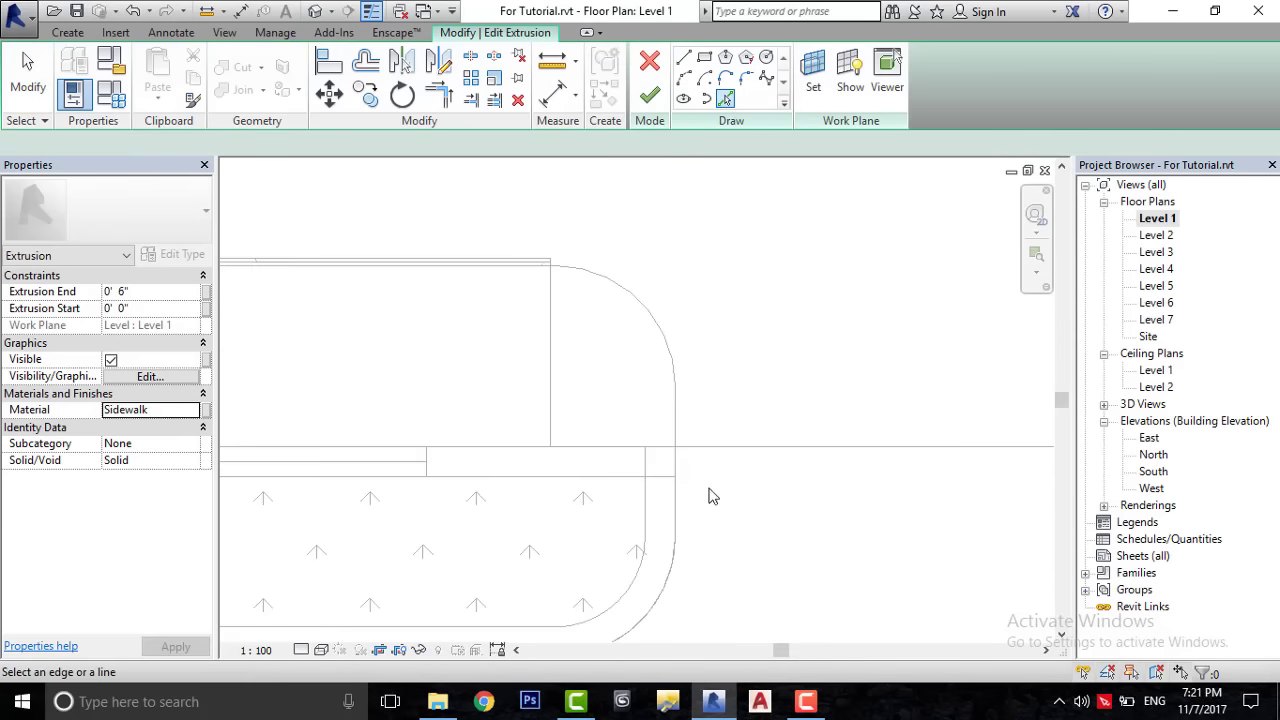
click(675, 420)
click(643, 320)
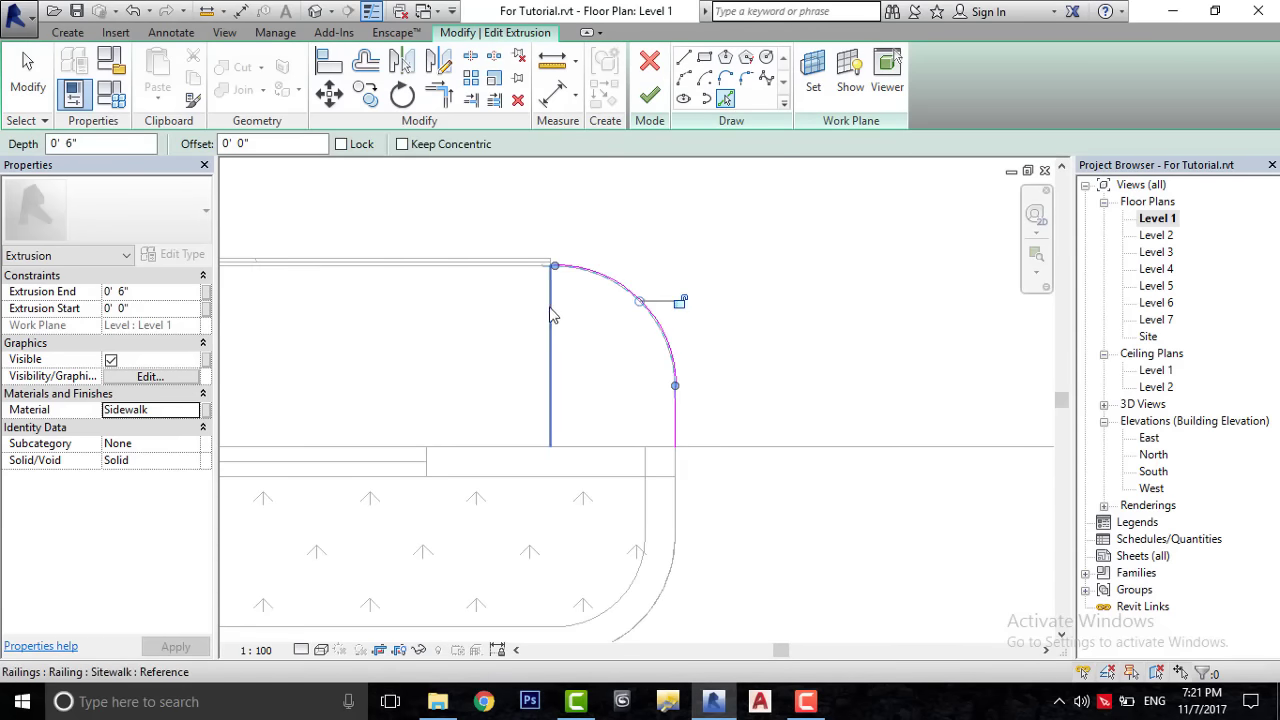
click(551, 350)
click(620, 447)
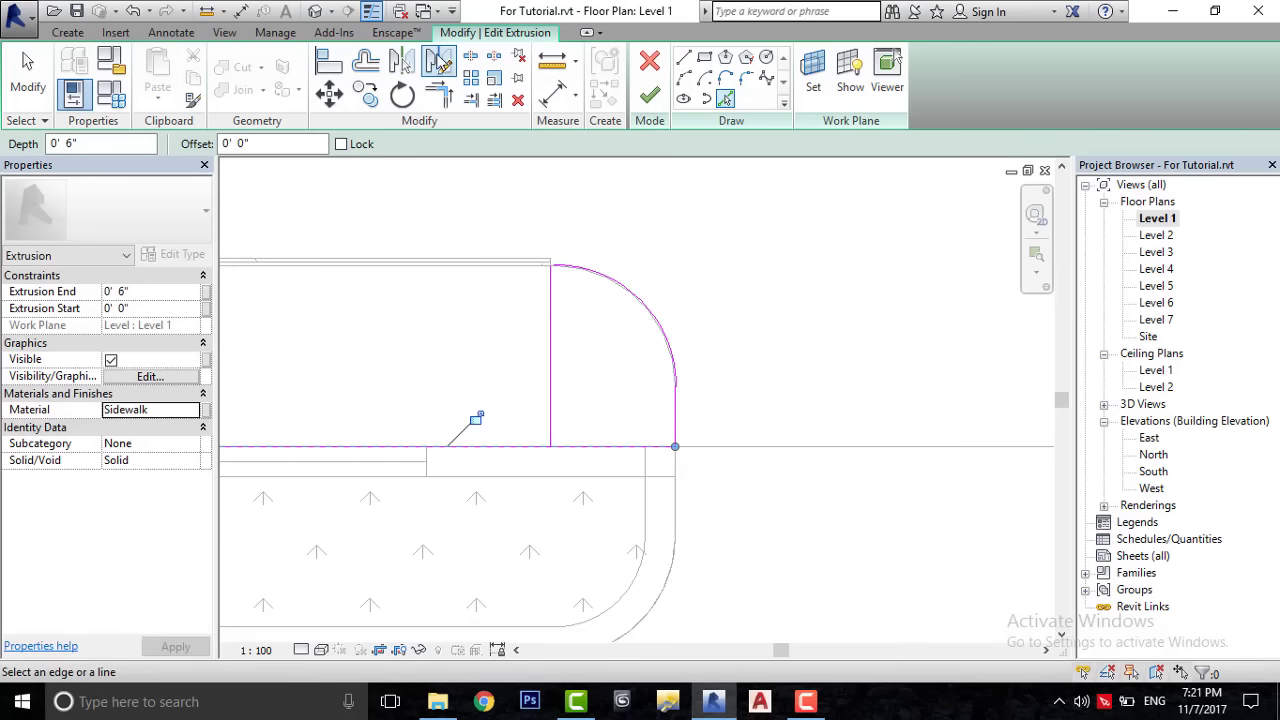
- Trim the vertical and horizontal lines into a corner; finishing reports an open-loop error
click(438, 94)
click(630, 447)
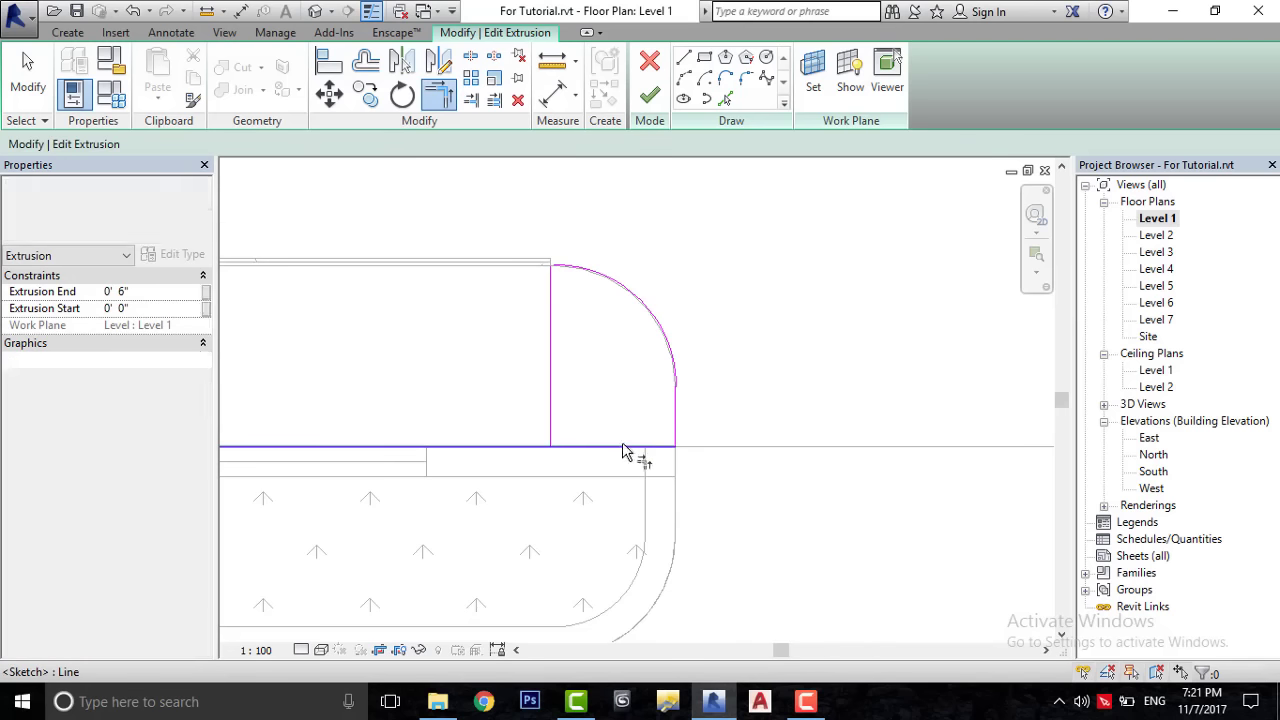
click(552, 408)
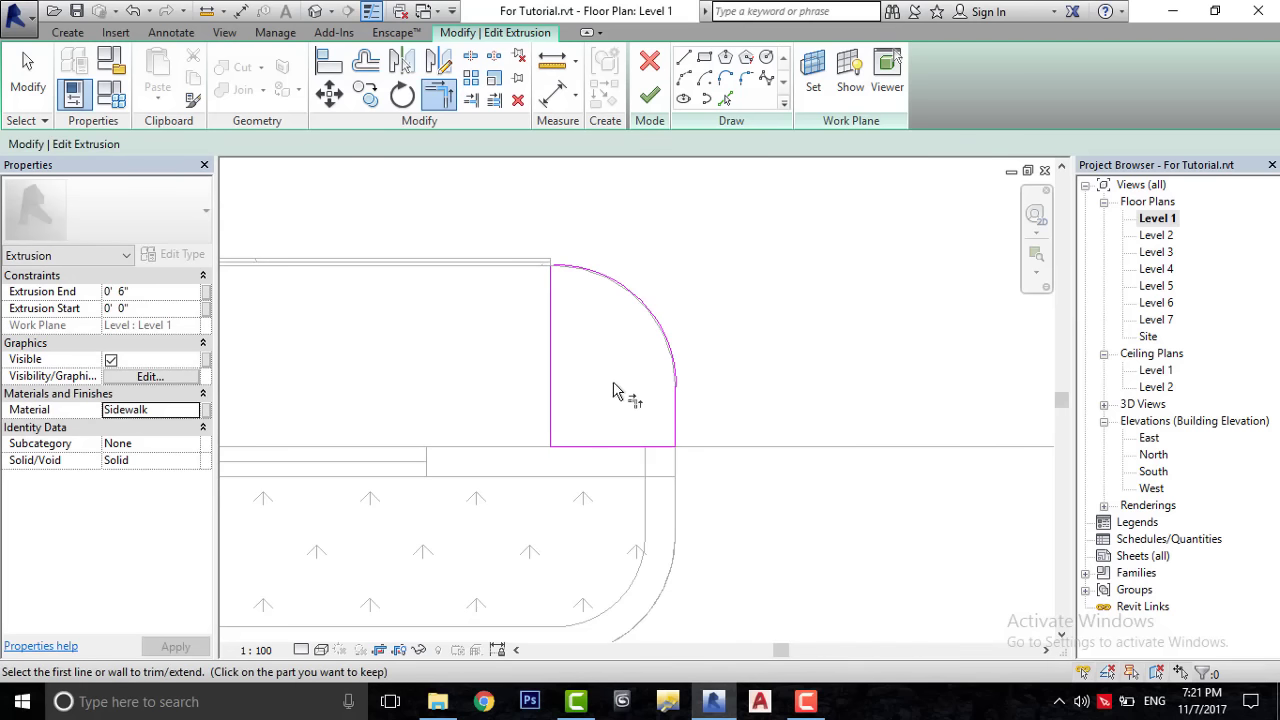
click(645, 106)
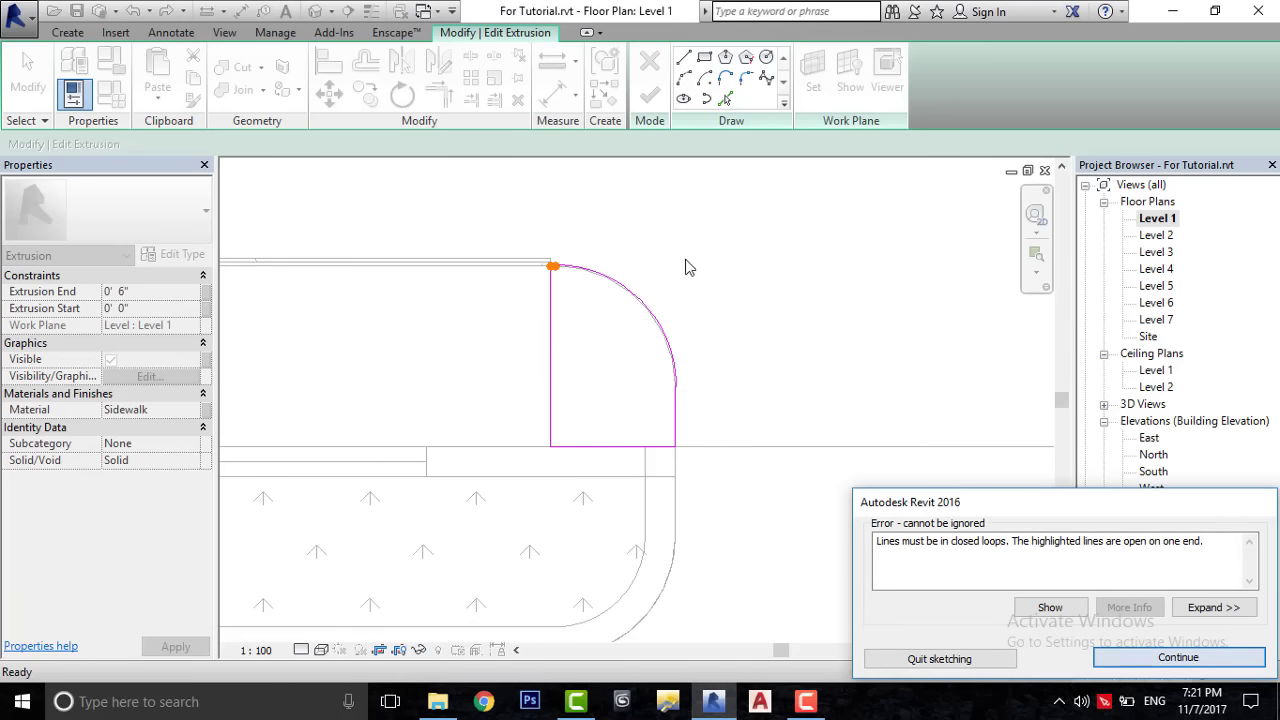
scroll(620, 250, up, 3)
click(1172, 662)
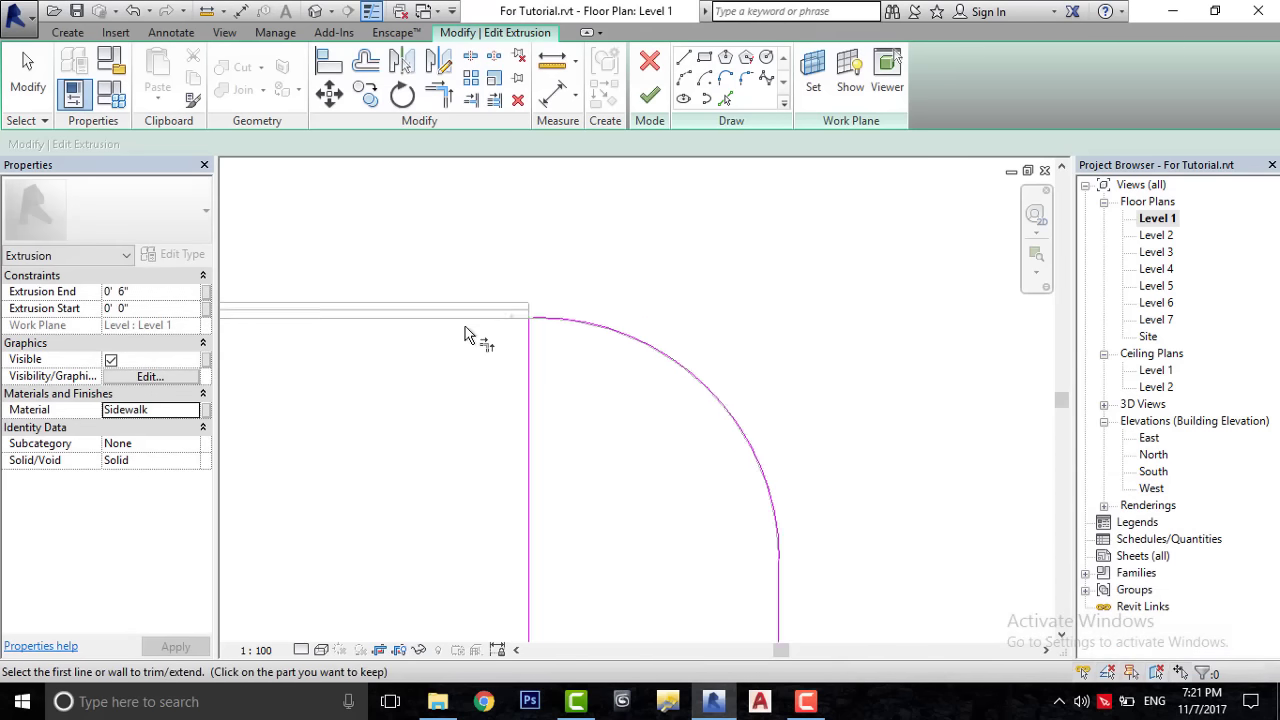
- Extend the arc to the vertical line to close the loop and finish the extrusion
scroll(691, 303, up, 2)
scroll(691, 303, up, 2)
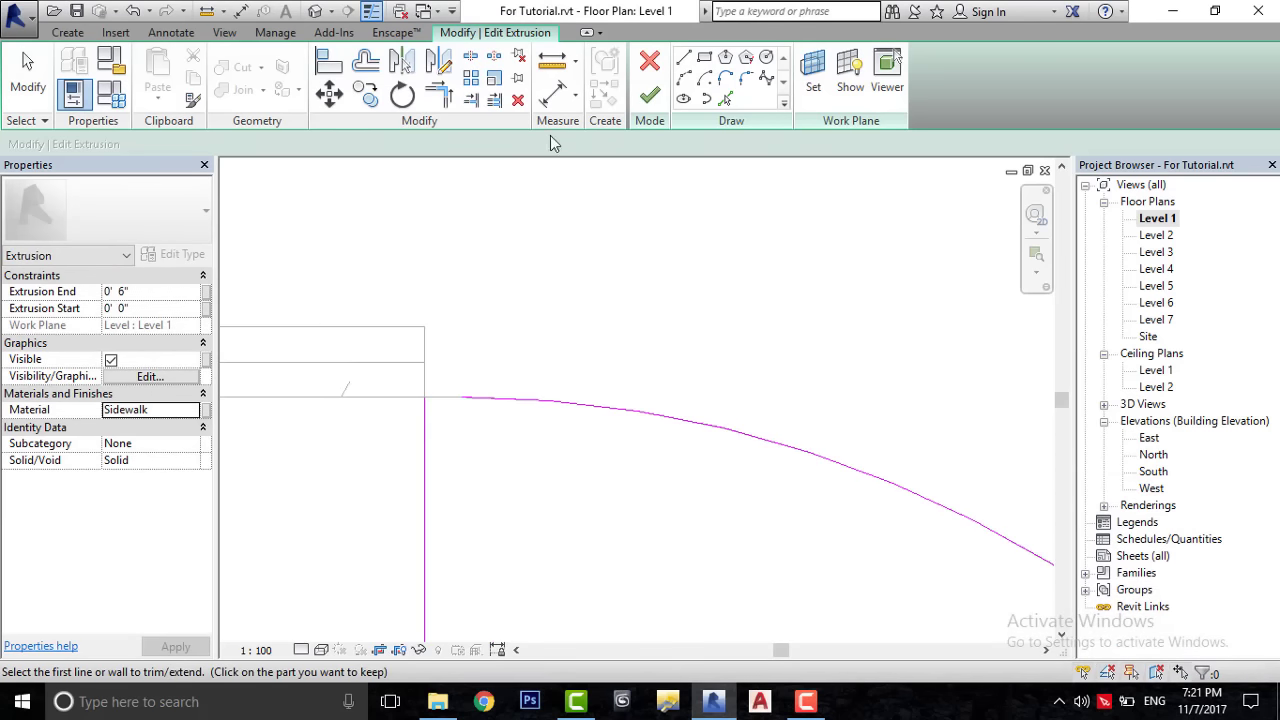
click(532, 405)
click(438, 420)
click(651, 113)
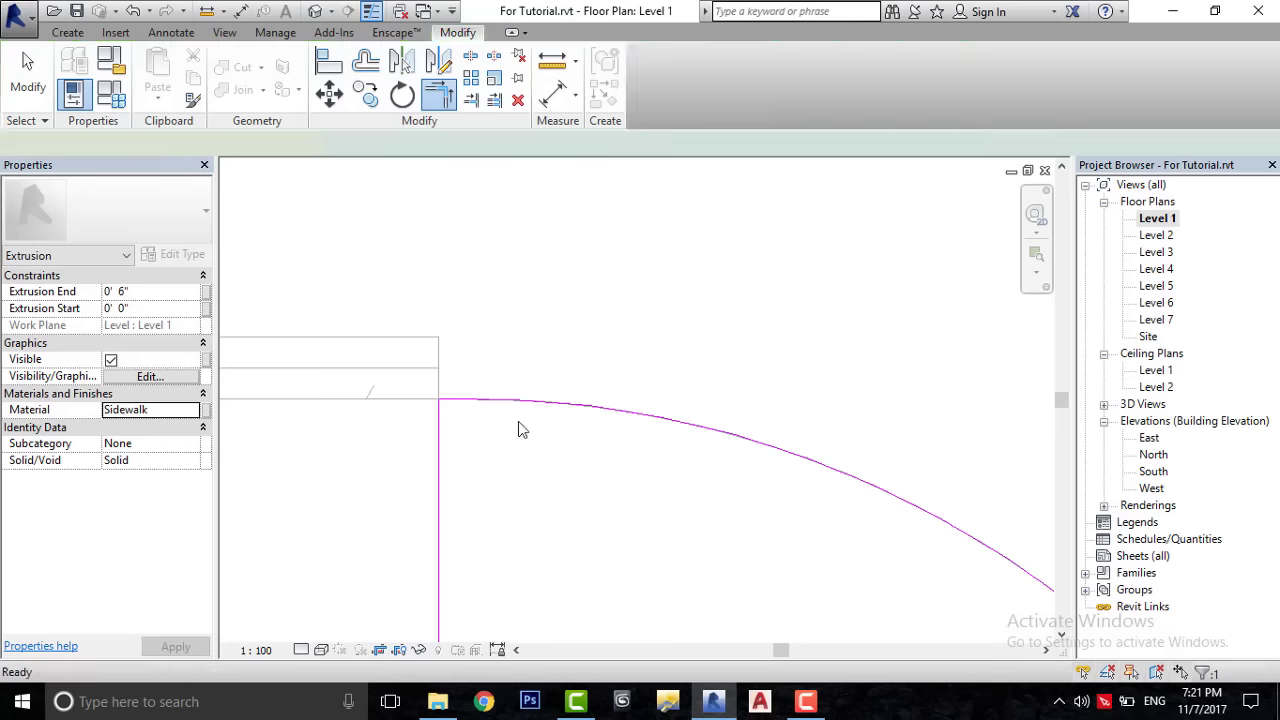
scroll(518, 421, down, 3)
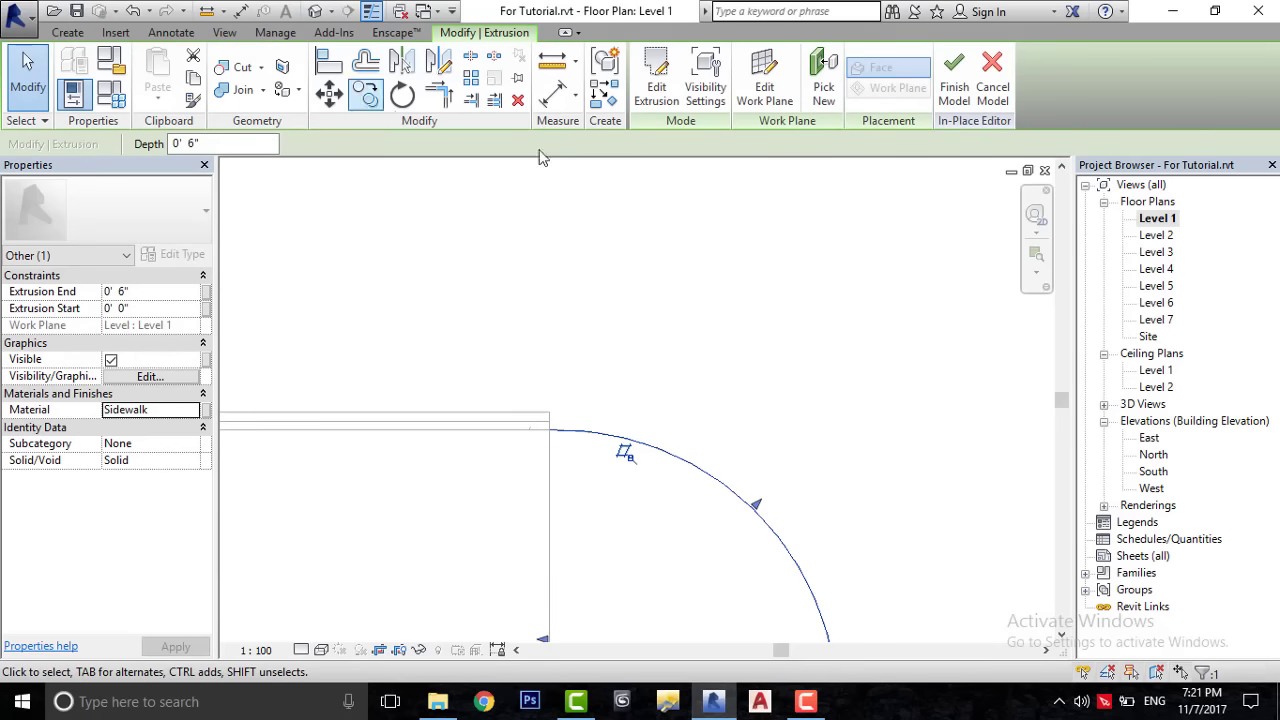
scroll(674, 274, down, 2)
scroll(814, 291, down, 2)
mouse_move(814, 291)
middle_down()
mouse_move(460, 363)
mouse_move(603, 386)
middle_up()
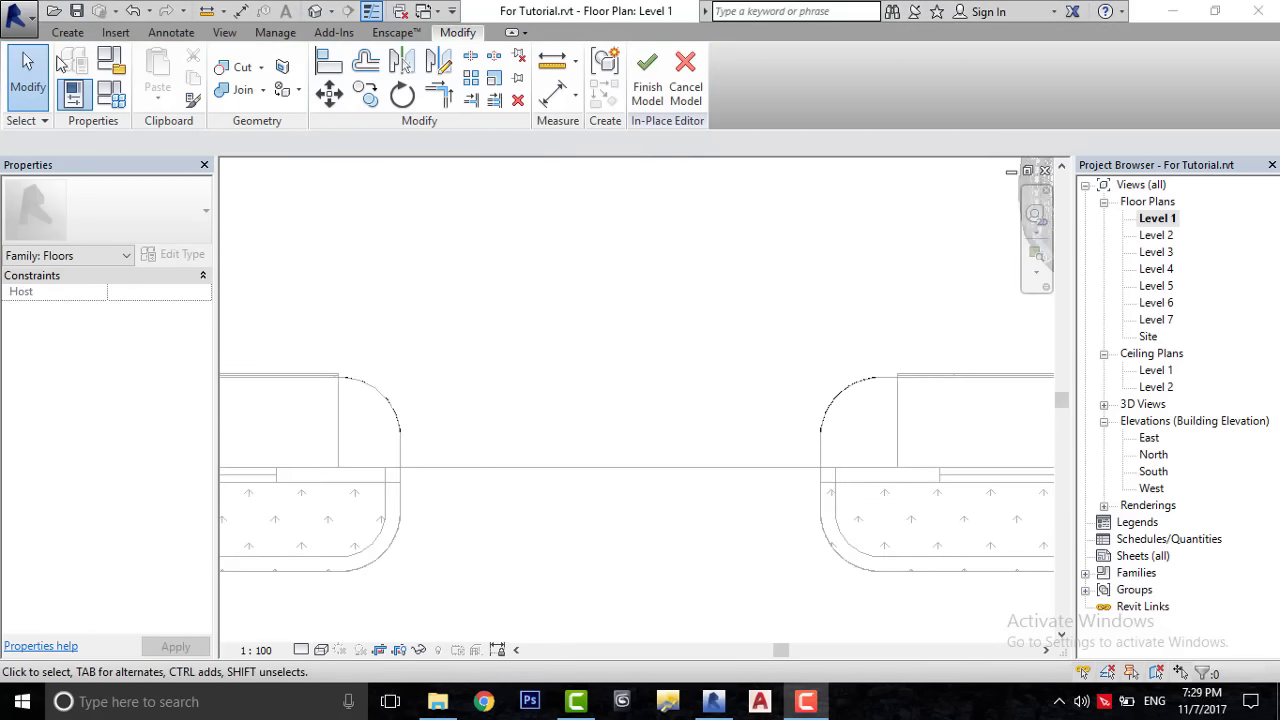
- Create a sweep whose path is the picked rounded corner arc
click(67, 32)
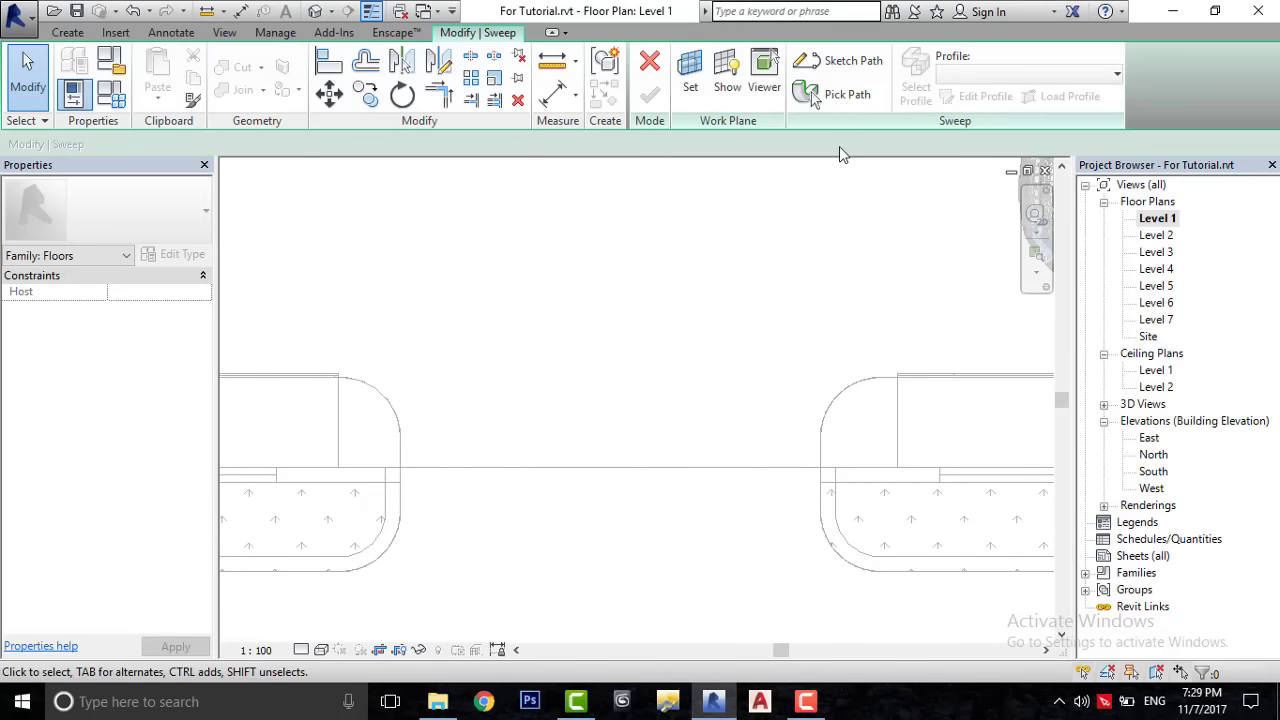
click(813, 93)
scroll(860, 510, up, 2)
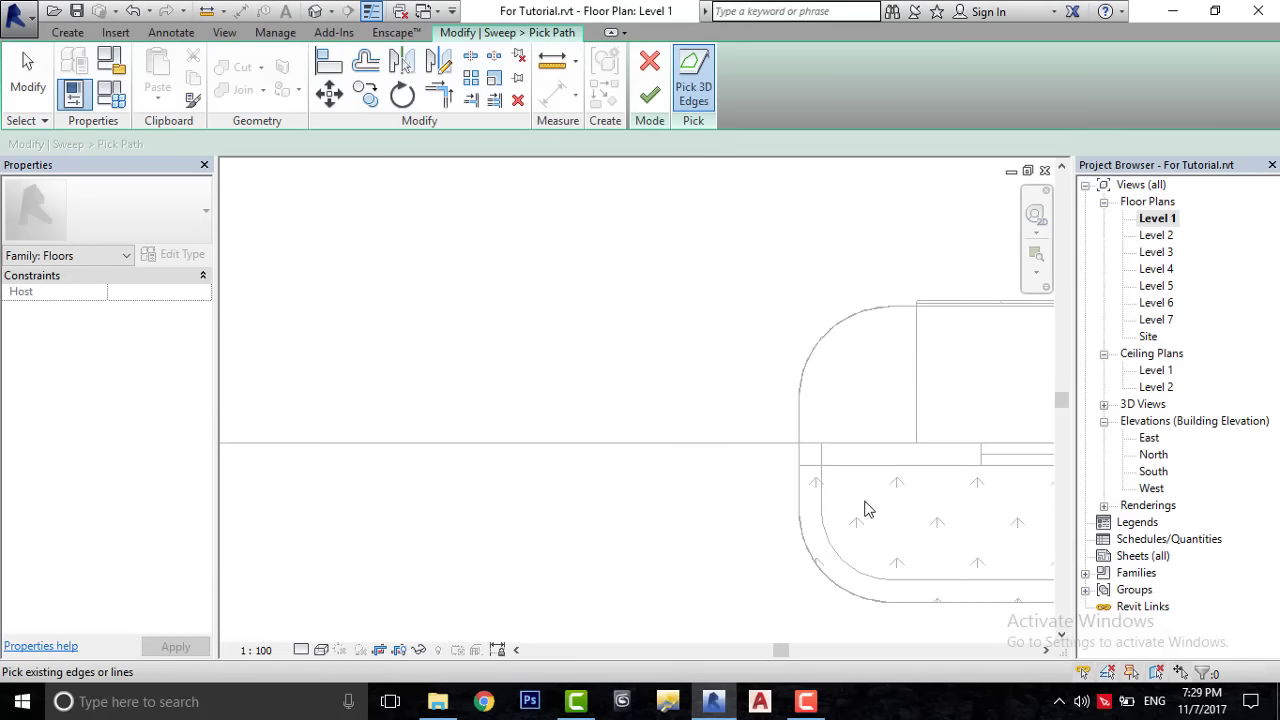
click(876, 318)
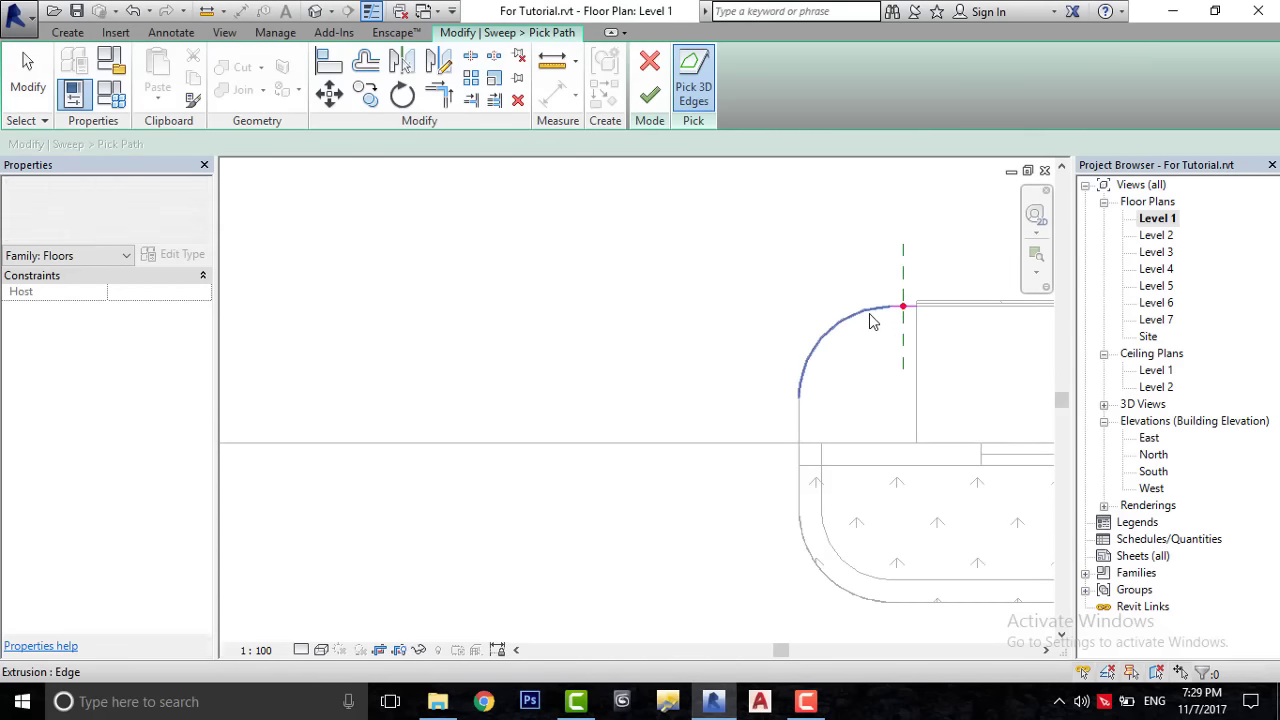
scroll(994, 277, up, 1)
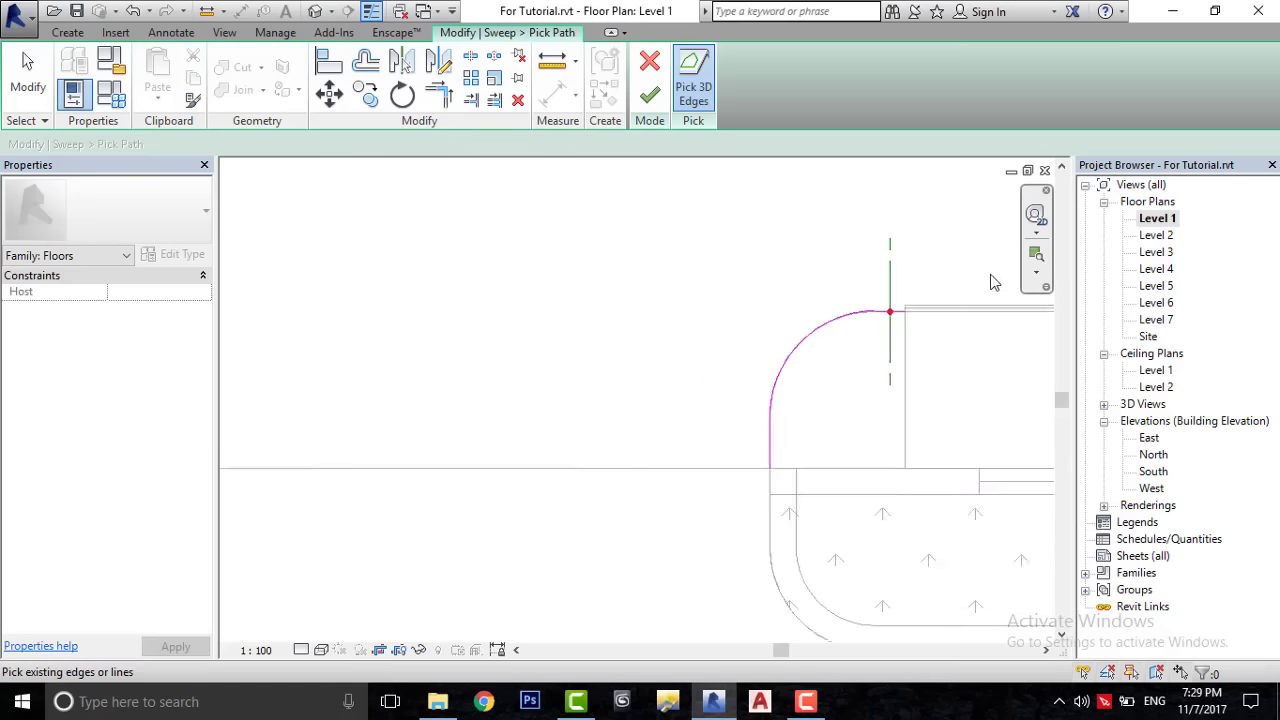
scroll(994, 277, up, 1)
click(649, 94)
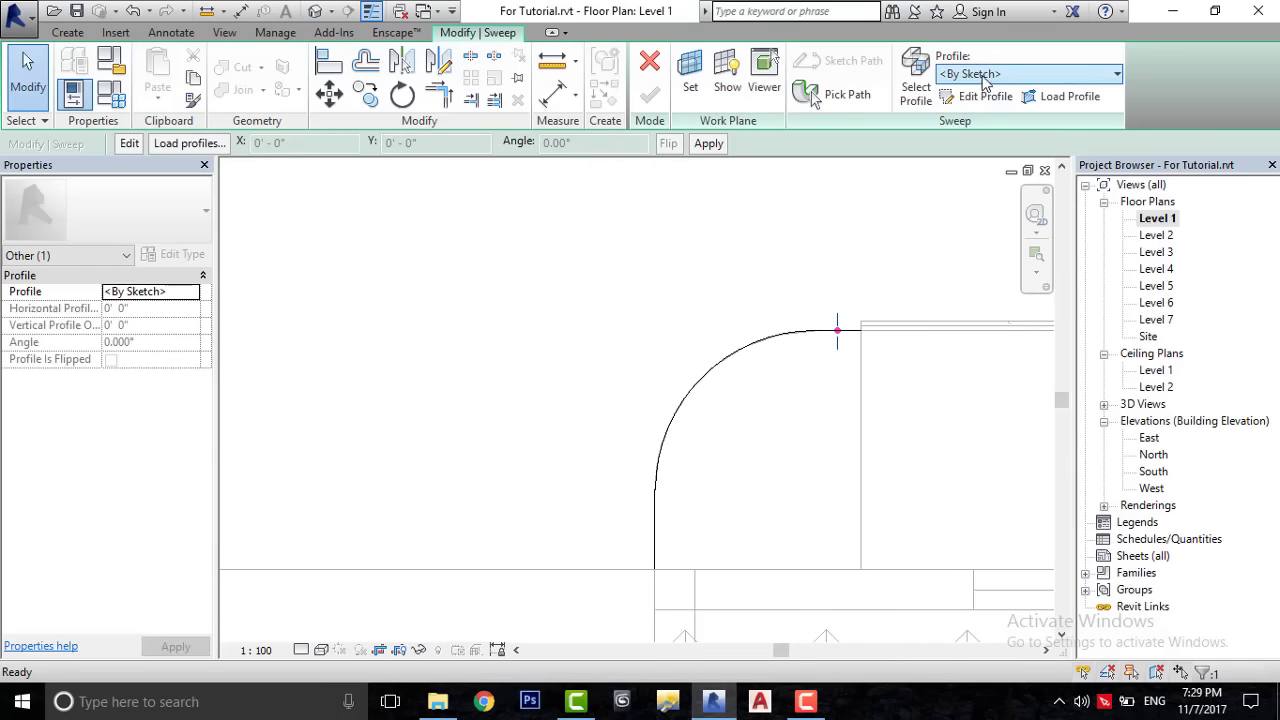
- Assign Sidewalk Edge as the sweep profile
click(990, 74)
scroll(1000, 200, down, 2)
scroll(1060, 225, down, 3)
scroll(1100, 240, down, 3)
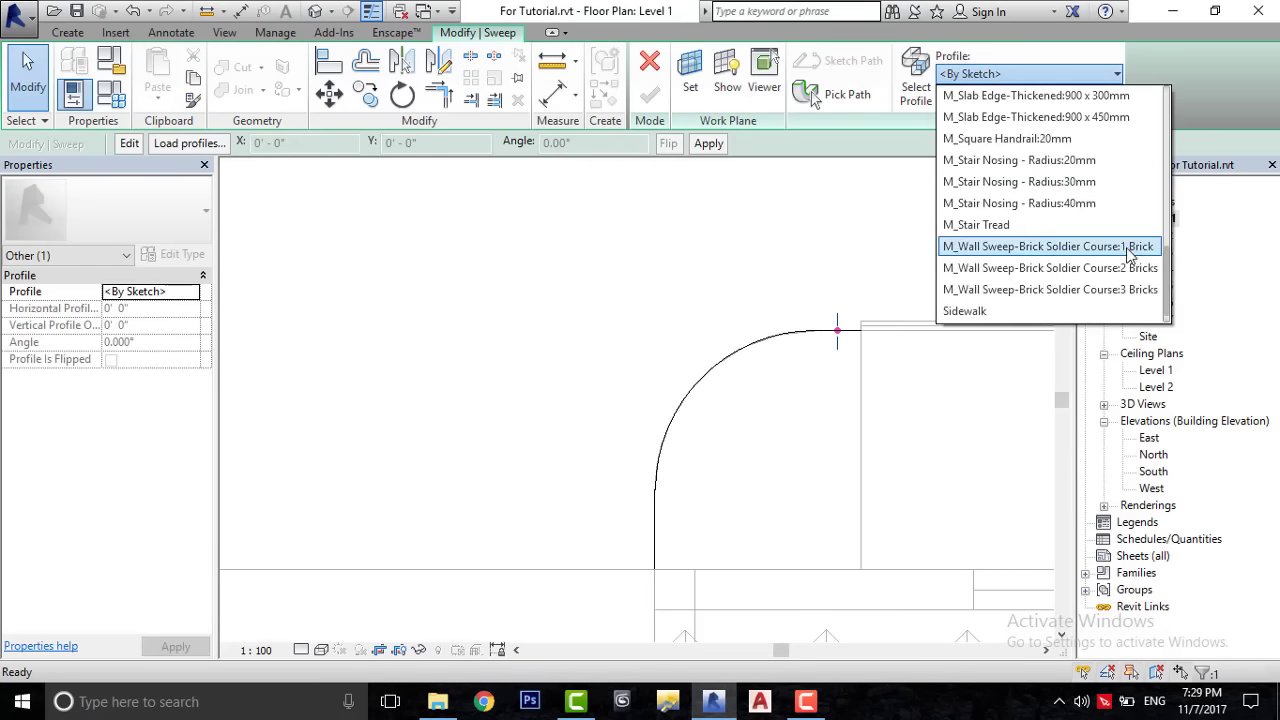
scroll(1043, 312, down, 1)
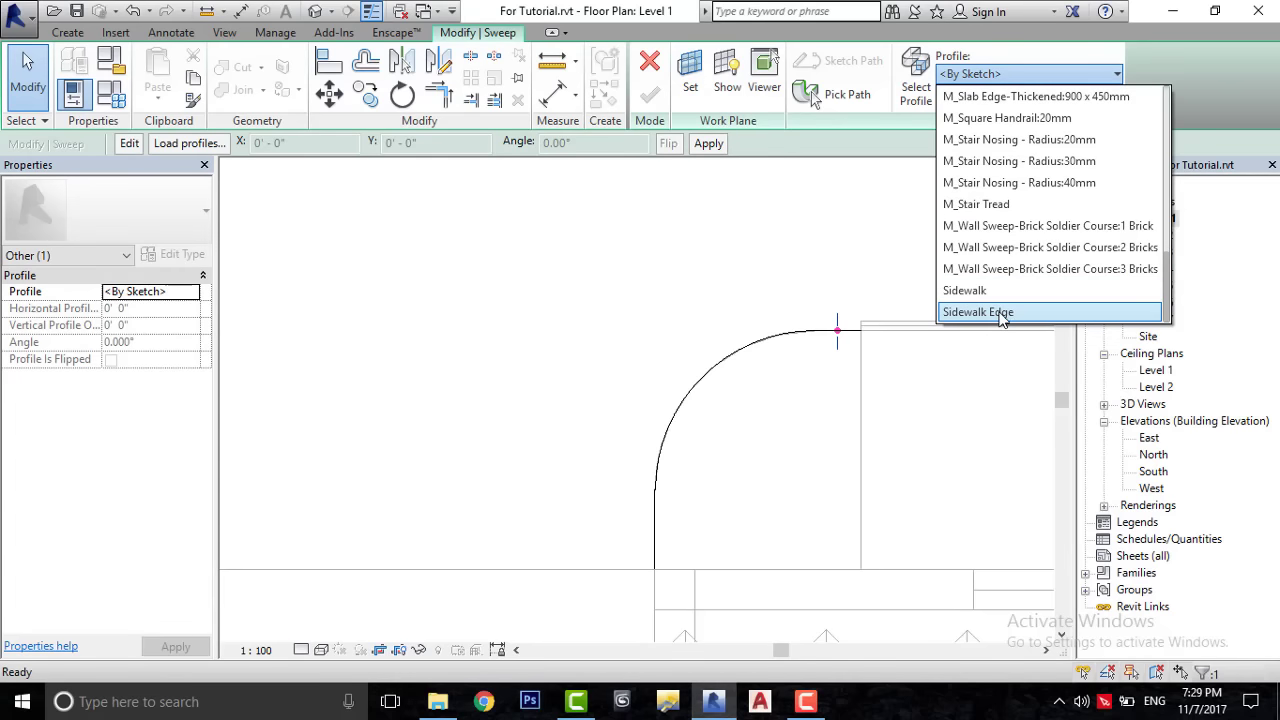
click(1001, 316)
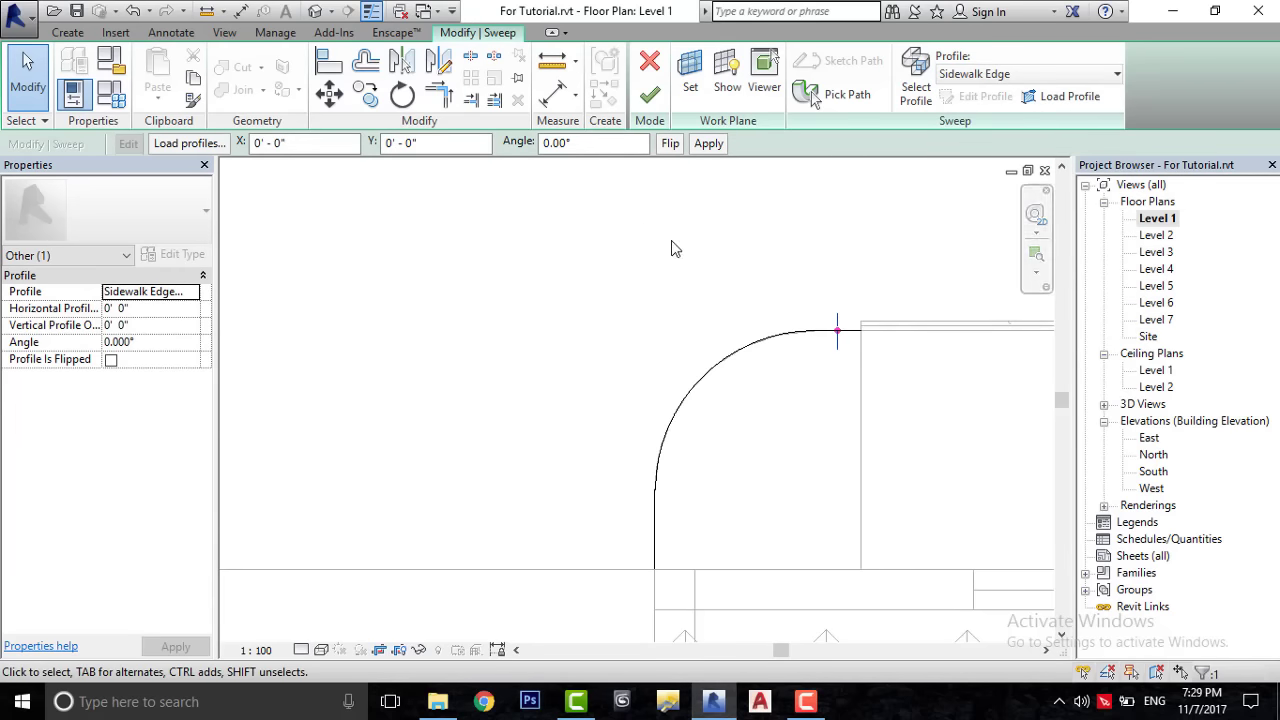
- Switch to the default 3D view with the Shaded visual style
click(314, 12)
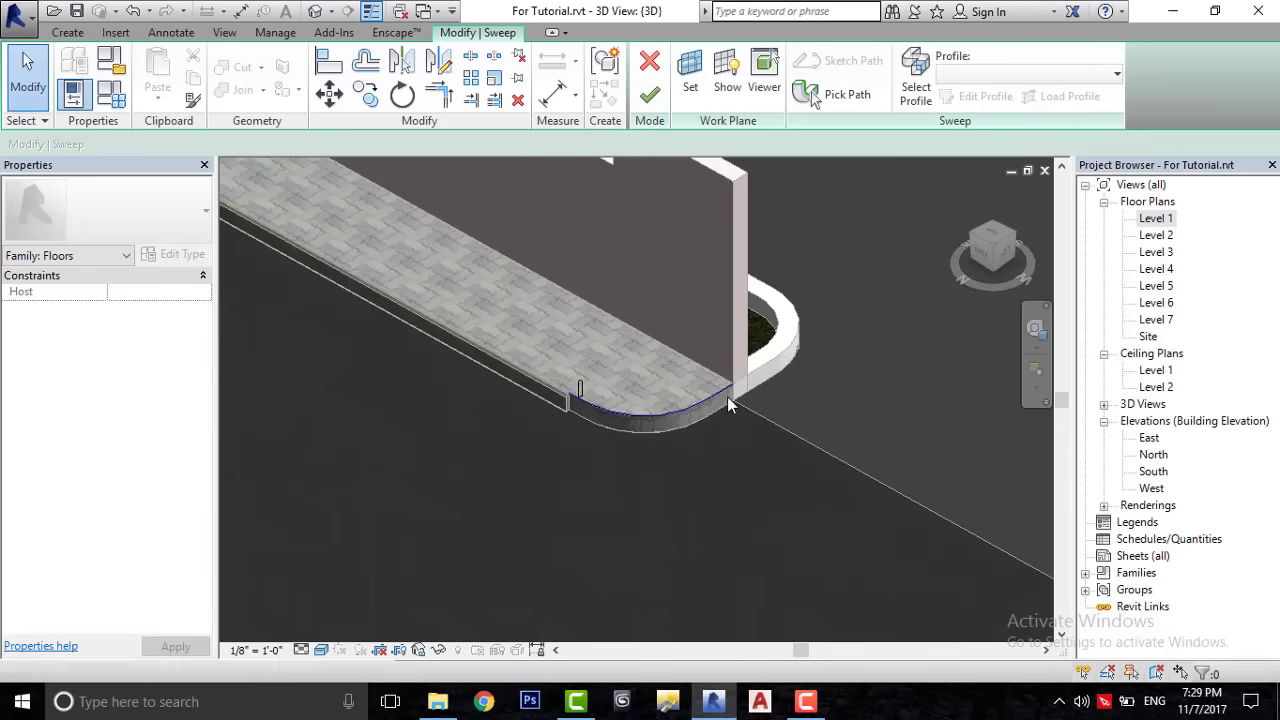
scroll(571, 386, up, 2)
scroll(573, 388, up, 3)
scroll(598, 397, up, 2)
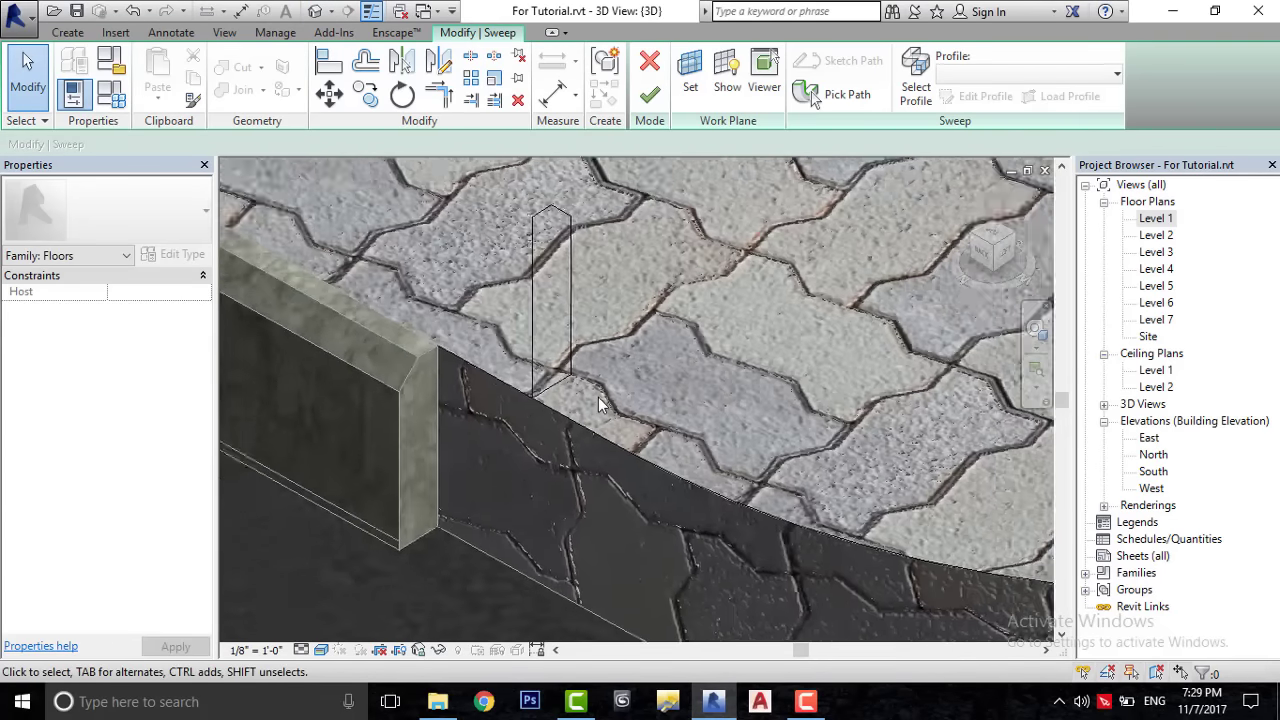
click(301, 650)
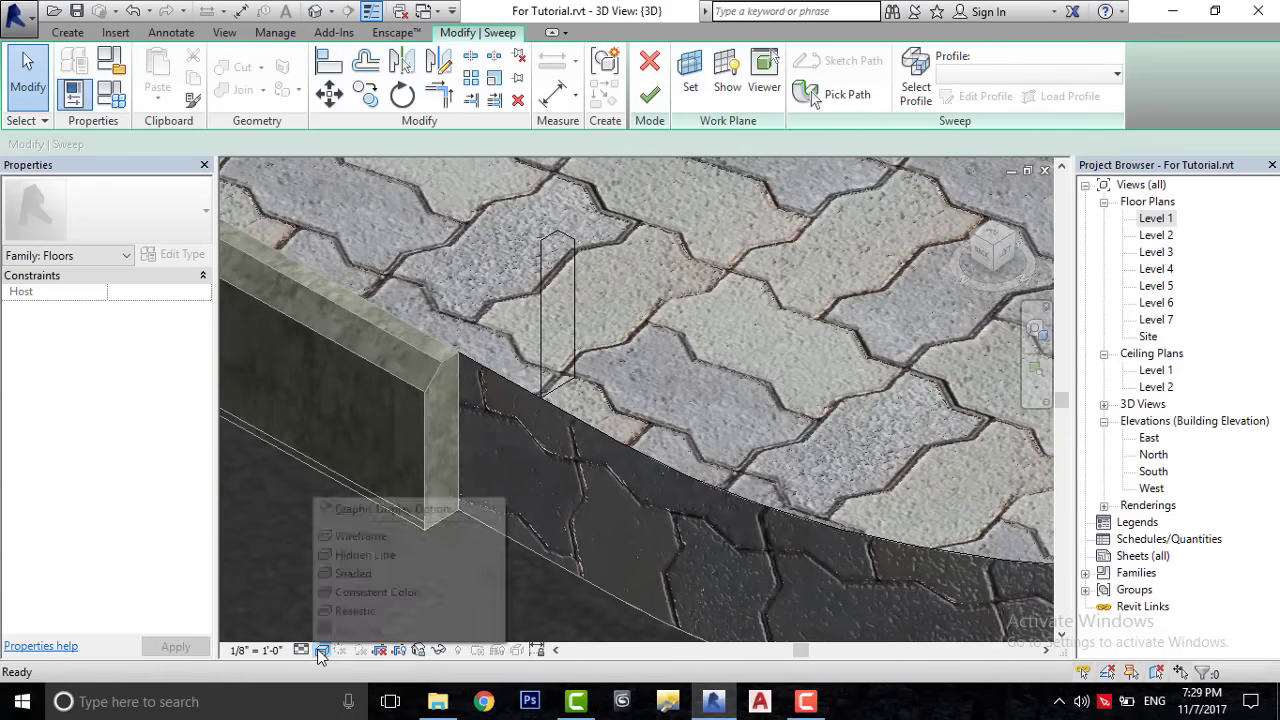
click(355, 570)
scroll(626, 390, down, 1)
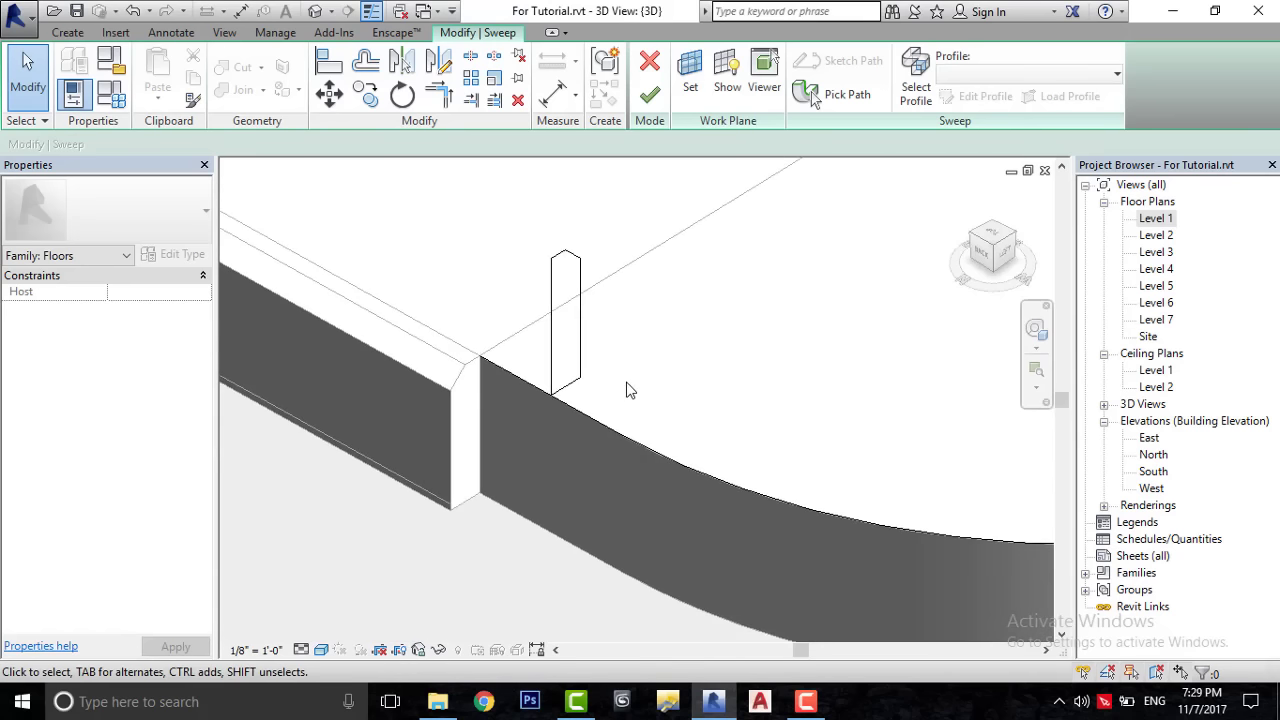
- Flip the Sidewalk Edge profile and give it a -6" vertical profile offset
click(585, 257)
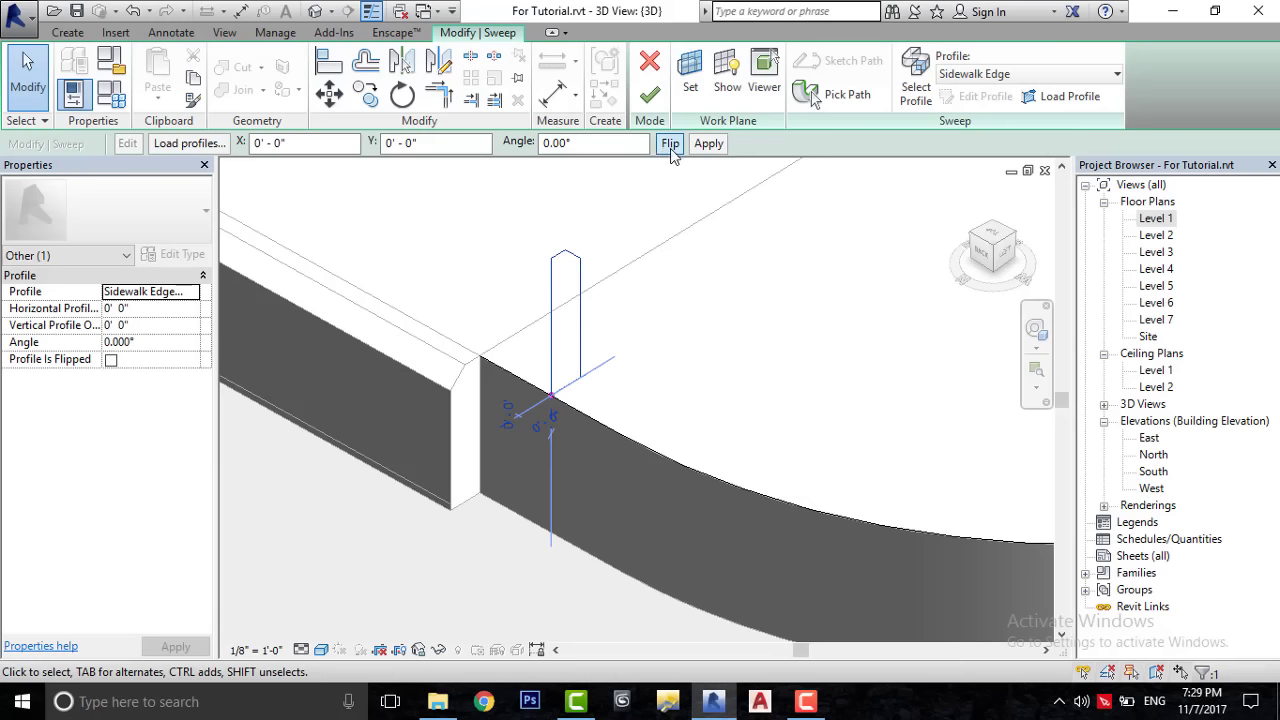
click(671, 146)
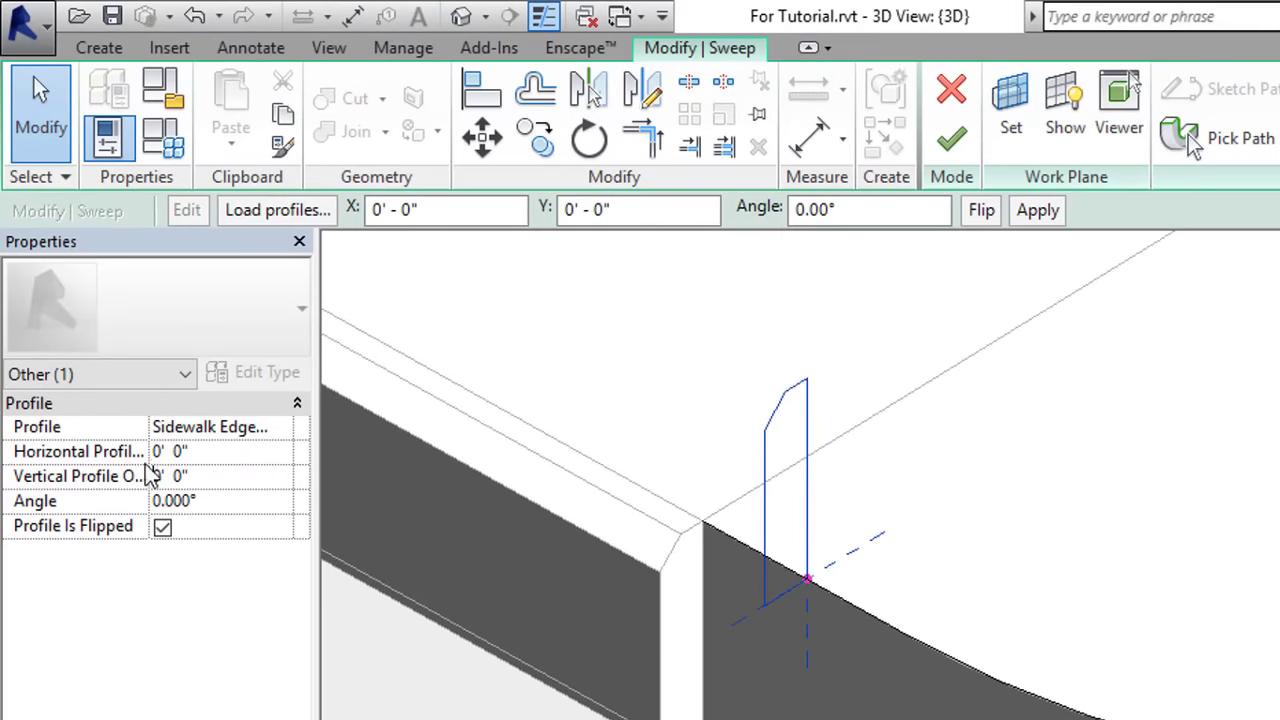
drag(149, 466, 174, 464)
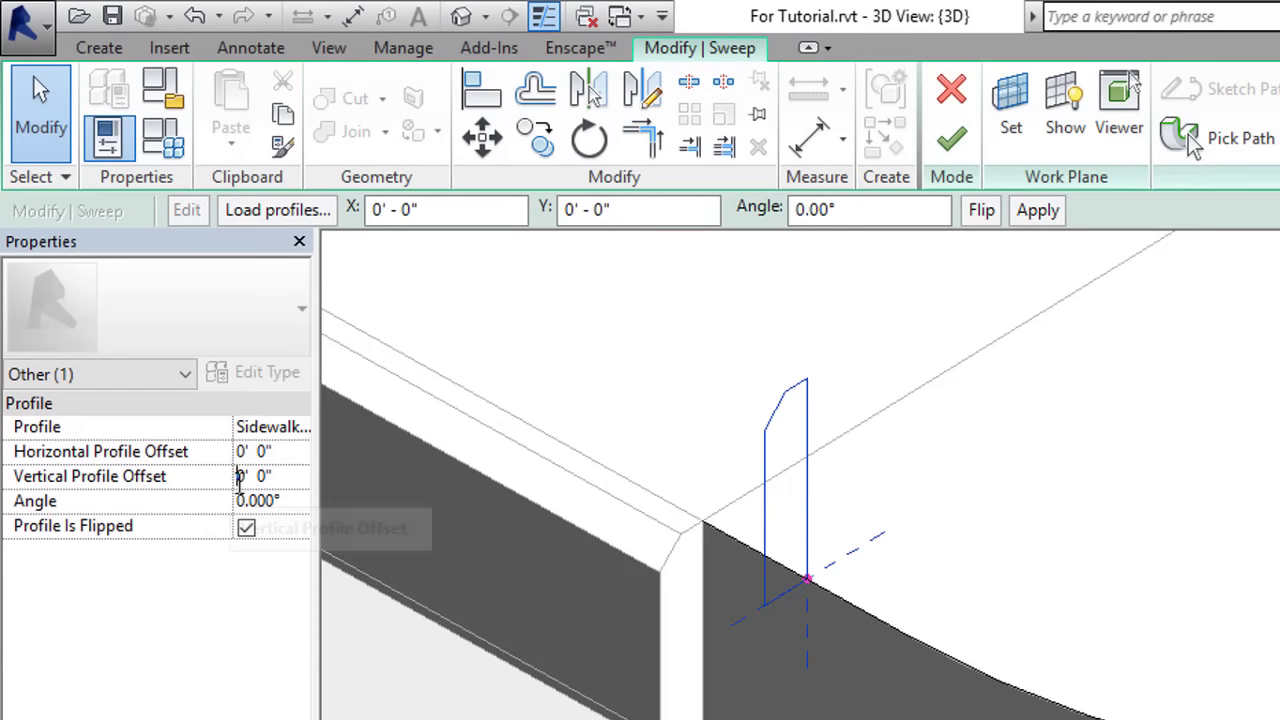
drag(235, 480, 212, 480)
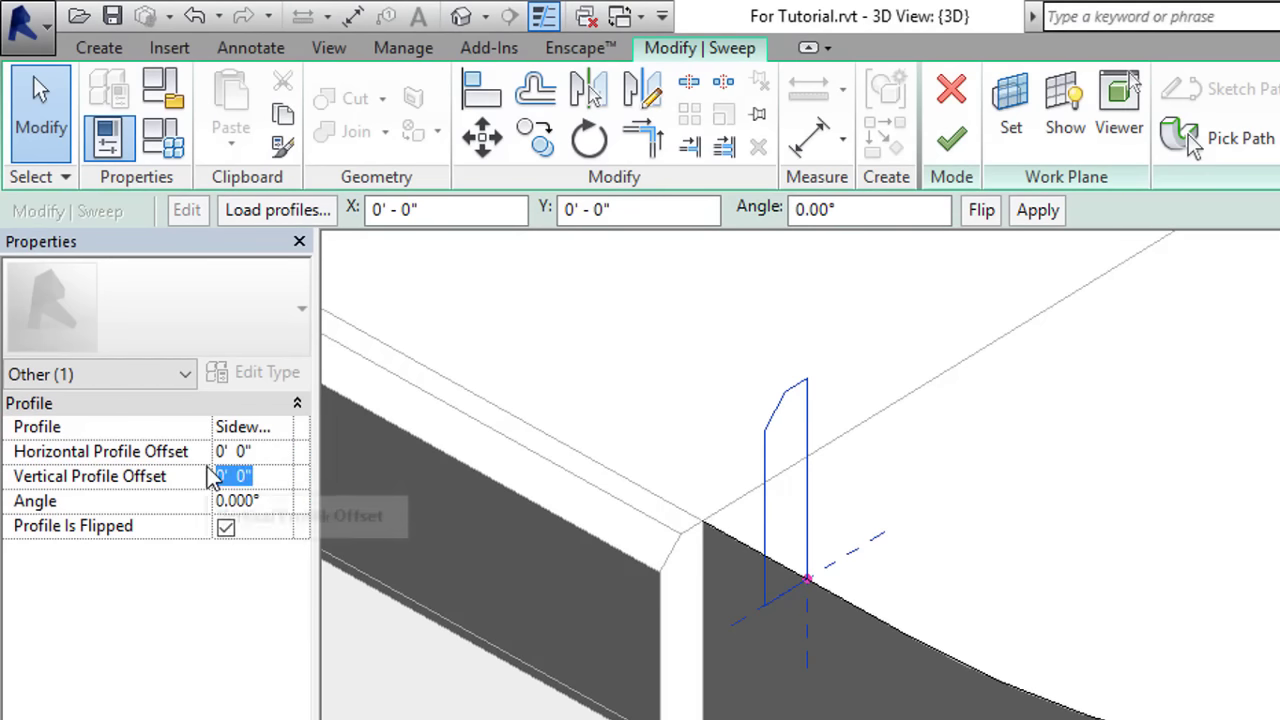
key(BackSpace)
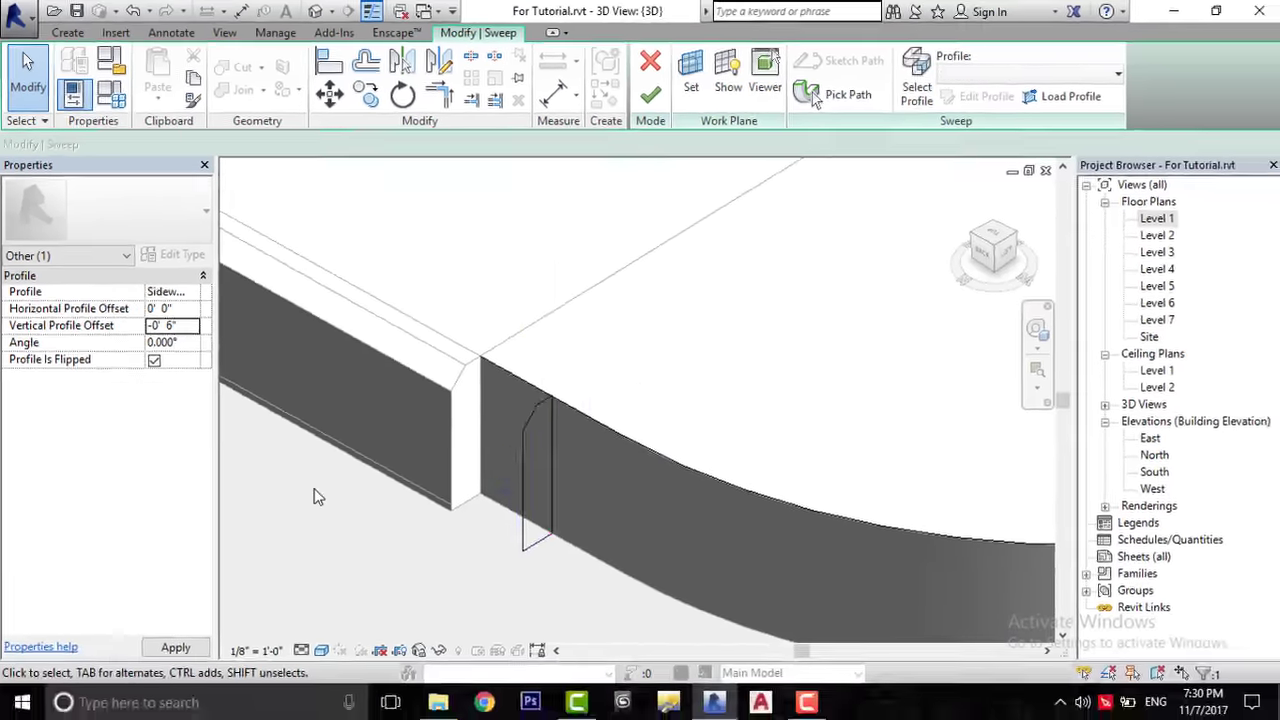
click(604, 570)
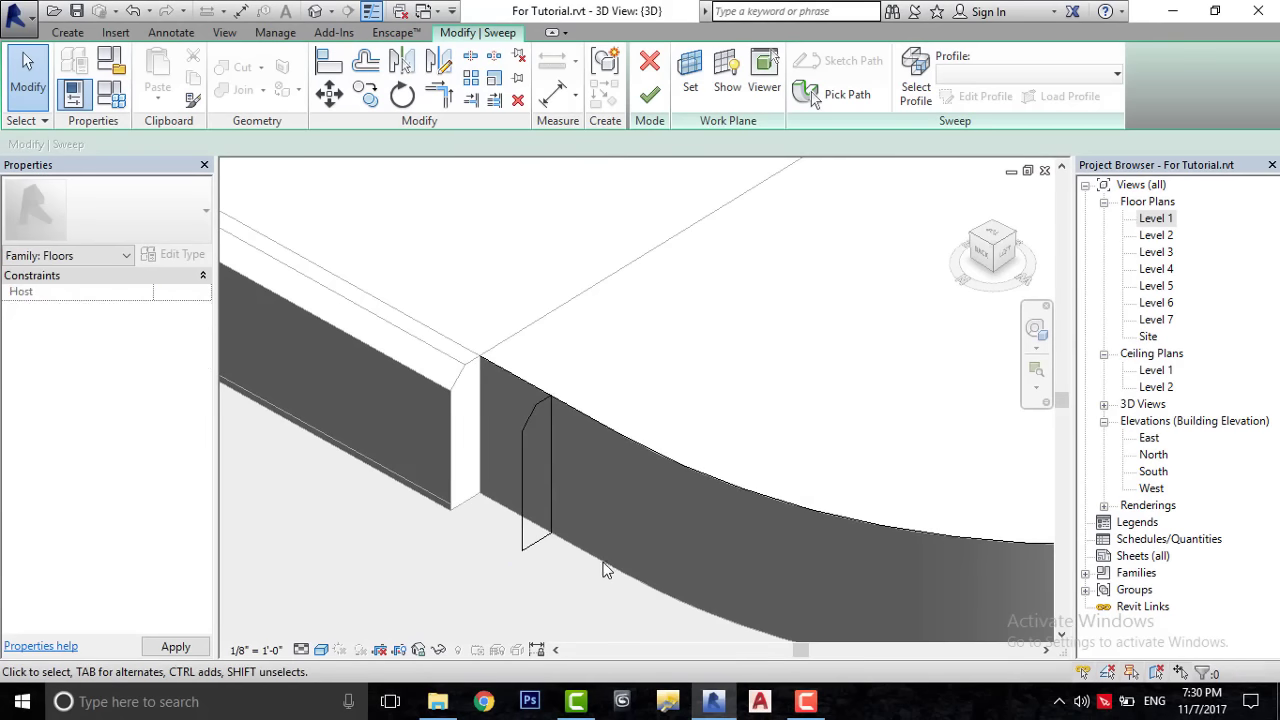
shift+middle_drag(471, 486, 511, 378)
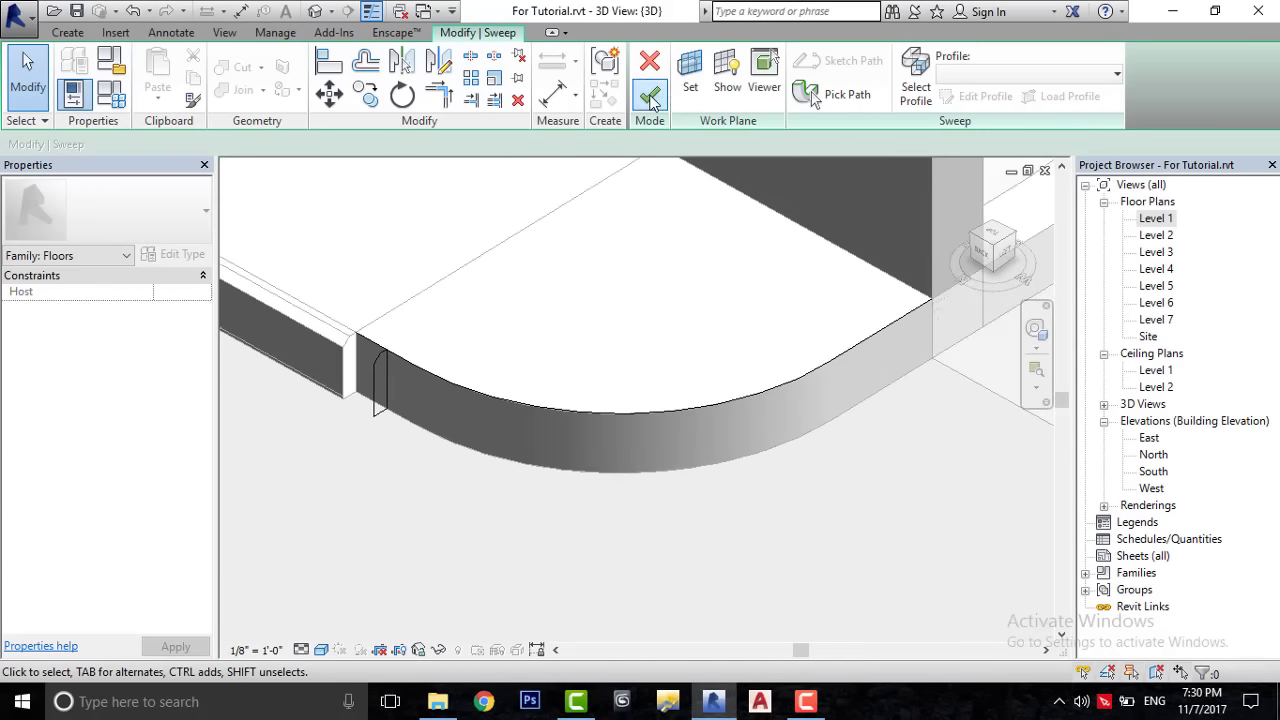
- Finish the sweep and reselect the curved sidewalk-edge sweep
click(650, 97)
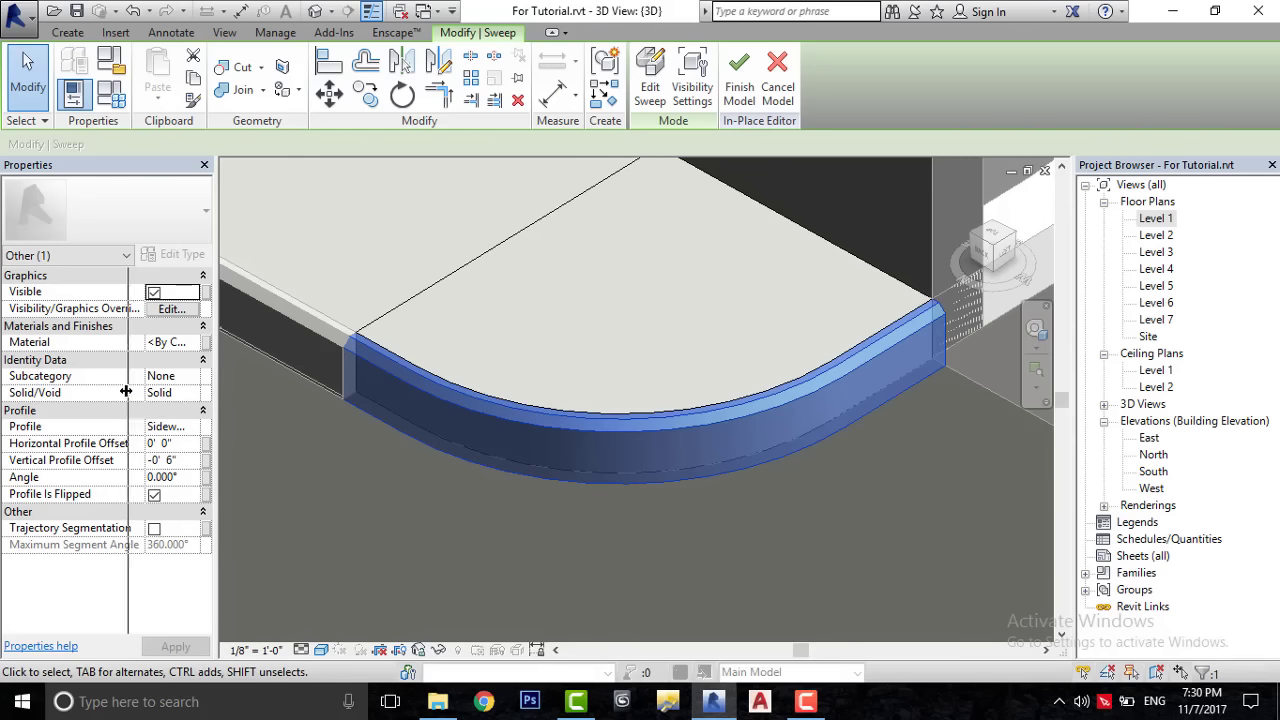
drag(145, 390, 84, 392)
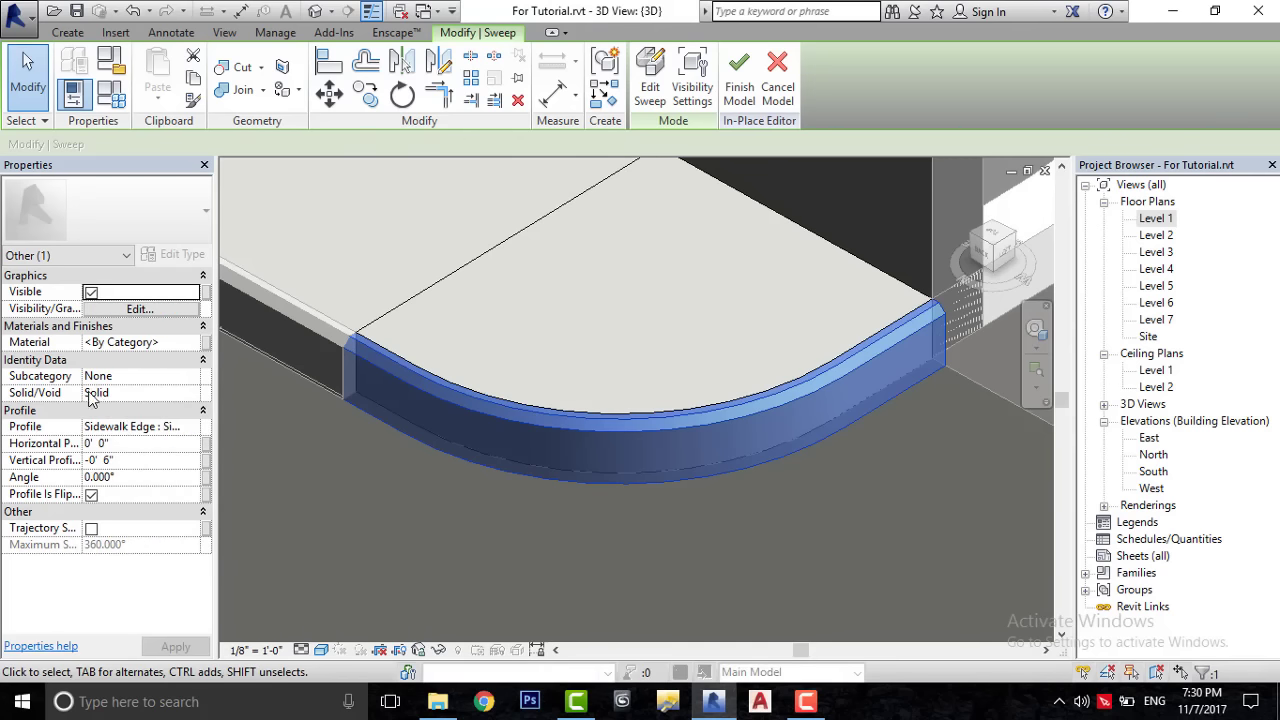
click(374, 475)
click(474, 427)
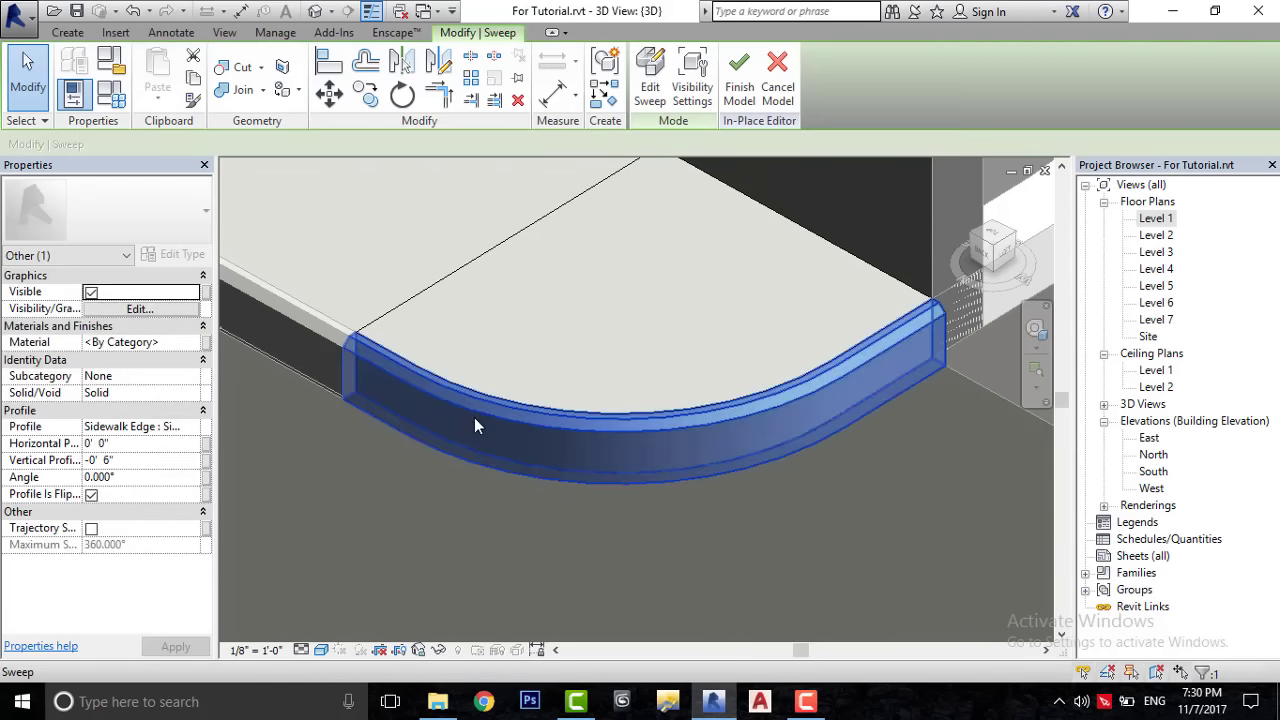
- Give the sweep the Concrete, Lightweight material with Use Render Appearance enabled
click(197, 344)
click(197, 343)
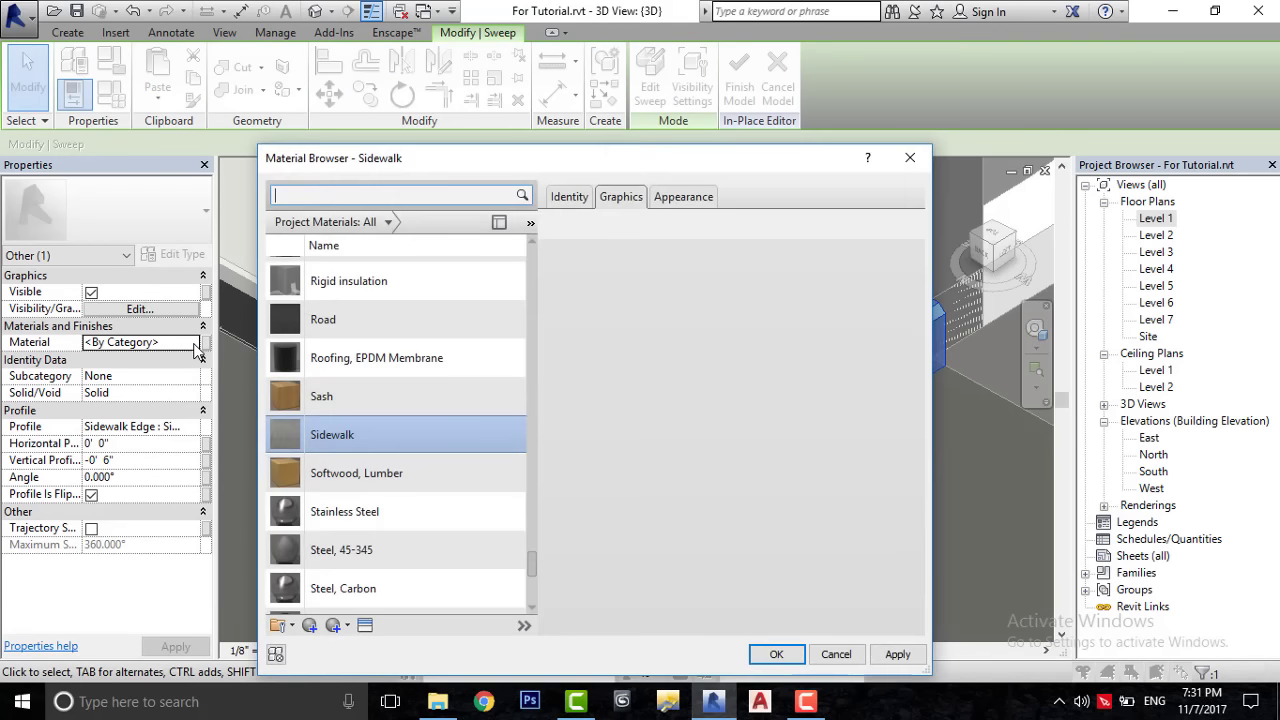
scroll(390, 425, down, 1)
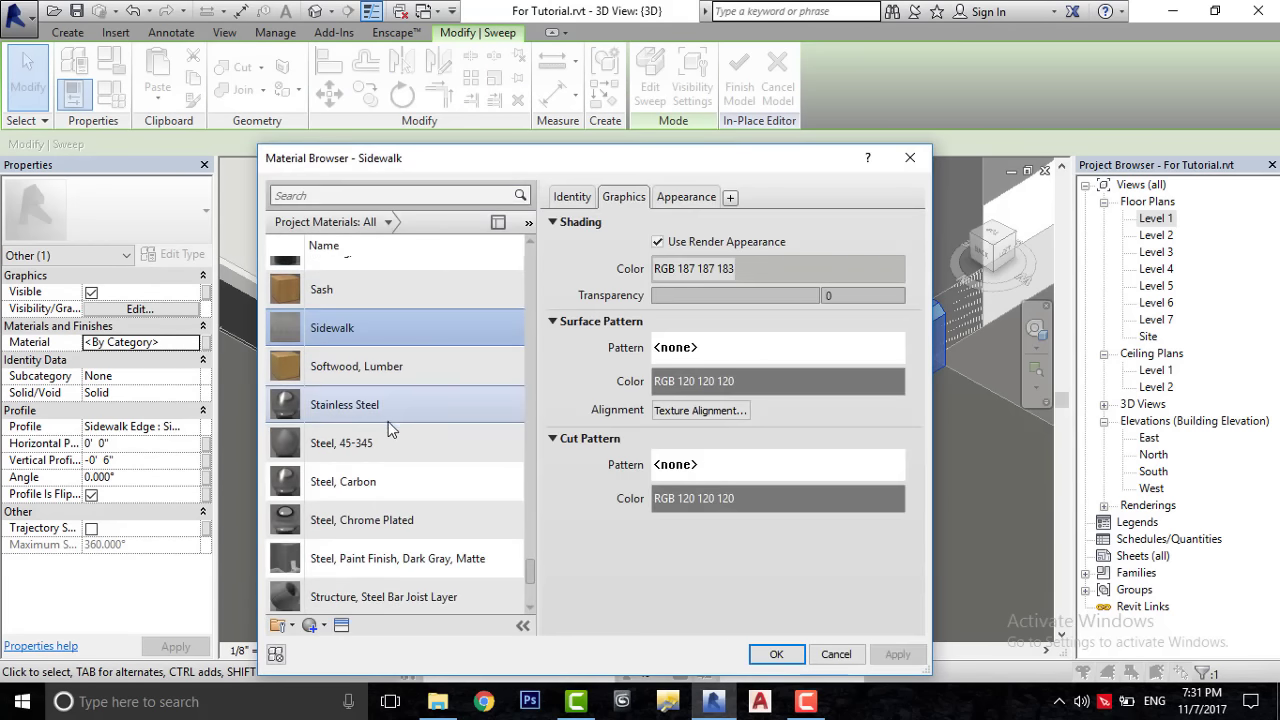
scroll(380, 400, up, 2)
scroll(377, 381, up, 1)
click(381, 196)
text(conc)
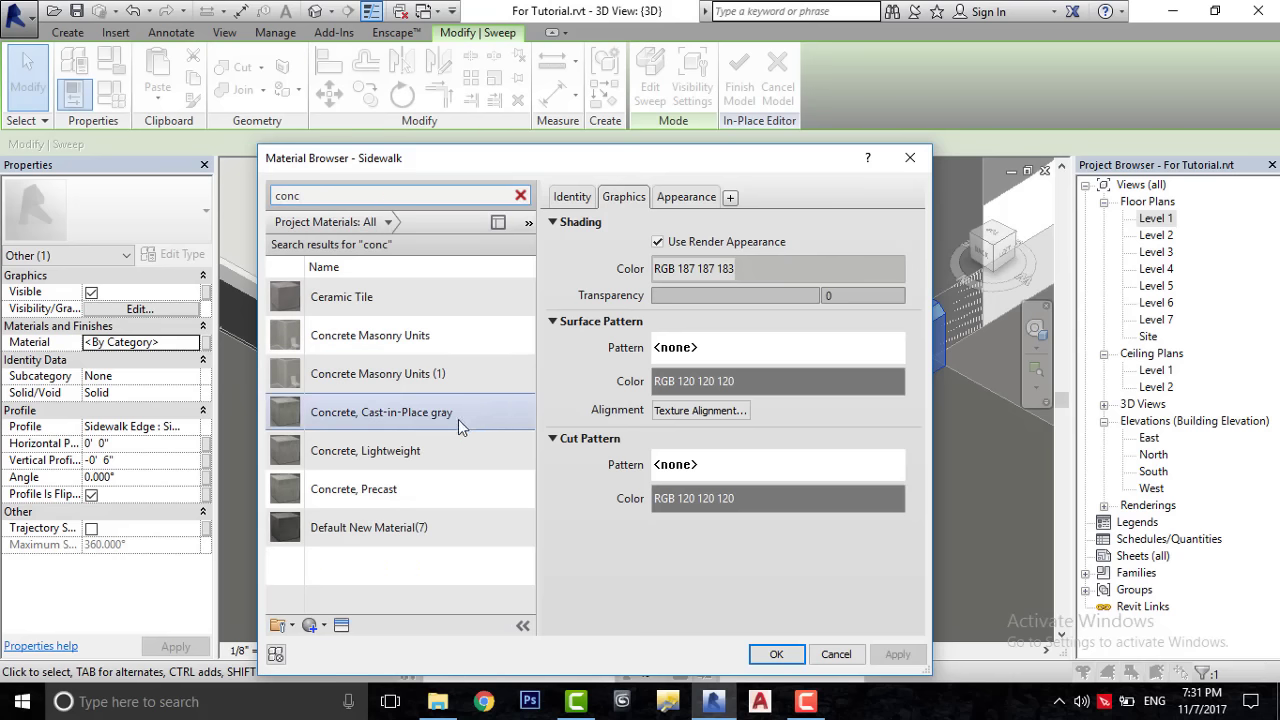
click(405, 466)
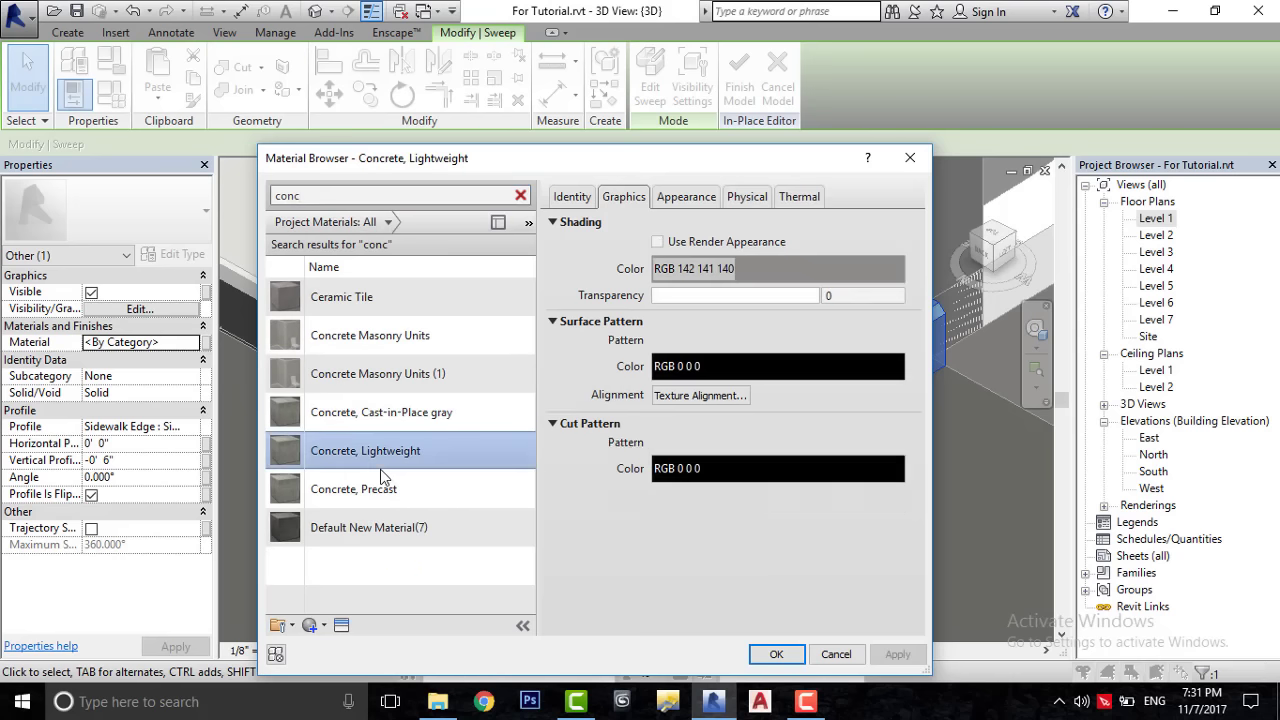
click(684, 197)
click(623, 197)
click(678, 293)
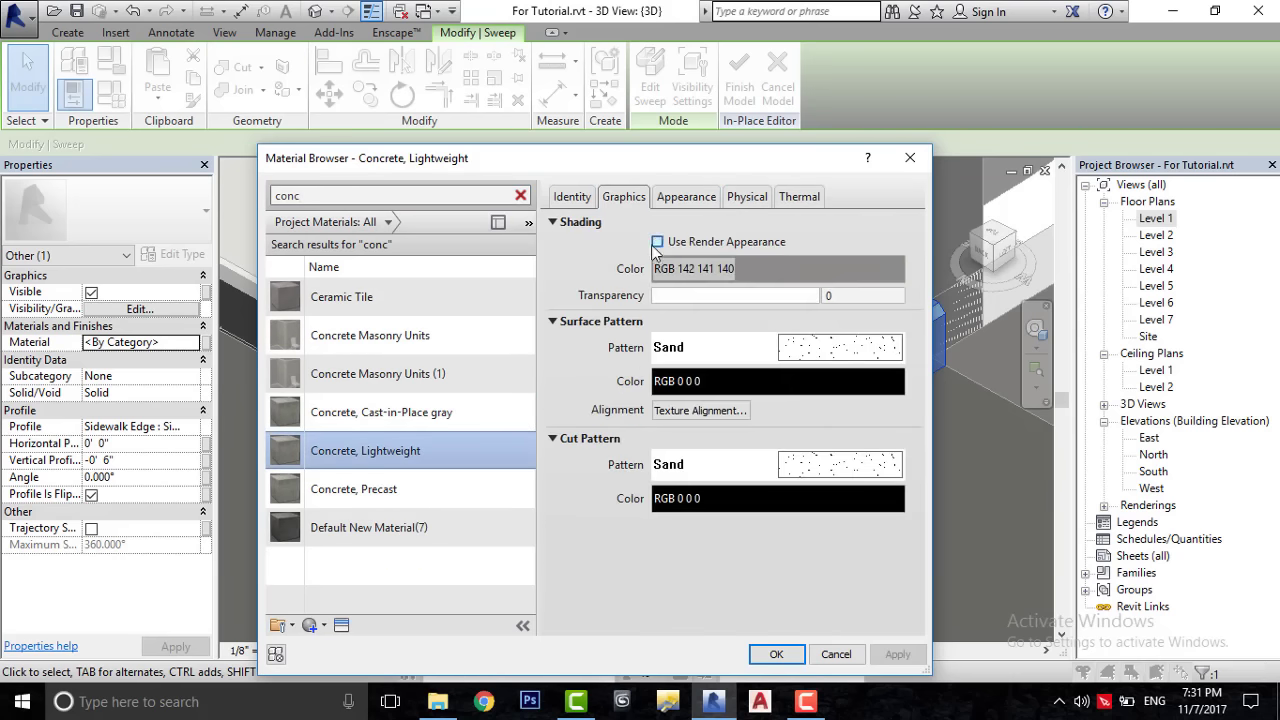
click(656, 243)
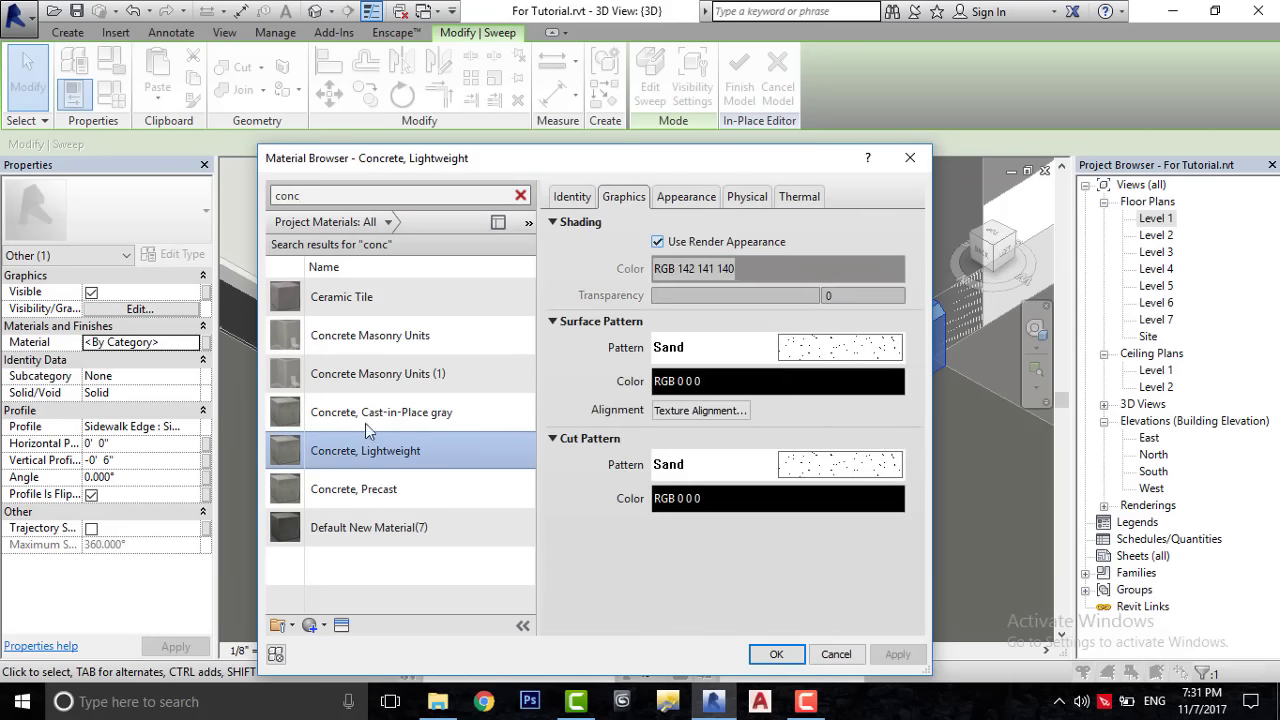
click(765, 650)
click(521, 534)
- Zoom and pan the 3D view to inspect the right rounded slab end
scroll(290, 352, up, 5)
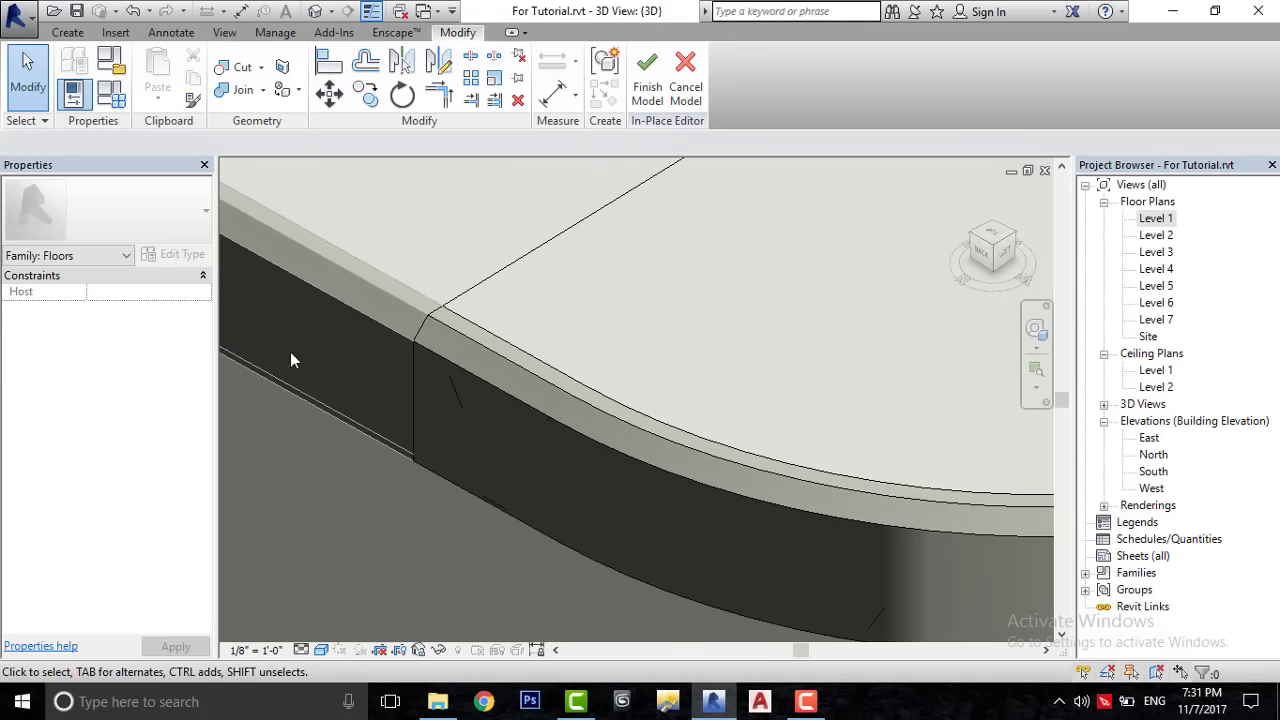
scroll(376, 346, down, 2)
scroll(420, 271, down, 2)
scroll(435, 257, down, 2)
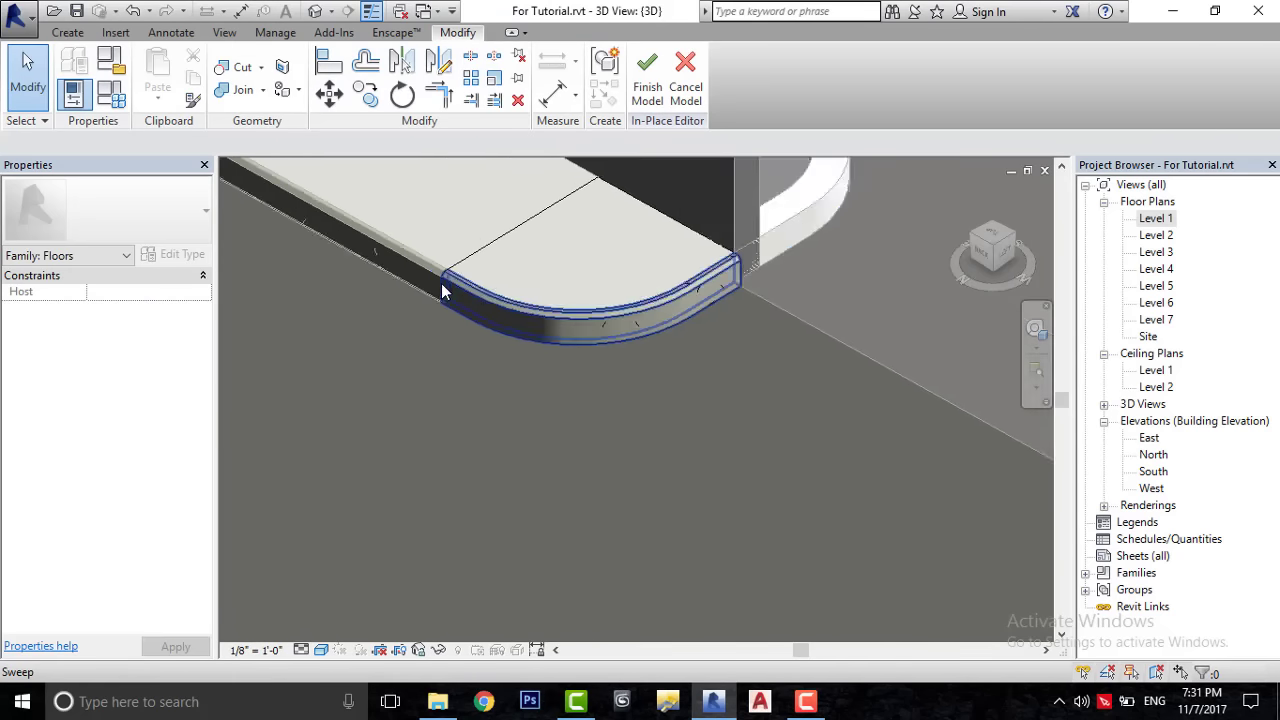
scroll(441, 283, down, 2)
middle_drag(840, 387, 803, 354)
scroll(897, 475, up, 2)
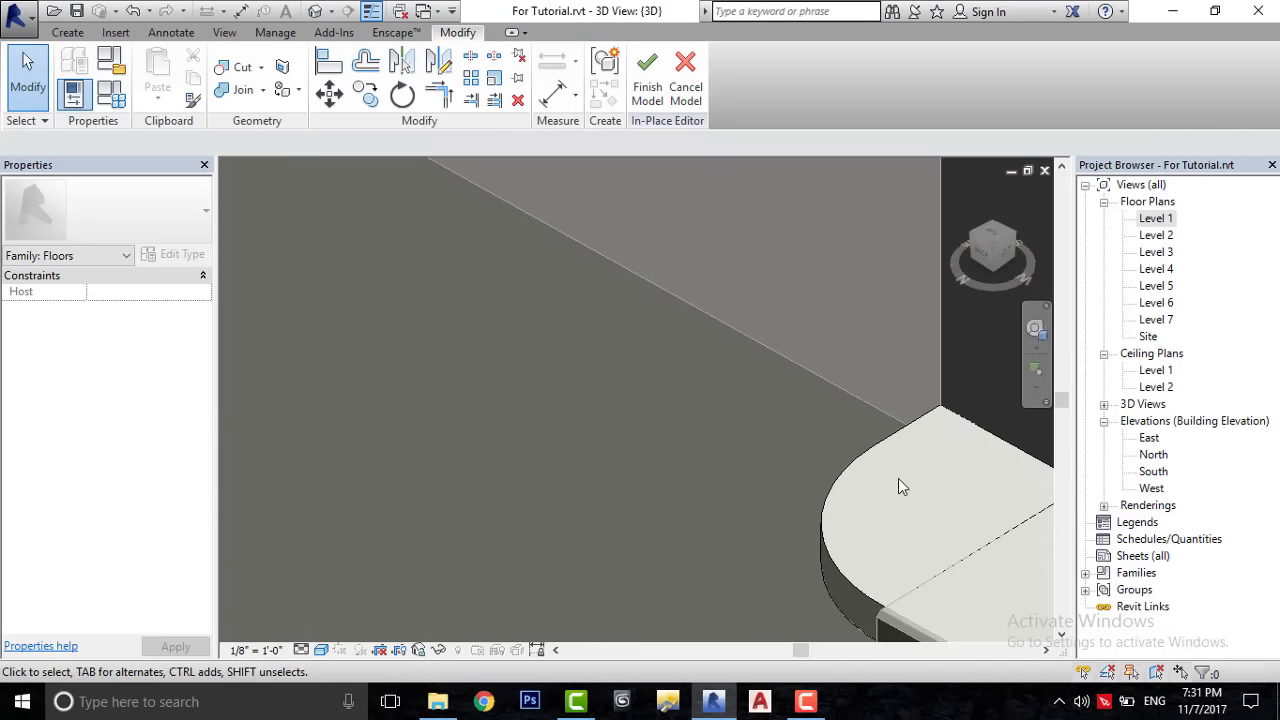
mouse_move(898, 478)
middle_down()
mouse_move(704, 363)
mouse_move(505, 328)
middle_up()
middle_drag(751, 509, 737, 423)
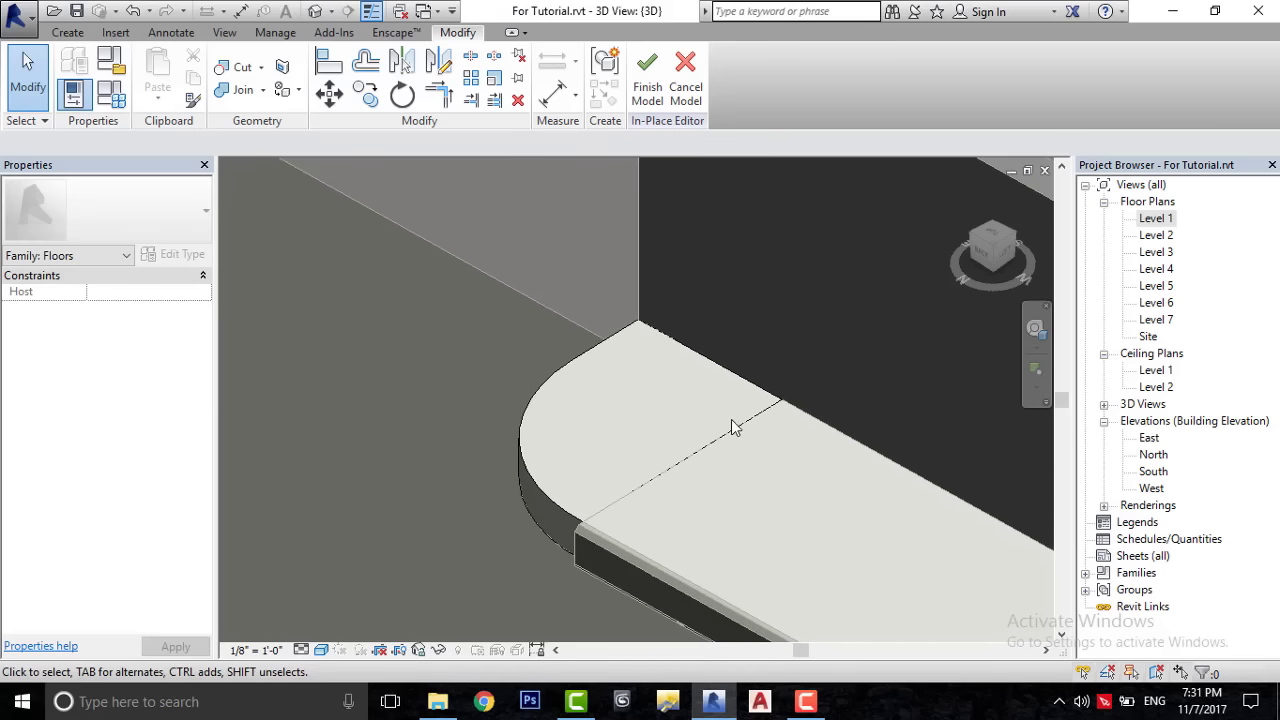
- In the Level 1 plan, select the curved sweep and frame both rounded ends
double_click(1160, 220)
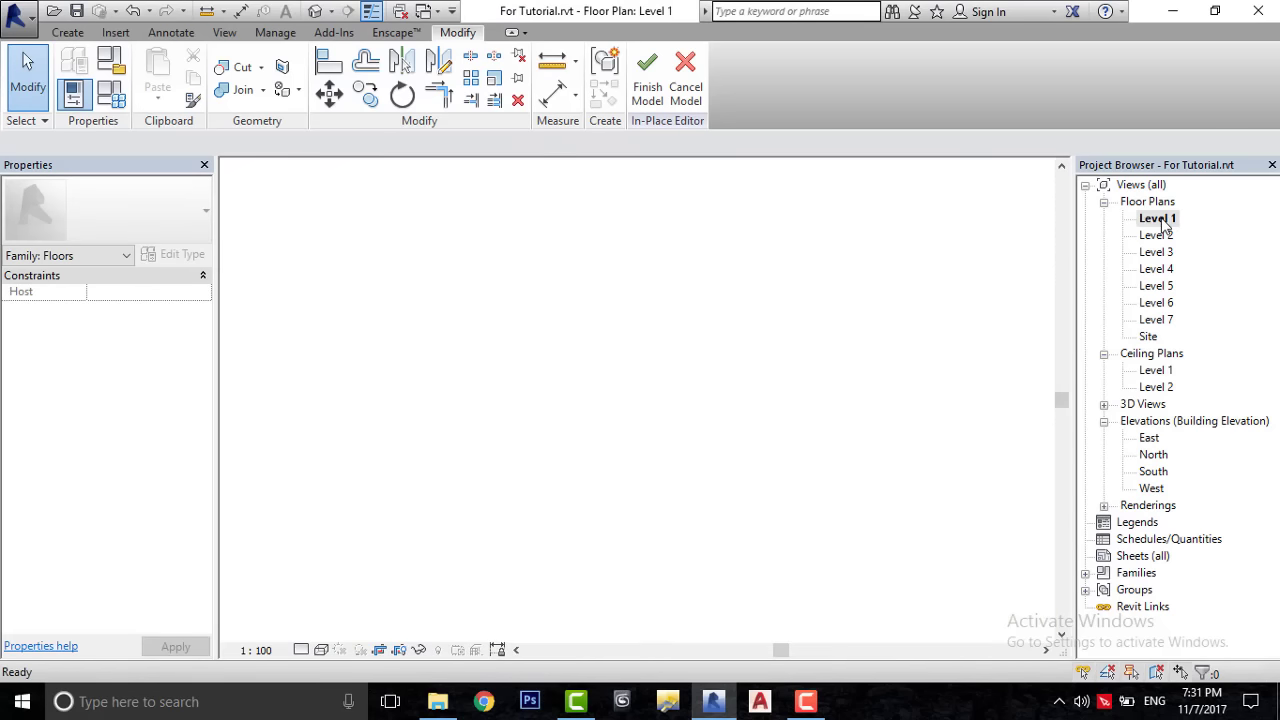
click(855, 415)
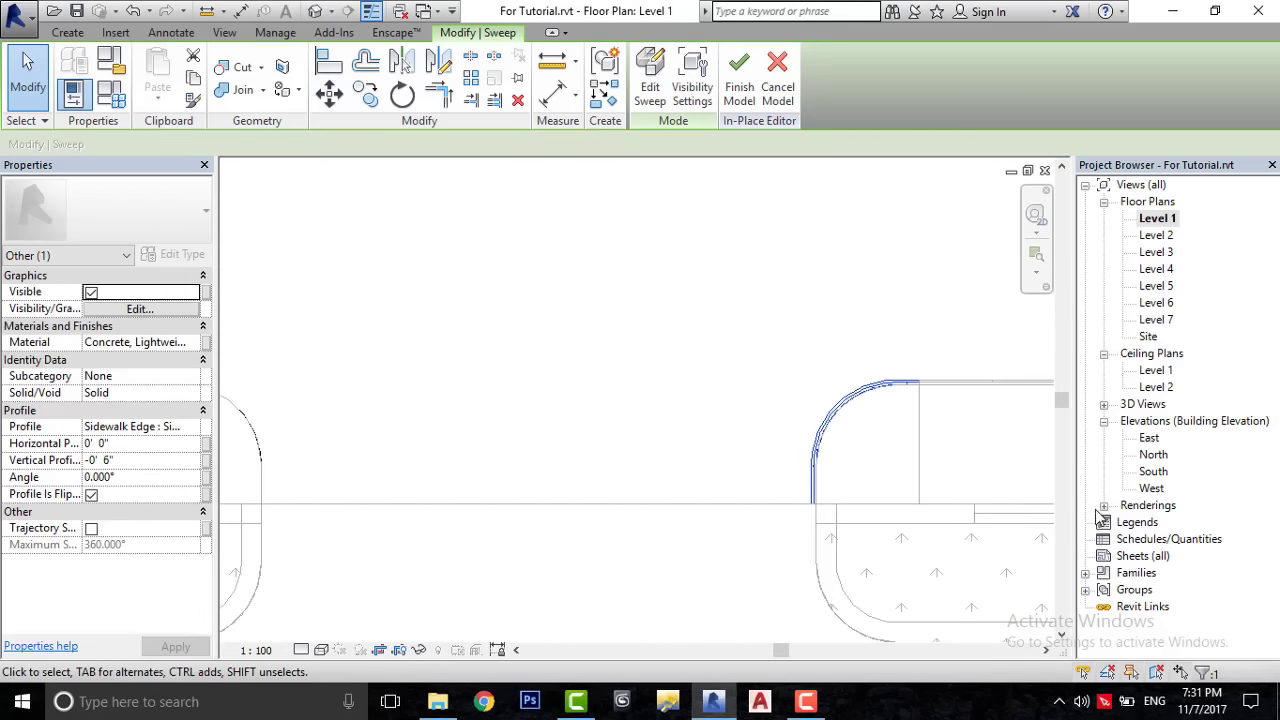
scroll(974, 446, down, 1)
scroll(974, 446, down, 1)
mouse_move(676, 395)
middle_down()
mouse_move(900, 460)
mouse_move(751, 397)
middle_up()
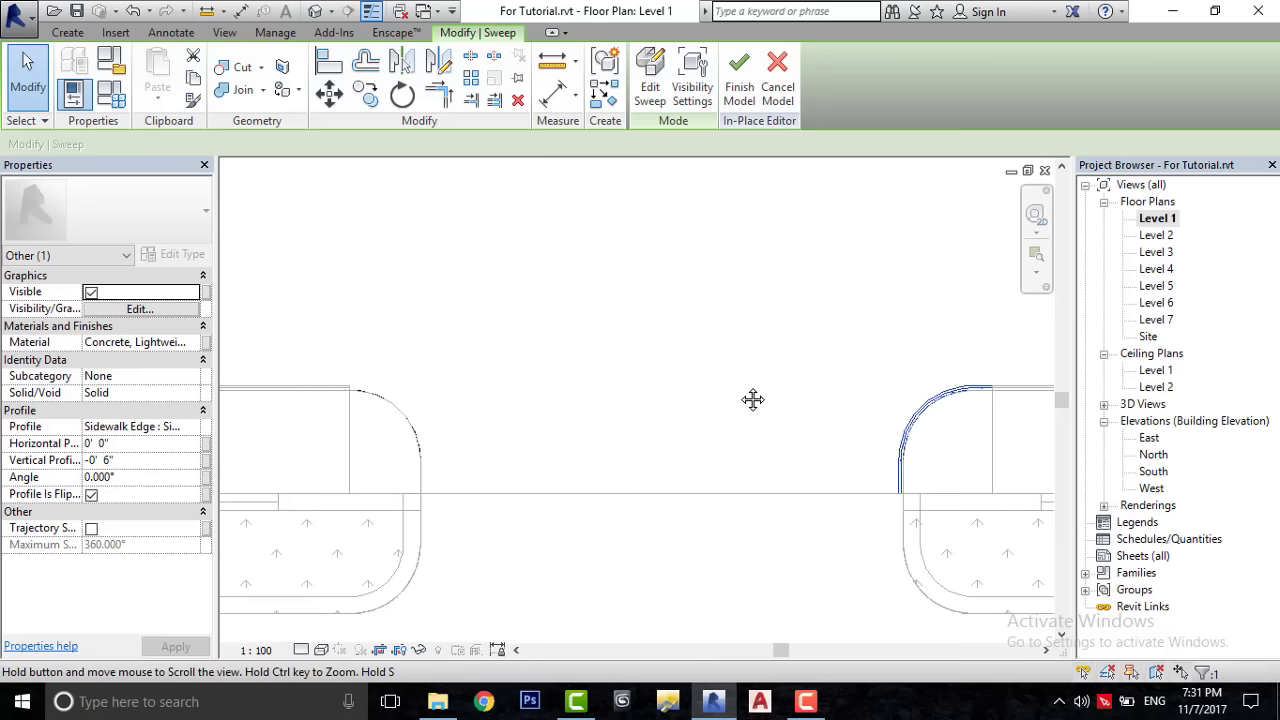
- Pick the other rounded slab end's curved edge as the sweep path, using the Sidewalk Edge profile
click(607, 108)
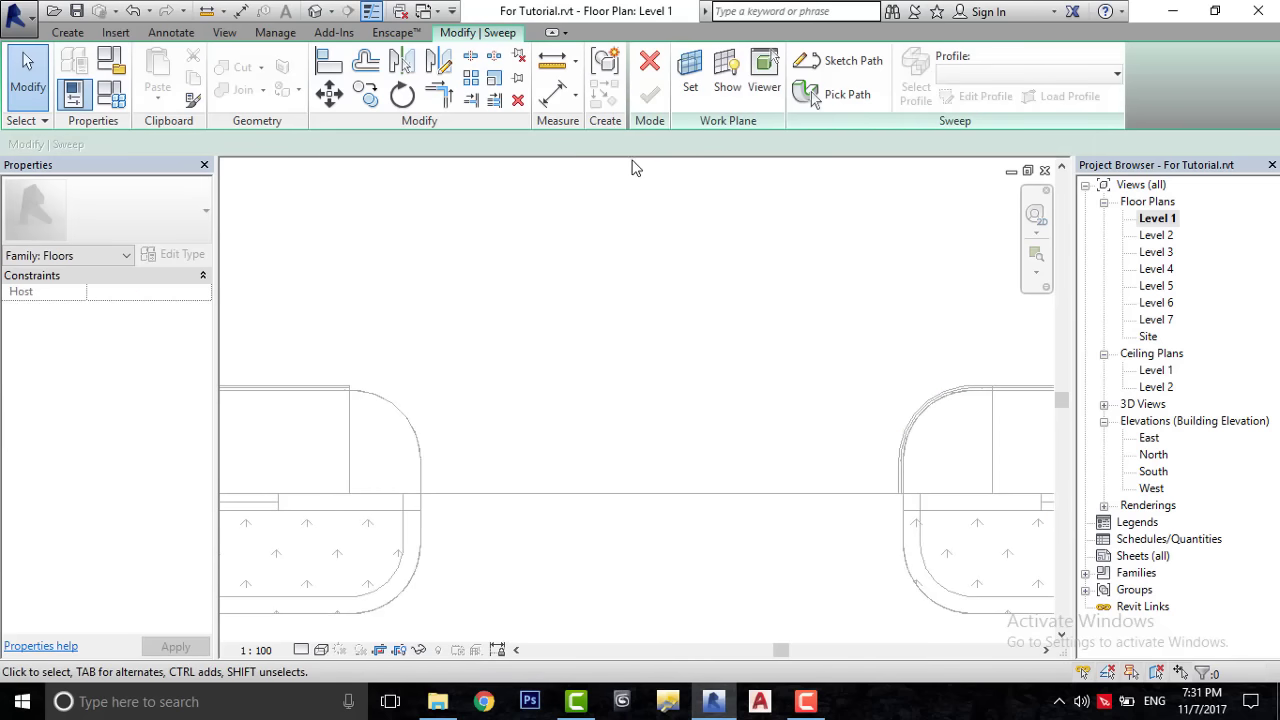
click(856, 99)
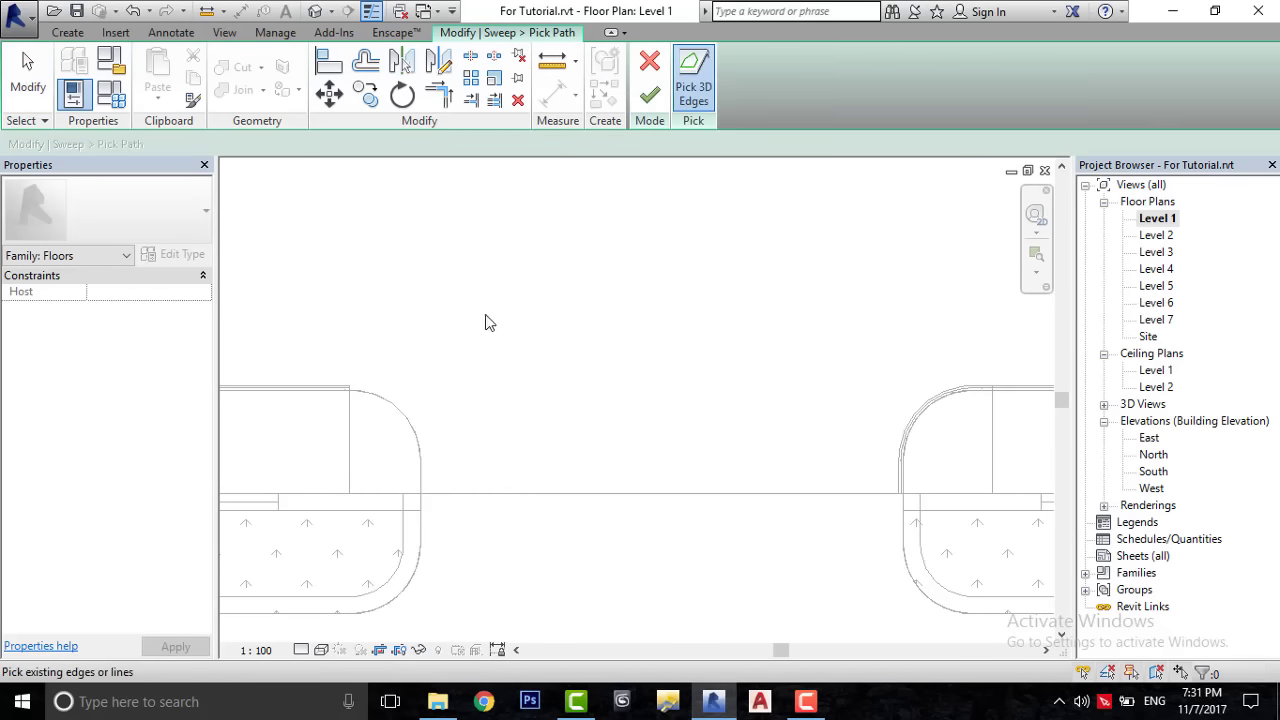
scroll(355, 469, up, 1)
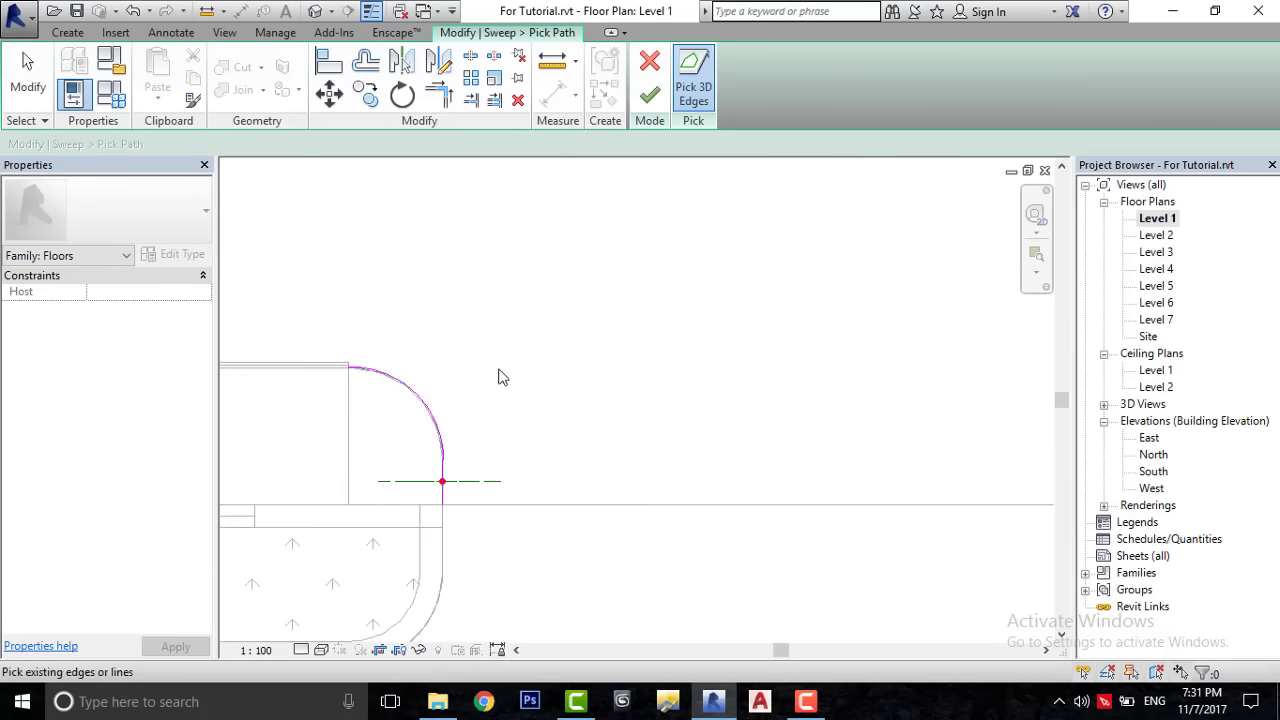
click(648, 98)
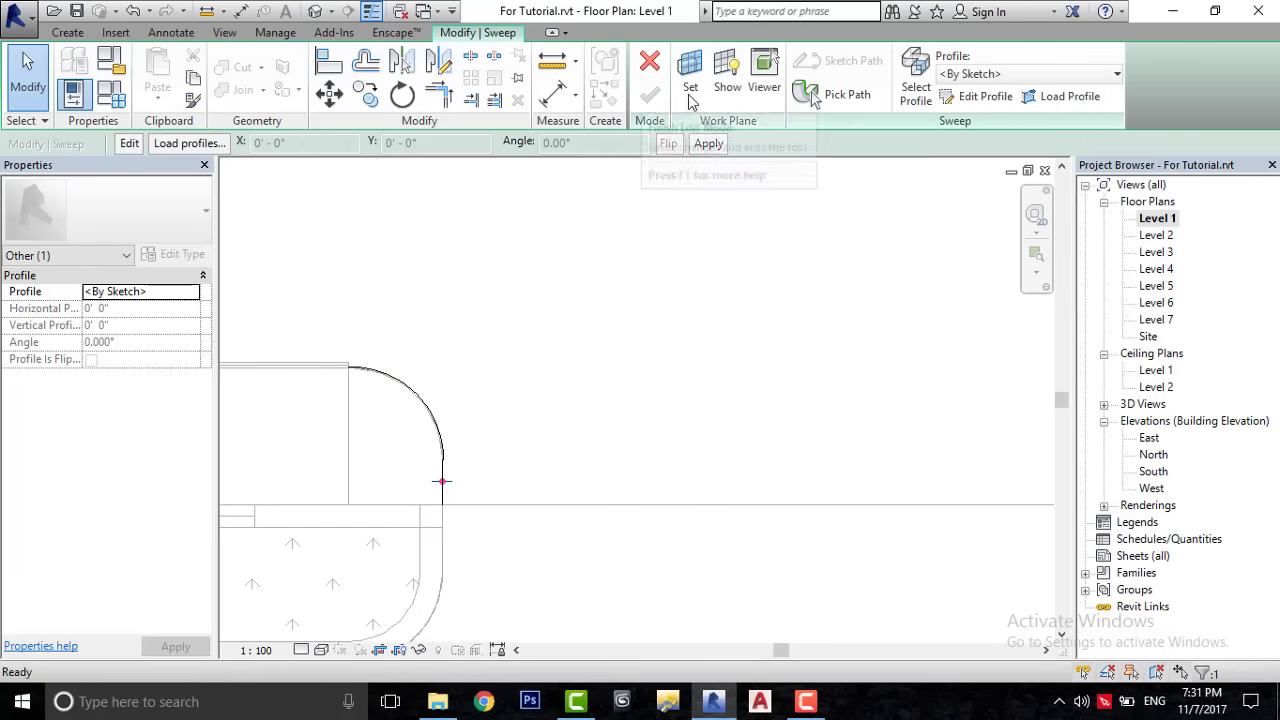
click(1030, 74)
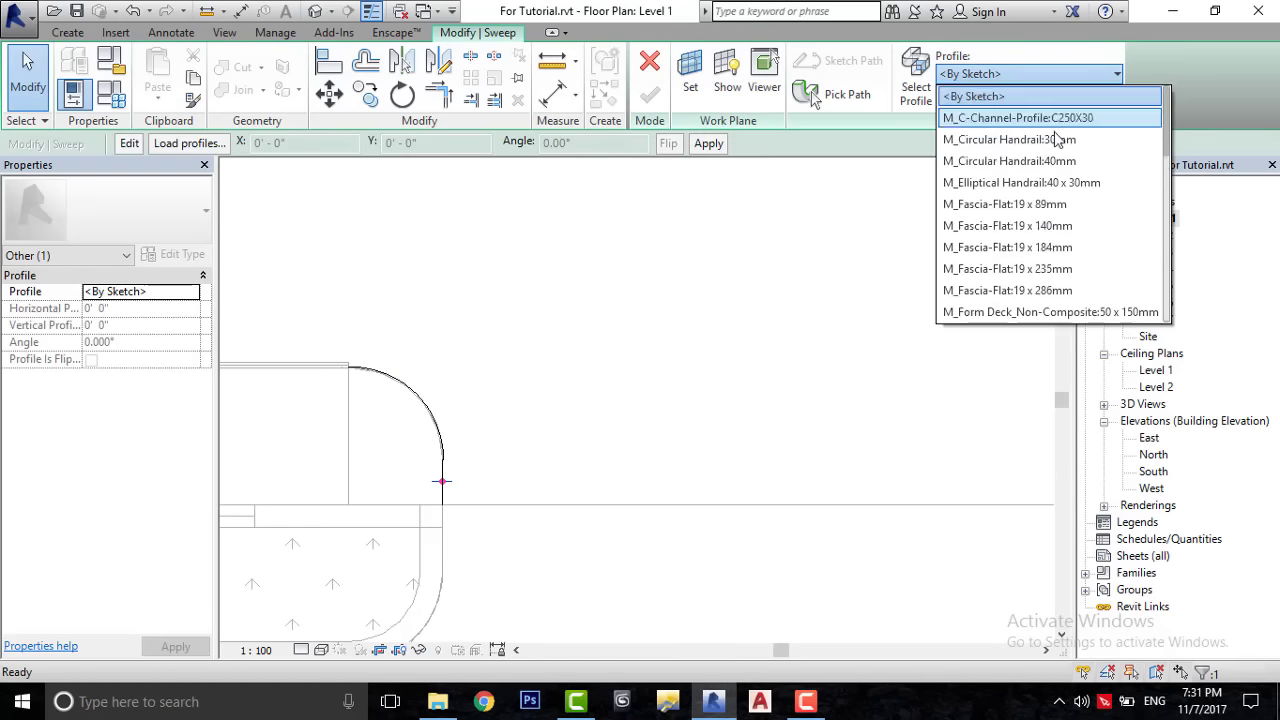
scroll(1057, 180, down, 2)
scroll(1049, 263, down, 2)
scroll(1049, 263, down, 2)
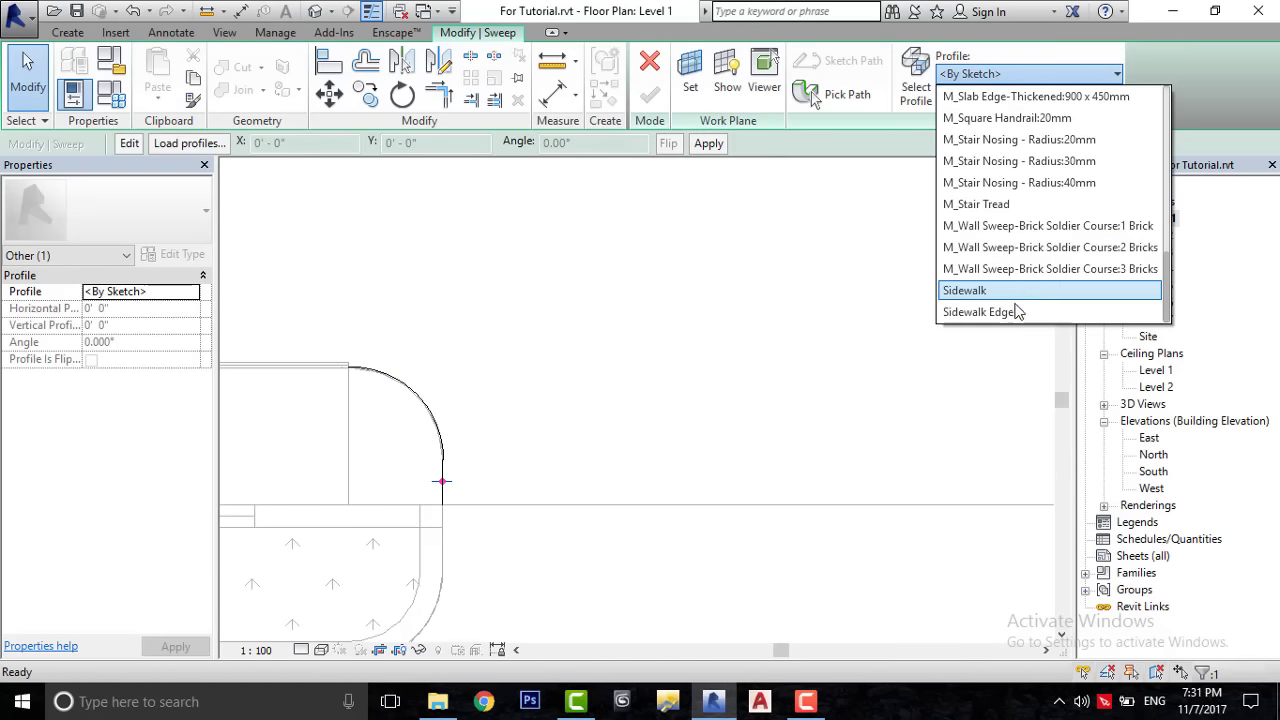
click(1012, 314)
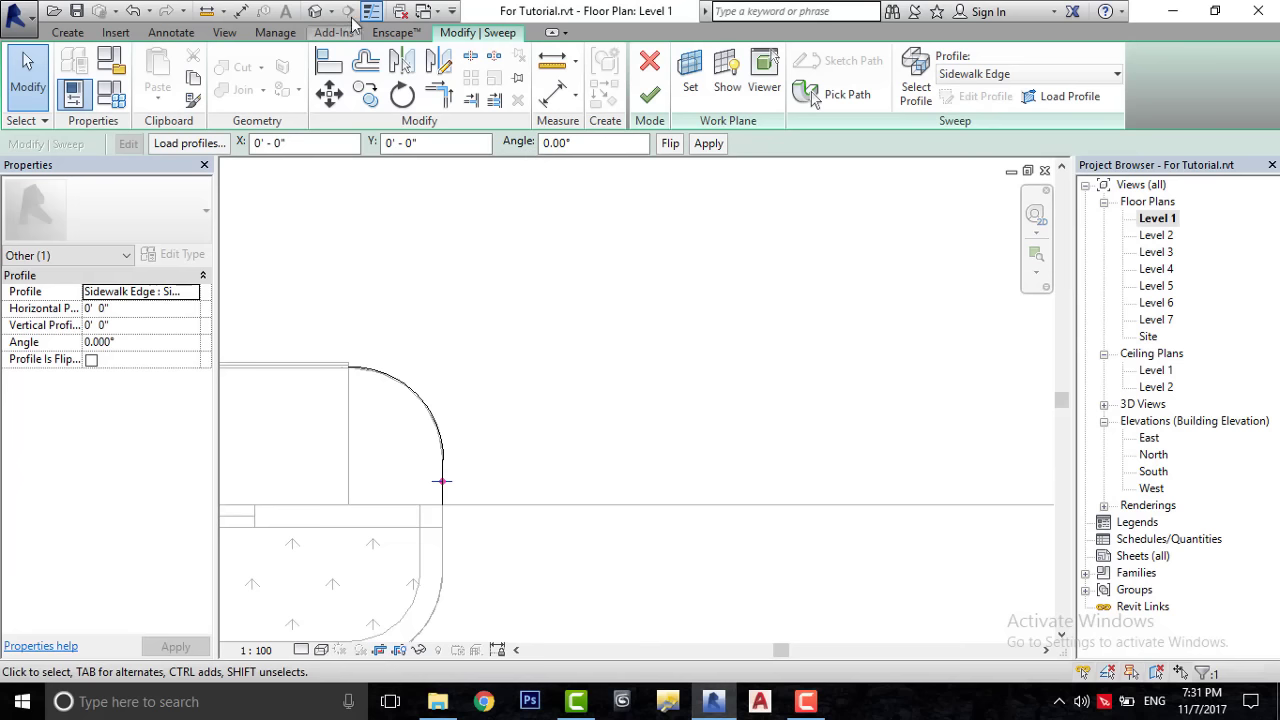
- In 3D, flip the profile, set its vertical offset to -0' 6", and finish the sweep
click(315, 12)
scroll(571, 348, up, 2)
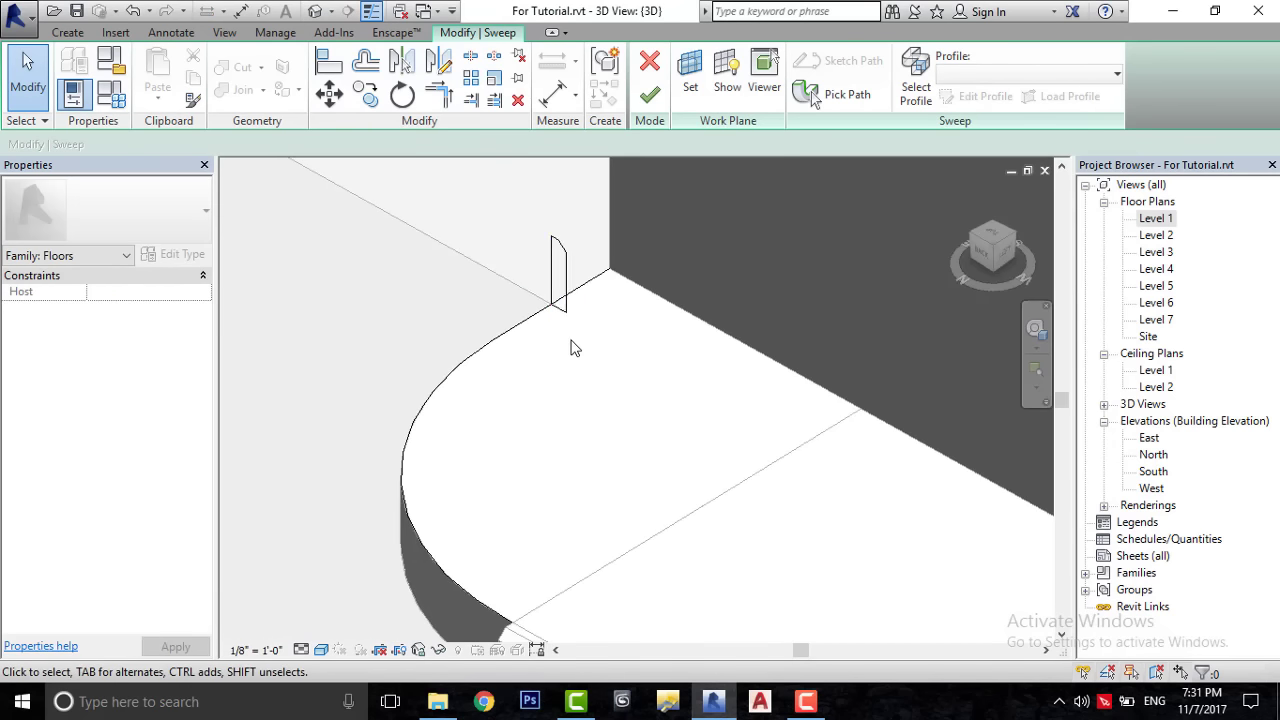
mouse_move(571, 348)
middle_down()
mouse_move(630, 456)
mouse_move(622, 471)
middle_up()
click(588, 380)
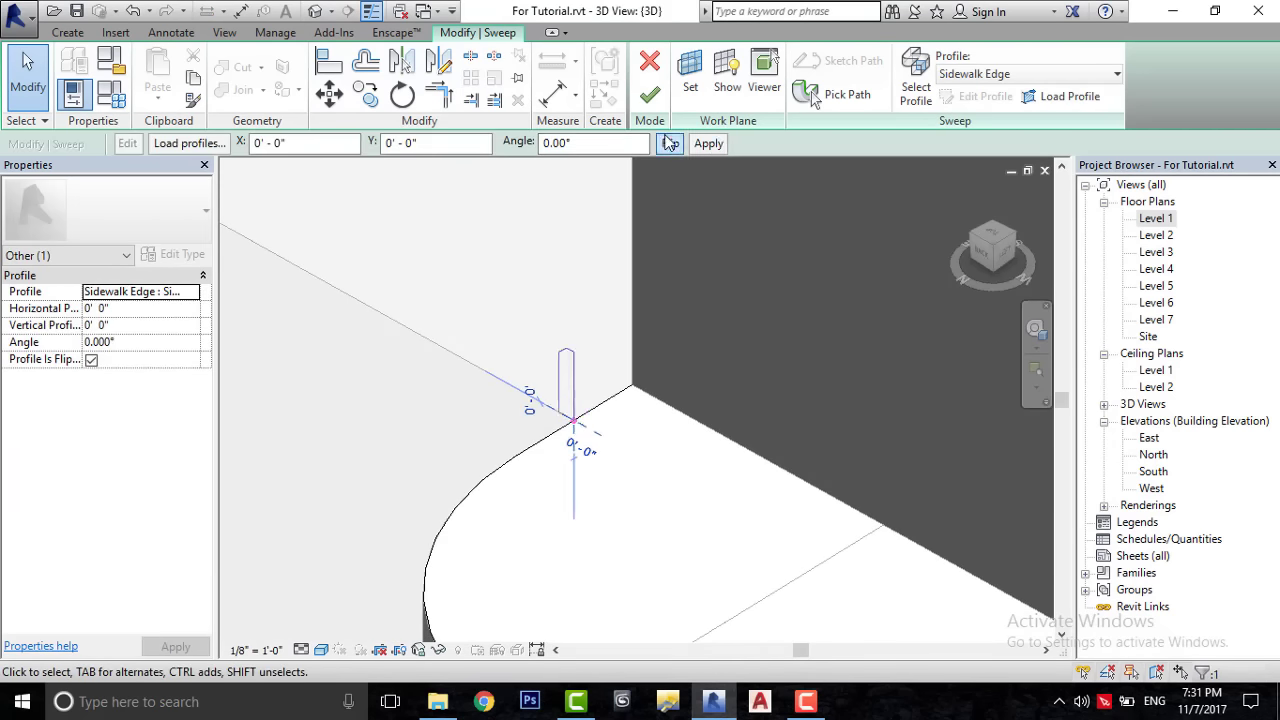
click(127, 327)
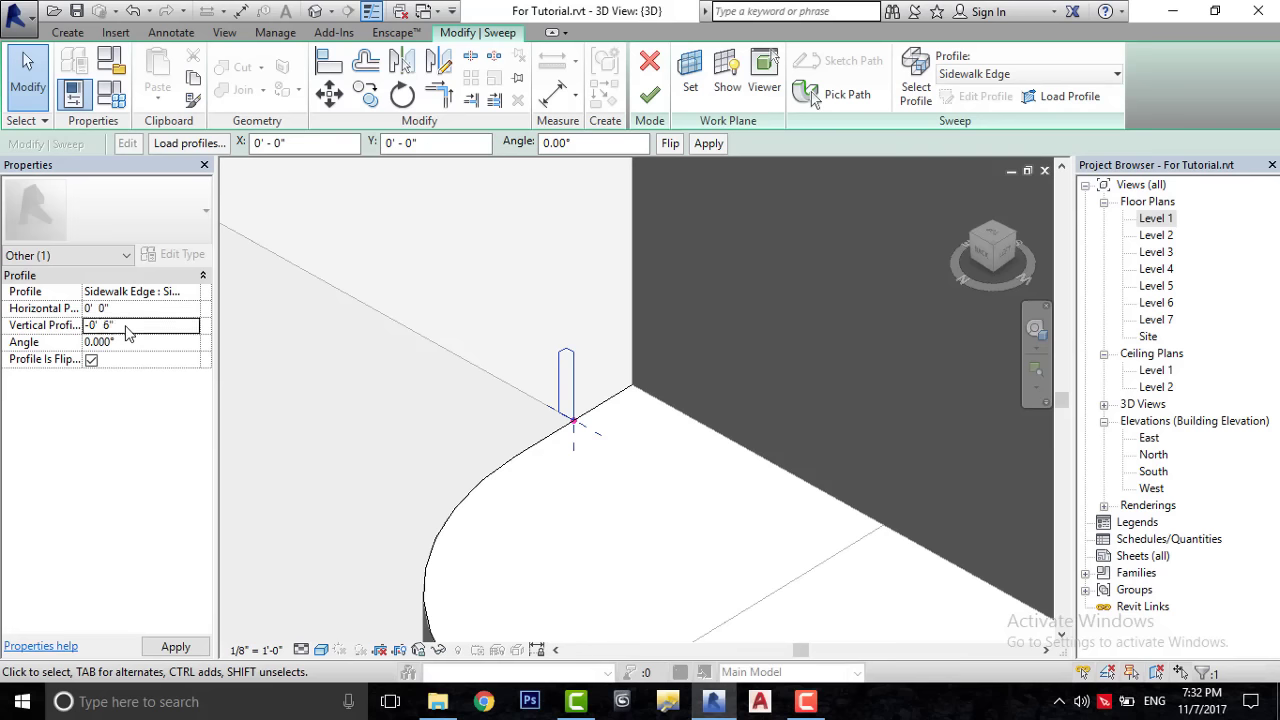
click(728, 400)
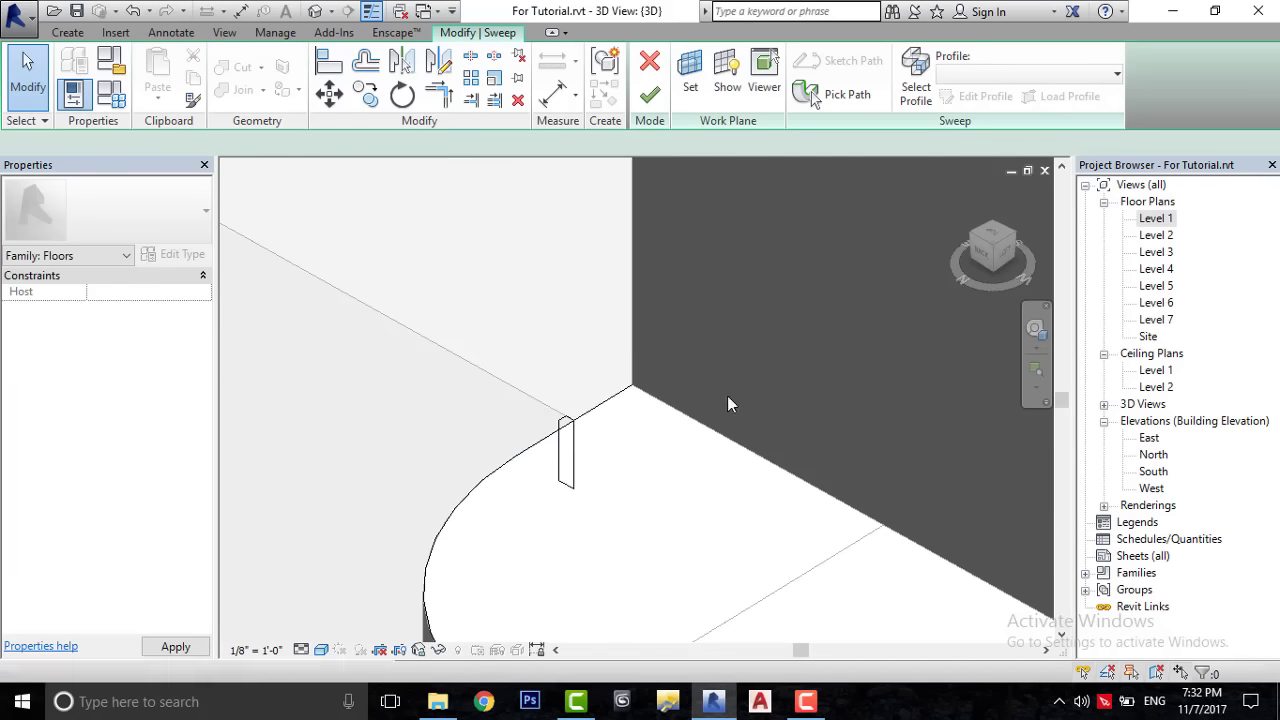
scroll(812, 418, down, 3)
middle_drag(812, 418, 706, 406)
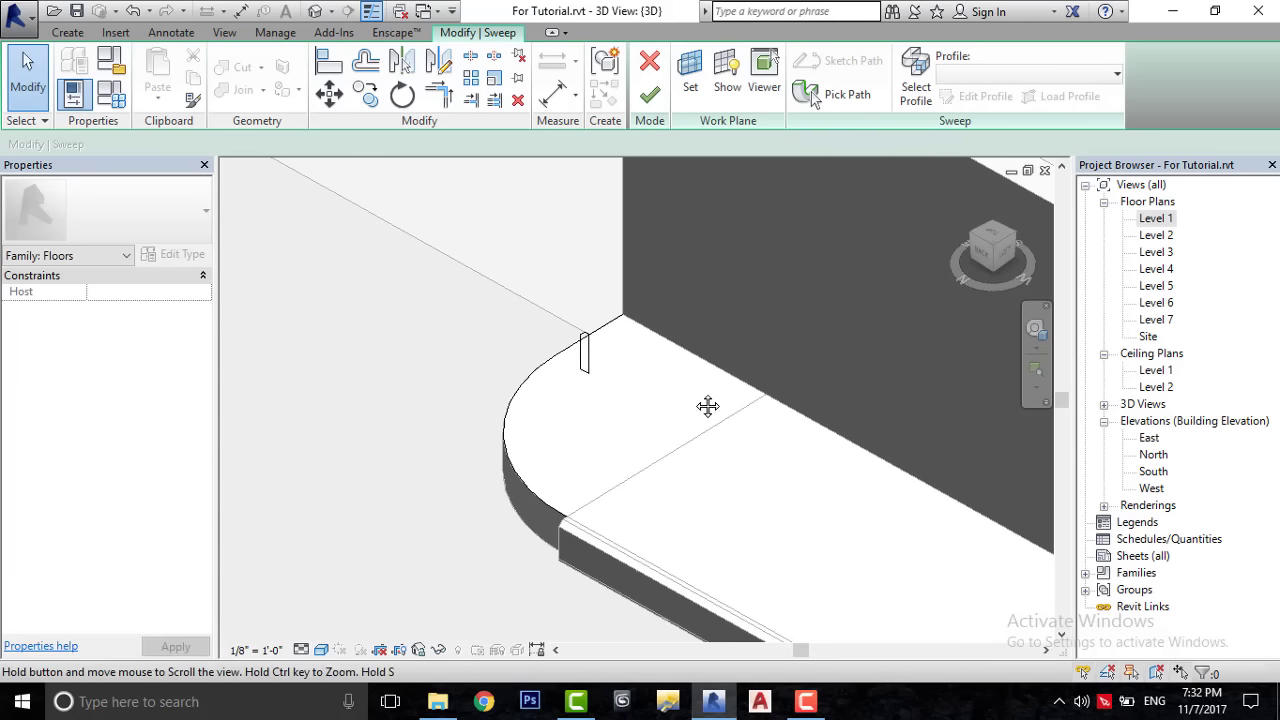
click(650, 94)
- Assign the Concrete, Lightweight material to the new curb sweep and clear the selection
scroll(561, 553, up, 2)
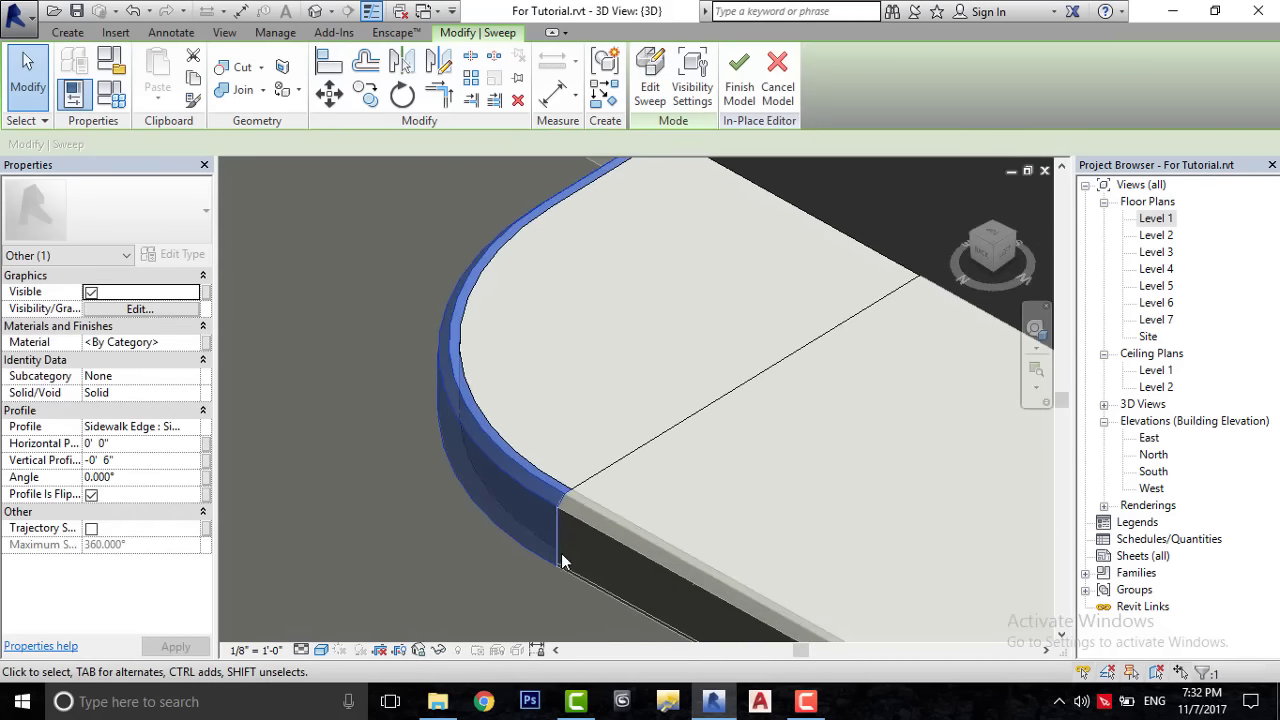
scroll(561, 553, up, 2)
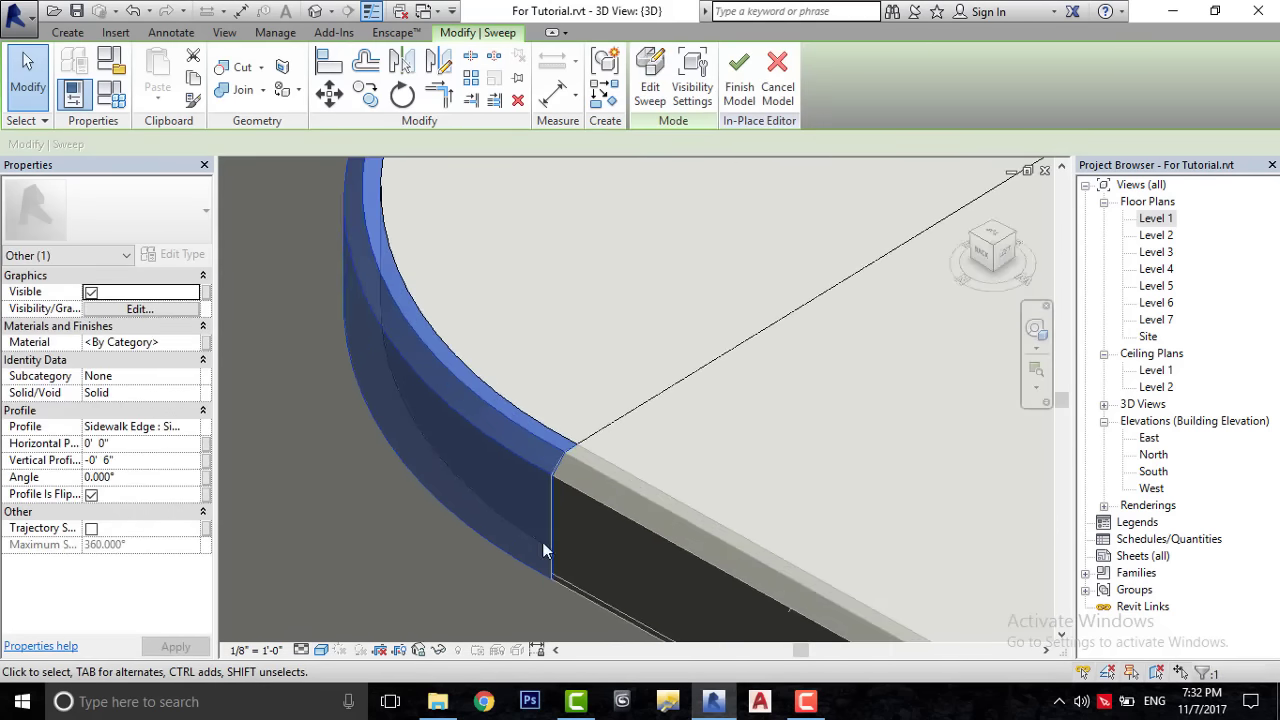
click(194, 342)
click(194, 342)
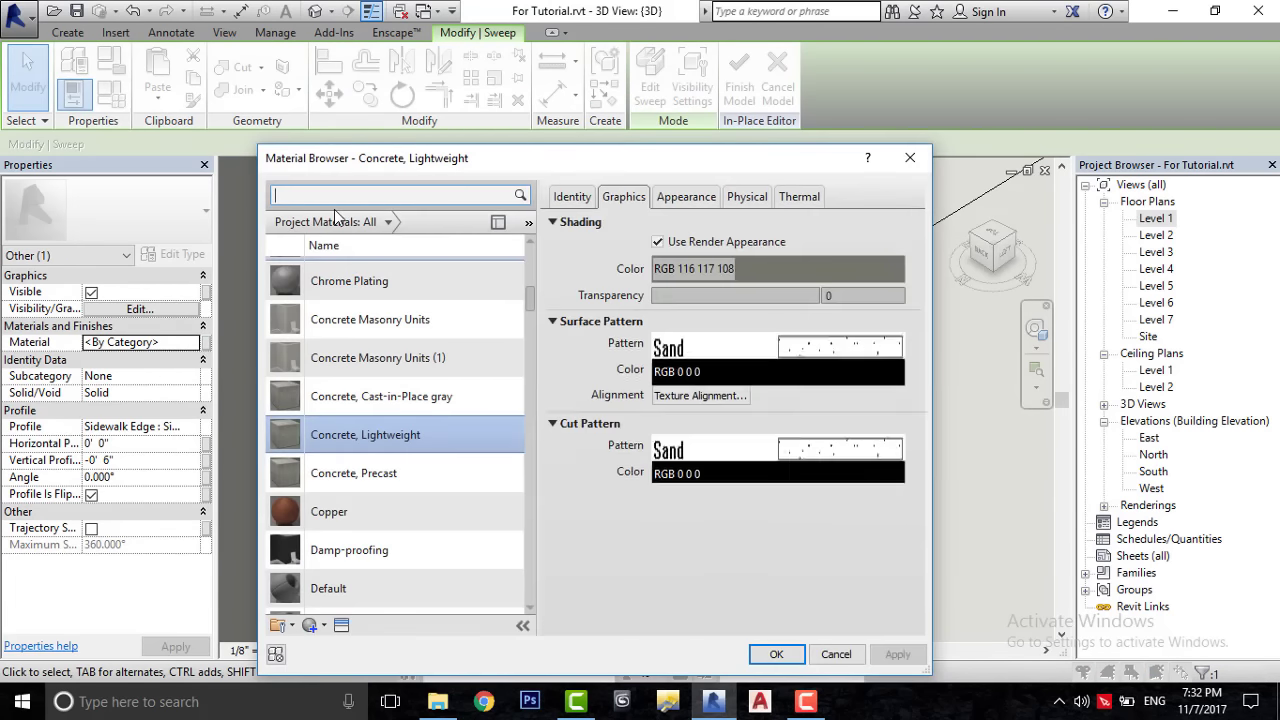
text(conc)
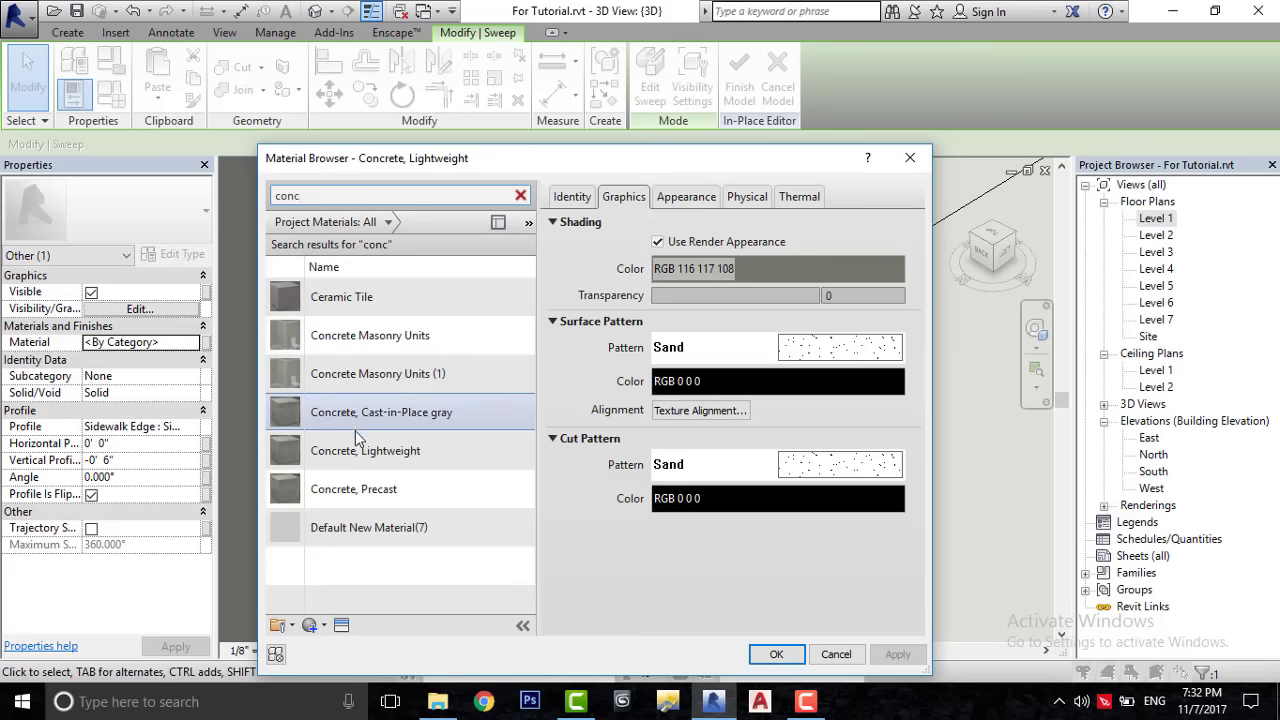
click(380, 466)
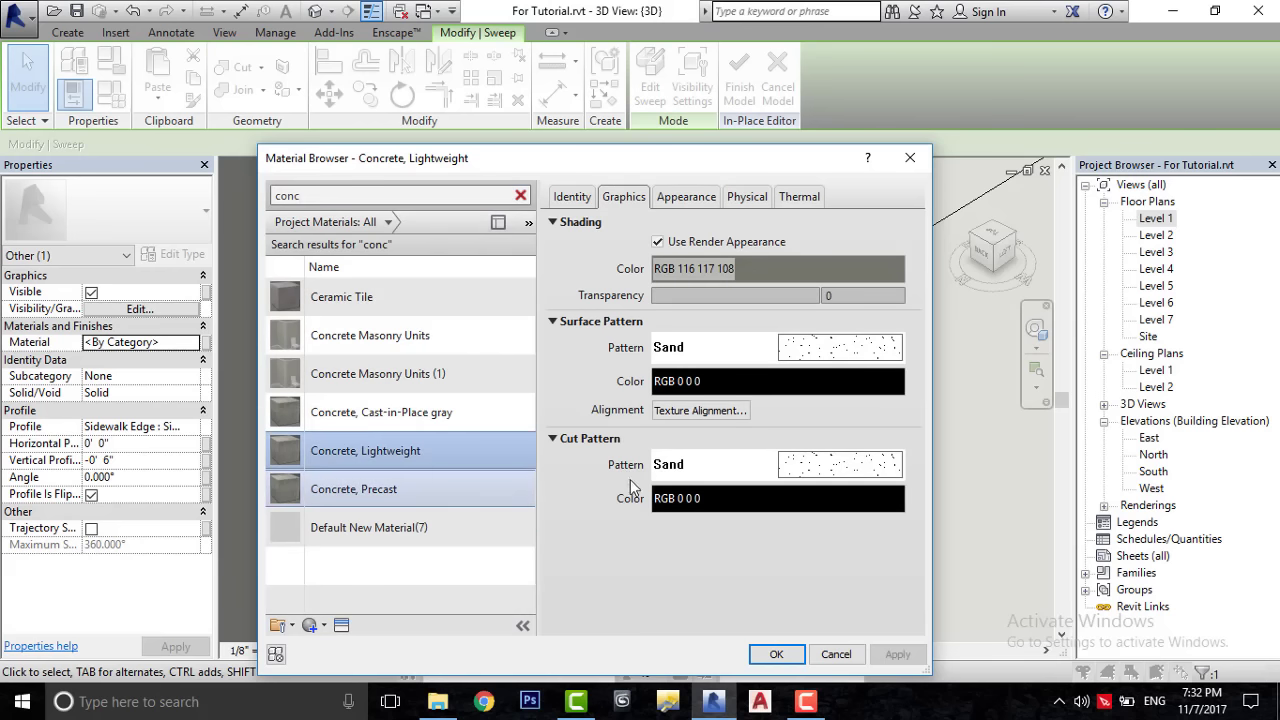
click(775, 655)
key(Escape)
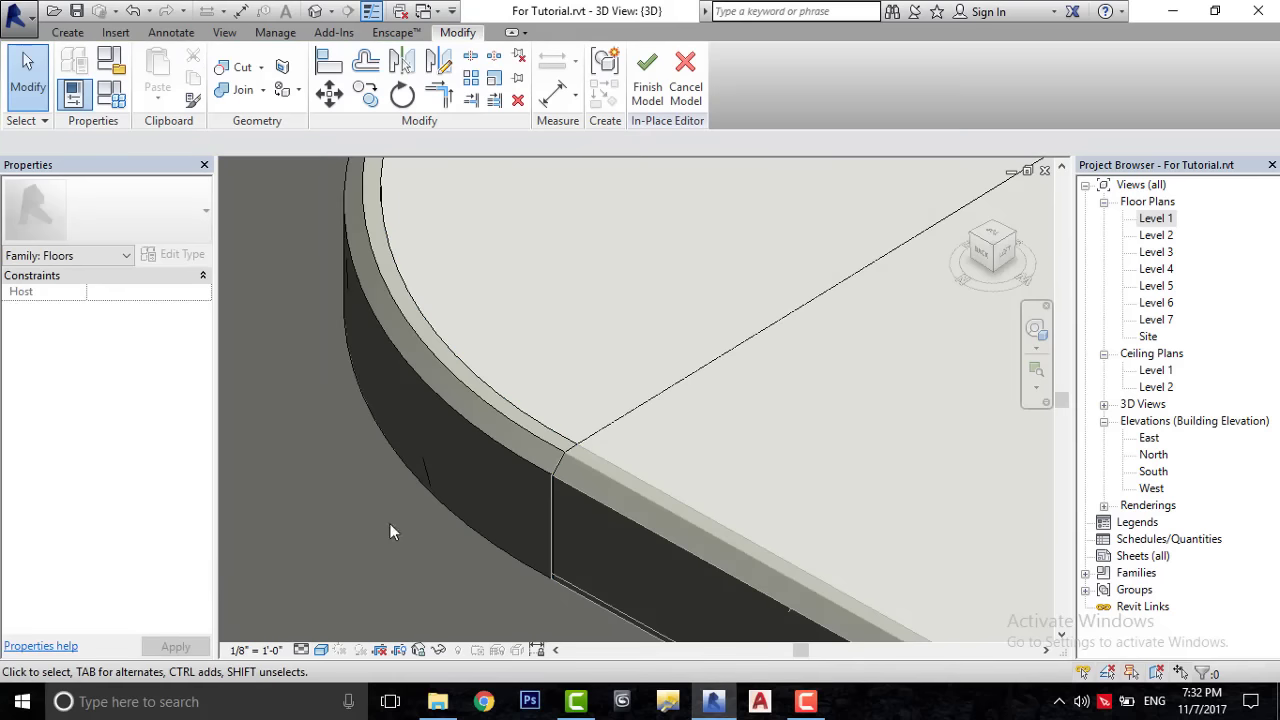
scroll(413, 291, down, 5)
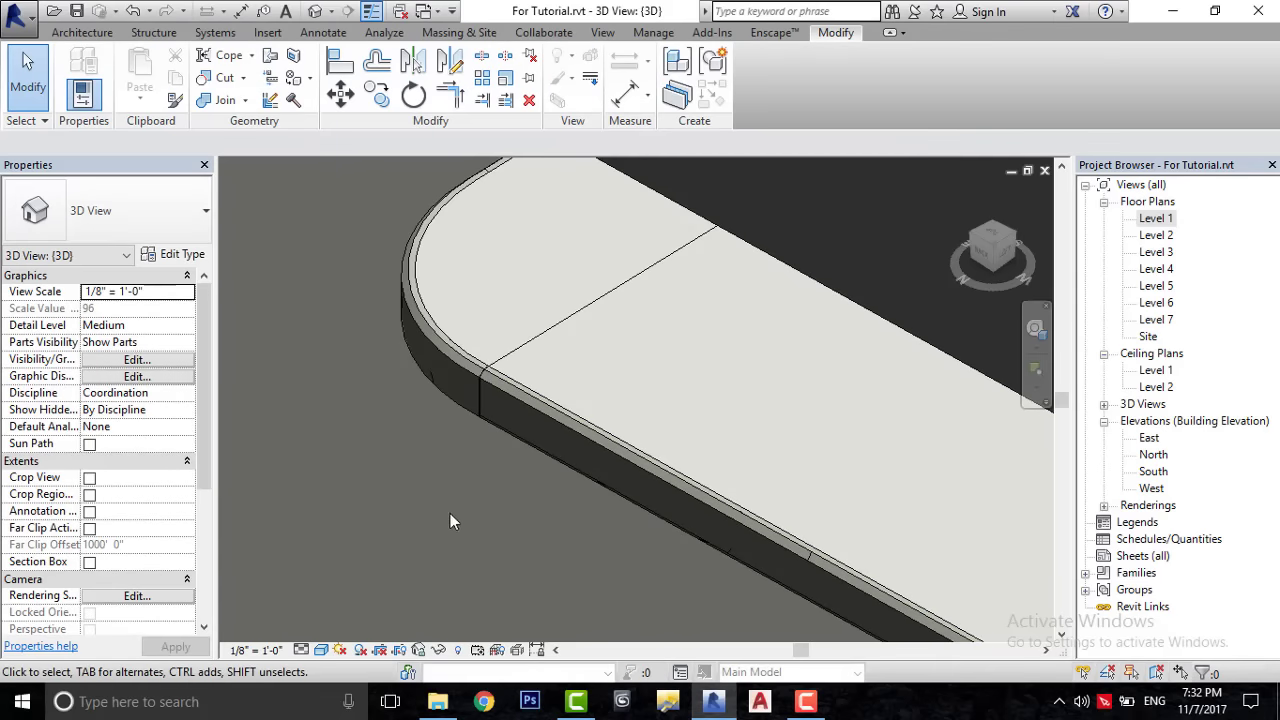
- Switch the 3D view to the Realistic visual style and orbit around the slab end
click(321, 650)
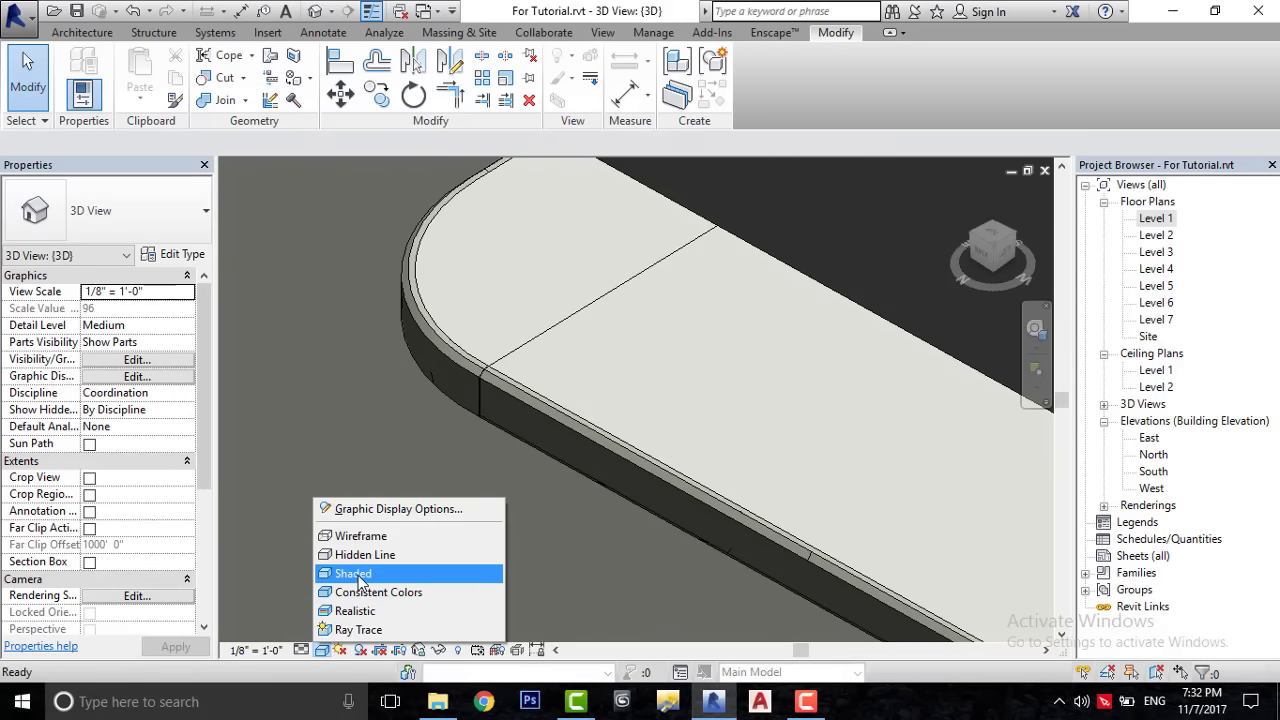
click(369, 610)
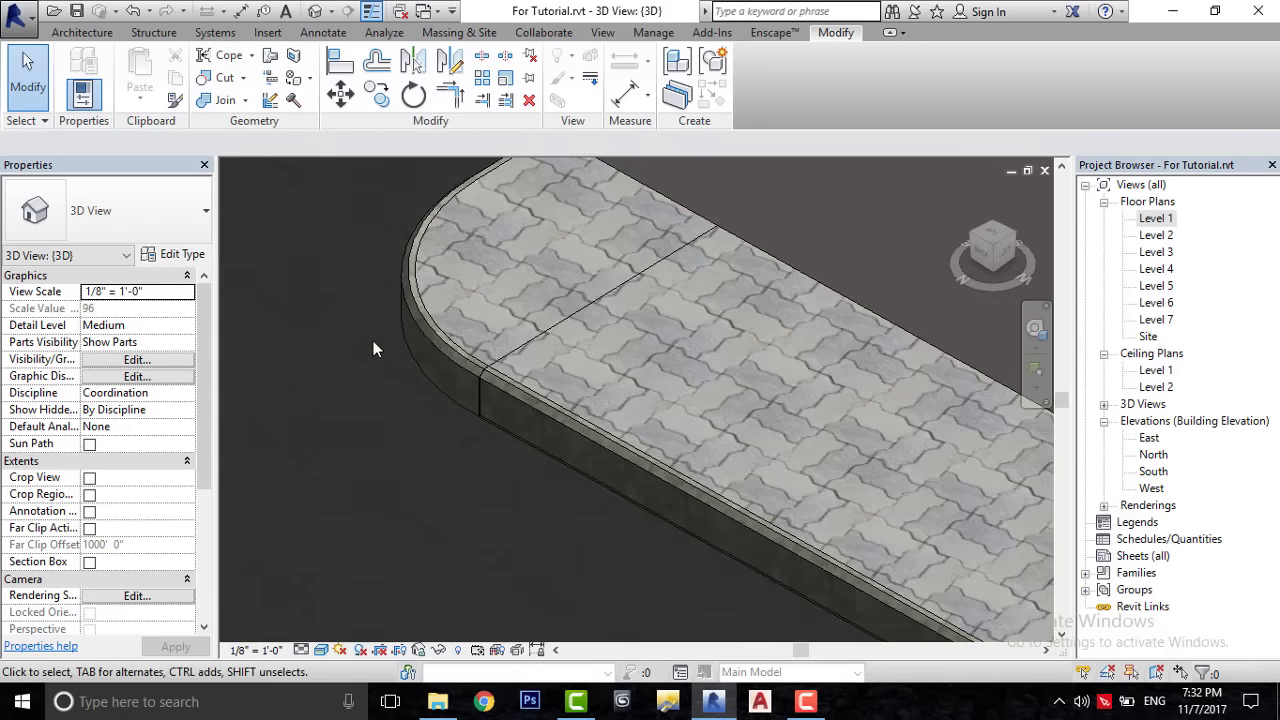
scroll(393, 313, up, 3)
scroll(393, 313, down, 5)
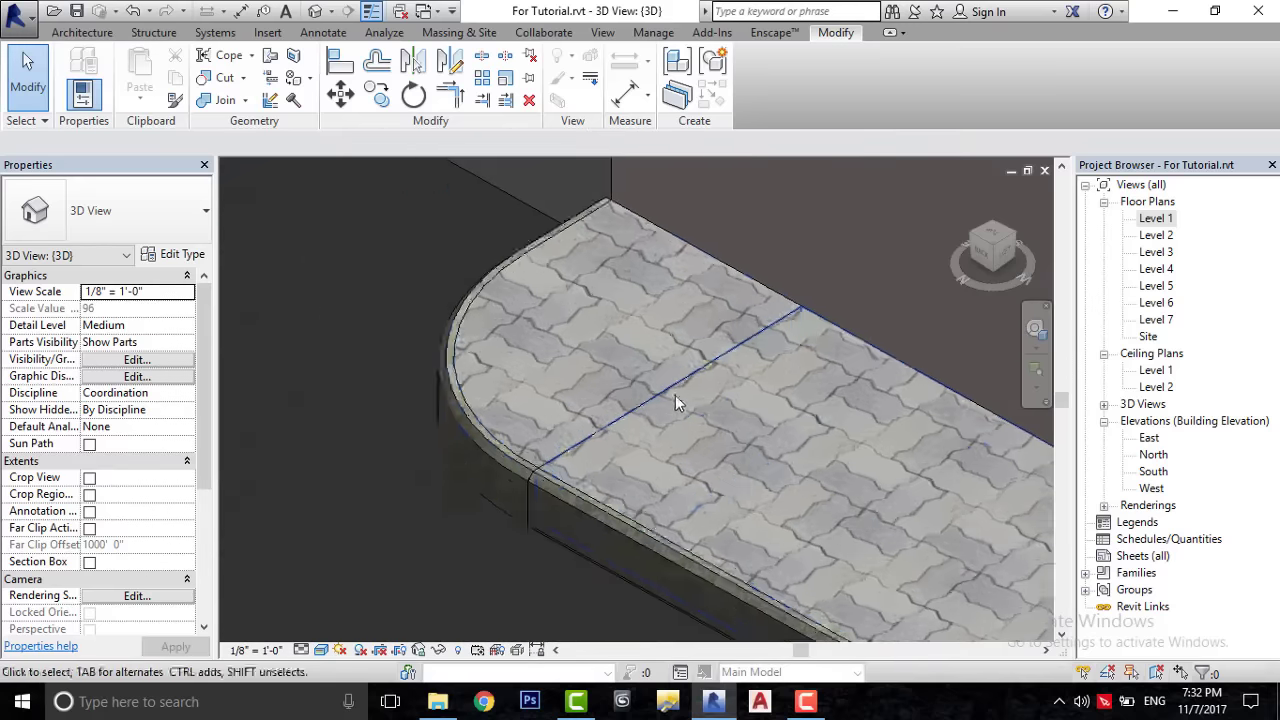
shift+middle_drag(432, 369, 650, 432)
scroll(650, 432, down, 3)
mouse_move(491, 372)
shift+middle_down()
mouse_move(629, 517)
mouse_move(737, 551)
shift+middle_up()
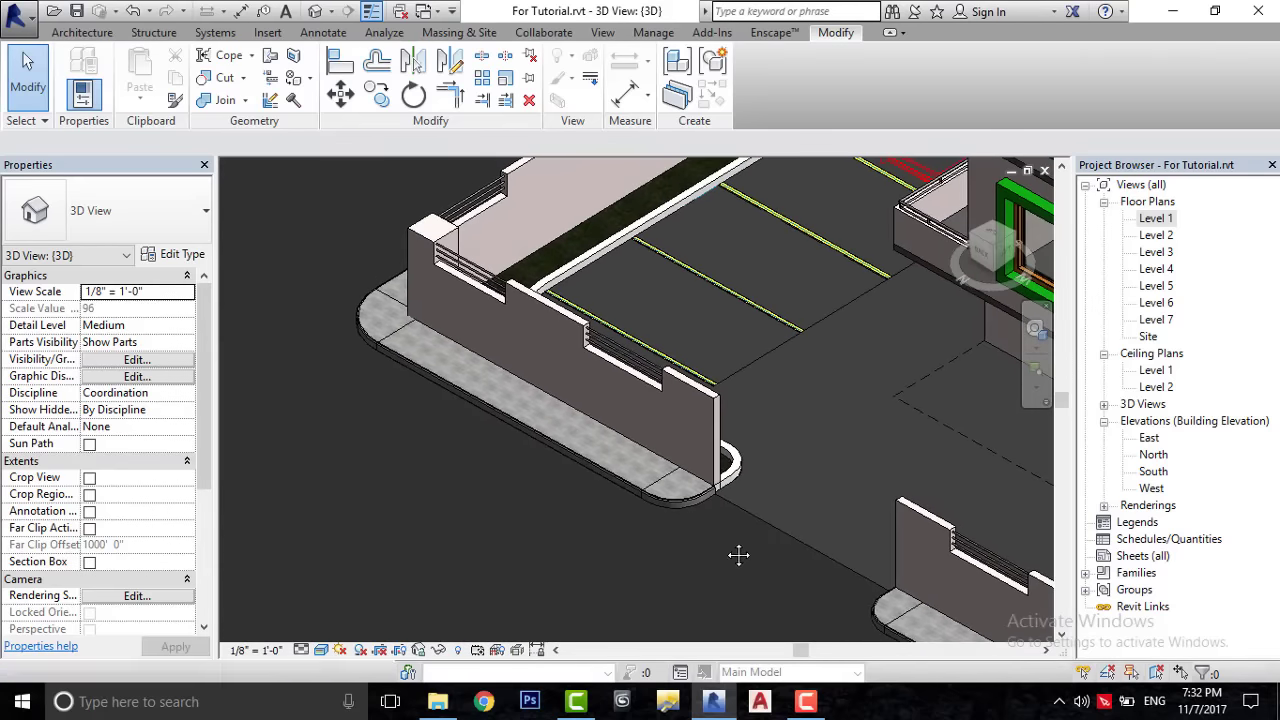
- Zoom and pan across the paved slabs, curbs and walls to inspect them
scroll(667, 537, up, 4)
scroll(669, 537, up, 2)
scroll(571, 332, up, 1)
scroll(683, 485, up, 2)
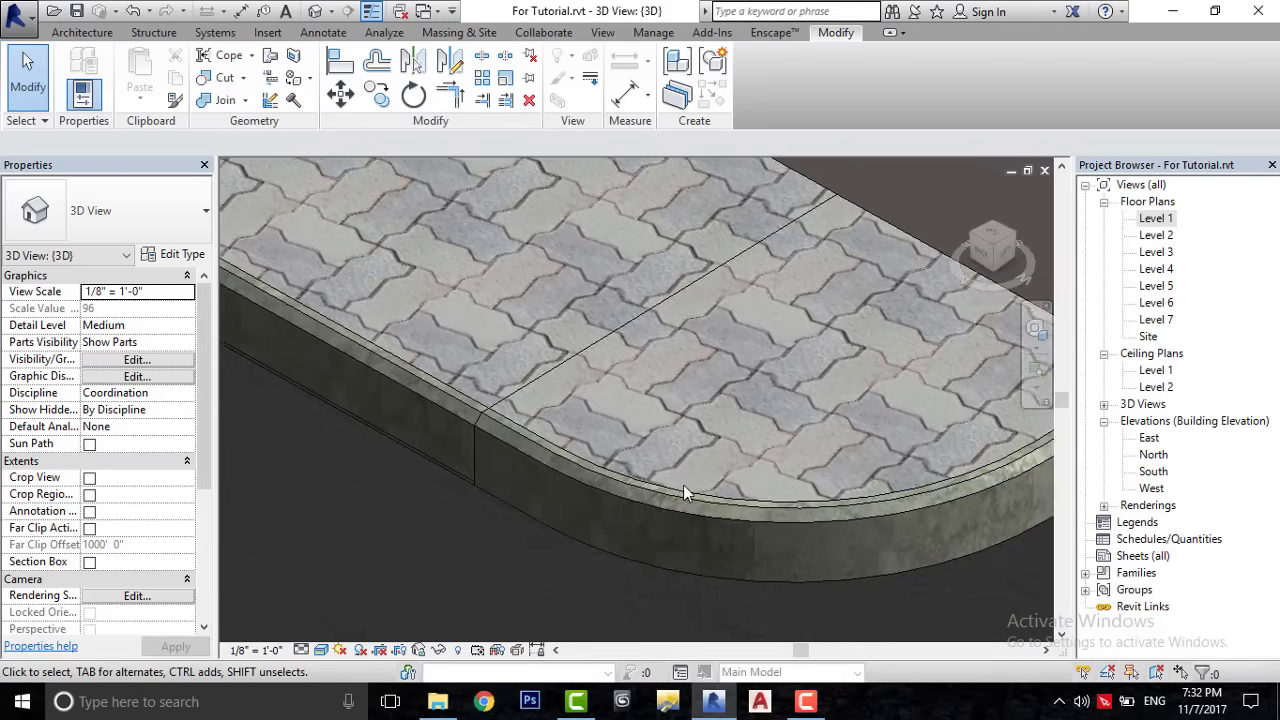
scroll(723, 445, down, 1)
scroll(723, 440, down, 1)
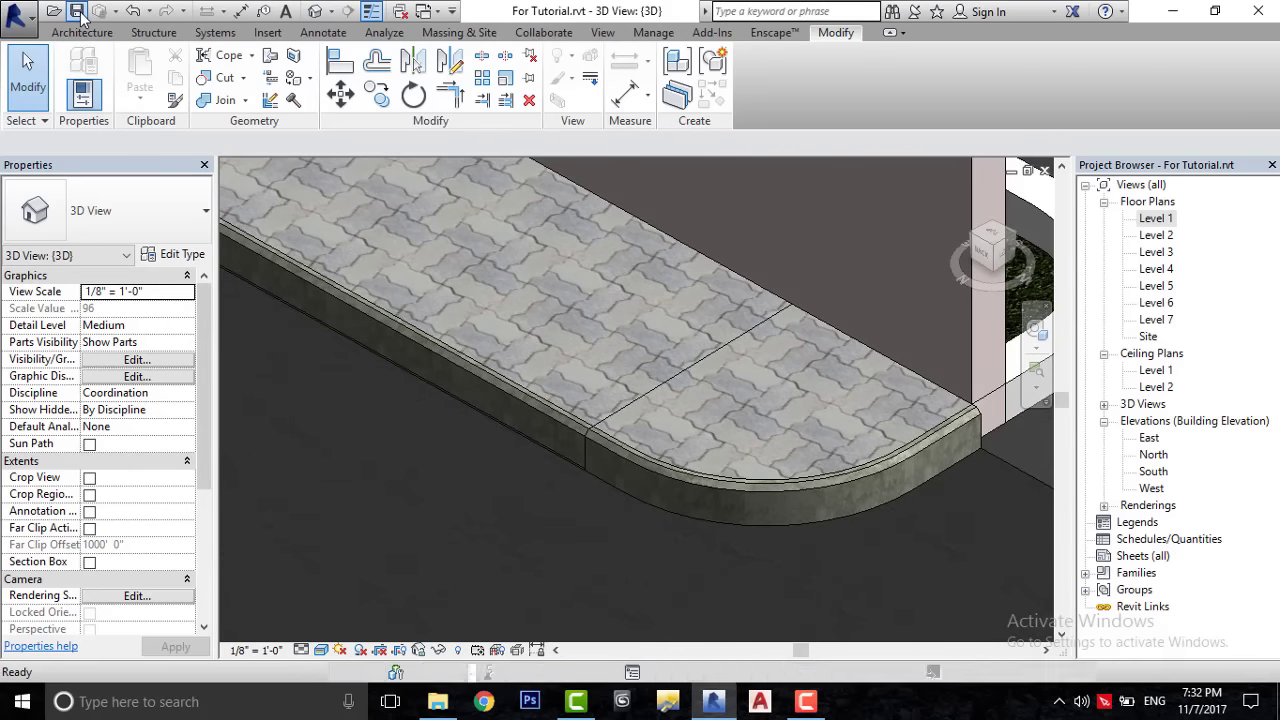
scroll(547, 422, down, 2)
scroll(572, 431, down, 2)
mouse_move(572, 431)
middle_down()
mouse_move(540, 437)
mouse_move(423, 380)
middle_up()
scroll(616, 505, up, 1)
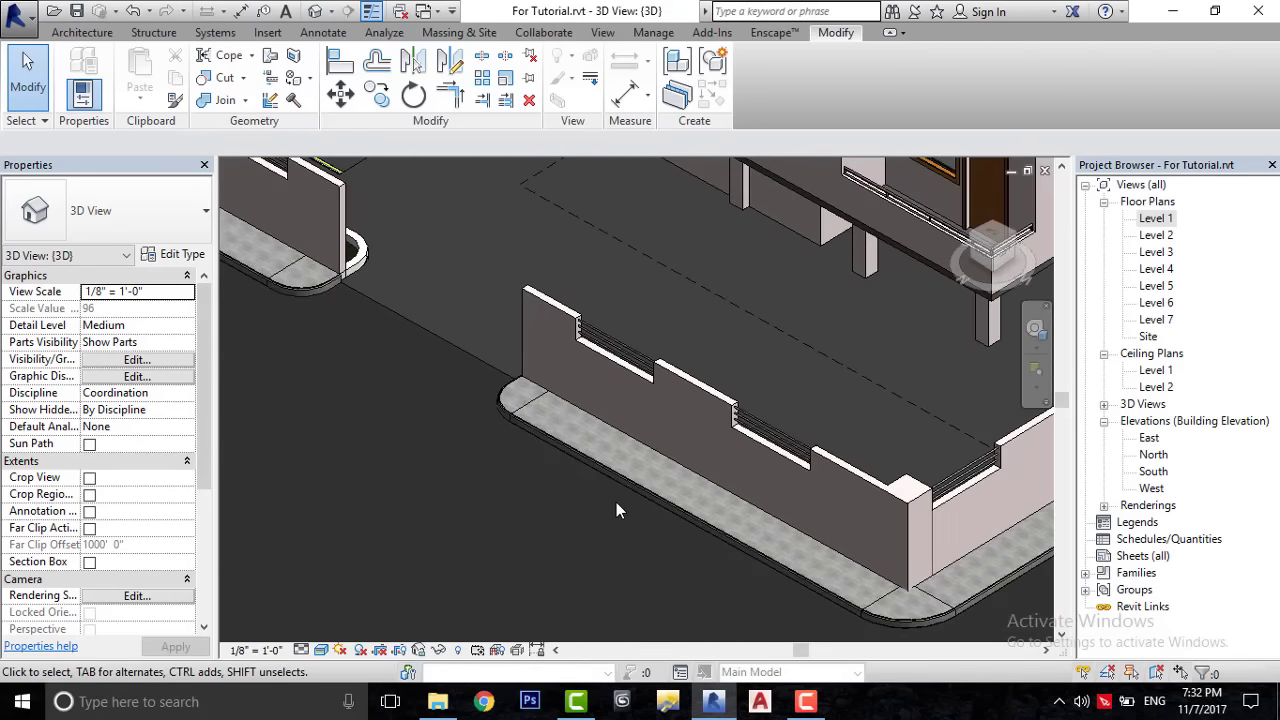
scroll(616, 510, up, 2)
scroll(616, 515, up, 1)
scroll(634, 543, down, 2)
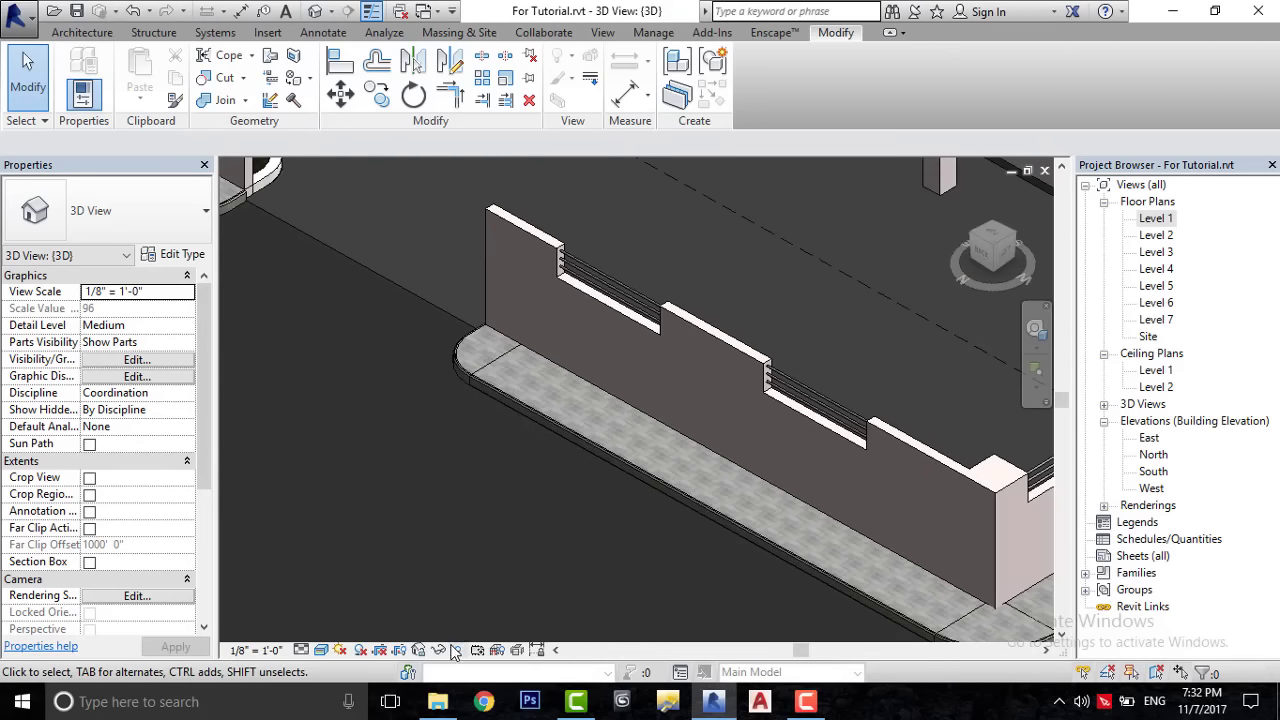
- Unhide the tree and lighting fixture categories via Reveal Hidden Elements, then exit that mode
click(456, 650)
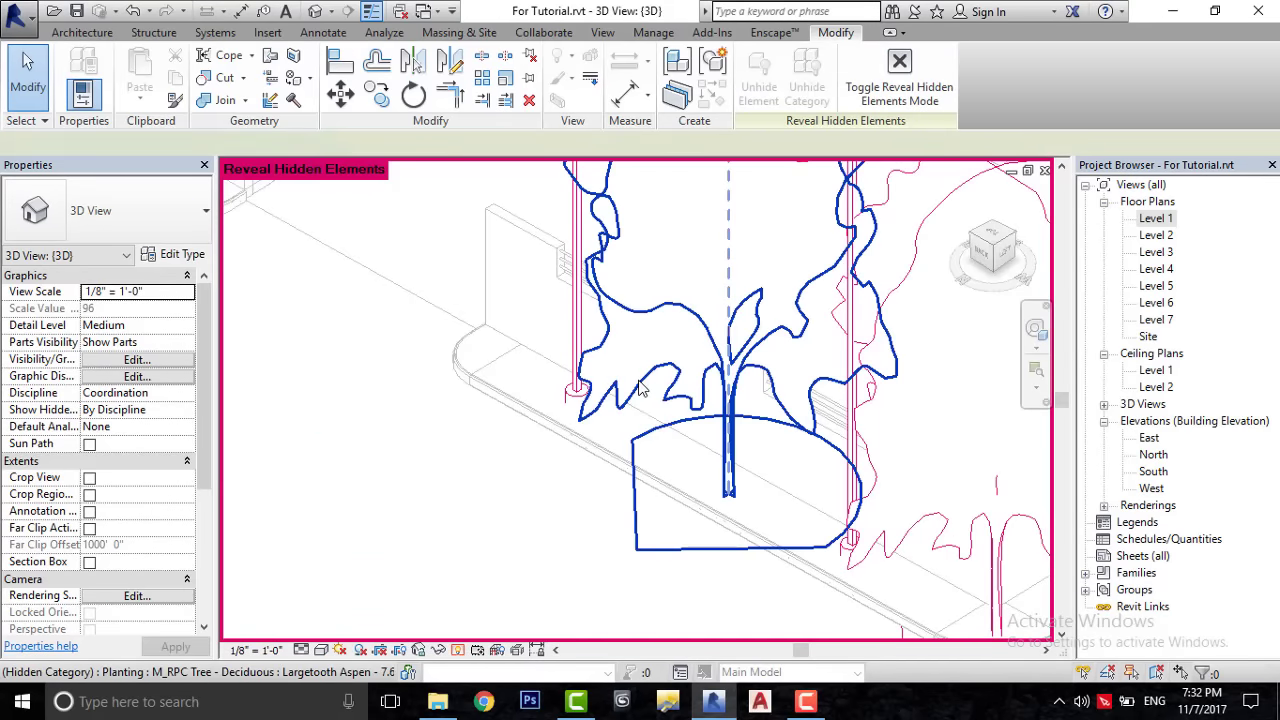
click(641, 390)
right_click(641, 390)
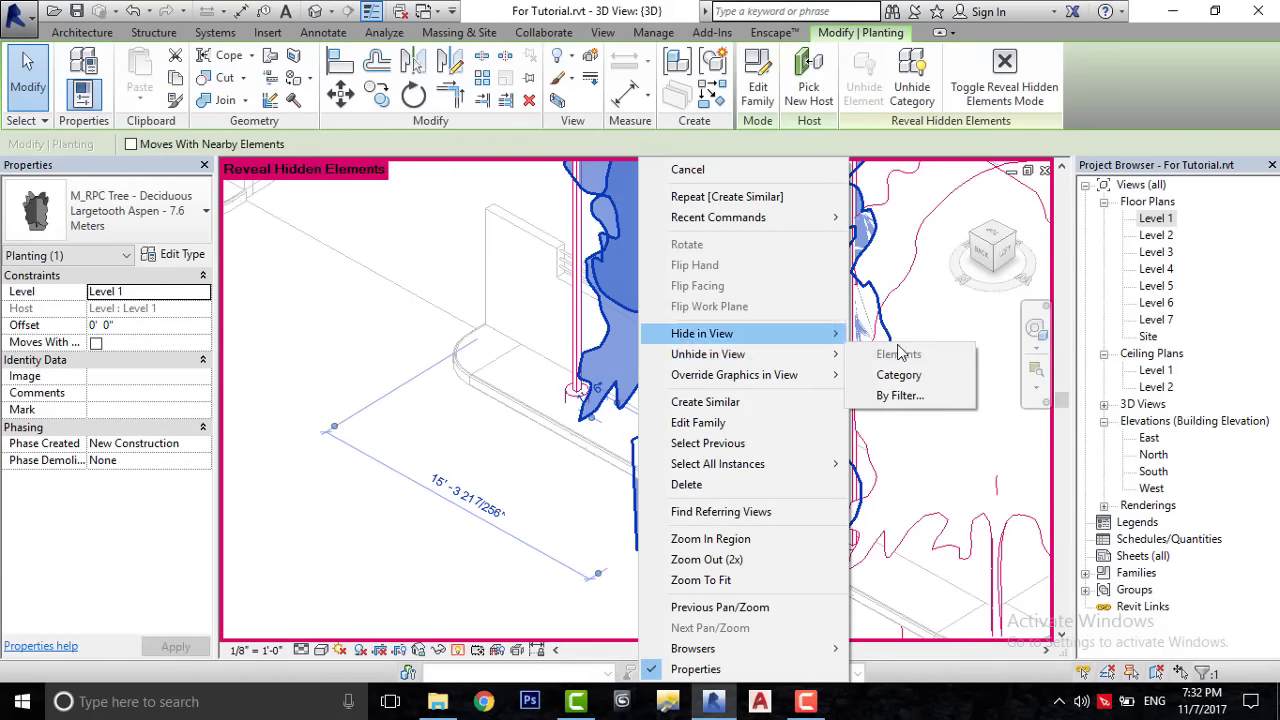
click(898, 374)
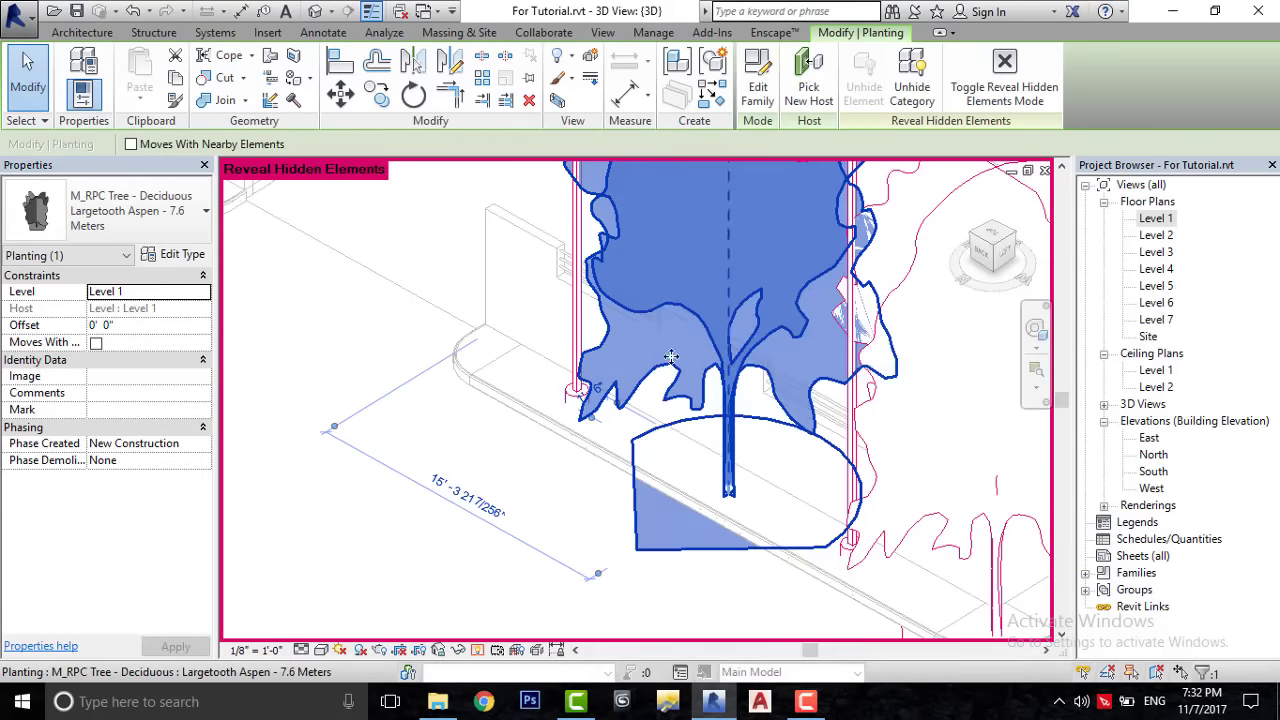
click(576, 345)
right_click(574, 345)
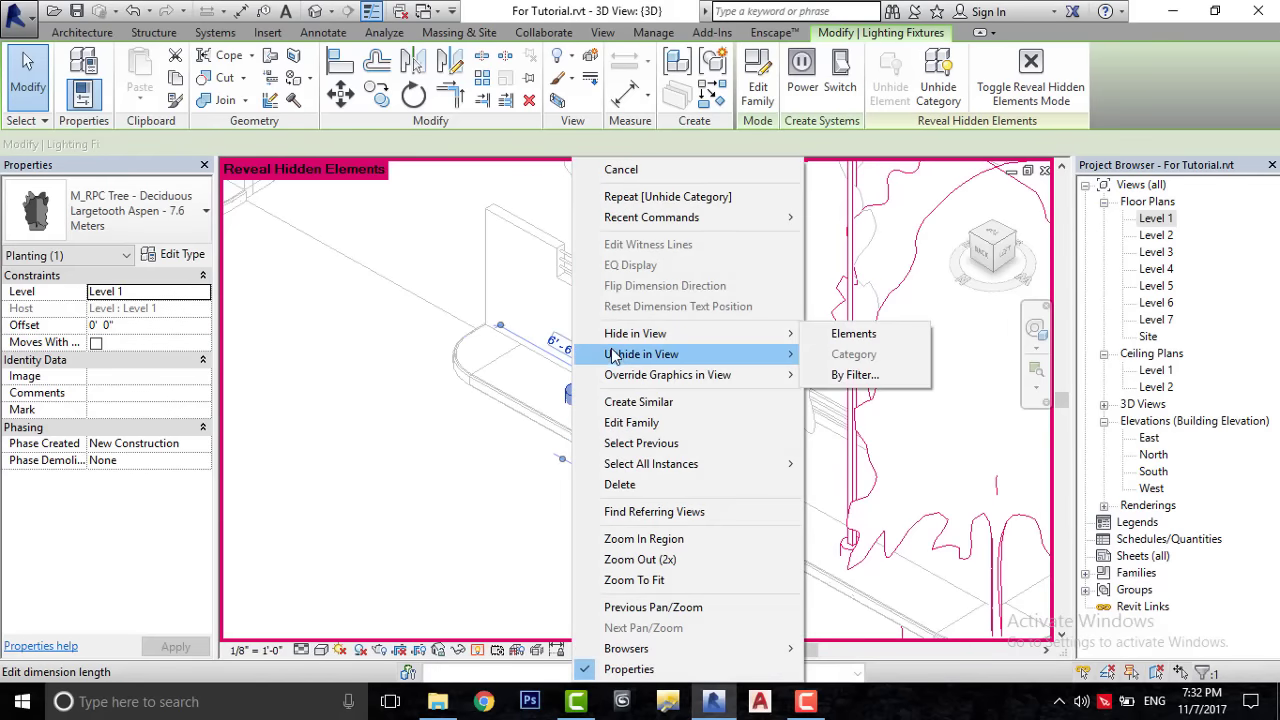
click(855, 374)
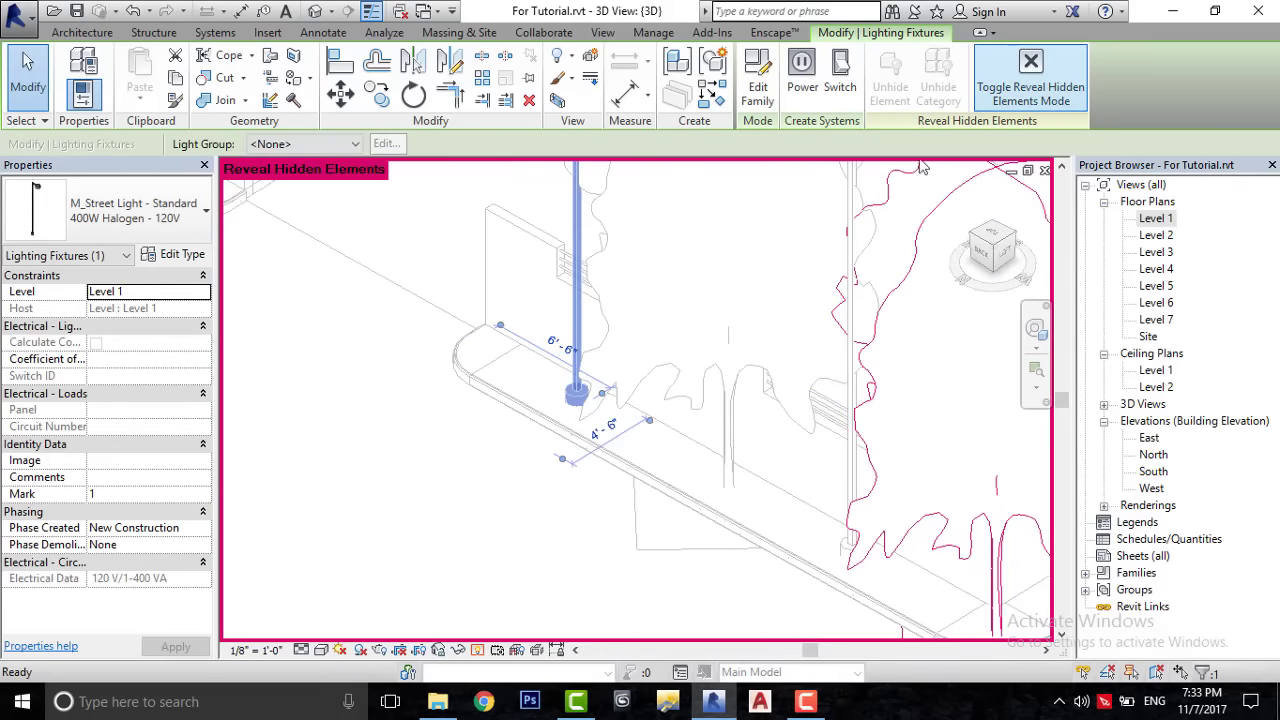
click(1031, 88)
click(538, 487)
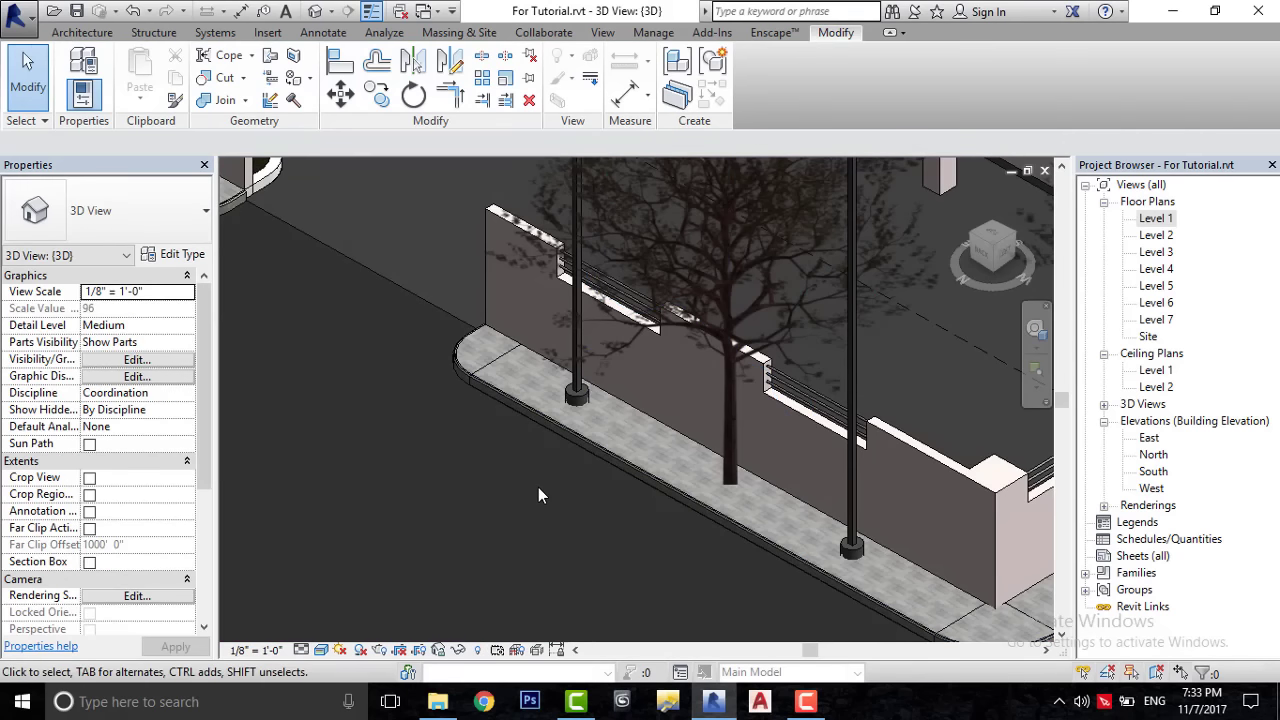
middle_drag(550, 410, 621, 449)
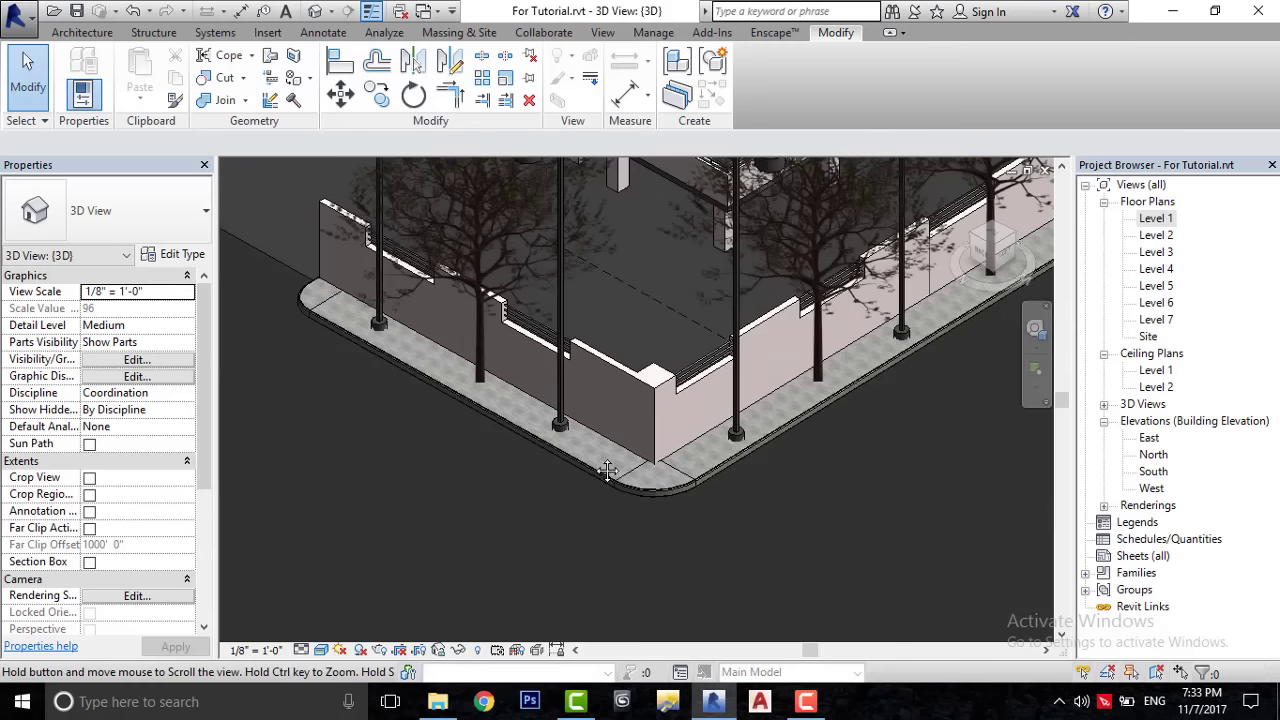
scroll(512, 428, down, 1)
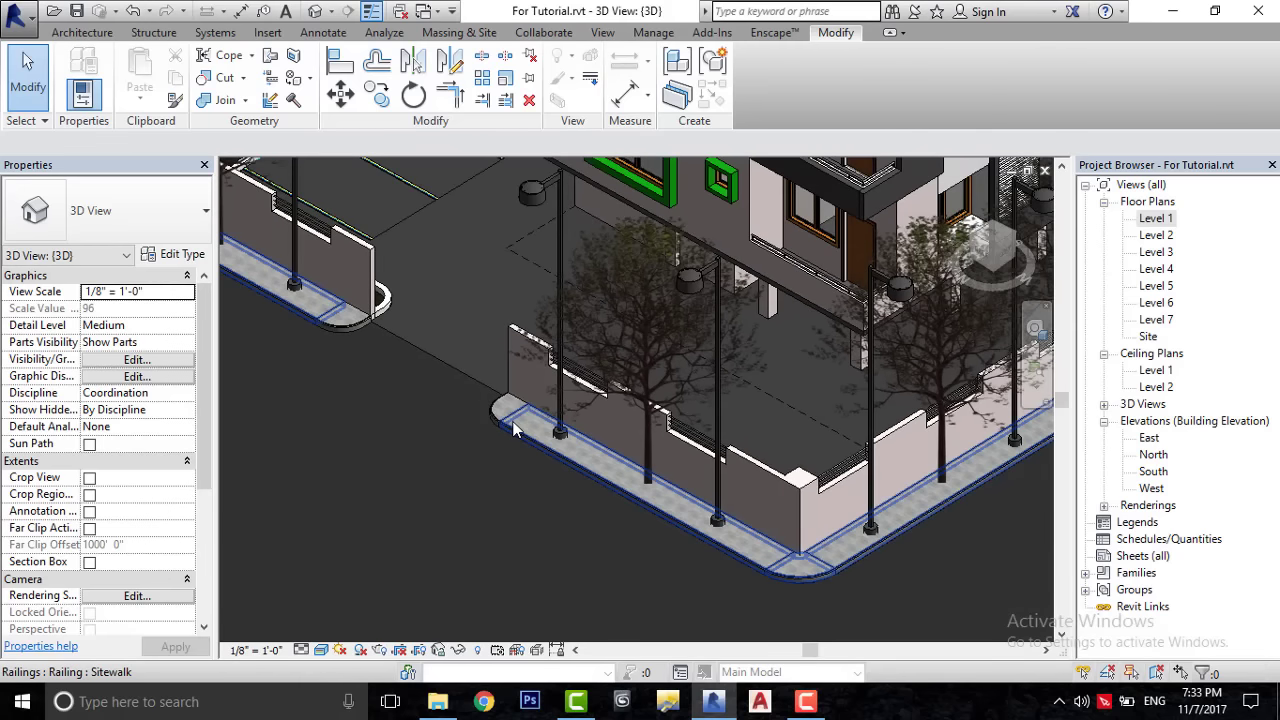
scroll(515, 427, down, 1)
scroll(474, 489, down, 3)
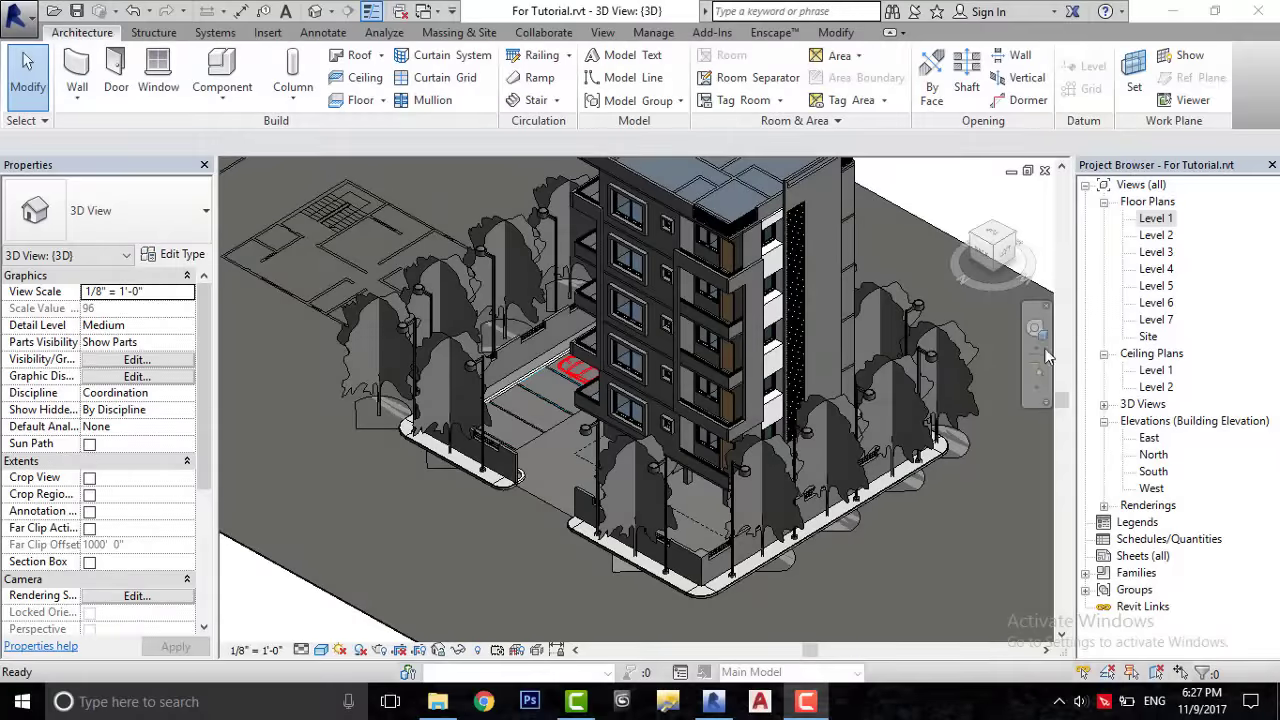
- In the Level 1 plan, start a Sitewalk railing path in Pick Lines mode
double_click(1166, 219)
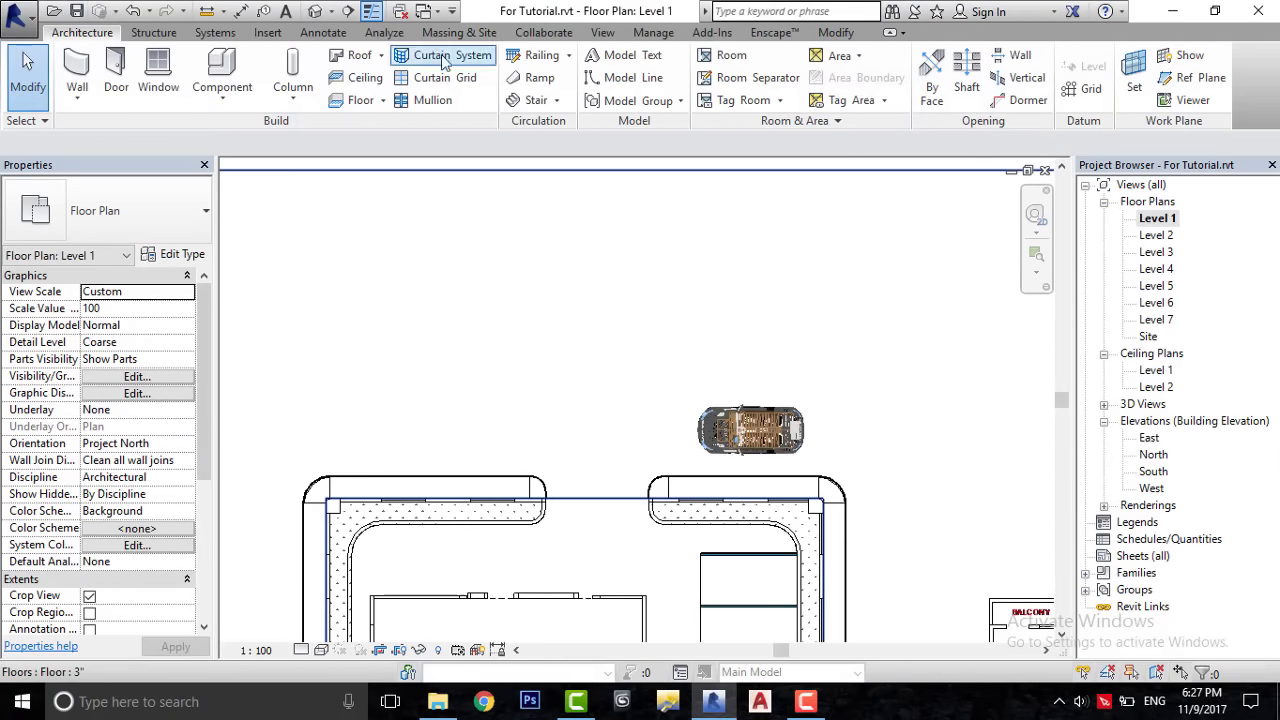
click(544, 65)
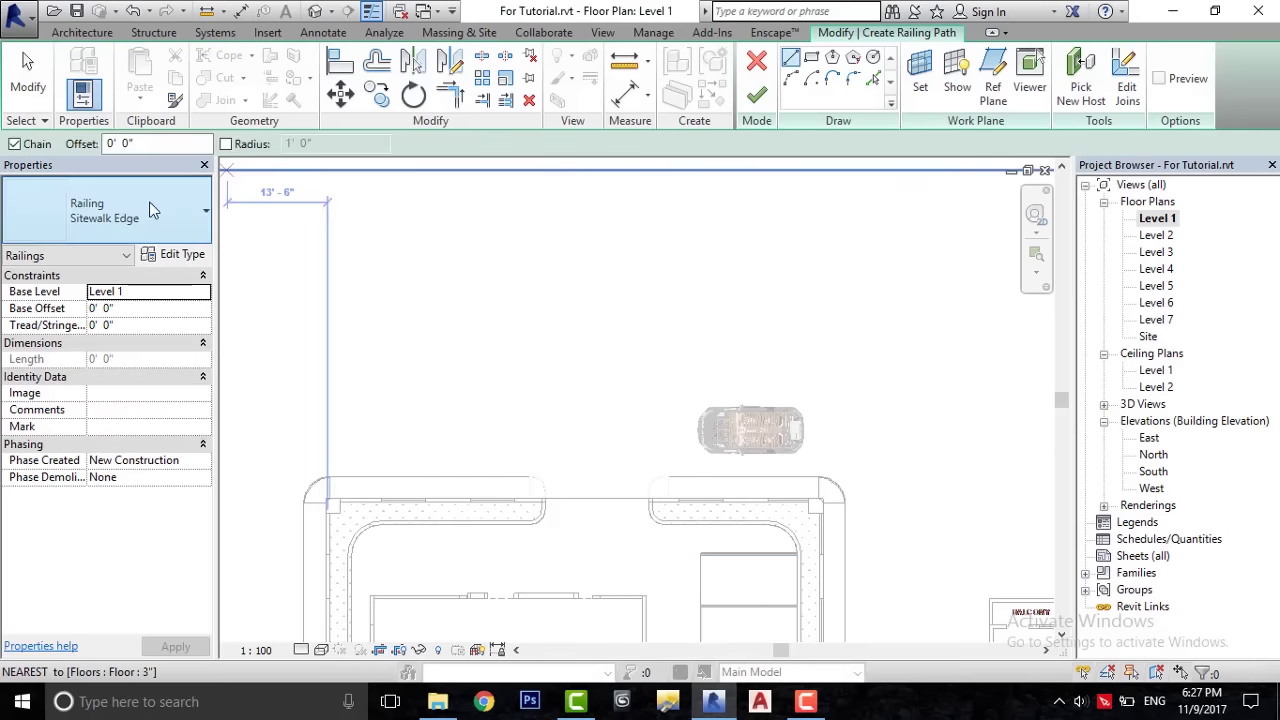
click(105, 210)
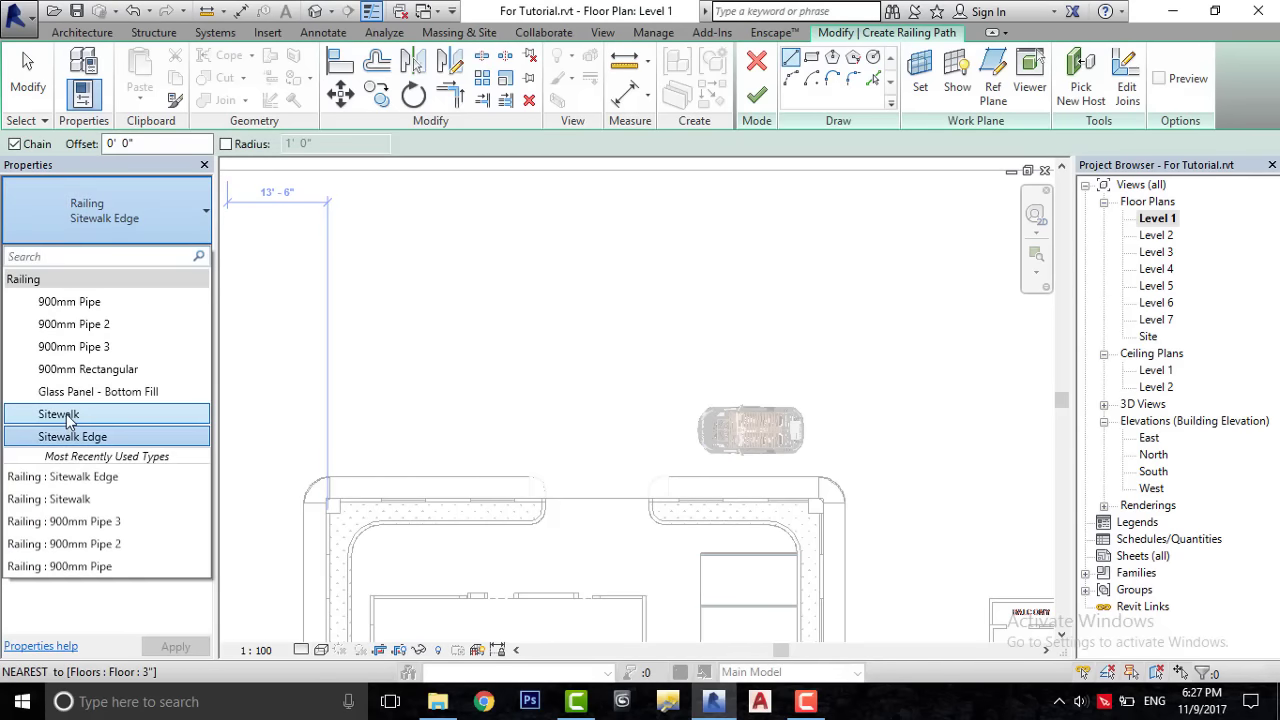
click(72, 414)
scroll(393, 397, down, 1)
scroll(393, 397, down, 2)
click(790, 58)
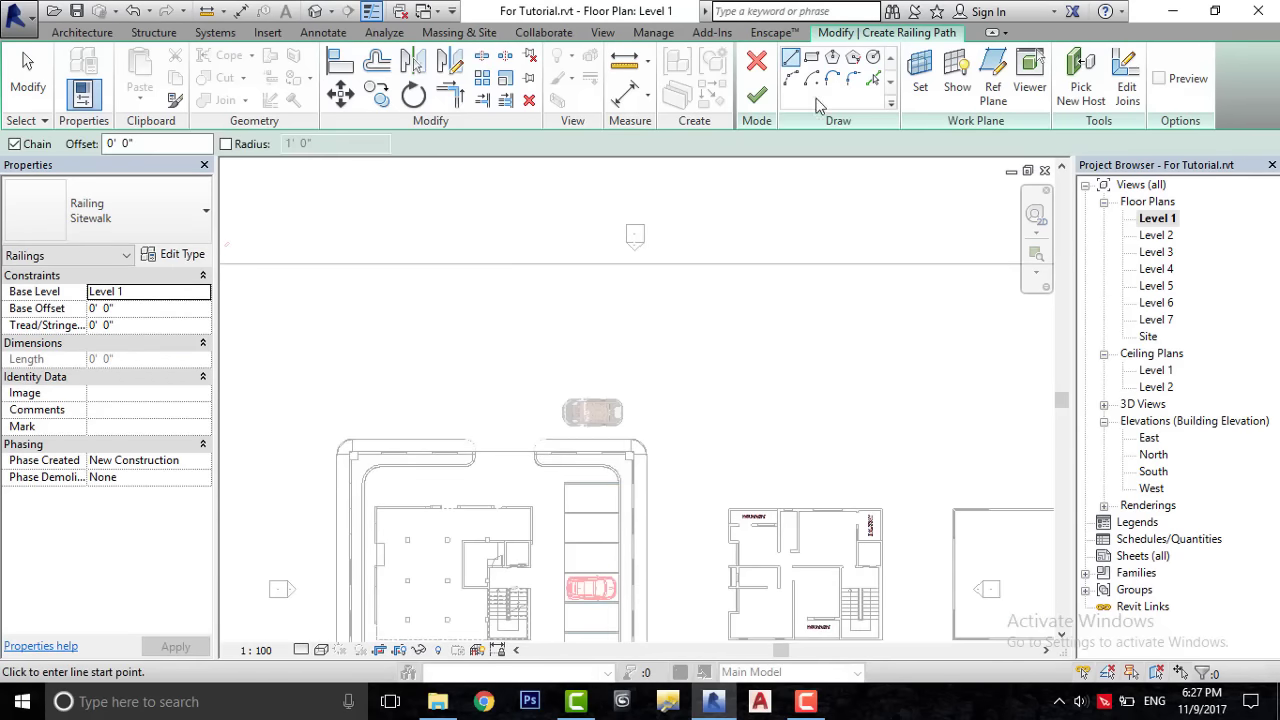
click(866, 84)
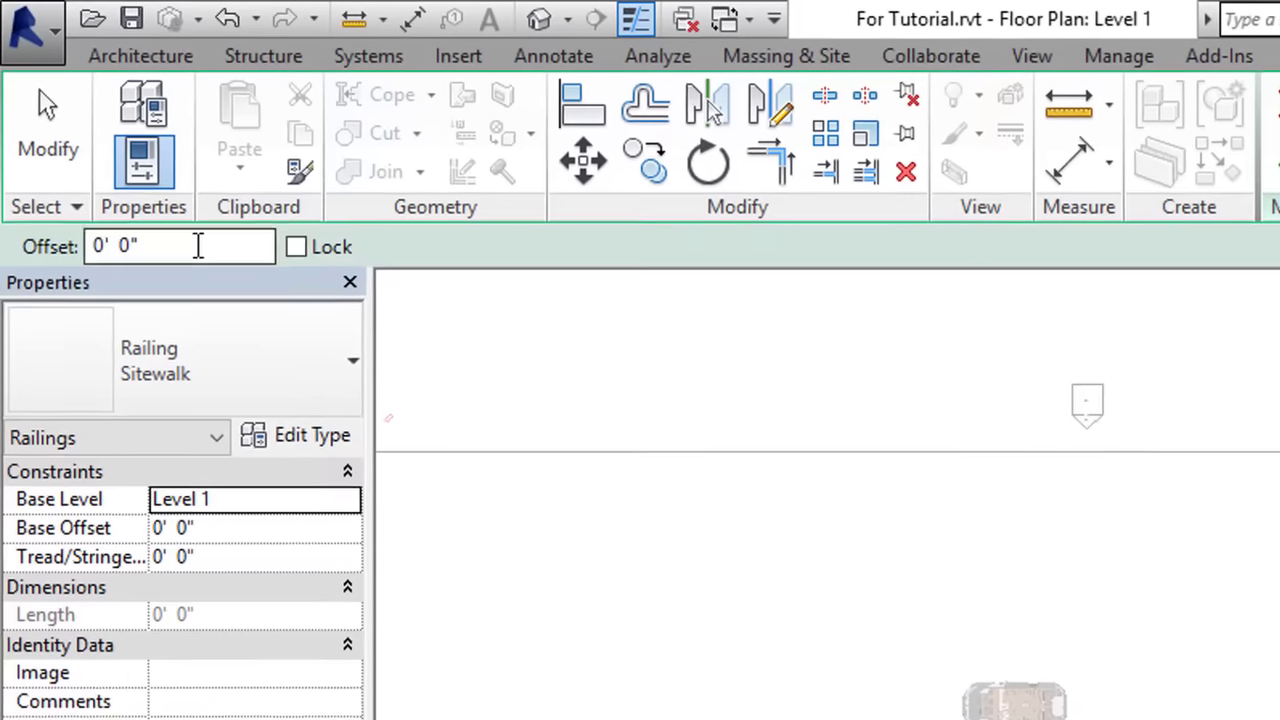
- Pick the sidewalk edge with 0 offset as a path line and set its length to 100'
click(52, 145)
text(2)
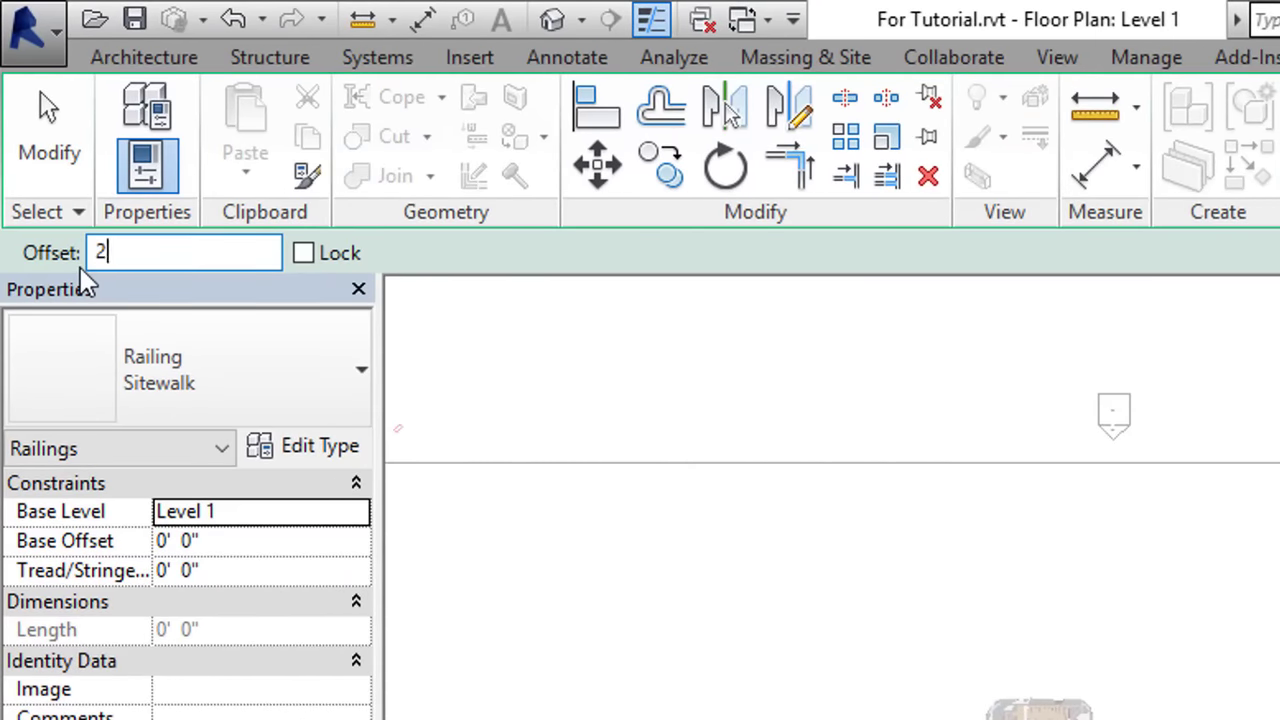
text(0' 0")
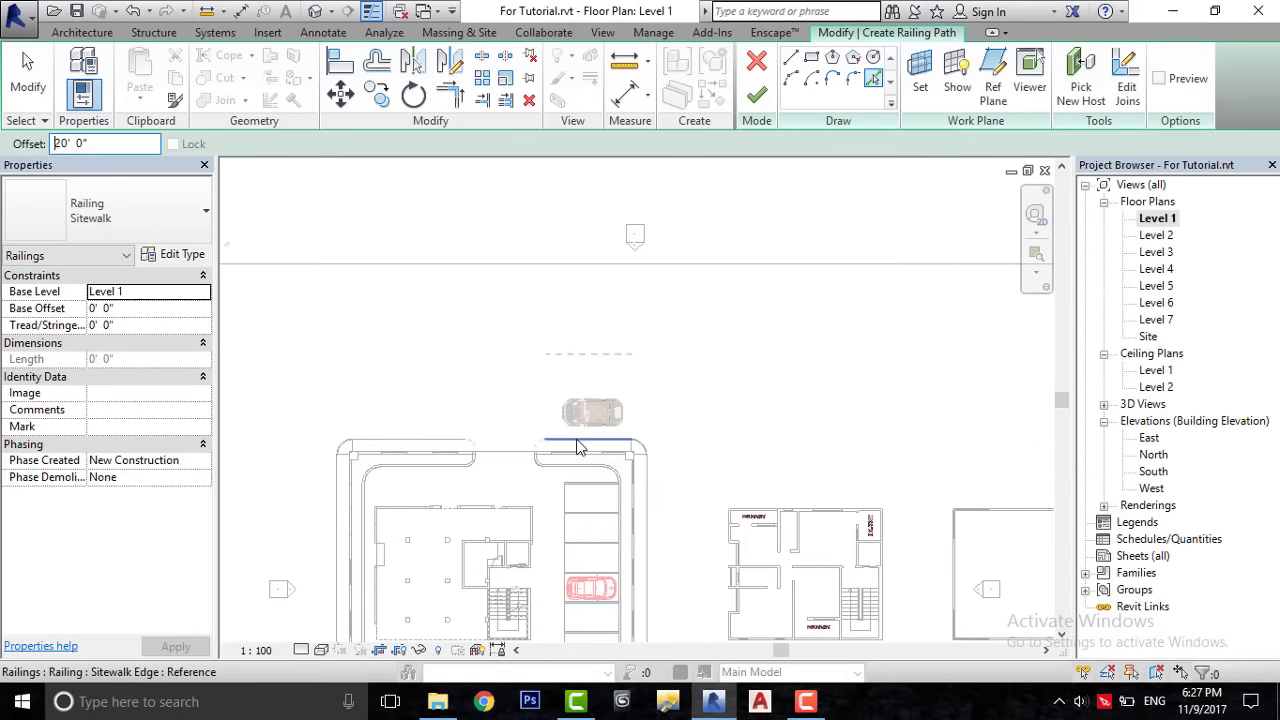
click(578, 447)
key(Escape)
key(Escape)
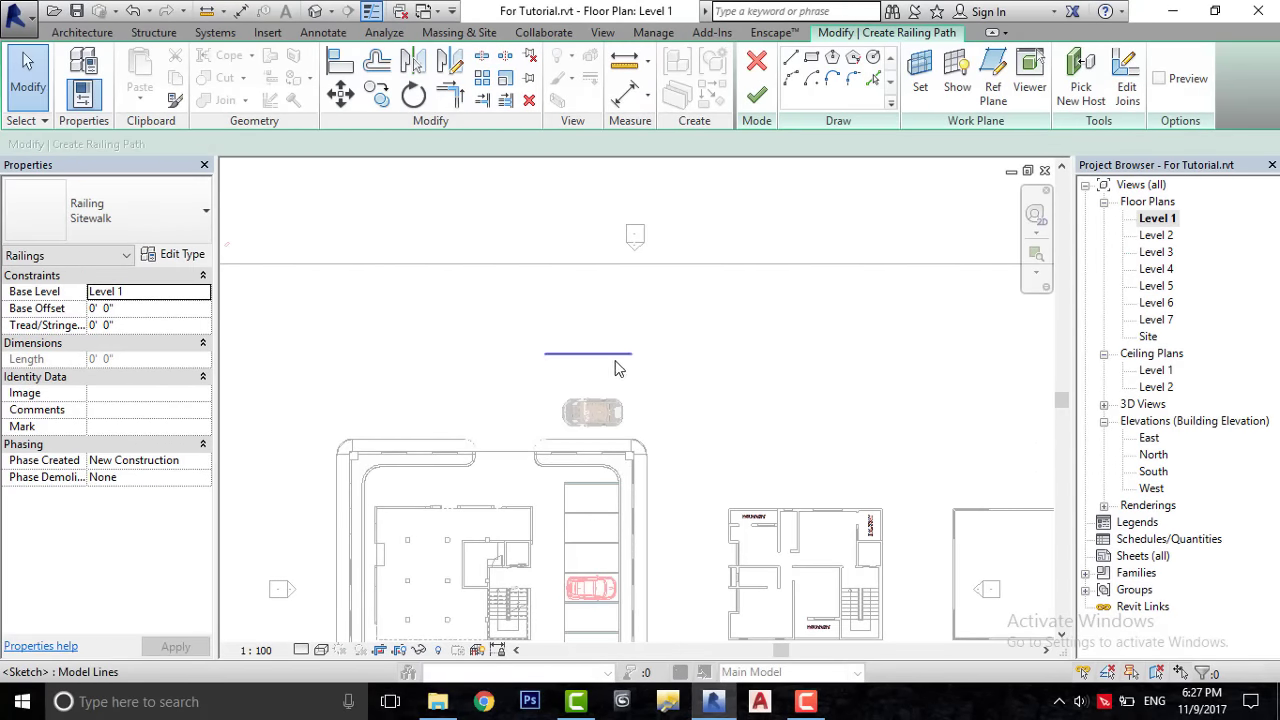
click(588, 353)
click(587, 298)
text(100')
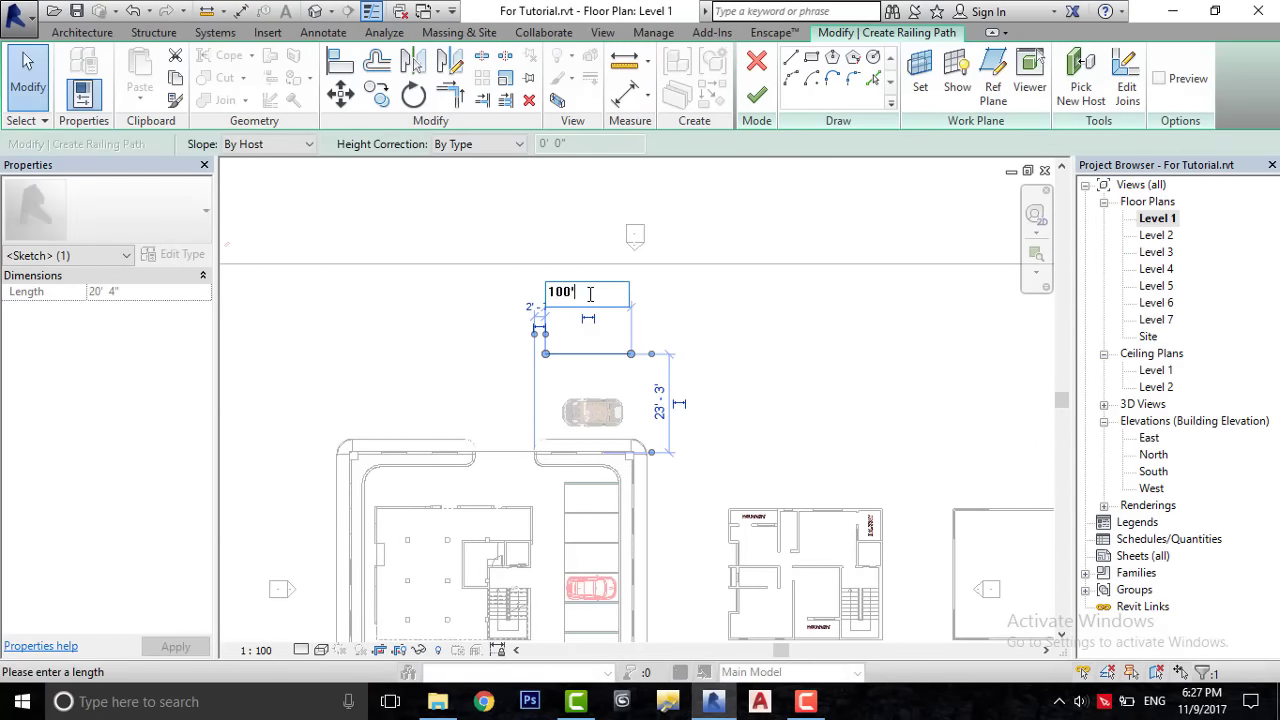
key(Return)
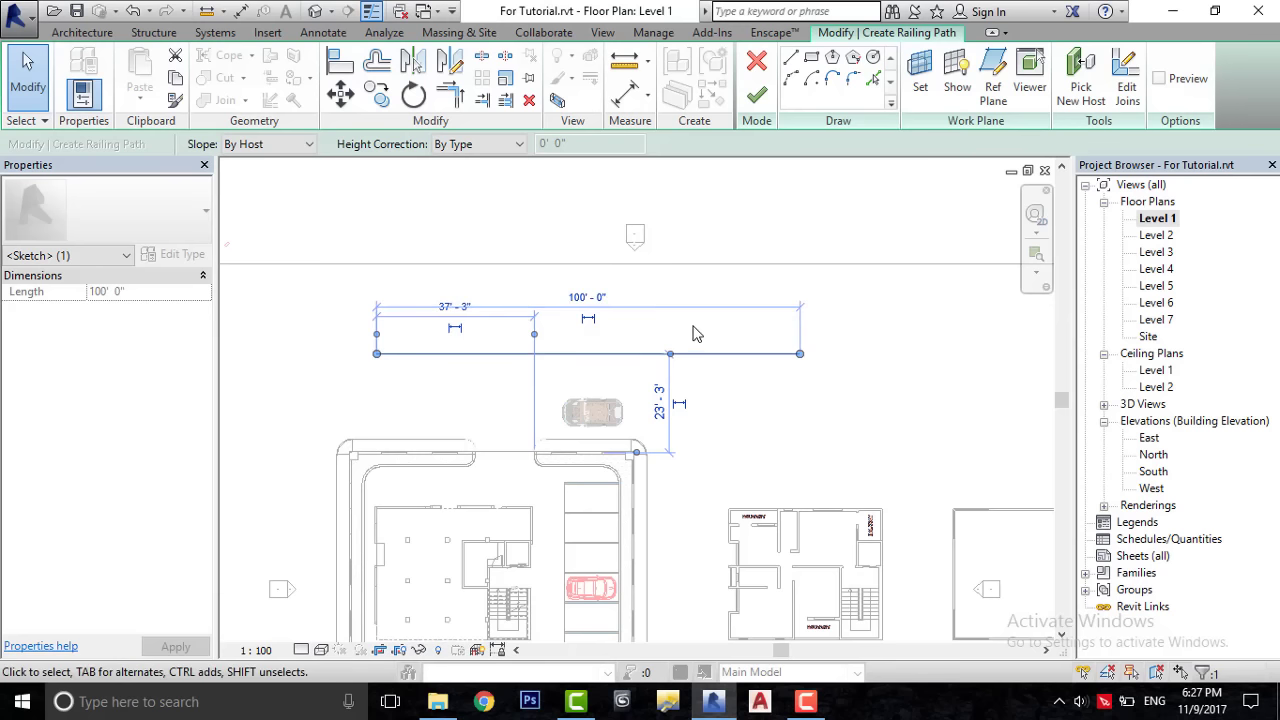
click(608, 370)
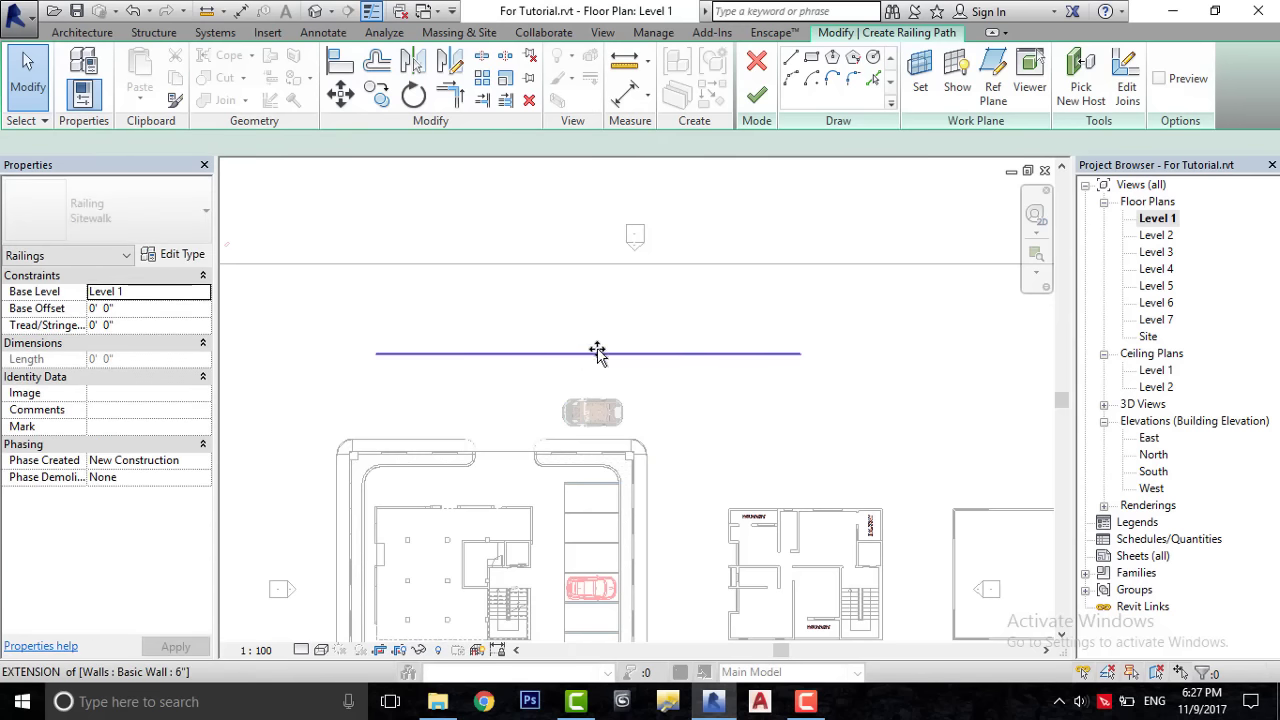
- Stretch the path line back to 100' and nudge it slightly right
click(605, 354)
drag(620, 366, 757, 351)
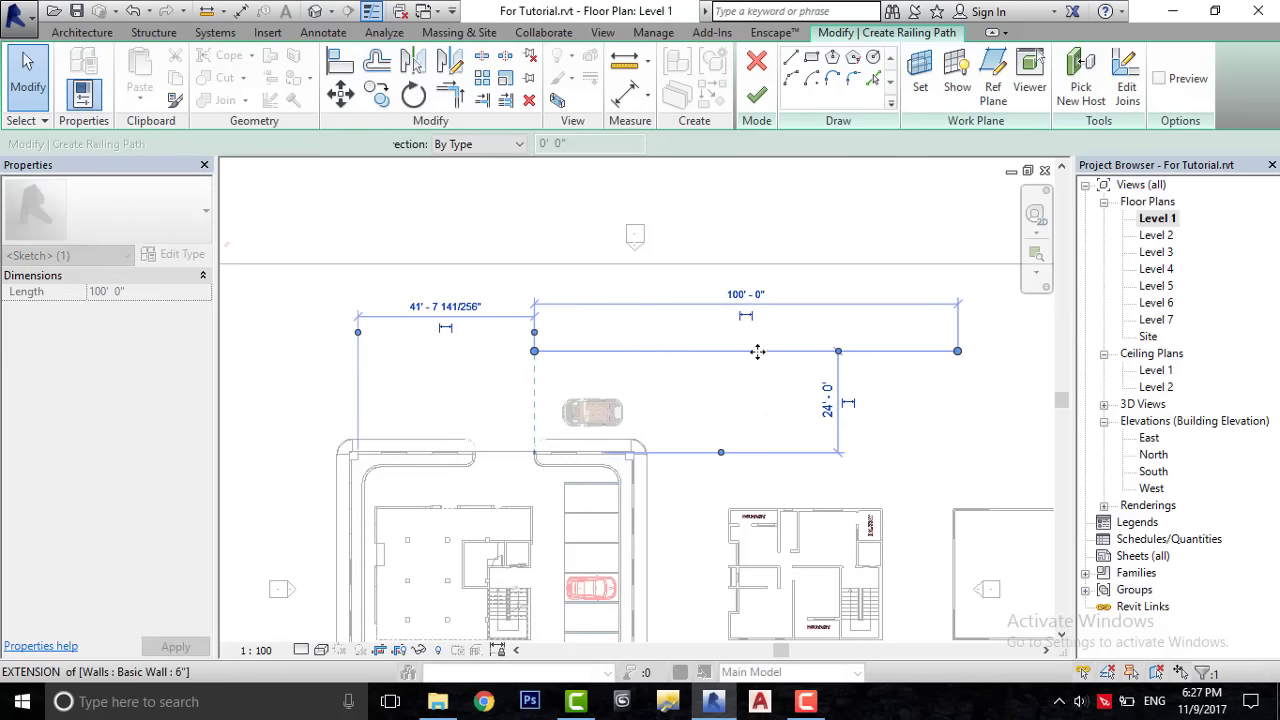
key(ctrl+z)
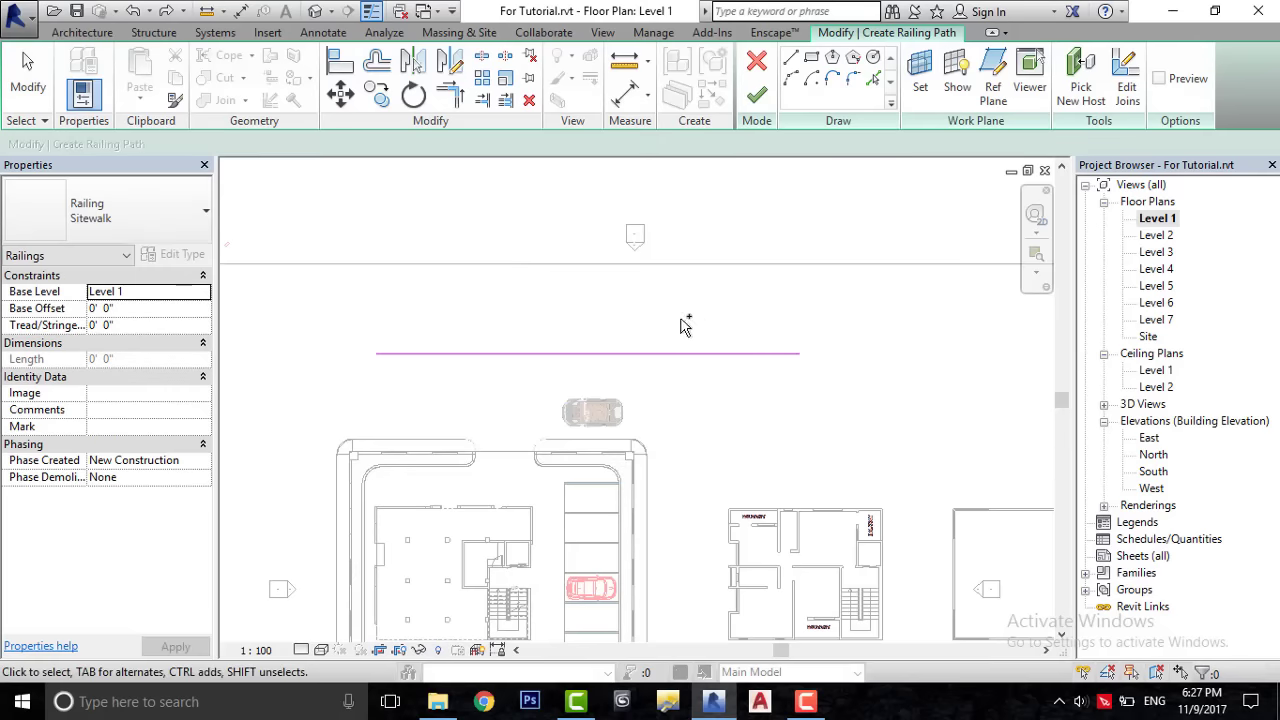
click(590, 353)
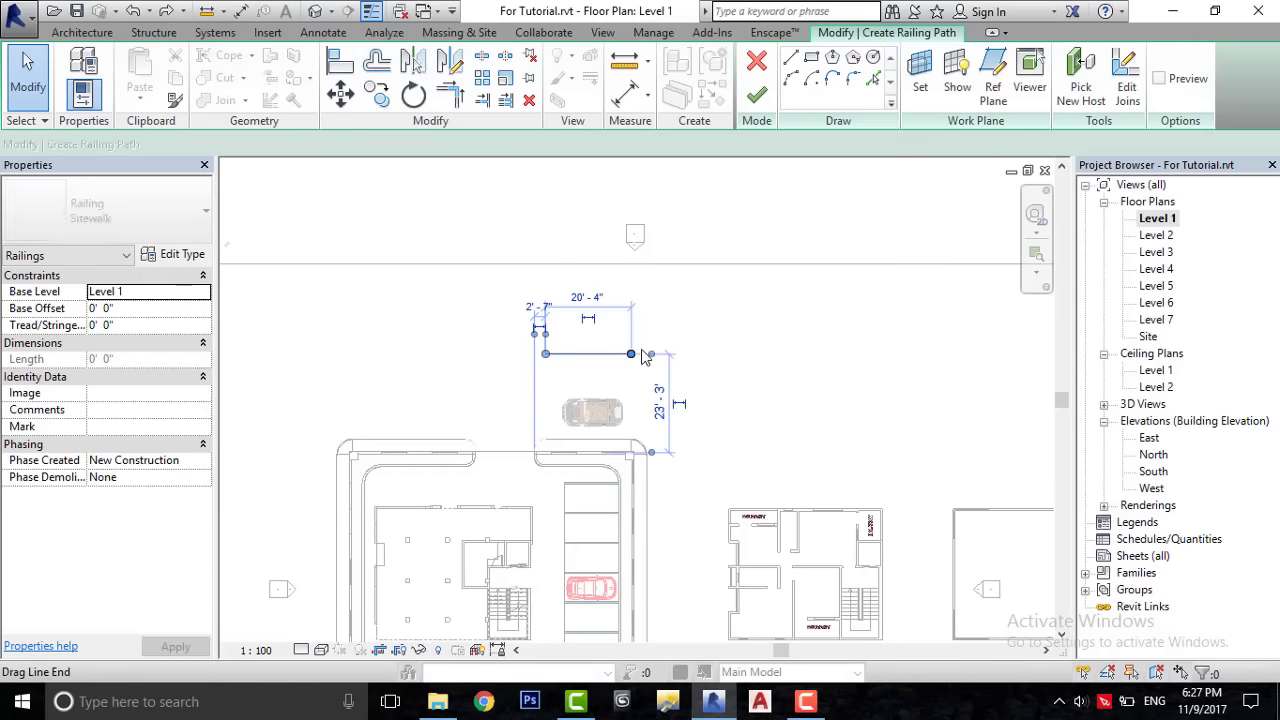
drag(630, 353, 852, 353)
click(852, 353)
click(700, 293)
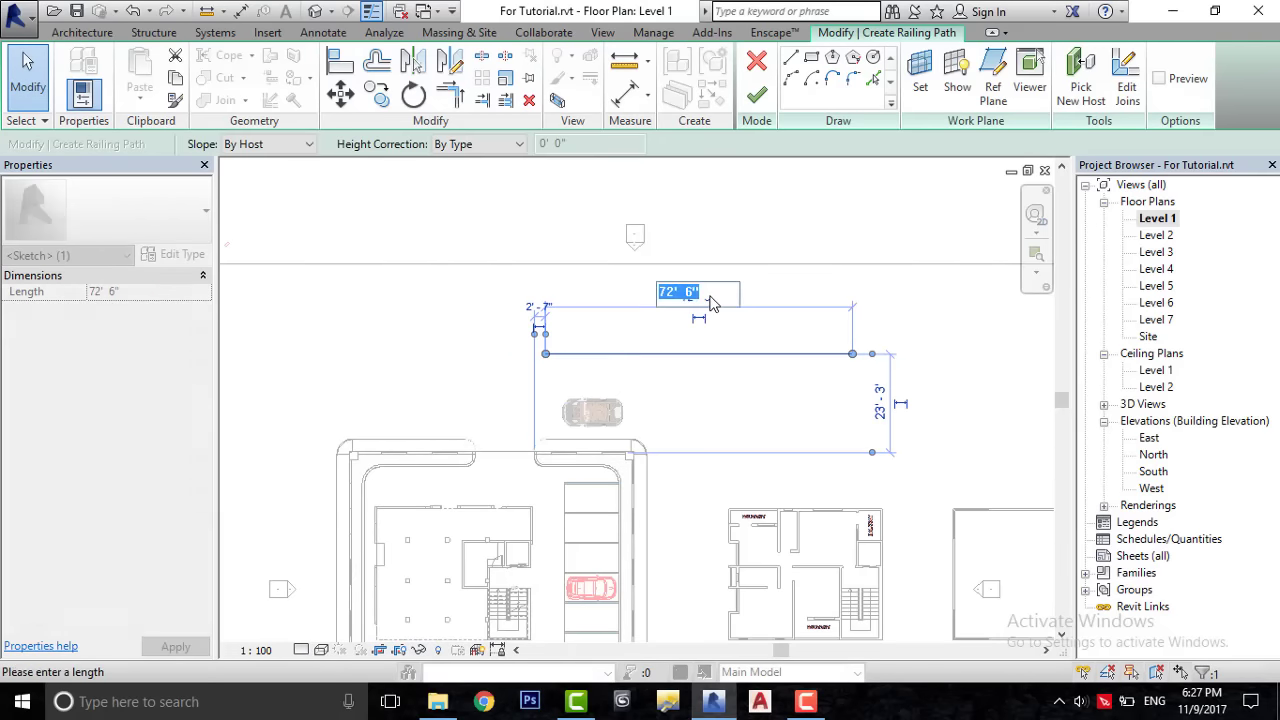
key(Return)
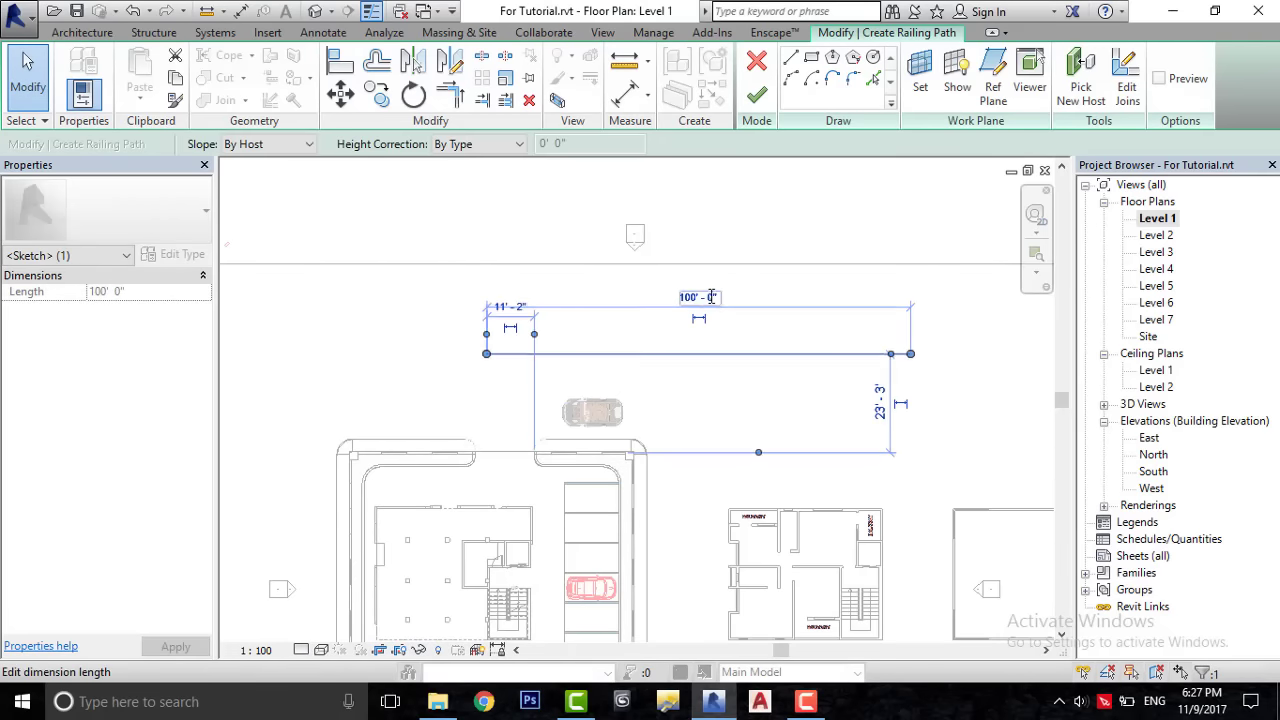
click(622, 368)
click(622, 362)
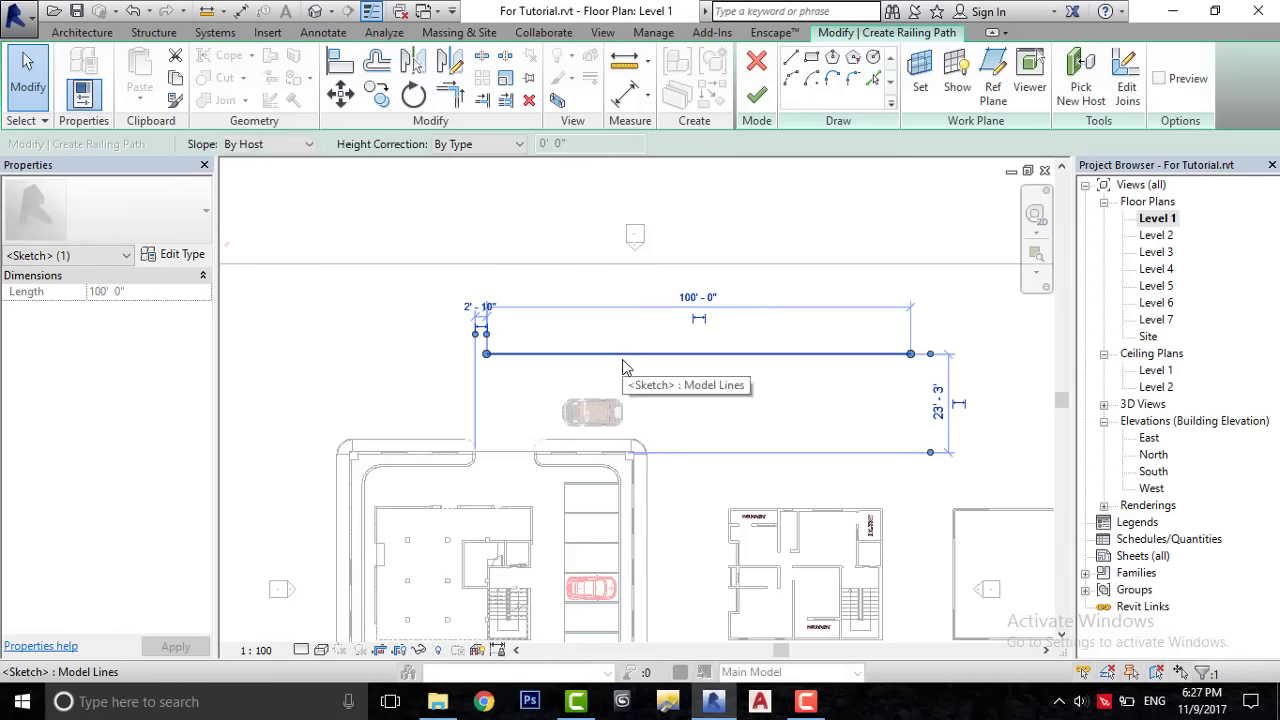
key(Right)
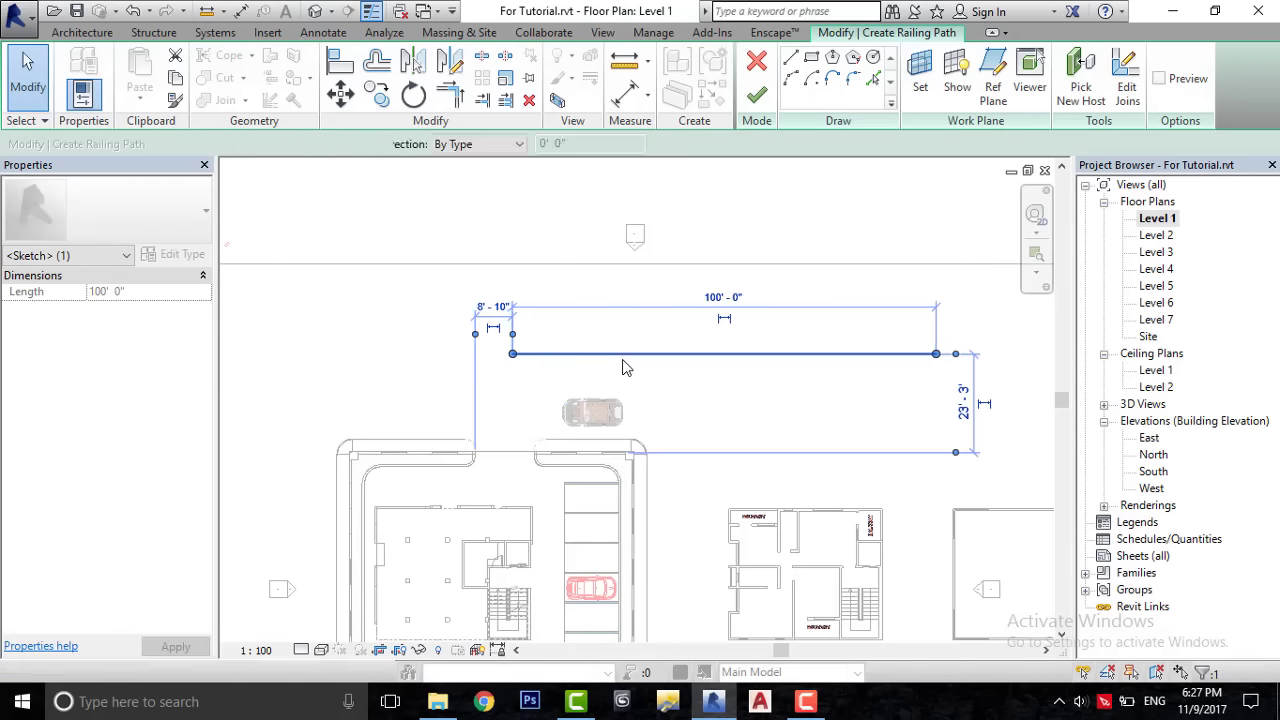
- Copy the path line 10cm below it using a Pick Lines offset
click(853, 78)
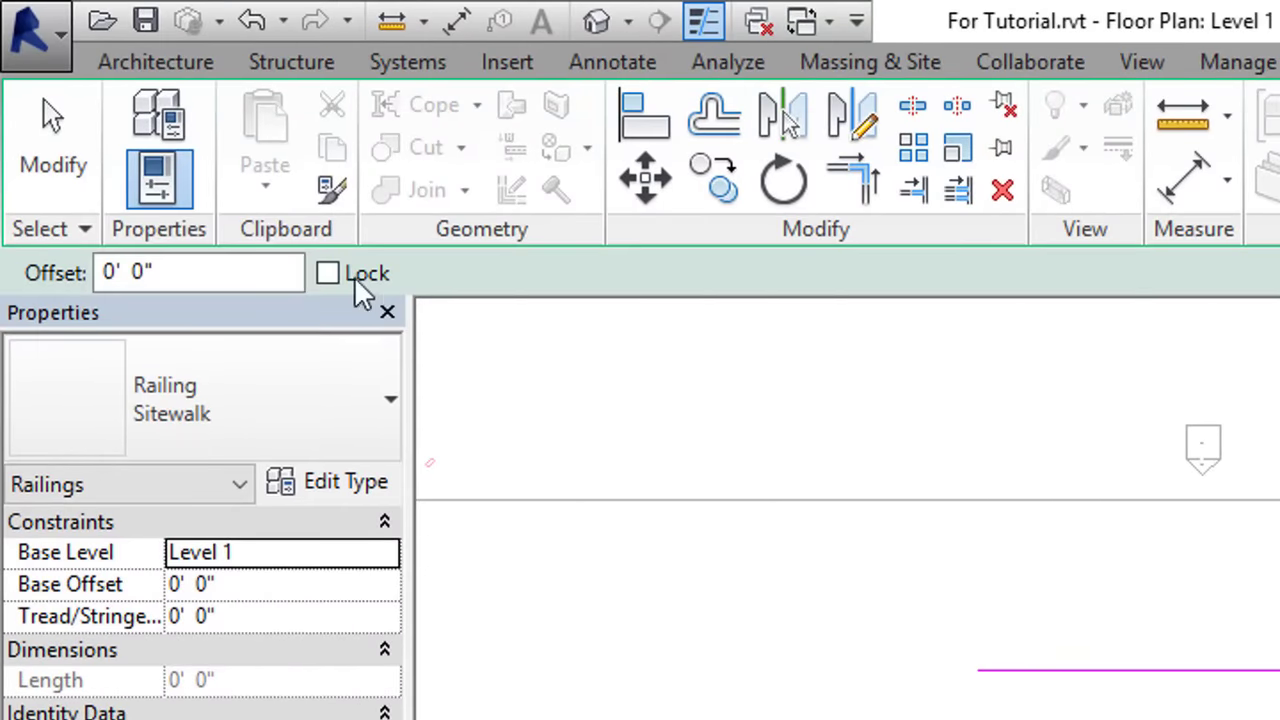
click(183, 273)
drag(183, 273, 66, 255)
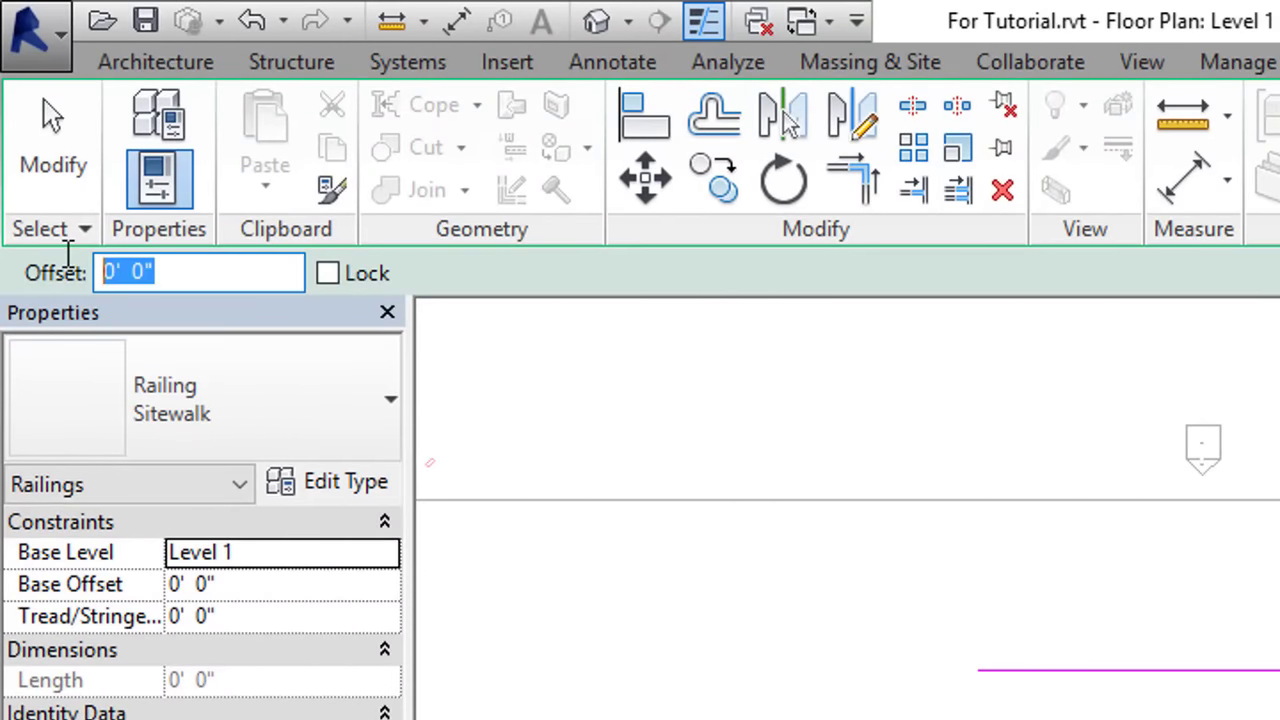
text(cm)
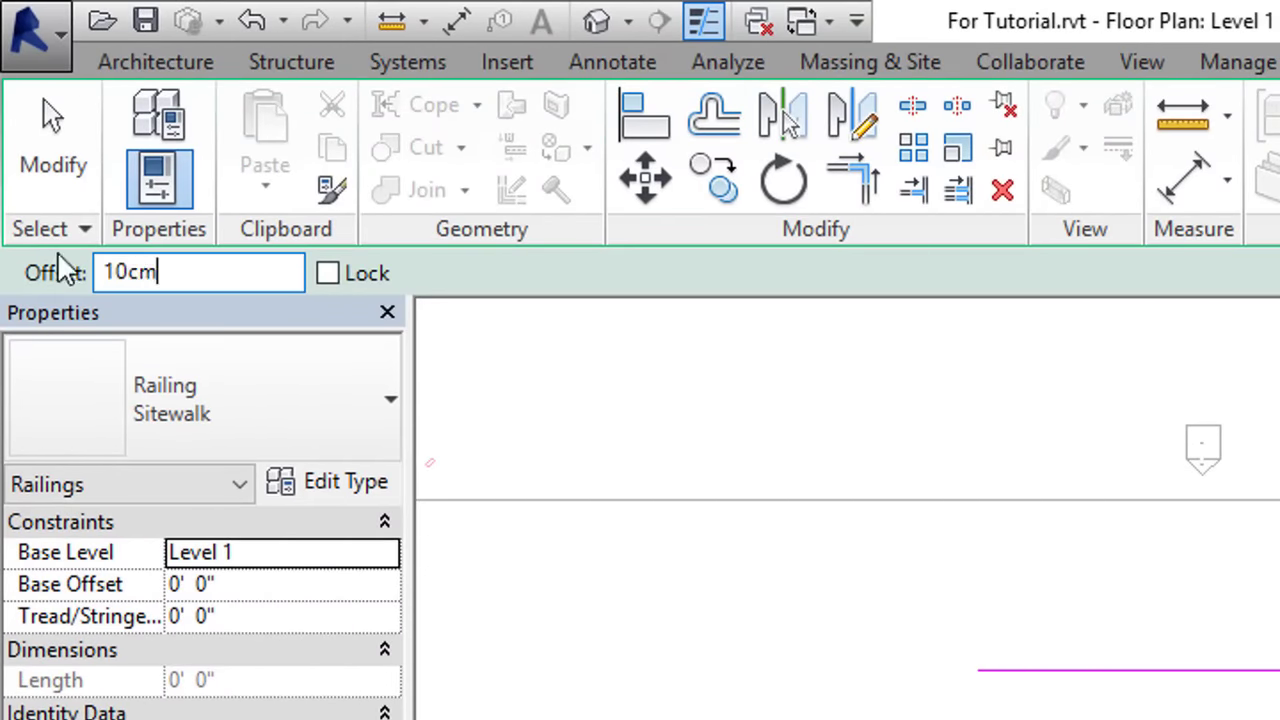
key(Return)
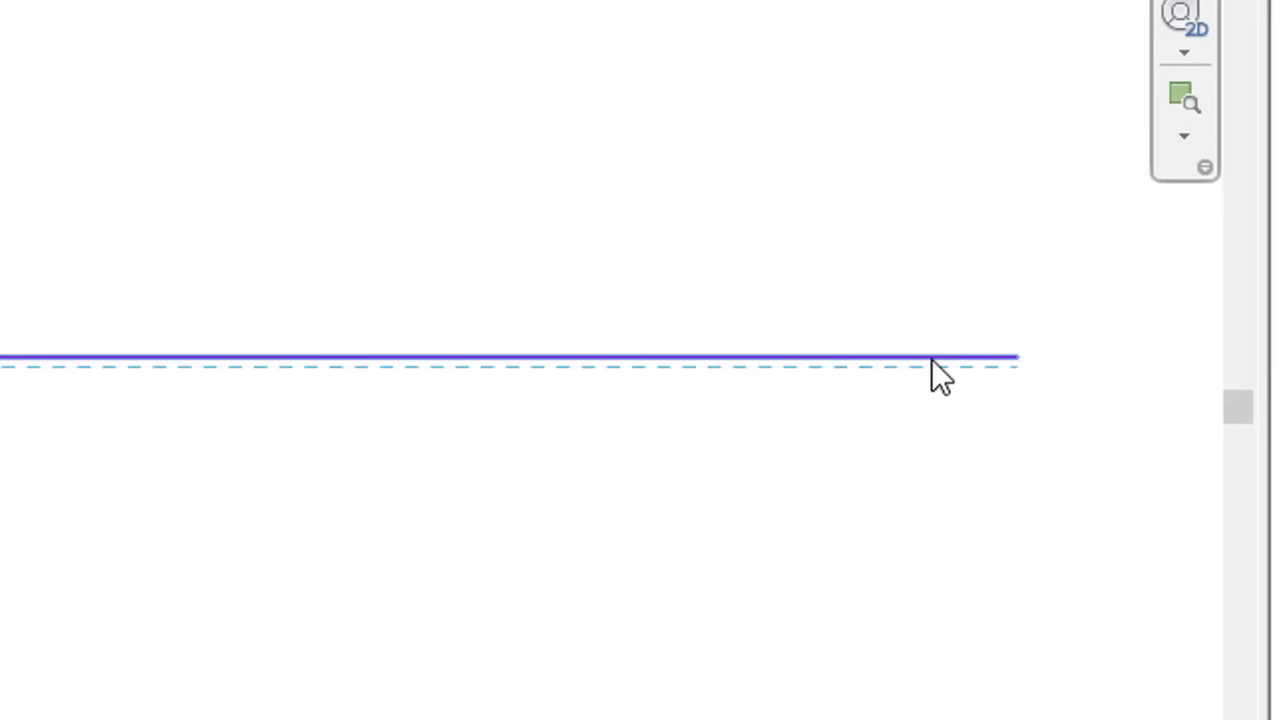
click(931, 360)
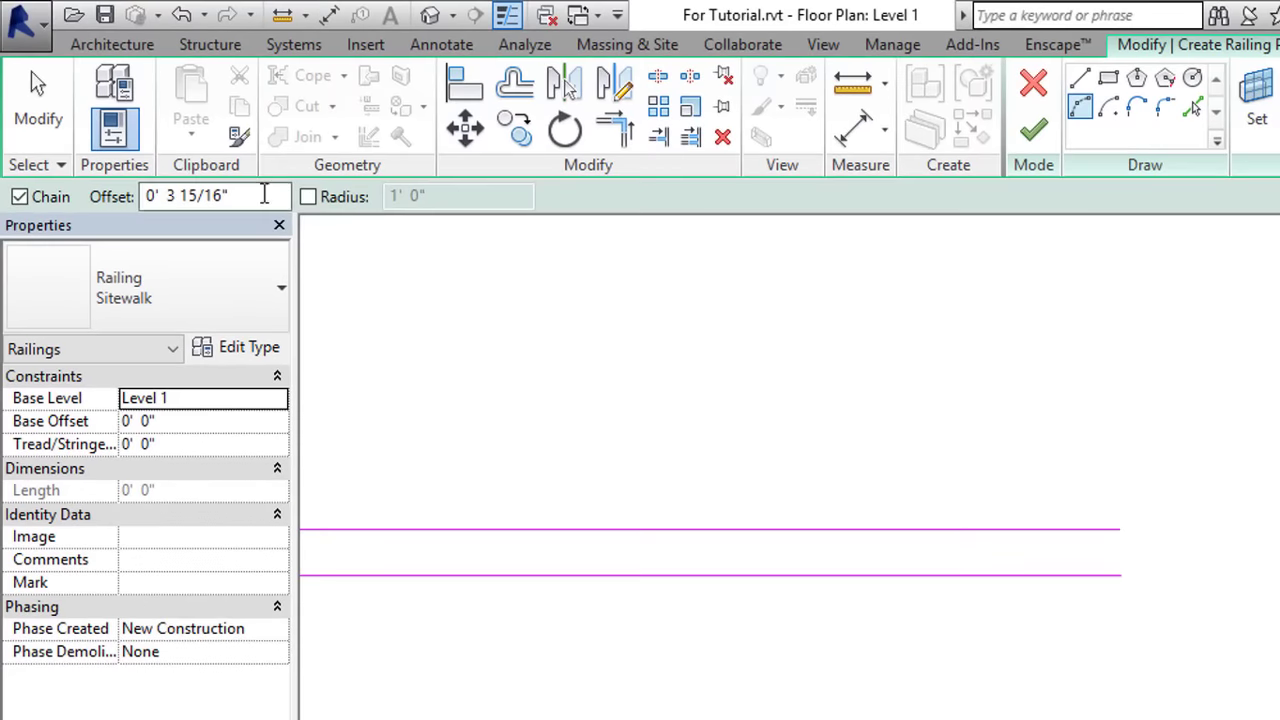
- Reset the offset to 0 and join the two lines' ends with a fillet arc
drag(263, 191, 145, 190)
text(0' 0)
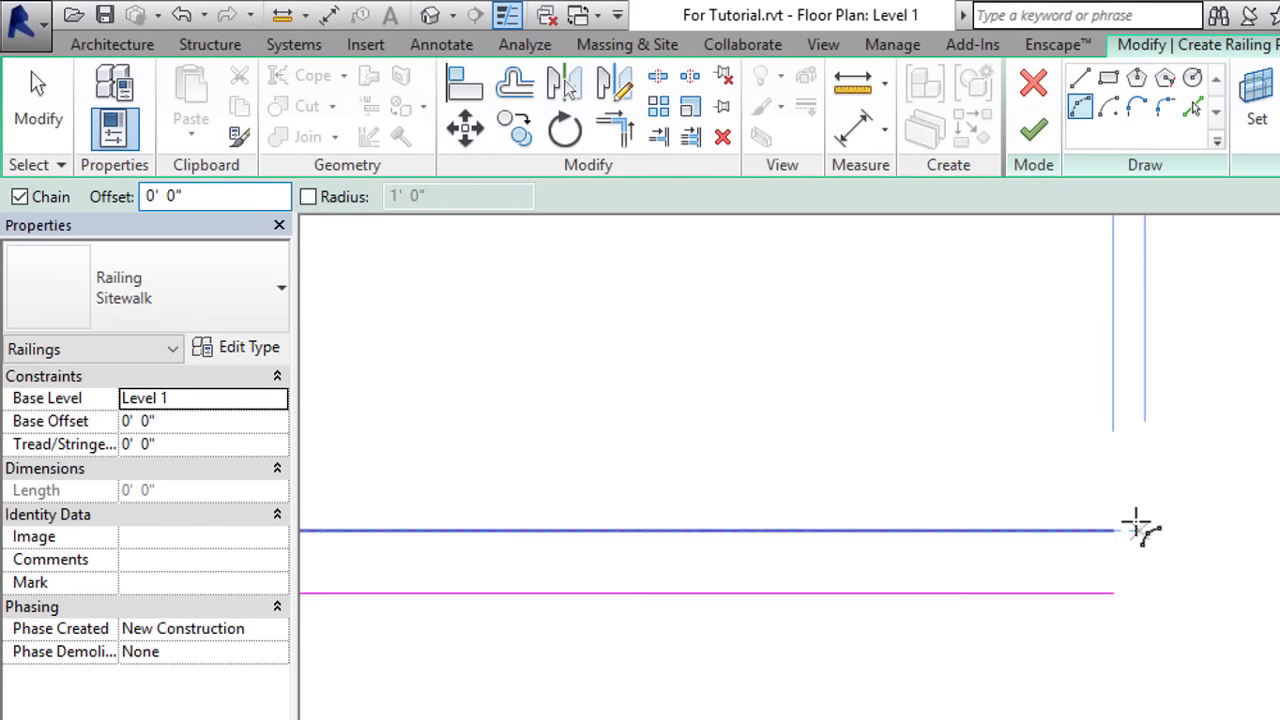
click(1120, 530)
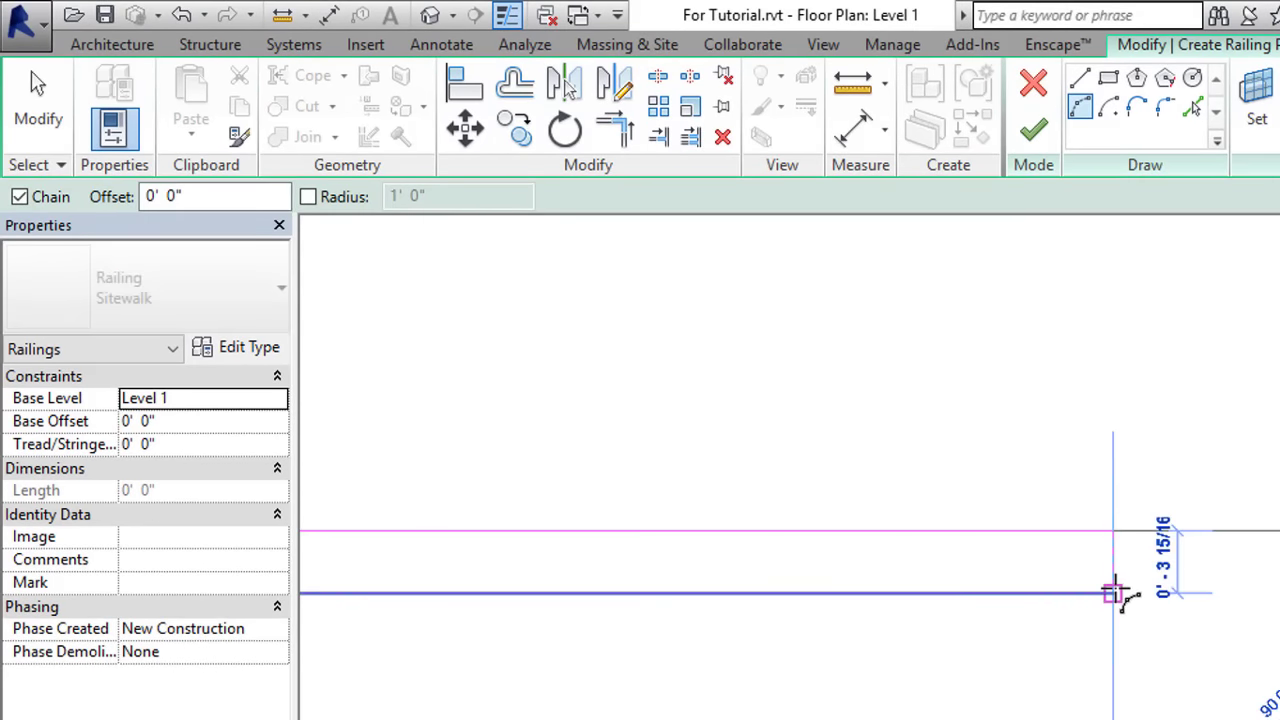
click(1128, 592)
right_click(1178, 247)
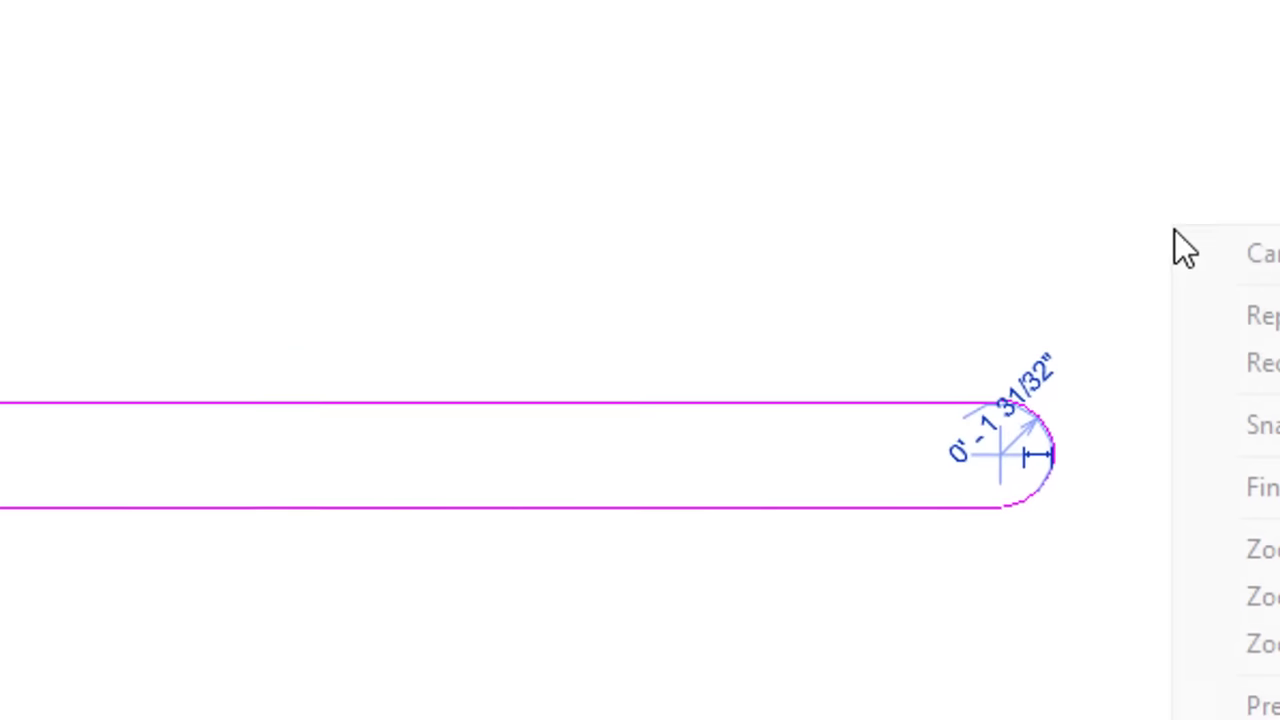
click(1180, 250)
right_click(832, 185)
click(1007, 232)
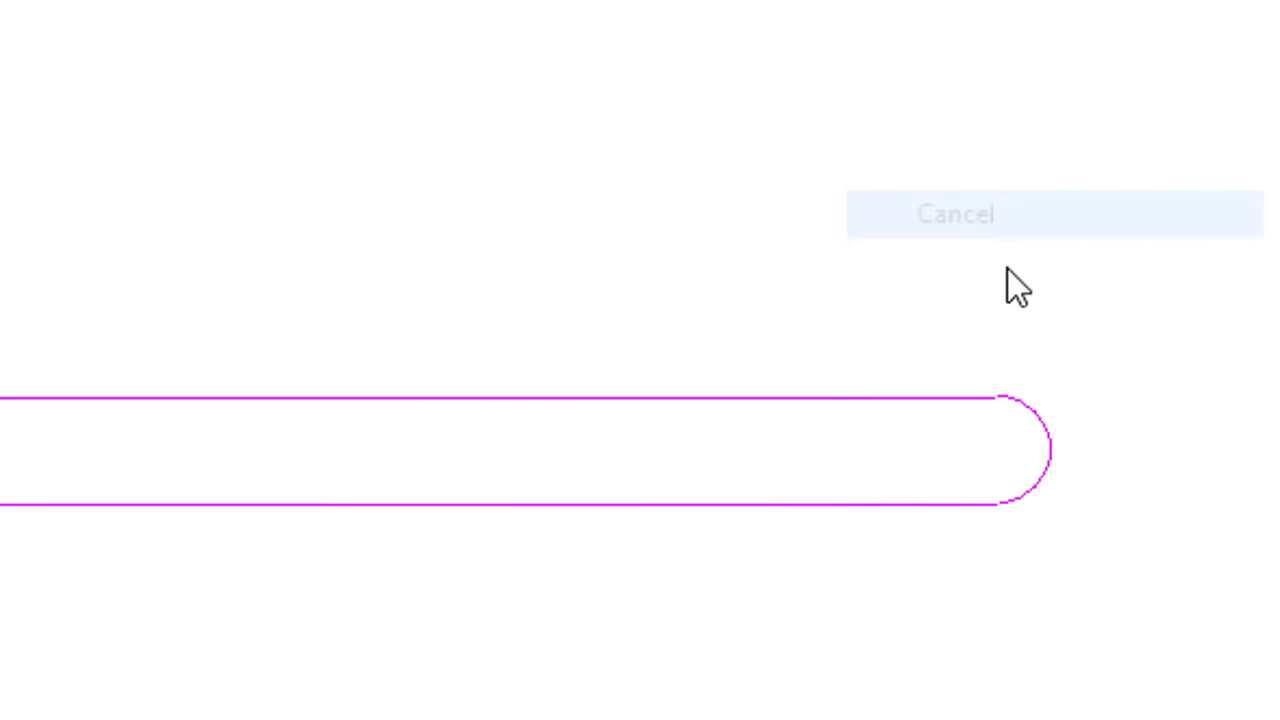
- Set the spacing between the two path lines to 0.05cm
click(905, 399)
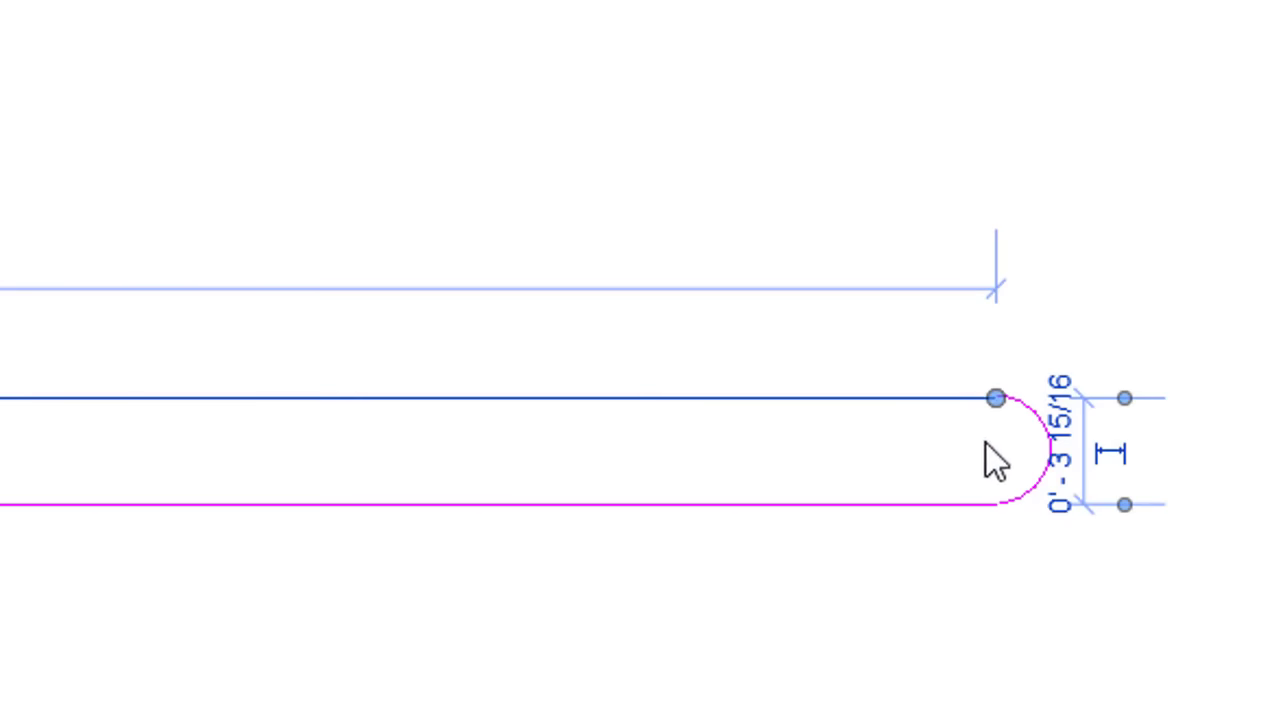
click(1065, 465)
text(0)
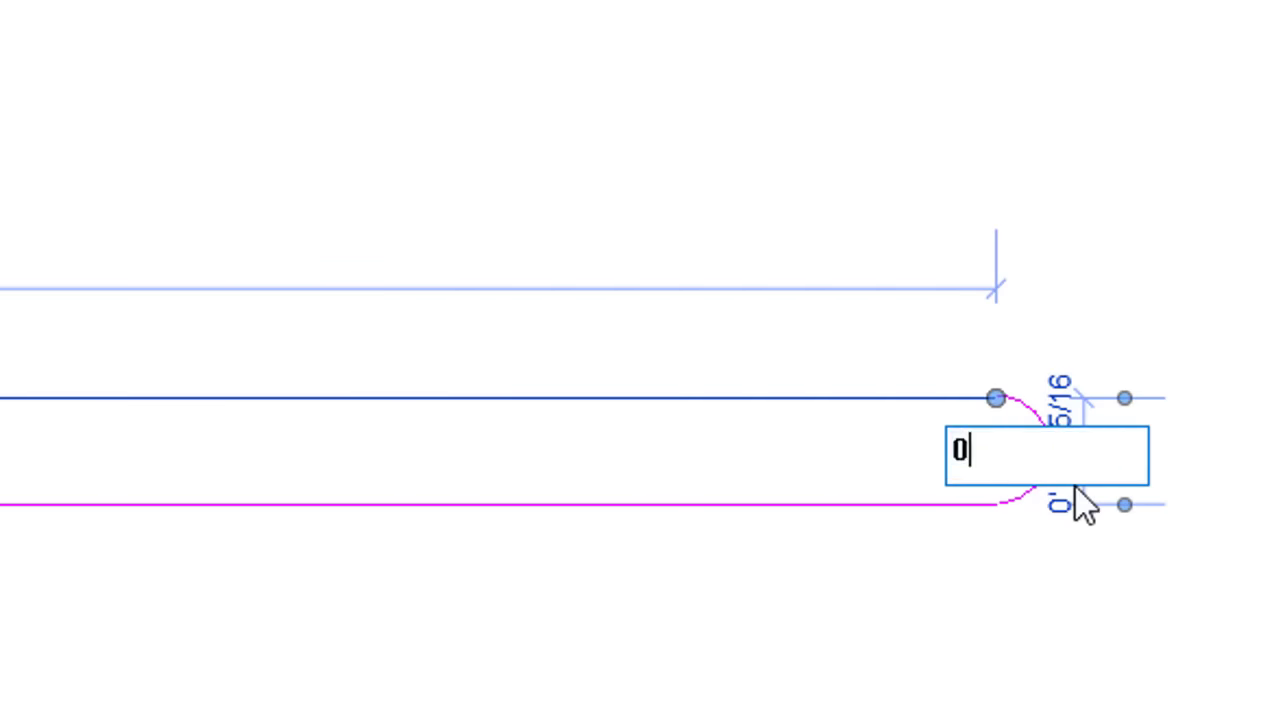
text(.0)
text(5cm)
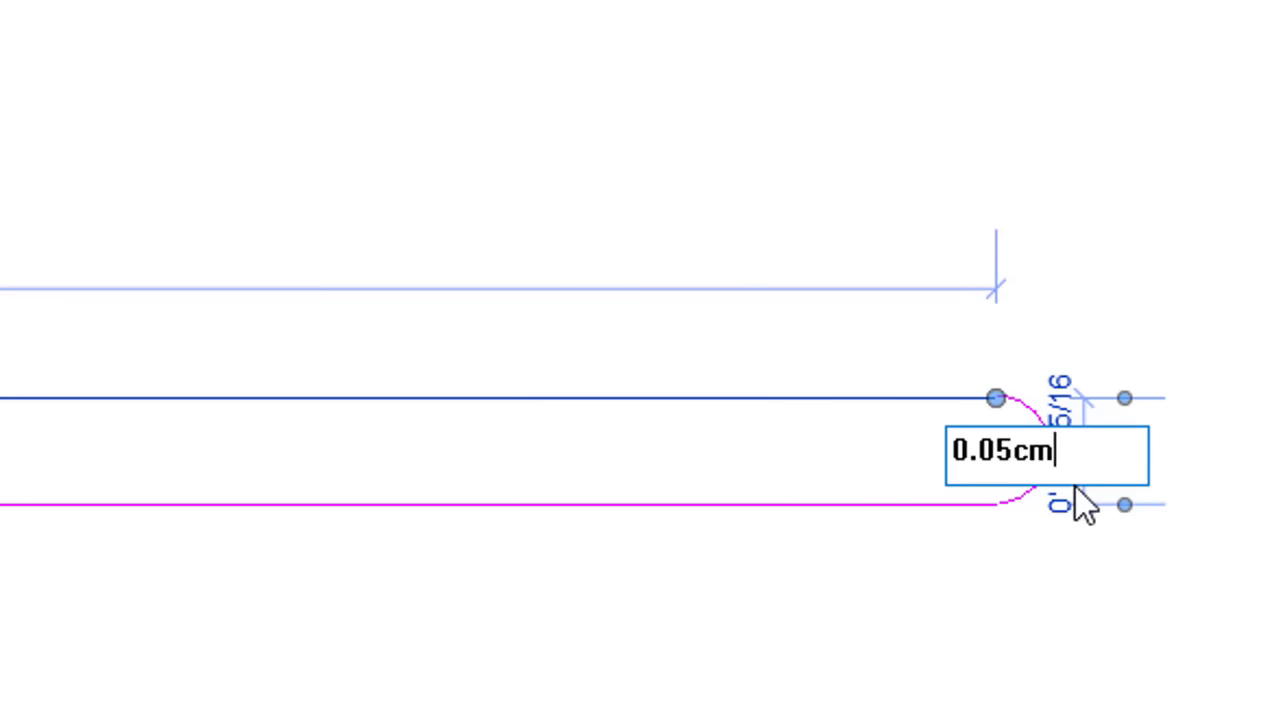
key(Return)
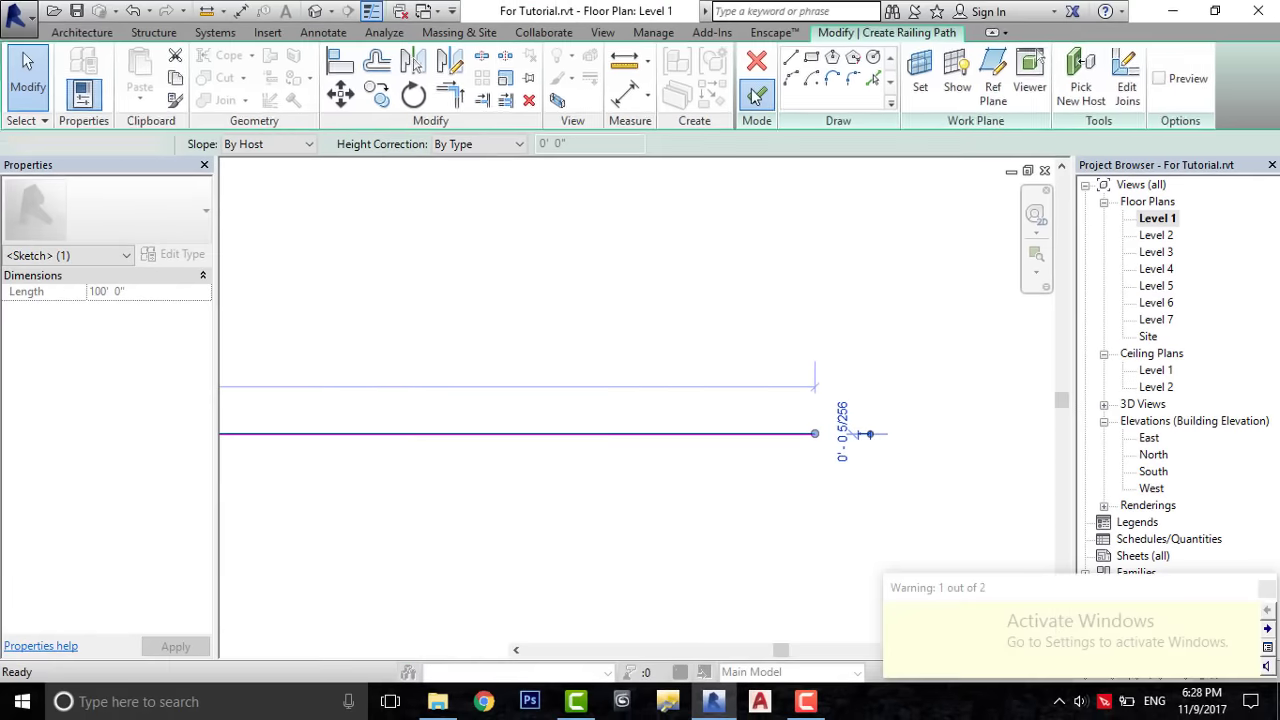
- Finish the railing path sketch, dismiss the geometry warning, and view it in 3D
click(755, 88)
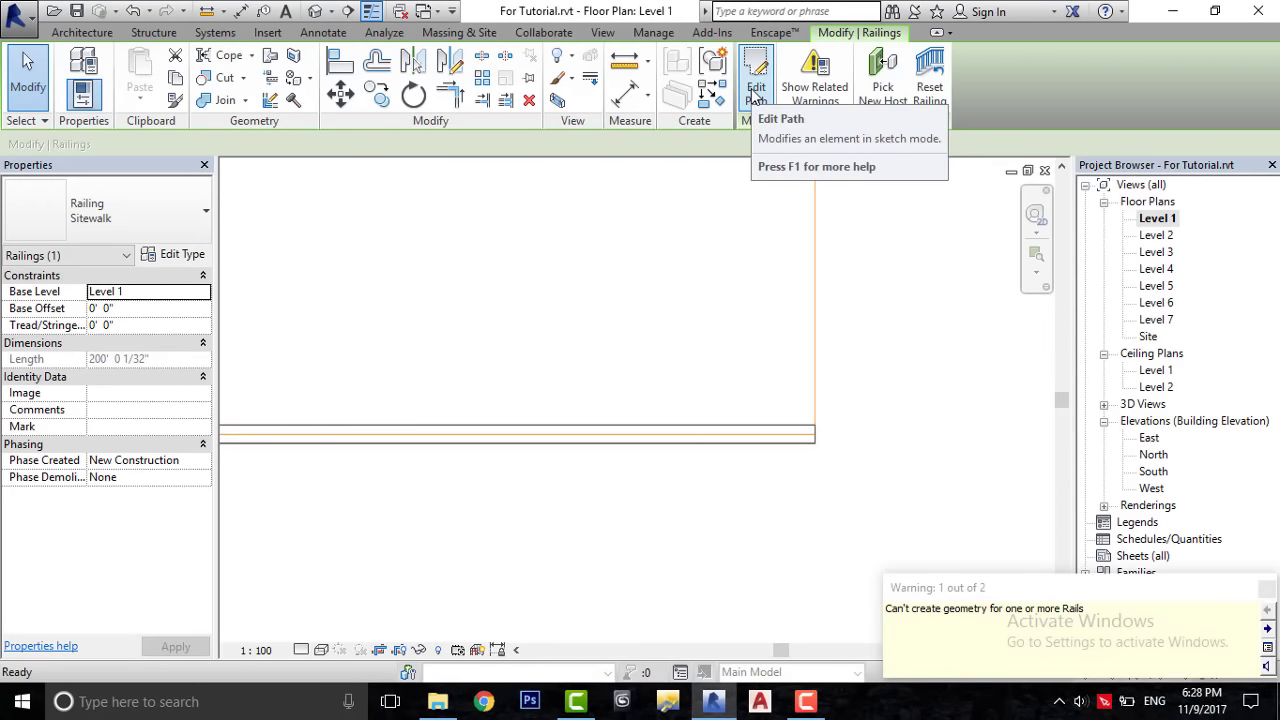
click(1266, 589)
scroll(899, 407, up, 2)
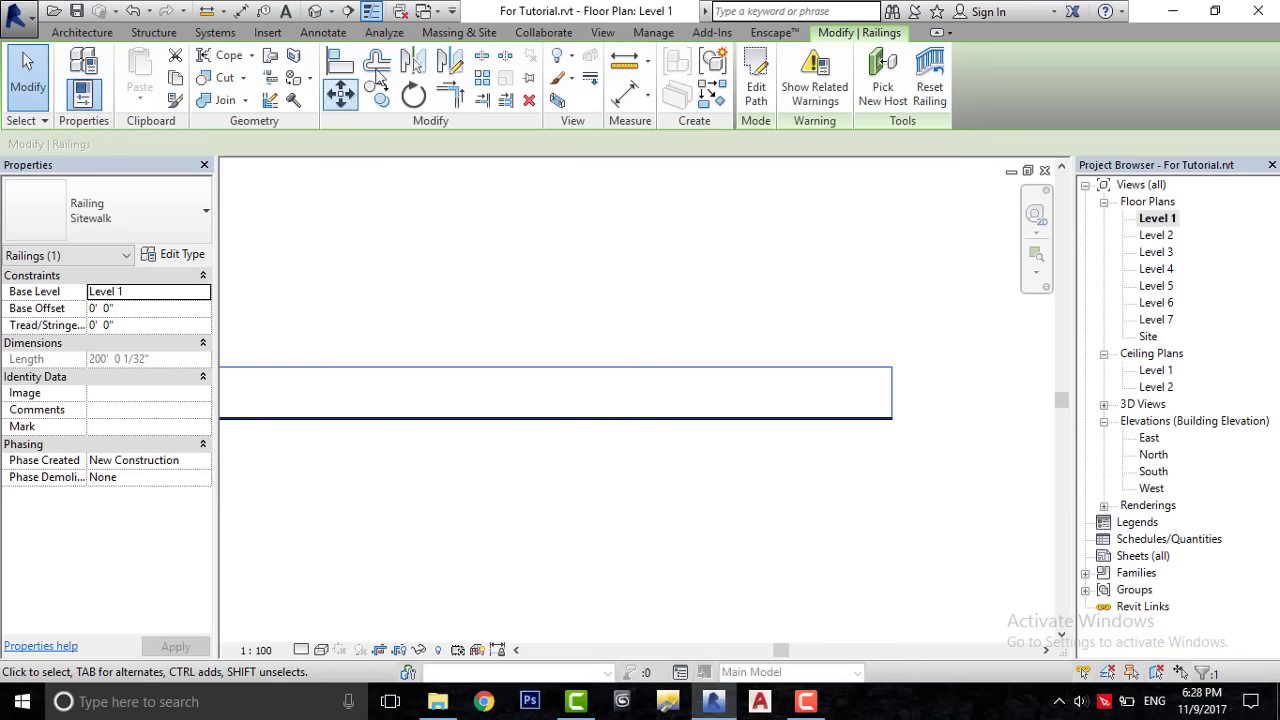
click(327, 12)
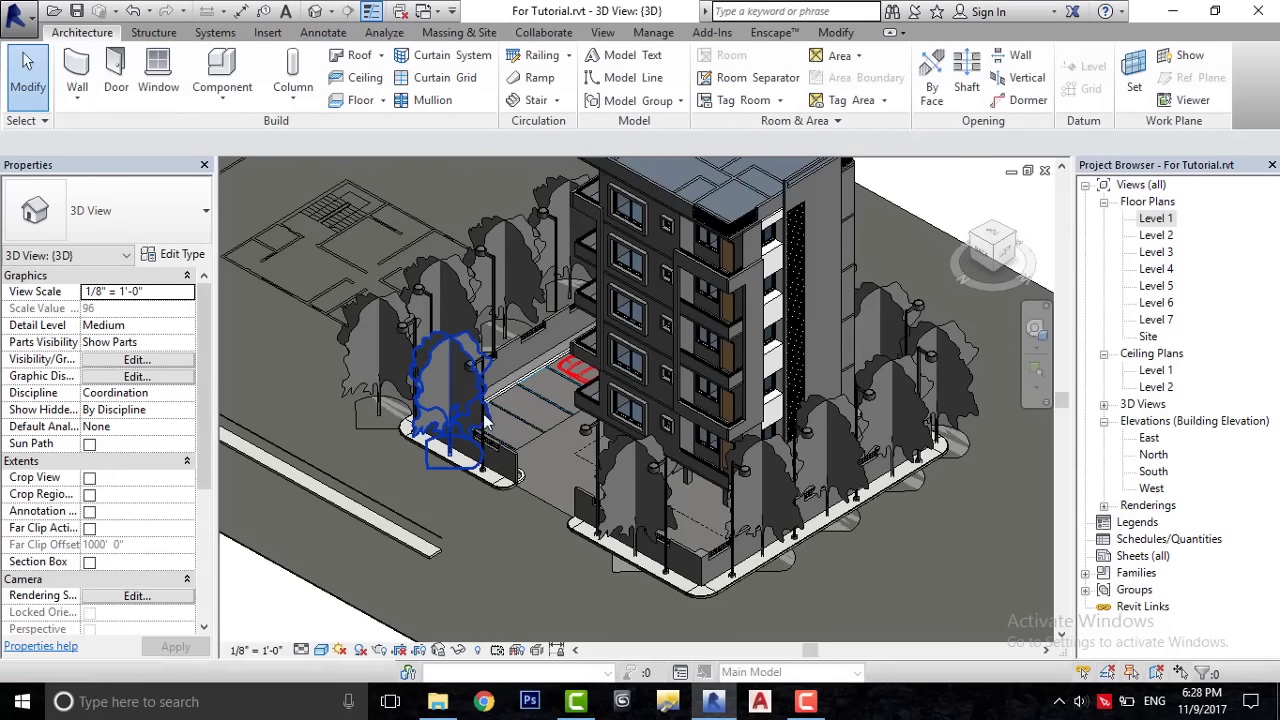
- Flip the Sitewalk railing's orientation in the 3D view
middle_drag(485, 425, 705, 398)
scroll(705, 398, up, 2)
scroll(630, 422, up, 1)
scroll(580, 420, up, 2)
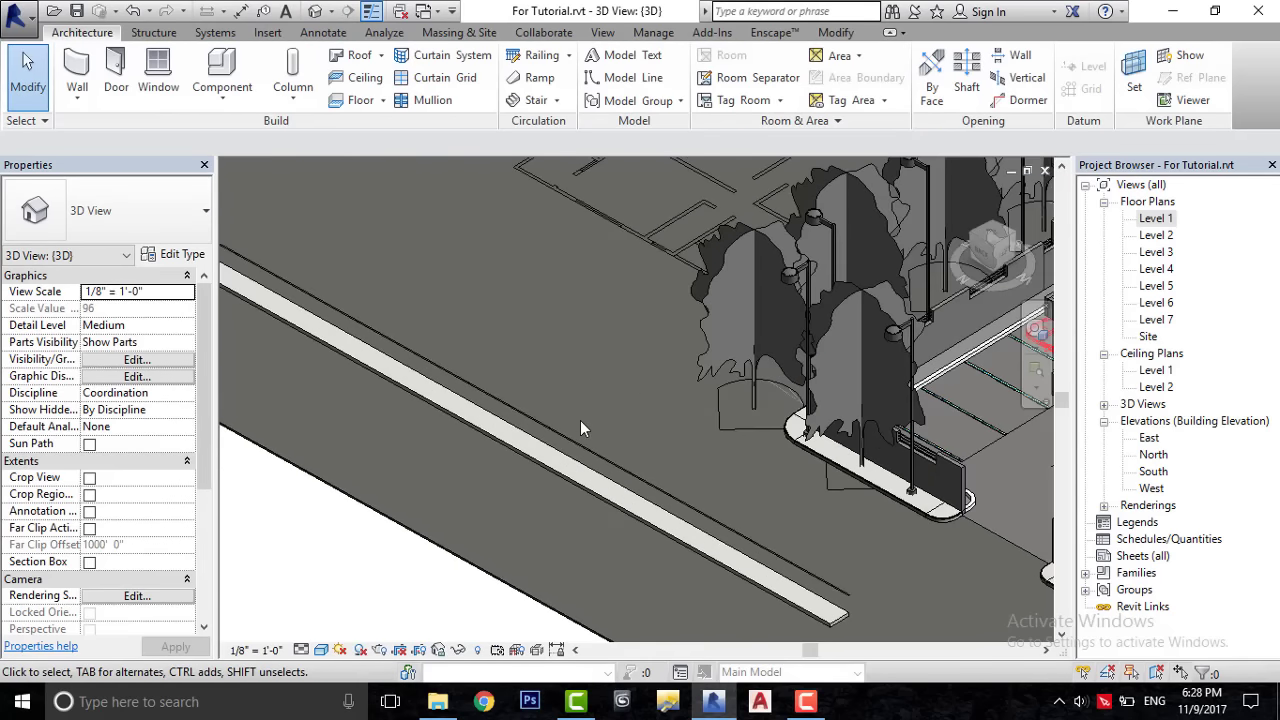
click(513, 453)
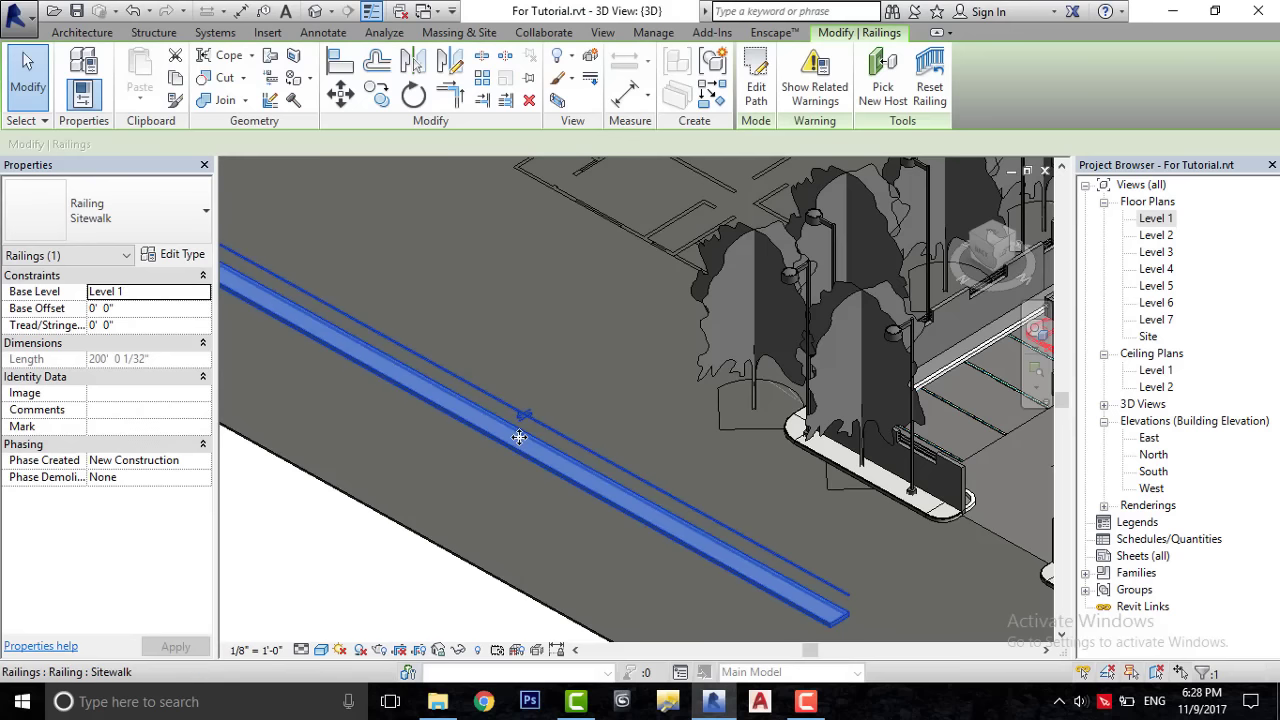
right_click(519, 437)
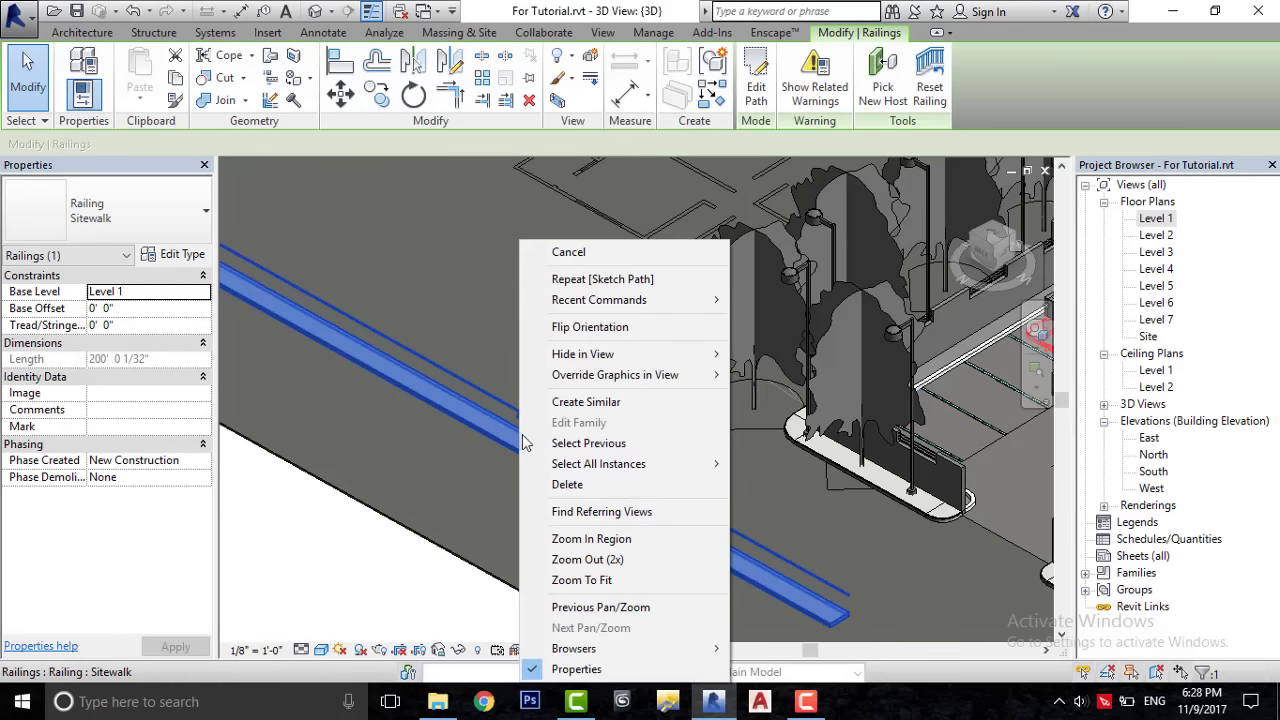
click(588, 329)
key(Escape)
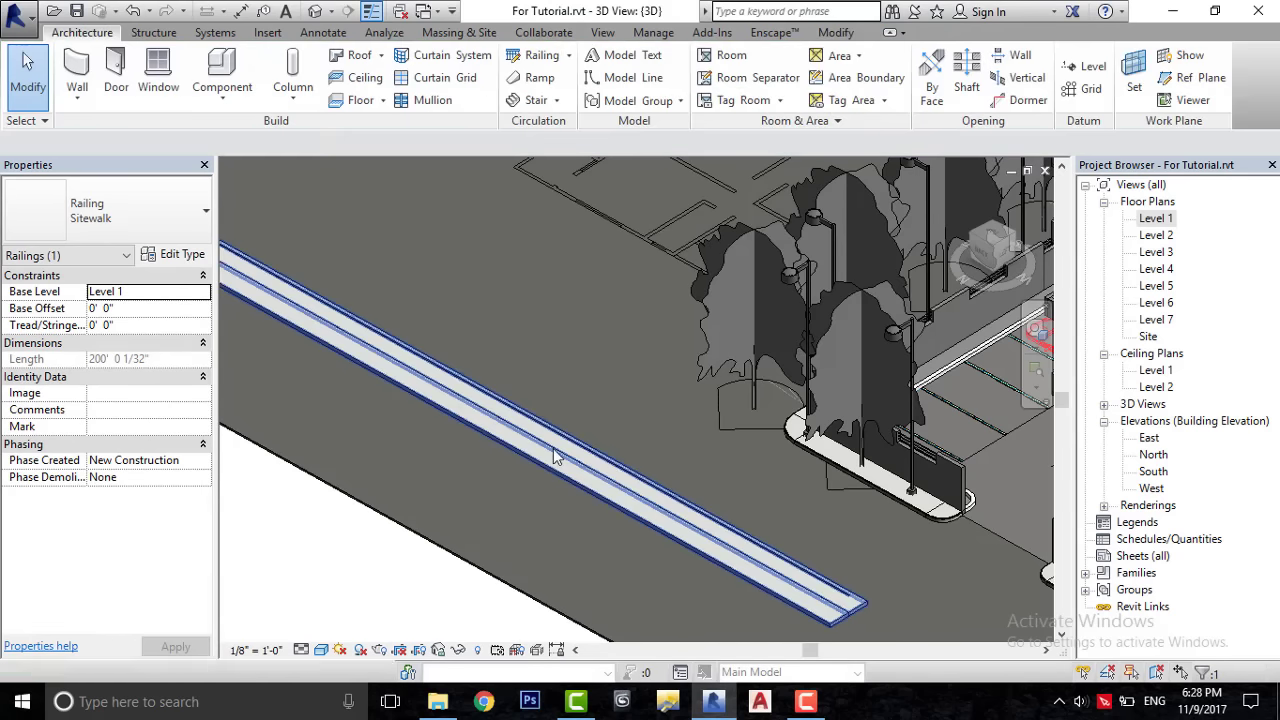
- Delete the railing's blue top rail
scroll(757, 591, up, 2)
middle_drag(757, 591, 845, 553)
scroll(740, 437, up, 4)
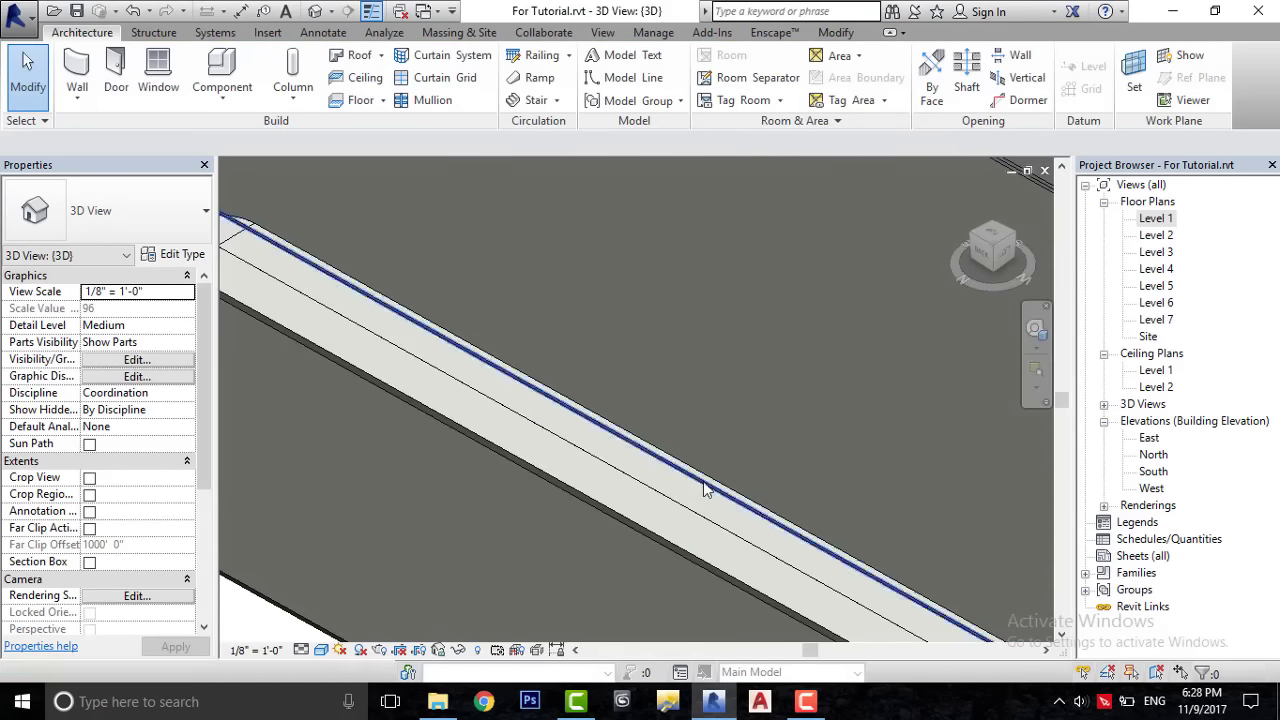
scroll(714, 492, up, 2)
click(728, 477)
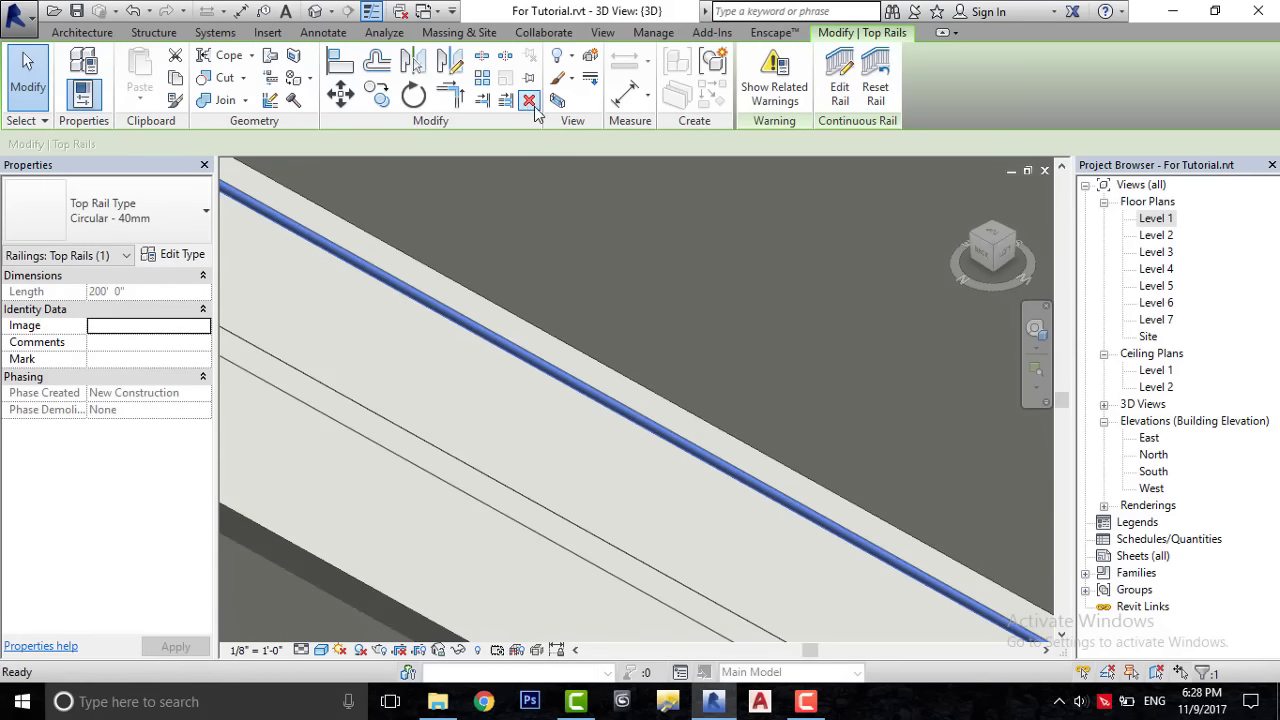
click(529, 100)
scroll(623, 357, down, 2)
scroll(619, 368, down, 2)
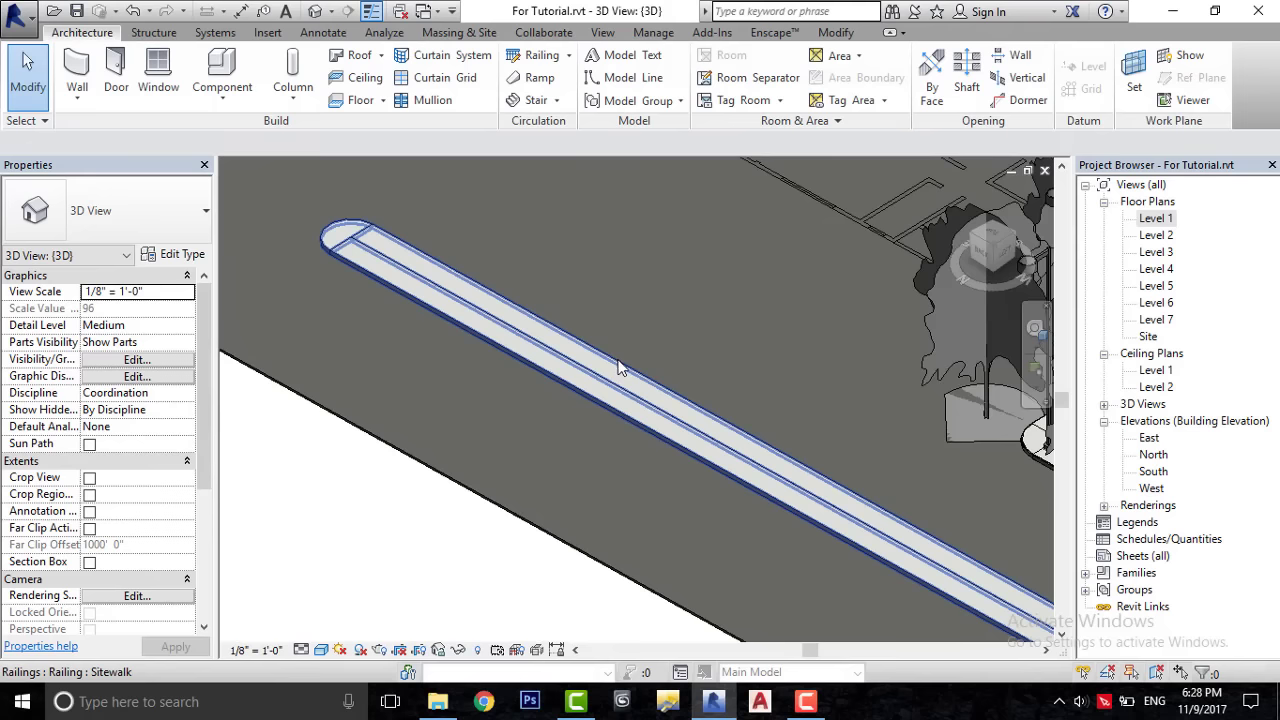
- In the Level 1 plan, start a new railing of type Sitewalk Edge
double_click(1155, 218)
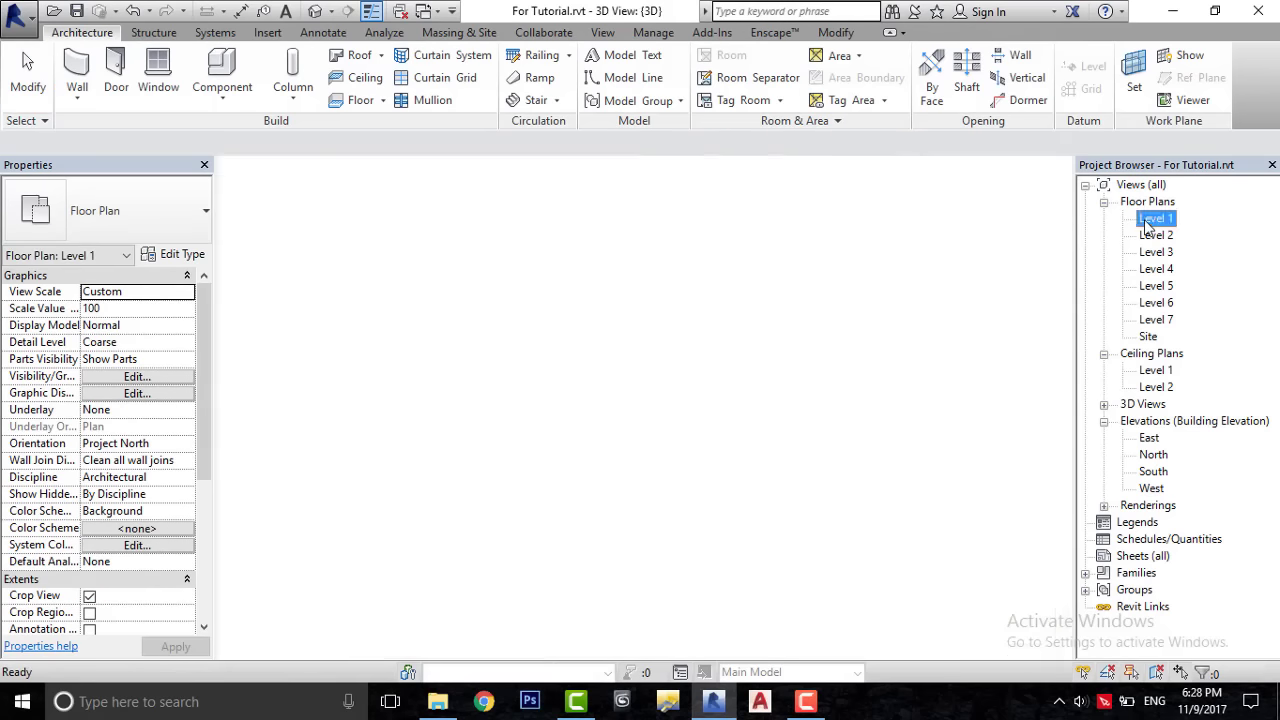
scroll(714, 406, down, 2)
scroll(578, 403, down, 2)
scroll(560, 404, up, 2)
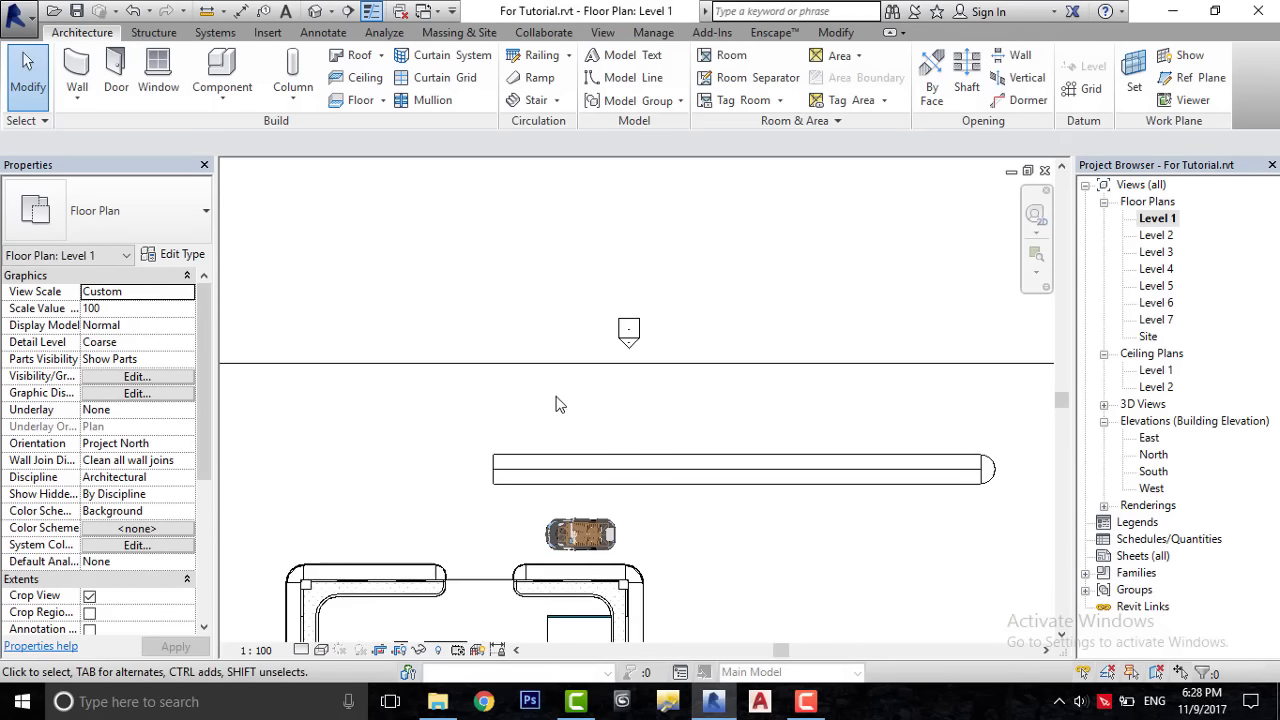
click(546, 62)
click(200, 210)
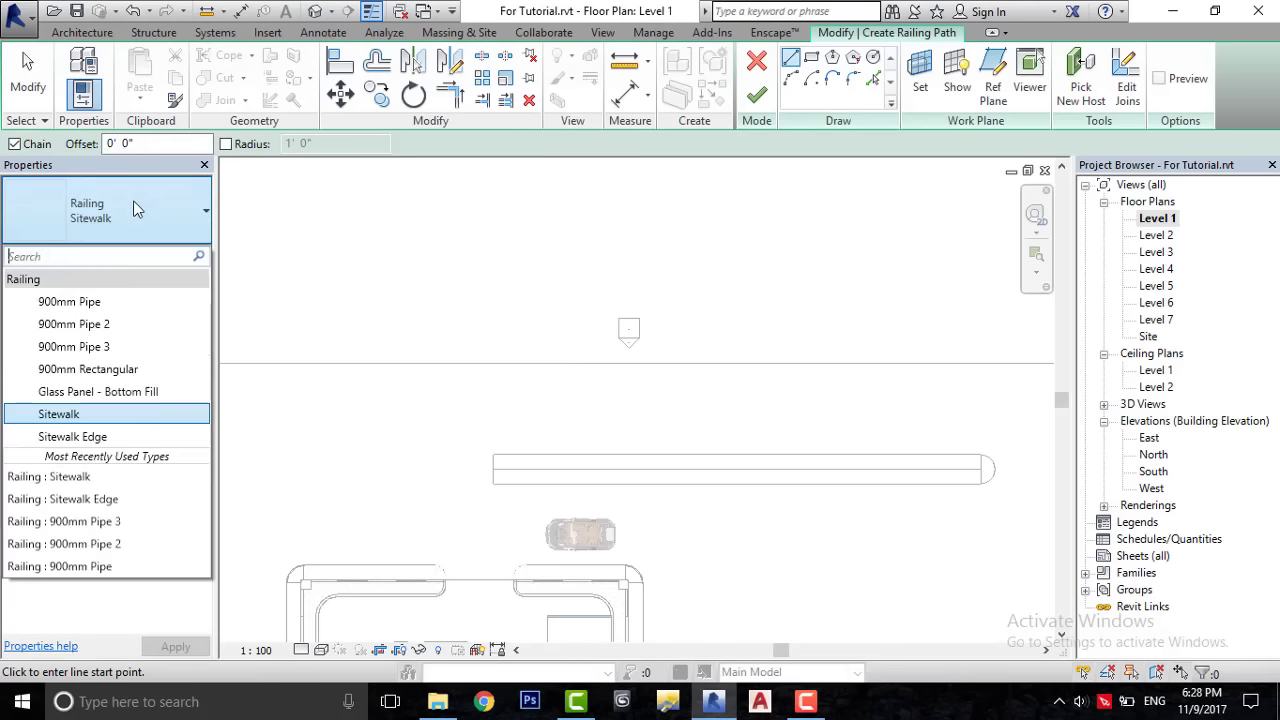
click(97, 436)
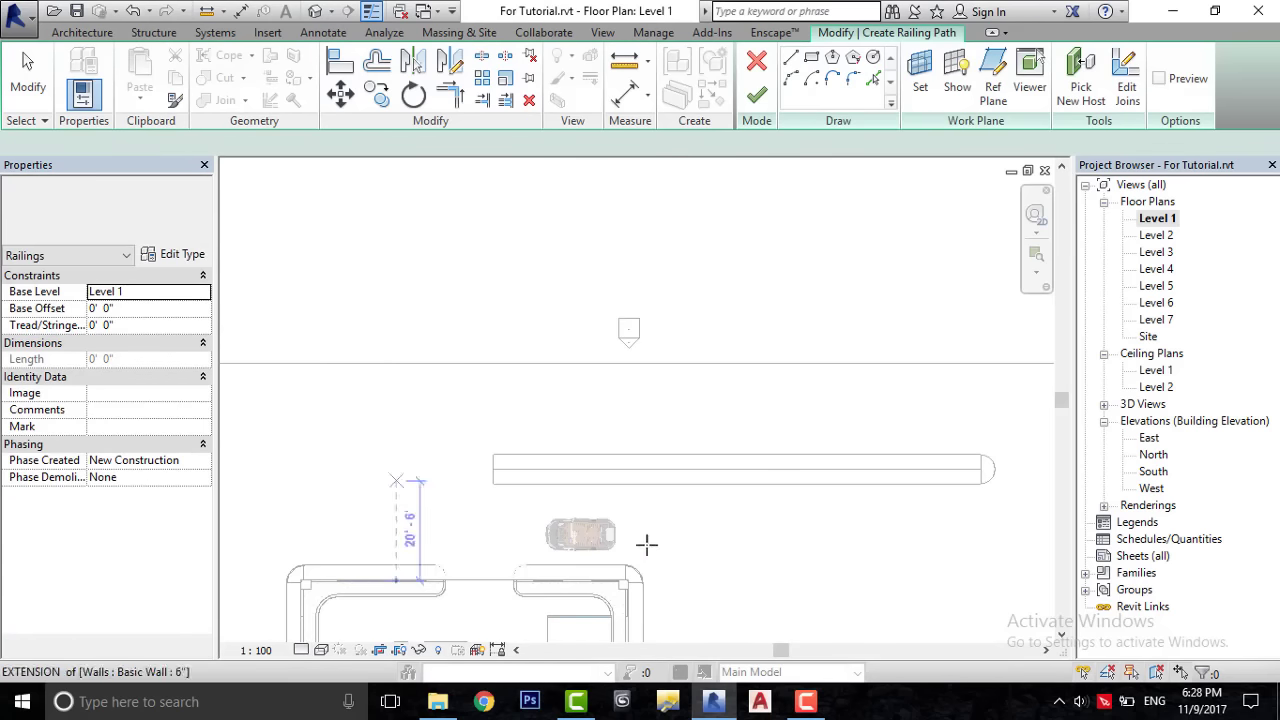
- Pick the strip's top edge, rounded end and bottom edge as the railing path, then finish
scroll(773, 543, up, 1)
scroll(773, 543, up, 1)
click(873, 82)
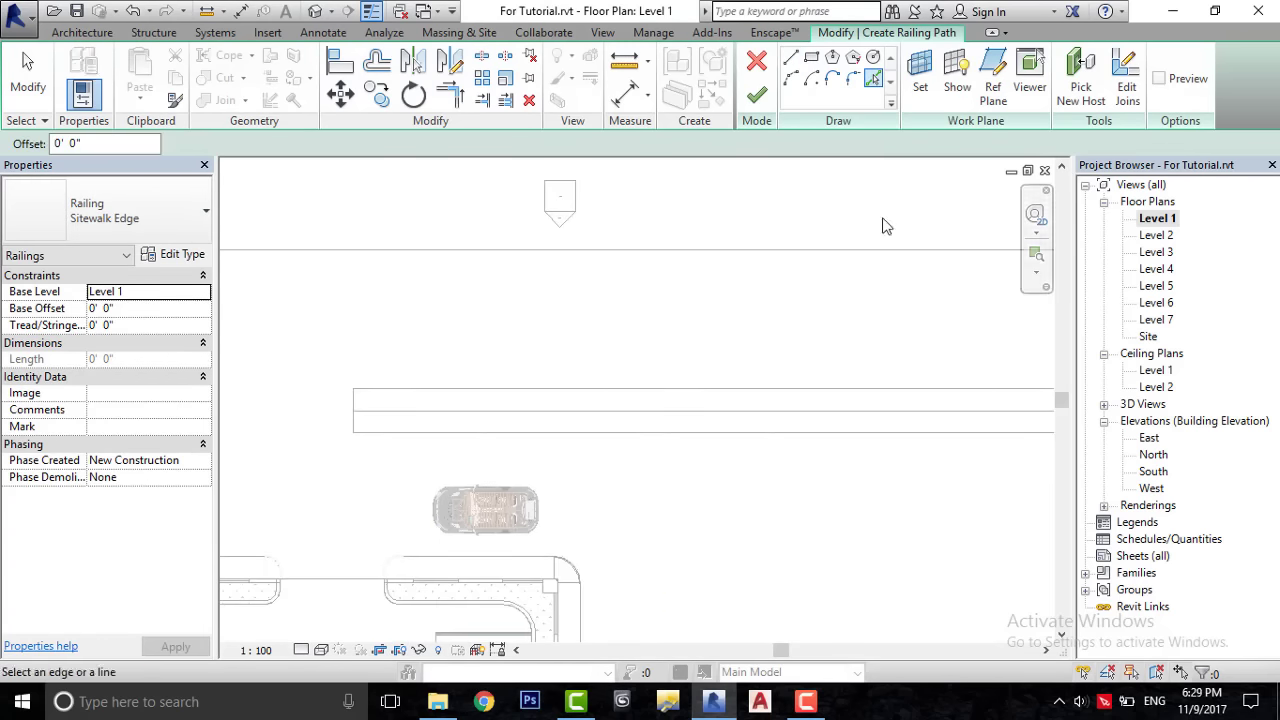
click(915, 392)
middle_drag(931, 391, 680, 402)
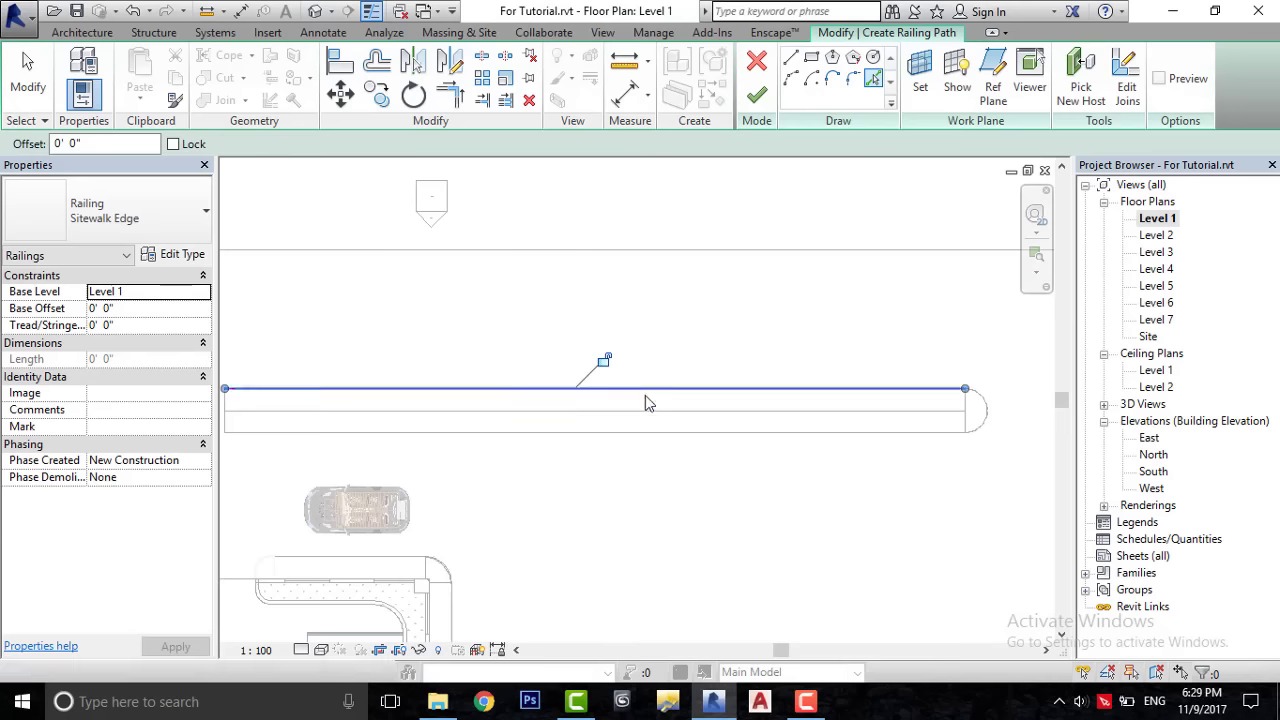
click(987, 410)
click(884, 436)
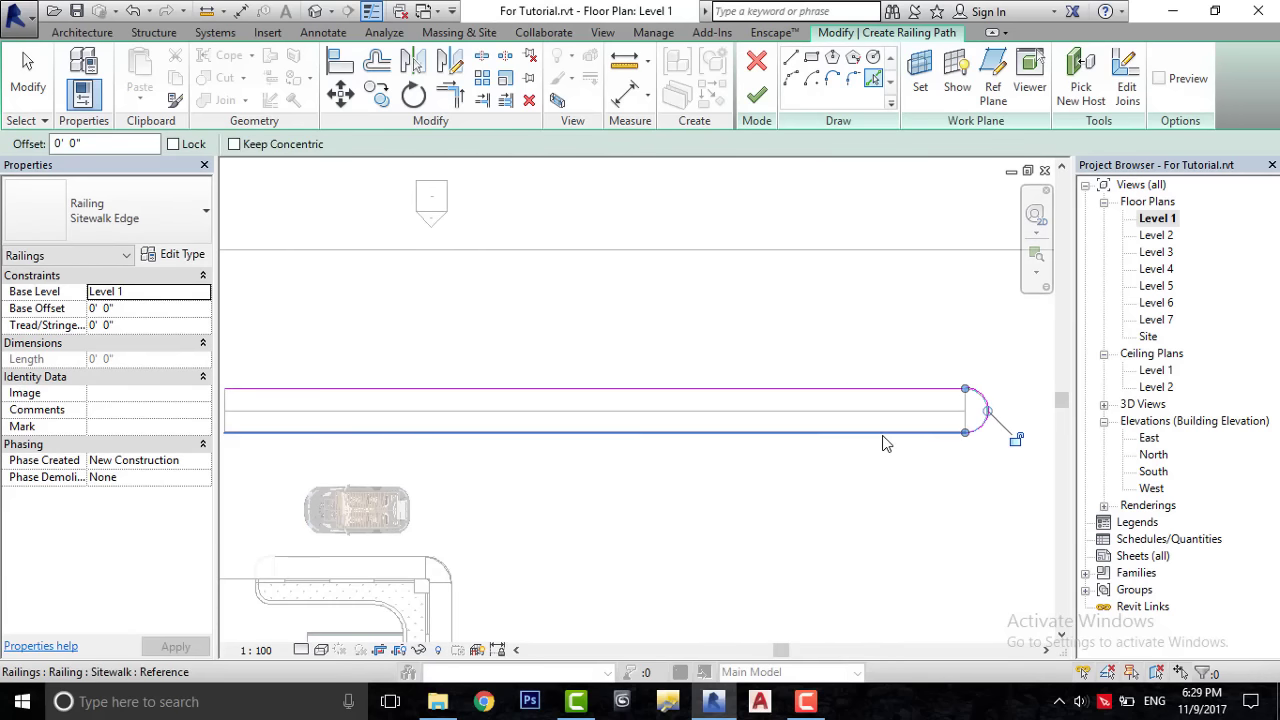
click(757, 100)
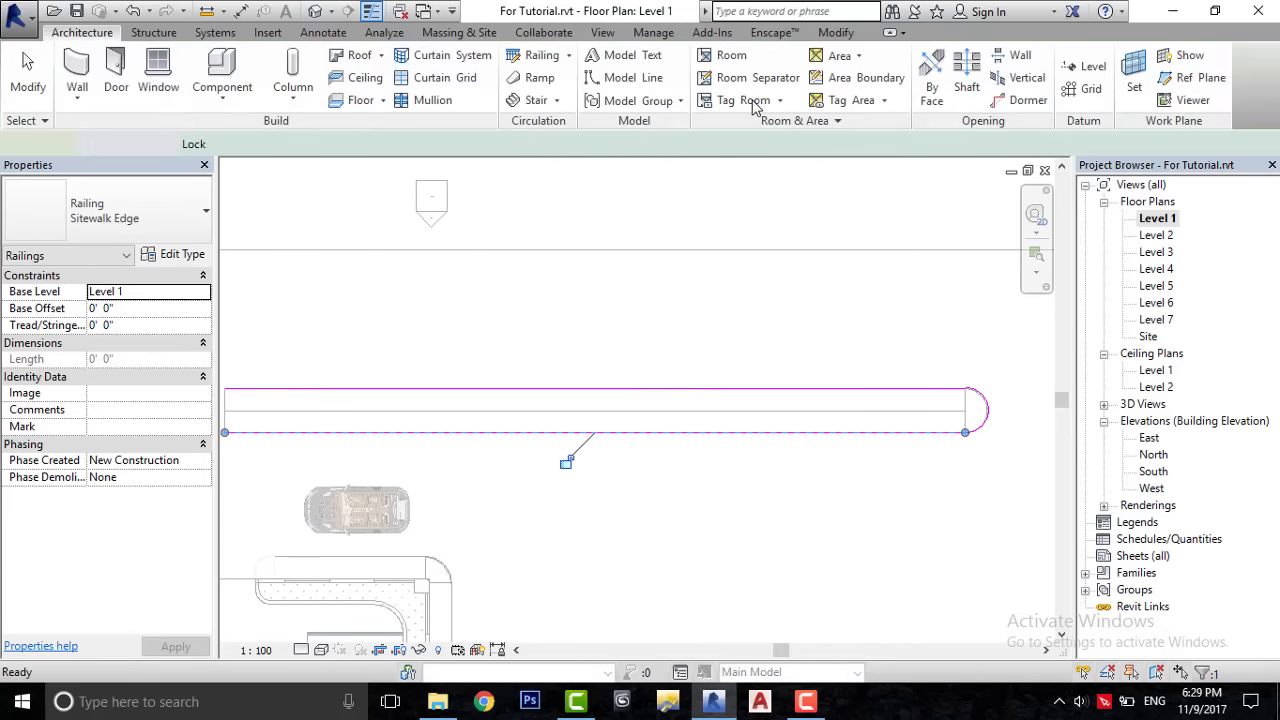
- In 3D, unpin and delete the railing's top rail, then return to the Level 1 plan
click(316, 14)
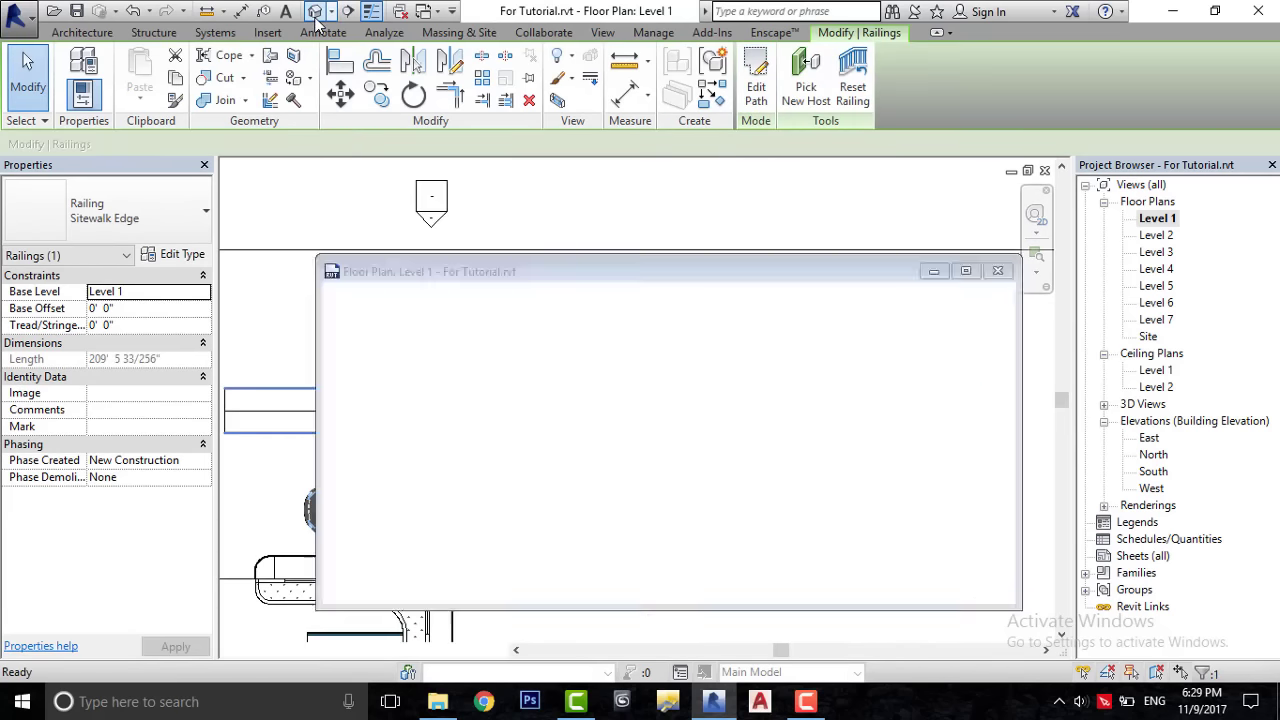
scroll(658, 322, up, 2)
scroll(626, 332, up, 1)
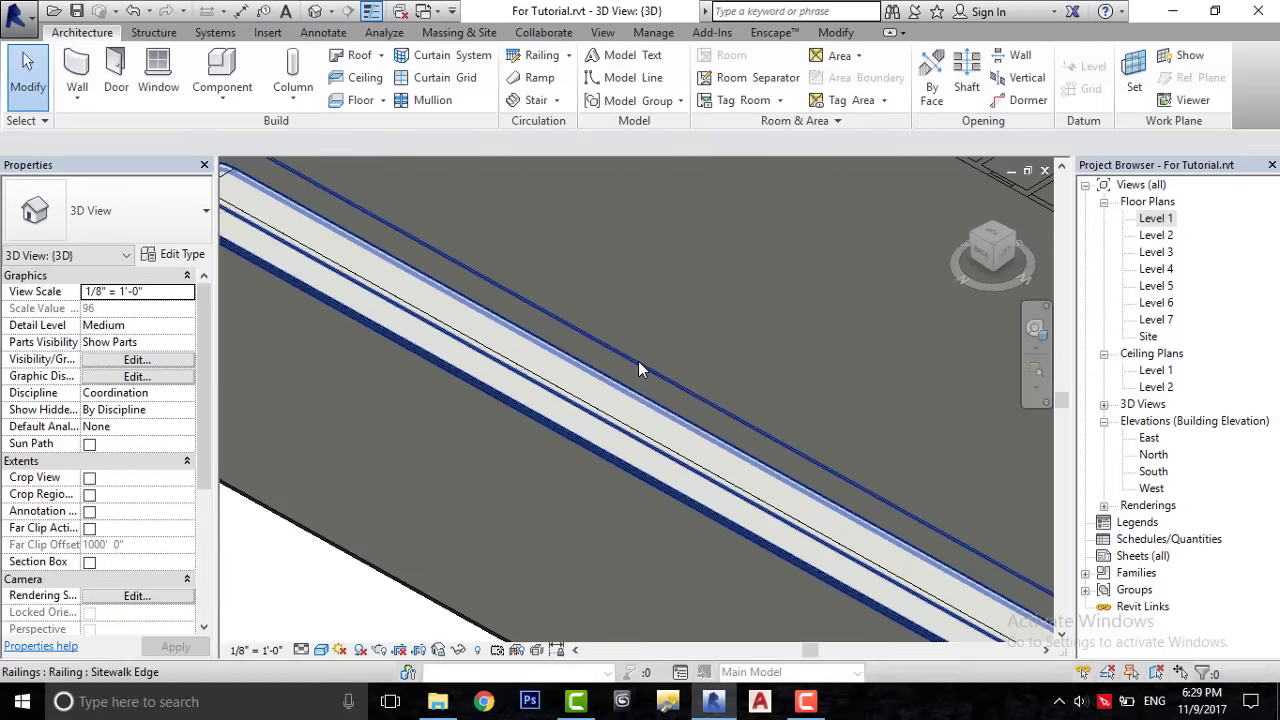
key(Tab)
click(641, 370)
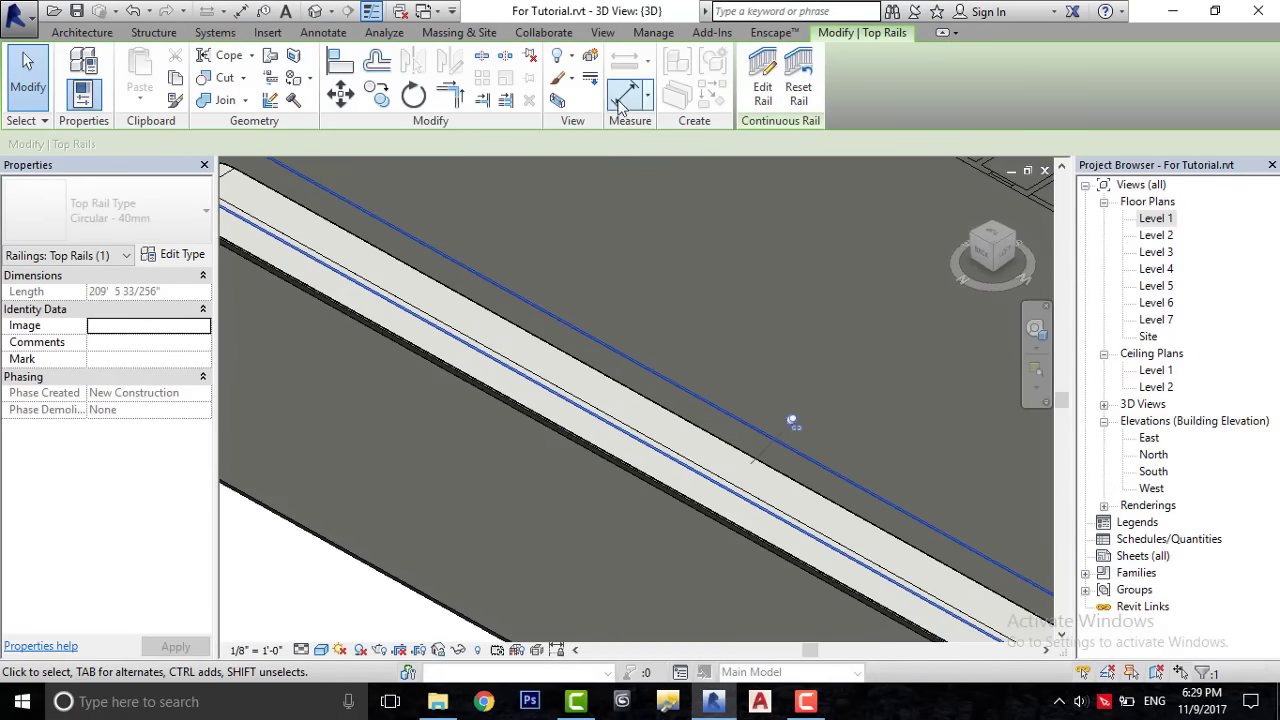
click(528, 55)
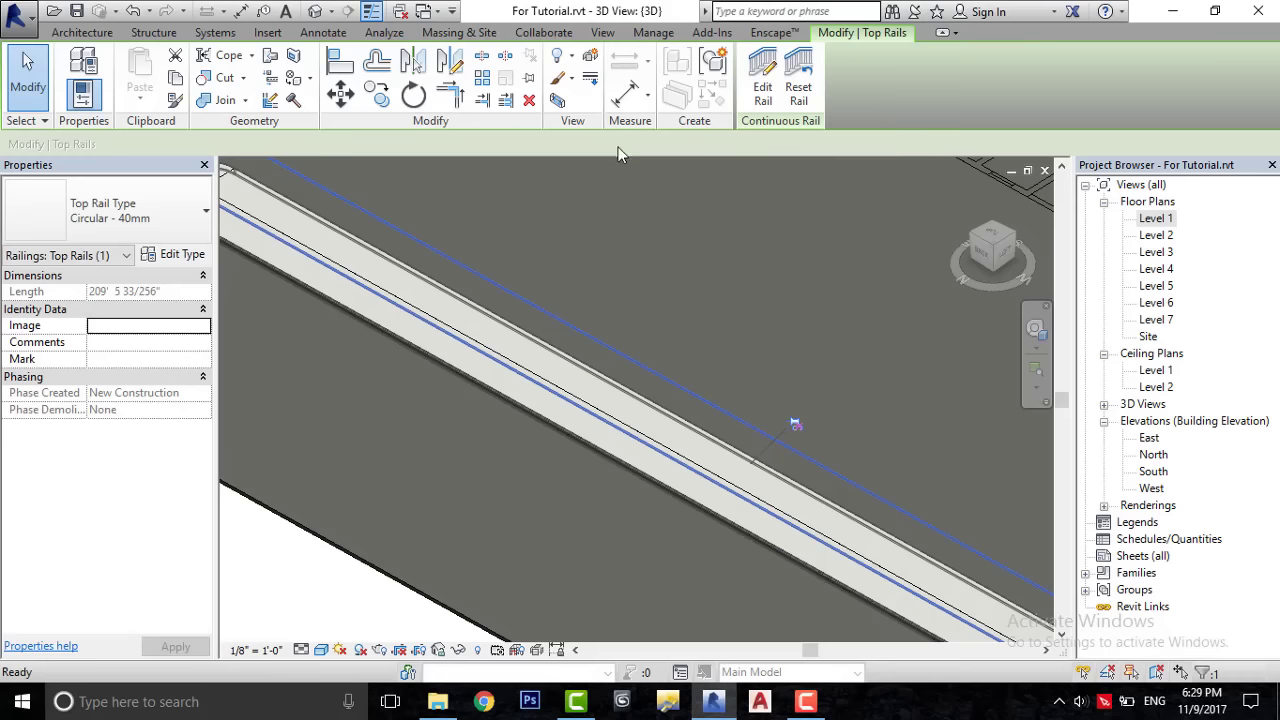
click(528, 101)
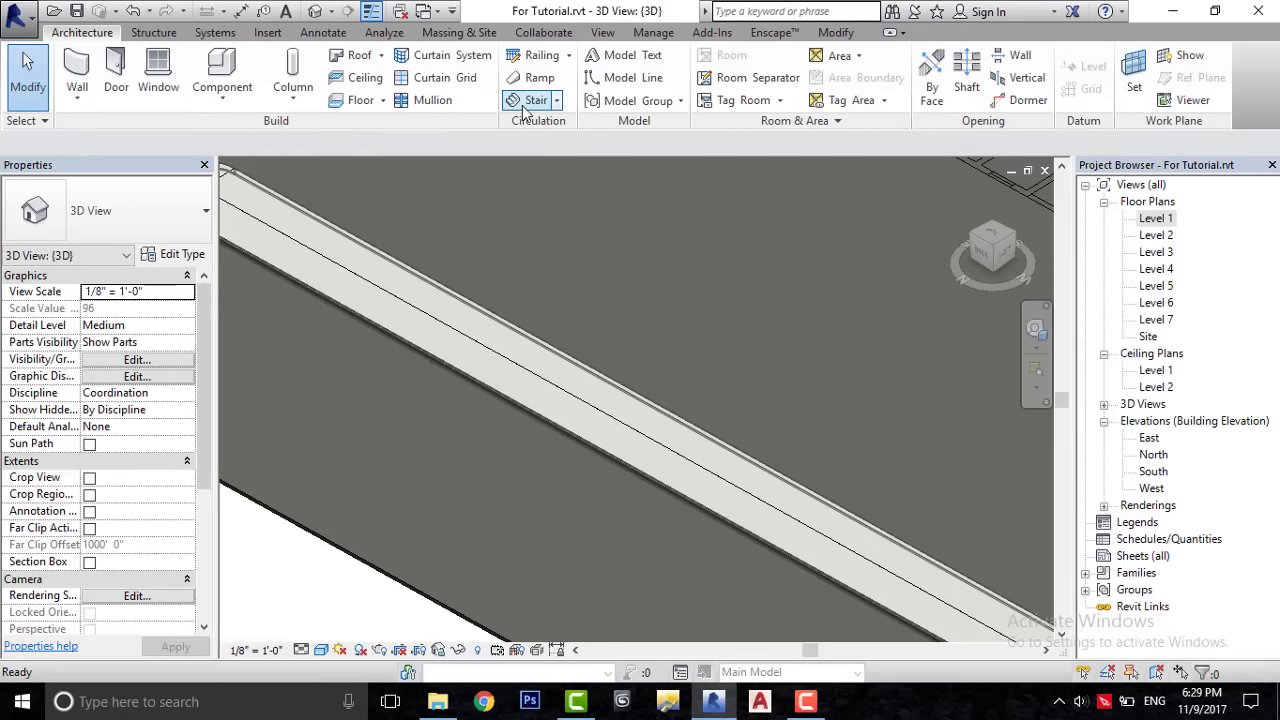
double_click(1156, 218)
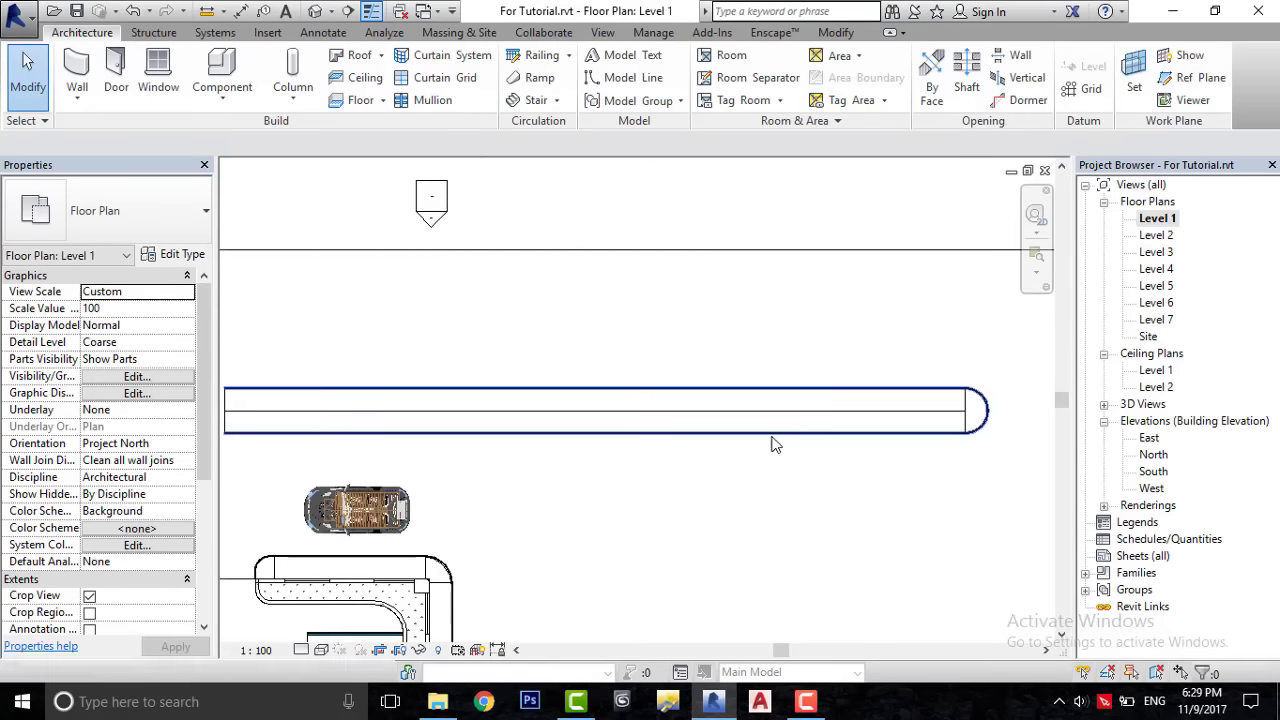
click(770, 445)
scroll(770, 445, down, 3)
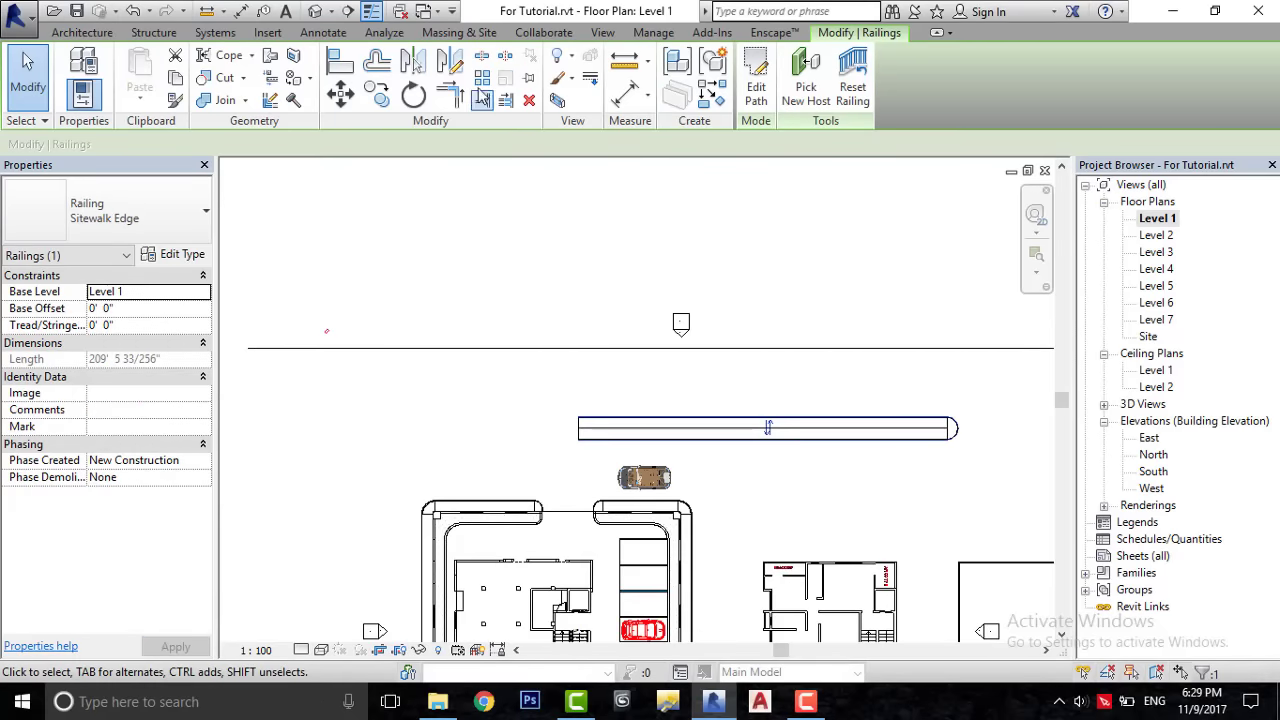
click(451, 78)
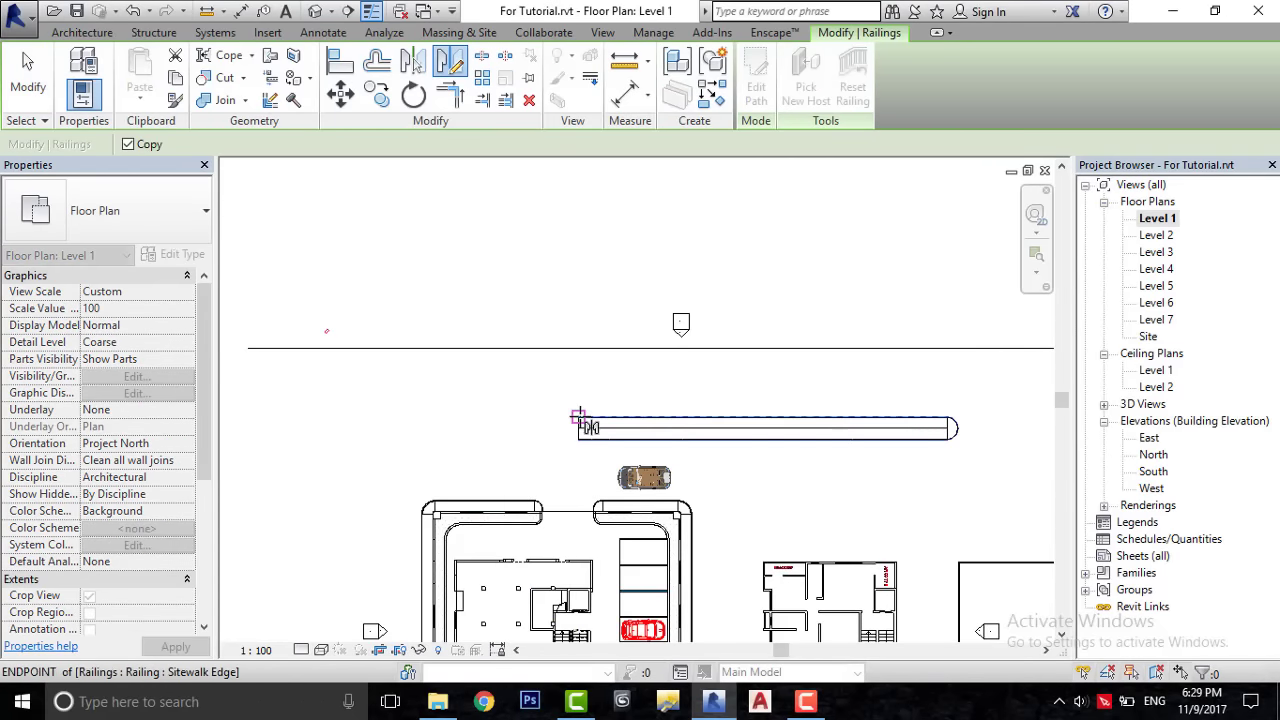
click(588, 424)
click(577, 298)
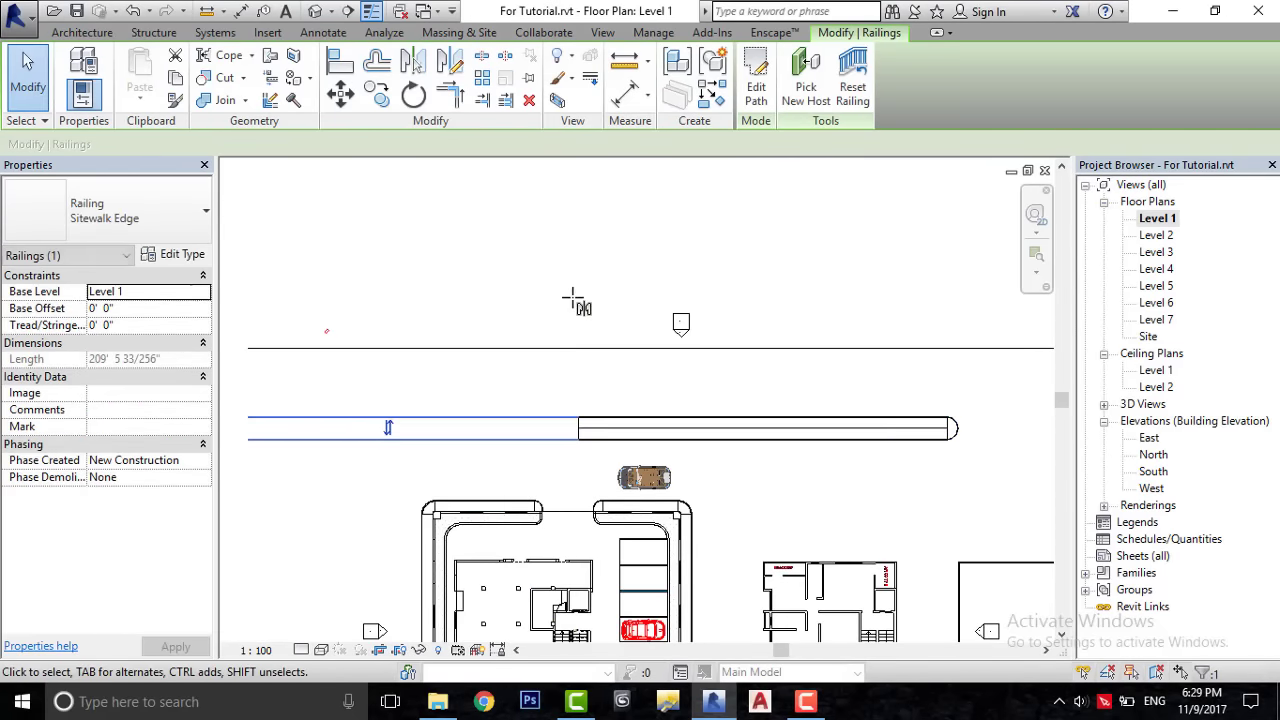
key(Escape)
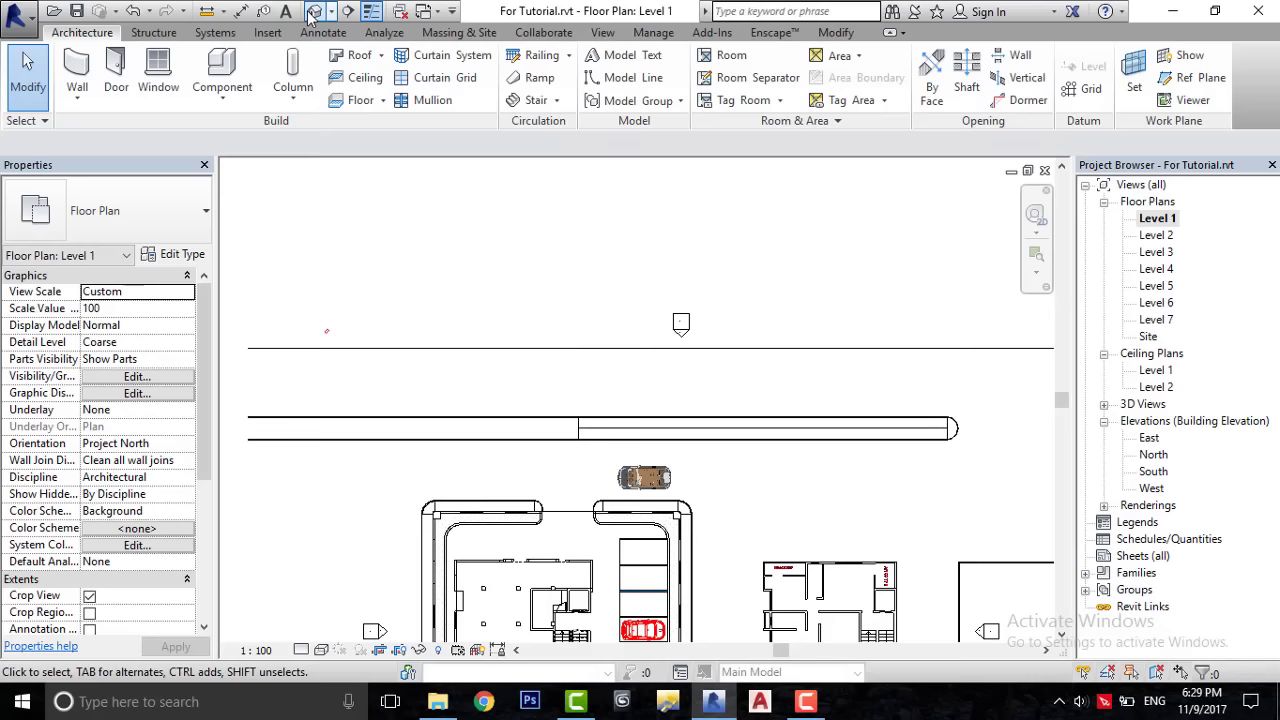
click(313, 11)
scroll(488, 389, down, 3)
scroll(600, 450, down, 2)
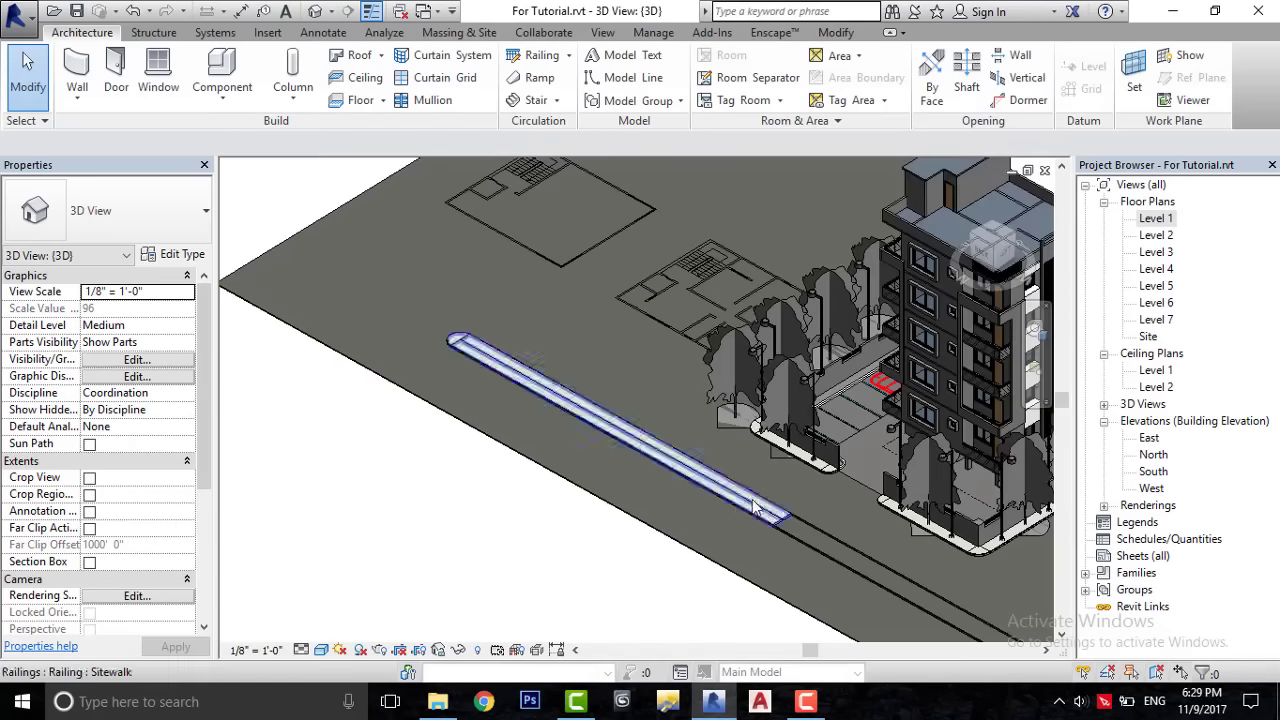
scroll(802, 511, up, 2)
double_click(1156, 220)
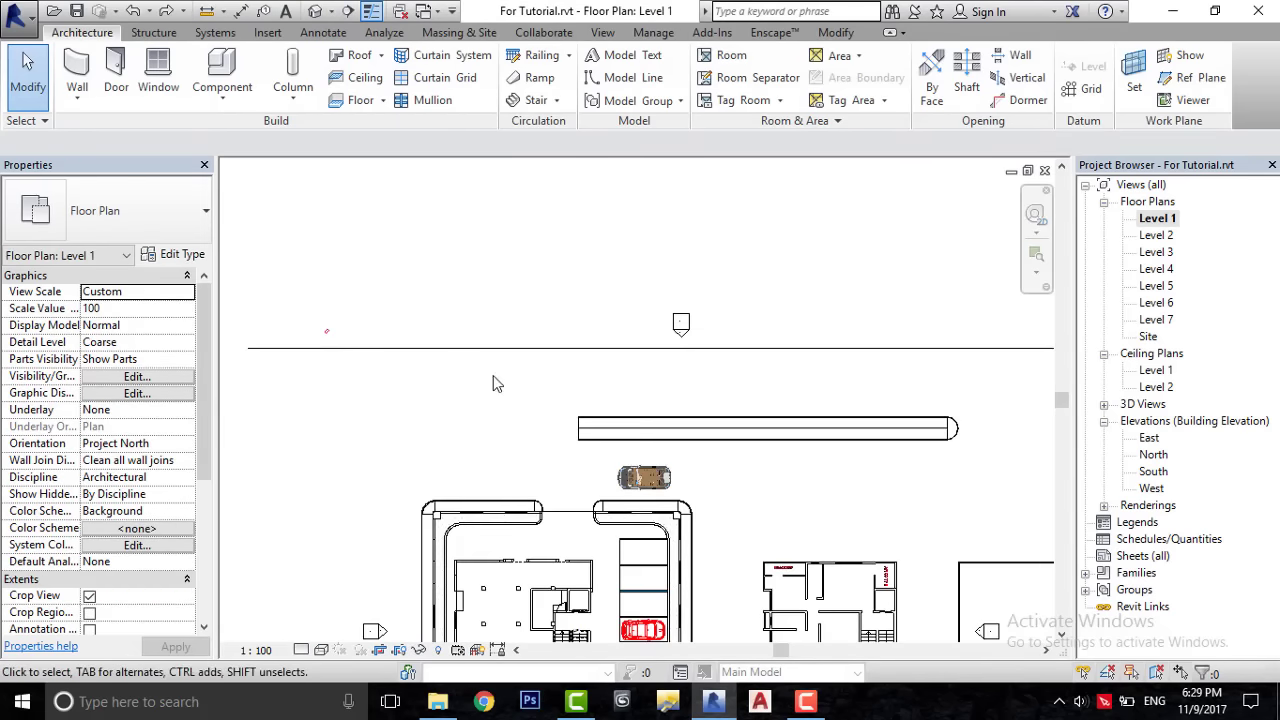
- Rotate a copy of the sidewalk strip railing to sit left of the original
mouse_move(540, 392)
mouse_down()
mouse_move(1022, 441)
mouse_move(1014, 449)
mouse_up()
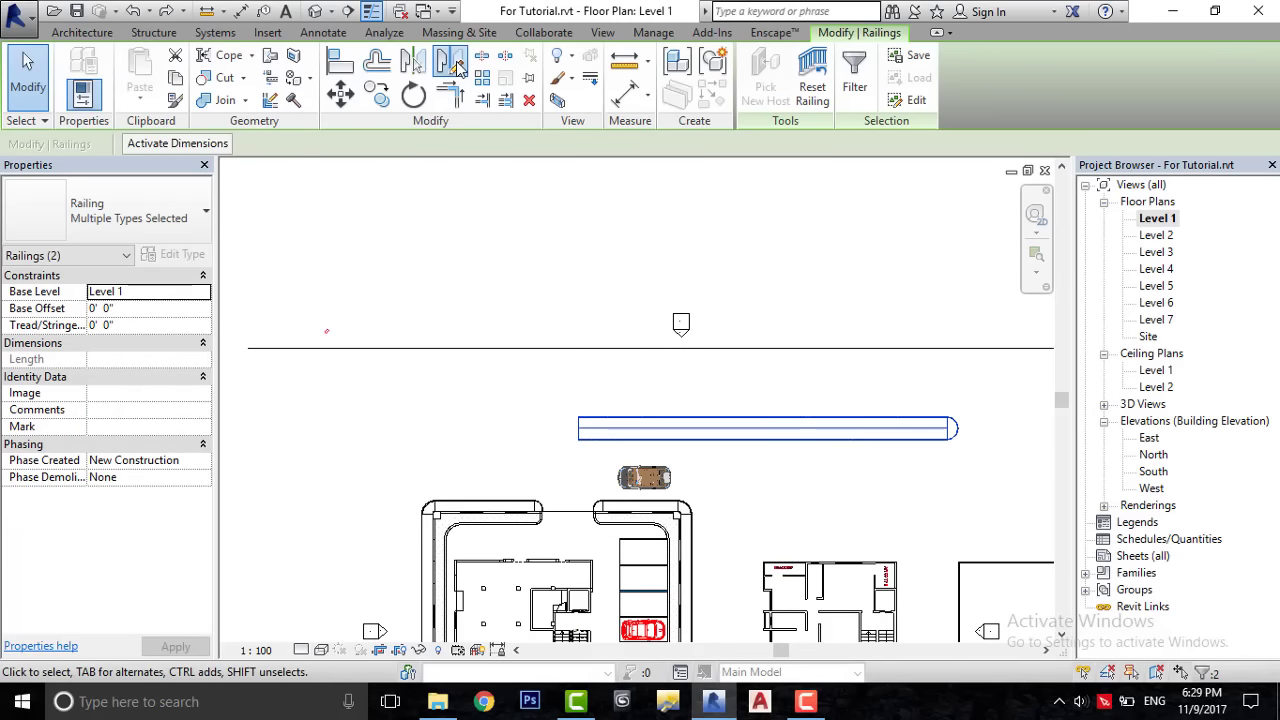
click(449, 62)
click(588, 428)
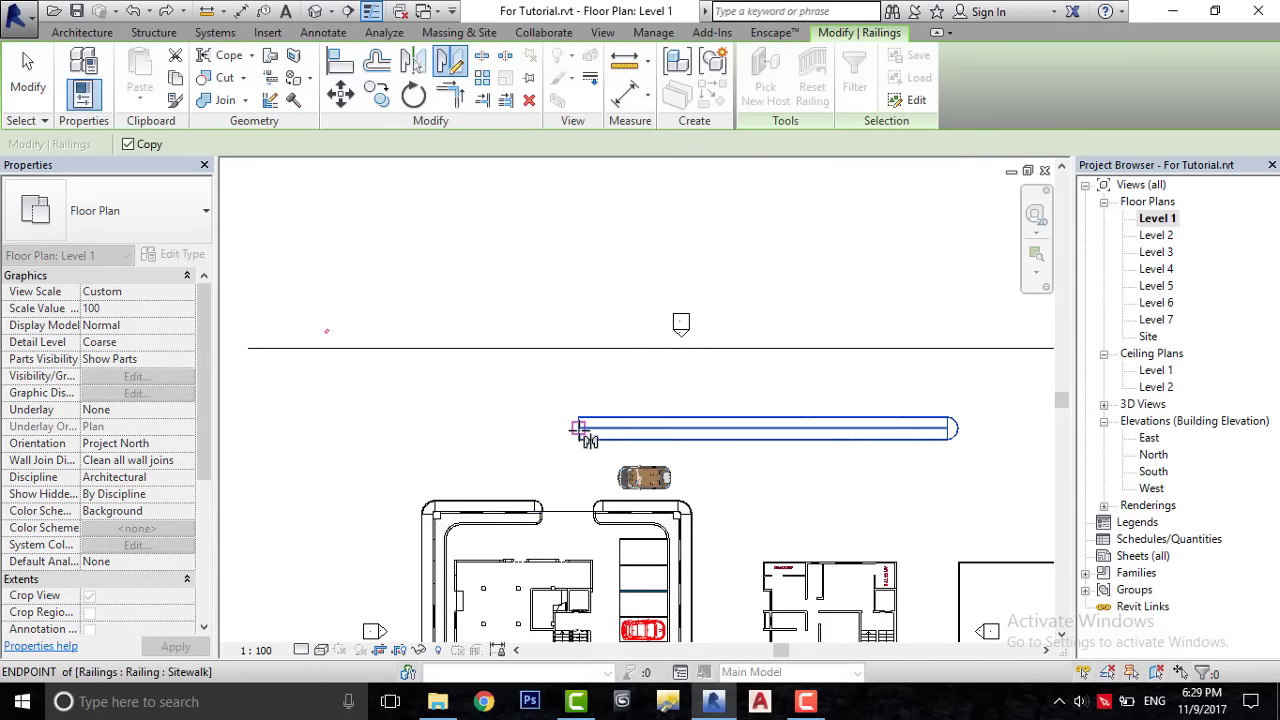
click(580, 290)
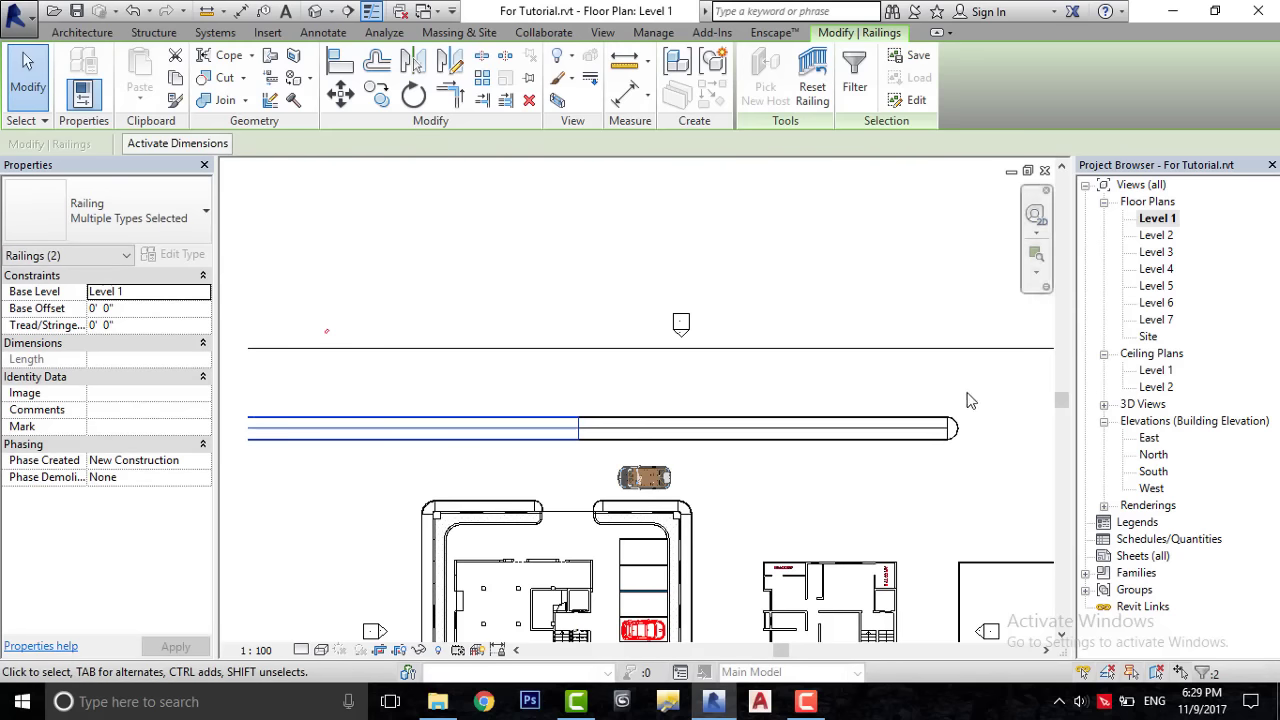
- Nudge all the sidewalk railings two steps to the right
drag(970, 393, 414, 449)
scroll(601, 442, down, 2)
scroll(601, 442, up, 1)
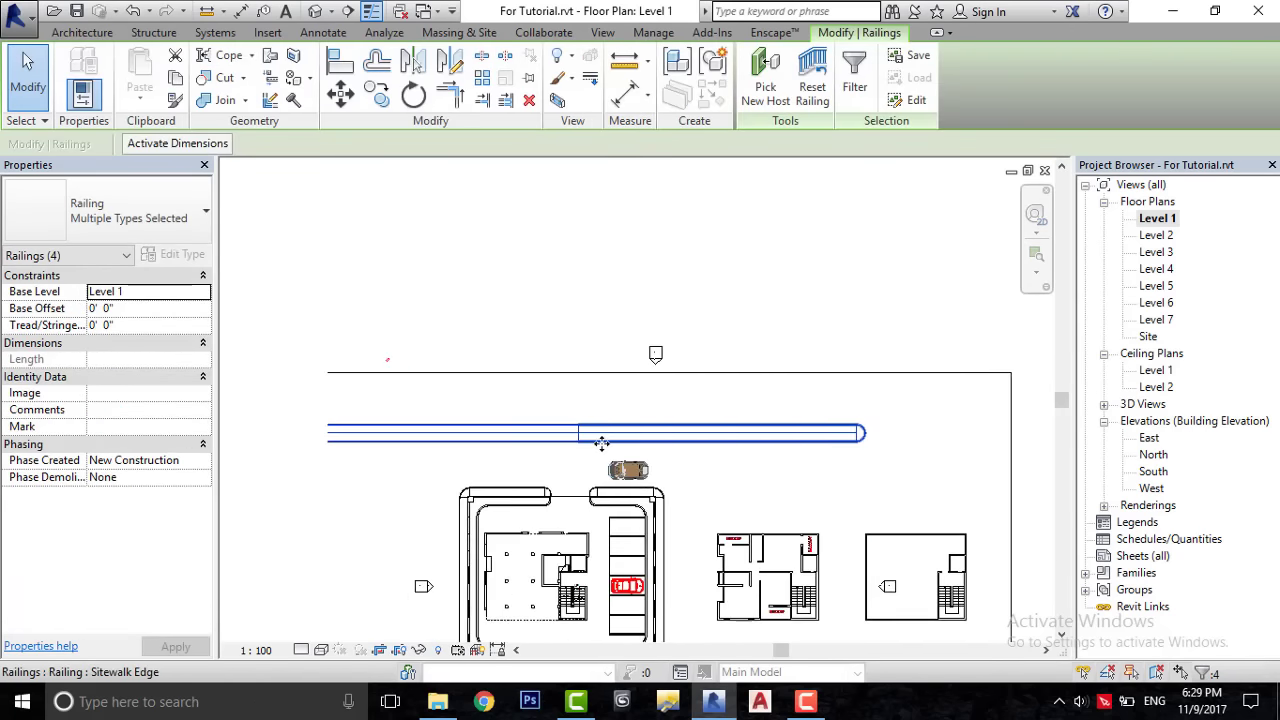
key(Right)
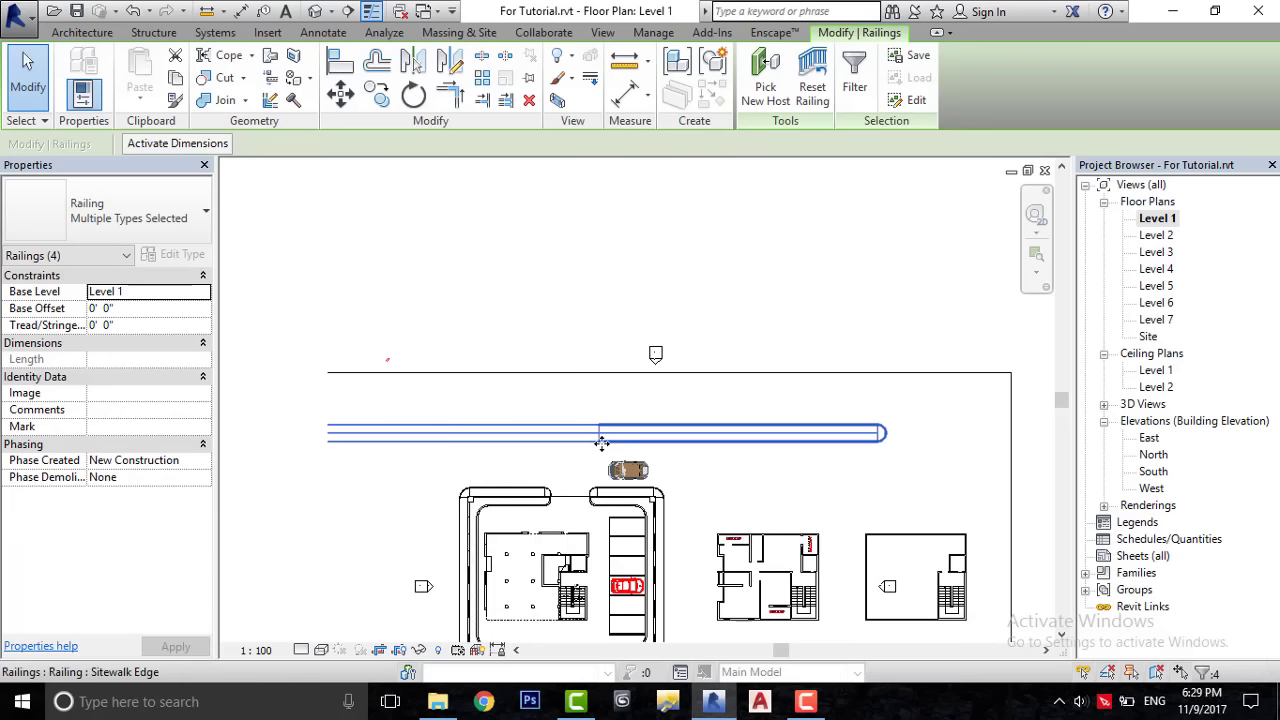
key(Right)
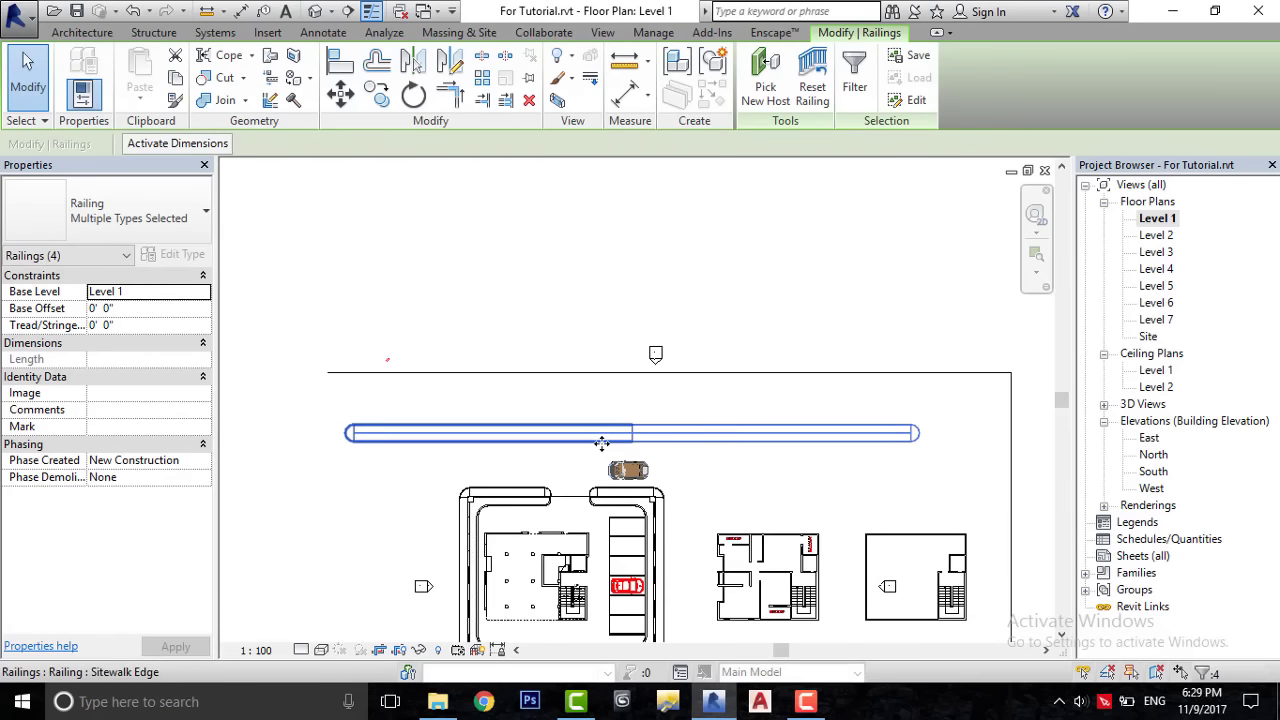
key(Escape)
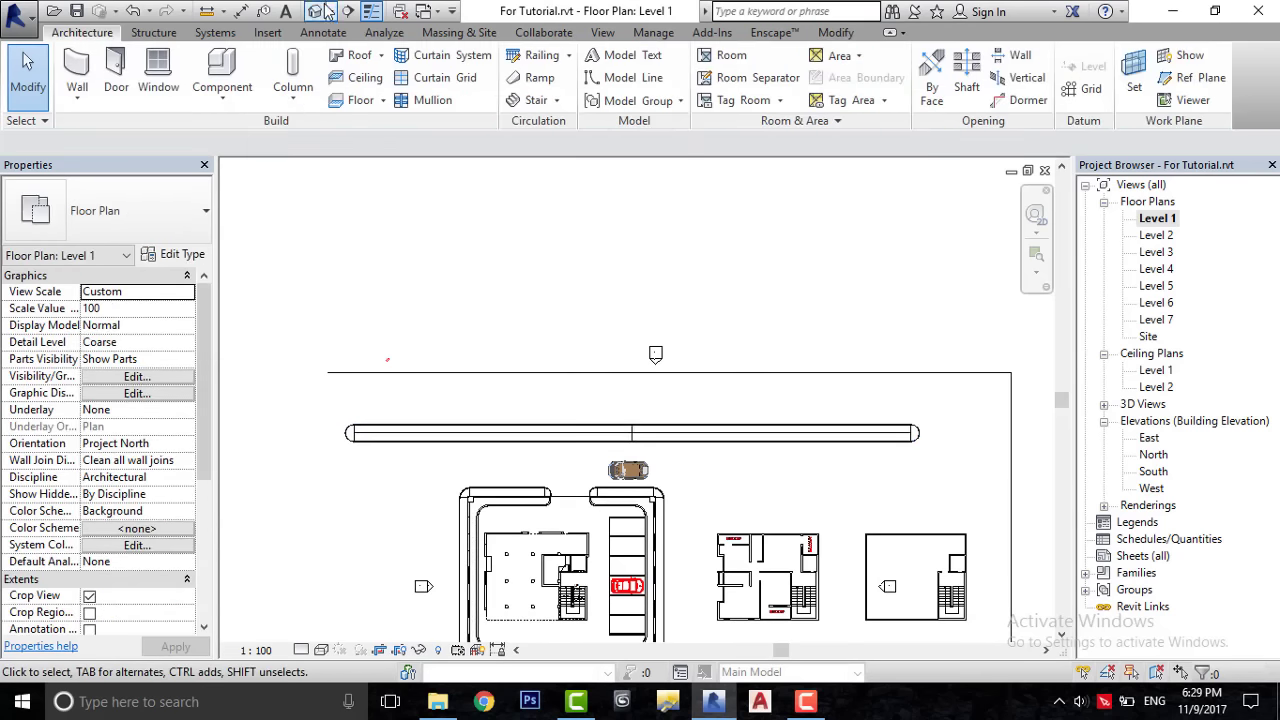
- Inspect the lengthened strip in 3D, then return to the Level 1 plan
click(318, 11)
scroll(651, 427, down, 3)
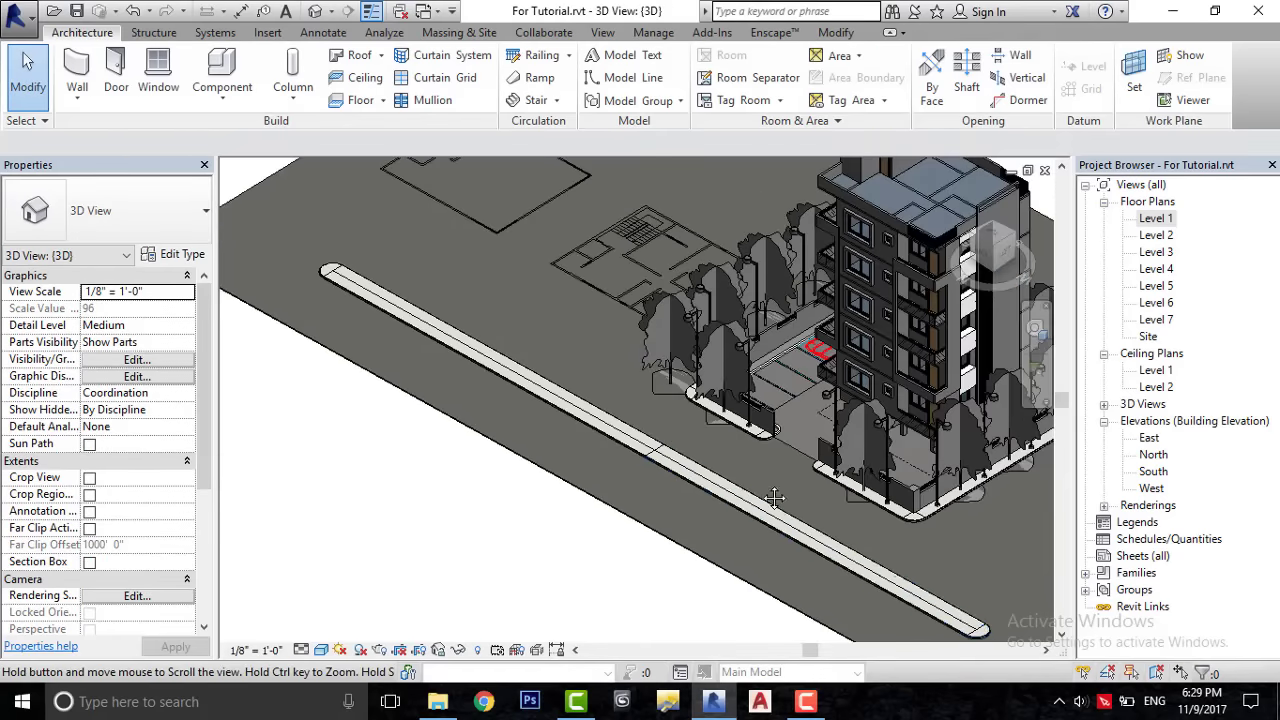
middle_drag(775, 498, 655, 418)
shift+middle_drag(844, 380, 900, 360)
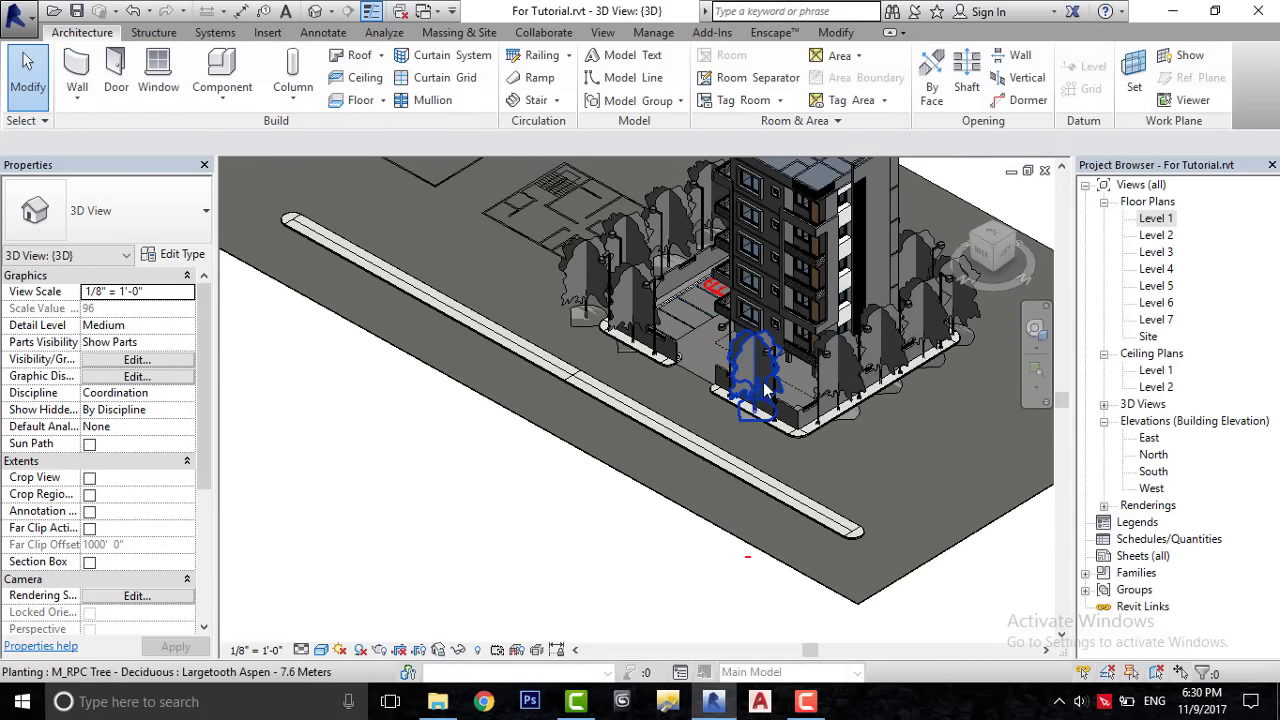
double_click(1155, 220)
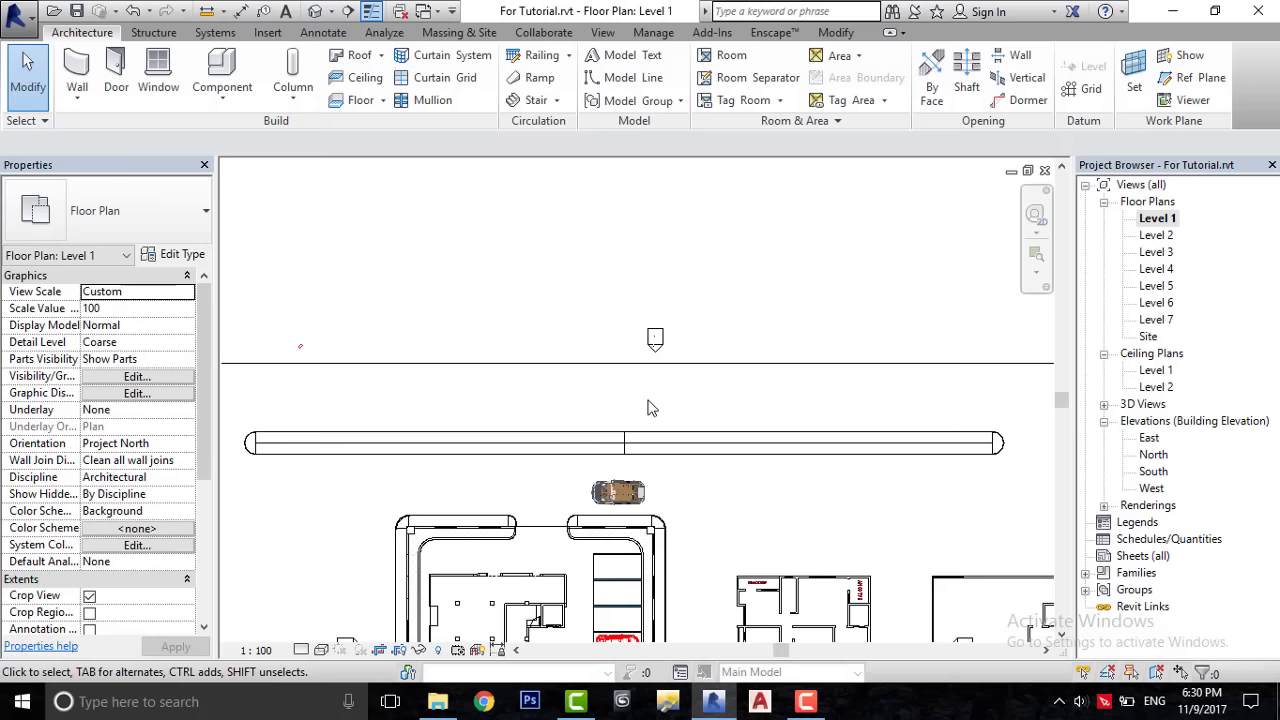
- Zoom around the plan, try the Component tool, and cancel it
scroll(645, 413, up, 1)
scroll(648, 405, up, 2)
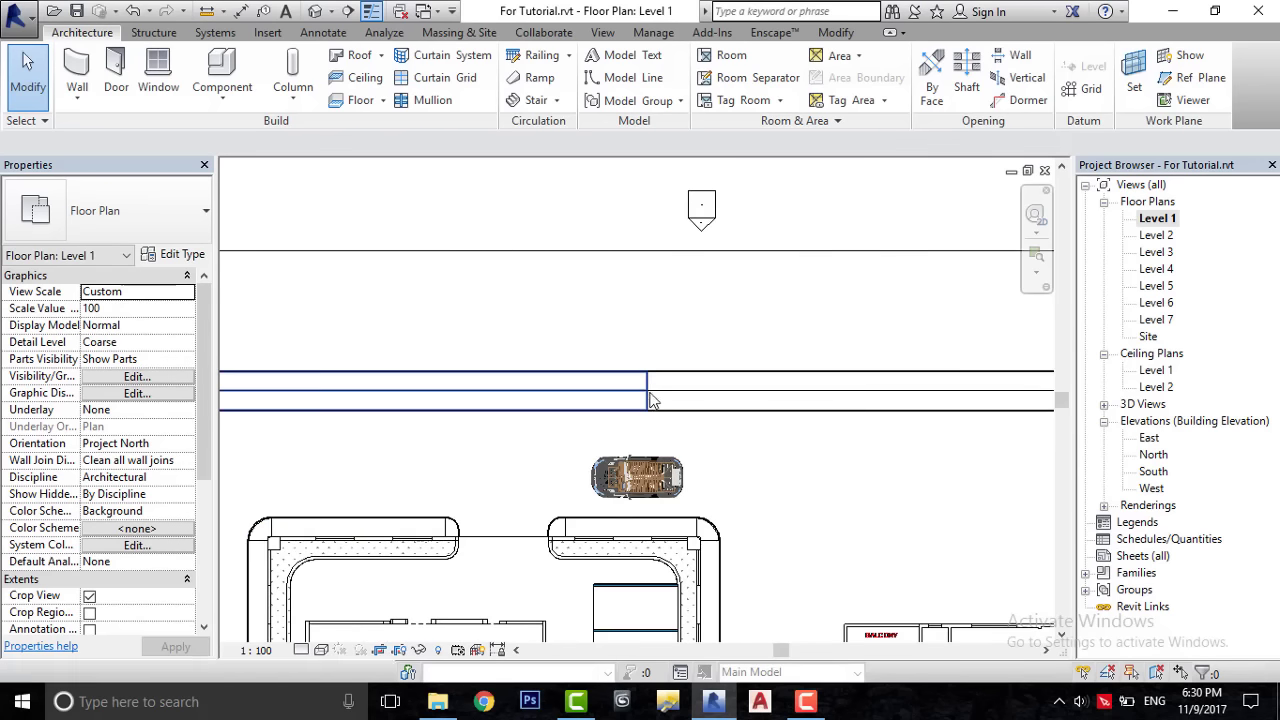
scroll(652, 397, up, 2)
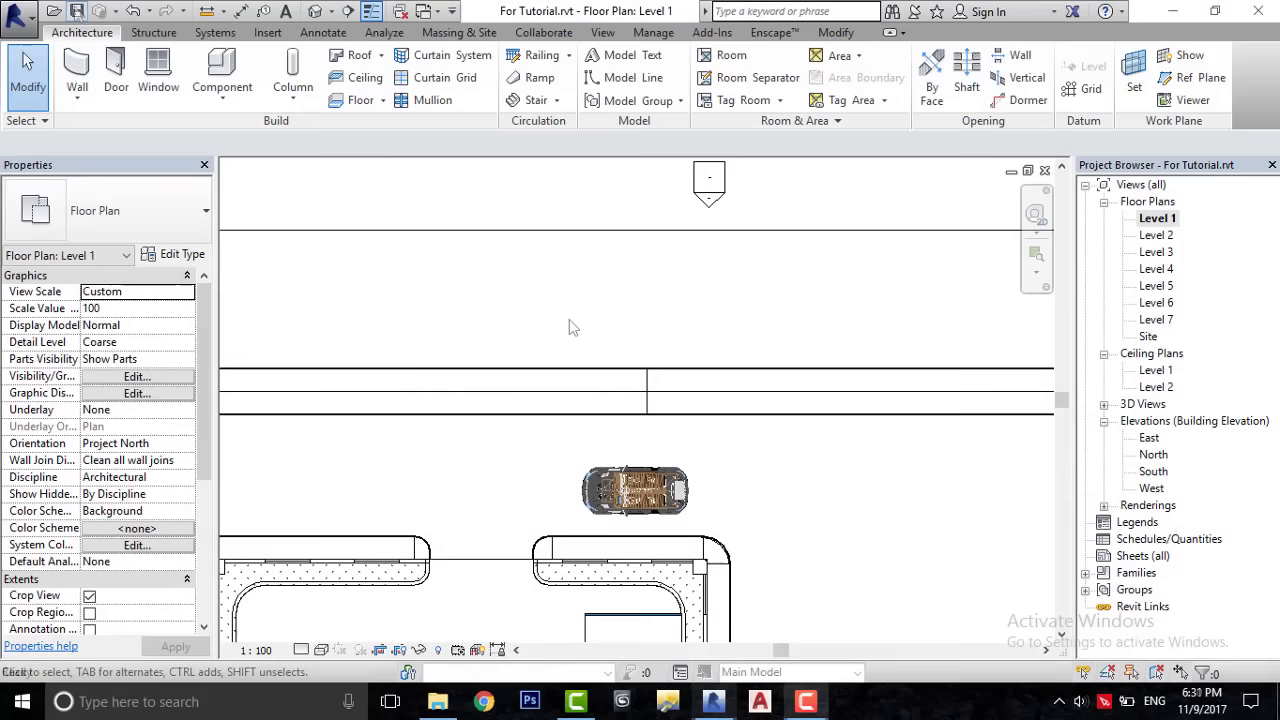
scroll(569, 320, down, 1)
scroll(560, 360, down, 1)
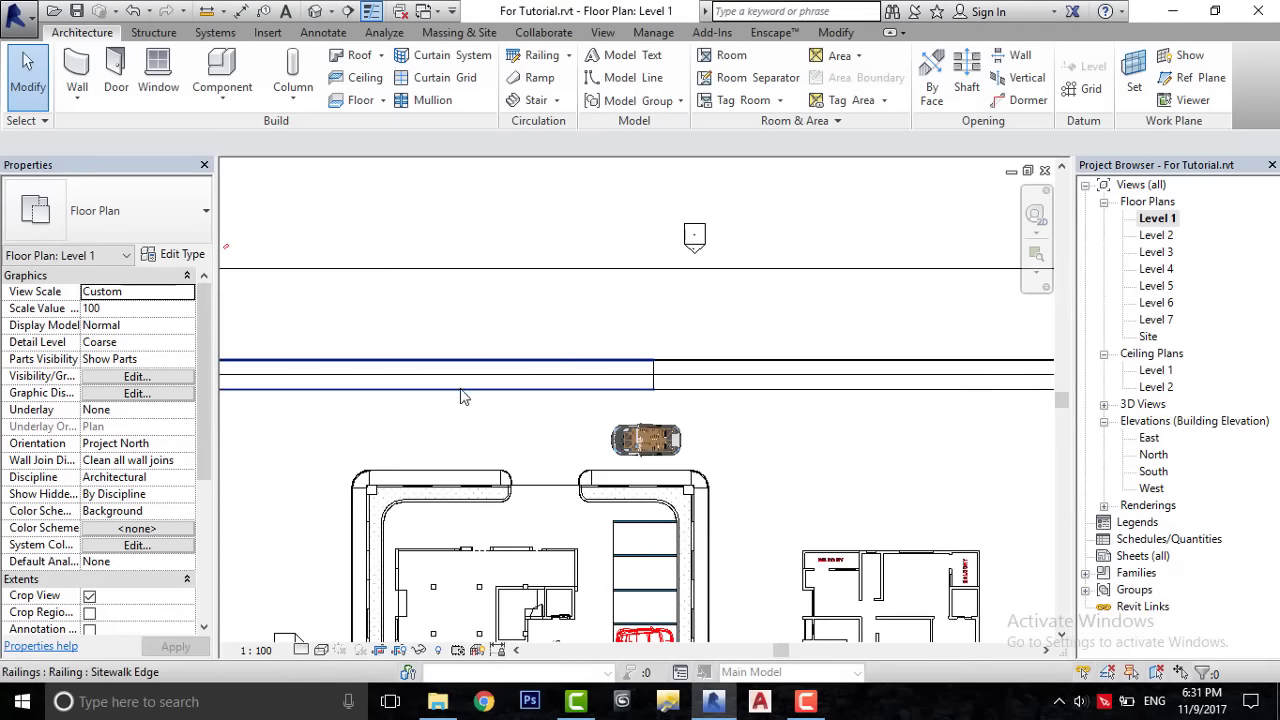
scroll(706, 391, down, 2)
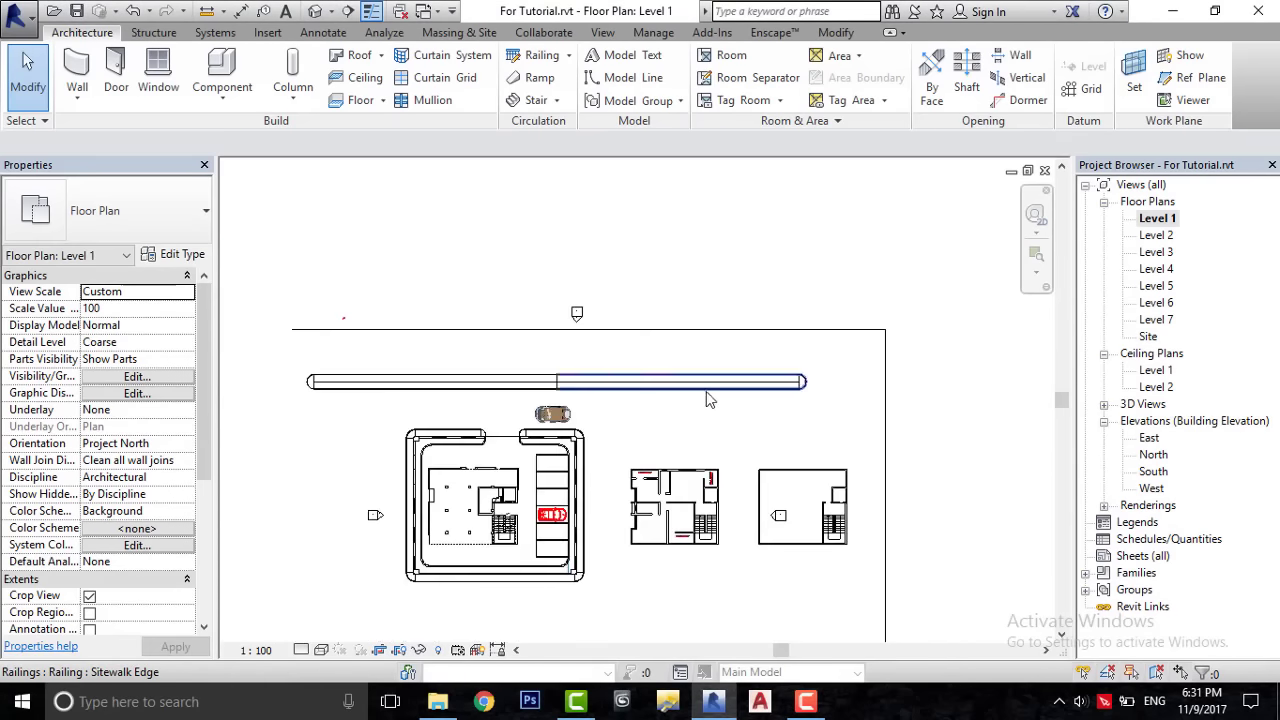
click(214, 72)
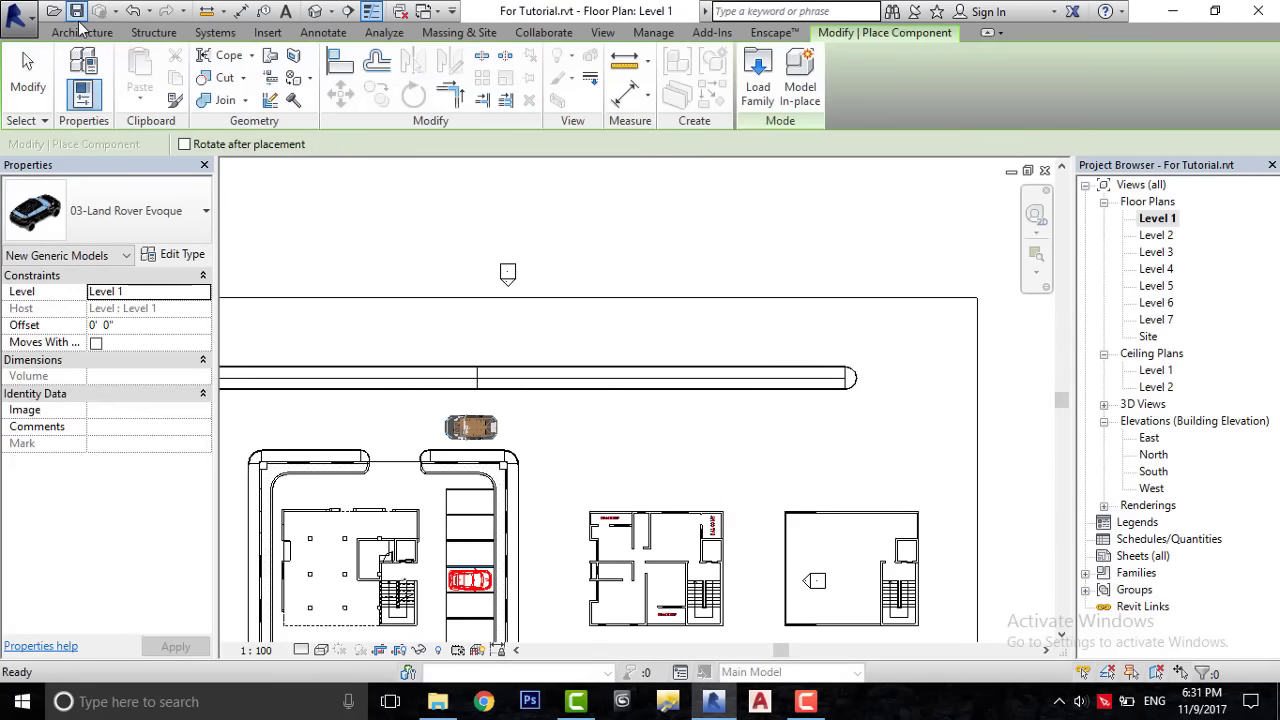
key(Escape)
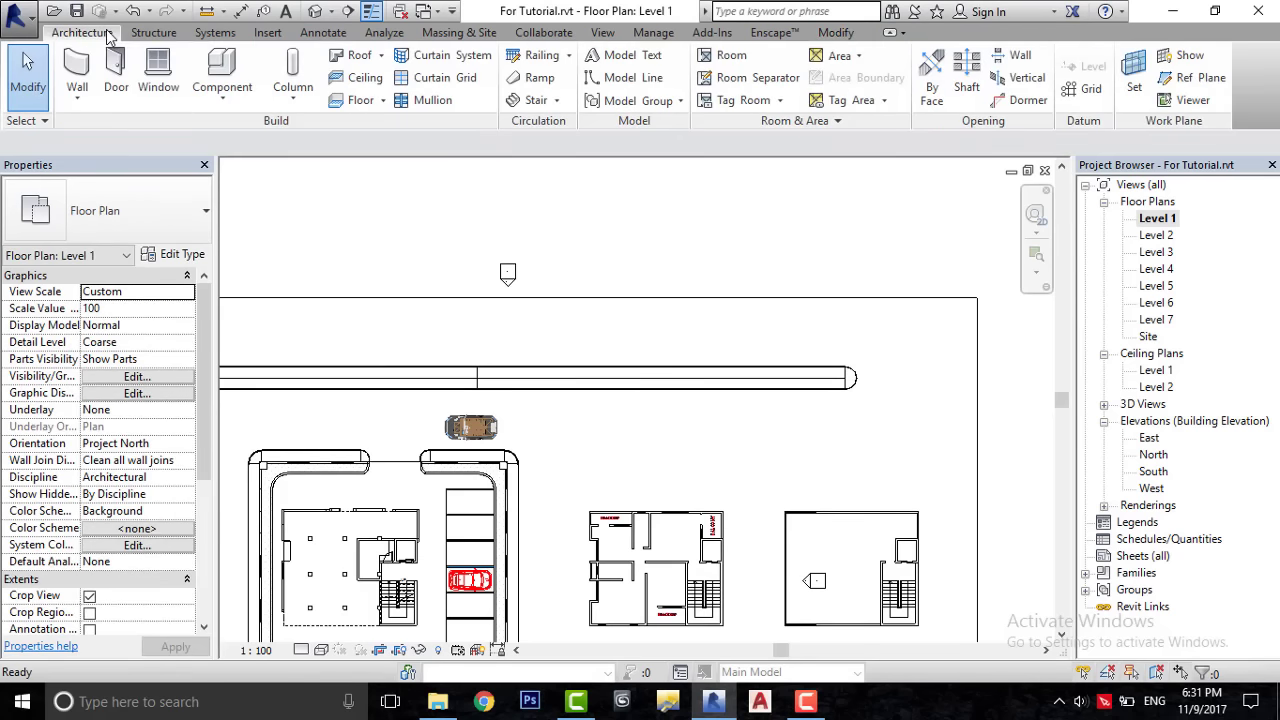
- Create an in-place Floors family, keeping the default name Floors 2
click(222, 88)
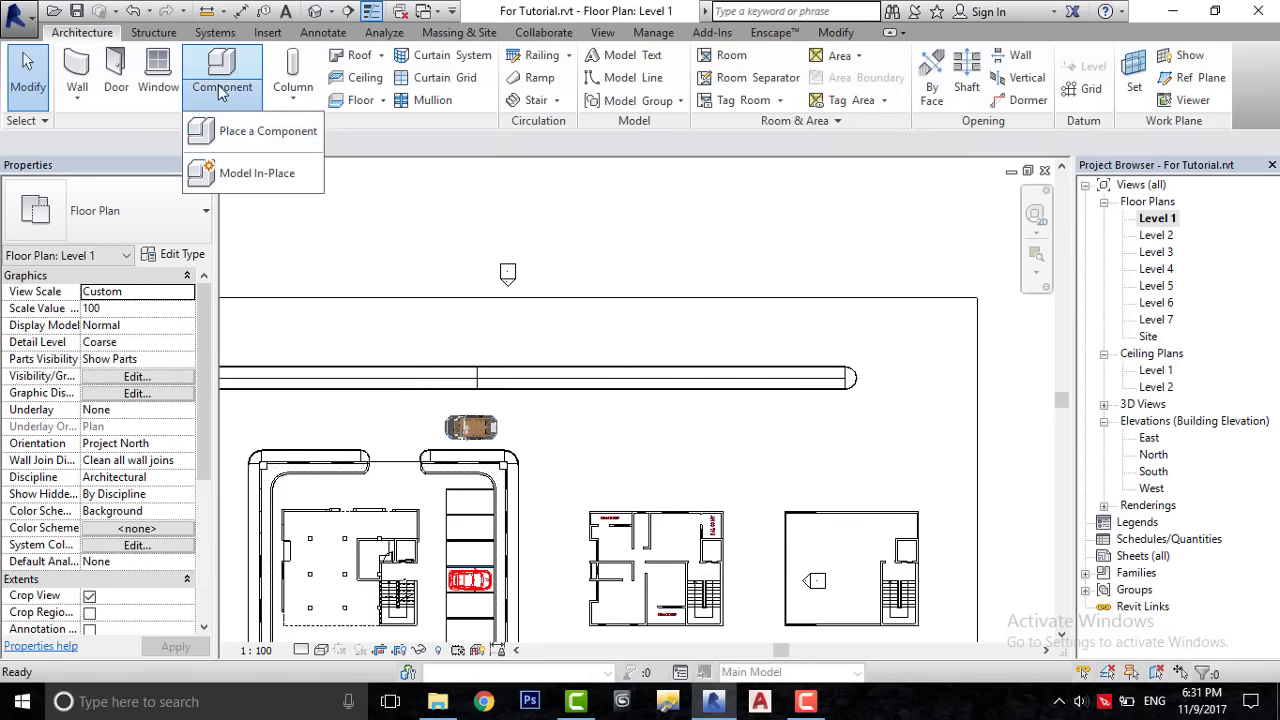
click(228, 188)
scroll(605, 285, down, 2)
scroll(580, 310, down, 2)
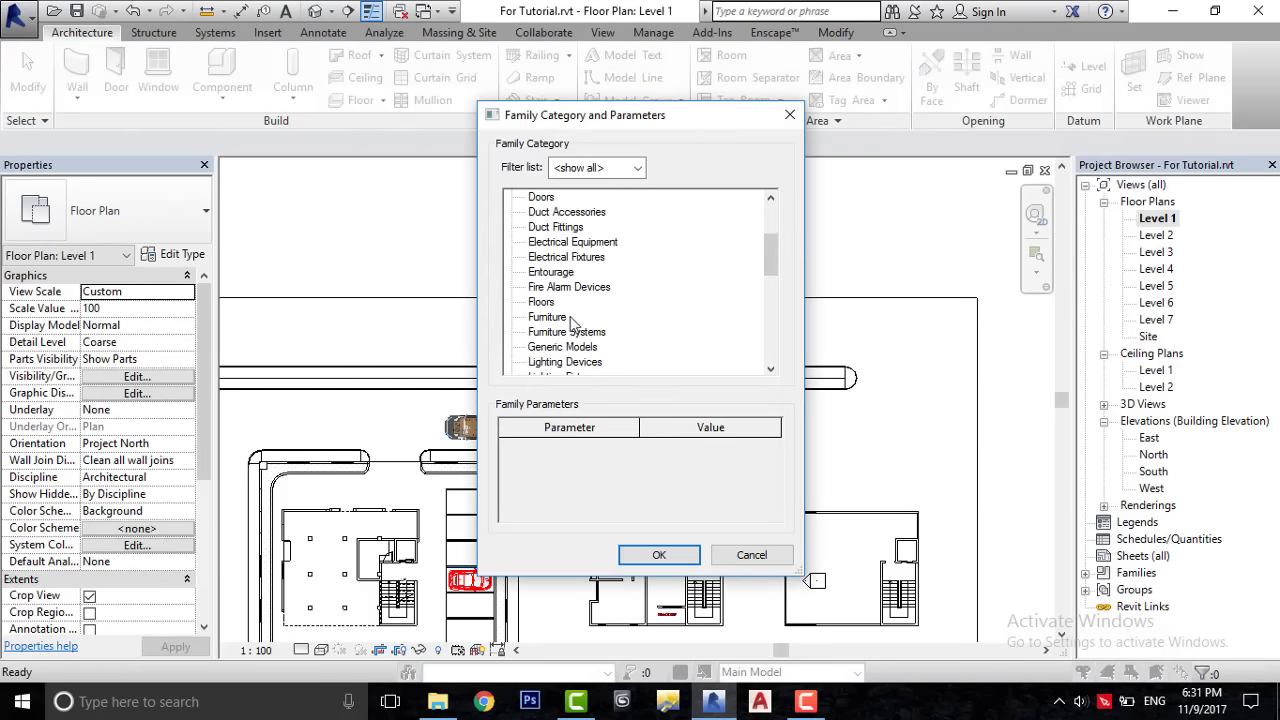
click(657, 556)
click(620, 383)
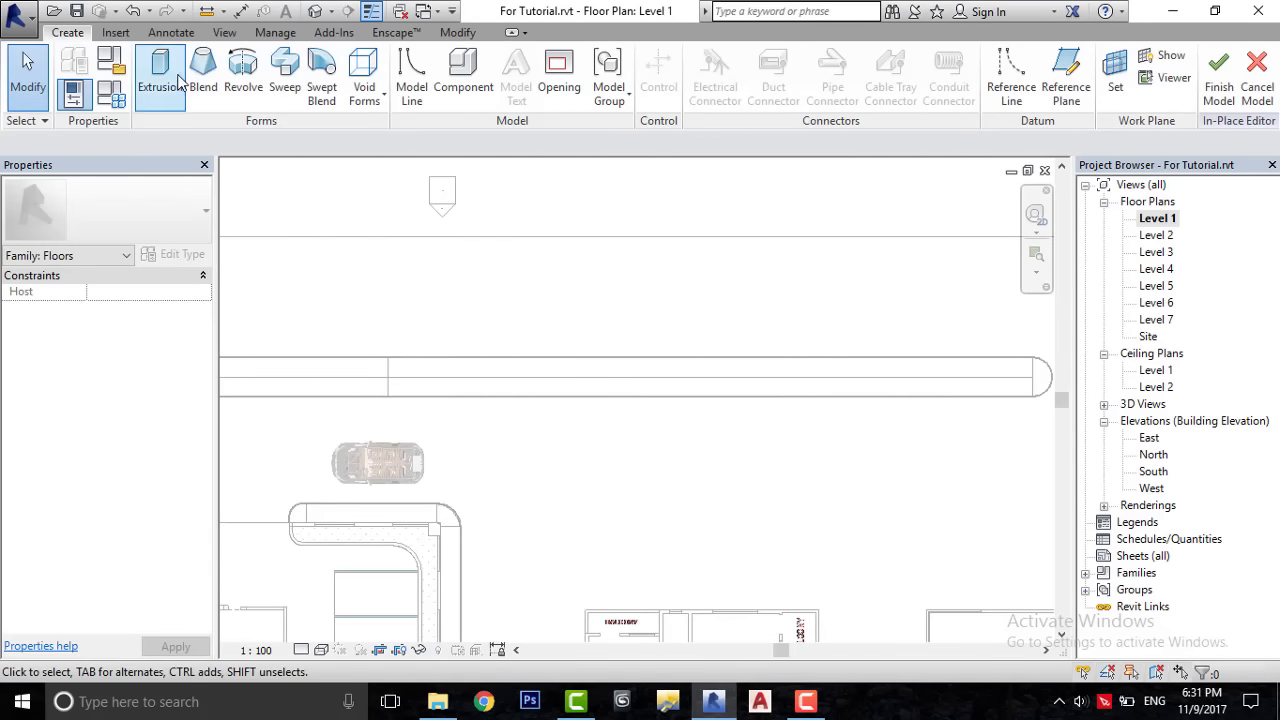
- Sketch a 4'-0" by 3'-6" extrusion rectangle on the sidewalk strip
click(160, 72)
click(705, 58)
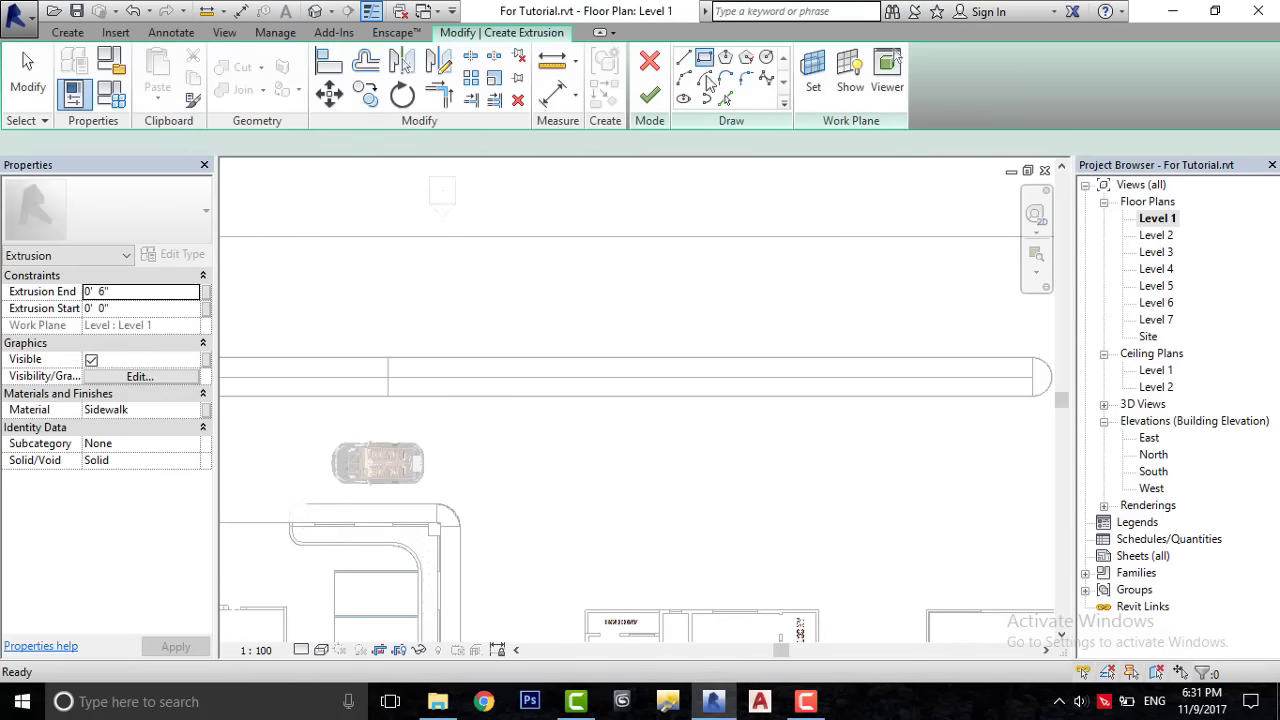
scroll(500, 277, down, 2)
mouse_move(500, 277)
middle_down()
mouse_move(568, 342)
mouse_move(557, 363)
middle_up()
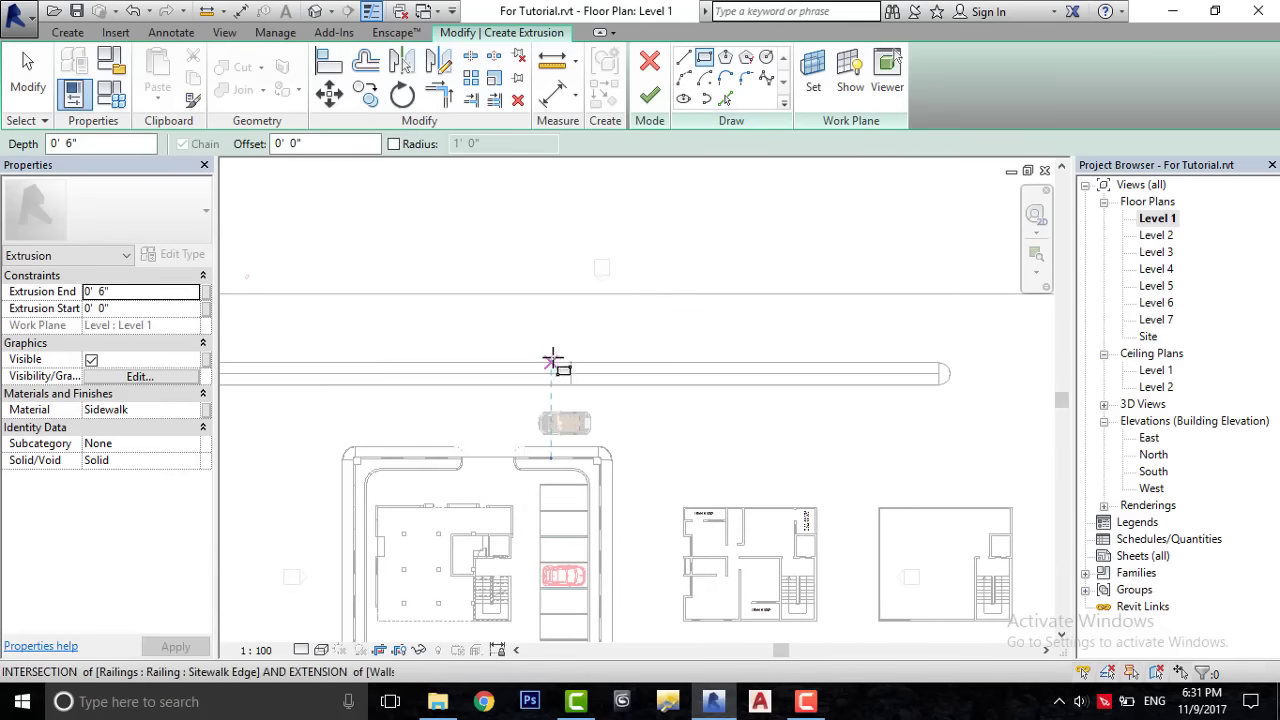
scroll(570, 365, up, 2)
scroll(590, 378, up, 2)
scroll(595, 385, up, 2)
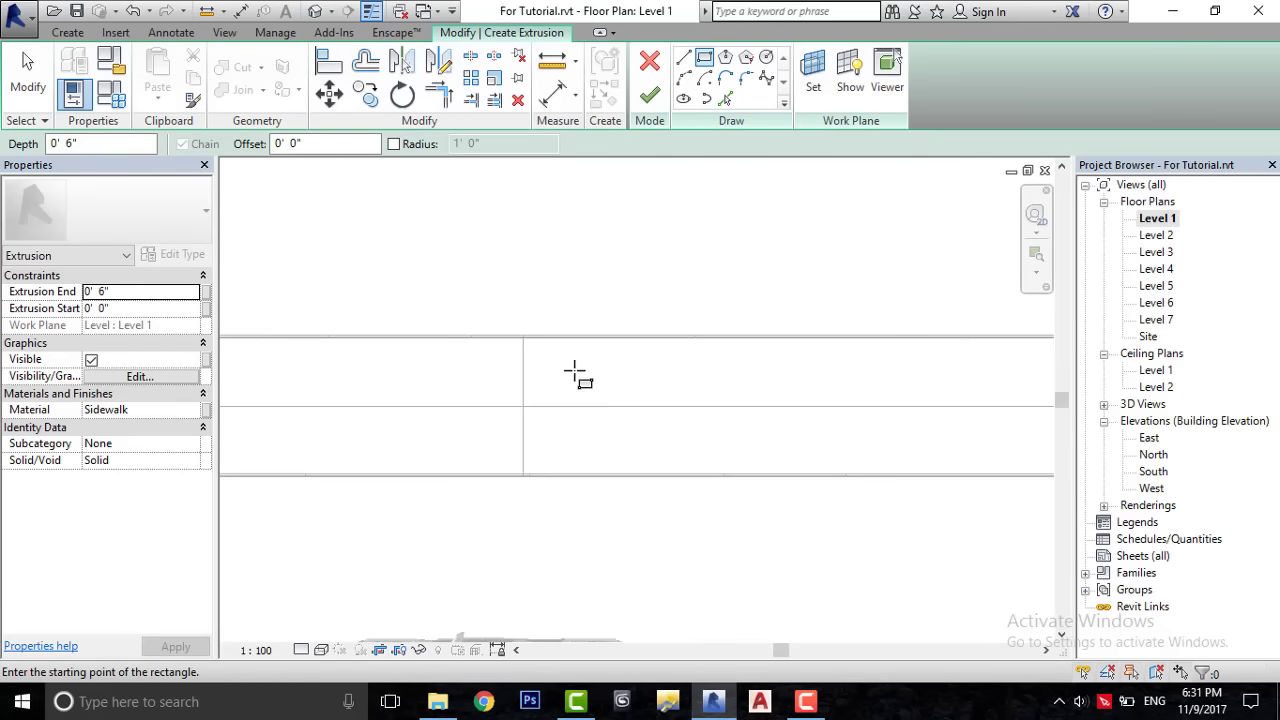
click(573, 365)
click(664, 444)
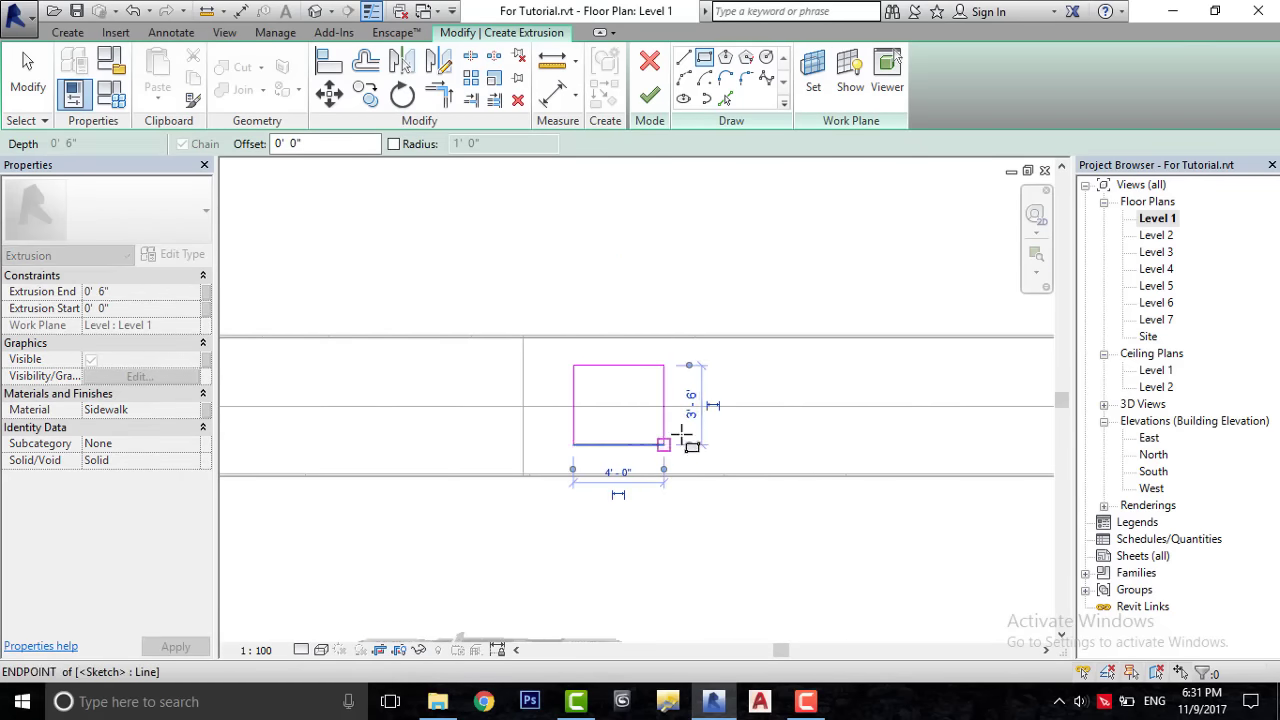
key(Escape)
- Set the rectangle's width and height to 3'-0", making it a square
key(Escape)
scroll(694, 412, up, 2)
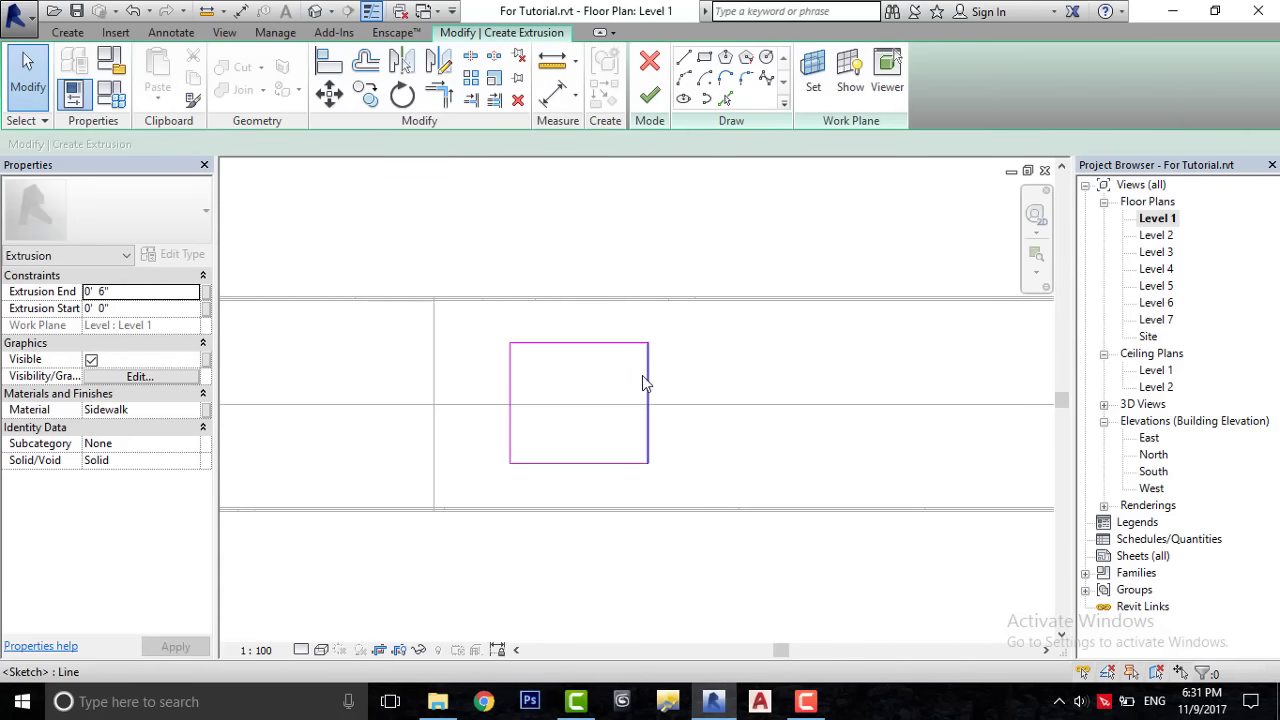
click(646, 376)
key(Escape)
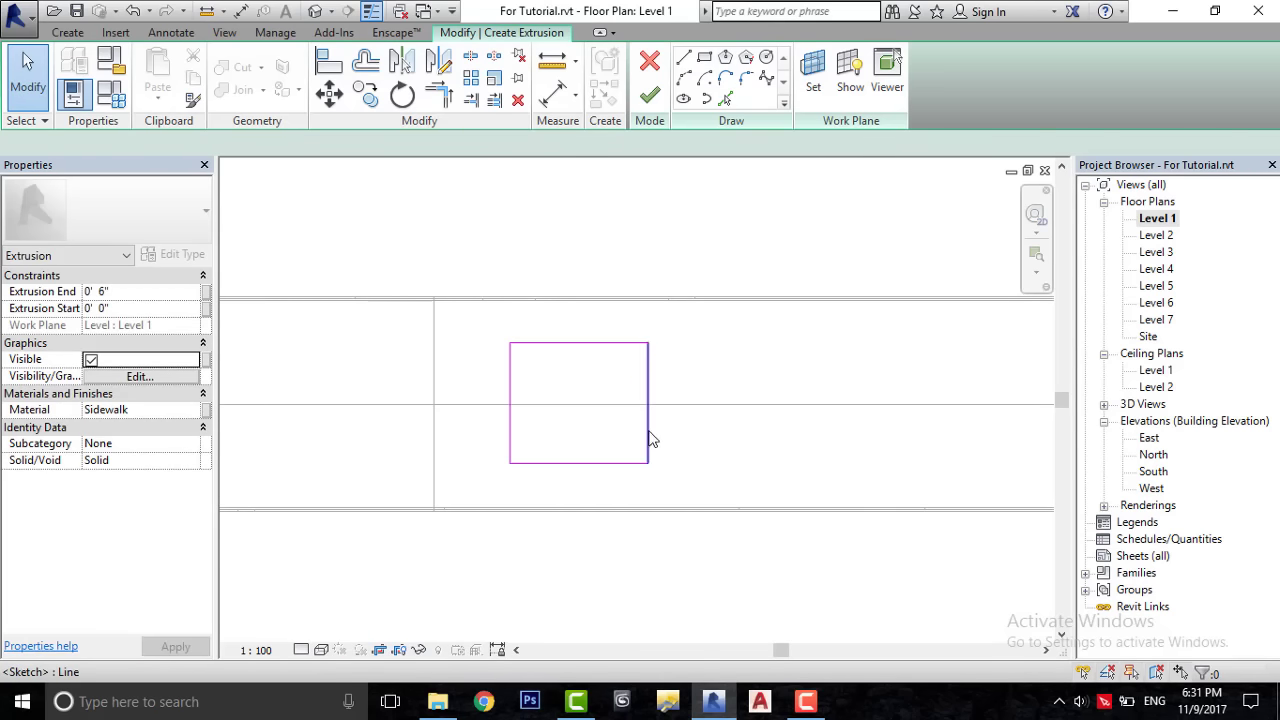
click(651, 437)
click(584, 491)
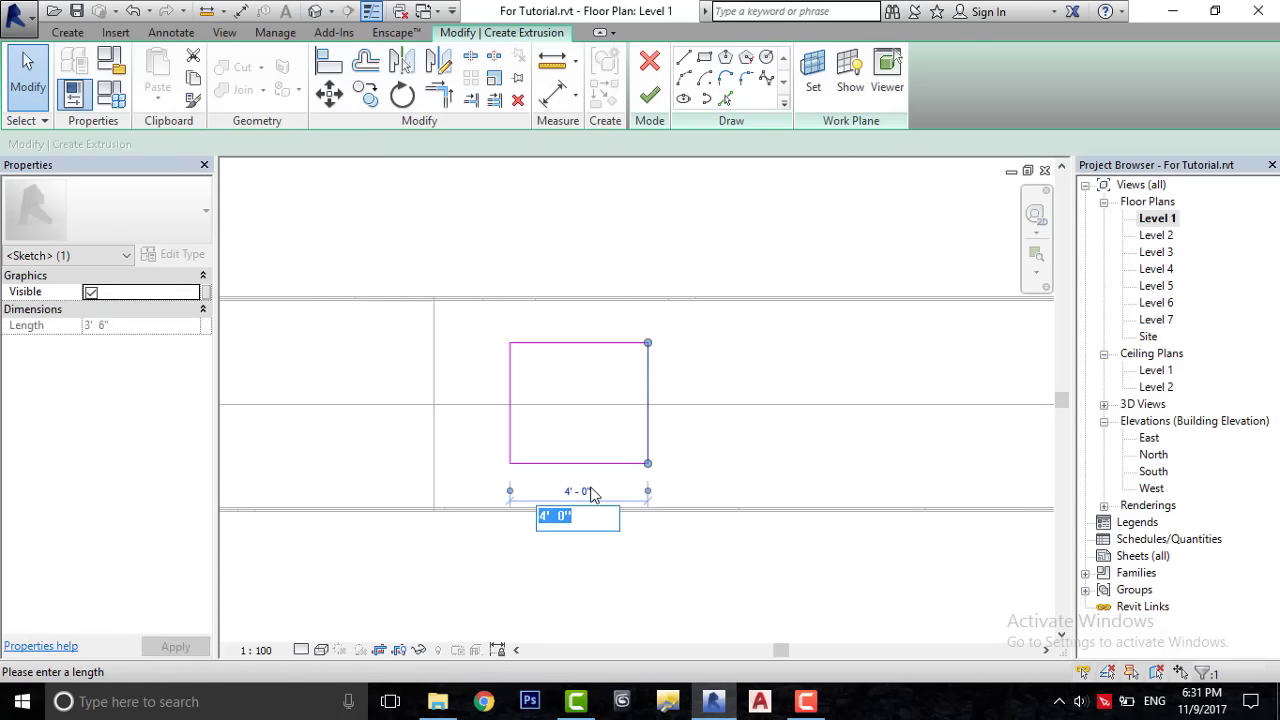
key(Return)
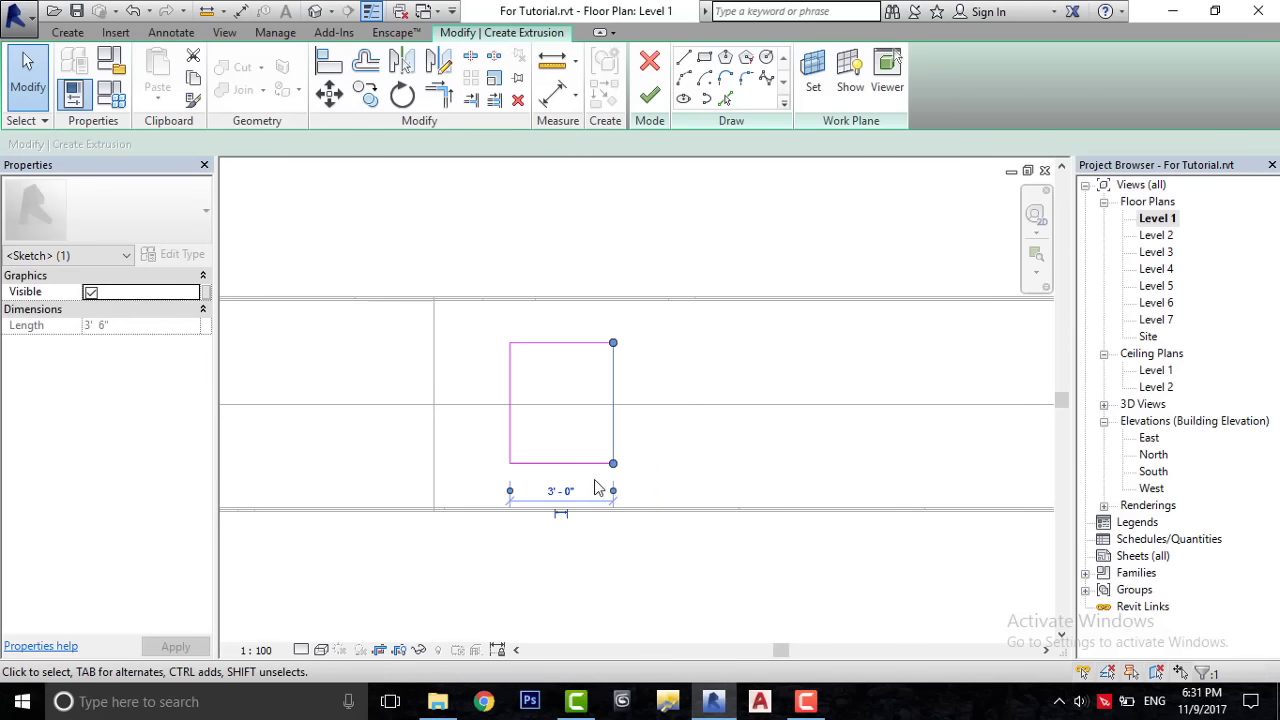
click(560, 343)
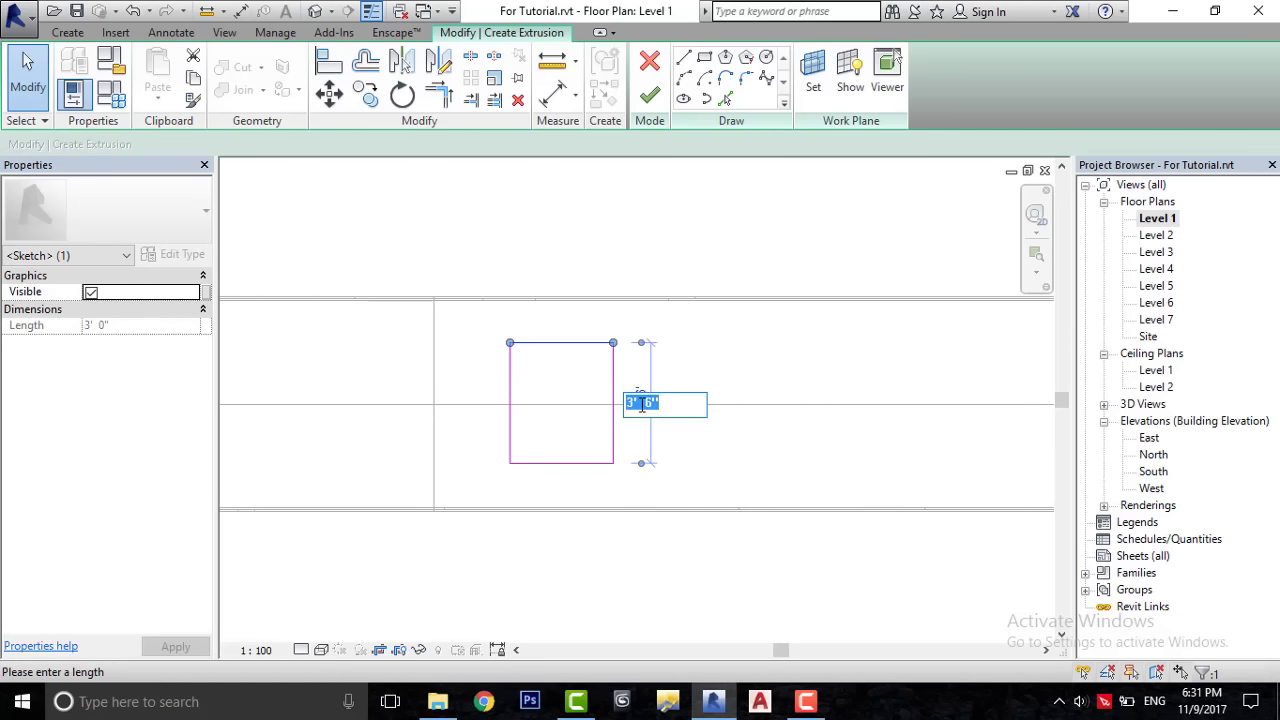
text(3')
key(Return)
- Move the square sketch slightly upward
drag(484, 334, 718, 499)
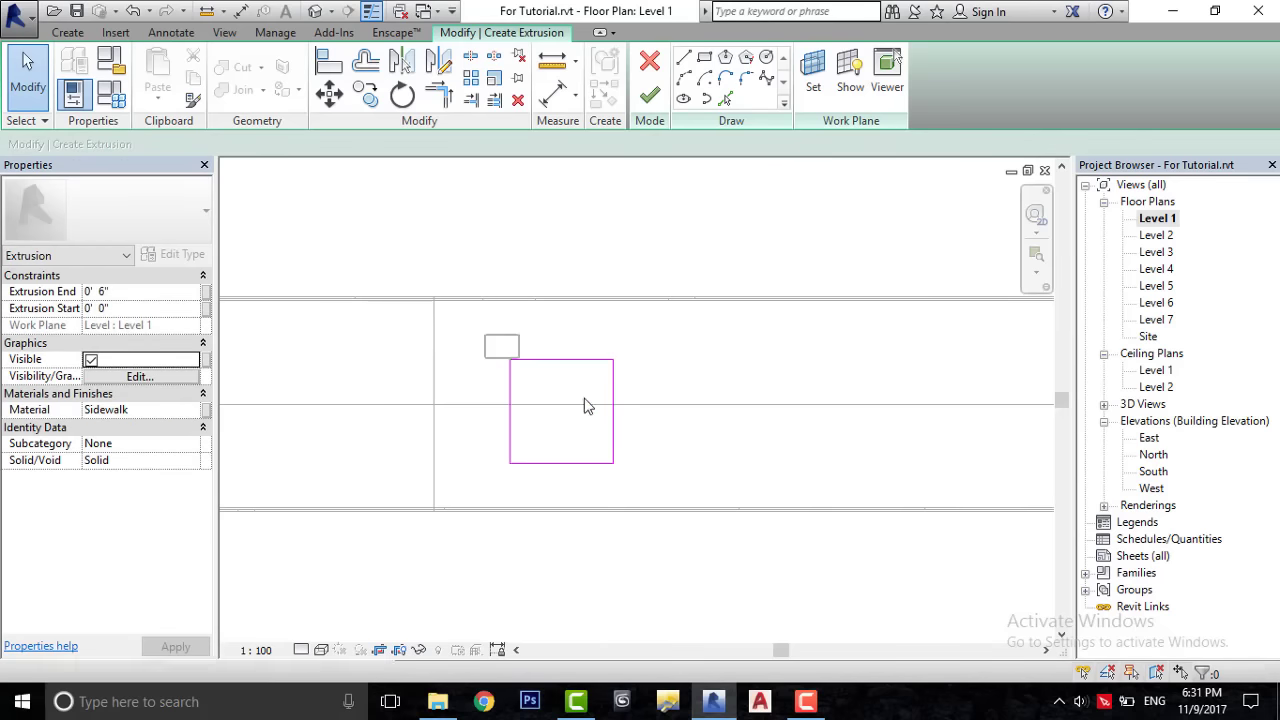
click(330, 93)
click(510, 410)
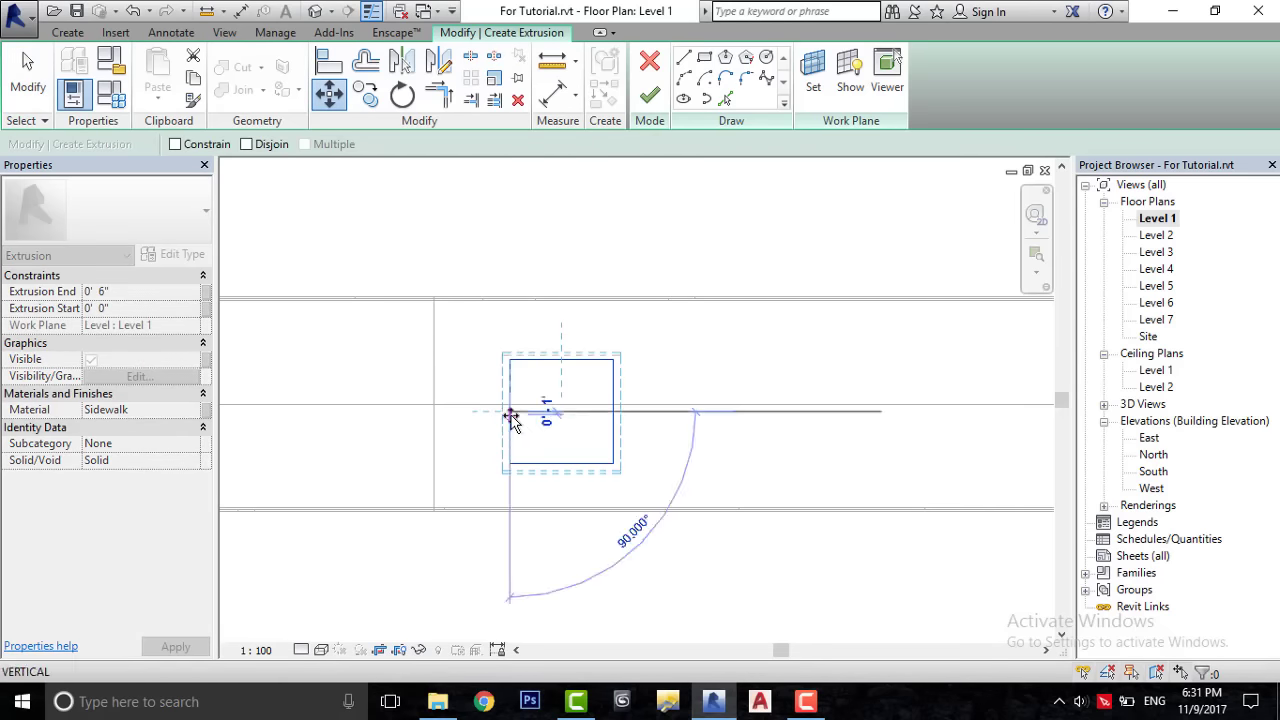
click(510, 405)
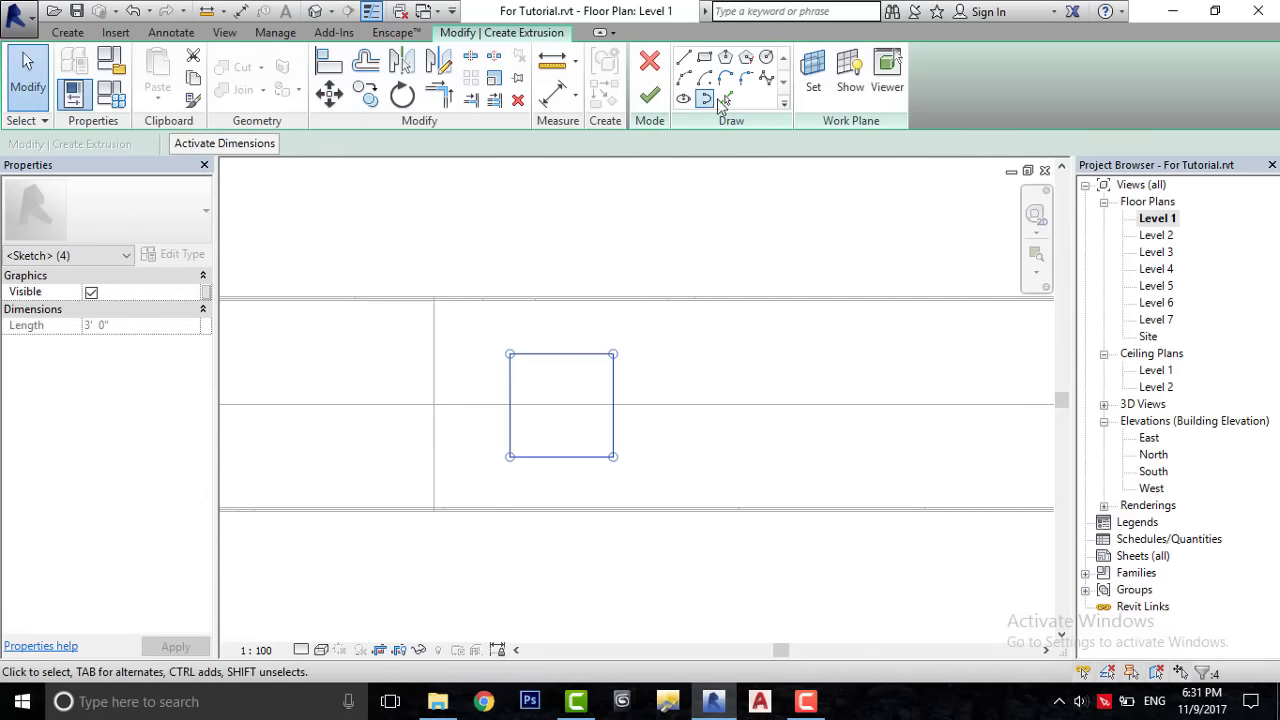
key(Escape)
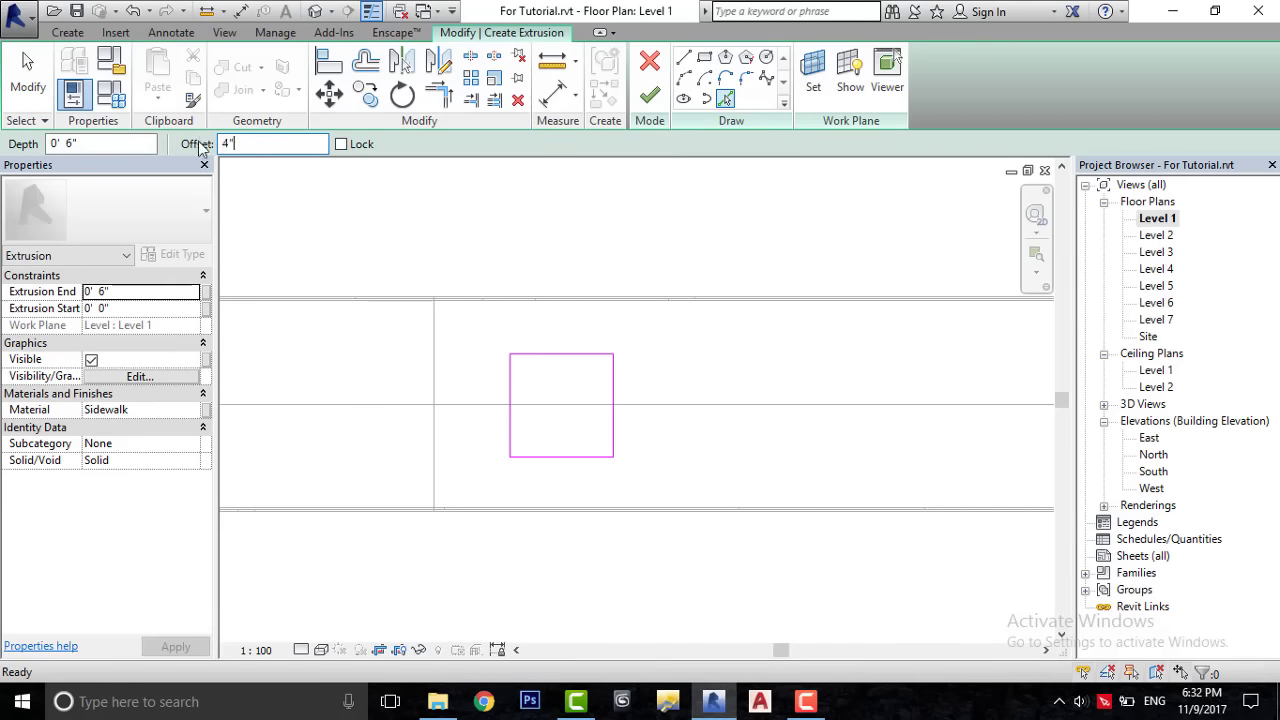
- Offset the sketch square's edges 0' 4" outward to form a double outline
click(571, 356)
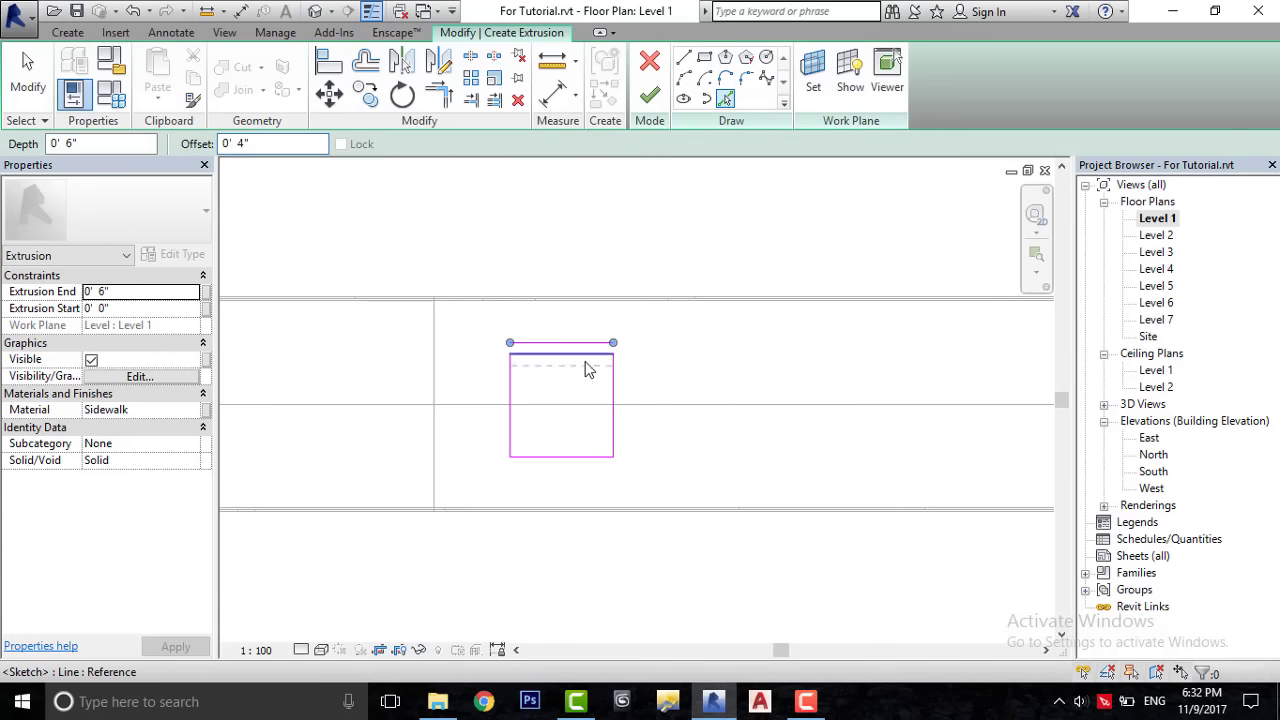
click(610, 378)
click(545, 457)
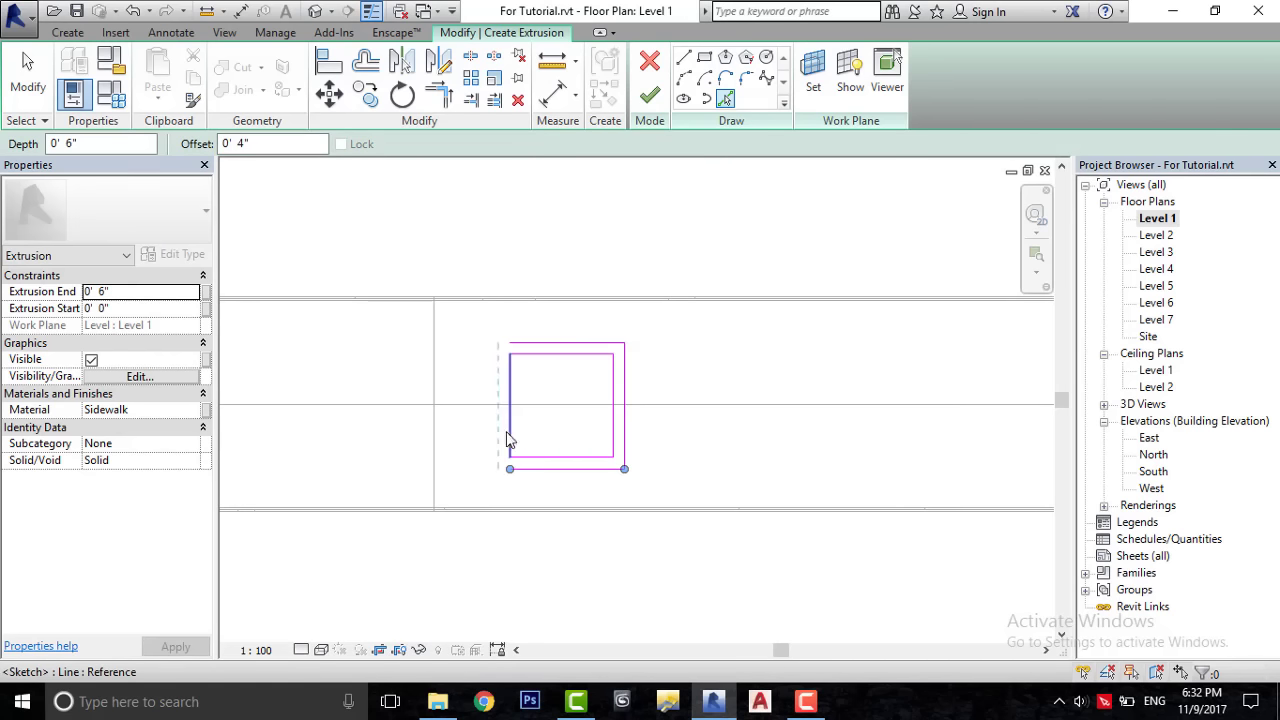
key(Escape)
key(Escape)
scroll(543, 391, down, 3)
scroll(520, 365, down, 1)
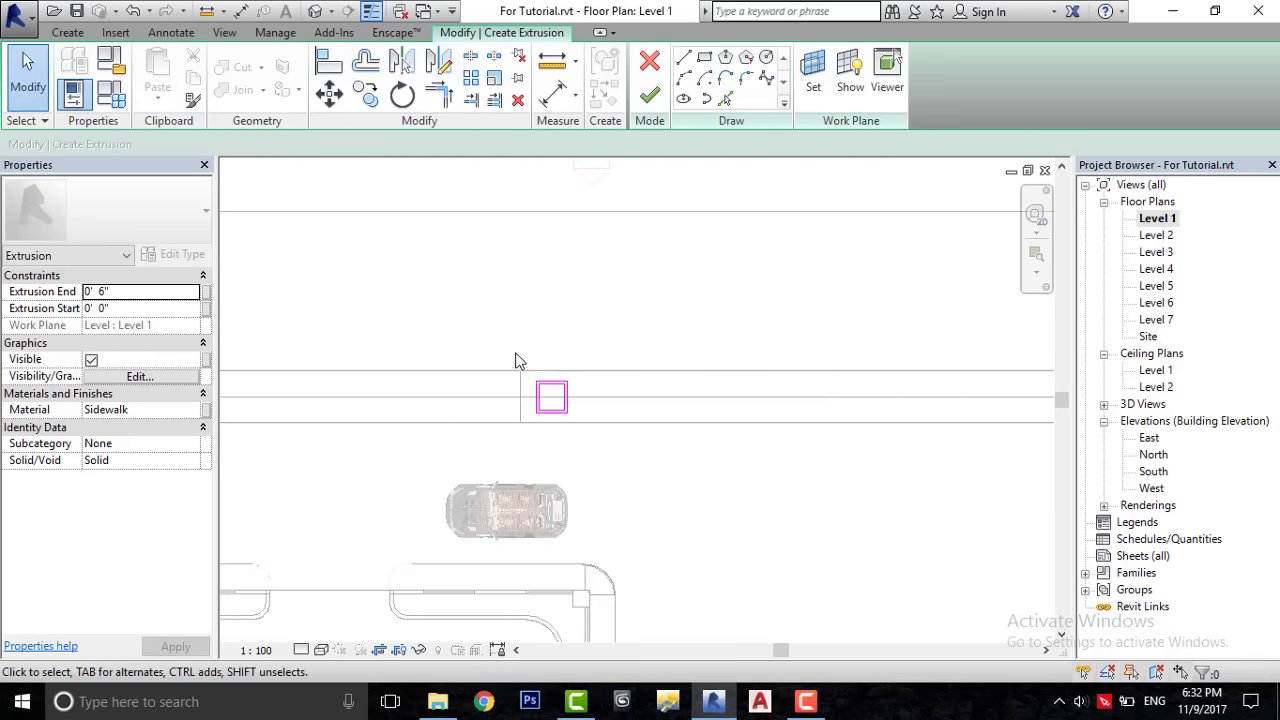
drag(522, 326, 641, 432)
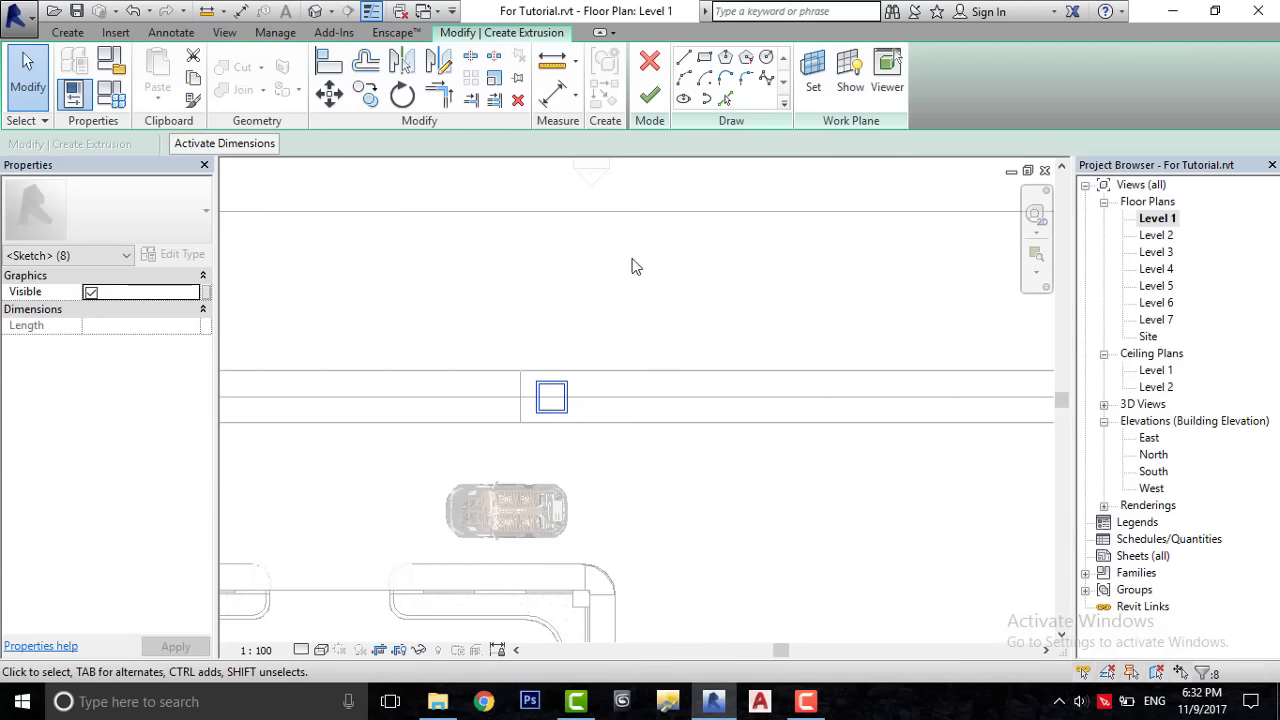
scroll(503, 475, down, 1)
scroll(697, 363, down, 1)
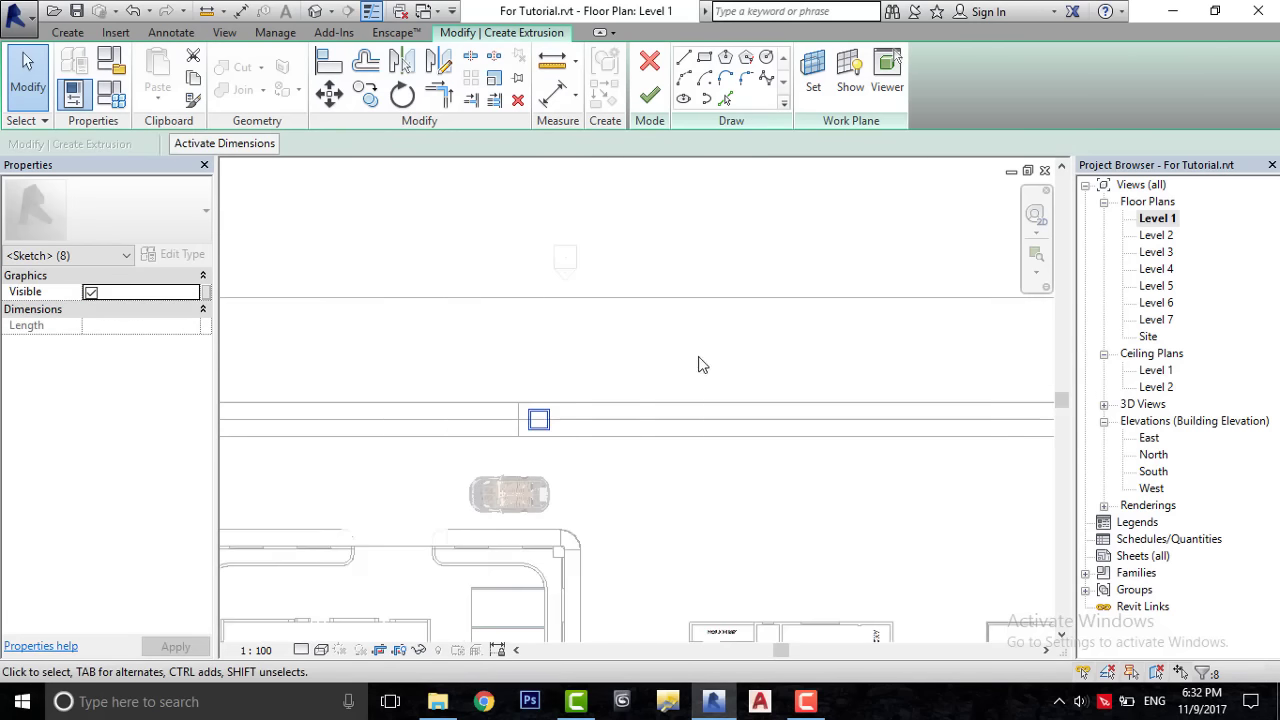
mouse_move(697, 363)
middle_down()
mouse_move(463, 431)
mouse_move(643, 408)
middle_up()
scroll(590, 490, up, 2)
scroll(590, 490, up, 1)
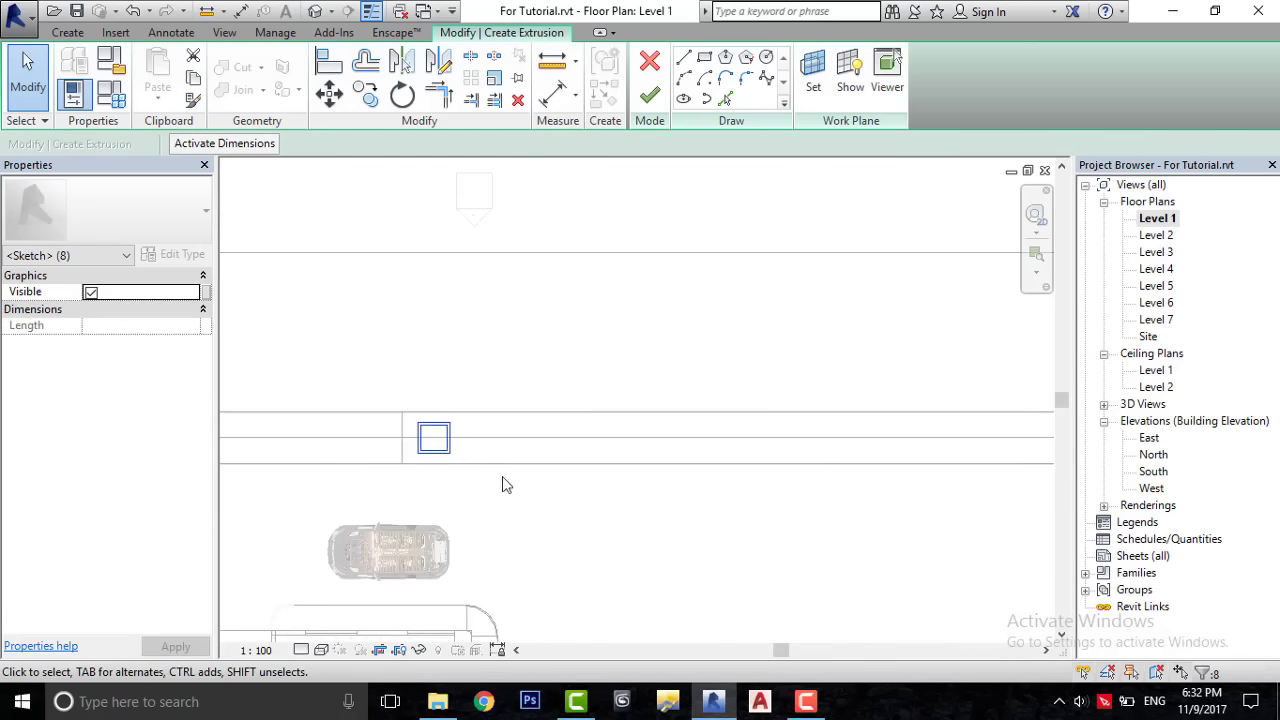
scroll(445, 175, up, 1)
scroll(456, 531, up, 1)
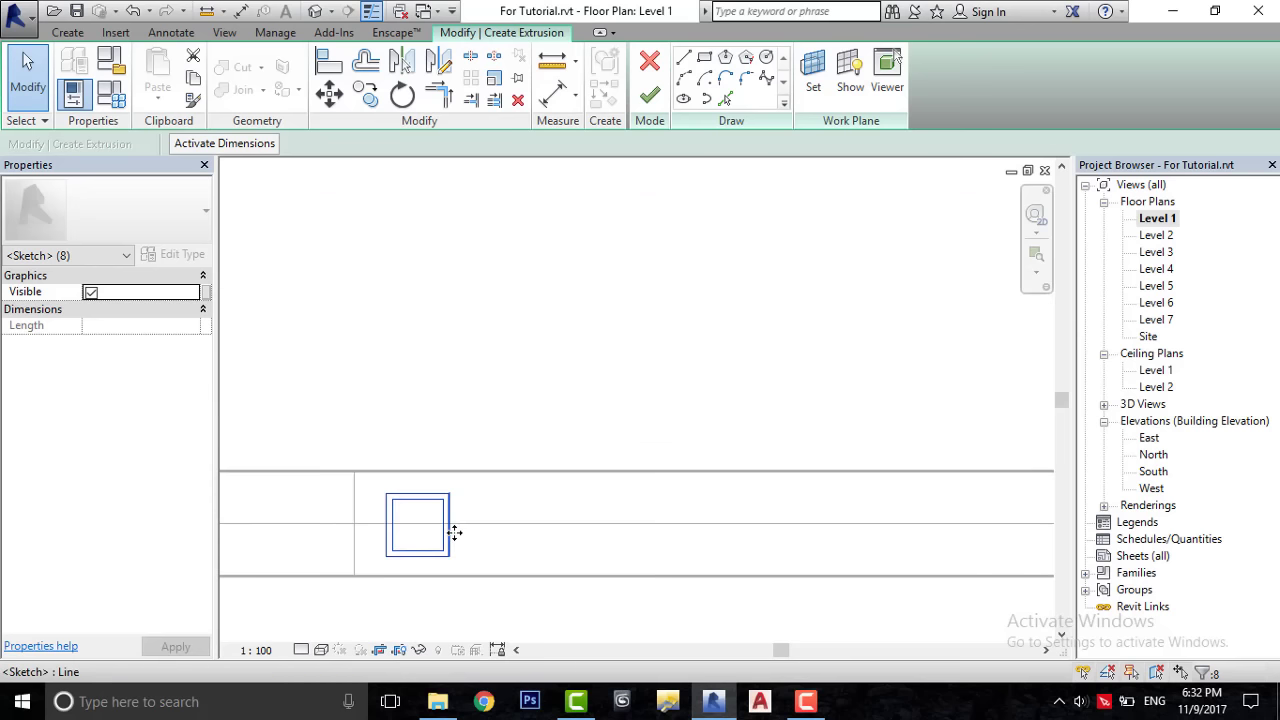
click(463, 438)
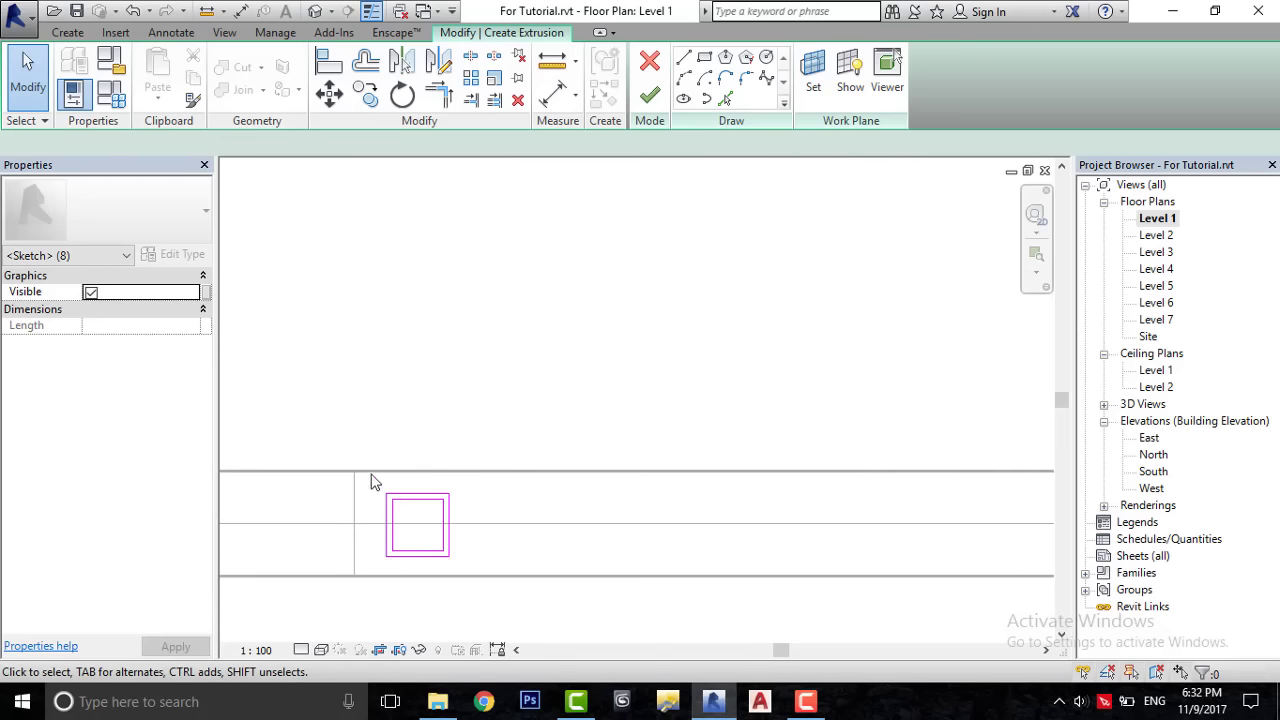
drag(508, 598, 503, 590)
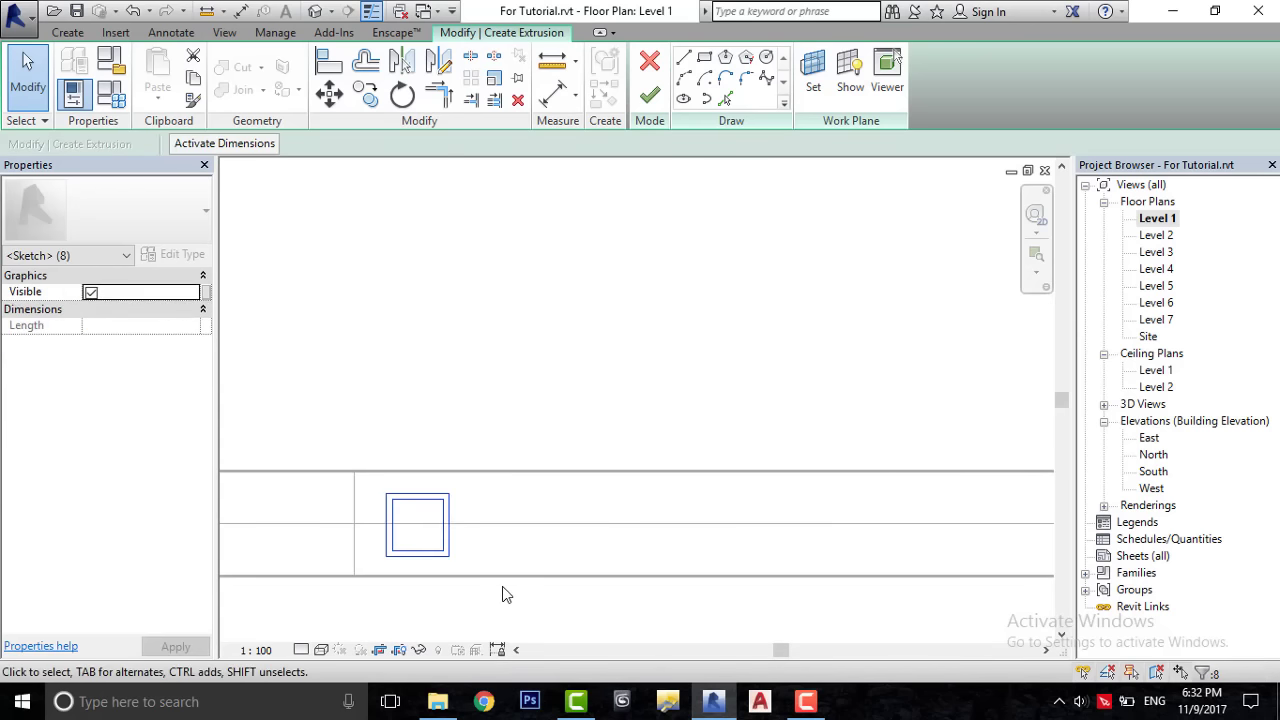
click(478, 467)
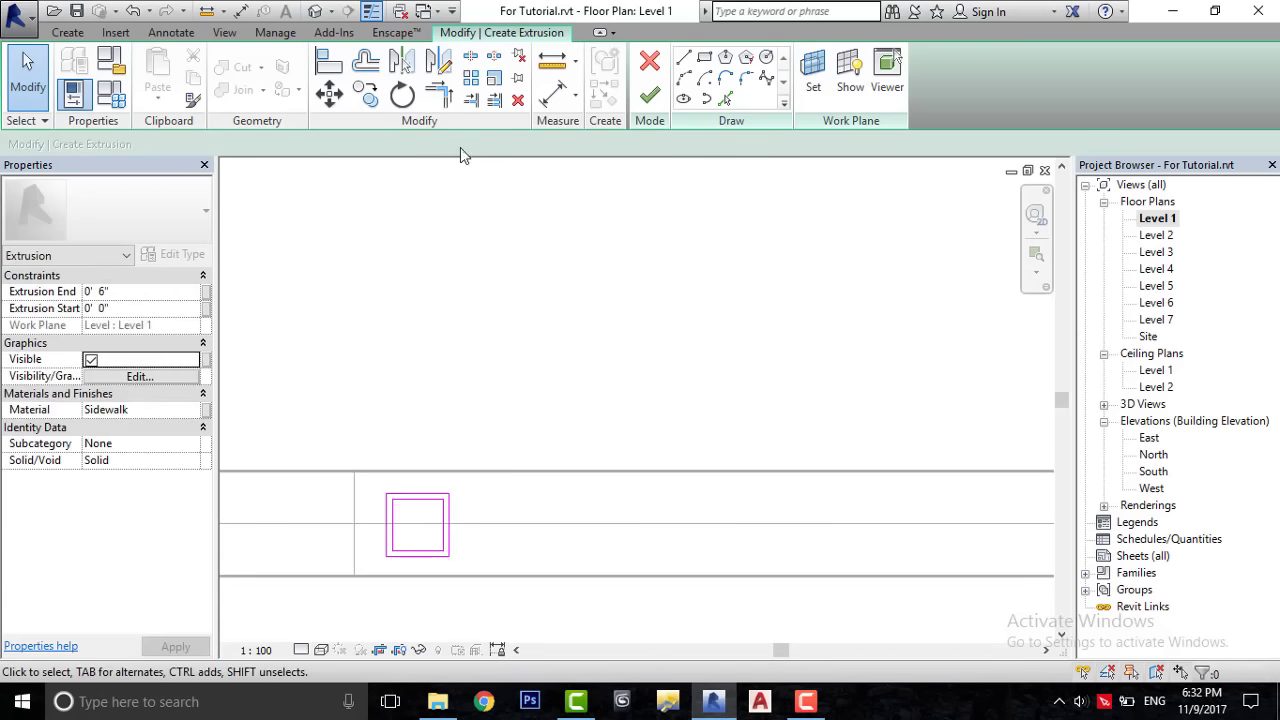
click(471, 79)
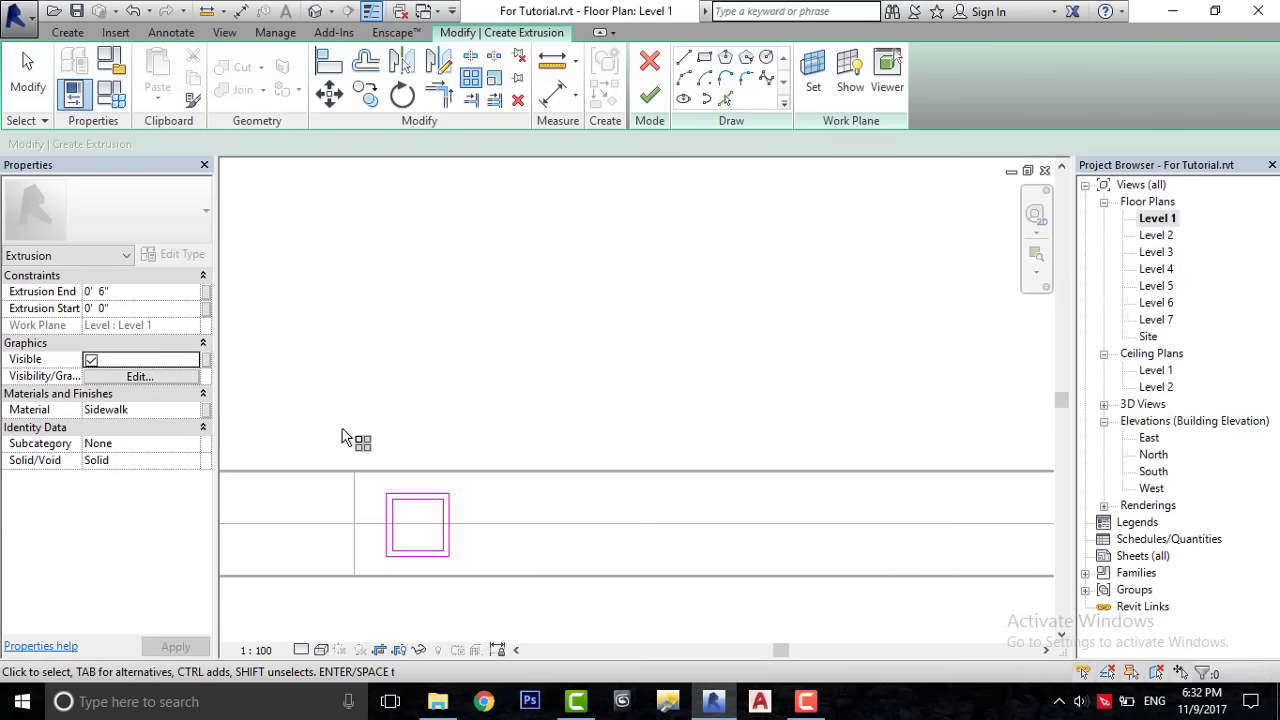
drag(346, 432, 514, 608)
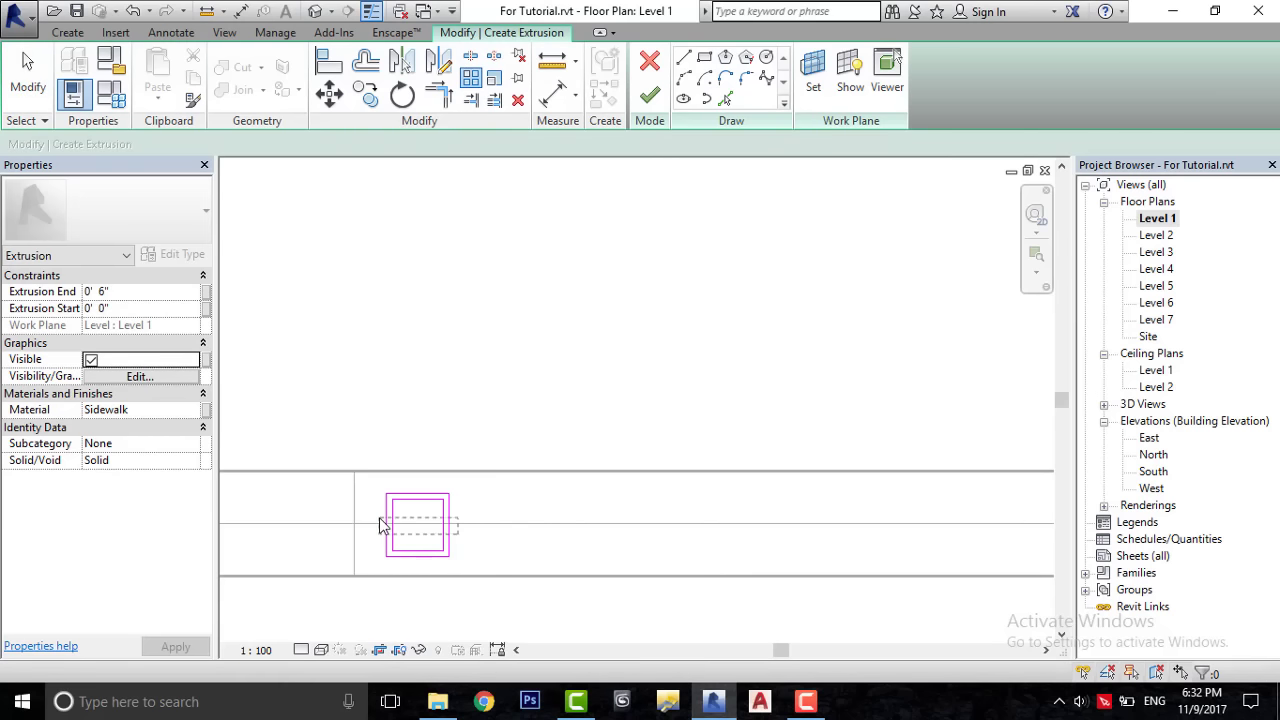
right_click(531, 323)
click(567, 352)
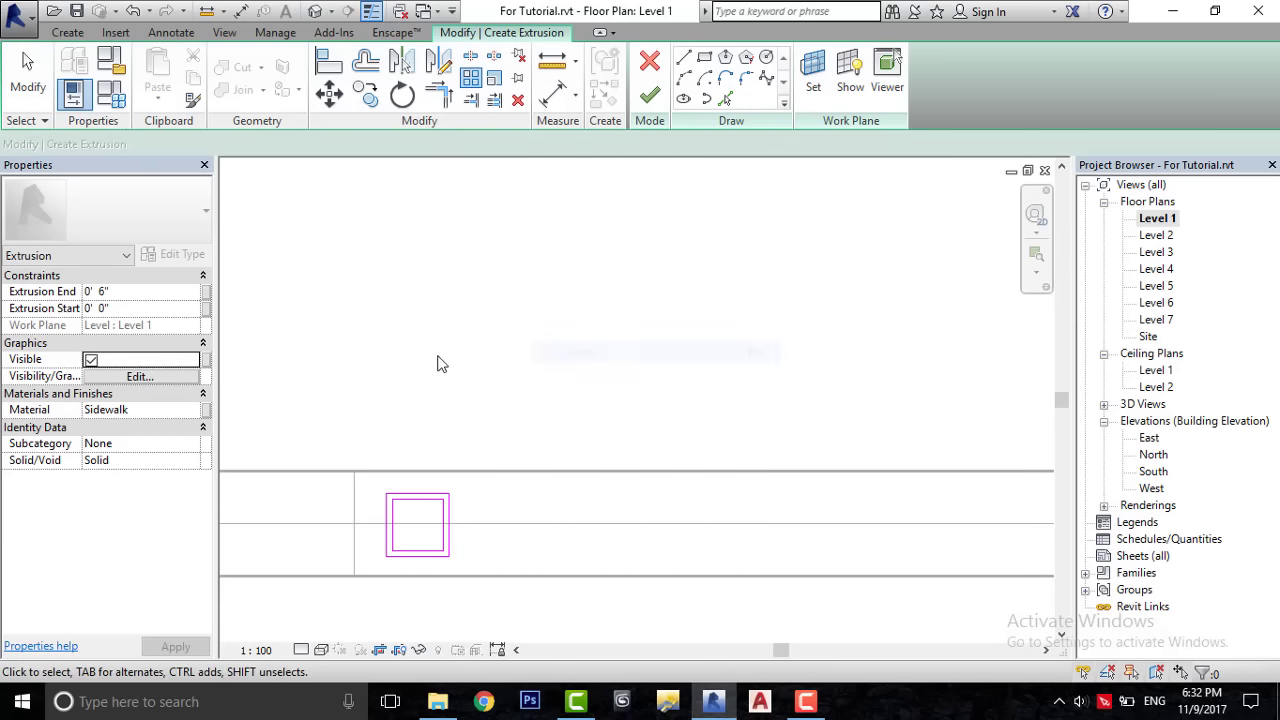
right_click(408, 357)
click(425, 358)
drag(361, 419, 460, 556)
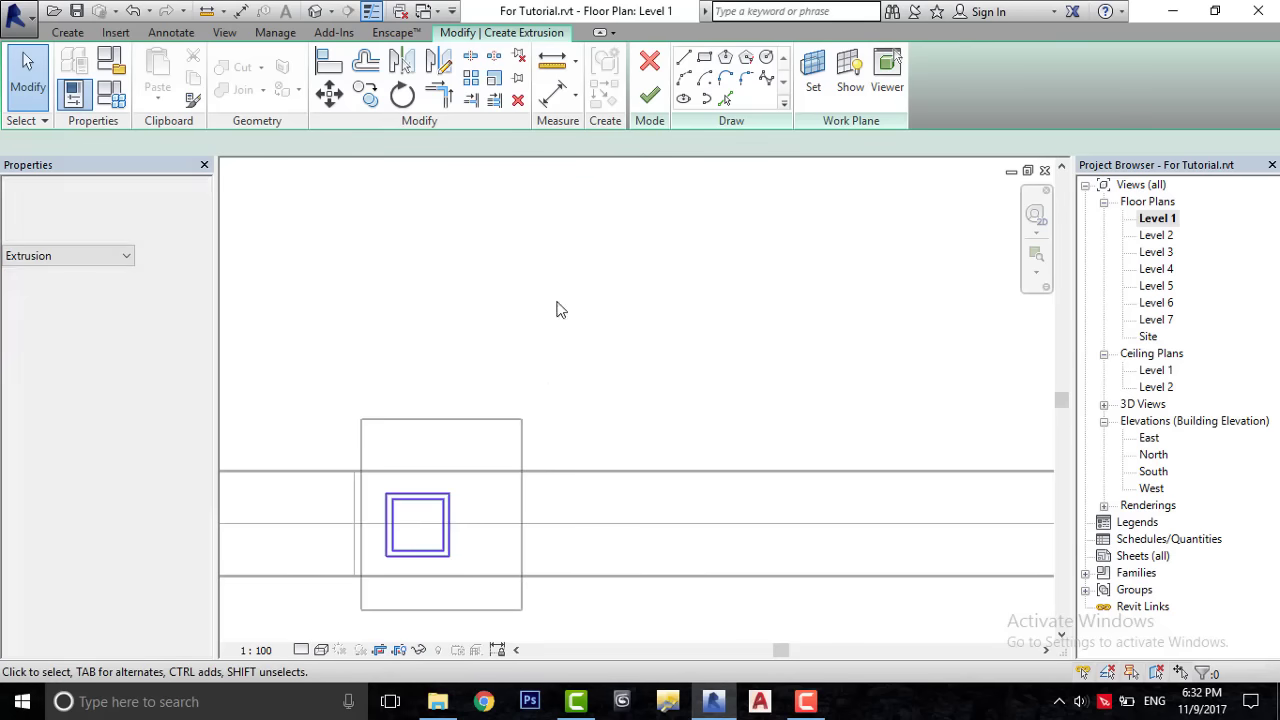
- Copy the double-square sketch 13' to the right along the median
click(366, 104)
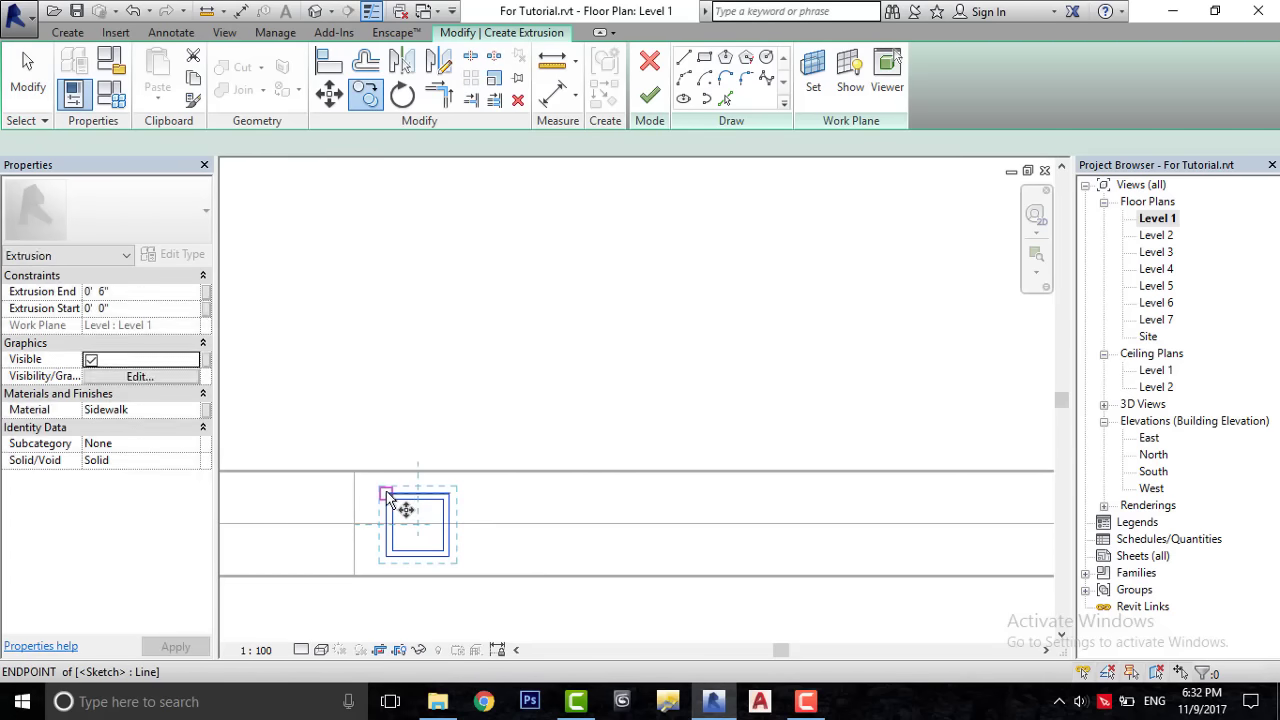
click(388, 495)
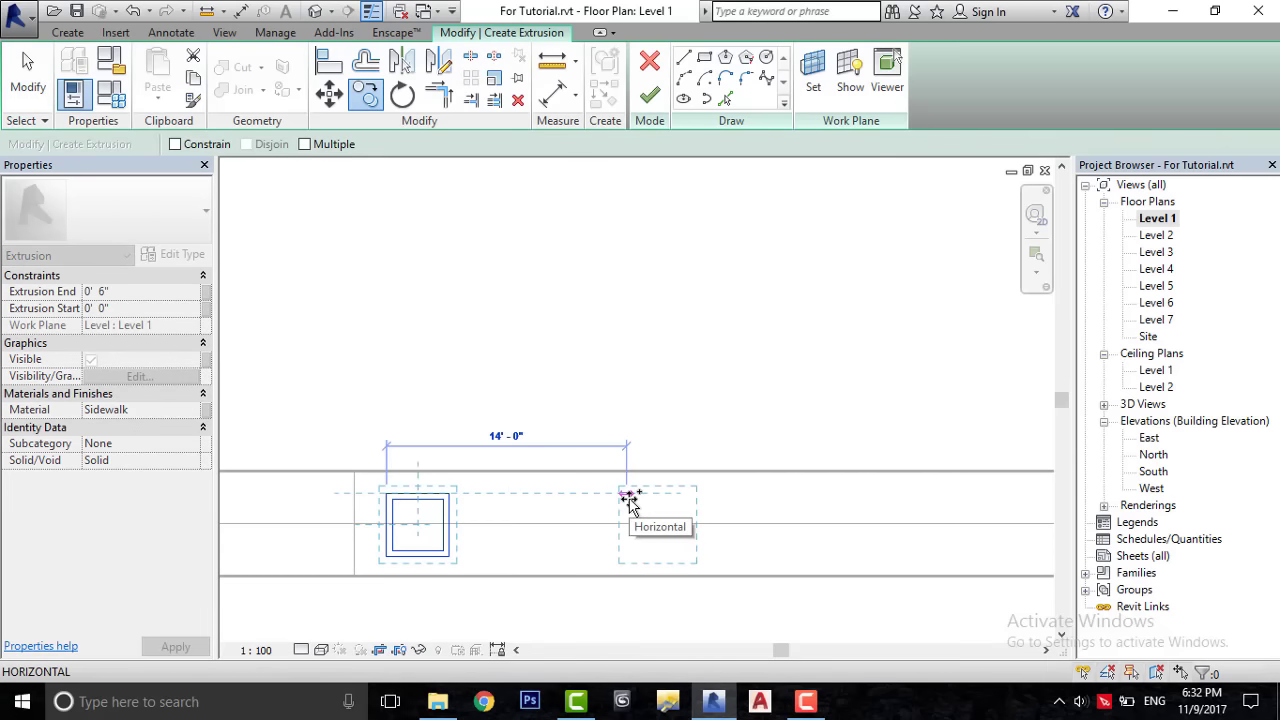
text(12)
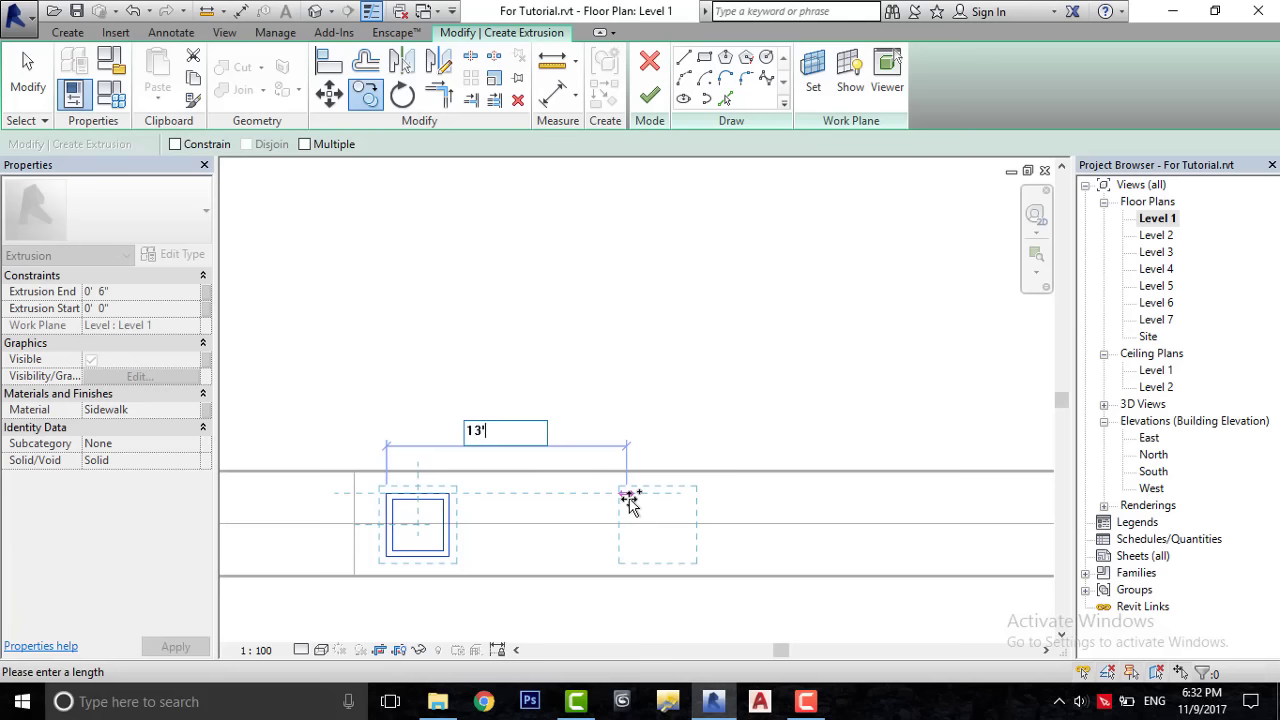
key(Return)
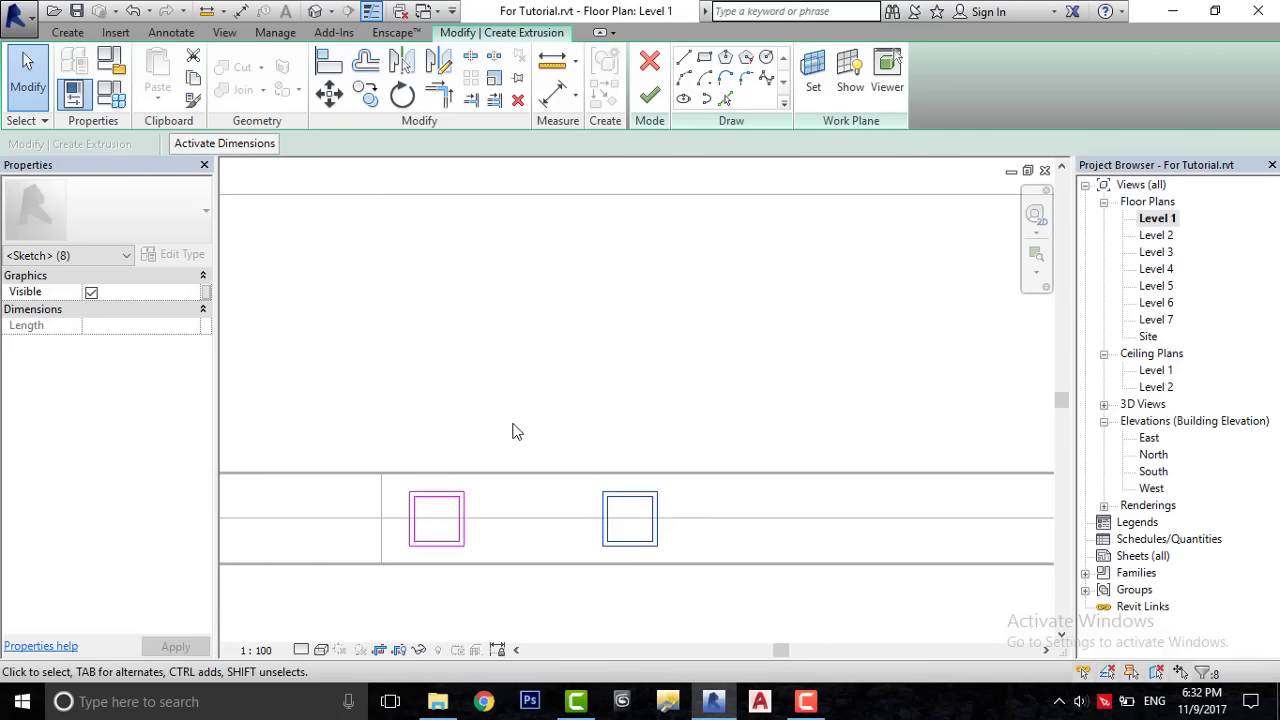
drag(532, 434, 768, 572)
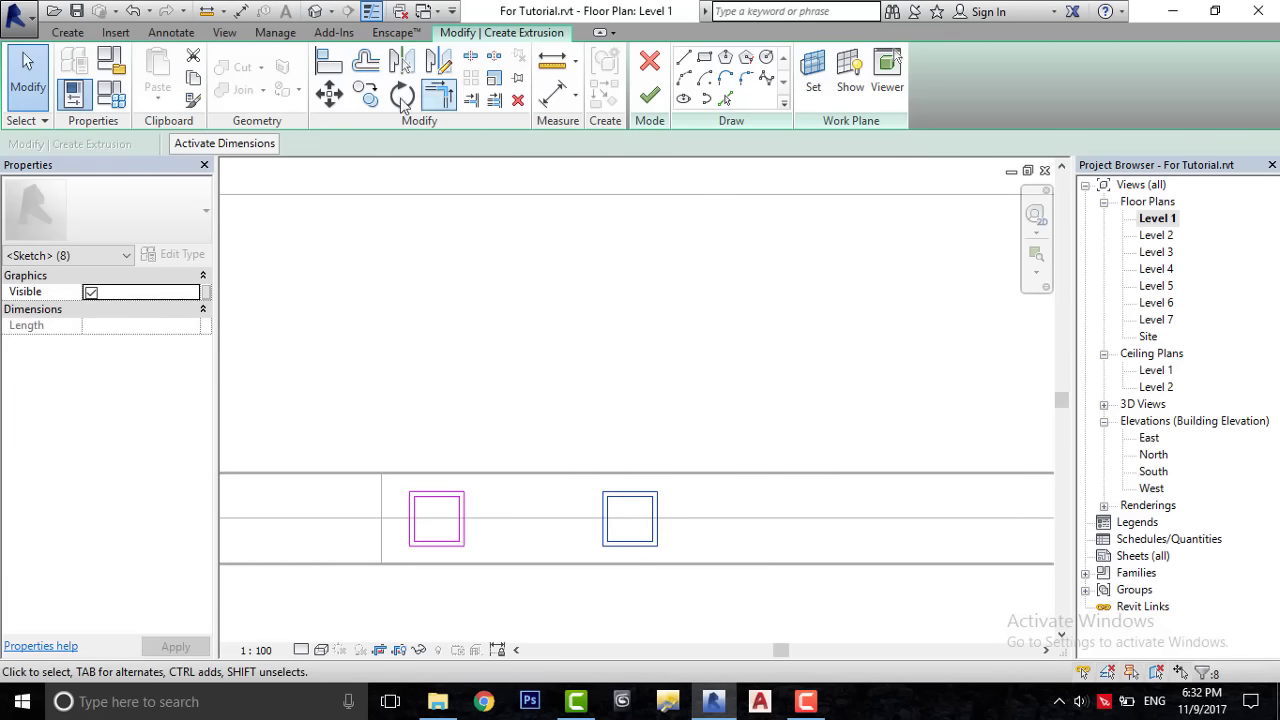
click(367, 93)
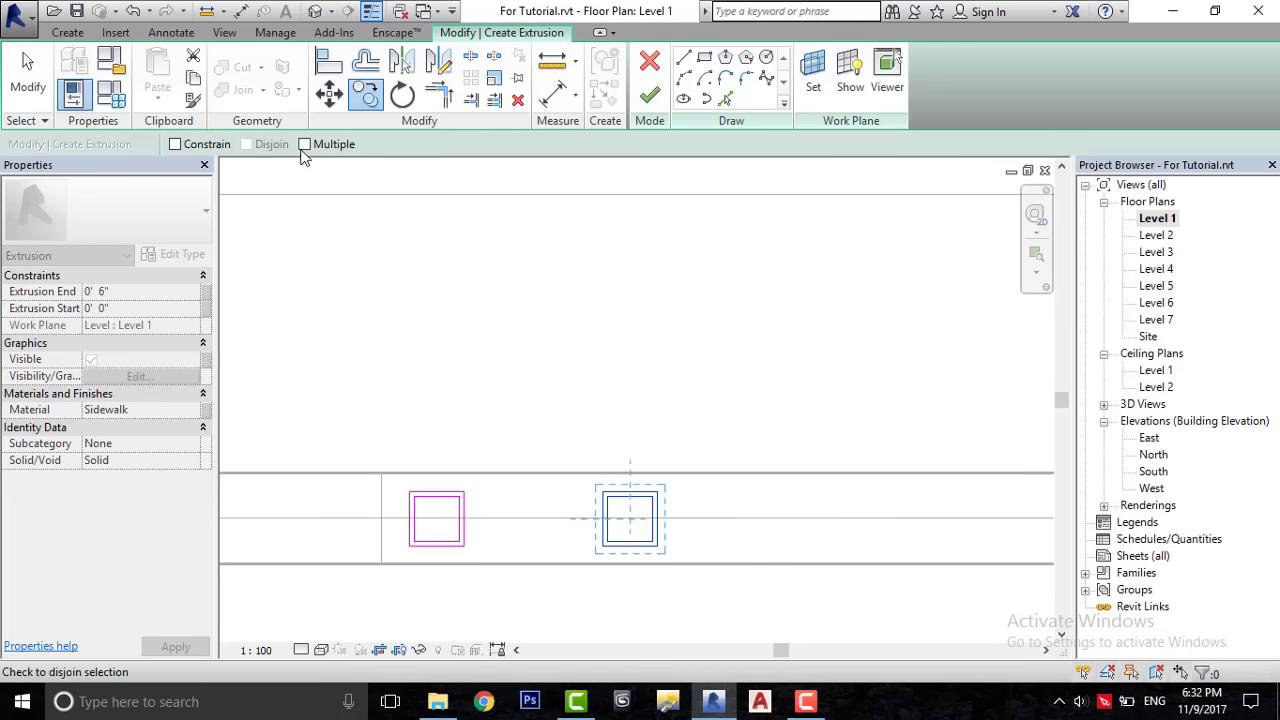
- Place successive square copies 13' apart until eight line the median, then select them all
click(464, 492)
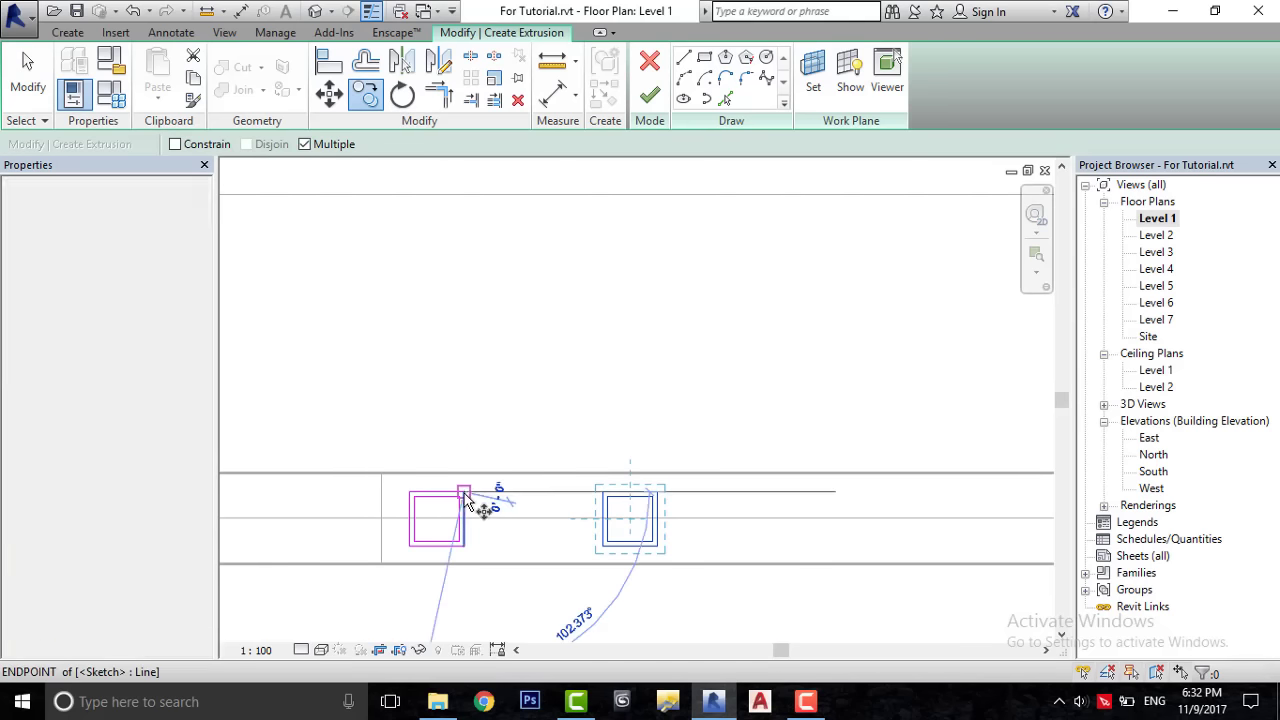
click(660, 495)
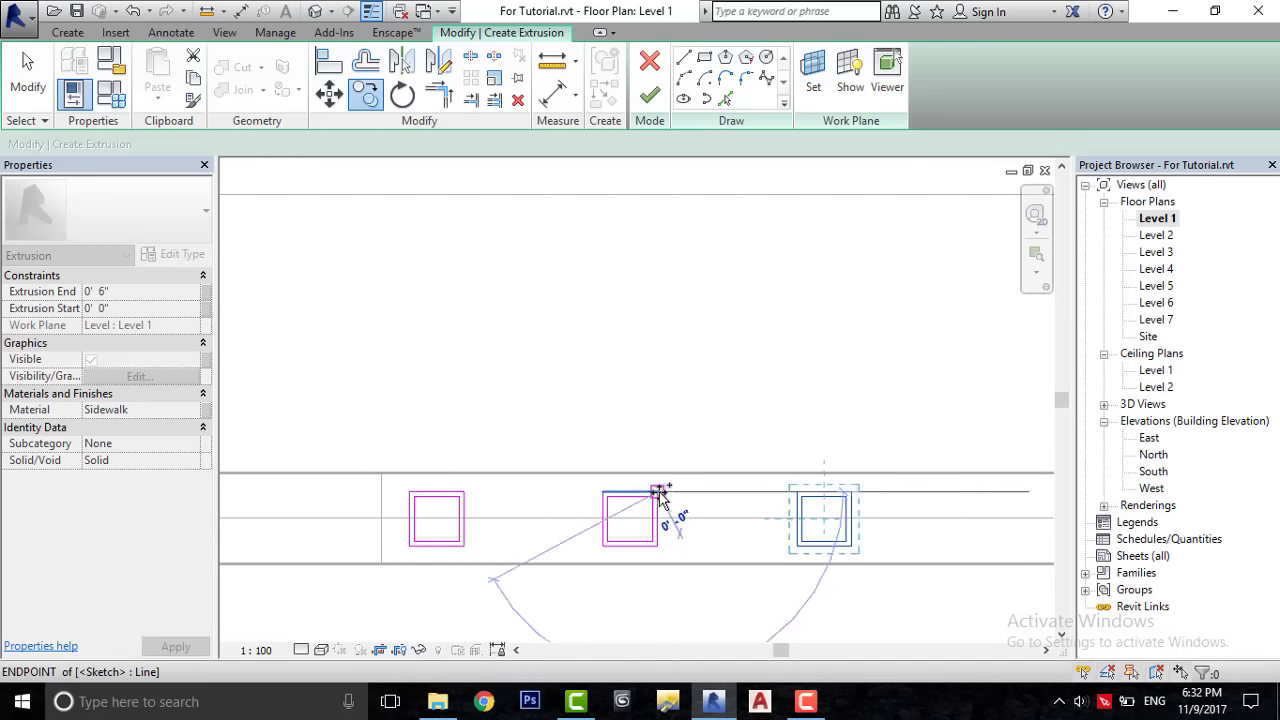
click(850, 492)
scroll(897, 477, down, 3)
scroll(834, 491, up, 3)
scroll(806, 503, up, 2)
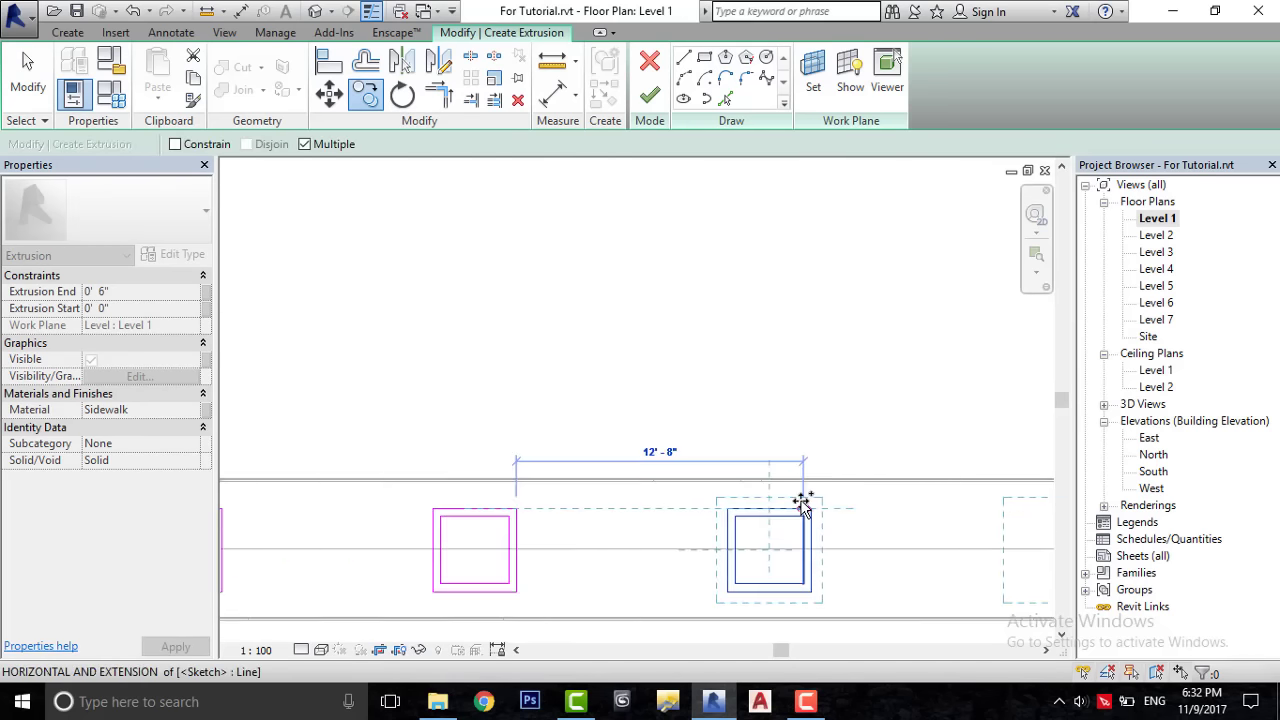
scroll(815, 510, down, 3)
scroll(837, 486, down, 1)
scroll(837, 486, up, 3)
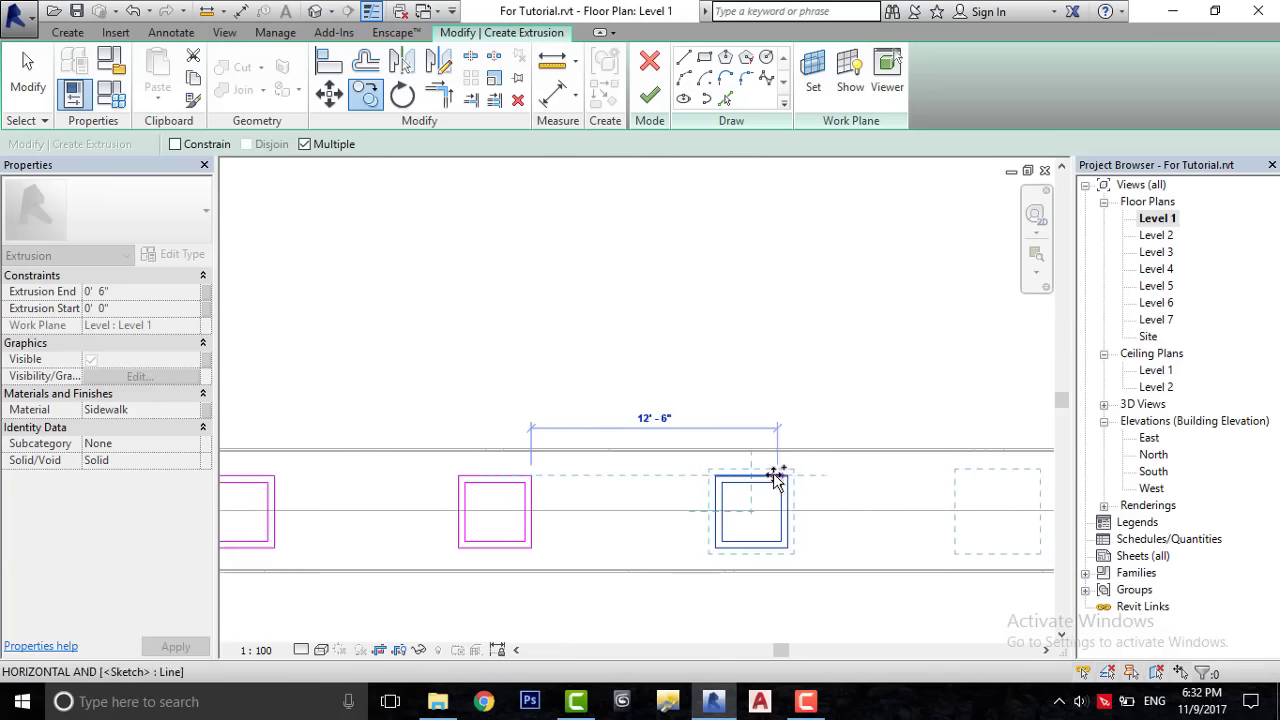
scroll(790, 478, down, 4)
scroll(857, 449, up, 2)
scroll(822, 460, up, 2)
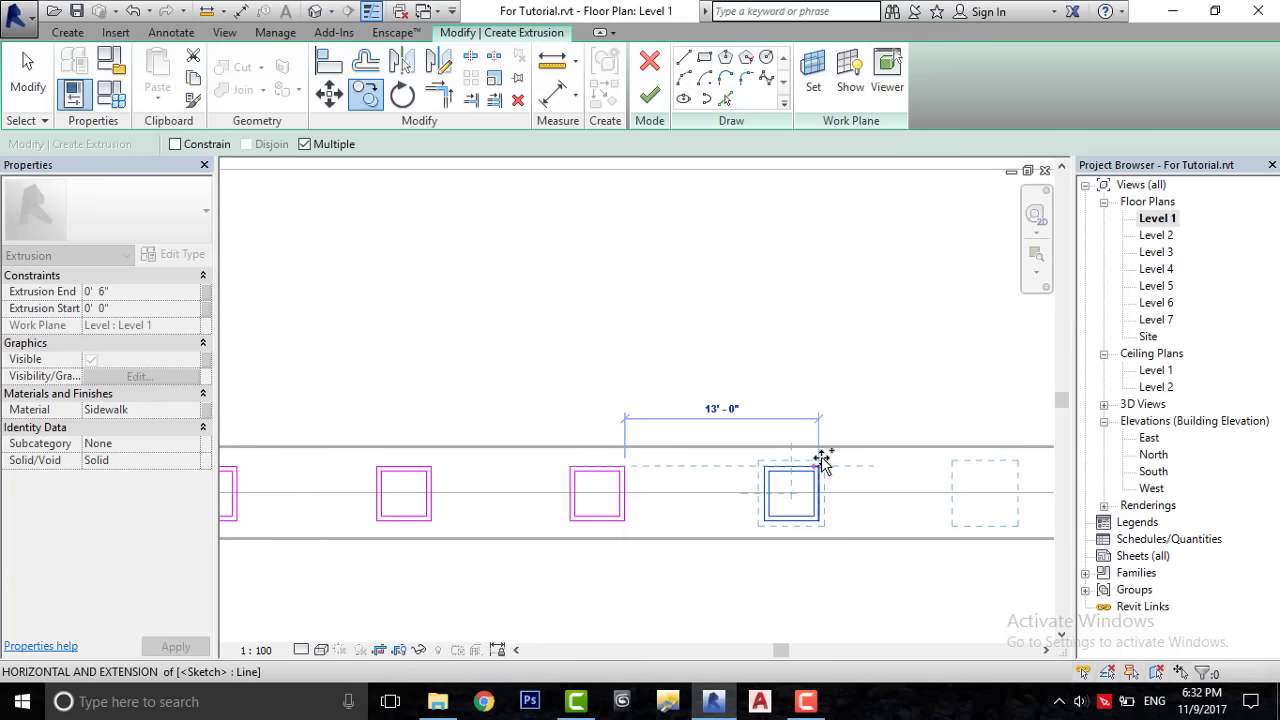
scroll(818, 466, down, 3)
scroll(714, 443, up, 2)
scroll(837, 463, up, 2)
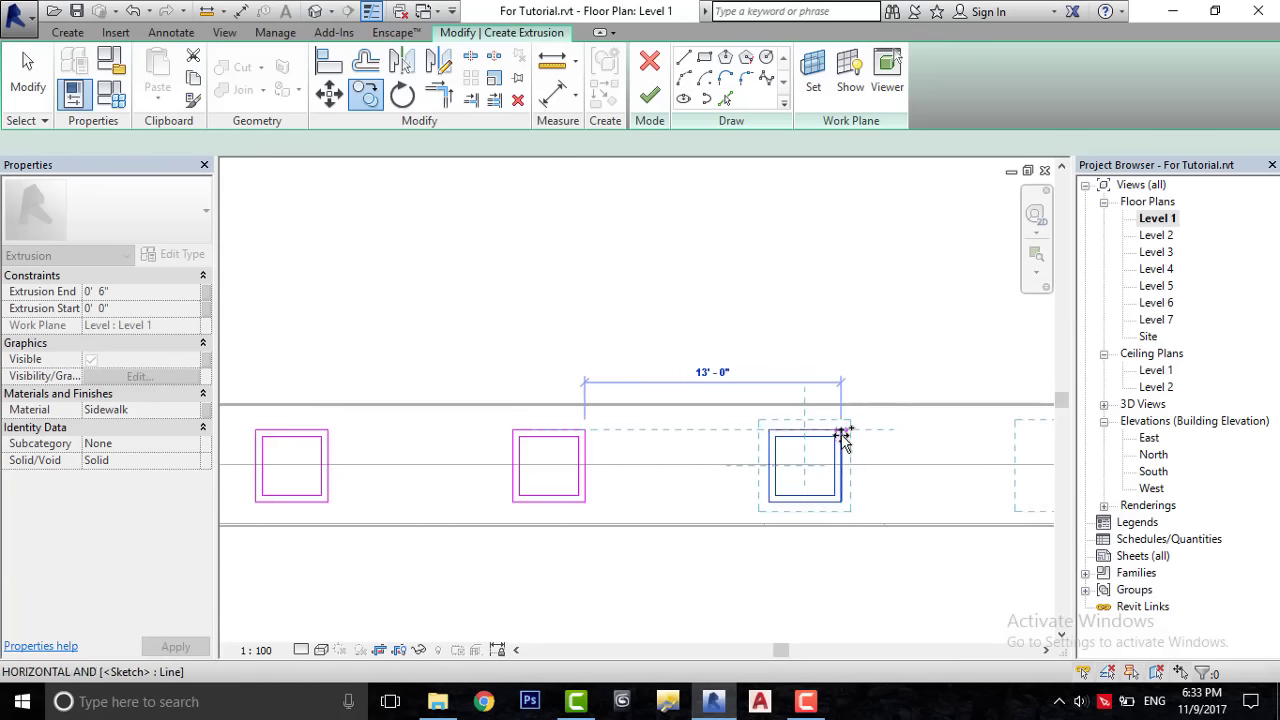
scroll(837, 437, down, 2)
scroll(691, 443, down, 2)
click(691, 443)
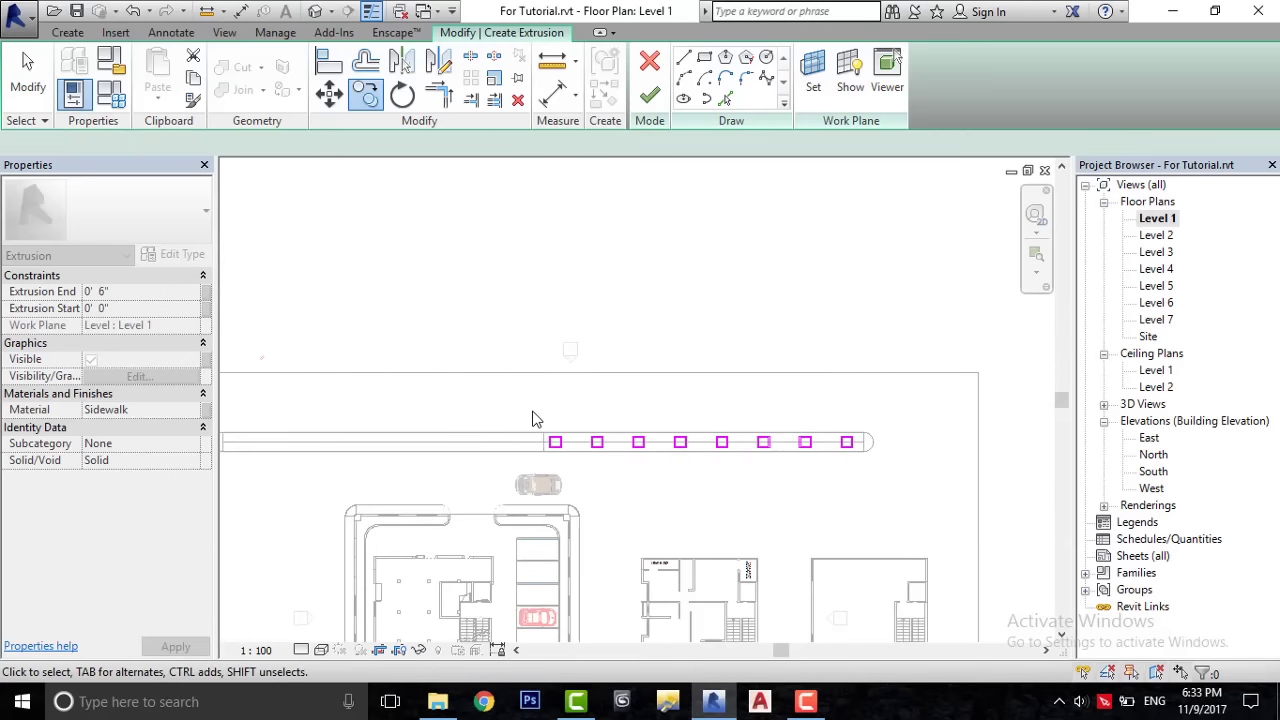
drag(808, 486, 857, 480)
- Mirror a copy of the squares about an axis at the railing midpoint
scroll(516, 456, up, 3)
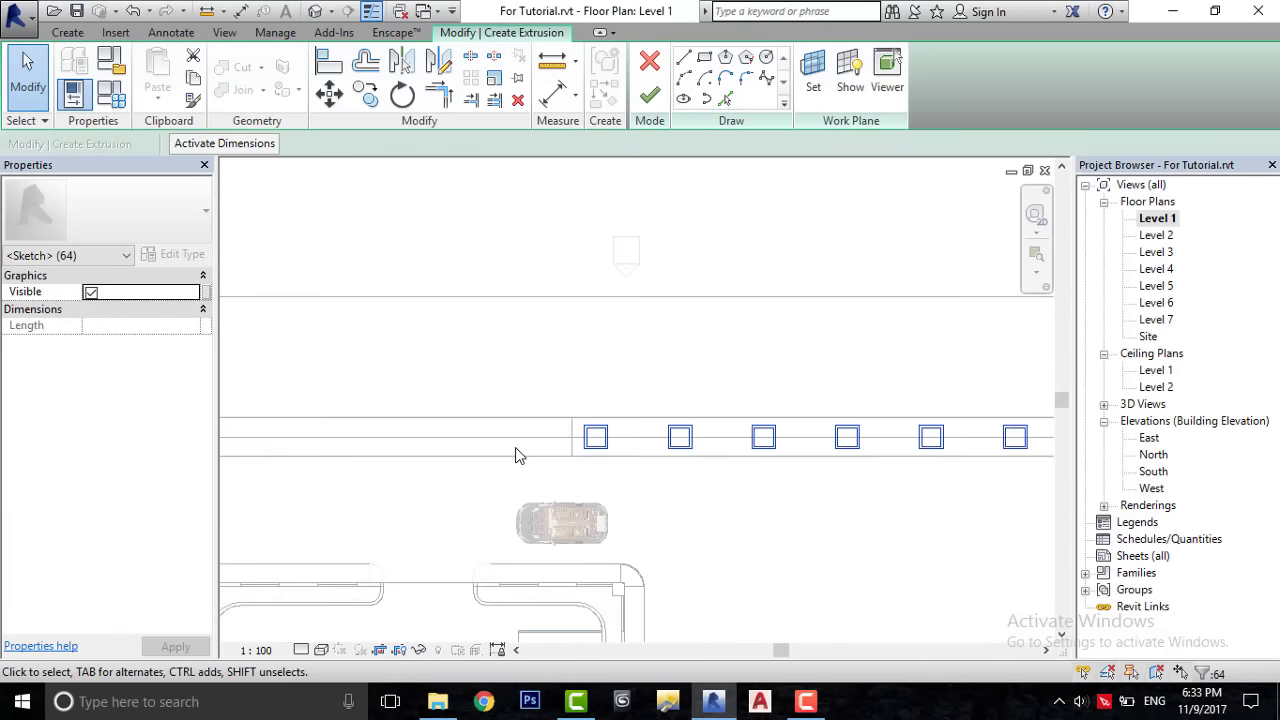
click(447, 72)
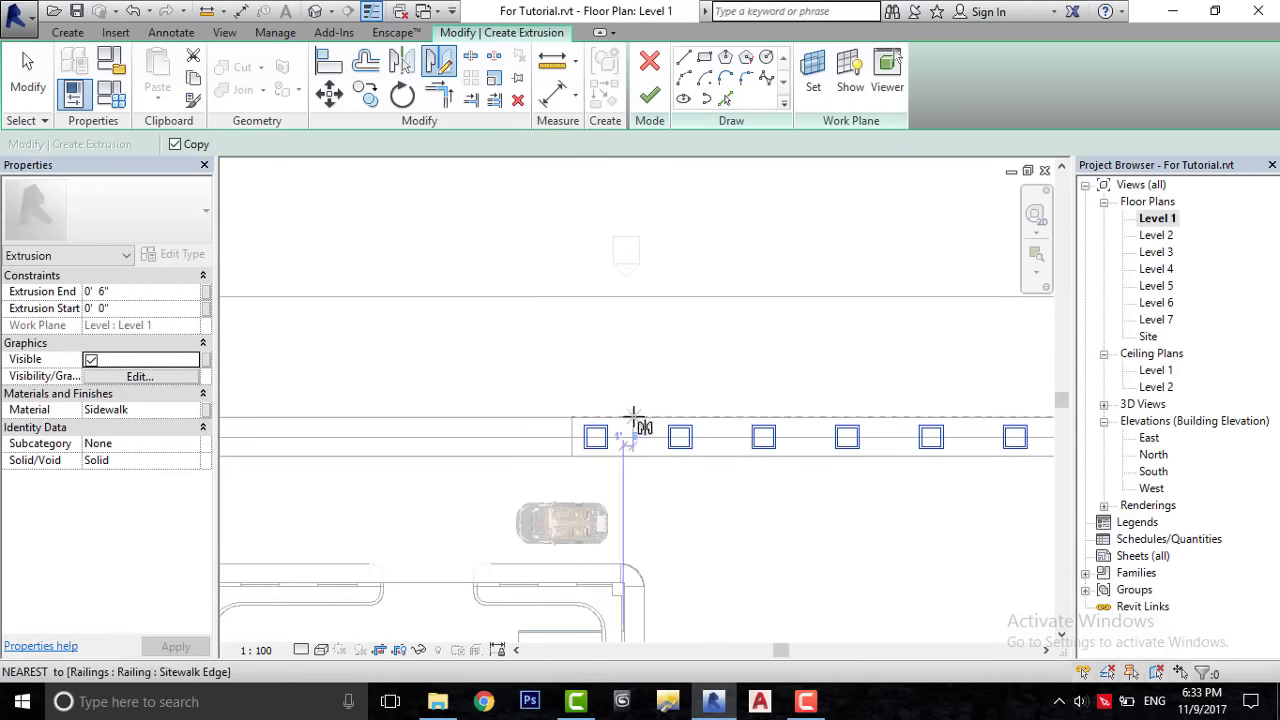
scroll(600, 437, up, 2)
scroll(549, 433, up, 2)
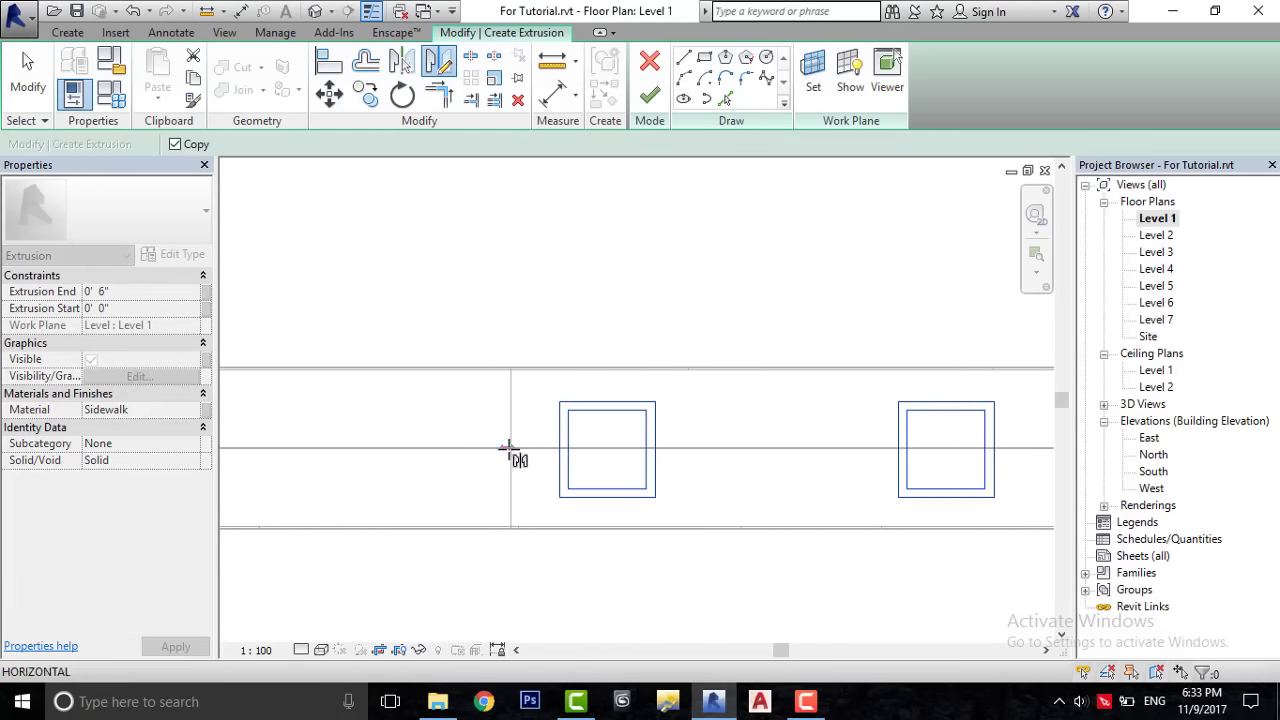
click(511, 447)
click(511, 410)
scroll(730, 372, down, 1)
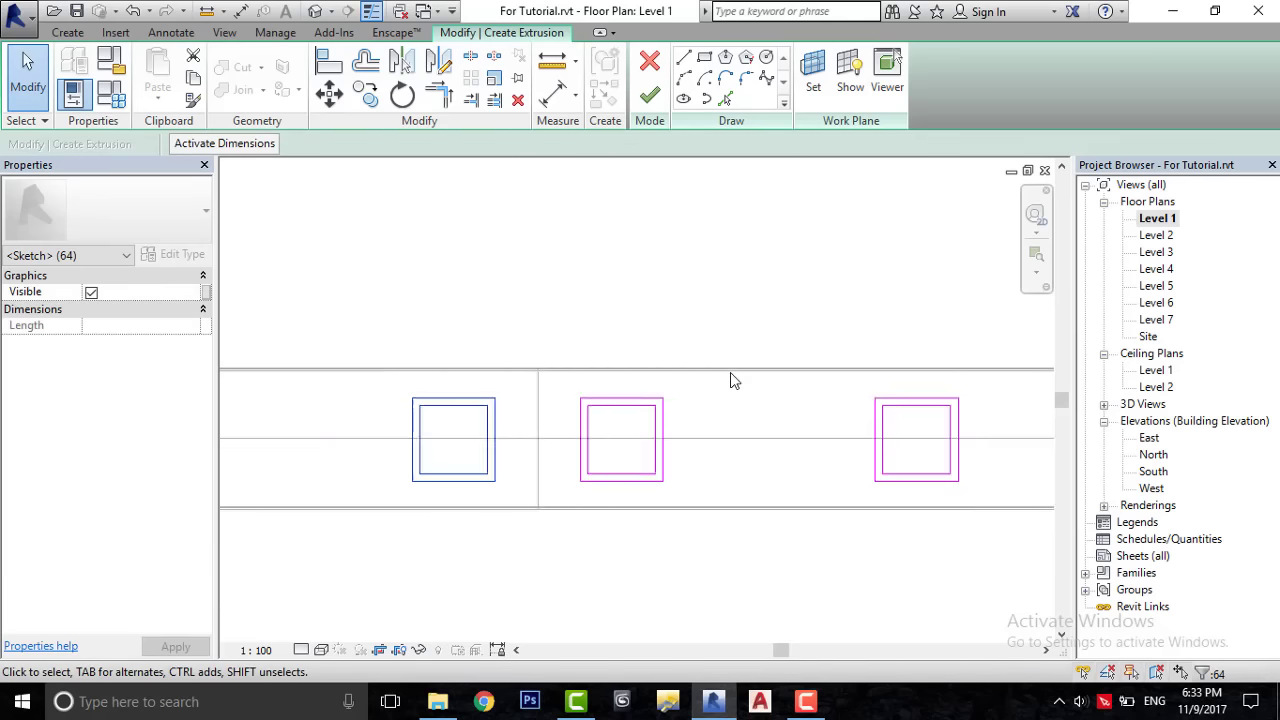
scroll(732, 385, down, 2)
- Delete the duplicate square at the mirror axis and recenter the view on the median row
key(Escape)
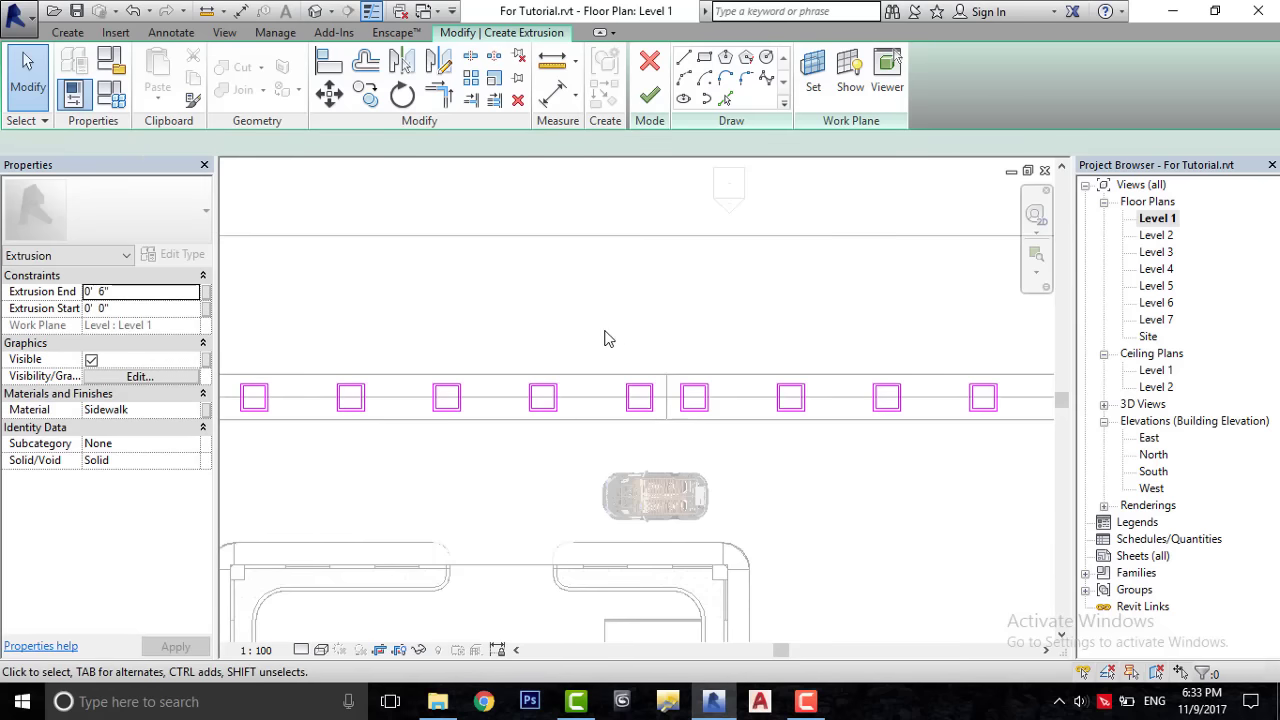
drag(604, 337, 678, 436)
key(Delete)
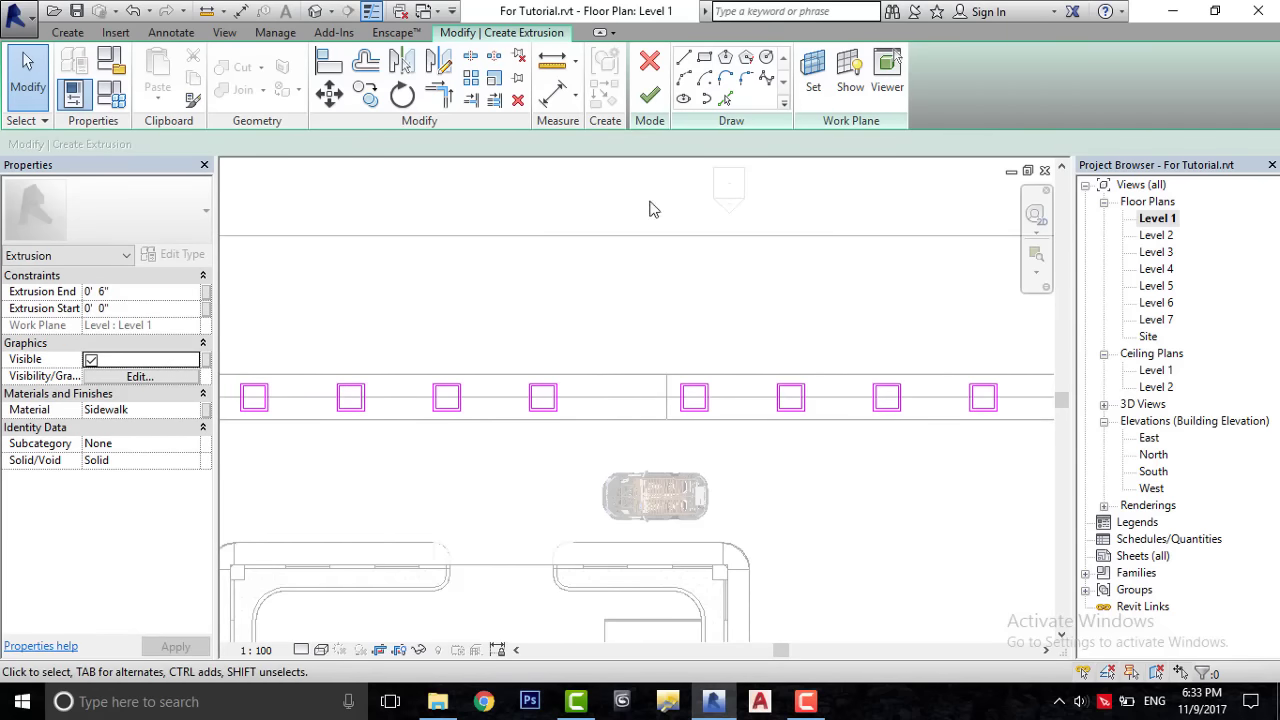
scroll(587, 393, down, 1)
scroll(534, 394, down, 1)
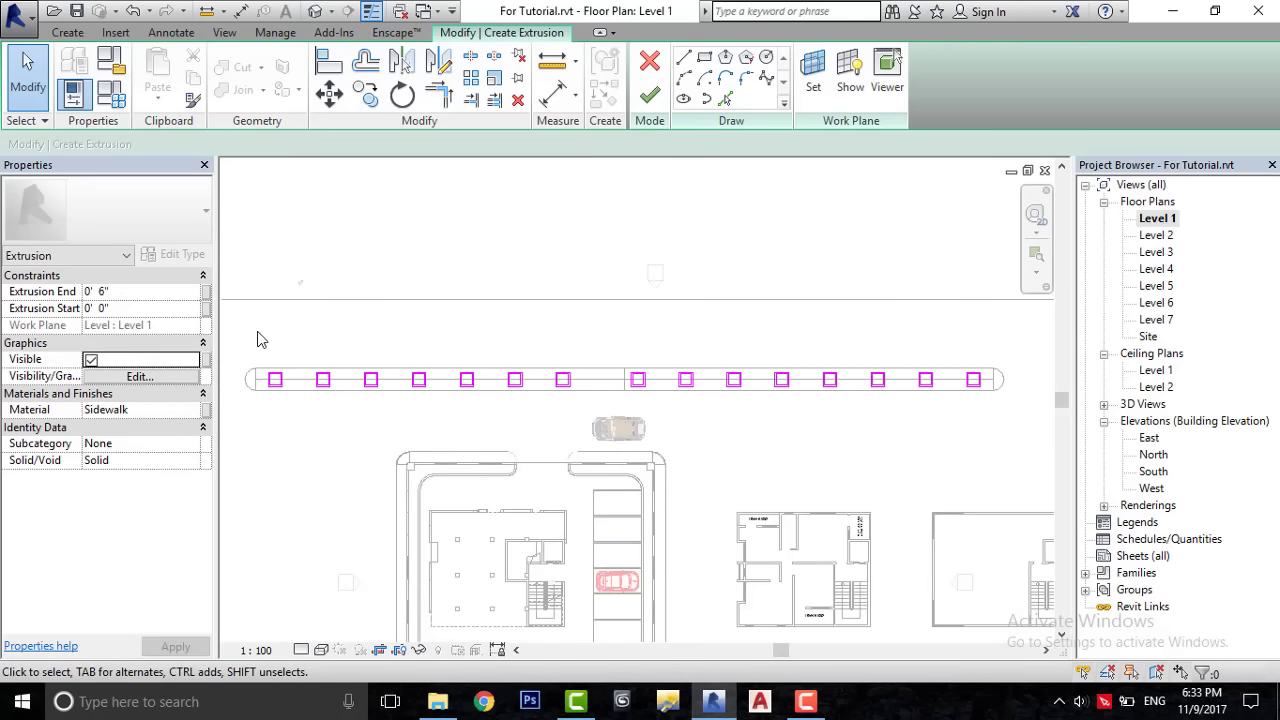
mouse_move(258, 332)
mouse_down()
mouse_move(478, 426)
mouse_move(643, 422)
mouse_up()
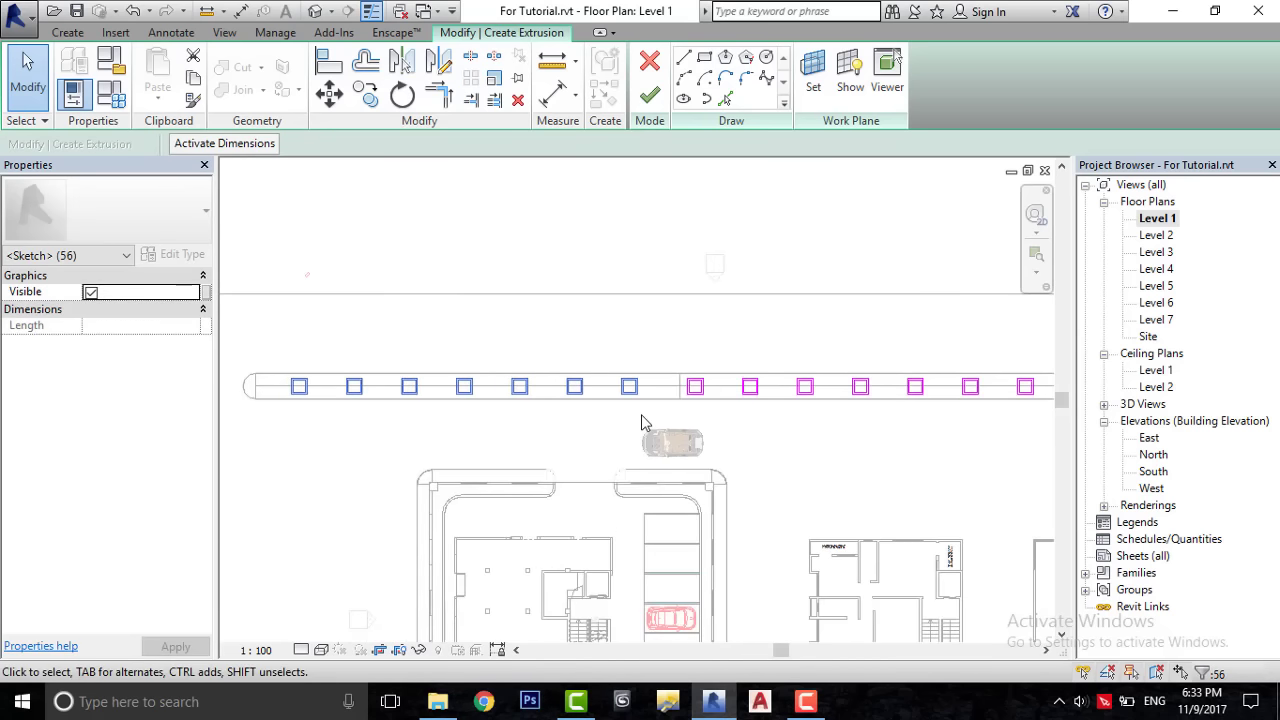
scroll(643, 422, up, 1)
click(717, 282)
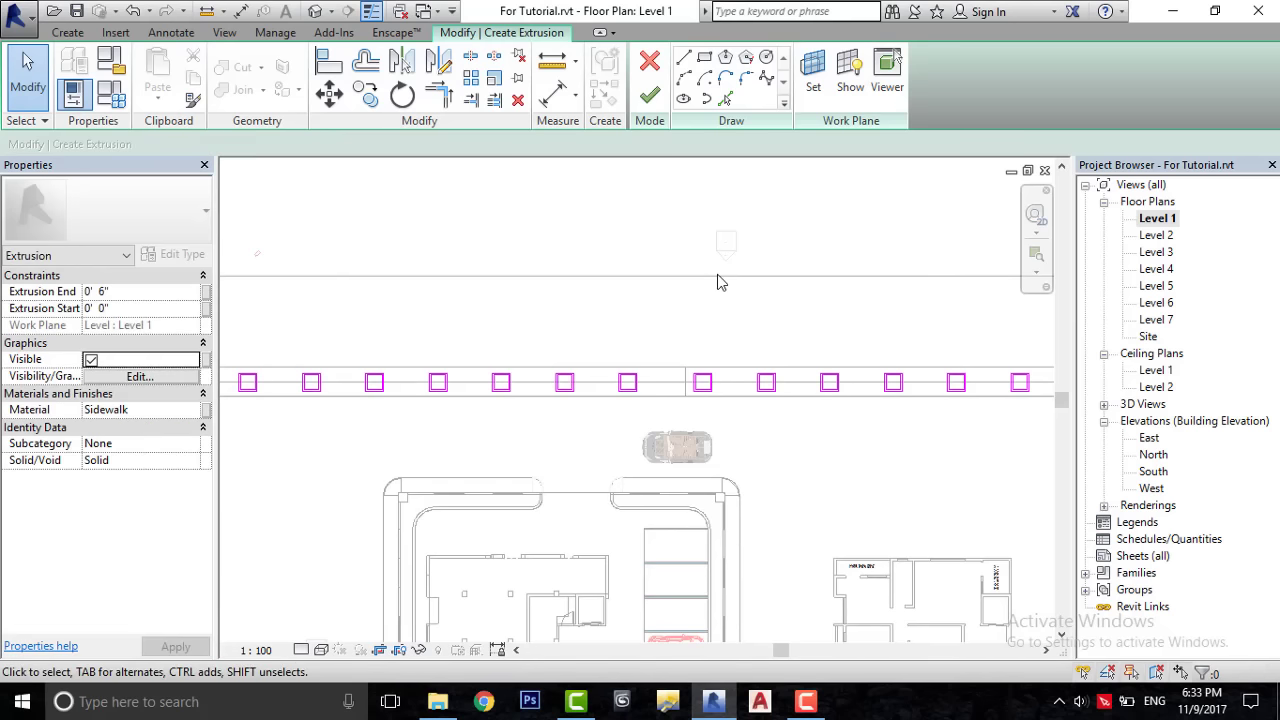
scroll(646, 340, down, 1)
mouse_move(716, 326)
middle_down()
mouse_move(831, 400)
mouse_move(914, 429)
mouse_move(891, 457)
middle_up()
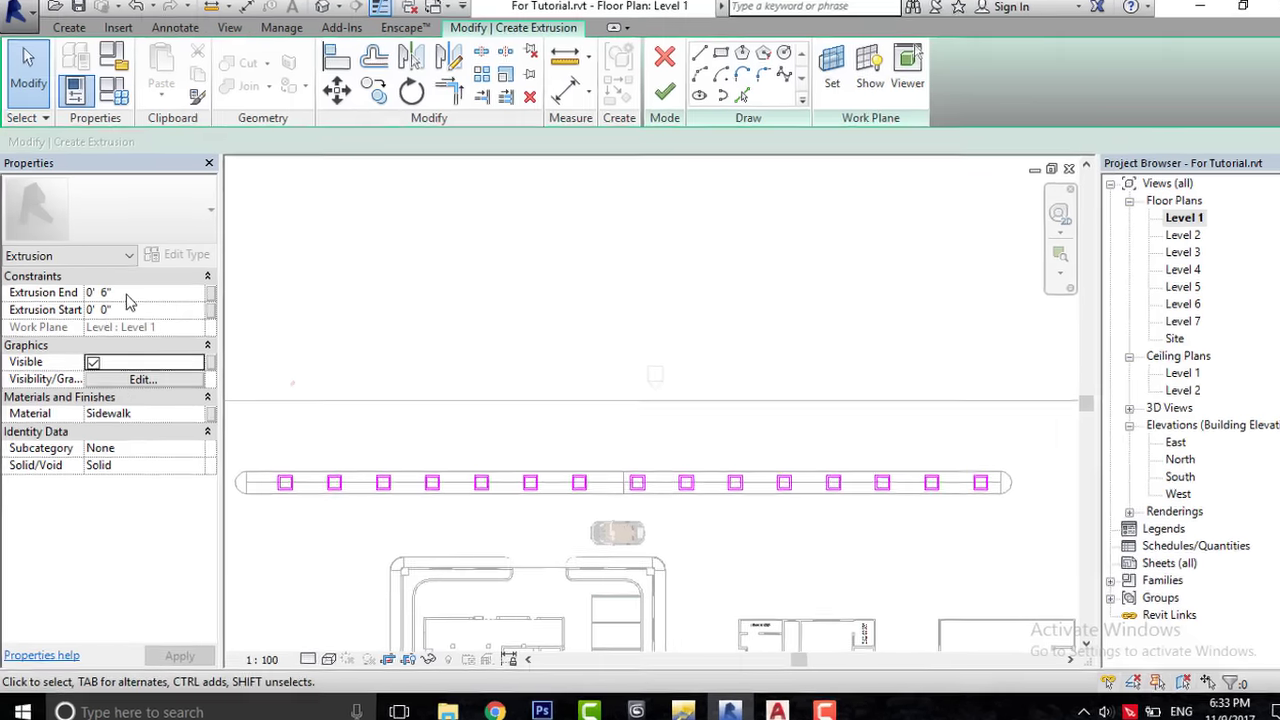
- Set the square extrusions to run from 0' 6" to 1' 0" and finish edit mode
click(100, 292)
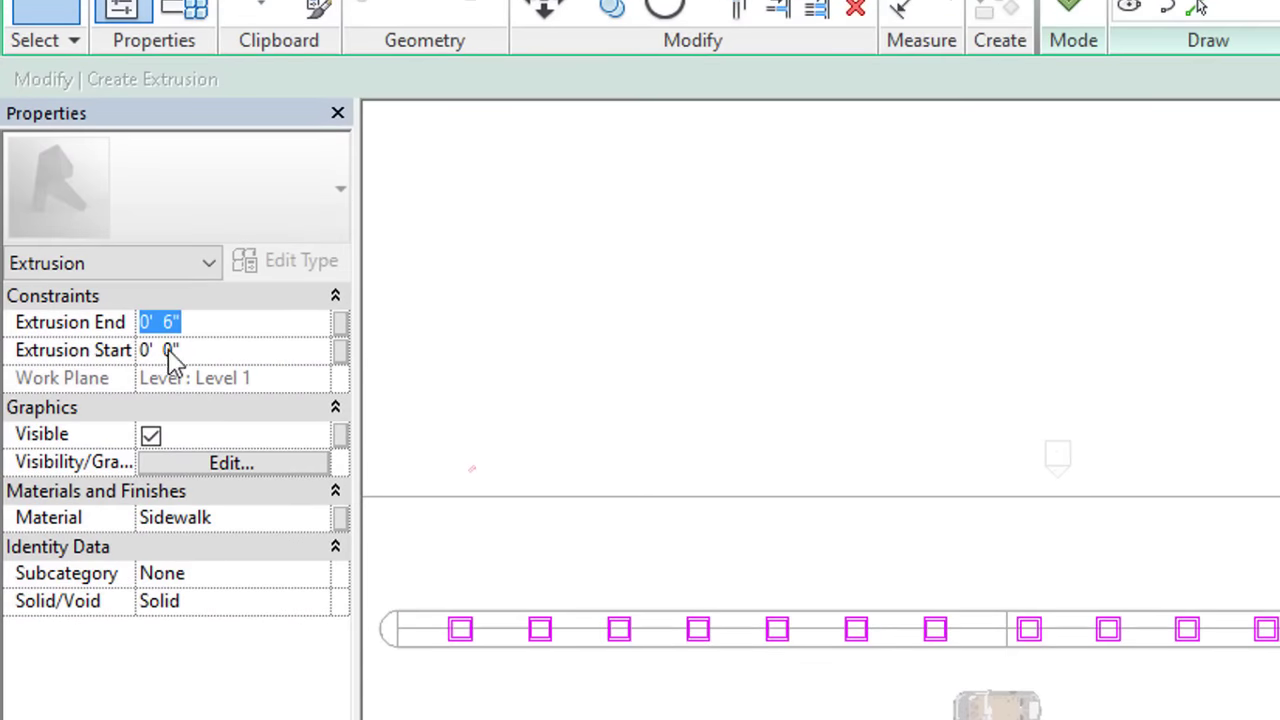
click(192, 351)
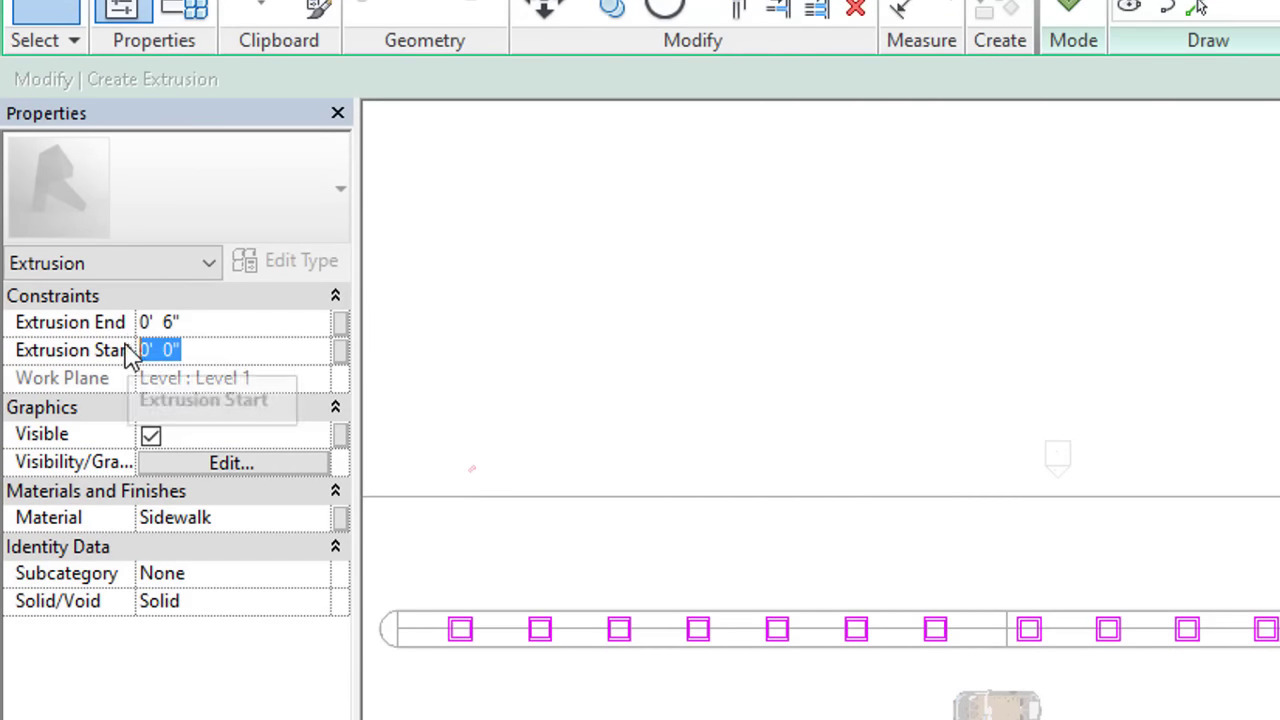
text(6)
key(Return)
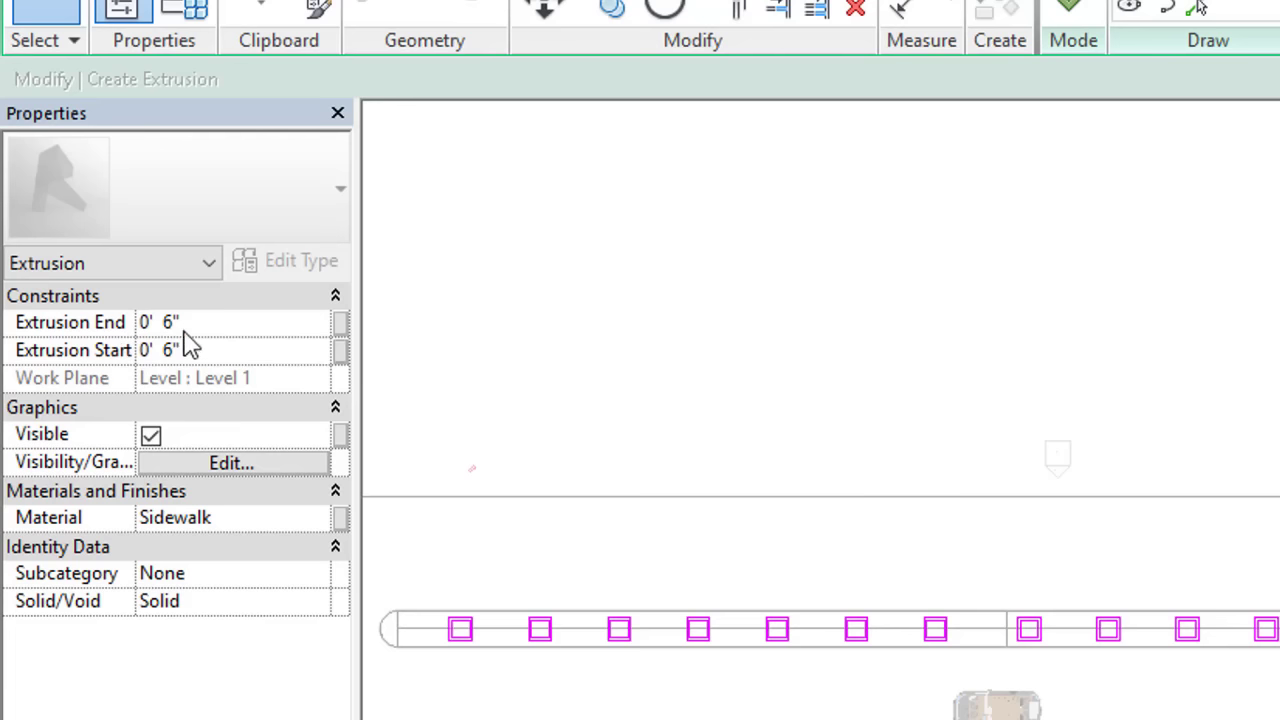
click(201, 321)
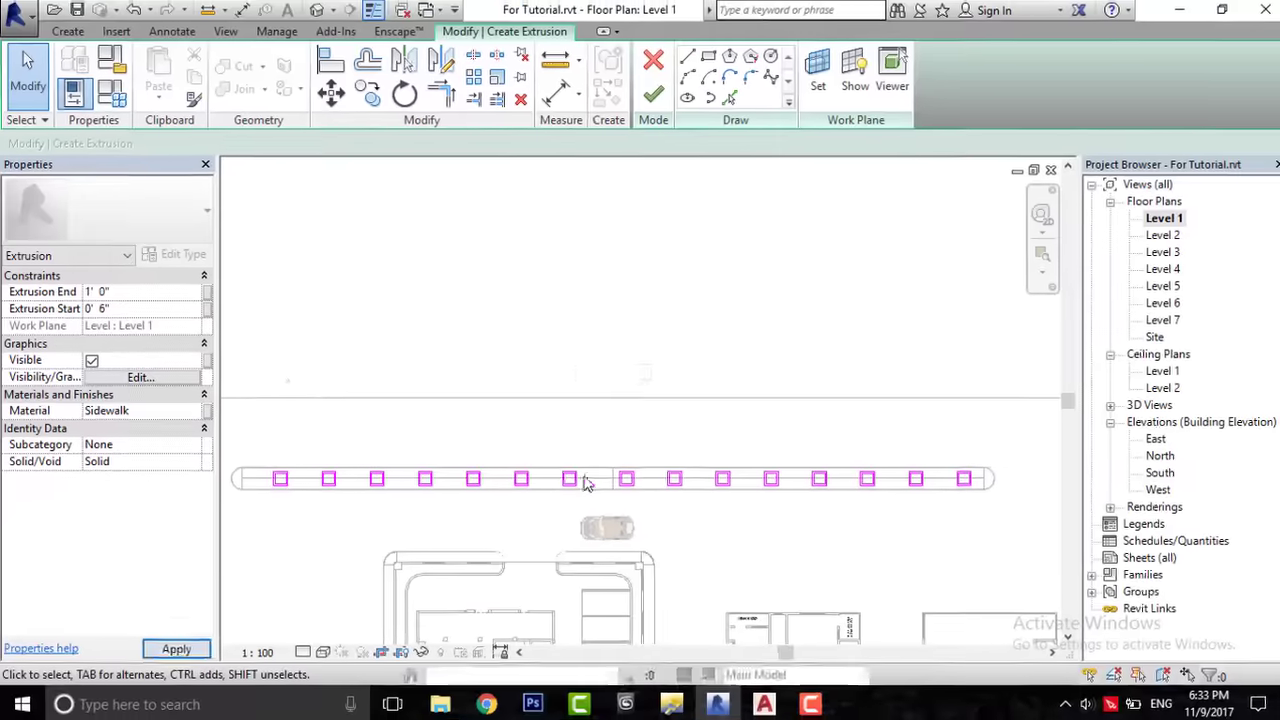
click(648, 105)
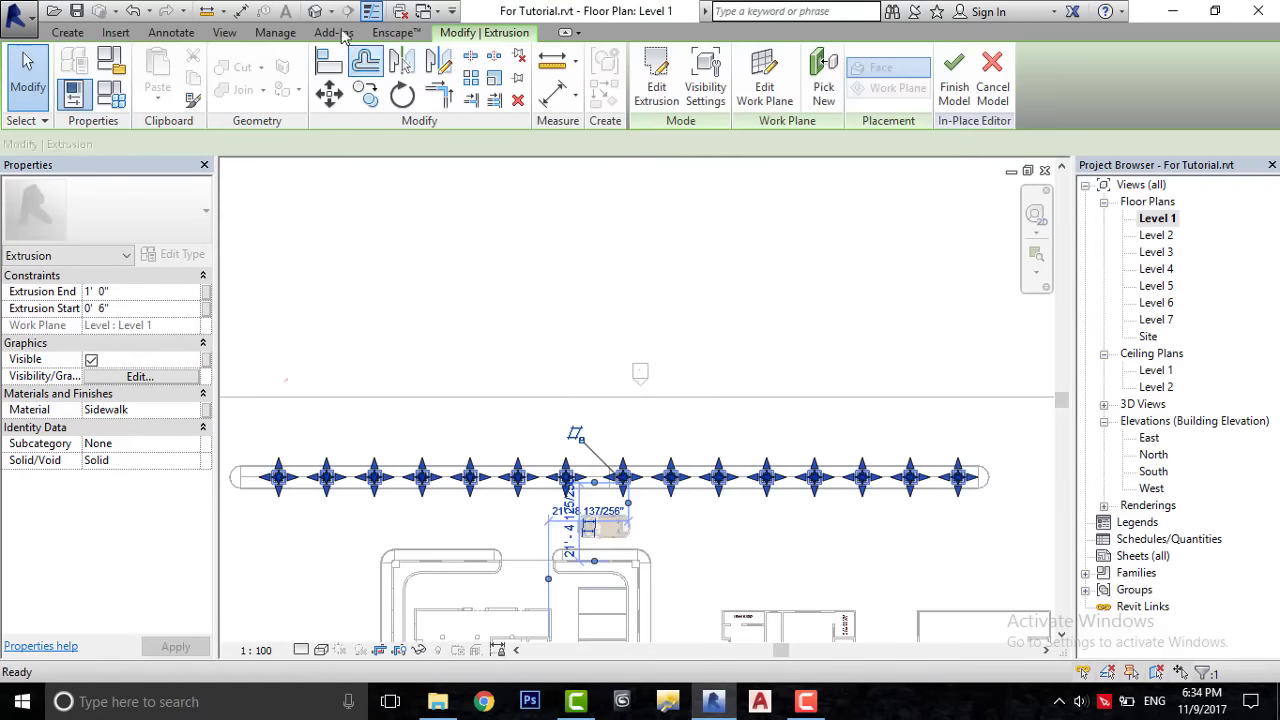
scroll(415, 497, up, 2)
scroll(415, 497, up, 2)
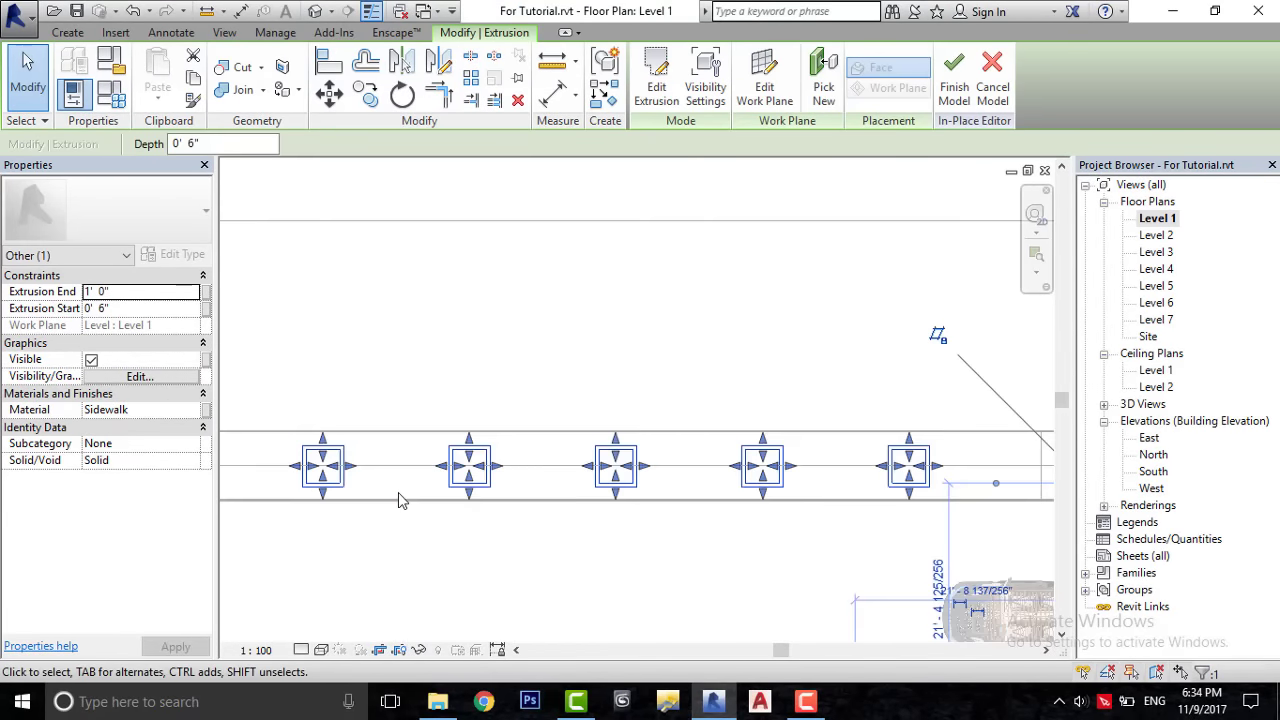
- Change the square extrusions' material from Sidewalk to Gypsum Wall Board
click(294, 426)
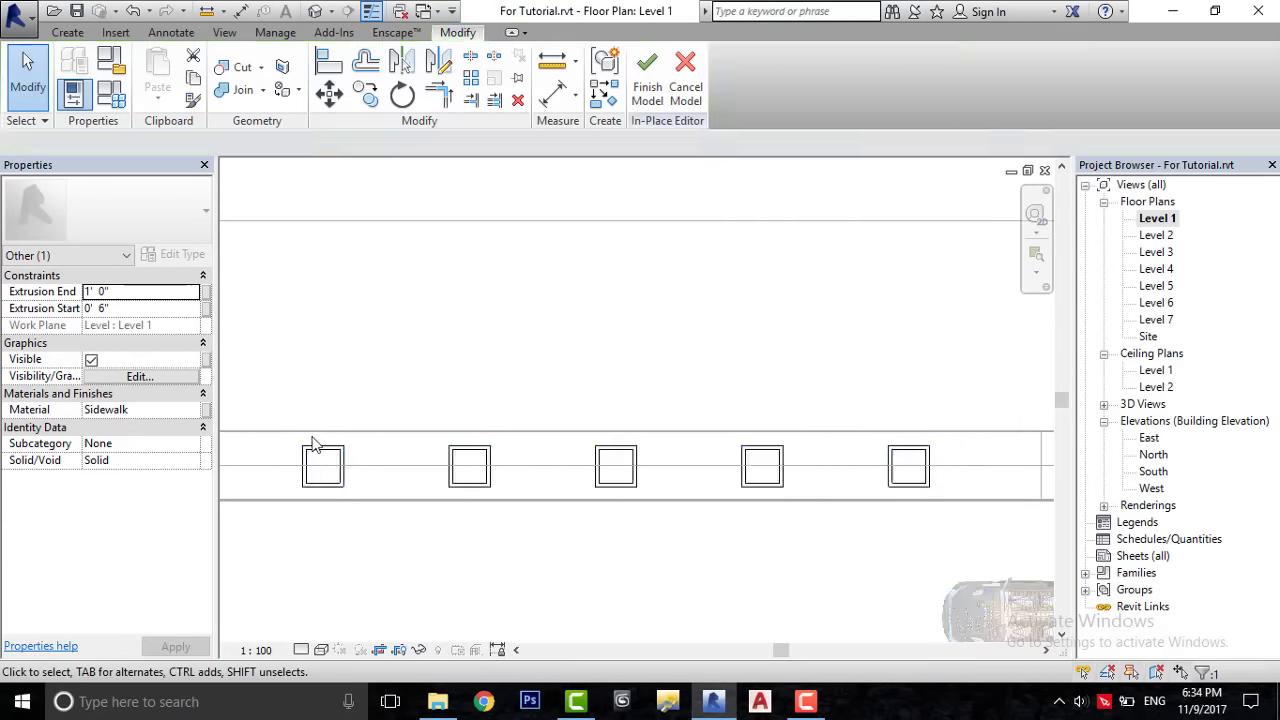
click(322, 453)
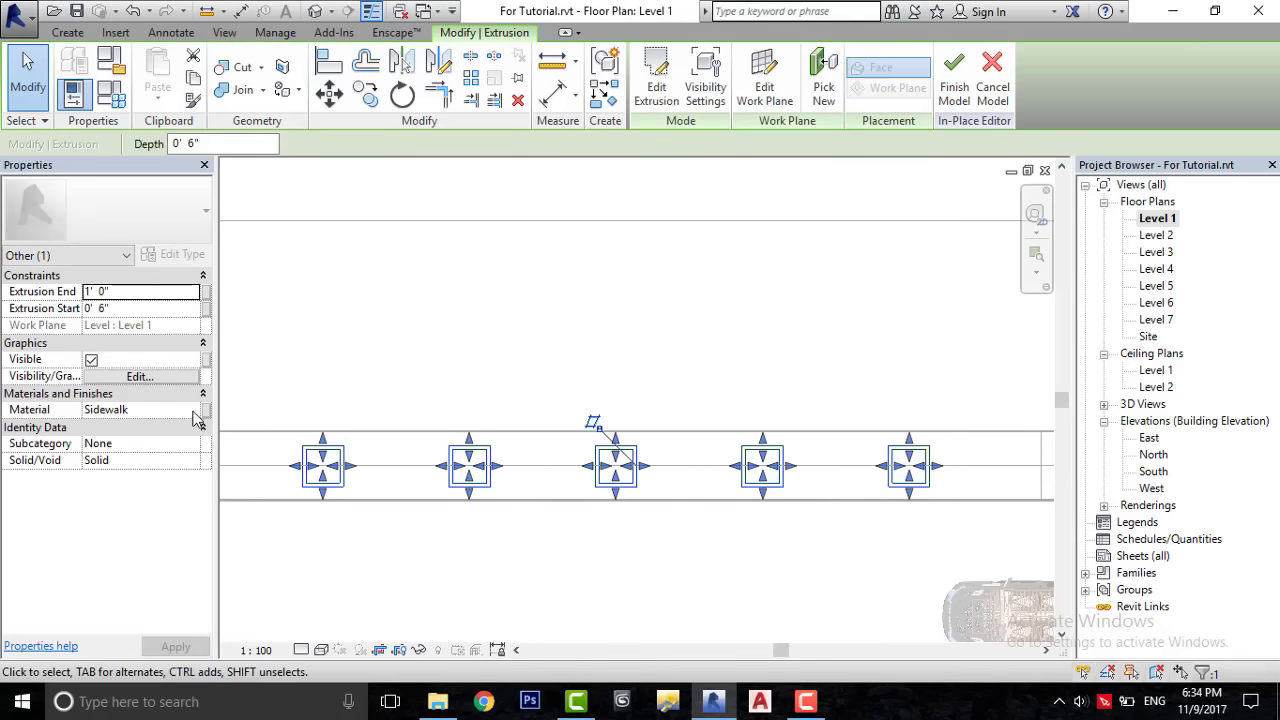
click(196, 418)
click(194, 410)
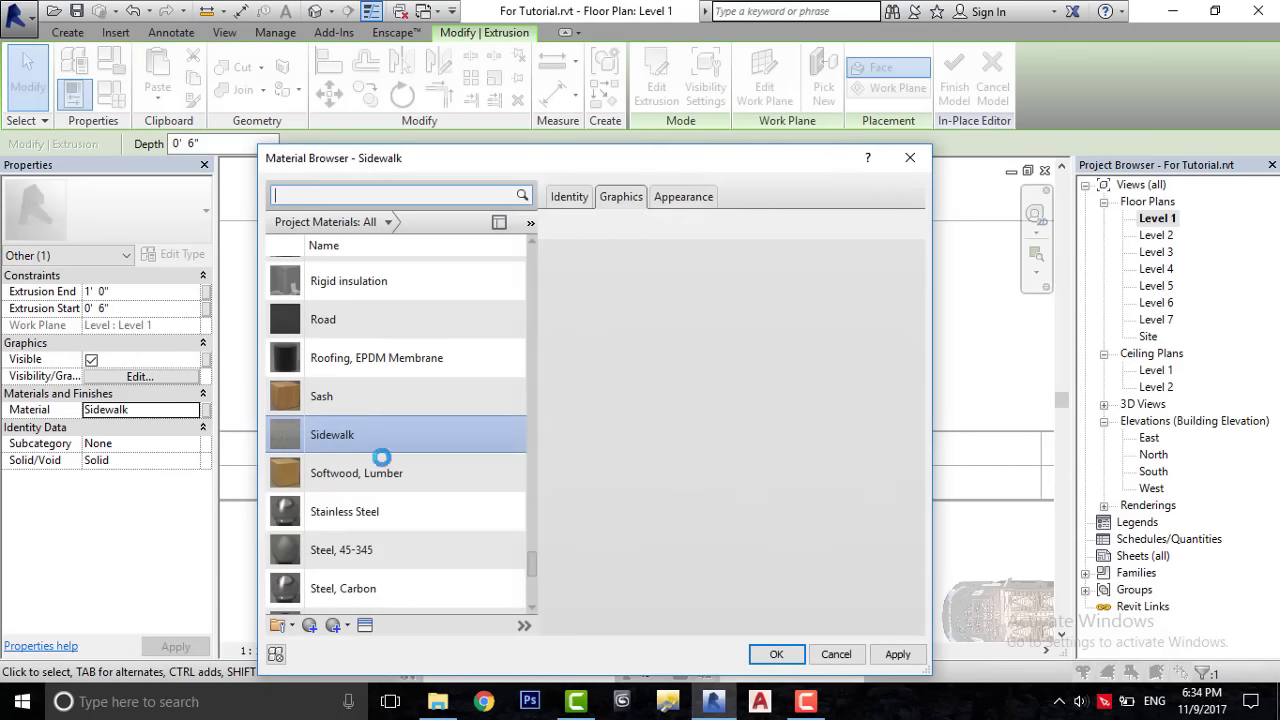
click(335, 406)
key(g)
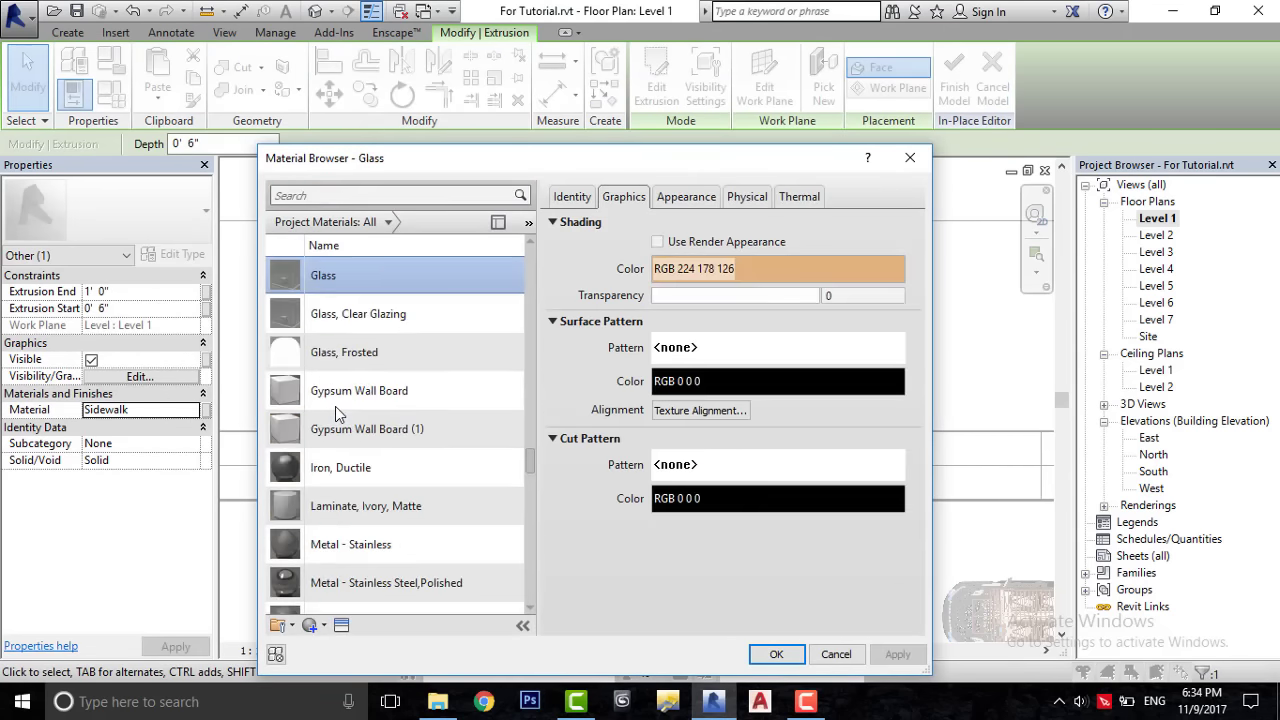
double_click(372, 393)
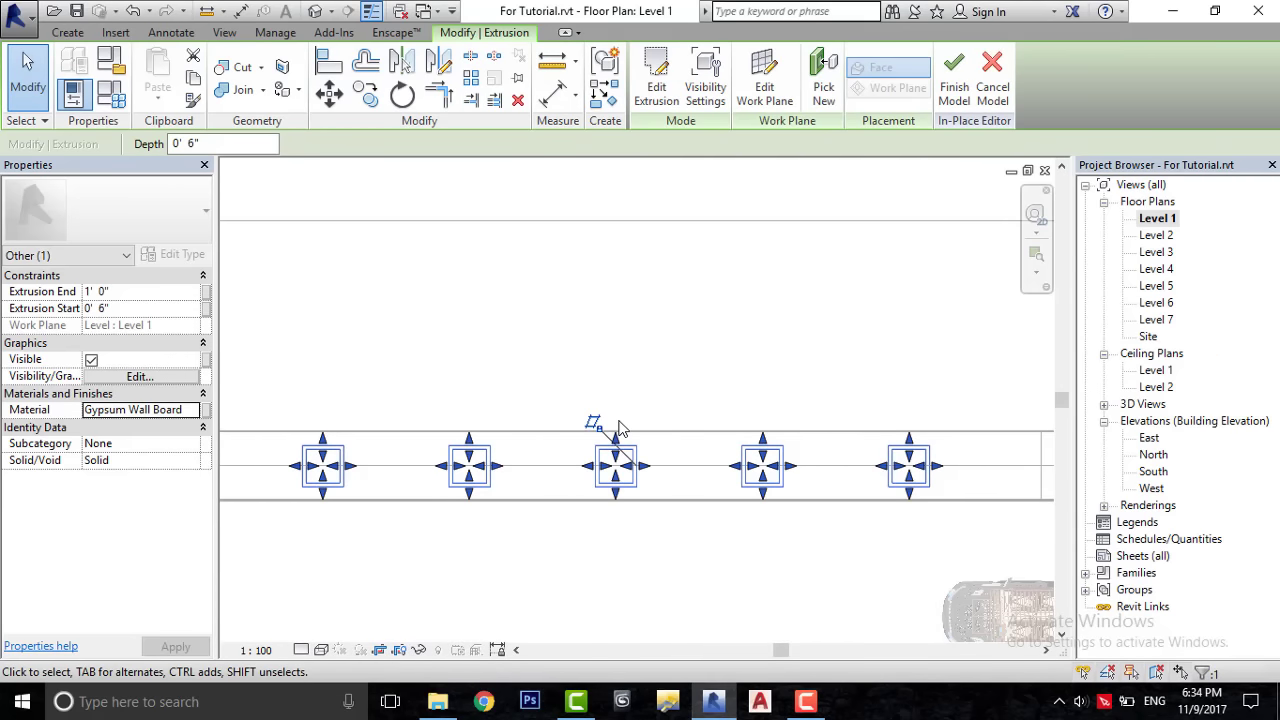
click(586, 346)
scroll(265, 510, up, 1)
scroll(265, 510, up, 2)
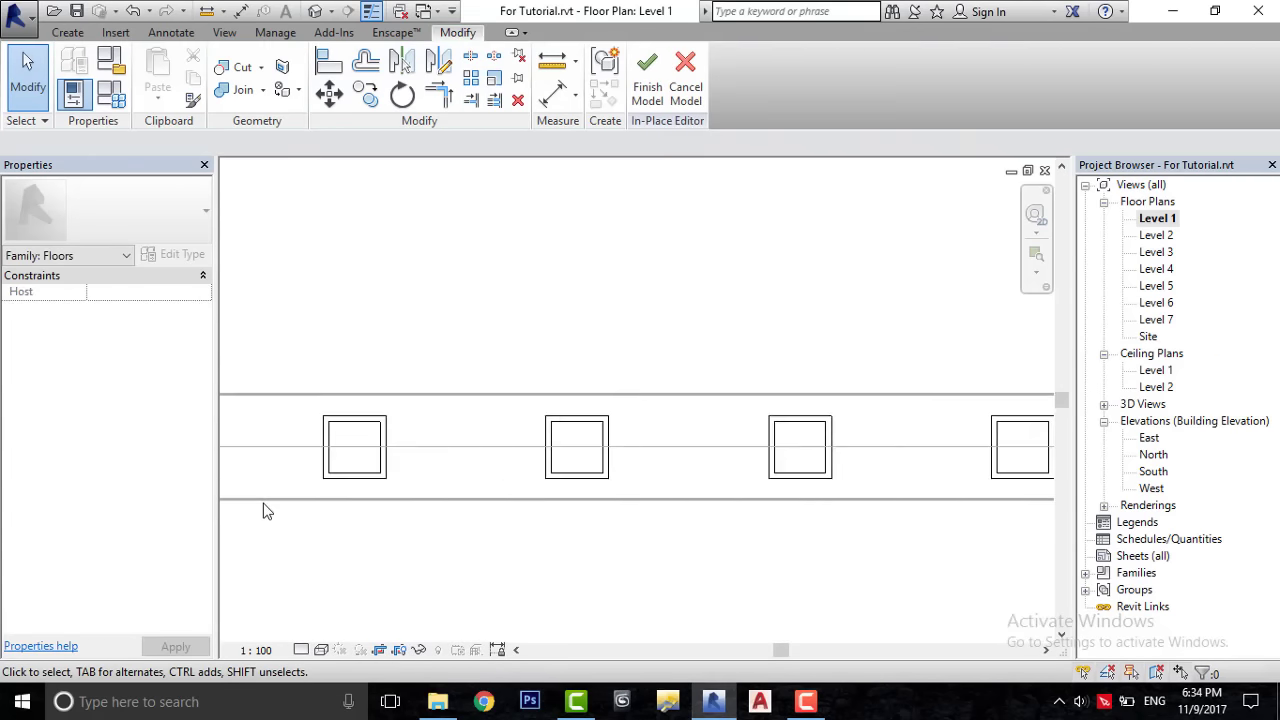
scroll(312, 436, down, 1)
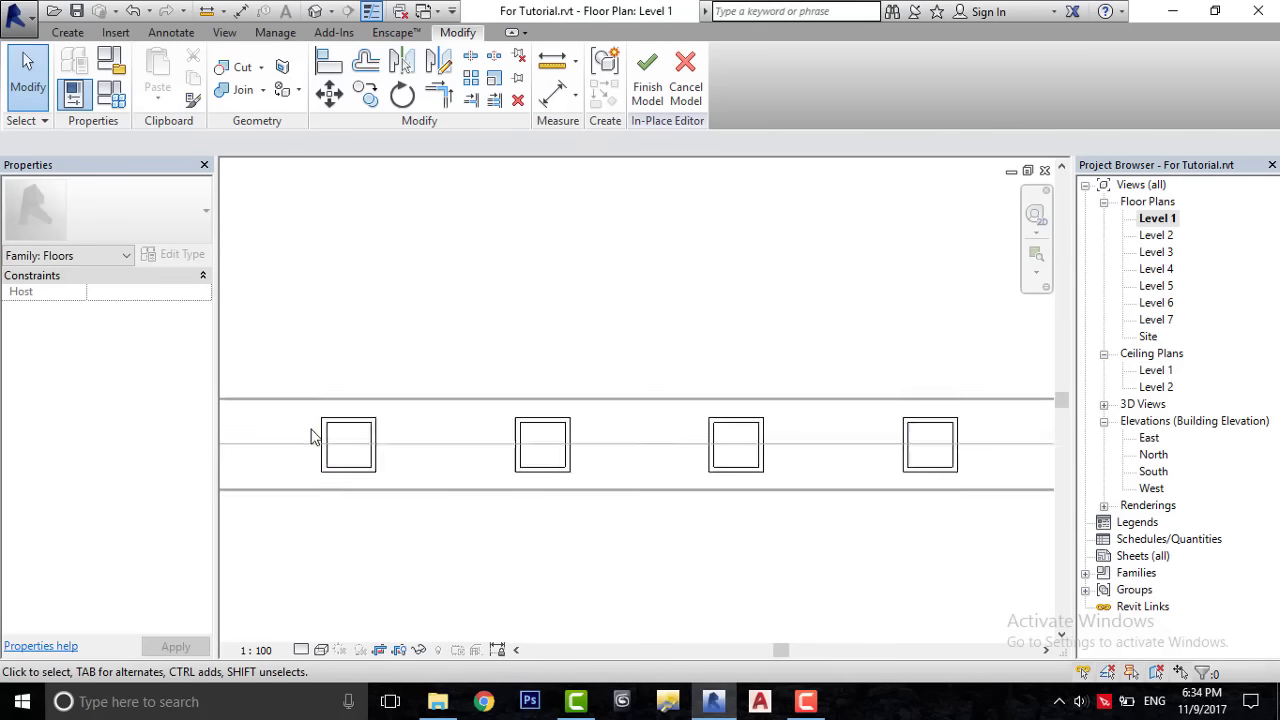
scroll(312, 436, down, 2)
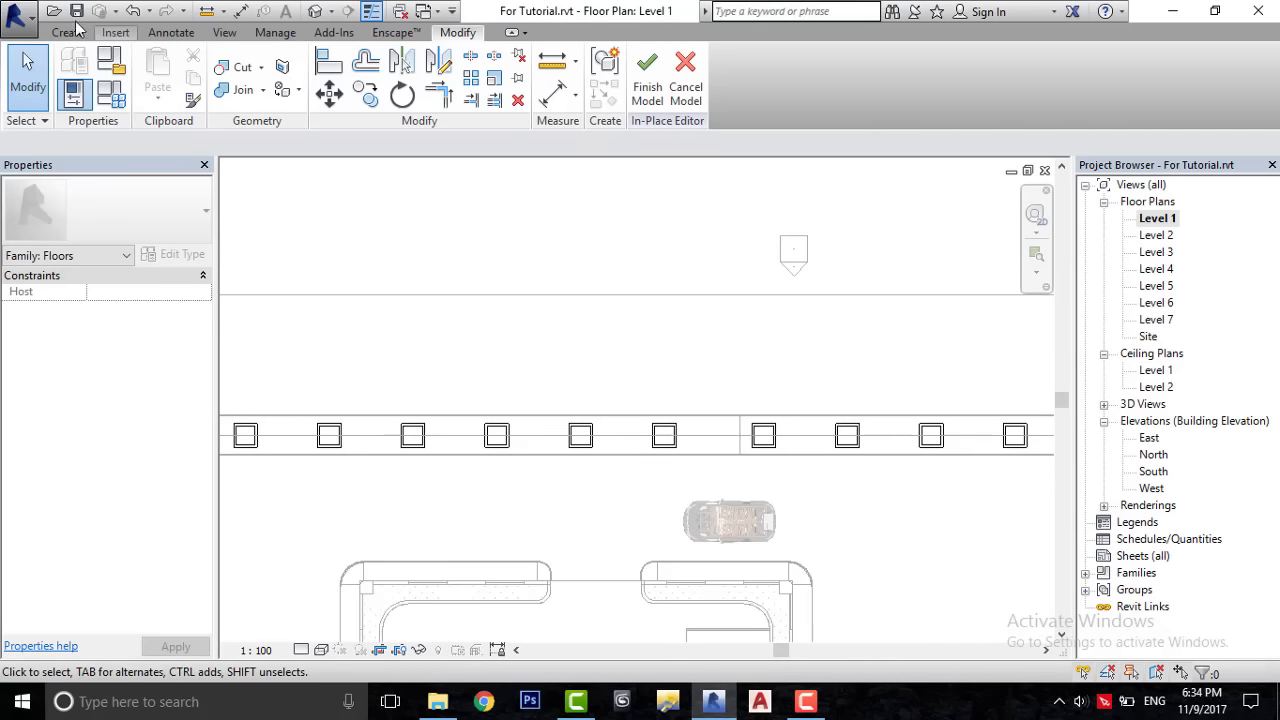
- Start a new extrusion and sketch a 3'-0" square inside the first planter
click(68, 32)
click(160, 80)
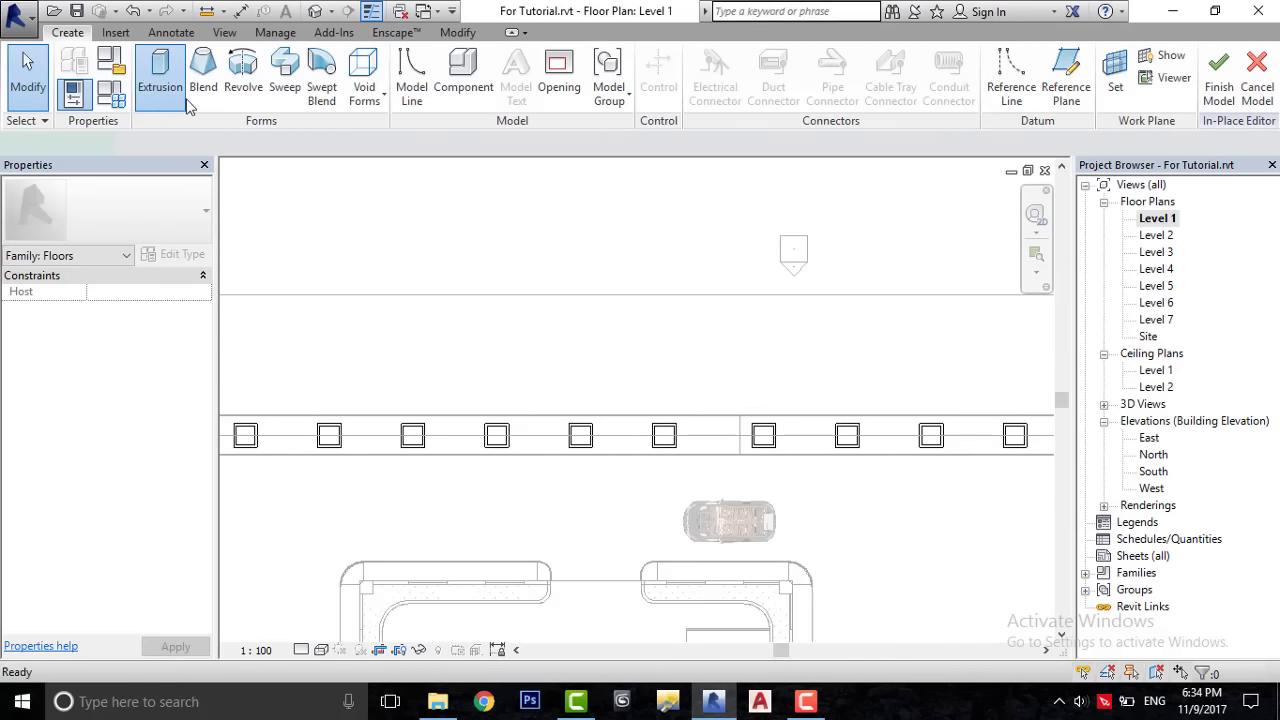
click(705, 59)
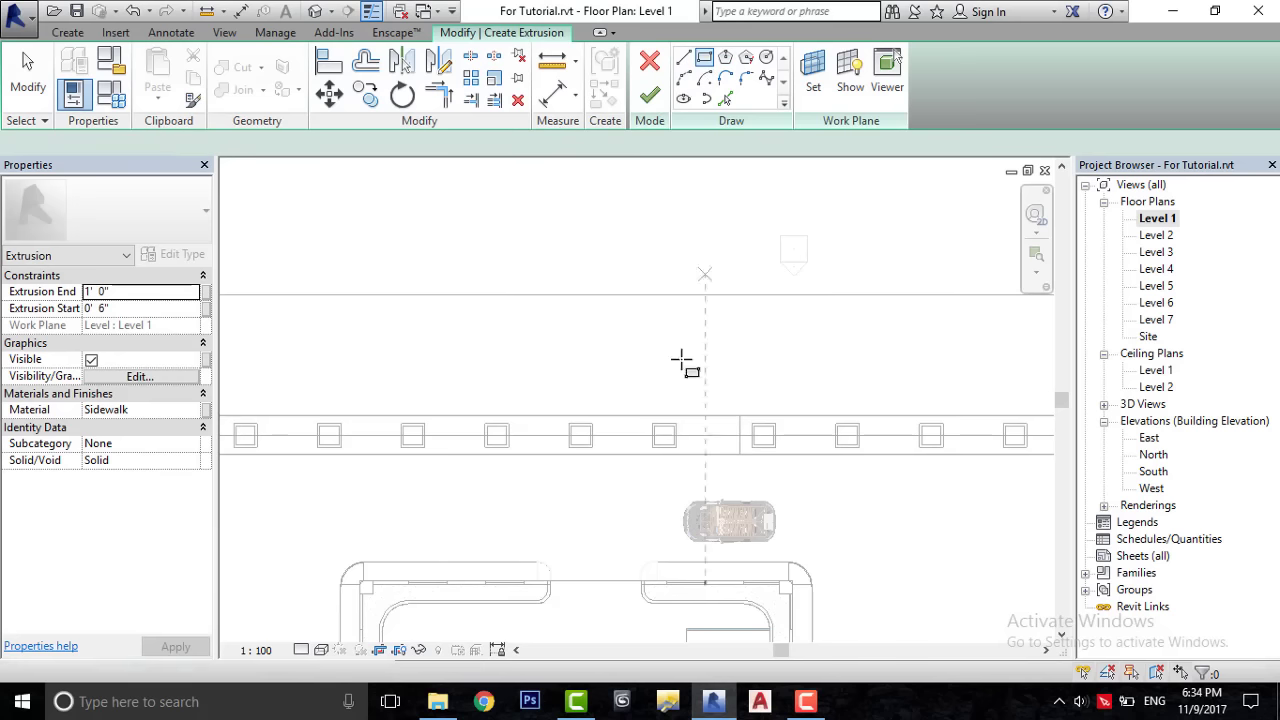
scroll(680, 466, up, 1)
scroll(634, 394, up, 2)
scroll(651, 412, up, 1)
click(651, 412)
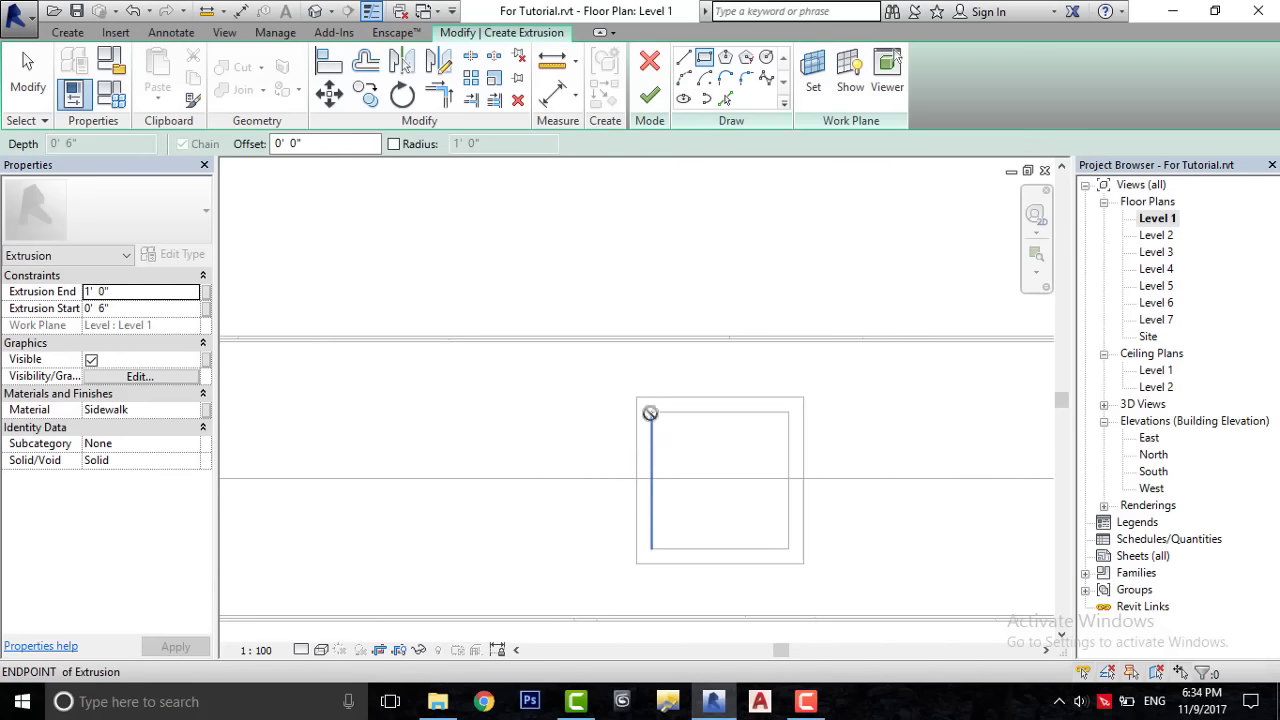
click(788, 548)
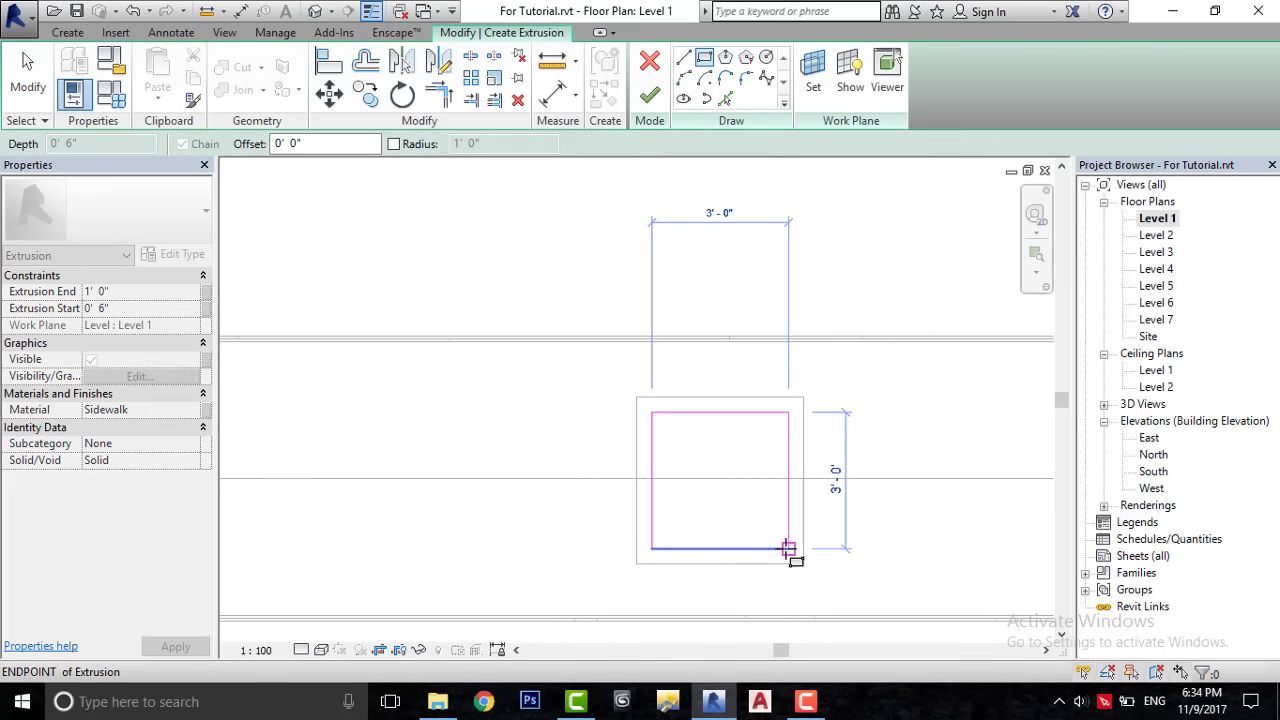
right_click(574, 294)
click(592, 303)
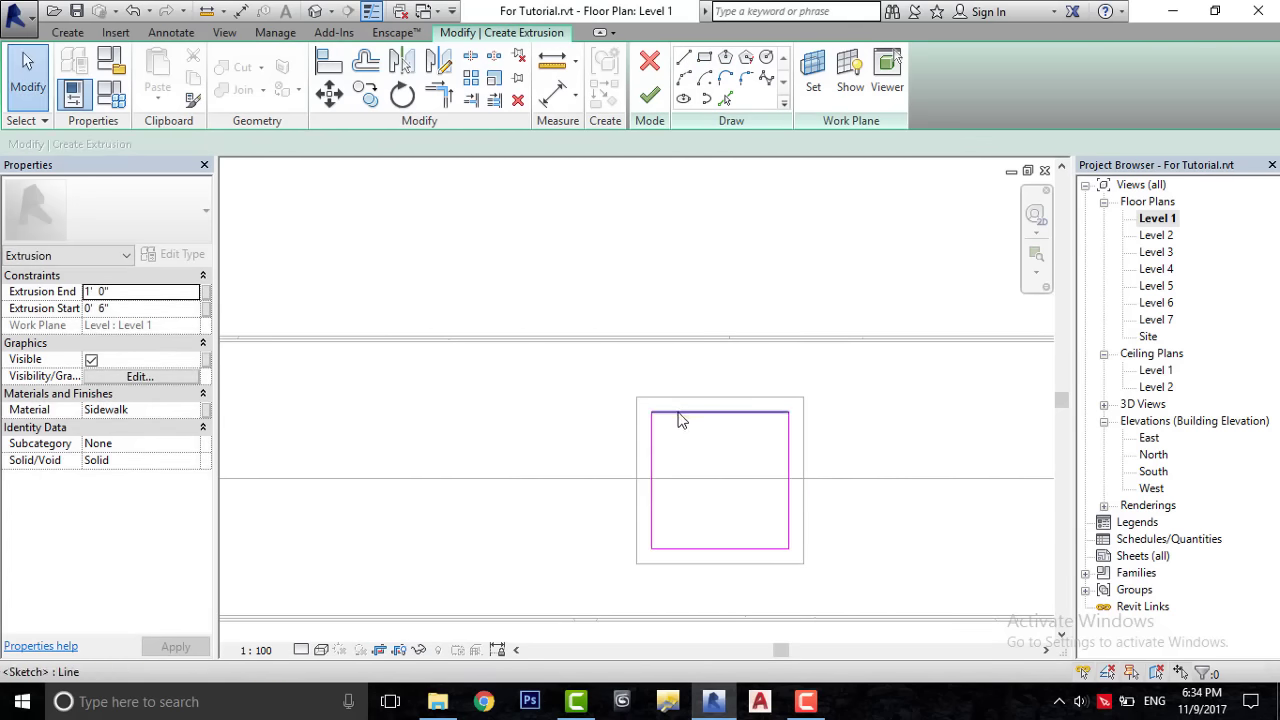
- Set the new extrusion to run from 0' 6" to 0' 8"
click(150, 310)
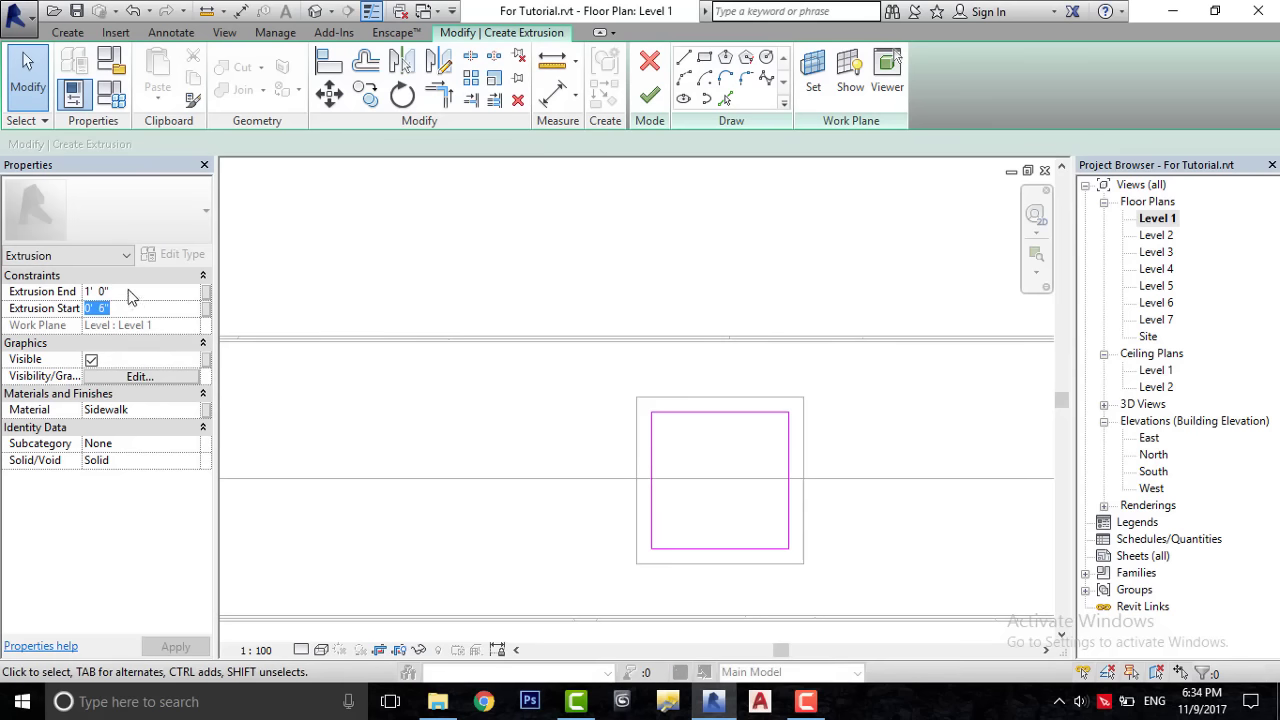
text(2)
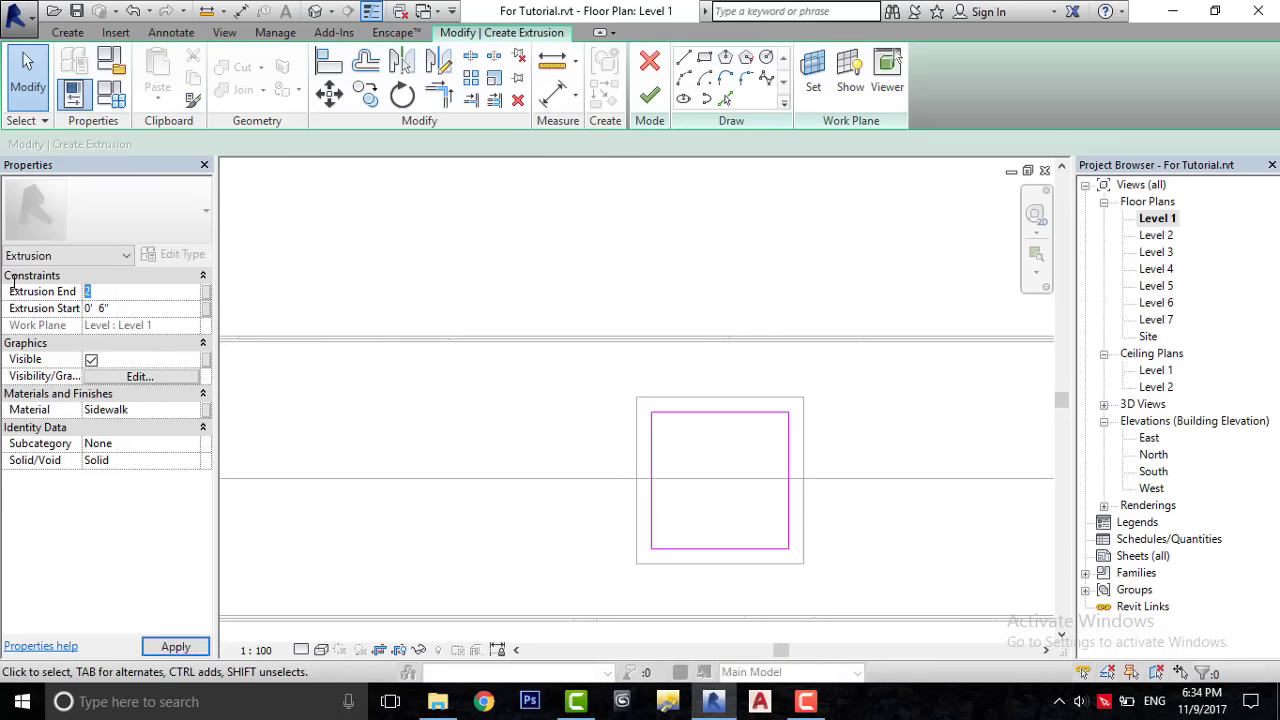
key(Return)
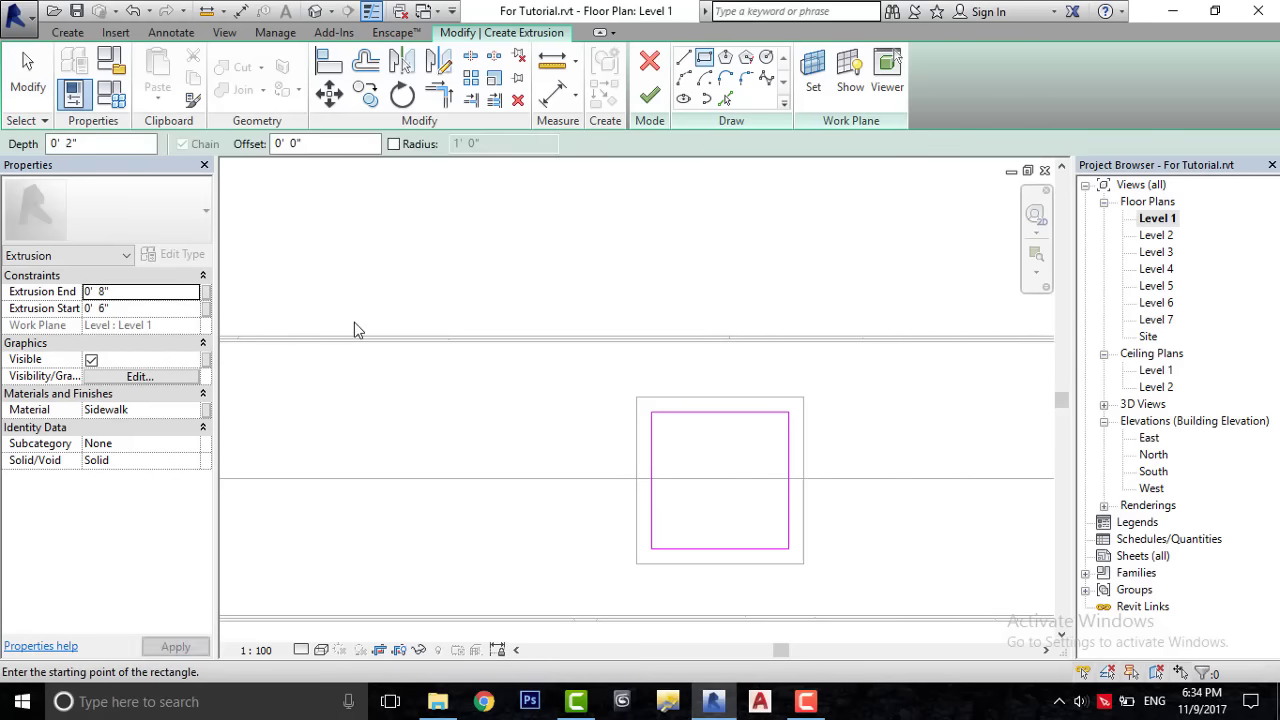
key(Escape)
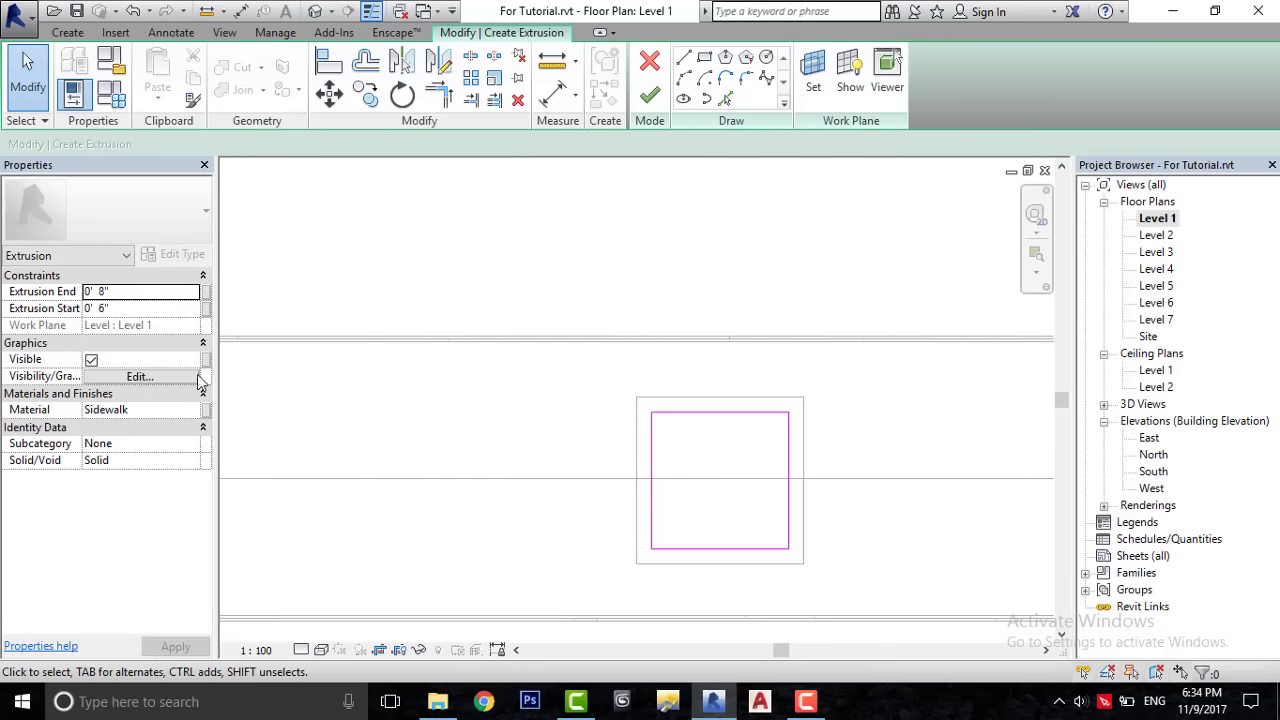
- Create Default New Material(8) with the Sitework Hedge appearance and assign it to the extrusion
click(192, 410)
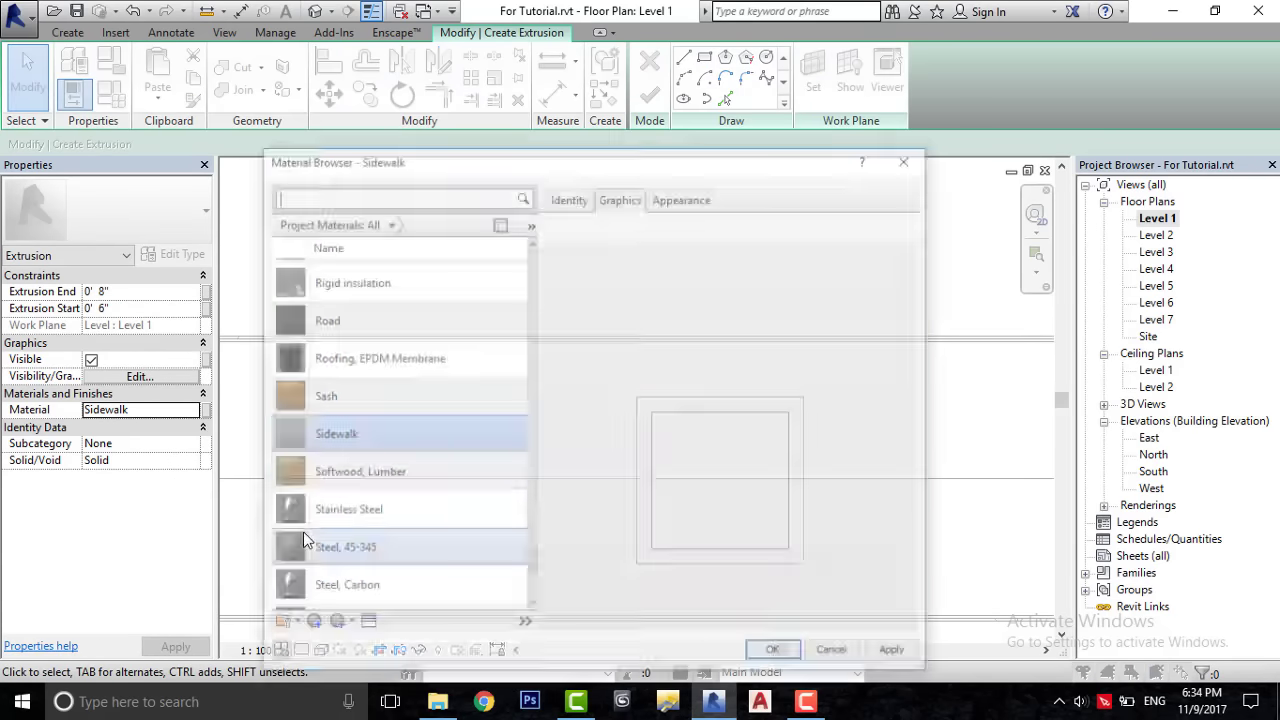
click(323, 626)
click(340, 648)
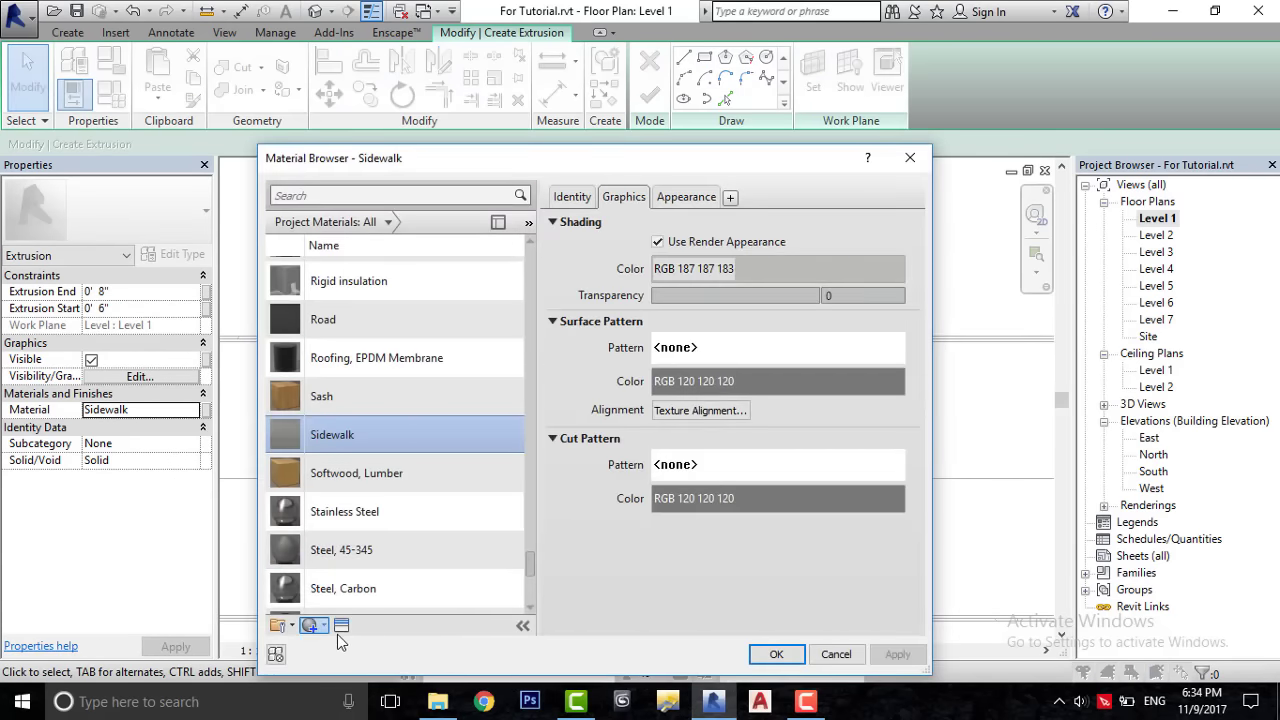
click(341, 626)
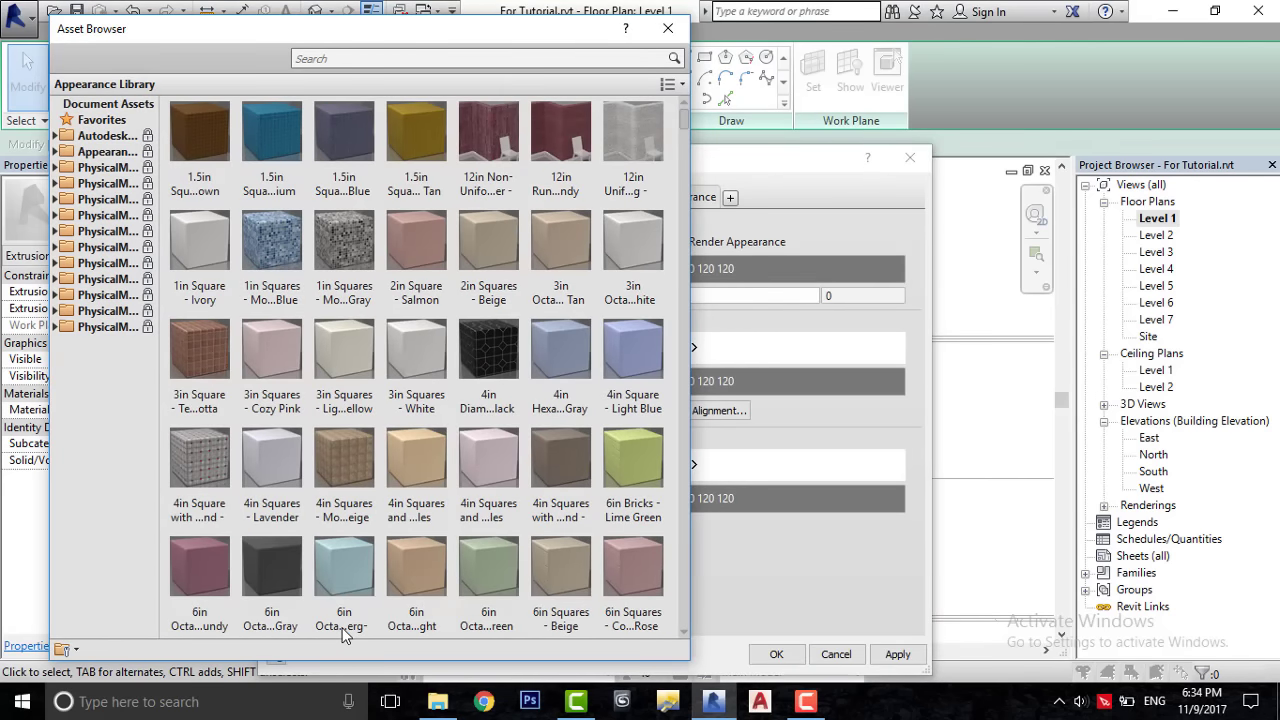
click(56, 151)
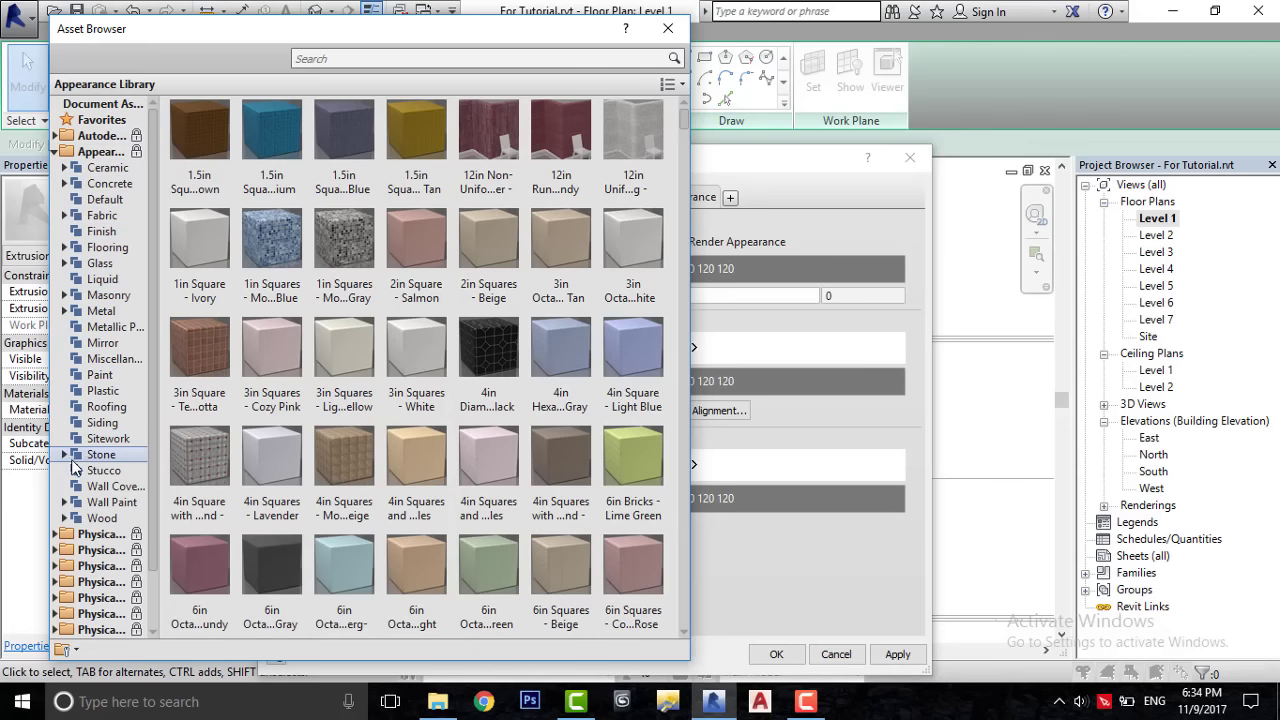
click(90, 442)
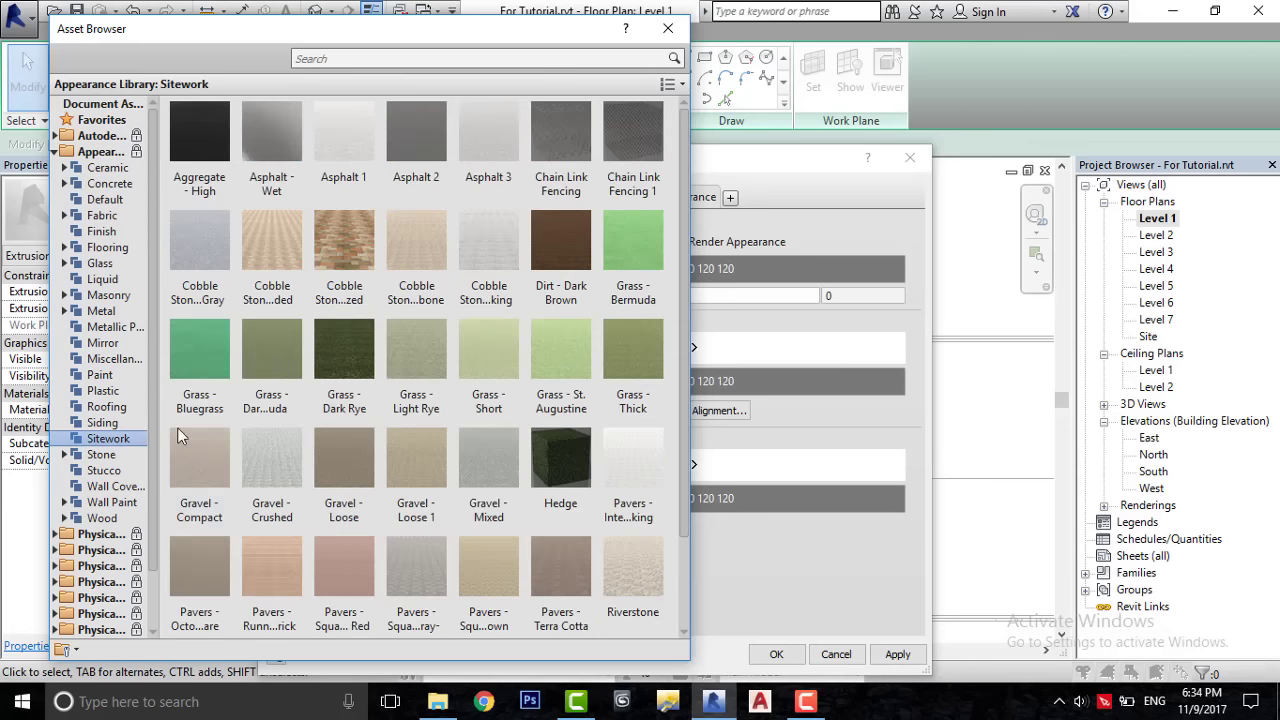
double_click(340, 368)
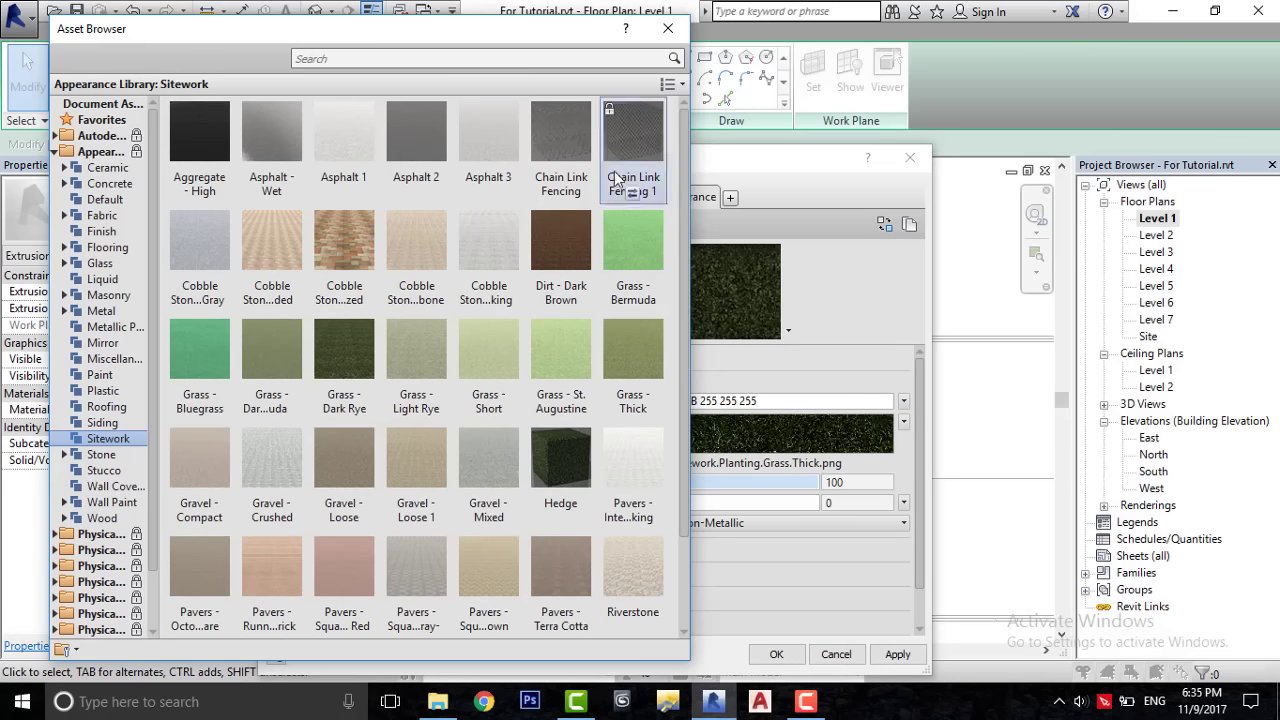
double_click(573, 462)
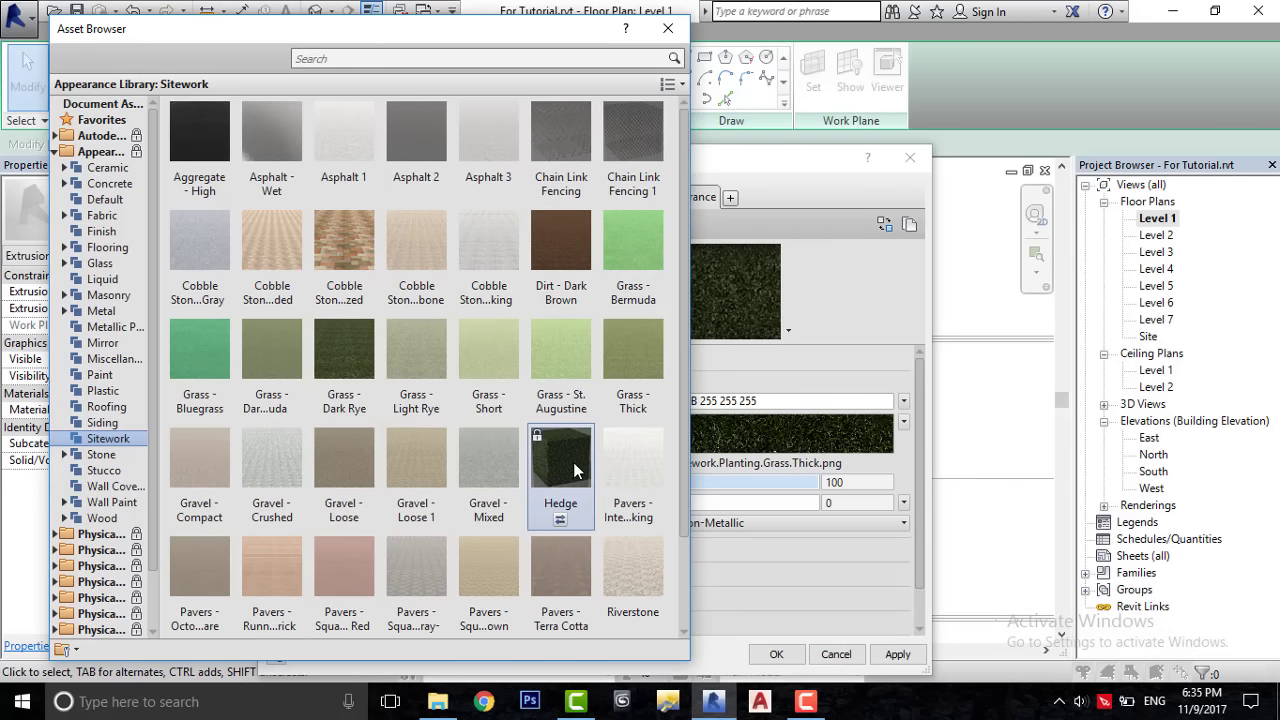
click(667, 31)
click(777, 656)
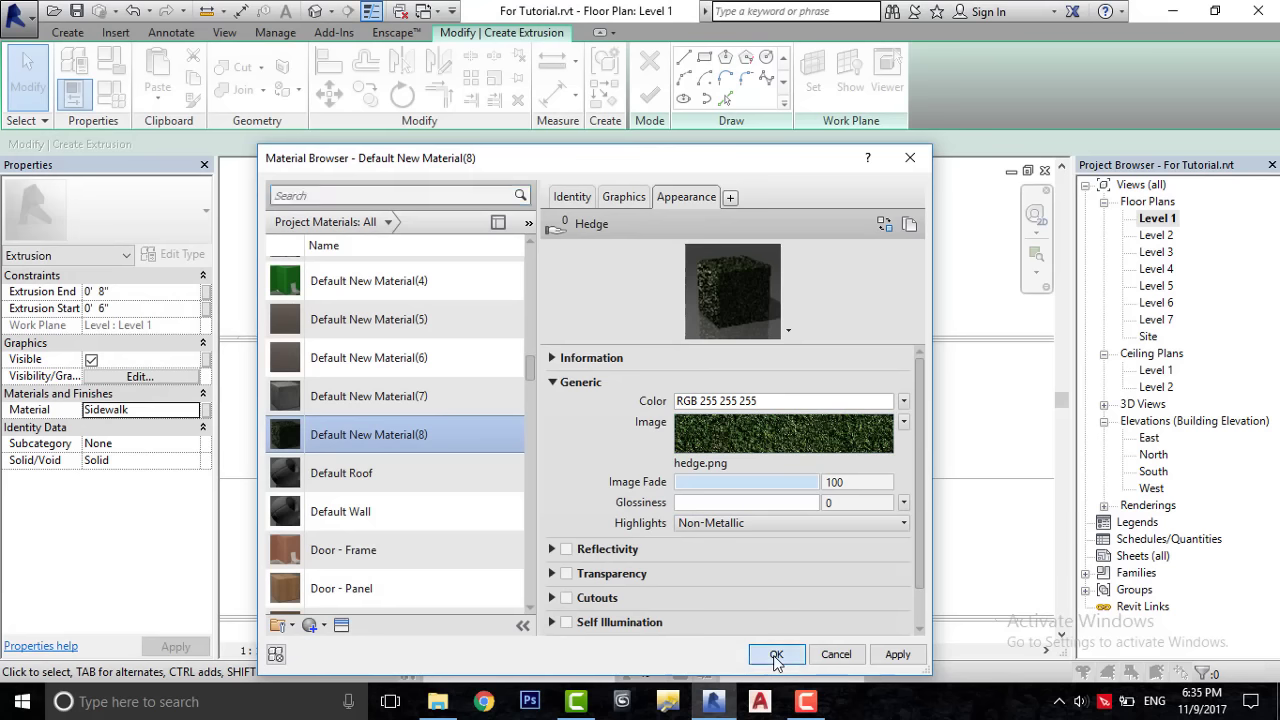
- Select the square sketch and start copying it, then cancel the copy
scroll(480, 297, down, 4)
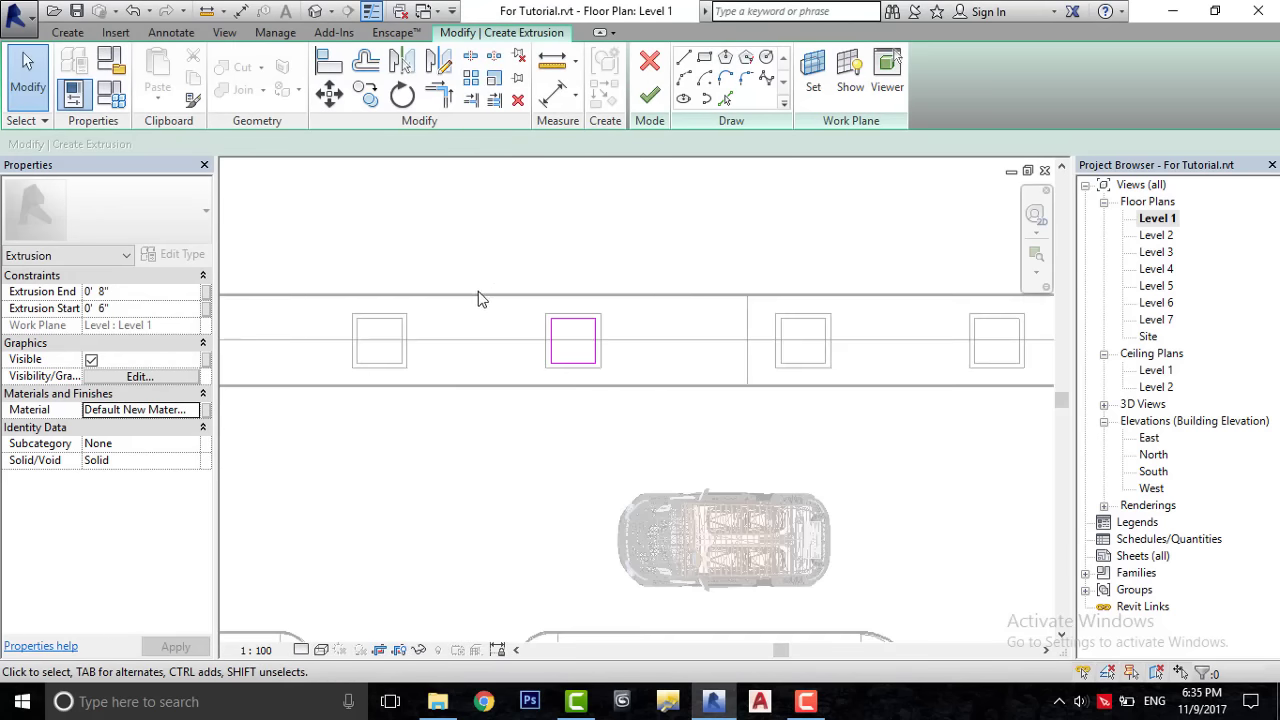
drag(442, 246, 660, 445)
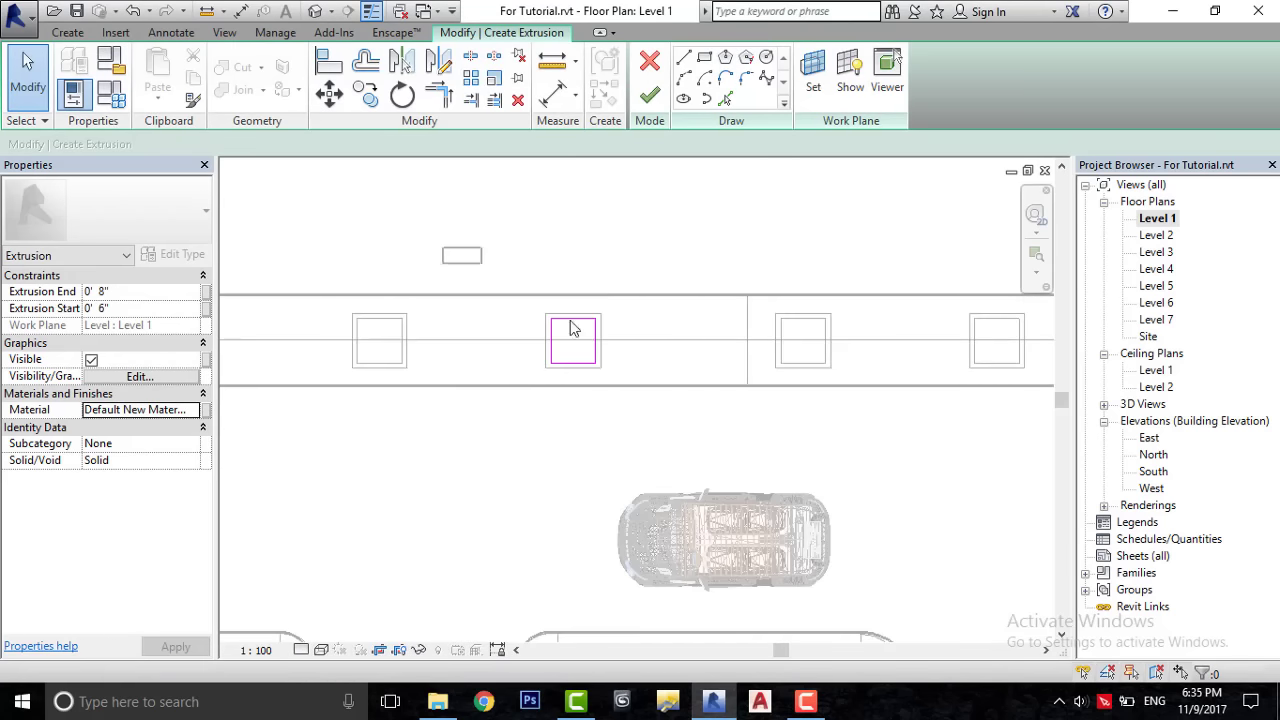
click(372, 92)
scroll(562, 372, up, 3)
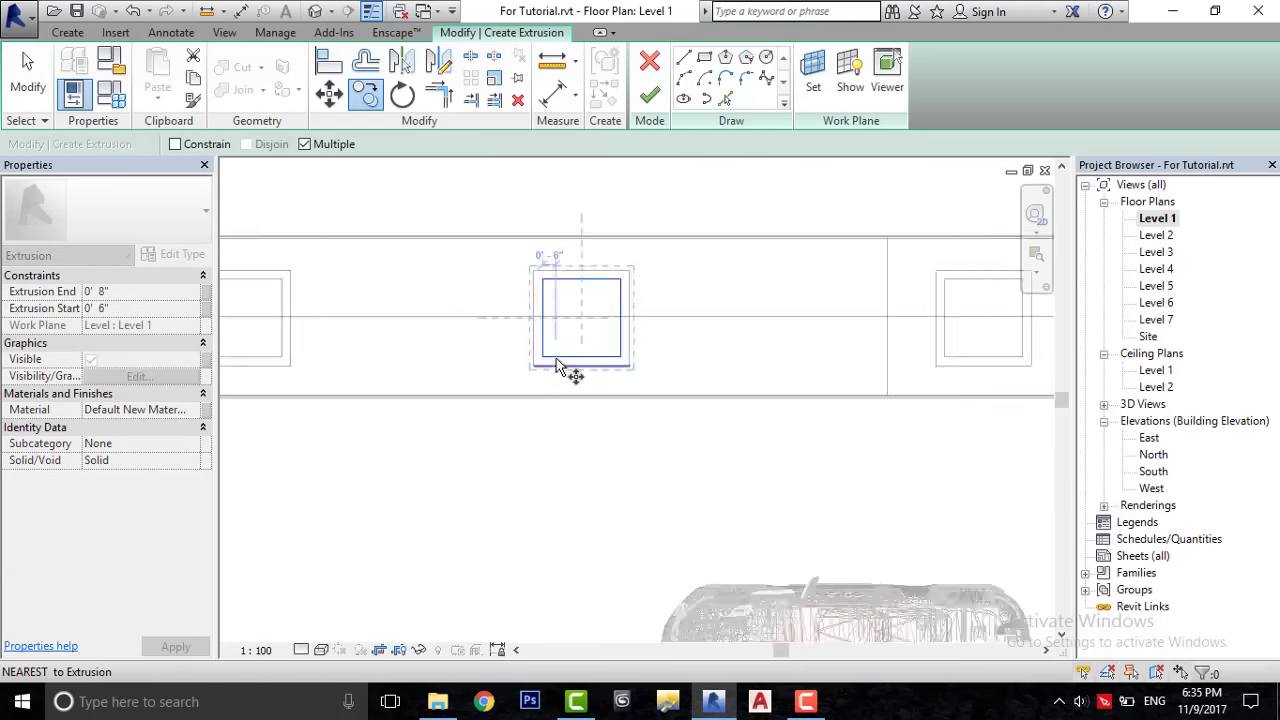
click(531, 360)
scroll(520, 364, down, 2)
scroll(600, 380, down, 2)
scroll(657, 346, up, 3)
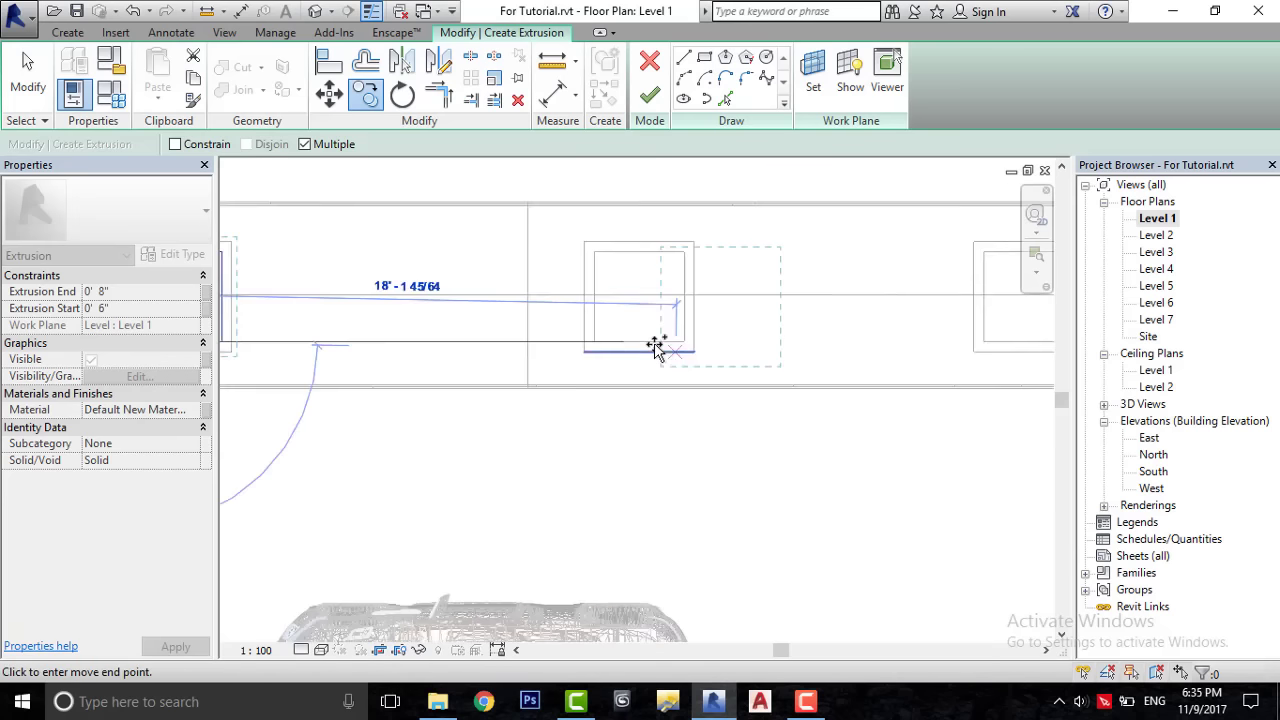
scroll(586, 340, up, 2)
scroll(765, 390, down, 4)
scroll(770, 340, up, 3)
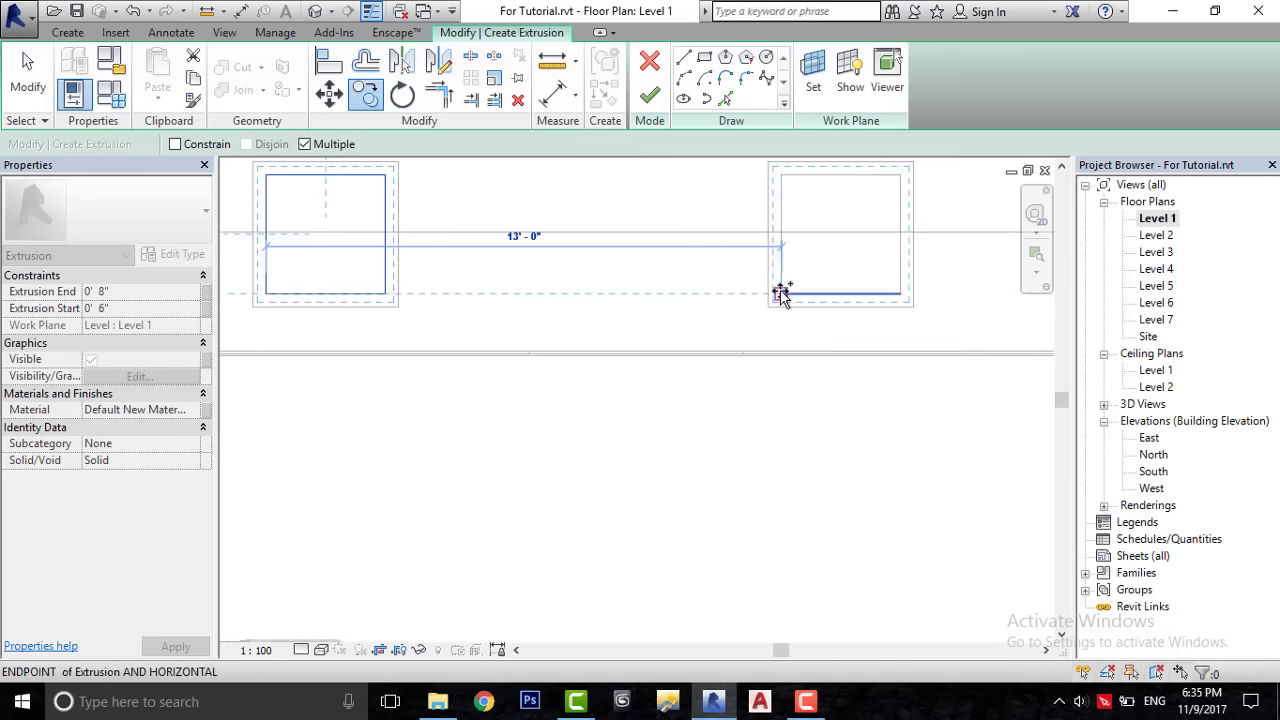
scroll(509, 323, down, 2)
scroll(900, 290, up, 2)
scroll(586, 360, down, 3)
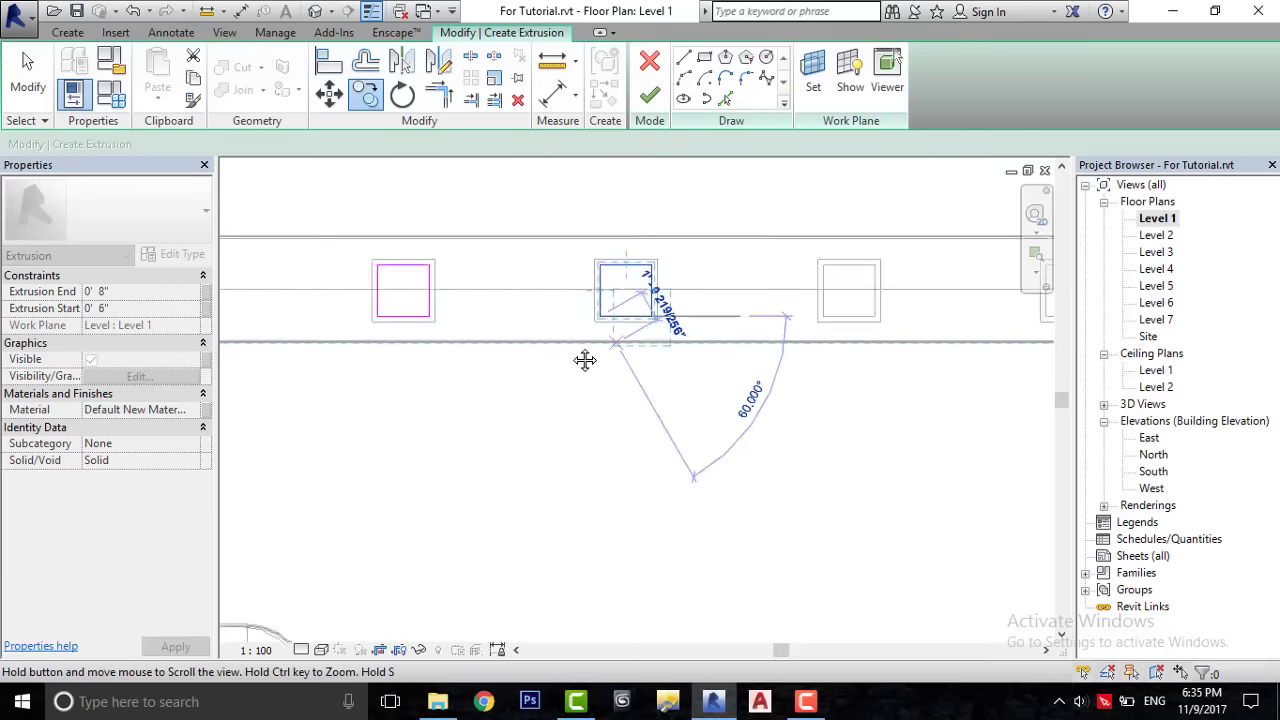
scroll(560, 314, up, 3)
scroll(520, 300, down, 3)
key(Escape)
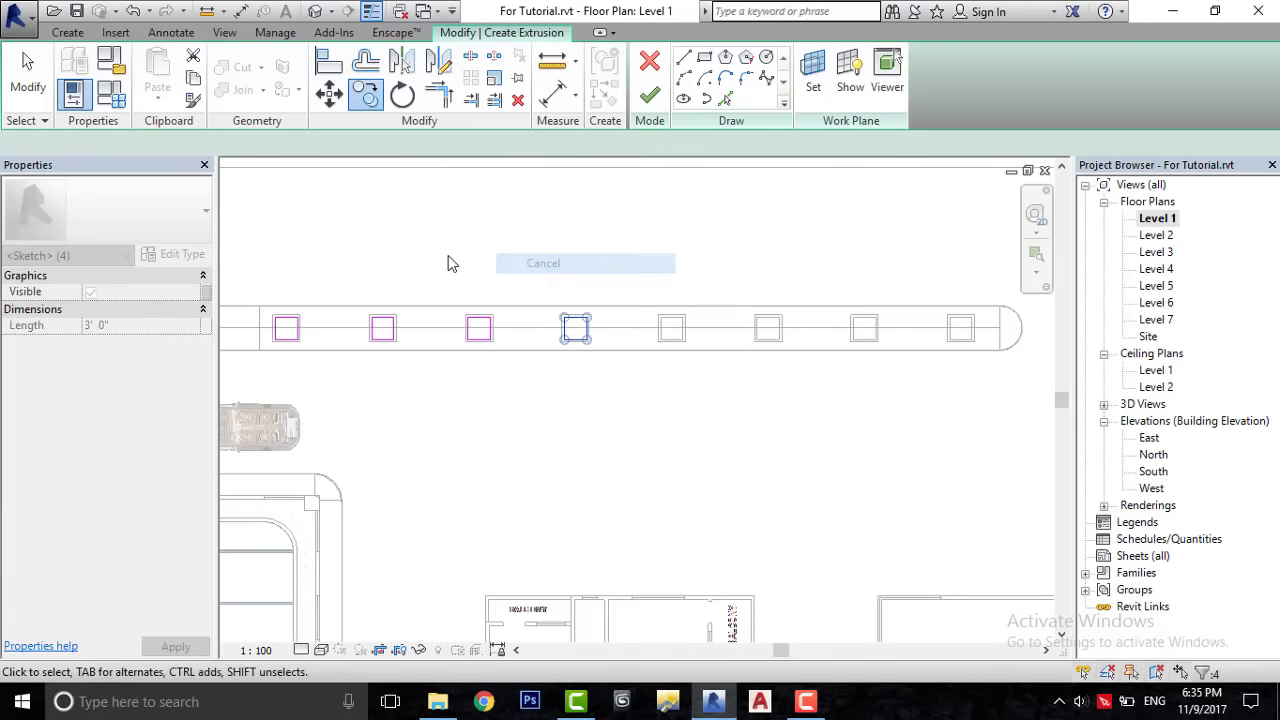
key(Escape)
- Copy the four left squares once further along the median
drag(254, 265, 677, 371)
click(367, 98)
scroll(600, 330, up, 2)
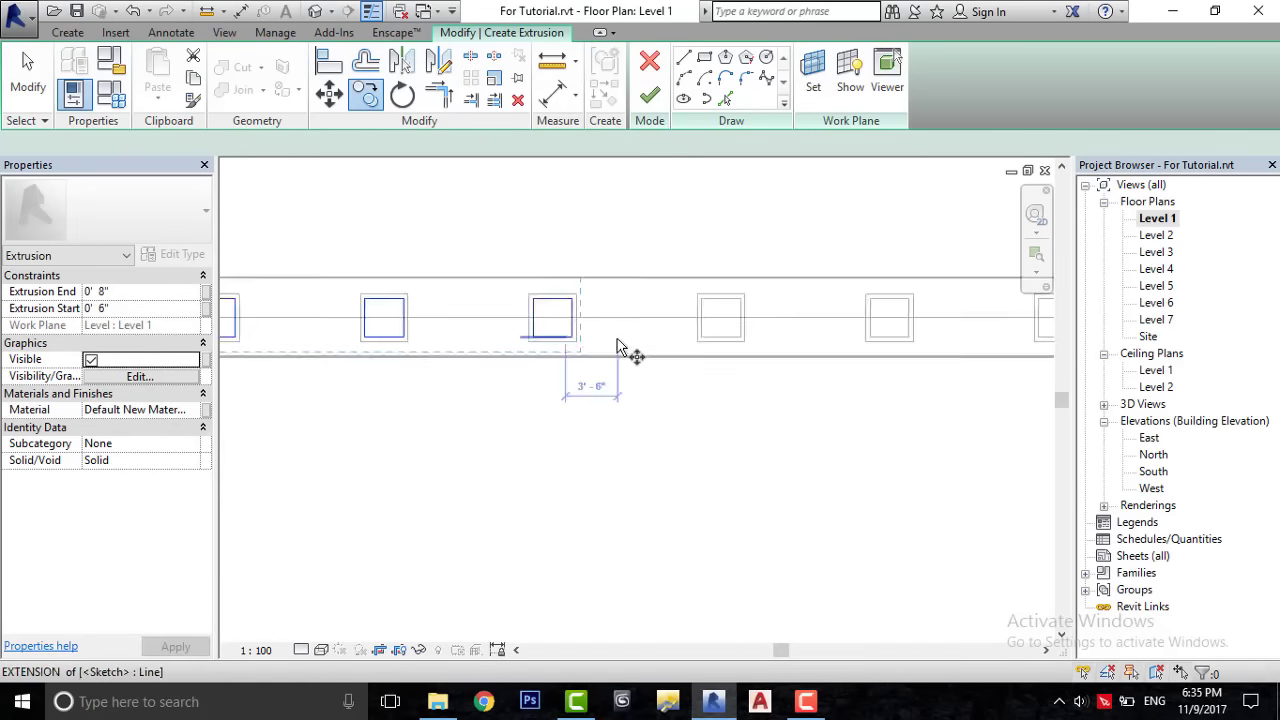
click(594, 349)
click(766, 343)
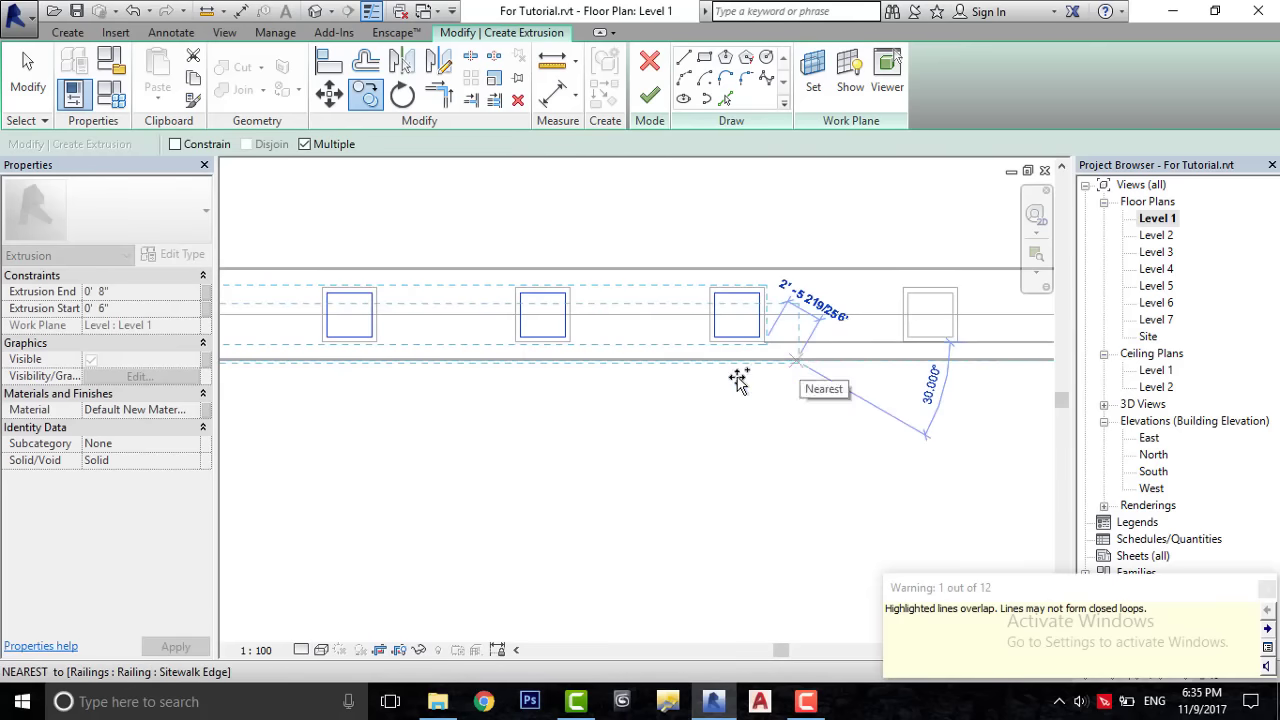
key(Escape)
- Copy the group of five squares further along the row
scroll(937, 323, down, 3)
drag(808, 398, 820, 400)
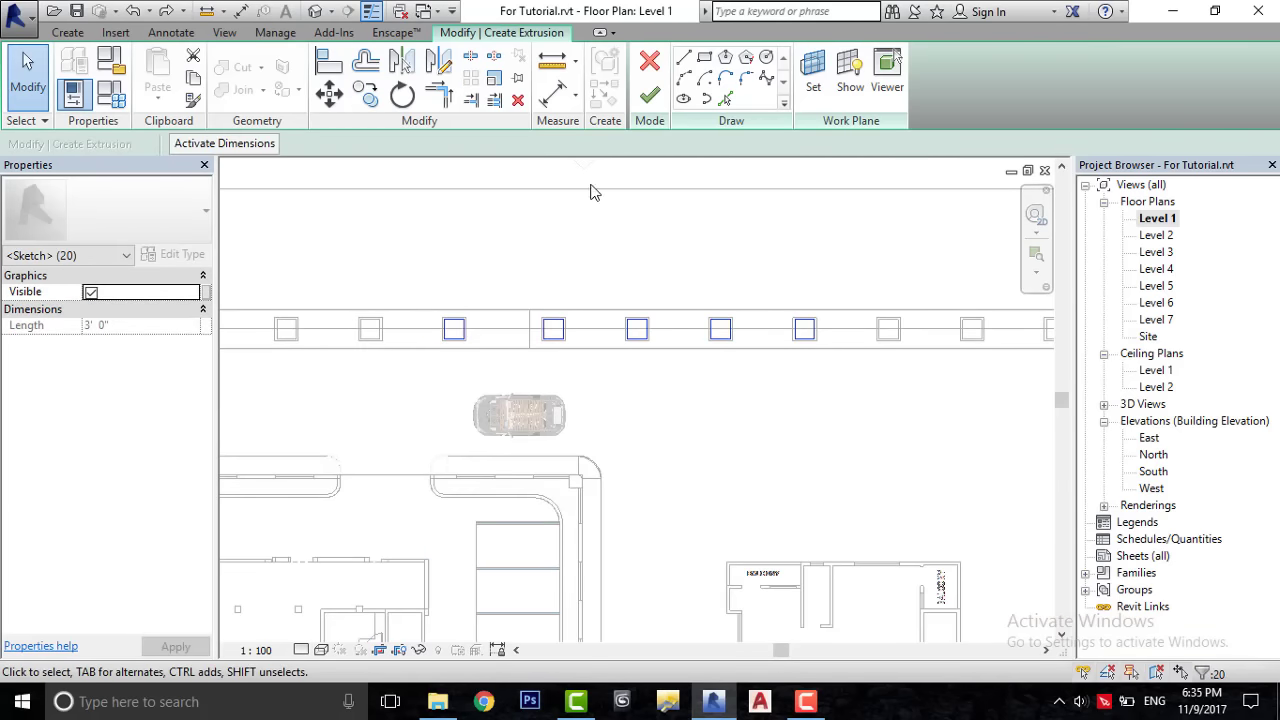
click(367, 94)
scroll(428, 346, up, 2)
scroll(463, 412, up, 3)
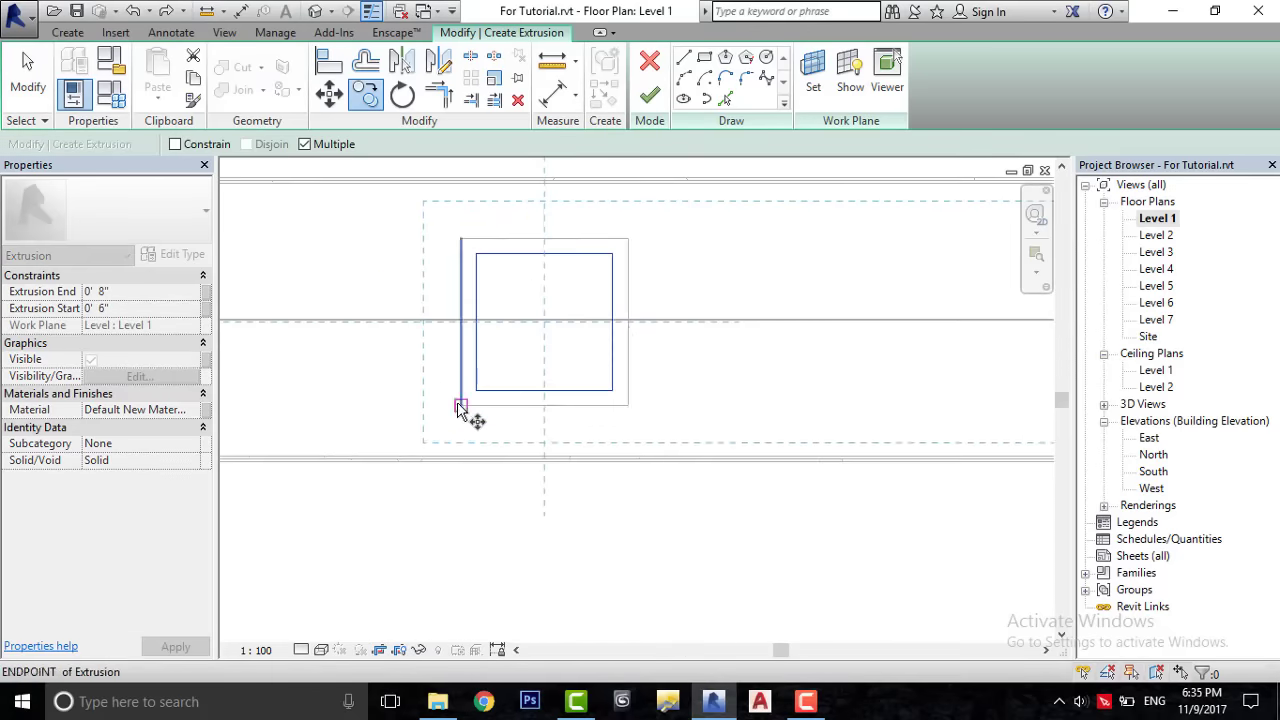
click(463, 412)
scroll(340, 385, down, 3)
scroll(757, 401, down, 2)
scroll(757, 401, up, 2)
scroll(723, 369, down, 3)
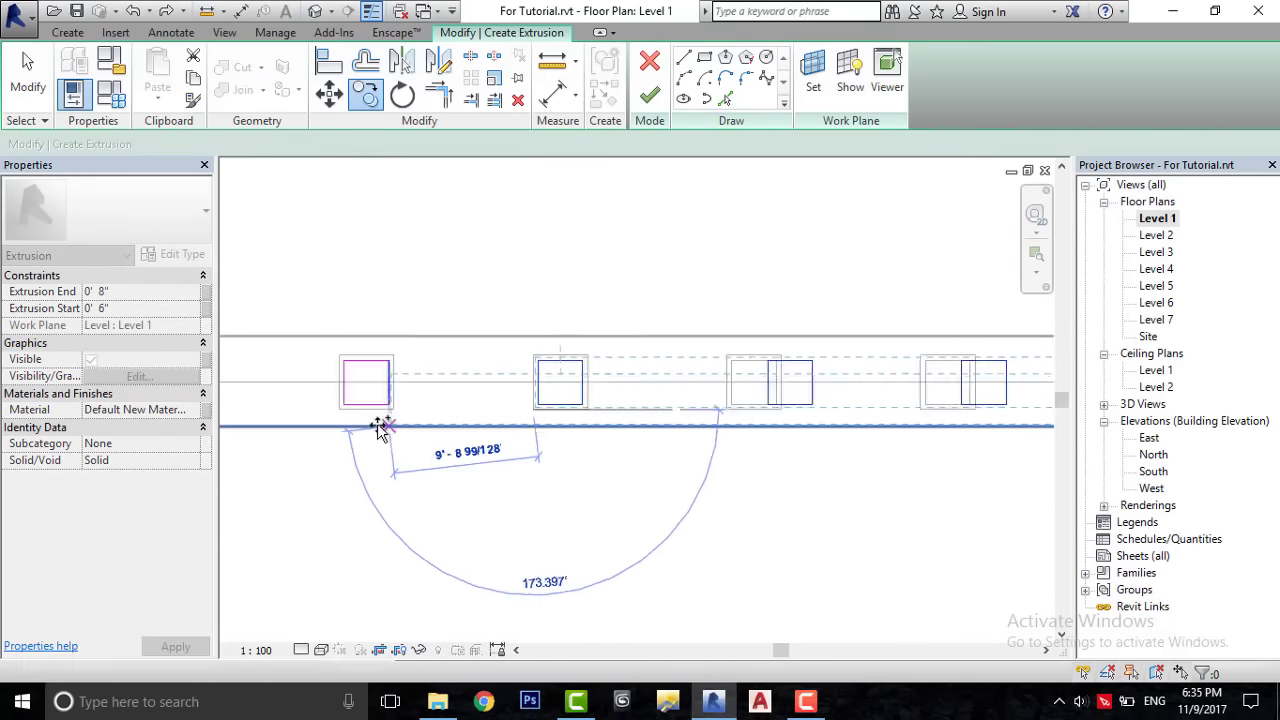
click(380, 354)
scroll(380, 354, down, 2)
key(Escape)
- Copy the middle square 13'-0" along the row and into remaining gaps
scroll(671, 380, up, 3)
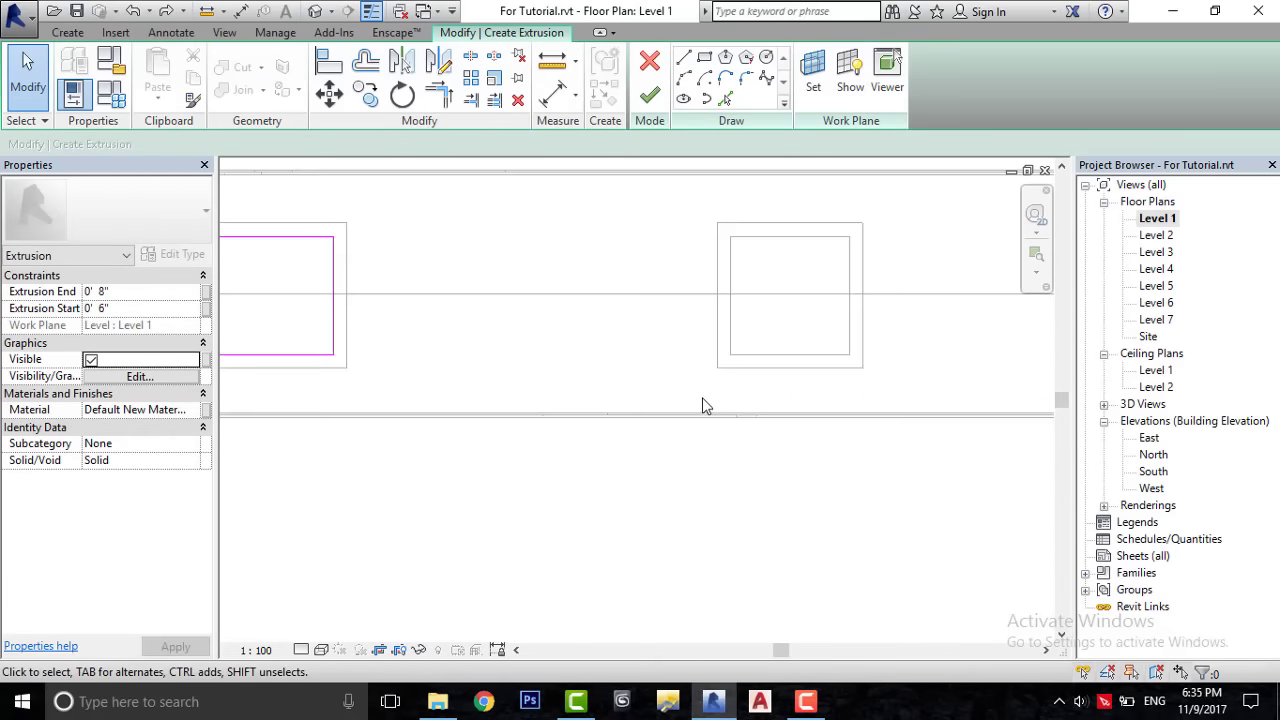
scroll(748, 440, down, 4)
scroll(623, 428, up, 3)
scroll(623, 428, up, 2)
drag(424, 290, 677, 500)
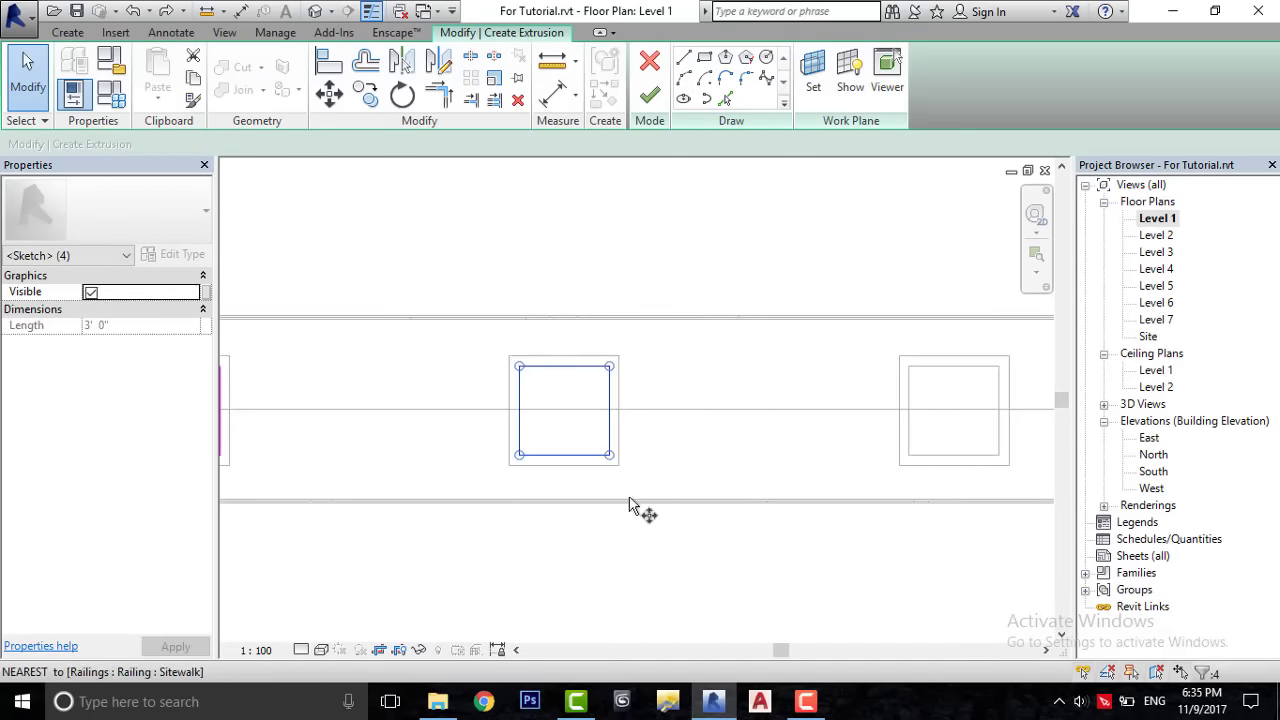
key(c)
key(o)
click(618, 463)
click(1012, 467)
scroll(591, 437, down, 2)
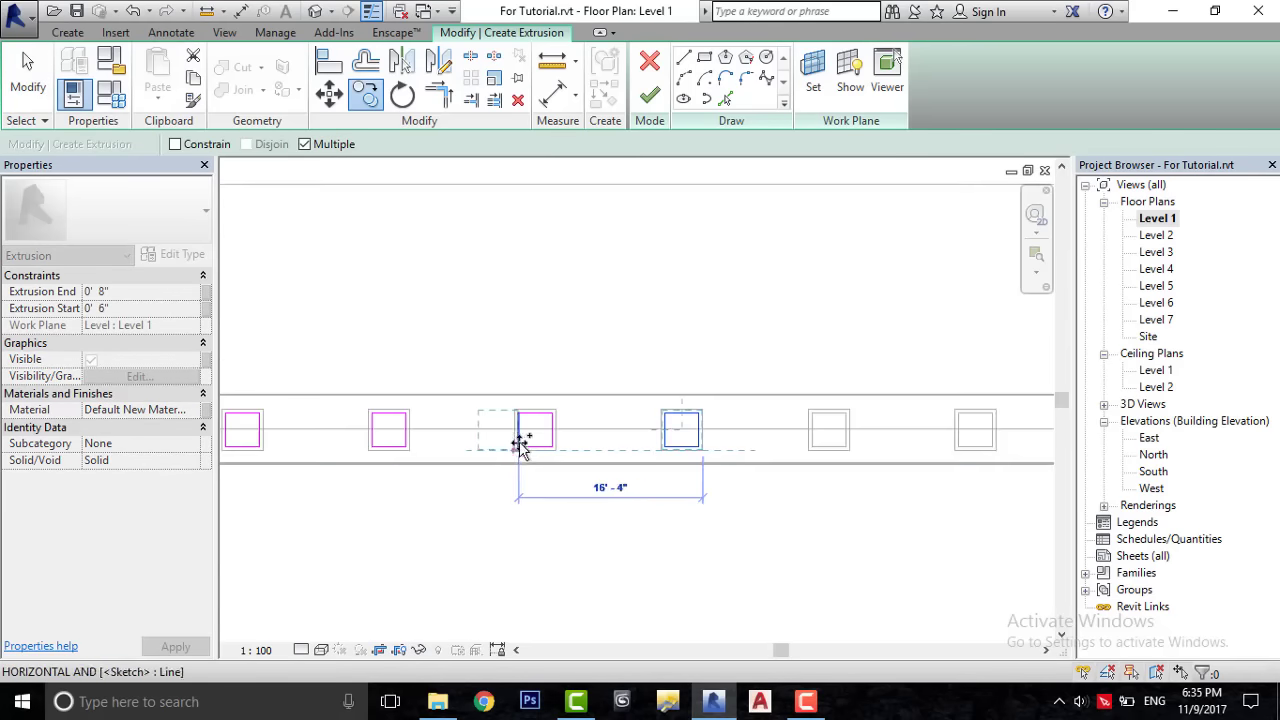
scroll(803, 465, down, 1)
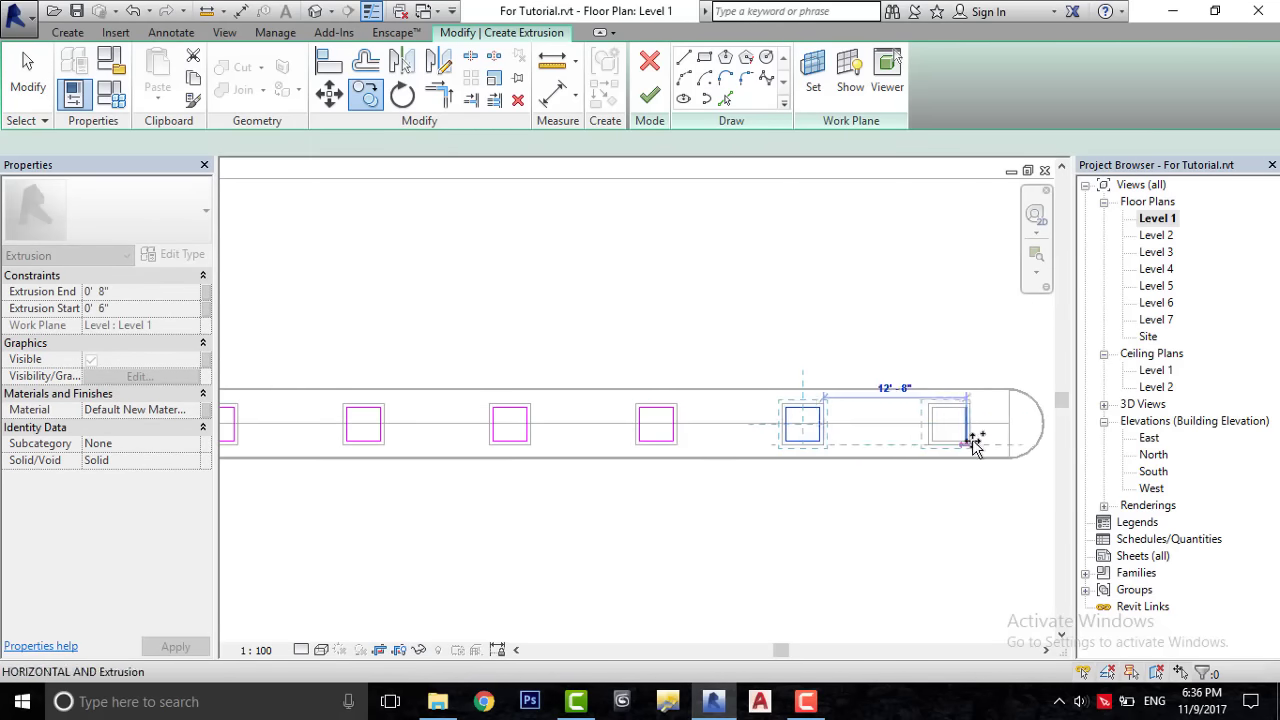
scroll(933, 511, down, 1)
scroll(340, 483, down, 2)
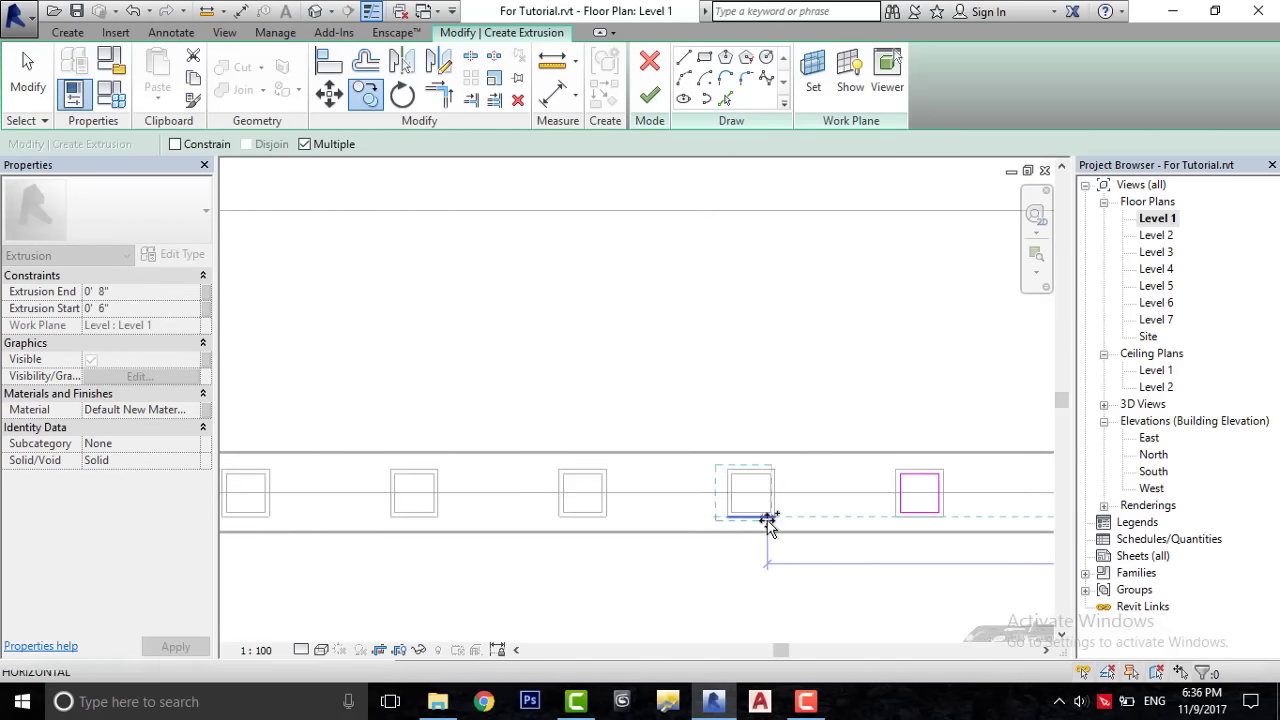
click(436, 516)
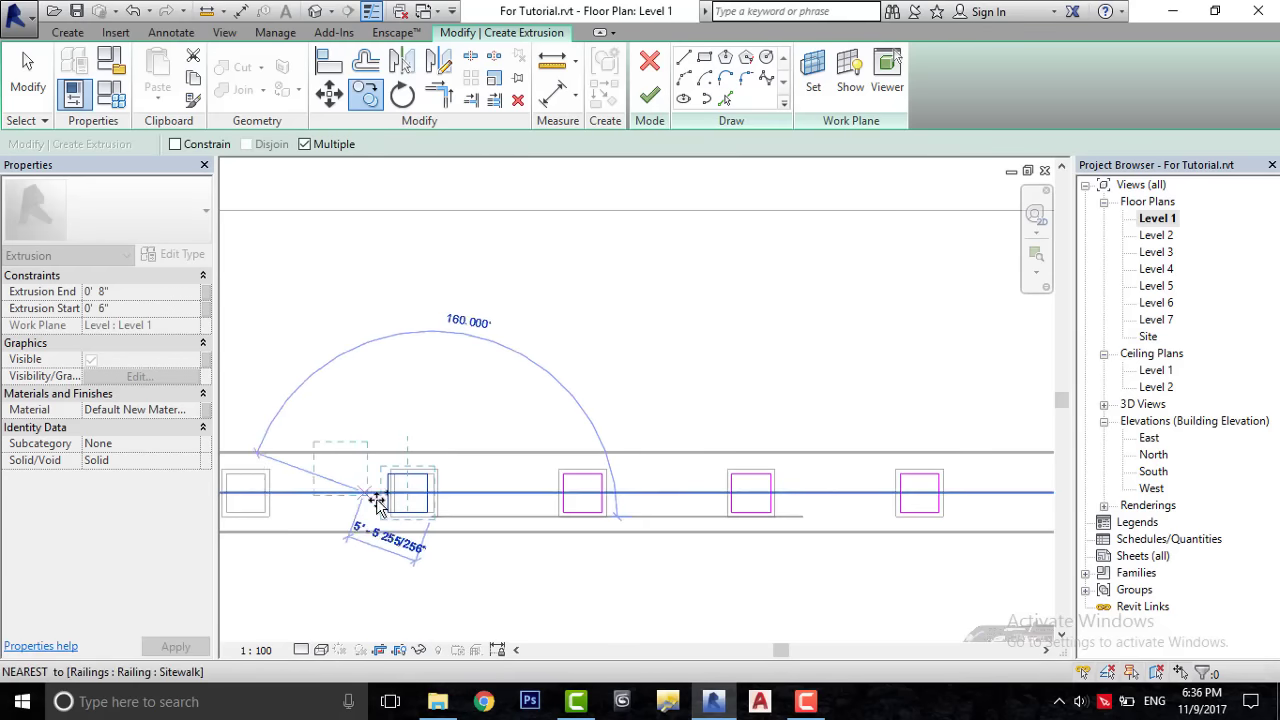
click(414, 521)
- Copy a final square to the sidewalk's rounded end and finish the sketch
drag(529, 430, 646, 547)
scroll(614, 528, up, 2)
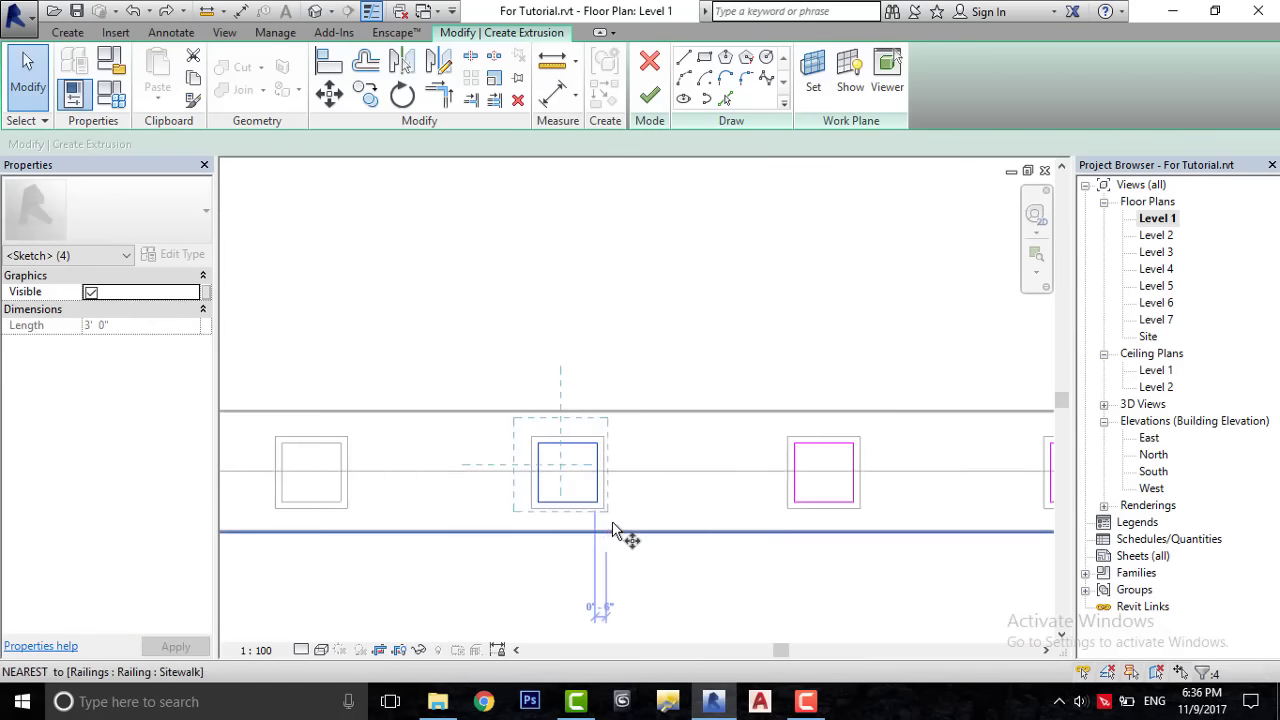
key(c)
key(o)
click(607, 514)
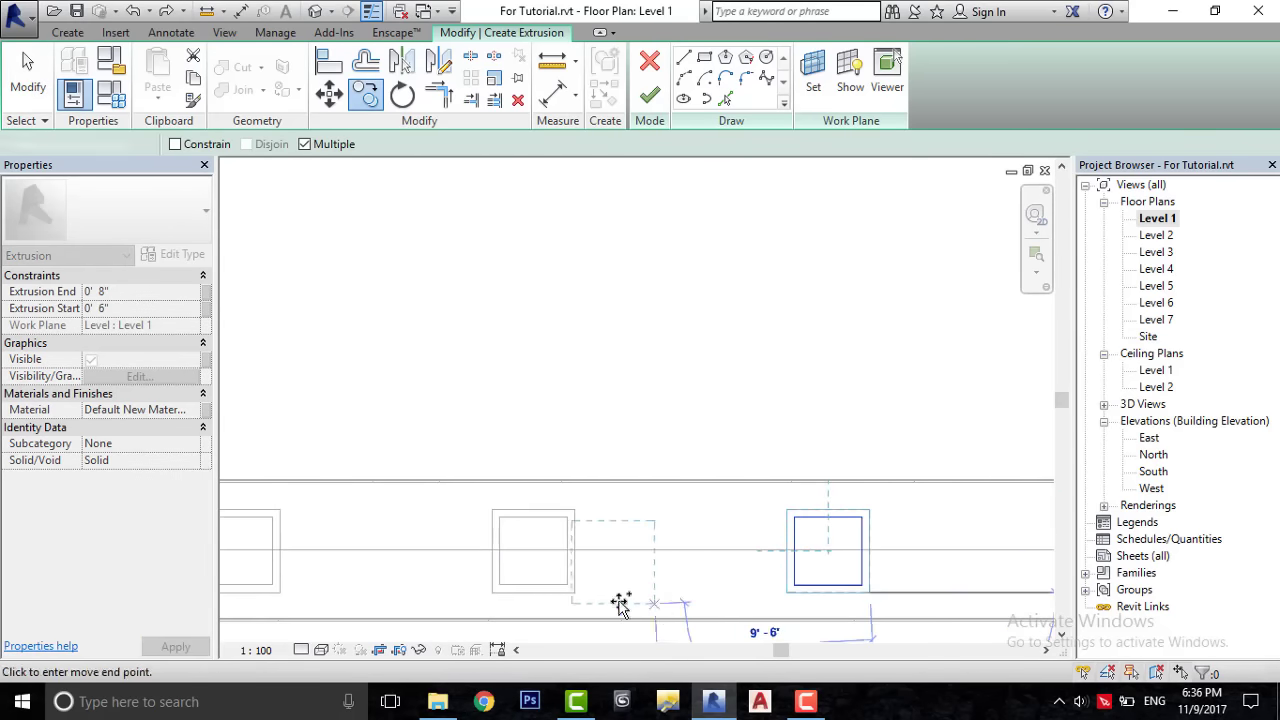
middle_drag(571, 594, 875, 493)
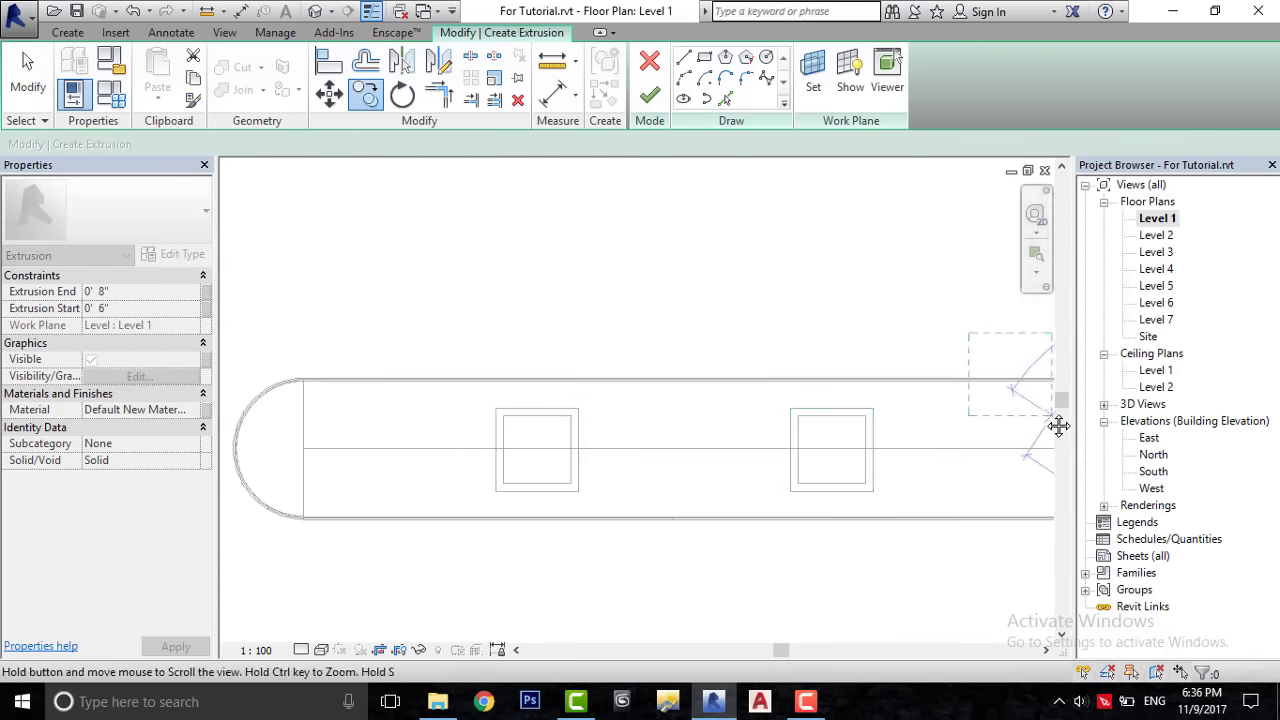
click(571, 486)
key(Escape)
scroll(500, 471, down, 3)
mouse_move(486, 429)
middle_down()
mouse_move(584, 428)
mouse_move(528, 444)
middle_up()
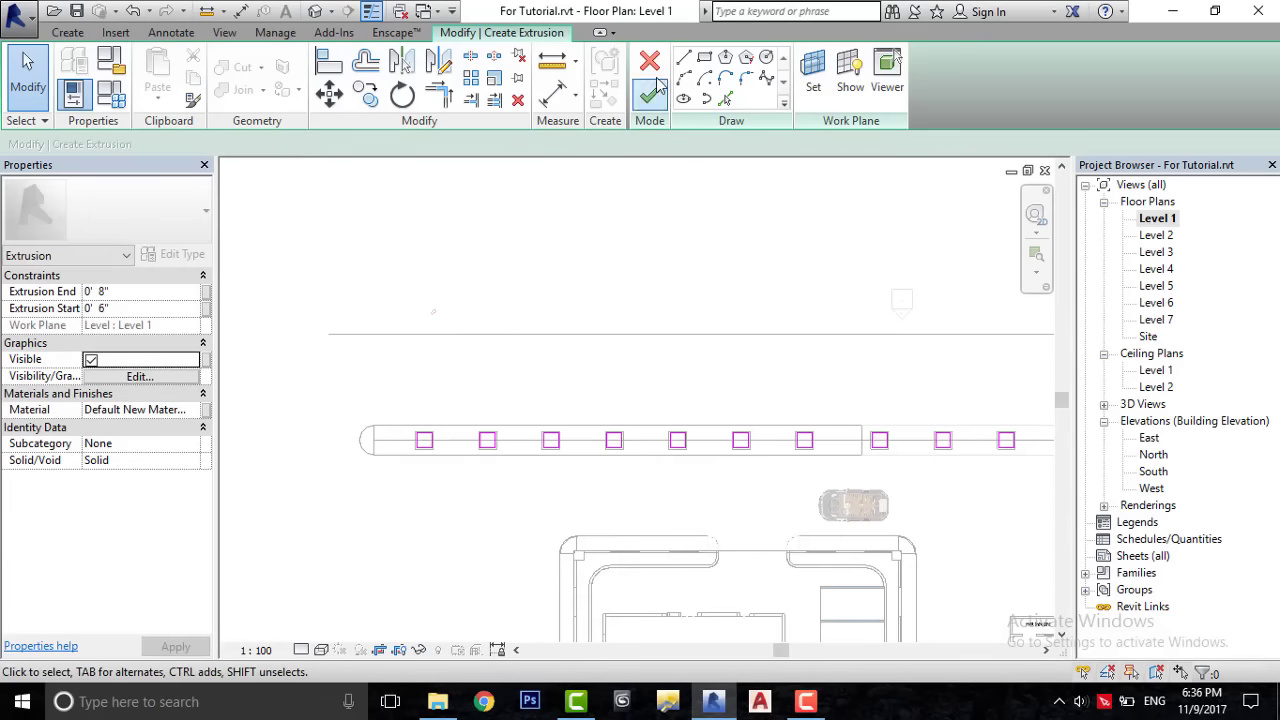
click(649, 98)
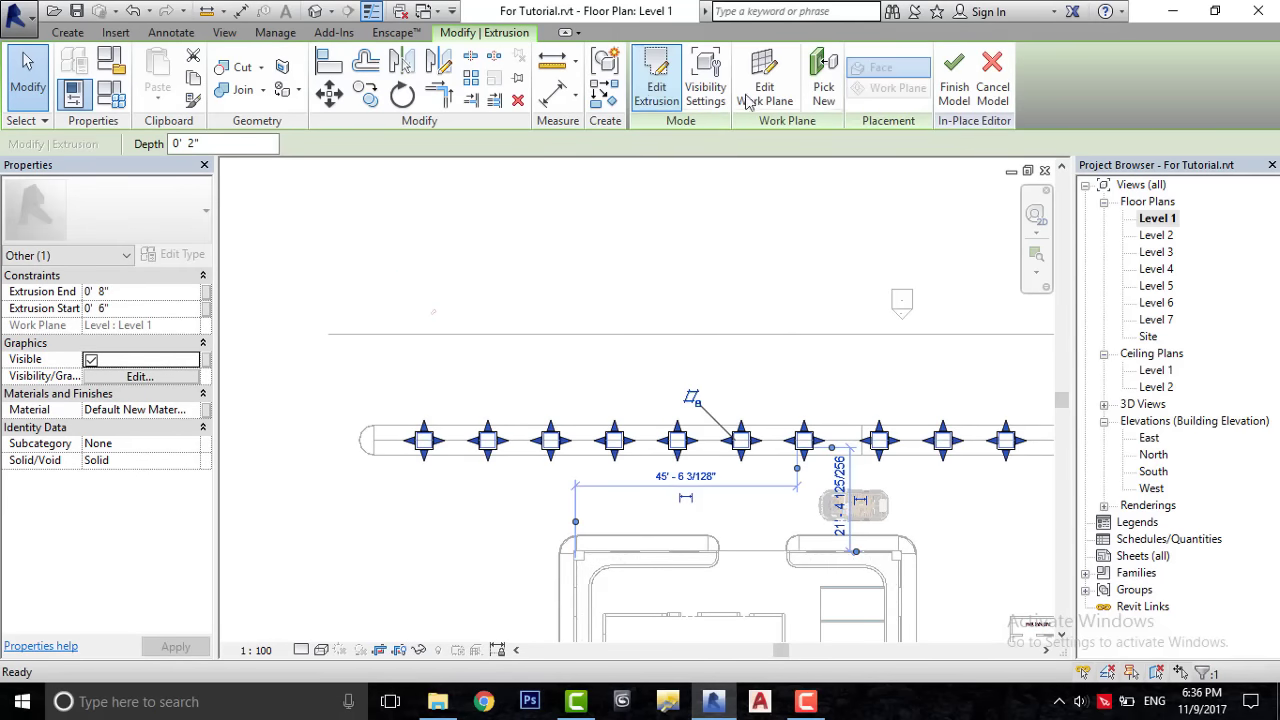
- Finish the in-place model and inspect the squares in the default 3D view
click(952, 90)
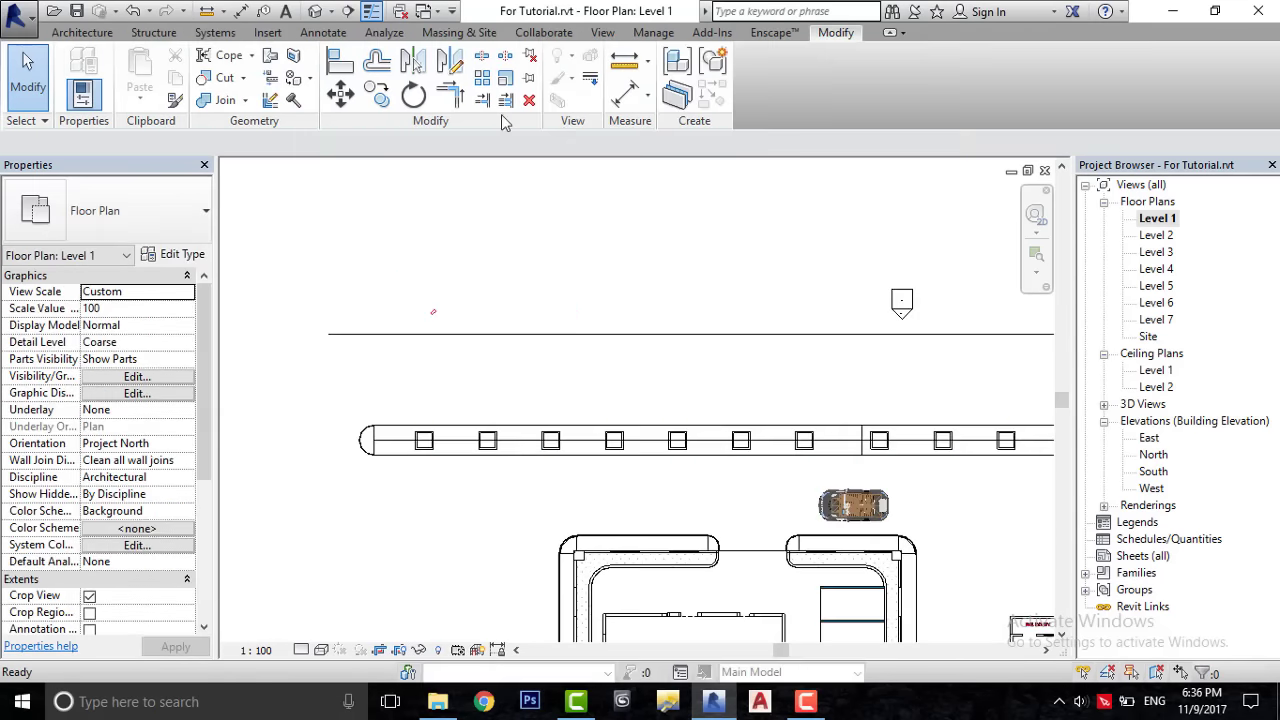
click(314, 12)
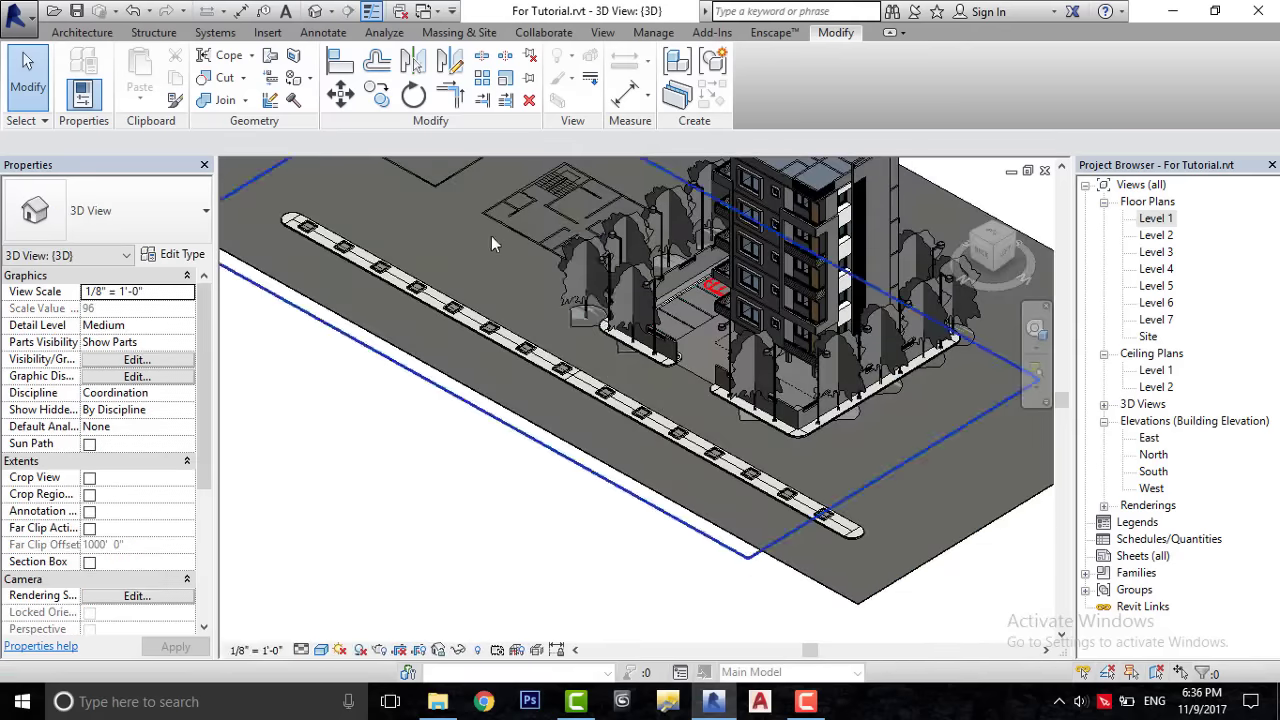
scroll(491, 235, up, 3)
scroll(906, 454, up, 2)
scroll(906, 454, up, 2)
scroll(878, 348, down, 1)
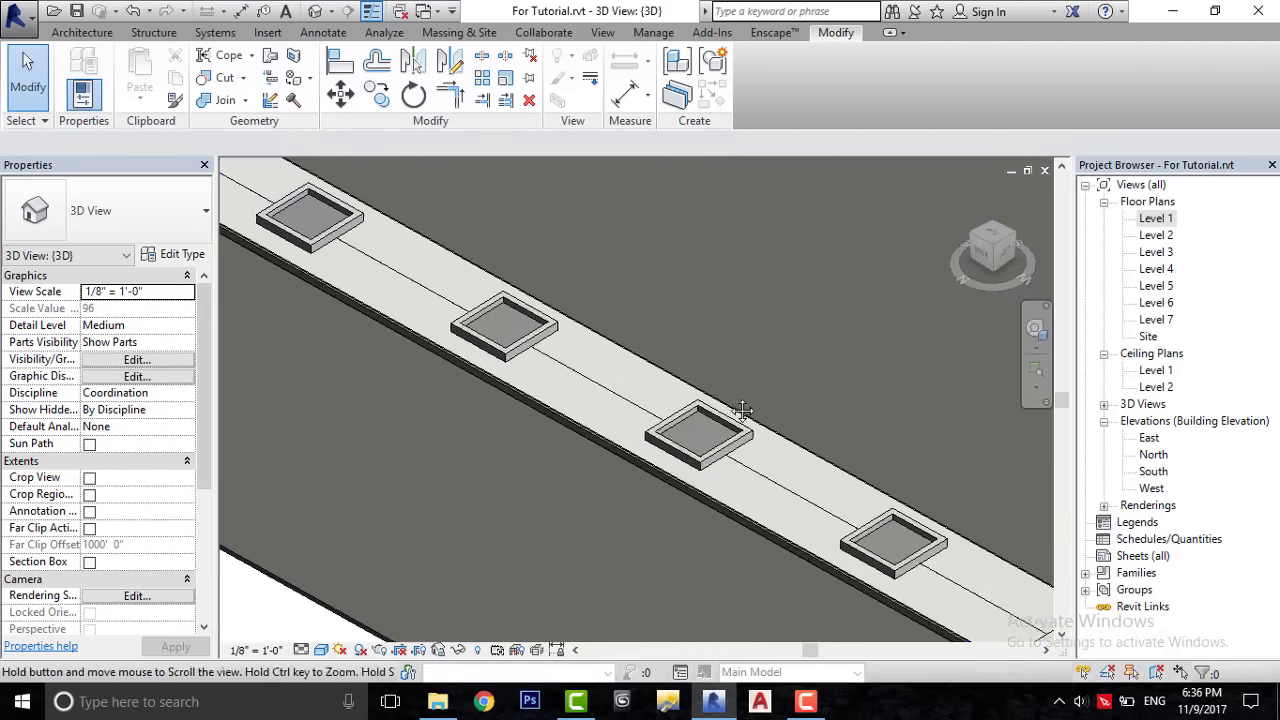
middle_drag(878, 348, 560, 652)
- Set the 3D visual style to Realistic, then return to the Level 1 floor plan
click(305, 650)
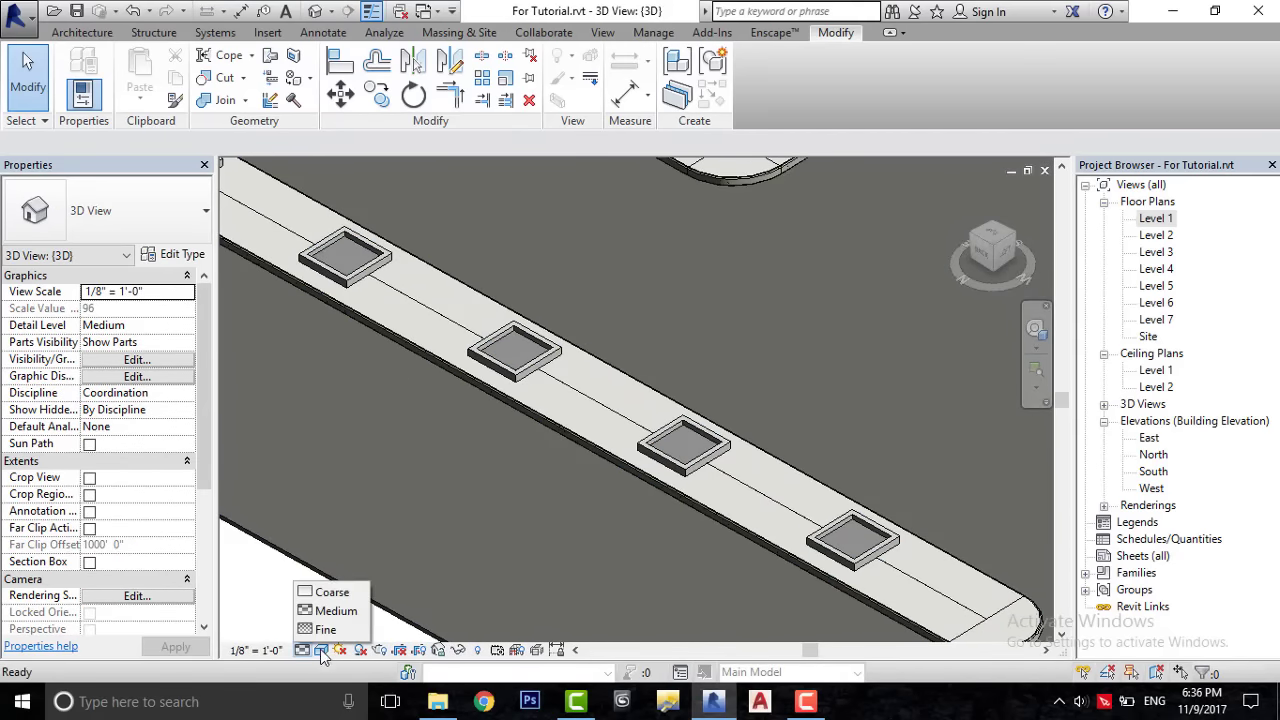
click(321, 650)
click(374, 617)
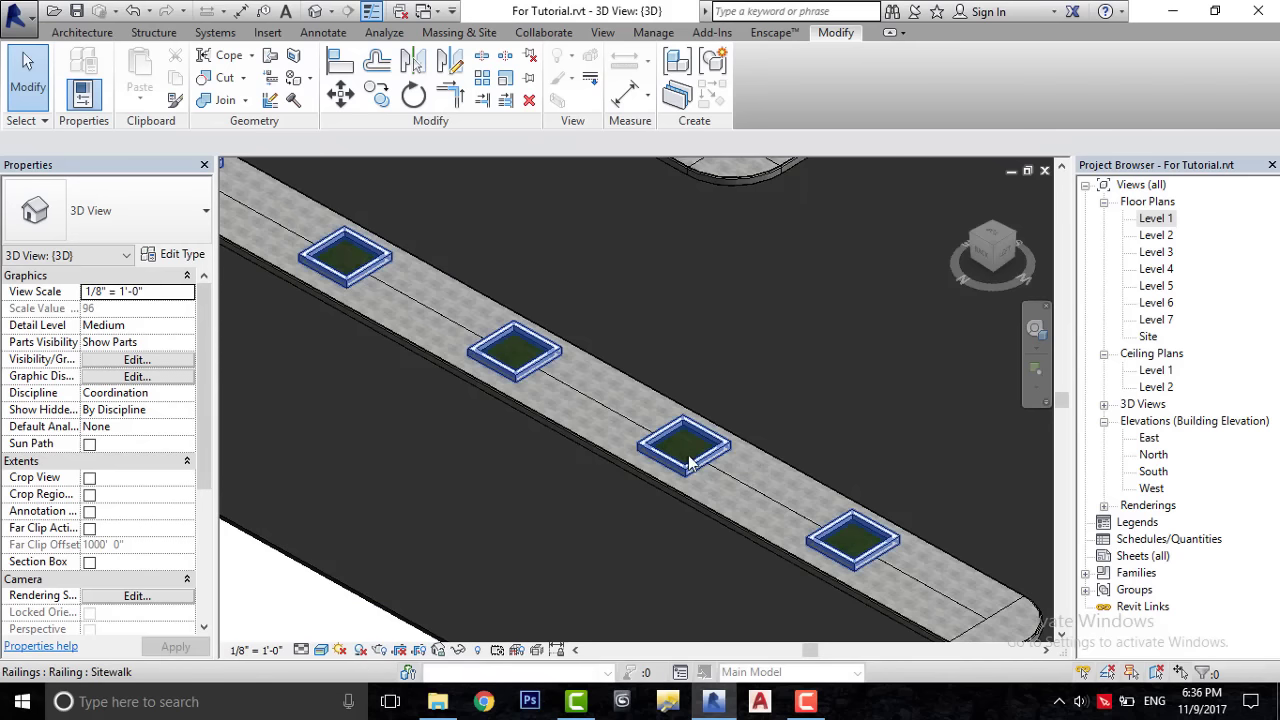
scroll(688, 462, down, 4)
middle_drag(666, 500, 688, 515)
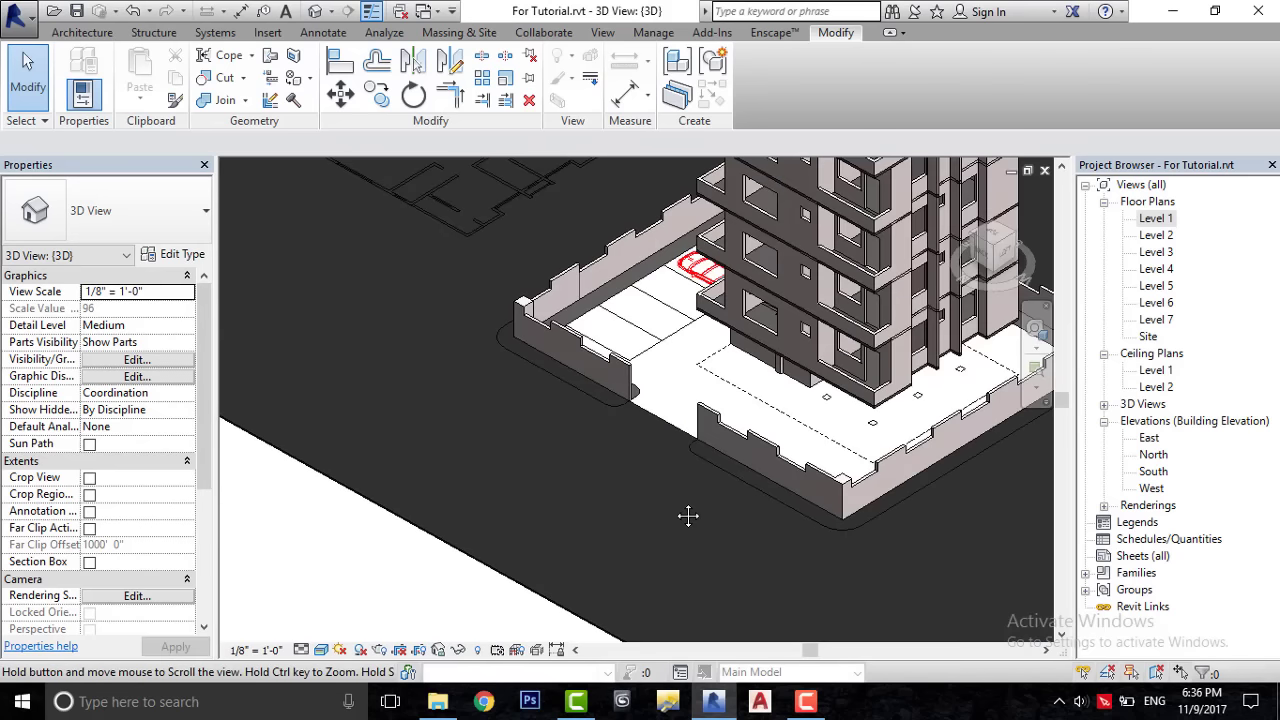
double_click(1155, 218)
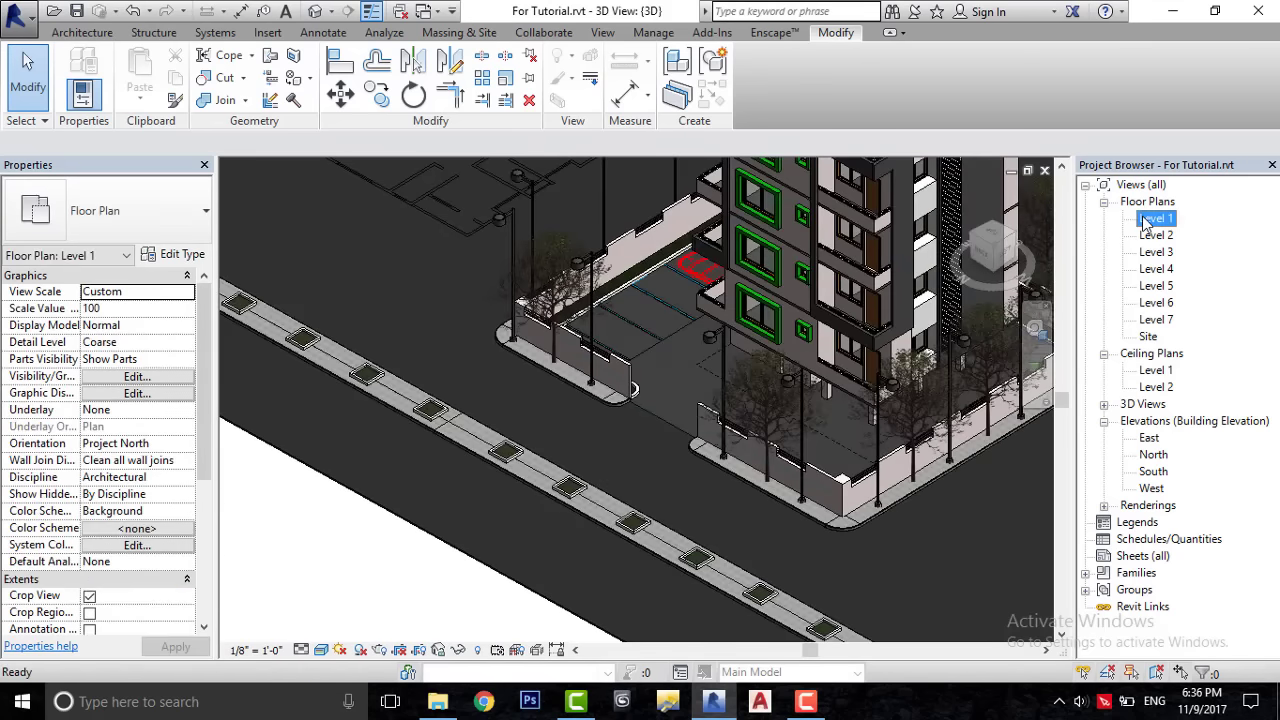
scroll(840, 567, up, 2)
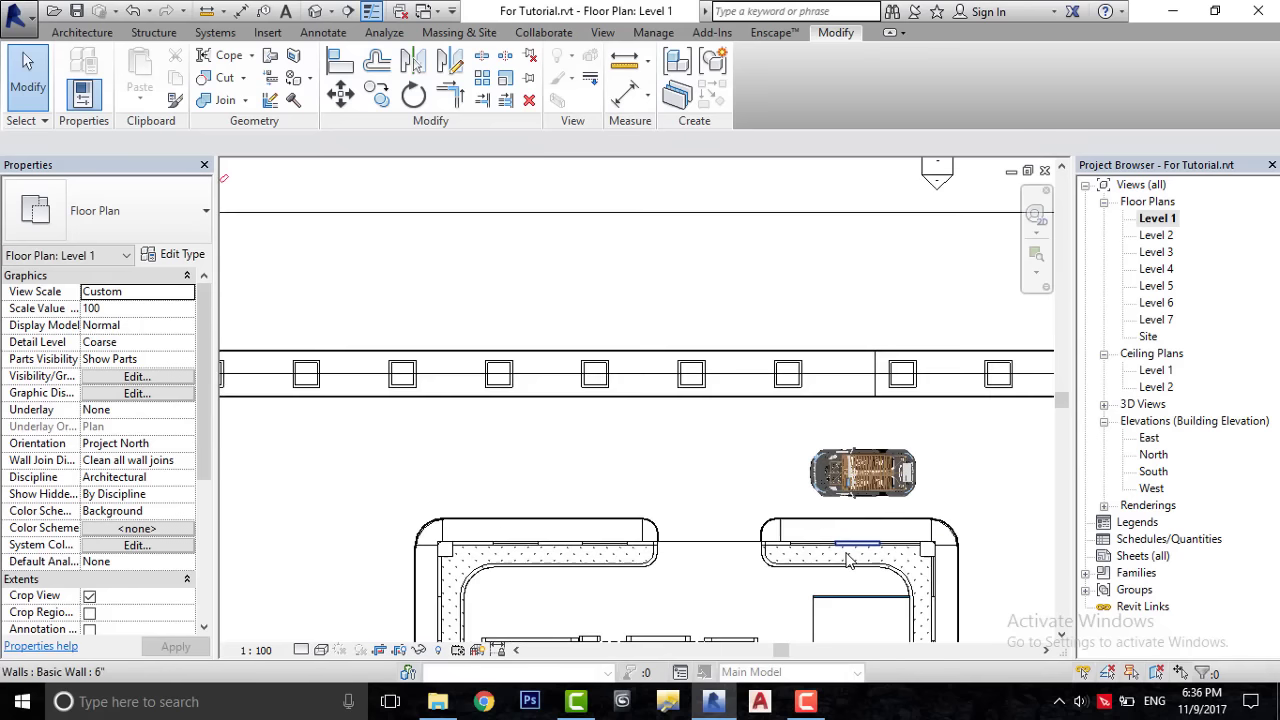
- Unhide the hidden aspen tree category in the Level 1 plan, then select a tree
click(437, 650)
click(572, 500)
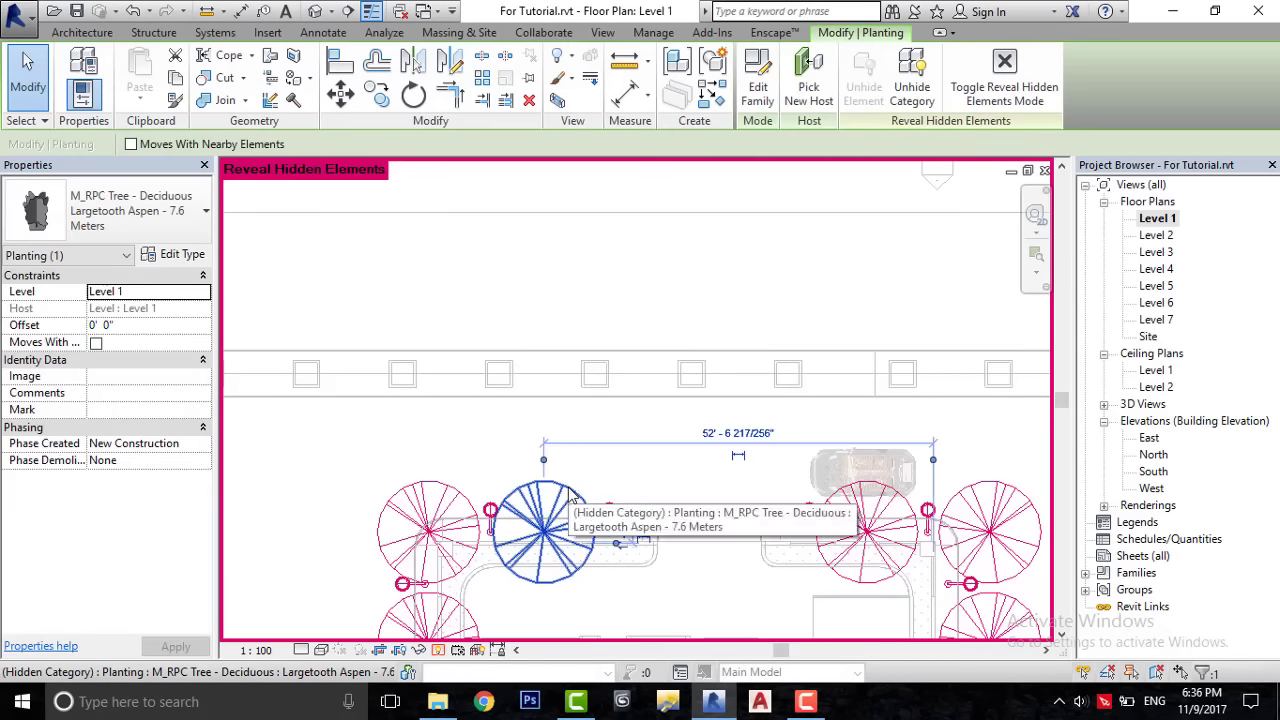
right_click(572, 500)
mouse_move(637, 354)
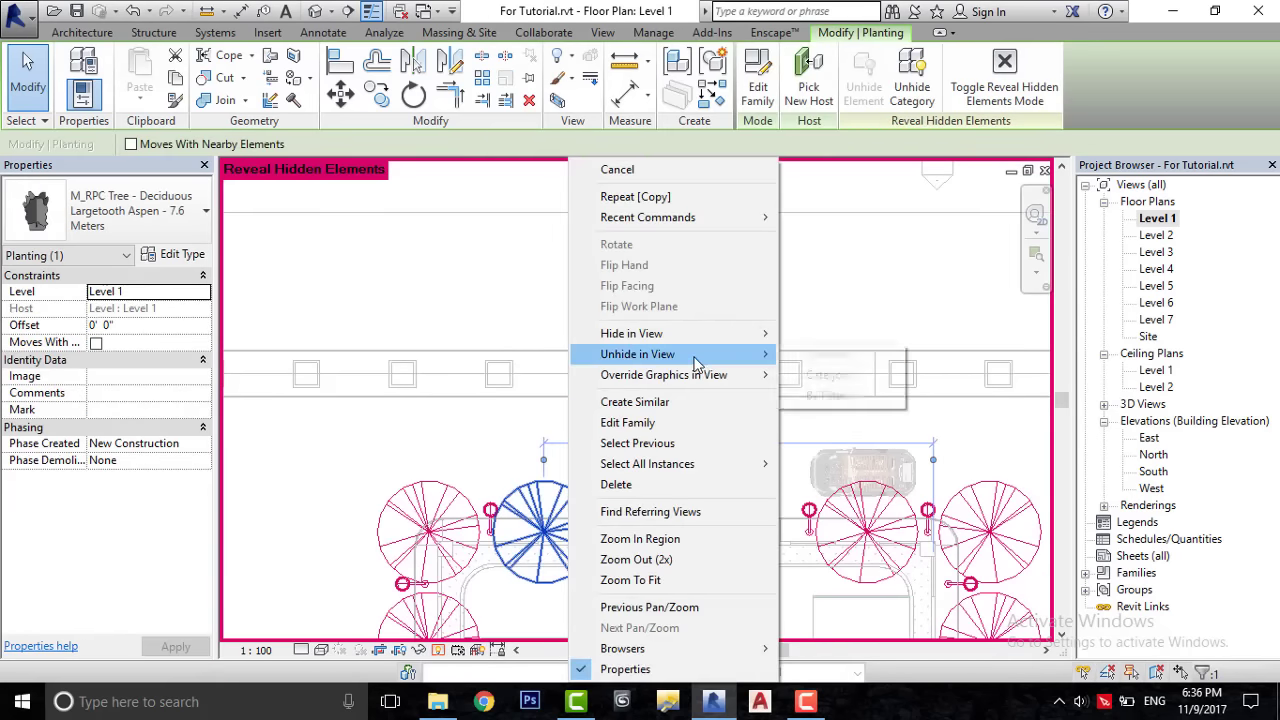
click(822, 375)
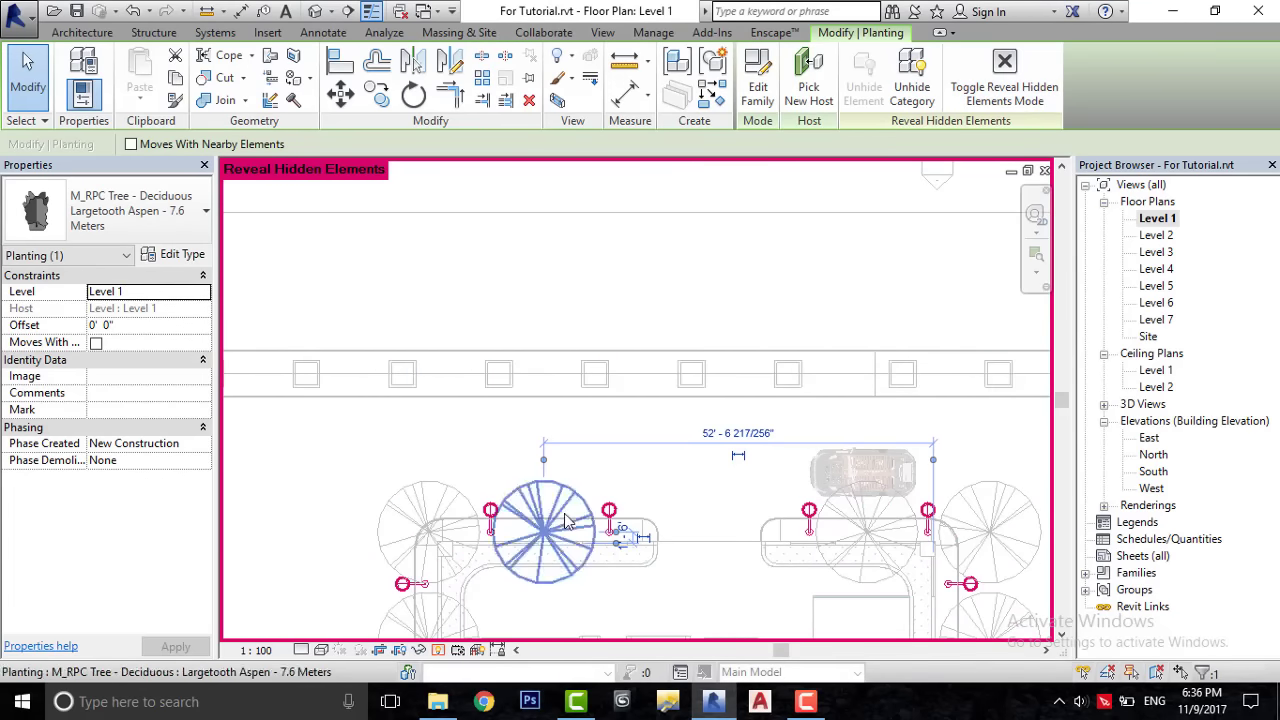
click(1005, 62)
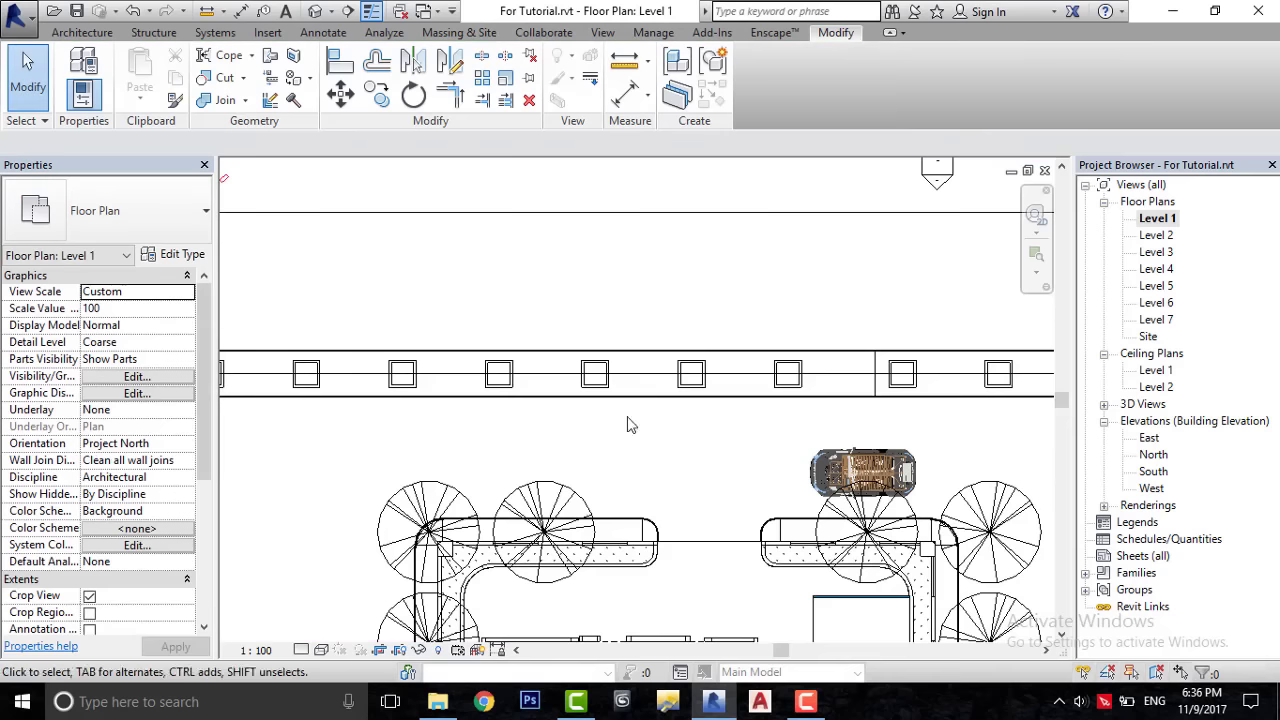
click(557, 500)
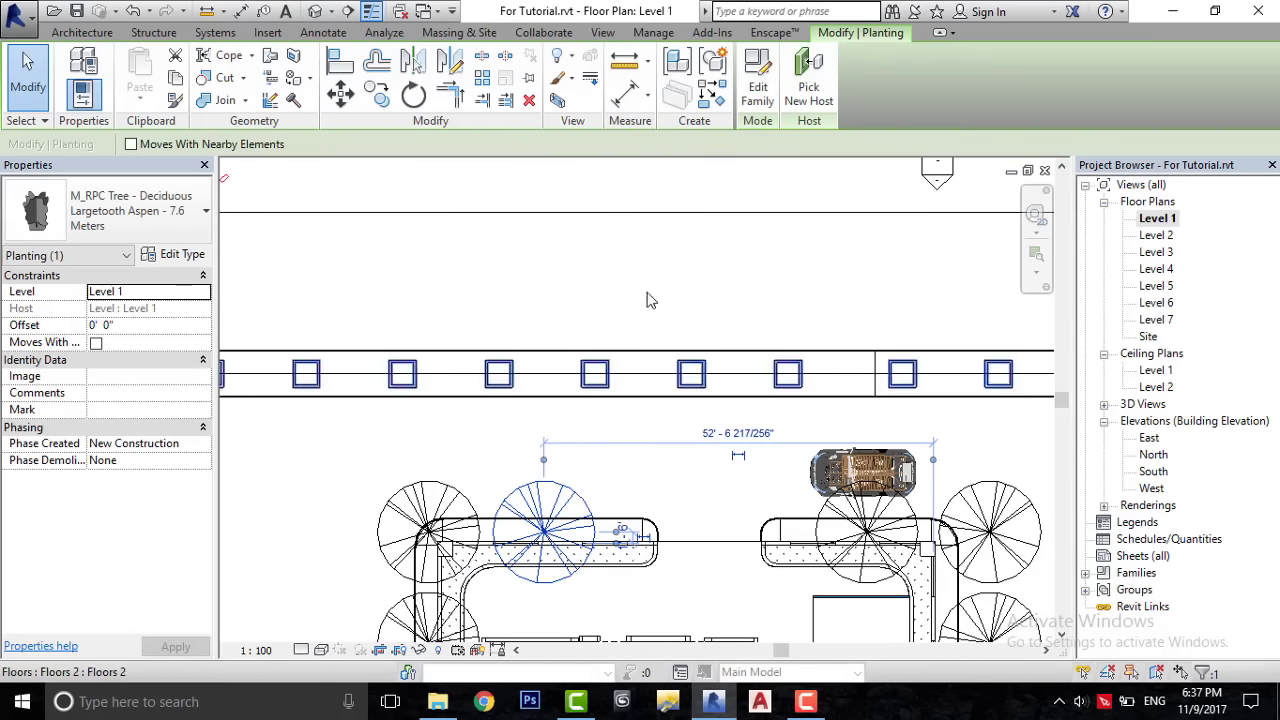
- Place similar aspen trees on five consecutive median squares
click(718, 100)
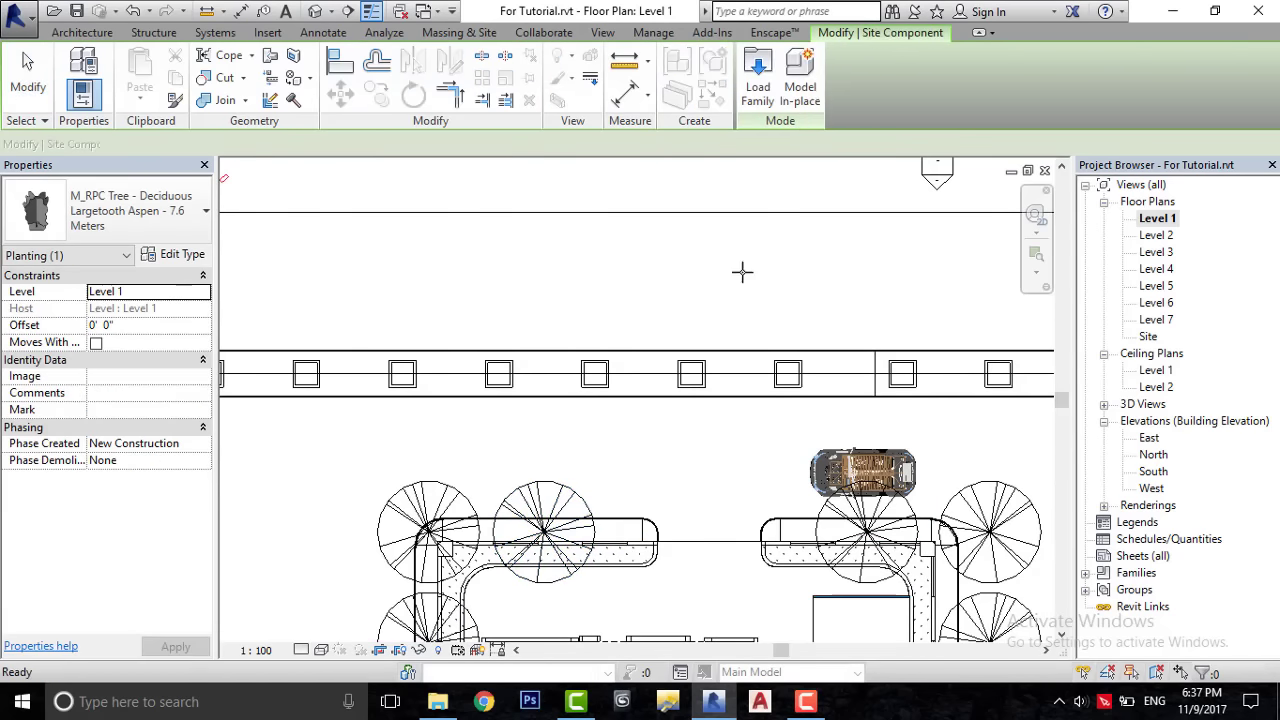
scroll(691, 352, up, 2)
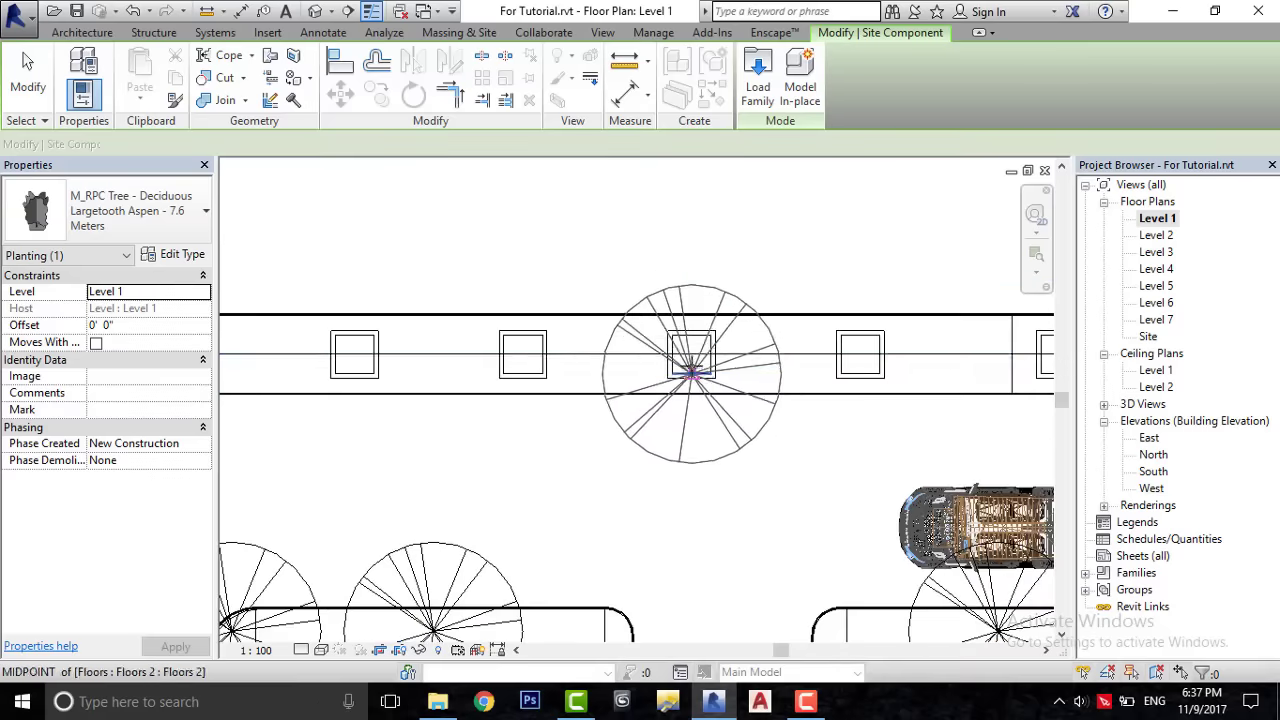
click(619, 385)
scroll(619, 385, down, 2)
scroll(780, 390, up, 2)
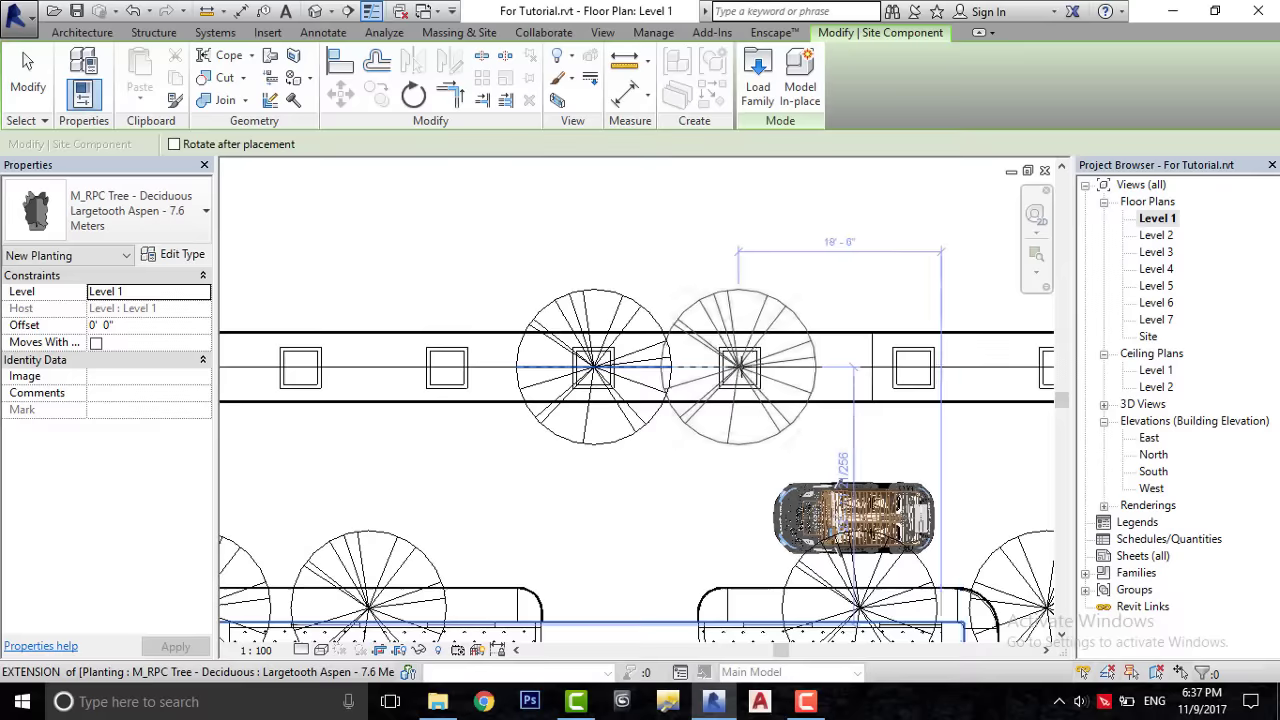
click(738, 368)
scroll(738, 368, down, 1)
middle_drag(738, 368, 312, 371)
click(466, 372)
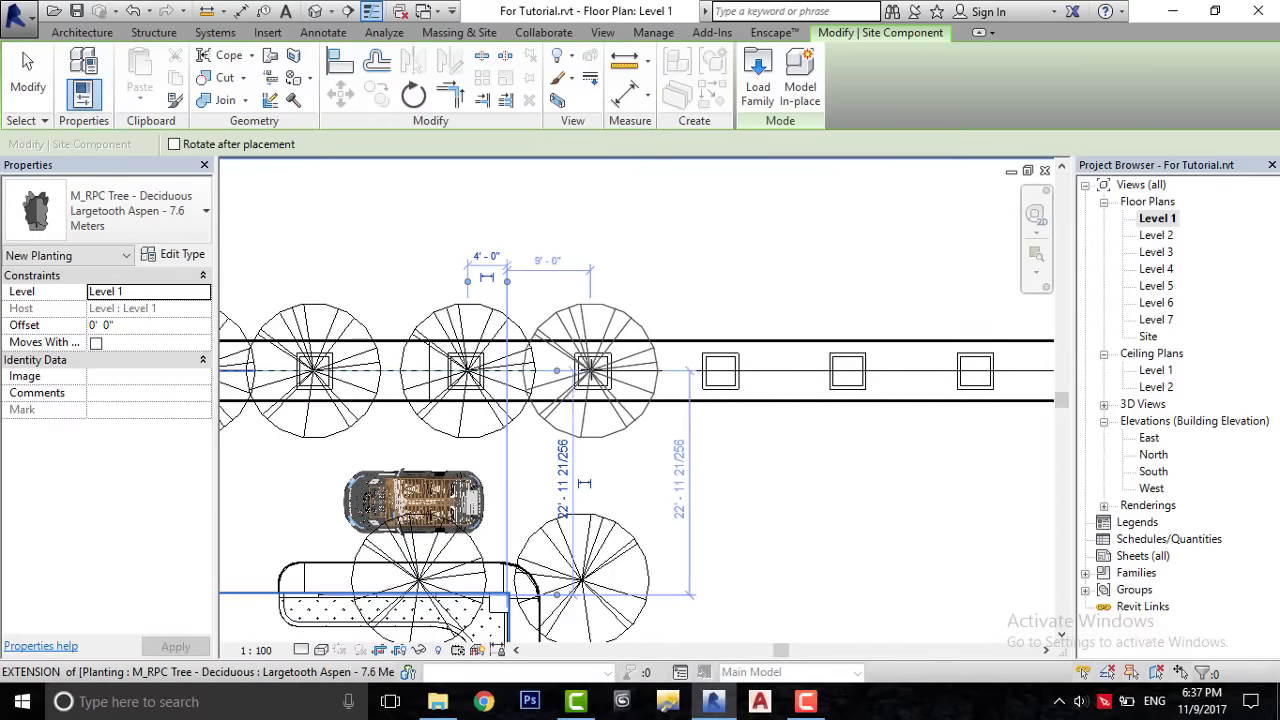
click(592, 371)
click(720, 371)
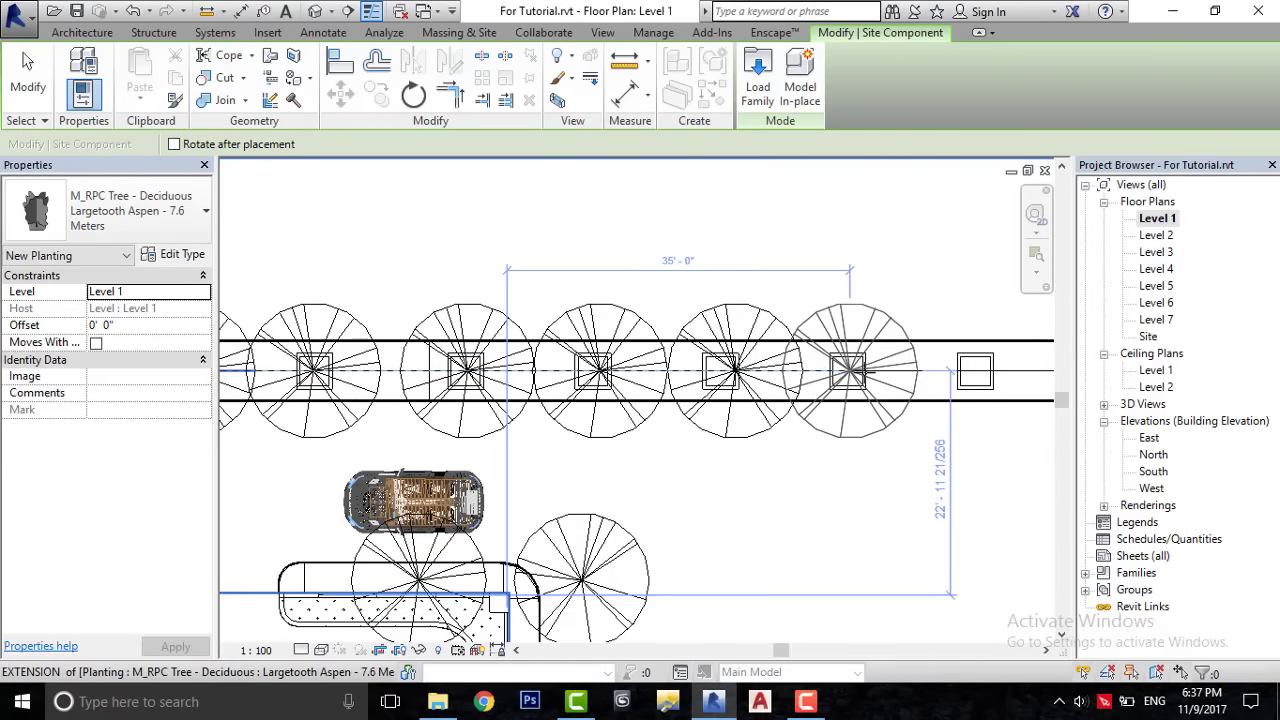
- Place aspen trees on the two empty squares at the median's left end
scroll(900, 380, up, 1)
scroll(900, 380, up, 1)
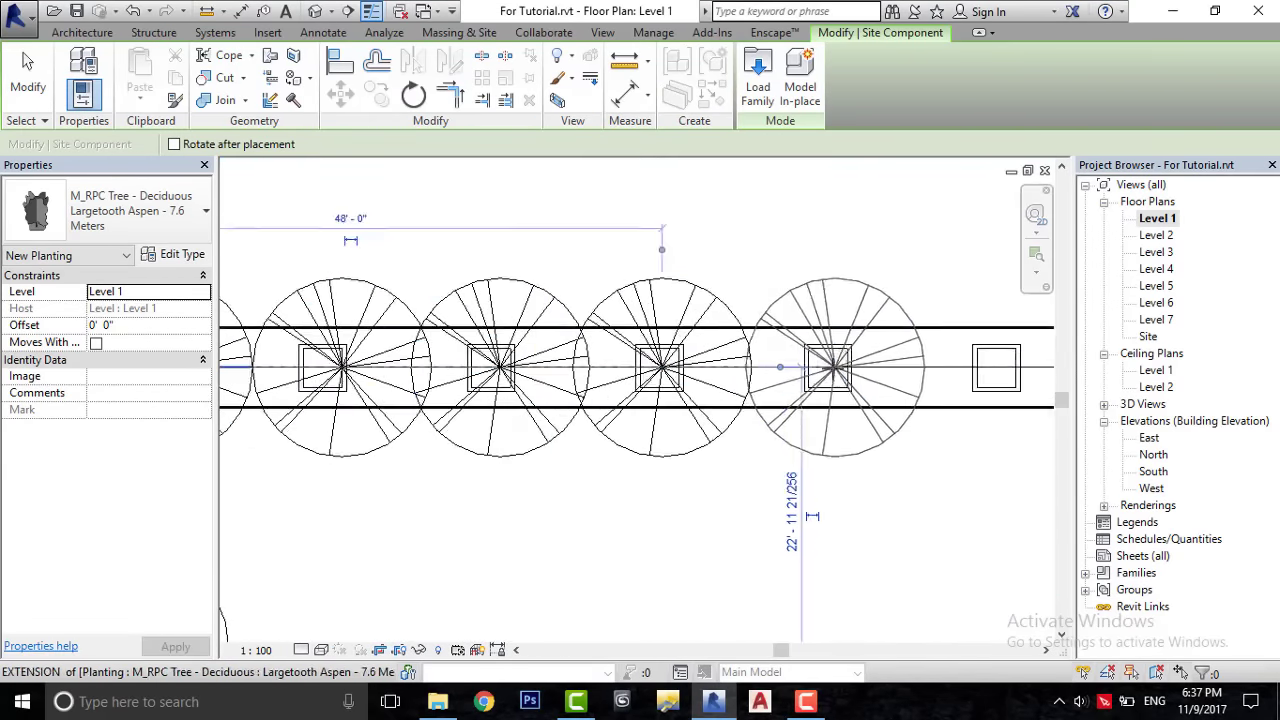
middle_drag(830, 368, 694, 474)
scroll(694, 474, up, 1)
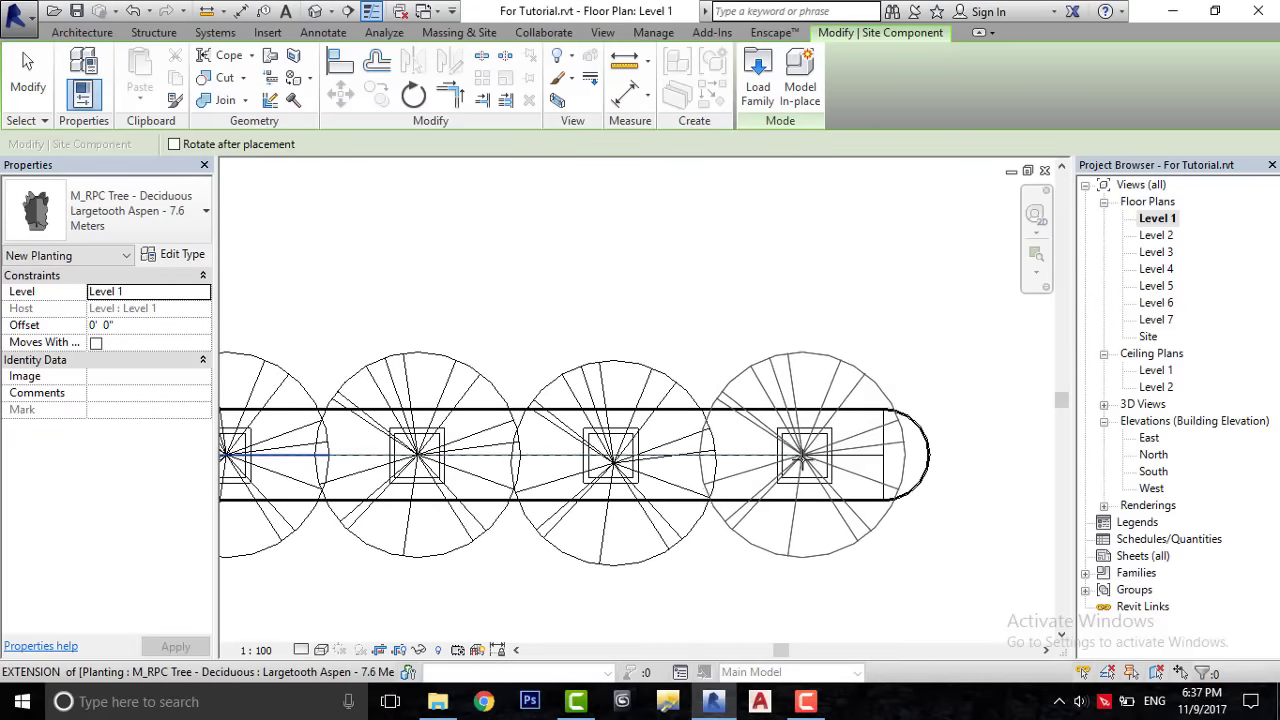
scroll(803, 455, down, 2)
middle_drag(700, 400, 760, 520)
scroll(760, 520, up, 1)
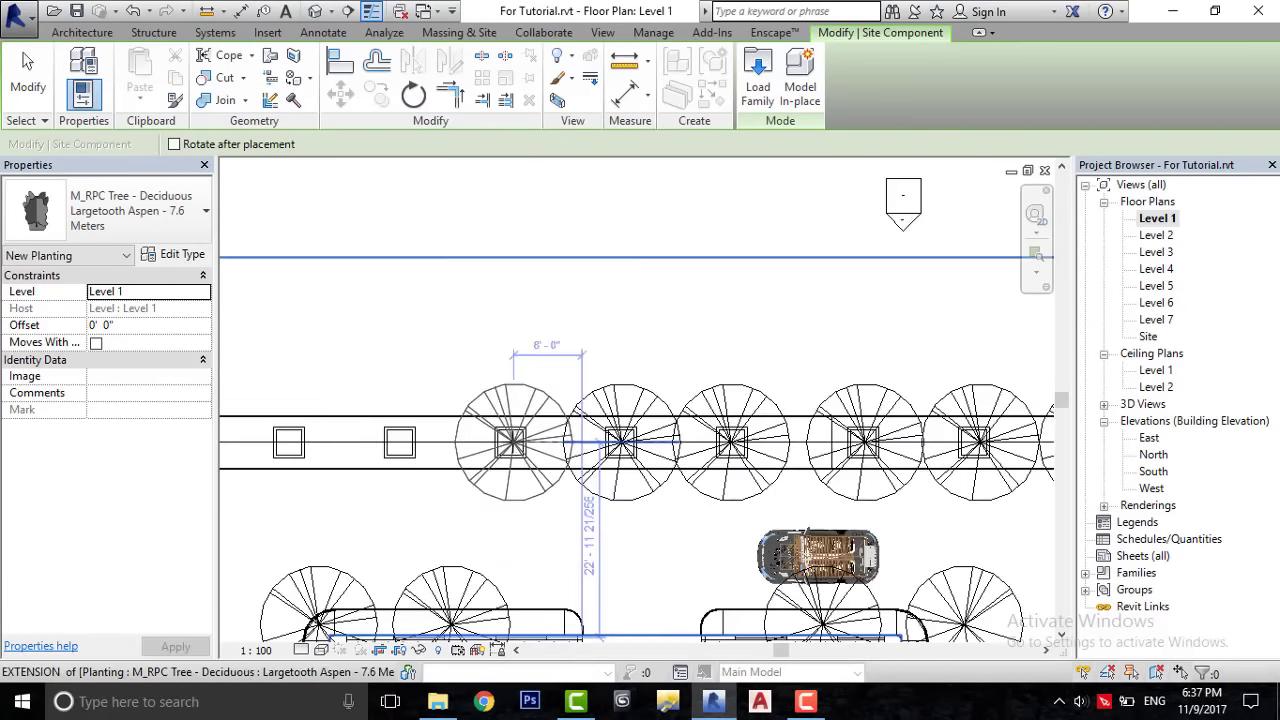
middle_drag(330, 460, 645, 509)
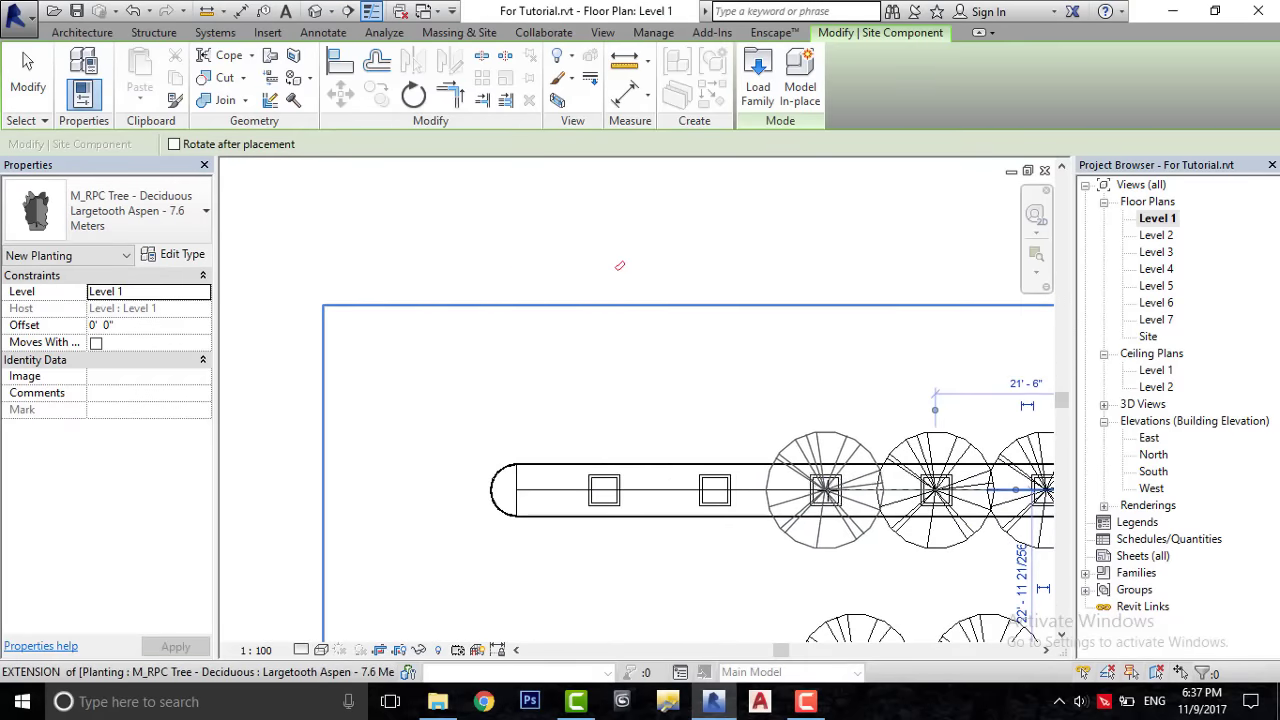
scroll(826, 490, up, 2)
click(631, 490)
click(437, 490)
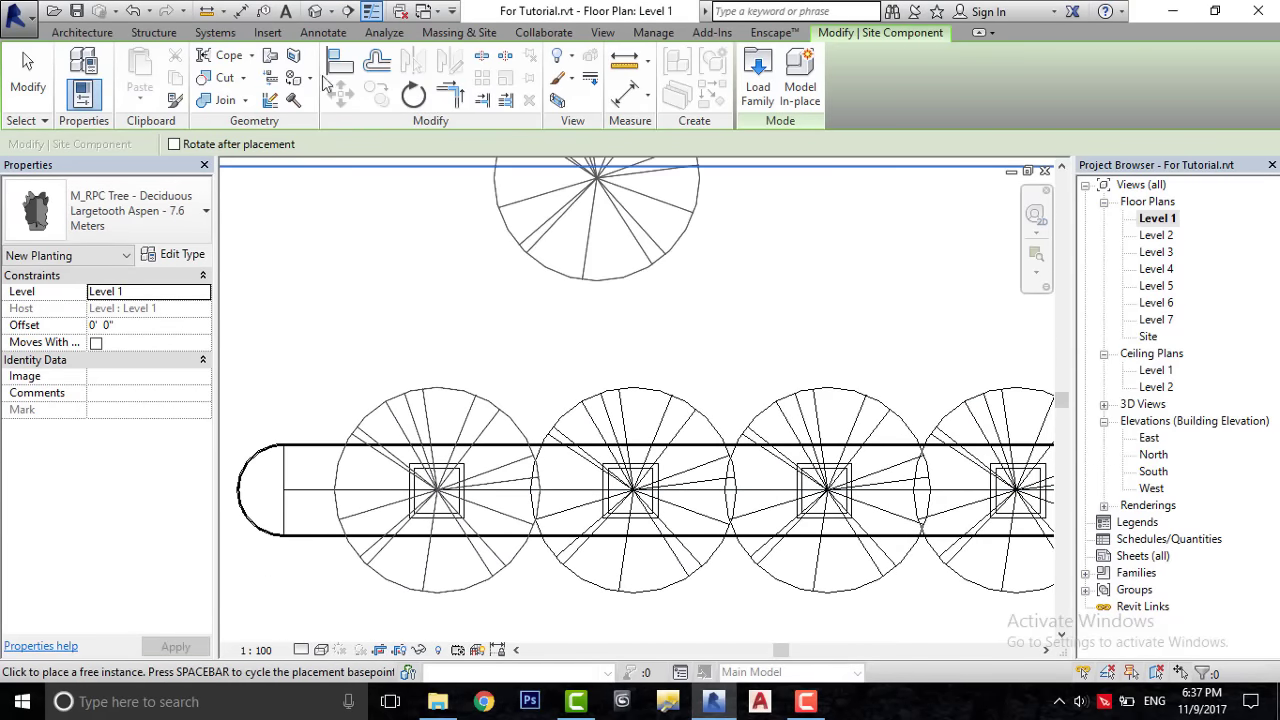
- Switch to the 3D view and cancel tree placement
click(320, 16)
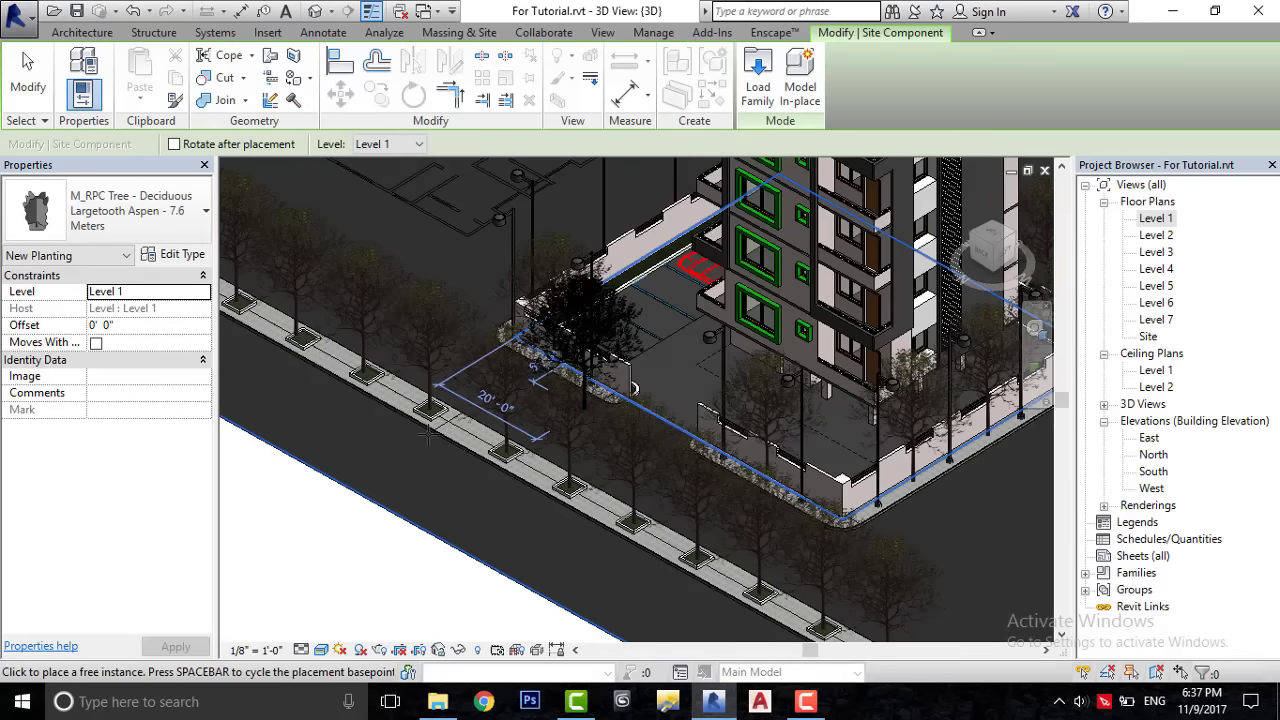
shift+middle_drag(352, 502, 352, 520)
right_click(352, 520)
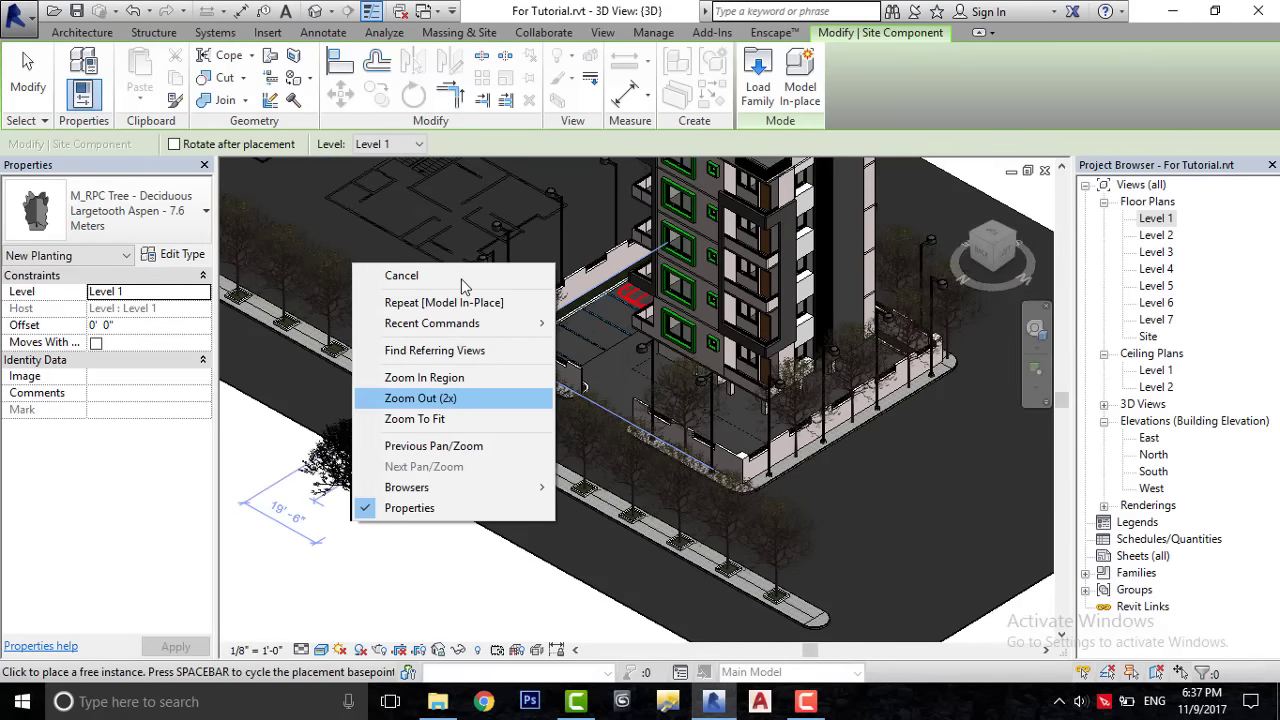
click(430, 280)
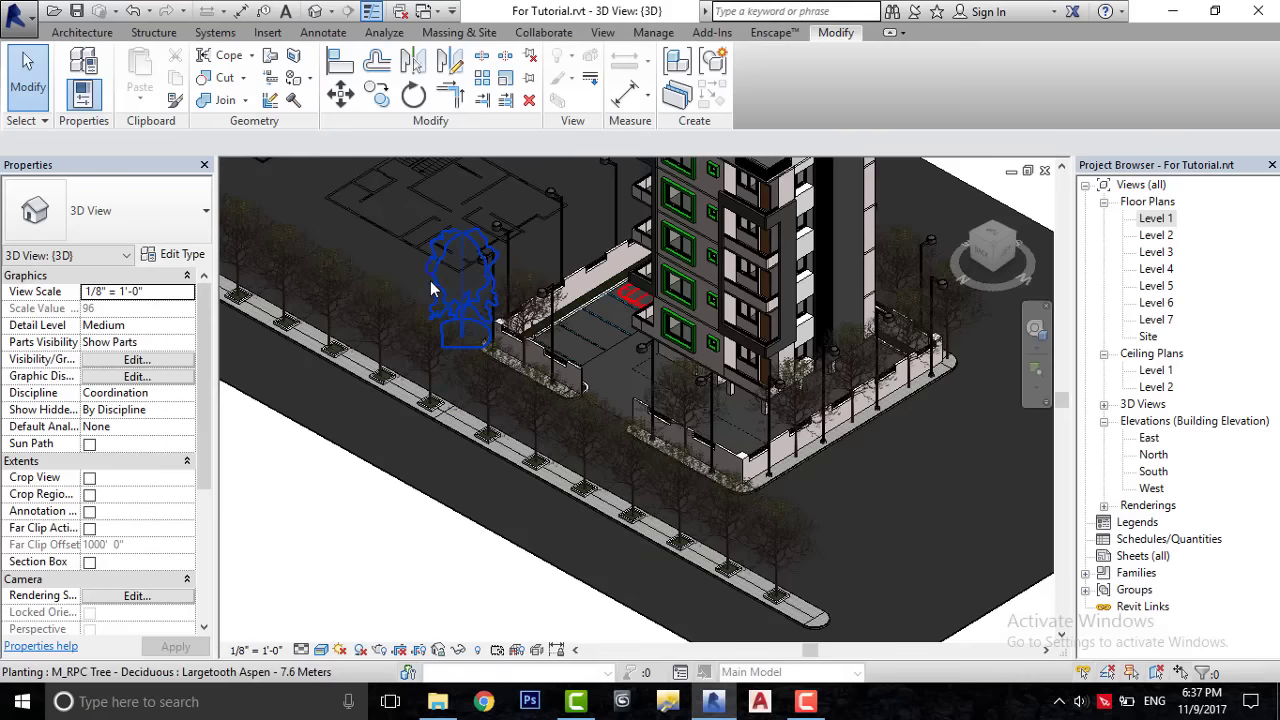
- Duplicate a sidewalk tree's type as Largetooth Aspen - 7.6 Meters 2
click(590, 450)
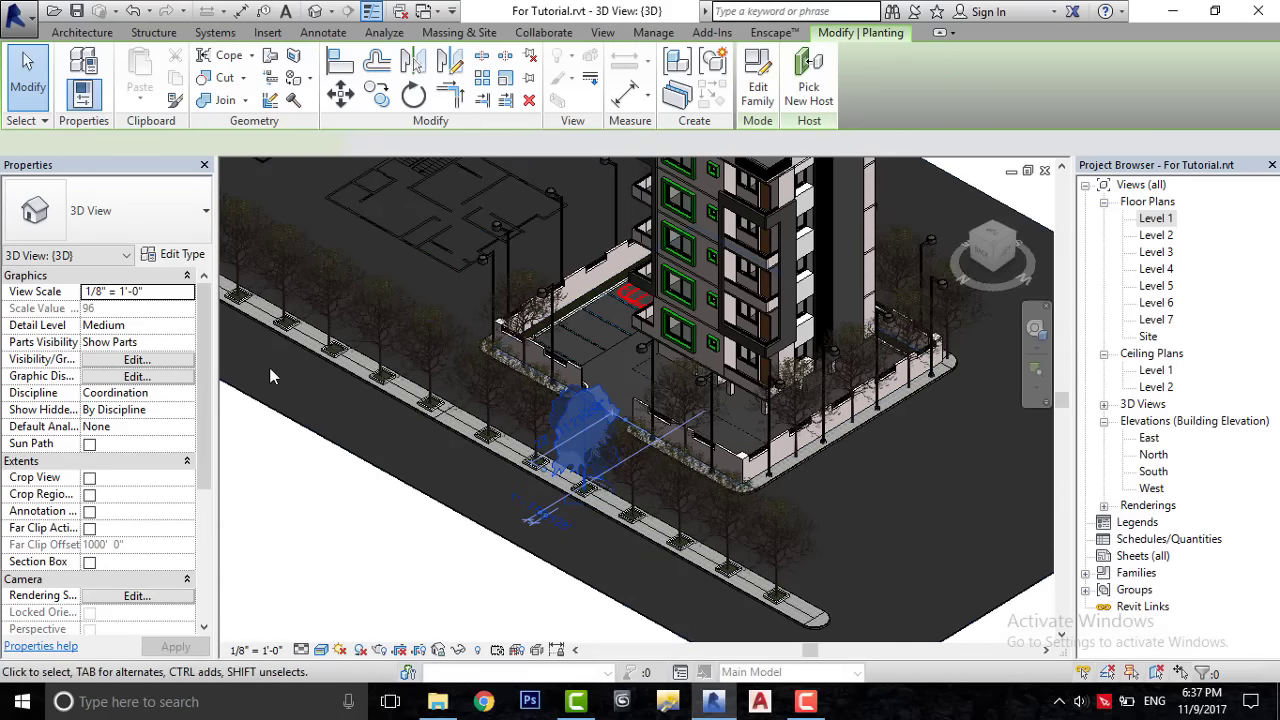
click(178, 254)
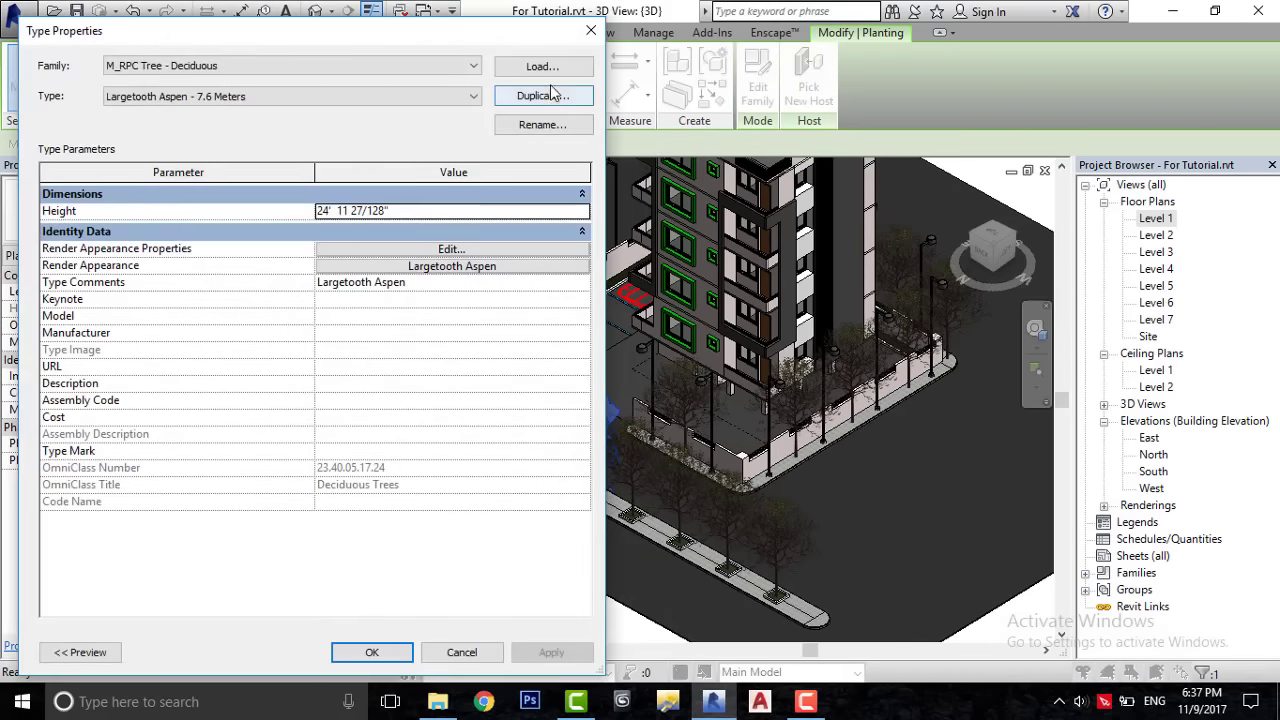
click(553, 93)
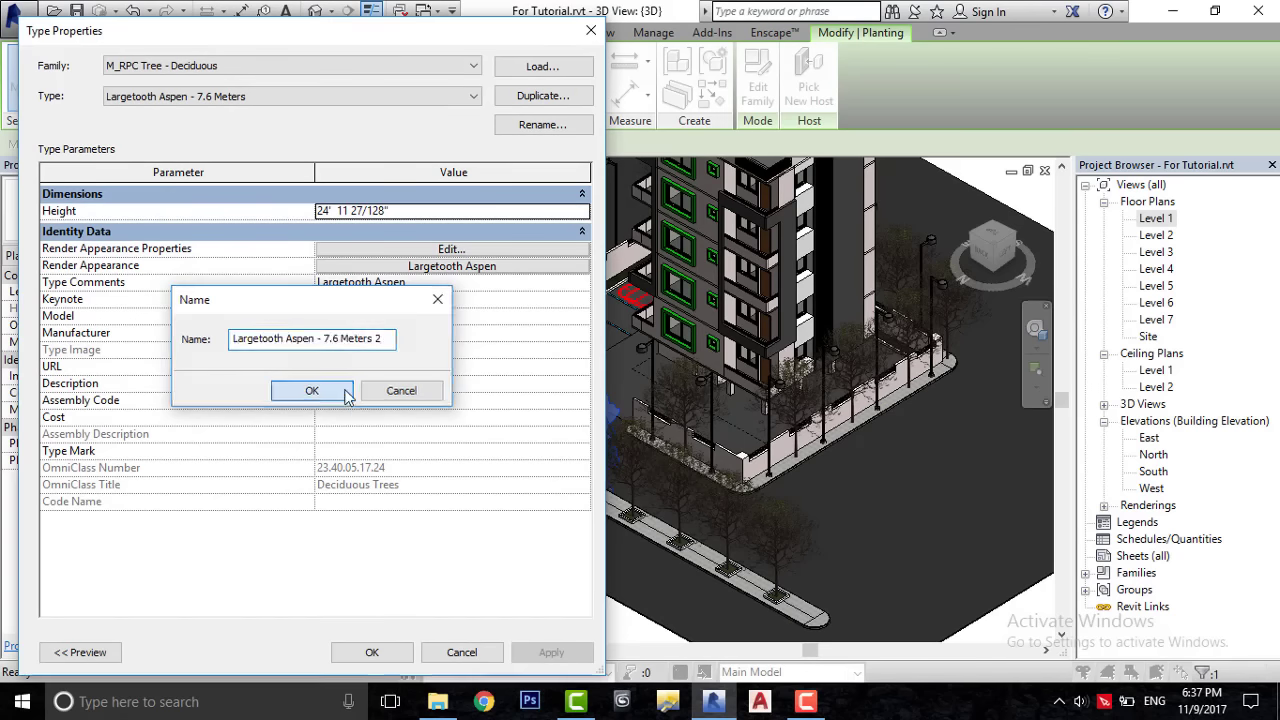
click(313, 391)
- Set the new type's render appearance to American Beech [Fall] and apply it
click(472, 270)
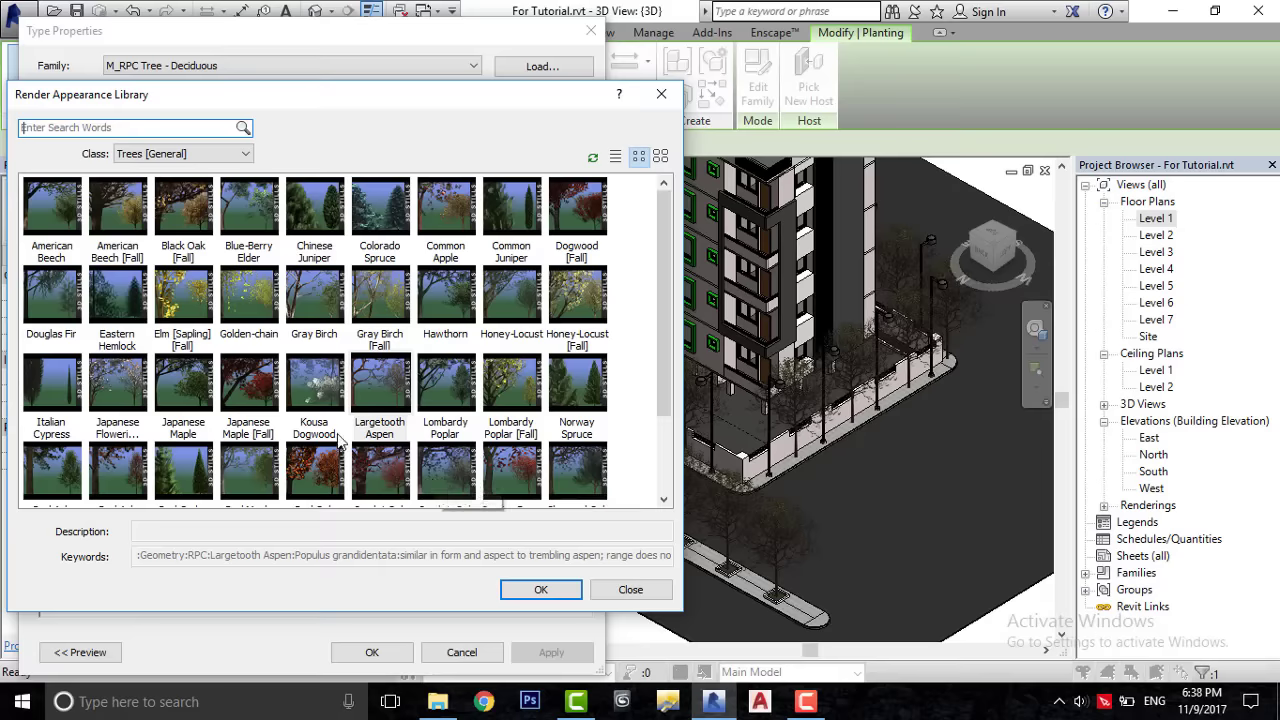
scroll(290, 398, down, 2)
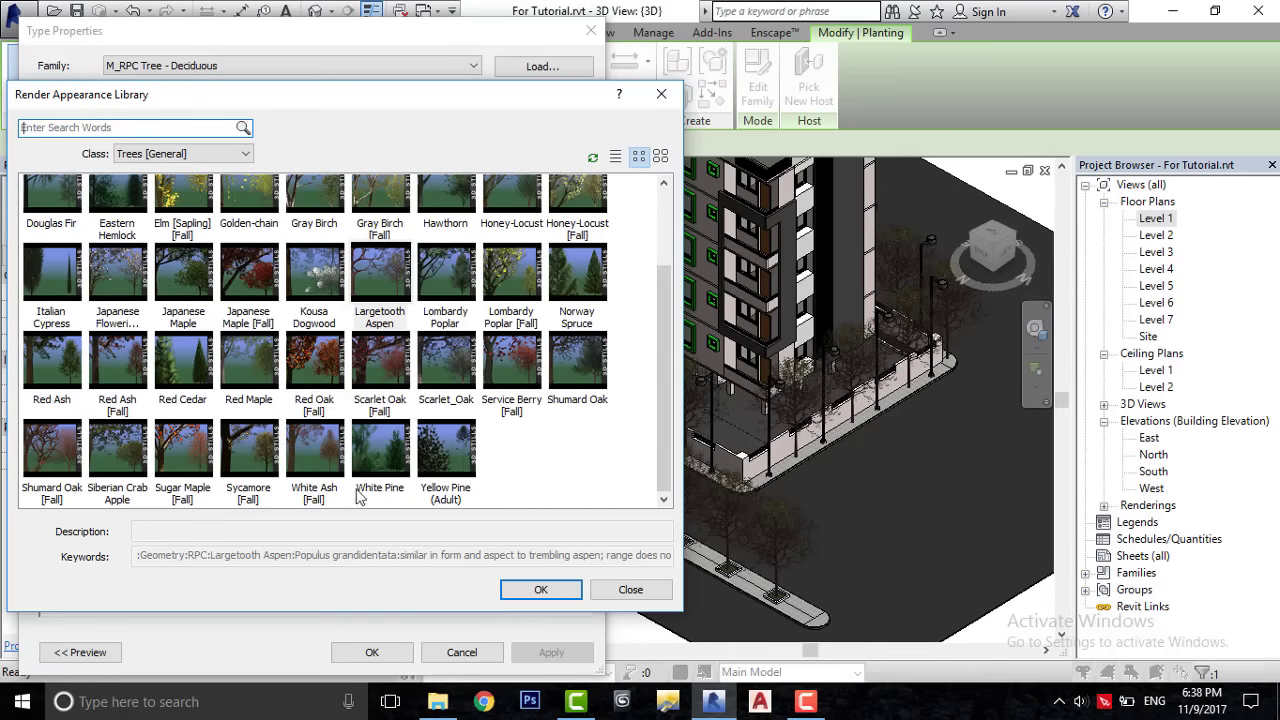
scroll(281, 478, up, 2)
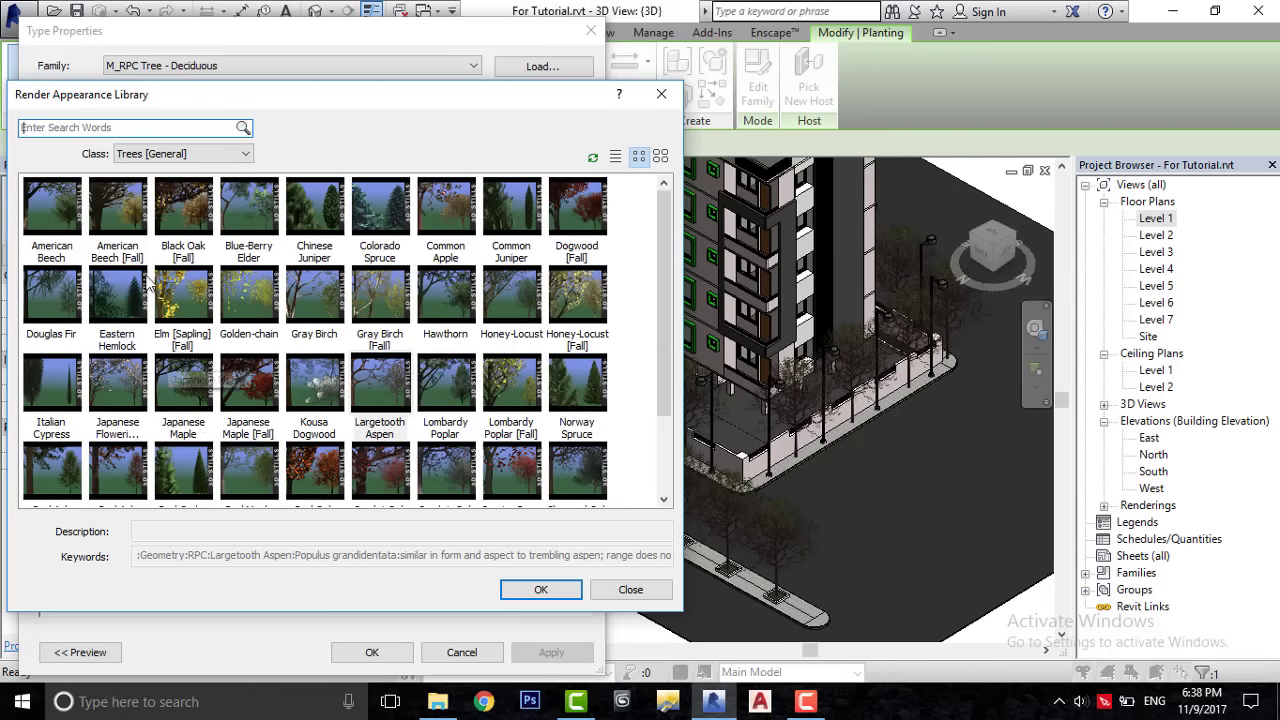
click(127, 234)
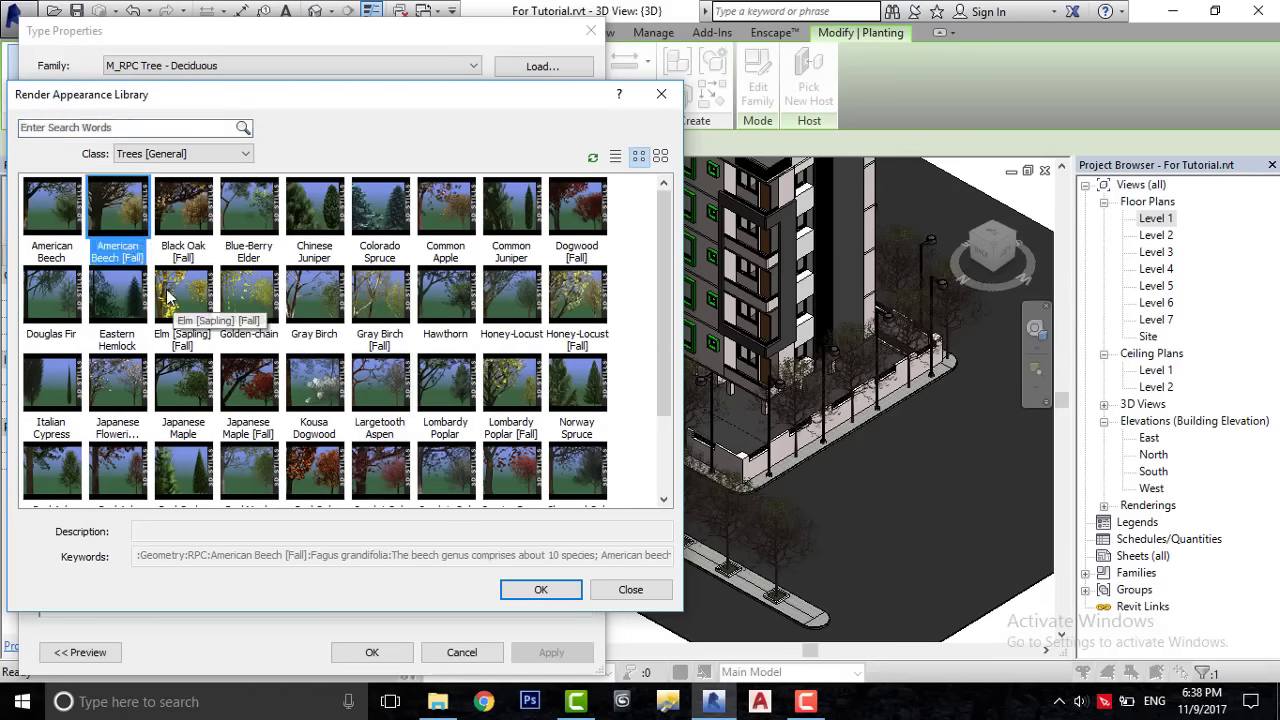
click(540, 589)
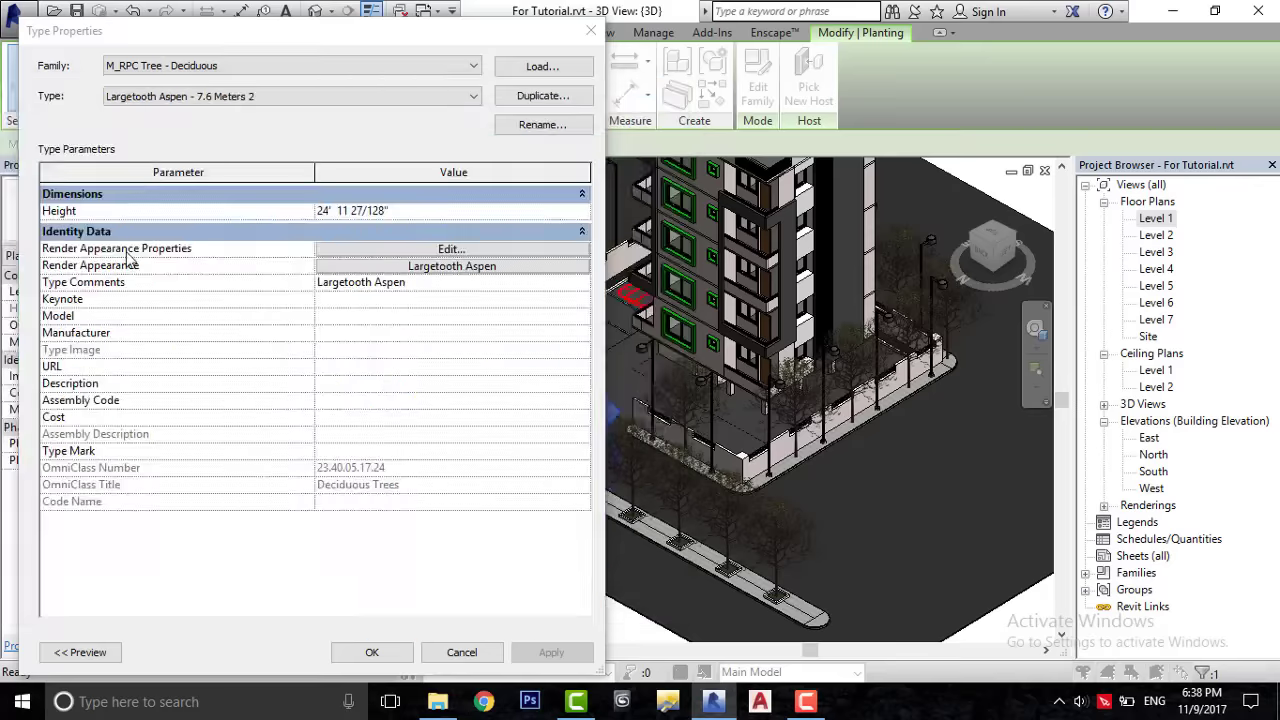
click(384, 650)
click(429, 584)
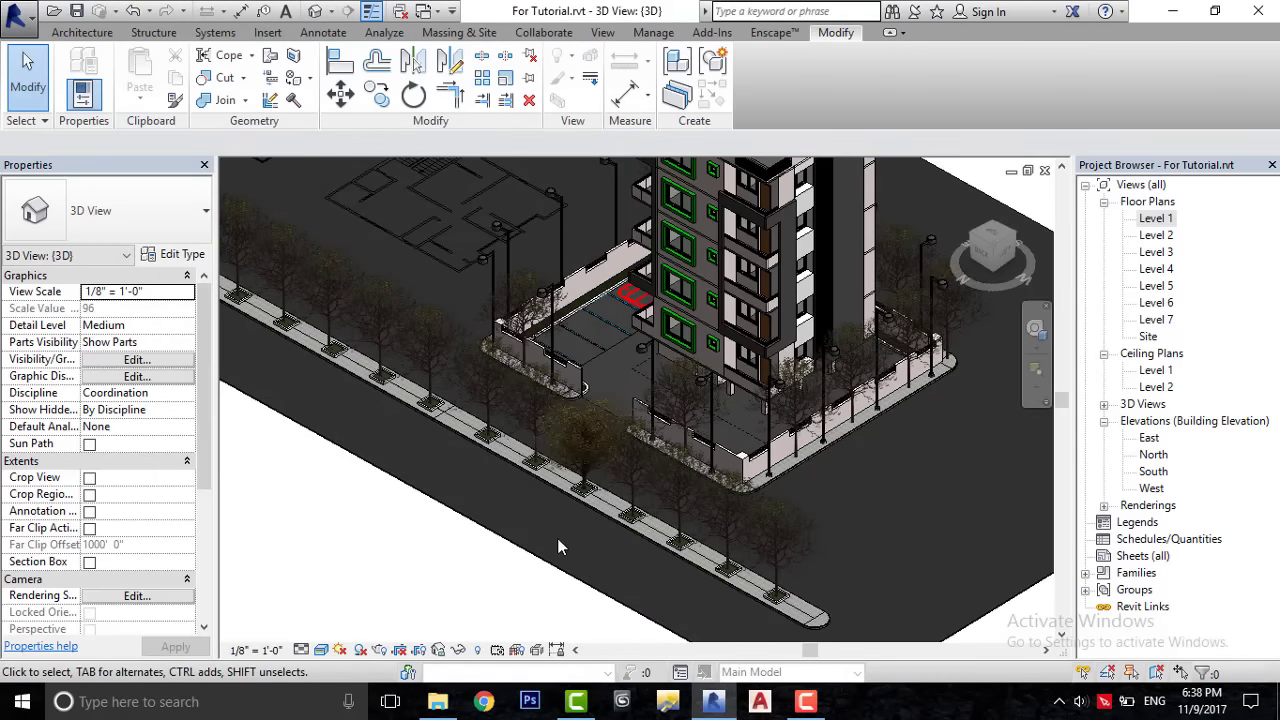
- Switch the 3D view's visual style to Shaded
scroll(558, 541, up, 1)
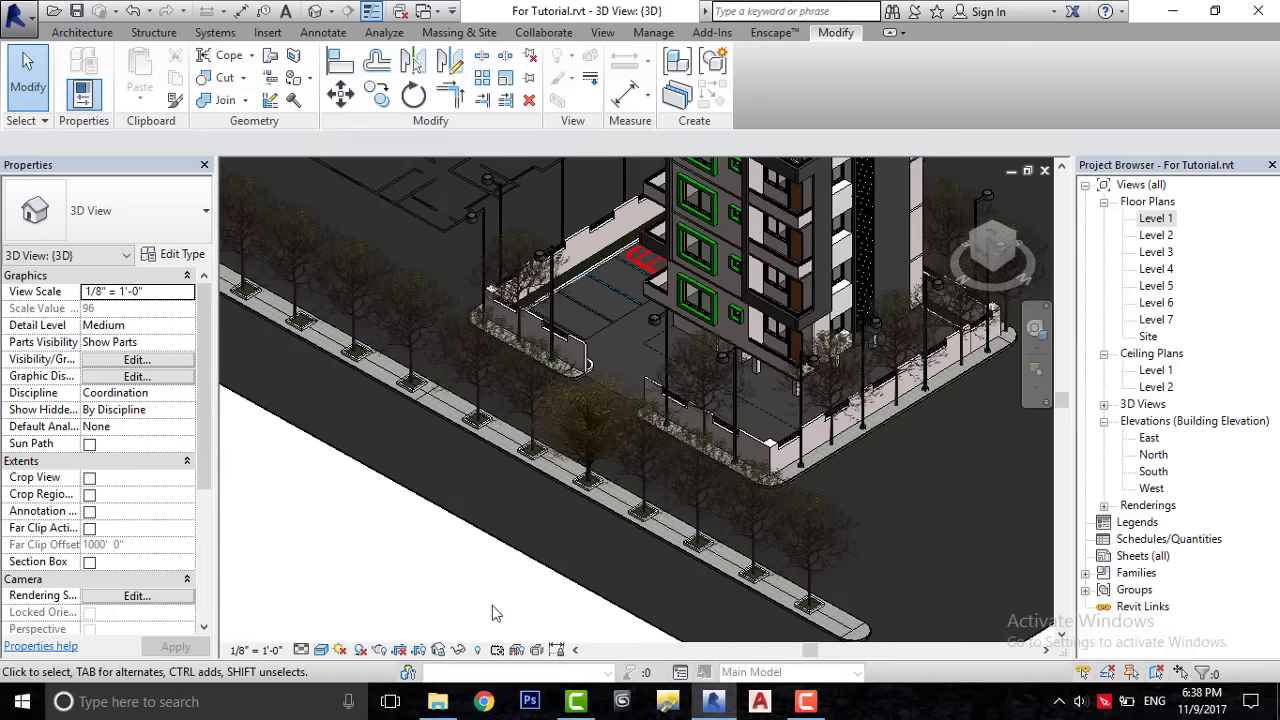
click(321, 650)
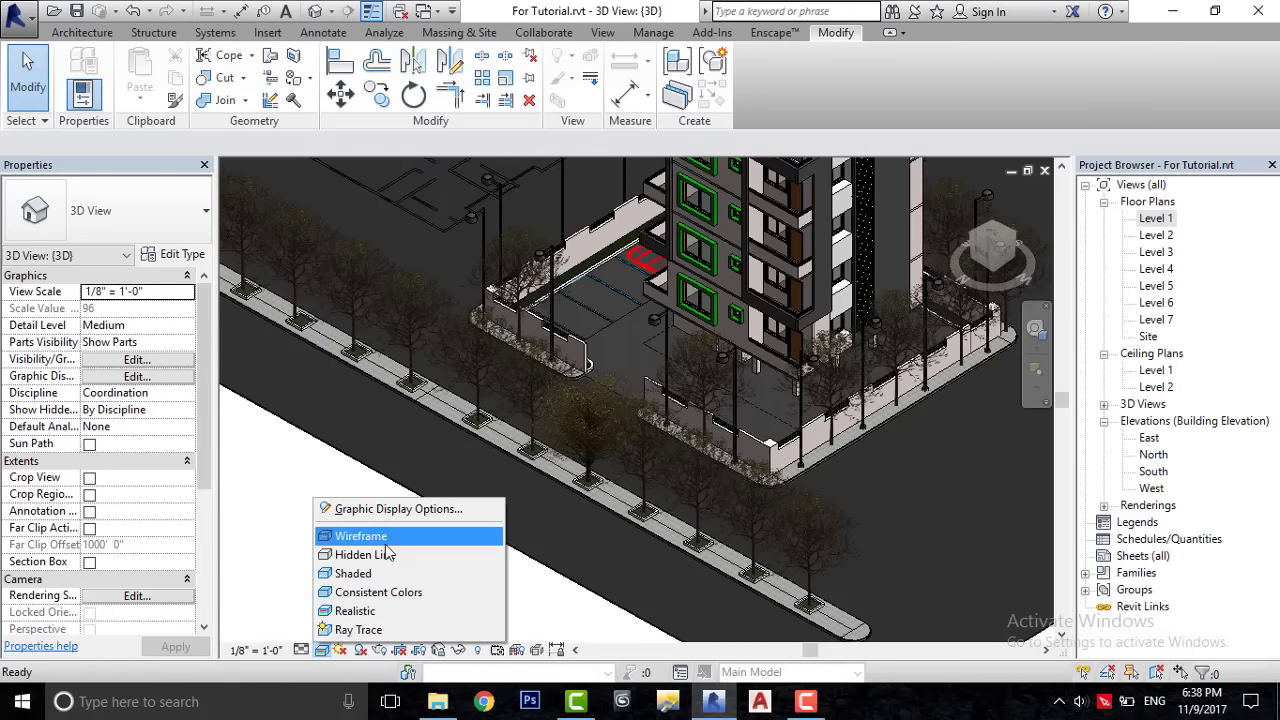
click(352, 573)
scroll(636, 457, up, 2)
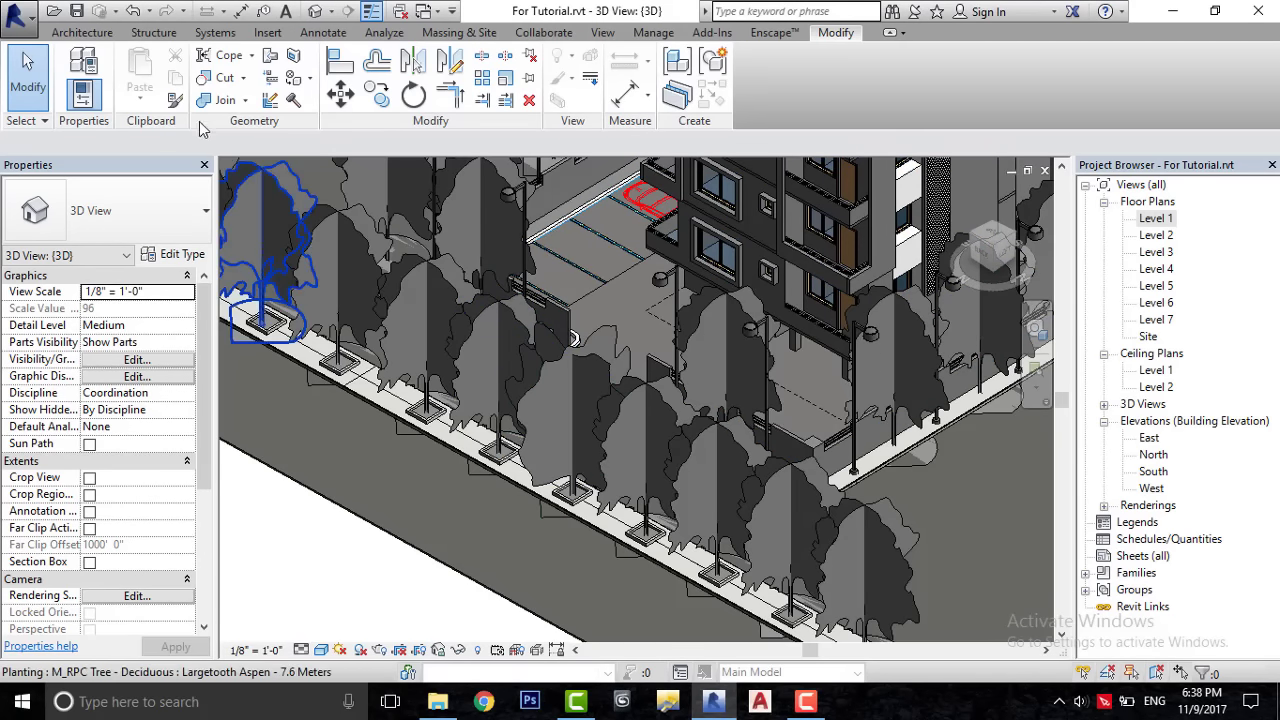
- Match five more sidewalk trees to the Largetooth Aspen - 7.6 Meters 2 type
click(175, 101)
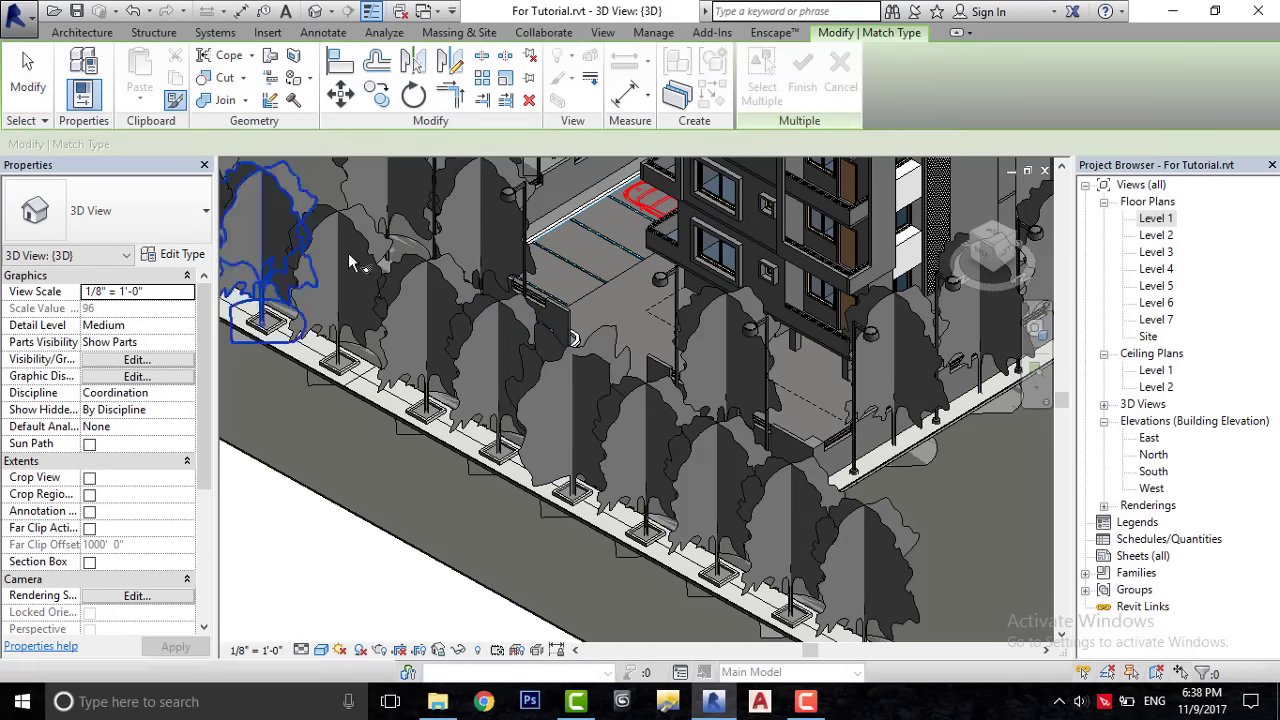
click(545, 383)
click(545, 388)
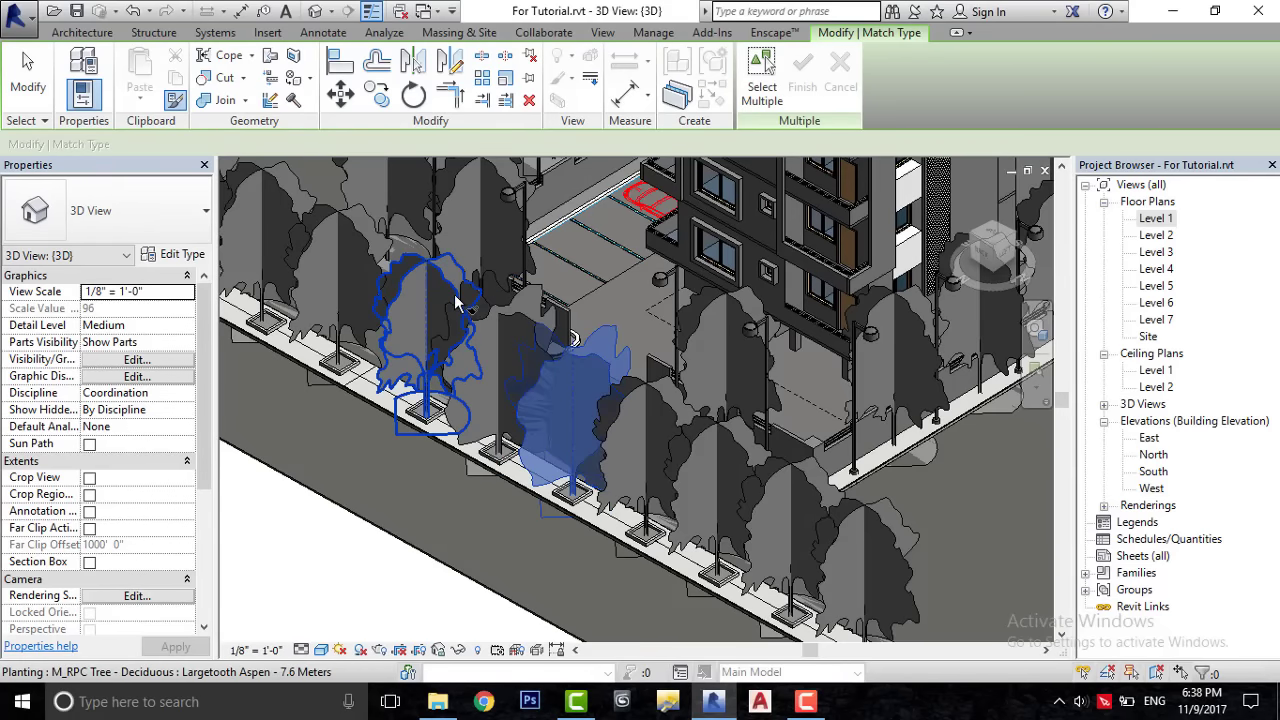
click(397, 272)
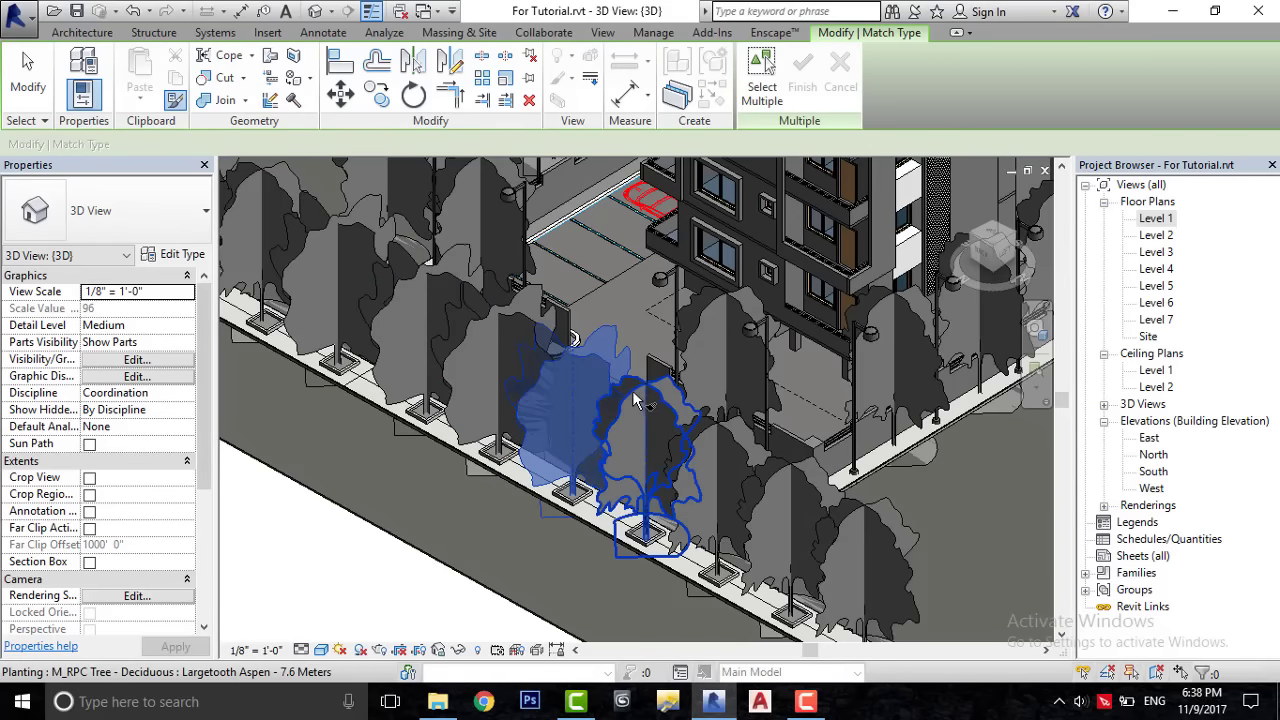
click(722, 445)
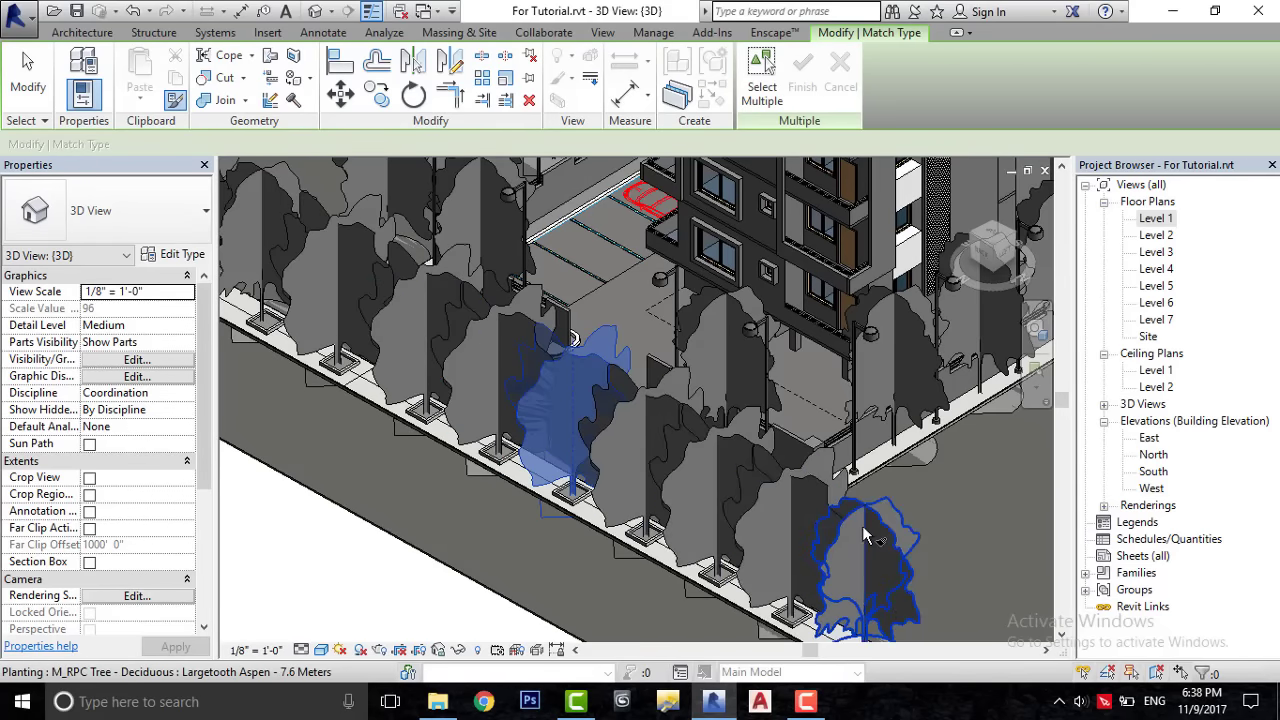
scroll(873, 565, down, 3)
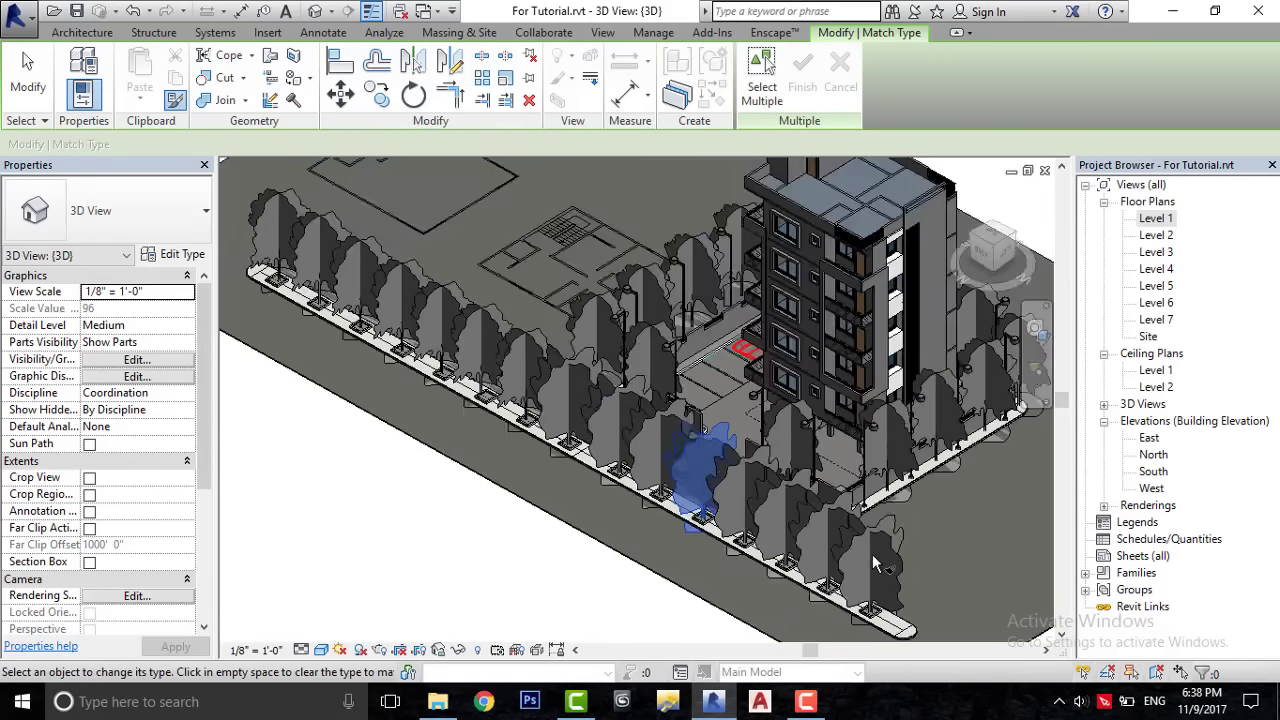
click(563, 391)
click(505, 340)
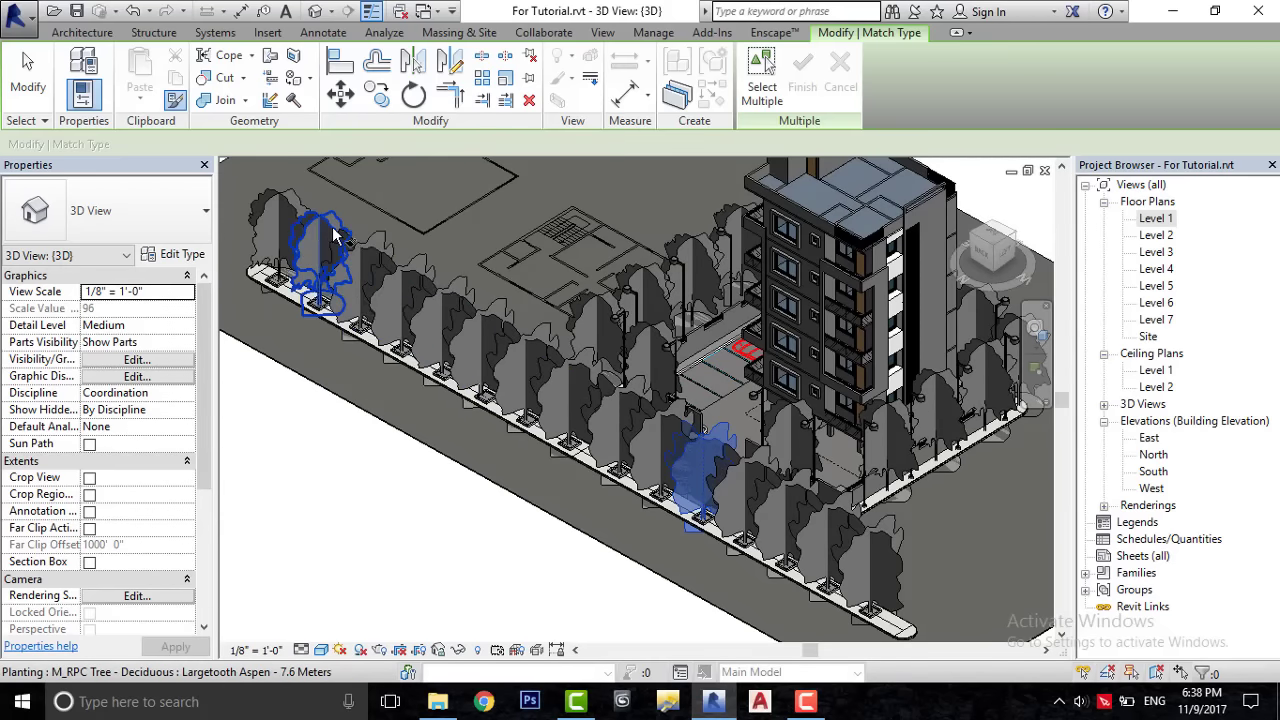
key(Escape)
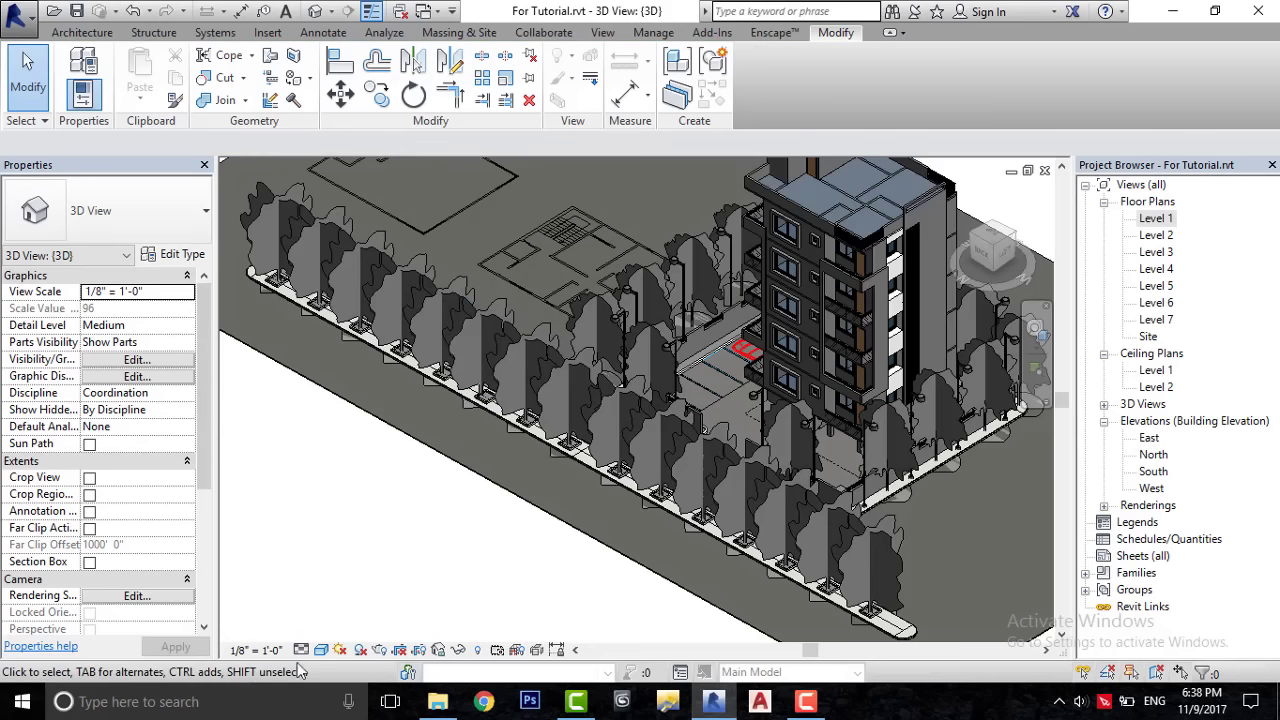
- Recentre the 3D view on the building and open the application menu
click(323, 650)
click(360, 612)
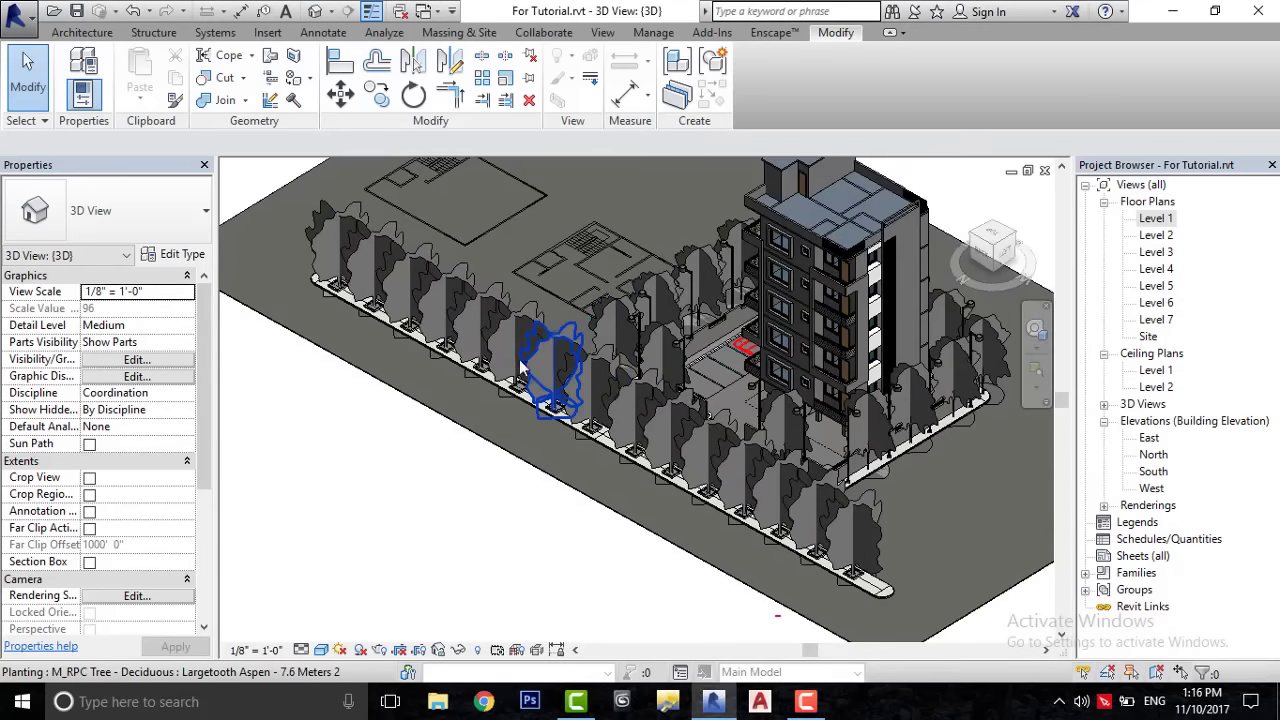
scroll(865, 430, up, 2)
middle_drag(865, 430, 610, 405)
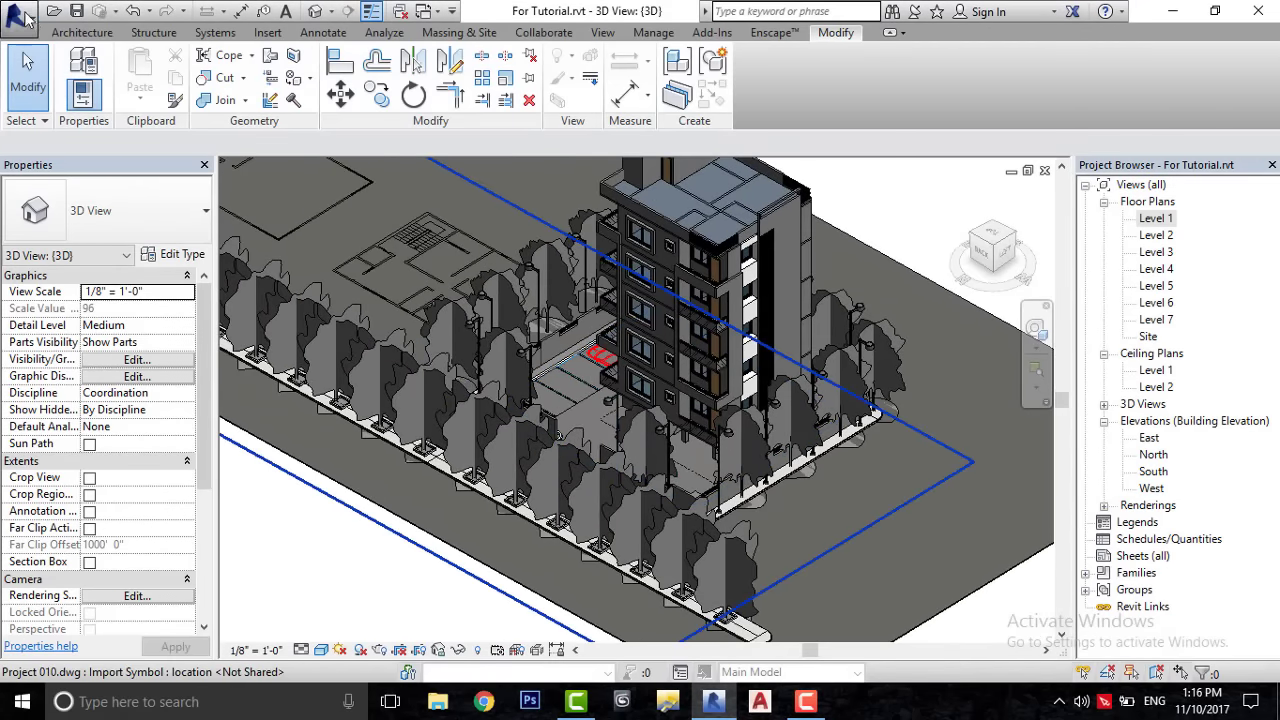
click(24, 16)
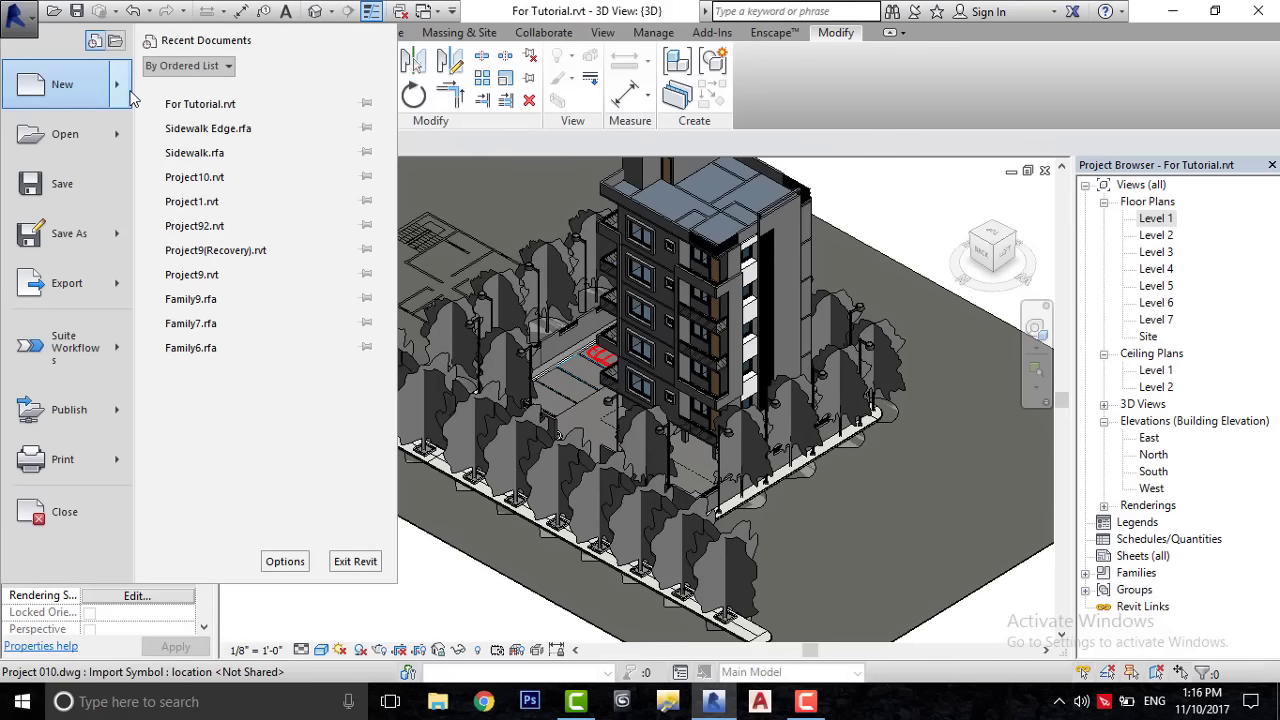
- Start a new family from the Metric Profile-Rail.rft template
mouse_move(66, 84)
click(266, 156)
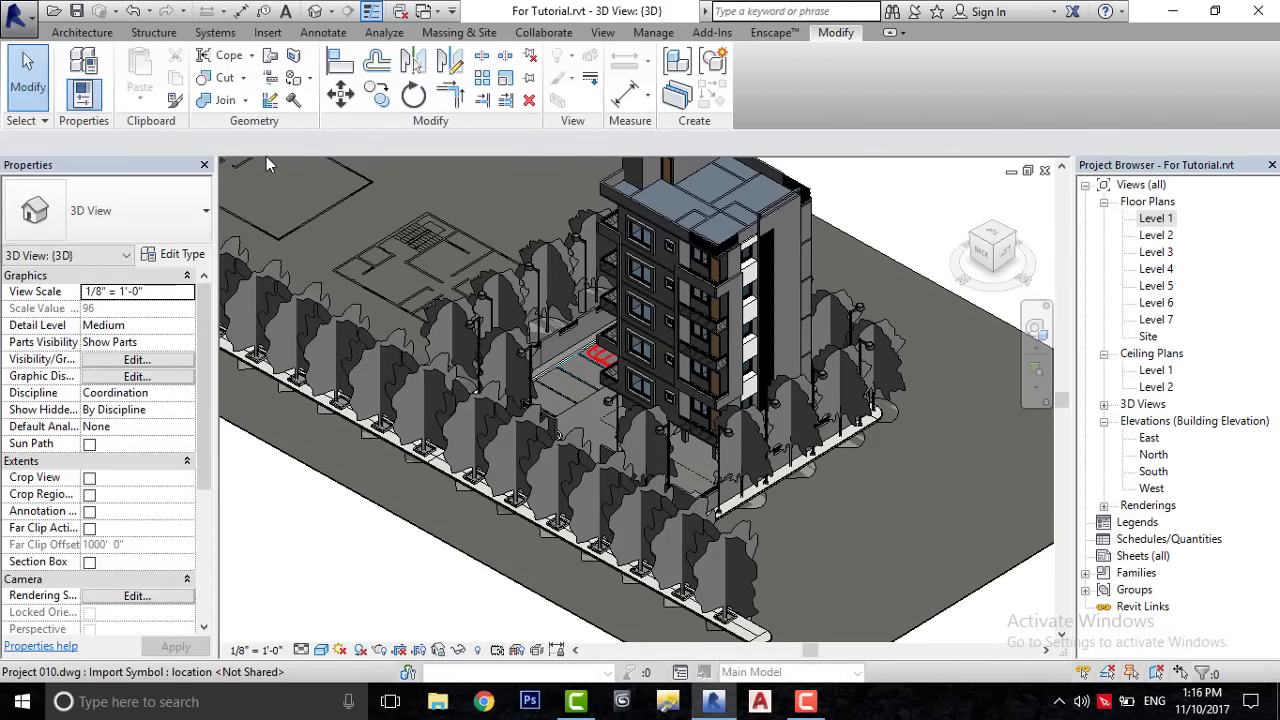
scroll(733, 425, down, 2)
scroll(733, 425, down, 2)
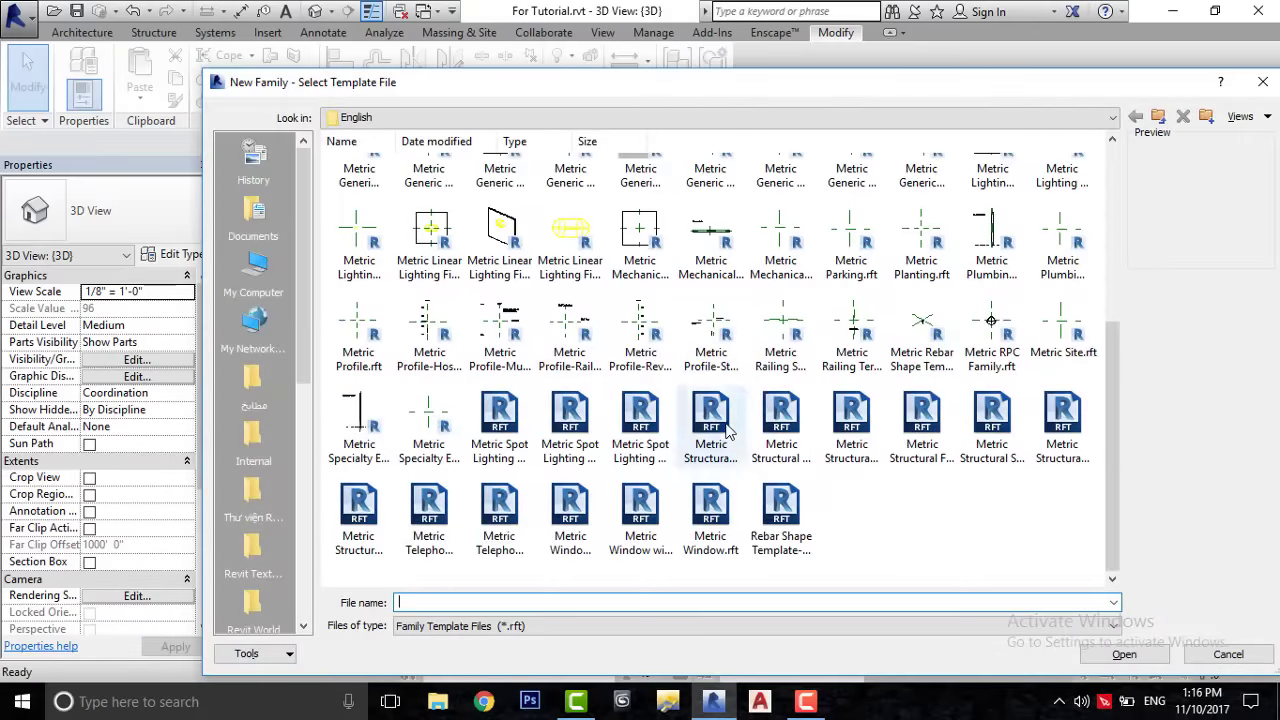
click(570, 335)
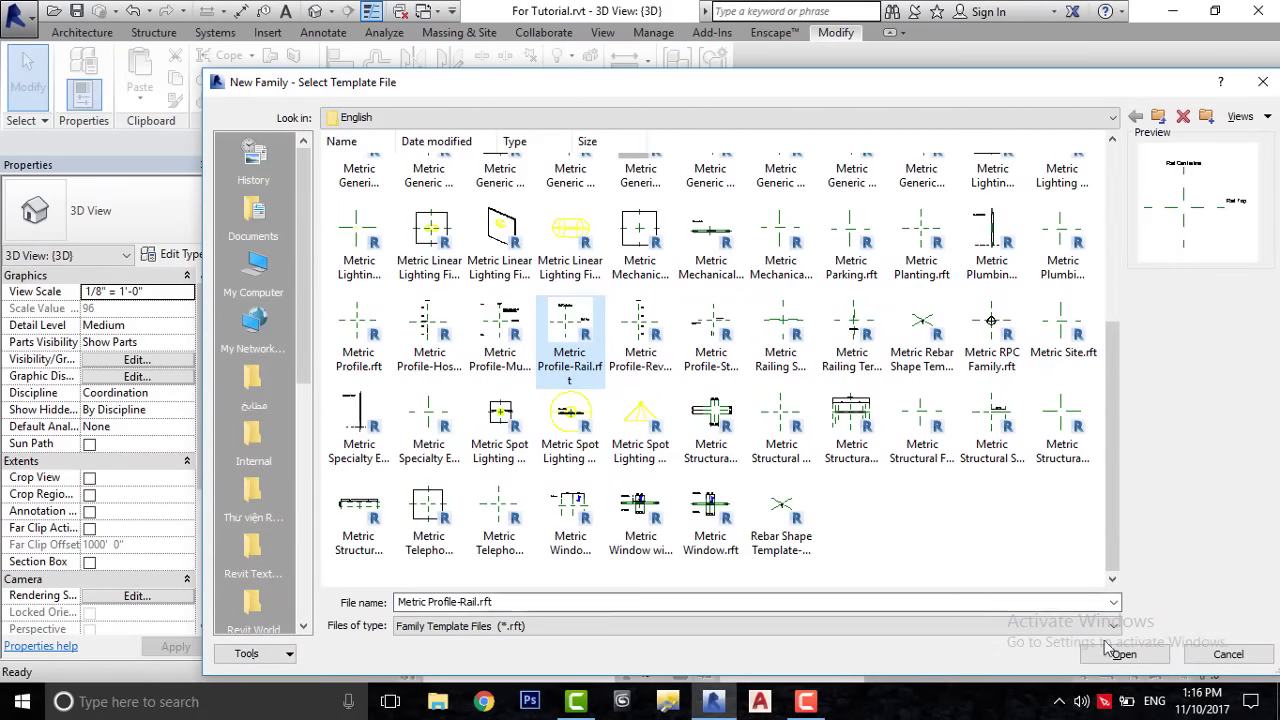
click(1168, 656)
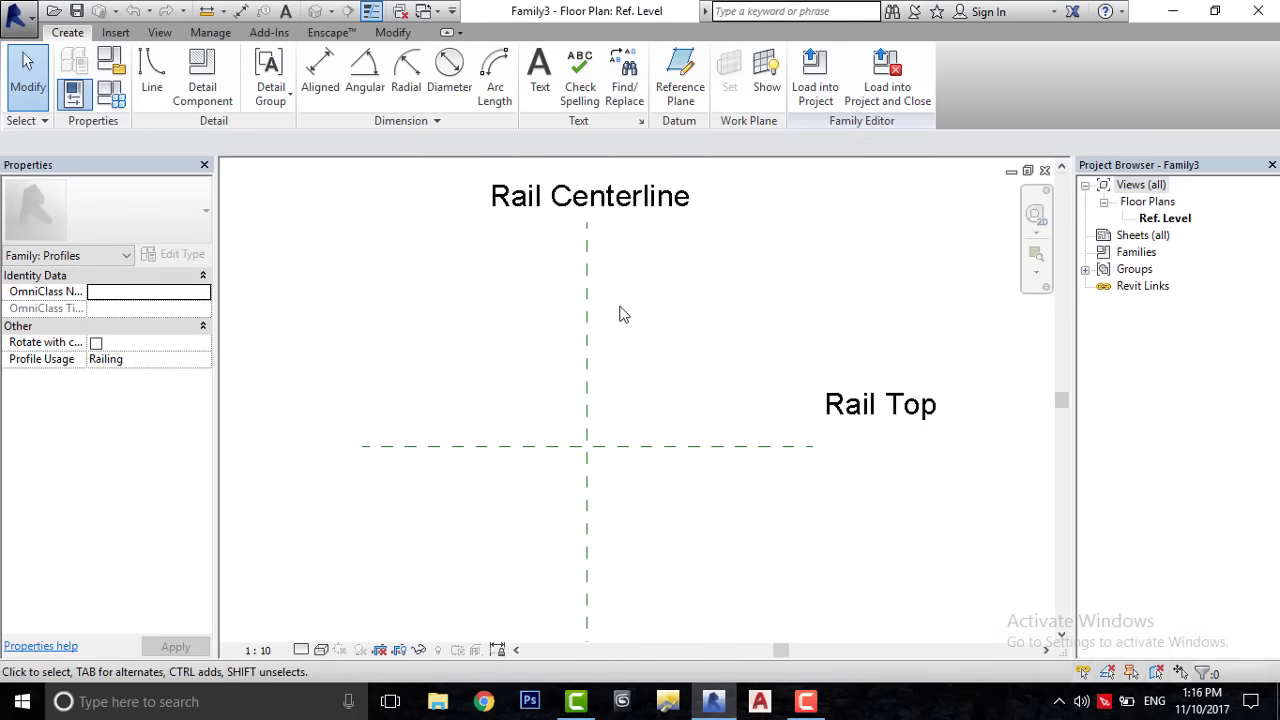
scroll(652, 326, up, 2)
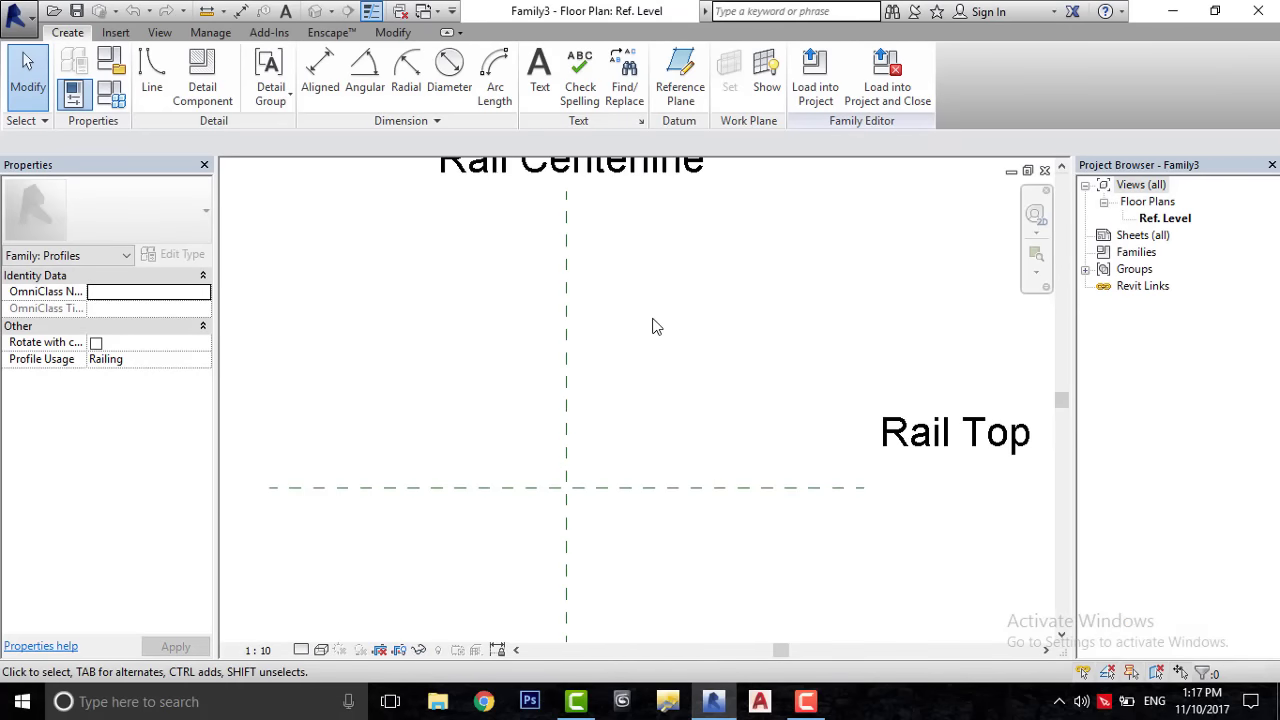
- Draw a rectangle from the Rail Centerline and Rail Top intersection
click(152, 72)
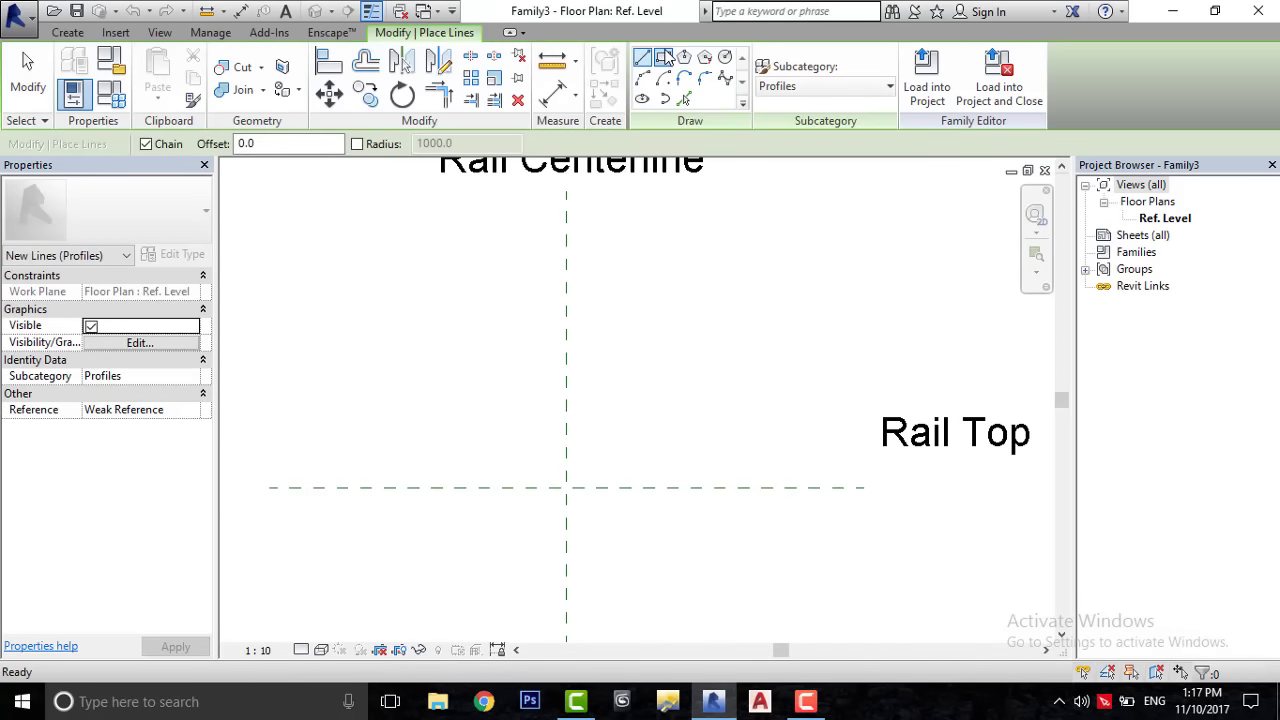
click(665, 57)
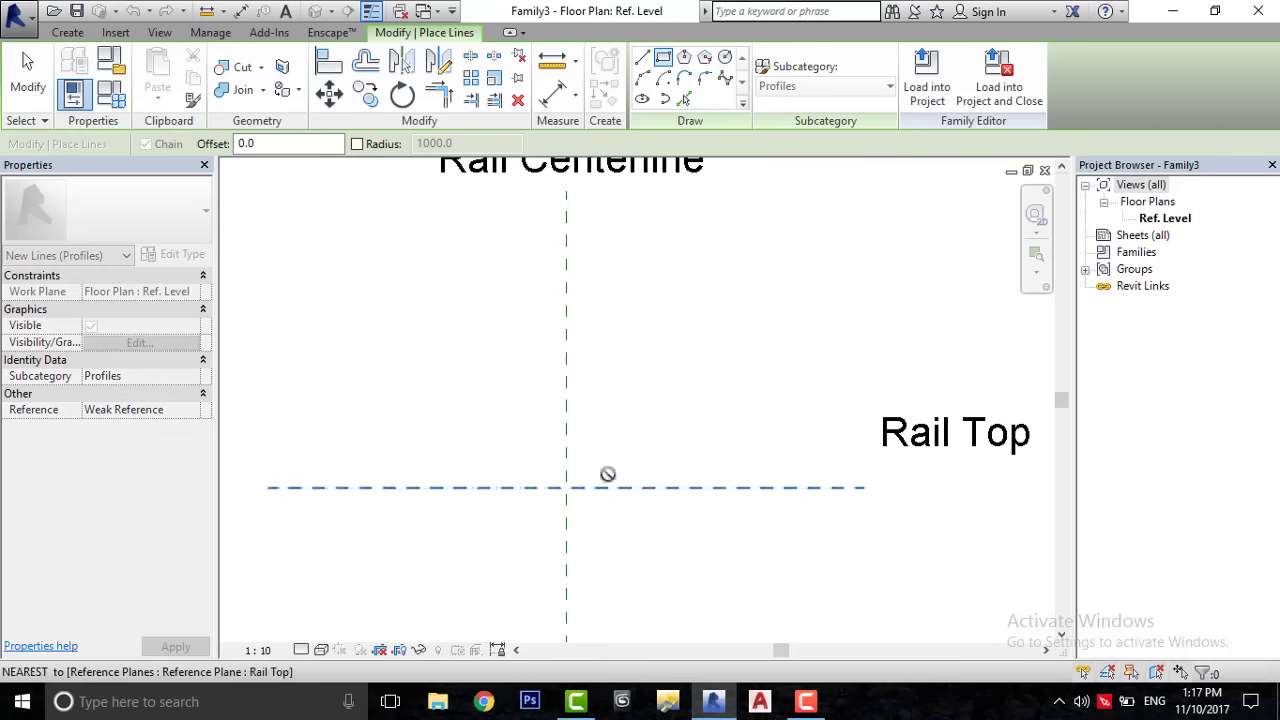
click(566, 487)
click(665, 453)
scroll(651, 466, up, 1)
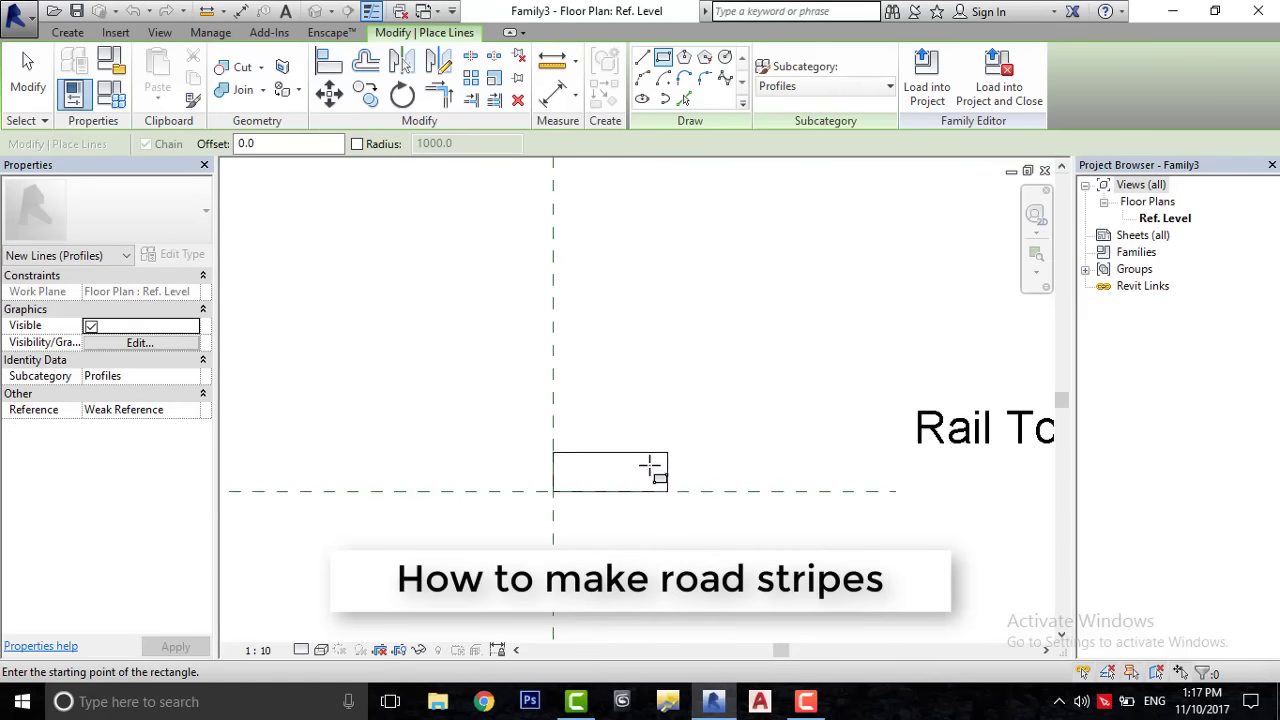
scroll(651, 466, up, 2)
key(Escape)
key(Escape)
- Set the rectangle's width to 127.0 with its temporary dimension
click(678, 468)
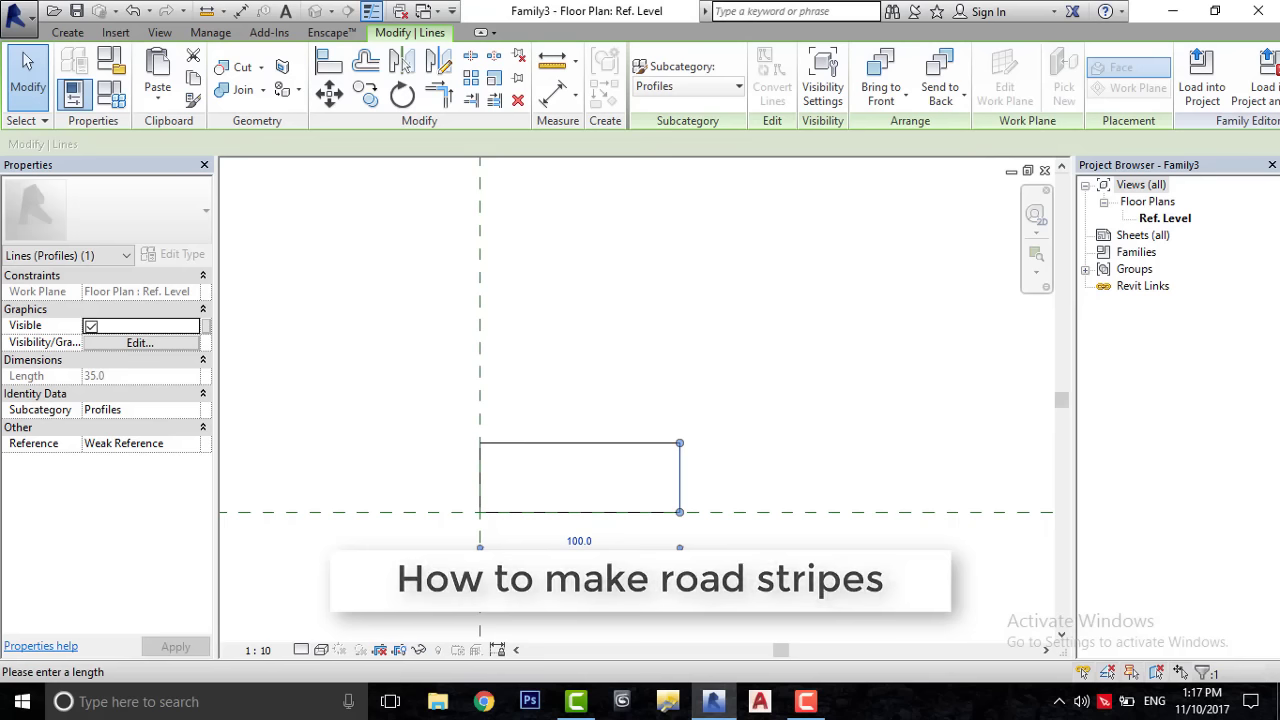
text(5)
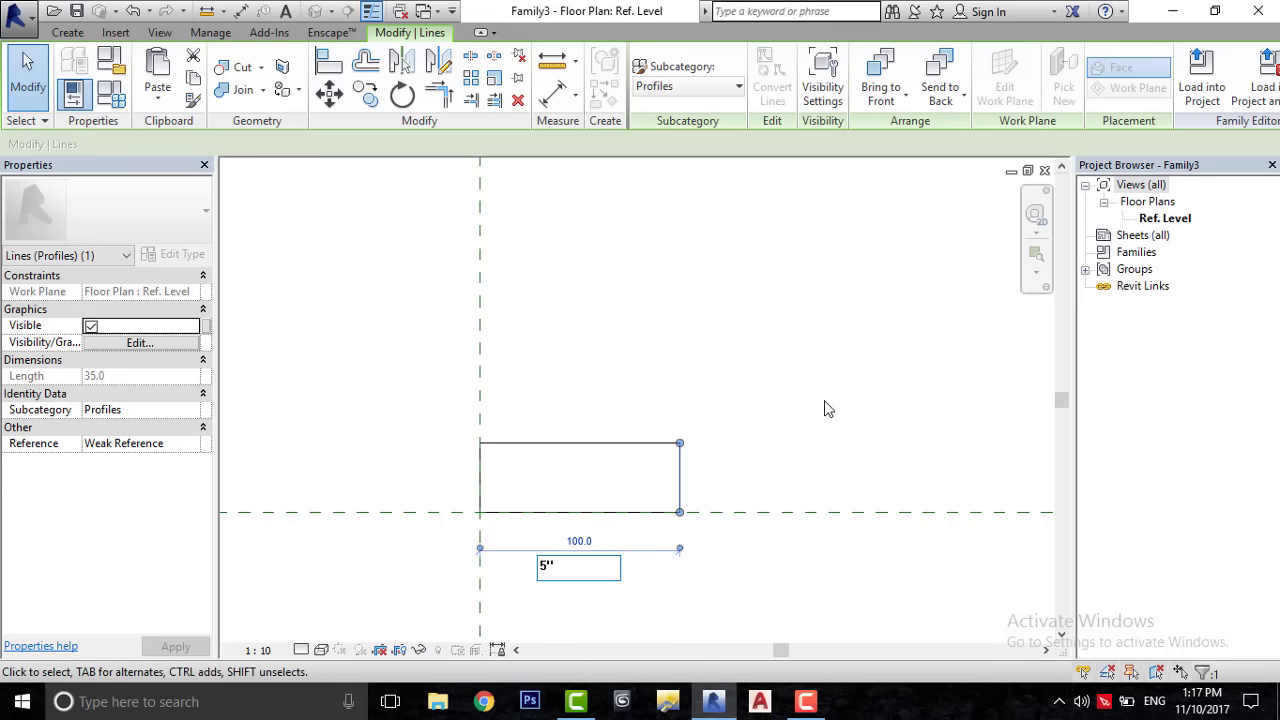
key(Return)
scroll(746, 550, up, 1)
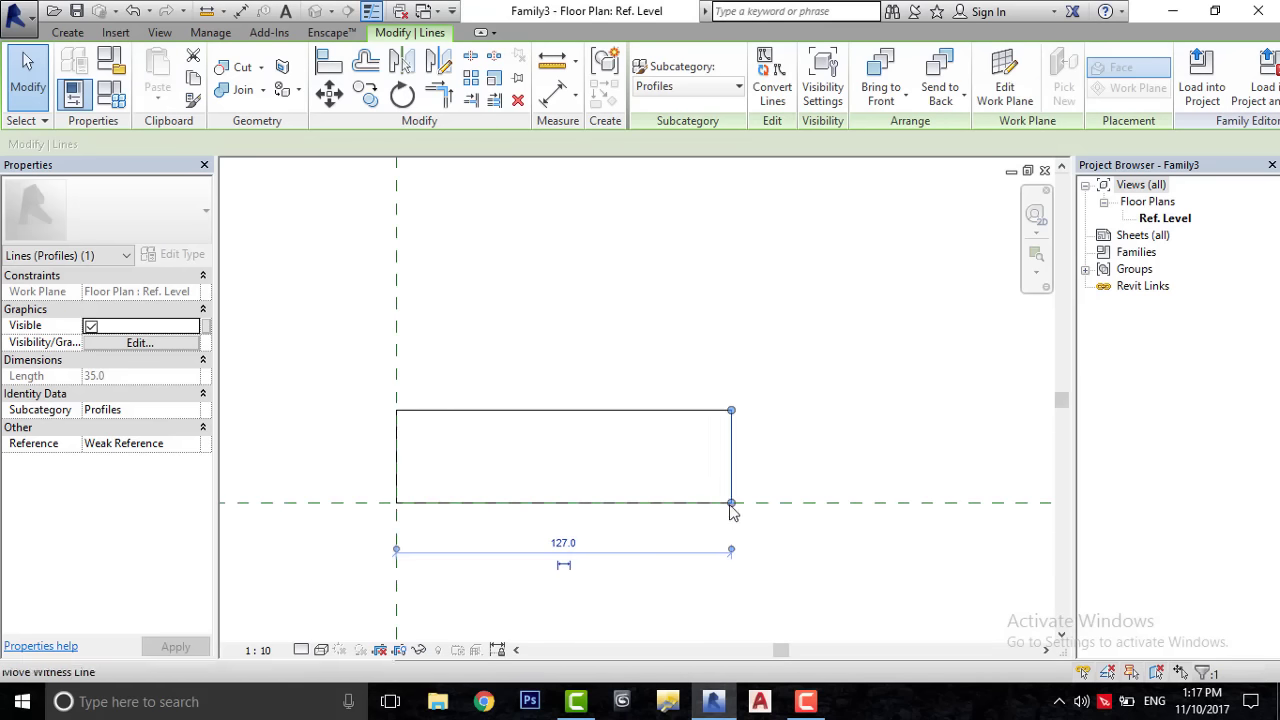
click(654, 493)
- Edit the rectangle's height dimension to thin it into a strip
click(731, 450)
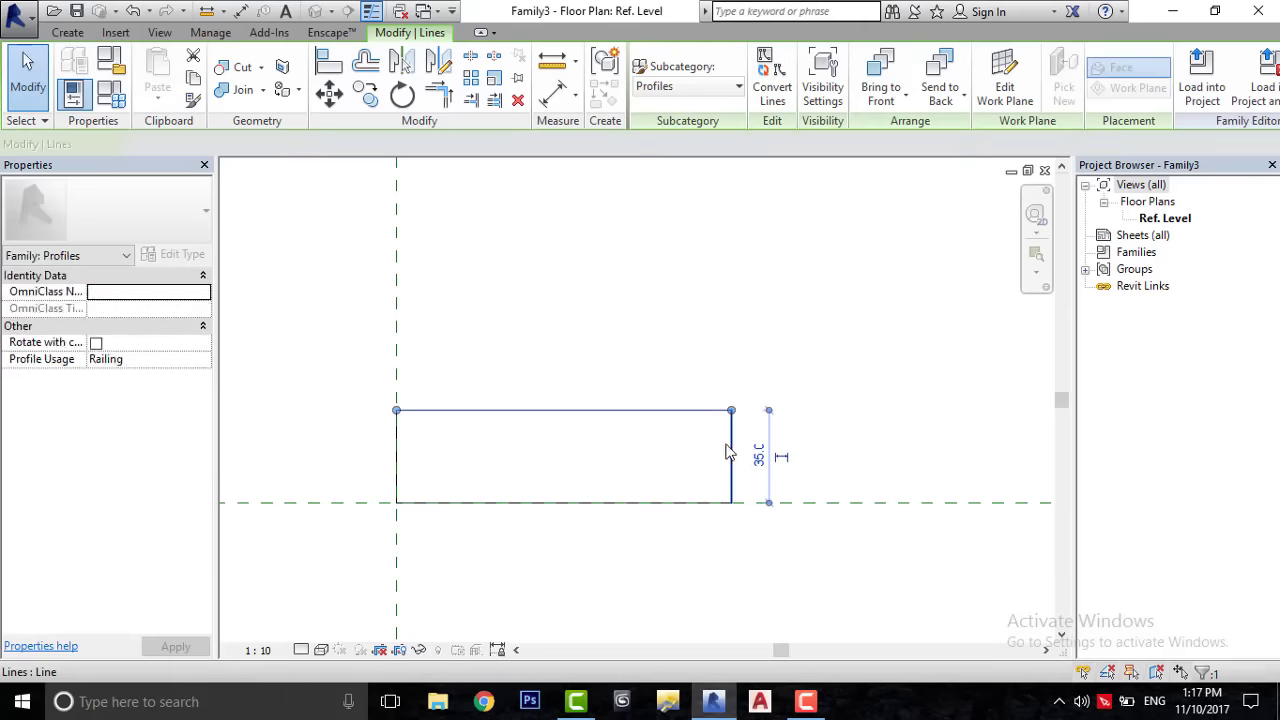
click(757, 455)
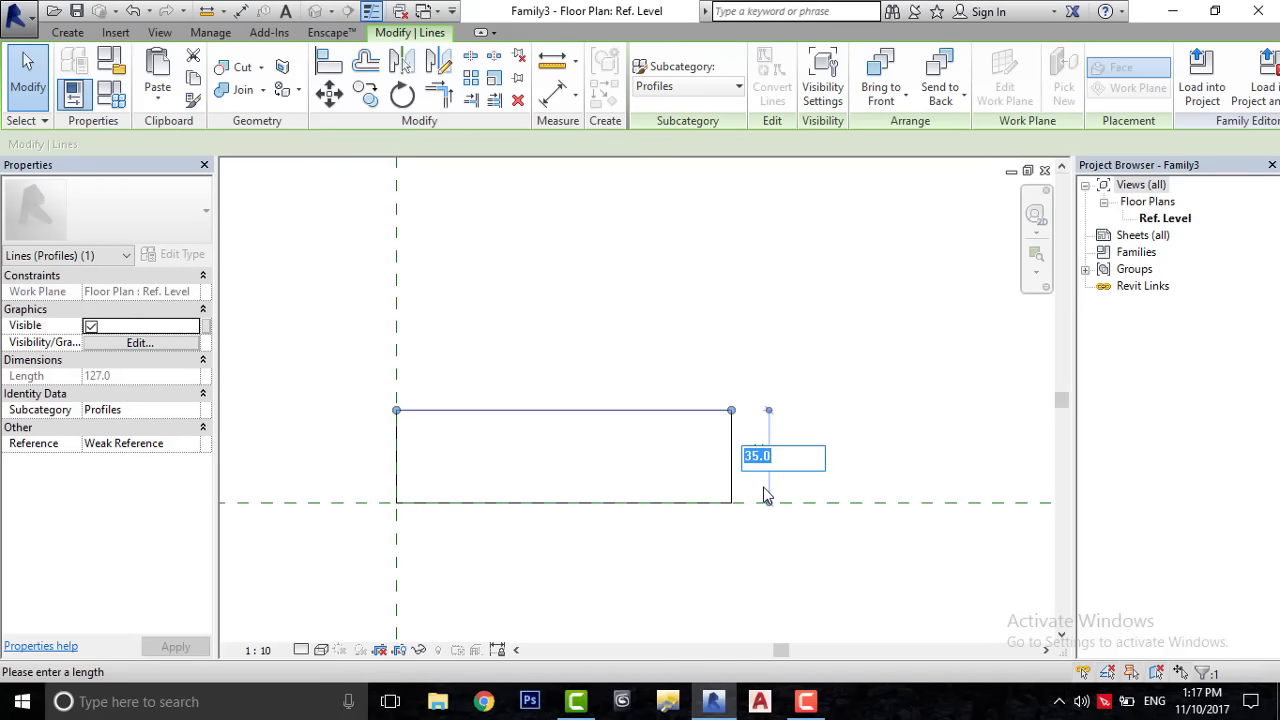
text(2)
key(Return)
key(Escape)
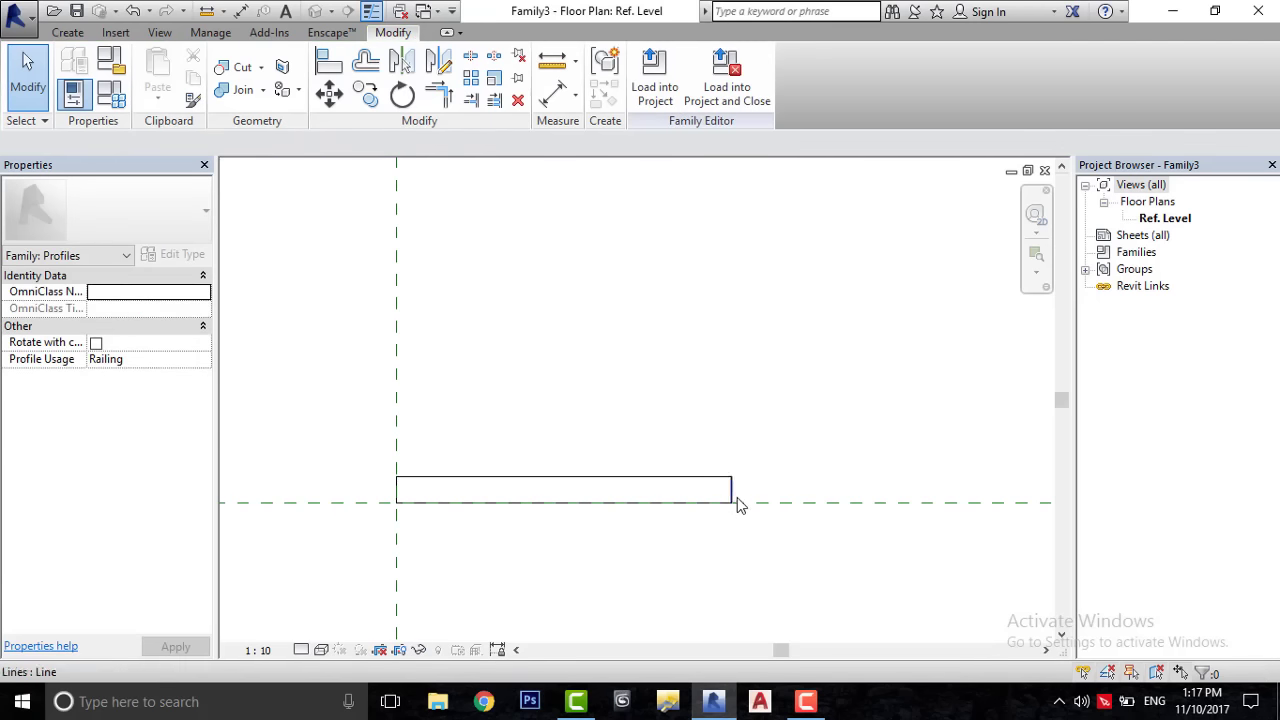
scroll(734, 503, up, 2)
click(722, 474)
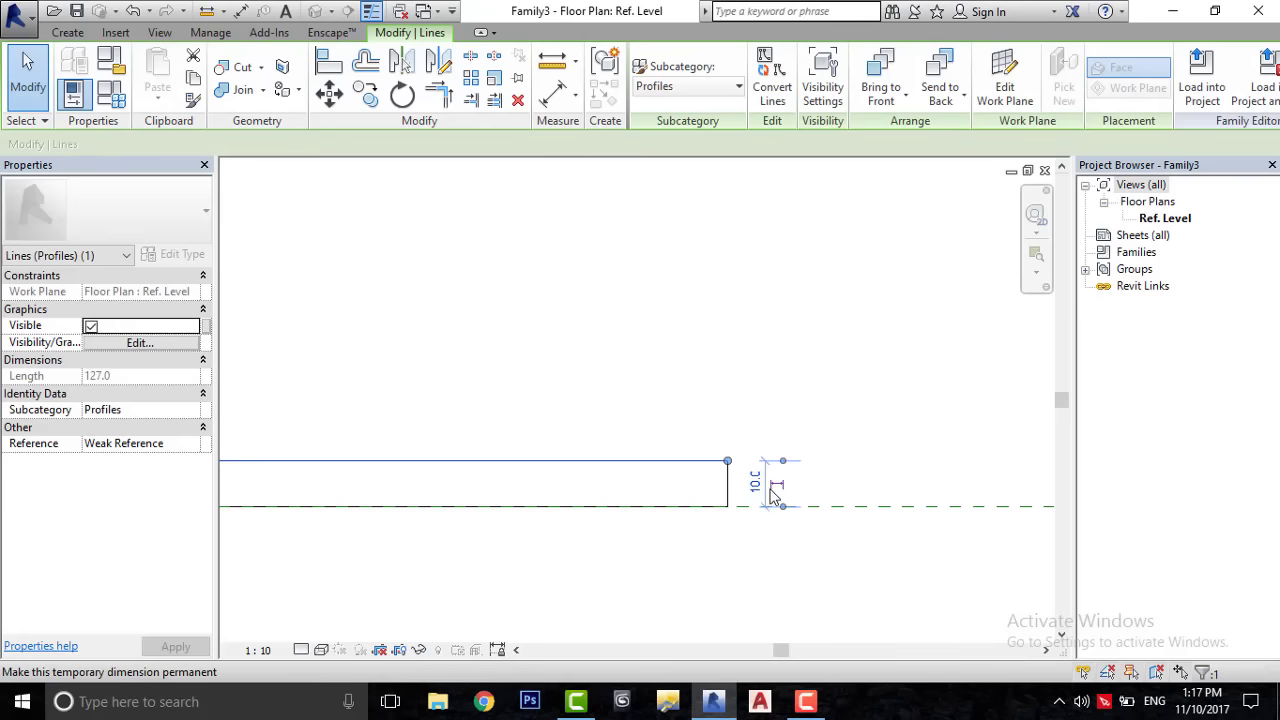
click(755, 487)
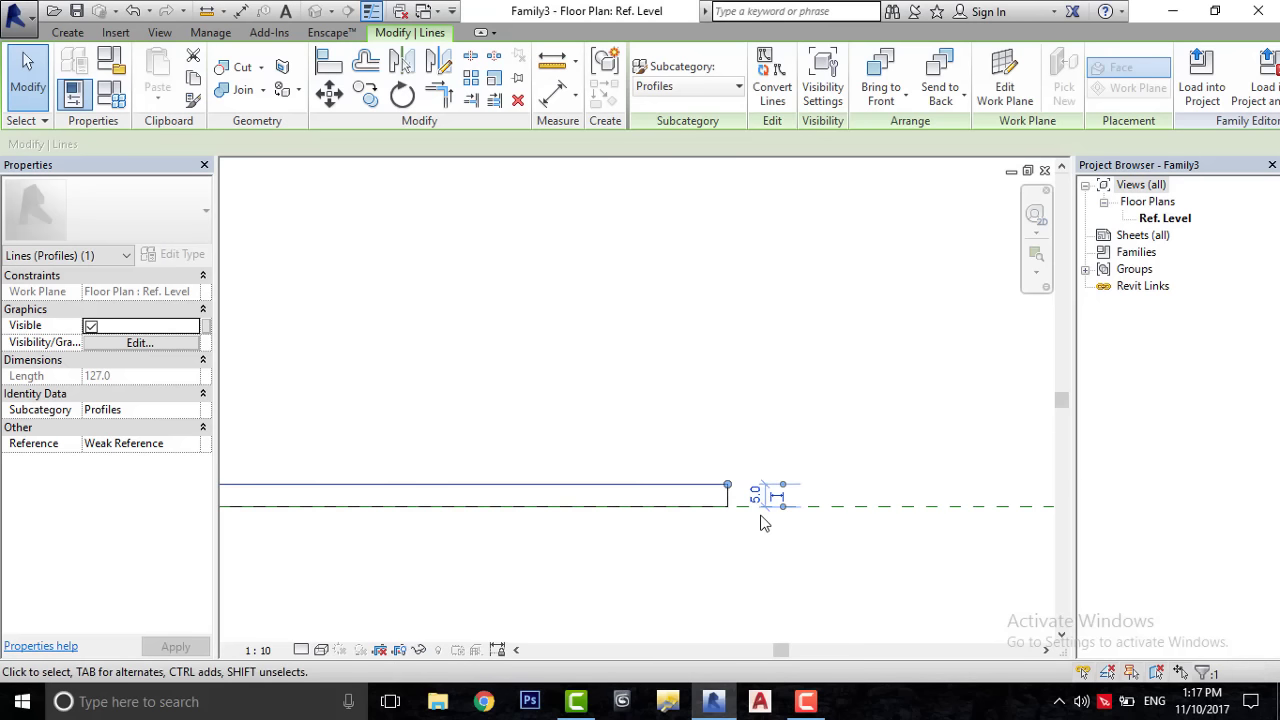
scroll(770, 521, down, 4)
click(795, 518)
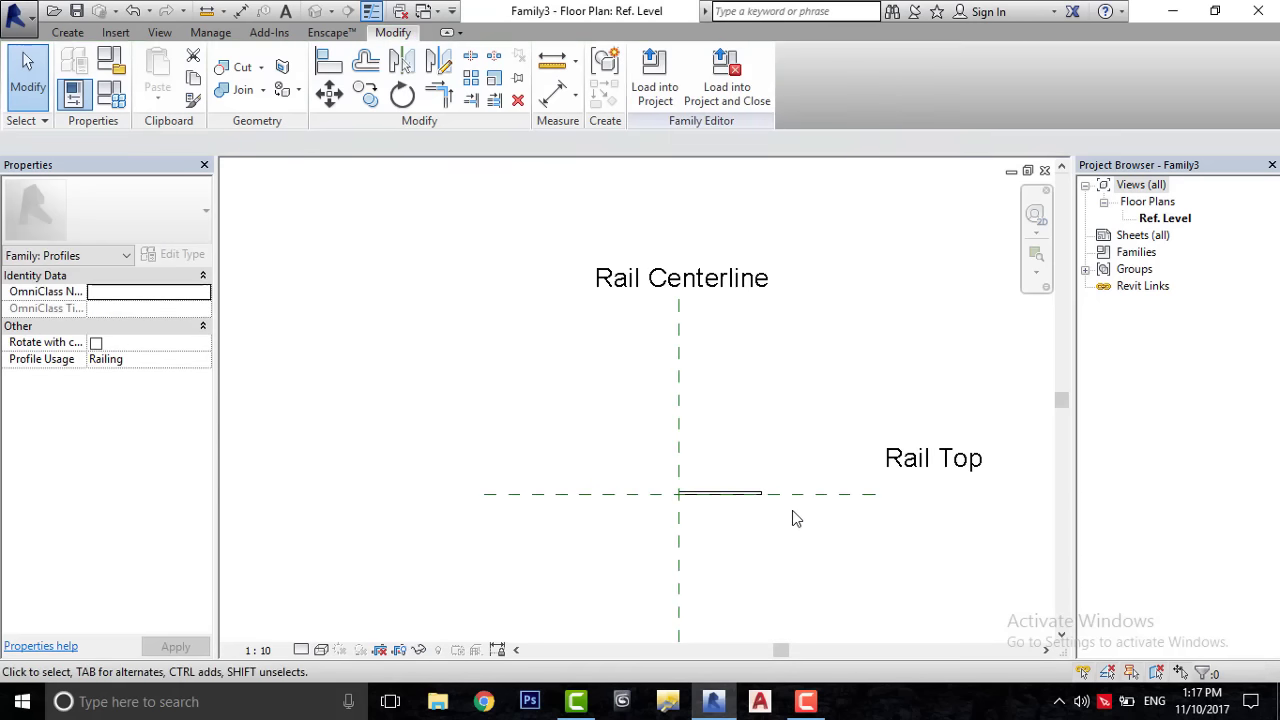
- Set the strip's thickness to 0.1 cm and bring it into view
scroll(779, 497, up, 2)
scroll(777, 496, up, 2)
scroll(690, 458, up, 1)
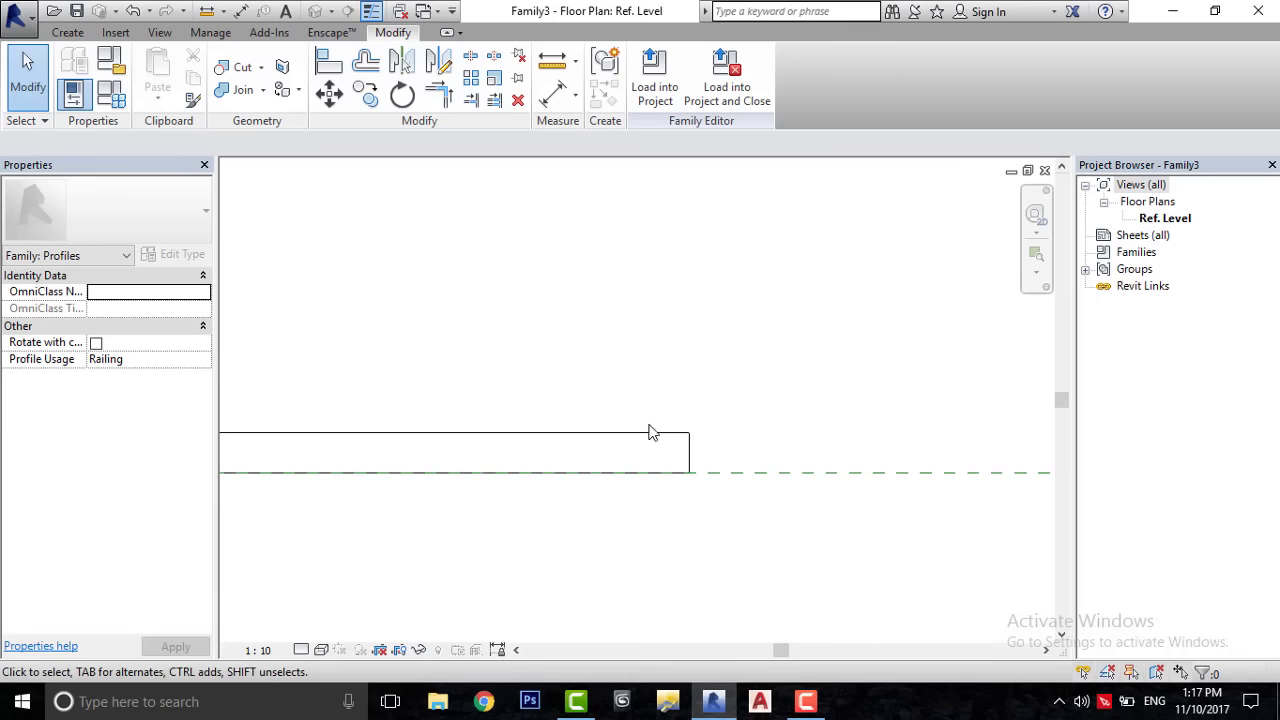
click(732, 464)
scroll(732, 464, up, 2)
scroll(740, 440, up, 2)
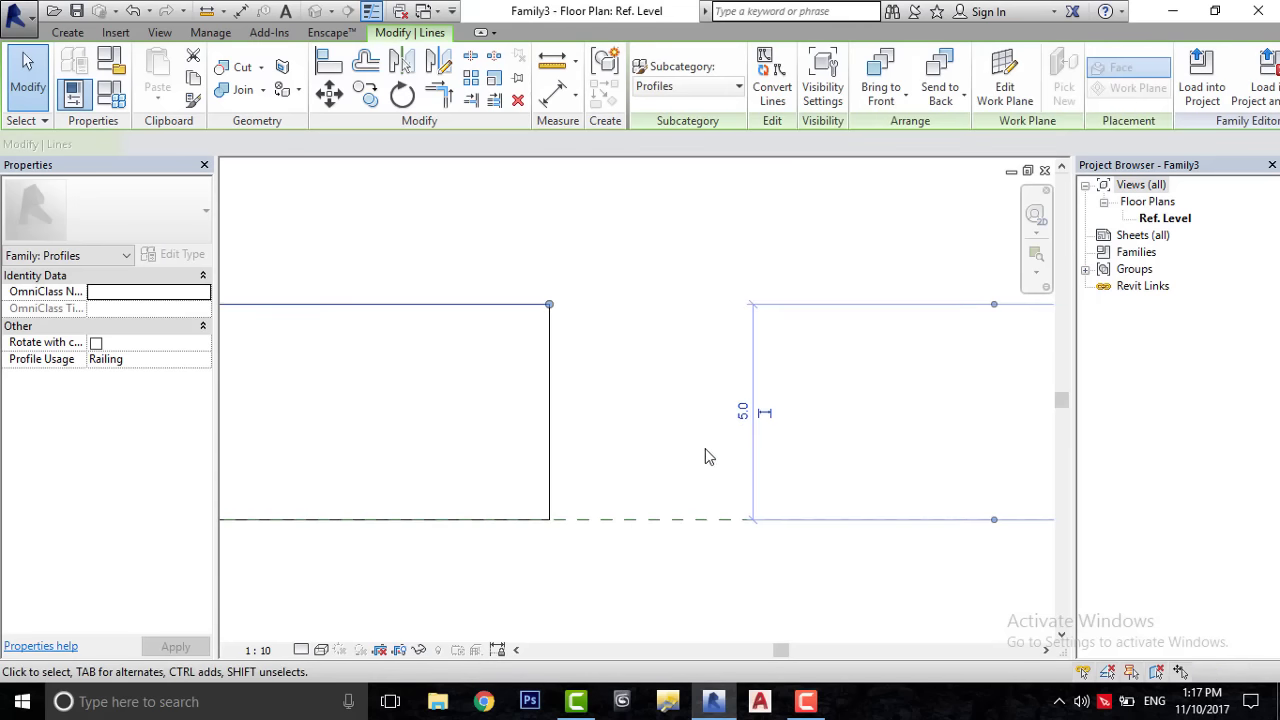
click(744, 413)
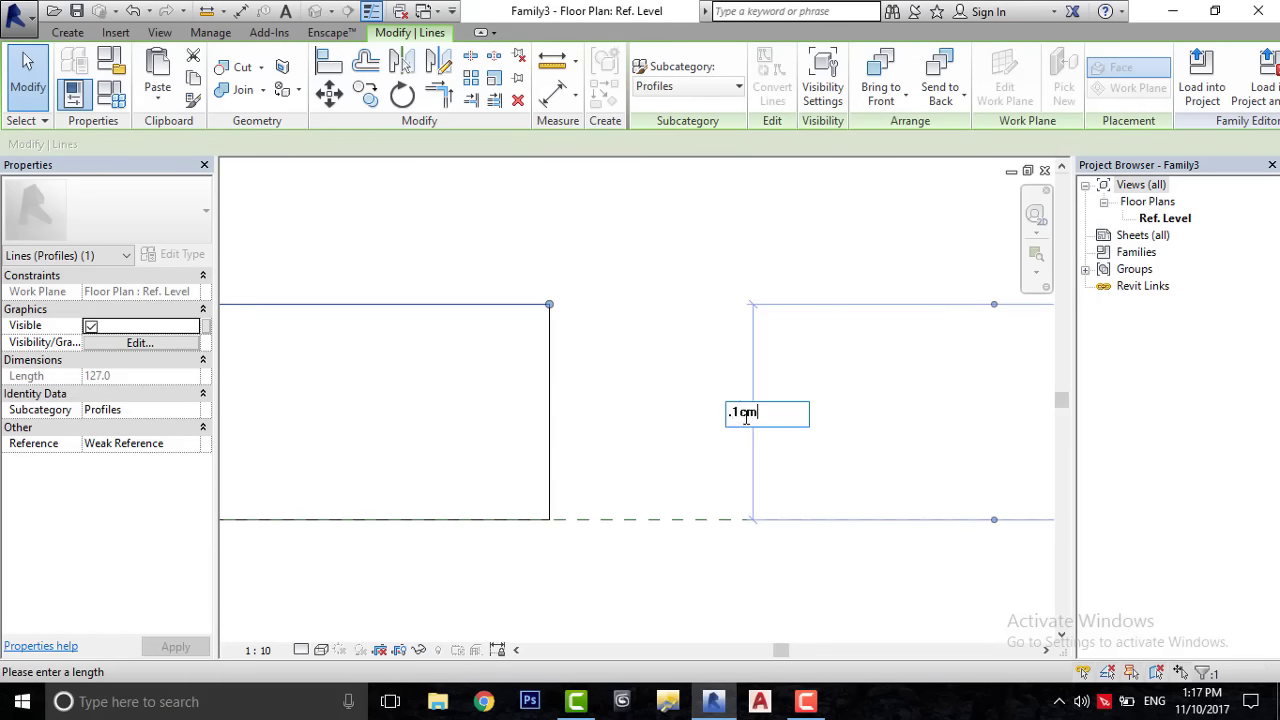
key(Return)
scroll(745, 430, down, 2)
scroll(749, 440, down, 1)
click(755, 448)
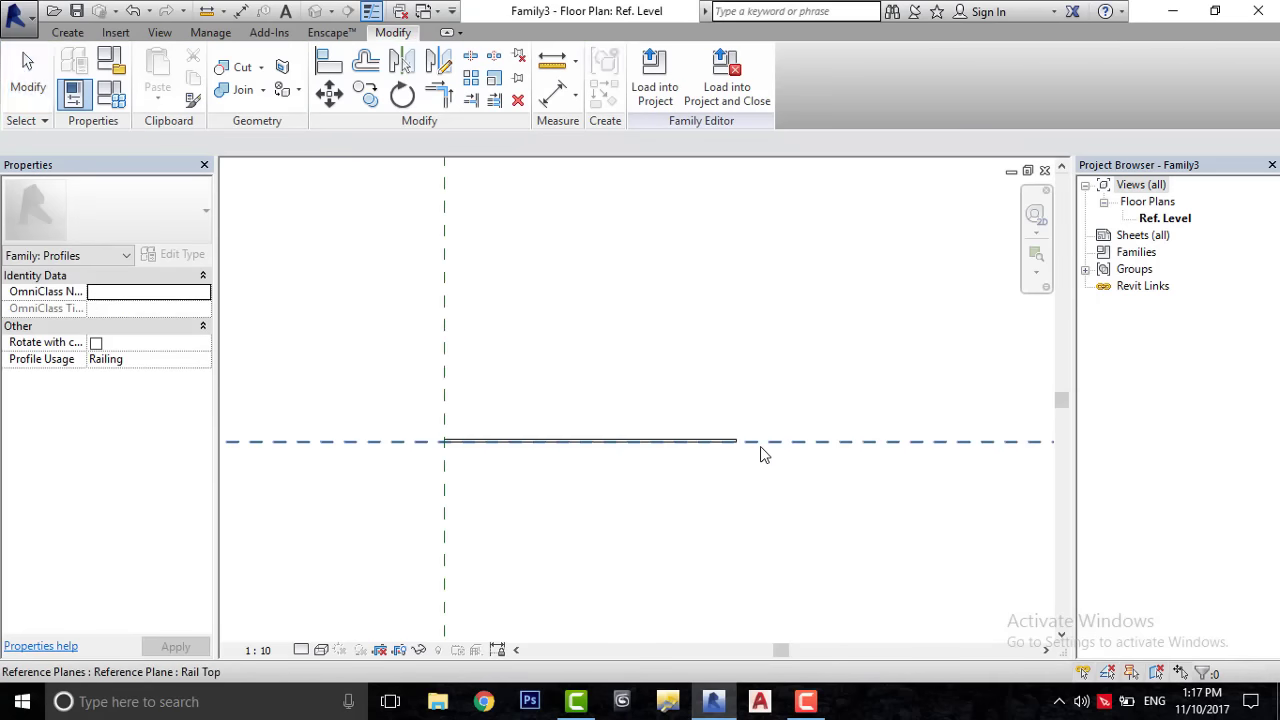
scroll(760, 455, down, 2)
middle_drag(680, 330, 603, 456)
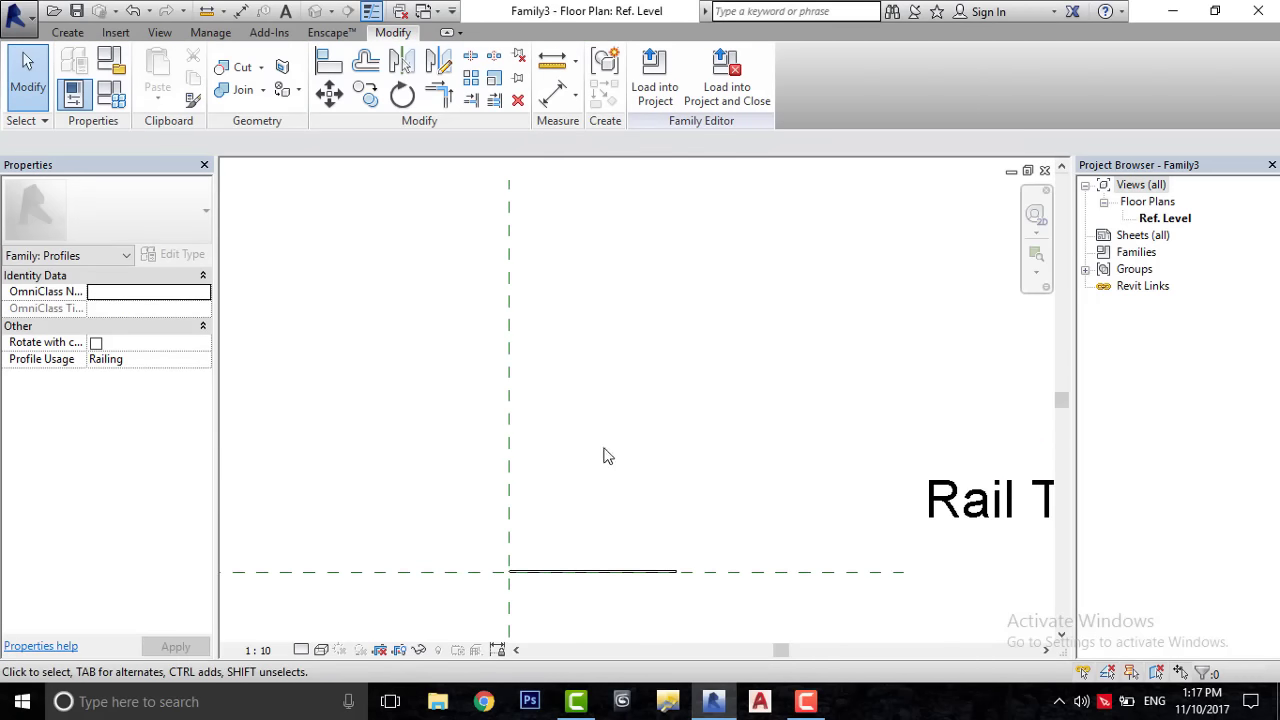
- Save the profile family as Road Stripes.rfa and close its window
click(20, 24)
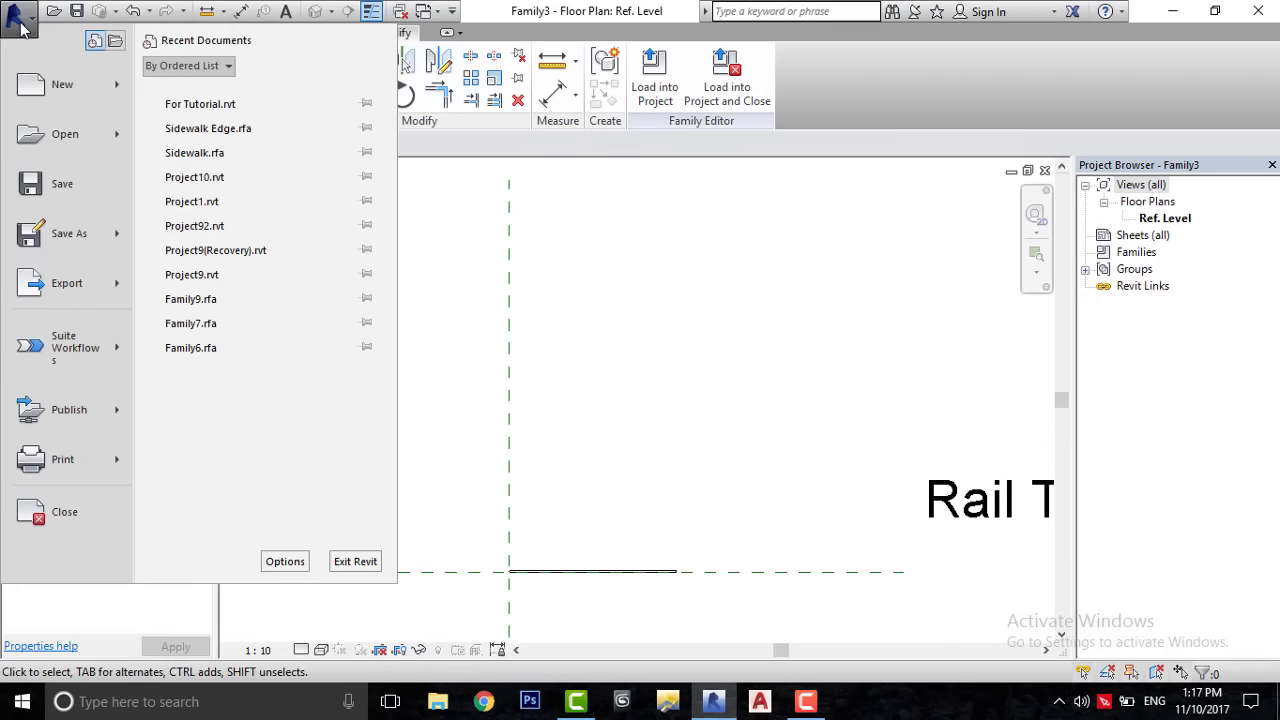
mouse_move(69, 233)
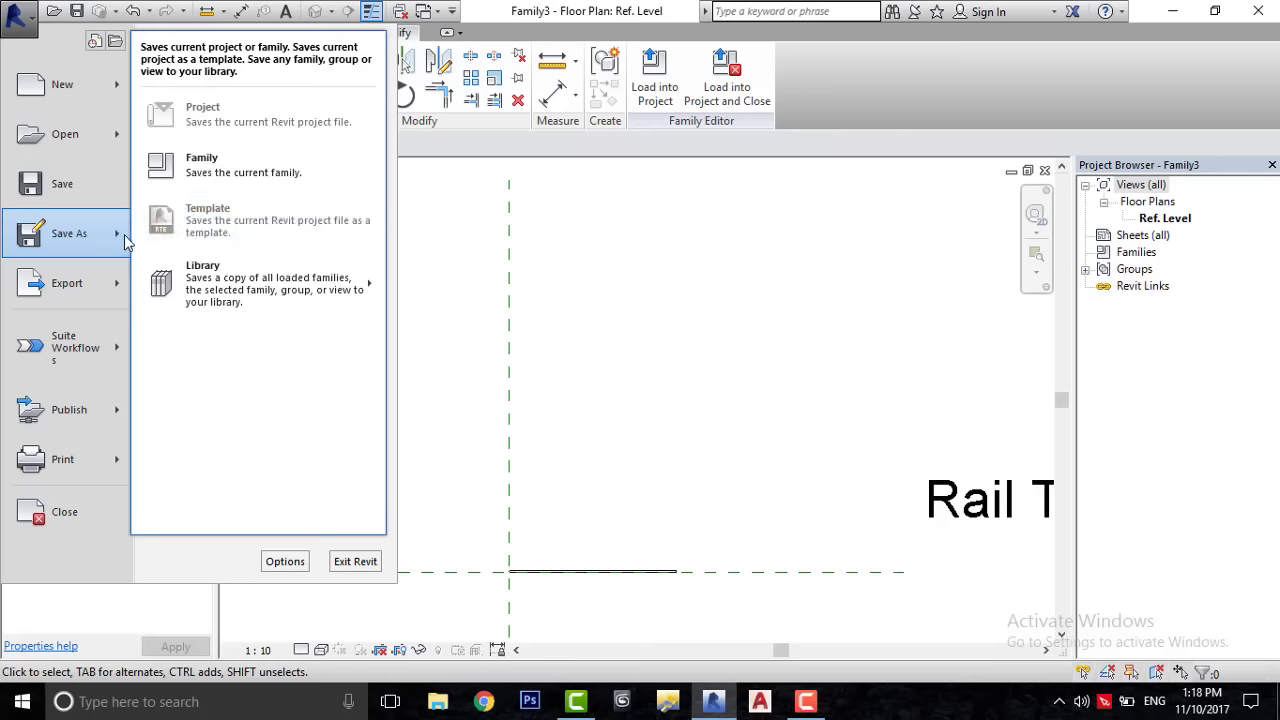
click(244, 175)
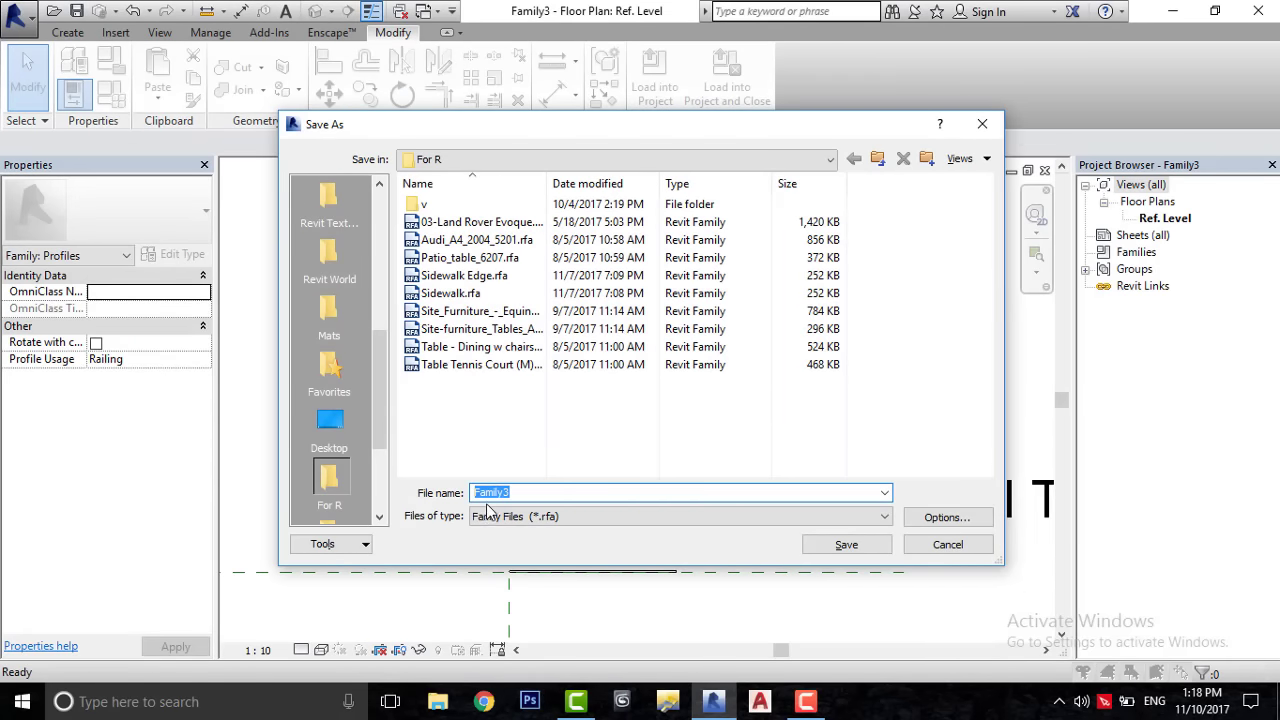
text(Road Stripes)
key(Return)
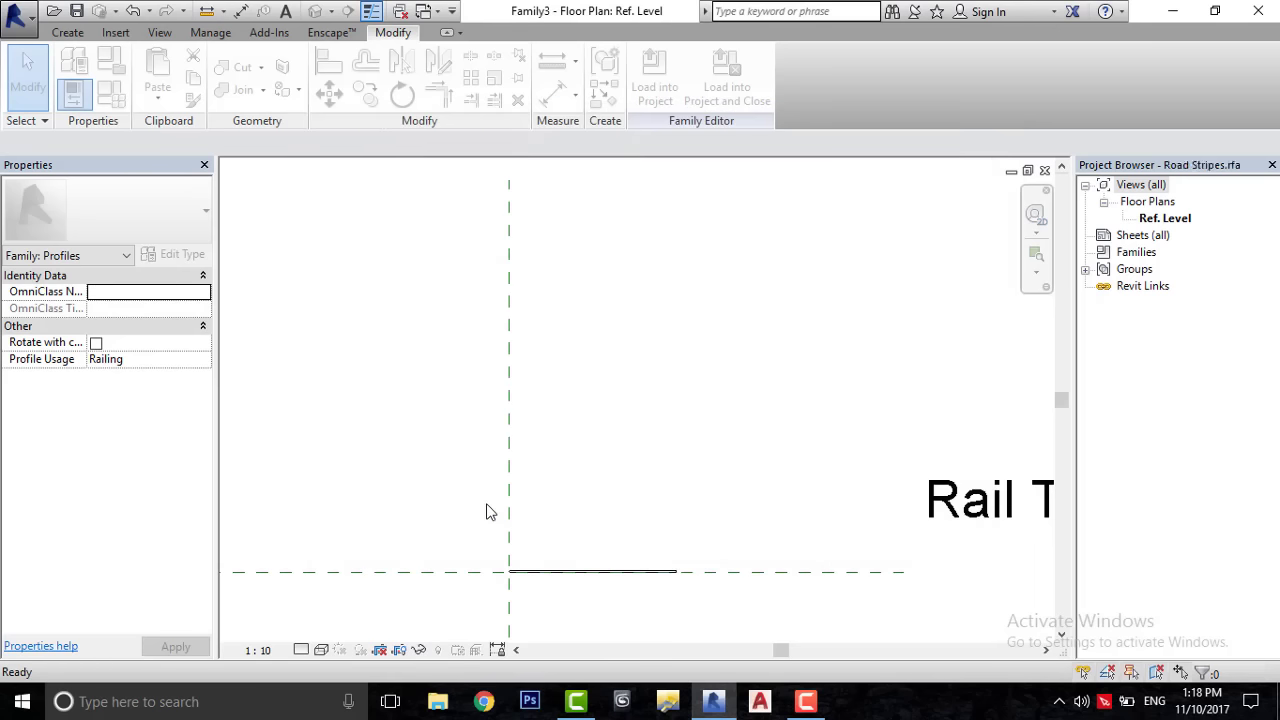
click(1046, 174)
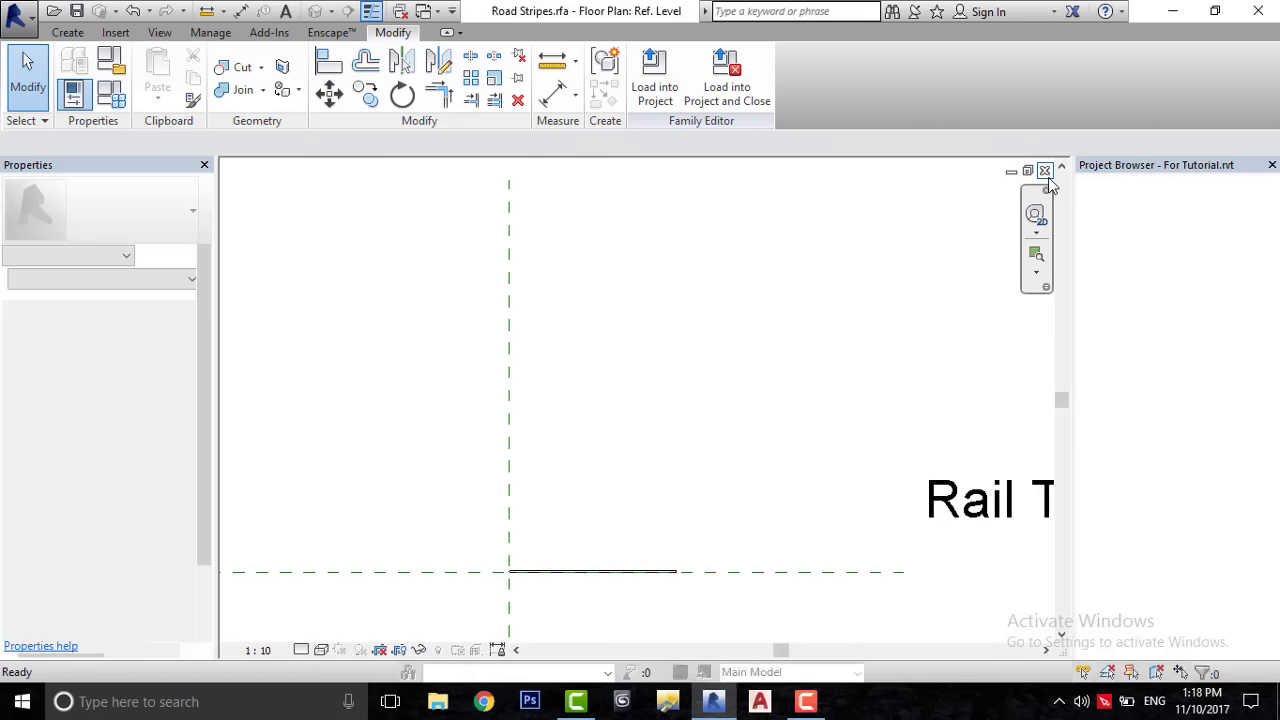
- Fit and center the site in the plan, then open the 3D view
click(1036, 253)
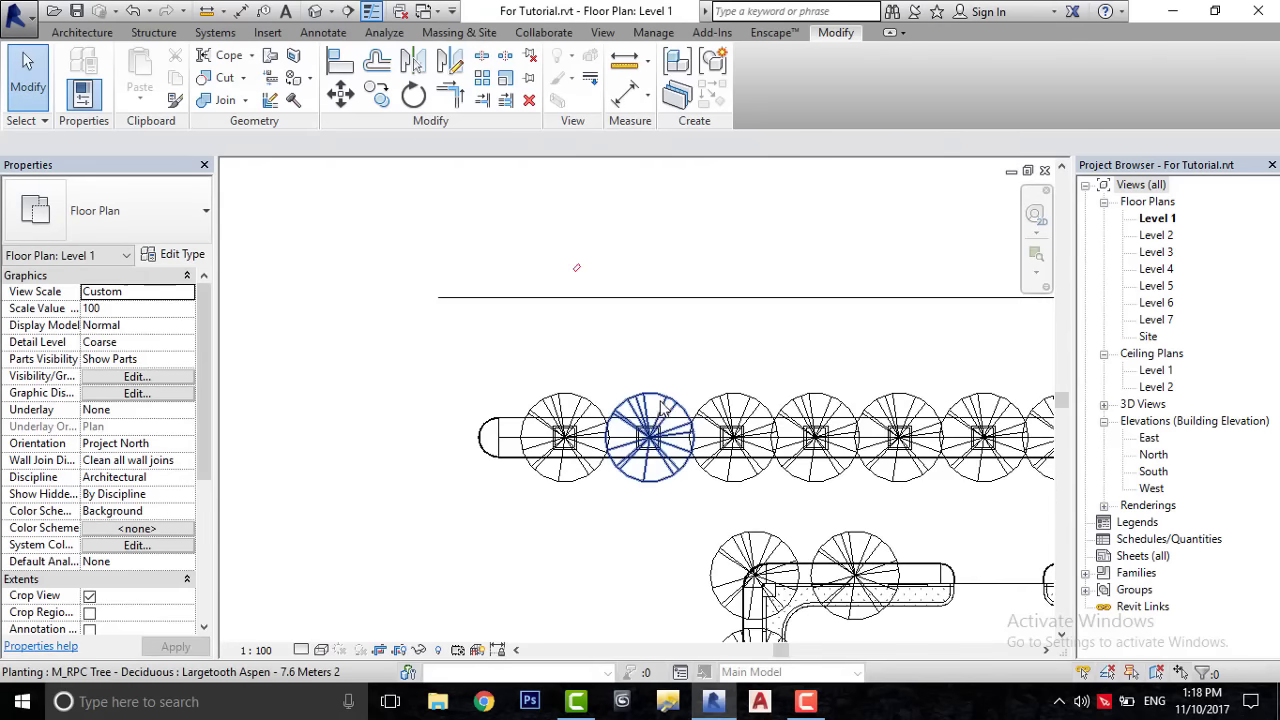
middle_drag(840, 319, 508, 346)
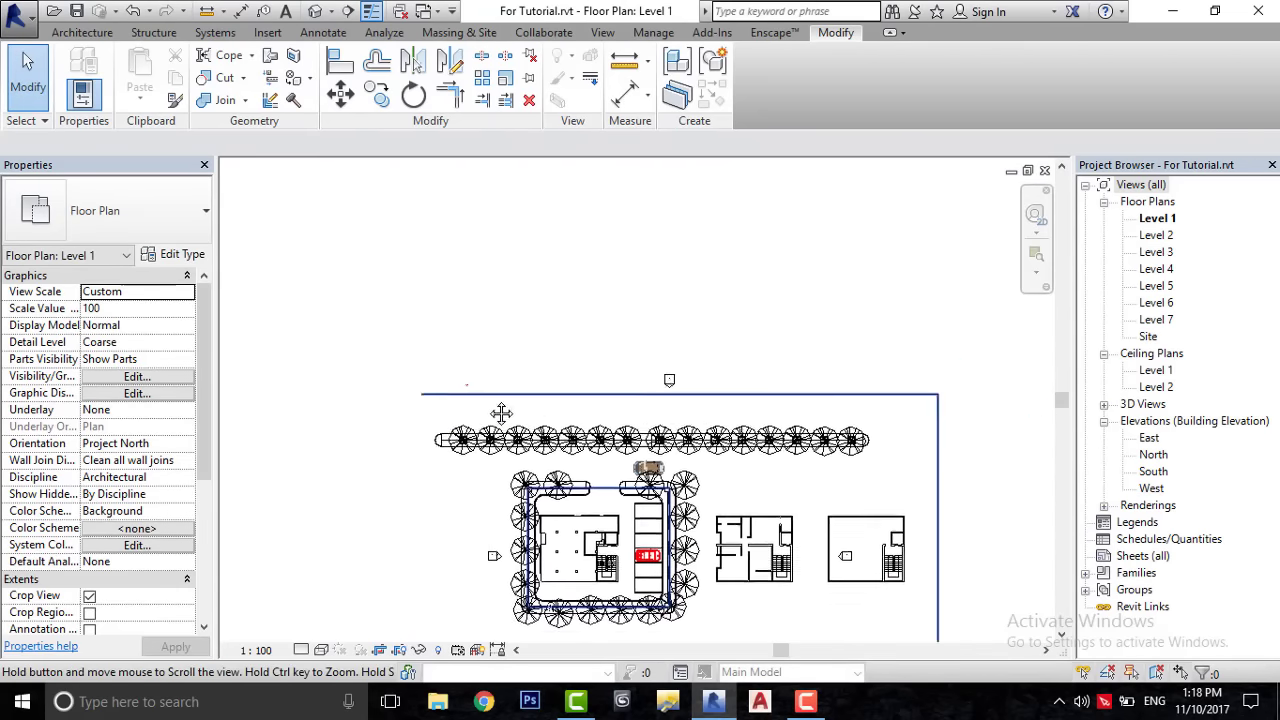
click(314, 11)
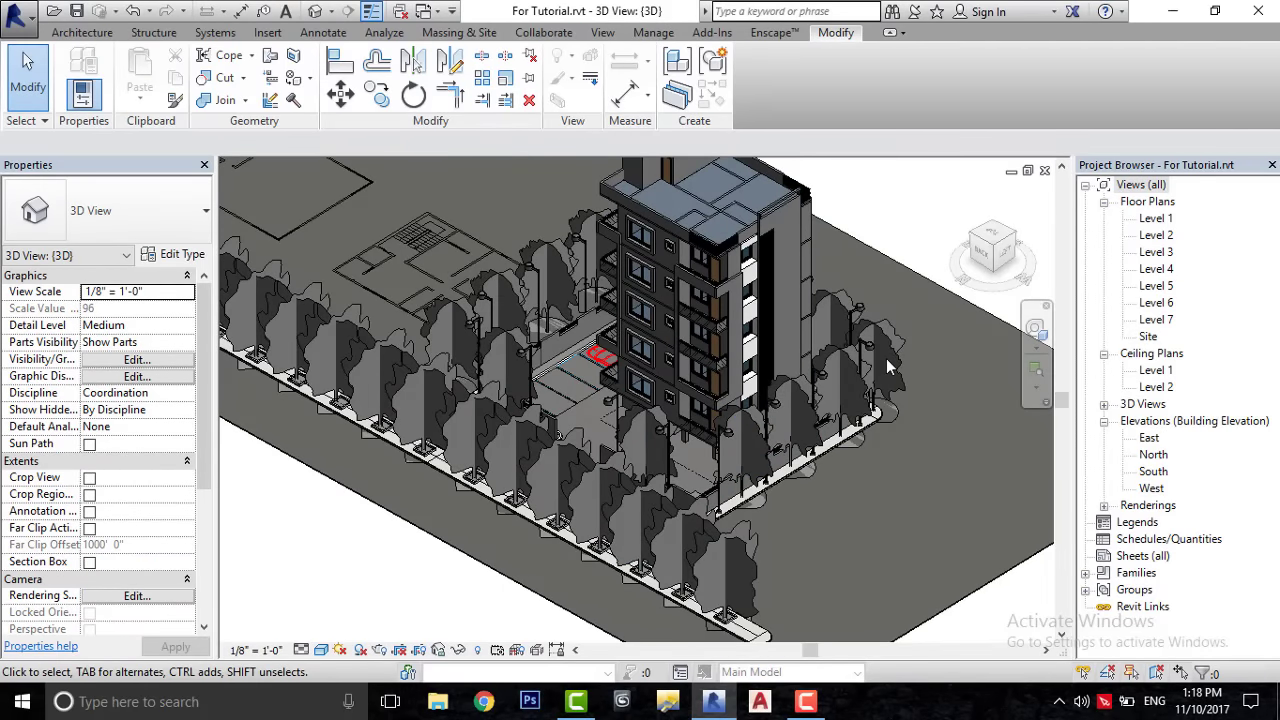
- Load Road Stripes.rfa from the For R folder, overwriting the existing version
click(268, 32)
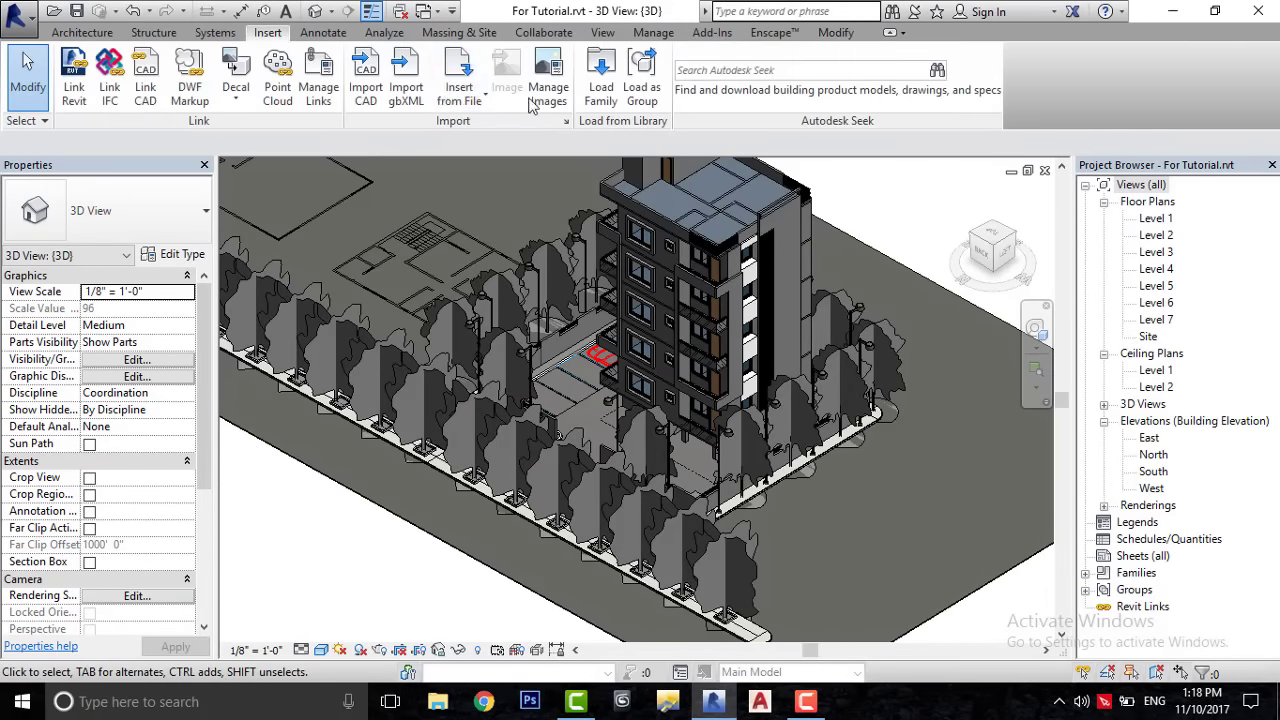
click(600, 85)
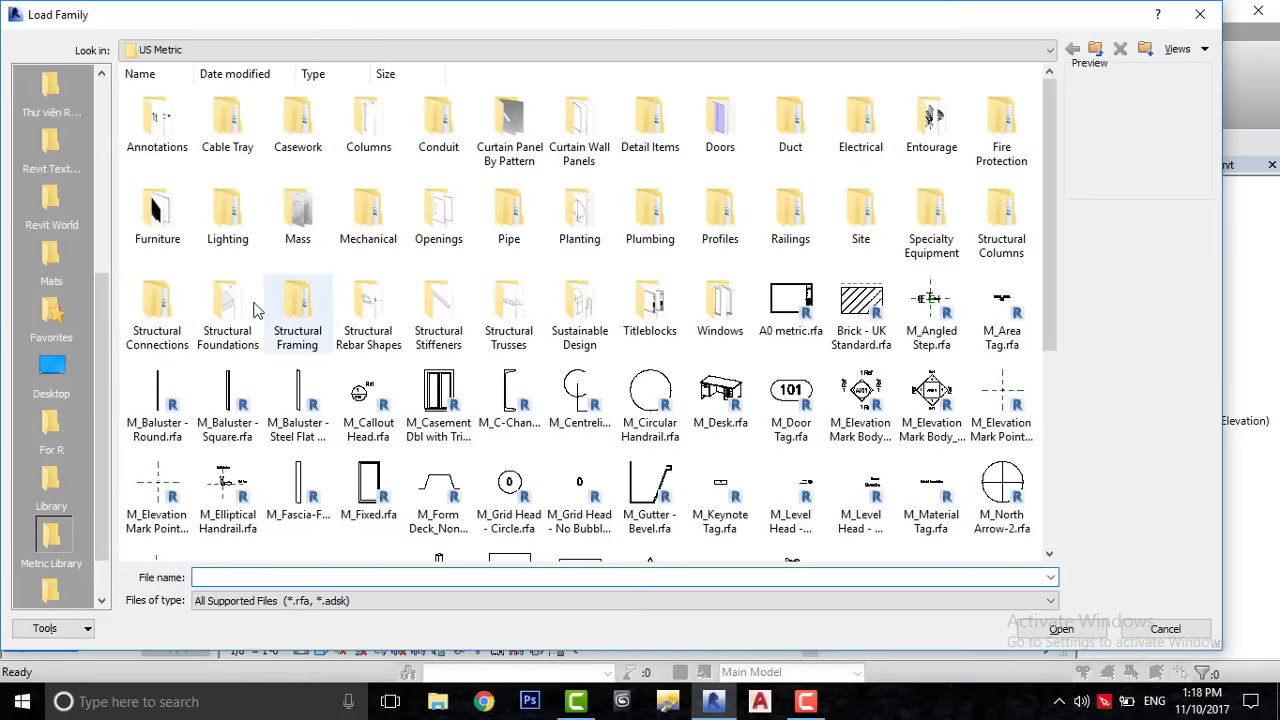
scroll(62, 420, down, 1)
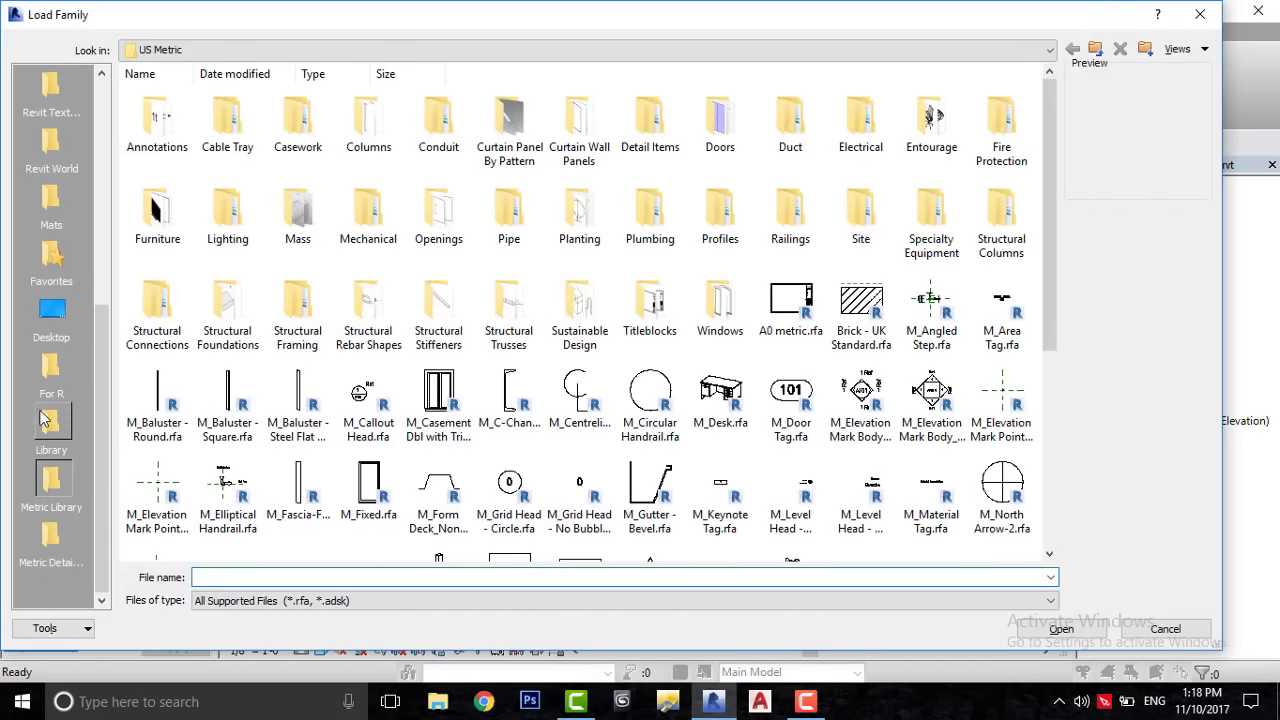
click(50, 368)
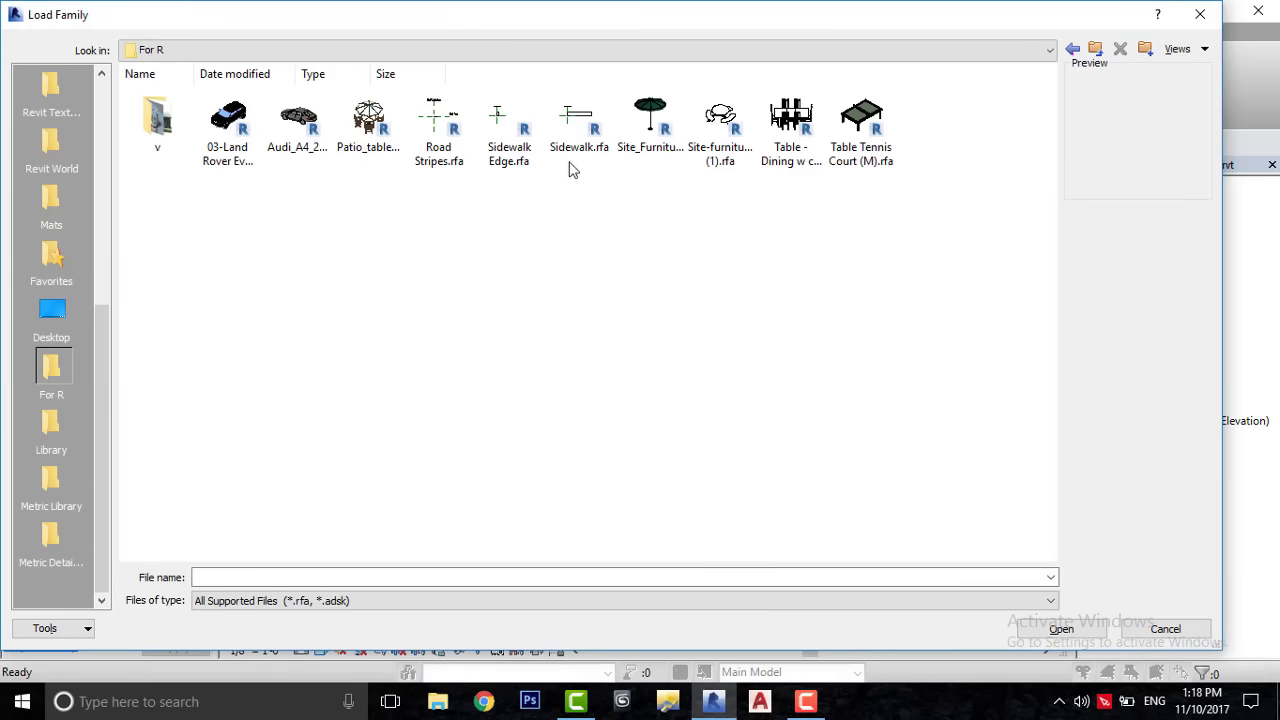
click(437, 140)
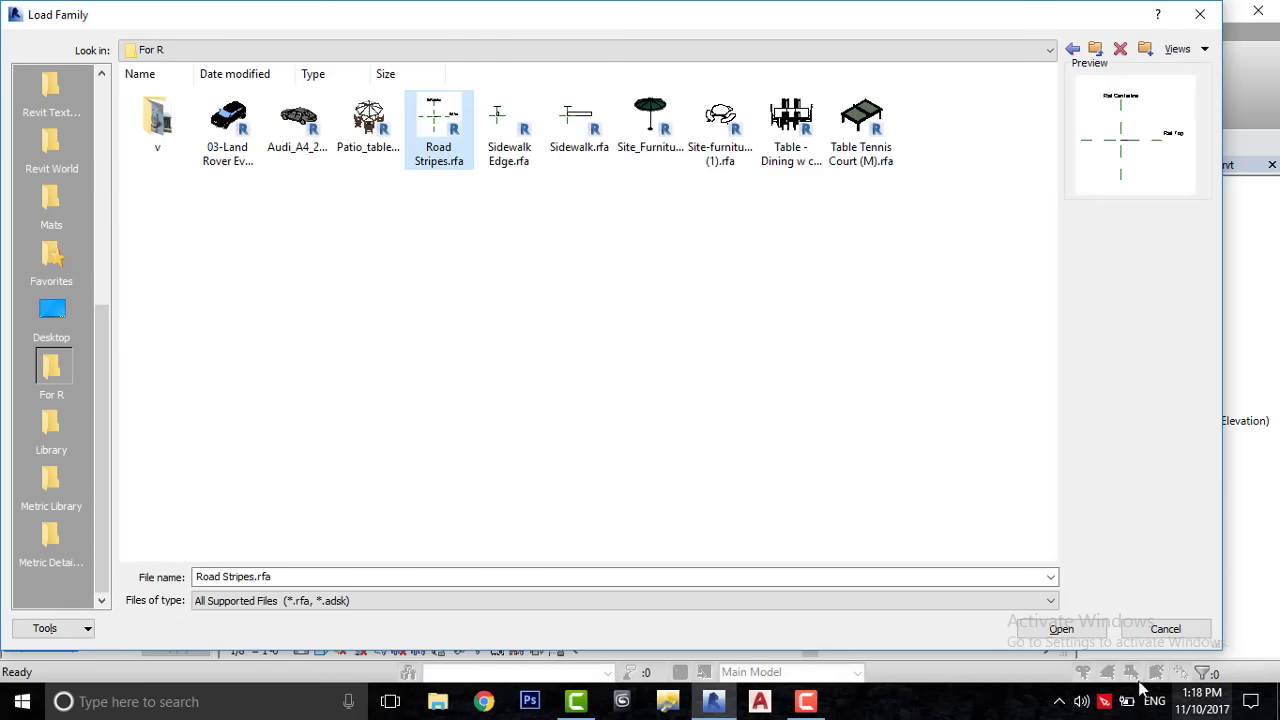
click(1060, 628)
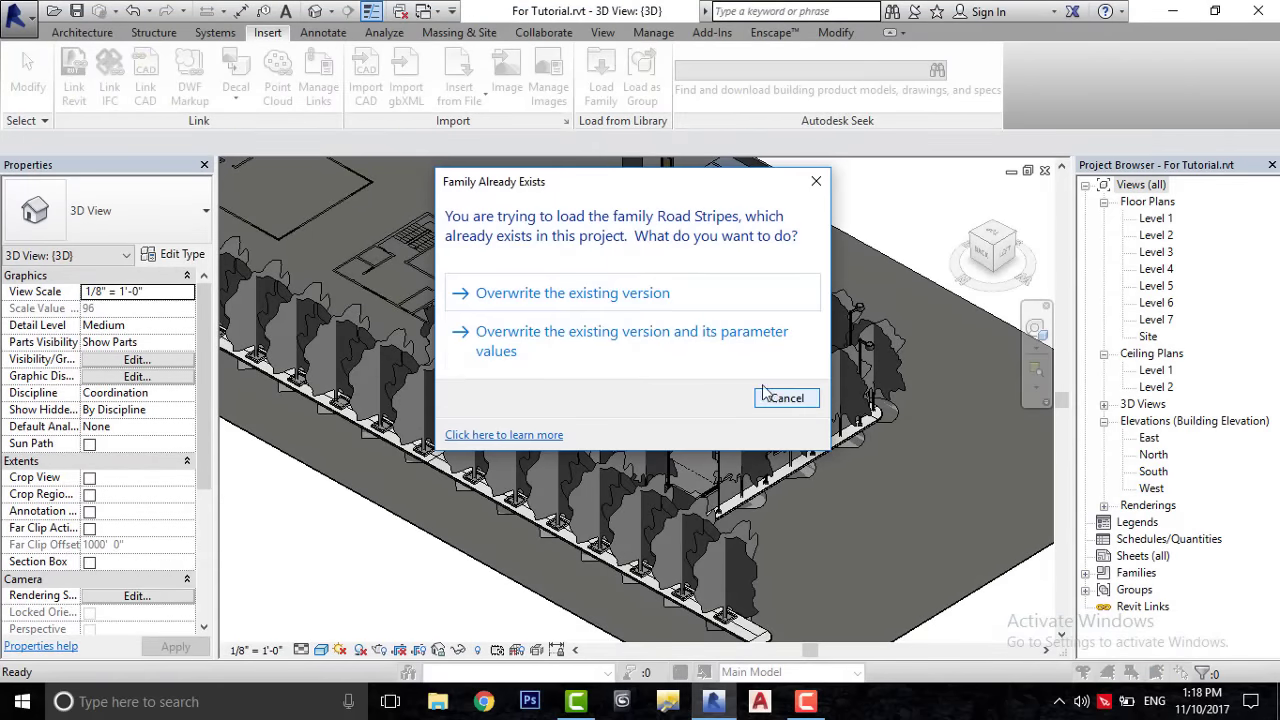
click(508, 292)
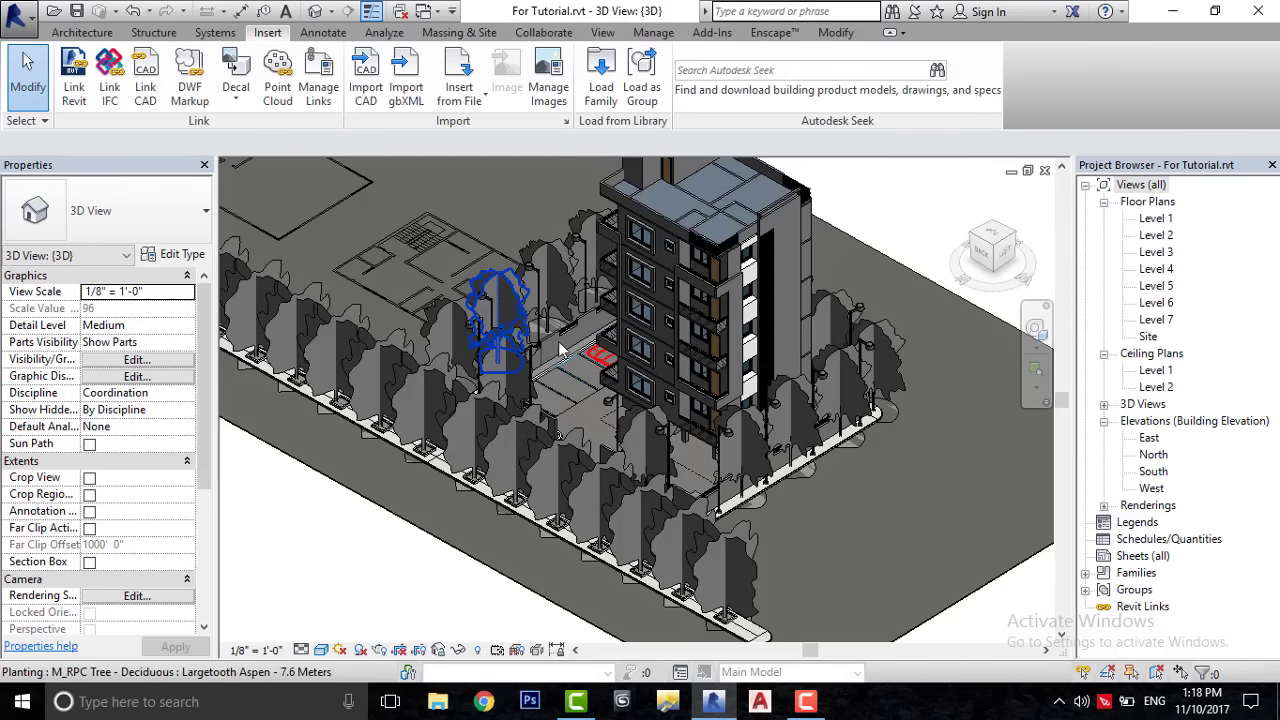
scroll(618, 468, up, 3)
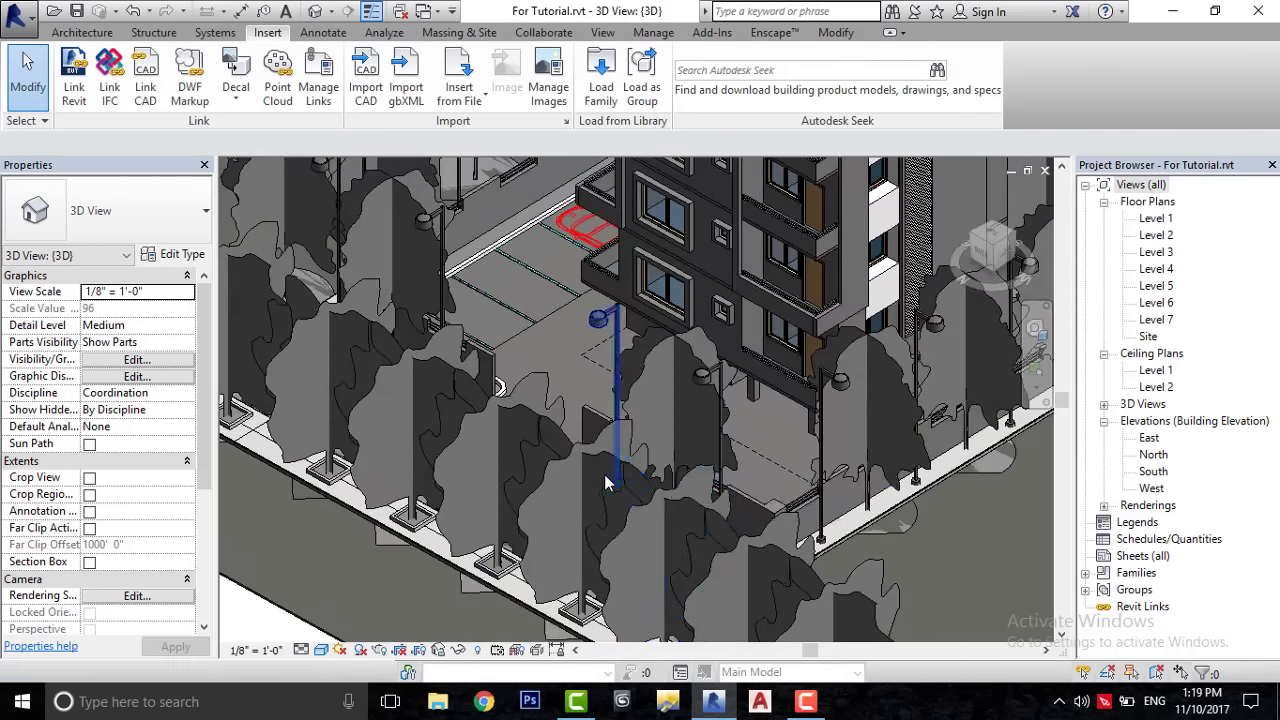
- Return to the Level 1 floor plan from the Project Browser
scroll(618, 468, down, 3)
middle_drag(618, 470, 627, 513)
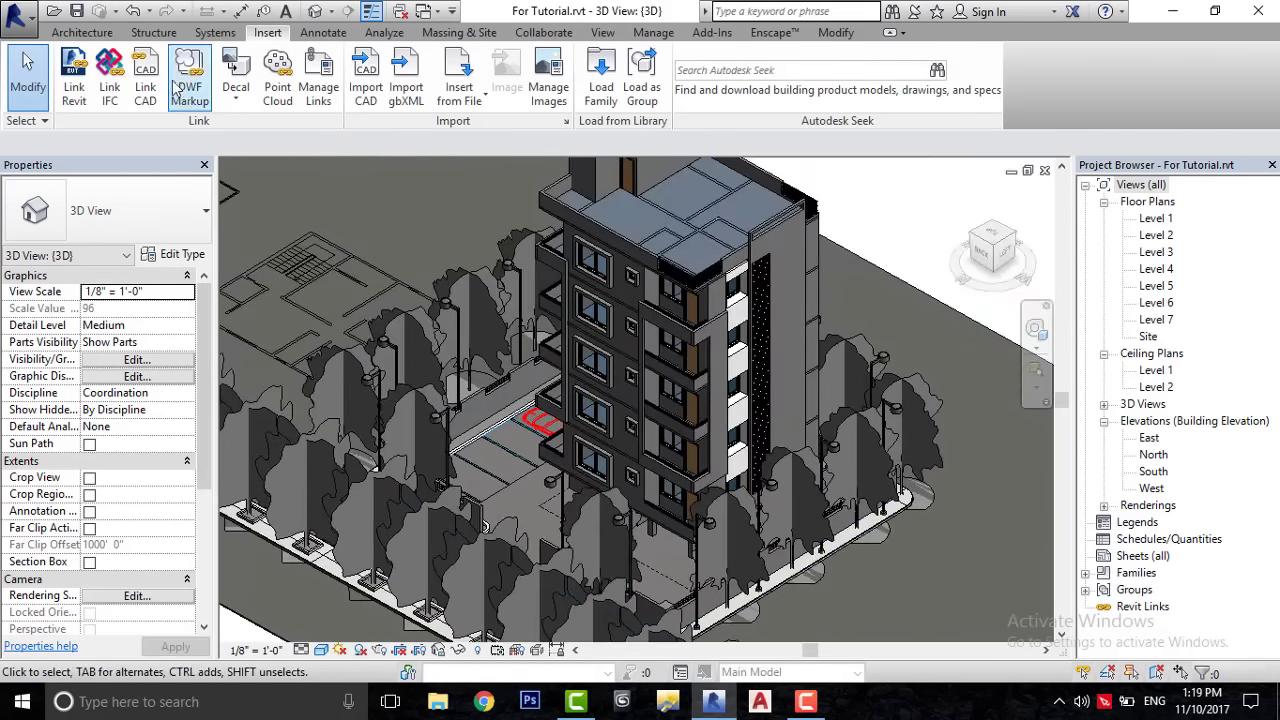
click(82, 32)
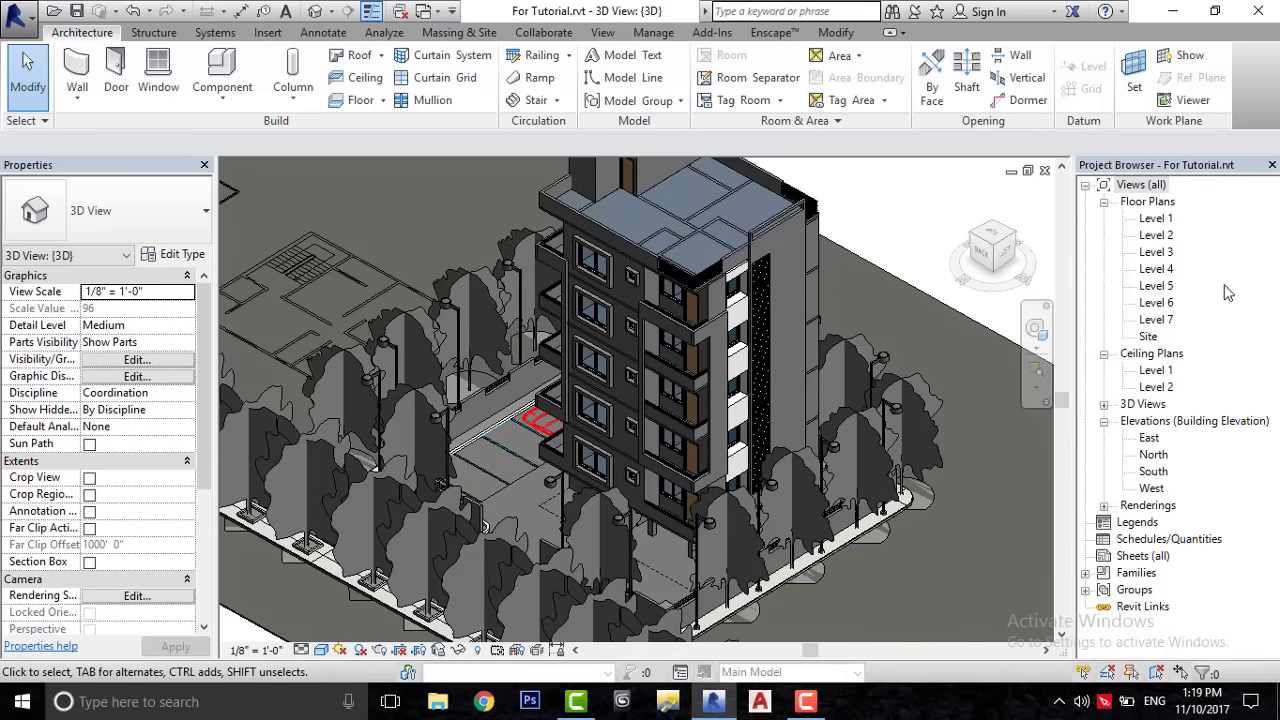
double_click(1156, 217)
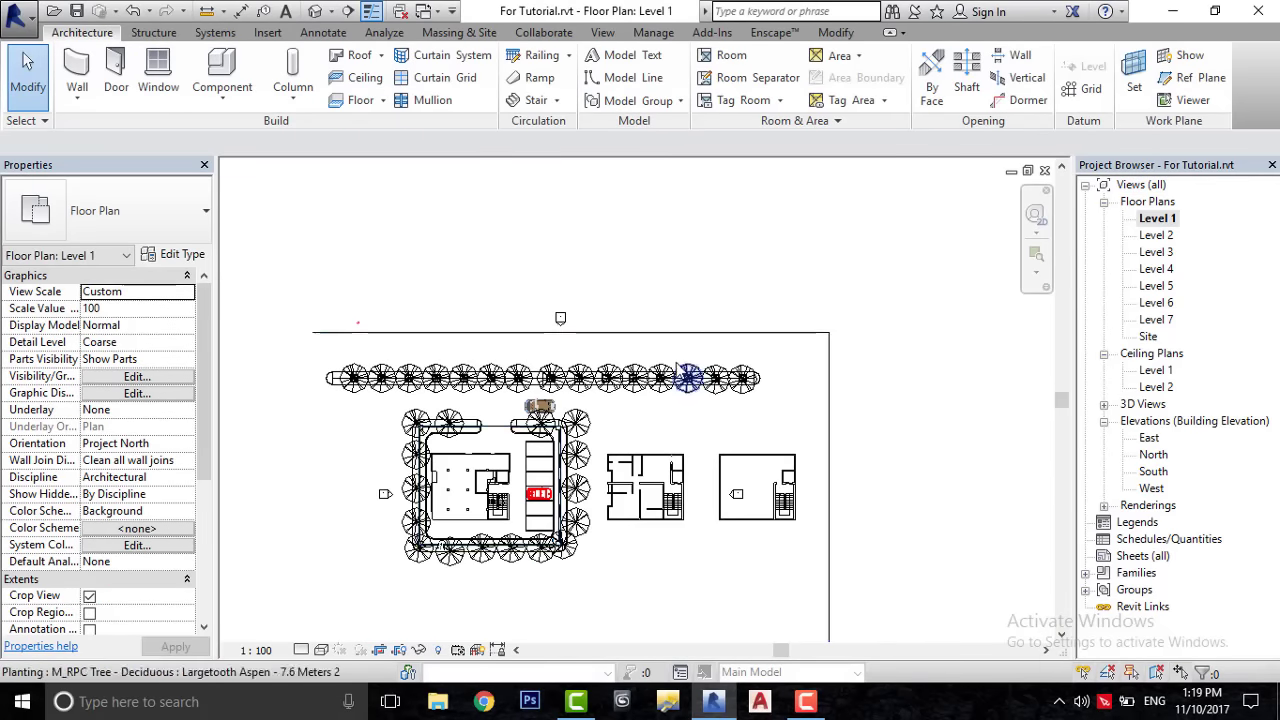
scroll(633, 320, up, 3)
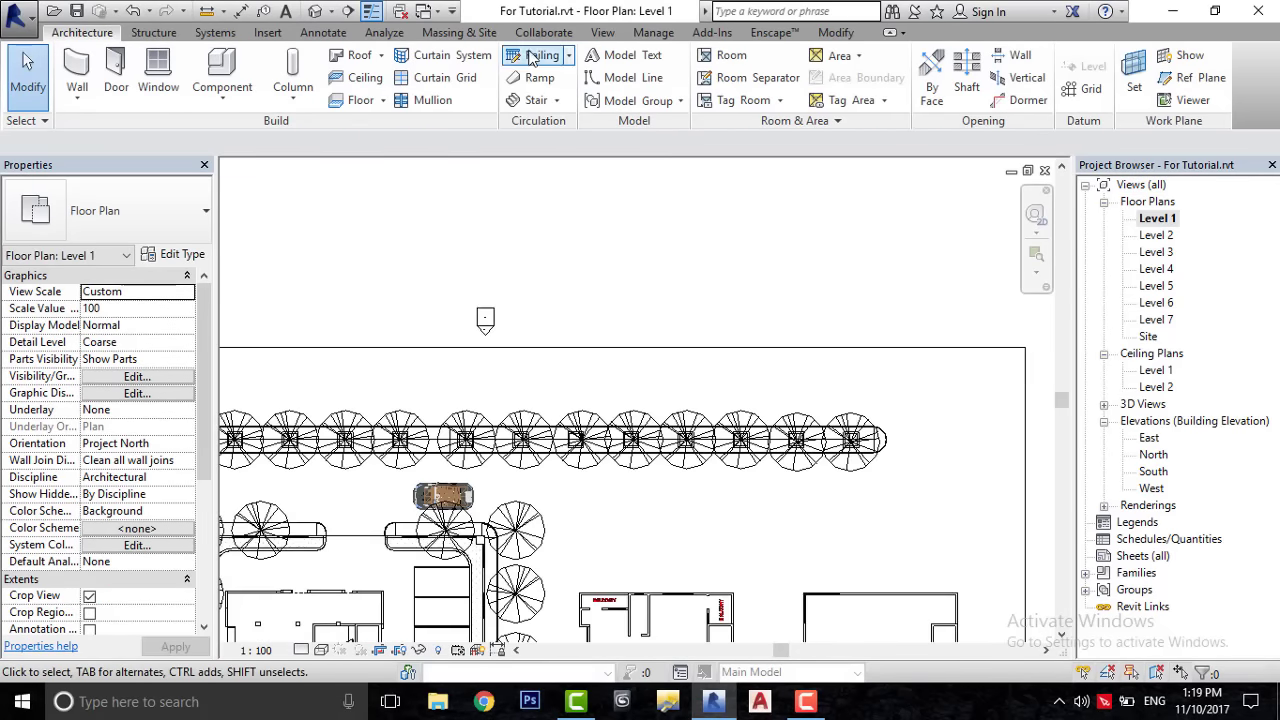
- Start a railing and duplicate the Sitewalk Edge type as Road Stripes
click(530, 57)
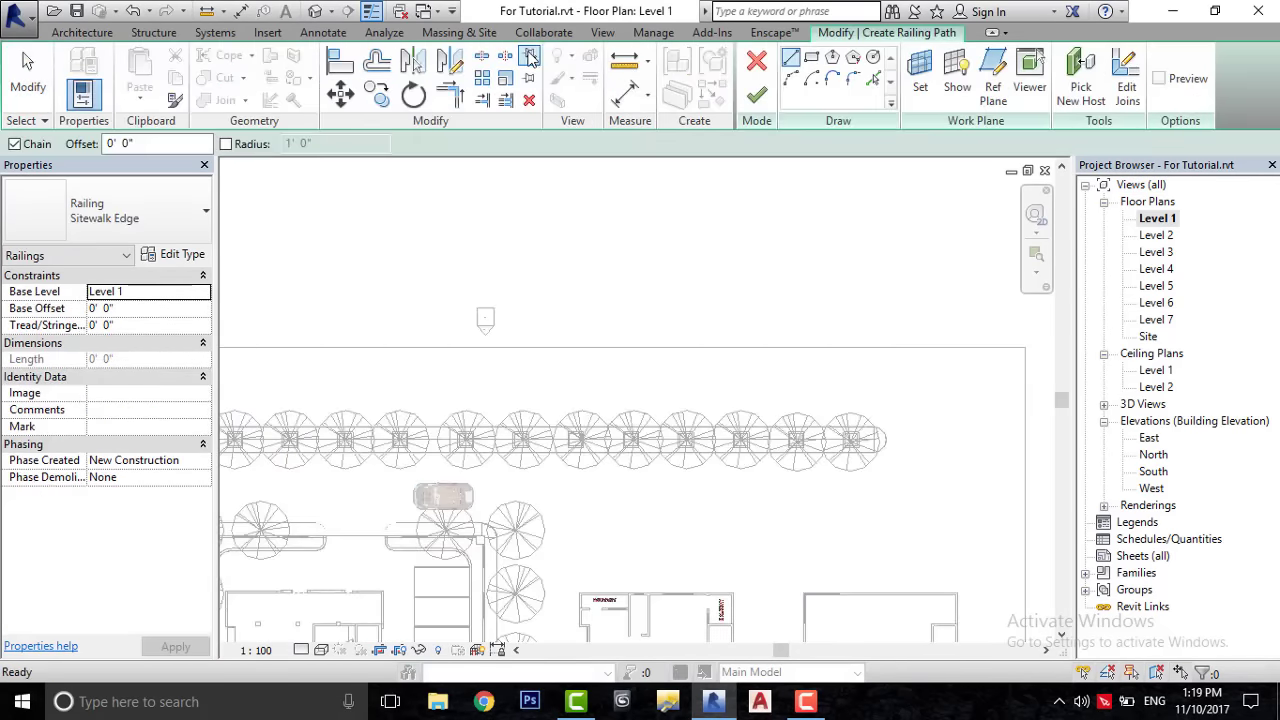
click(137, 190)
click(123, 240)
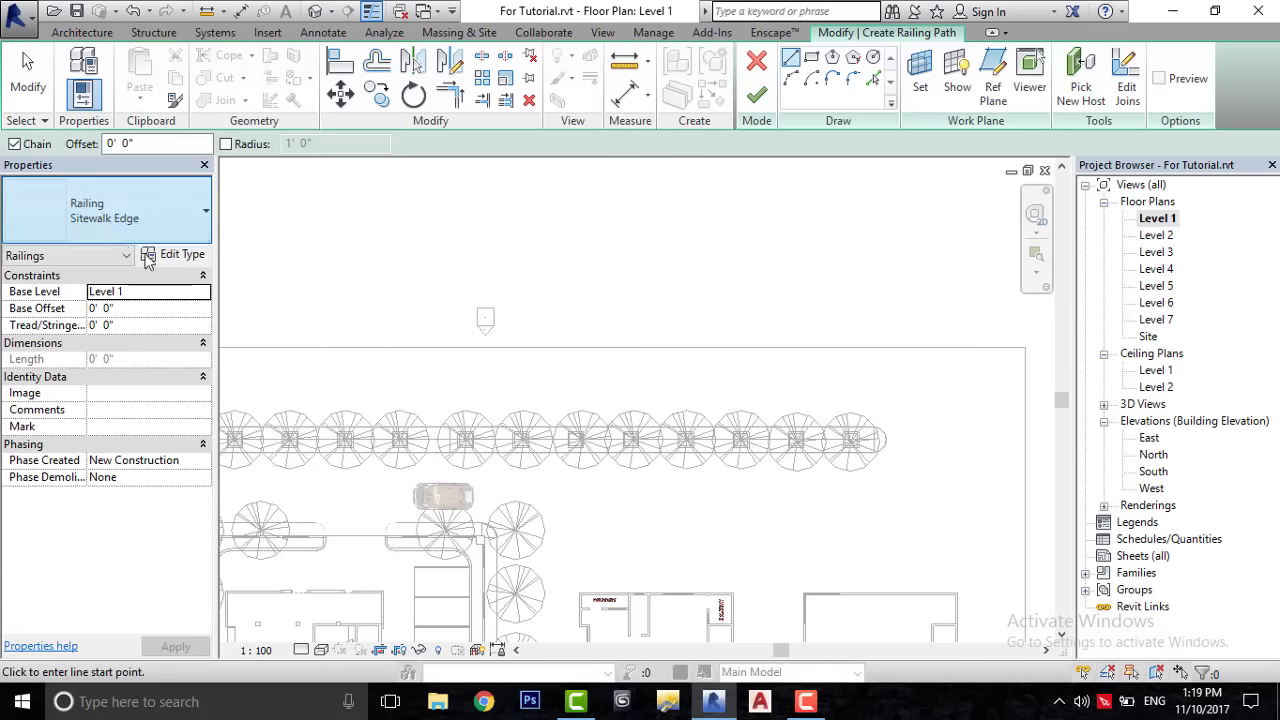
click(174, 256)
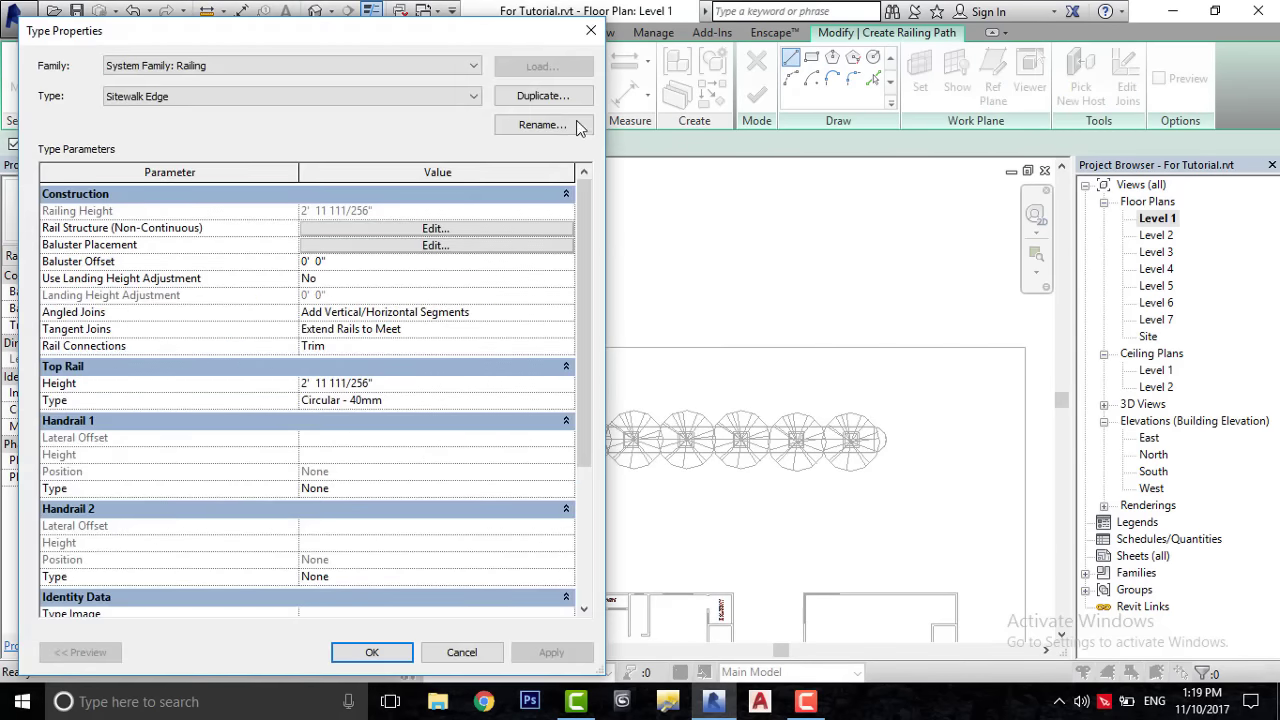
click(588, 101)
text(Road Stripe)
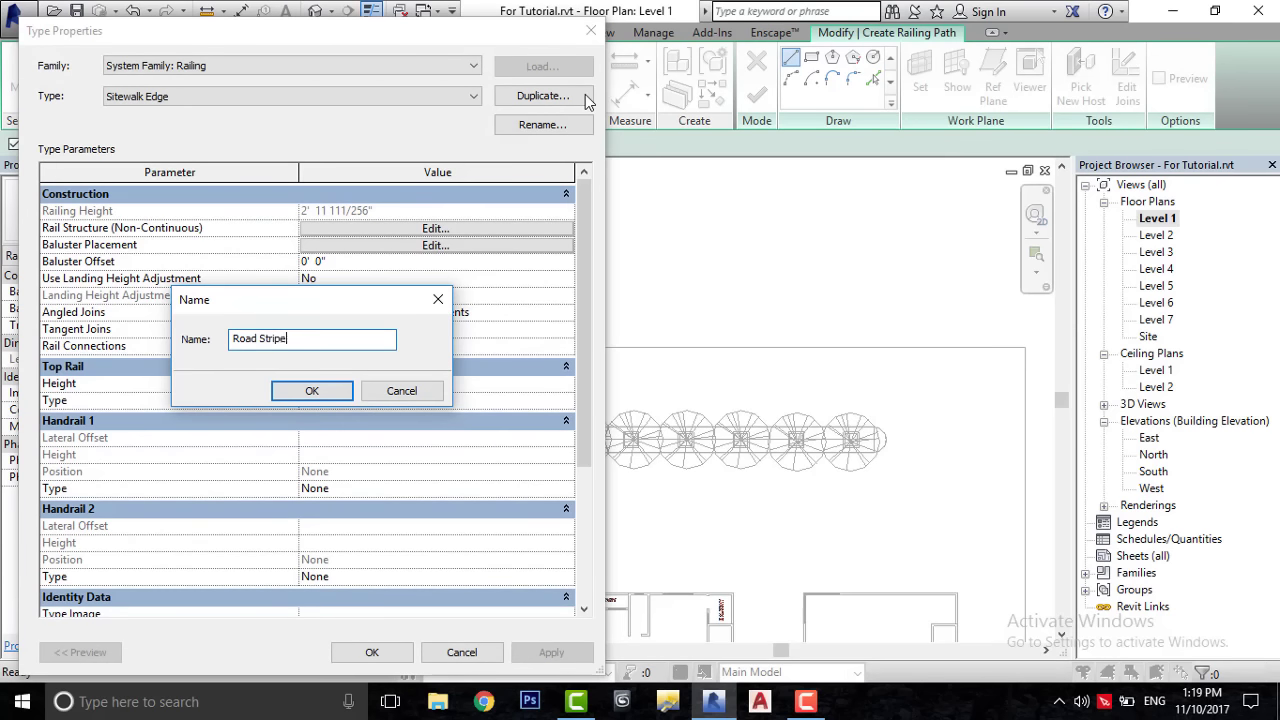
text(s)
key(Return)
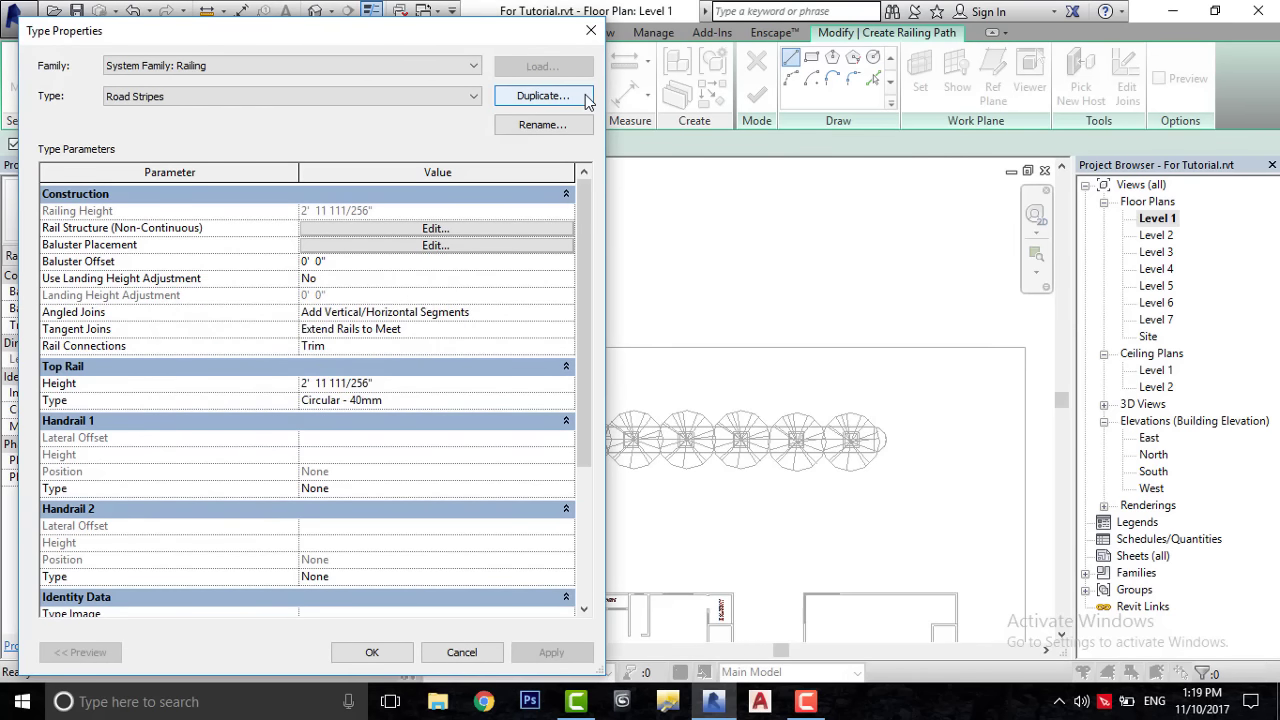
- Set the Road Stripes rail structure's profile to Road Stripes : Road Stripe
click(488, 228)
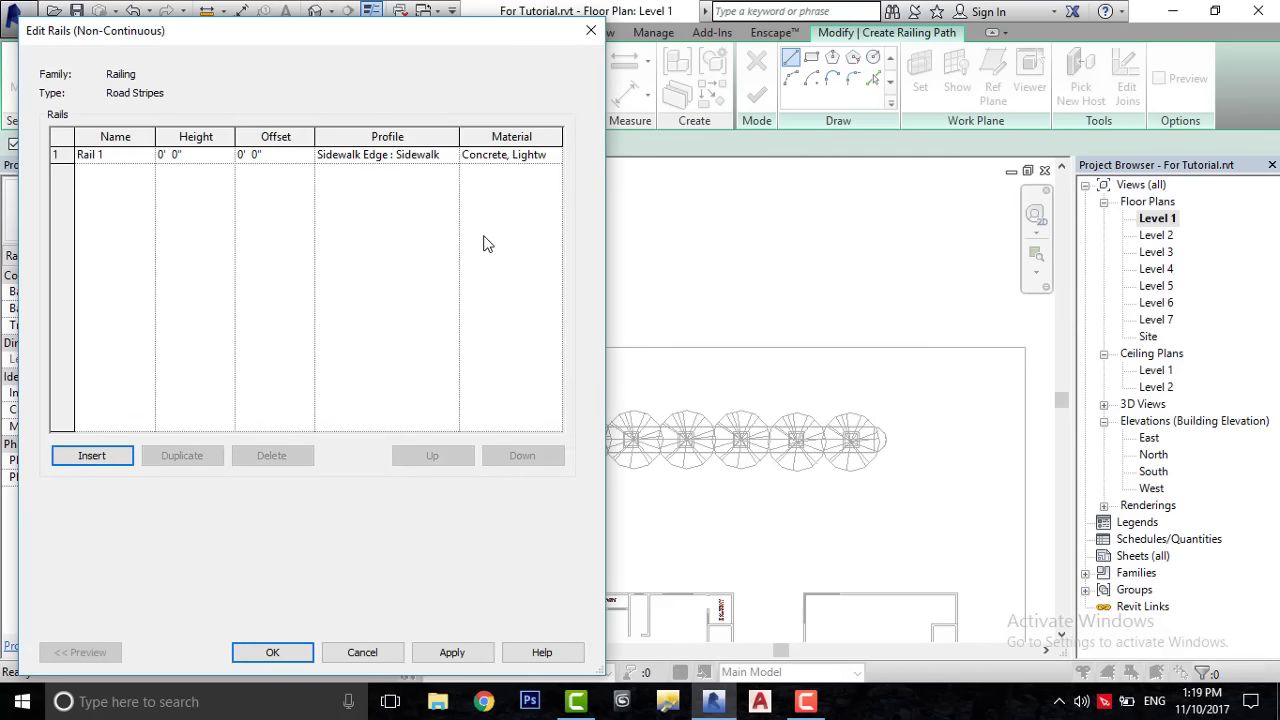
click(446, 158)
click(450, 156)
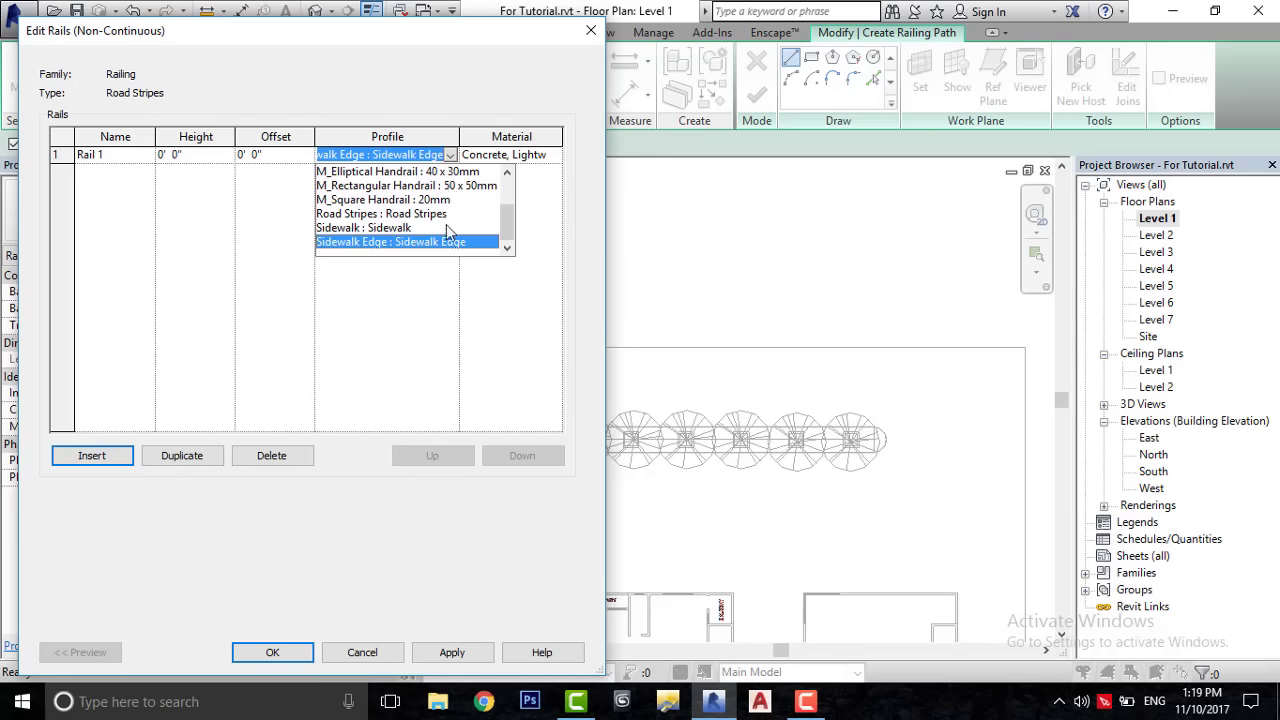
click(420, 214)
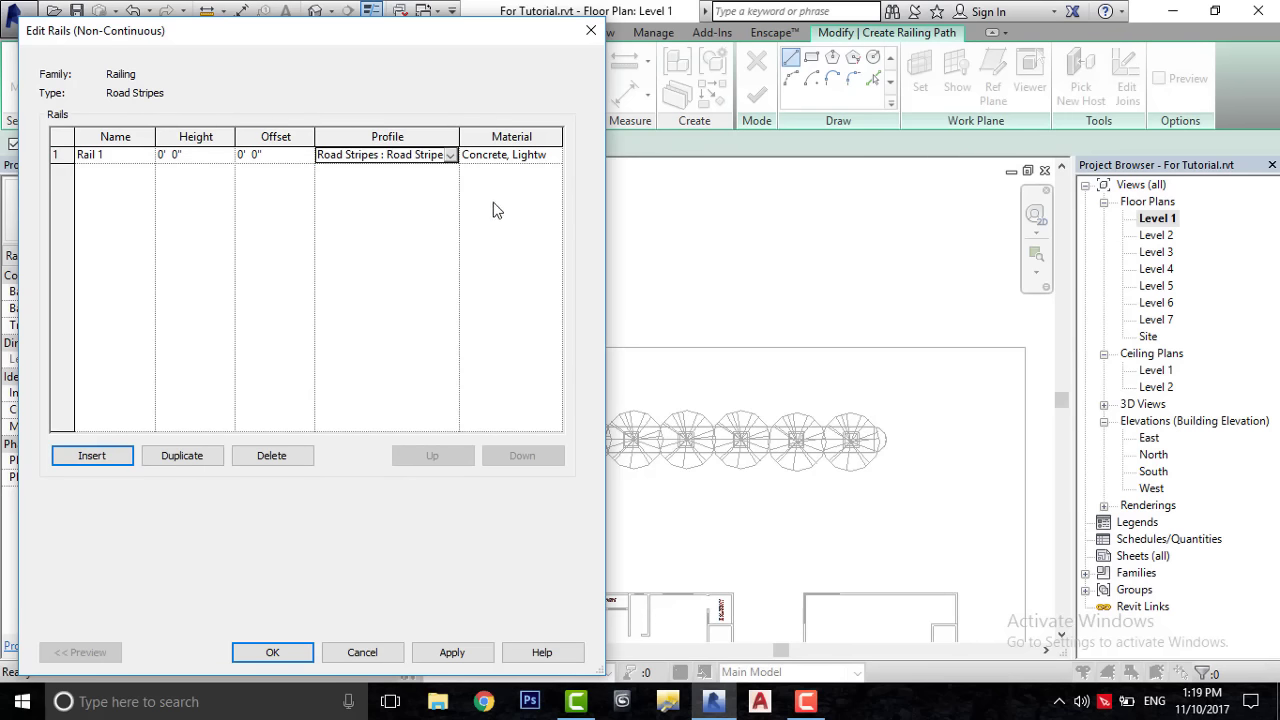
click(555, 158)
click(555, 157)
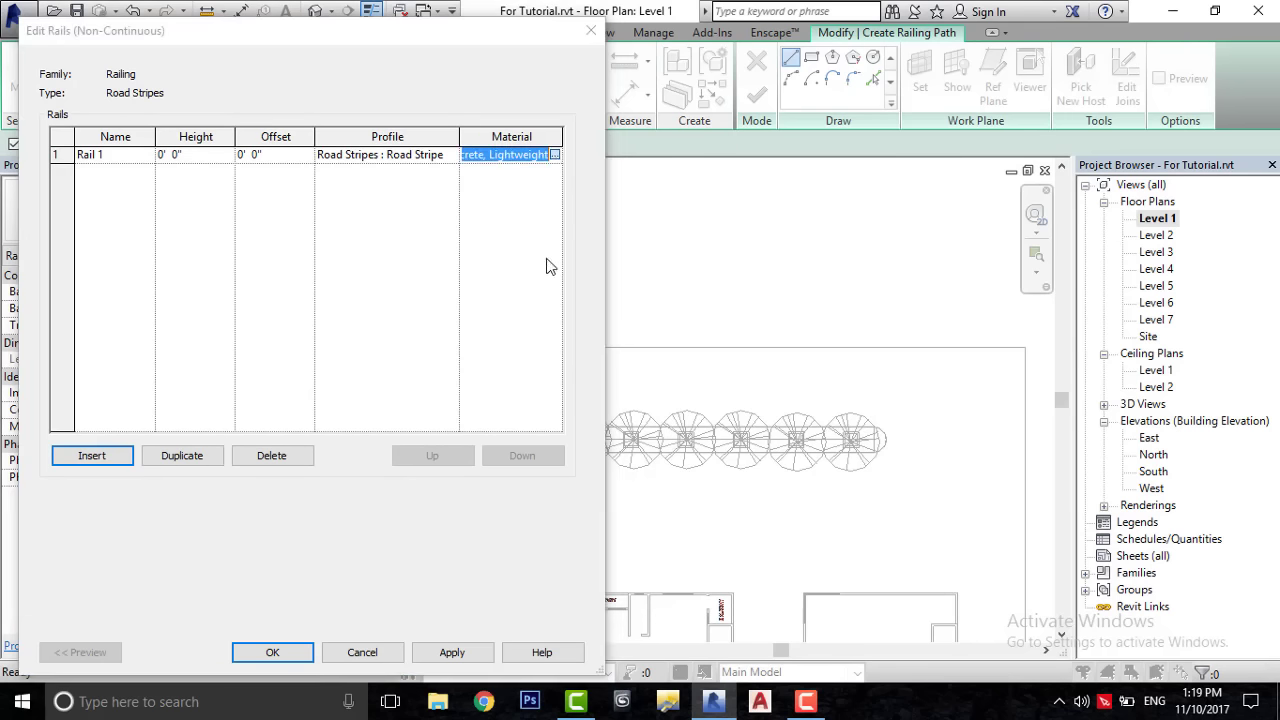
- Create a new material and rename it Yellow
scroll(375, 495, down, 1)
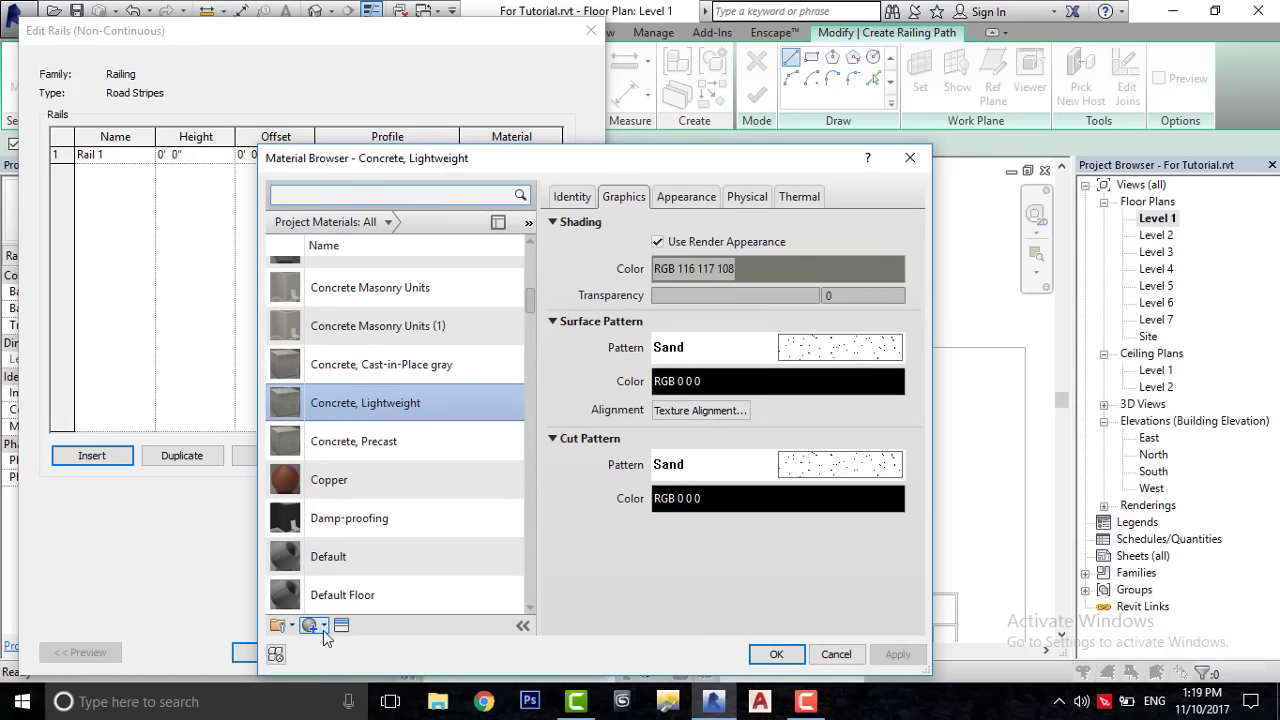
click(309, 625)
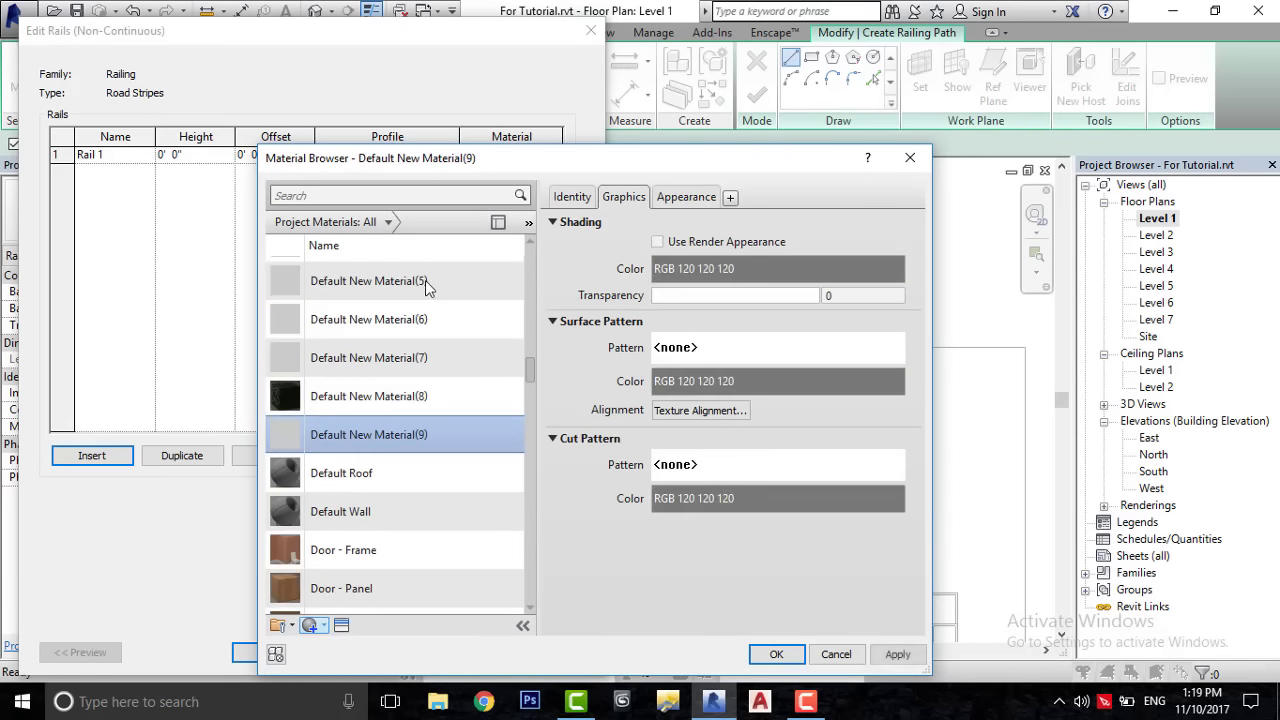
right_click(375, 430)
click(418, 474)
text(Yellow)
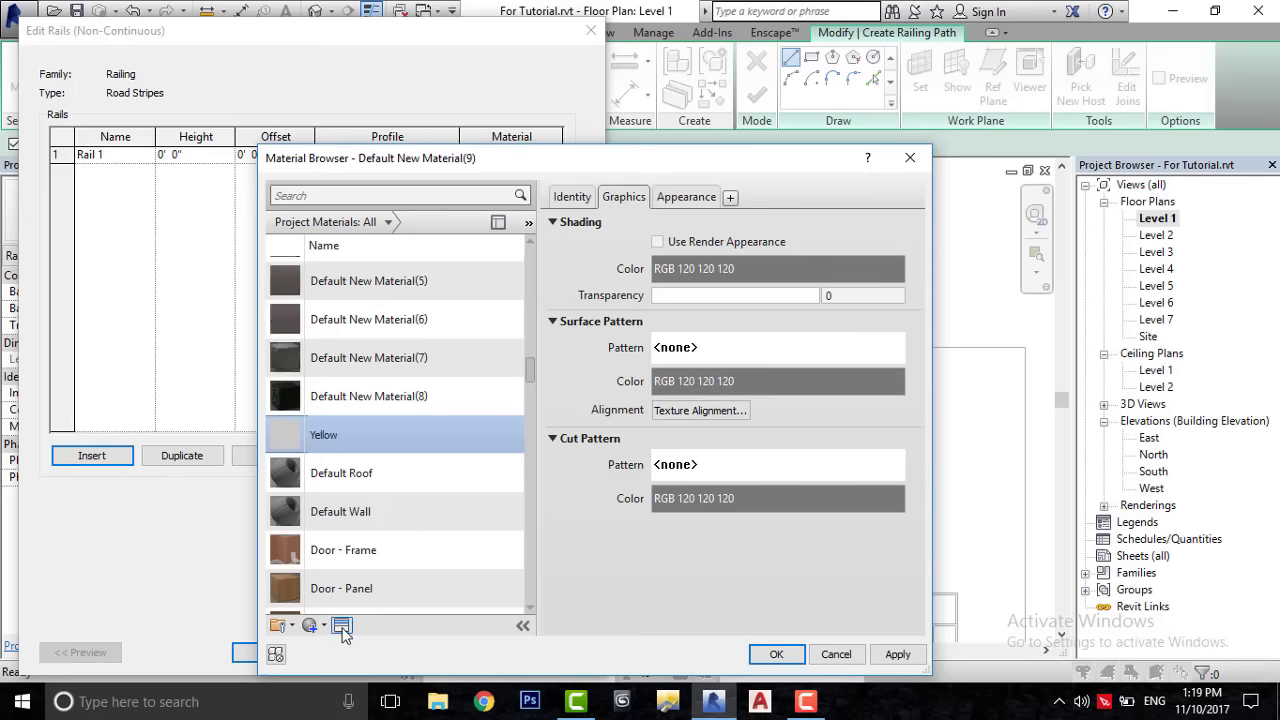
- Give the Yellow material the Wall Paint > Matte > Yellow appearance and confirm
click(341, 626)
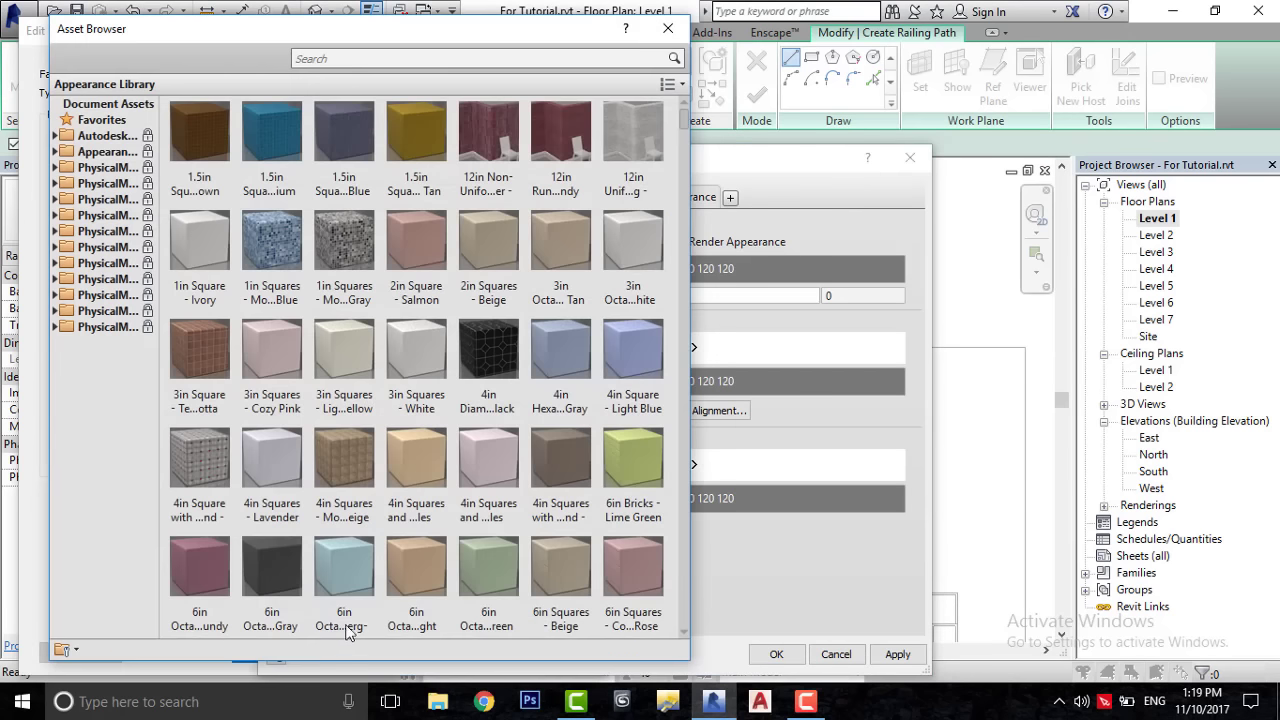
click(55, 151)
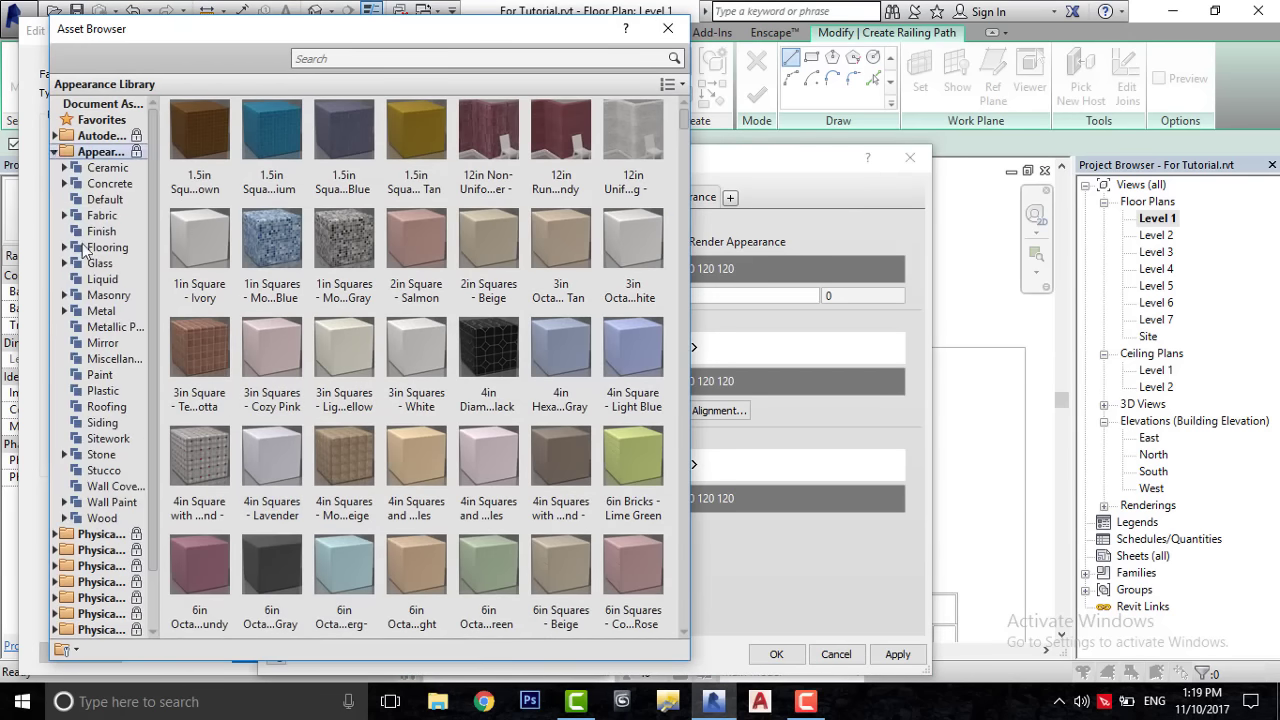
click(64, 503)
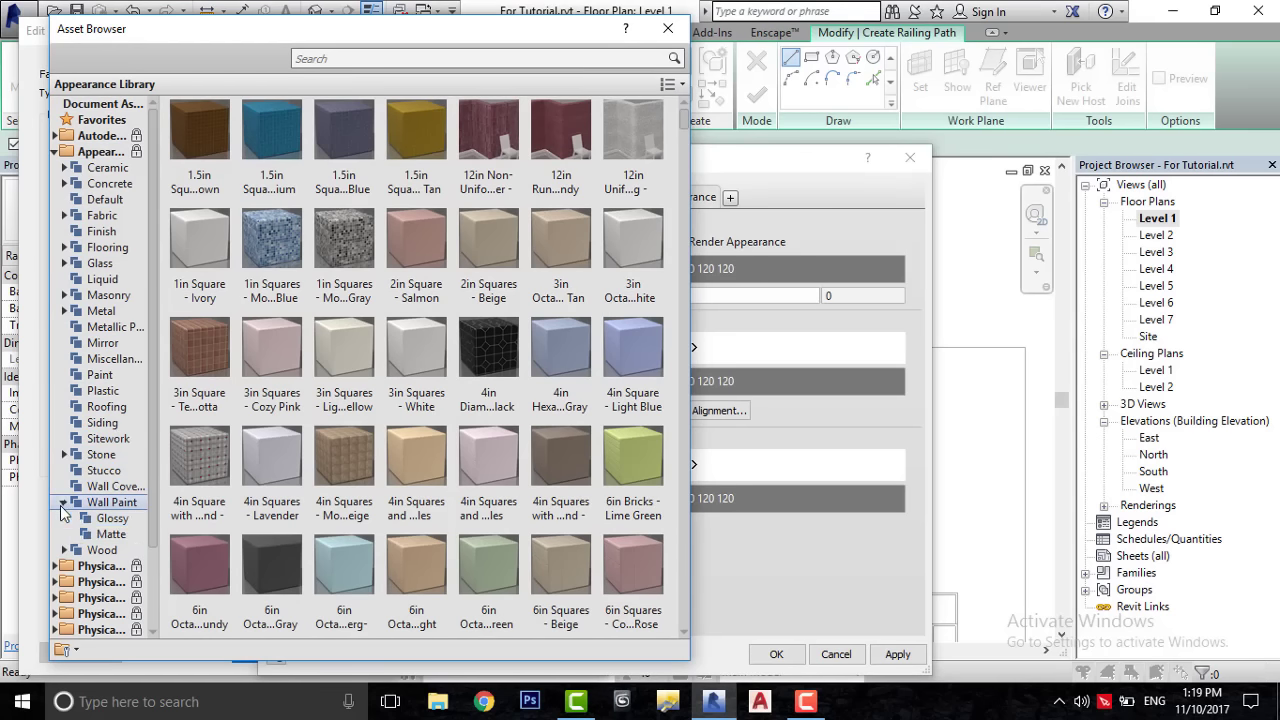
click(90, 536)
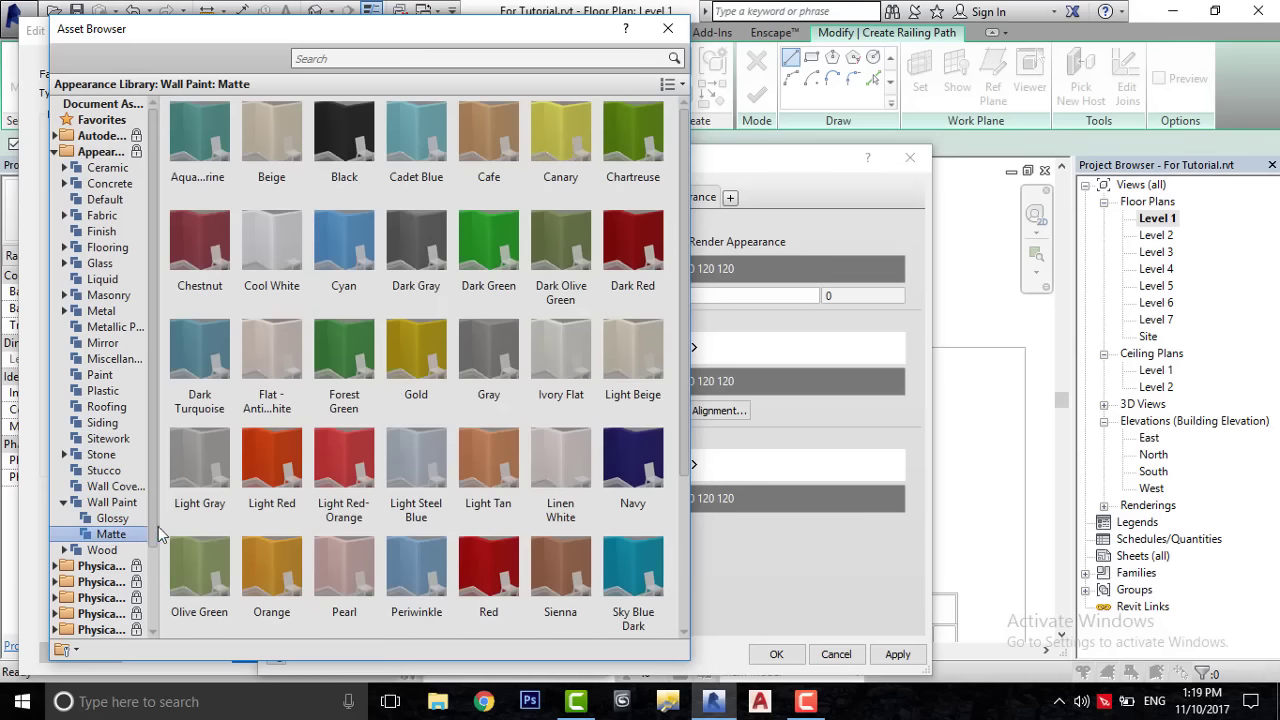
scroll(484, 377, down, 3)
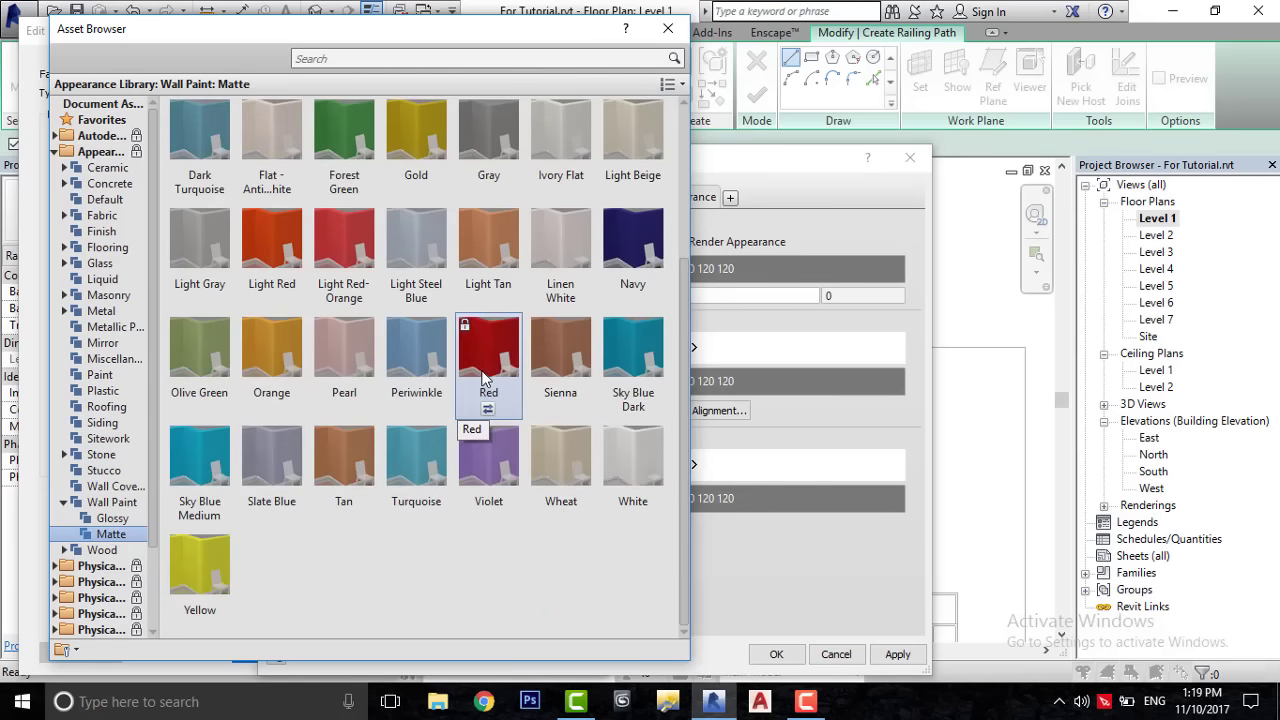
double_click(203, 541)
click(668, 28)
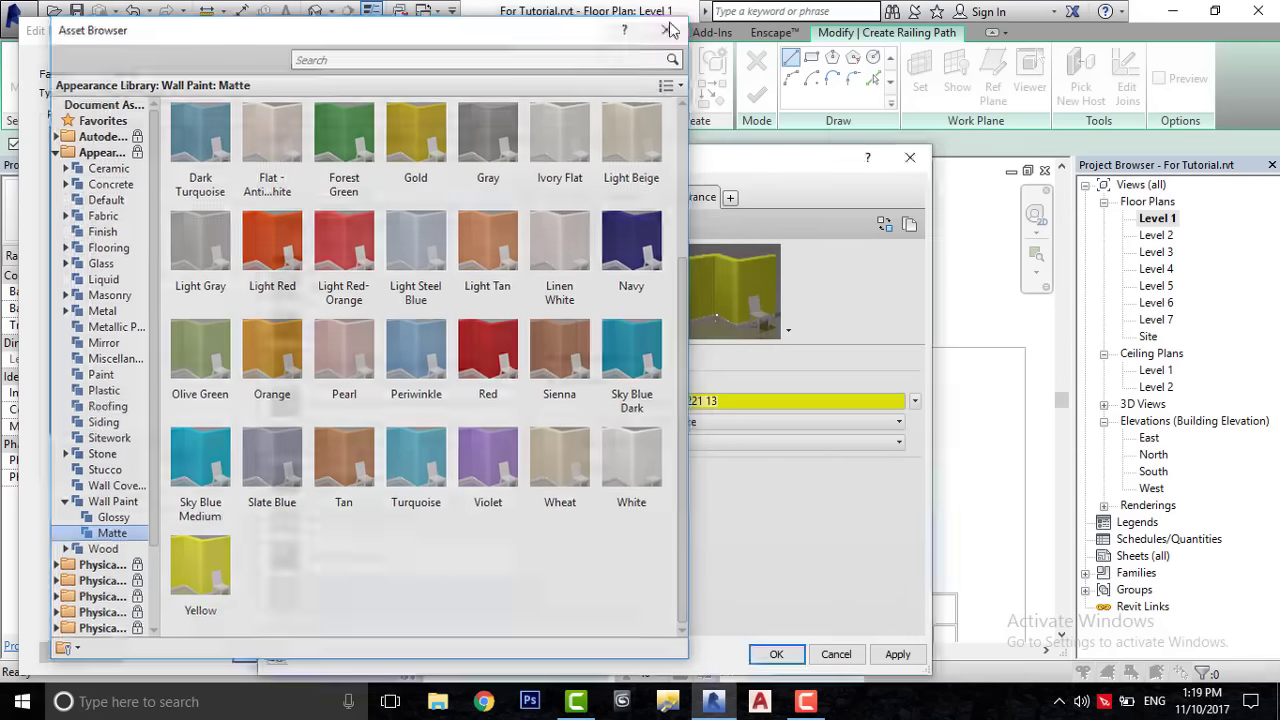
click(776, 654)
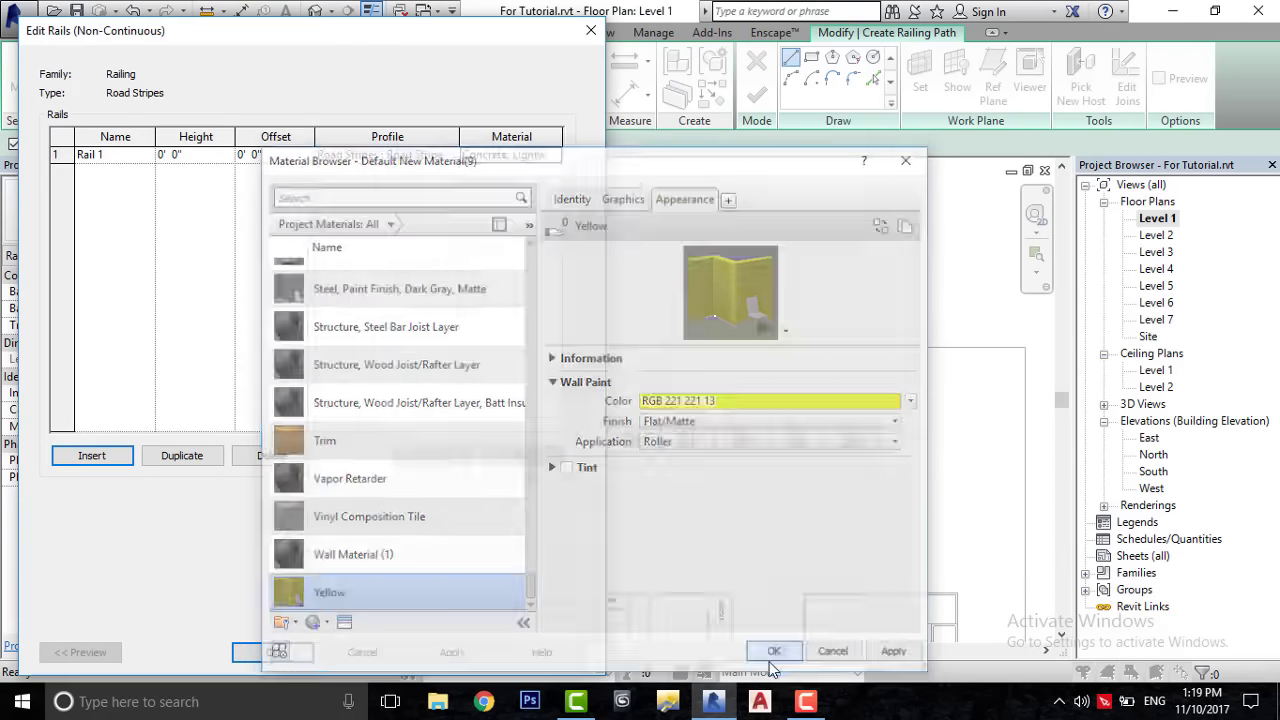
click(270, 652)
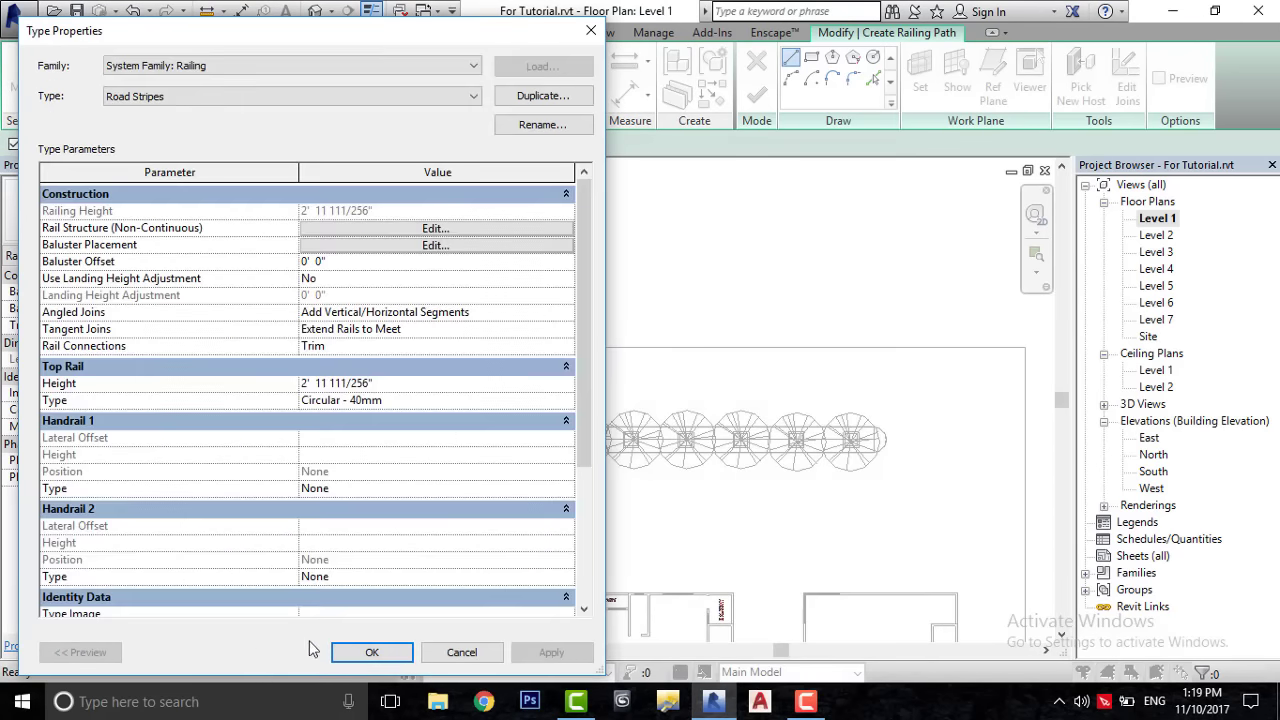
- Apply the Road Stripes type and set the railing offset to 10' 0"
click(371, 652)
scroll(418, 453, up, 3)
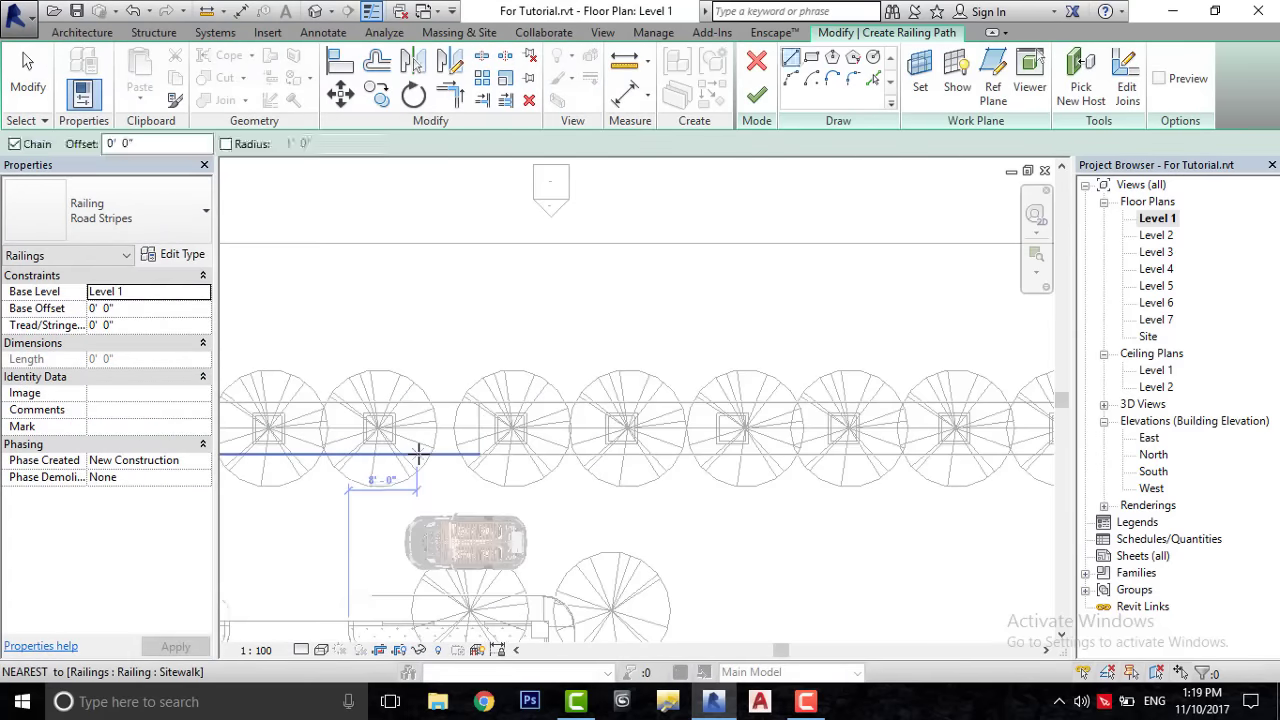
scroll(418, 453, up, 2)
middle_drag(500, 486, 724, 410)
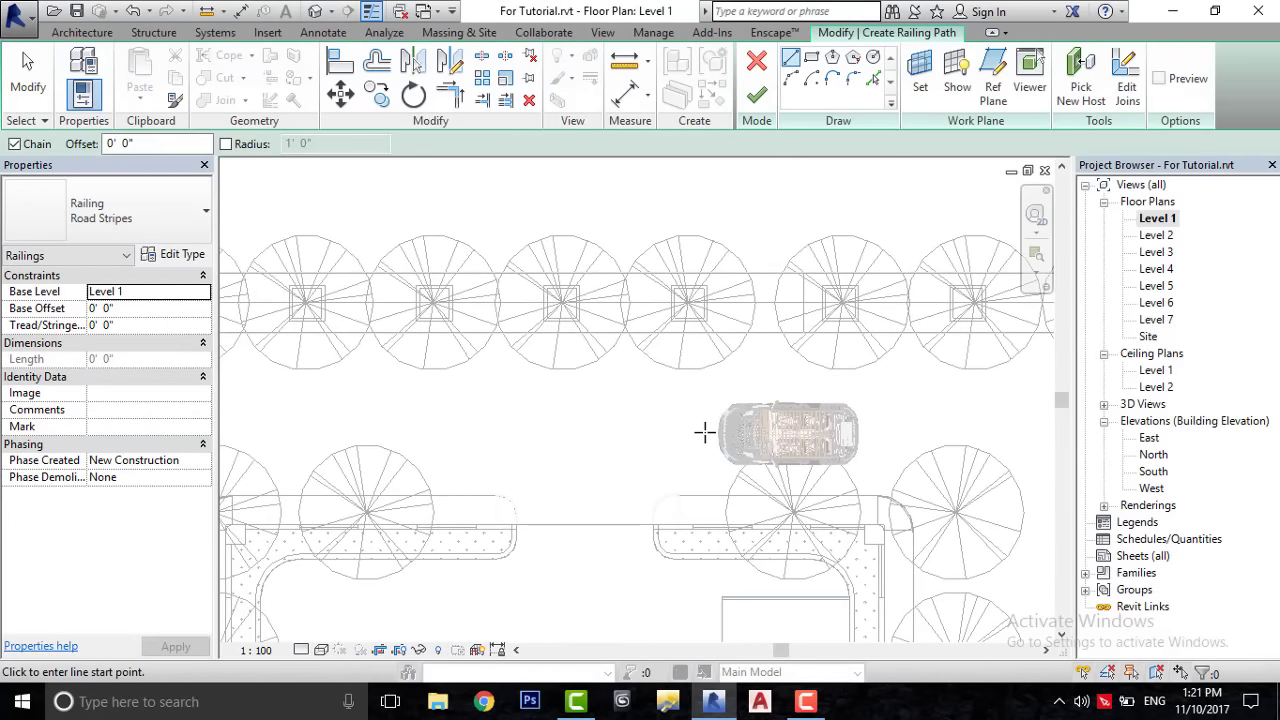
double_click(130, 143)
text(10)
key(Return)
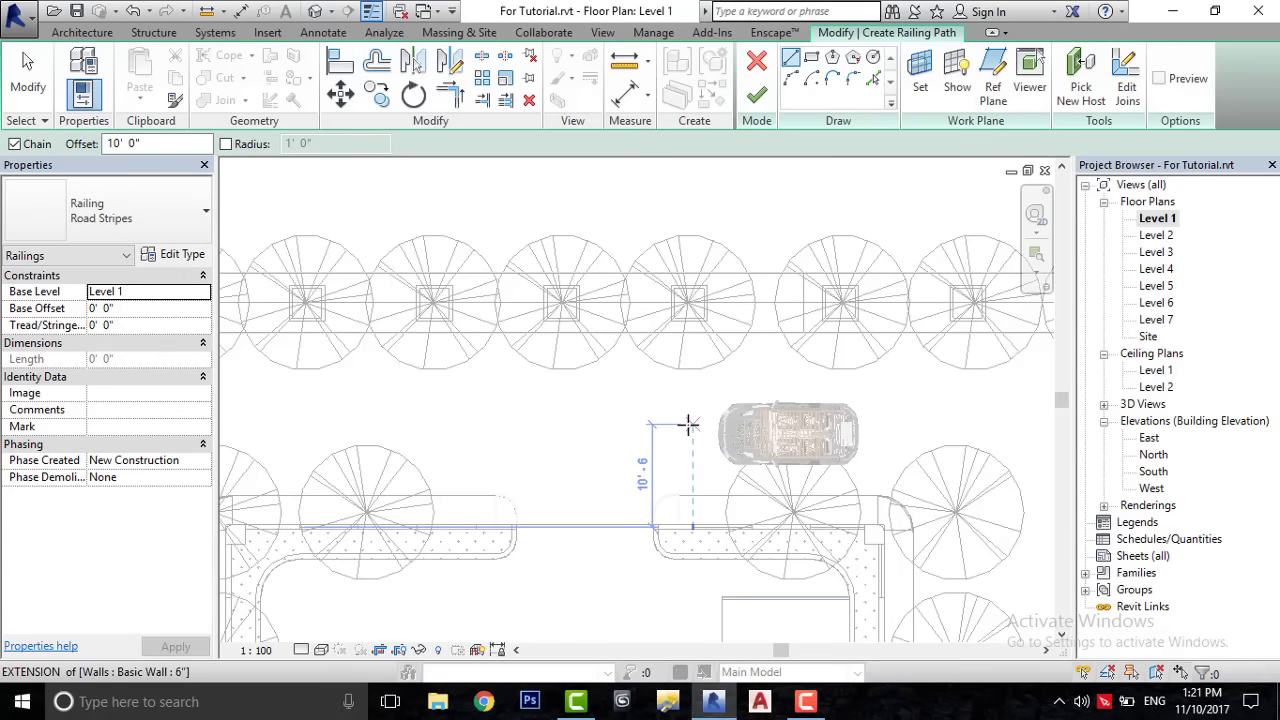
- Cancel the stripe path preview and delete the stray sketch line
click(688, 425)
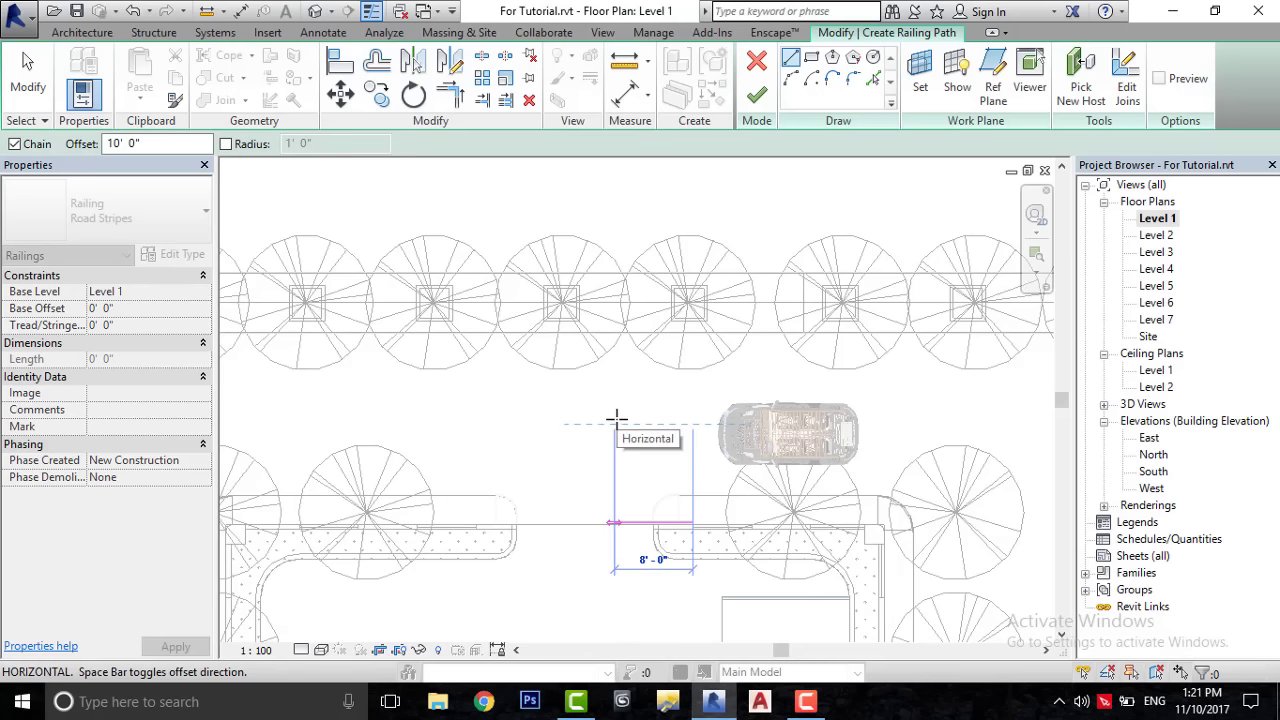
right_click(494, 390)
click(585, 401)
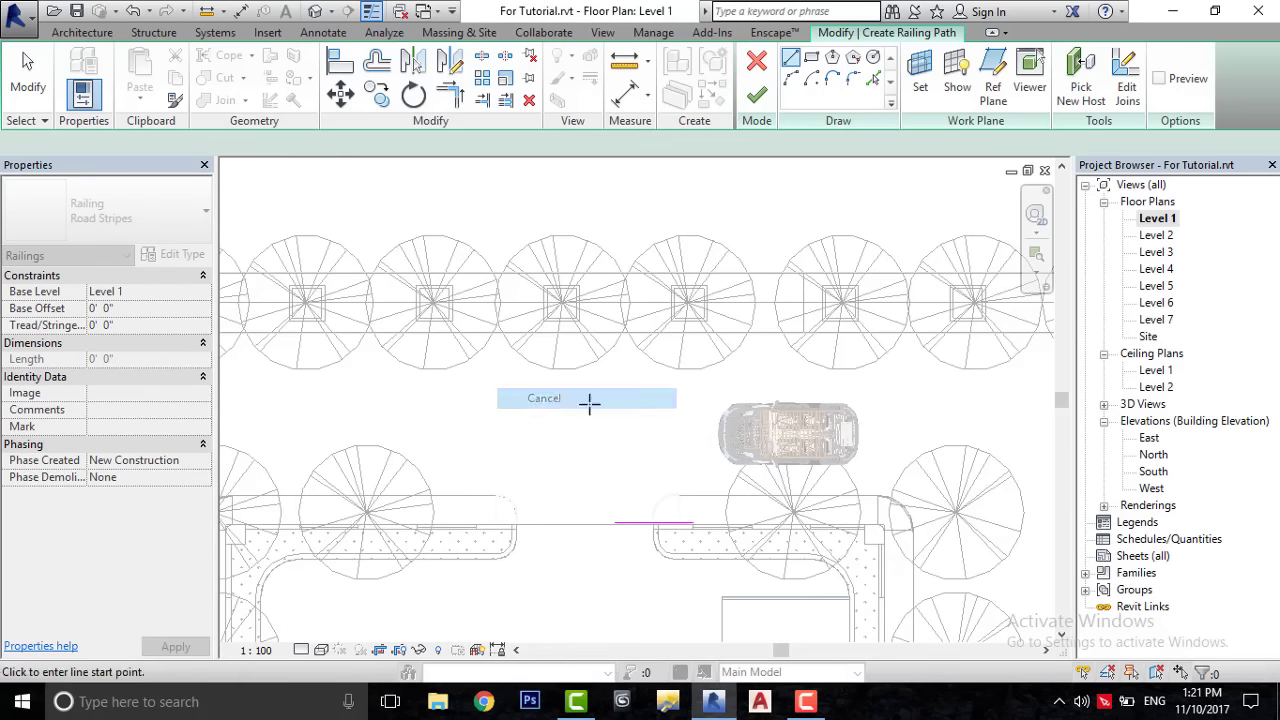
right_click(620, 505)
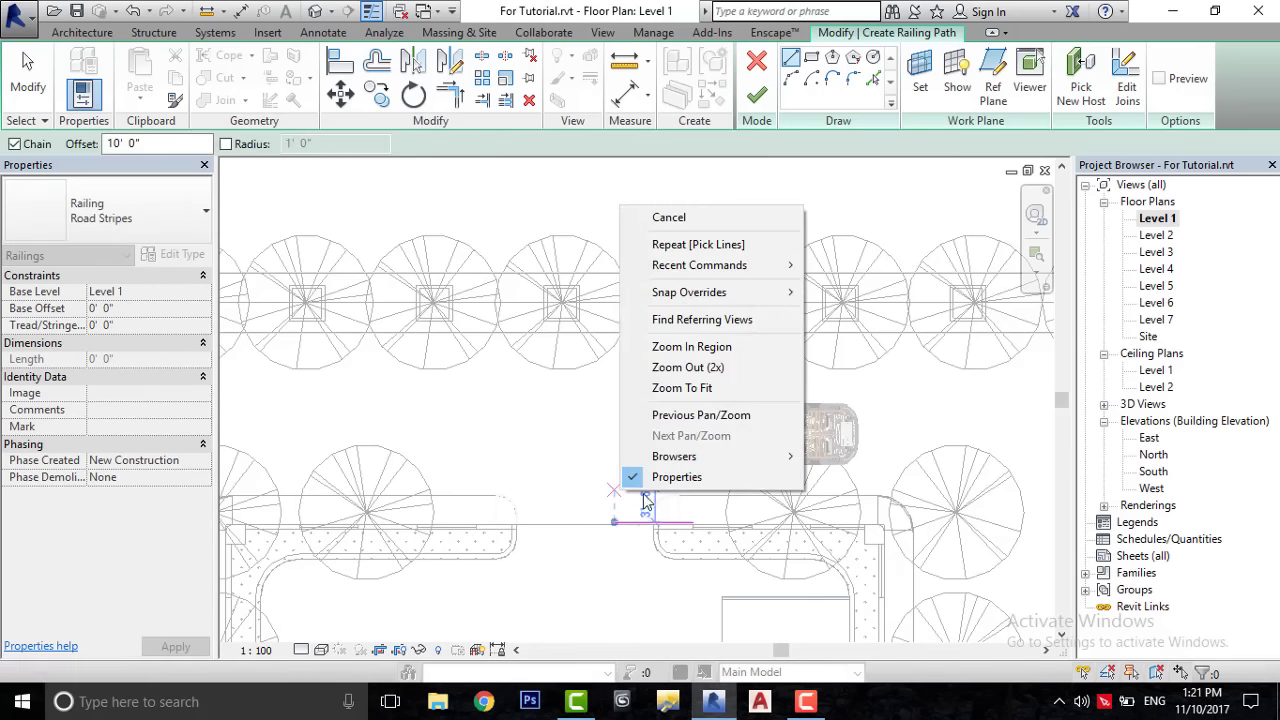
click(665, 217)
drag(586, 434, 720, 582)
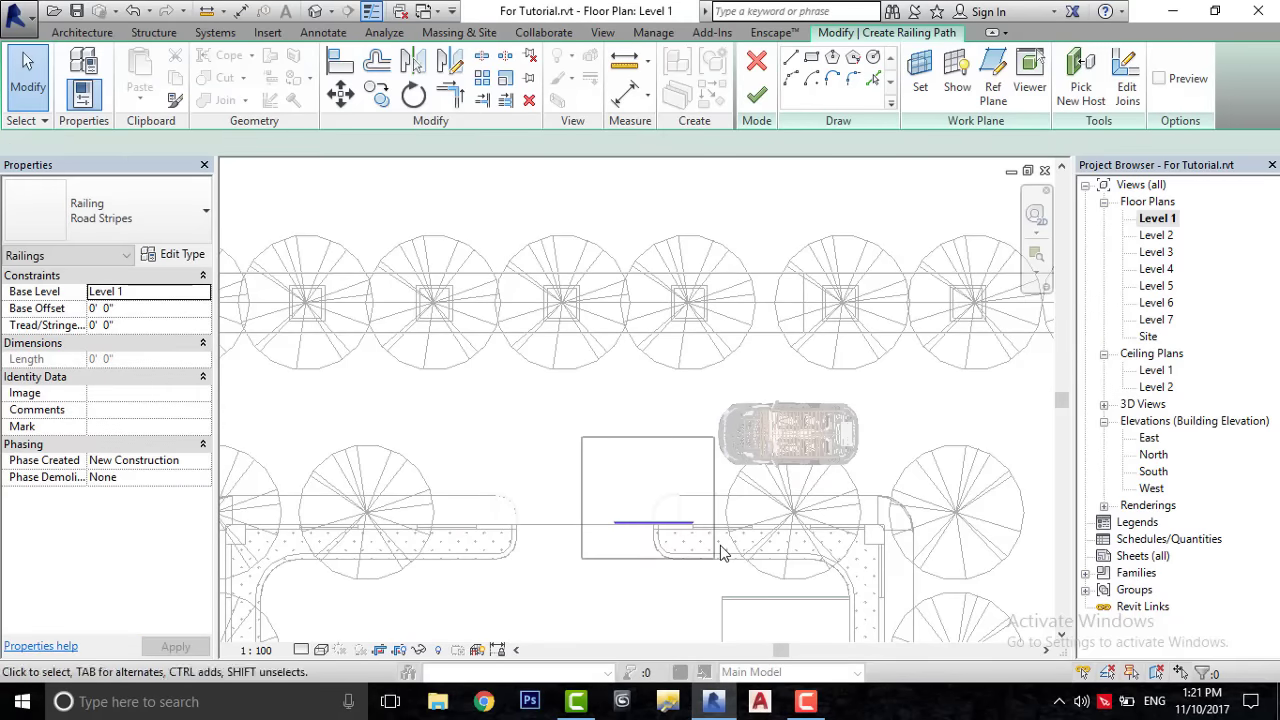
key(Delete)
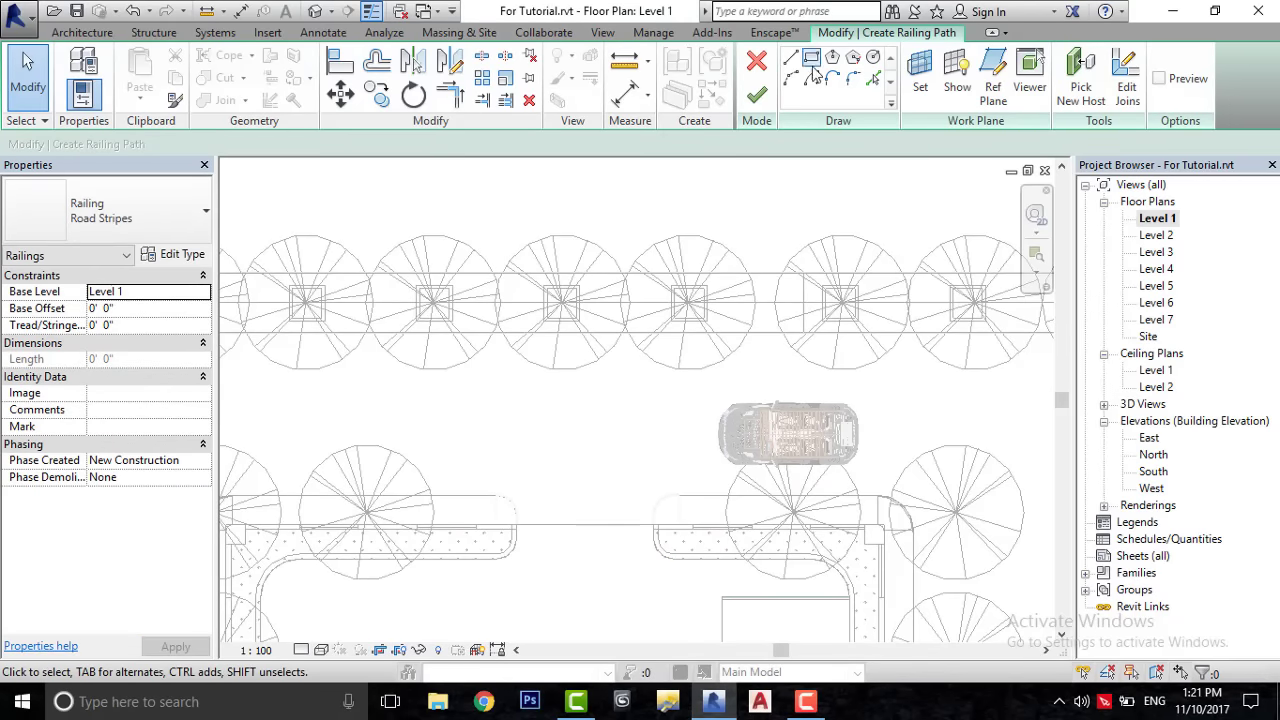
- Draw an 8'-0" stripe path beside the car and finish the railing
click(790, 60)
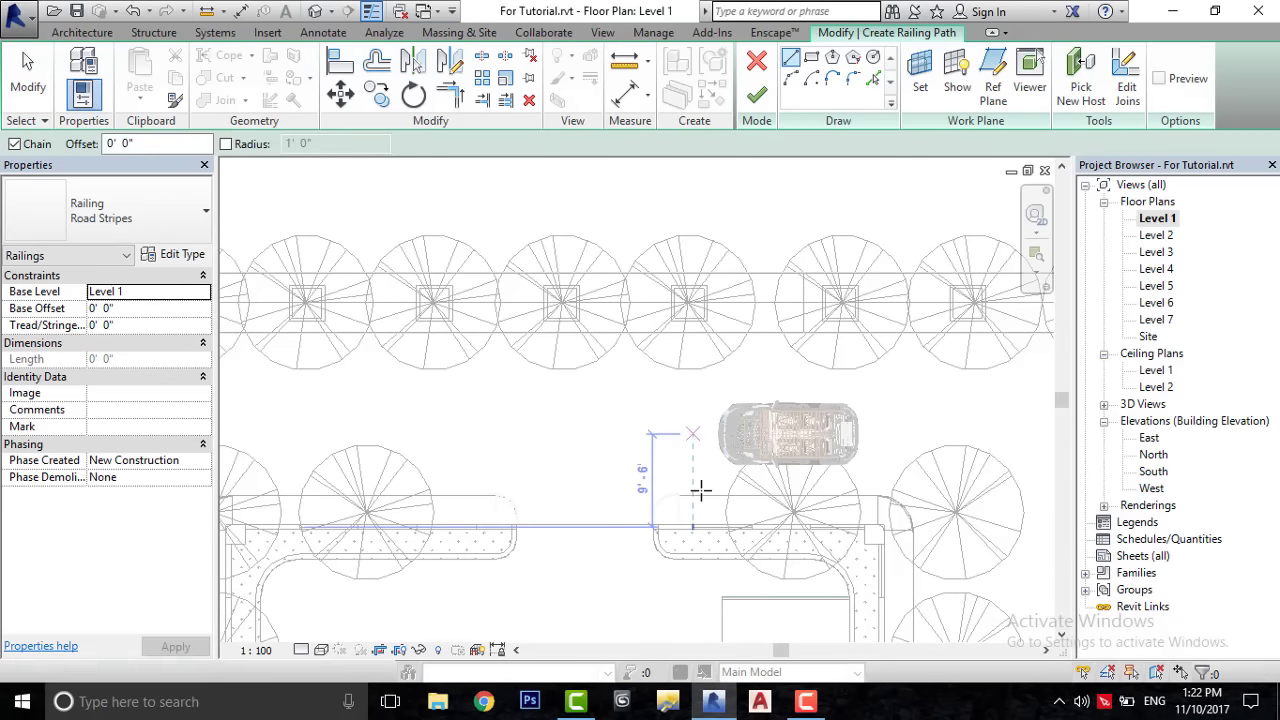
click(692, 432)
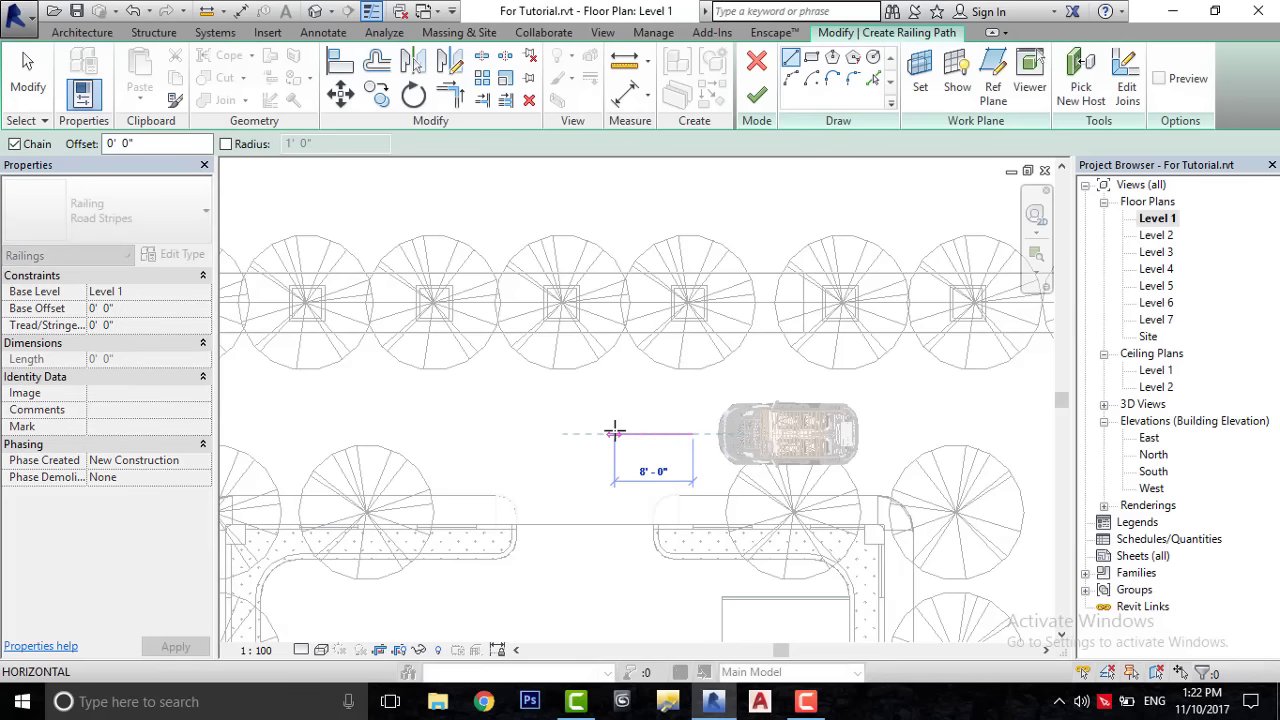
click(614, 432)
right_click(543, 388)
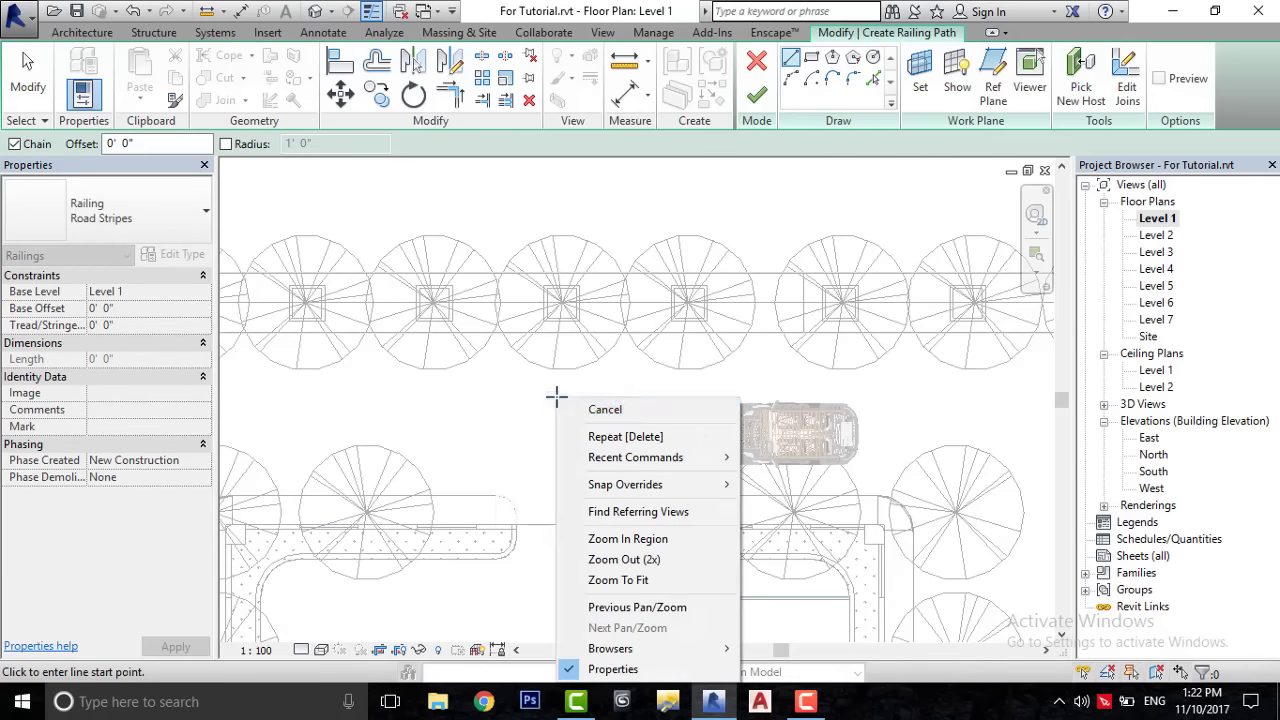
click(580, 409)
click(756, 94)
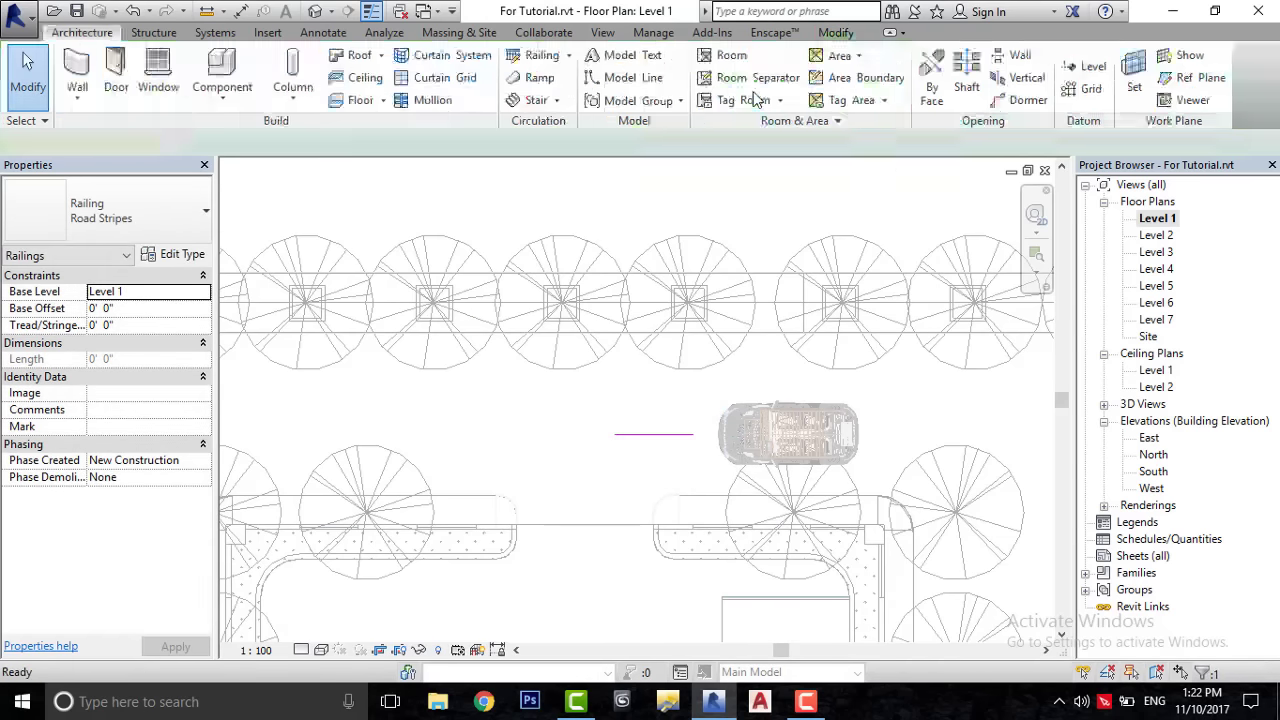
click(314, 12)
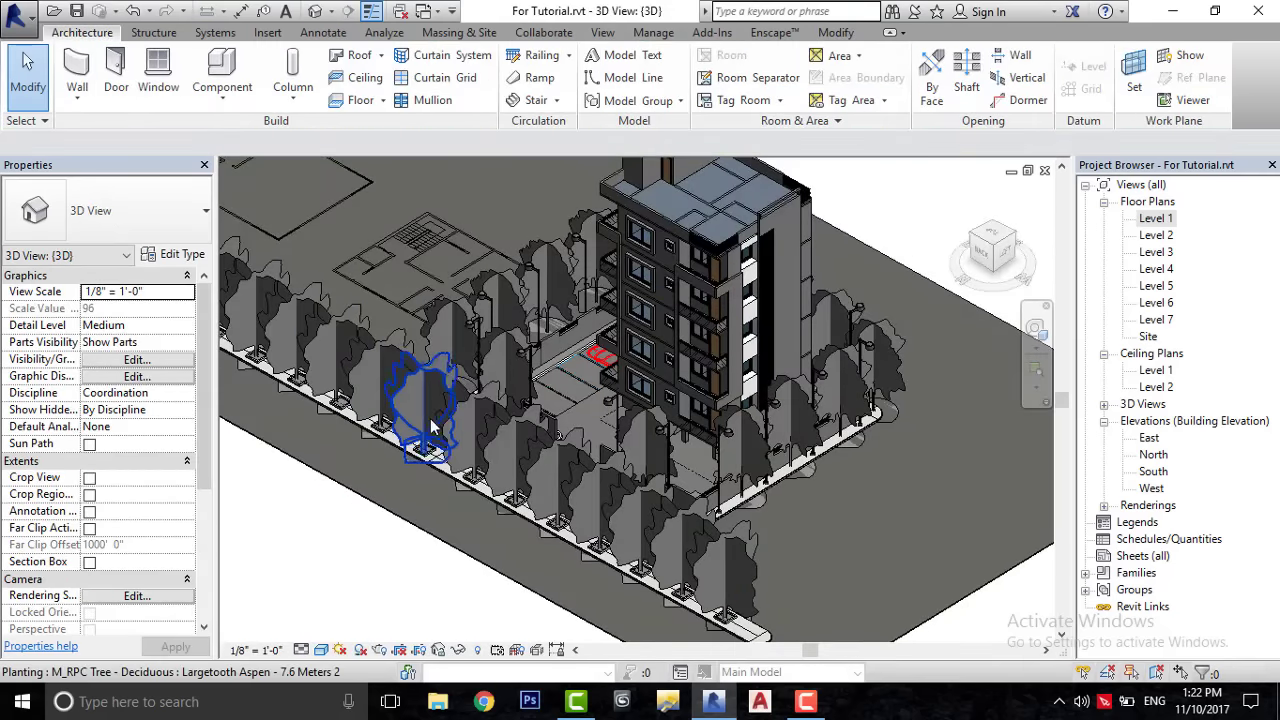
- Hide the tree category in the default 3D view
click(438, 428)
right_click(440, 430)
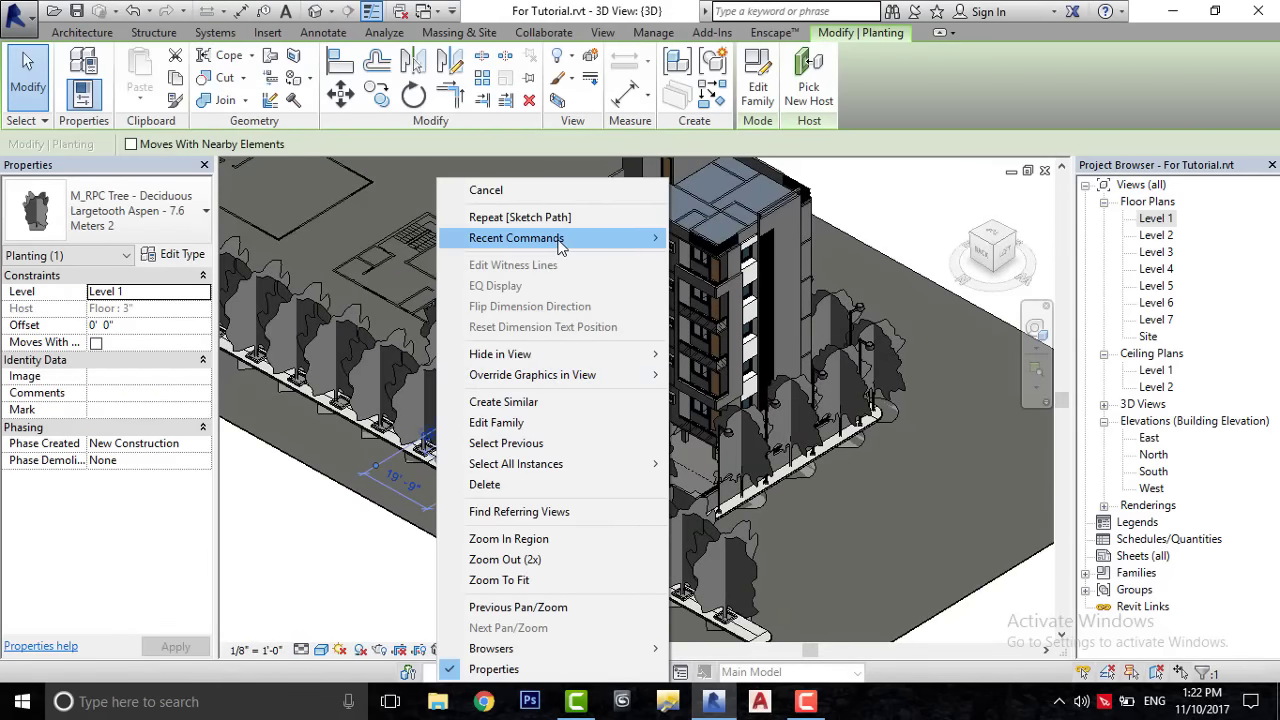
click(712, 386)
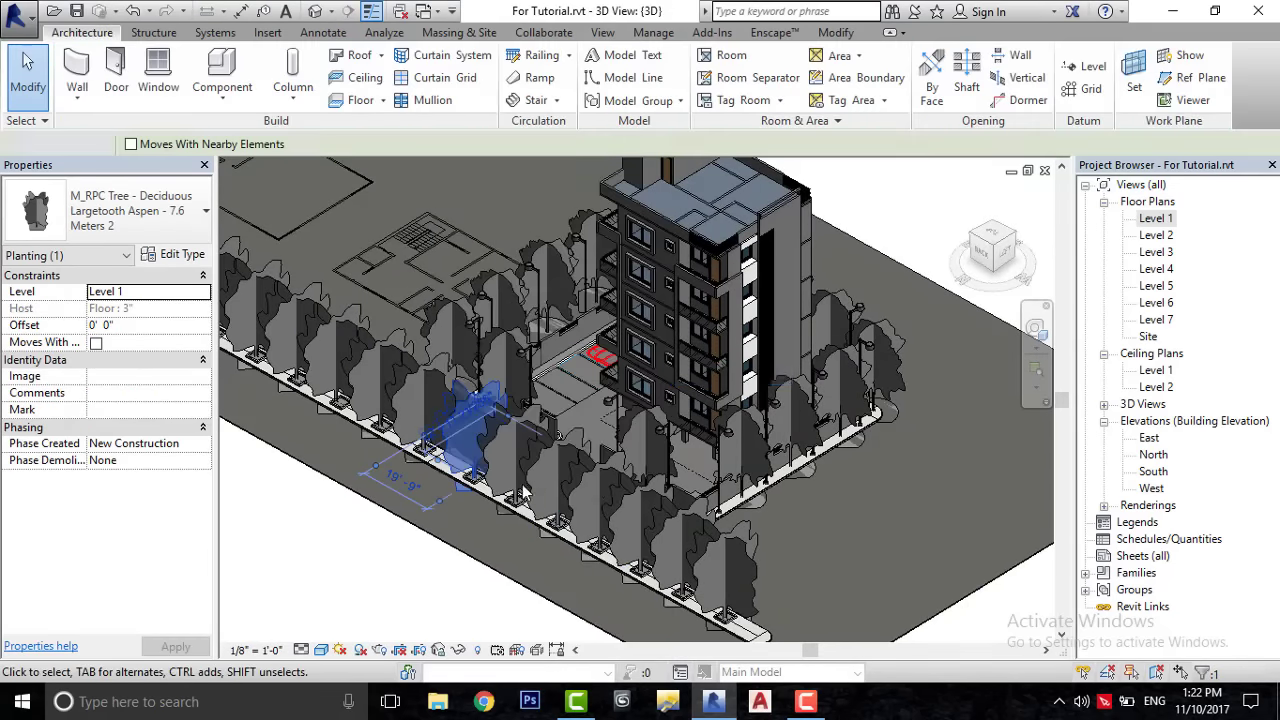
scroll(482, 437, up, 3)
scroll(607, 493, up, 2)
scroll(613, 497, up, 2)
scroll(570, 434, up, 2)
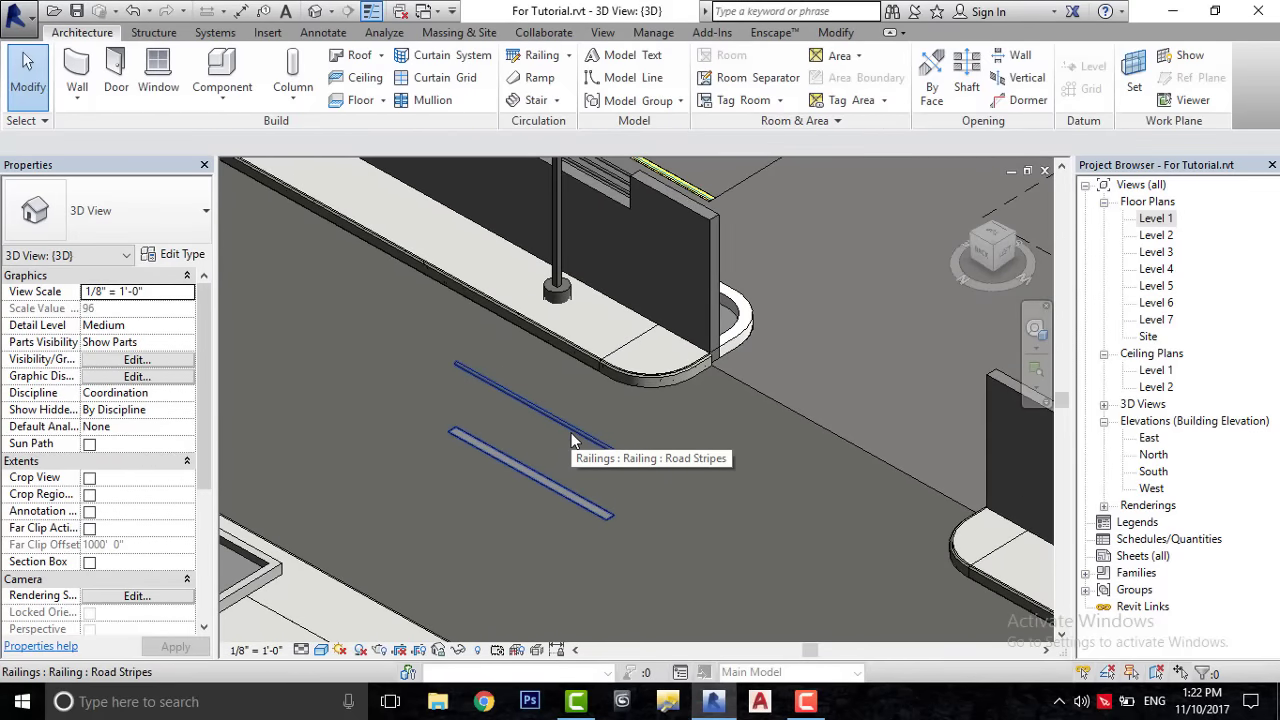
- Delete the stripe's top rail and return to the Level 1 plan
key(Tab)
click(571, 434)
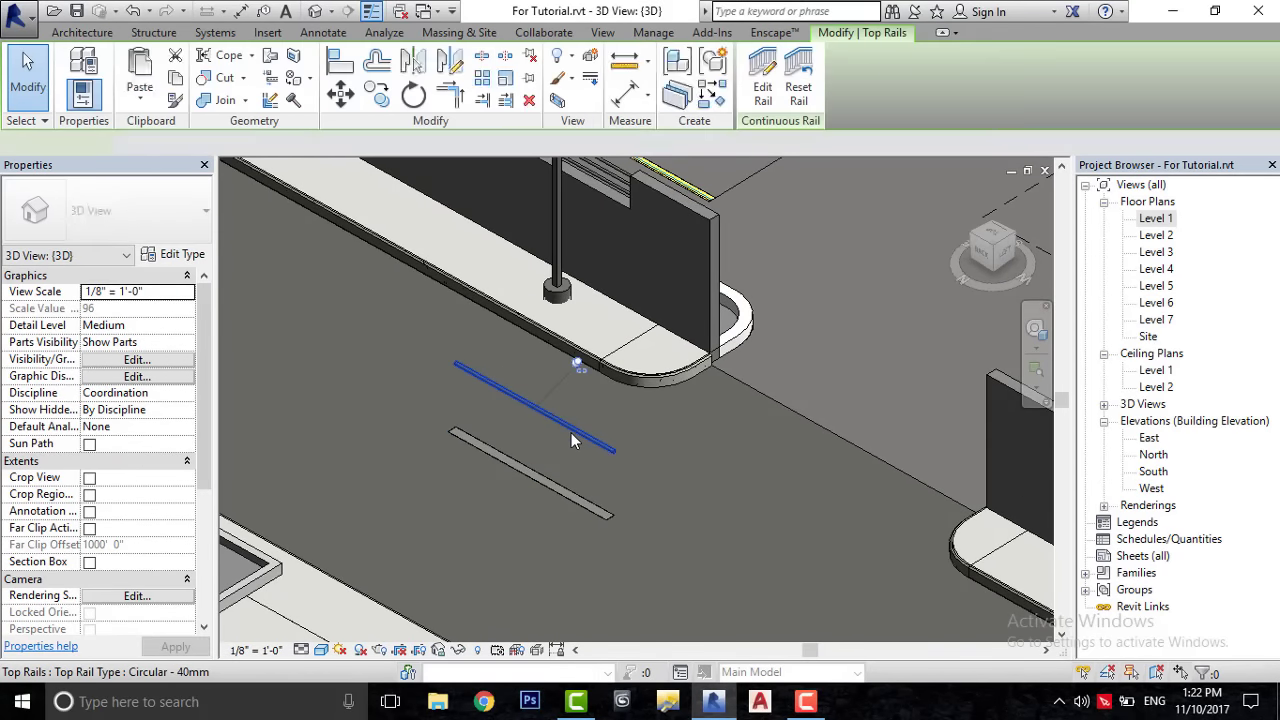
click(538, 112)
scroll(700, 505, down, 3)
scroll(647, 487, up, 2)
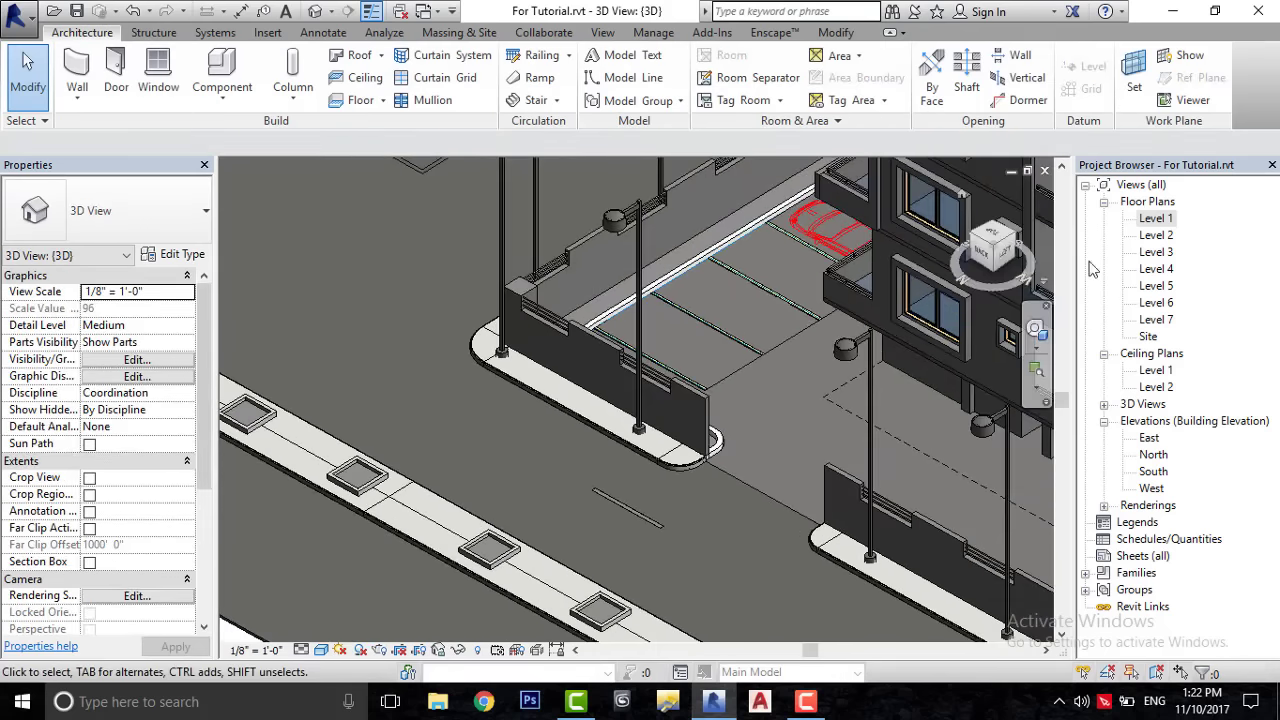
click(1176, 219)
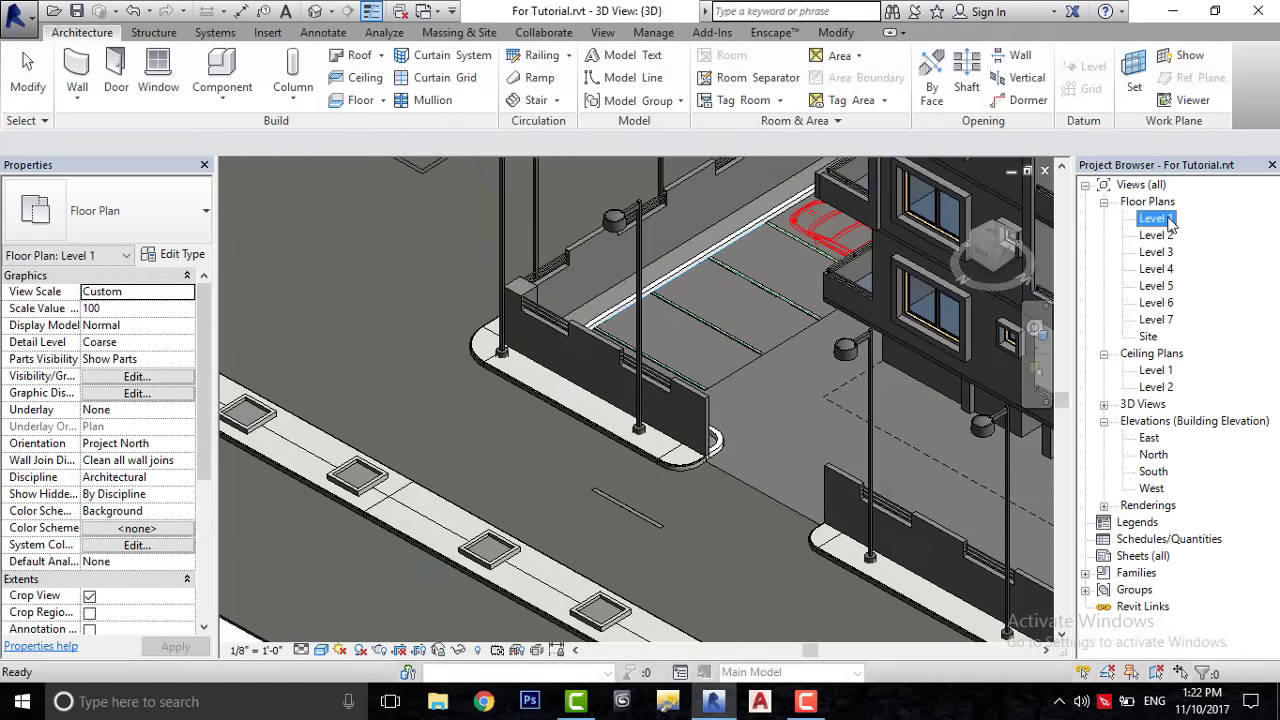
double_click(1170, 222)
click(670, 434)
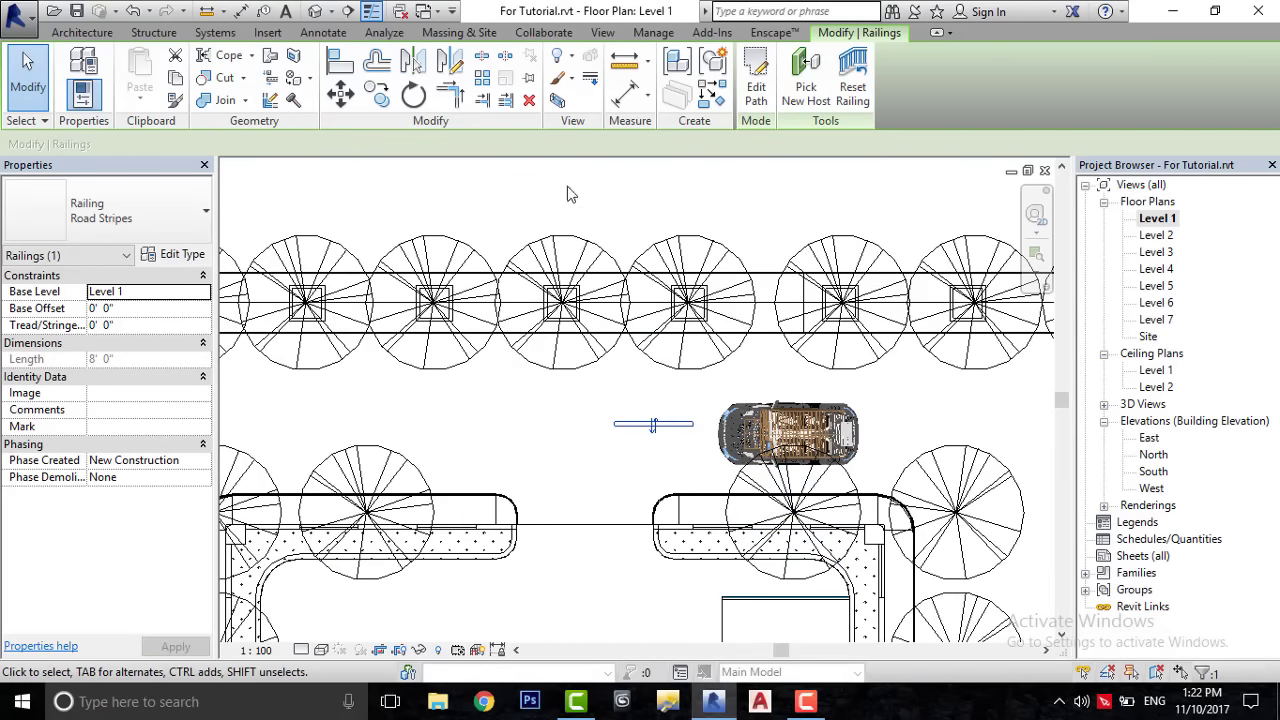
- Begin copying the road stripe, then cancel the misplaced angled copy and the accidental tree selection
click(377, 95)
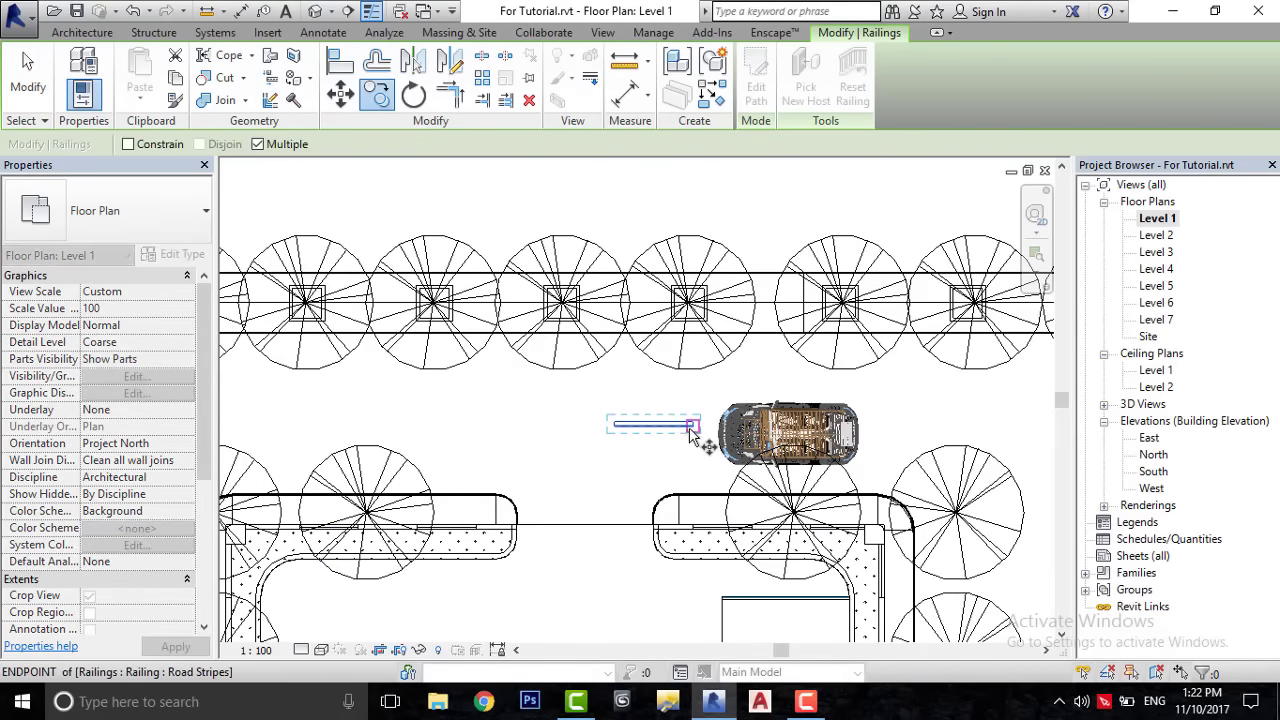
click(693, 424)
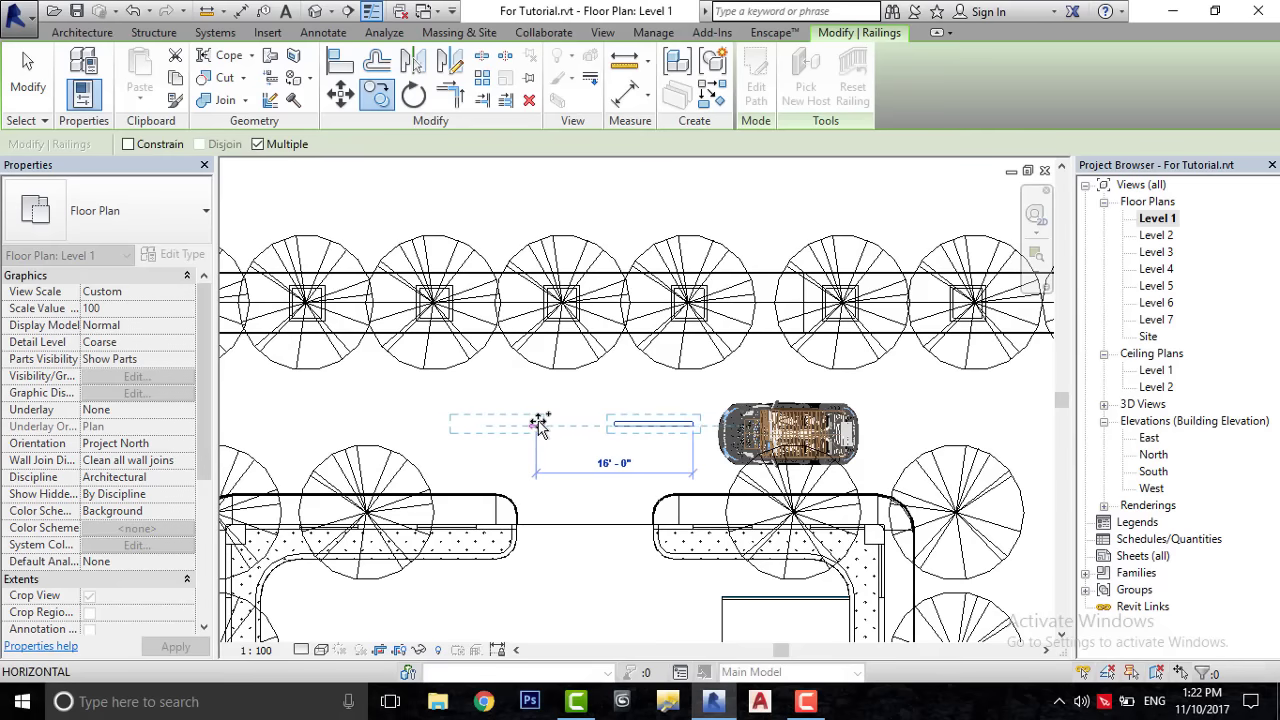
middle_drag(385, 335, 490, 375)
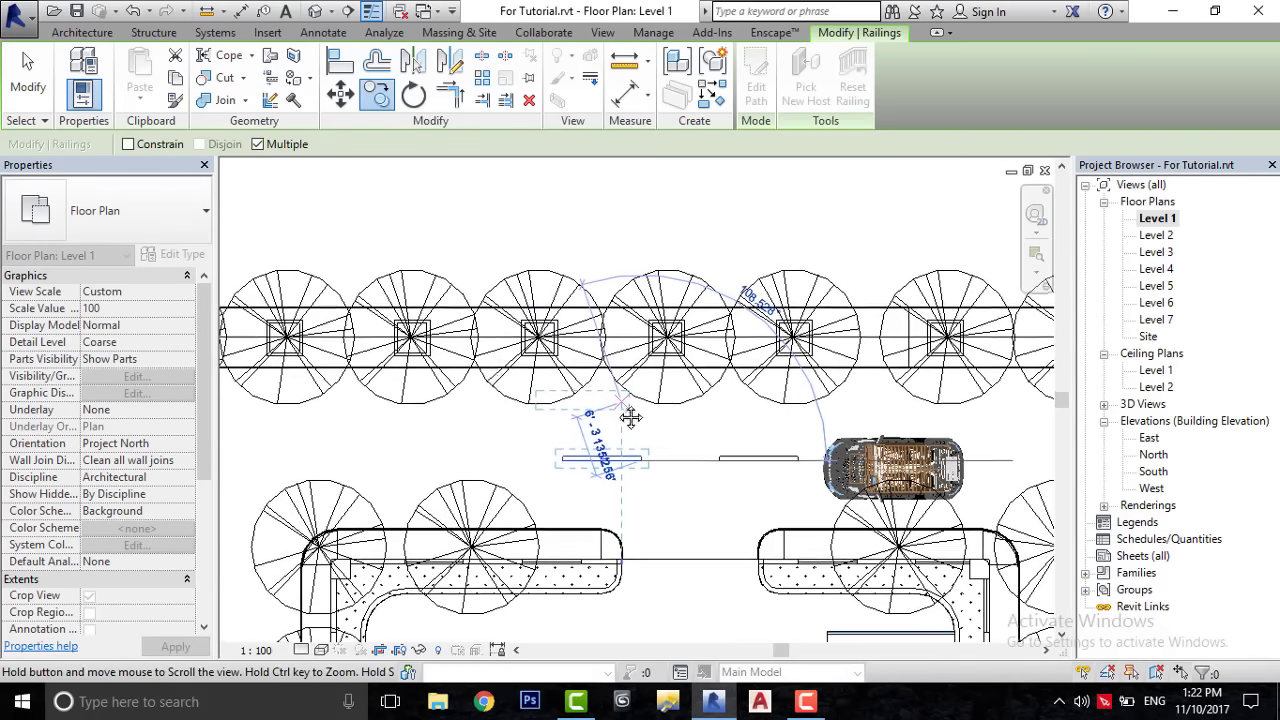
right_click(490, 372)
click(510, 380)
right_click(540, 395)
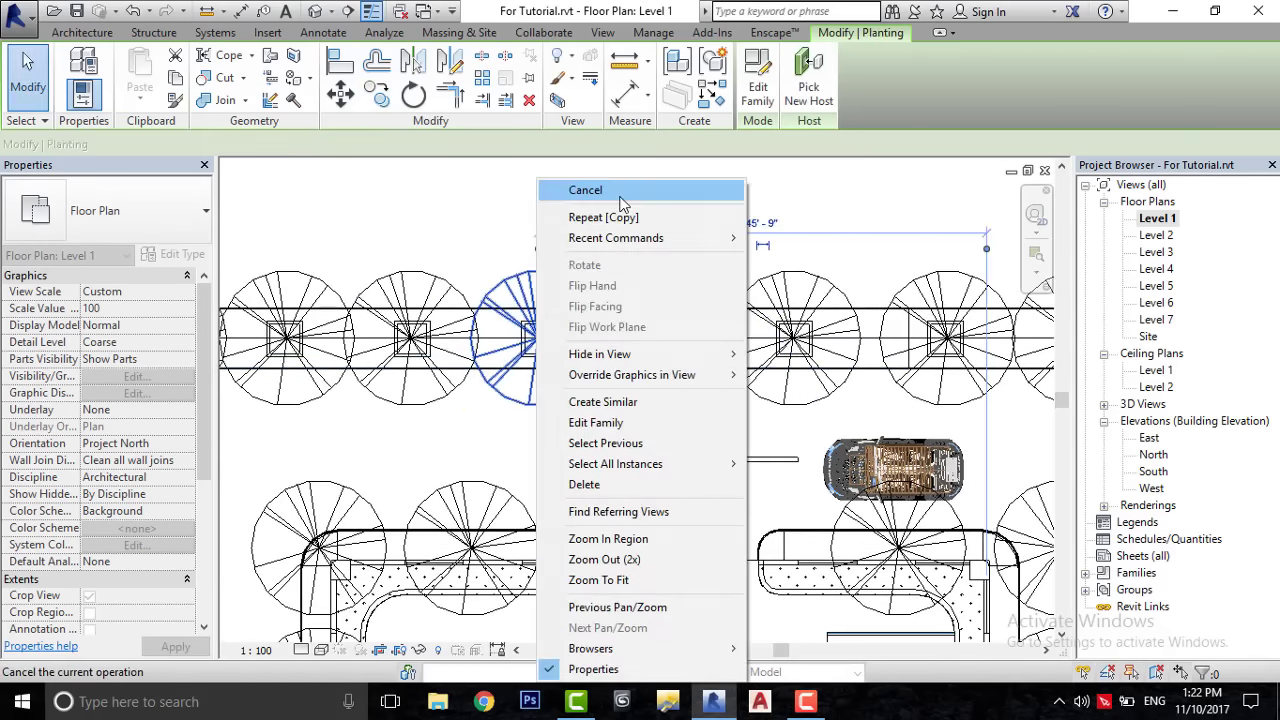
click(625, 200)
- Copy the left road stripe from its end to two successive points further left along the street
click(618, 461)
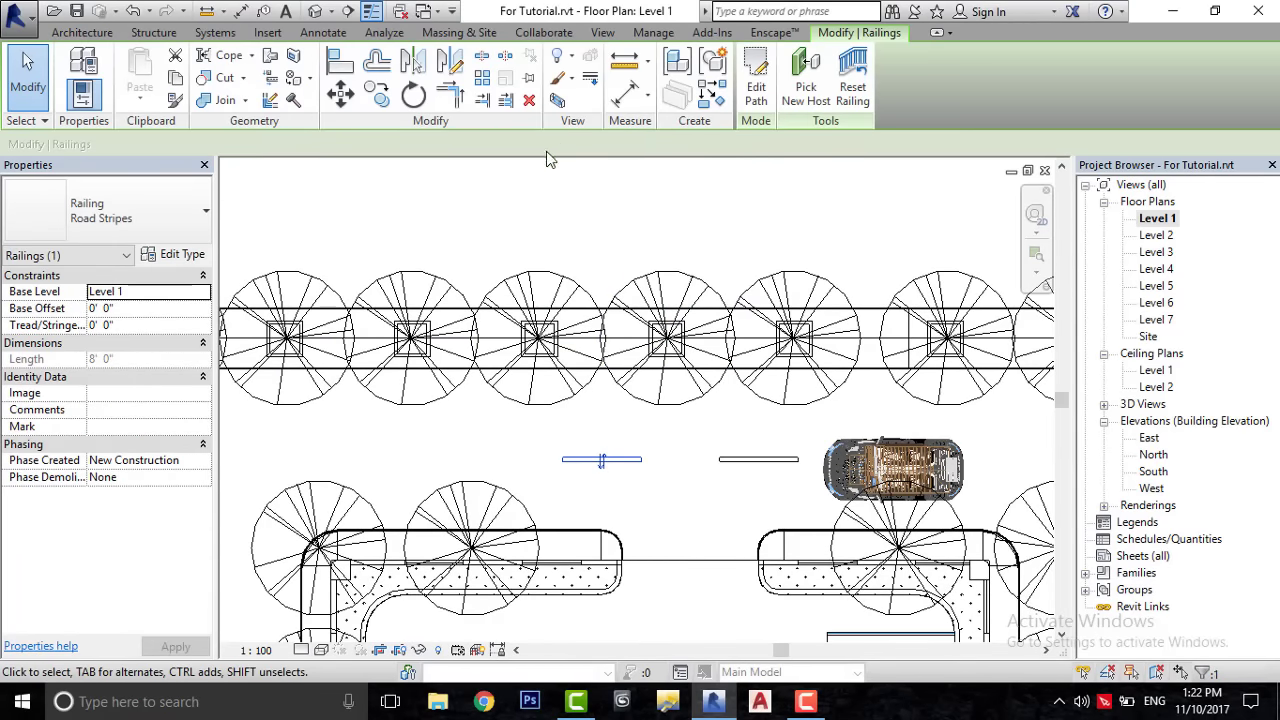
click(376, 94)
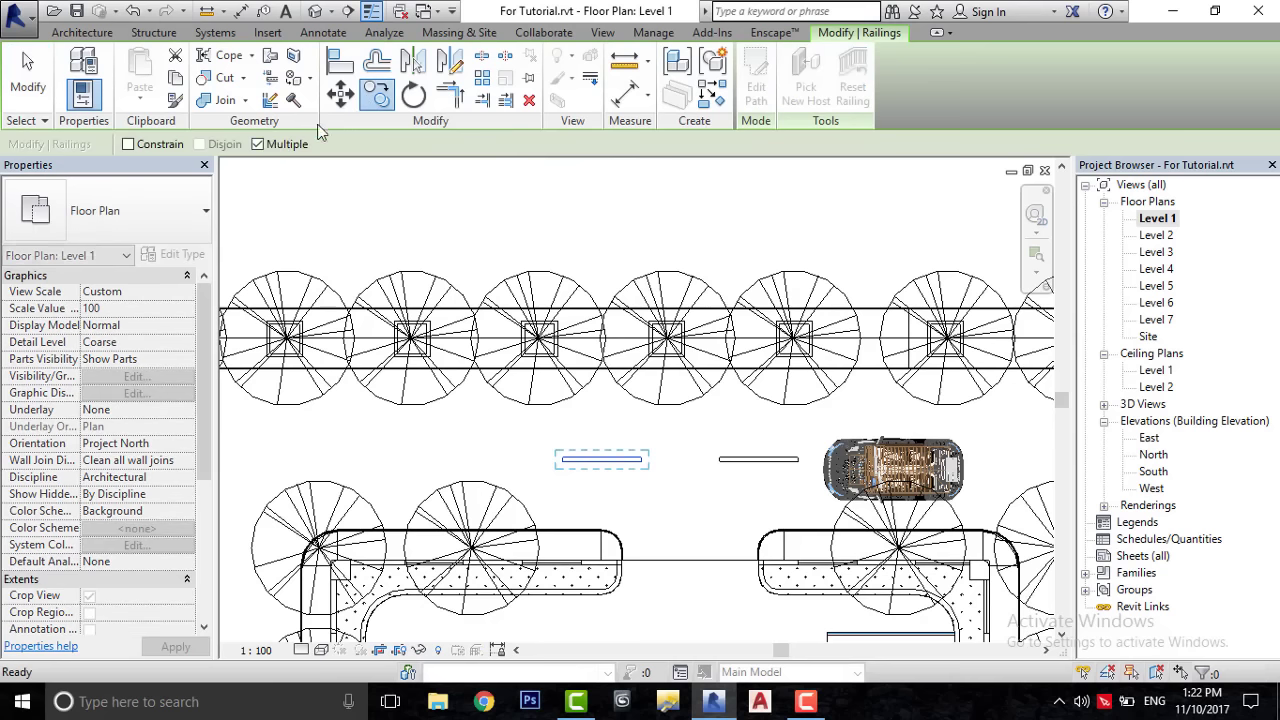
click(719, 460)
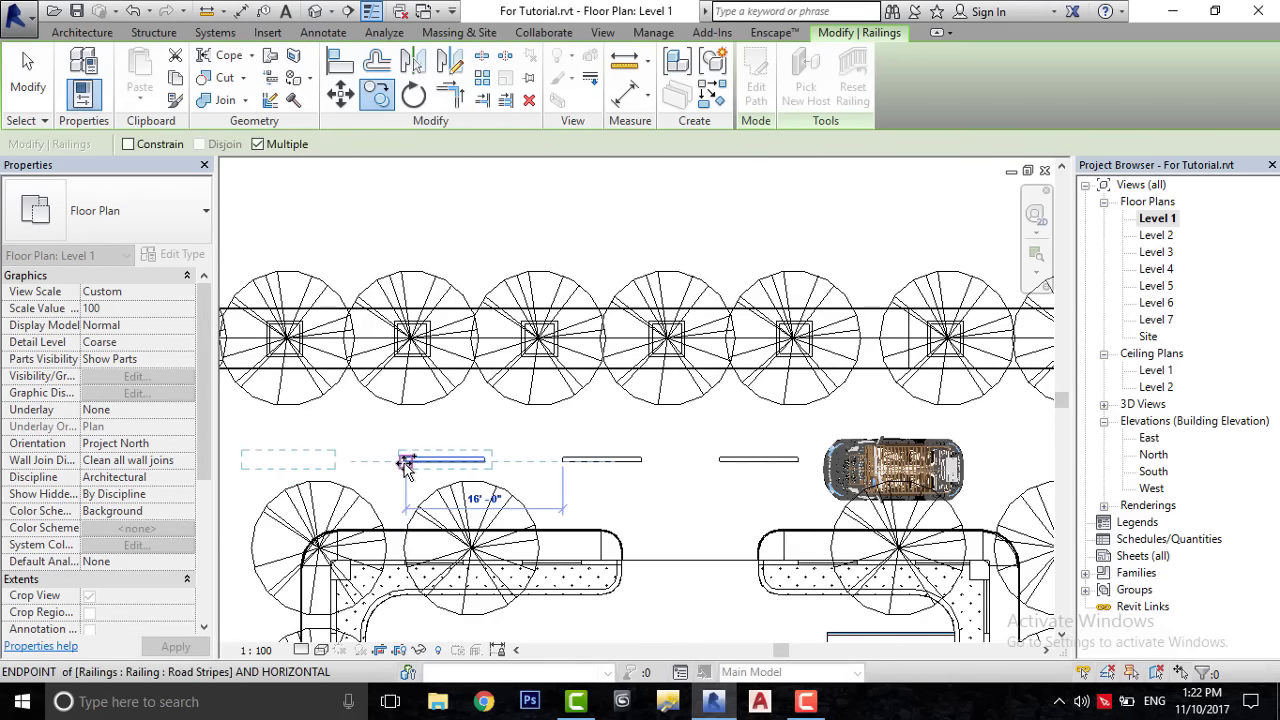
scroll(401, 470, down, 3)
middle_drag(725, 428, 601, 465)
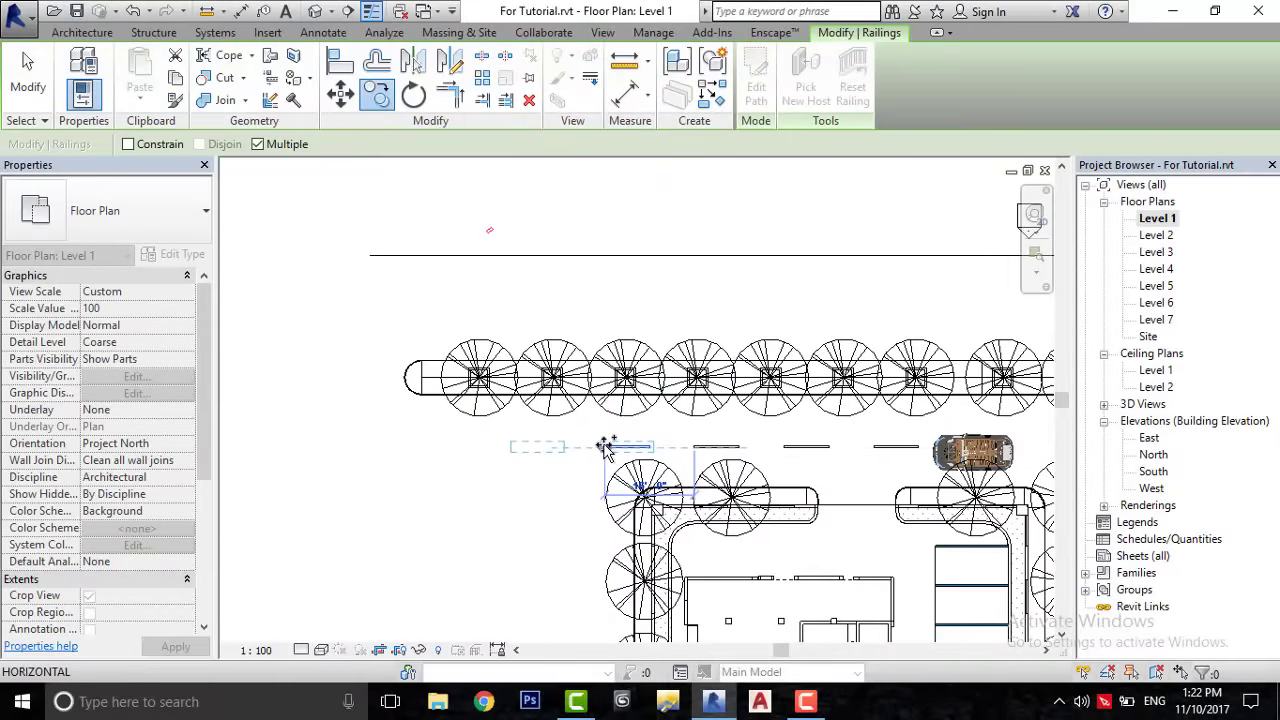
click(607, 449)
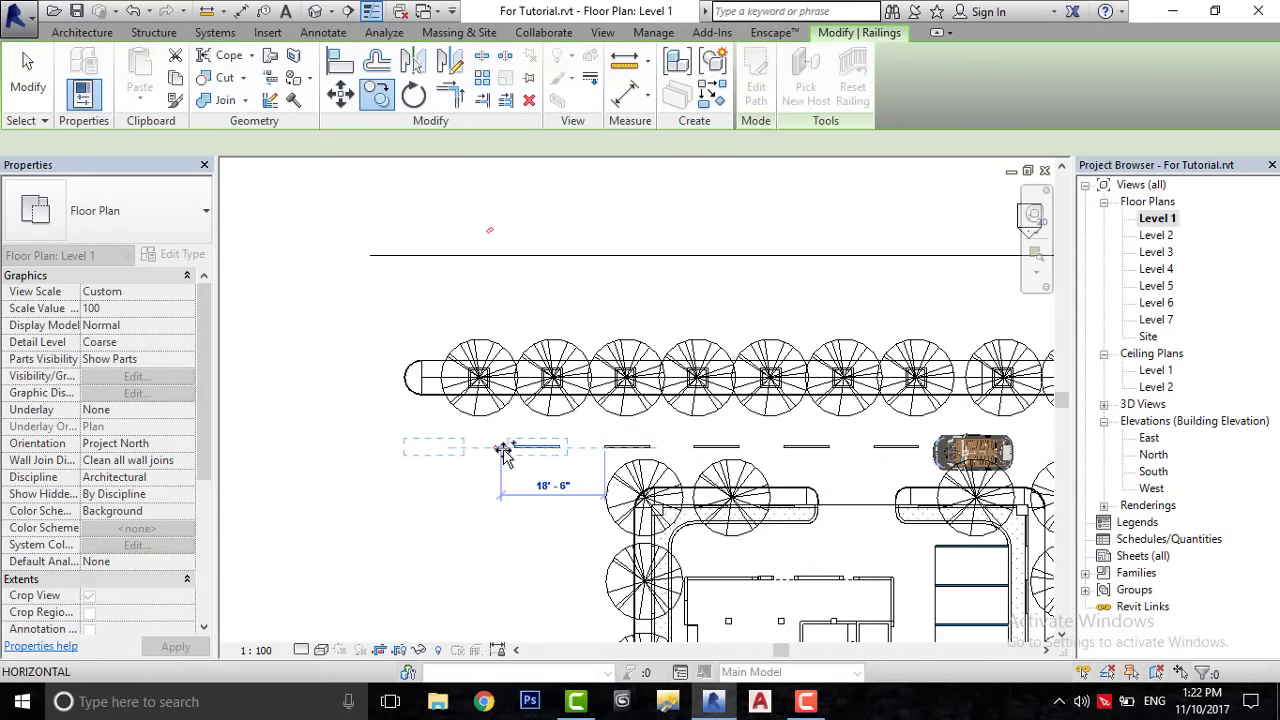
click(513, 449)
- End the multiple copy of the stripe dashes and clear the selection
middle_drag(513, 450, 301, 463)
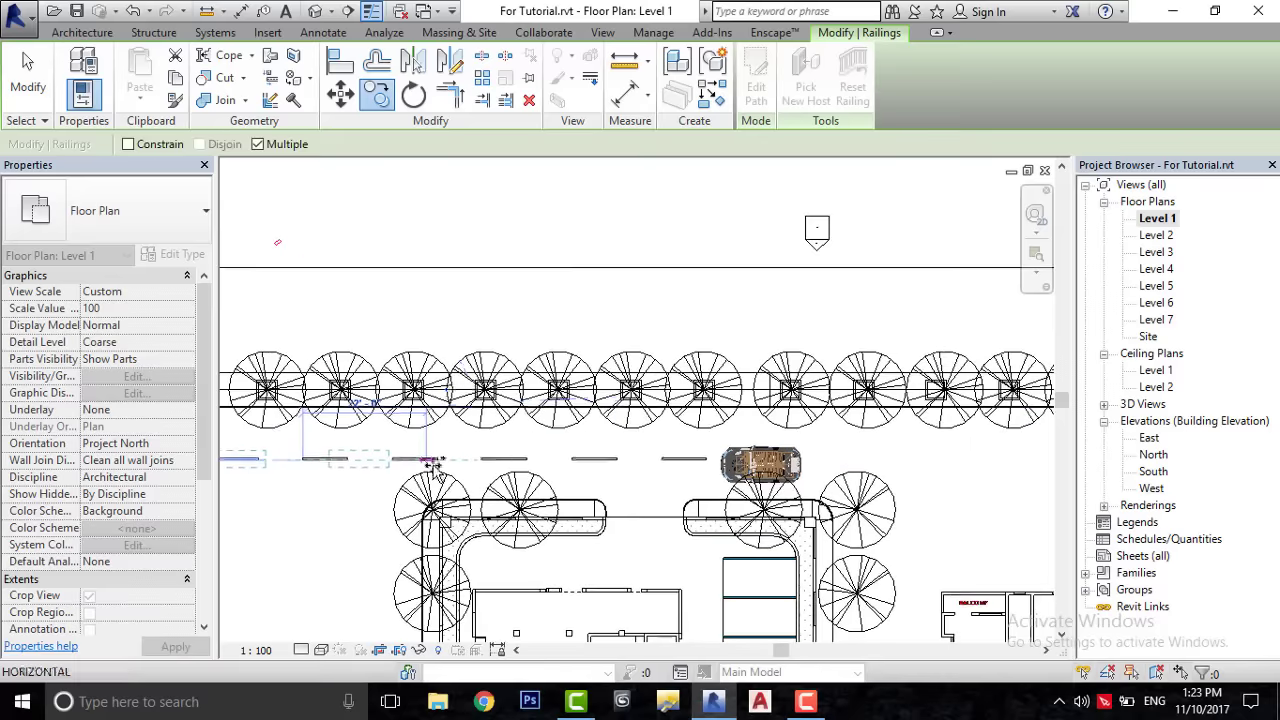
right_click(628, 448)
click(757, 172)
right_click(760, 202)
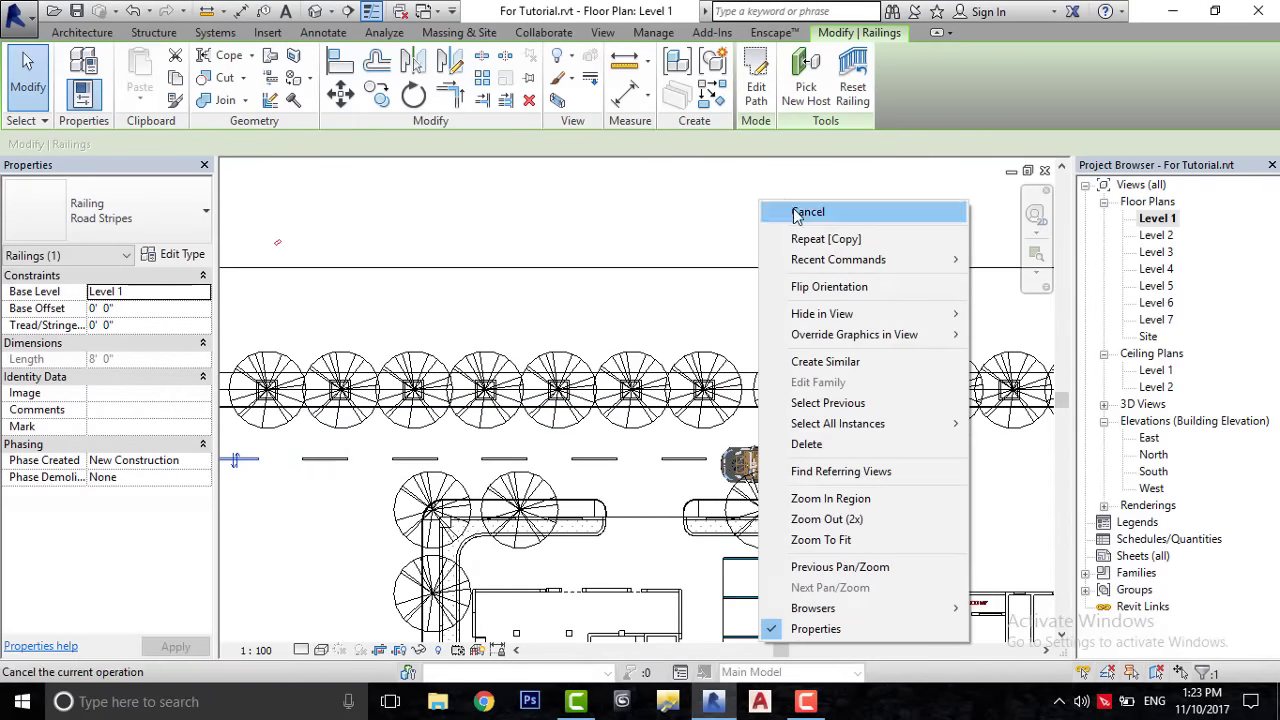
click(800, 212)
scroll(846, 311, down, 1)
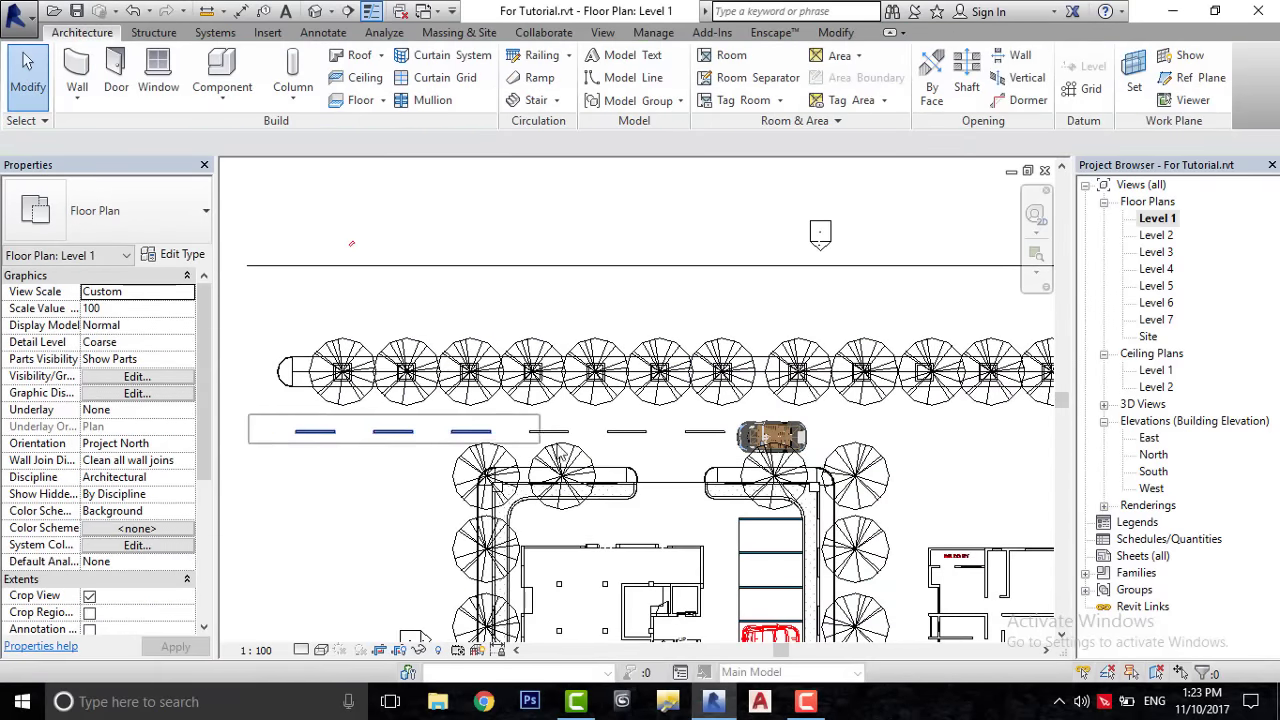
- Select five road stripes together and start moving them
mouse_move(540, 443)
mouse_down()
mouse_move(653, 457)
mouse_move(656, 434)
mouse_up()
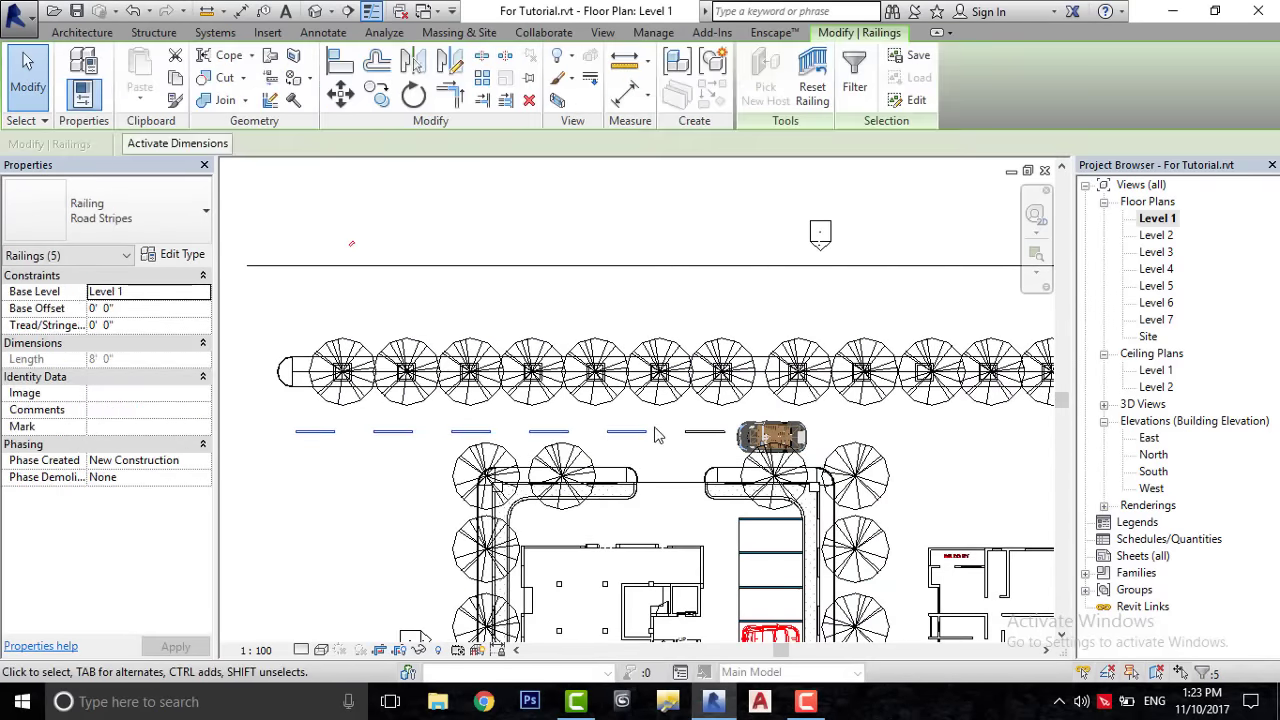
click(251, 428)
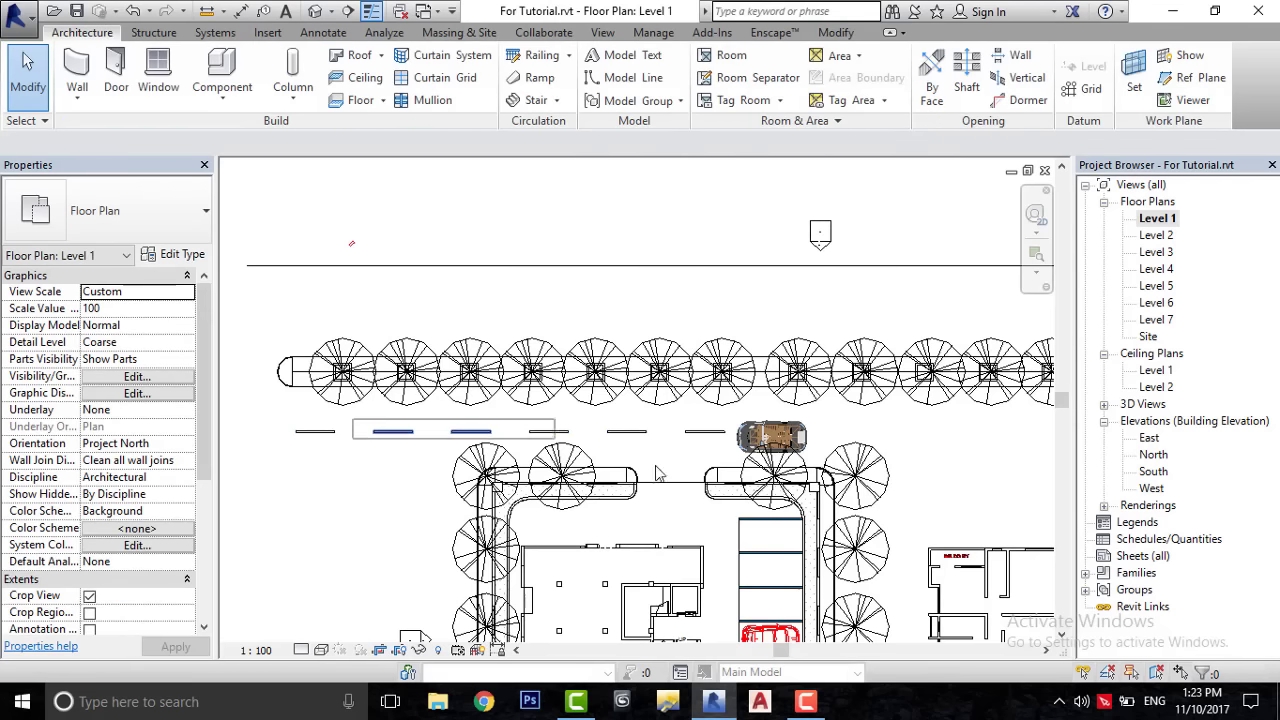
drag(749, 442, 750, 443)
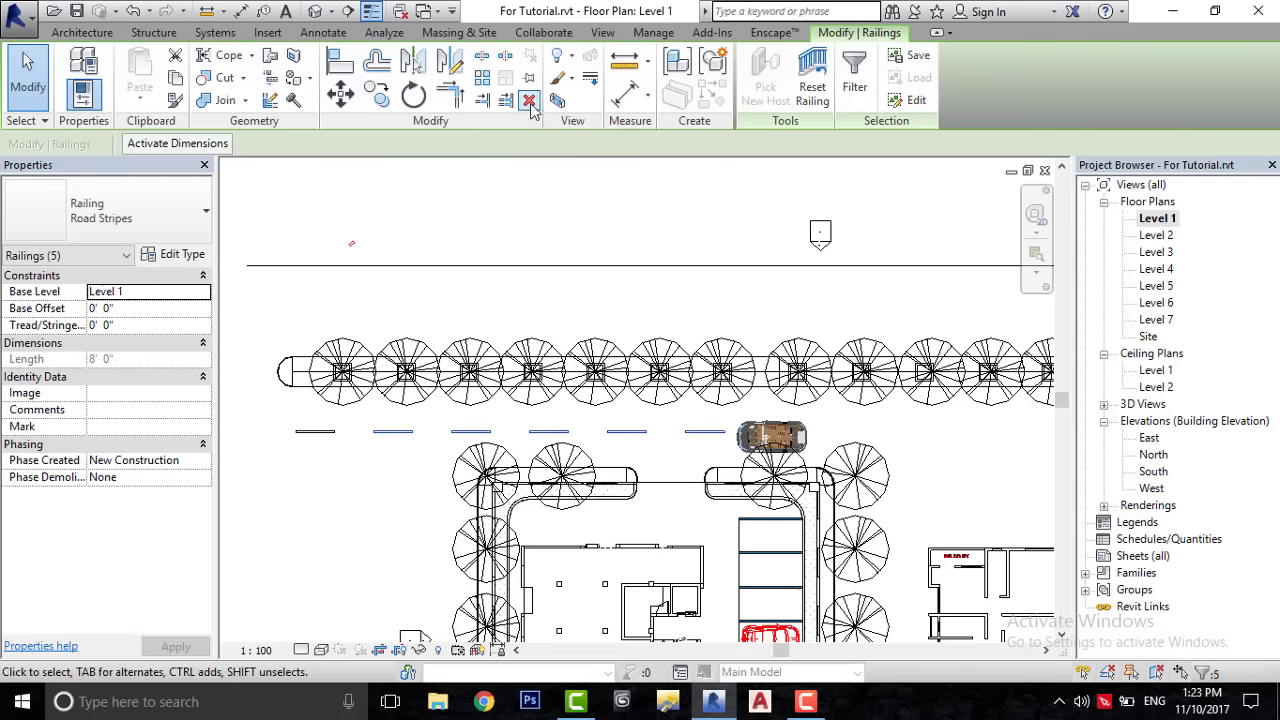
click(382, 92)
scroll(316, 451, up, 3)
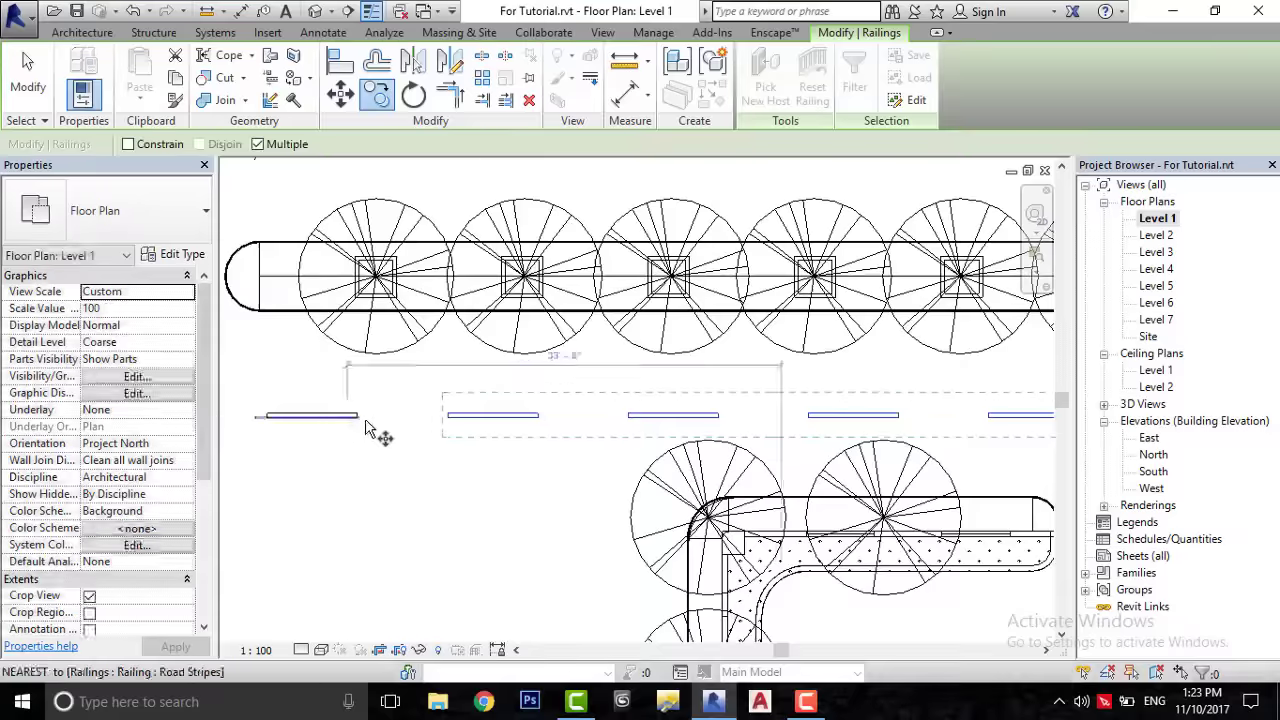
scroll(360, 425, up, 4)
scroll(352, 410, down, 5)
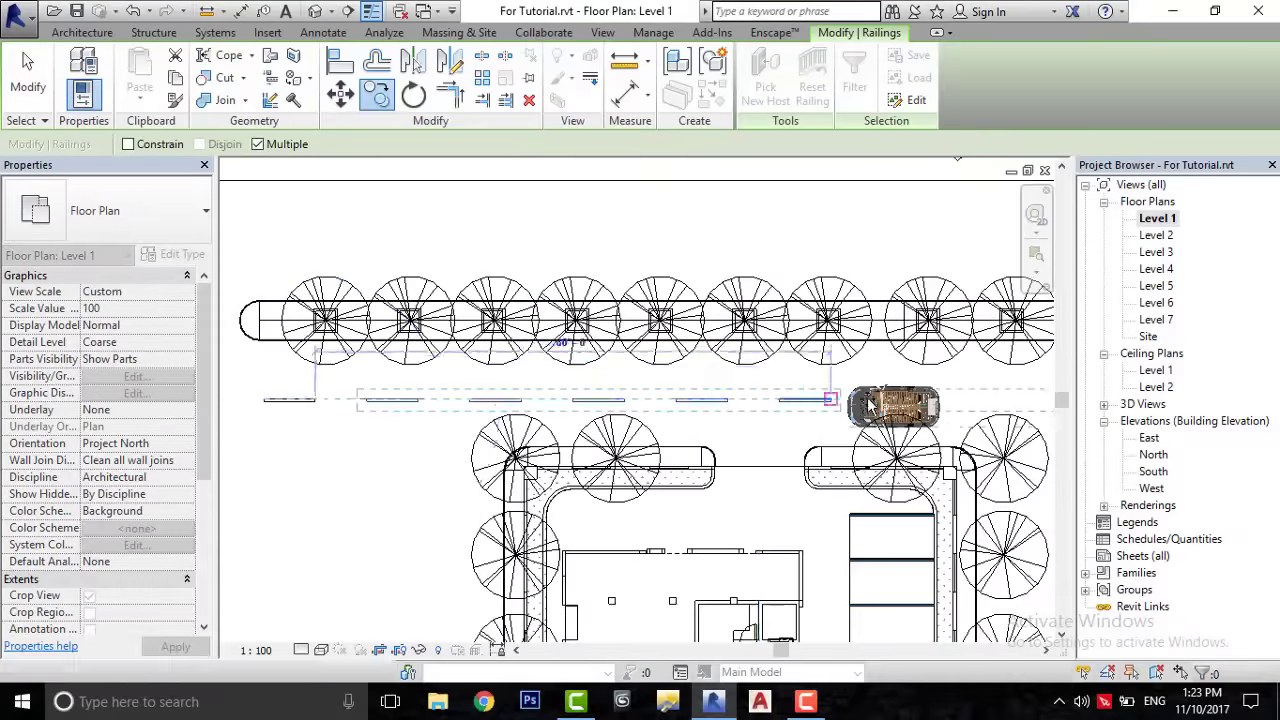
scroll(670, 405, up, 2)
scroll(765, 400, up, 4)
- Set the move start at a stripe end, then cancel the move and clear the railing selection
click(741, 399)
scroll(514, 400, down, 3)
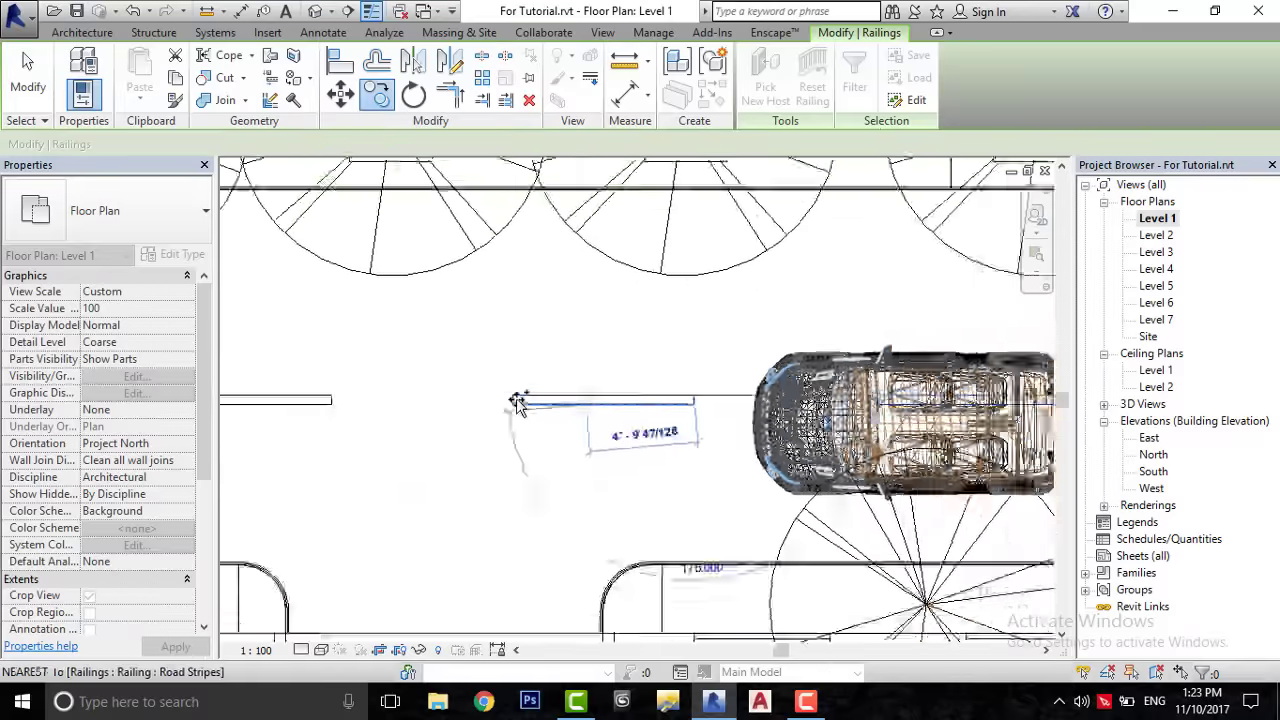
scroll(505, 394, down, 2)
scroll(912, 390, up, 4)
scroll(900, 394, up, 3)
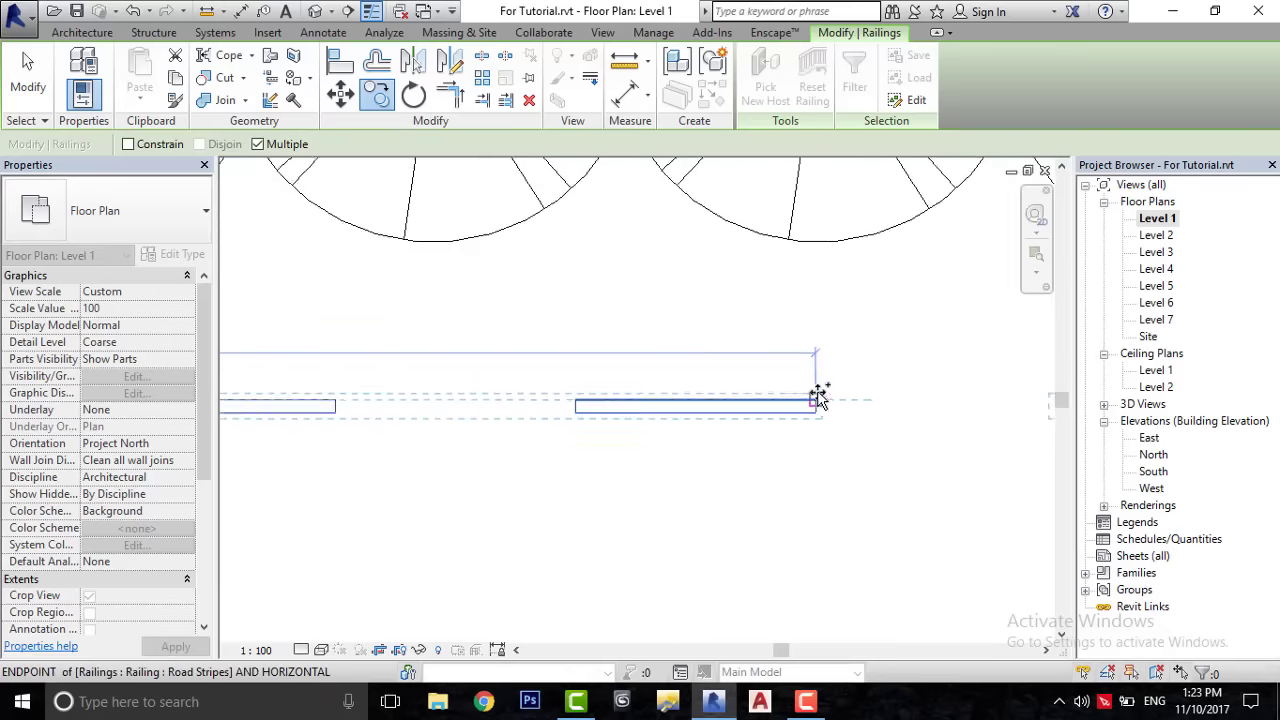
scroll(743, 383, down, 3)
scroll(723, 389, down, 2)
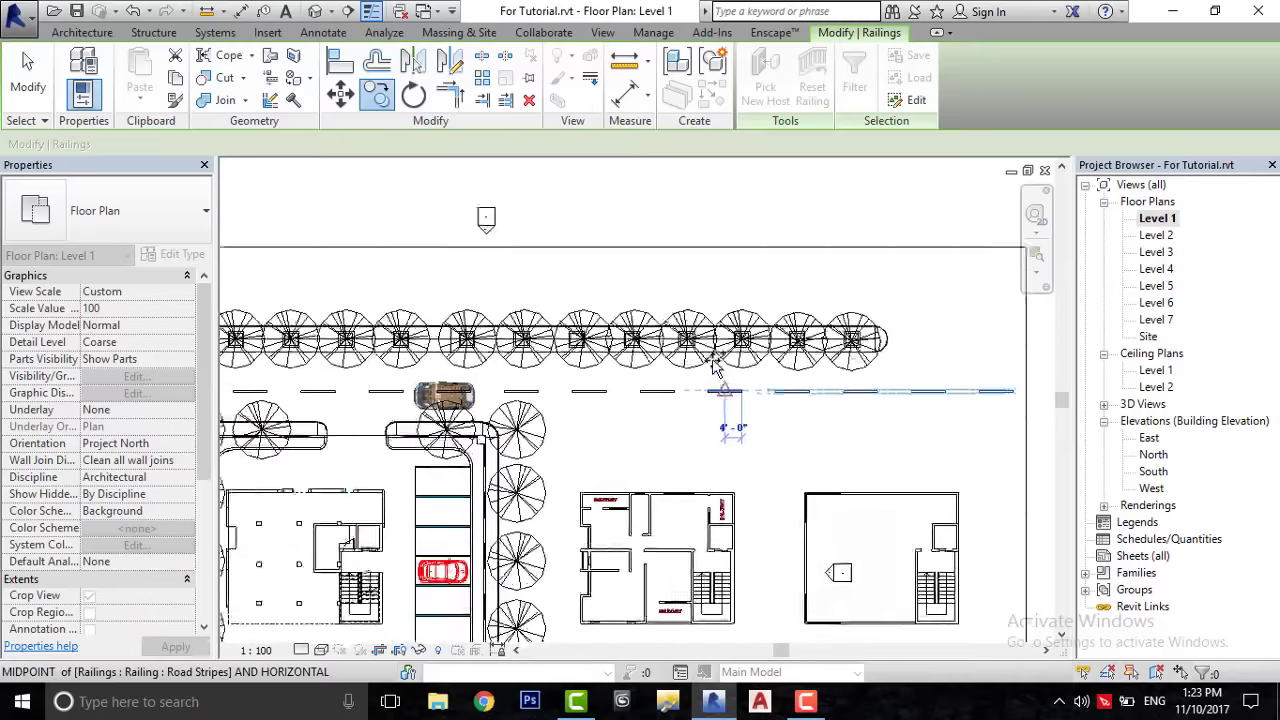
right_click(710, 358)
click(731, 376)
right_click(730, 267)
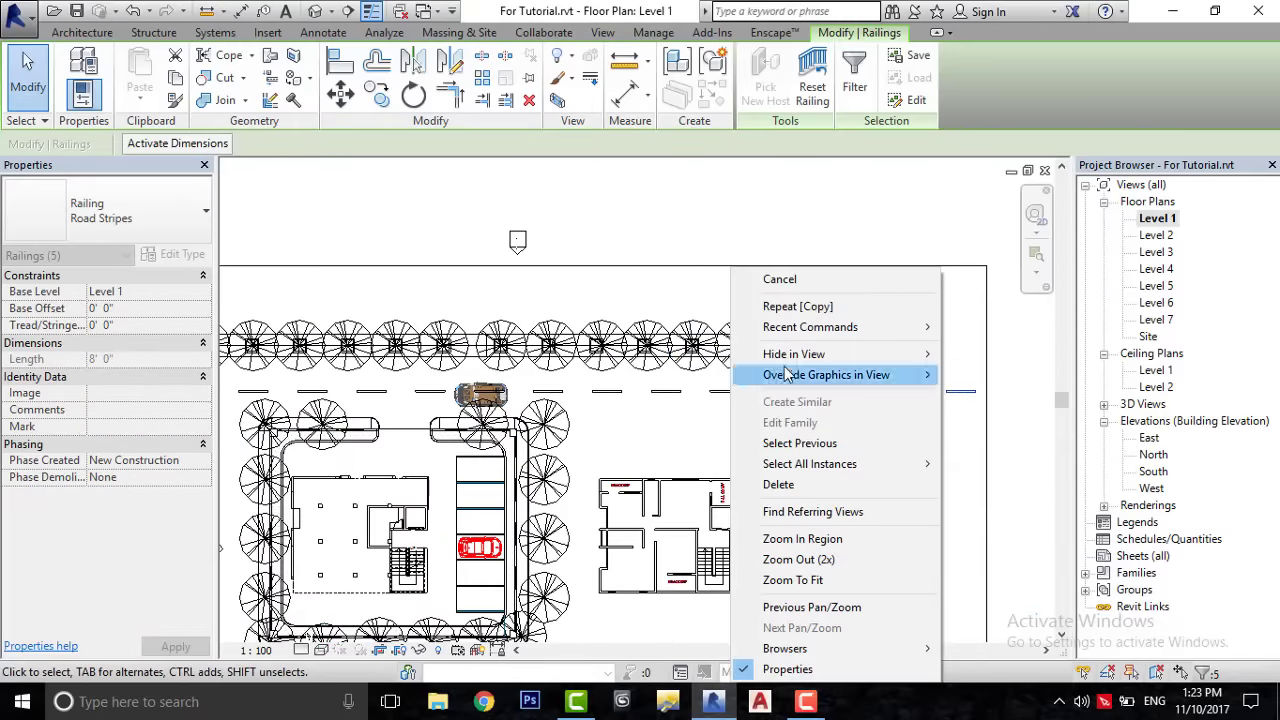
click(790, 277)
scroll(965, 393, down, 2)
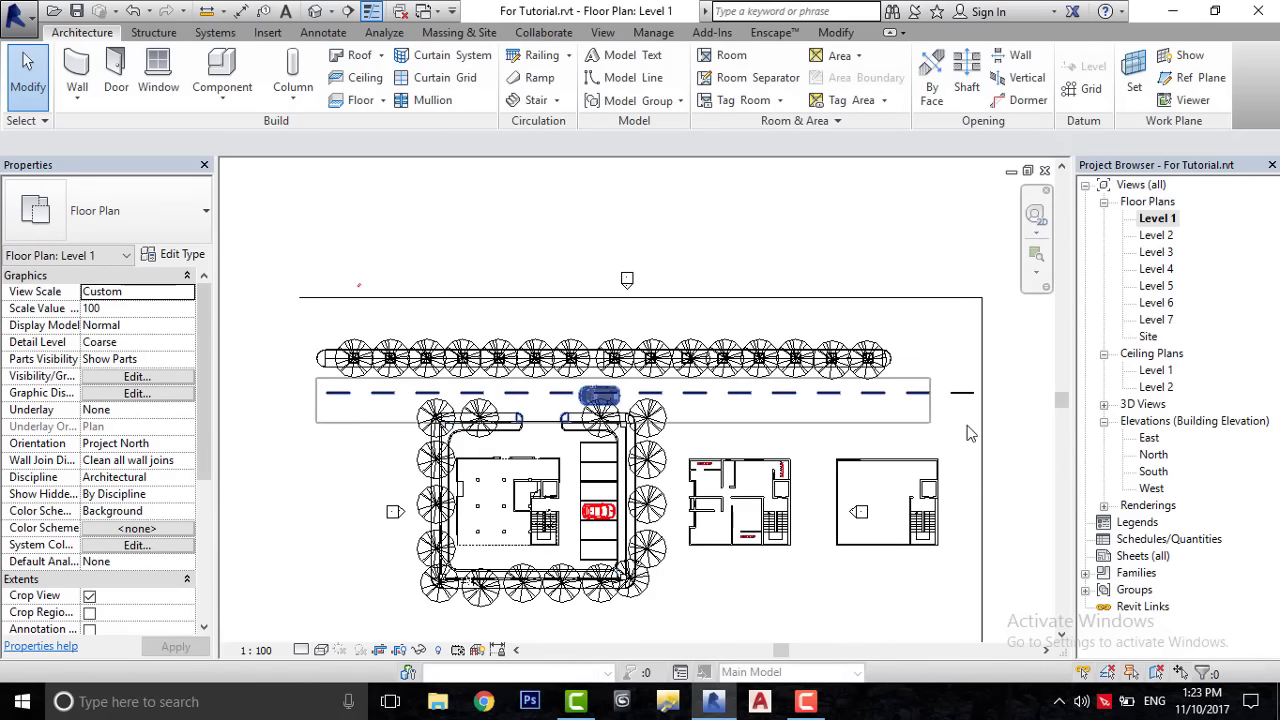
- Mirror-copy all 15 Road Stripes dashes about the median's centreline to the street above it
click(1016, 404)
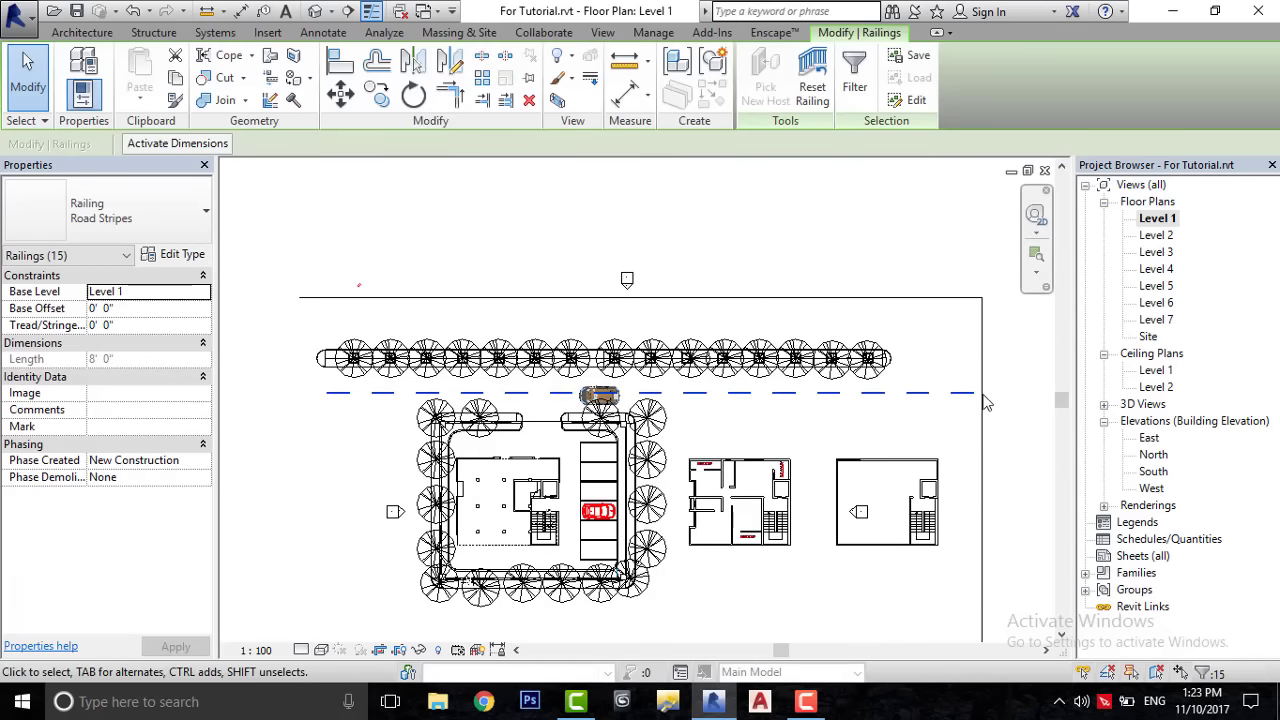
click(450, 62)
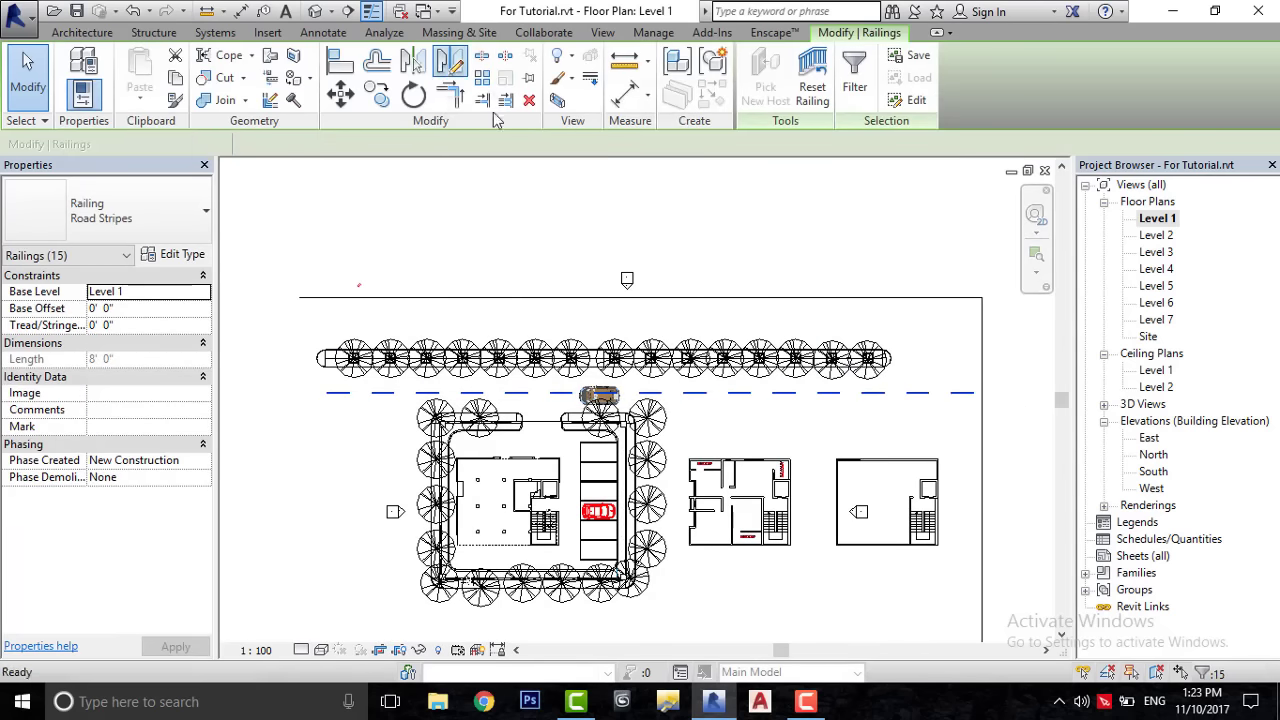
scroll(837, 357, up, 2)
scroll(829, 357, up, 2)
scroll(895, 337, up, 2)
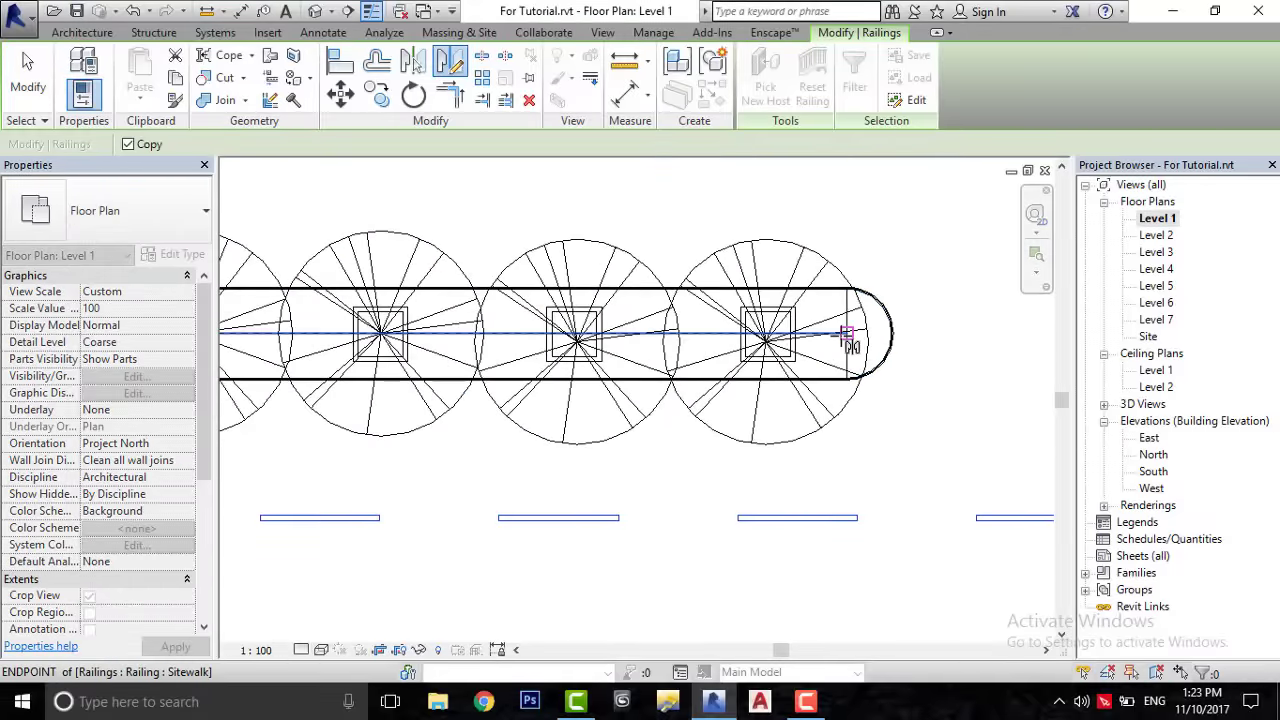
scroll(846, 334, up, 2)
scroll(863, 334, up, 1)
scroll(849, 346, up, 2)
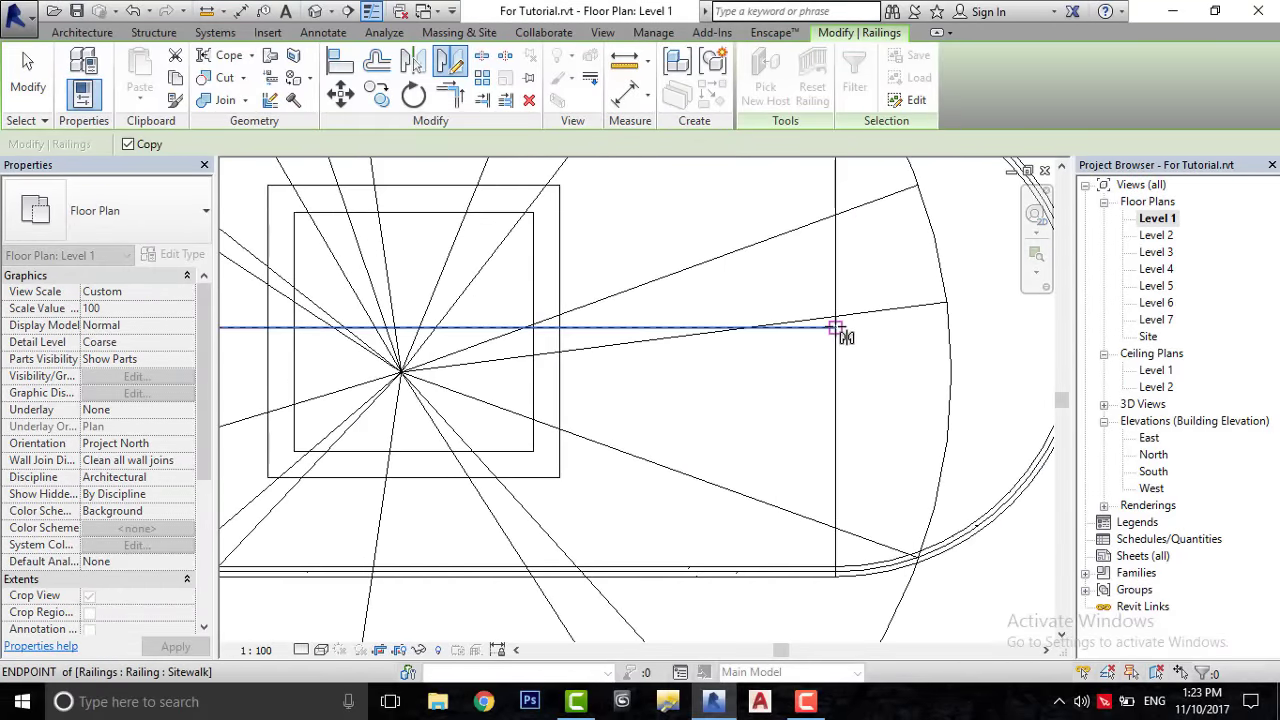
scroll(840, 330, down, 2)
scroll(860, 325, down, 3)
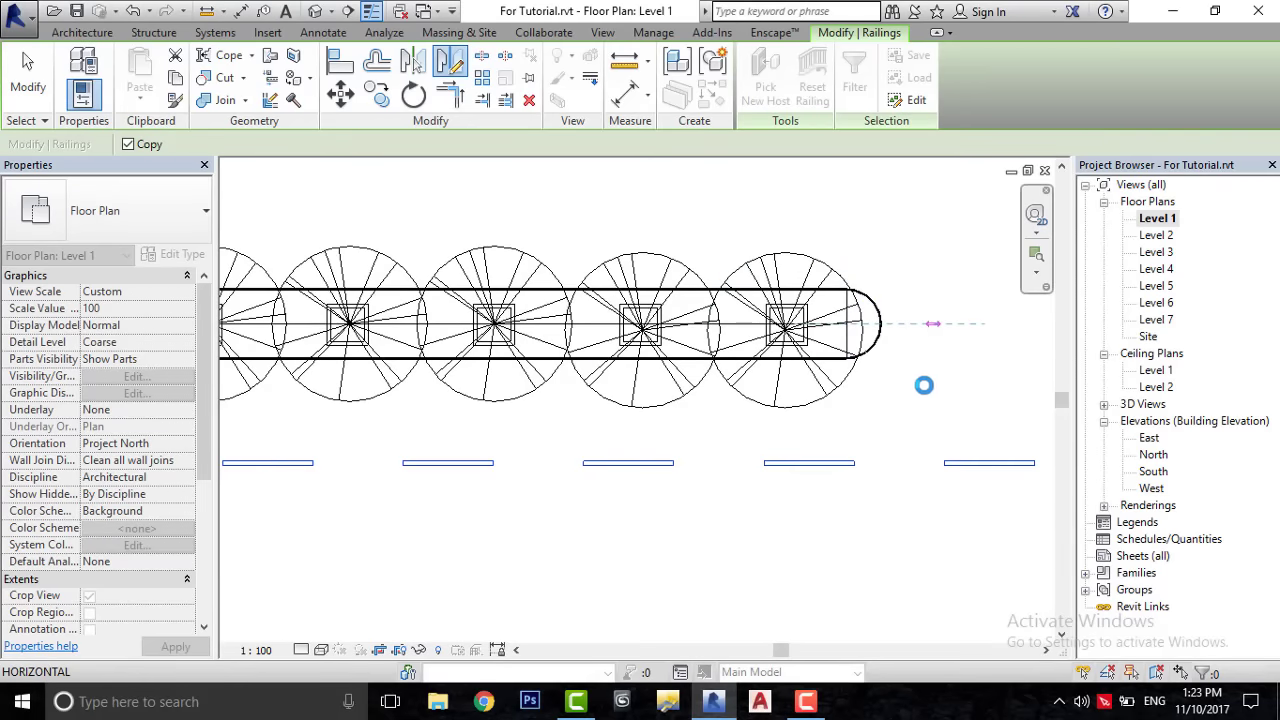
key(Escape)
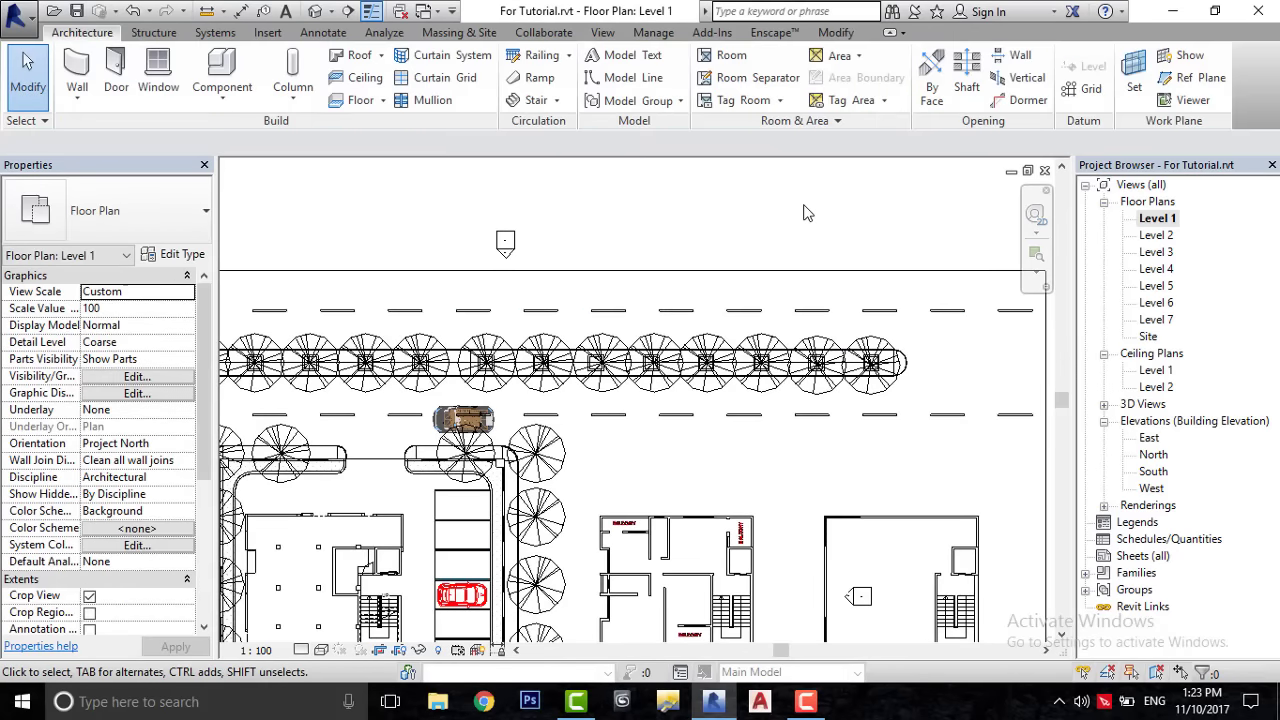
- Show the default {3D} view in the Realistic visual style
middle_drag(543, 362, 571, 362)
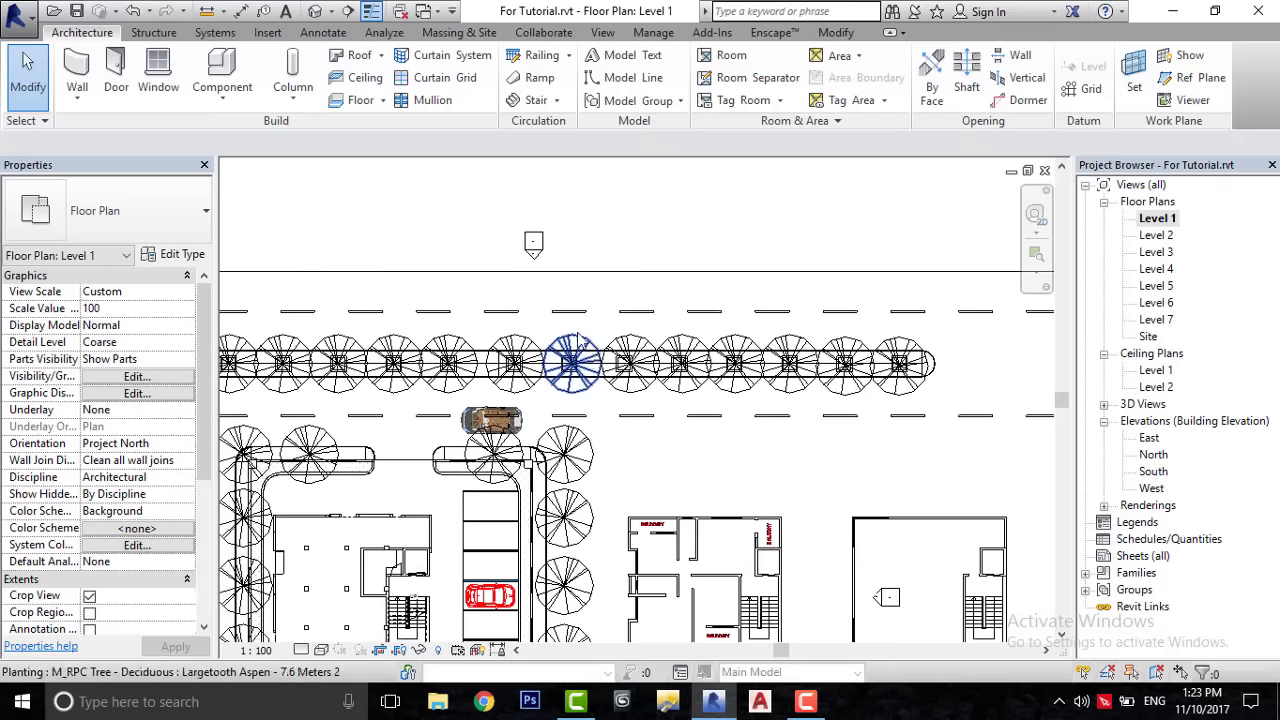
click(317, 12)
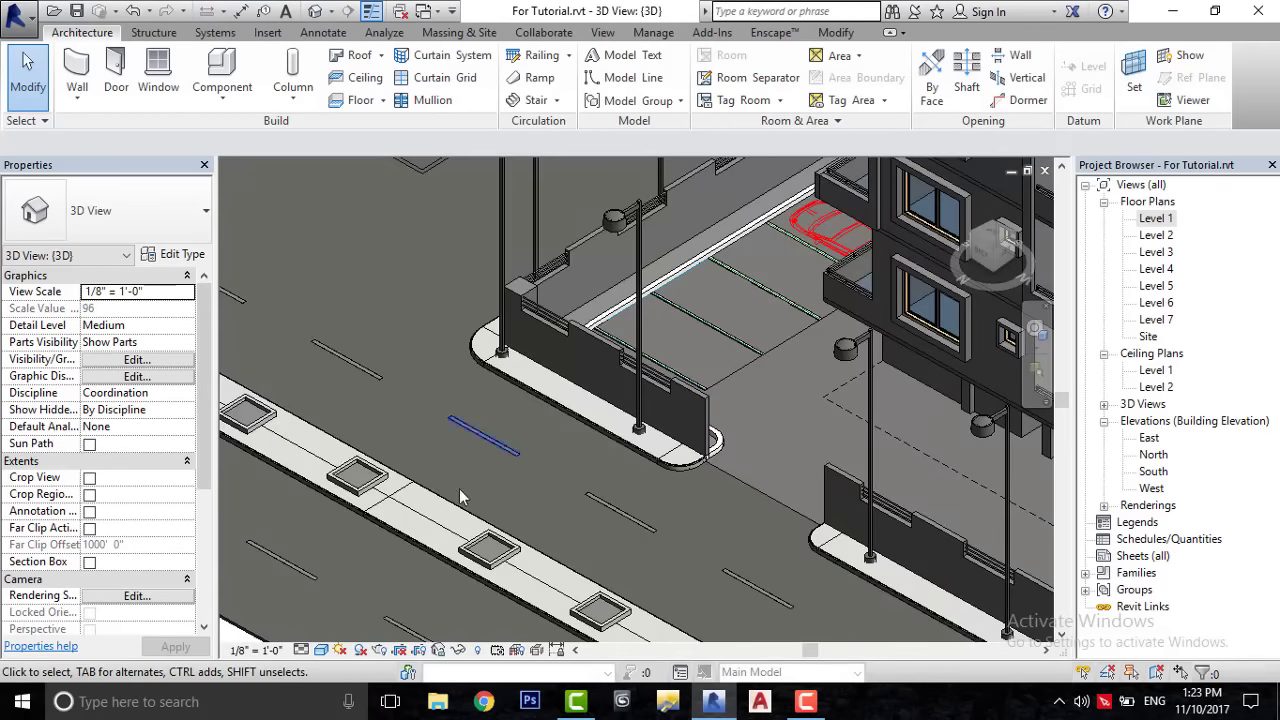
click(322, 650)
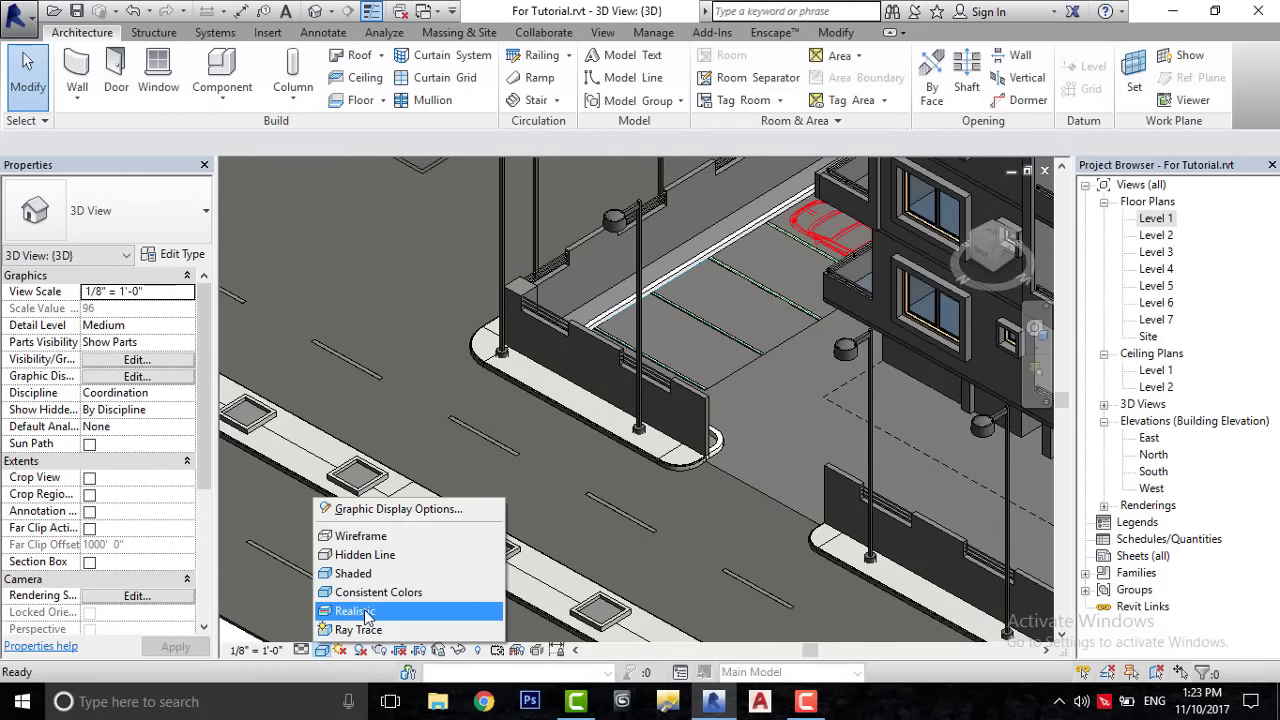
click(362, 608)
- Zoom around the 3D street to inspect the yellow stripes on both sides of the median
scroll(519, 487, down, 2)
scroll(490, 498, down, 2)
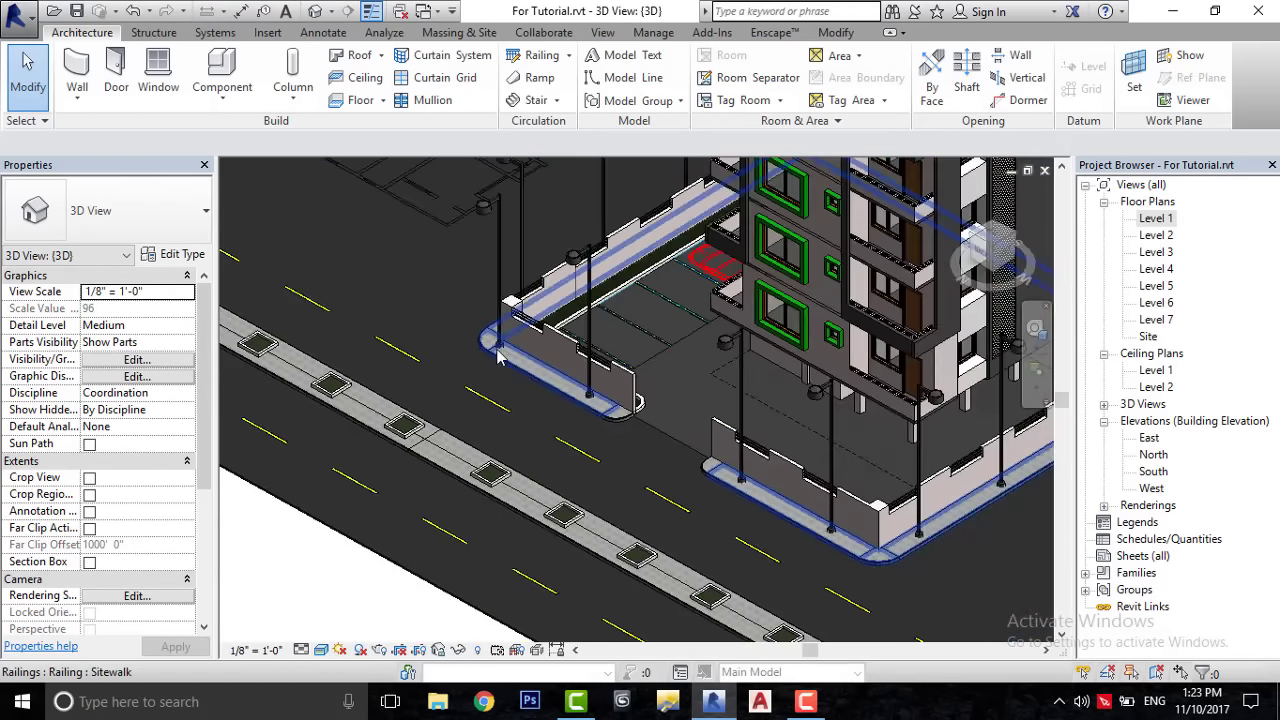
scroll(460, 510, down, 1)
scroll(412, 528, down, 1)
scroll(500, 545, up, 1)
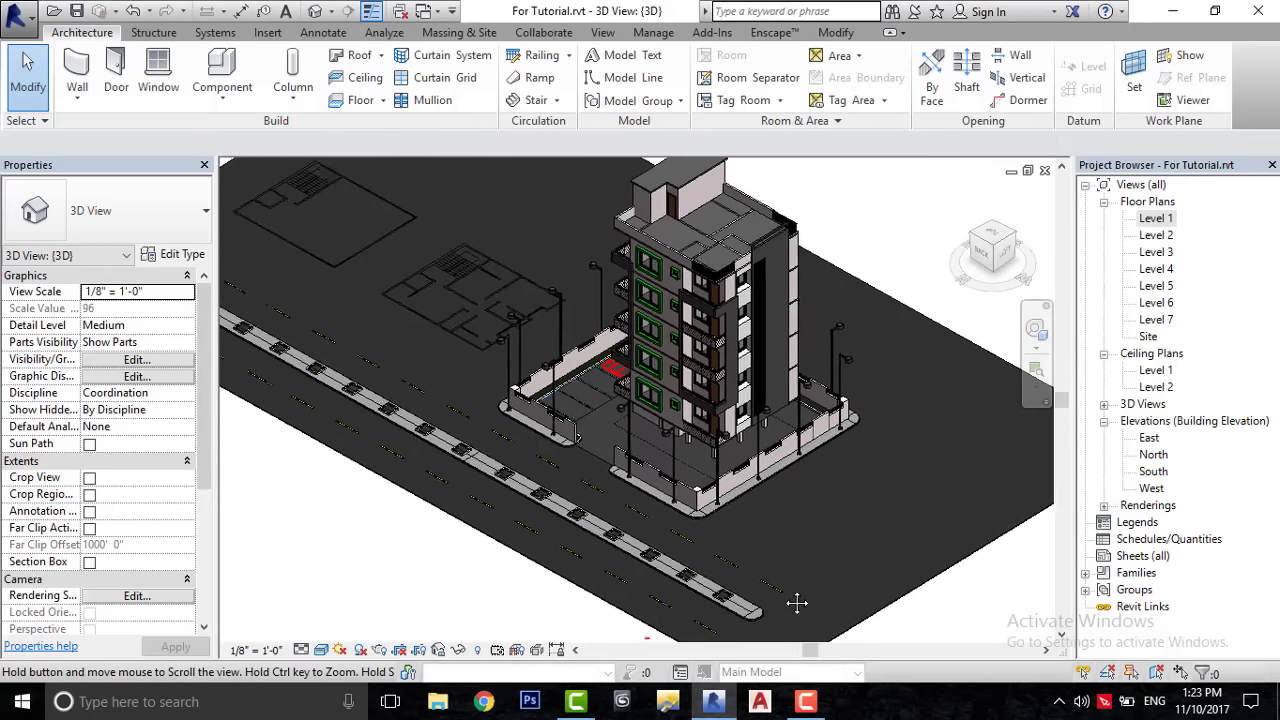
scroll(600, 558, up, 1)
scroll(688, 563, up, 2)
scroll(690, 562, up, 2)
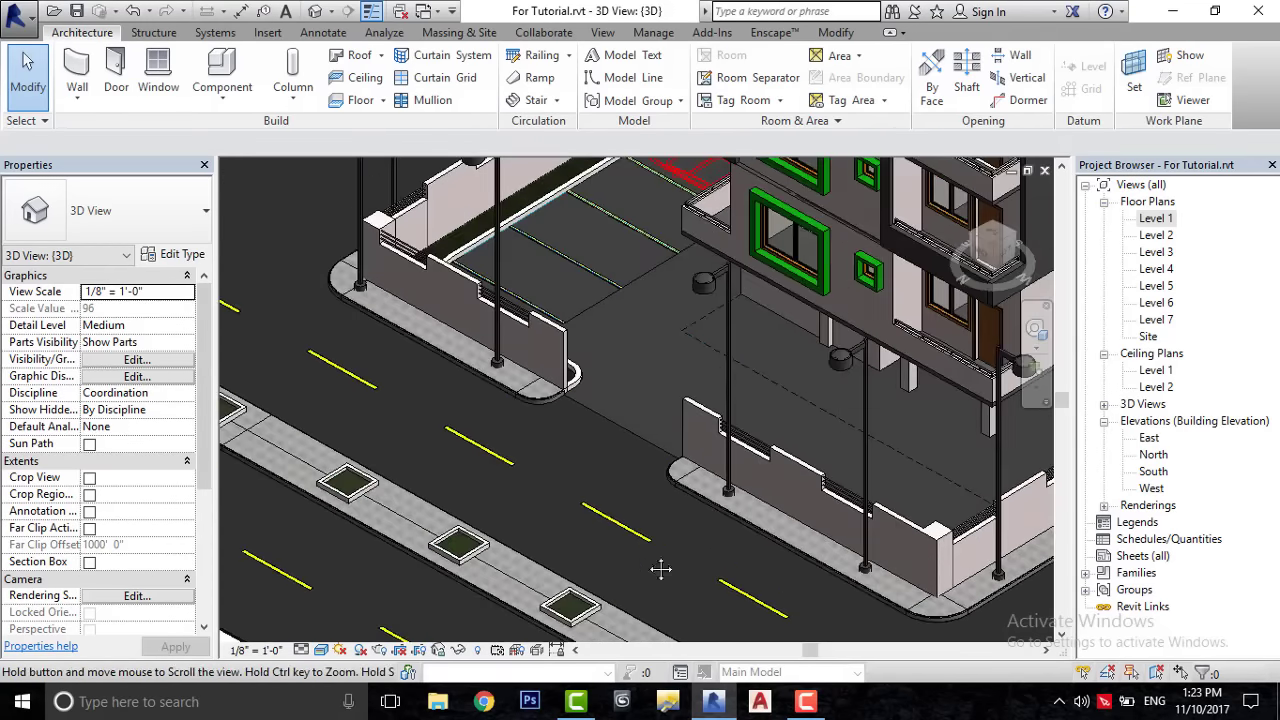
scroll(763, 493, up, 2)
scroll(864, 470, up, 1)
scroll(864, 471, up, 1)
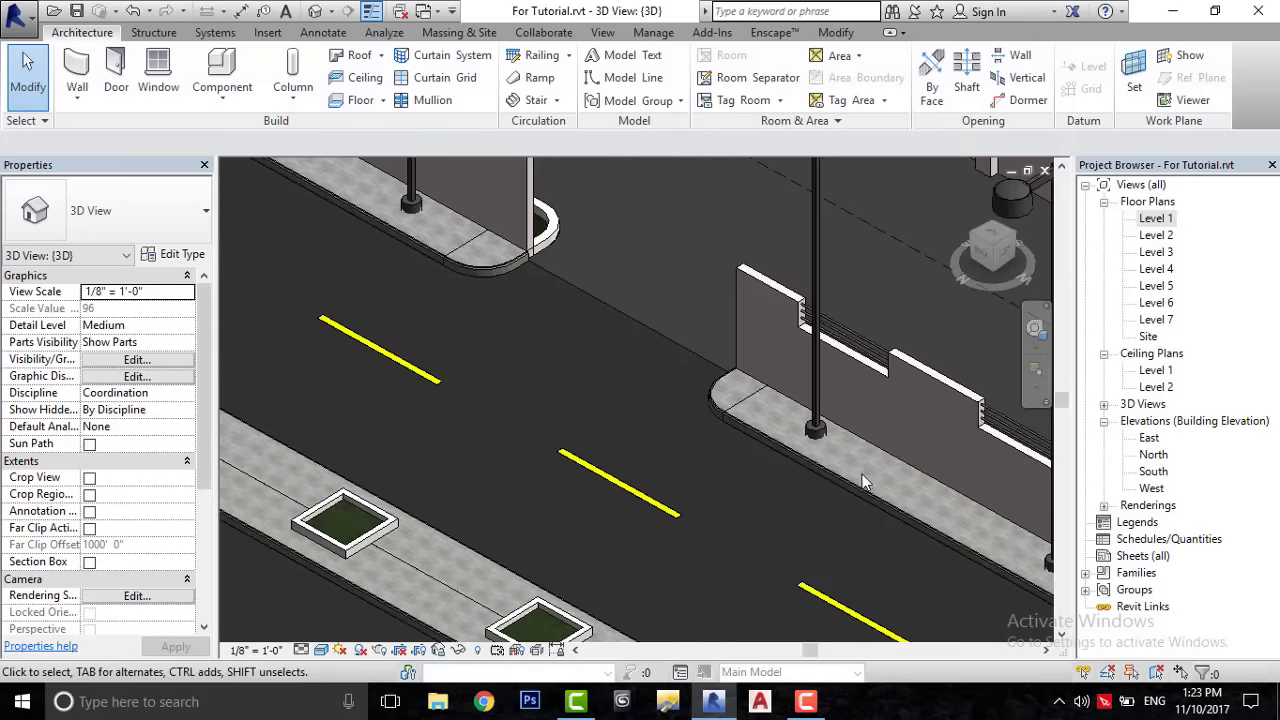
scroll(864, 481, down, 1)
click(1170, 220)
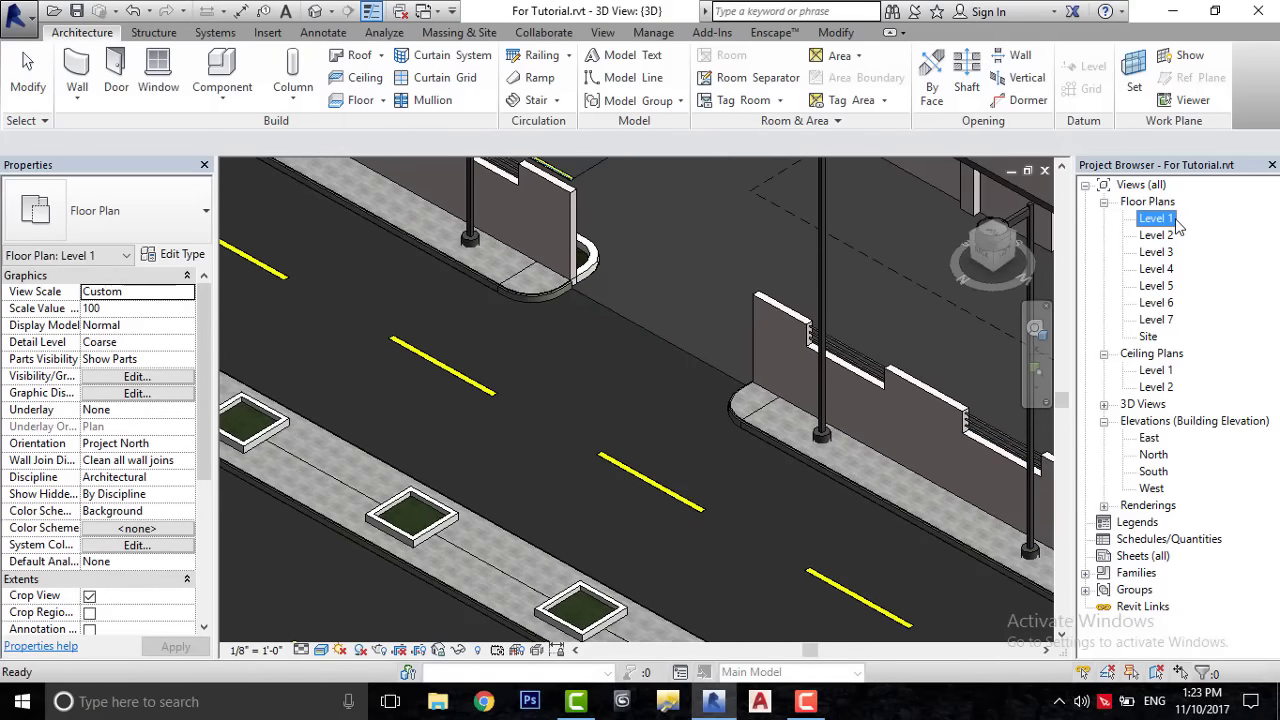
- Return to Level 1 and start a Pick Lines path sketch for a new Road Stripes railing, editing its offset
double_click(1170, 220)
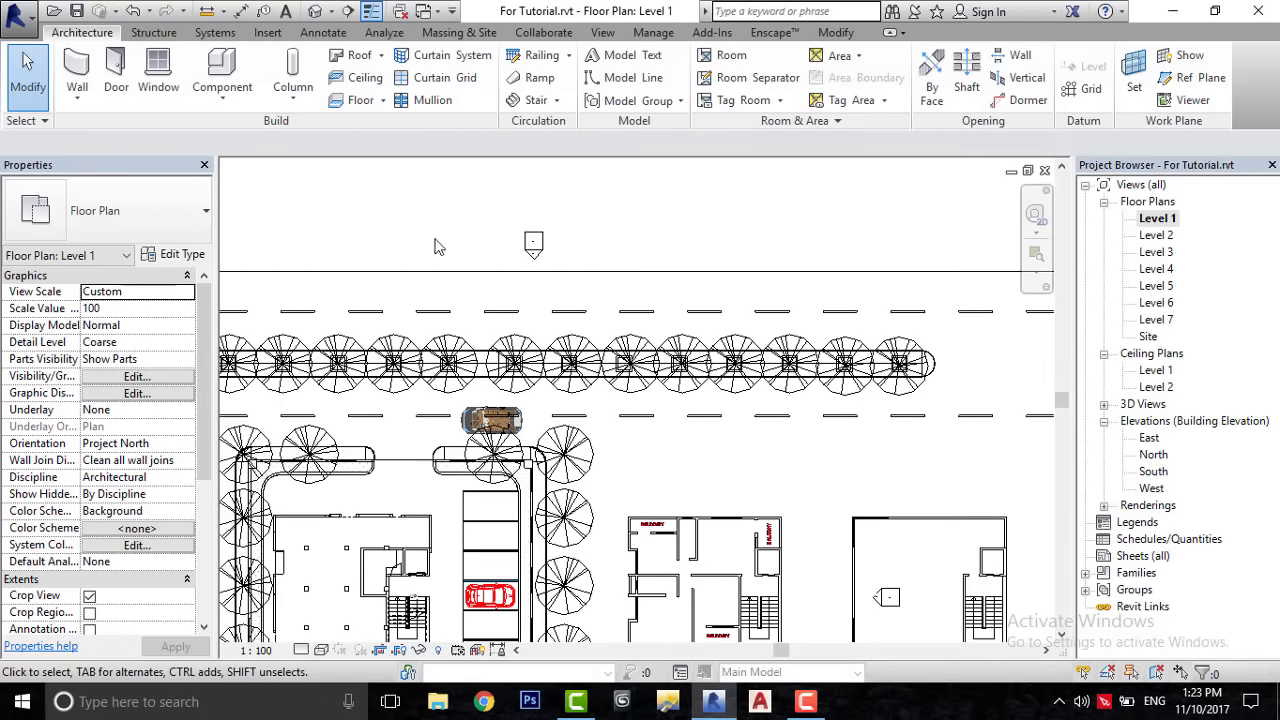
click(538, 55)
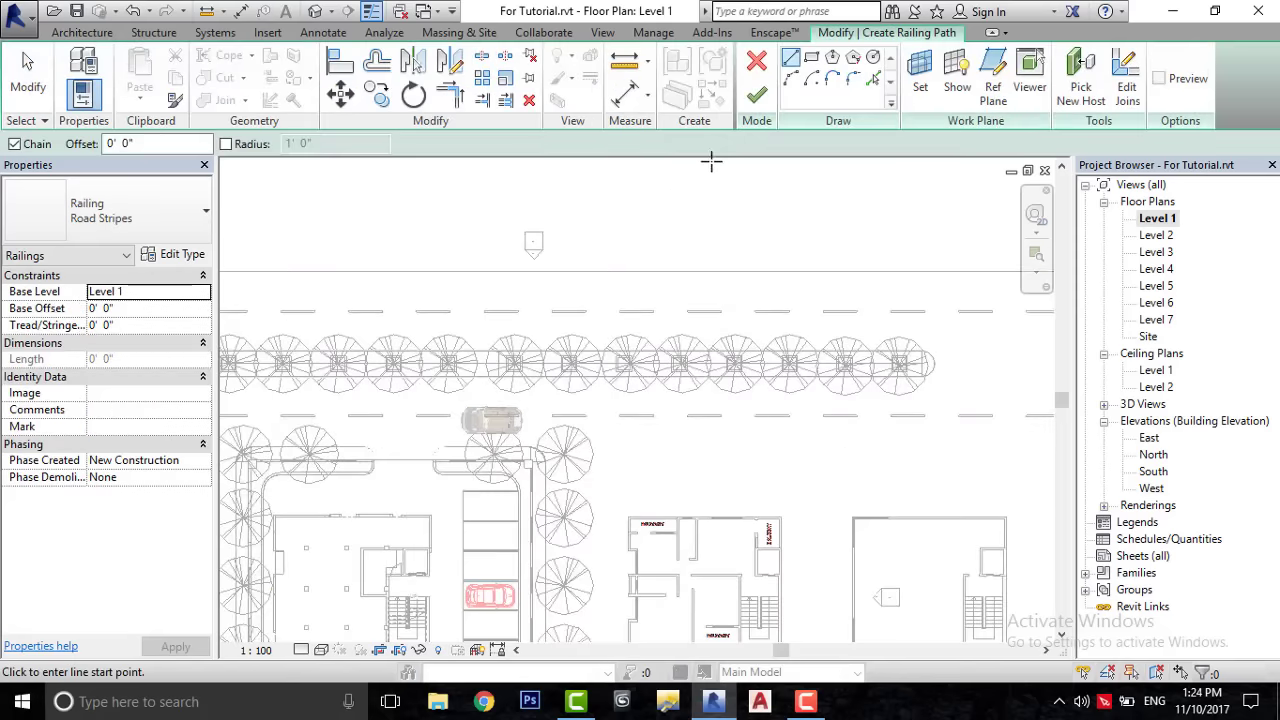
click(877, 82)
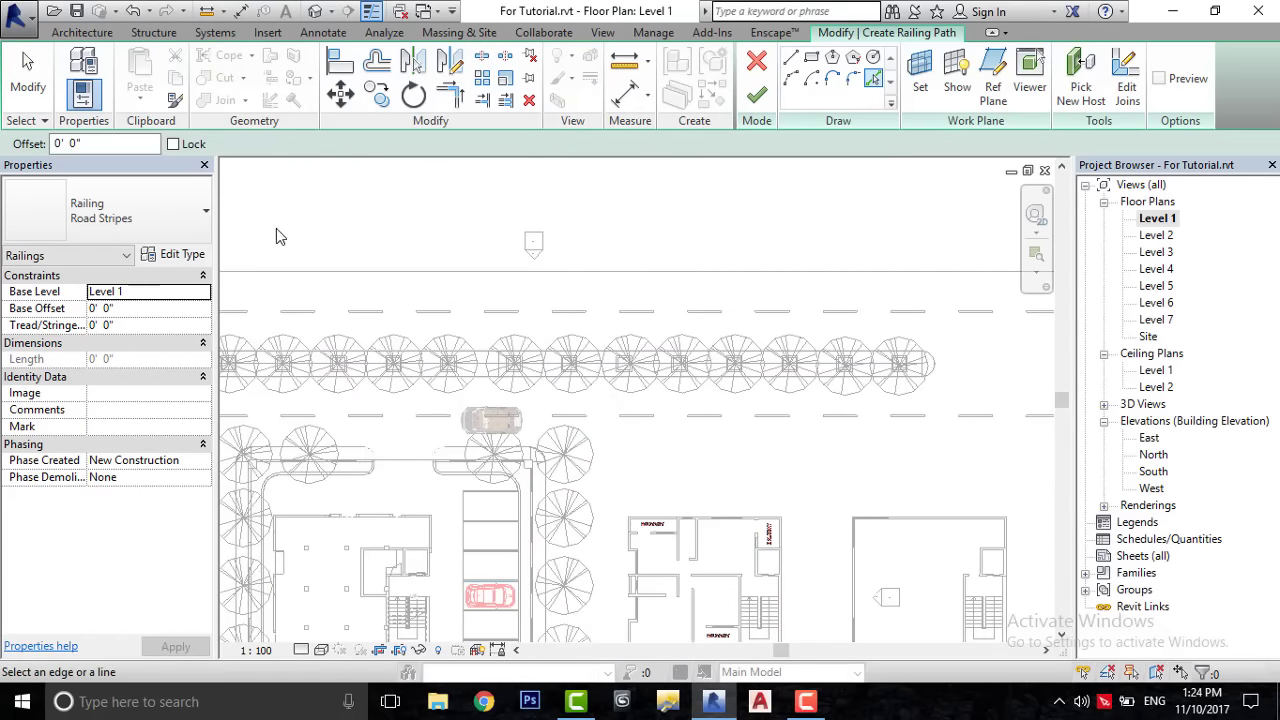
click(75, 144)
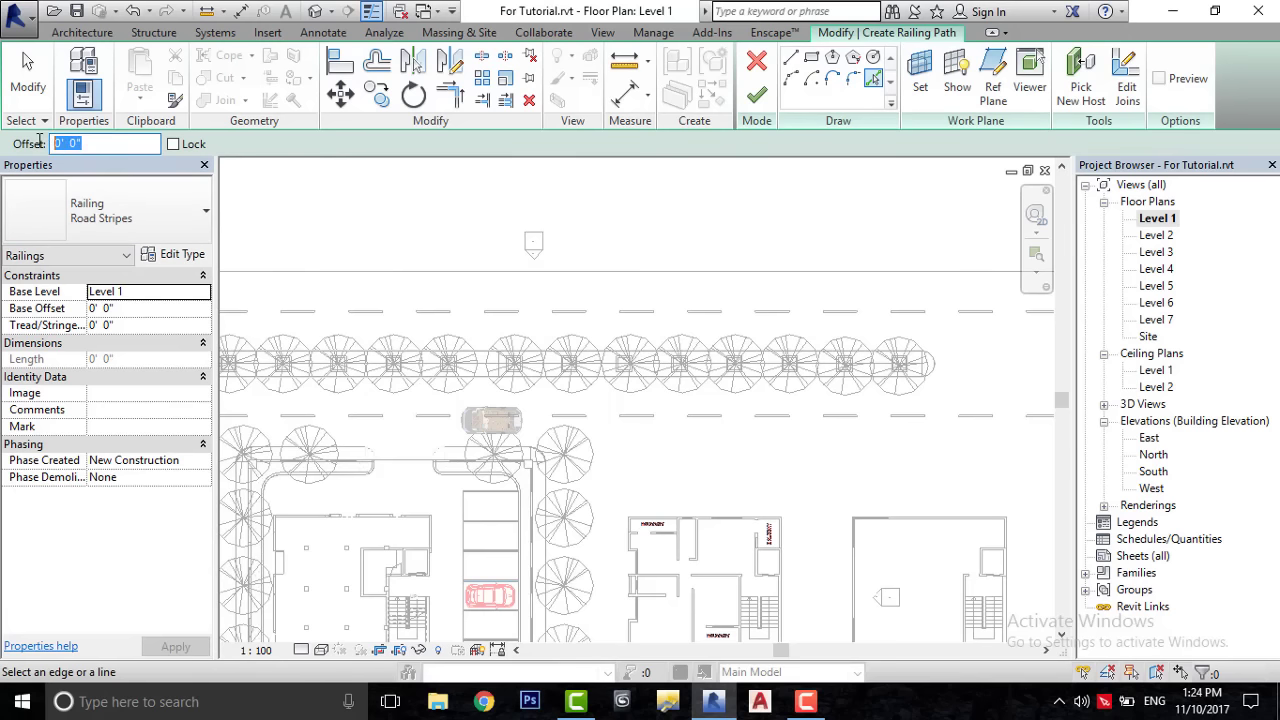
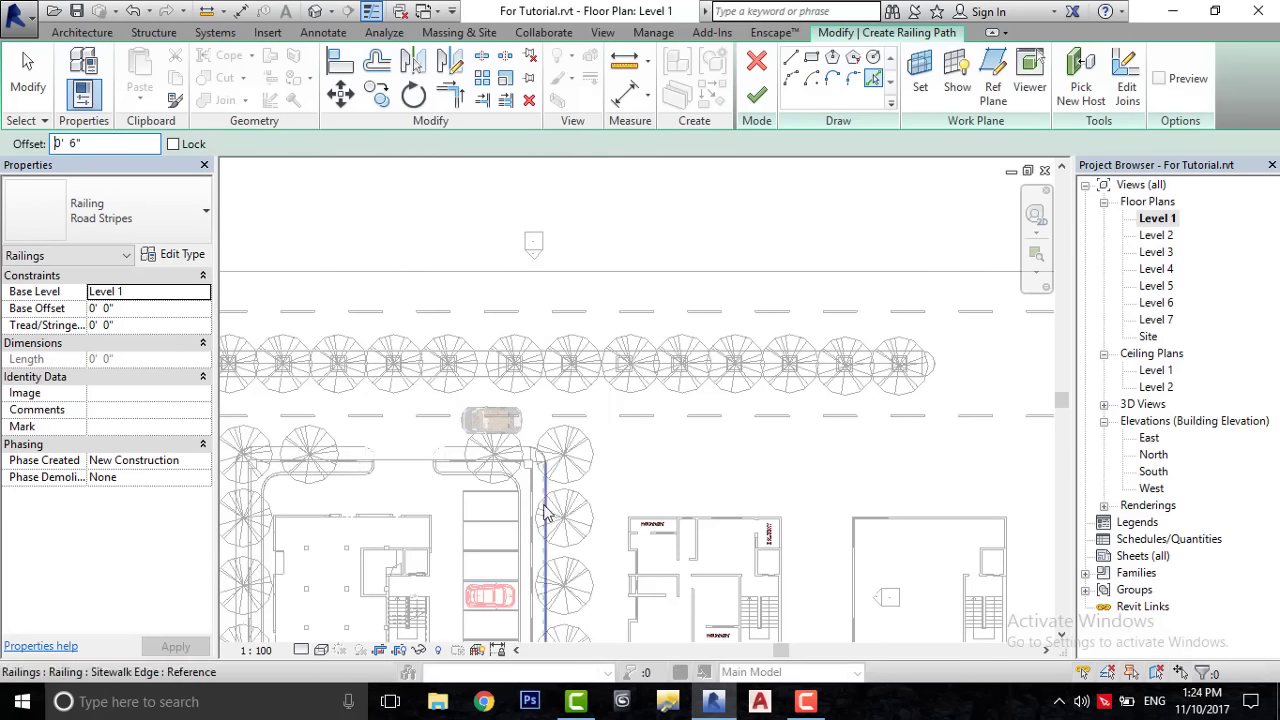
- Pick the straight sidewalk edge, its corner arc and the vertical edge into the Road Stripes railing path
scroll(480, 490, up, 2)
scroll(414, 370, up, 1)
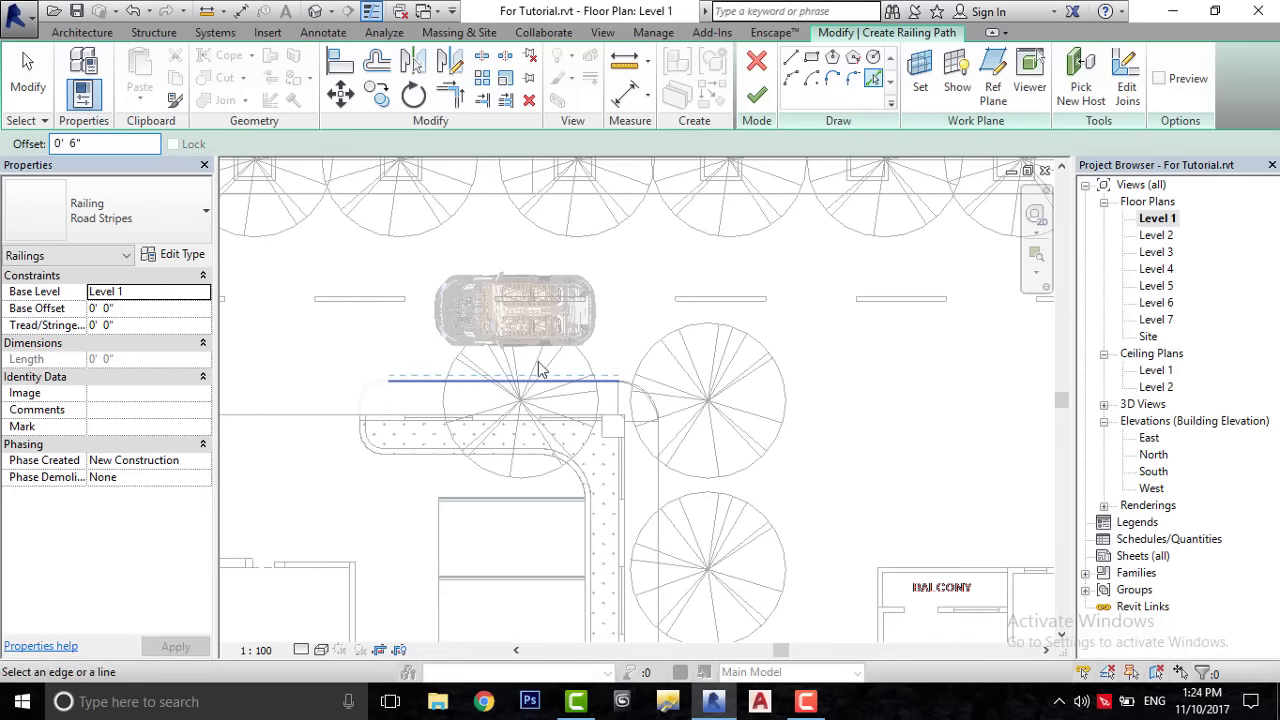
click(540, 380)
scroll(540, 380, up, 2)
scroll(530, 390, up, 1)
scroll(546, 402, up, 1)
click(546, 402)
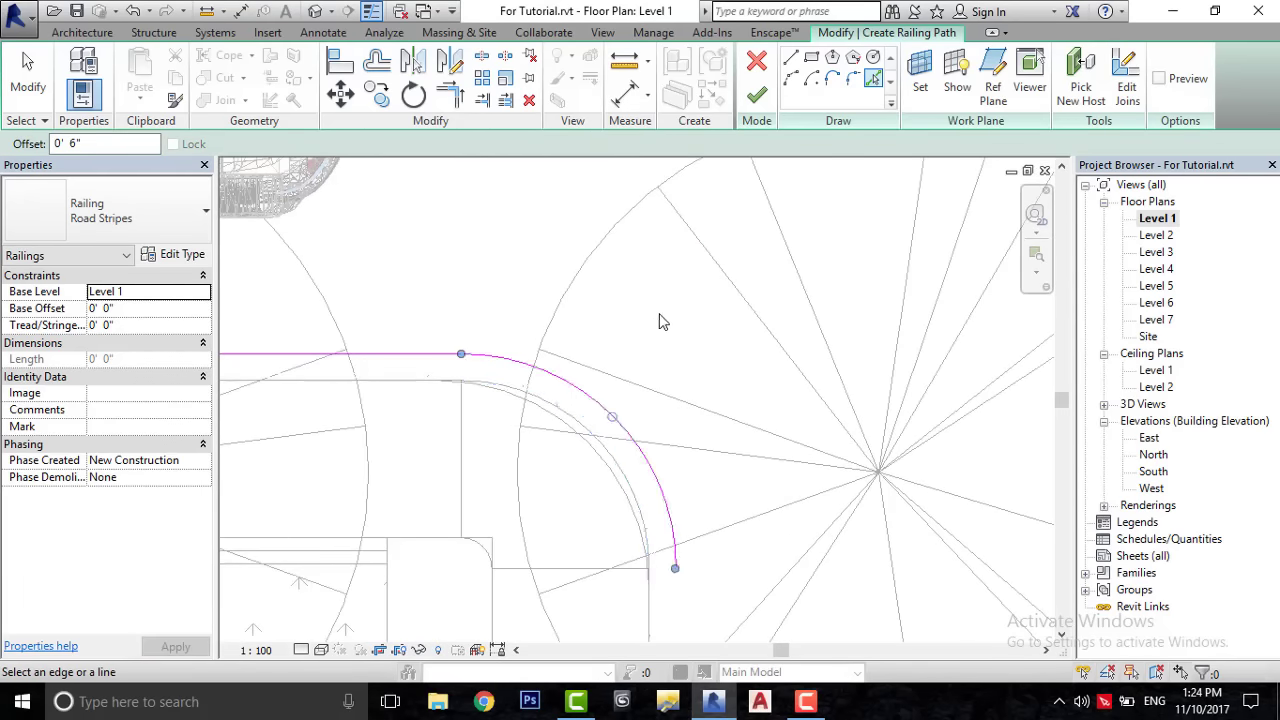
scroll(666, 334, down, 2)
scroll(666, 323, up, 1)
scroll(586, 434, up, 1)
click(660, 364)
- Add the next corner arc to the path and dismiss the 'Line is too short' warning
scroll(663, 300, down, 1)
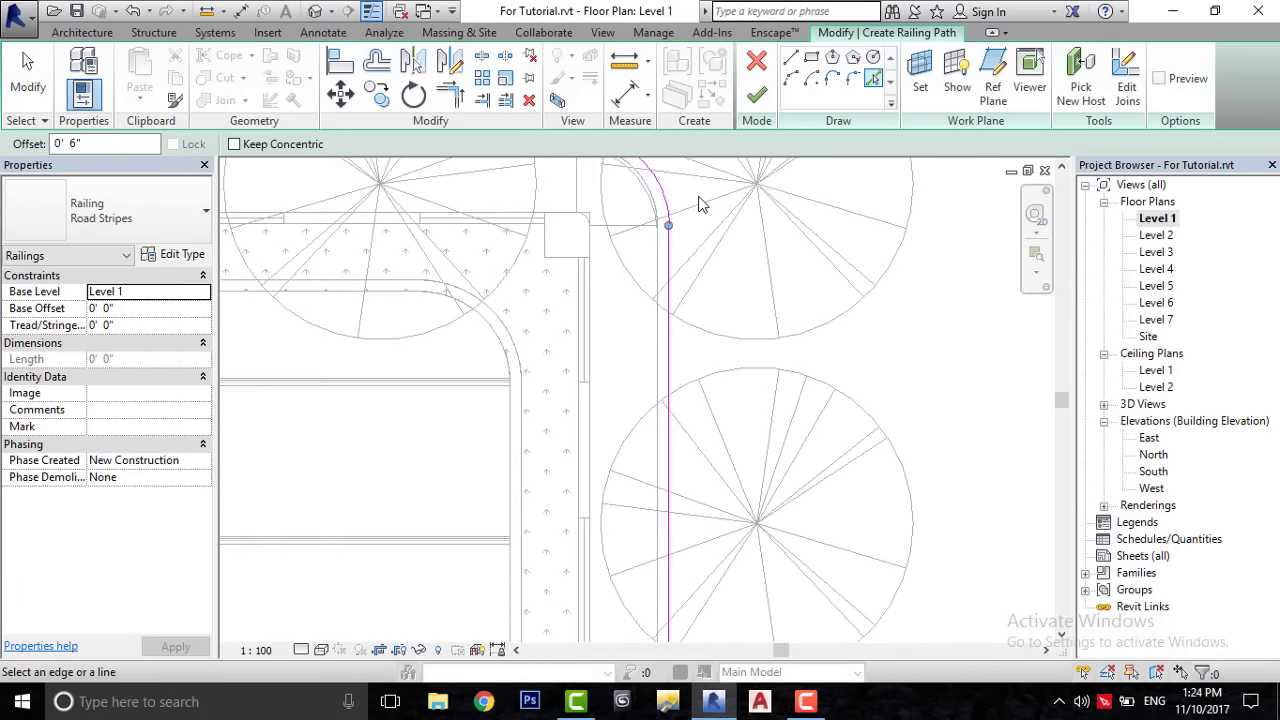
scroll(714, 234, down, 2)
scroll(720, 406, down, 2)
scroll(688, 370, up, 3)
scroll(688, 370, up, 2)
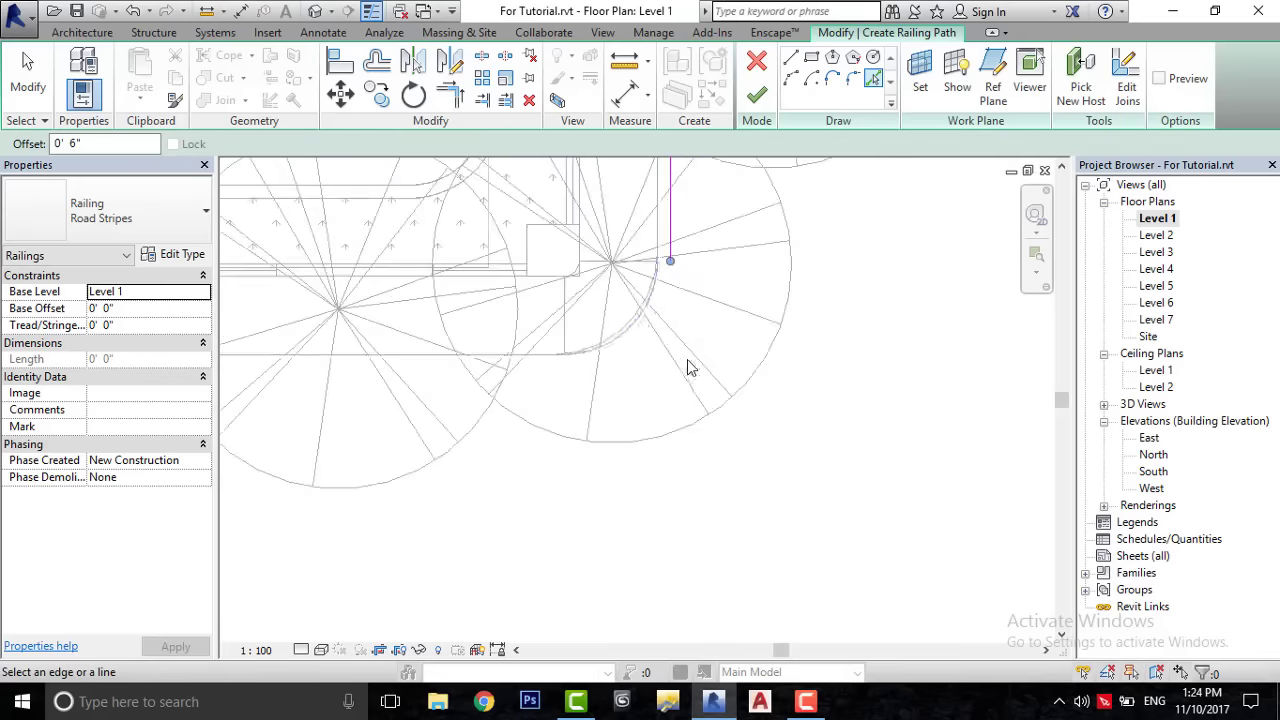
click(543, 365)
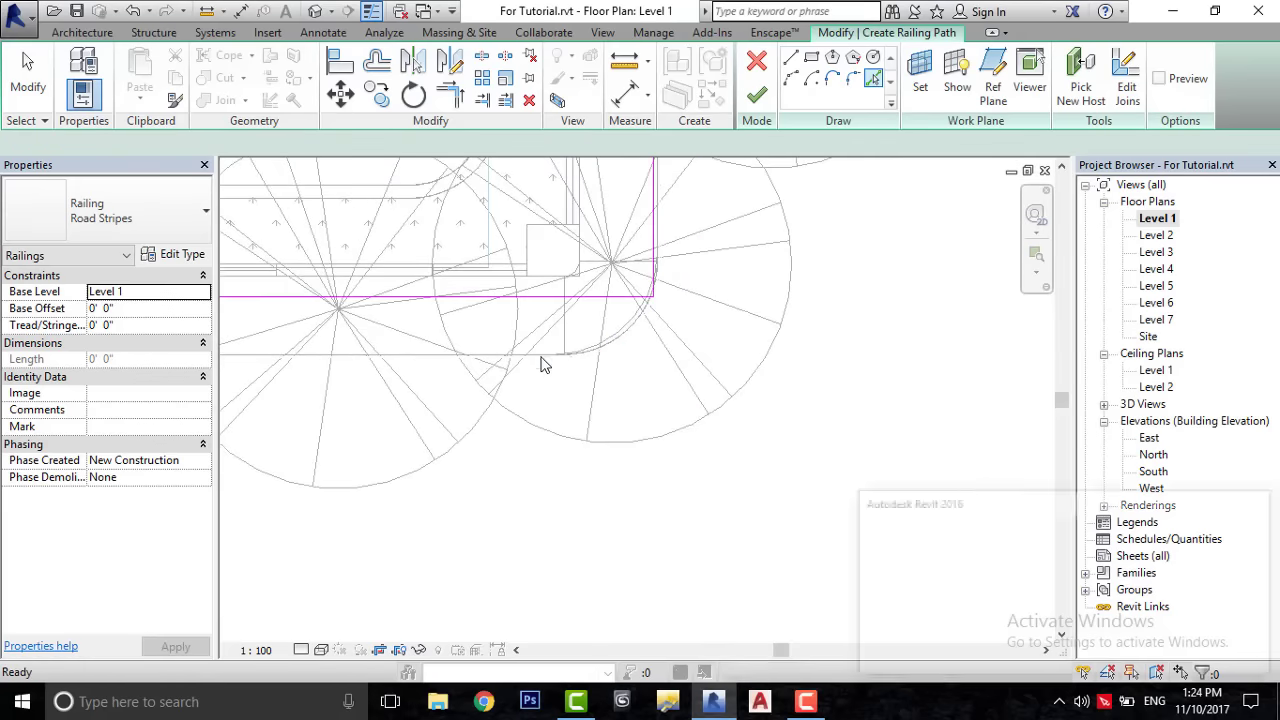
click(1222, 656)
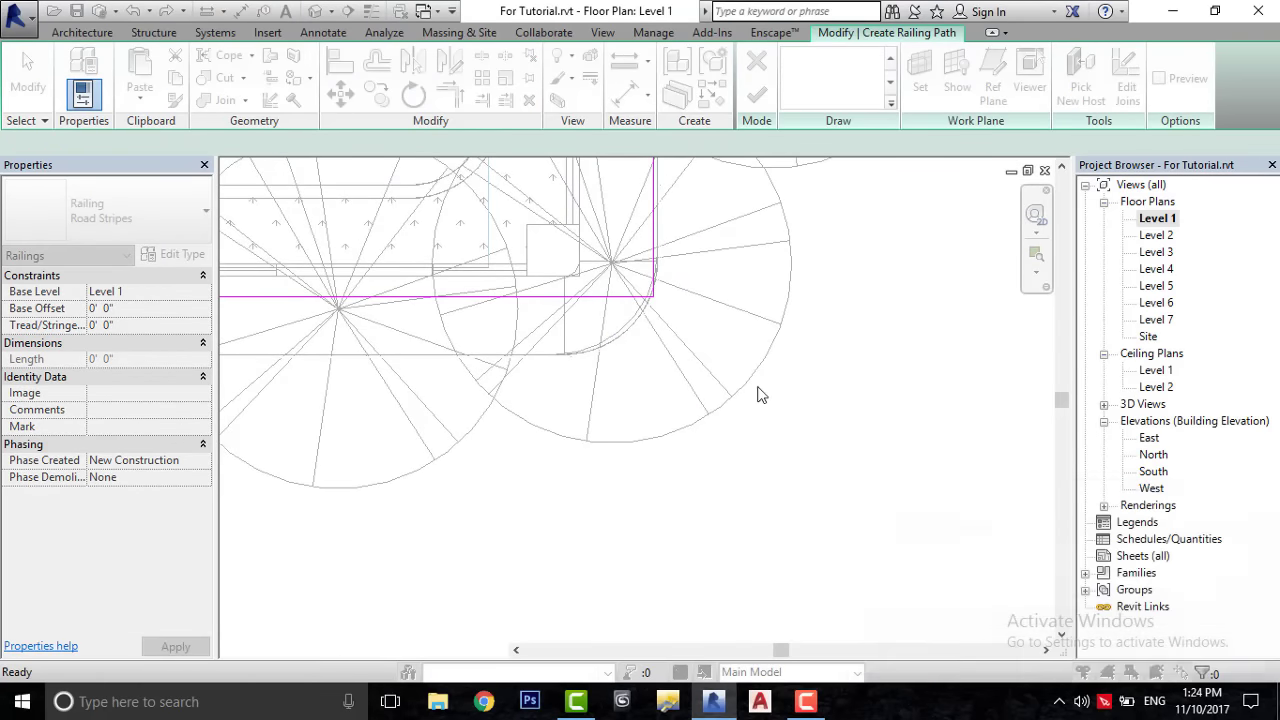
click(597, 354)
scroll(580, 363, up, 2)
scroll(592, 405, up, 2)
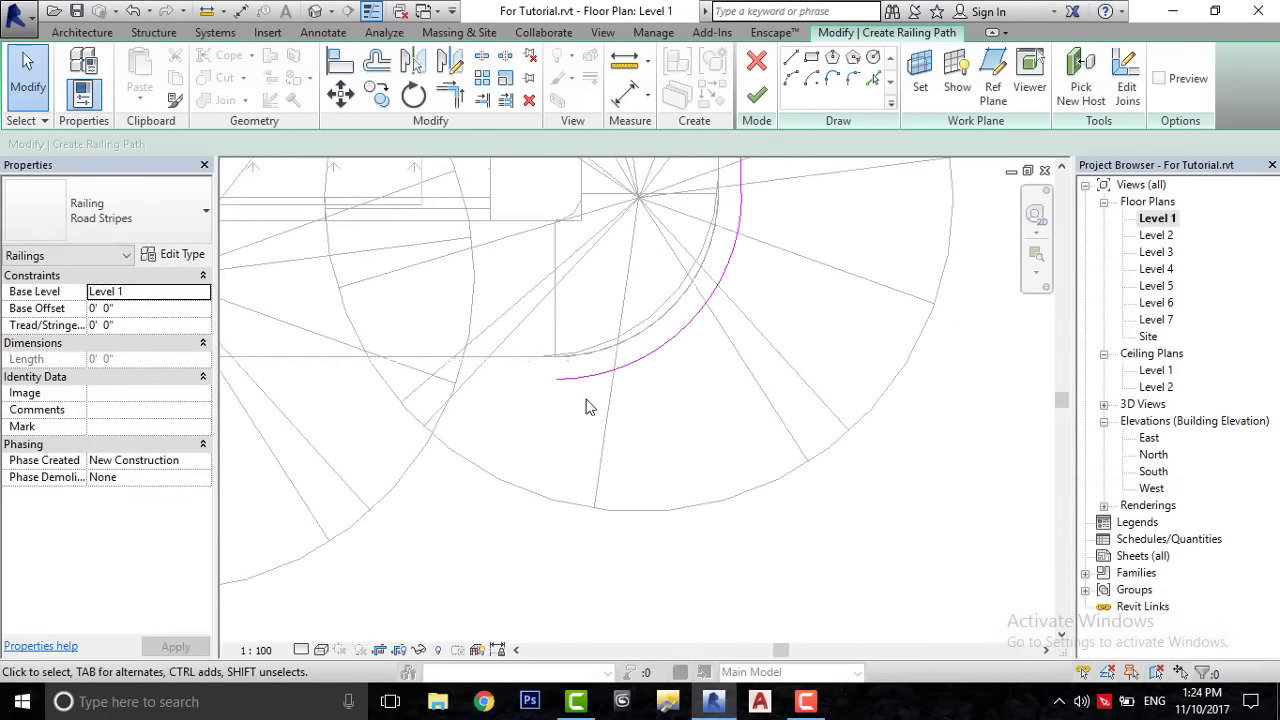
scroll(541, 375, up, 1)
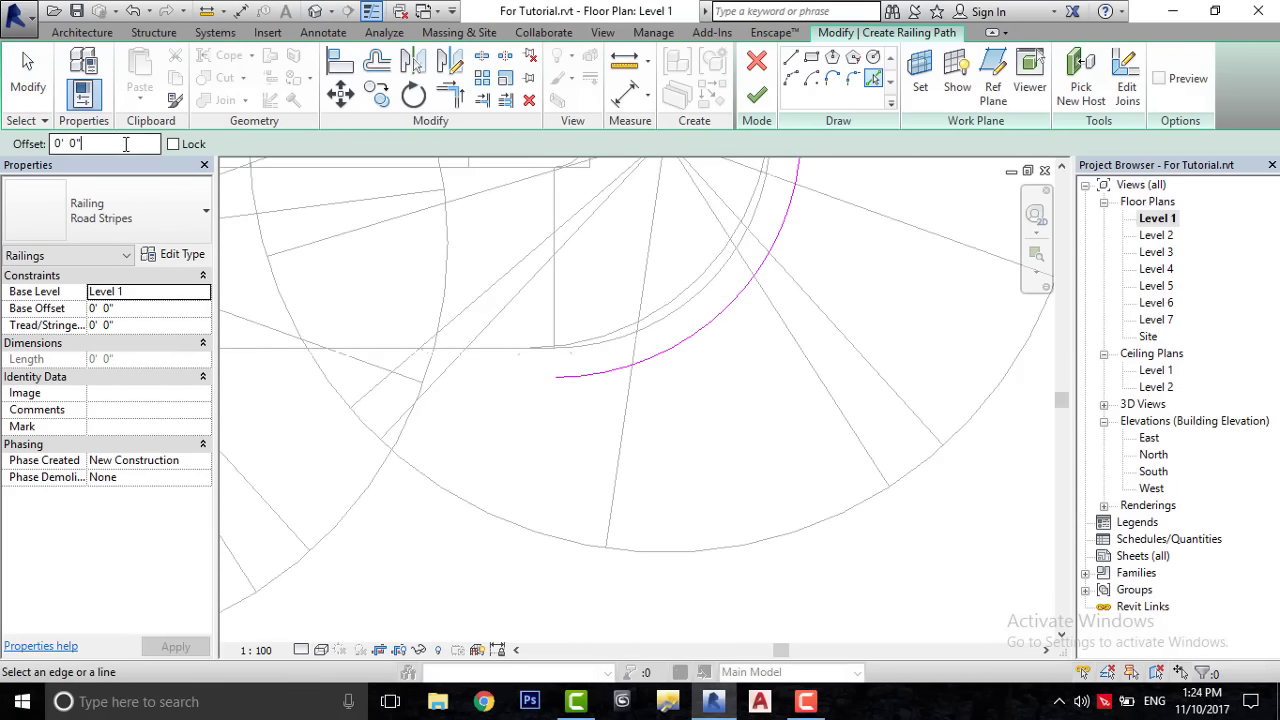
- Set a 0' 6" pick offset and add the lower sidewalk edge and its left corner arc
text(0 6)
key(Return)
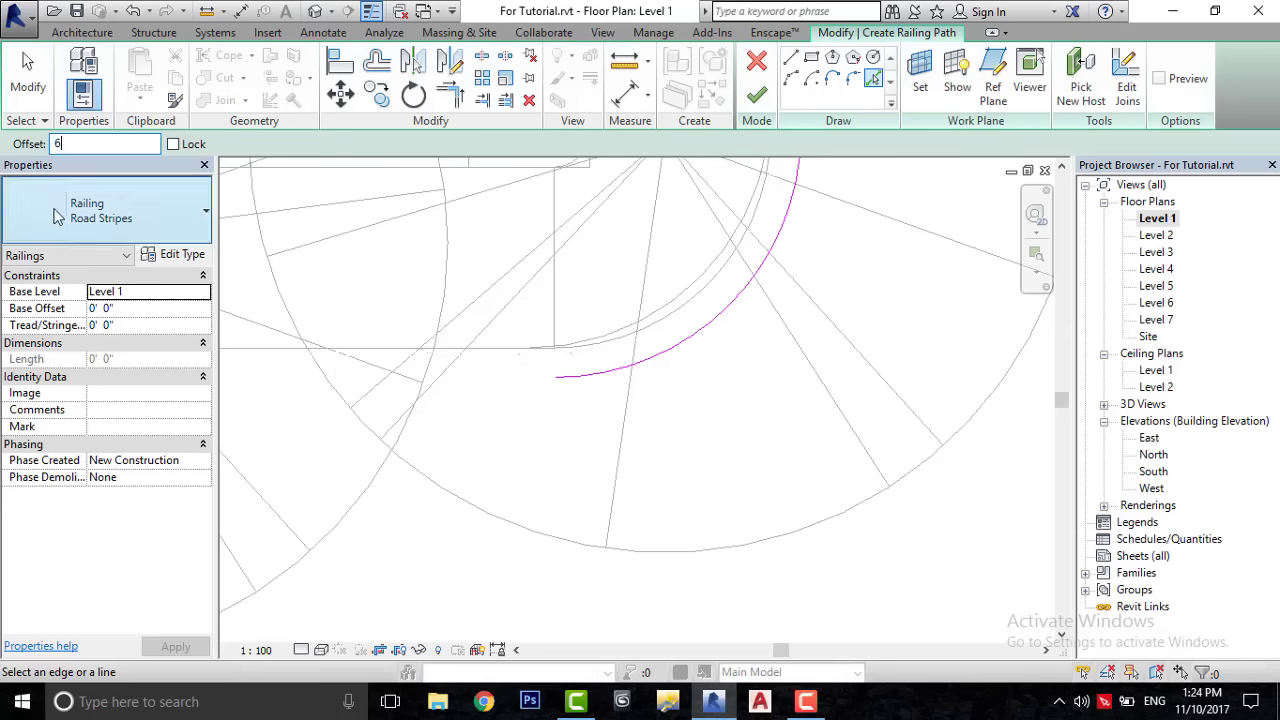
click(485, 358)
scroll(851, 354, down, 2)
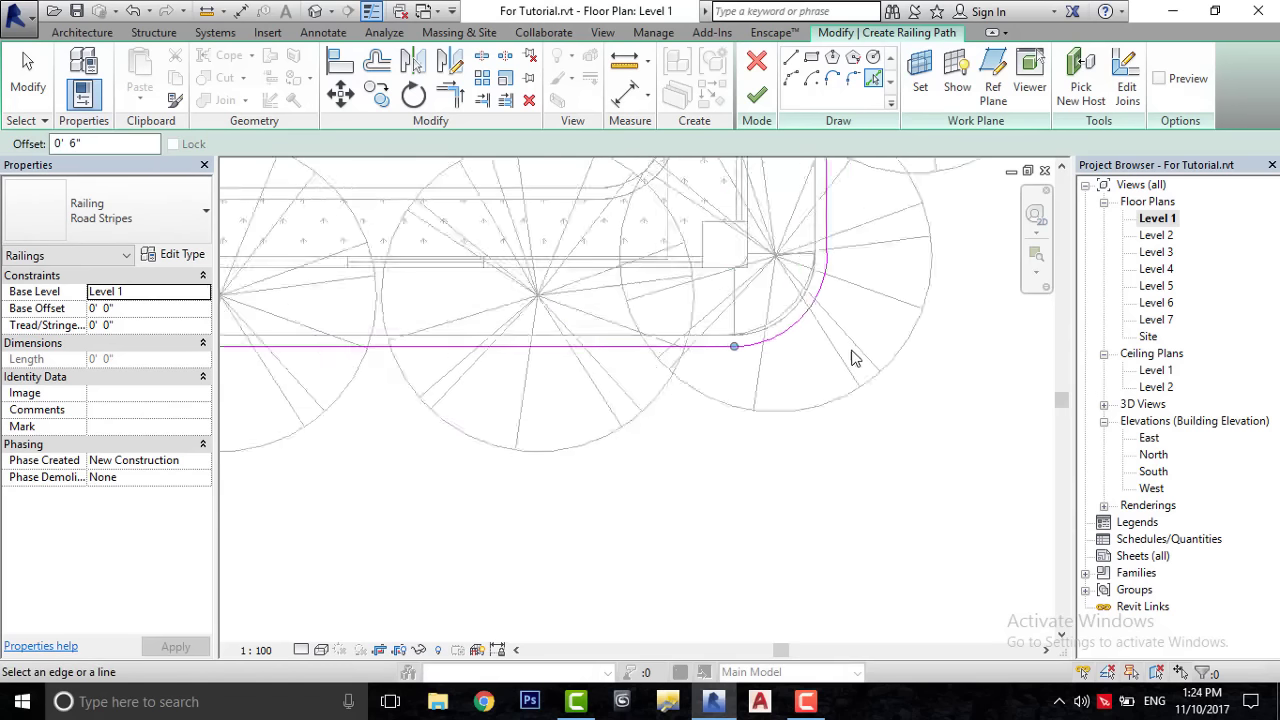
scroll(755, 362, down, 2)
scroll(452, 350, up, 1)
scroll(371, 357, up, 2)
scroll(343, 343, up, 1)
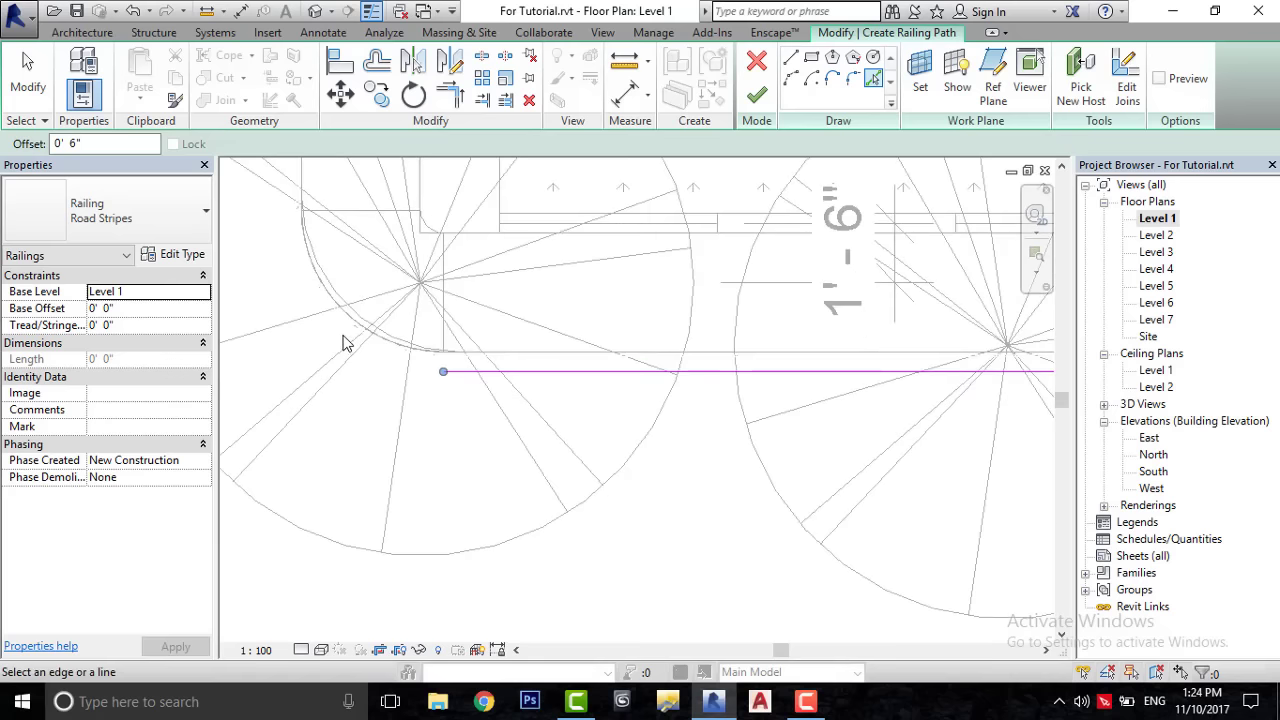
scroll(348, 320, up, 1)
click(346, 320)
- Bring the whole block into view and add its upper corner arc to the railing path
scroll(335, 260, down, 2)
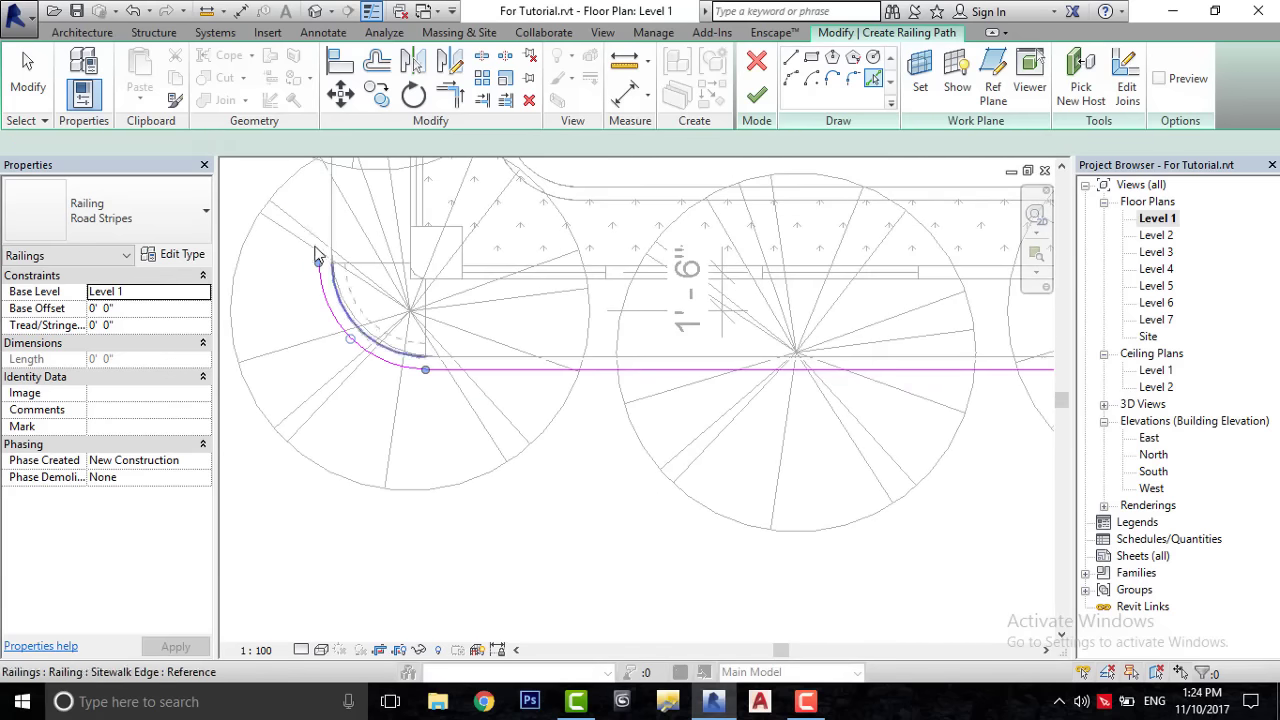
scroll(340, 240, down, 2)
scroll(430, 350, down, 1)
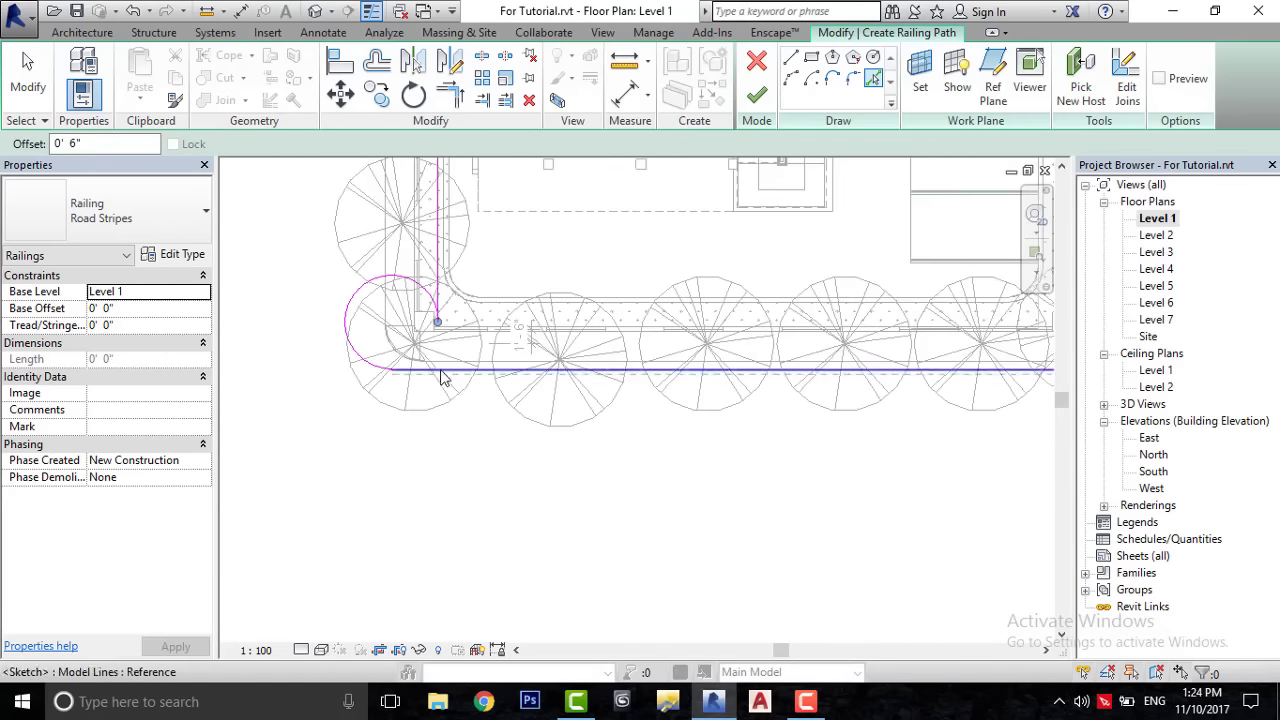
scroll(430, 330, up, 4)
scroll(520, 480, up, 1)
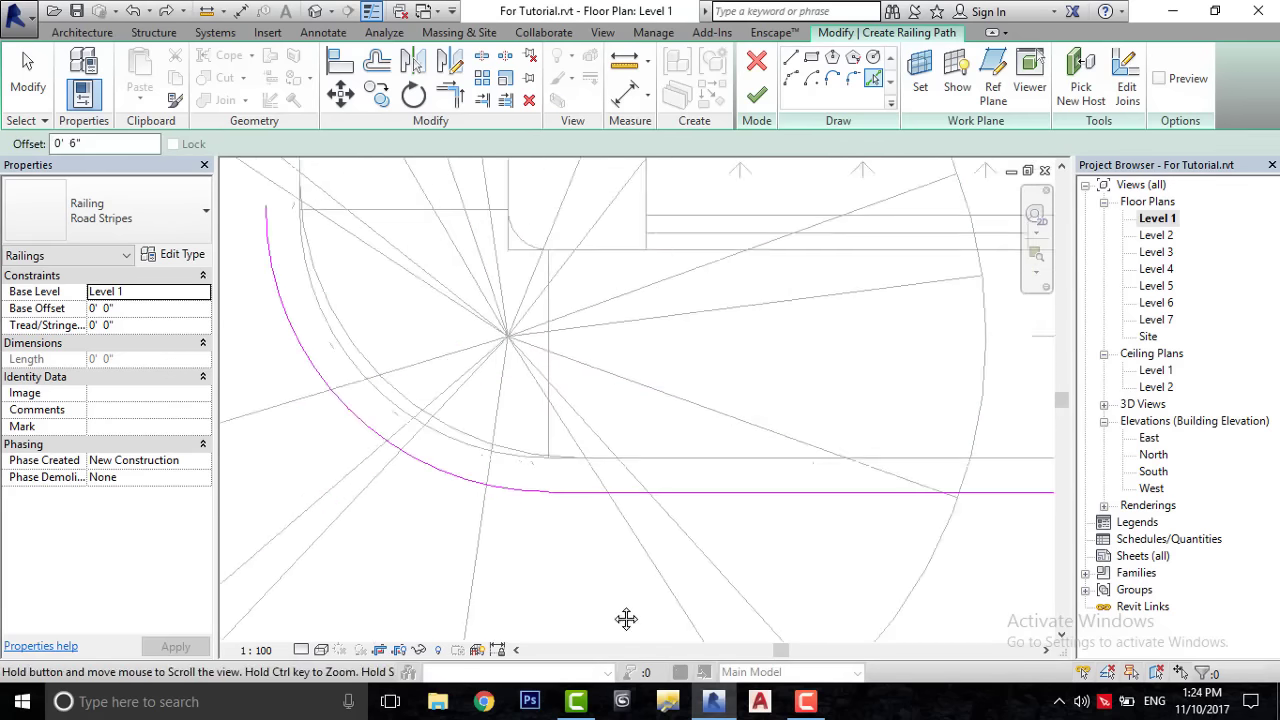
scroll(650, 640, up, 1)
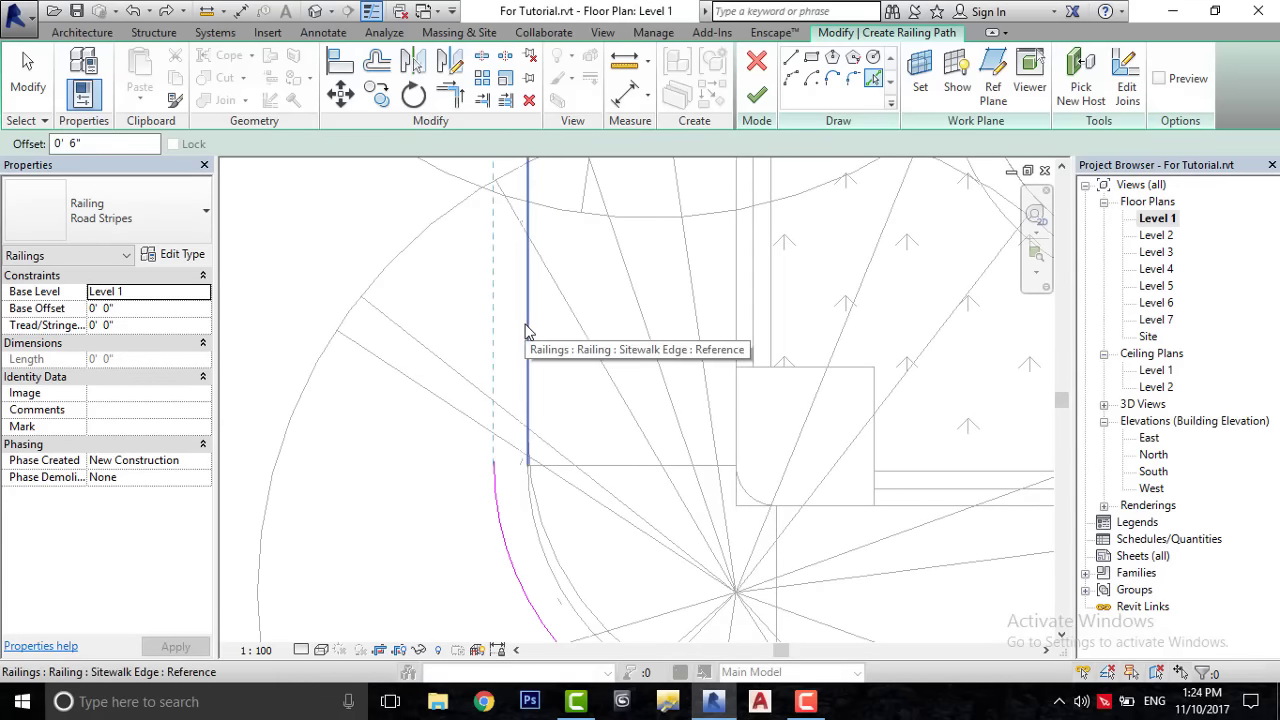
scroll(555, 545, down, 3)
scroll(555, 545, down, 2)
middle_drag(370, 280, 532, 252)
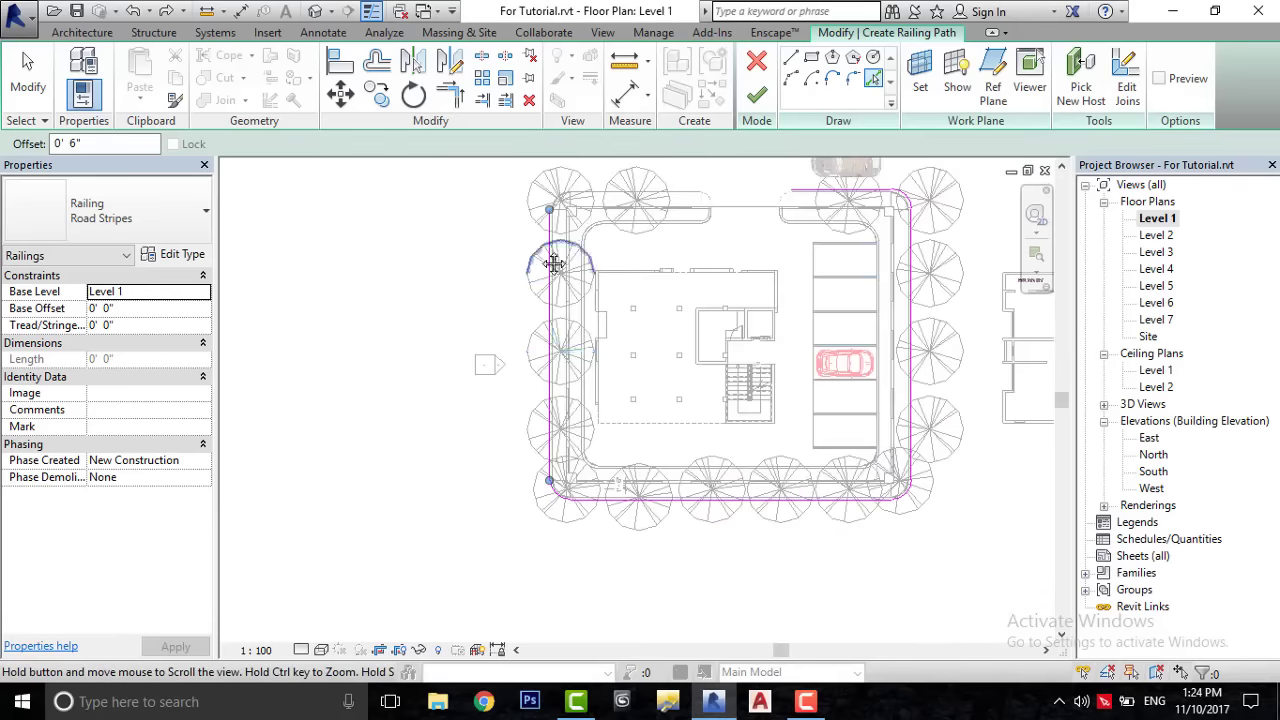
scroll(567, 385, up, 2)
scroll(567, 385, up, 3)
scroll(600, 430, up, 1)
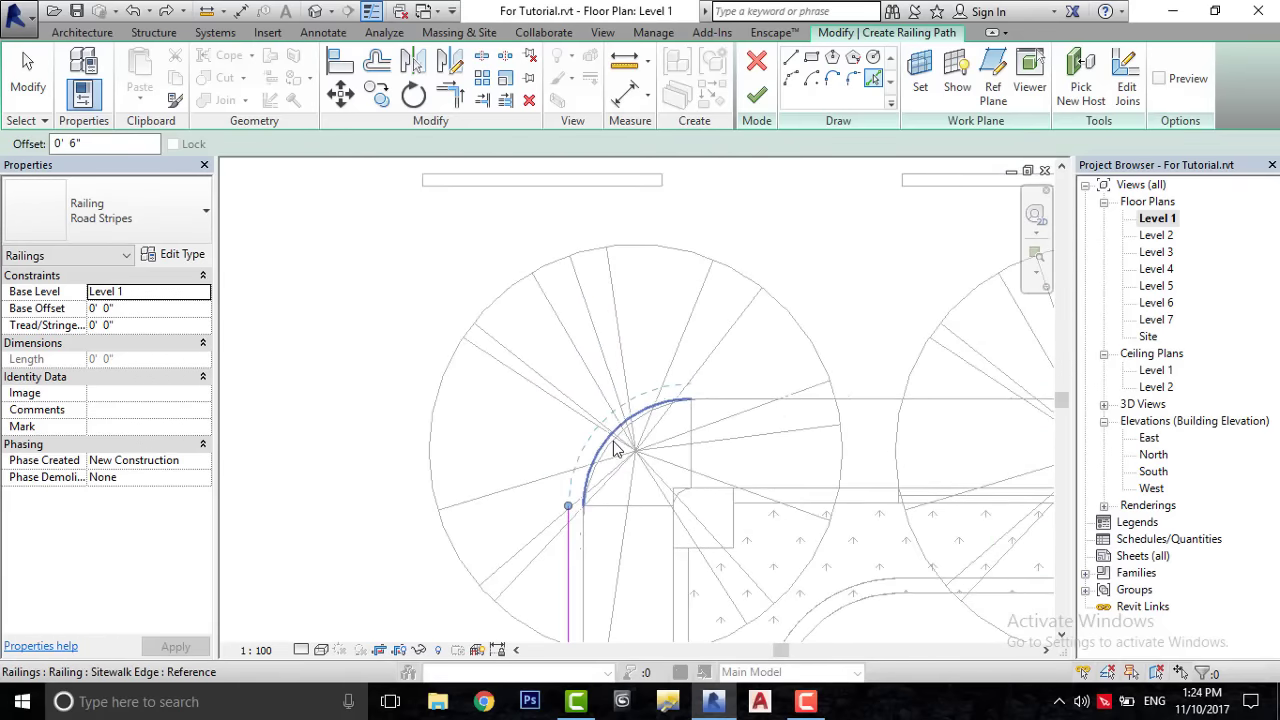
click(860, 397)
scroll(280, 514, down, 3)
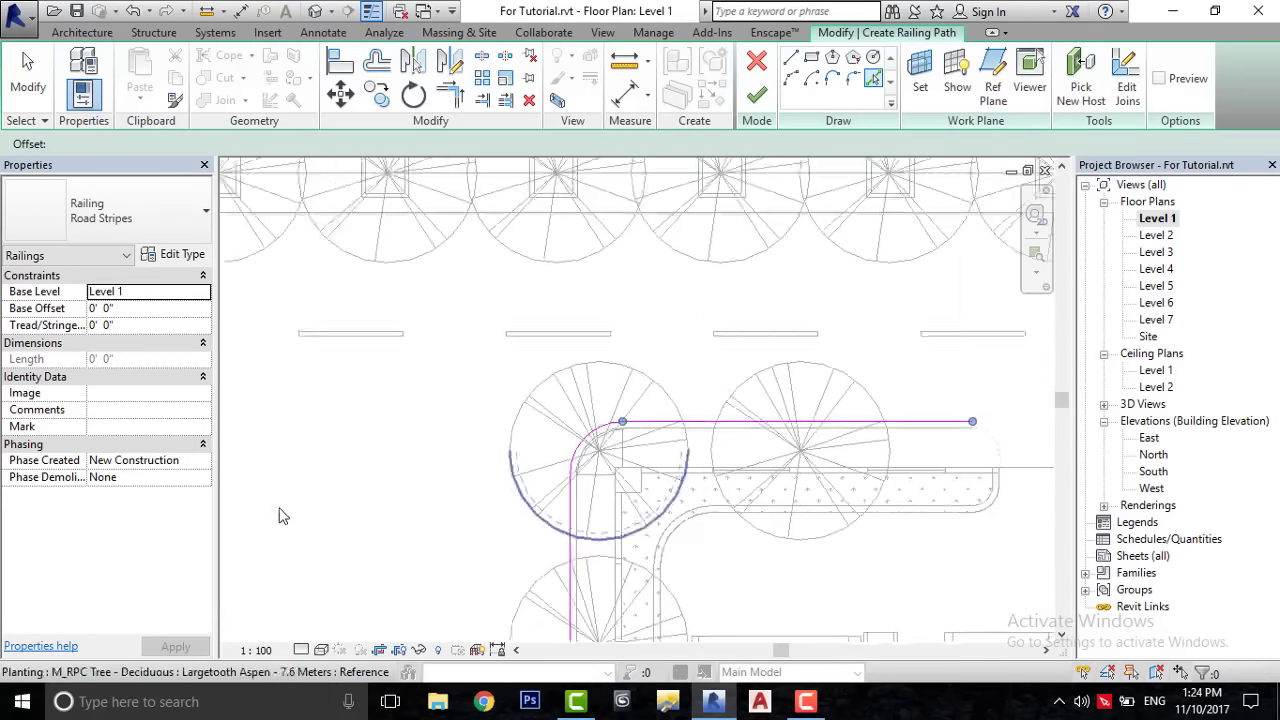
scroll(793, 468, up, 2)
scroll(791, 471, up, 2)
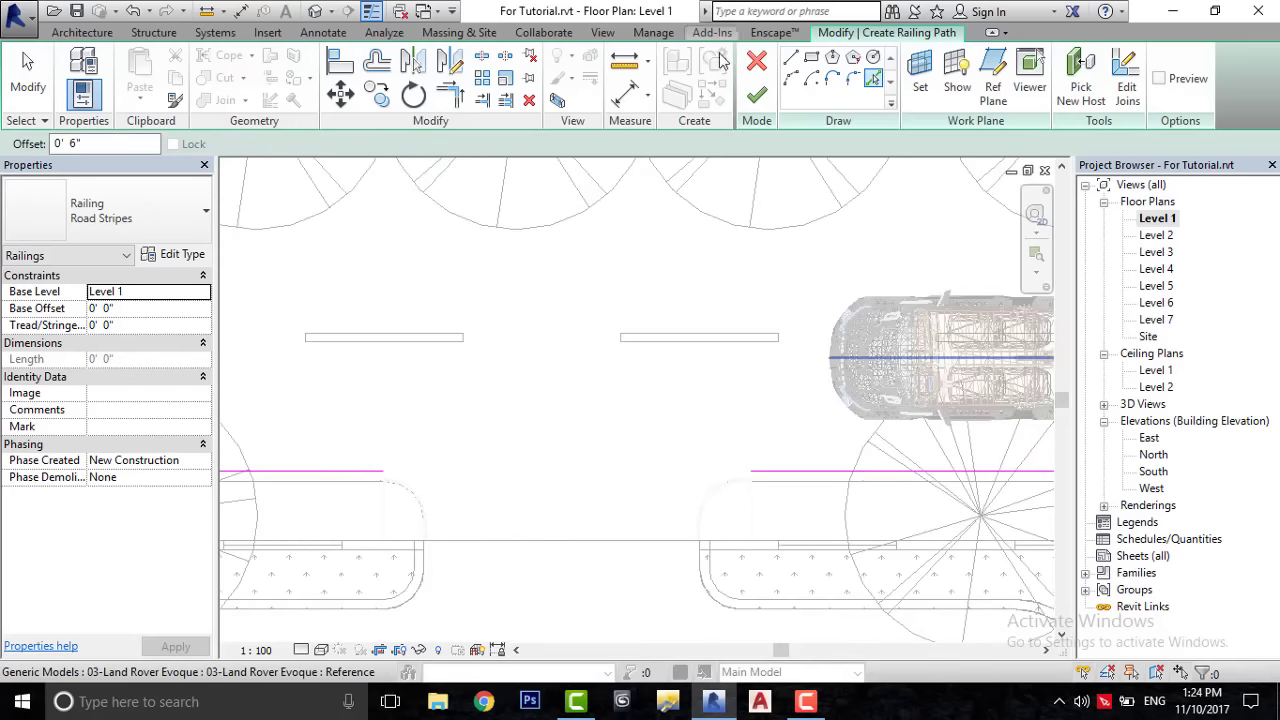
- Finish the Road Stripes railing sketch and select the new railing
click(758, 97)
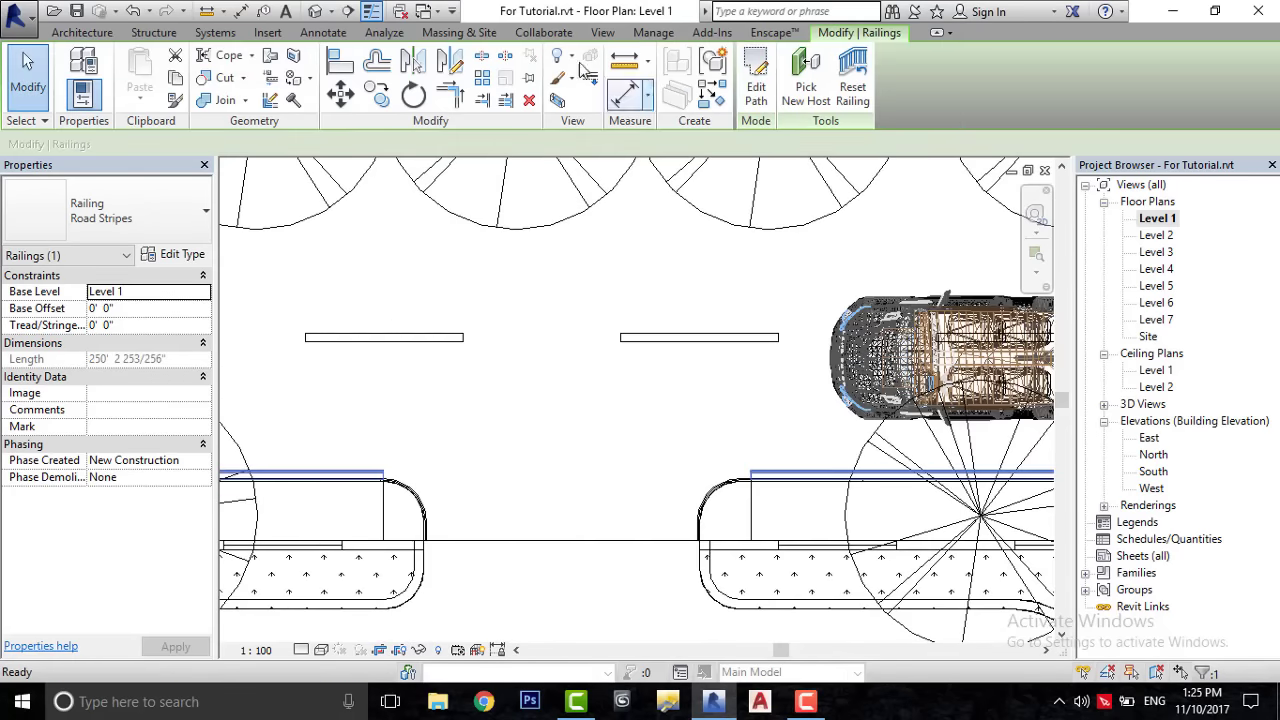
click(367, 406)
scroll(367, 406, up, 2)
scroll(373, 409, up, 2)
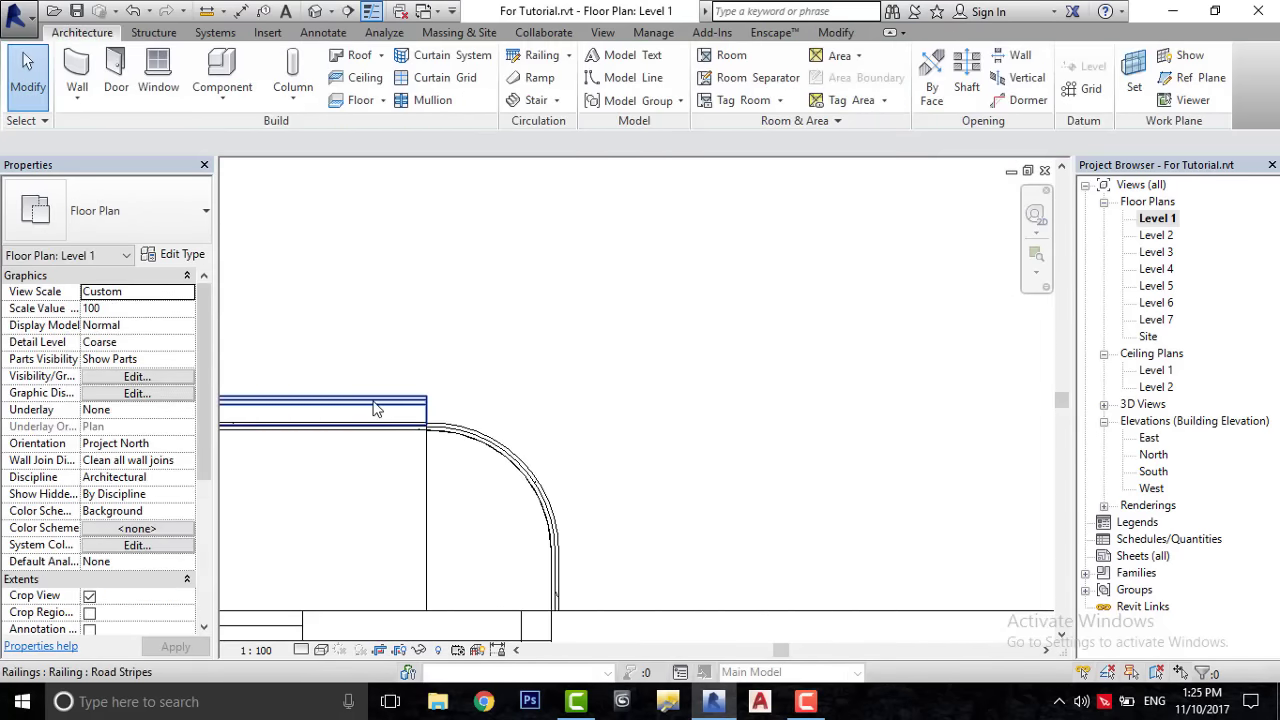
click(375, 408)
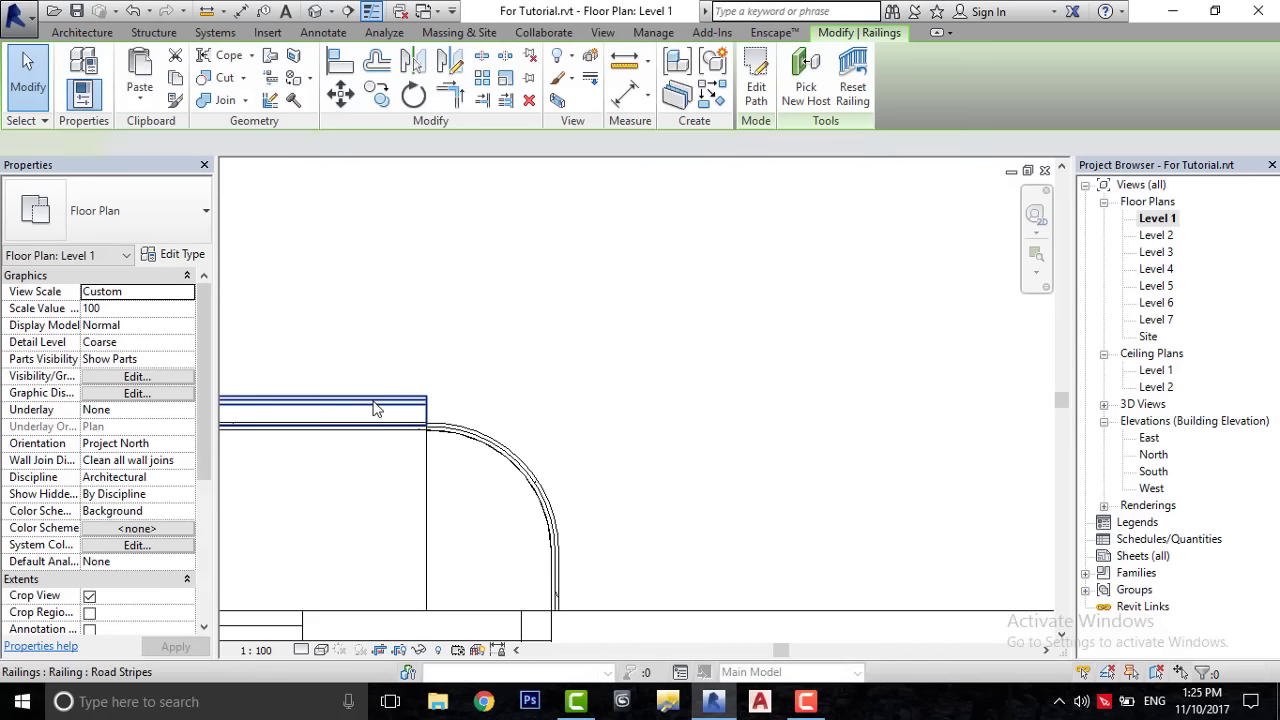
- Inspect the railing in the default 3D view, Tab-selecting its top rail
click(603, 33)
click(536, 75)
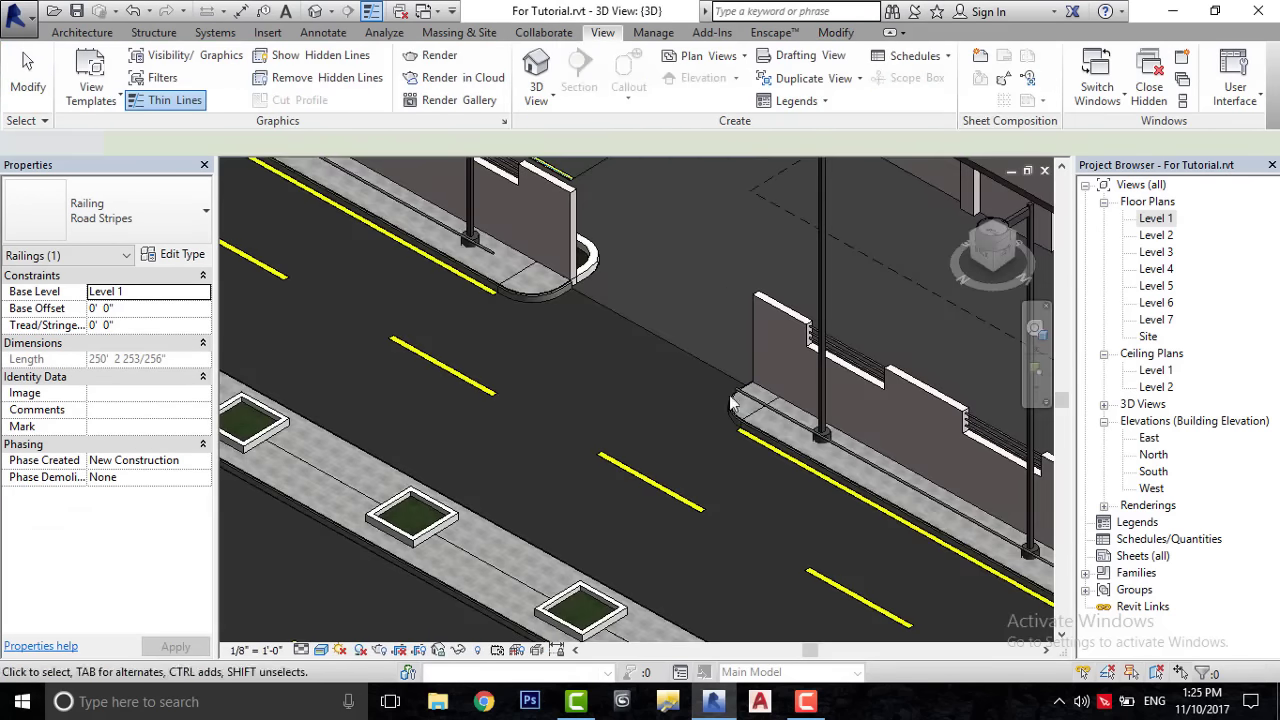
key(Escape)
scroll(767, 477, up, 1)
scroll(770, 467, up, 4)
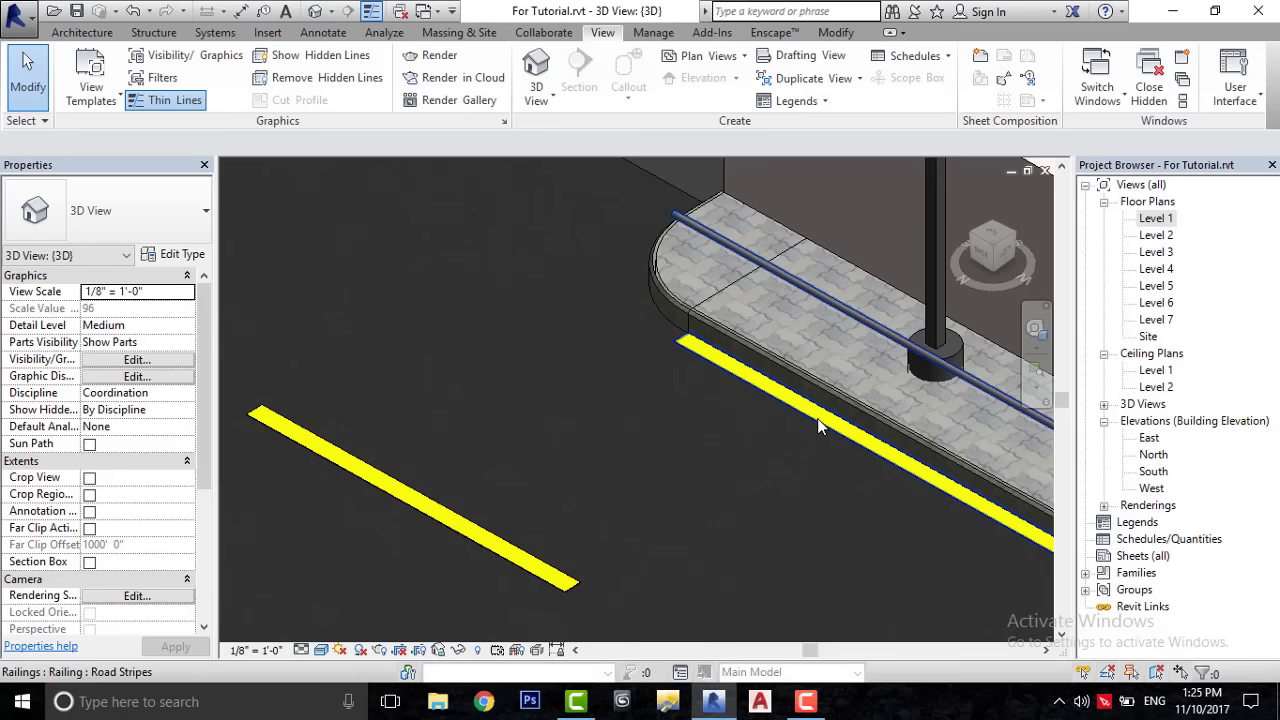
key(Tab)
click(812, 293)
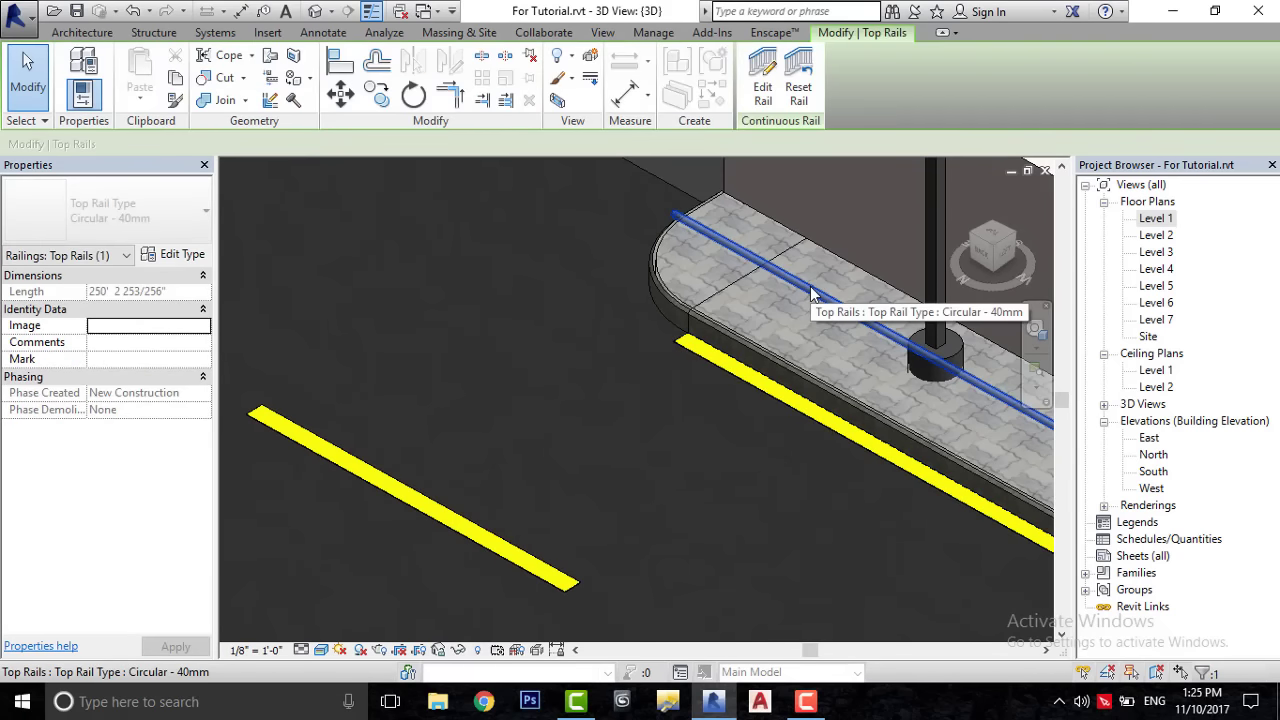
key(Escape)
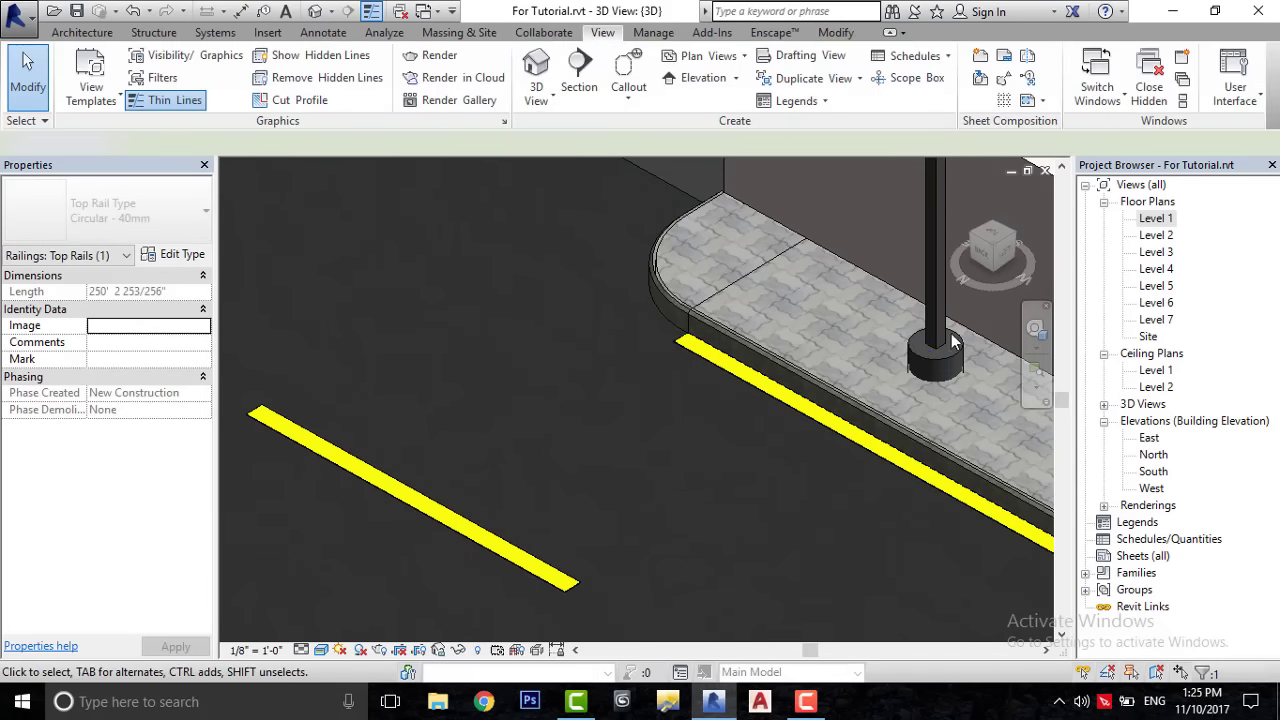
- Open the Level 1 floor plan from the Project Browser
scroll(866, 406, down, 2)
scroll(684, 372, down, 2)
scroll(684, 372, down, 2)
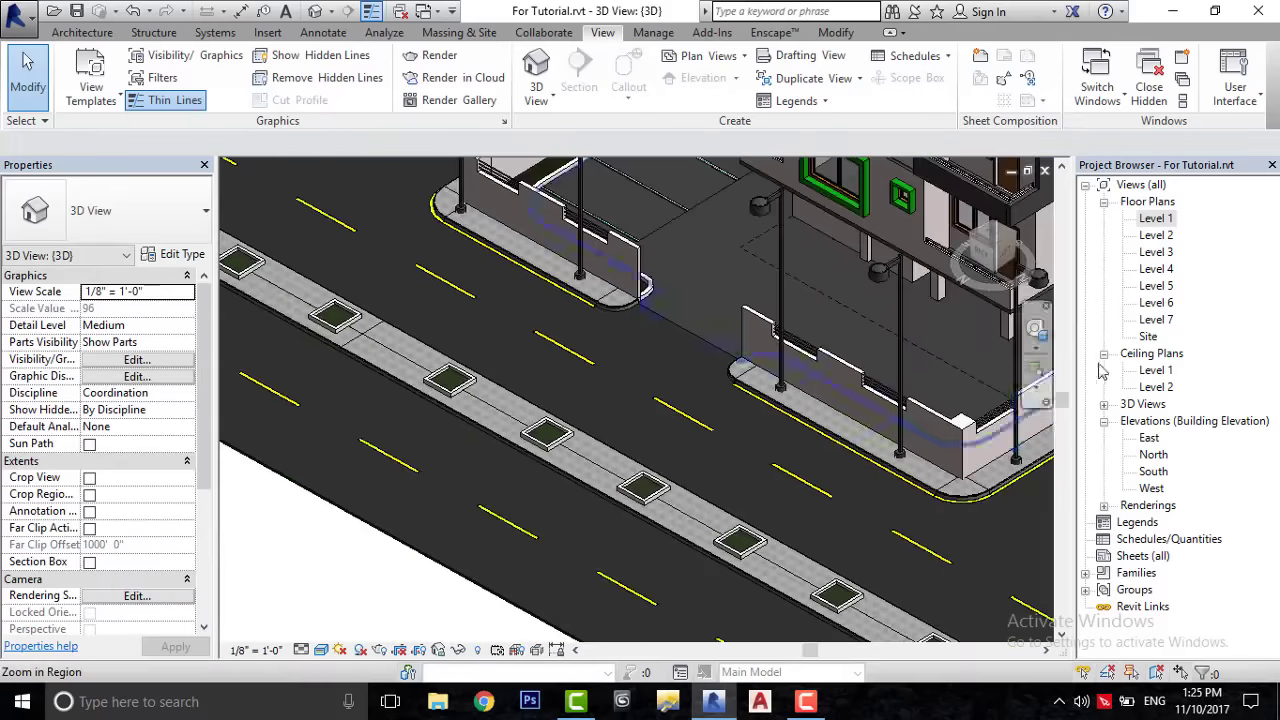
double_click(1160, 219)
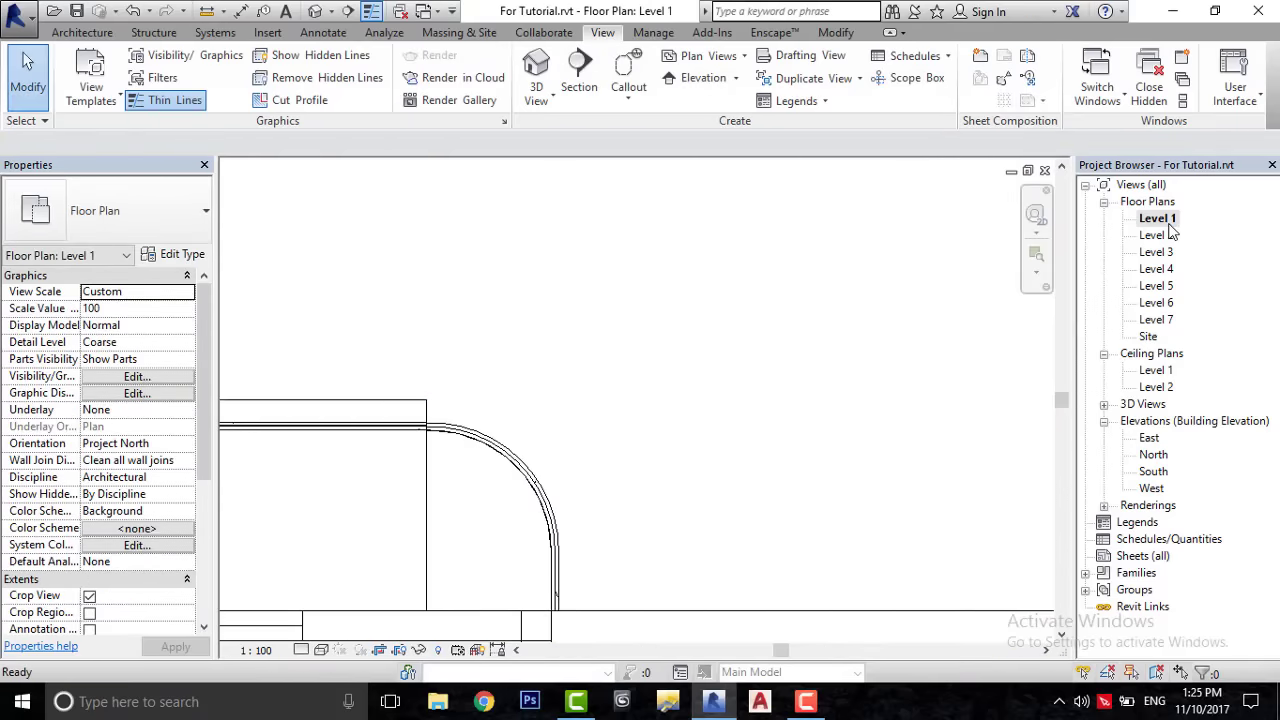
- Start a railing path with Pick Lines and a 0' 6" offset
scroll(655, 440, down, 5)
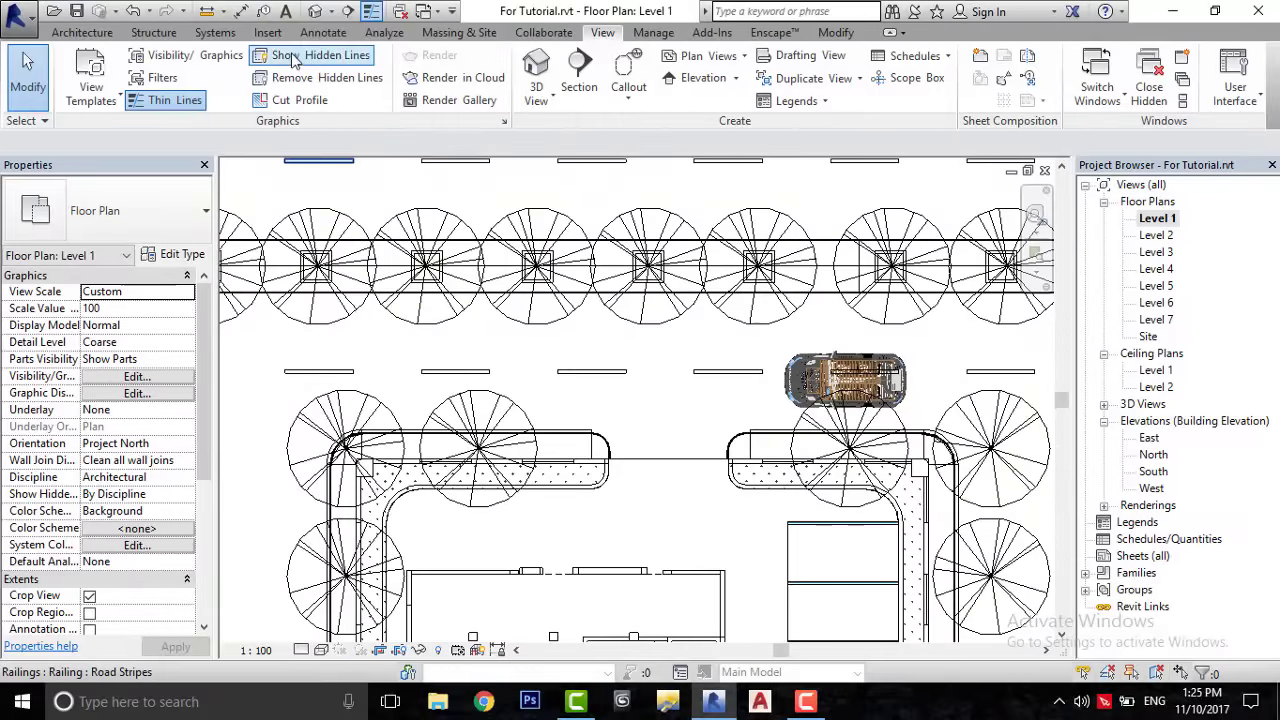
click(90, 33)
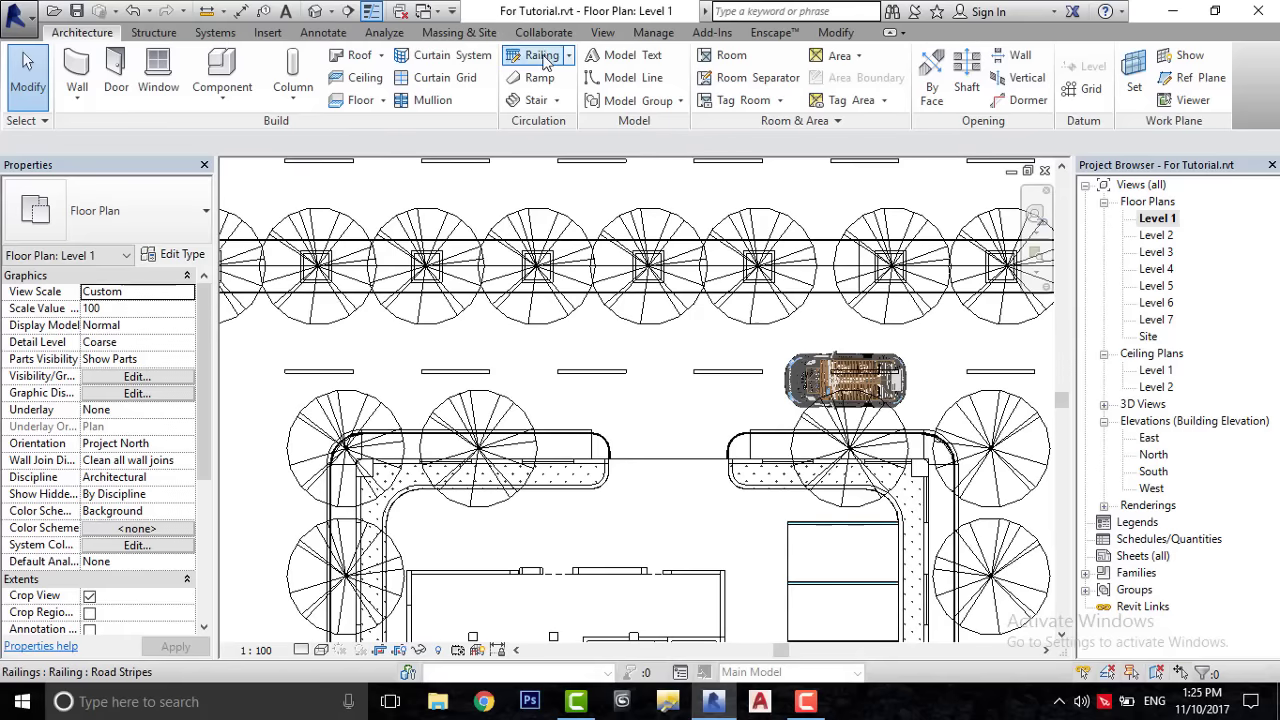
scroll(425, 365, down, 3)
click(873, 78)
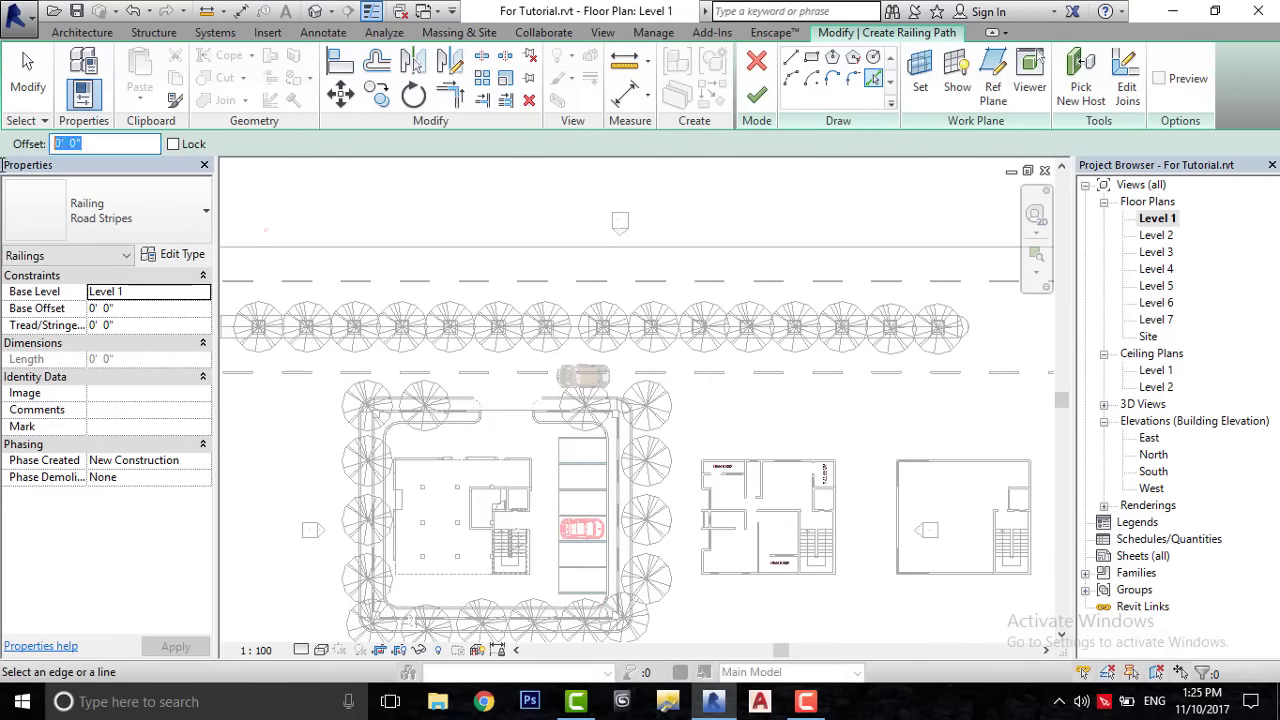
key(Return)
- Pick the road and median edges as path lines and extend the line rightward
scroll(795, 399, up, 3)
scroll(691, 323, up, 3)
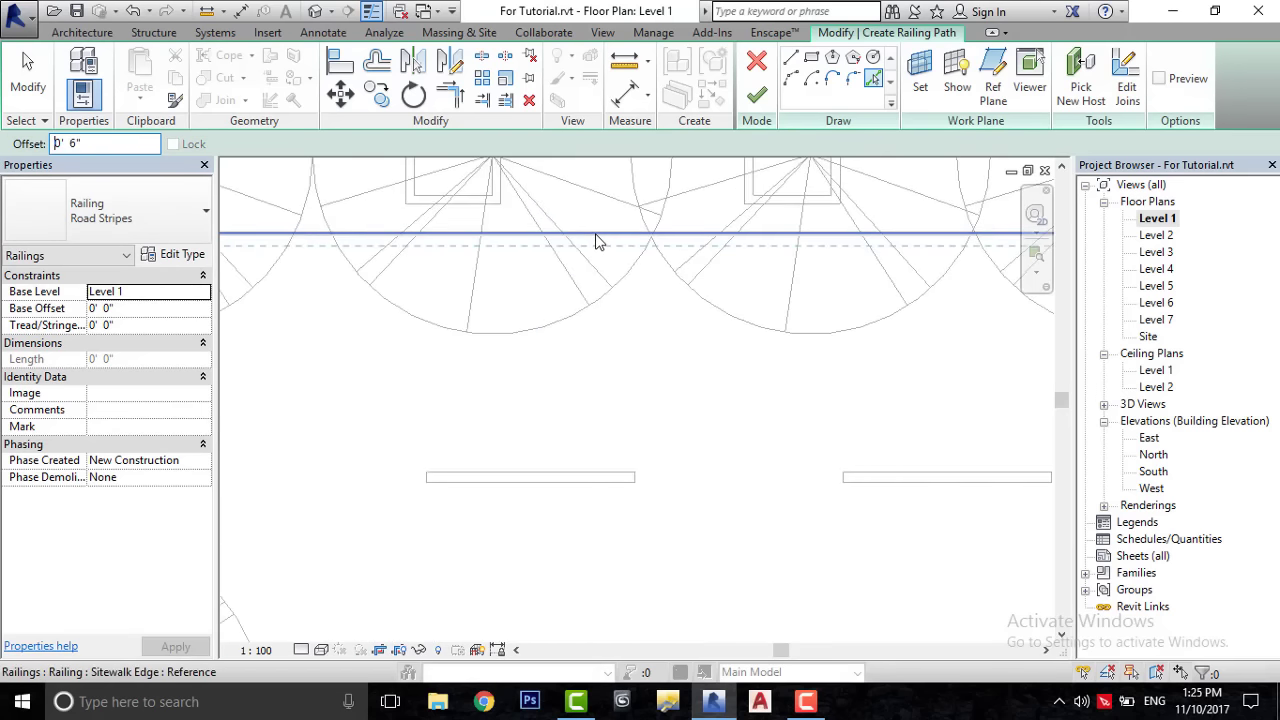
click(596, 241)
scroll(371, 400, down, 3)
scroll(641, 350, down, 2)
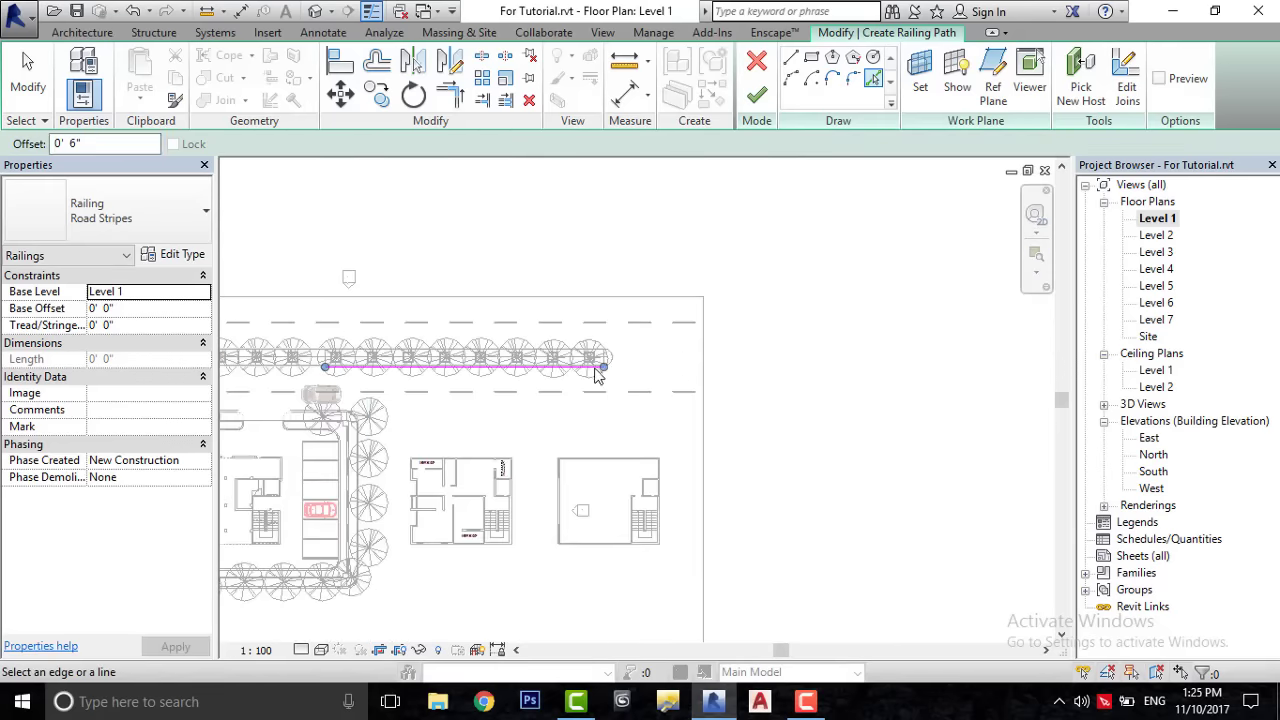
scroll(596, 372, up, 3)
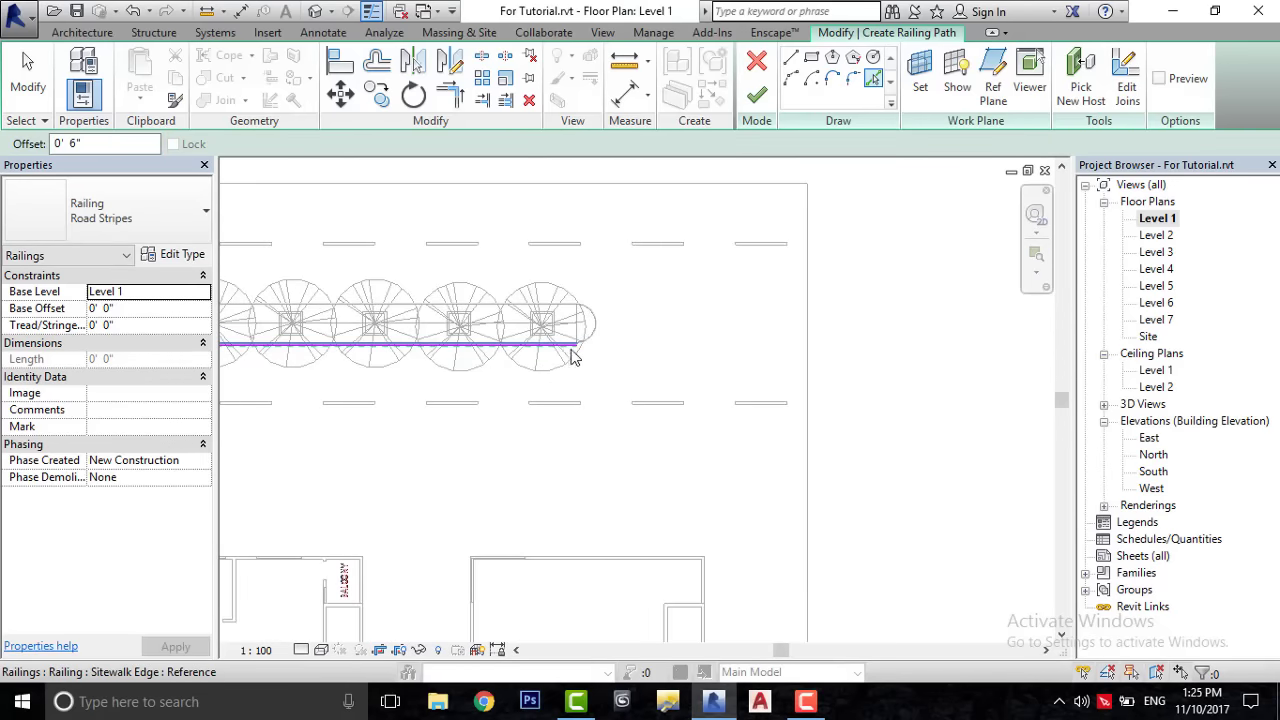
click(575, 357)
drag(579, 350, 808, 346)
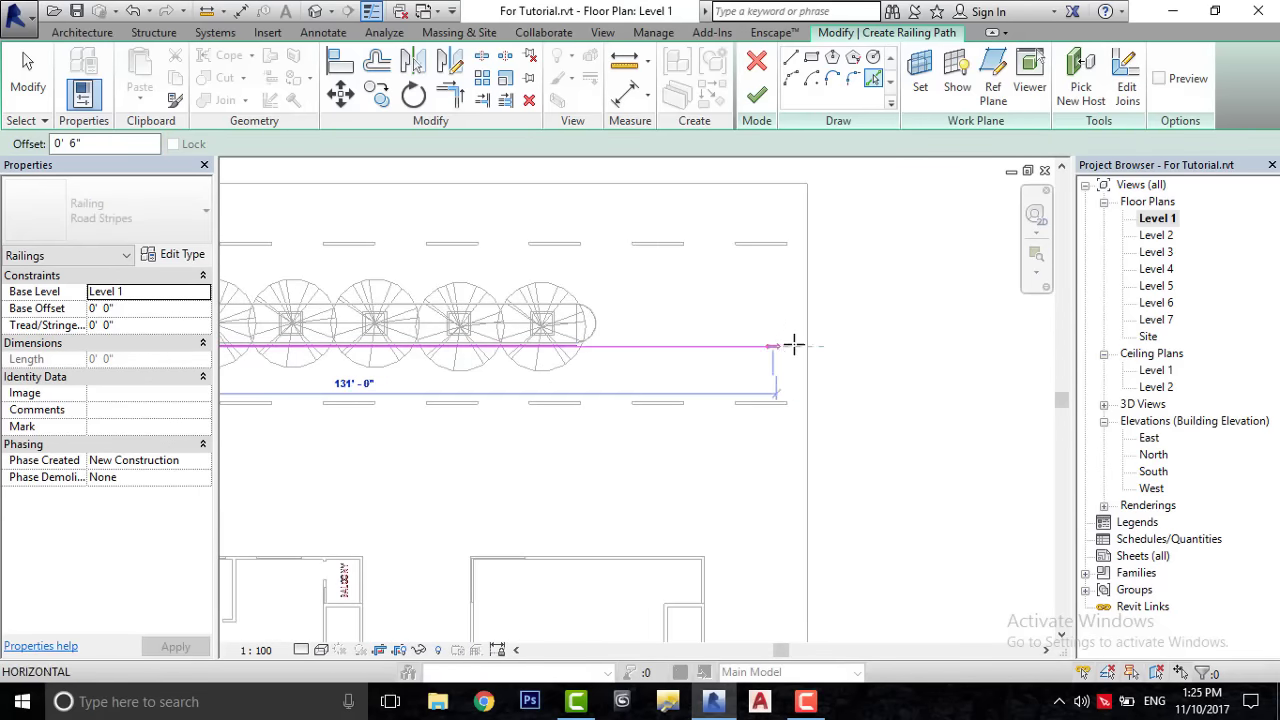
scroll(449, 417, down, 3)
scroll(726, 357, up, 2)
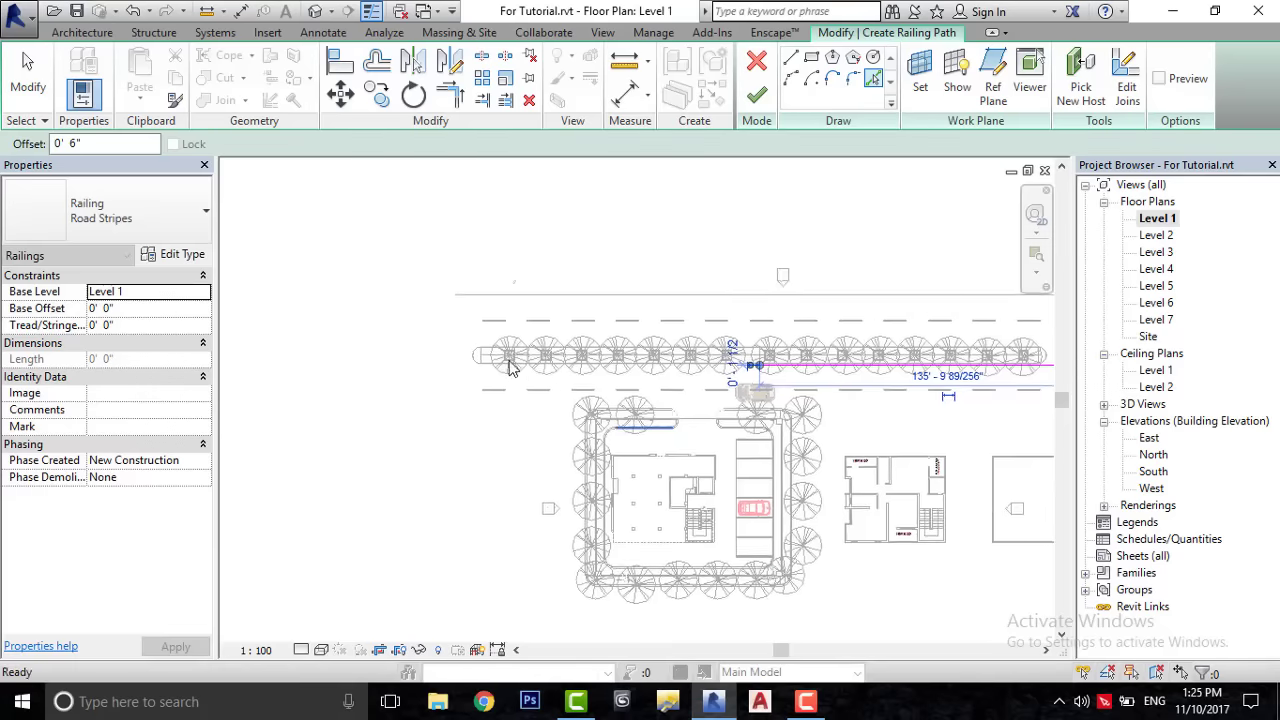
scroll(529, 366, up, 2)
- Follow the tree row, stop picking, and check the 135-foot median sketch line
middle_drag(822, 398, 686, 426)
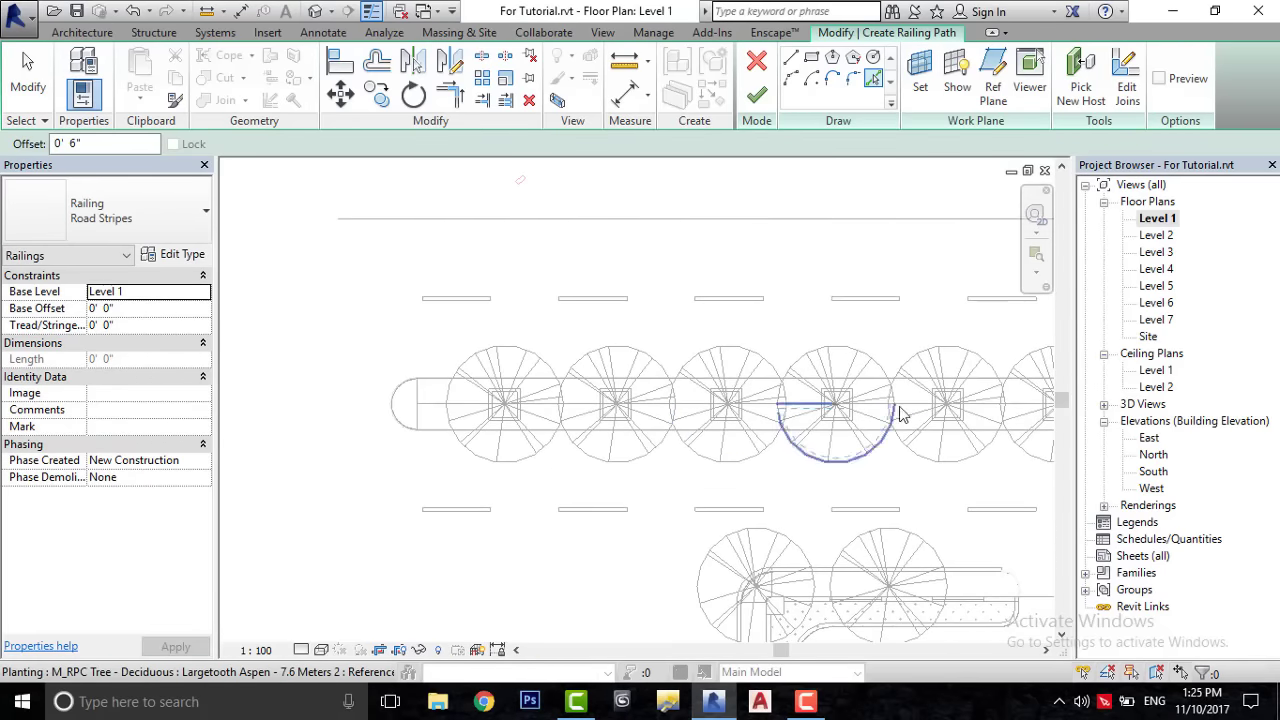
middle_drag(894, 409, 434, 463)
scroll(594, 463, up, 1)
scroll(594, 463, up, 4)
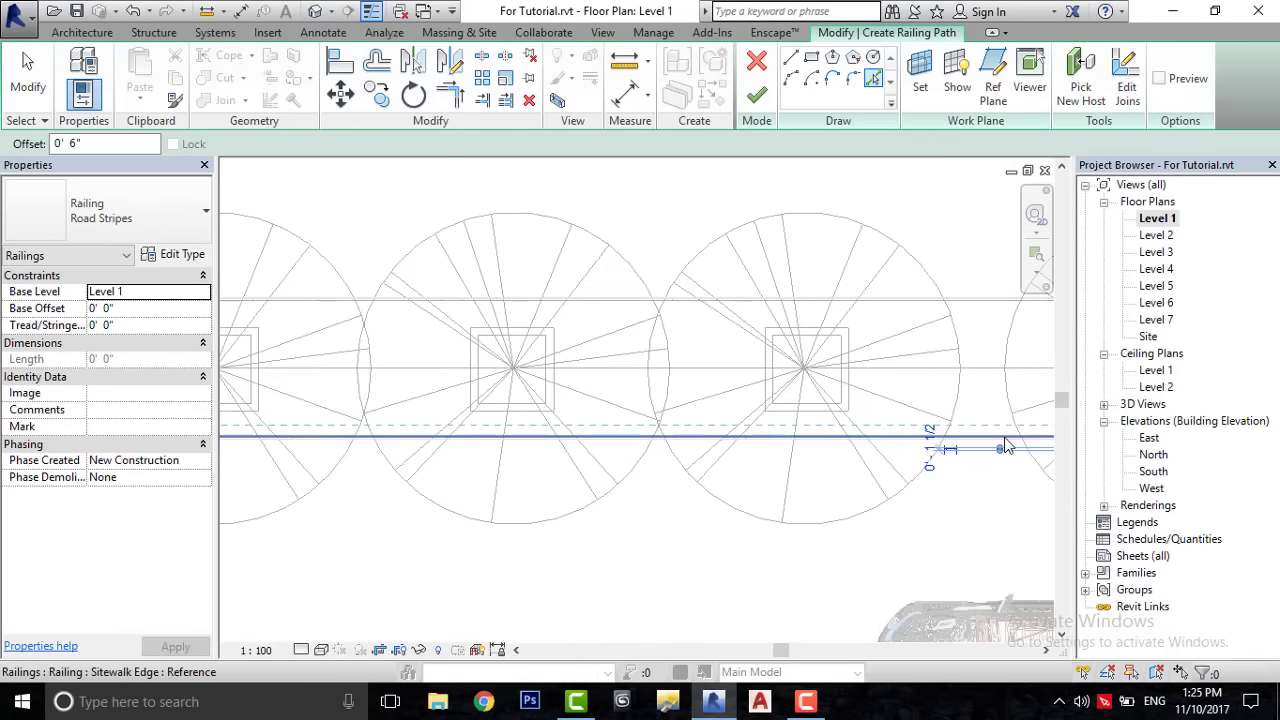
scroll(560, 463, down, 3)
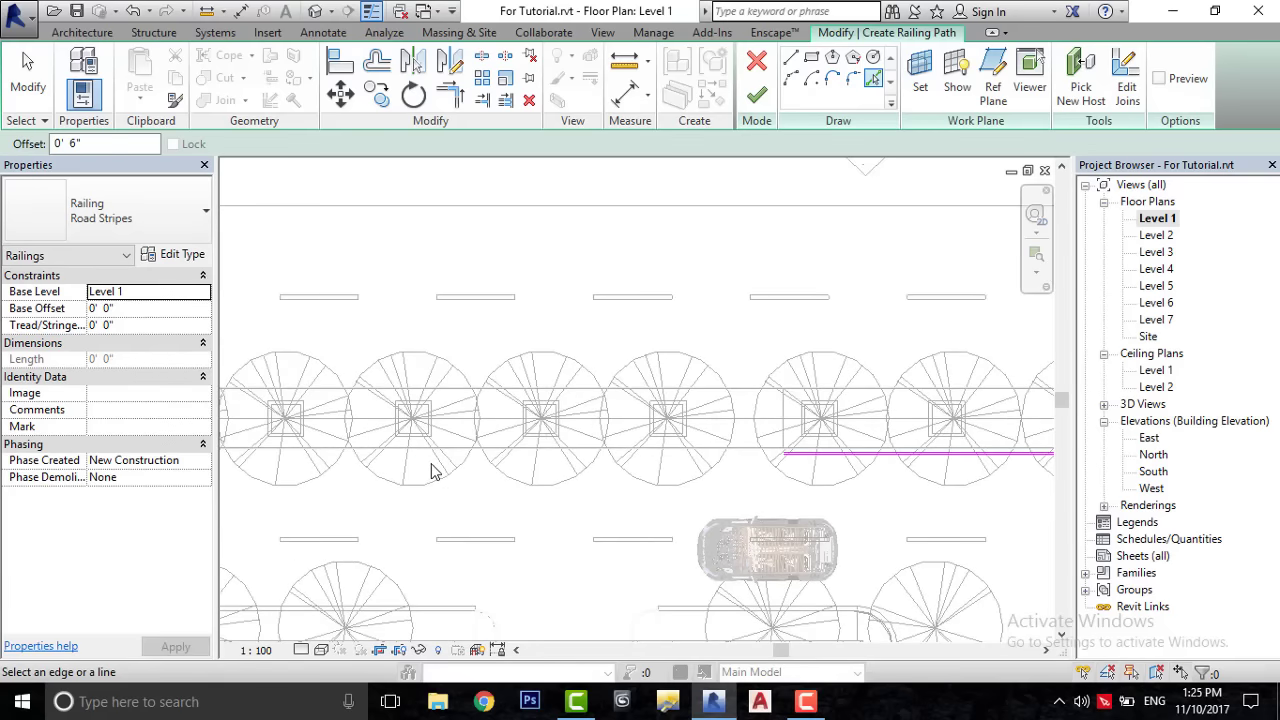
scroll(766, 480, up, 3)
scroll(891, 429, up, 1)
scroll(891, 429, up, 2)
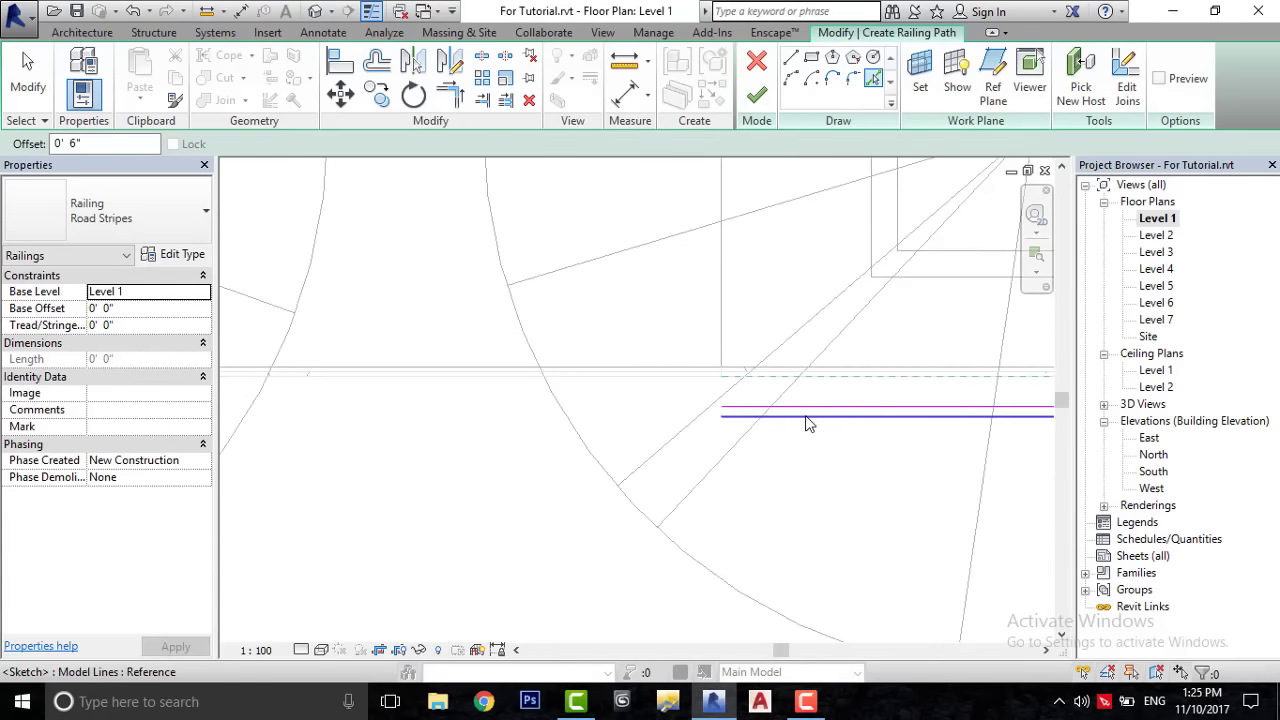
scroll(838, 412, down, 2)
key(Escape)
click(736, 410)
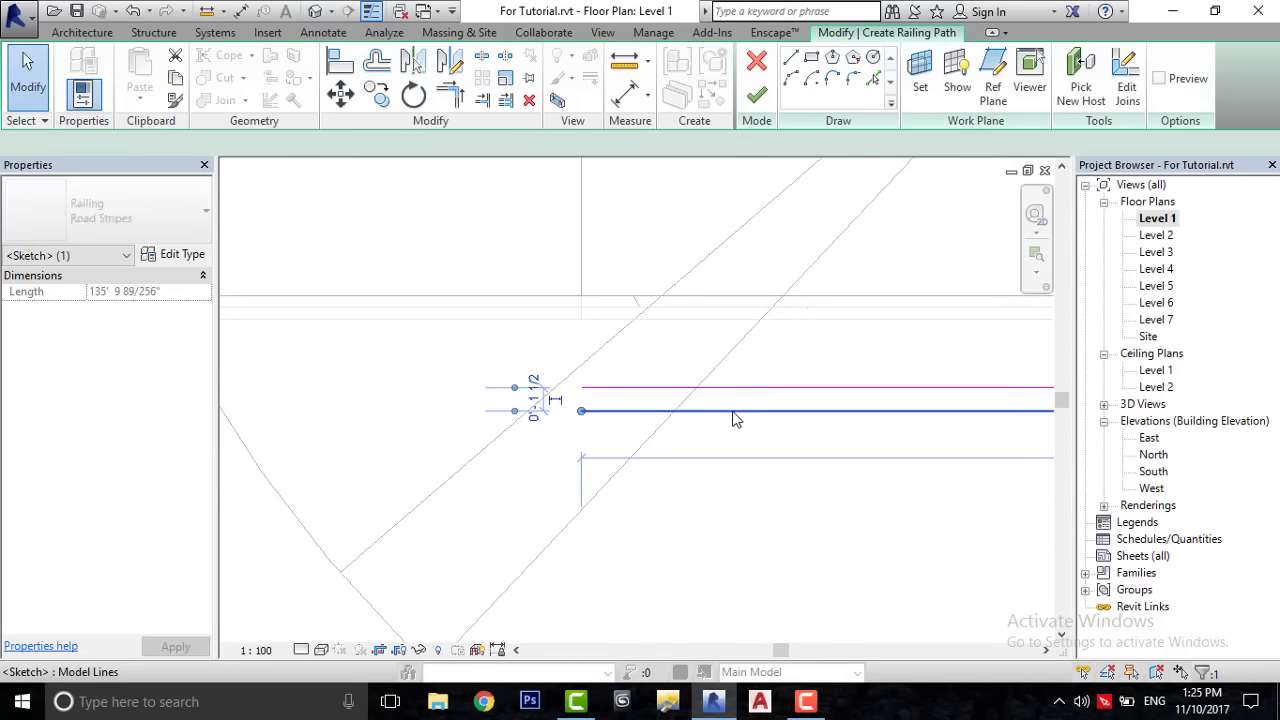
scroll(595, 438, down, 3)
scroll(651, 423, up, 2)
scroll(643, 434, up, 2)
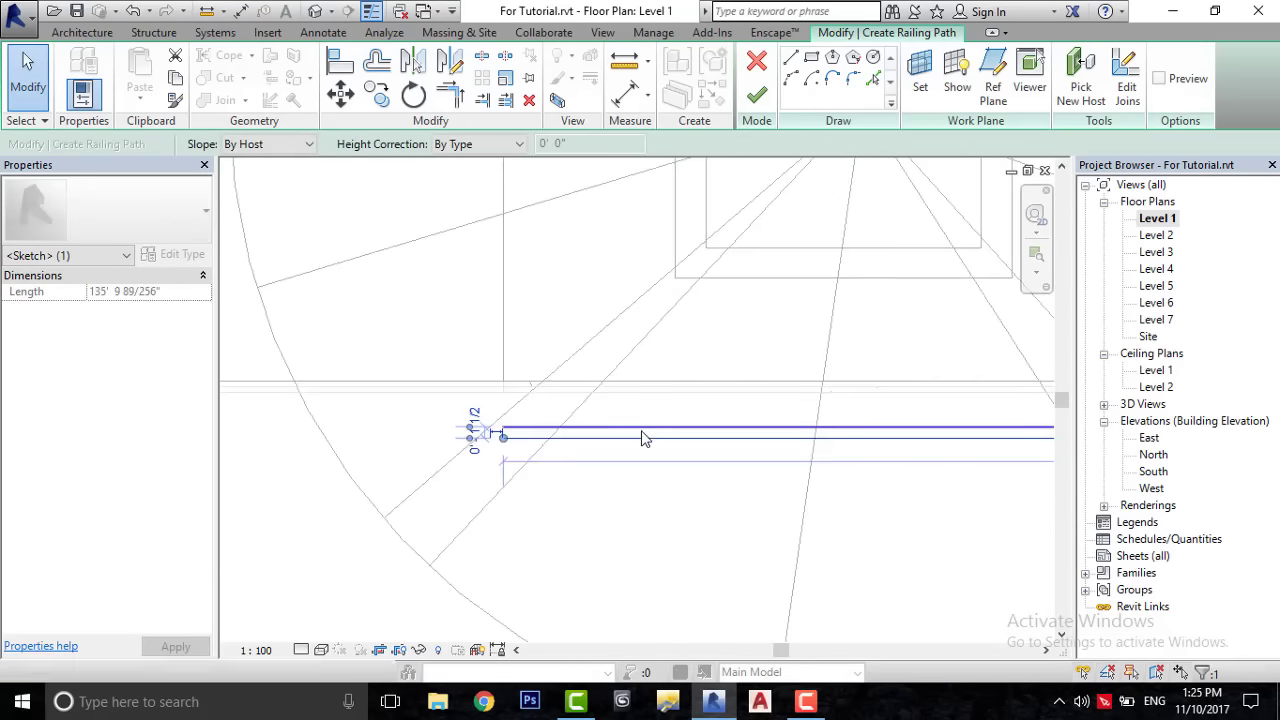
key(Escape)
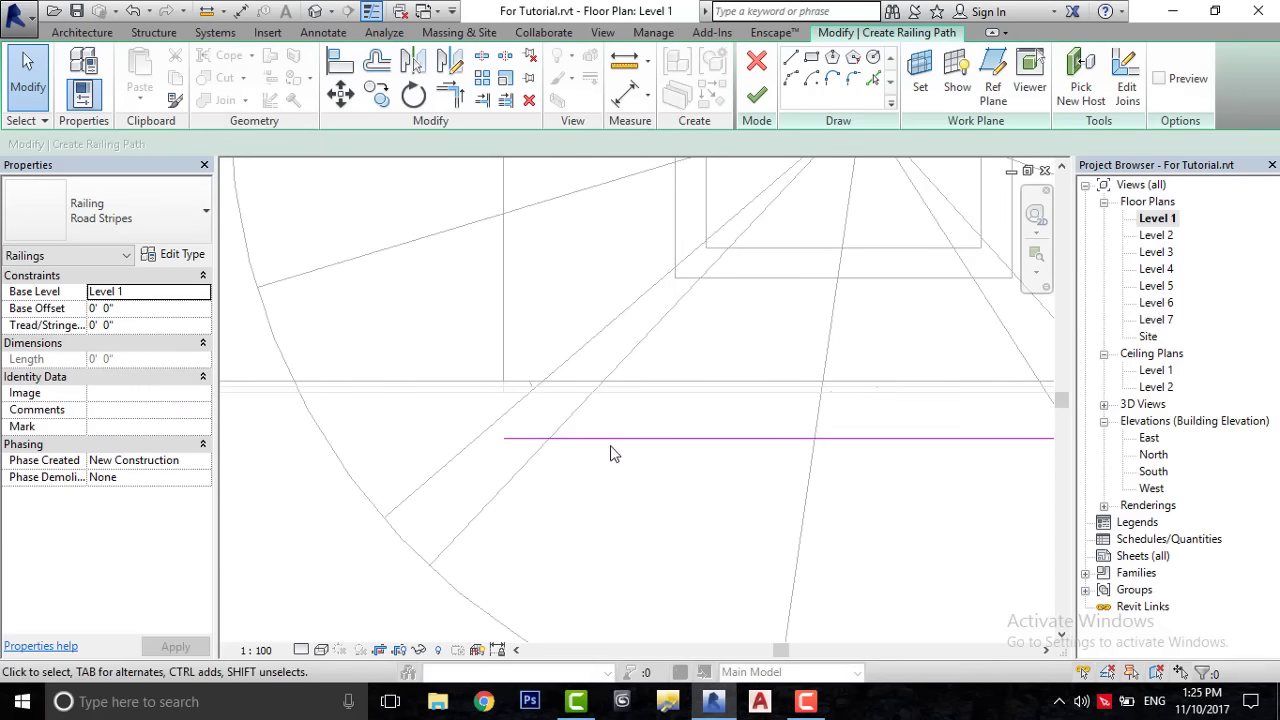
- Stretch the median sketch line to 240 feet and finish the railing
click(531, 445)
scroll(520, 455, down, 2)
drag(514, 443, 1033, 452)
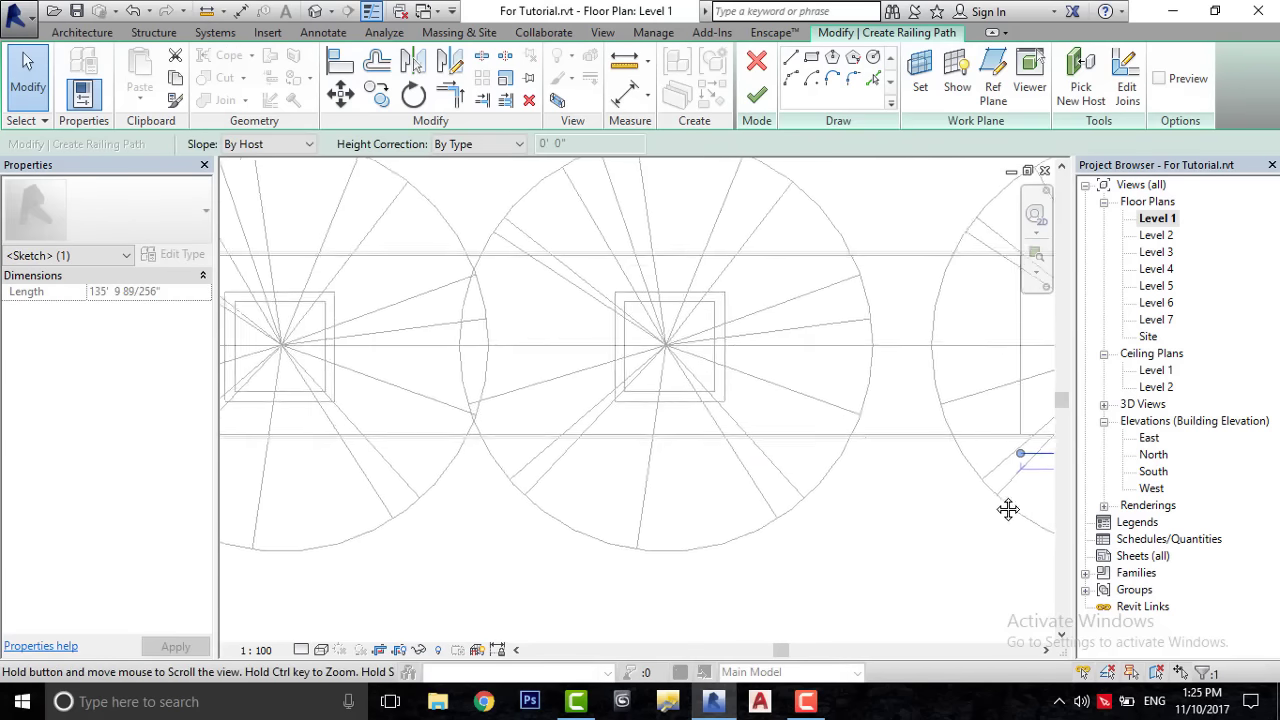
drag(703, 466, 358, 445)
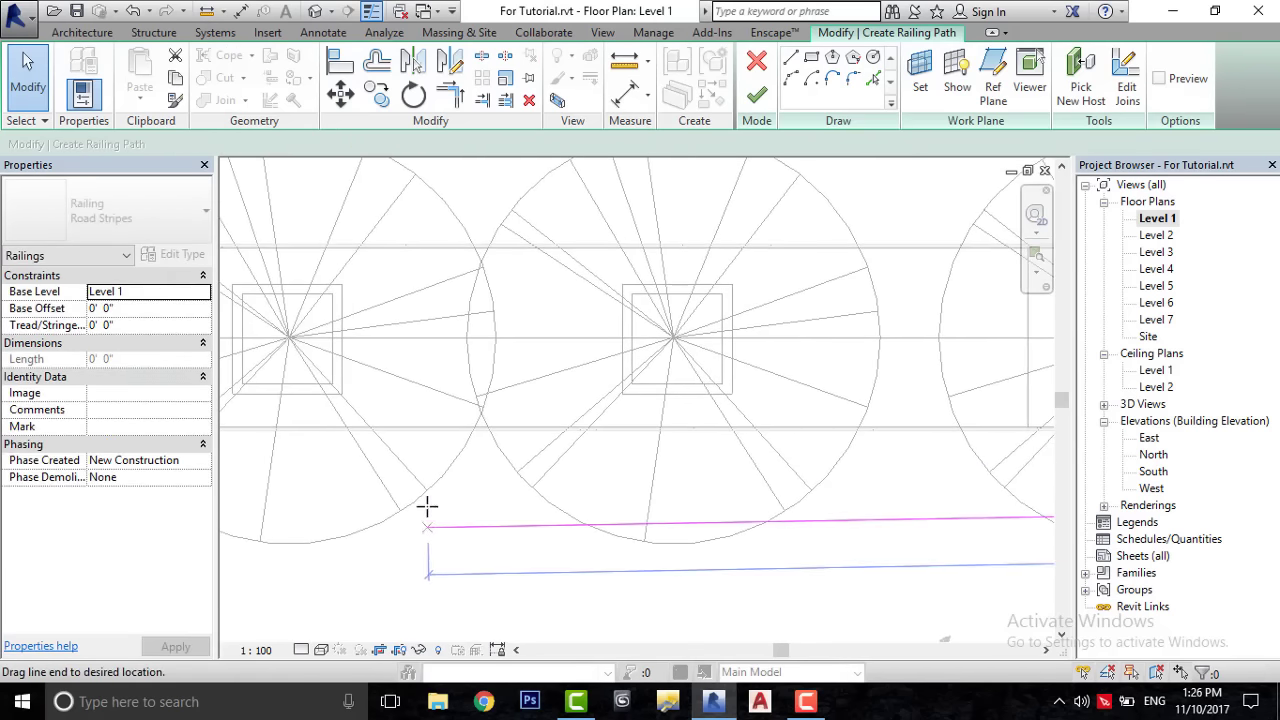
scroll(487, 490, down, 3)
scroll(509, 477, down, 2)
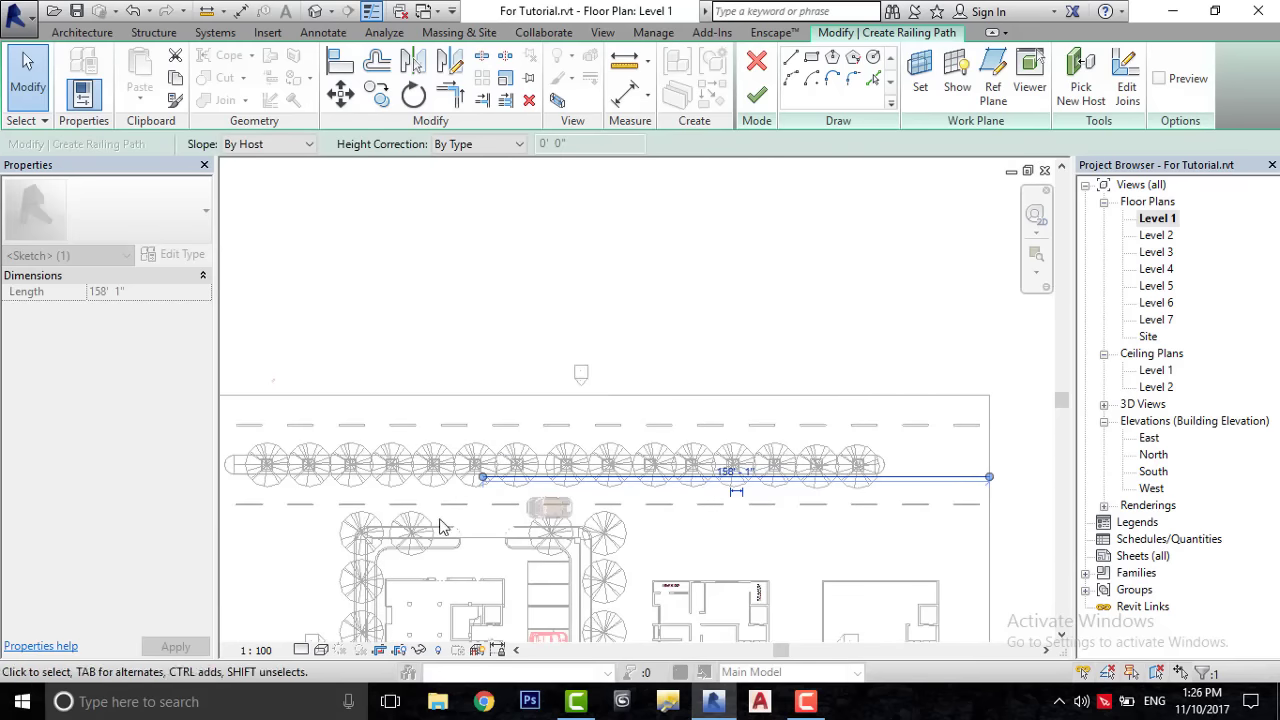
mouse_move(686, 490)
middle_down()
mouse_move(686, 557)
mouse_move(737, 503)
middle_up()
drag(750, 492, 487, 488)
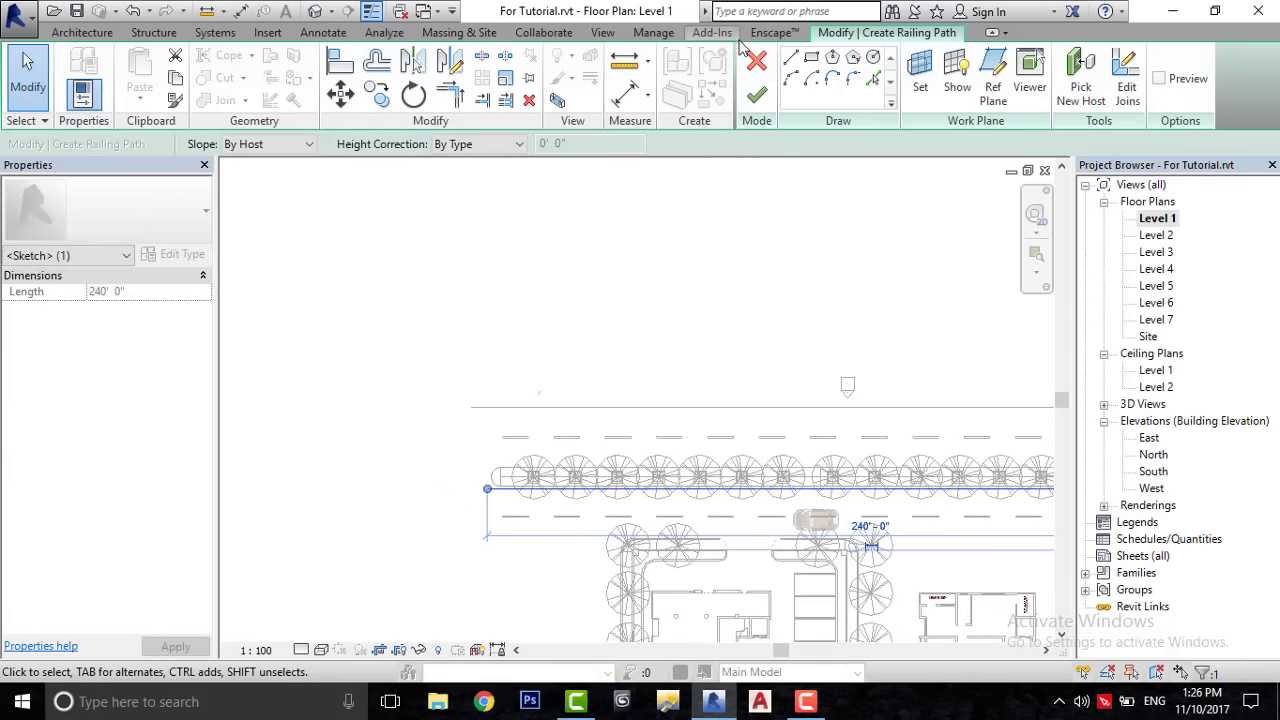
click(759, 113)
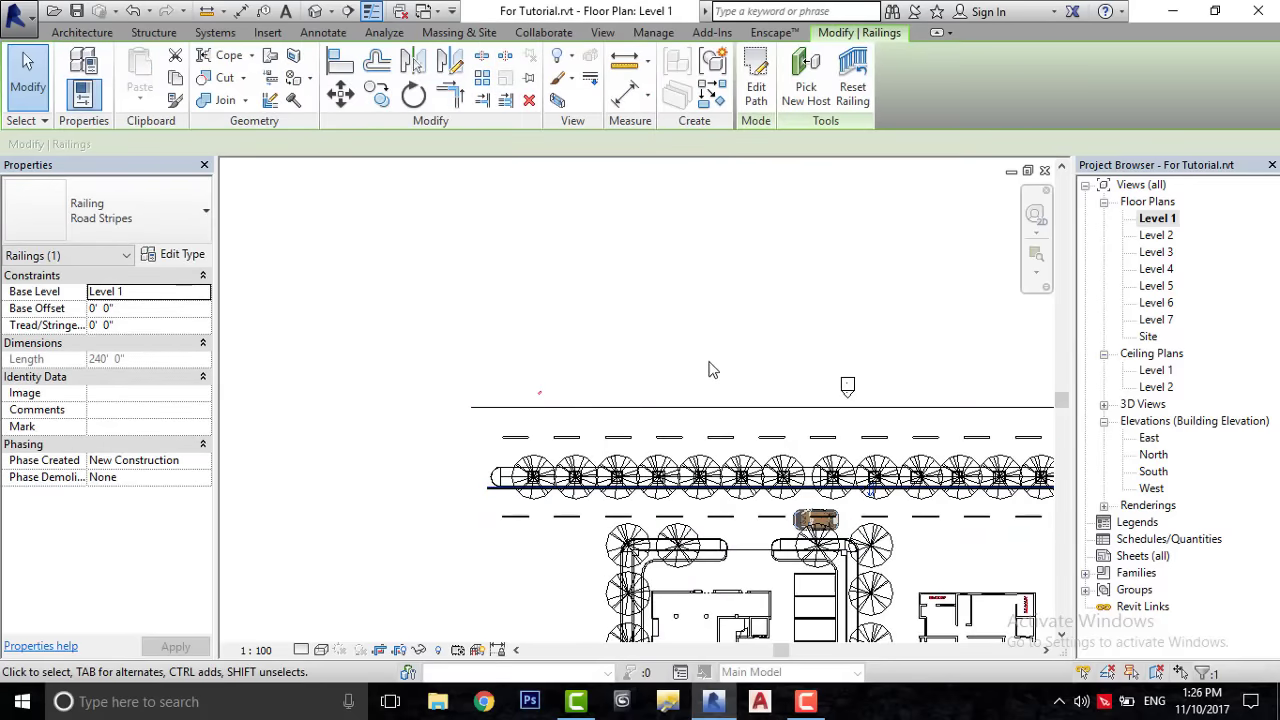
scroll(700, 470, up, 2)
scroll(666, 480, up, 2)
scroll(640, 440, up, 2)
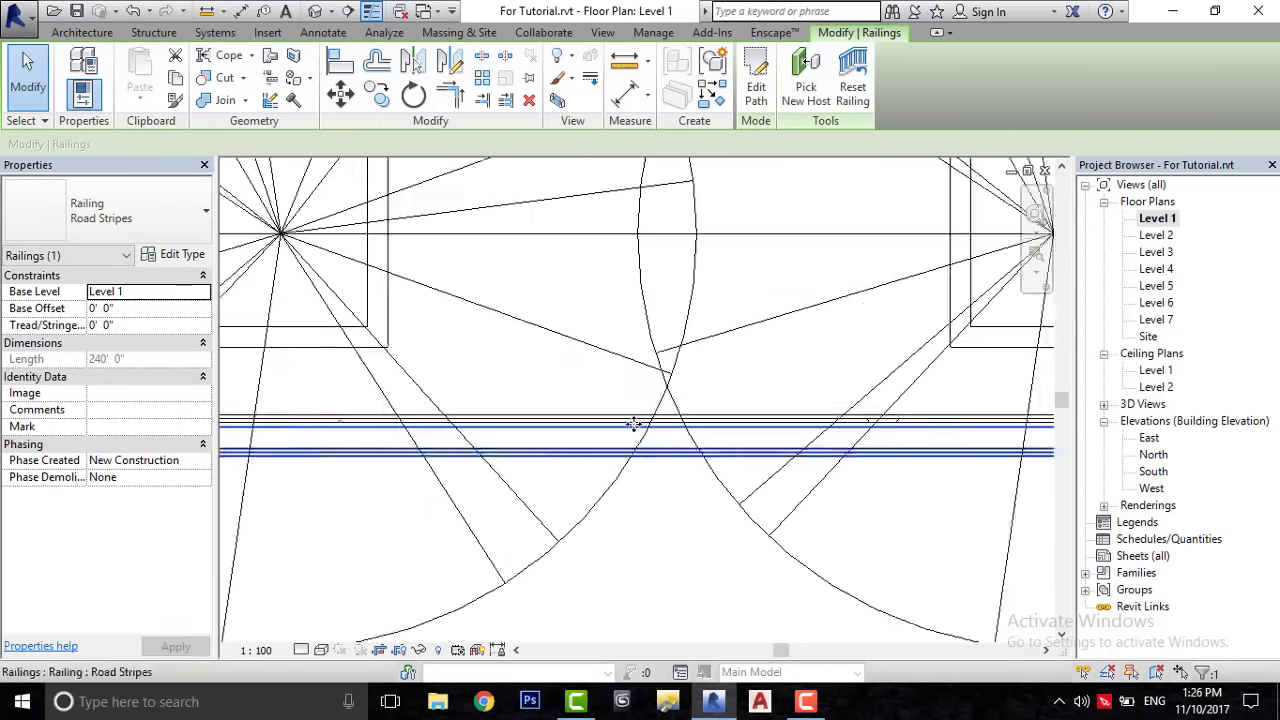
scroll(650, 455, up, 2)
key(Tab)
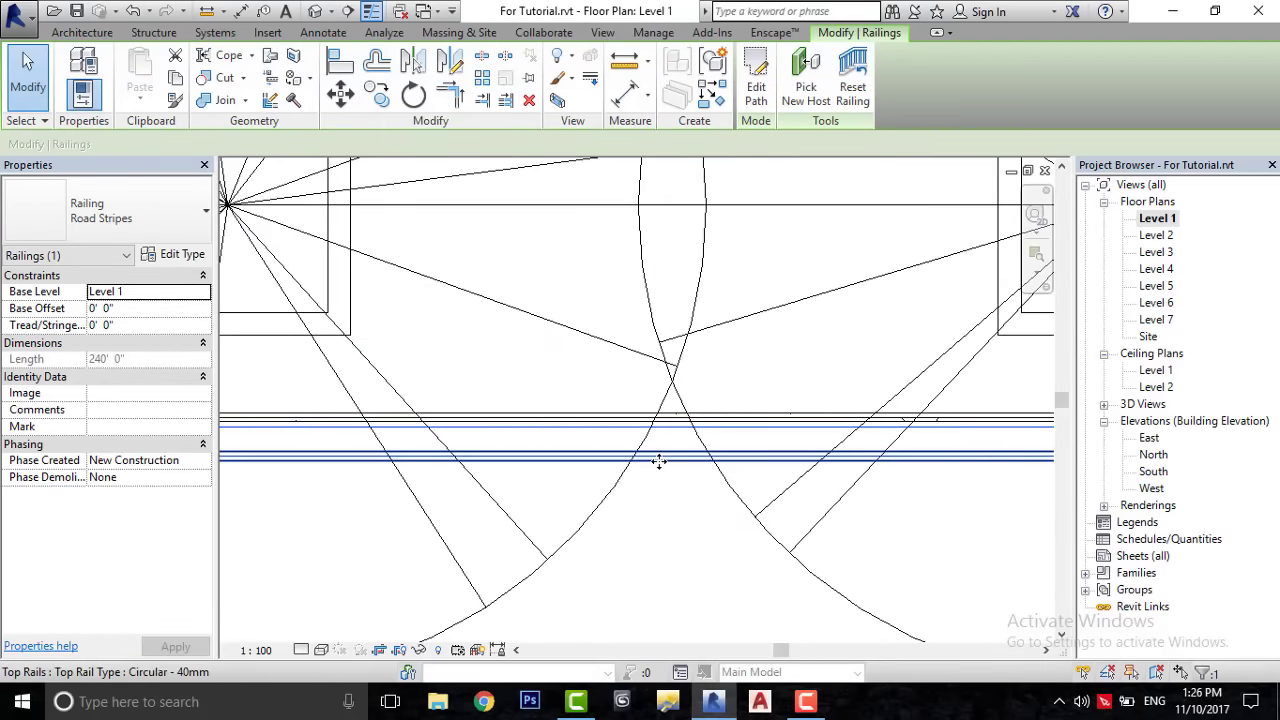
click(657, 463)
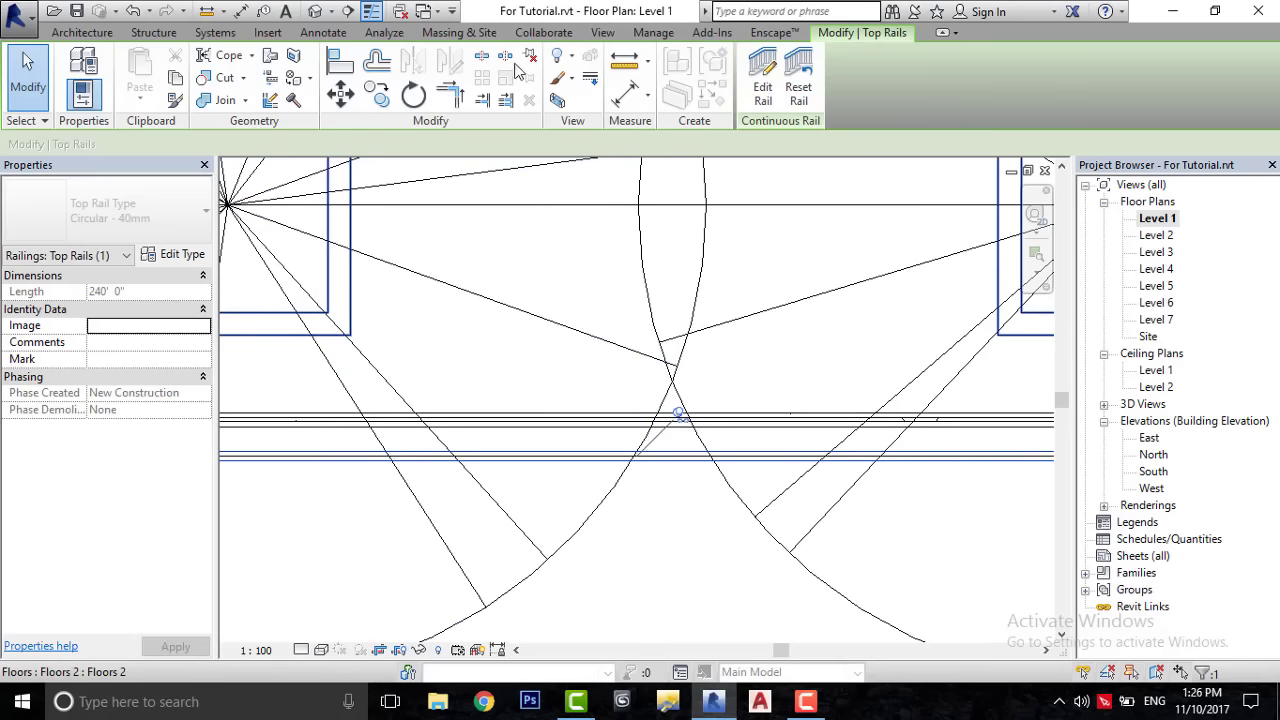
key(Escape)
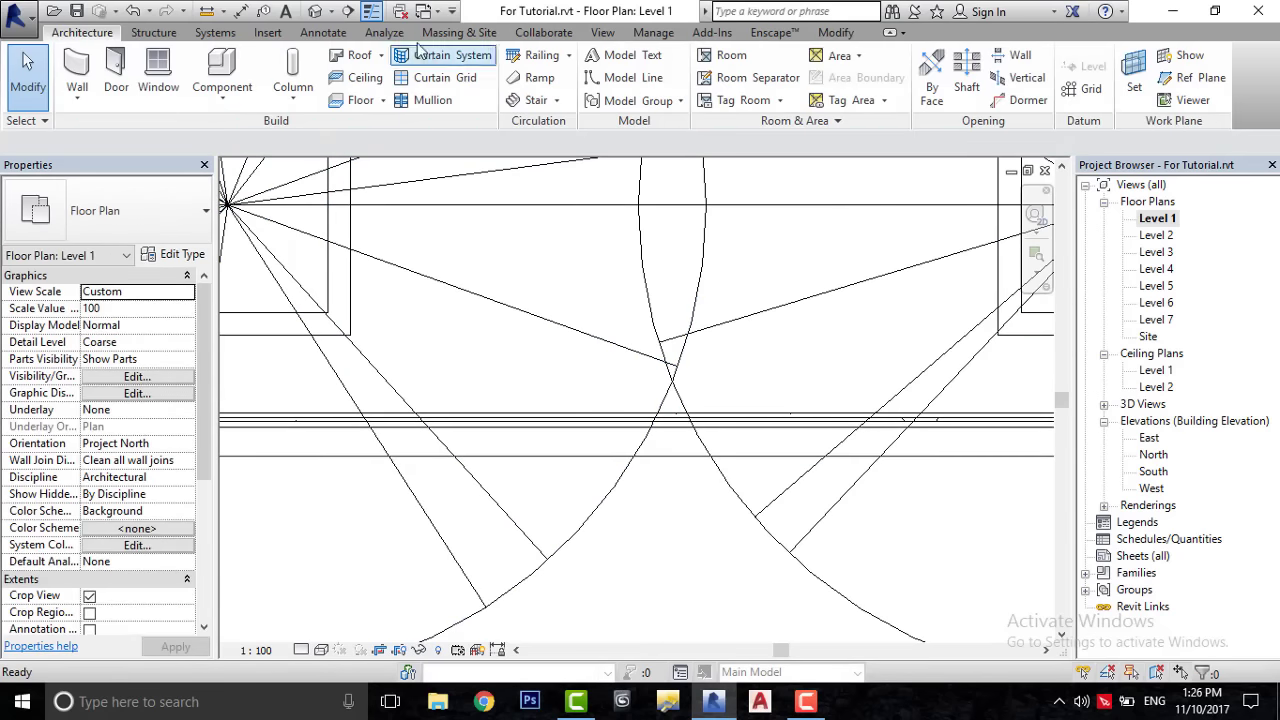
click(315, 11)
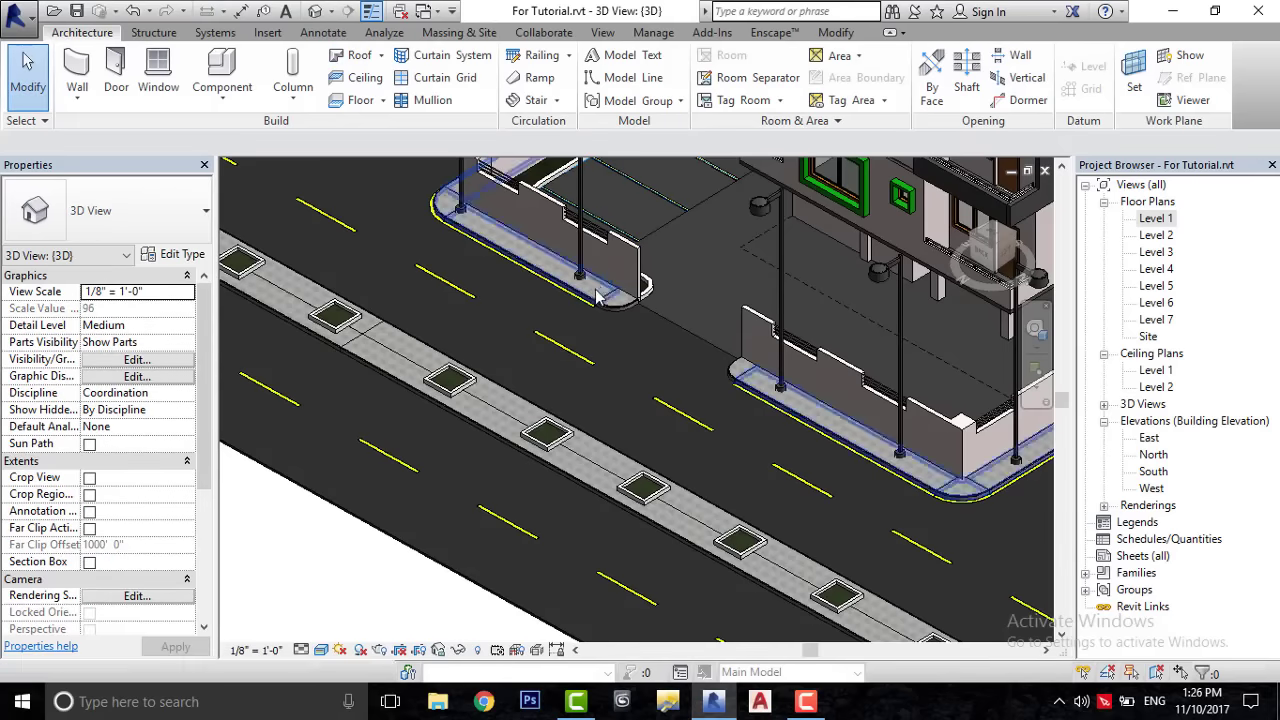
scroll(605, 300, down, 3)
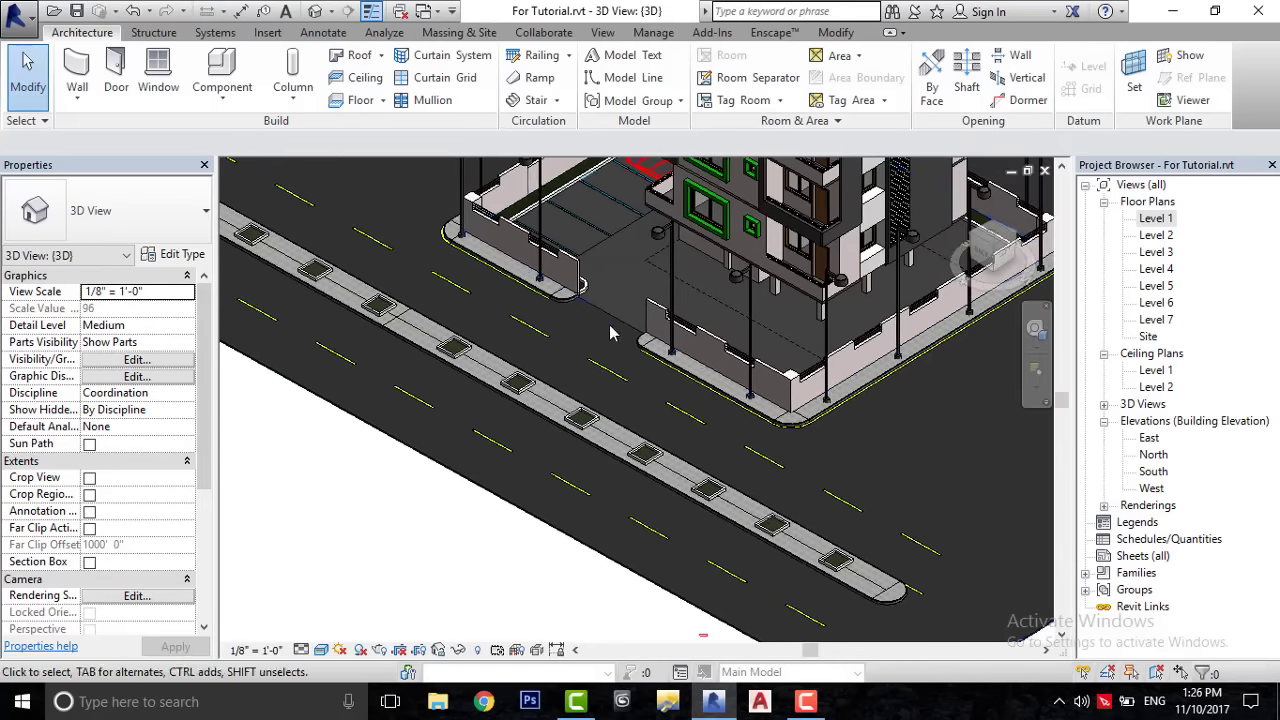
mouse_move(612, 333)
shift+middle_down()
mouse_move(557, 434)
mouse_move(455, 418)
mouse_move(600, 450)
shift+middle_up()
scroll(566, 518, up, 3)
scroll(461, 493, up, 2)
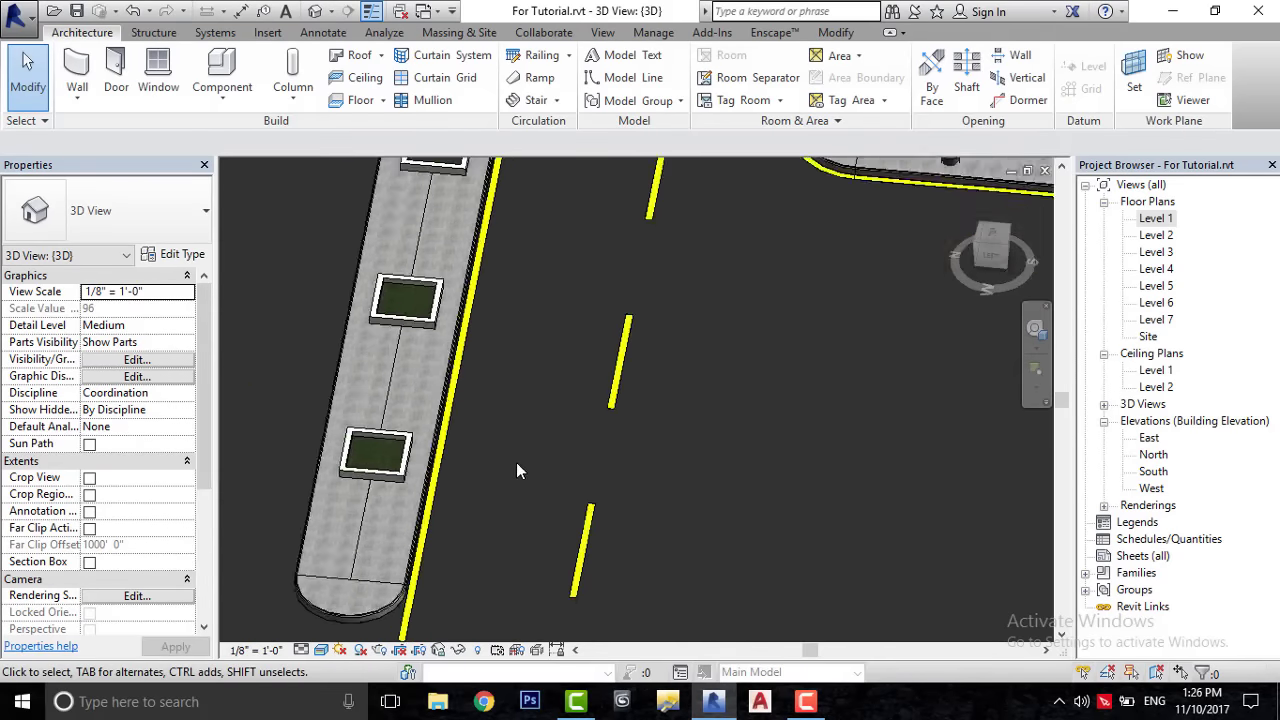
scroll(525, 440, down, 3)
scroll(515, 540, up, 3)
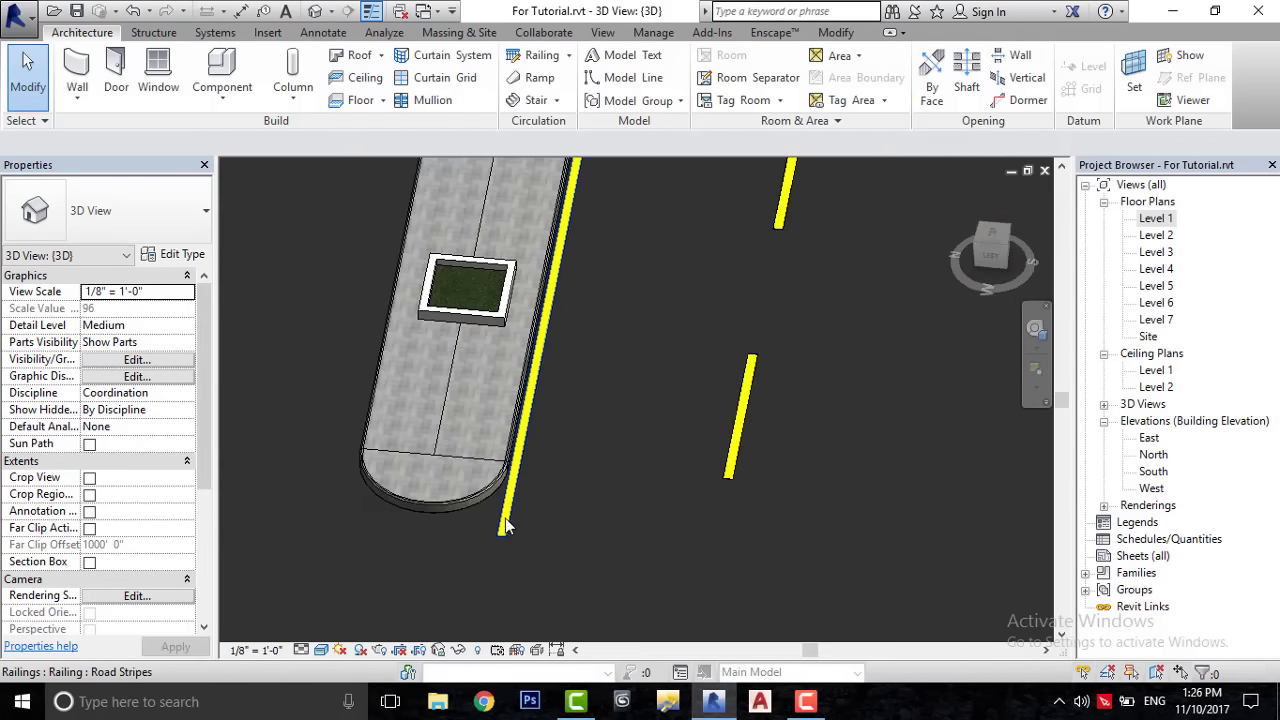
click(505, 527)
scroll(449, 471, up, 3)
scroll(615, 412, down, 3)
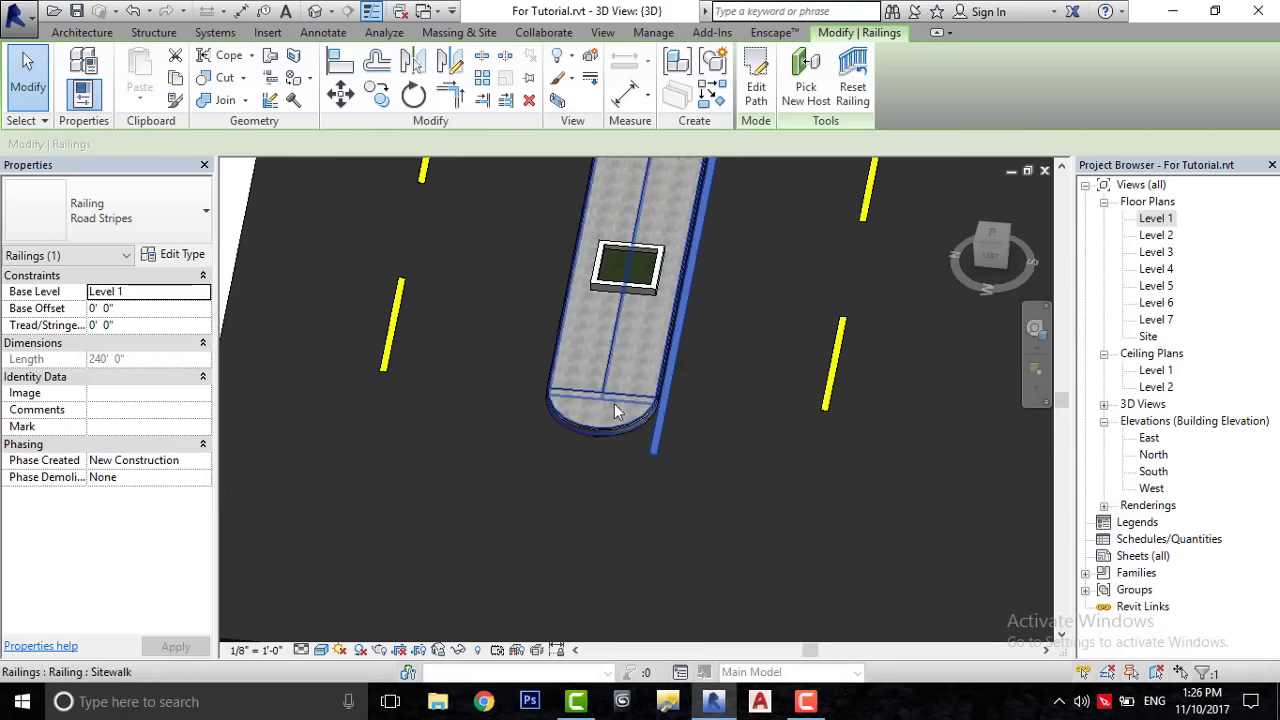
scroll(615, 412, down, 4)
mouse_move(514, 520)
middle_down()
mouse_move(629, 566)
mouse_move(883, 514)
mouse_move(771, 266)
mouse_move(486, 574)
mouse_move(588, 508)
mouse_move(630, 510)
mouse_move(652, 487)
middle_up()
scroll(588, 508, down, 5)
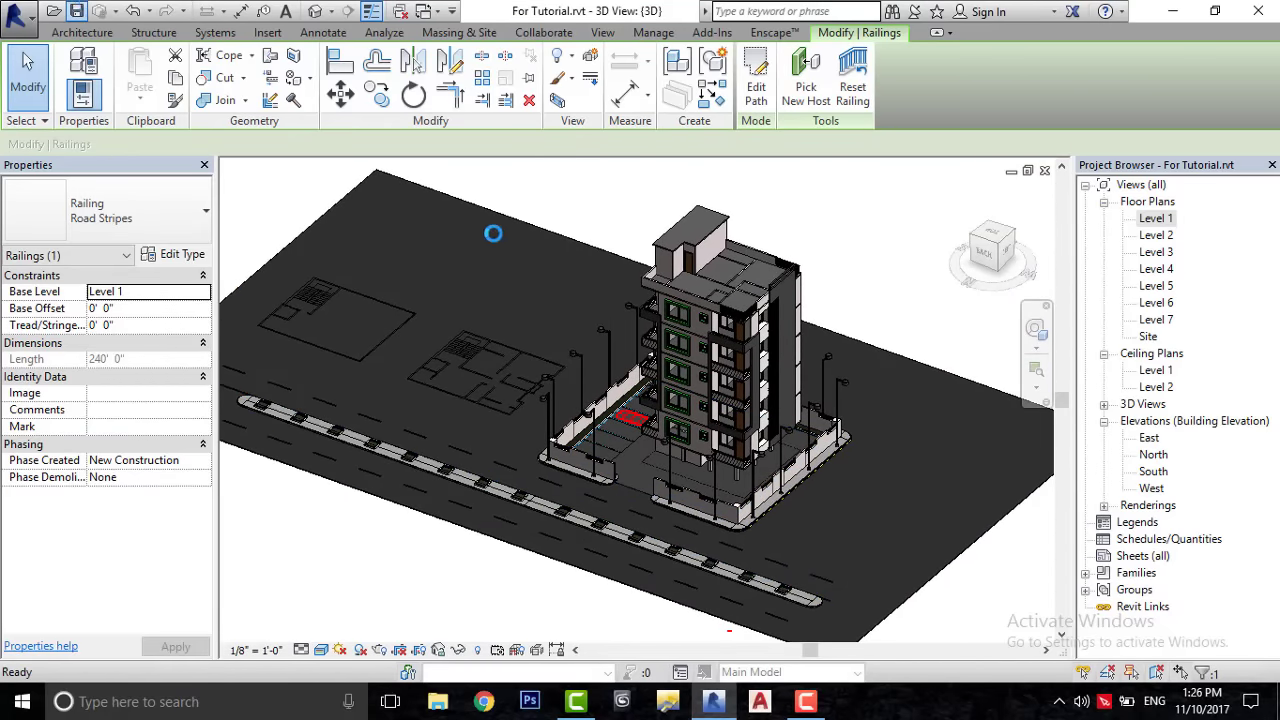
key(Escape)
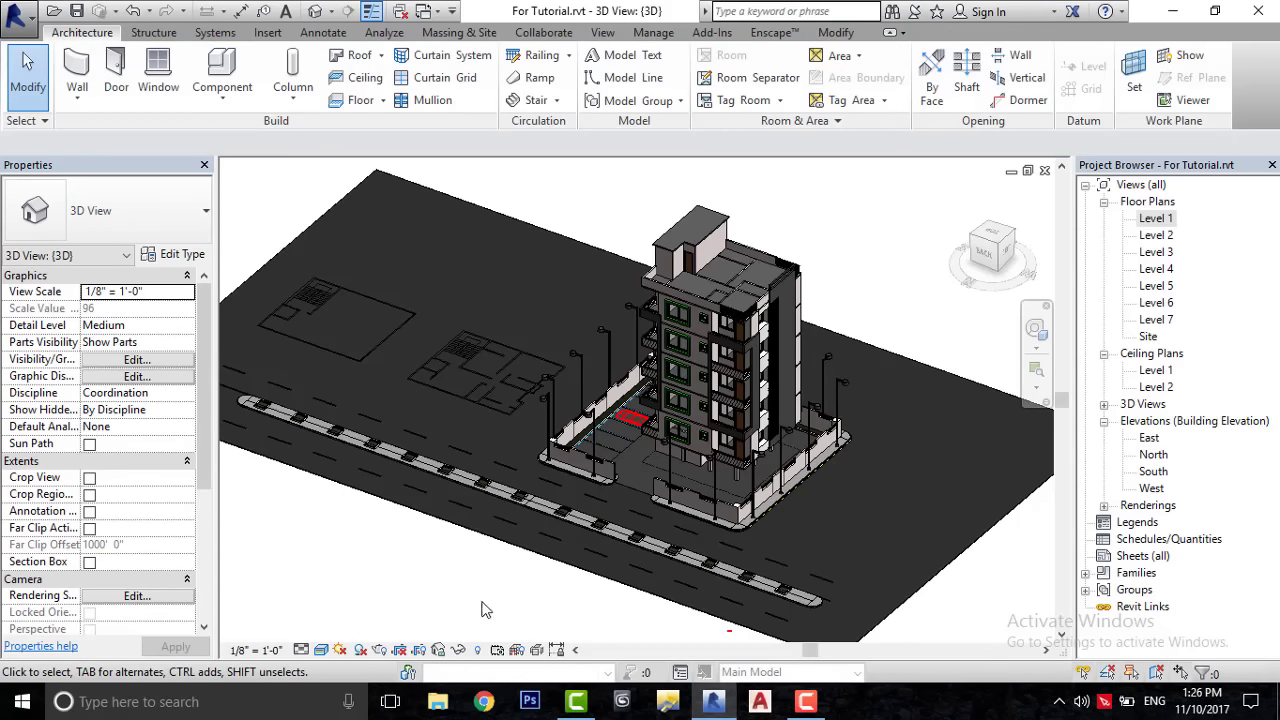
- Switch the 3D view's visual style to Hidden Line
click(321, 650)
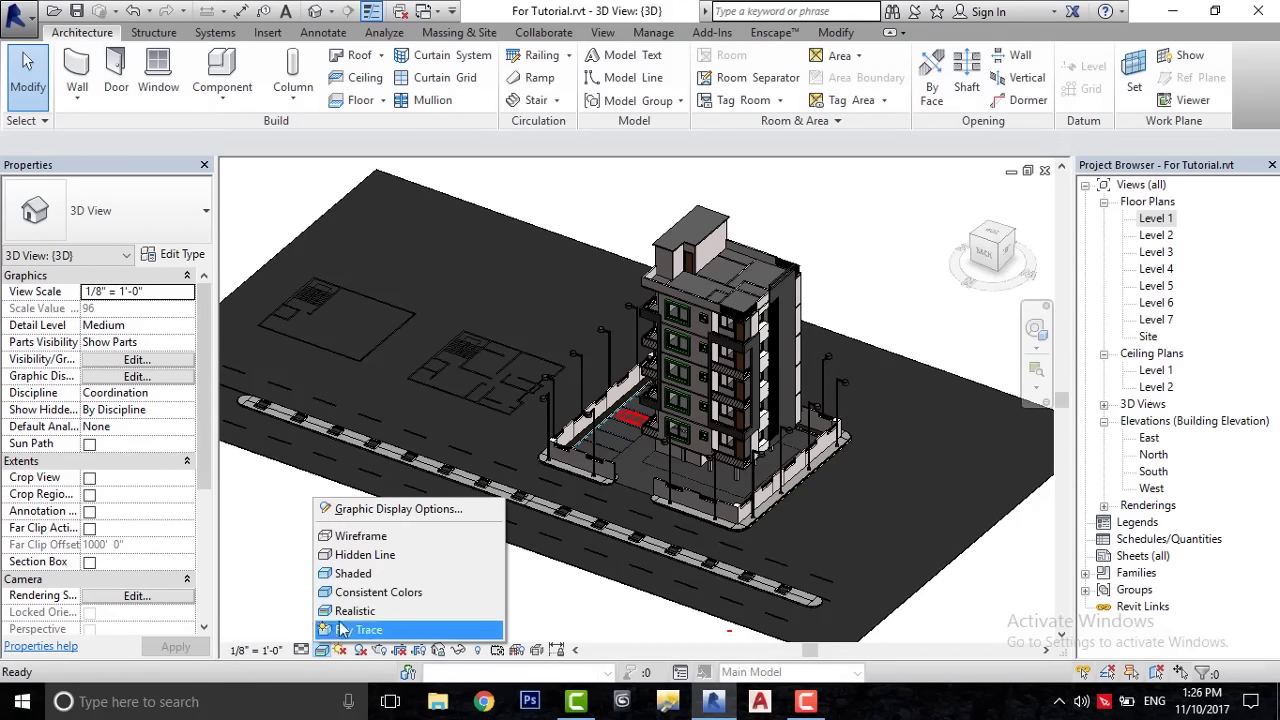
click(380, 558)
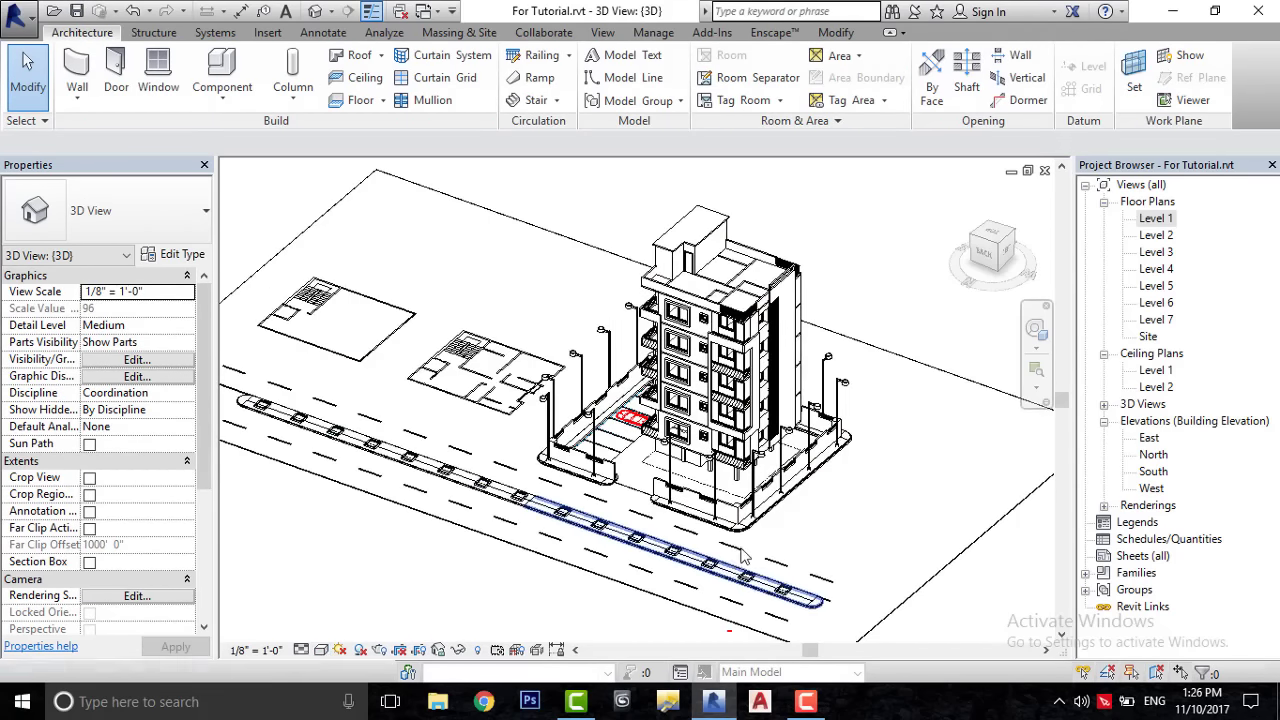
scroll(650, 560, up, 3)
middle_drag(750, 566, 729, 480)
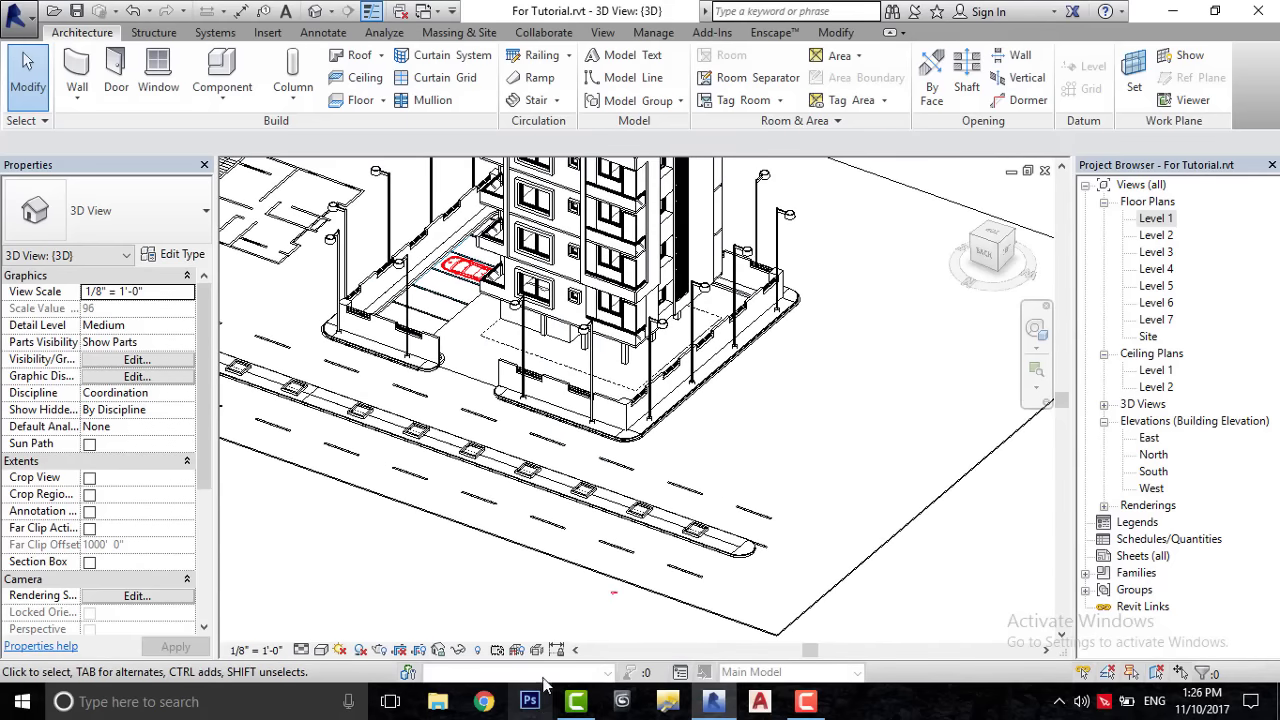
- Reveal hidden elements and unhide the tree category in this view
click(477, 650)
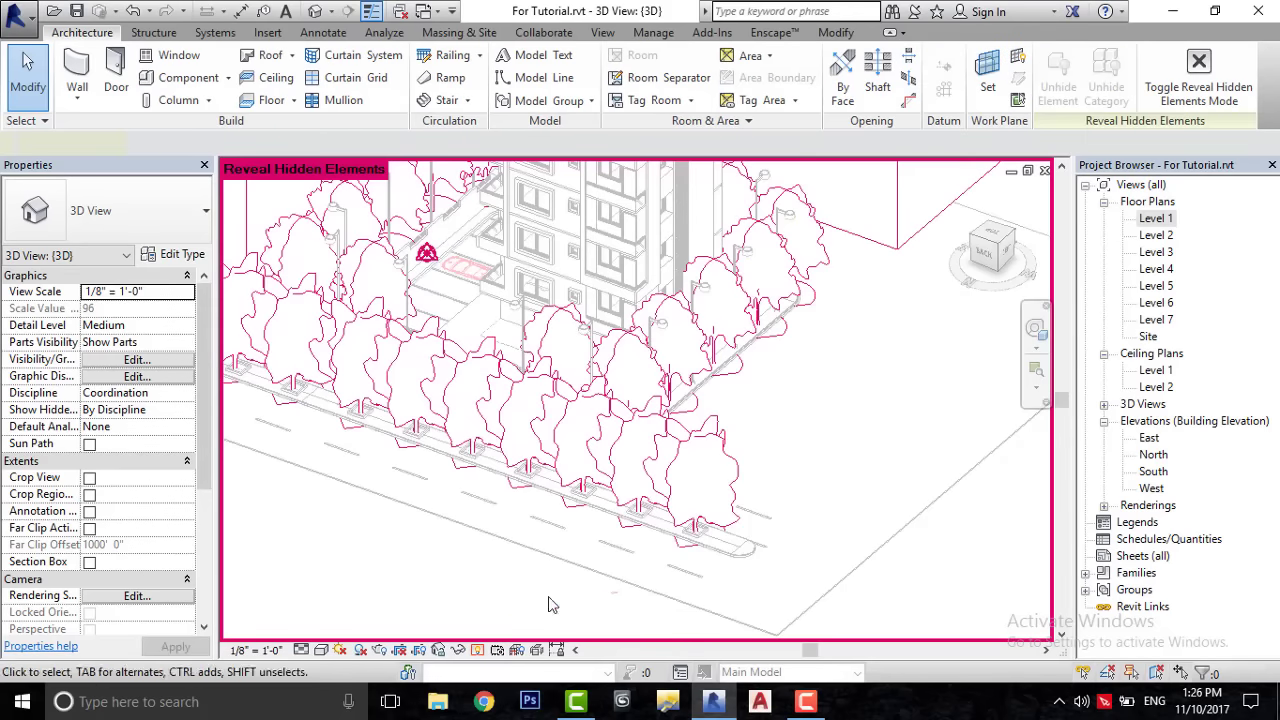
right_click(731, 462)
mouse_move(798, 354)
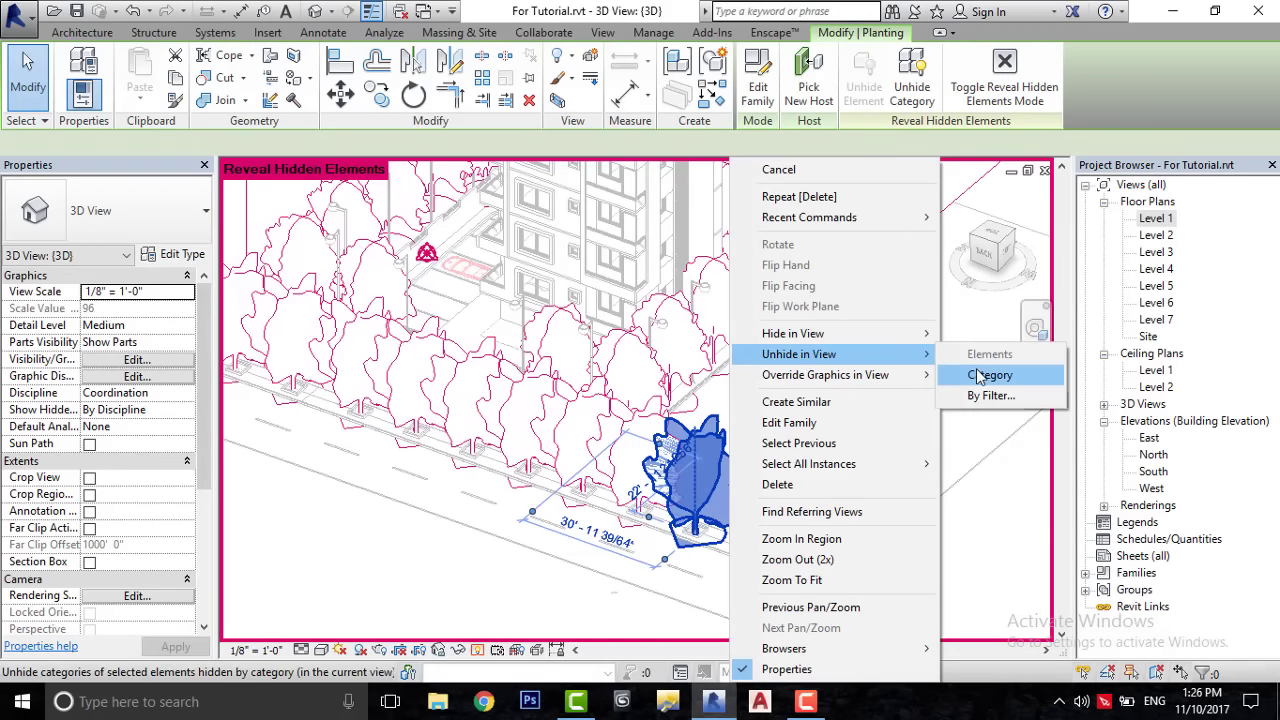
click(990, 374)
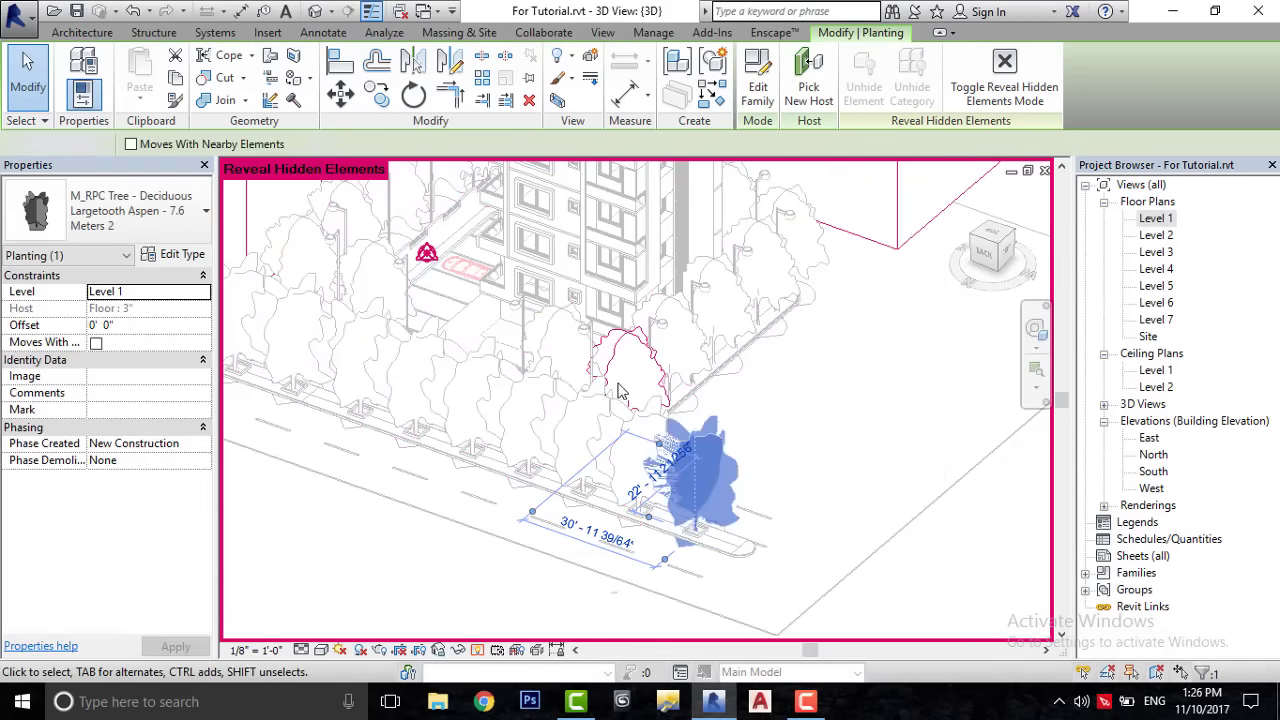
key(Escape)
scroll(620, 390, down, 3)
scroll(533, 427, up, 4)
- Unhide the mass category in this view and close reveal-hidden mode
click(530, 385)
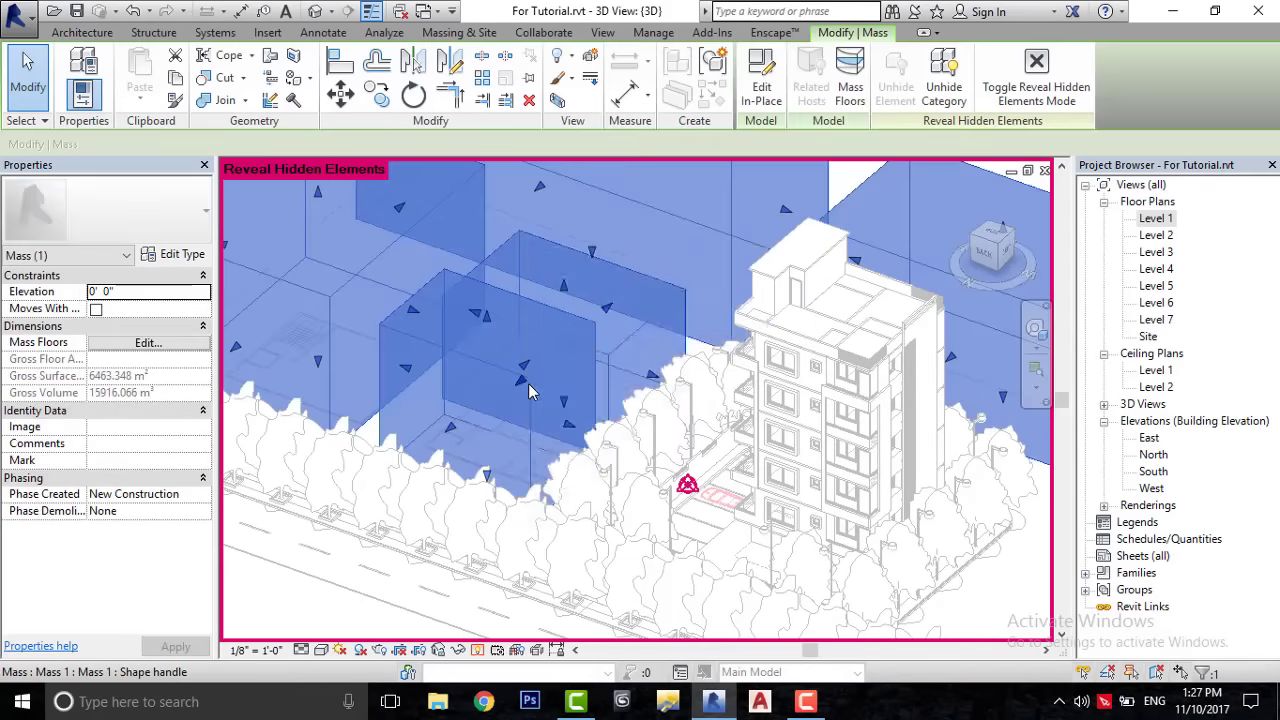
right_click(528, 383)
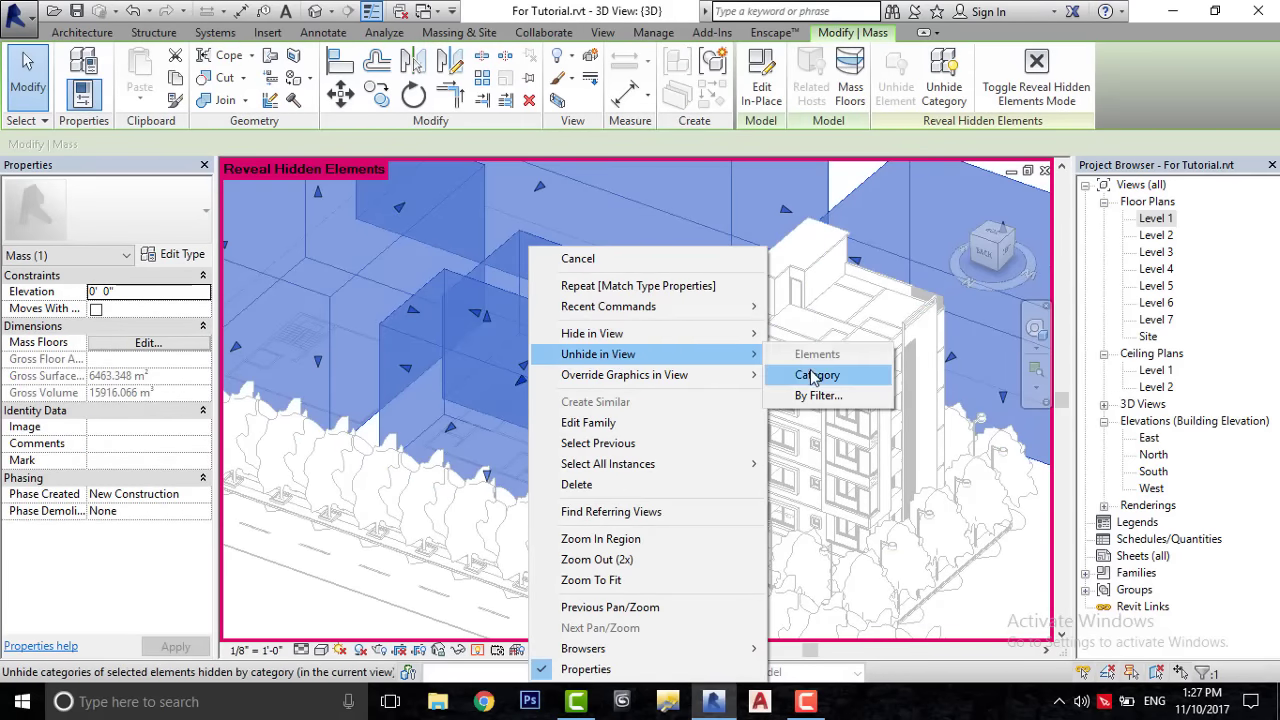
click(809, 376)
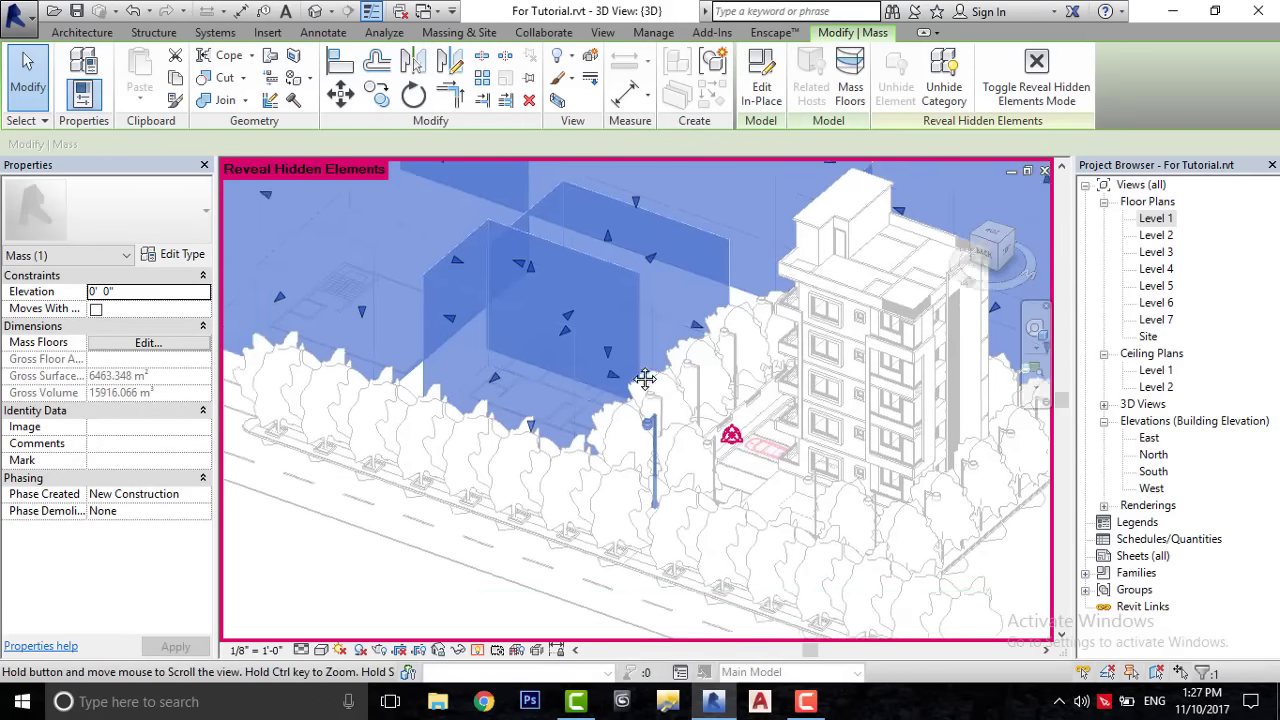
scroll(600, 400, up, 2)
key(Escape)
scroll(360, 400, down, 2)
scroll(757, 271, down, 2)
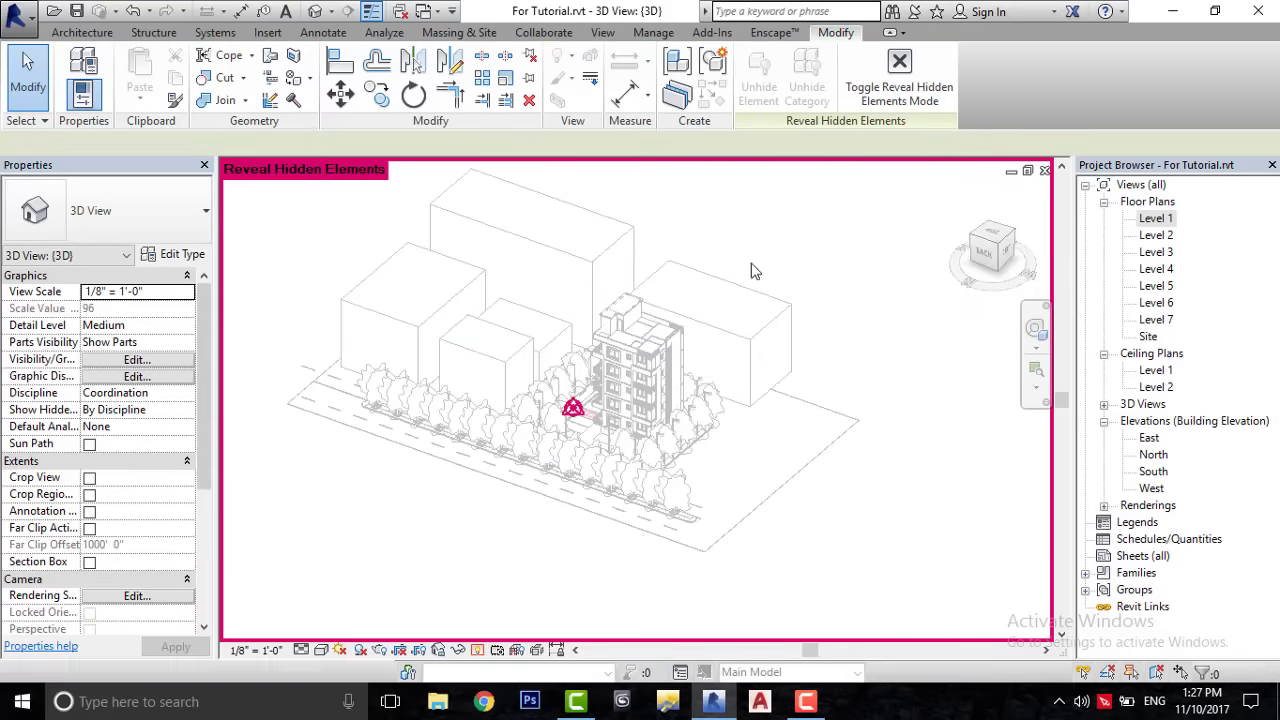
click(868, 110)
scroll(823, 263, up, 2)
scroll(514, 391, up, 1)
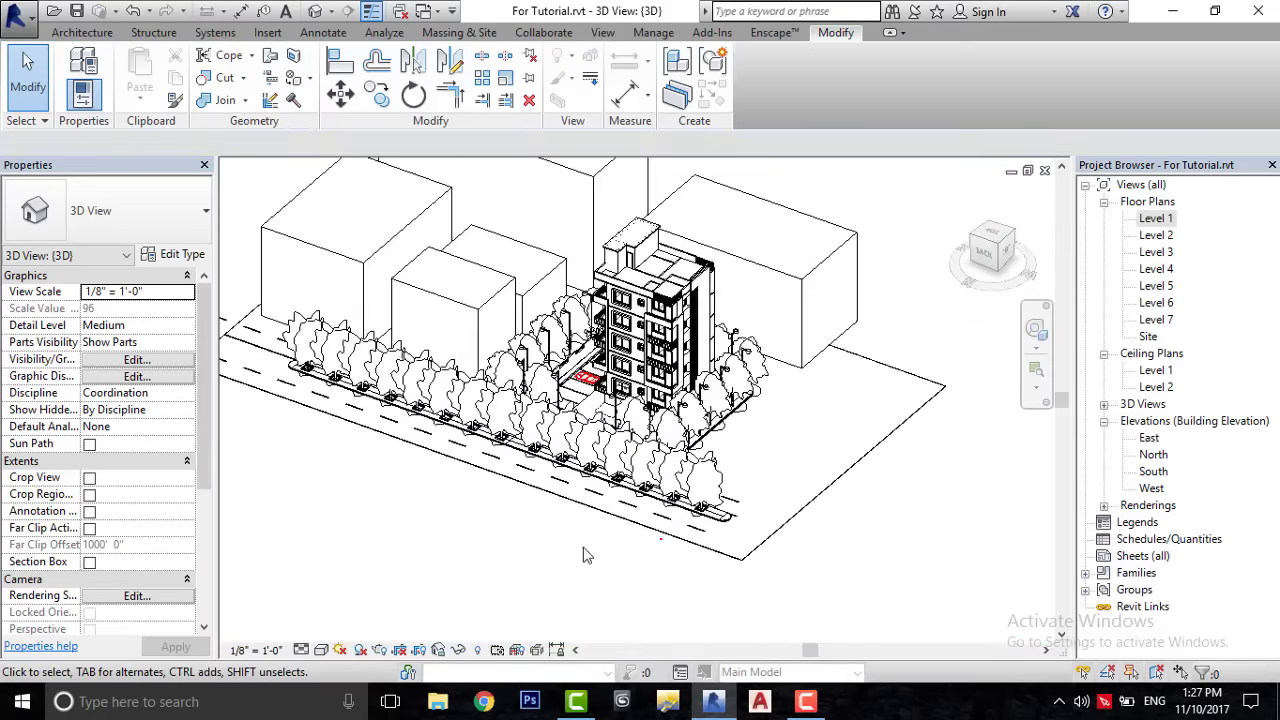
scroll(603, 543, up, 3)
- In the Level 1 plan, place a Bugatti_Veyron car component on the road using CM
scroll(600, 543, down, 1)
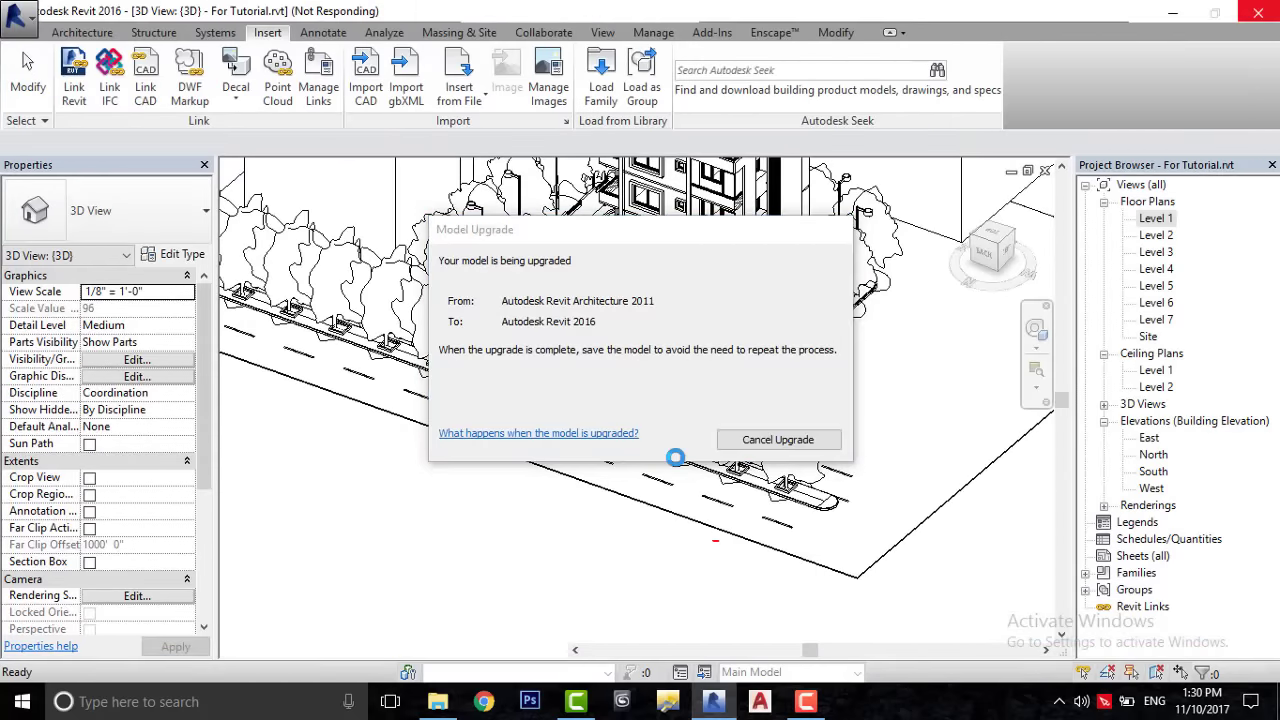
double_click(1156, 218)
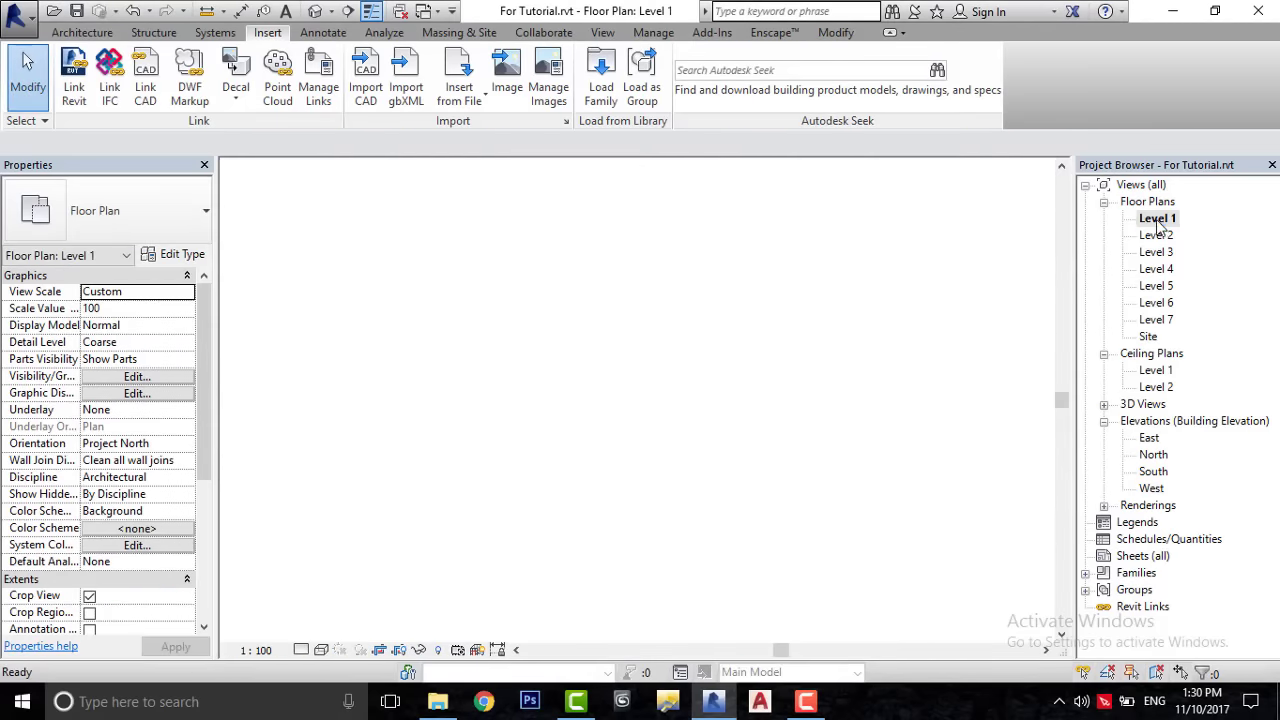
key(c)
key(m)
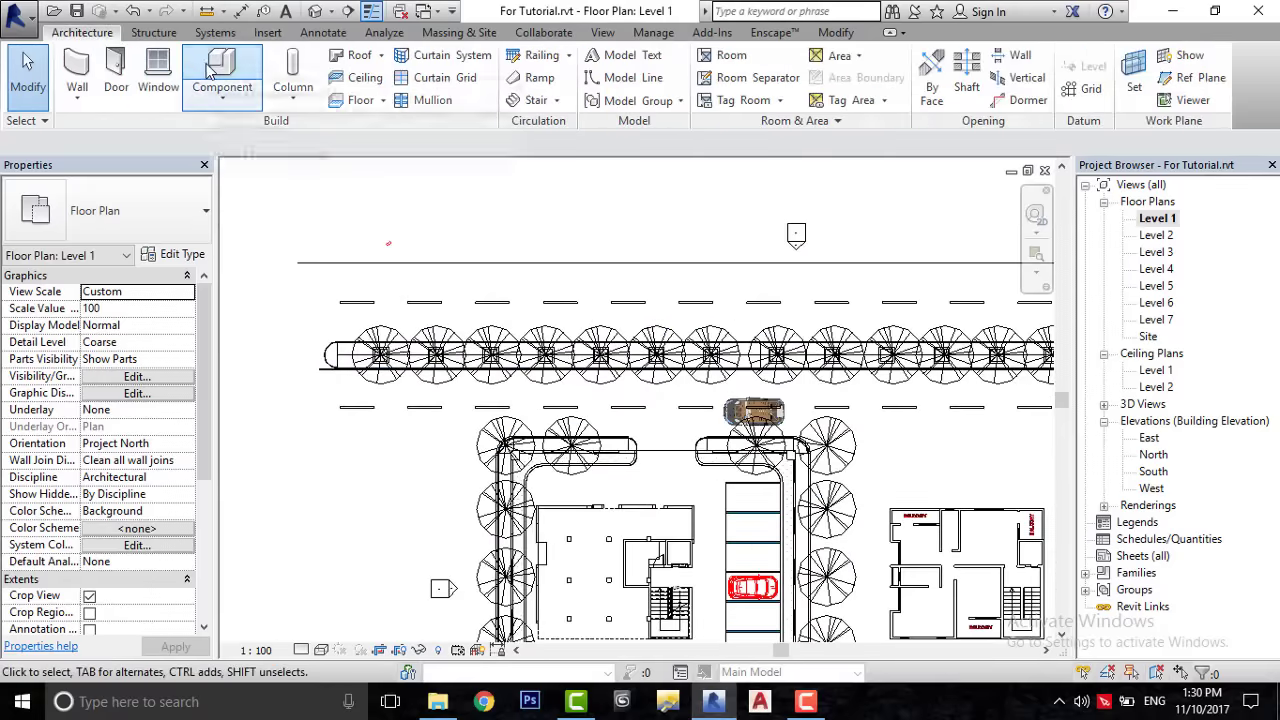
scroll(763, 278, up, 1)
scroll(762, 282, up, 1)
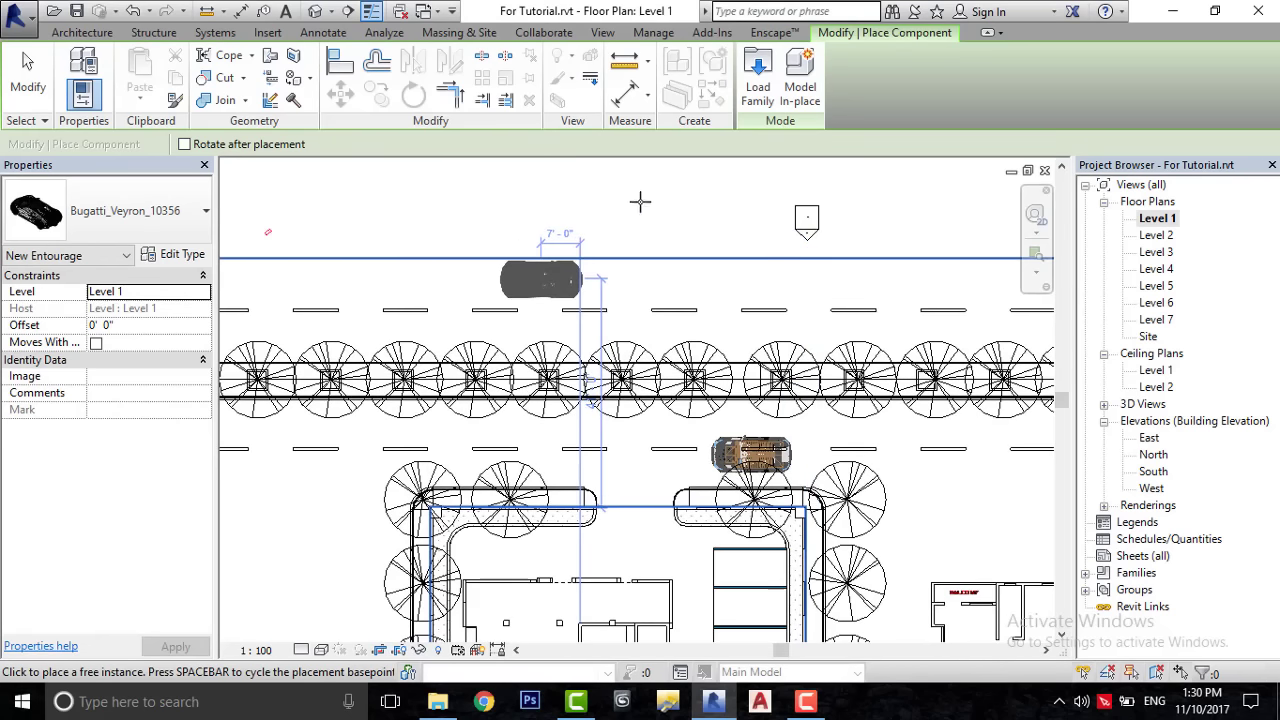
key(Escape)
key(Escape)
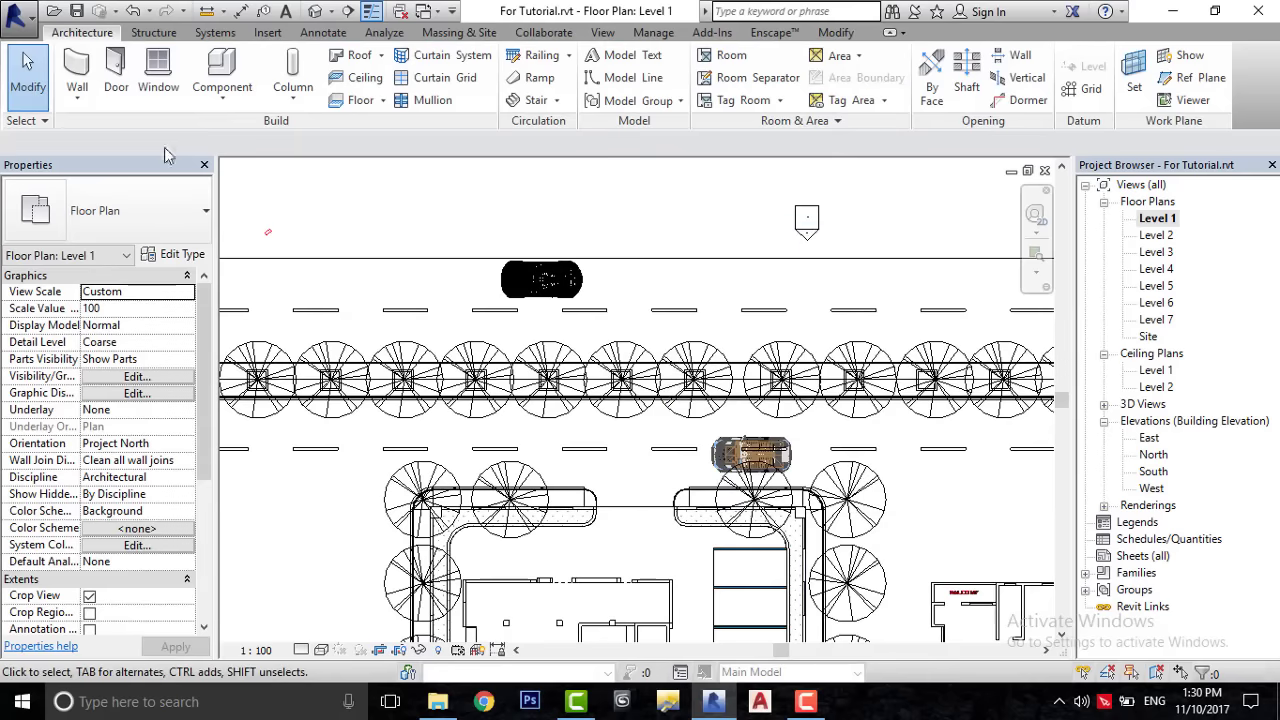
- Save the project and check the placed car in the default 3D view
click(77, 11)
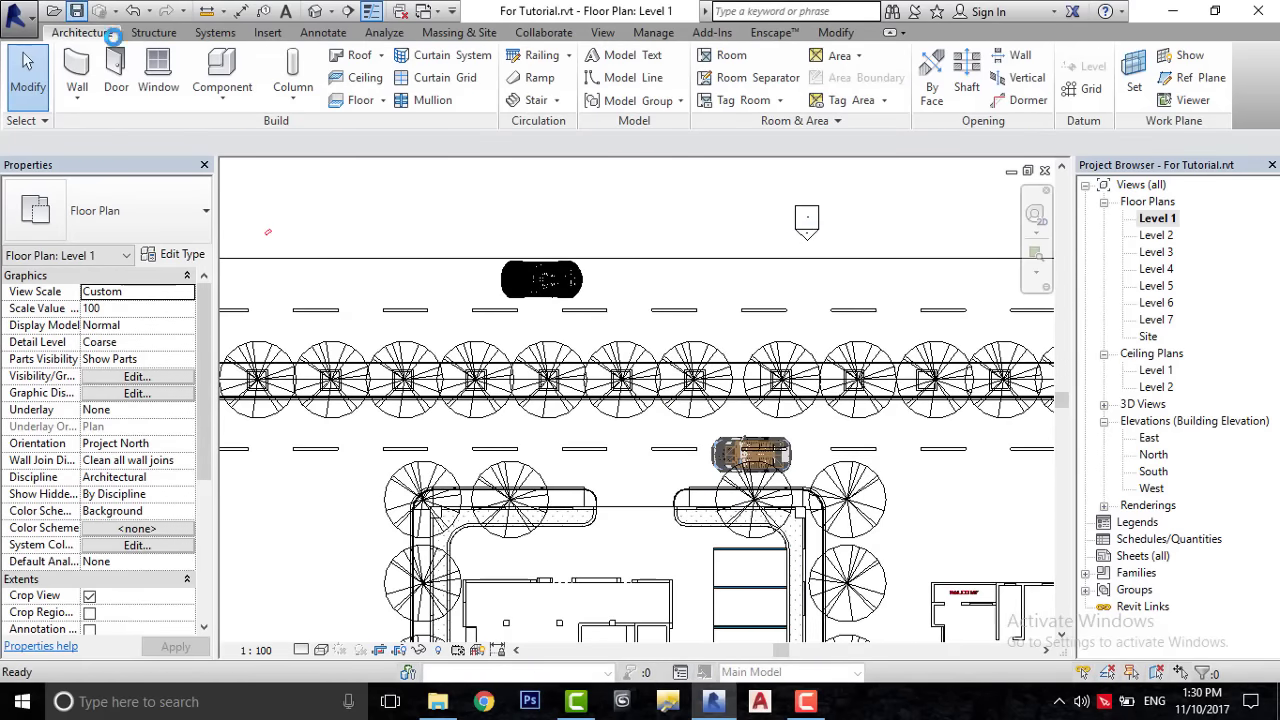
click(316, 12)
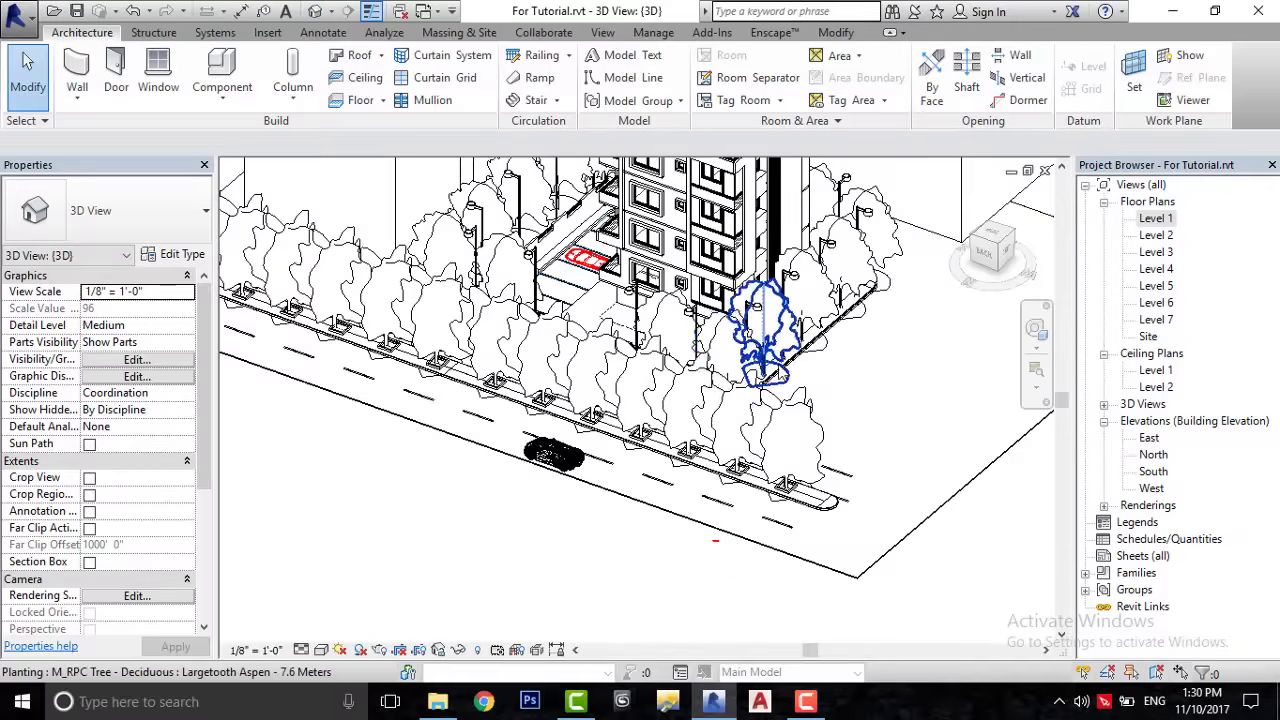
scroll(660, 522, up, 2)
scroll(660, 522, up, 2)
click(427, 602)
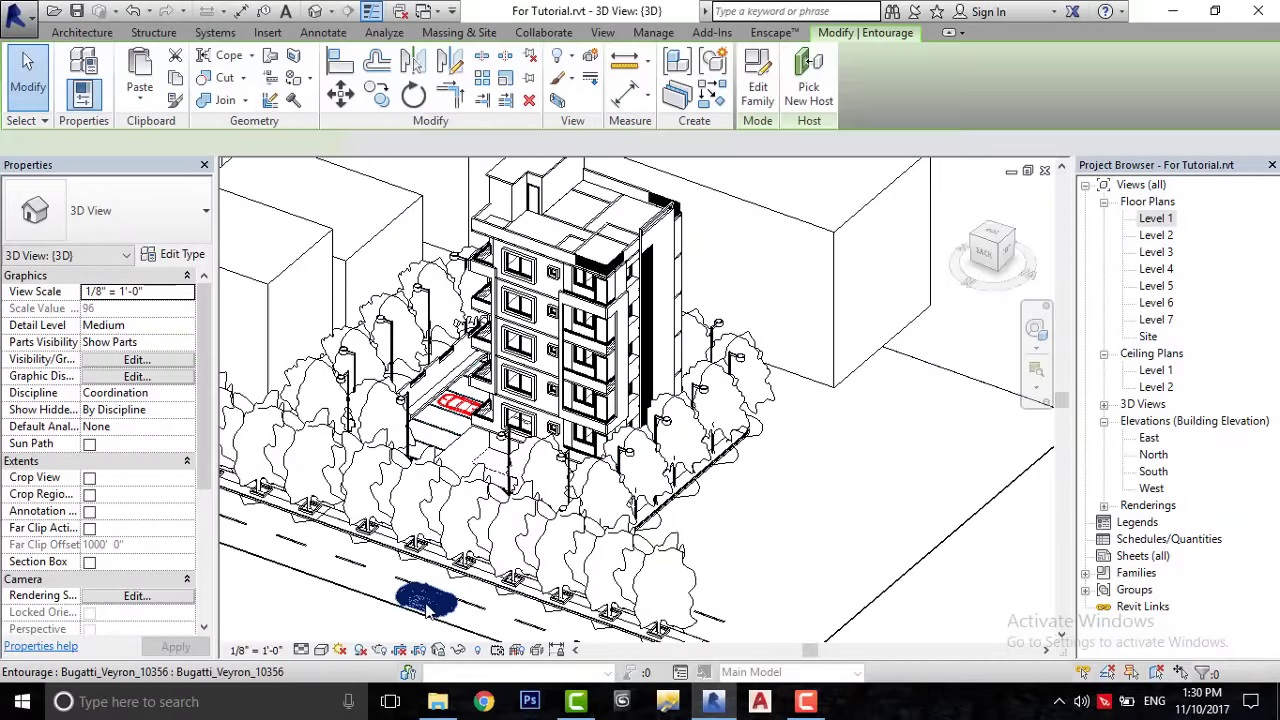
key(Escape)
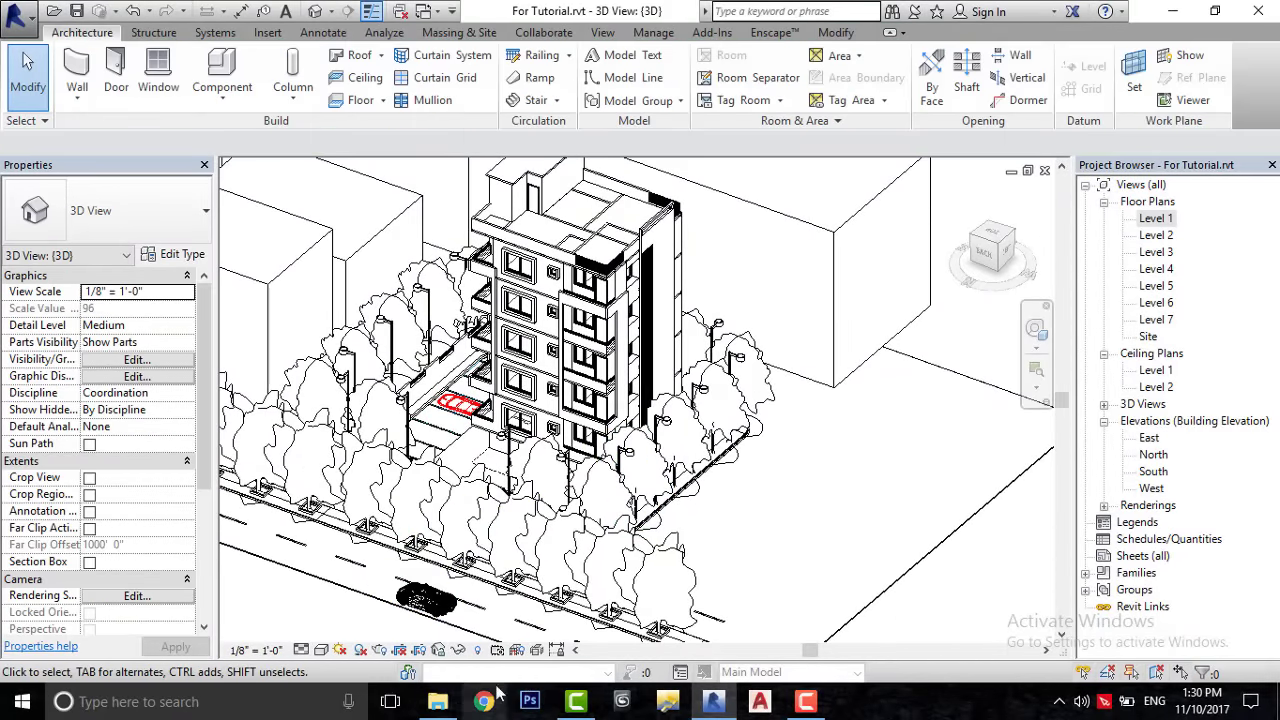